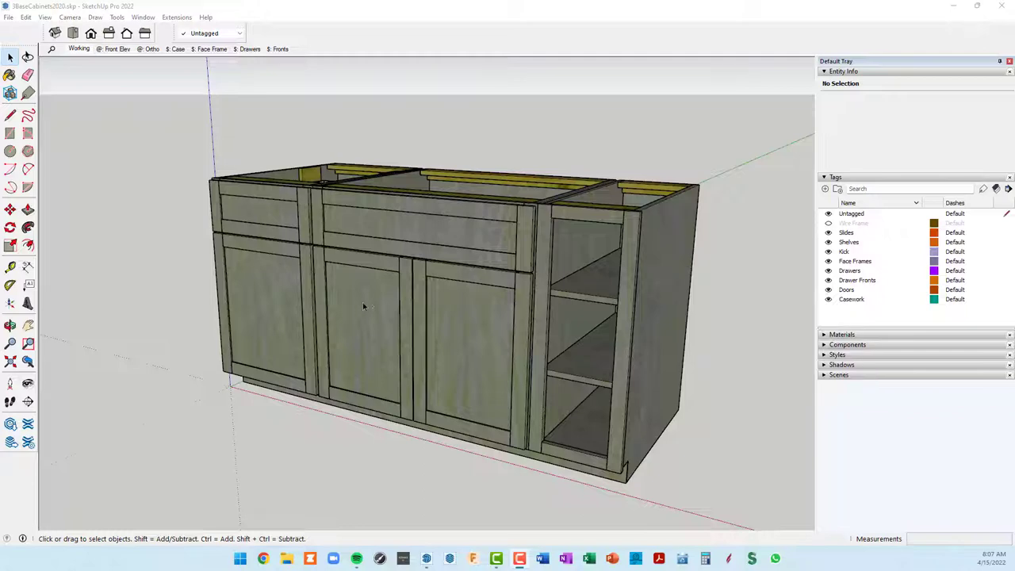
Step: Orbit and zoom around the cabinet to inspect it from the left front
mouse_move(363, 306)
middle_down()
mouse_move(508, 341)
mouse_move(316, 297)
mouse_move(399, 355)
middle_up()
scroll(315, 298, up, 3)
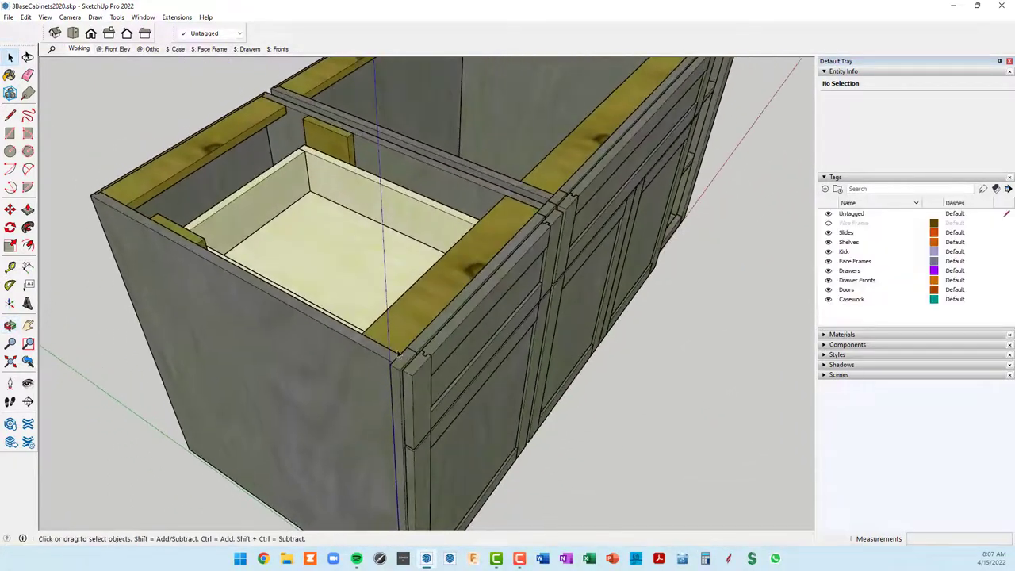
scroll(399, 354, up, 3)
scroll(437, 352, up, 2)
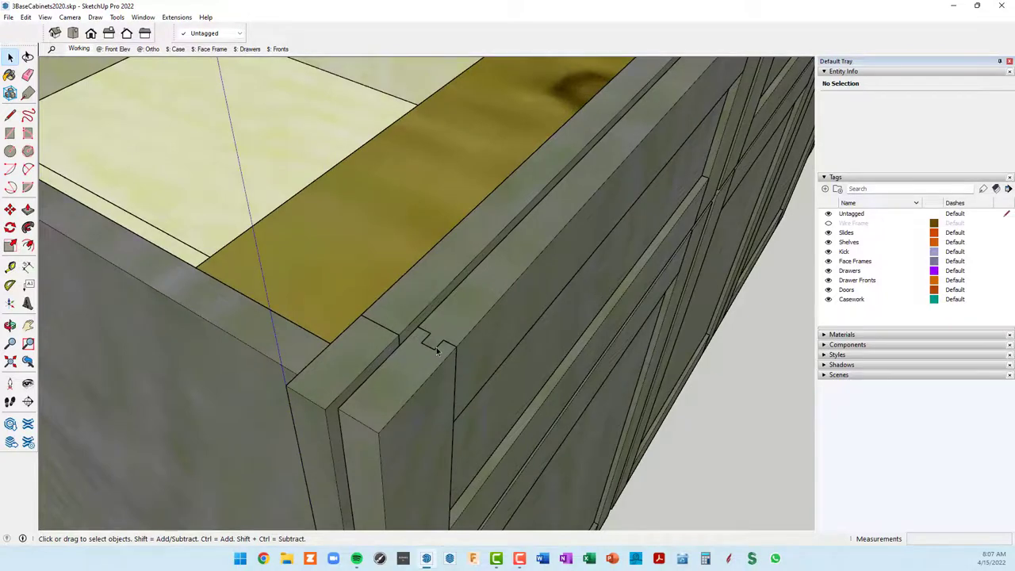
scroll(437, 351, down, 2)
scroll(475, 388, down, 2)
scroll(526, 426, down, 2)
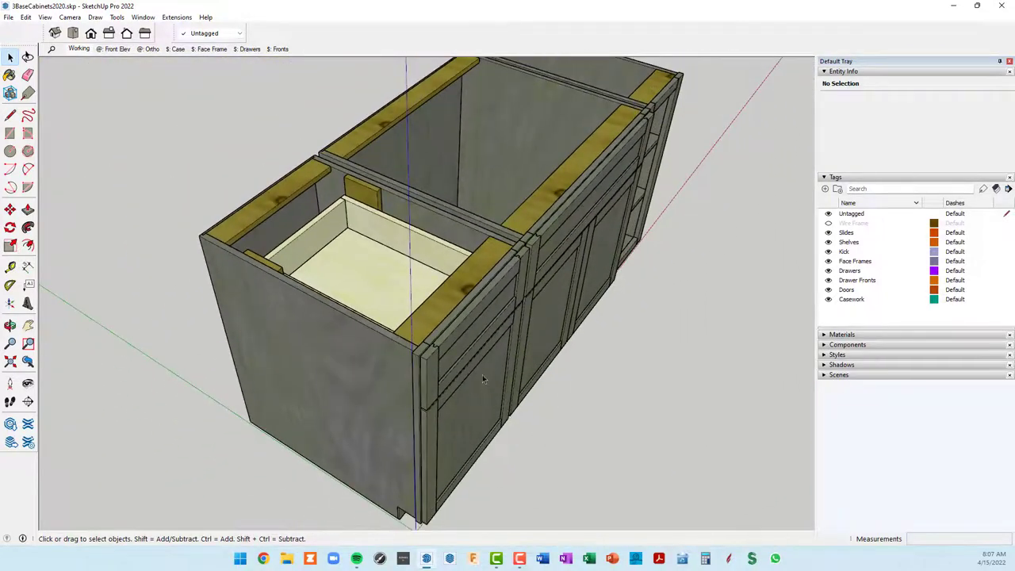
middle_drag(422, 333, 145, 242)
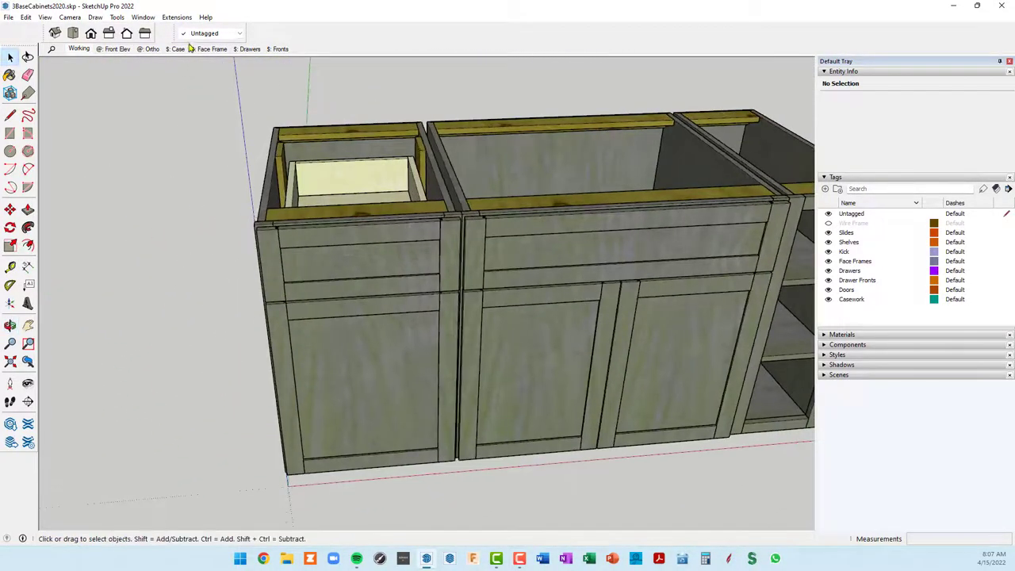
Step: Inspect the drawer box in its saved view from below and above, then return to the full cabinet view
click(247, 49)
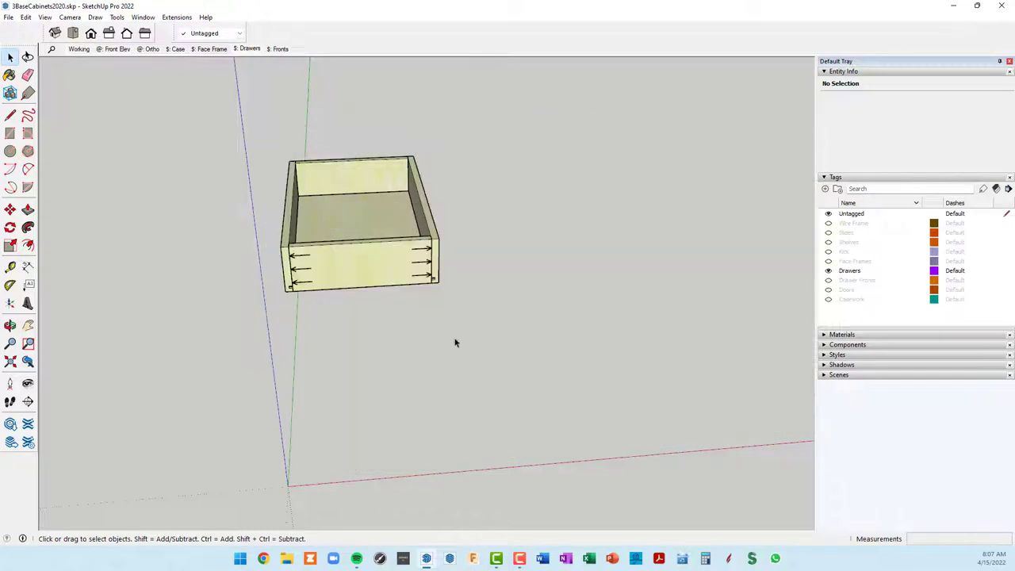
mouse_move(342, 268)
middle_down()
mouse_move(297, 33)
mouse_move(483, 193)
middle_up()
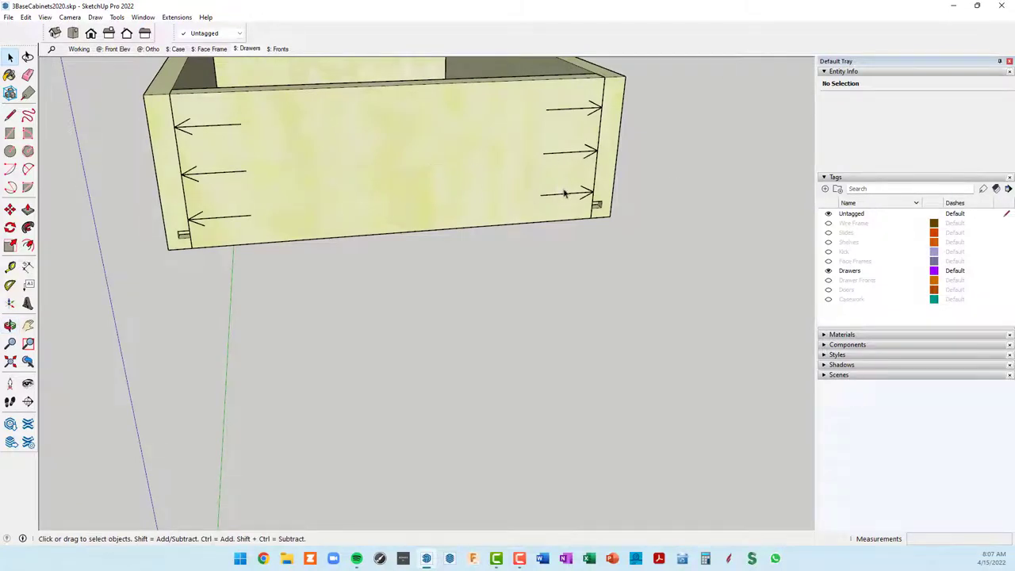
middle_drag(565, 192, 555, 333)
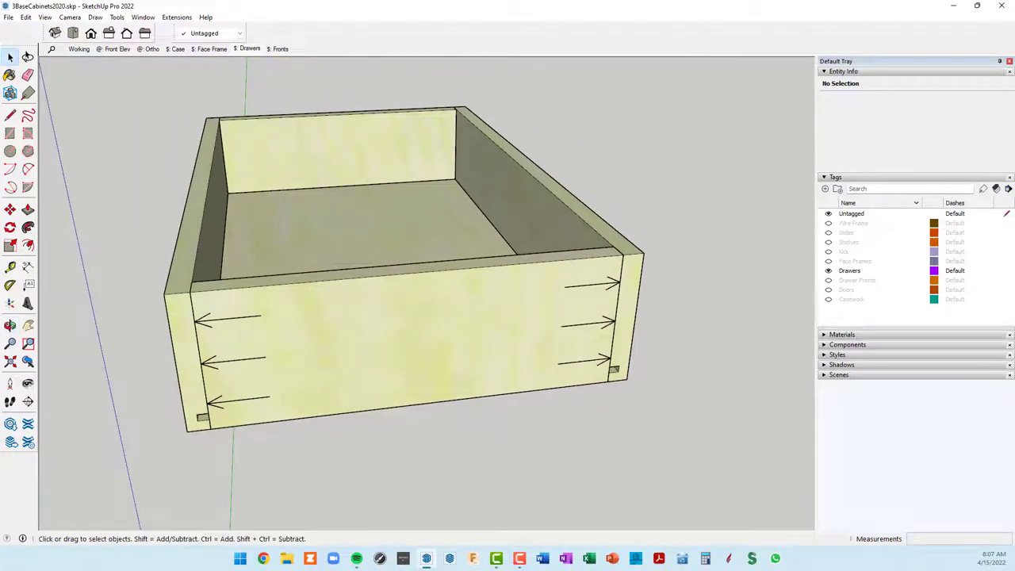
click(79, 49)
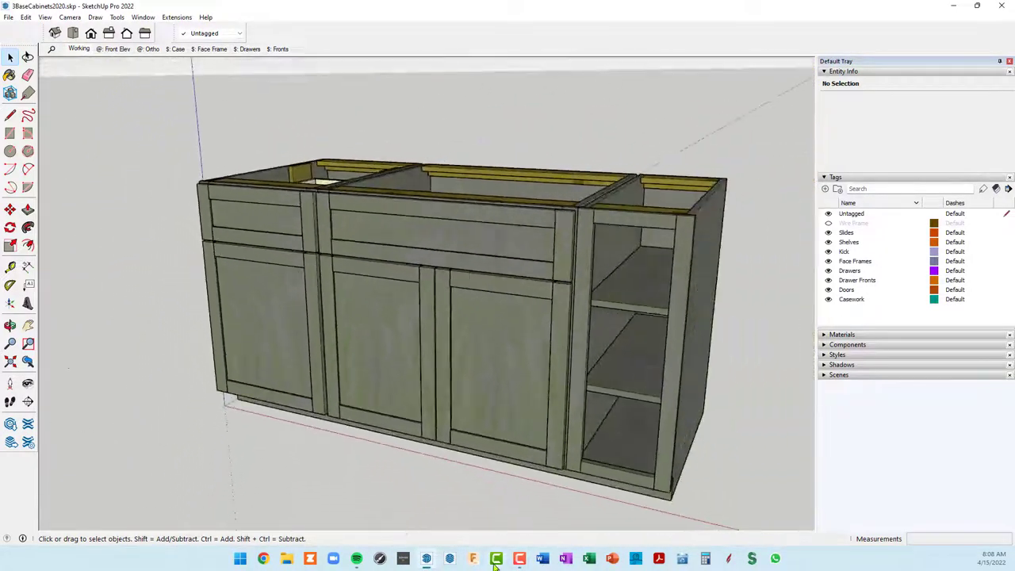
Step: Launch a fresh SketchUp Pro 2022 session from the taskbar icon's menu
right_click(427, 561)
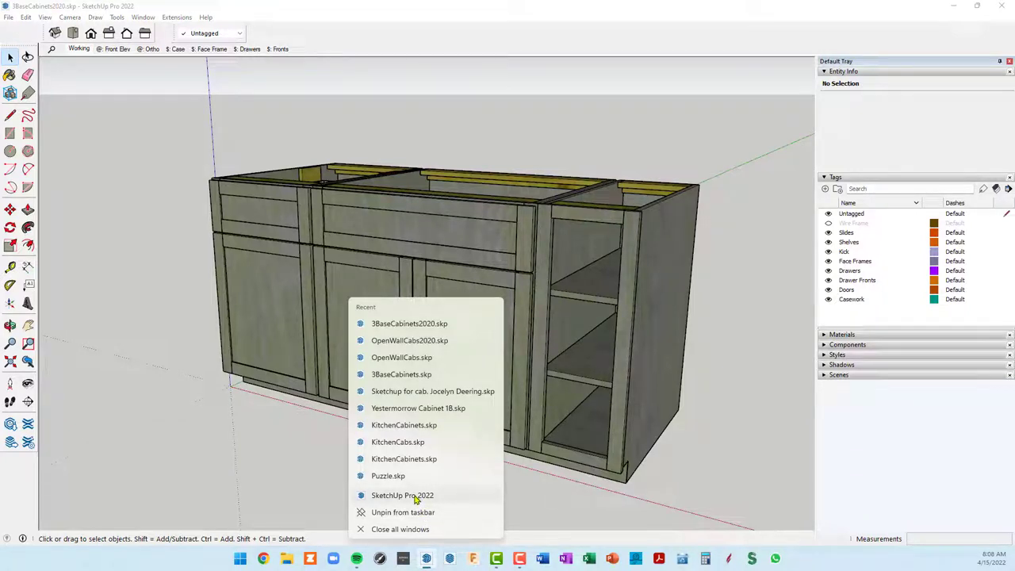
click(415, 497)
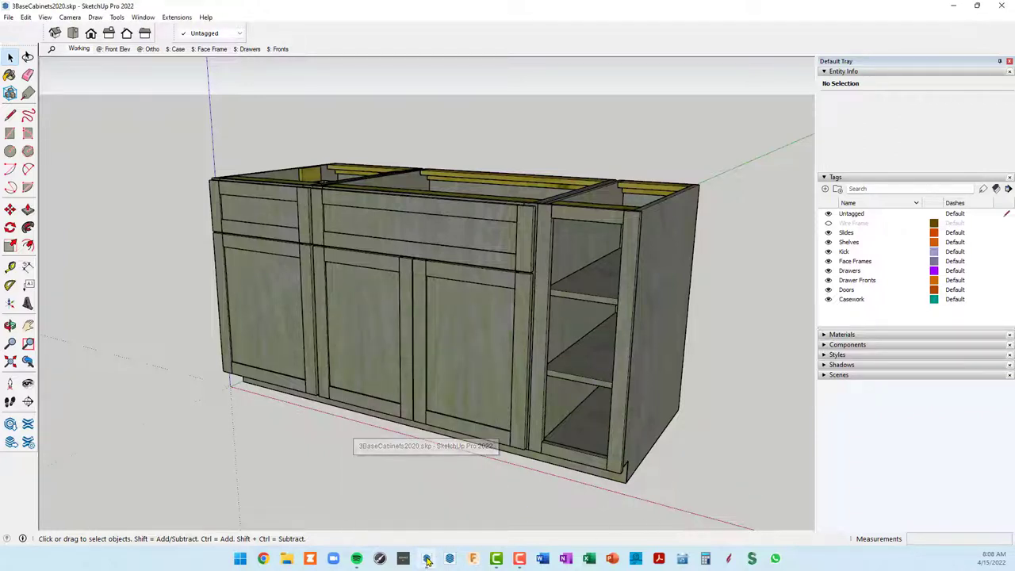
right_click(427, 560)
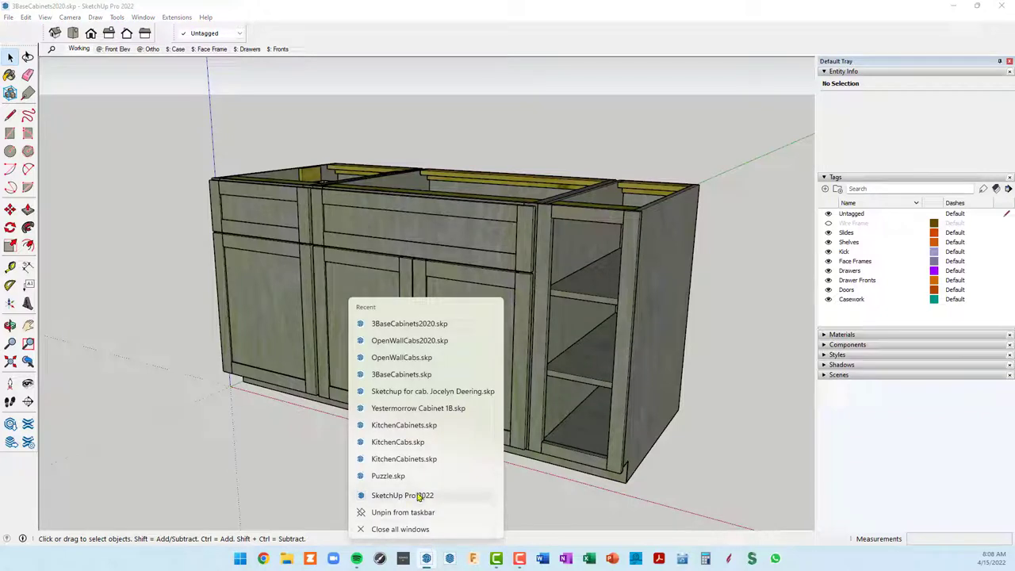
click(417, 498)
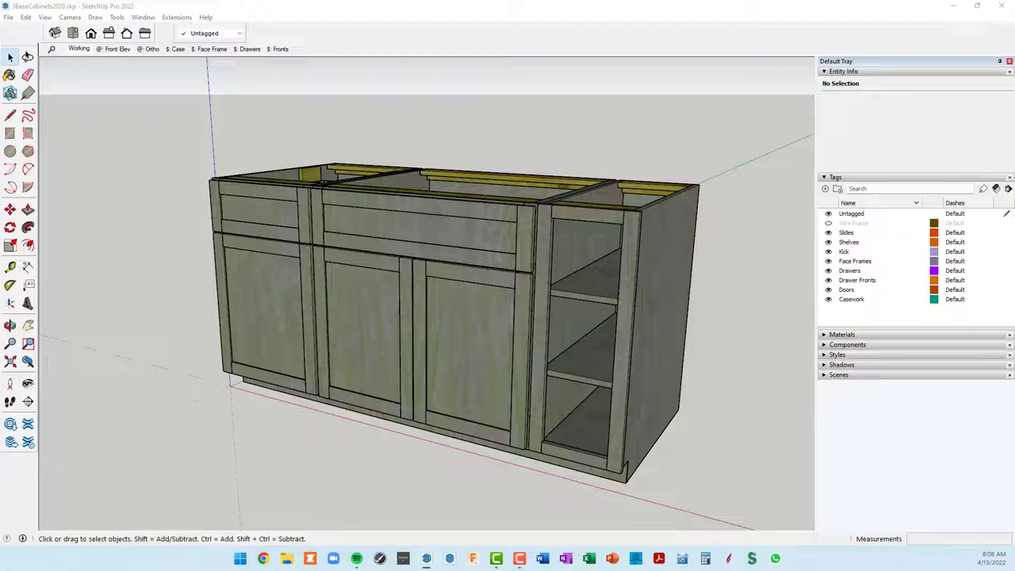
Step: Favourite the Cabinet template in the Welcome dialog, dismiss it, and start a new blank model
drag(852, 76, 442, 79)
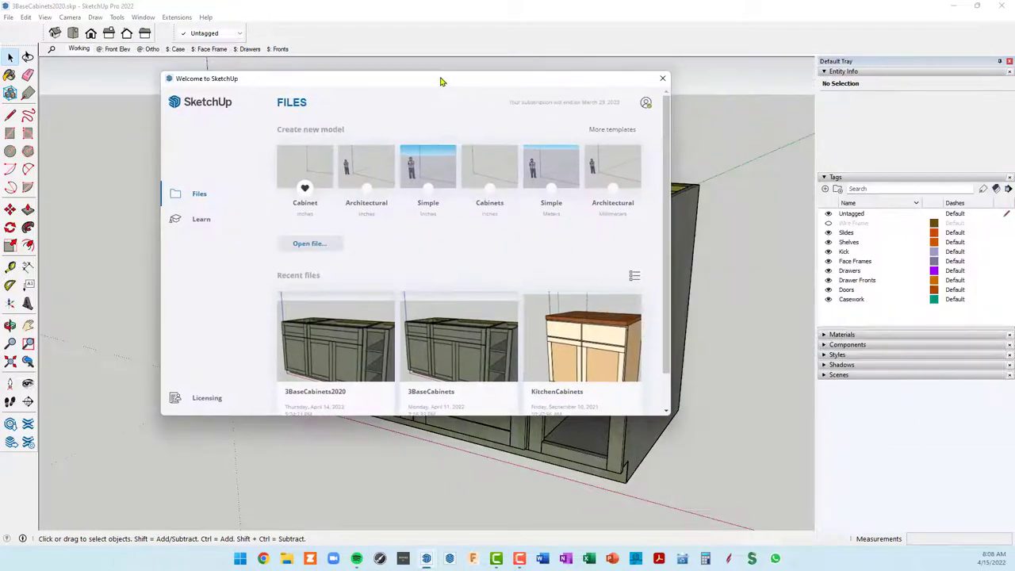
click(305, 188)
key(Escape)
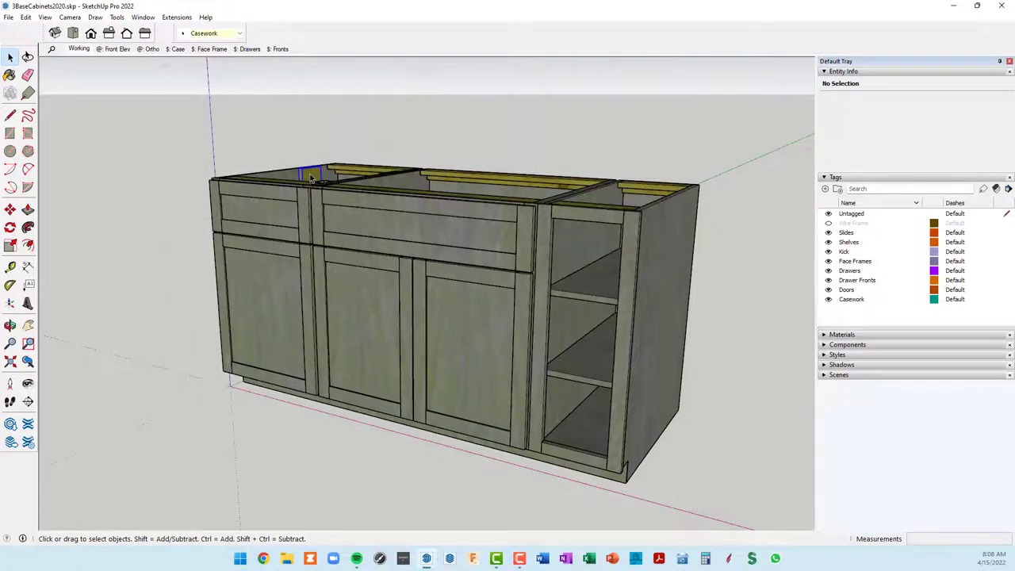
click(314, 175)
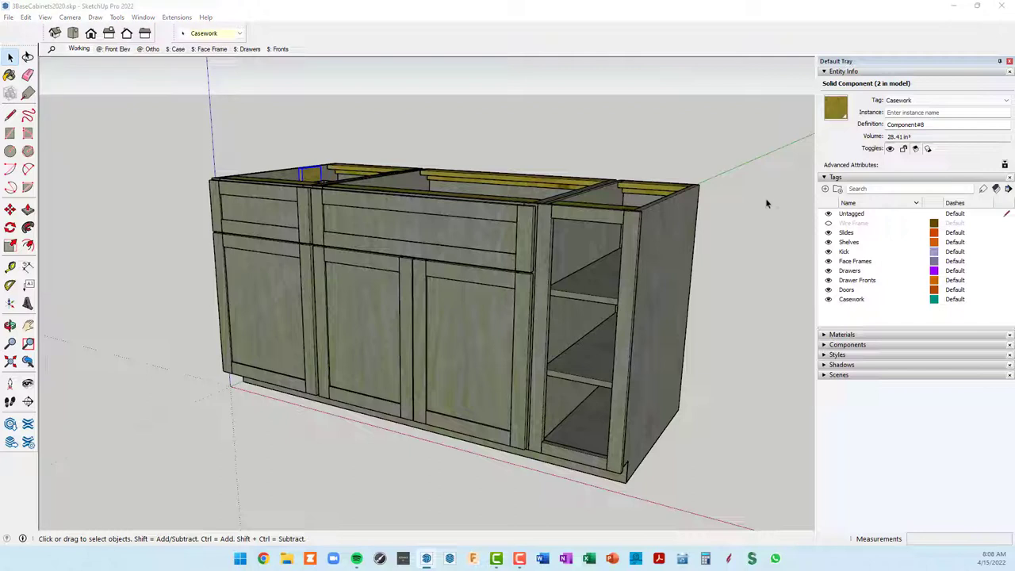
key(ctrl+n)
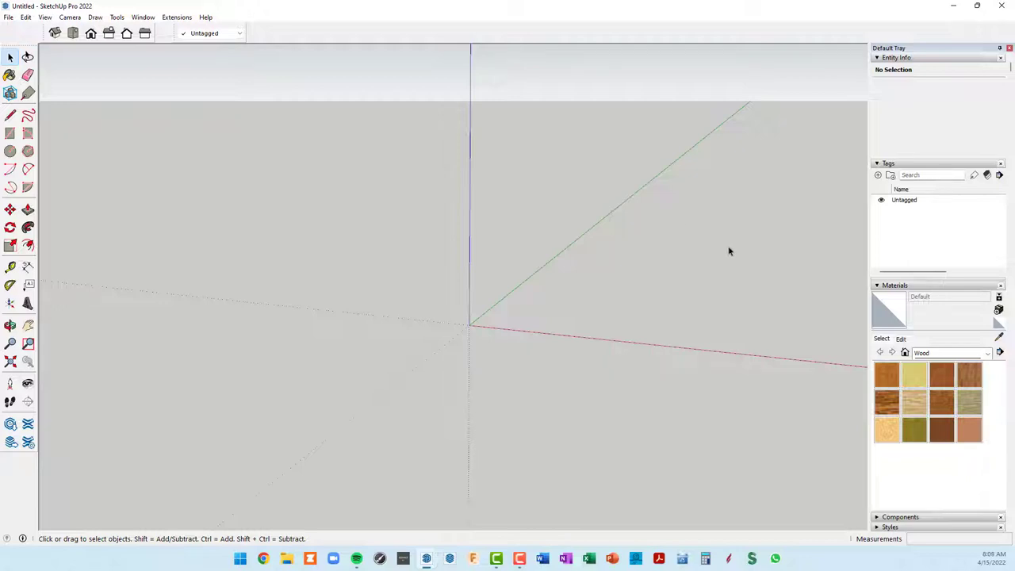
Step: Draw a 20 by 24 inch rectangle on the ground starting at the origin
middle_drag(729, 252, 716, 240)
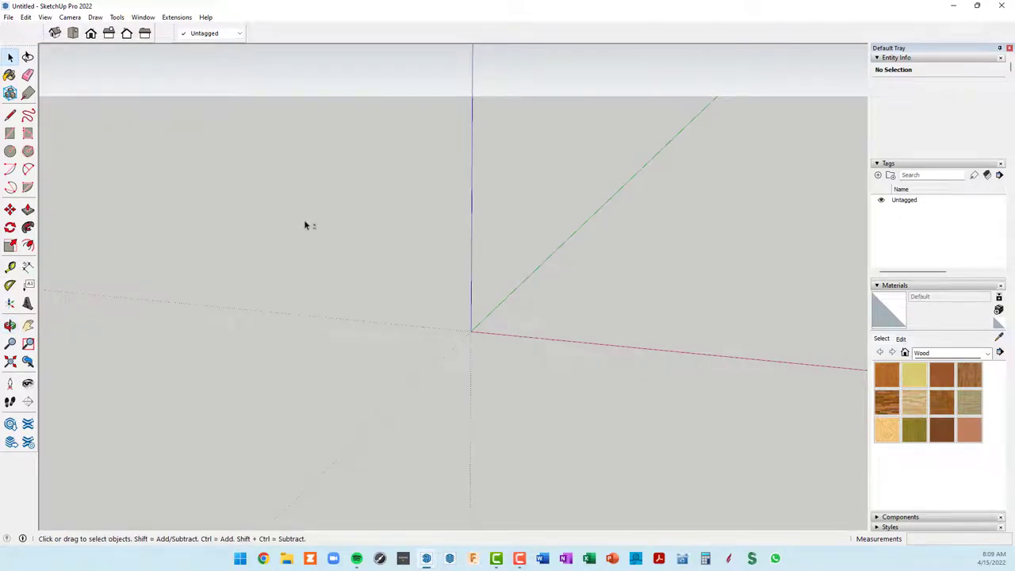
key(r)
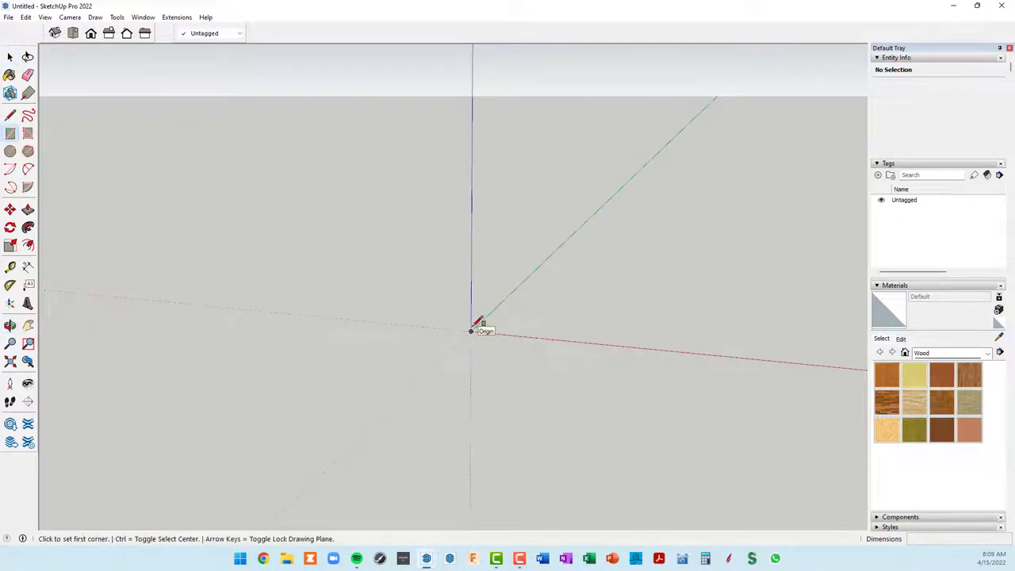
click(471, 330)
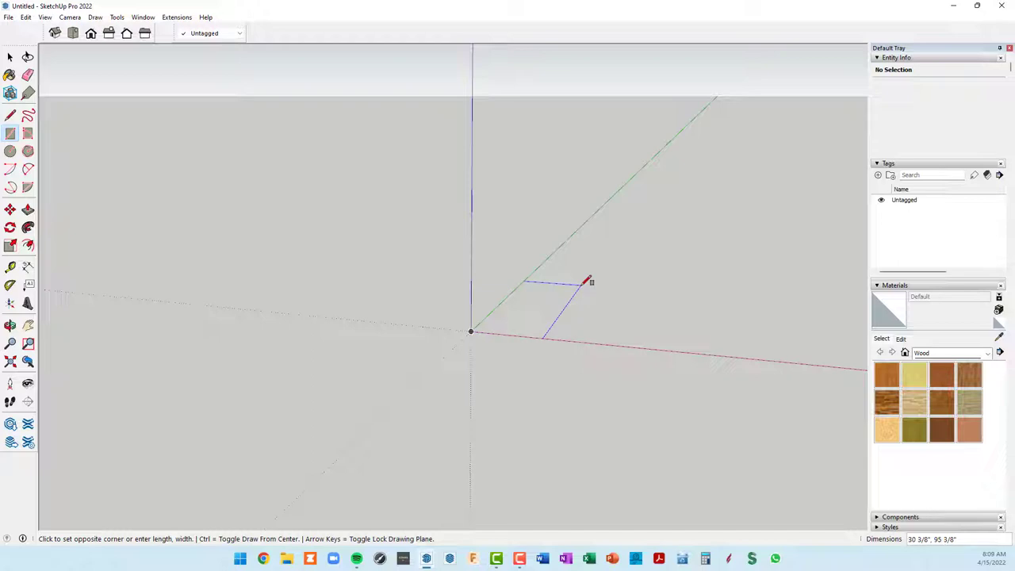
text(20,24)
key(Return)
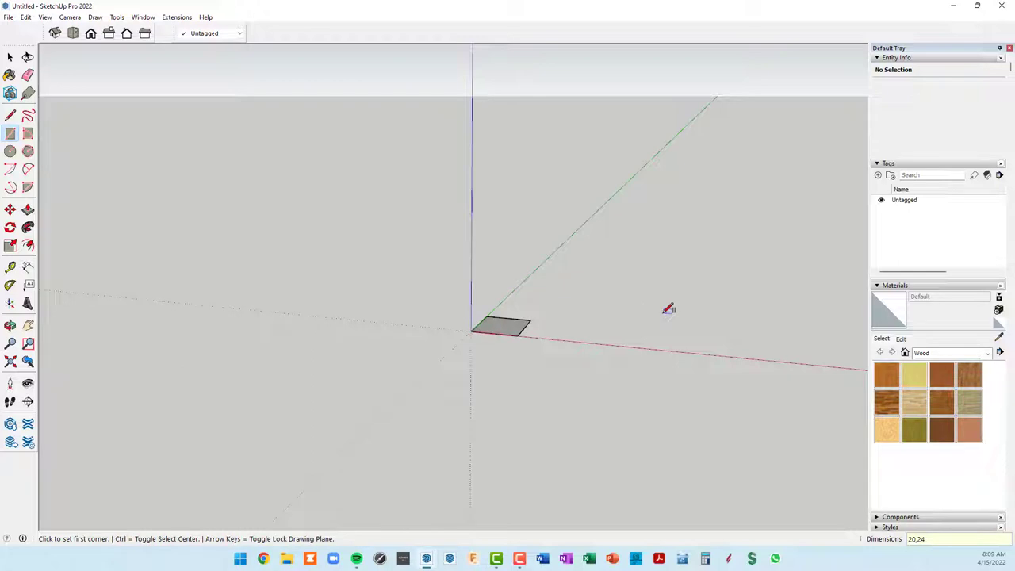
scroll(589, 314, up, 3)
text(24,2)
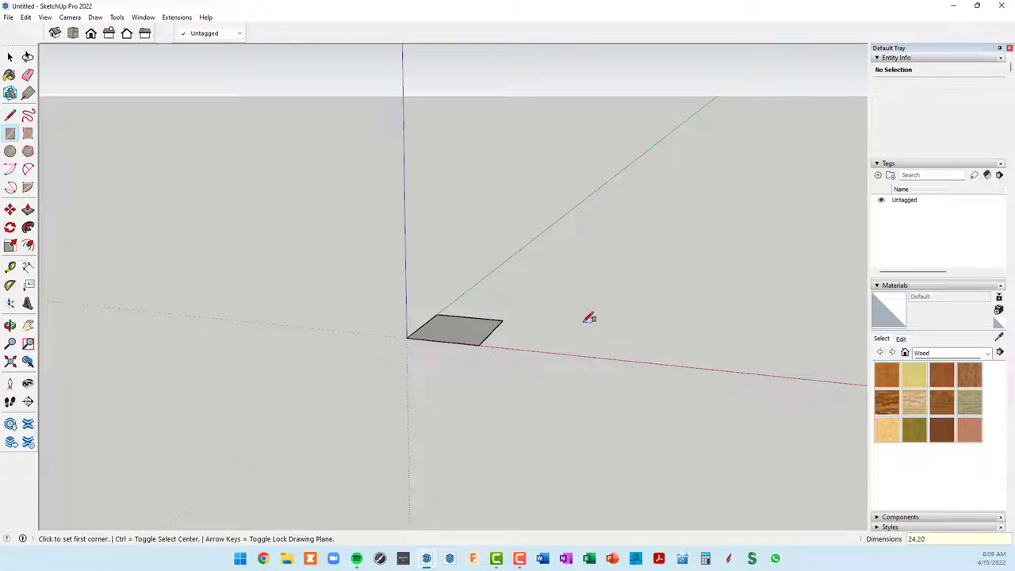
key(Return)
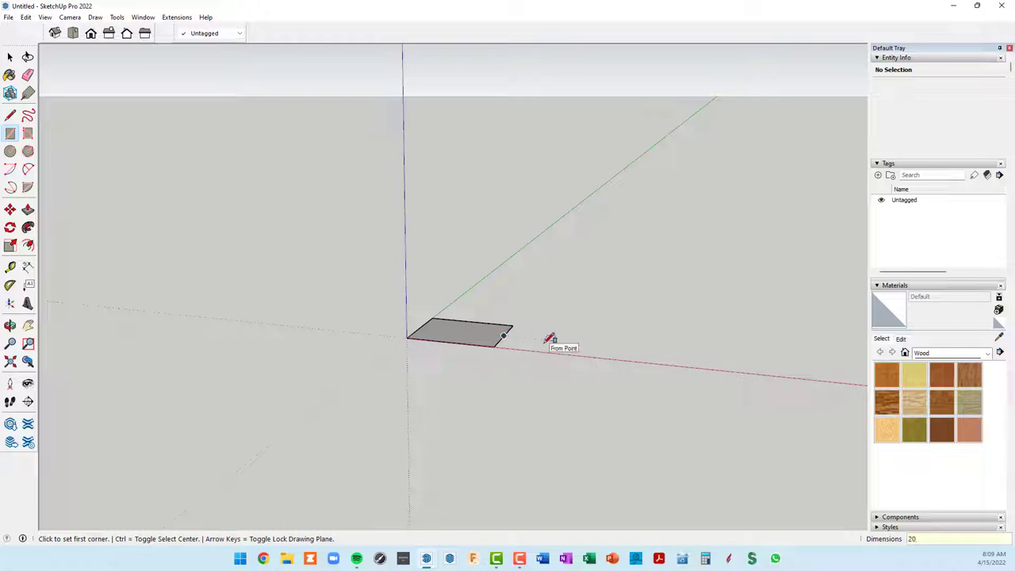
key(ctrl+z)
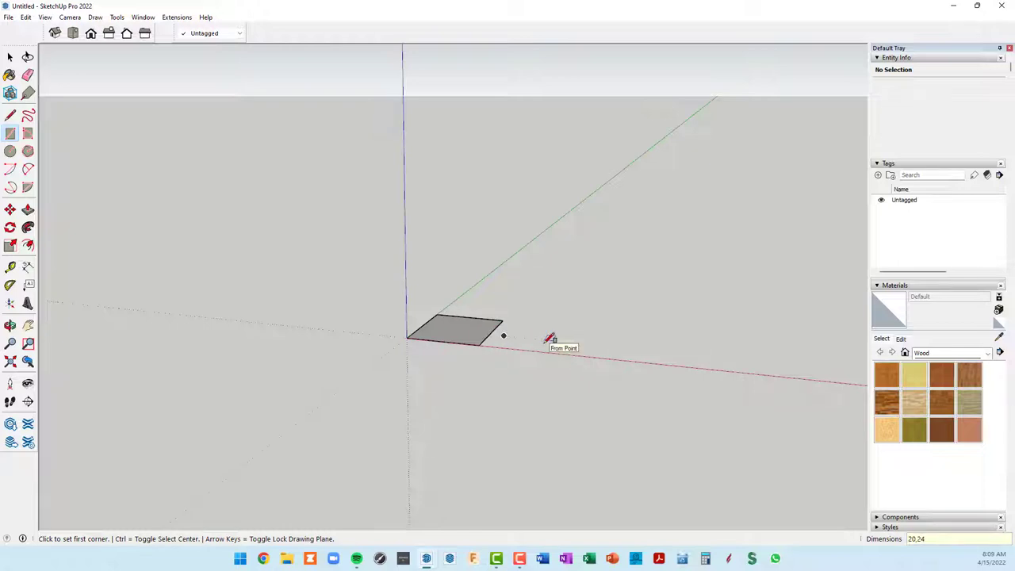
scroll(476, 314, up, 2)
key(t)
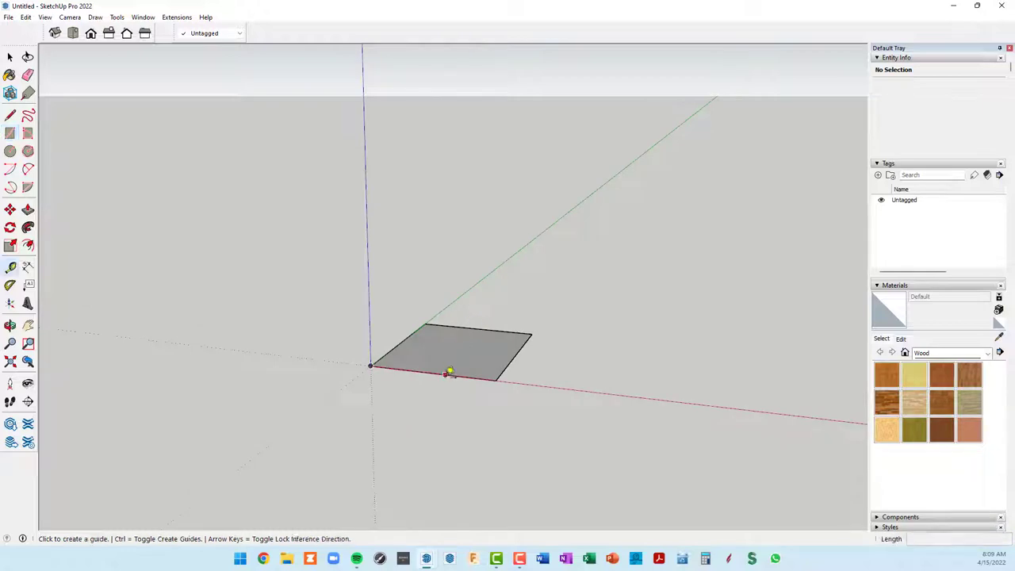
click(449, 373)
click(449, 334)
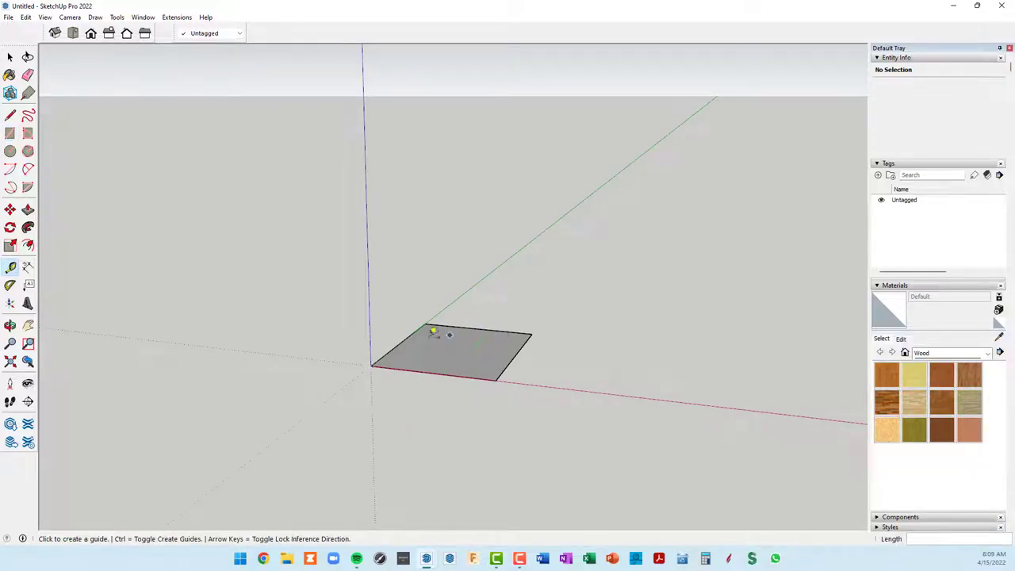
click(401, 343)
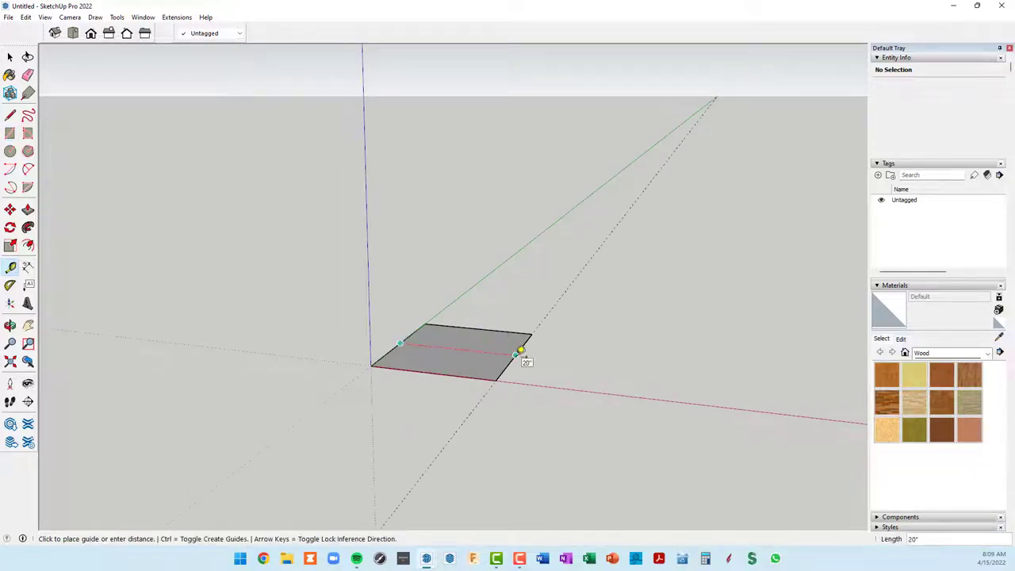
key(Escape)
middle_drag(513, 369, 487, 367)
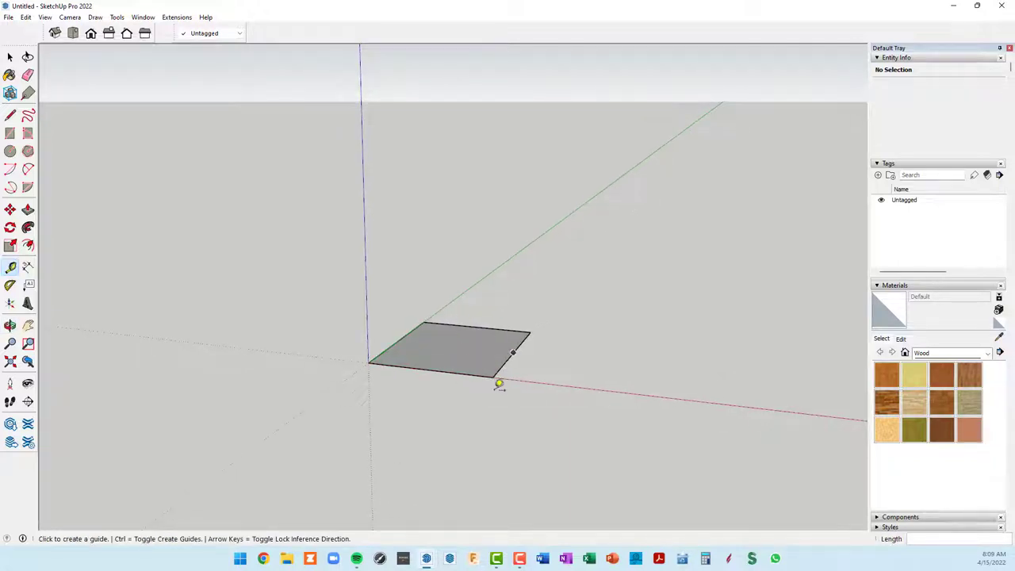
key(space)
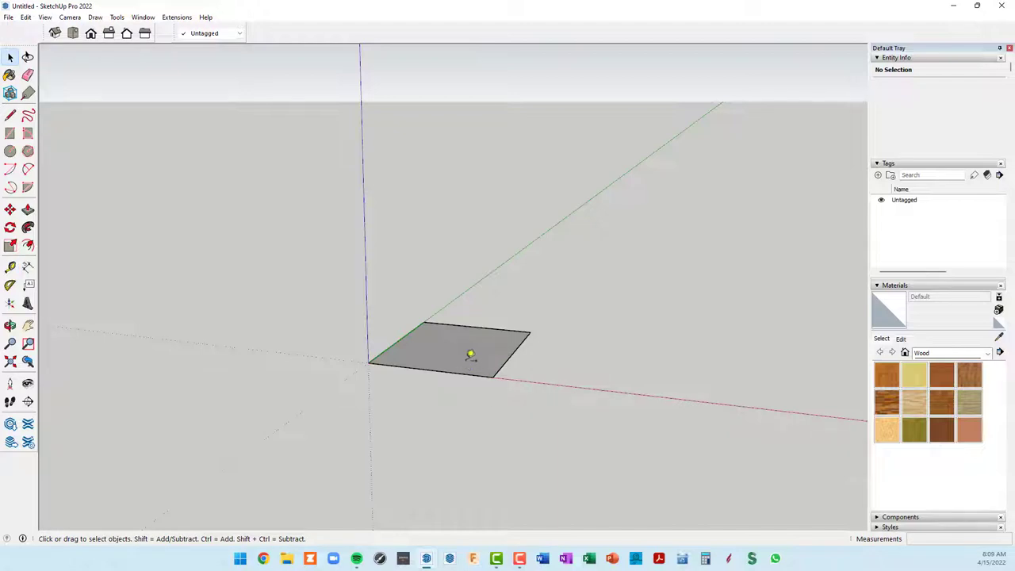
click(470, 352)
scroll(468, 349, up, 2)
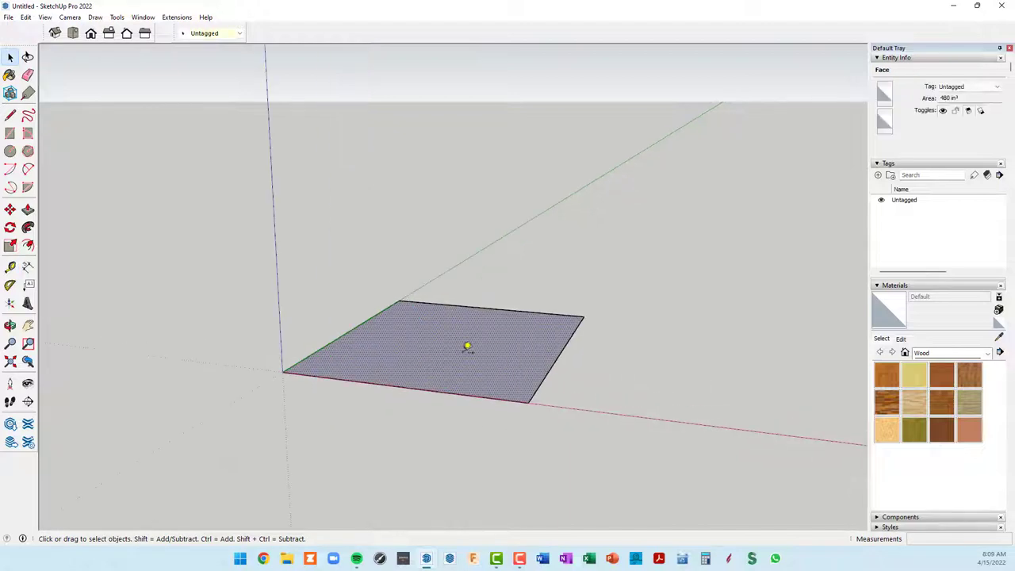
Step: Push/Pull the 20 by 24 rectangle up 34 1/2 inches into a solid box
key(p)
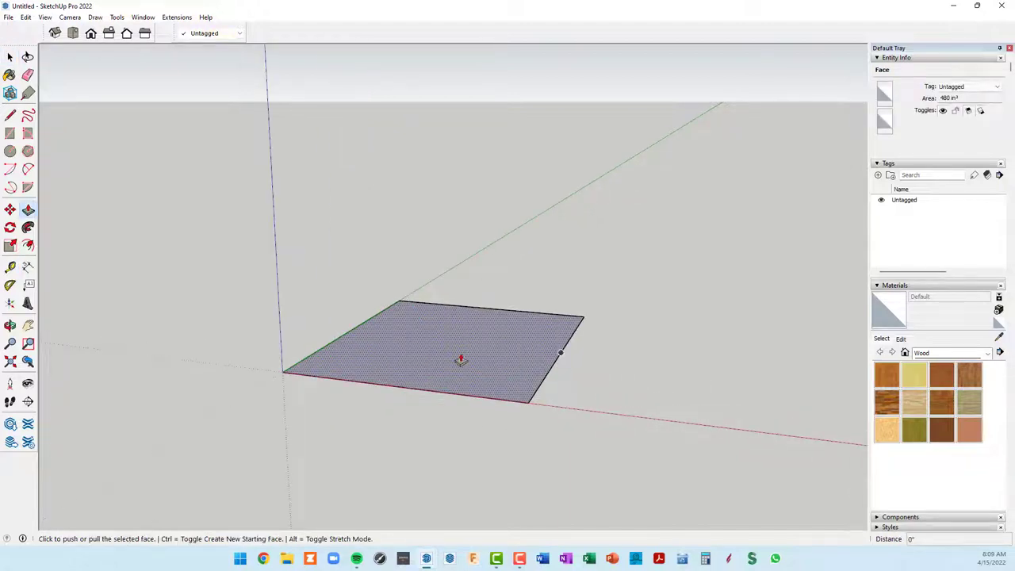
click(460, 361)
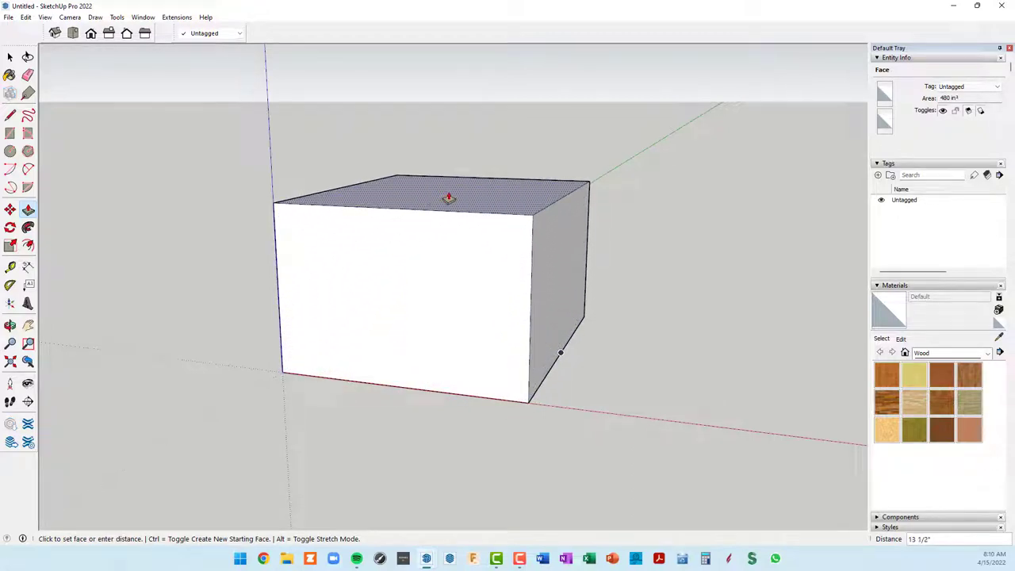
text(34)
key(Return)
mouse_move(390, 159)
middle_down()
mouse_move(423, 177)
mouse_move(439, 227)
mouse_move(444, 192)
mouse_move(444, 283)
middle_up()
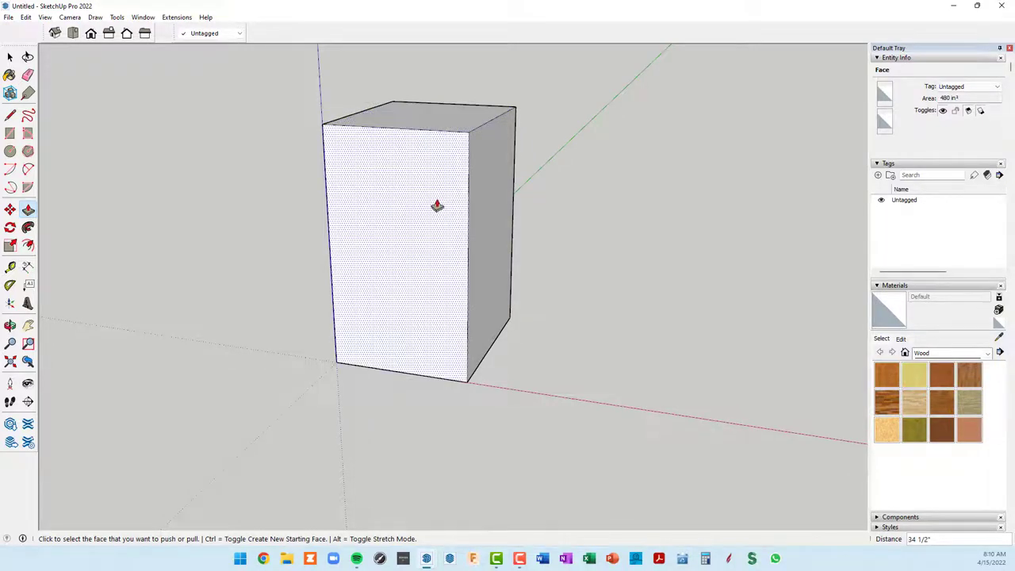
Step: Start a Tape Measure guide from the box's top edge
key(t)
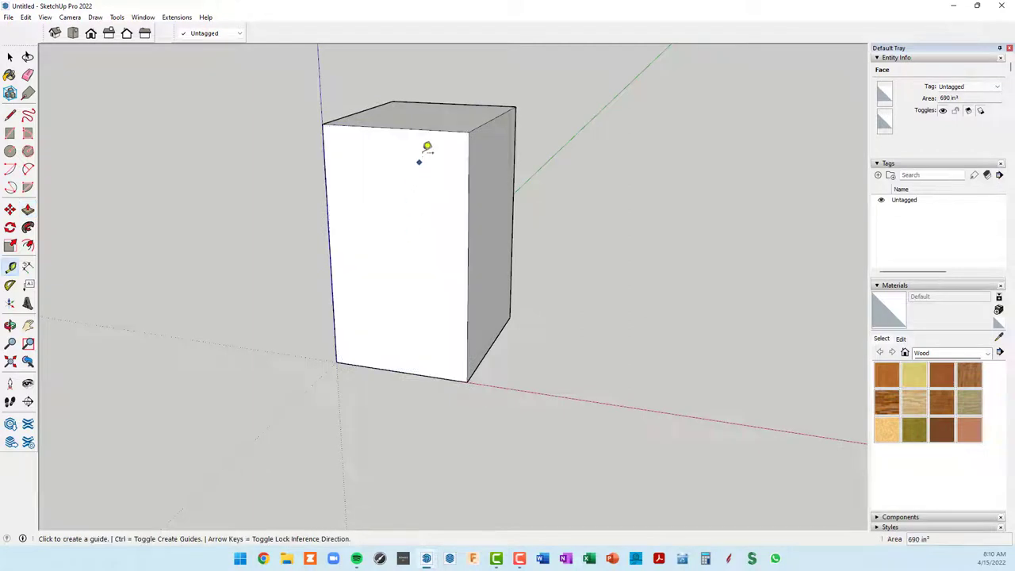
click(427, 128)
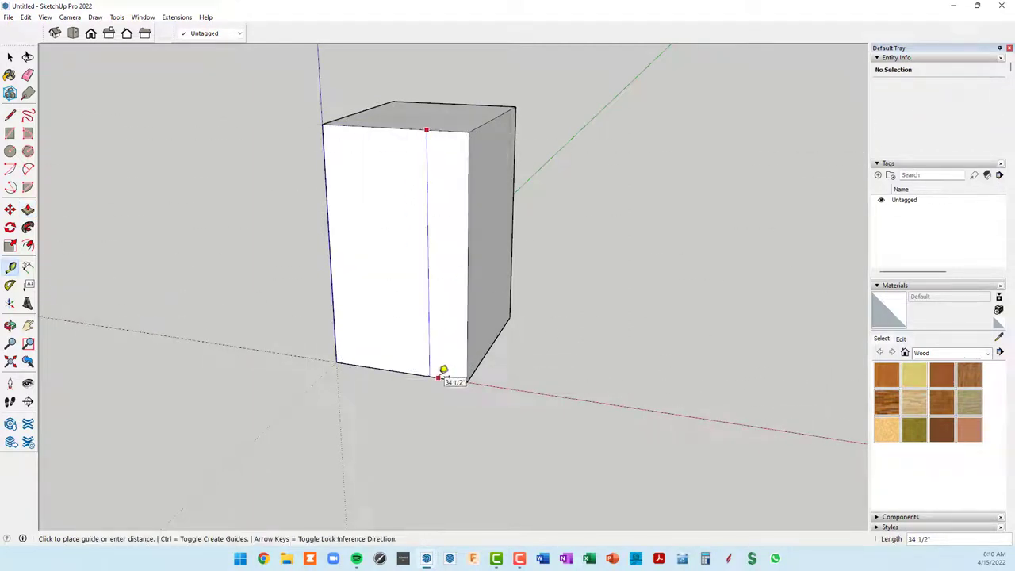
scroll(449, 278, down, 3)
scroll(456, 258, down, 2)
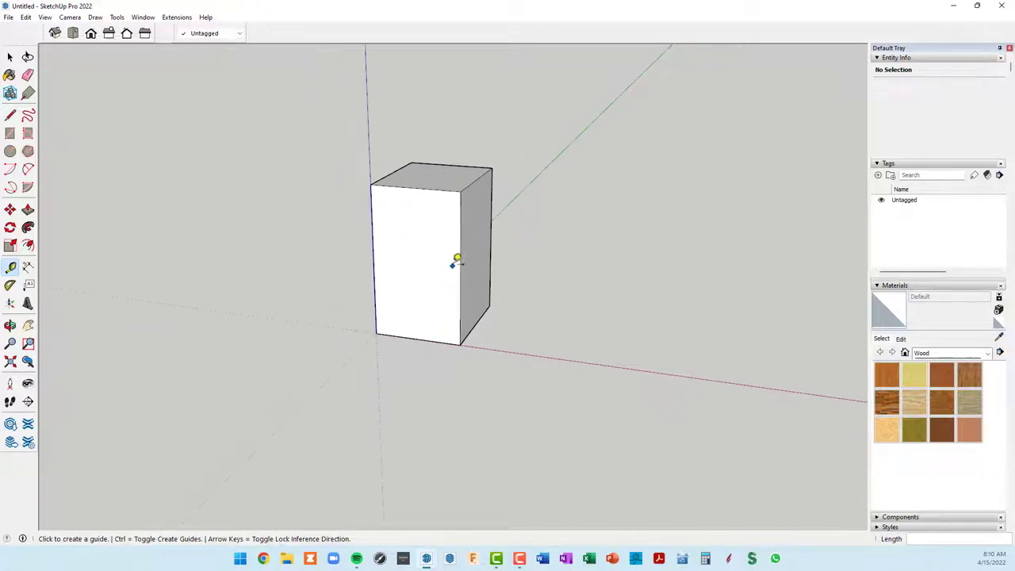
mouse_move(455, 258)
middle_down()
mouse_move(684, 255)
mouse_move(568, 278)
mouse_move(428, 288)
middle_up()
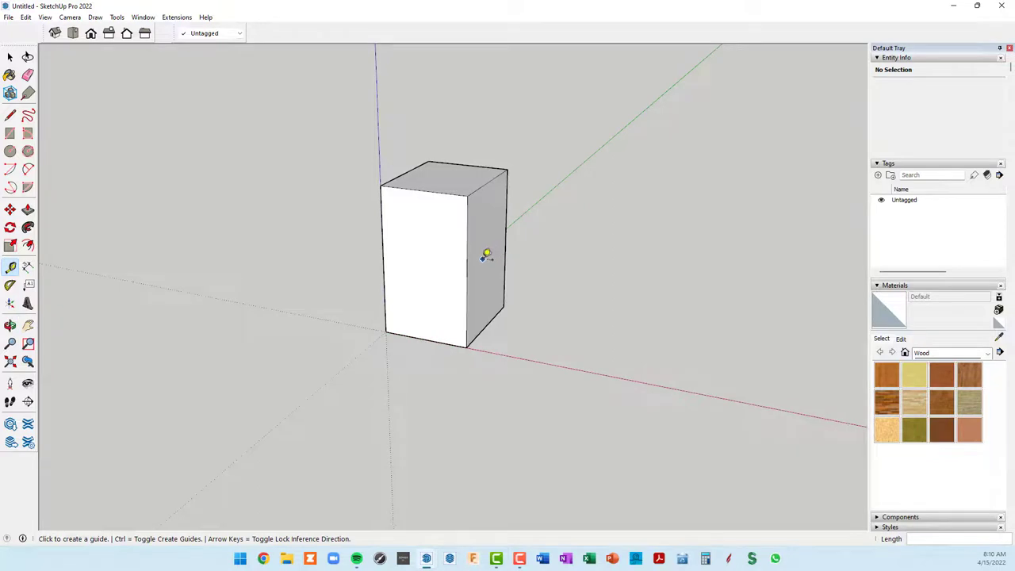
Step: Delete the box's front, right, top, back, left and bottom faces
key(space)
click(440, 244)
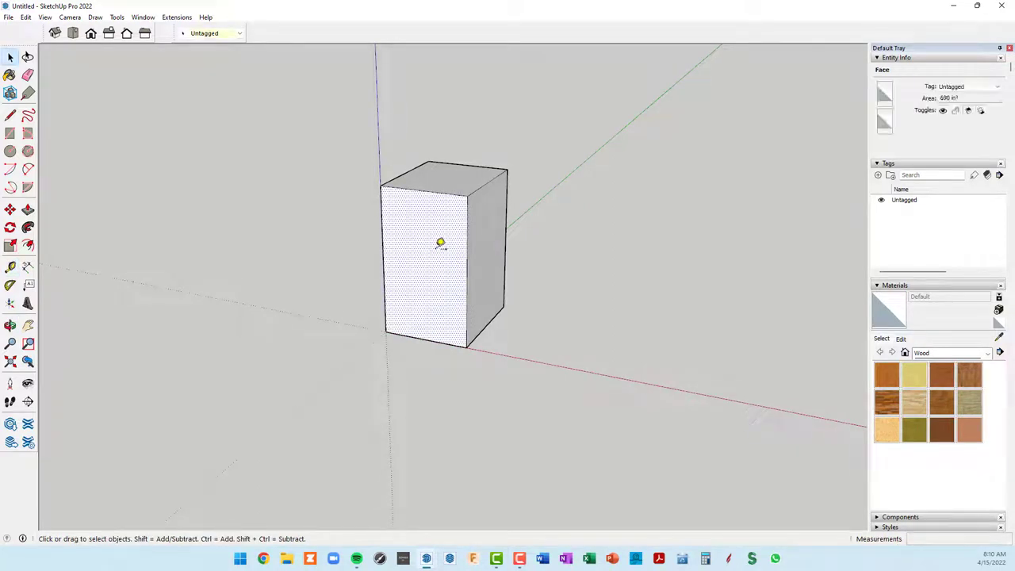
key(Delete)
click(500, 241)
key(Delete)
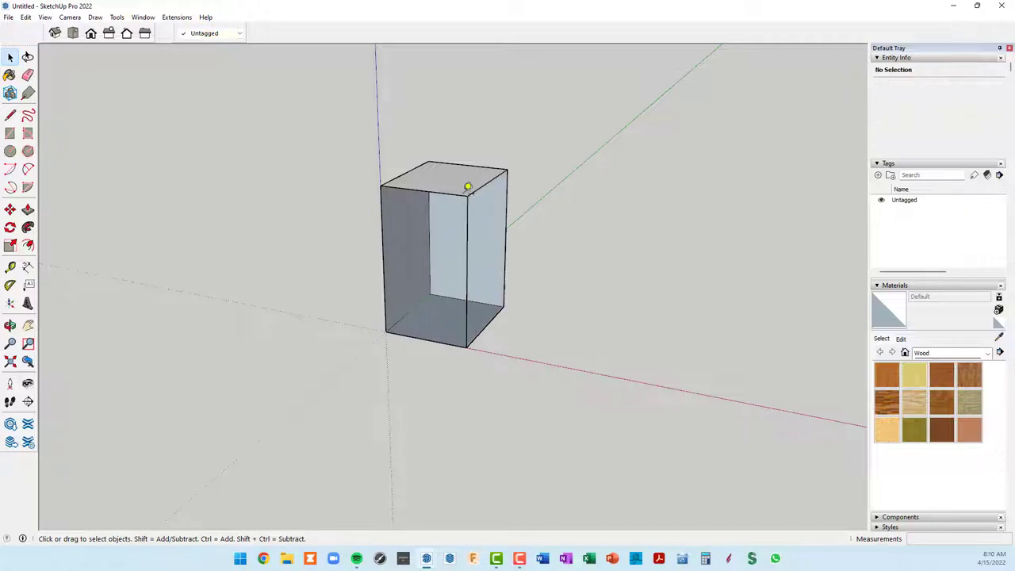
click(460, 174)
click(455, 230)
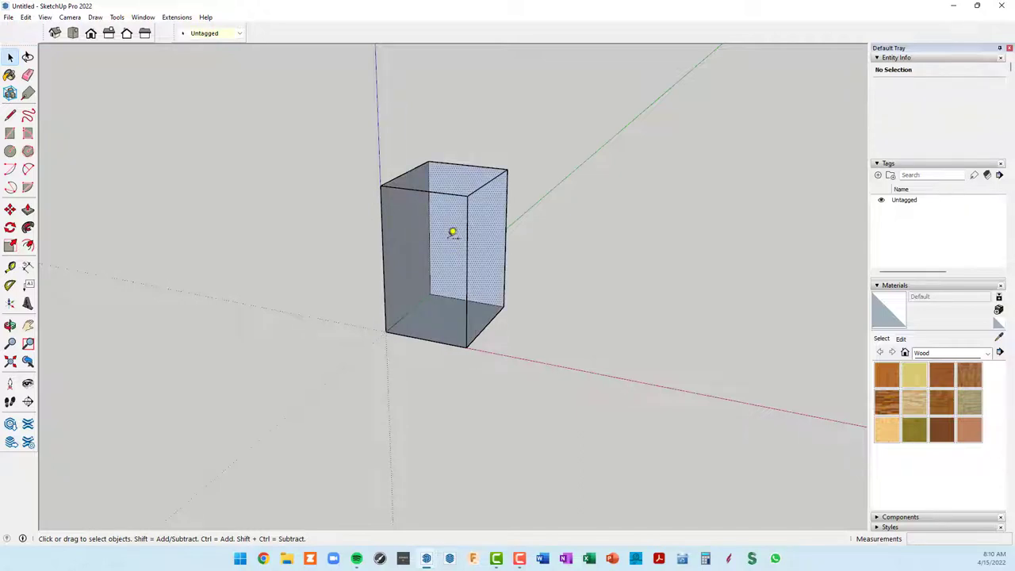
key(Delete)
click(420, 235)
key(Delete)
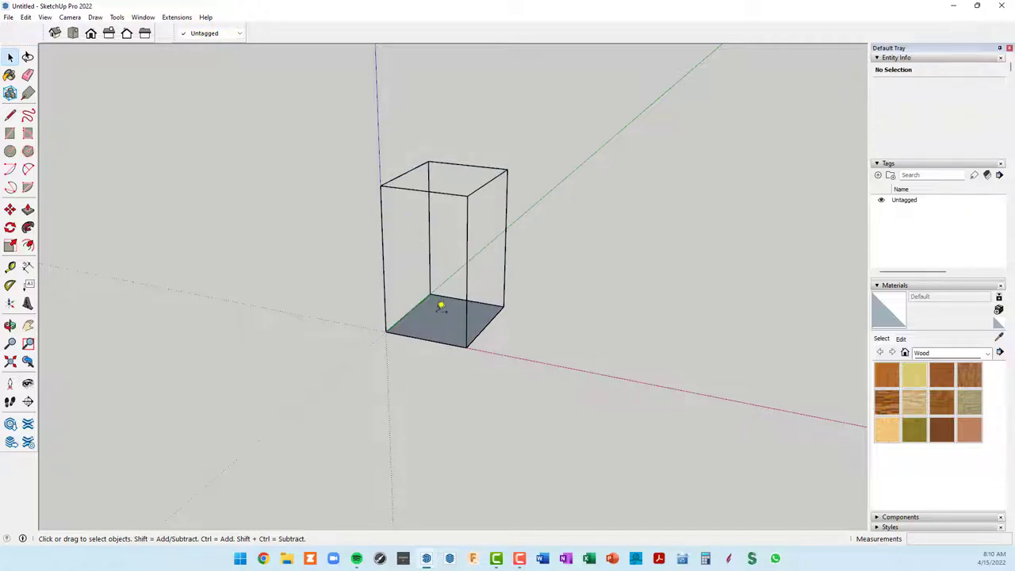
click(437, 303)
key(Delete)
Step: Window-select all twelve edges of the wireframe box
scroll(436, 304, down, 1)
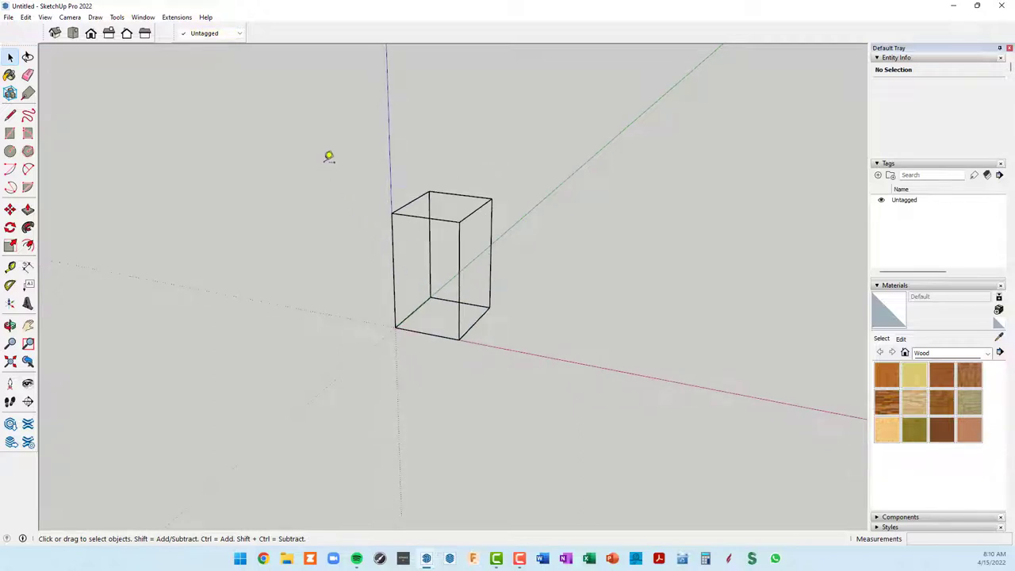
drag(331, 158, 580, 410)
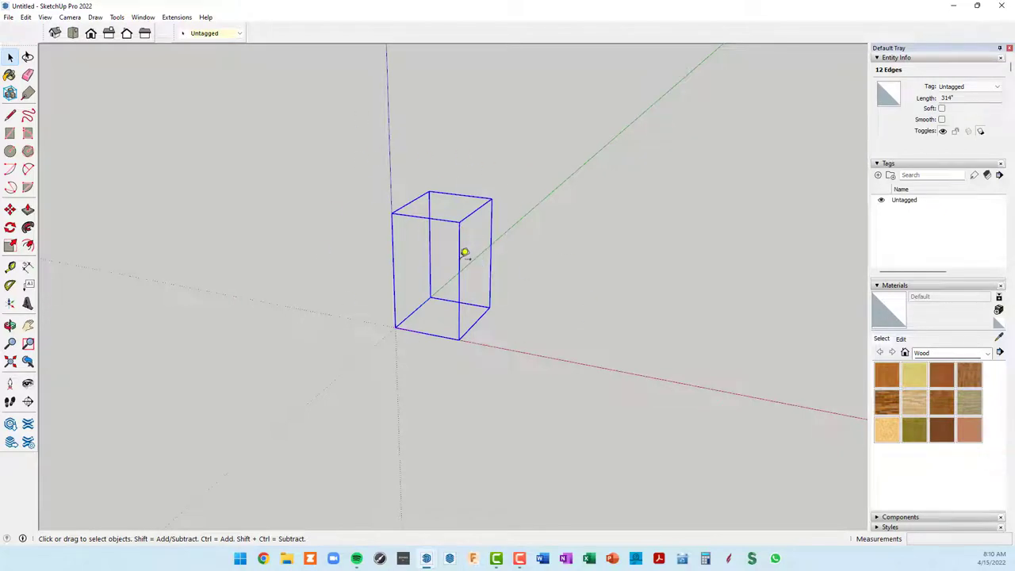
right_click(461, 261)
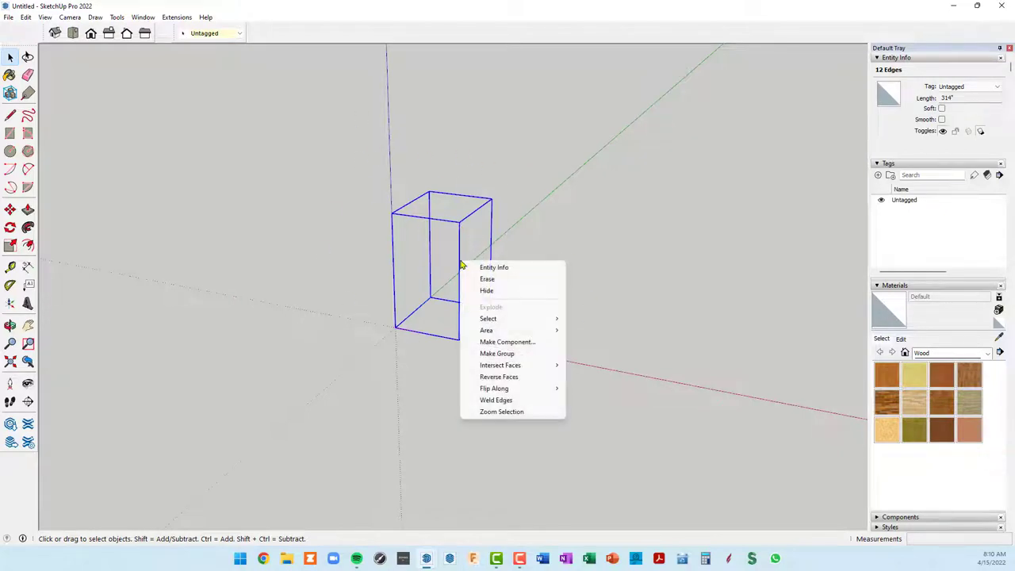
Step: Make Group from the twelve edges and check the wireframe selects as one object
click(511, 354)
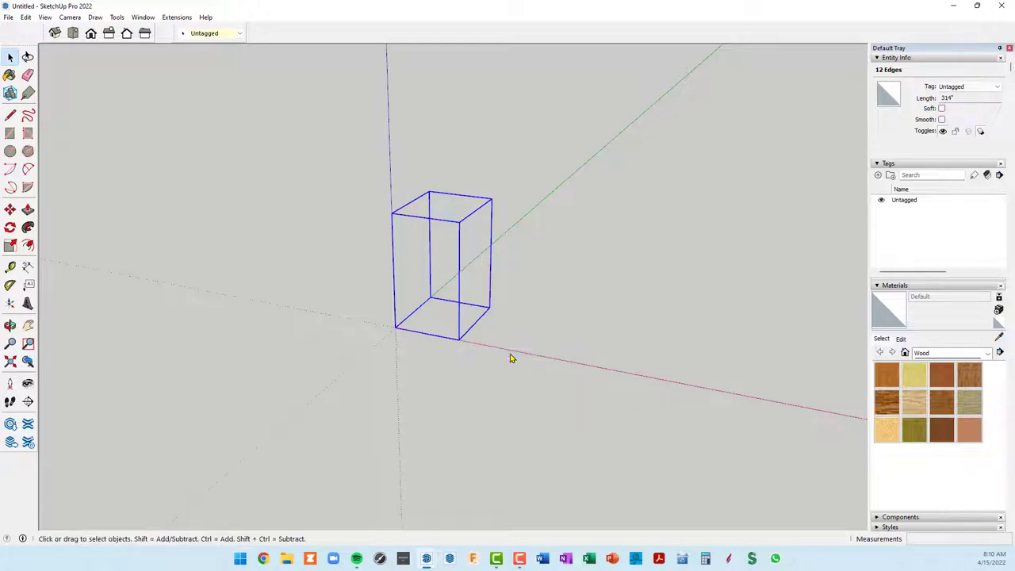
click(638, 275)
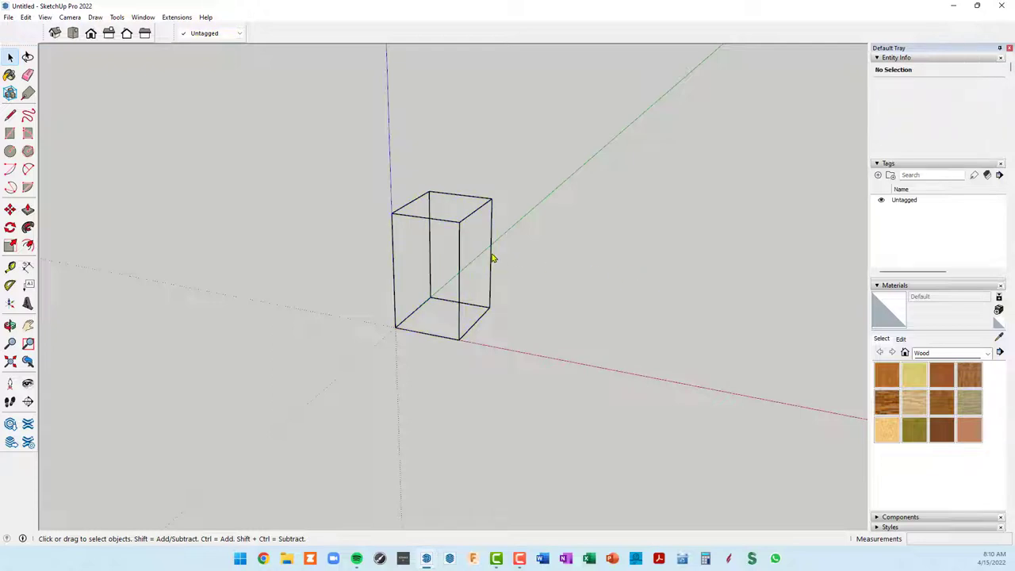
click(491, 258)
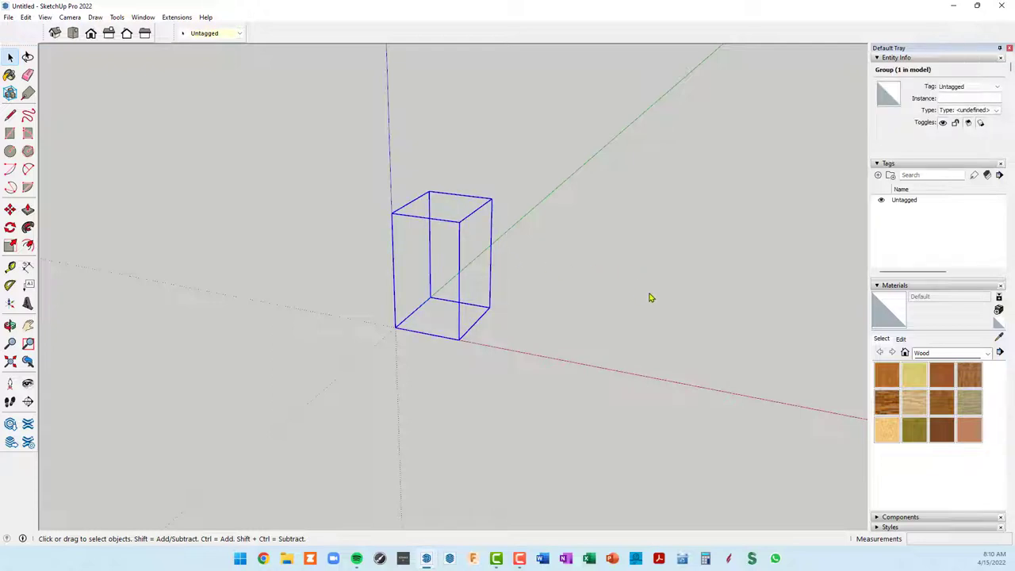
click(649, 298)
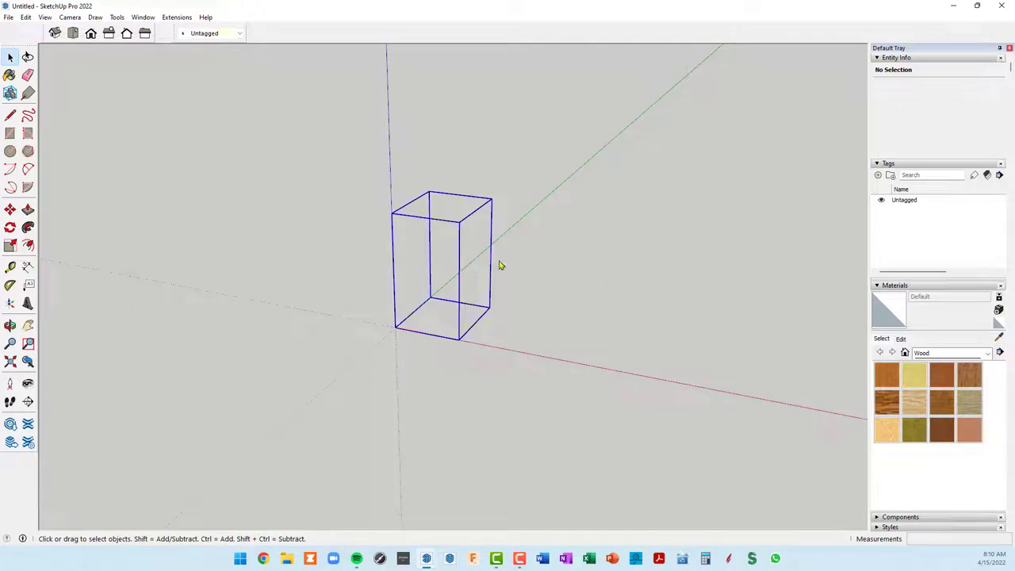
click(500, 266)
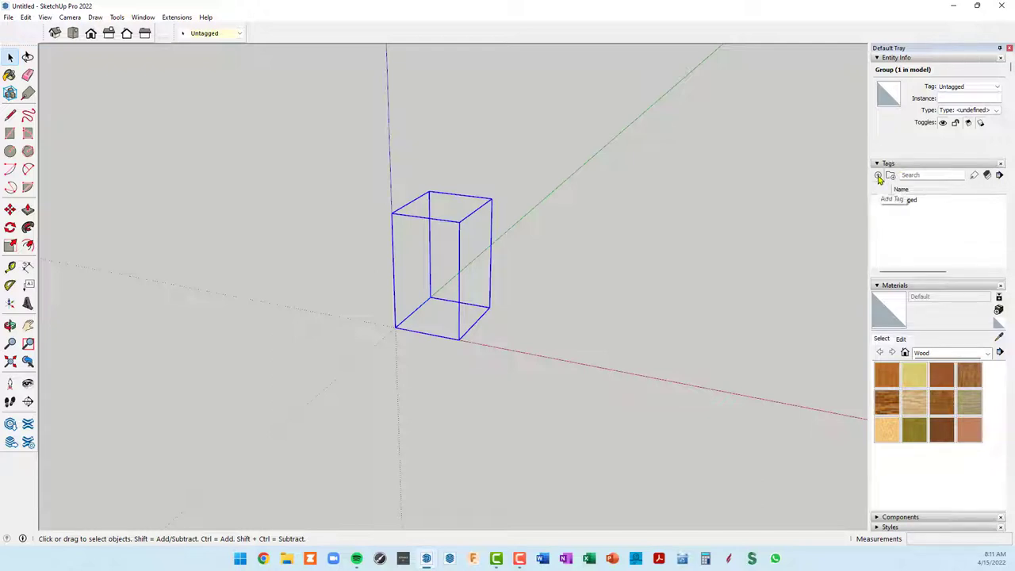
Step: Add a new tag named Wireframe
click(879, 176)
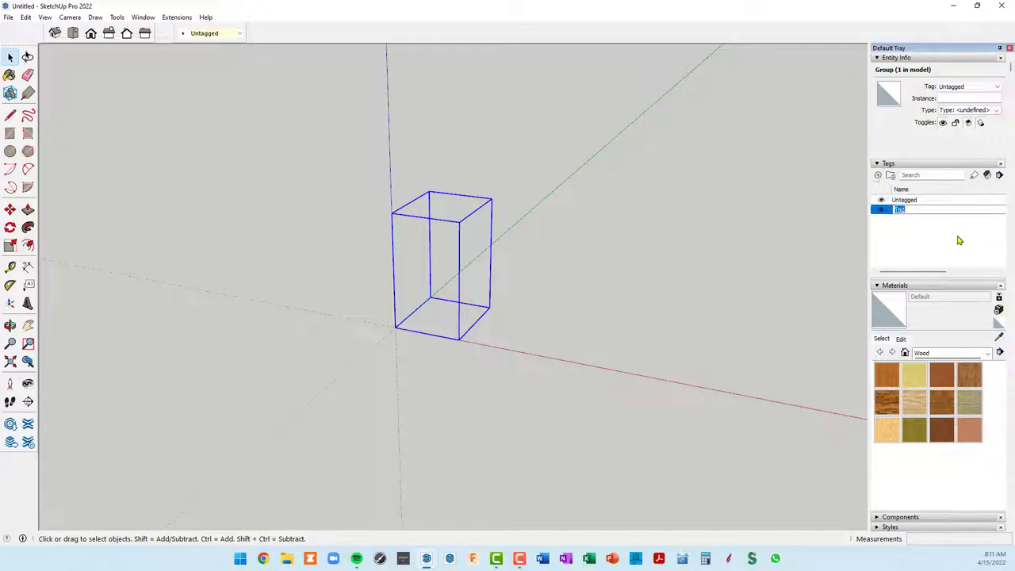
text(Wireframe)
key(Return)
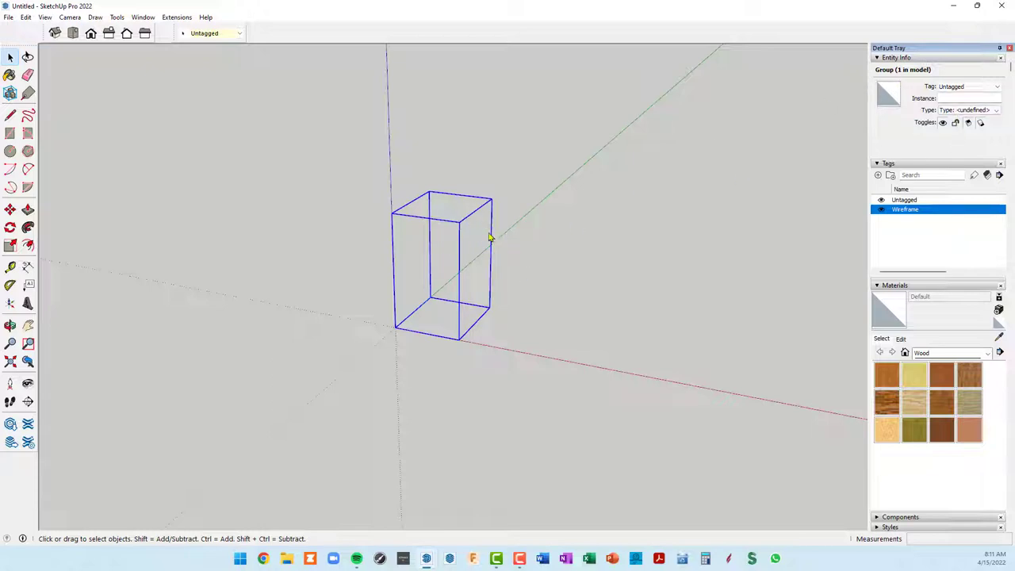
Step: Put the box group on the Wireframe tag and toggle the tag's visibility to test it
click(547, 242)
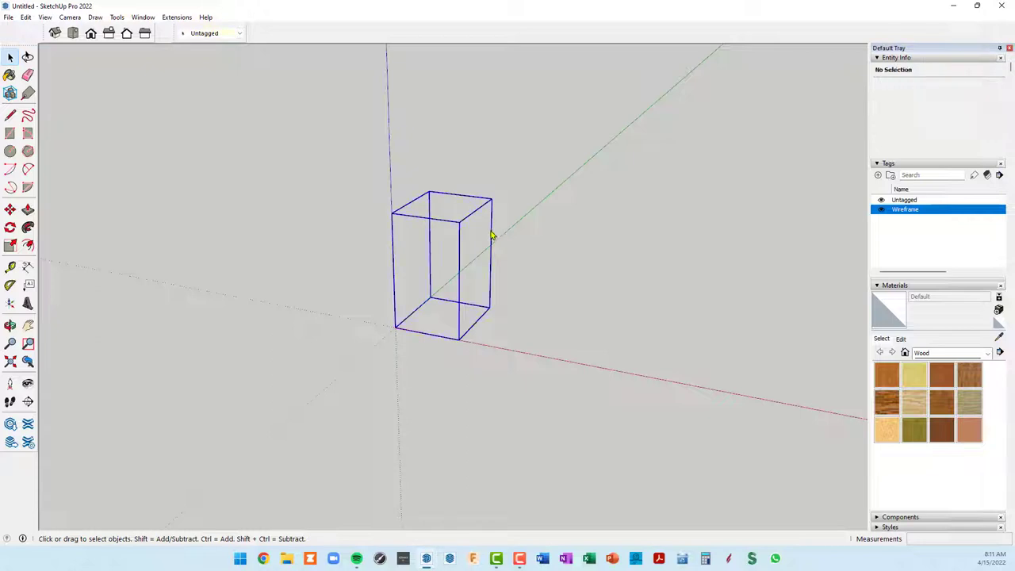
click(432, 190)
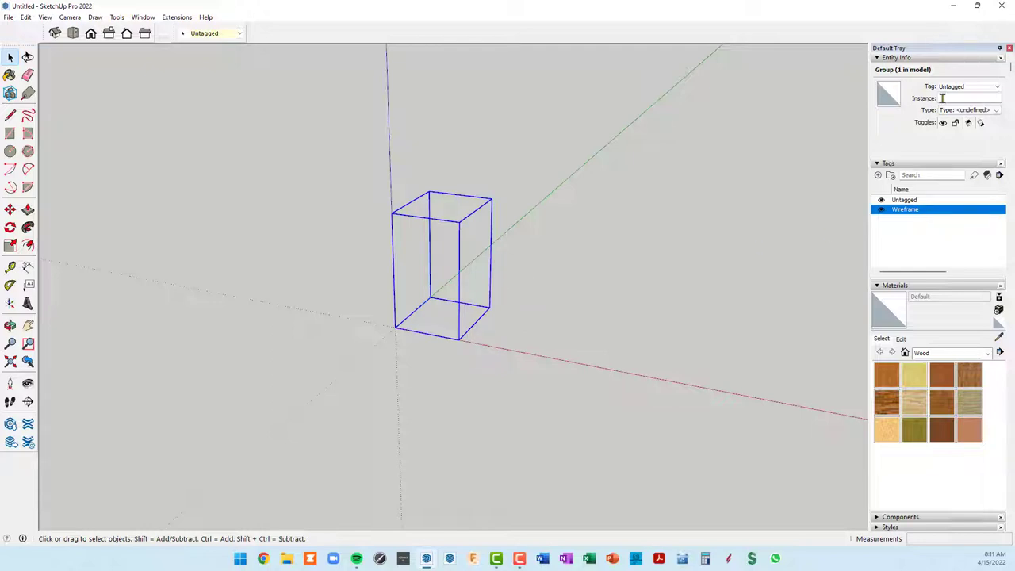
click(998, 89)
click(966, 104)
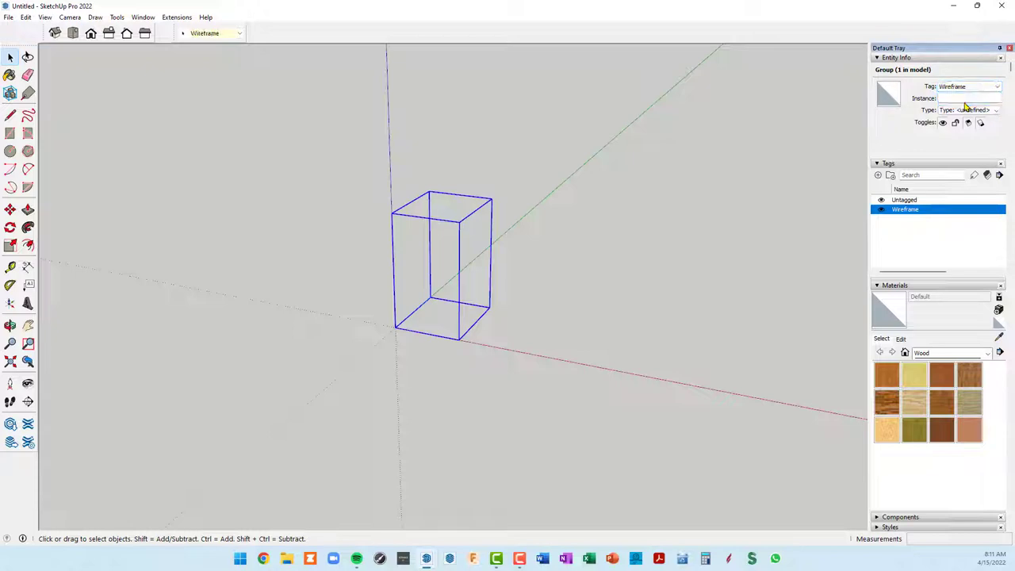
click(881, 211)
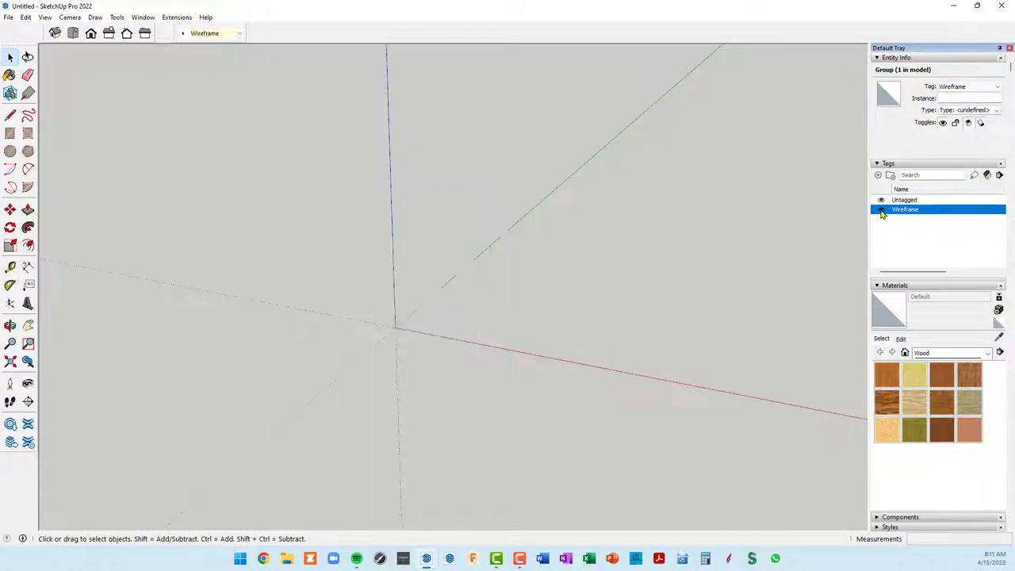
click(882, 211)
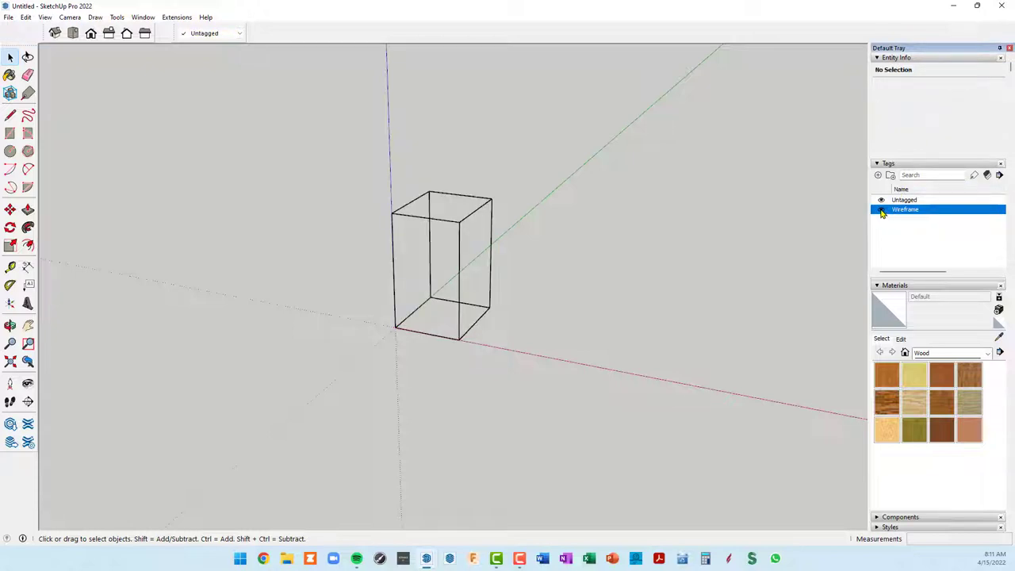
click(882, 211)
click(882, 211)
Step: Draw a 34 1/2 by 24 inch rectangle across the box's left side
mouse_move(468, 301)
middle_down()
mouse_move(716, 315)
mouse_move(548, 322)
mouse_move(692, 320)
mouse_move(642, 330)
middle_up()
key(r)
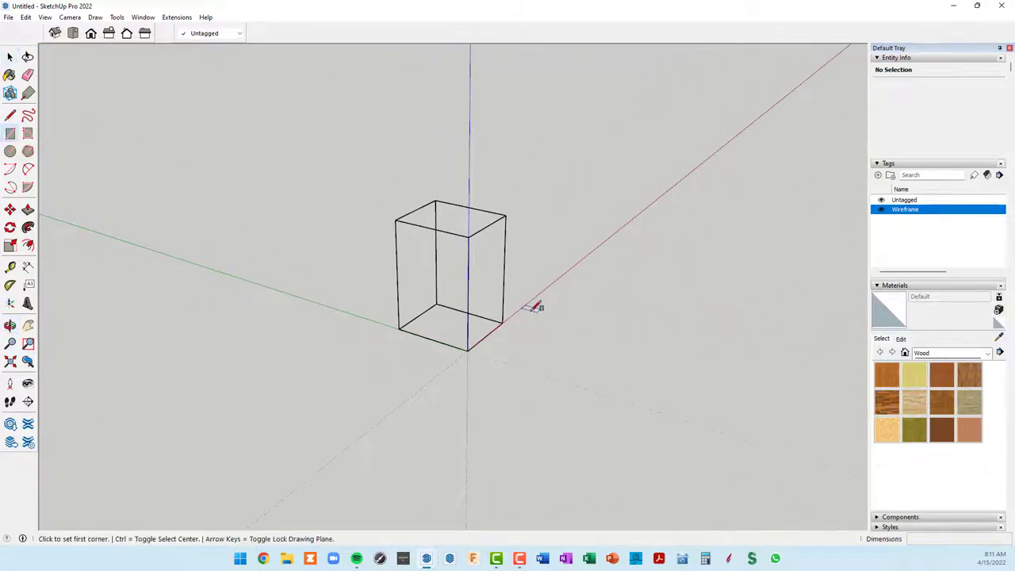
click(396, 219)
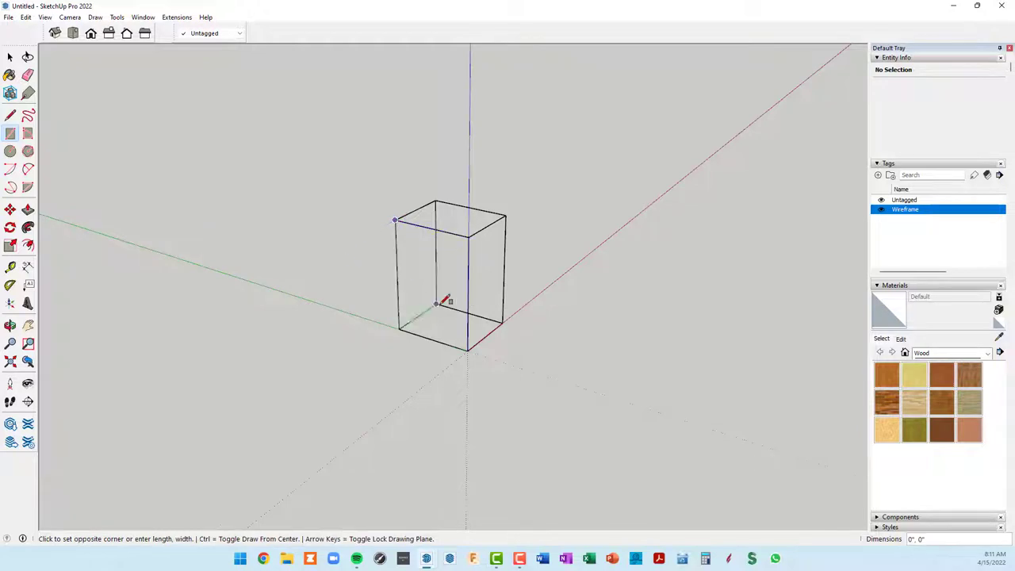
scroll(469, 347, up, 1)
click(469, 349)
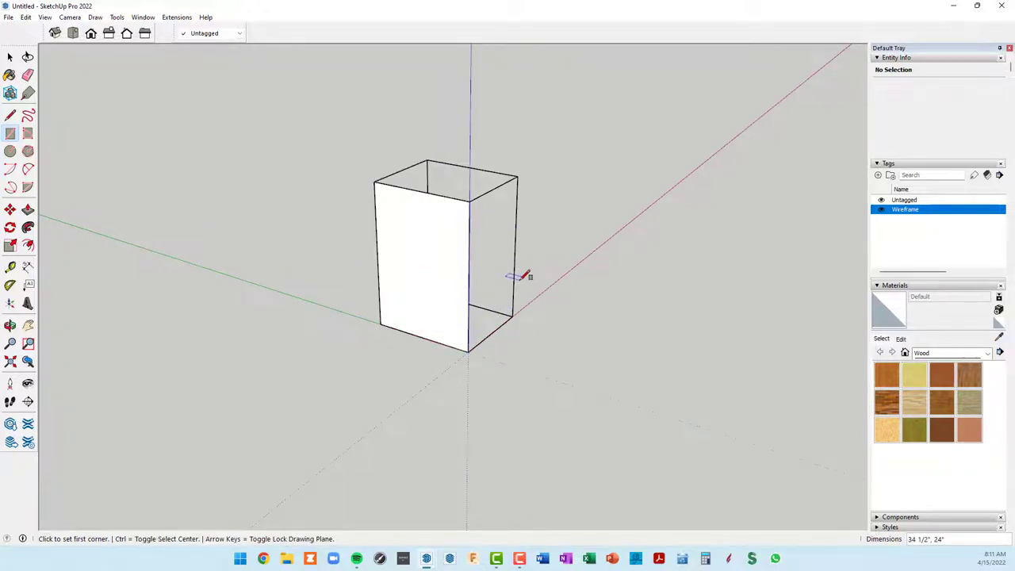
Step: Push/Pull the side rectangle out 3/4 inch into a panel
middle_drag(510, 277, 489, 313)
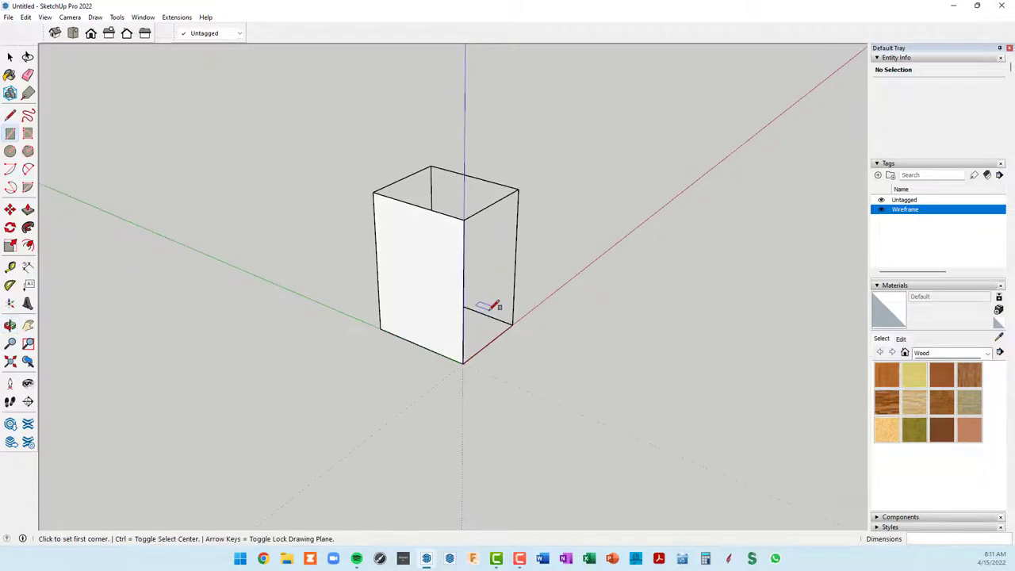
key(p)
click(442, 303)
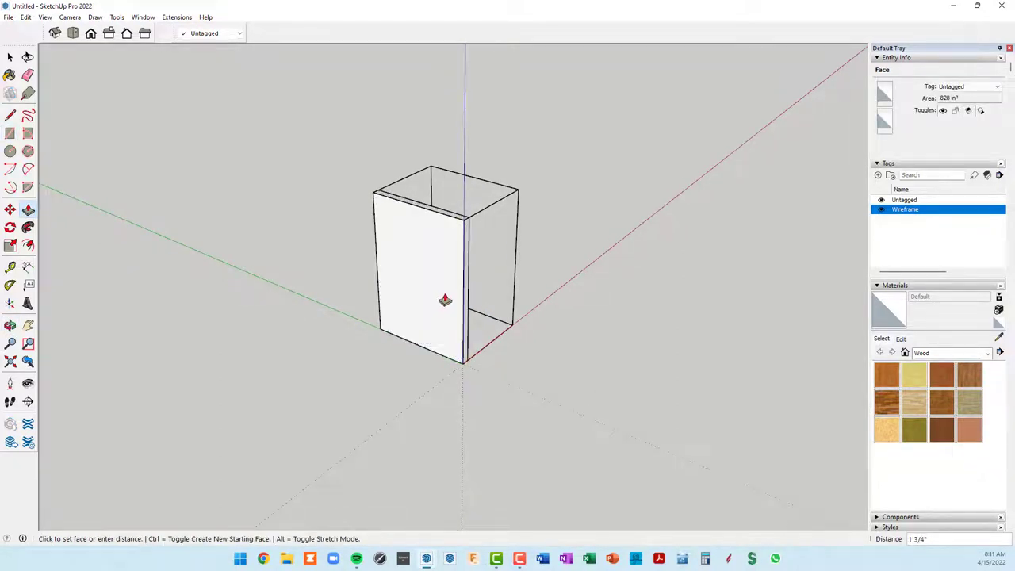
key(Return)
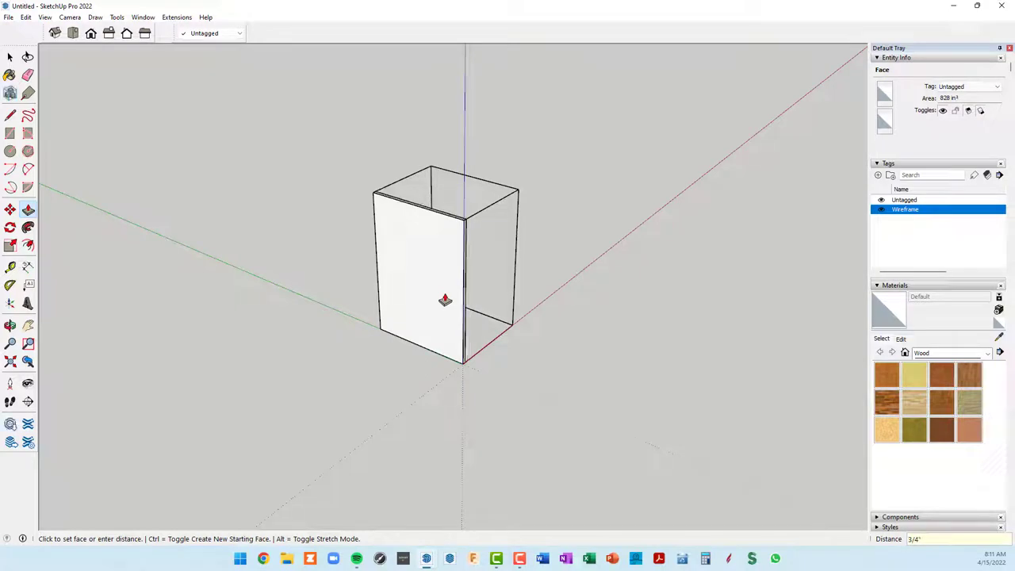
scroll(480, 332, up, 2)
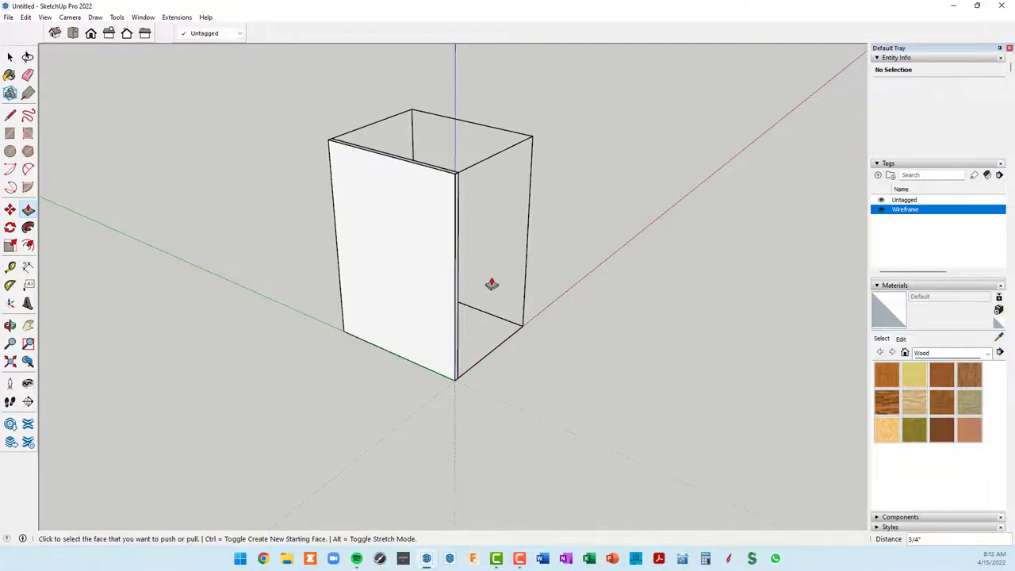
middle_drag(492, 283, 465, 278)
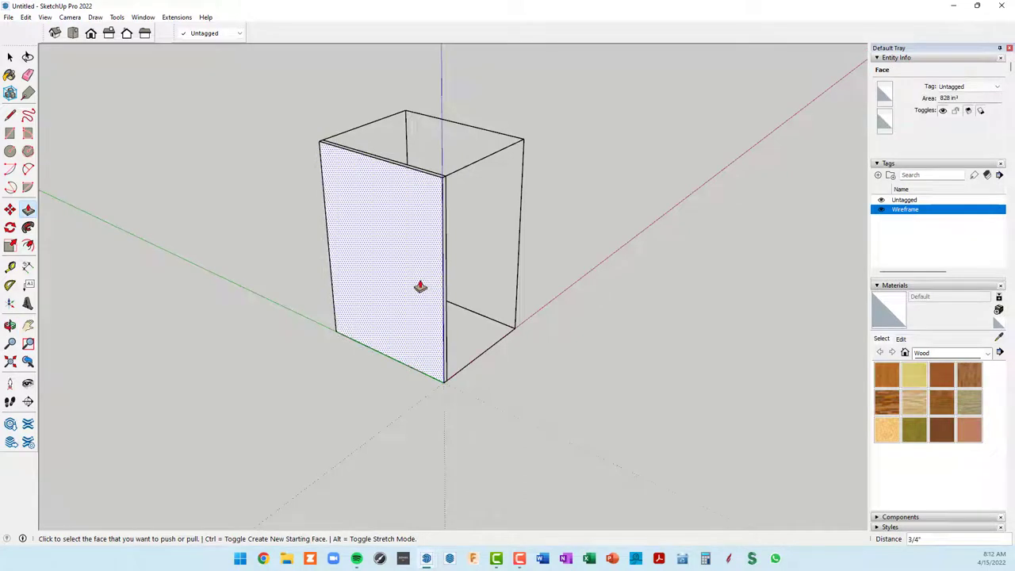
key(space)
Step: Window-select all of the left side panel's geometry
double_click(394, 245)
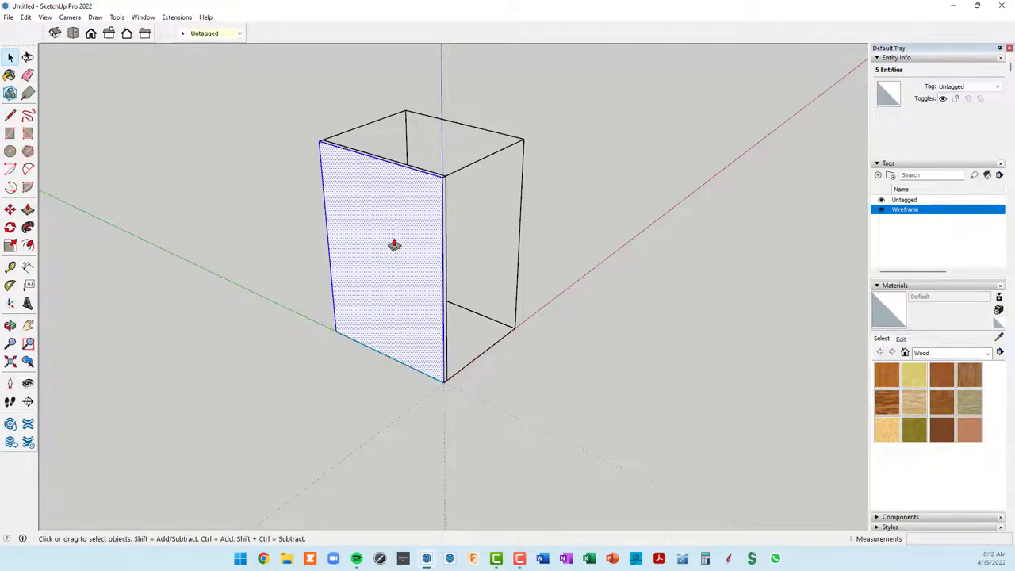
mouse_move(452, 241)
middle_down()
mouse_move(431, 245)
mouse_move(501, 276)
mouse_move(341, 286)
mouse_move(158, 236)
middle_up()
mouse_move(500, 263)
middle_down()
mouse_move(427, 275)
mouse_move(435, 258)
middle_up()
click(429, 254)
click(428, 254)
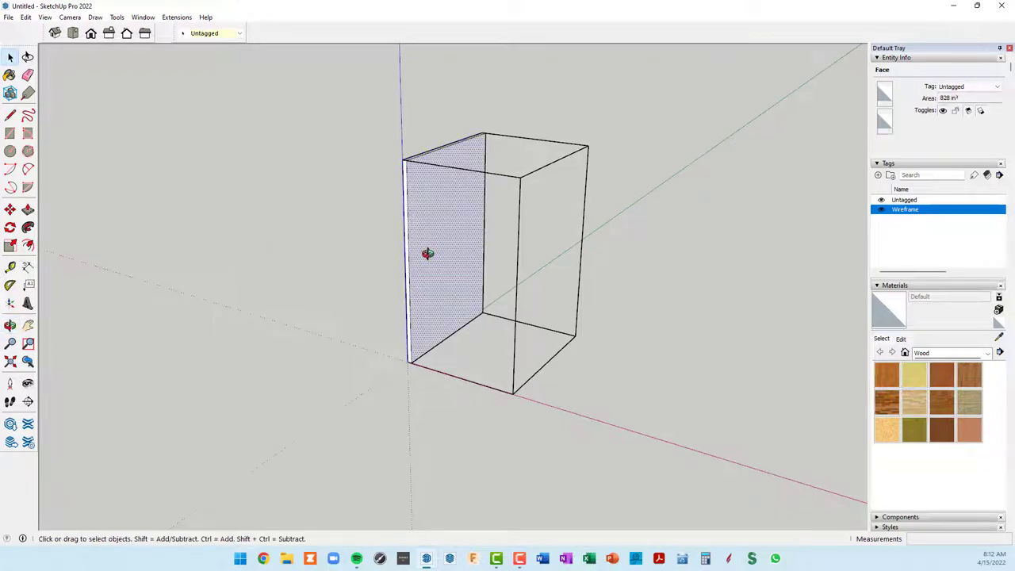
scroll(430, 254, down, 3)
mouse_move(435, 254)
middle_down()
mouse_move(761, 229)
mouse_move(375, 251)
middle_up()
drag(367, 146, 475, 406)
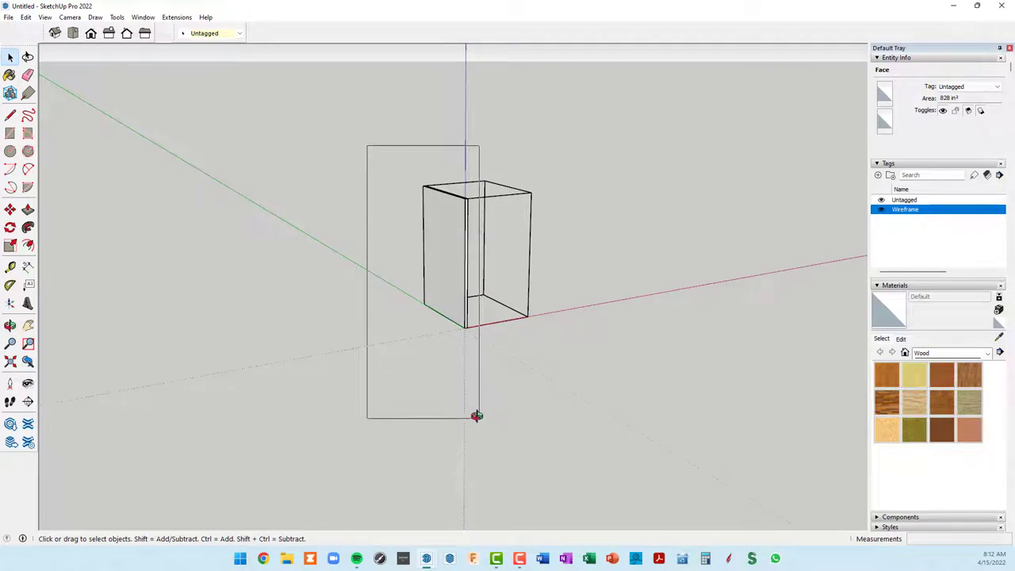
mouse_move(516, 333)
middle_down()
mouse_move(328, 347)
mouse_move(79, 306)
mouse_move(220, 337)
mouse_move(439, 84)
mouse_move(503, 315)
mouse_move(507, 483)
mouse_move(67, 324)
mouse_move(573, 354)
middle_up()
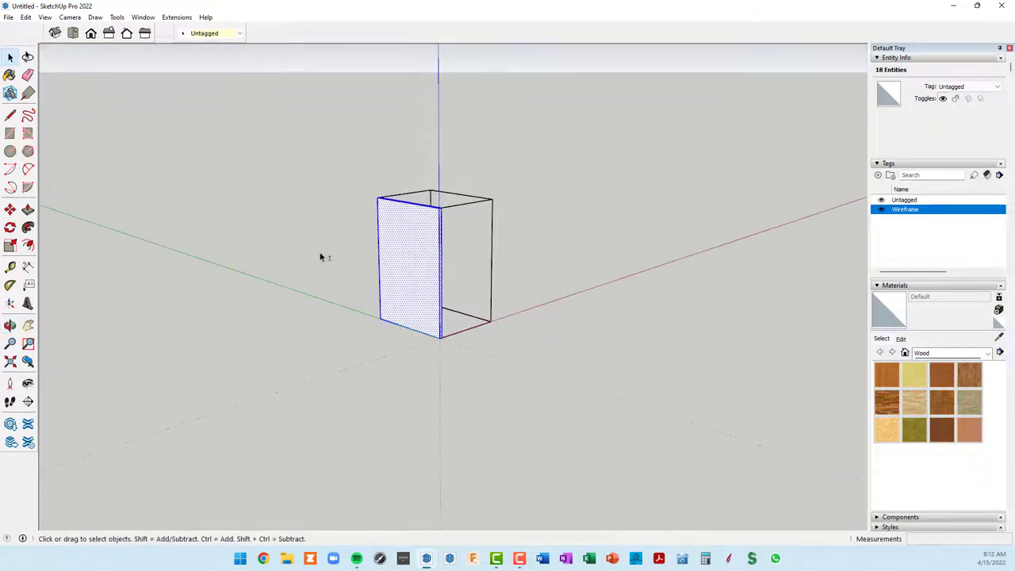
Step: Make the selected panel a component named Component#1
right_click(414, 247)
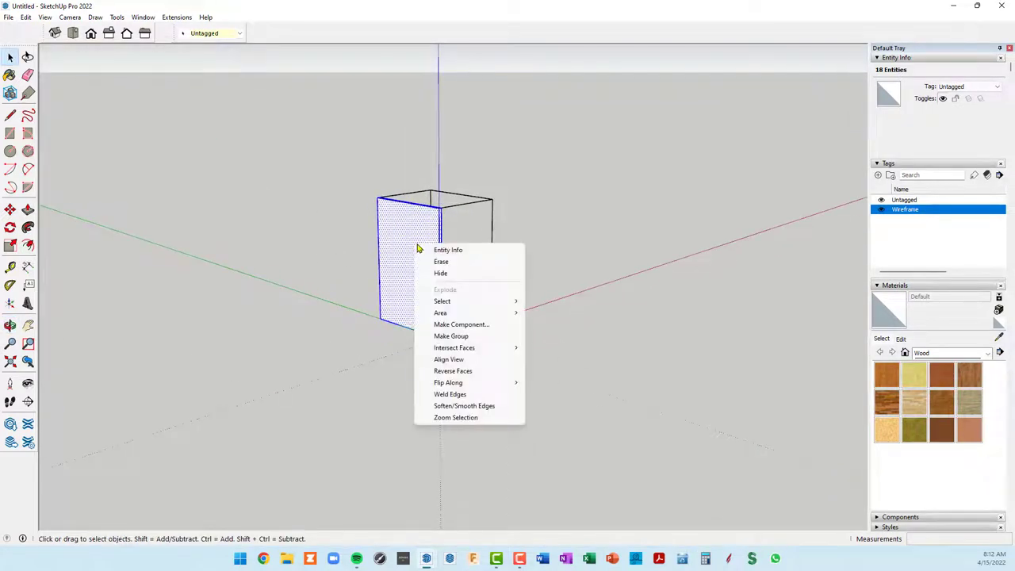
click(464, 325)
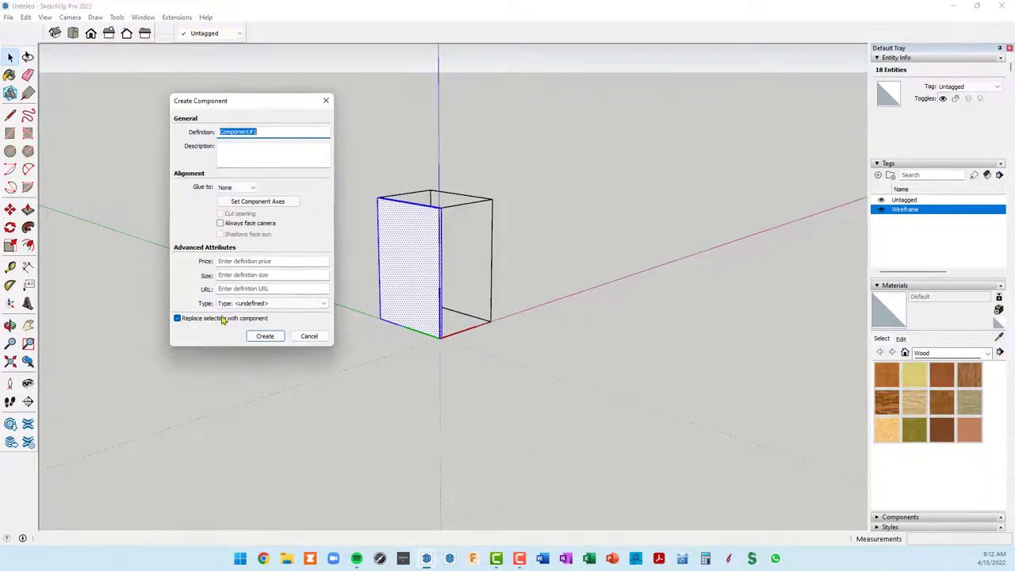
click(264, 336)
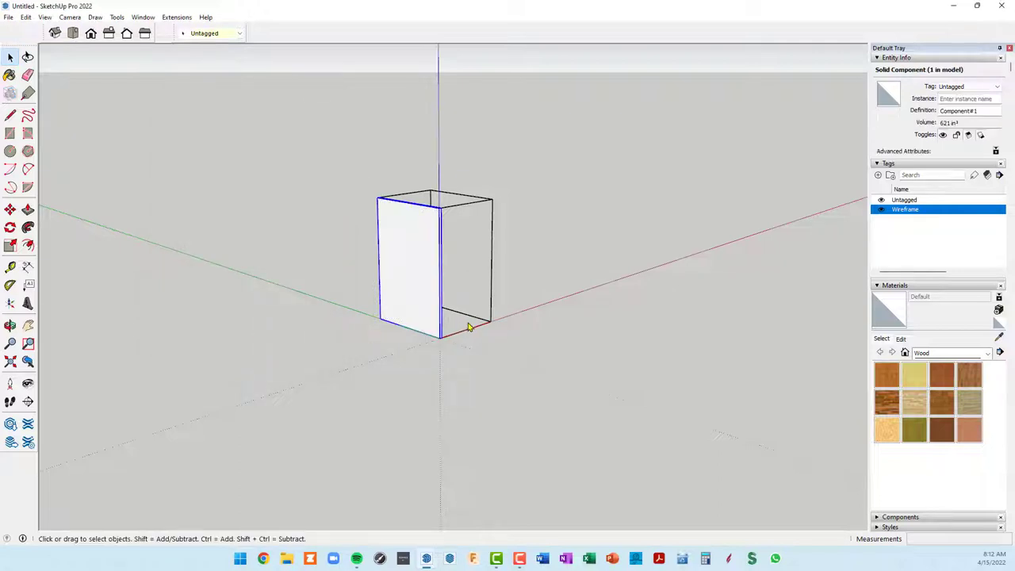
scroll(496, 318, up, 2)
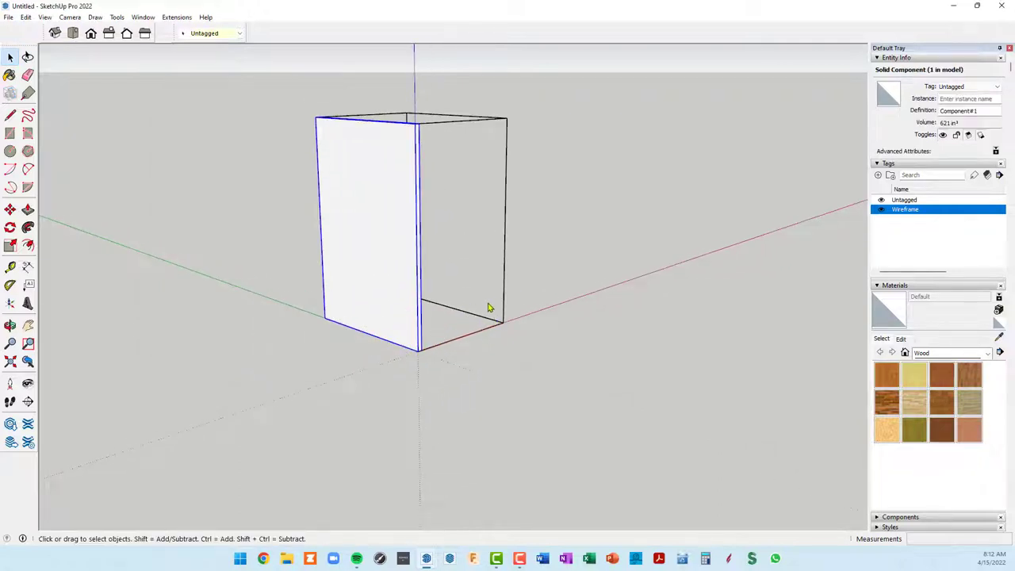
mouse_move(437, 228)
middle_down()
mouse_move(408, 263)
mouse_move(446, 235)
middle_up()
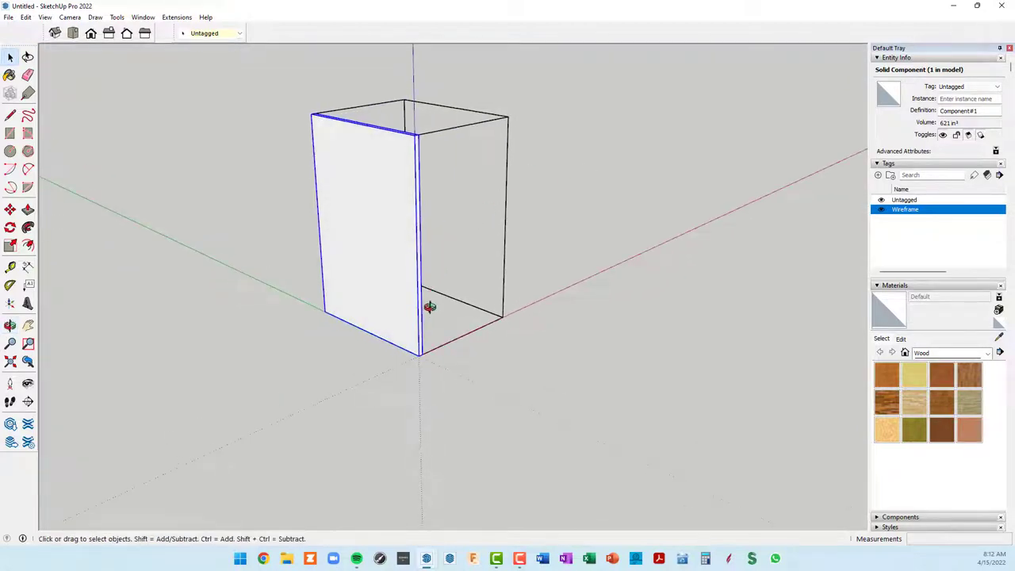
middle_drag(421, 285, 371, 268)
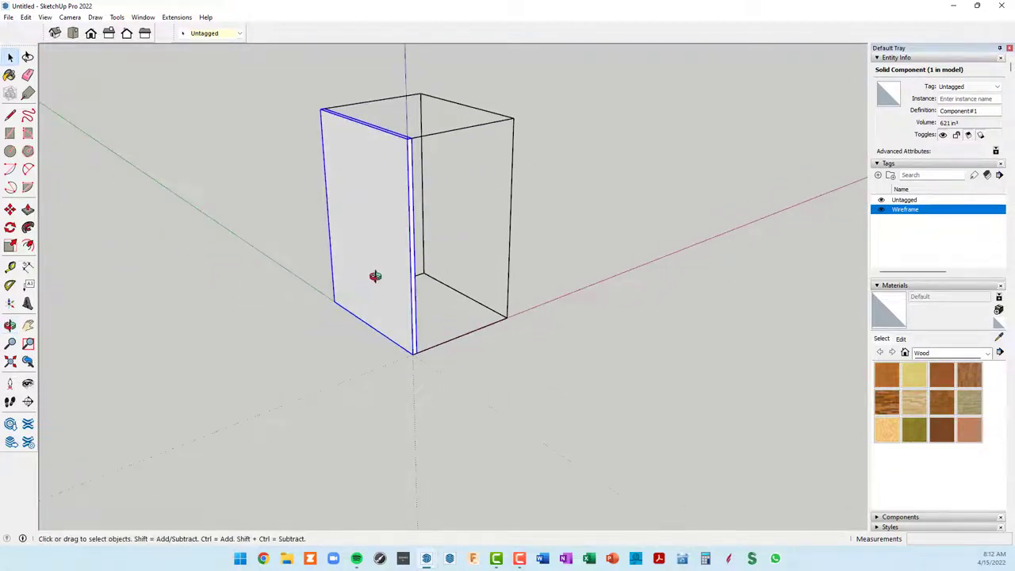
scroll(414, 137, up, 2)
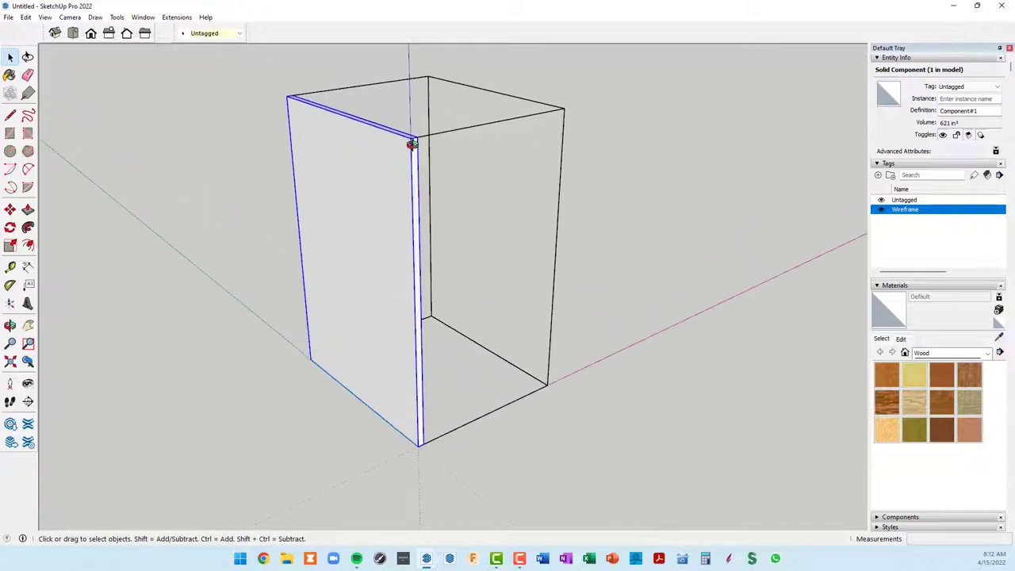
Step: Copy the side panel from its top front corner to the box's far top corner
key(m)
scroll(416, 141, up, 1)
key(ctrl)
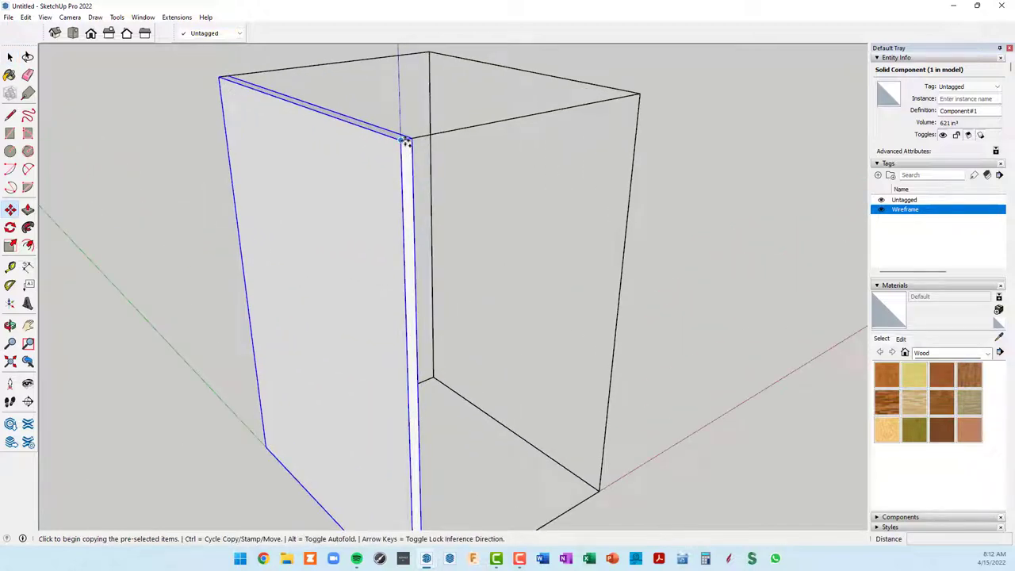
scroll(405, 141, up, 1)
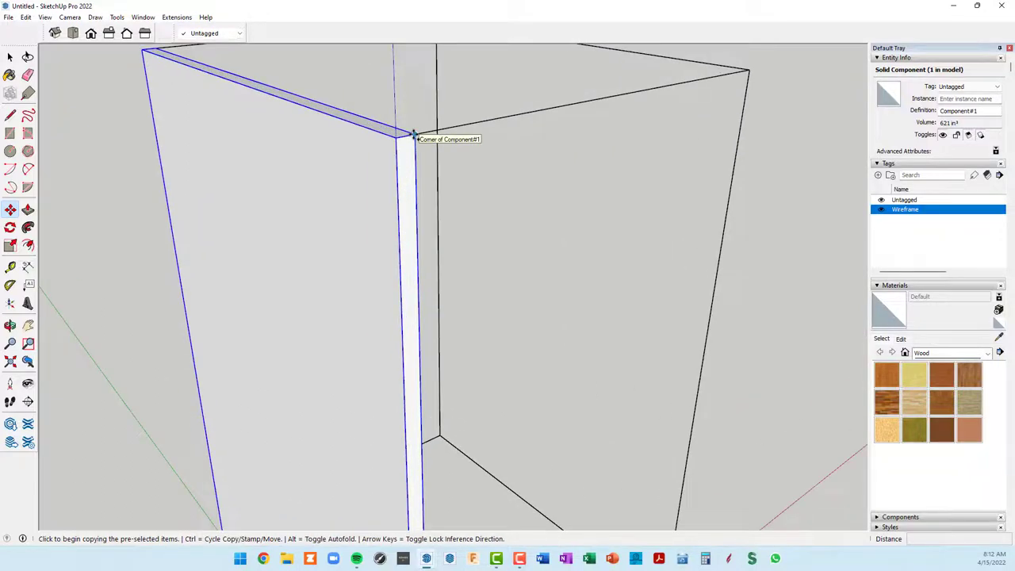
click(412, 134)
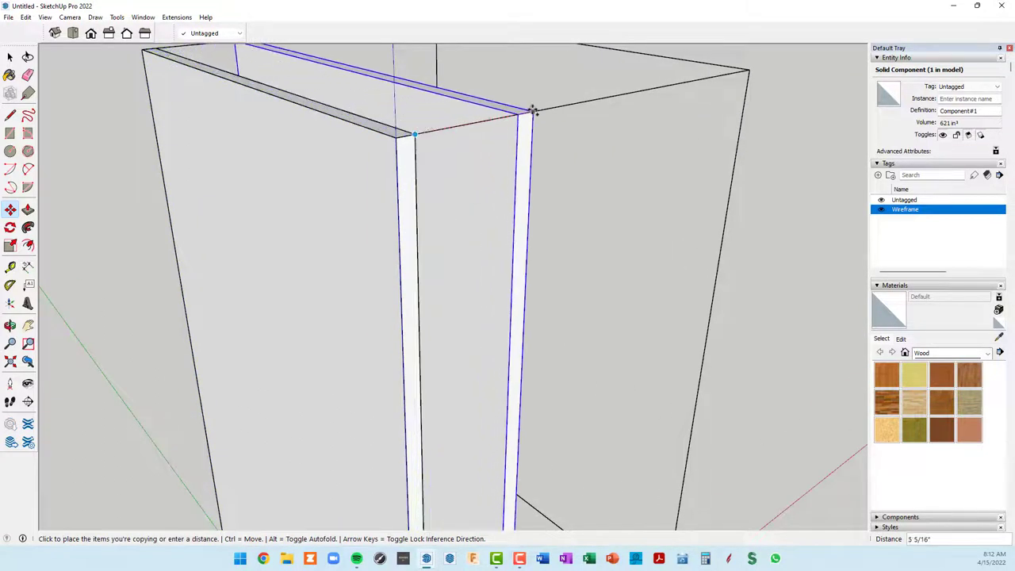
scroll(532, 108, down, 2)
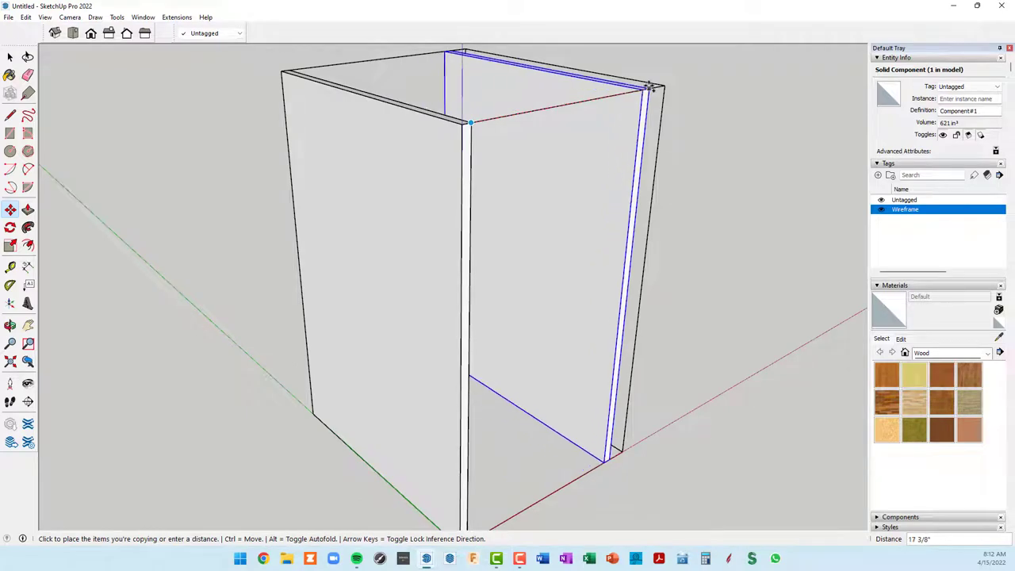
scroll(659, 87, up, 2)
scroll(663, 89, up, 2)
scroll(671, 87, up, 1)
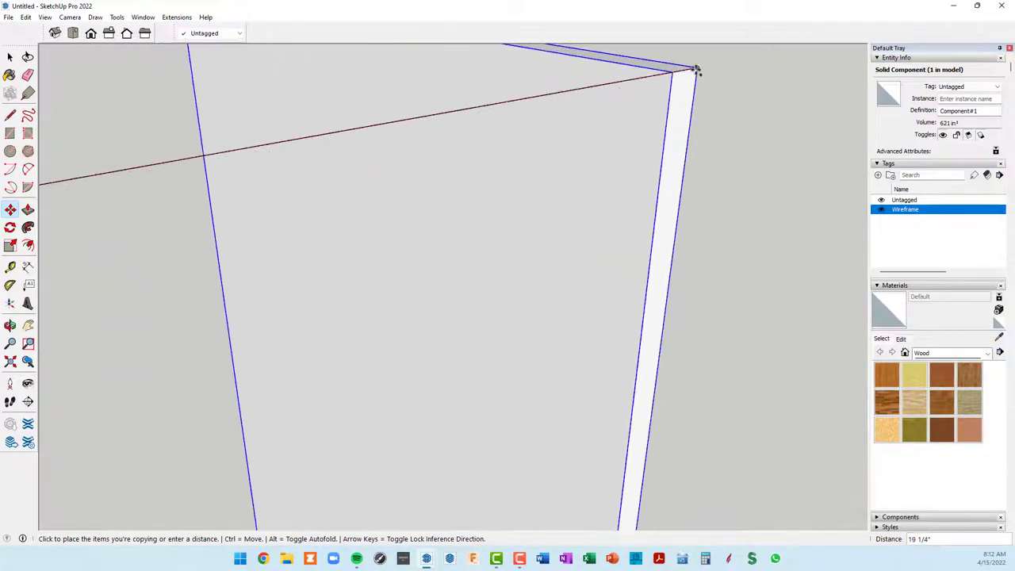
click(695, 69)
scroll(691, 70, down, 2)
scroll(667, 107, down, 2)
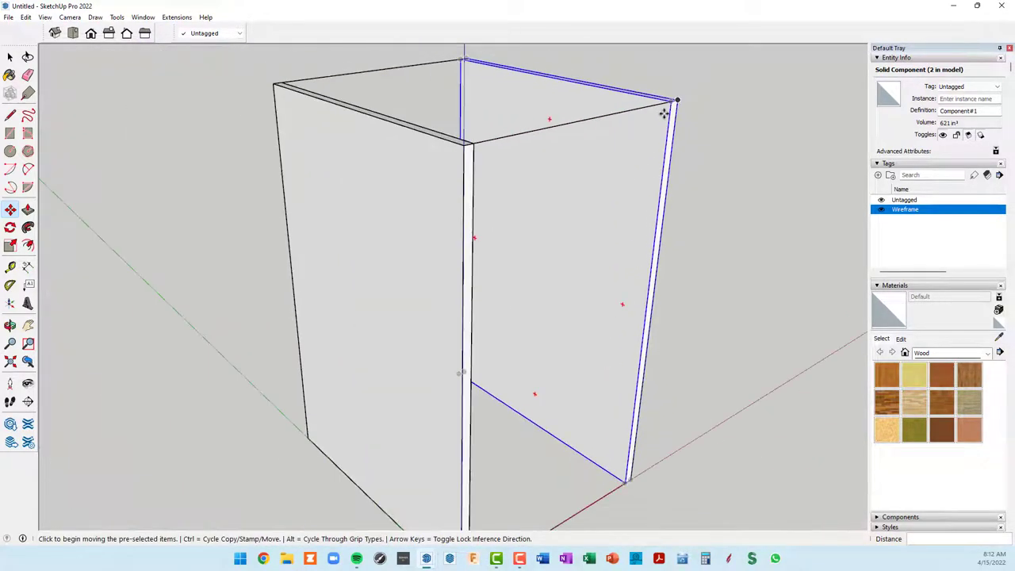
scroll(672, 157, down, 3)
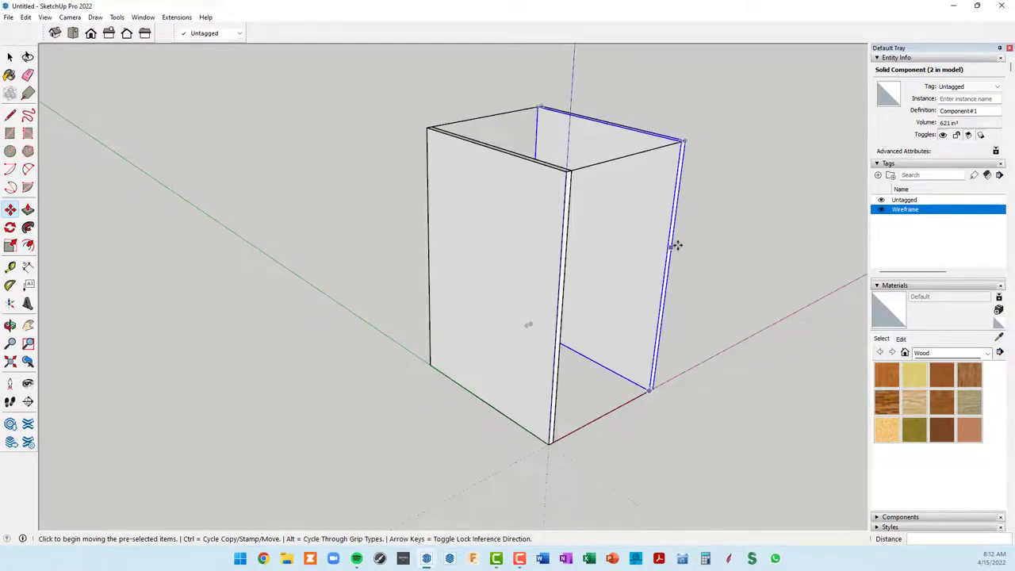
Step: Flip the copied panel along the component's red axis and orbit to check the mirror
right_click(636, 210)
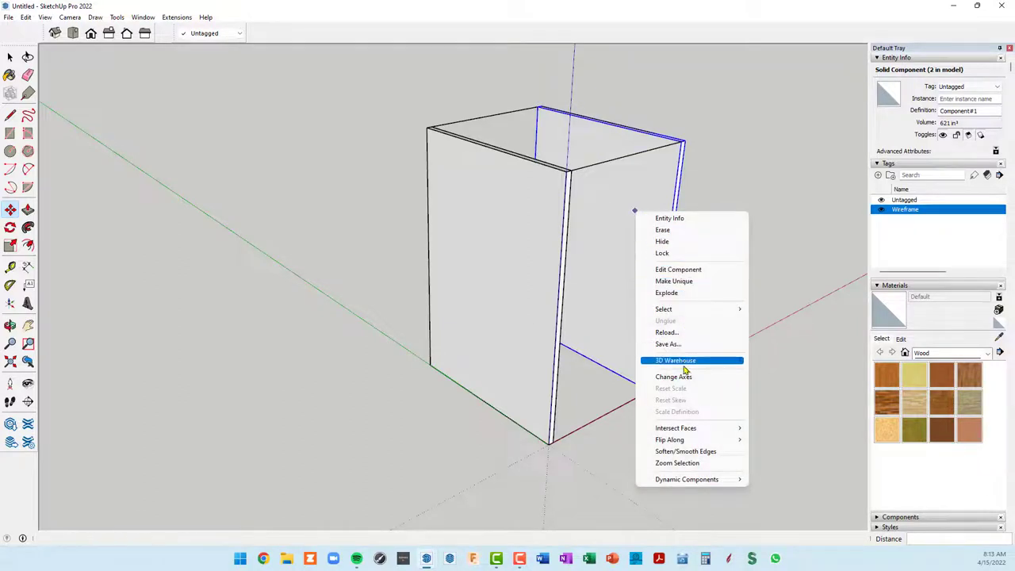
mouse_move(682, 439)
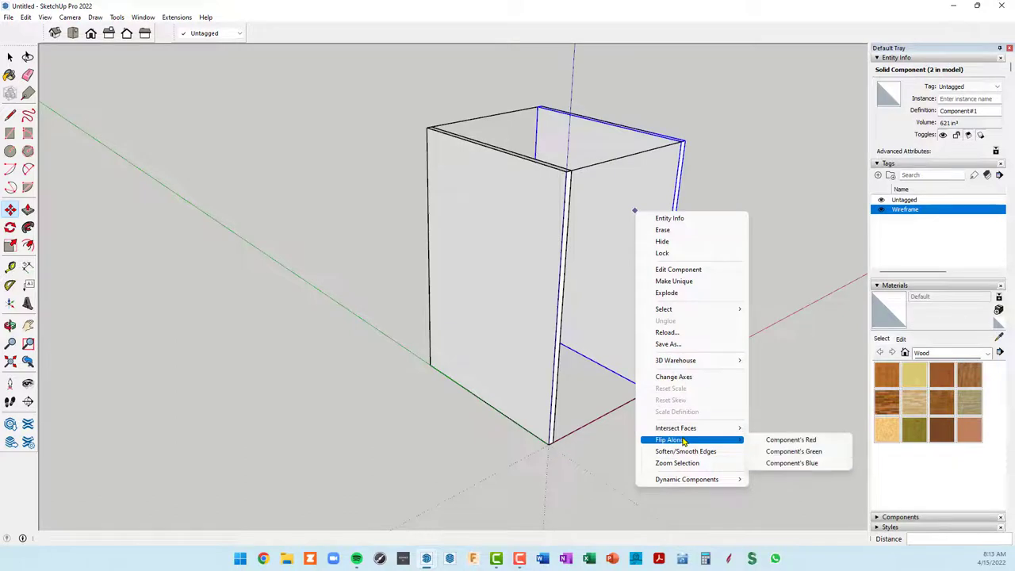
click(791, 440)
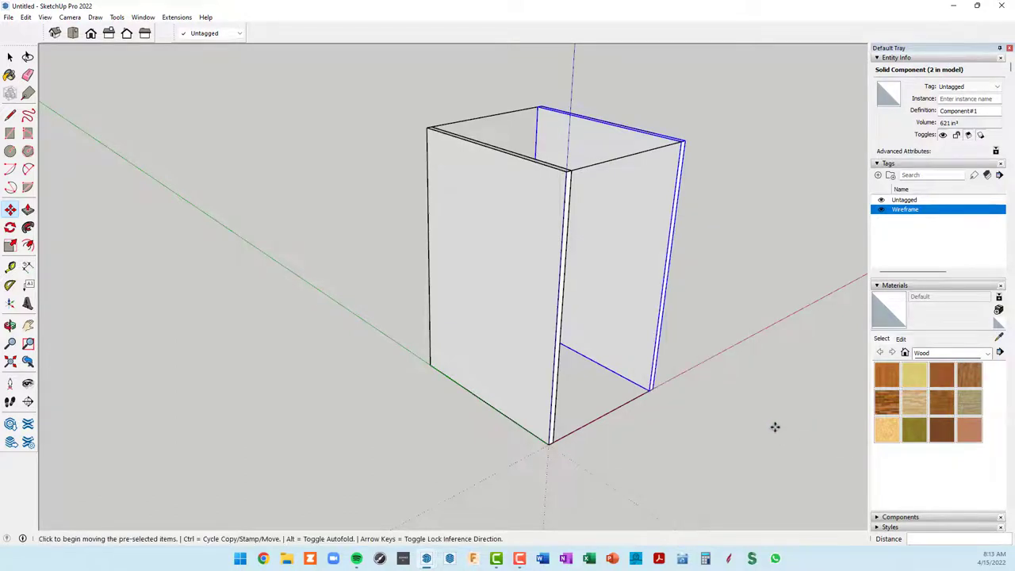
mouse_move(671, 254)
middle_down()
mouse_move(710, 252)
mouse_move(467, 192)
middle_up()
key(m)
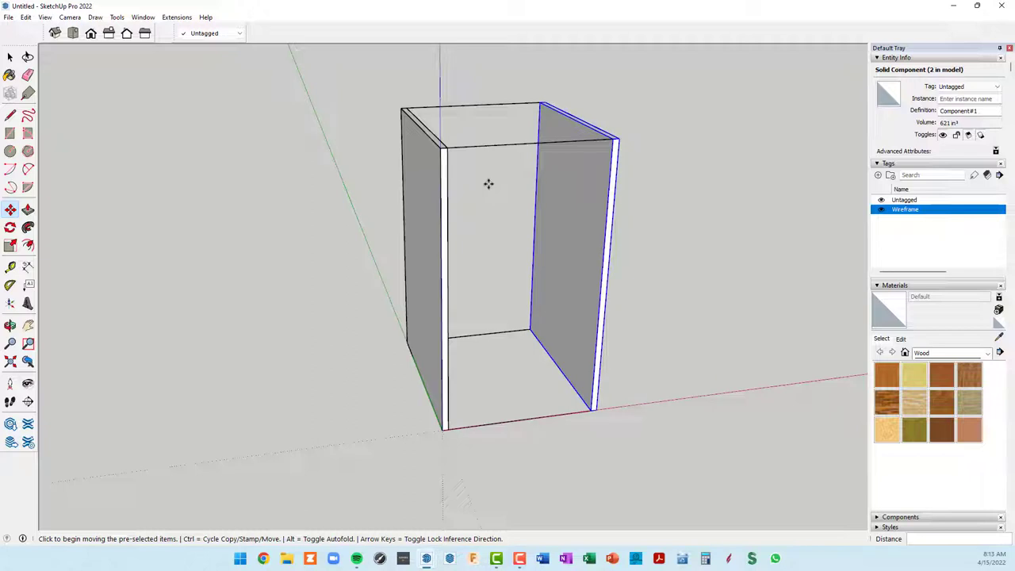
mouse_move(488, 183)
middle_down()
mouse_move(531, 204)
mouse_move(467, 161)
middle_up()
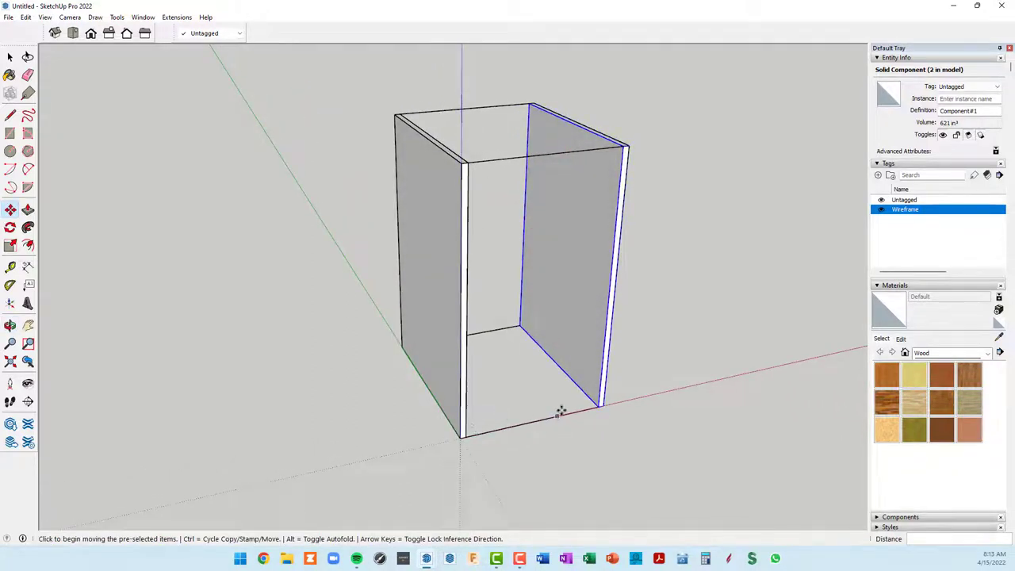
mouse_move(548, 261)
middle_down()
mouse_move(556, 275)
mouse_move(617, 286)
middle_up()
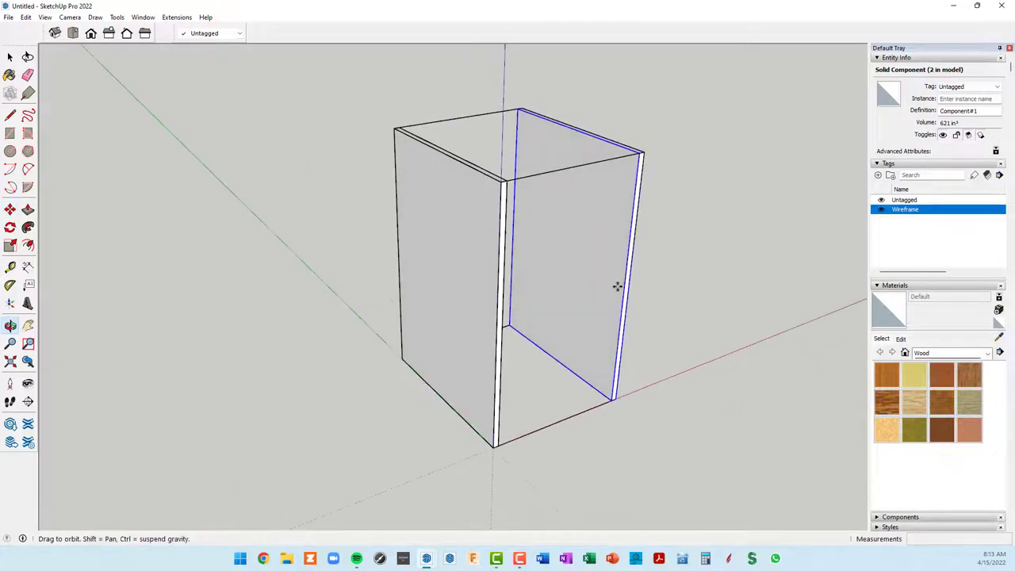
Step: Move the left side panel 1/4" from its bottom corner
click(477, 284)
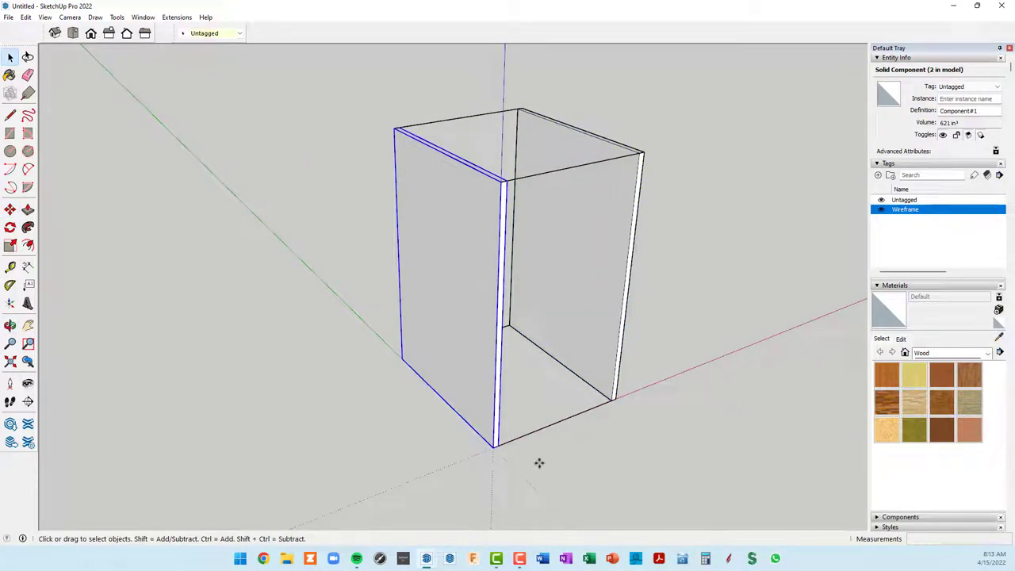
key(m)
scroll(541, 465, up, 3)
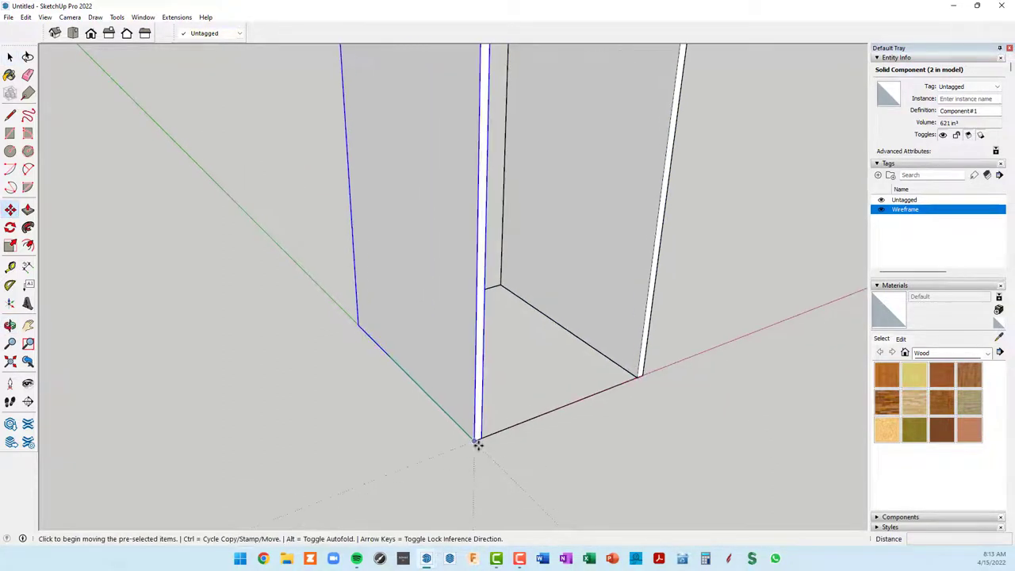
click(475, 442)
text(1/4)
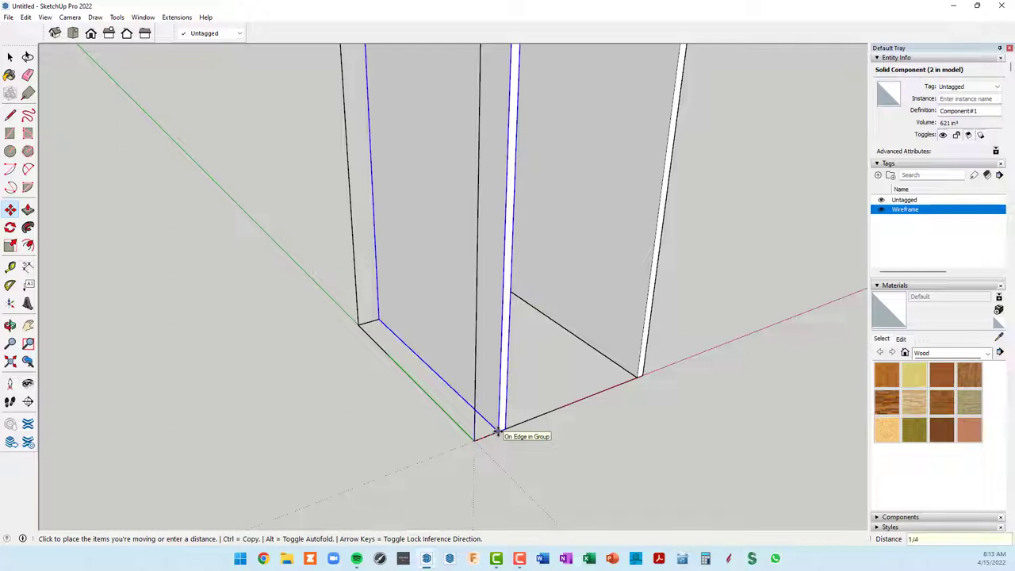
key(Return)
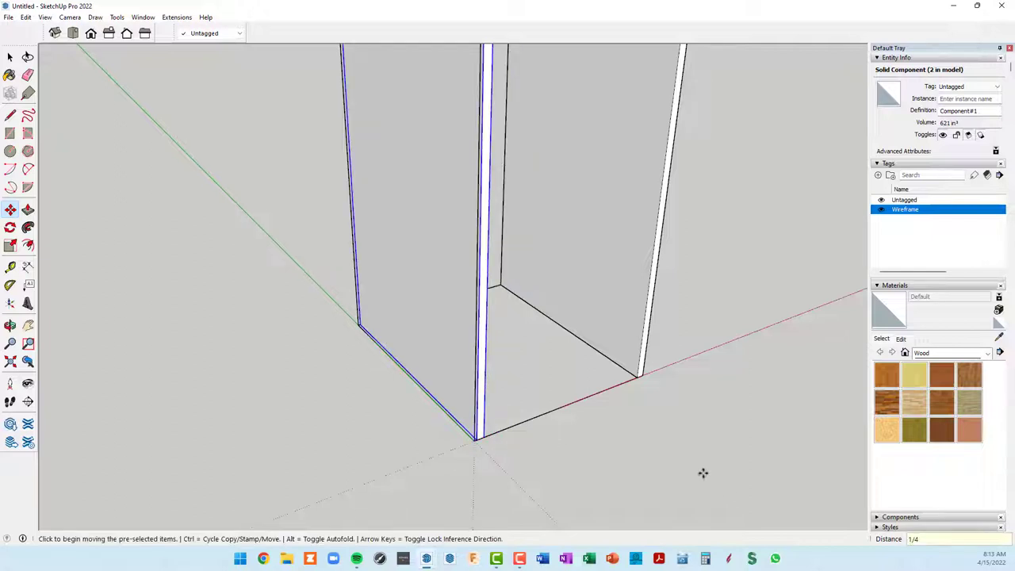
Step: Move the right side panel 1/4" so it sits flush against the wireframe box's right side
scroll(478, 440, up, 3)
scroll(480, 436, down, 2)
scroll(481, 436, down, 1)
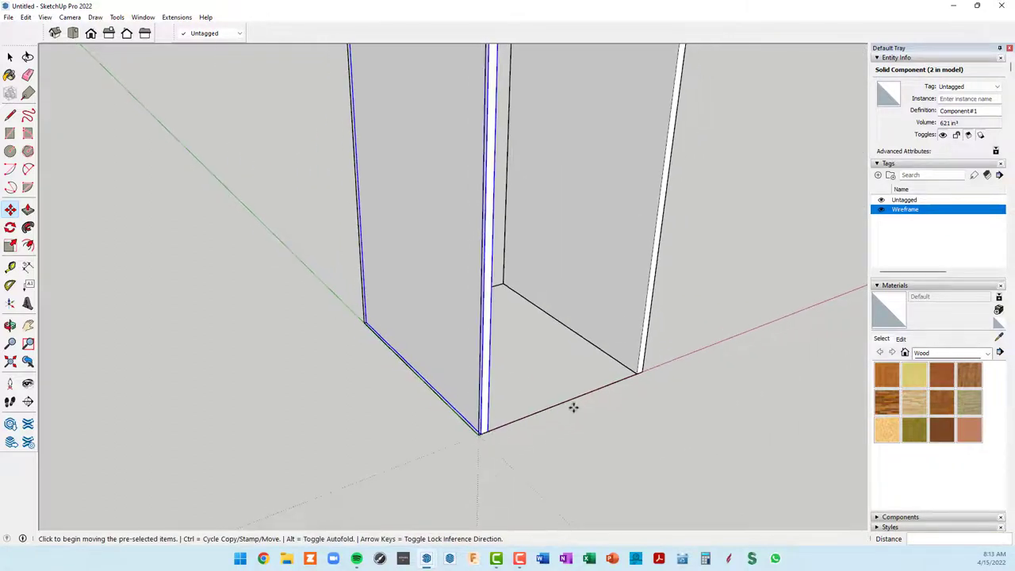
mouse_move(571, 408)
middle_down()
mouse_move(589, 390)
mouse_move(227, 406)
middle_up()
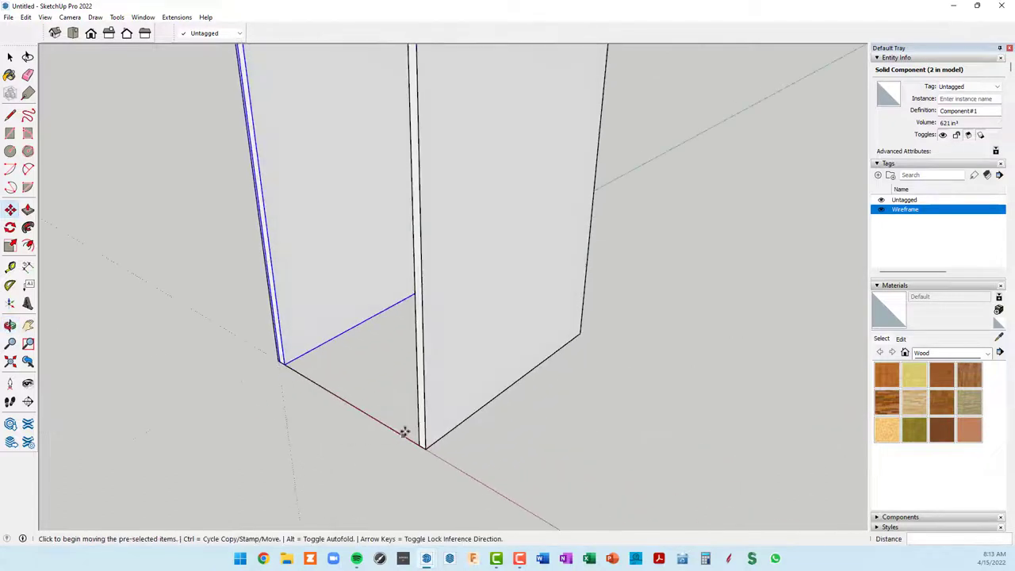
key(space)
click(441, 417)
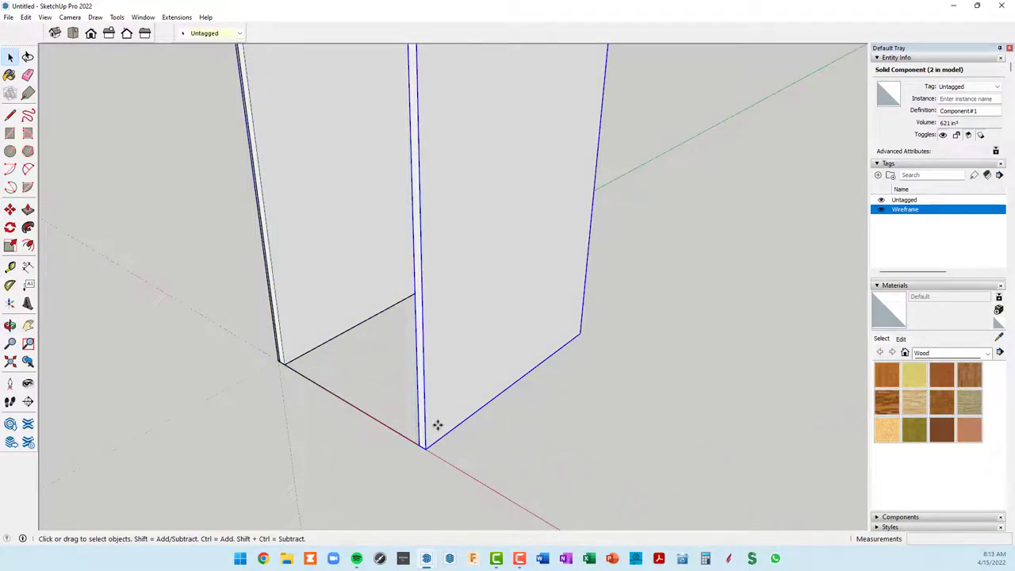
key(m)
scroll(419, 464, up, 1)
click(421, 441)
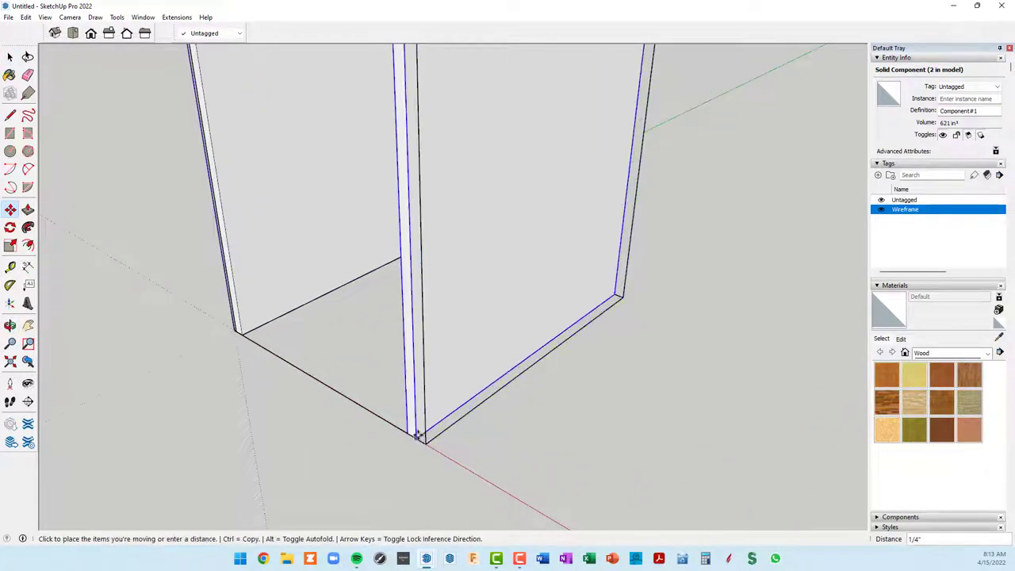
text(1/)
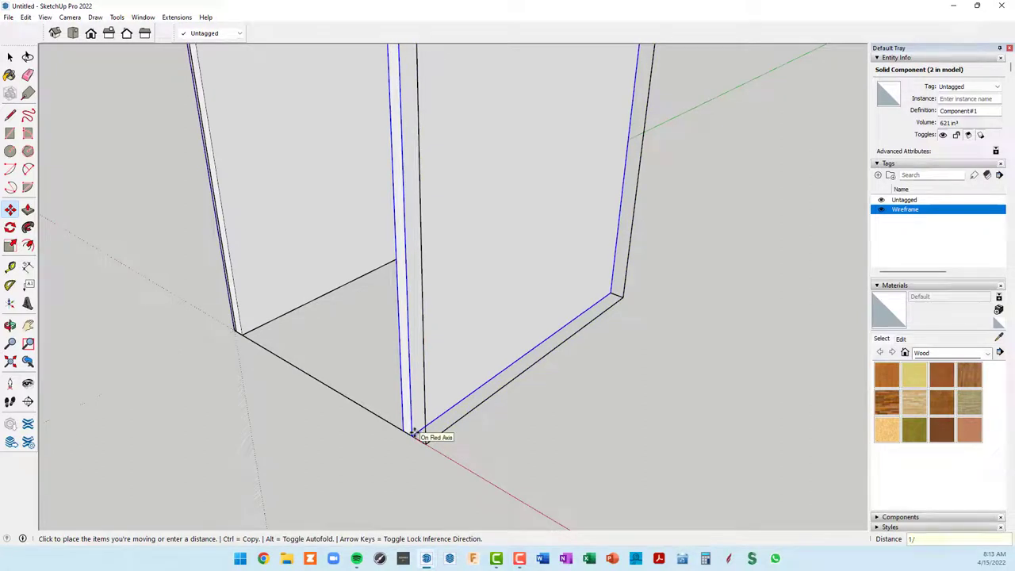
key(Return)
Step: Orbit and zoom around the cabinet box to check both side panels' positions
scroll(420, 396, down, 2)
scroll(428, 365, down, 3)
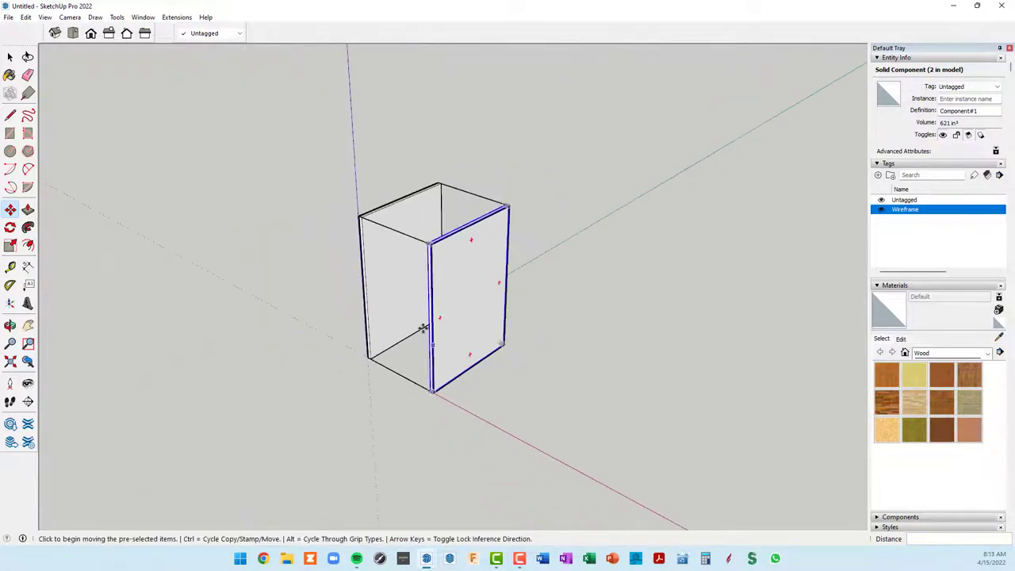
mouse_move(426, 328)
middle_down()
mouse_move(475, 296)
mouse_move(798, 296)
middle_up()
key(m)
scroll(445, 297, up, 2)
scroll(451, 285, up, 2)
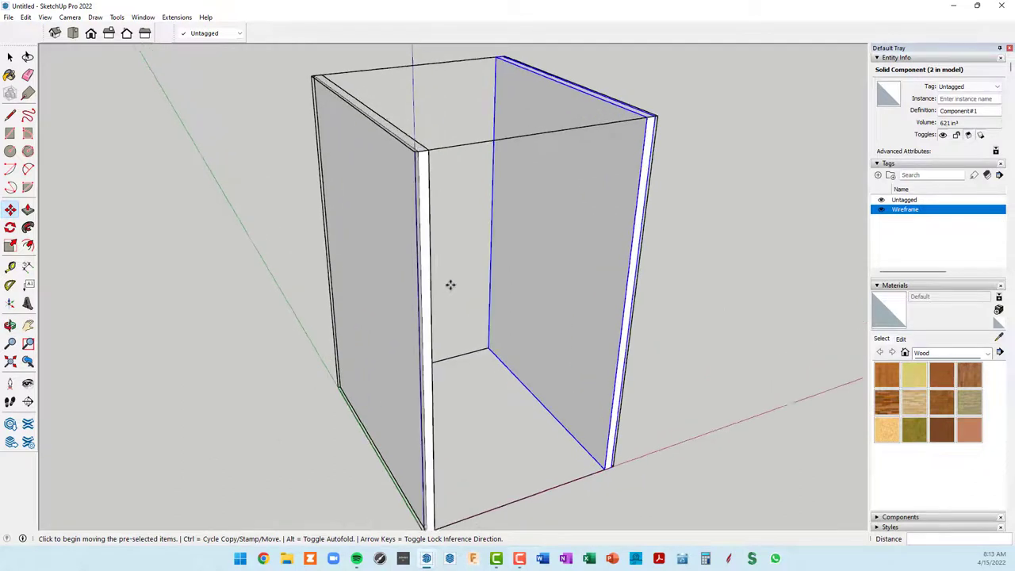
scroll(448, 299, up, 2)
scroll(449, 299, down, 2)
mouse_move(471, 335)
middle_down()
mouse_move(587, 306)
mouse_move(478, 324)
middle_up()
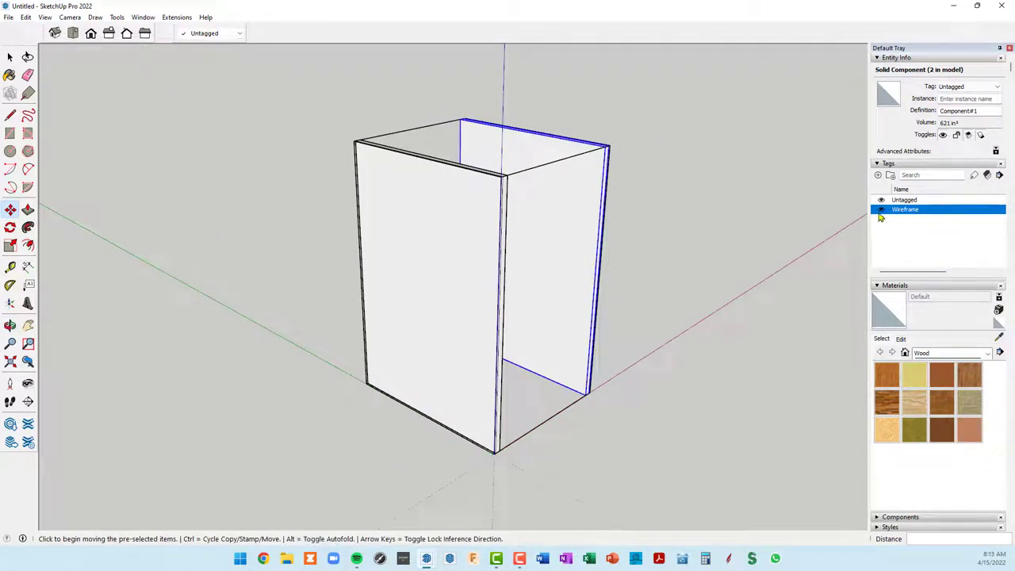
mouse_move(578, 241)
middle_down()
mouse_move(455, 229)
mouse_move(497, 230)
middle_up()
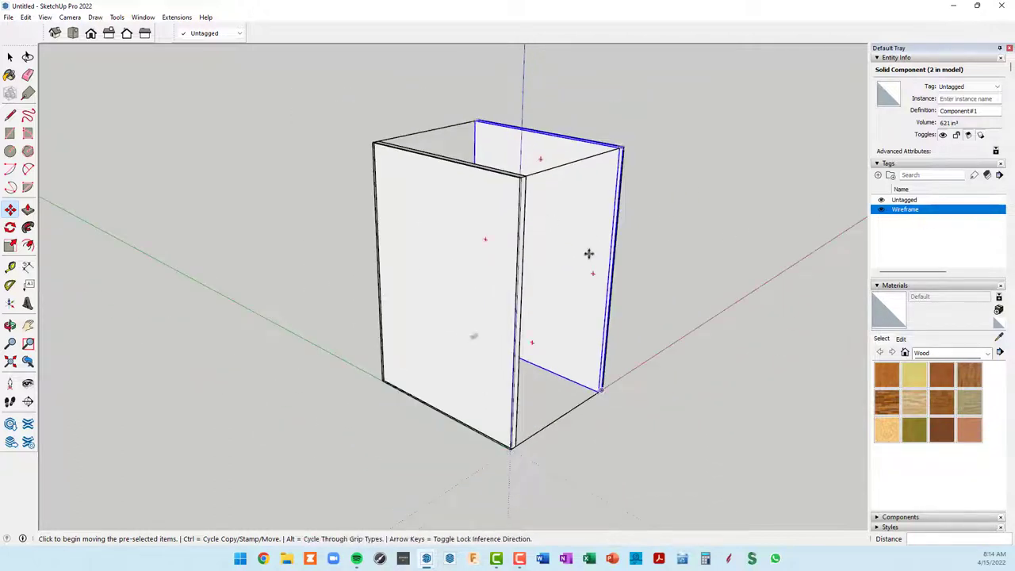
Step: Add a new tag named Casework
click(878, 176)
text(Cas)
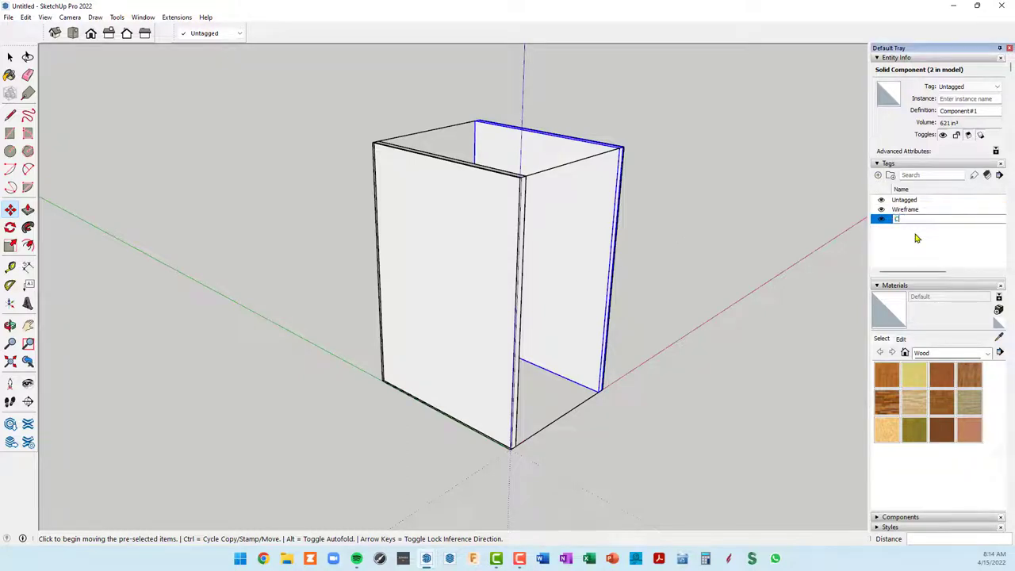
text(ework)
key(Return)
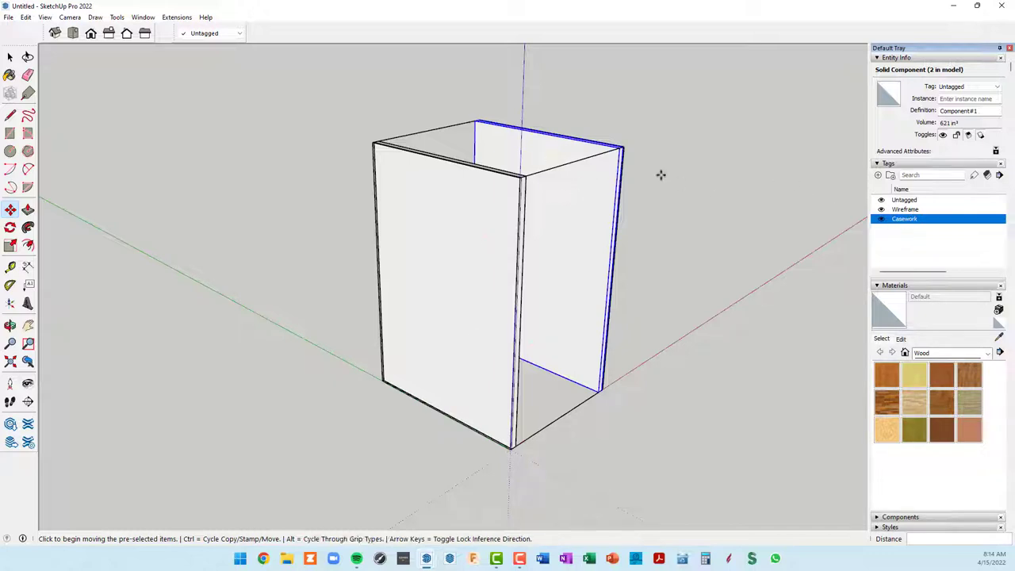
Step: Select both side panels and assign them to the Casework tag
key(space)
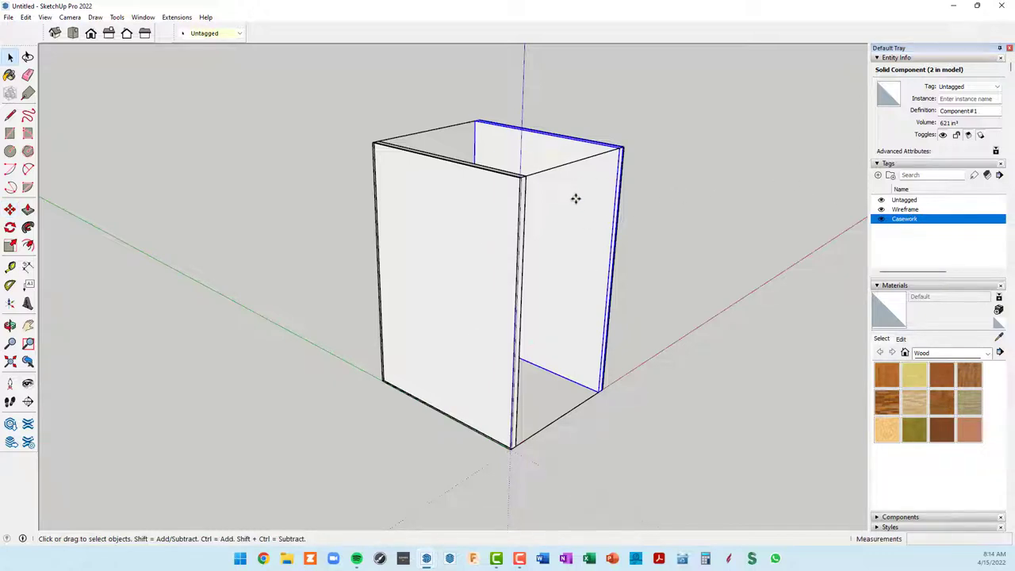
shift+click(468, 226)
scroll(643, 227, up, 2)
scroll(639, 226, up, 2)
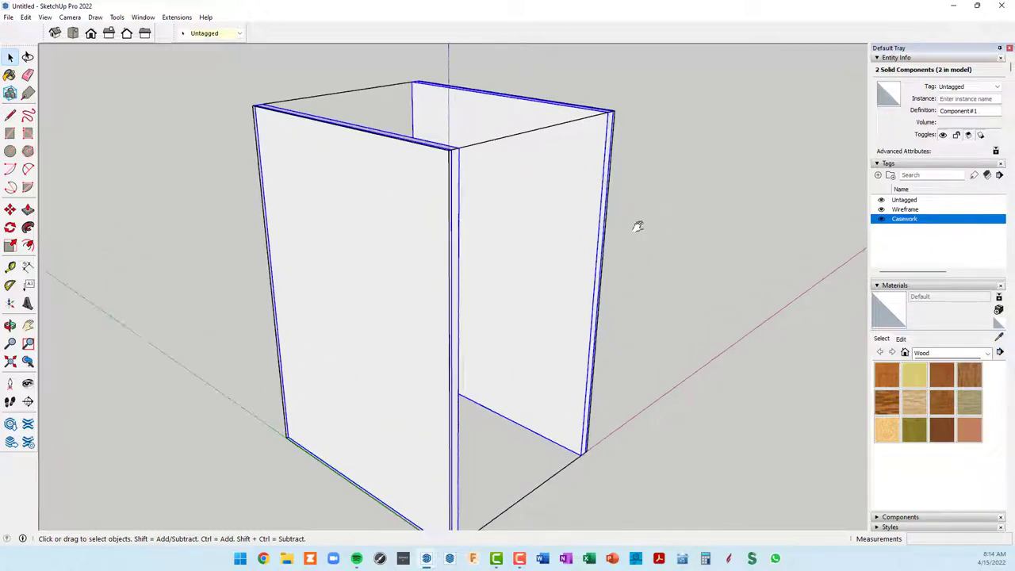
mouse_move(639, 226)
middle_down()
mouse_move(351, 220)
mouse_move(600, 241)
middle_up()
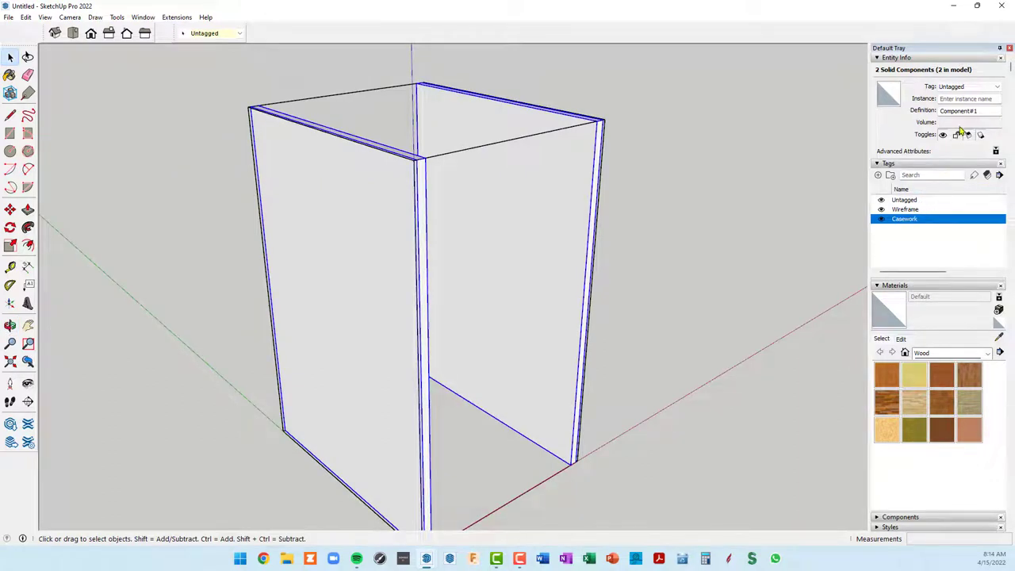
click(999, 89)
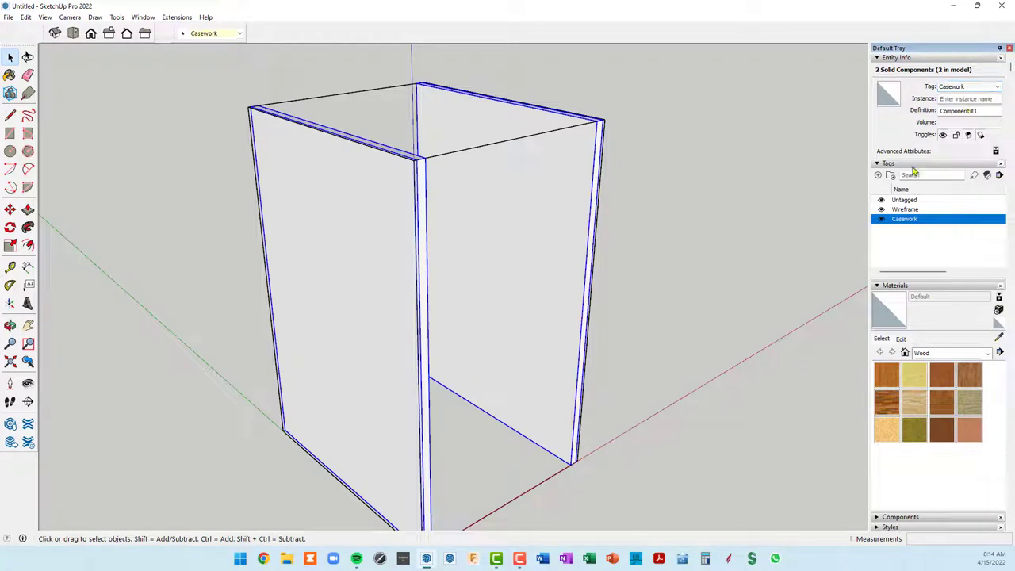
Step: Hide the Wireframe tag so only the two side panels remain visible
click(881, 220)
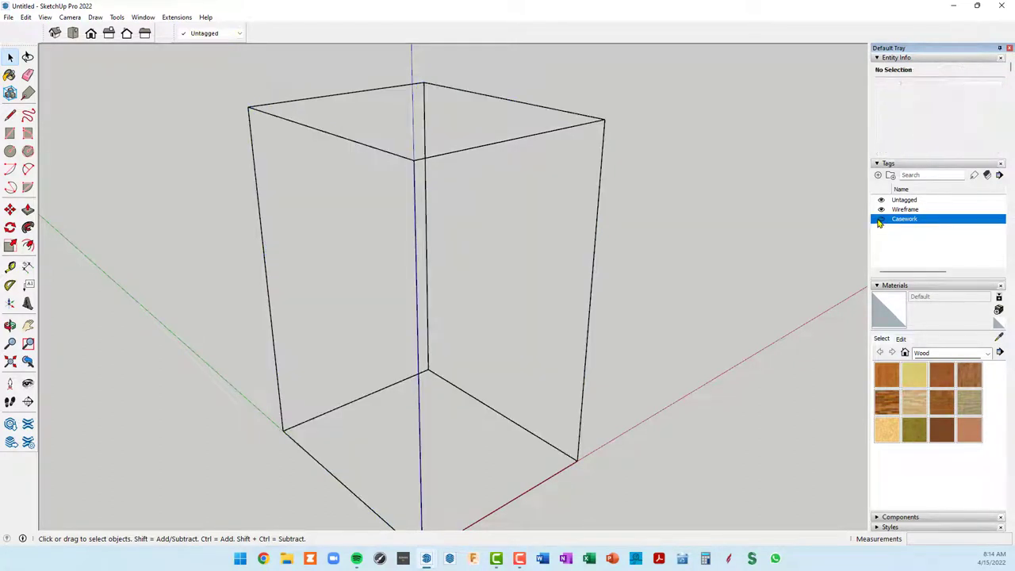
click(881, 219)
click(881, 209)
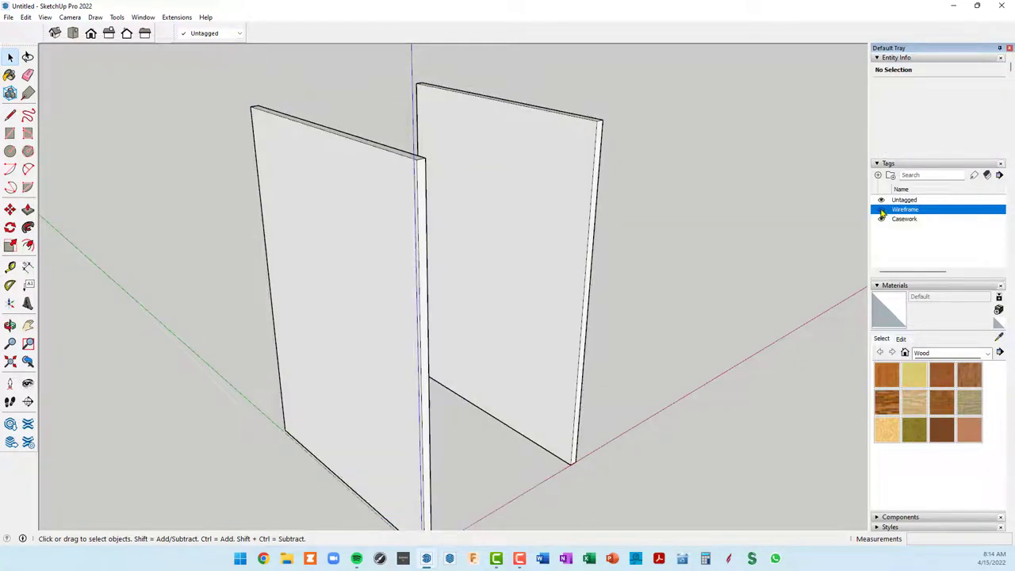
scroll(590, 275, down, 3)
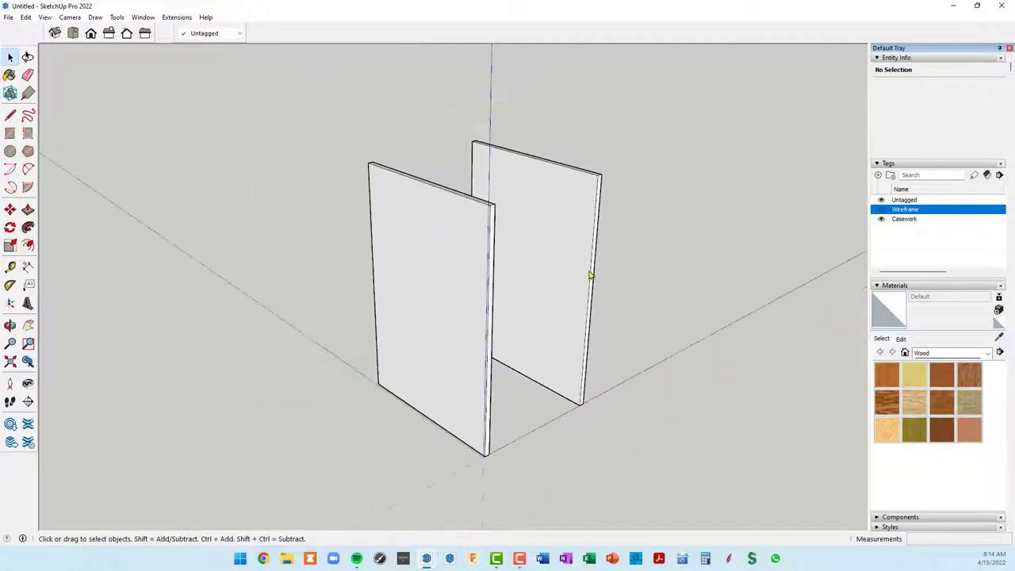
middle_drag(596, 267, 754, 245)
mouse_move(492, 389)
middle_down()
mouse_move(623, 357)
mouse_move(707, 355)
middle_up()
scroll(563, 377, up, 3)
scroll(504, 309, down, 2)
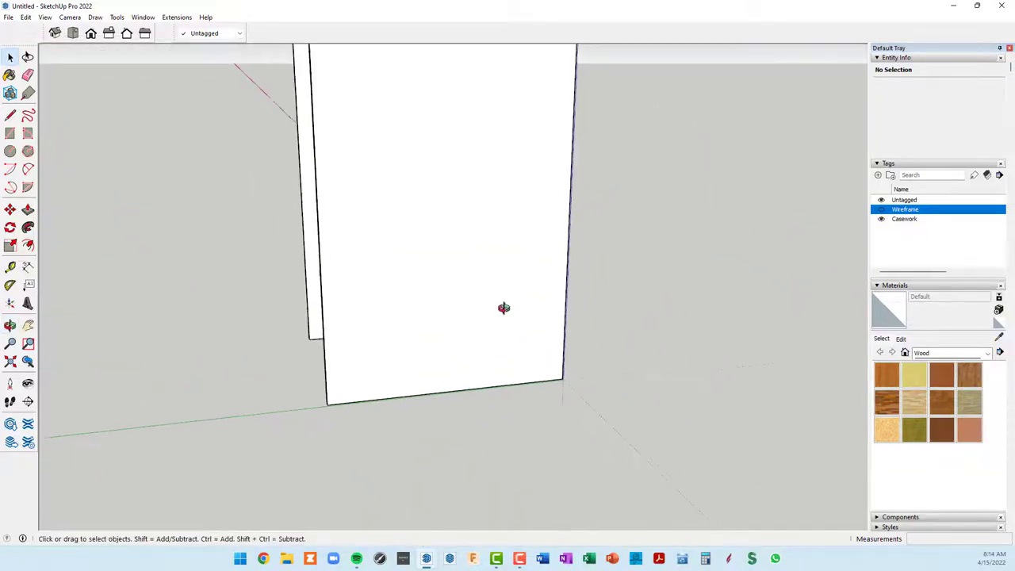
scroll(507, 312, down, 3)
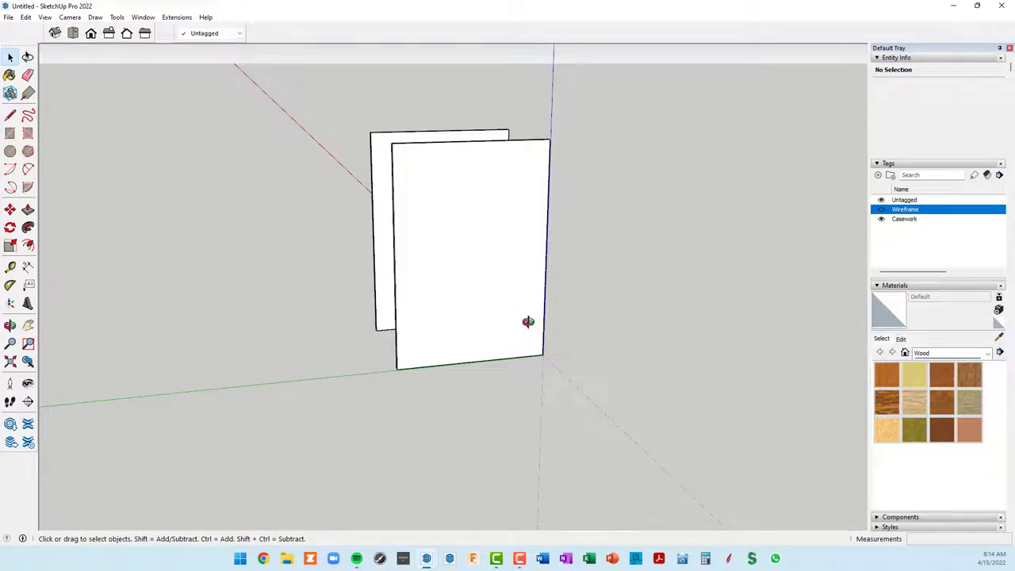
scroll(519, 339, up, 1)
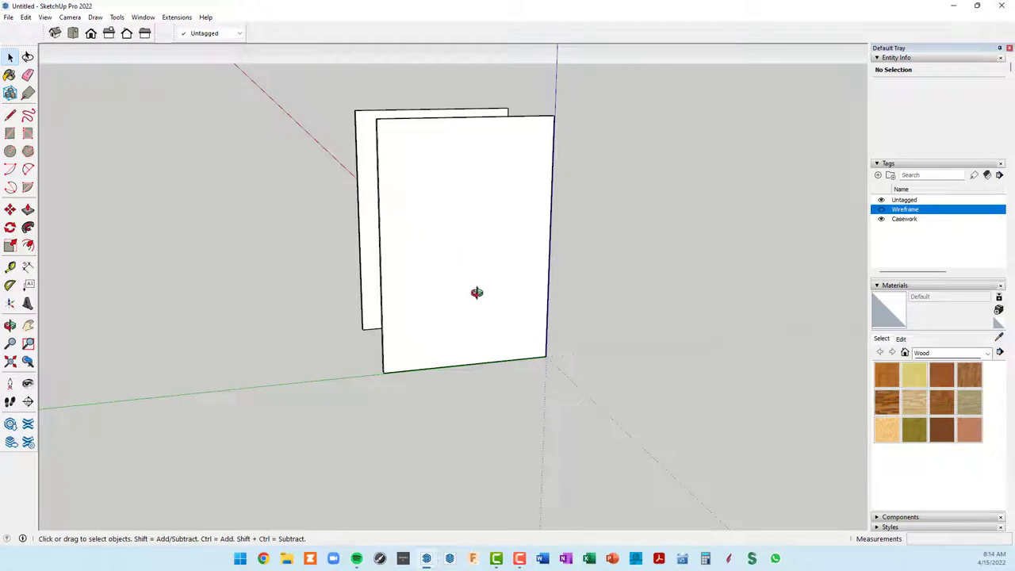
Step: Place guides 3" in from the near panel's side edge and 3" up from its bottom
key(t)
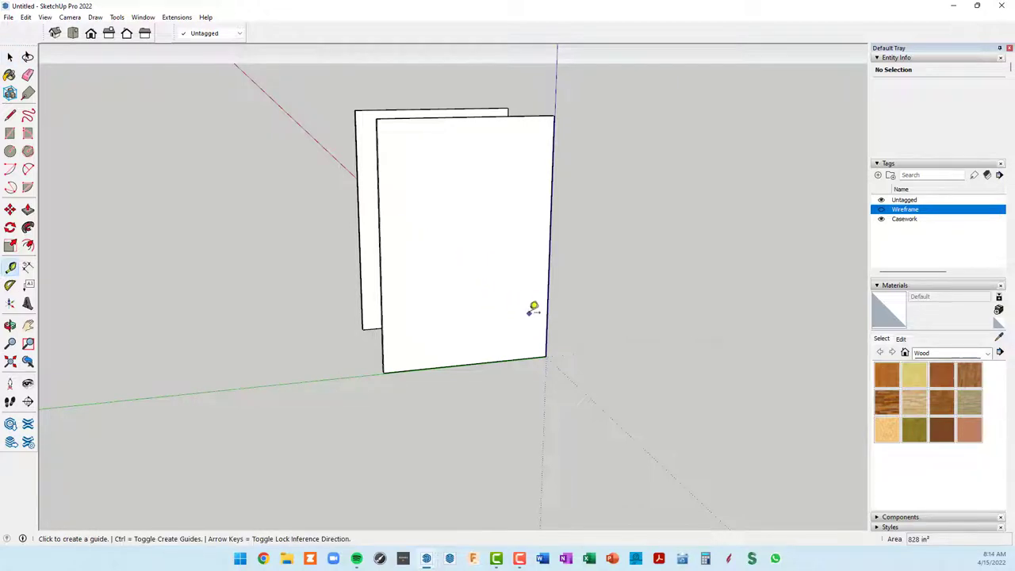
scroll(533, 307, up, 3)
scroll(560, 313, up, 2)
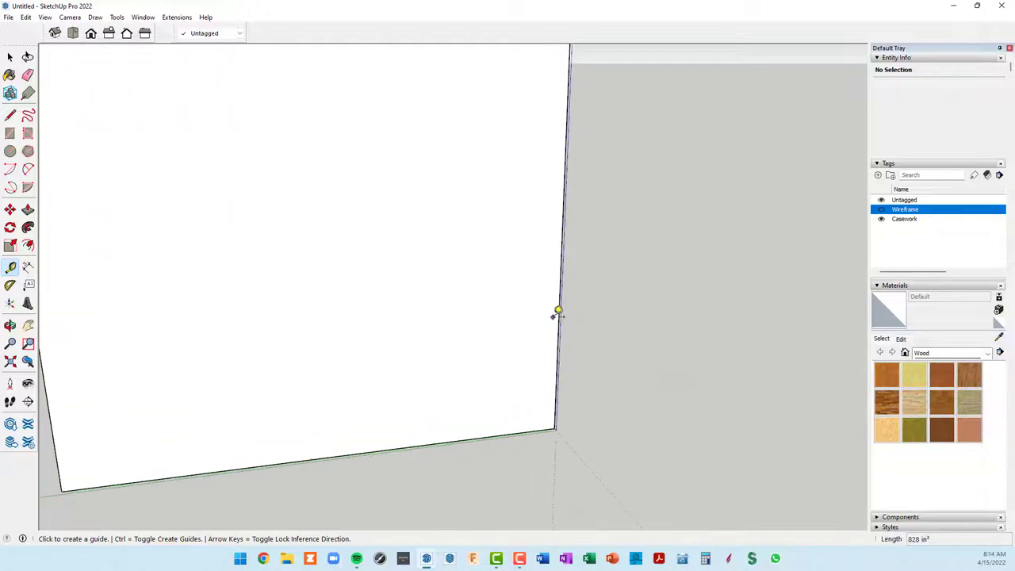
scroll(562, 316, up, 1)
click(562, 318)
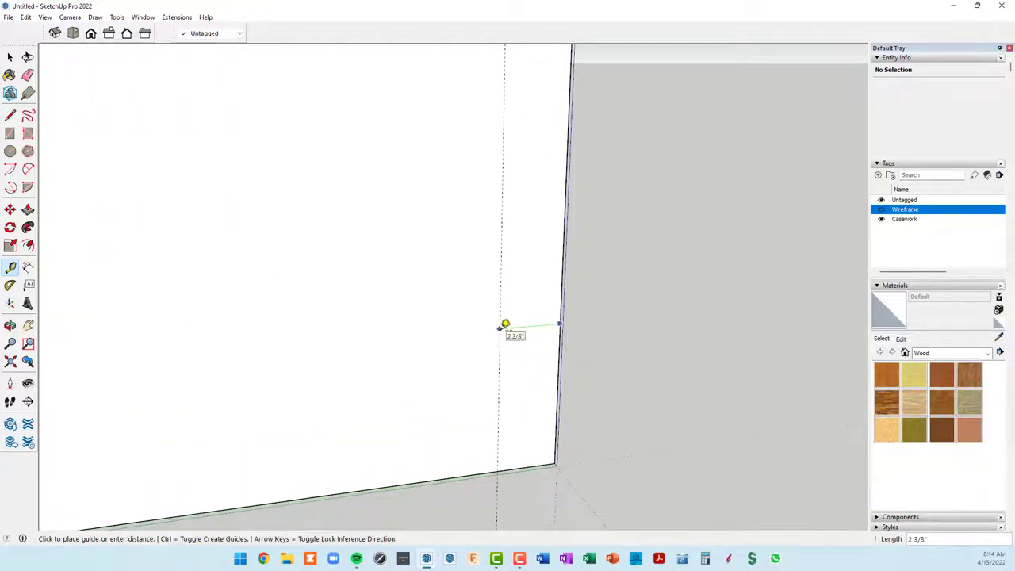
text(3)
key(Return)
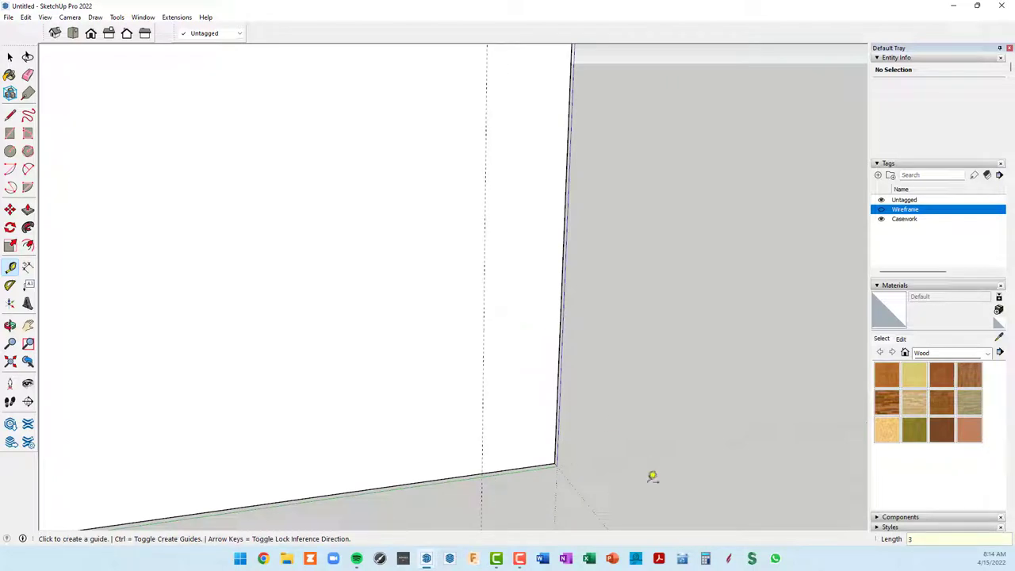
click(522, 468)
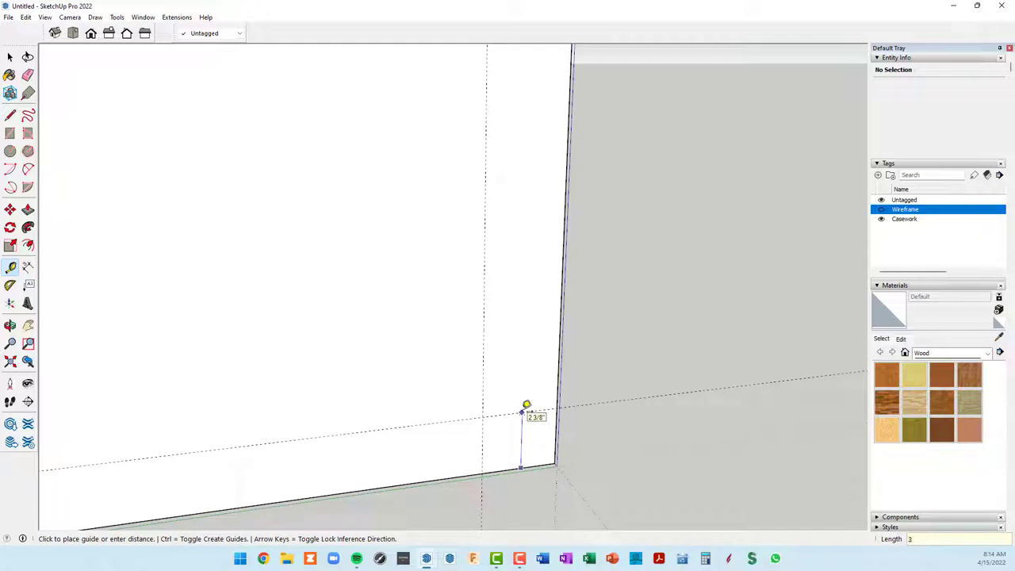
key(Return)
Step: Orbit around the panel corner to inspect the new guides and the second panel
mouse_move(527, 406)
middle_down()
mouse_move(365, 403)
mouse_move(426, 405)
mouse_move(436, 335)
middle_up()
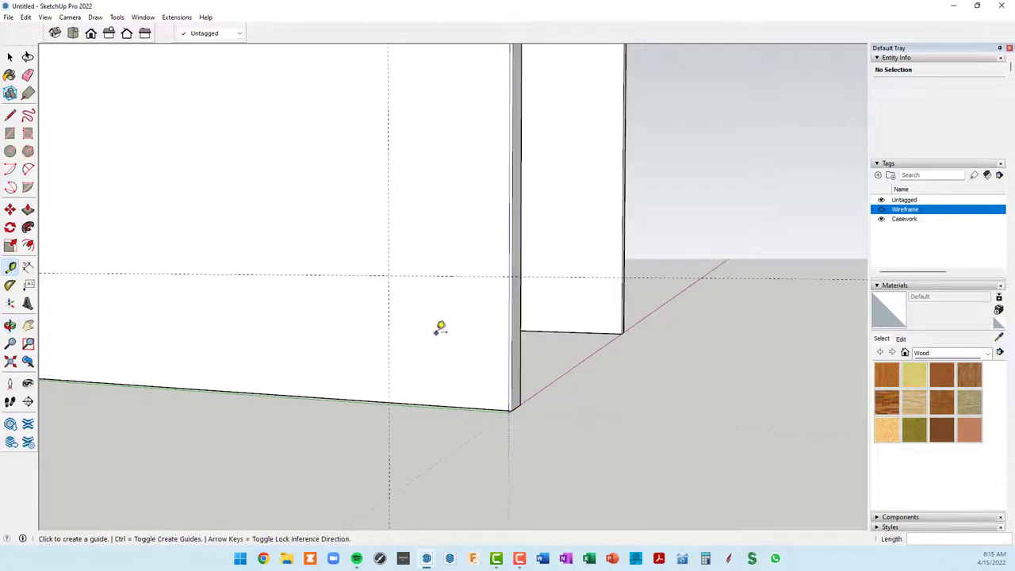
key(space)
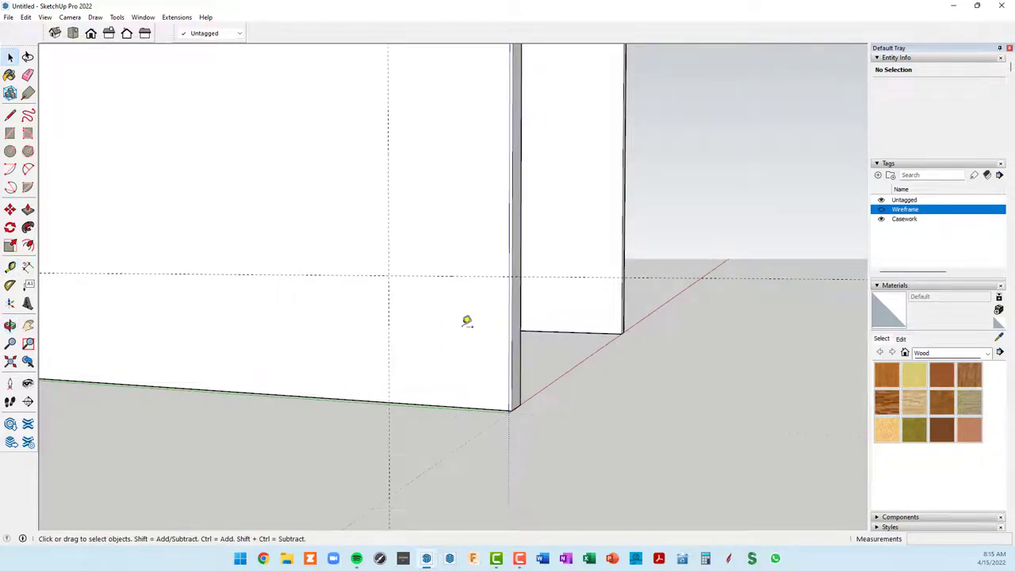
scroll(465, 324, down, 2)
scroll(465, 324, down, 2)
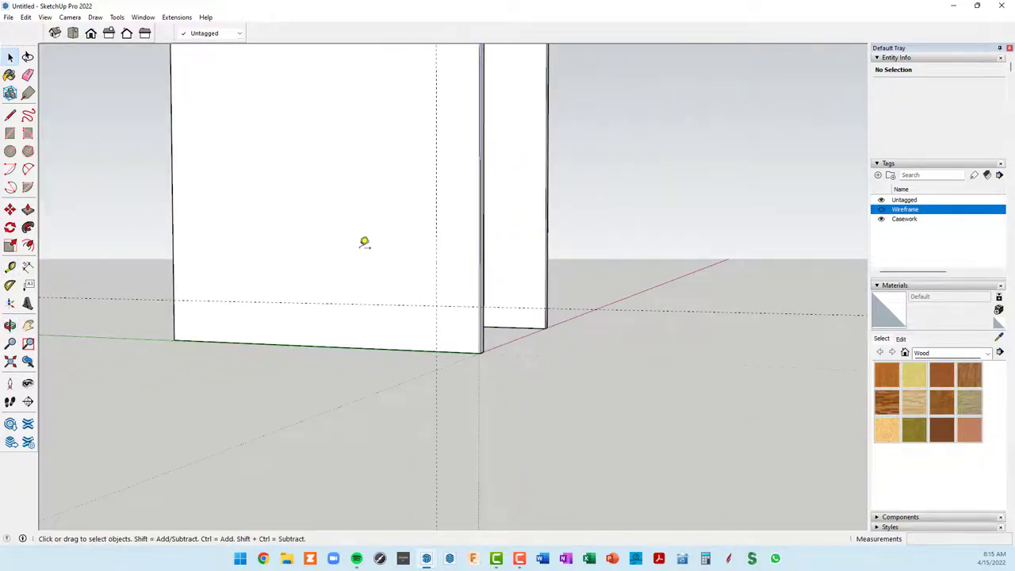
mouse_move(364, 243)
middle_down()
mouse_move(373, 206)
mouse_move(319, 245)
mouse_move(331, 272)
mouse_move(404, 302)
middle_up()
scroll(404, 301, up, 2)
scroll(406, 304, up, 2)
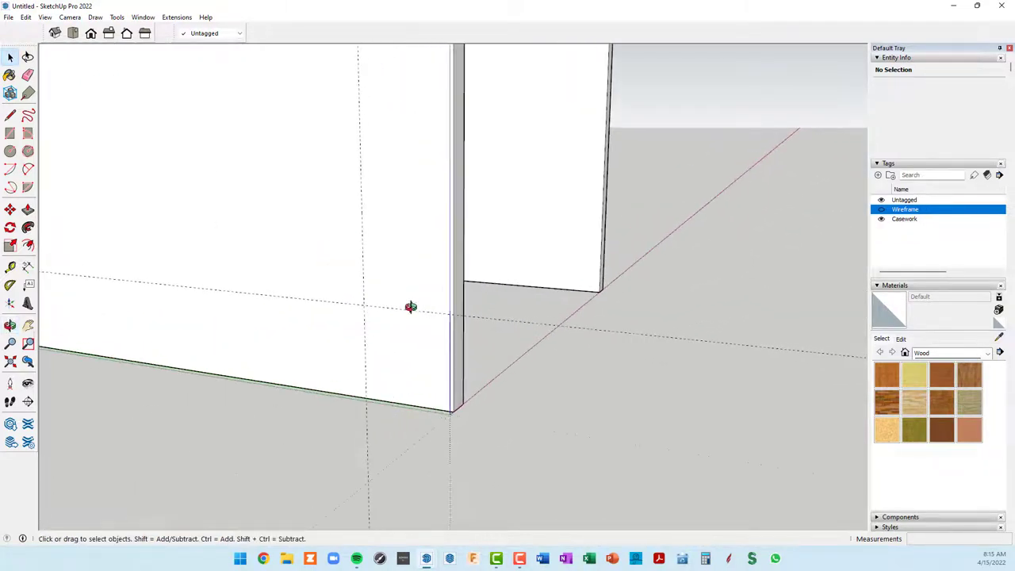
middle_drag(396, 329, 396, 329)
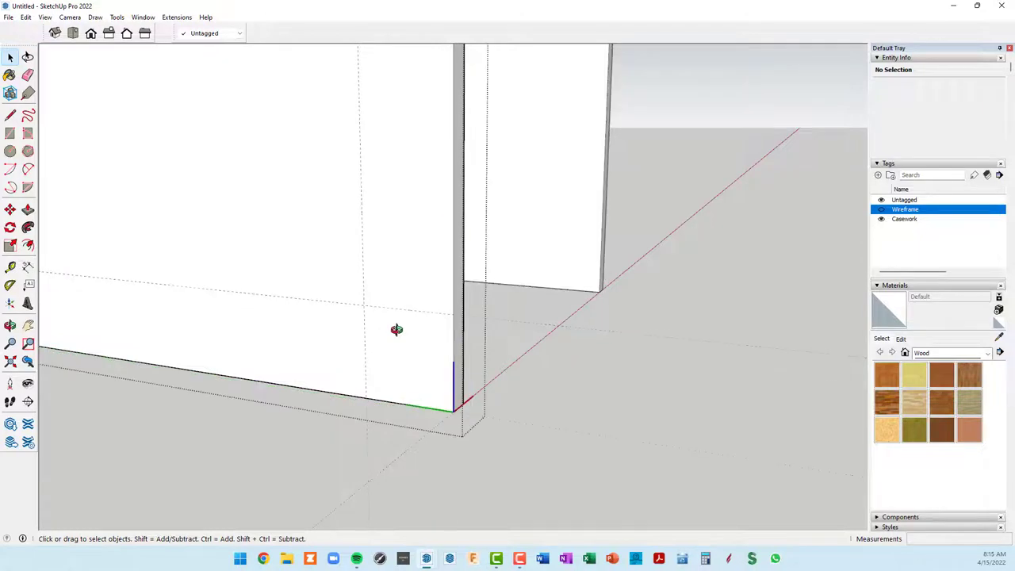
scroll(398, 326, down, 2)
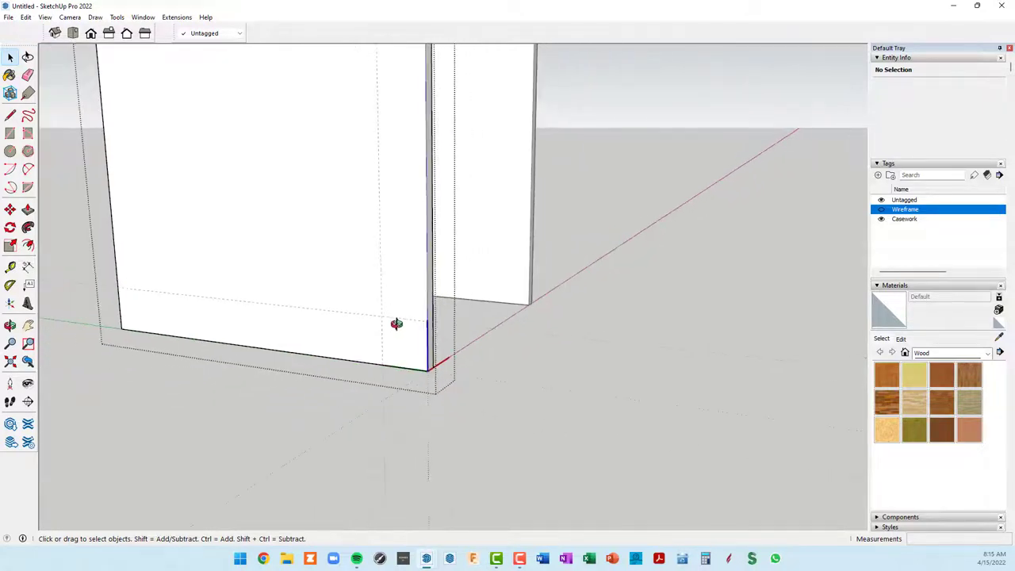
scroll(405, 301, down, 2)
mouse_move(421, 272)
middle_down()
mouse_move(471, 342)
mouse_move(460, 423)
mouse_move(443, 421)
middle_up()
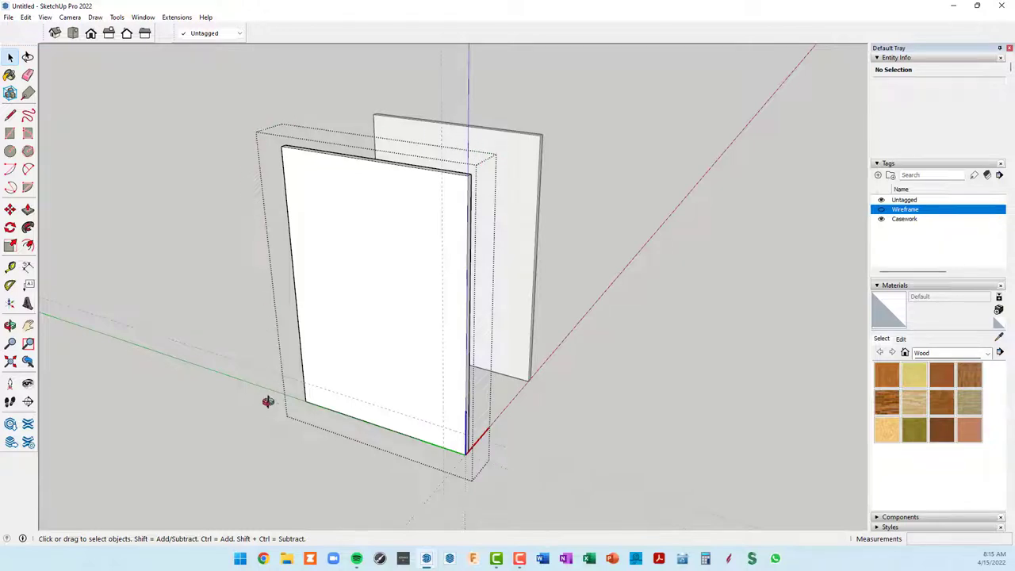
middle_drag(455, 356, 441, 296)
scroll(436, 408, up, 3)
scroll(438, 388, up, 1)
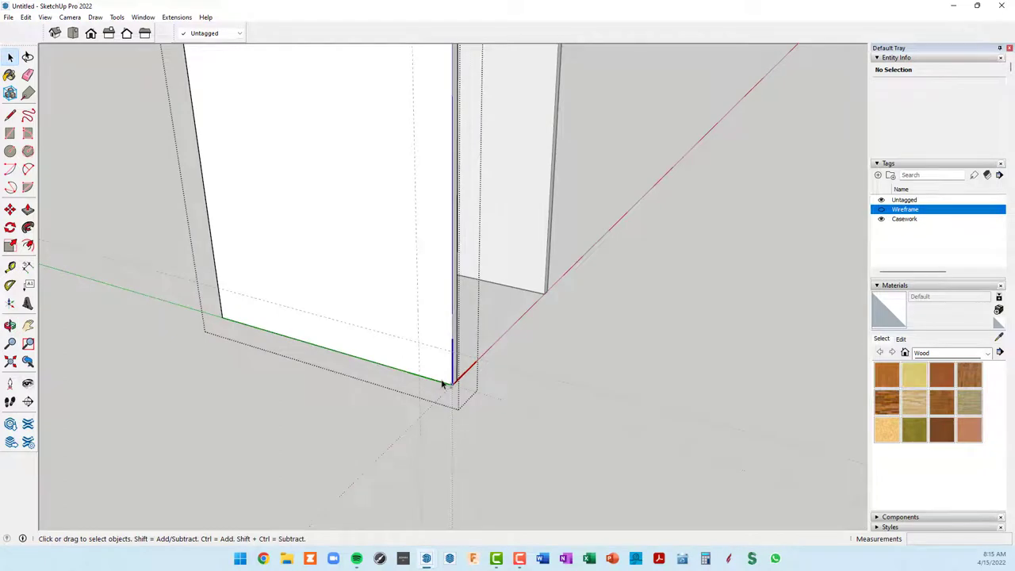
Step: Draw a notch rectangle from the guides' crossing to the bottom corner and push it 3/4"
key(r)
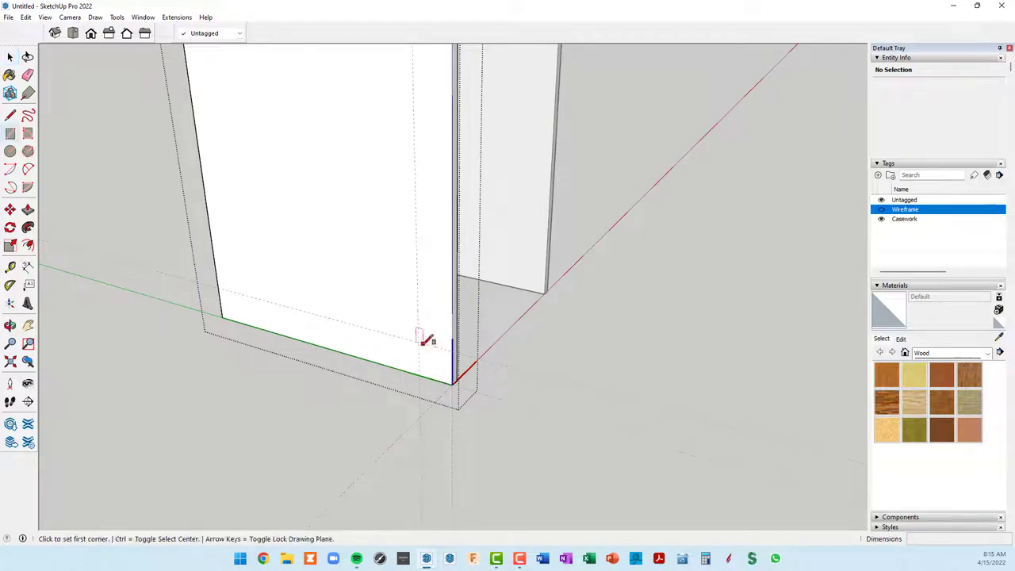
click(418, 339)
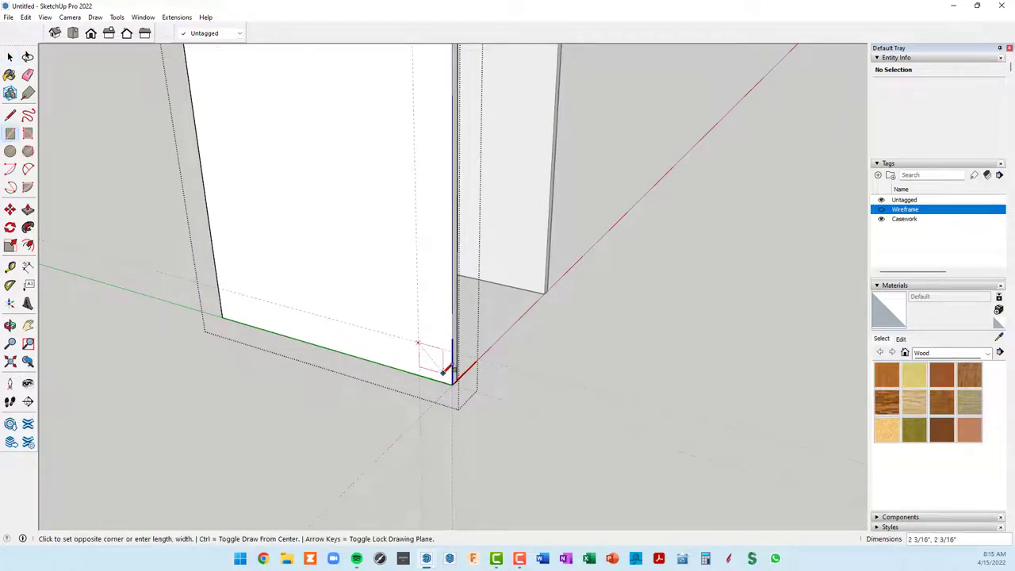
scroll(447, 376, up, 1)
click(464, 387)
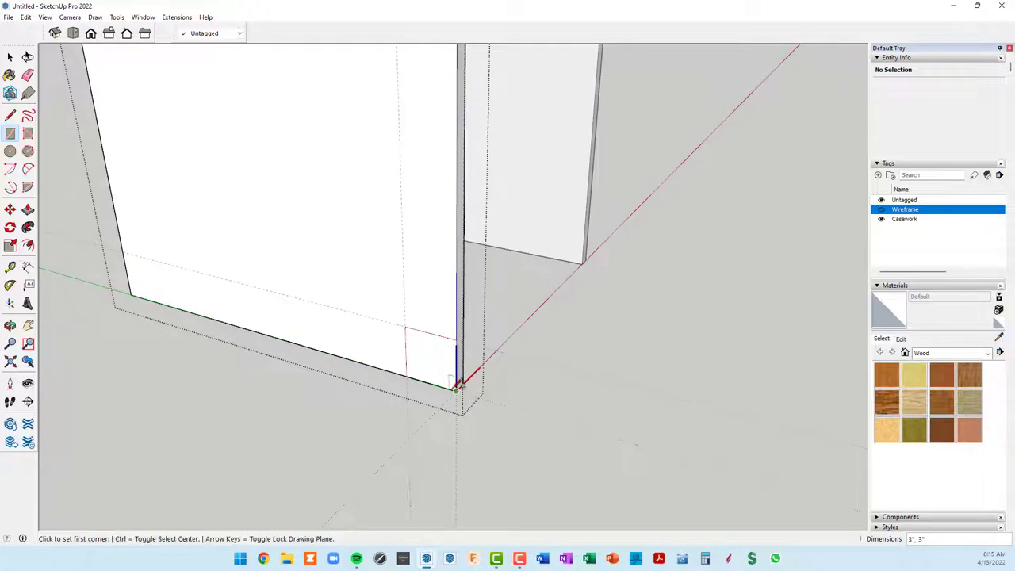
key(p)
click(438, 381)
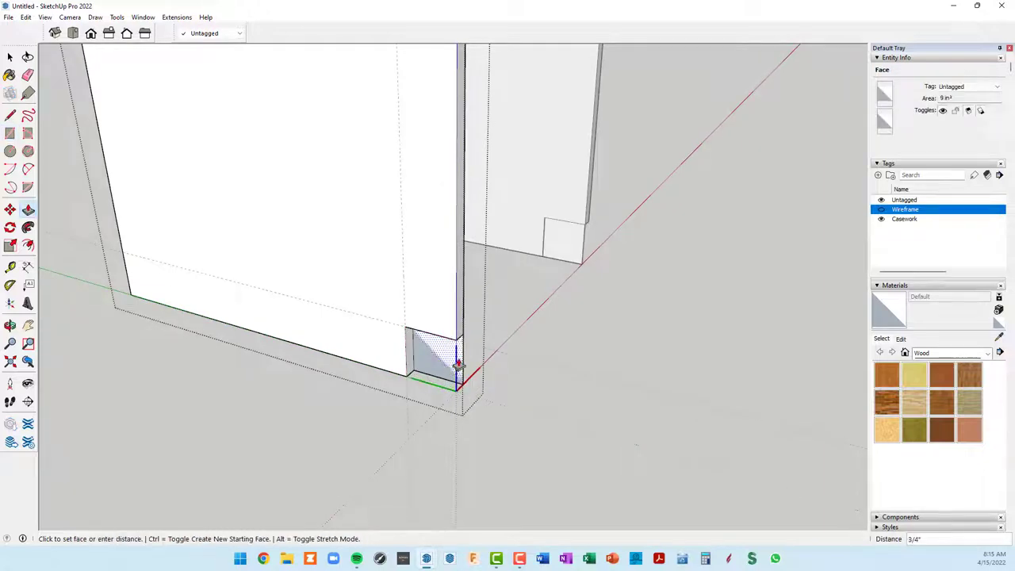
click(463, 362)
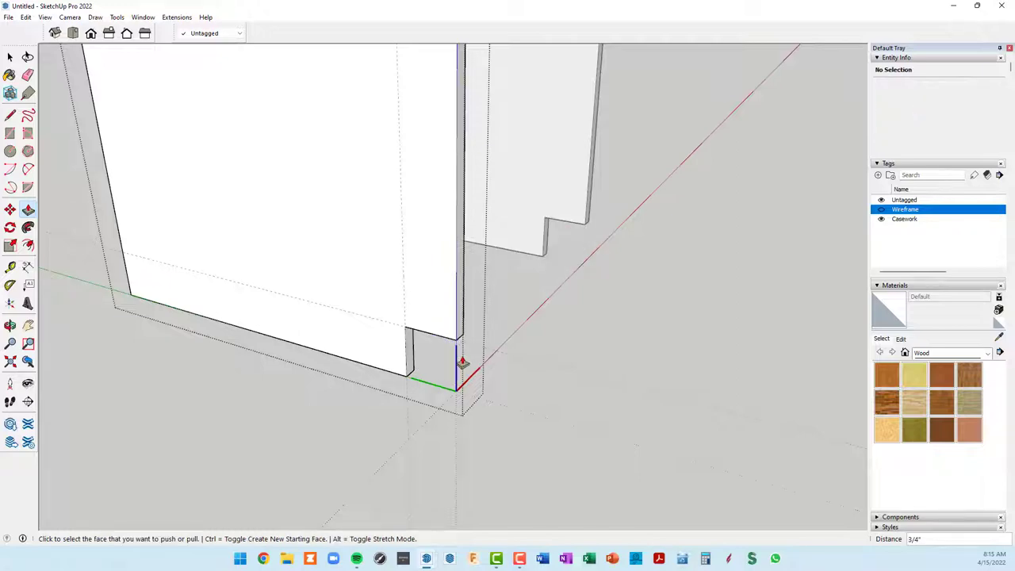
Step: Close the side panel component and orbit to view both notched panels
mouse_move(466, 363)
middle_down()
mouse_move(68, 318)
mouse_move(182, 335)
mouse_move(526, 329)
mouse_move(324, 354)
mouse_move(103, 353)
mouse_move(111, 346)
middle_up()
right_click(158, 228)
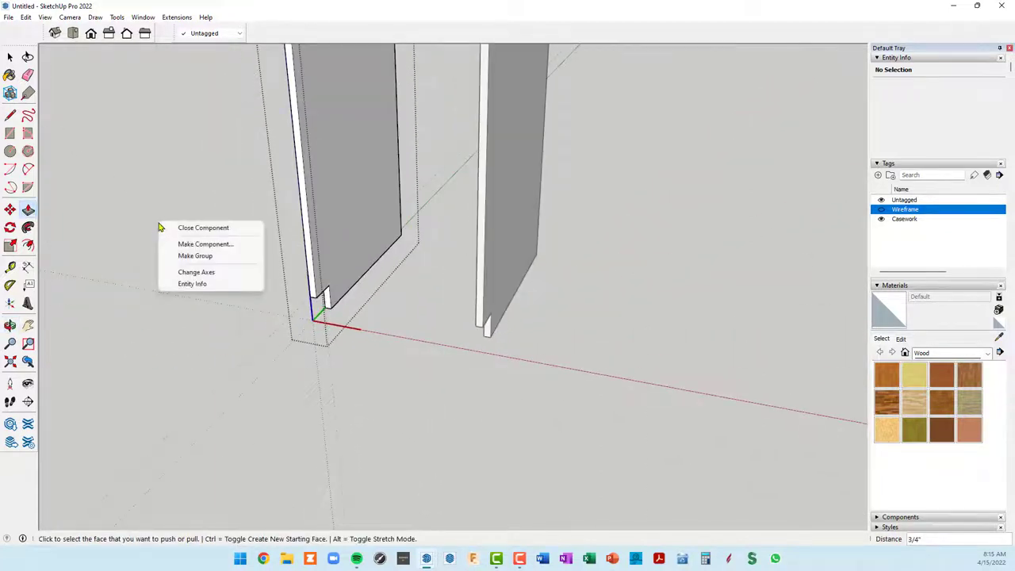
click(186, 233)
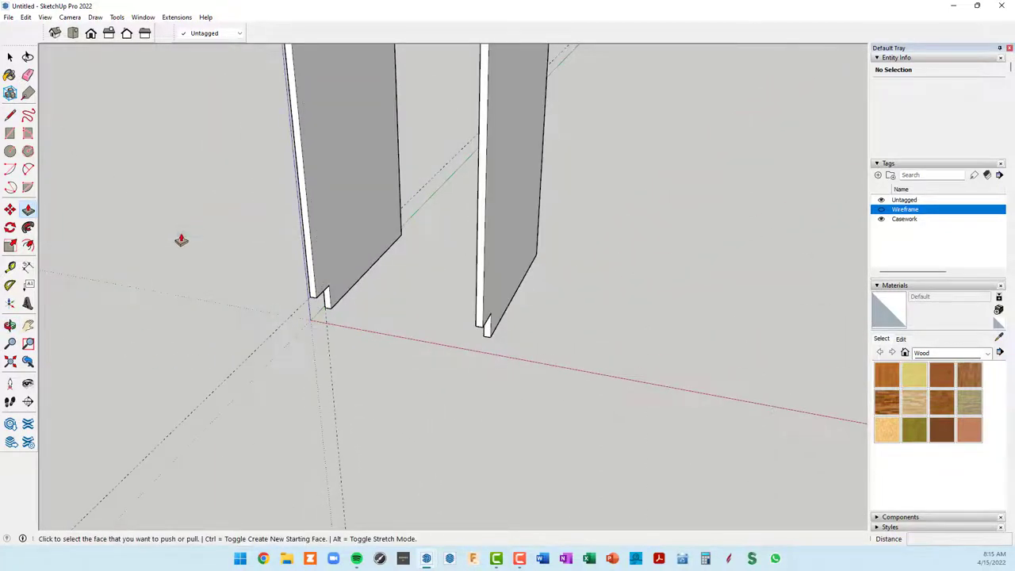
mouse_move(181, 238)
middle_down()
mouse_move(322, 322)
mouse_move(367, 302)
mouse_move(521, 301)
mouse_move(689, 279)
mouse_move(689, 288)
middle_up()
key(p)
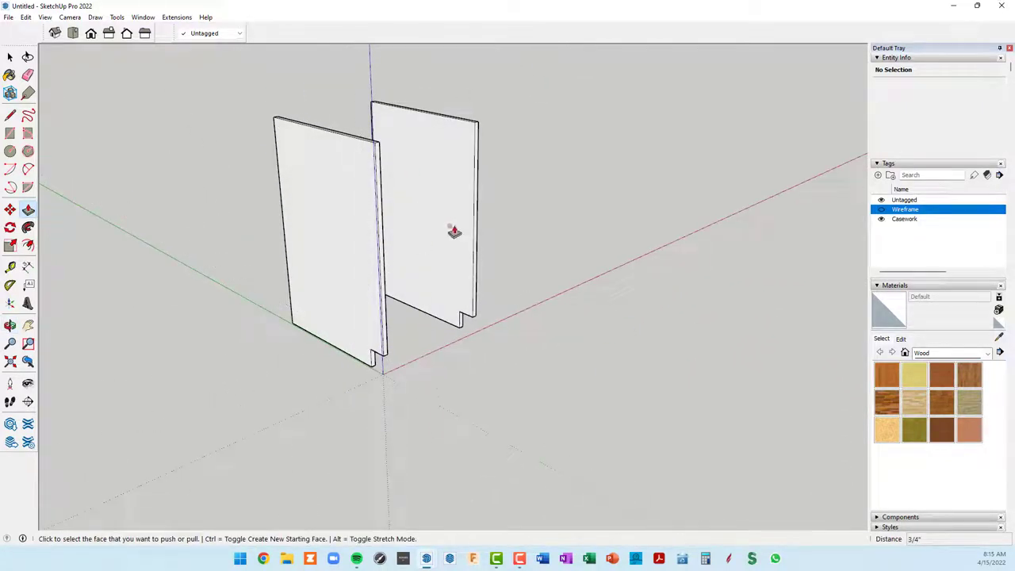
Step: Turn the Wireframe tag back on so the box outline shows between the panels
click(881, 210)
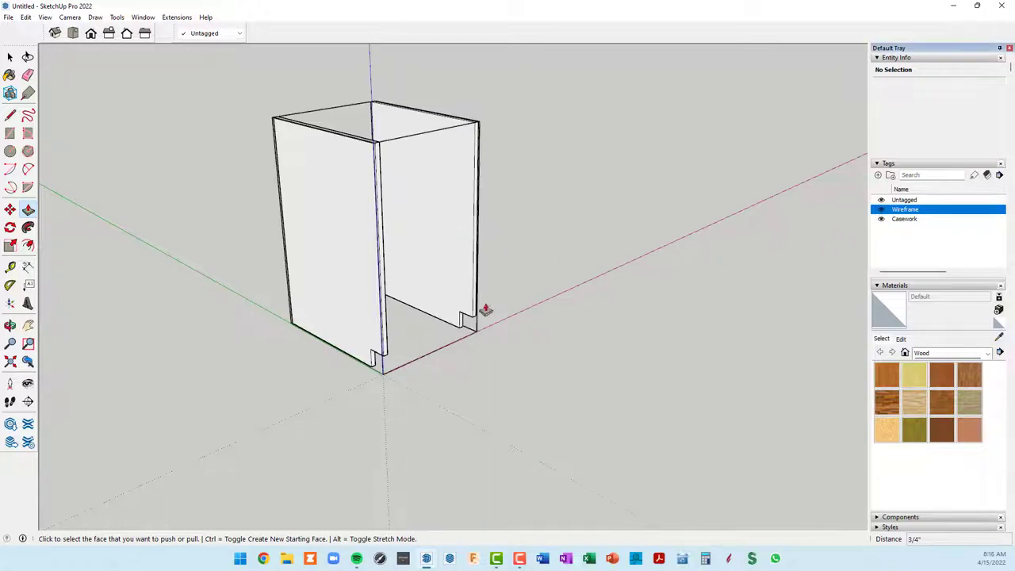
mouse_move(486, 309)
middle_down()
mouse_move(437, 324)
mouse_move(111, 317)
mouse_move(271, 304)
middle_up()
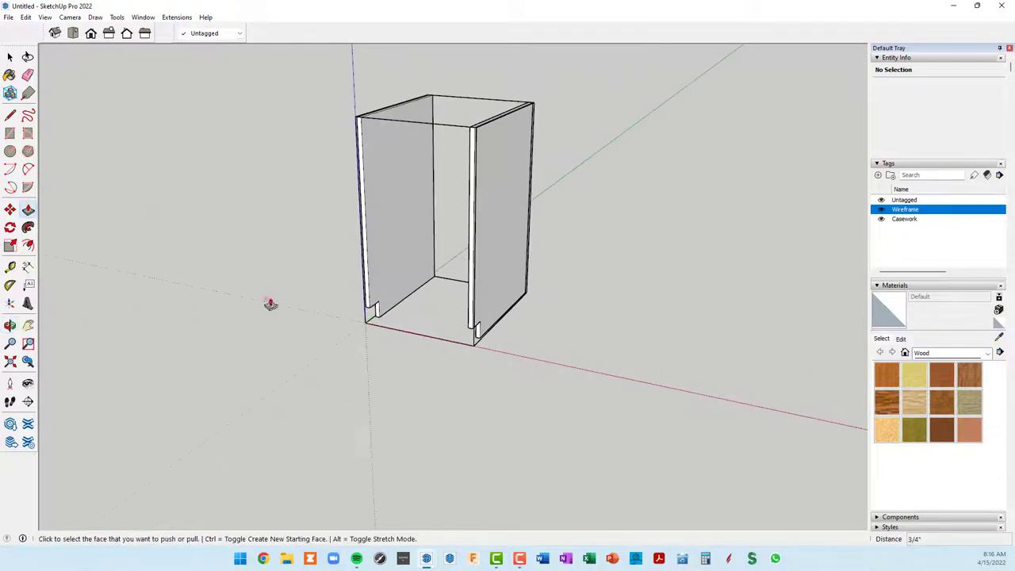
scroll(351, 207, up, 2)
scroll(369, 173, up, 1)
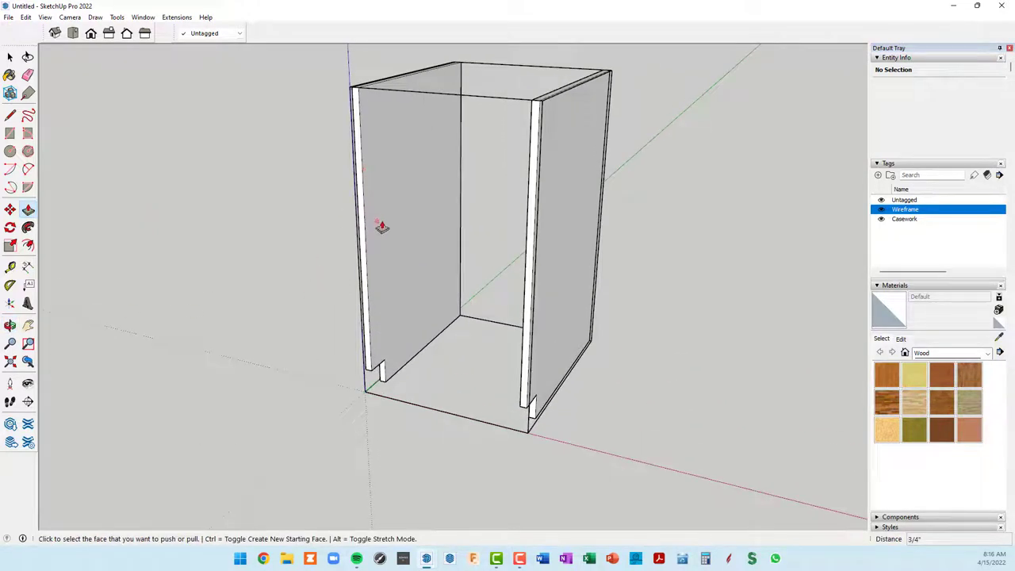
mouse_move(381, 226)
middle_down()
mouse_move(417, 206)
mouse_move(764, 192)
mouse_move(793, 230)
mouse_move(843, 352)
middle_up()
Step: Orbit and zoom to look into the cabinet interior at the top front panel corner
key(p)
scroll(469, 181, up, 2)
scroll(521, 204, up, 2)
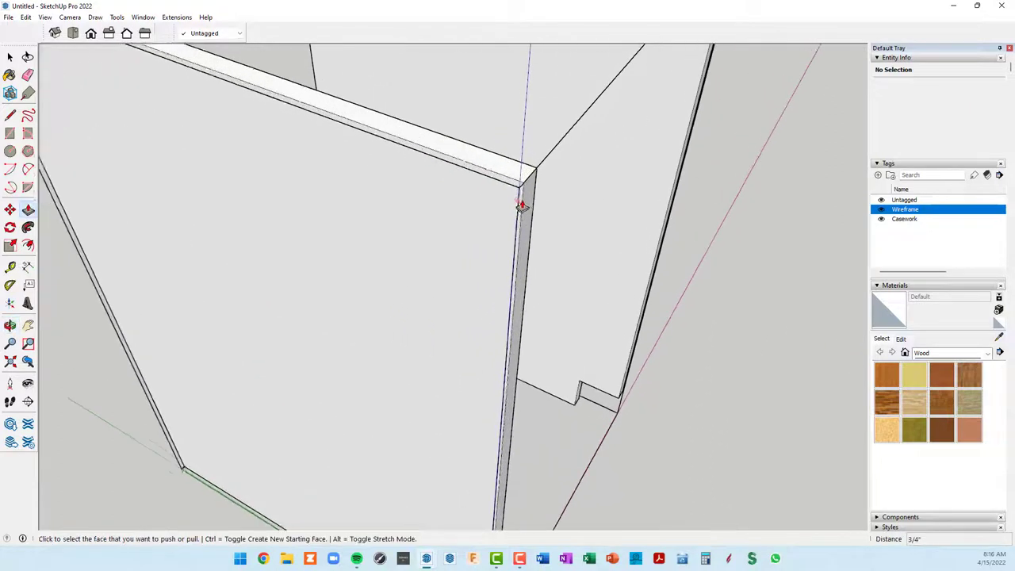
scroll(523, 203, up, 1)
scroll(523, 190, down, 1)
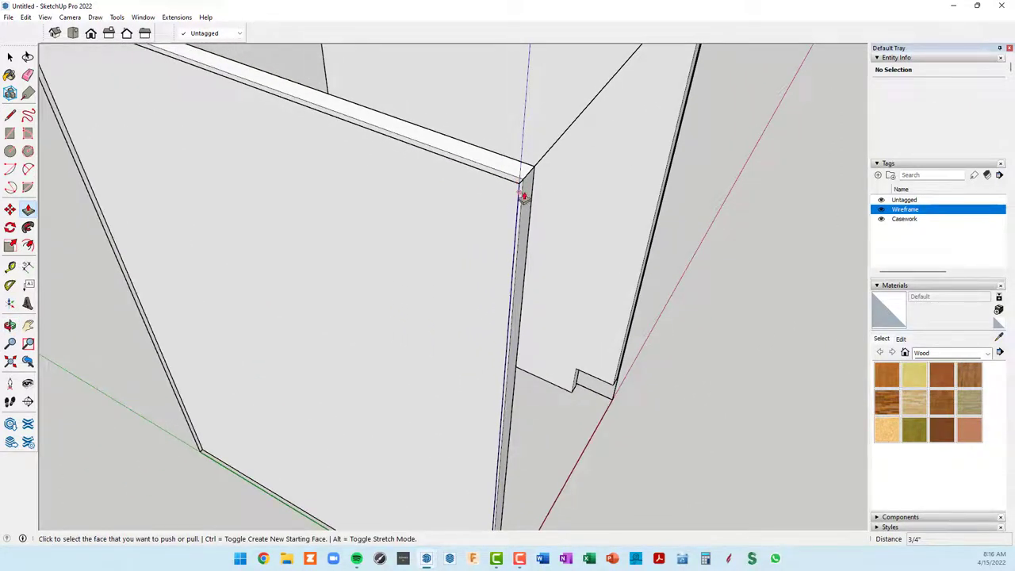
scroll(524, 196, down, 1)
mouse_move(534, 215)
middle_down()
mouse_move(335, 217)
mouse_move(294, 198)
mouse_move(150, 199)
middle_up()
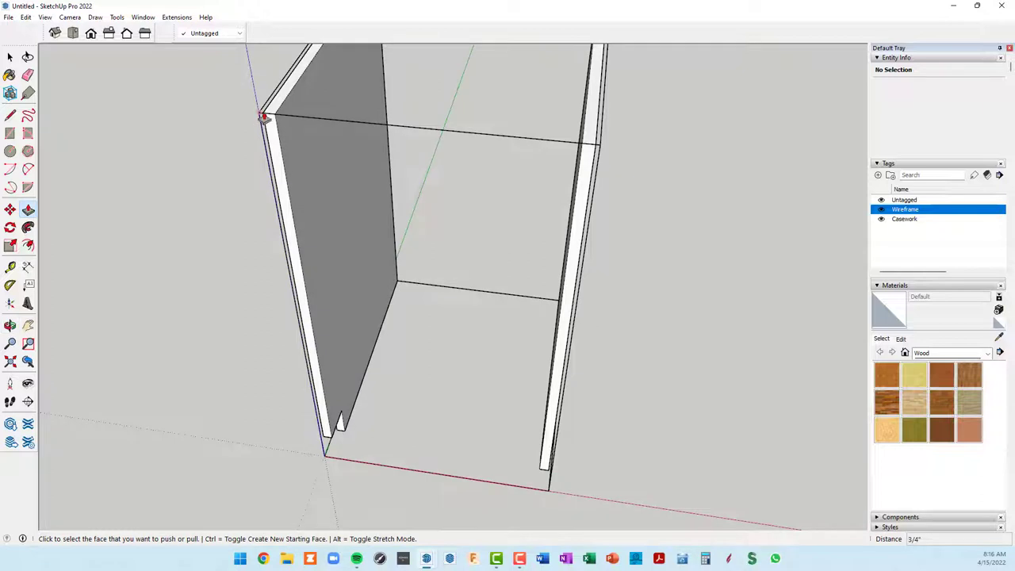
scroll(264, 118, up, 2)
scroll(268, 120, up, 1)
scroll(265, 119, up, 1)
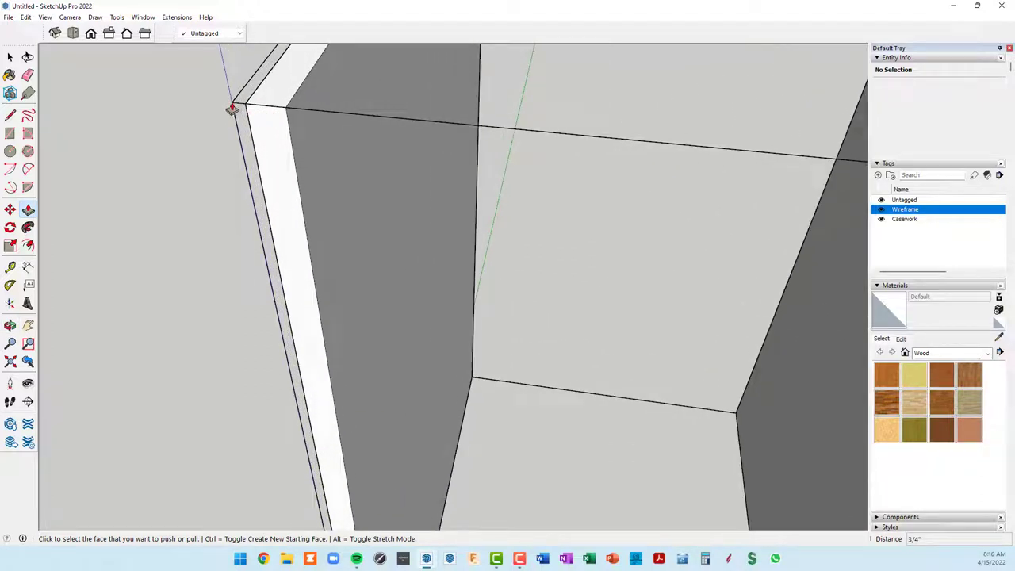
key(space)
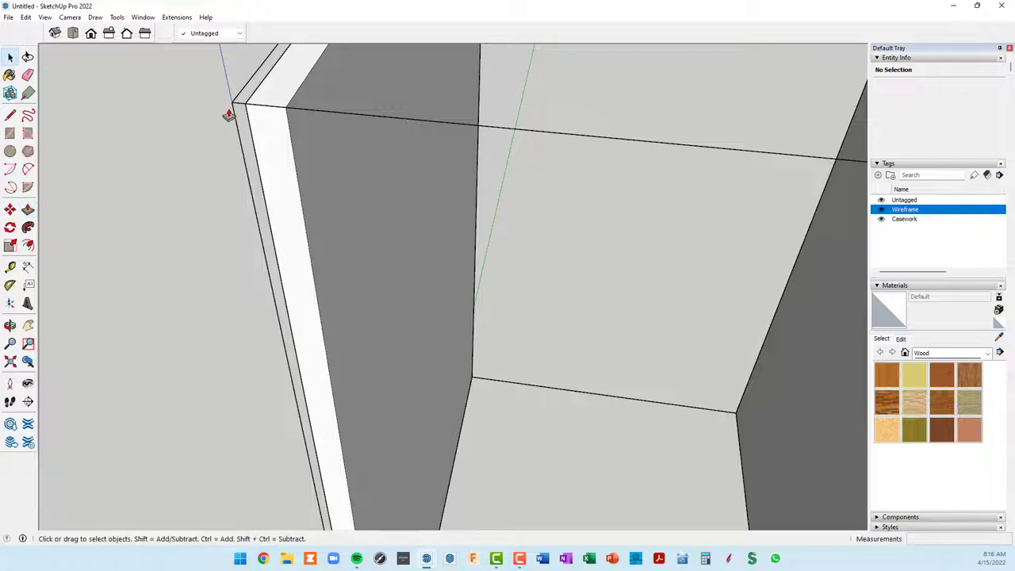
Step: Draw a stile rectangle along the left panel's front edge from top corner to bottom corner
key(r)
scroll(233, 103, up, 2)
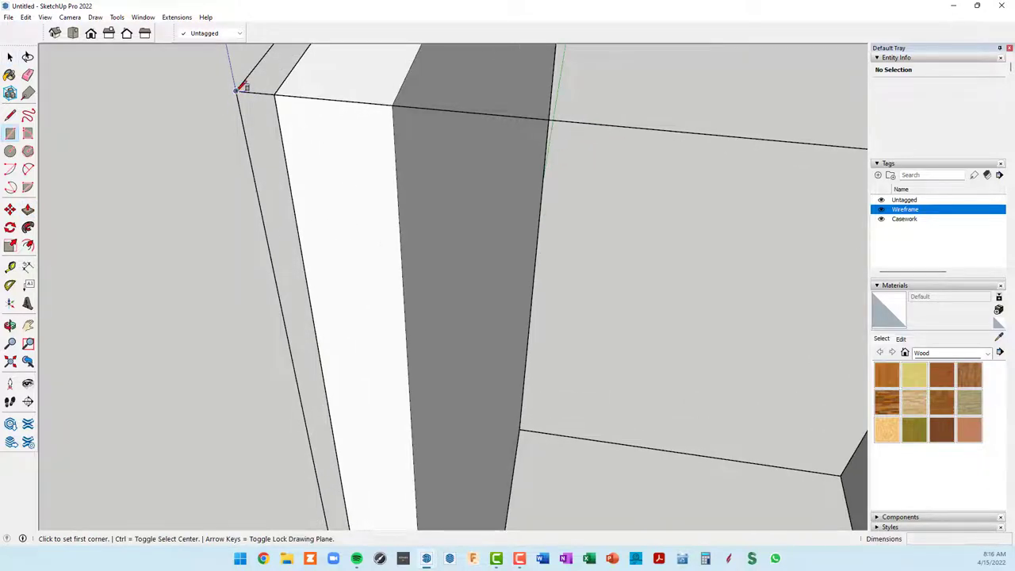
click(237, 89)
mouse_move(313, 124)
middle_down()
mouse_move(401, 154)
mouse_move(423, 256)
mouse_move(468, 167)
mouse_move(537, 301)
middle_up()
middle_drag(528, 499, 439, 226)
scroll(442, 360, up, 2)
scroll(444, 363, up, 2)
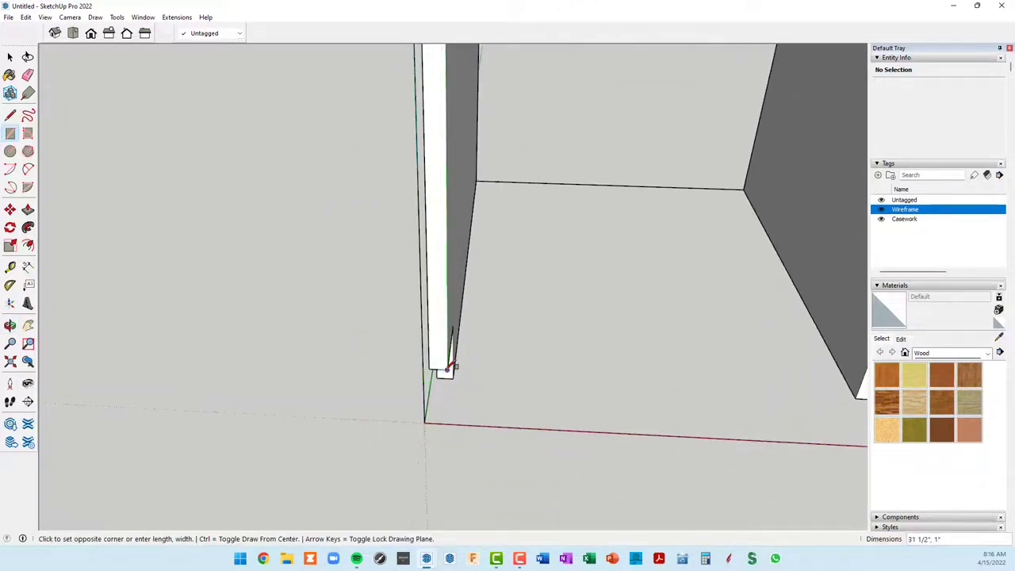
click(448, 368)
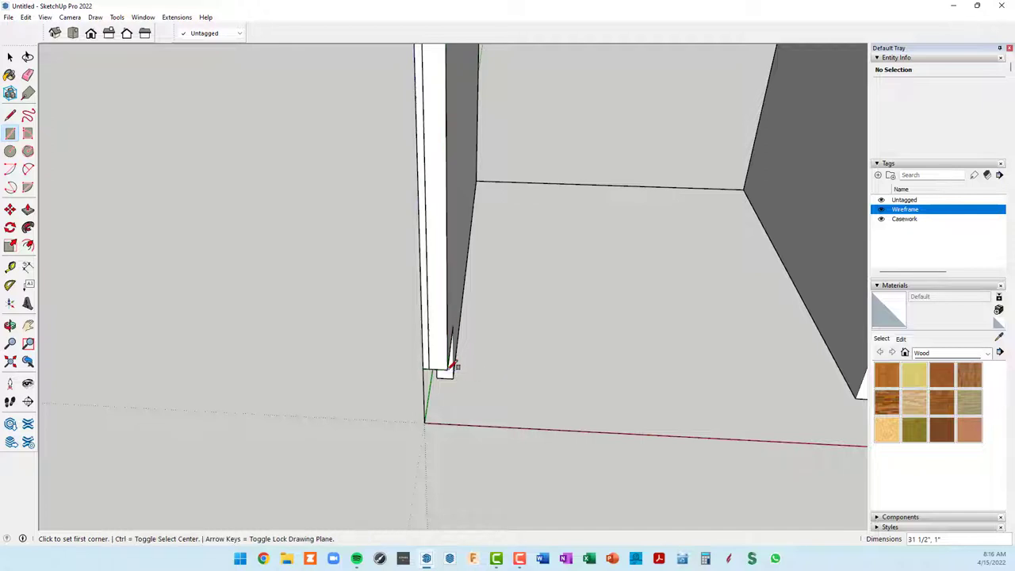
scroll(464, 345, down, 3)
mouse_move(475, 328)
middle_down()
mouse_move(519, 357)
mouse_move(608, 386)
mouse_move(571, 283)
middle_up()
scroll(577, 317, up, 2)
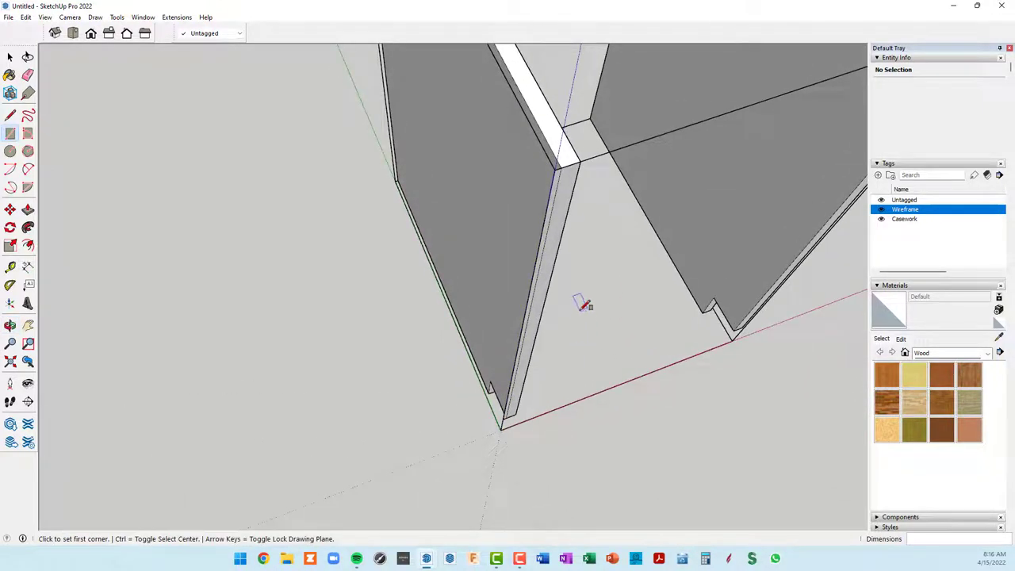
Step: Extrude the stile rectangle outward to 3/4" thickness
key(p)
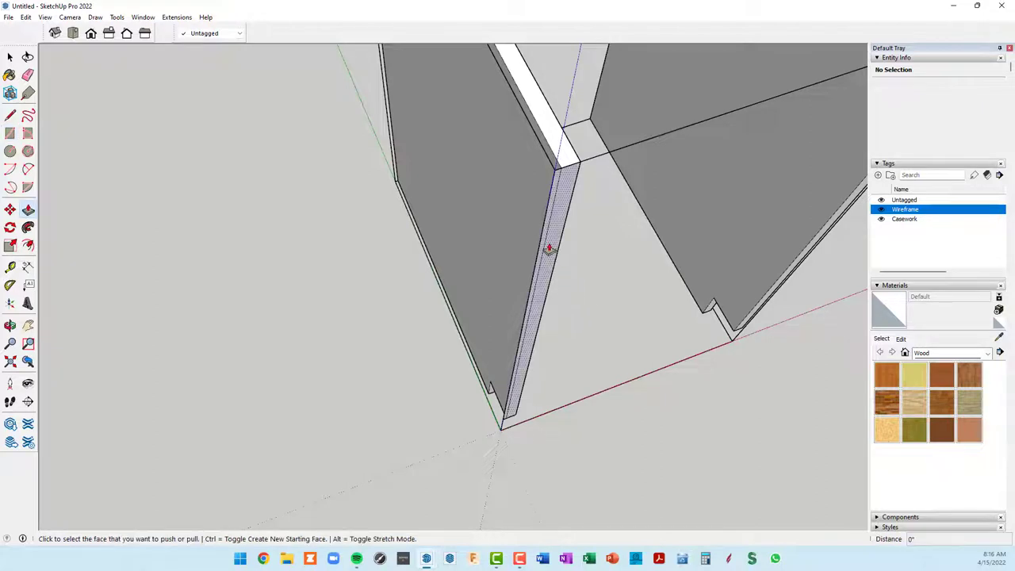
click(548, 249)
text(3/4)
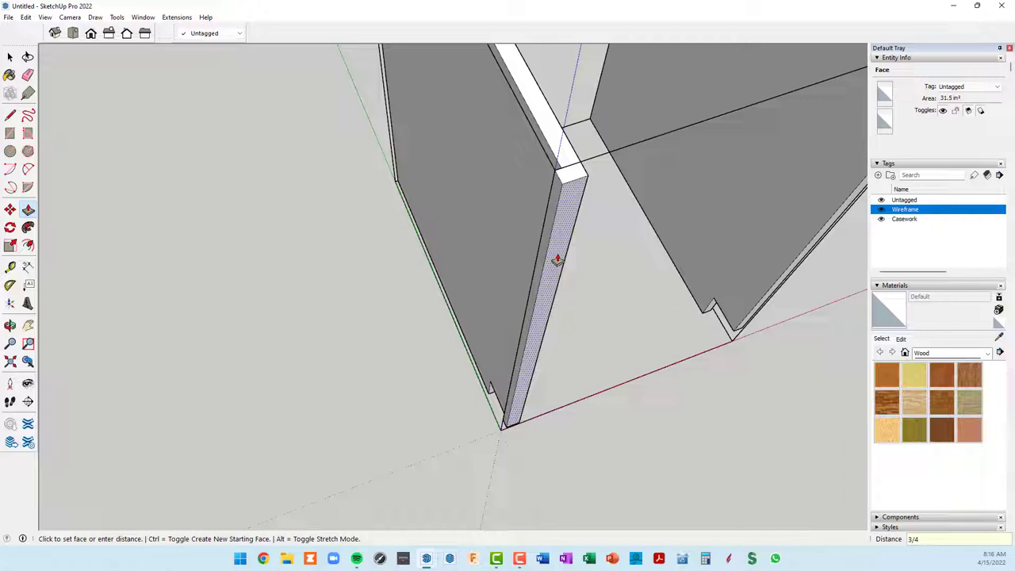
text(")
key(Return)
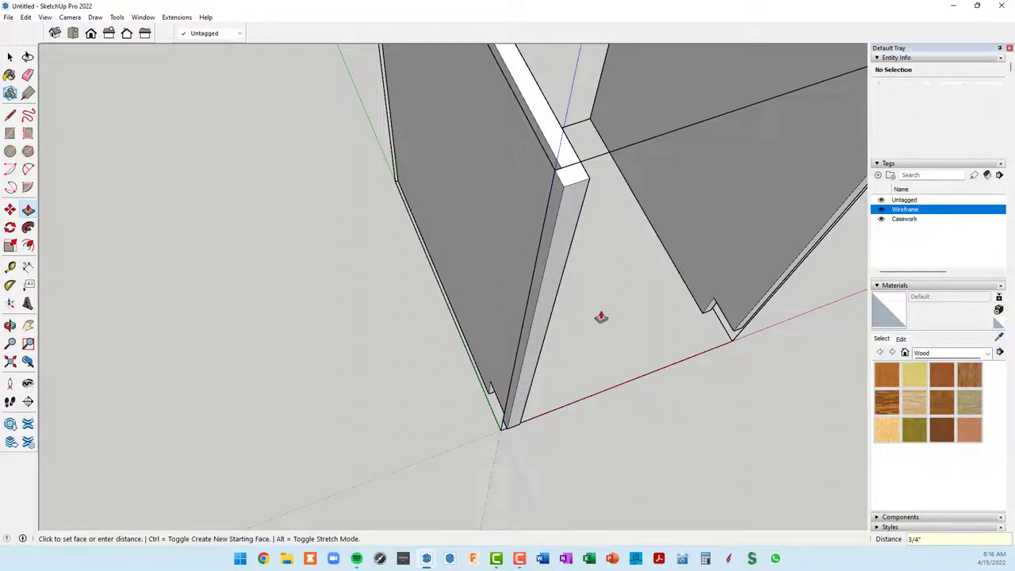
mouse_move(474, 250)
middle_down()
mouse_move(540, 249)
mouse_move(417, 236)
mouse_move(342, 268)
mouse_move(322, 253)
middle_up()
scroll(496, 246, up, 2)
scroll(496, 246, up, 1)
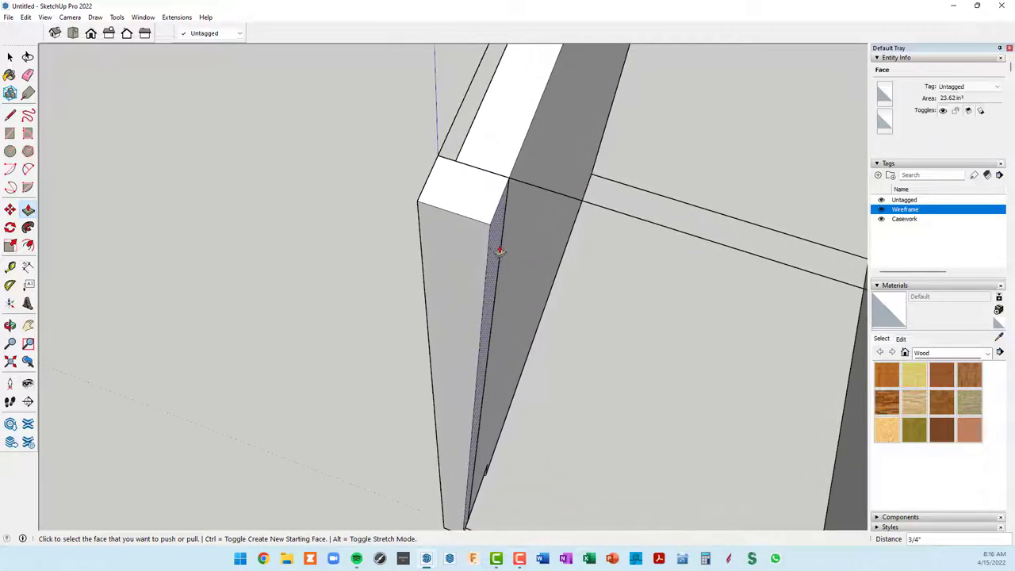
scroll(497, 246, up, 2)
Step: Widen the stile 1/2" from its thin side toward the cabinet opening
key(space)
key(p)
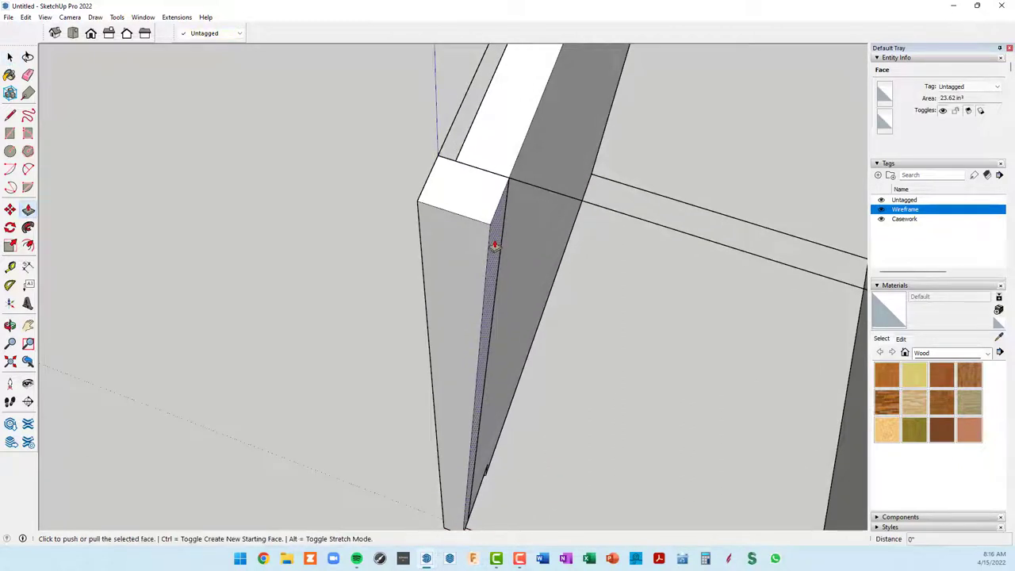
click(494, 243)
text(1/)
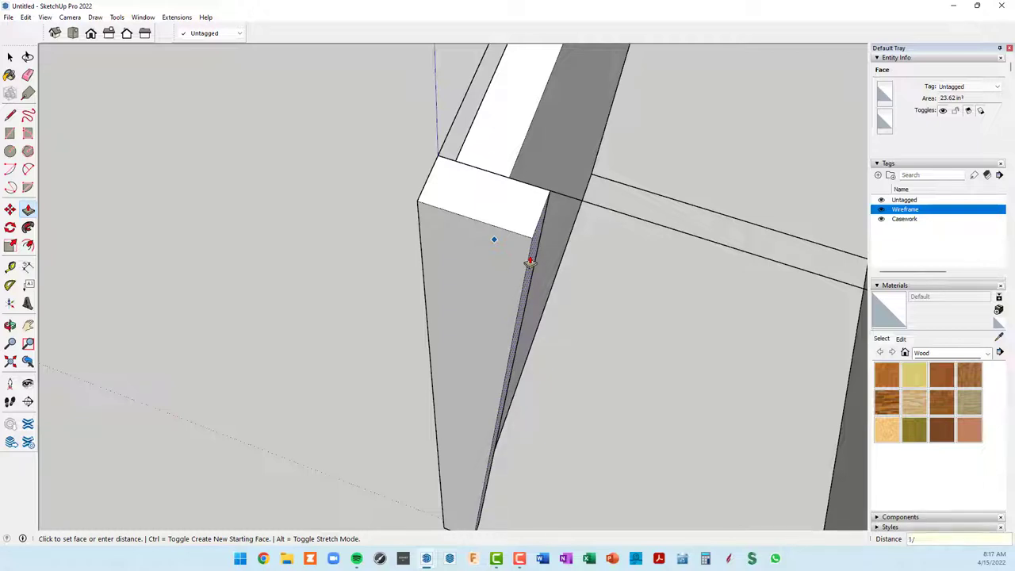
text(2)
key(Return)
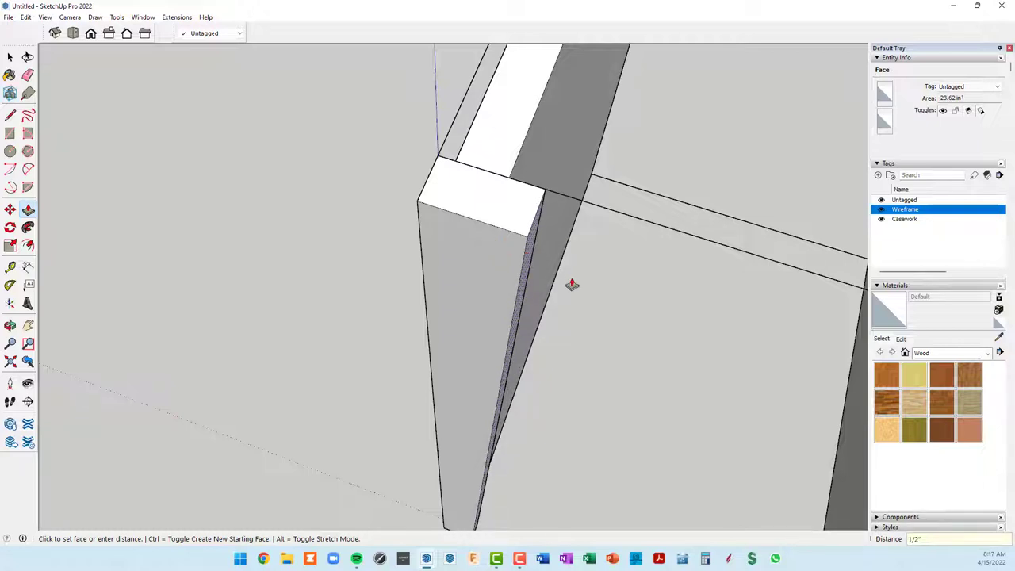
mouse_move(572, 284)
middle_down()
mouse_move(566, 302)
mouse_move(466, 115)
mouse_move(500, 102)
mouse_move(707, 154)
mouse_move(873, 225)
middle_up()
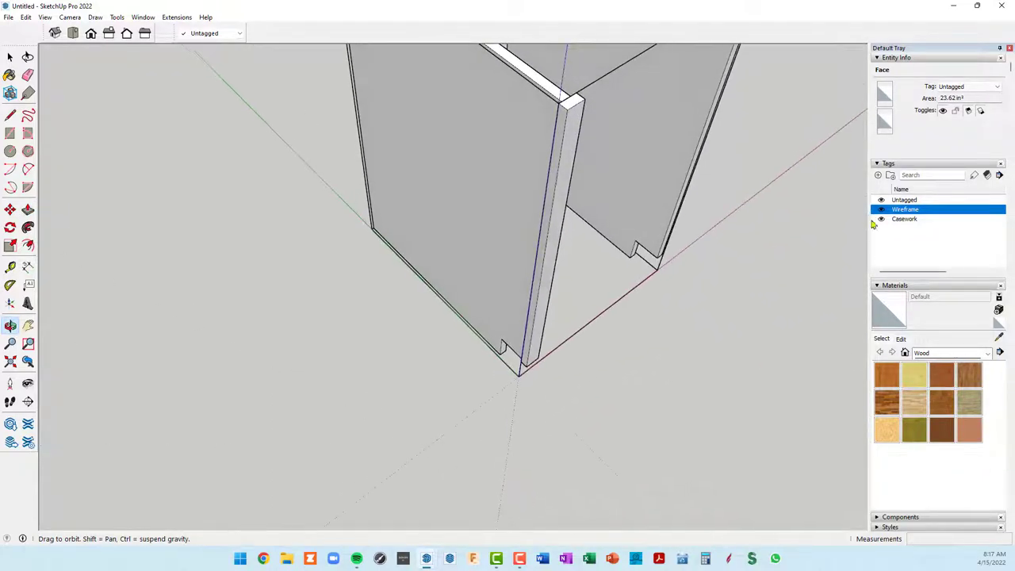
Step: Place a guide 1 1/2" from the stile's top outer corner
mouse_move(637, 195)
middle_down()
mouse_move(605, 165)
mouse_move(583, 210)
middle_up()
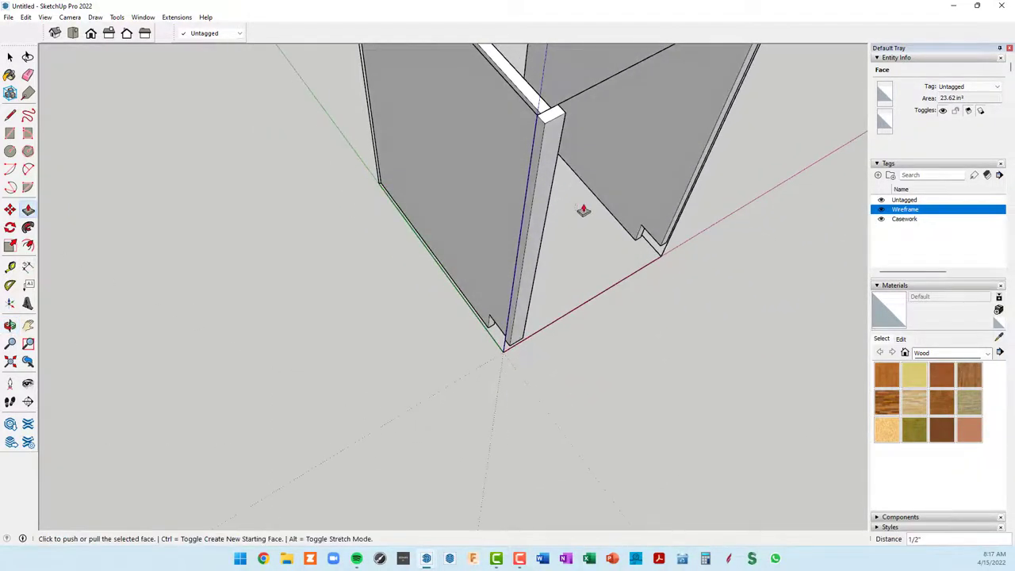
scroll(561, 191, up, 3)
key(t)
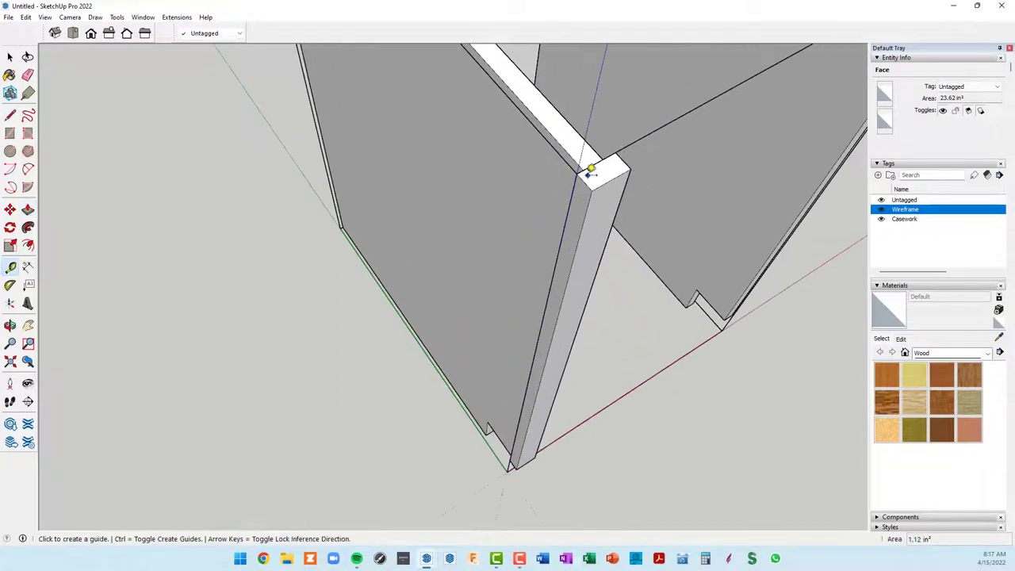
click(585, 181)
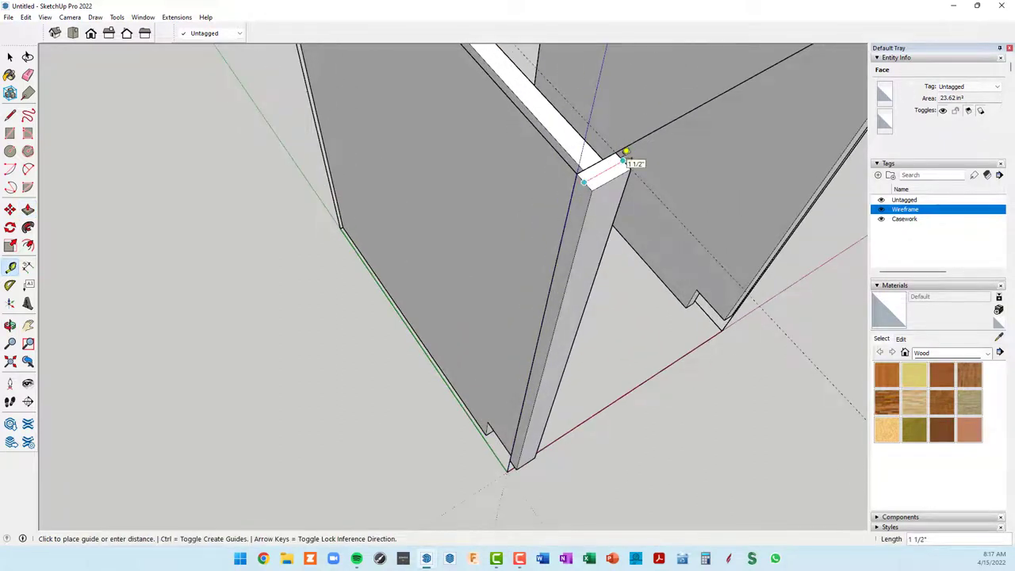
click(625, 152)
Step: Orbit and zoom to a low frontal view of the cabinet
scroll(595, 256, down, 1)
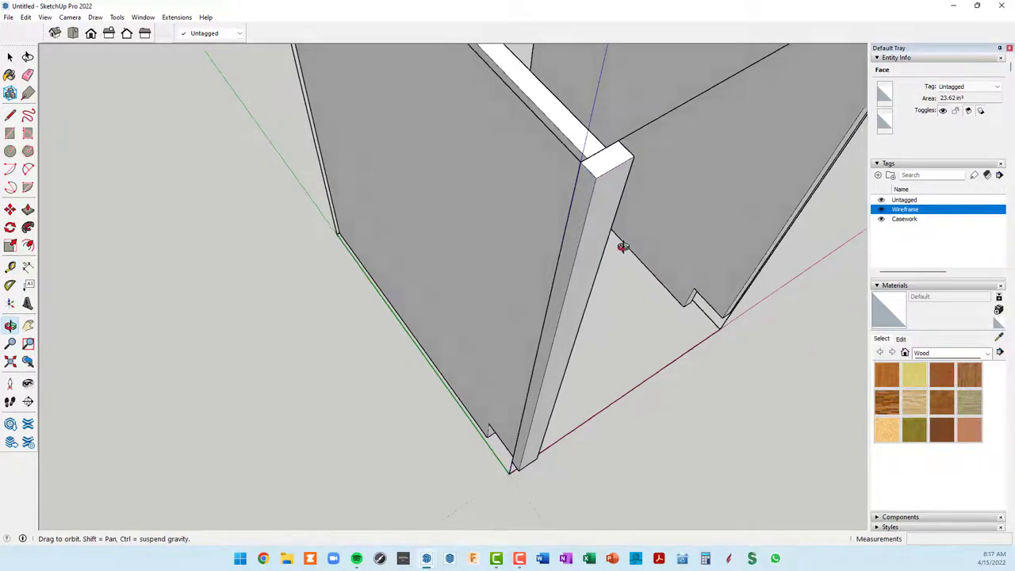
scroll(619, 246, down, 3)
scroll(581, 381, down, 2)
mouse_move(581, 381)
middle_down()
mouse_move(639, 256)
mouse_move(537, 521)
middle_up()
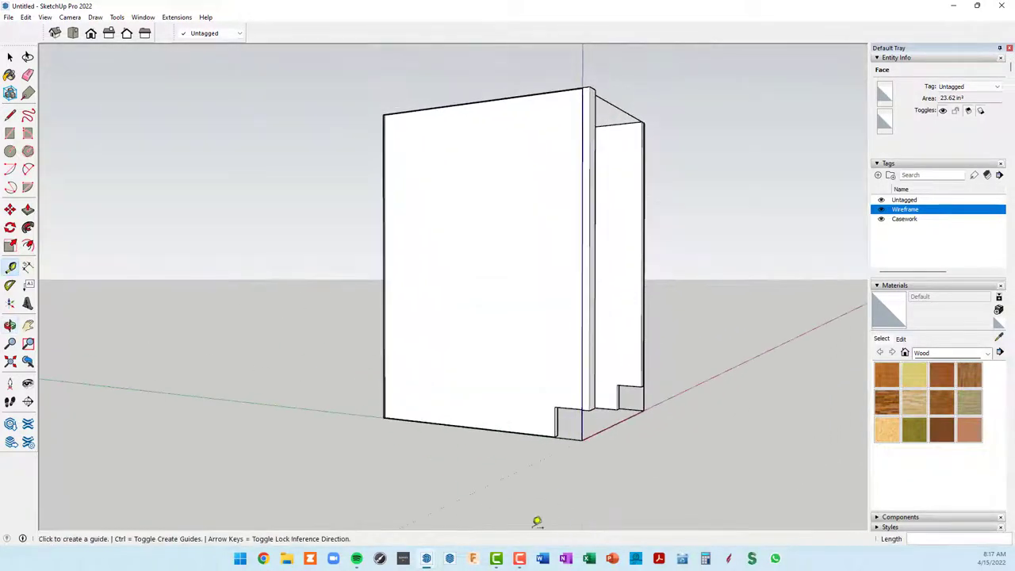
scroll(595, 351, up, 3)
mouse_move(595, 351)
middle_down()
mouse_move(640, 256)
mouse_move(754, 245)
mouse_move(811, 256)
mouse_move(707, 265)
mouse_move(525, 363)
mouse_move(612, 290)
mouse_move(608, 130)
mouse_move(489, 272)
middle_up()
scroll(640, 261, up, 2)
scroll(658, 252, up, 2)
scroll(470, 284, up, 2)
scroll(470, 284, down, 3)
mouse_move(512, 230)
middle_down()
mouse_move(374, 227)
mouse_move(297, 243)
middle_up()
key(t)
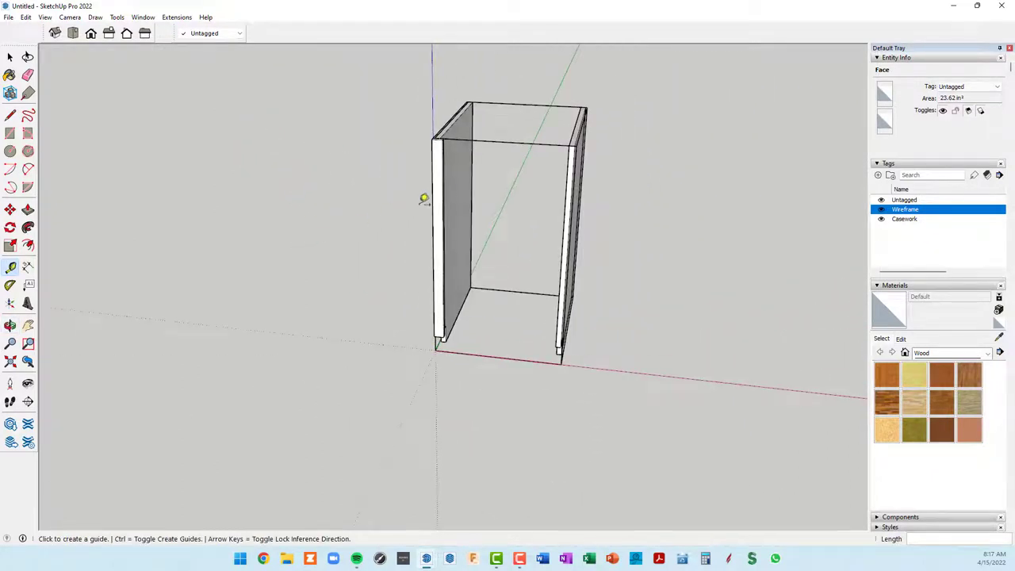
scroll(579, 167, up, 2)
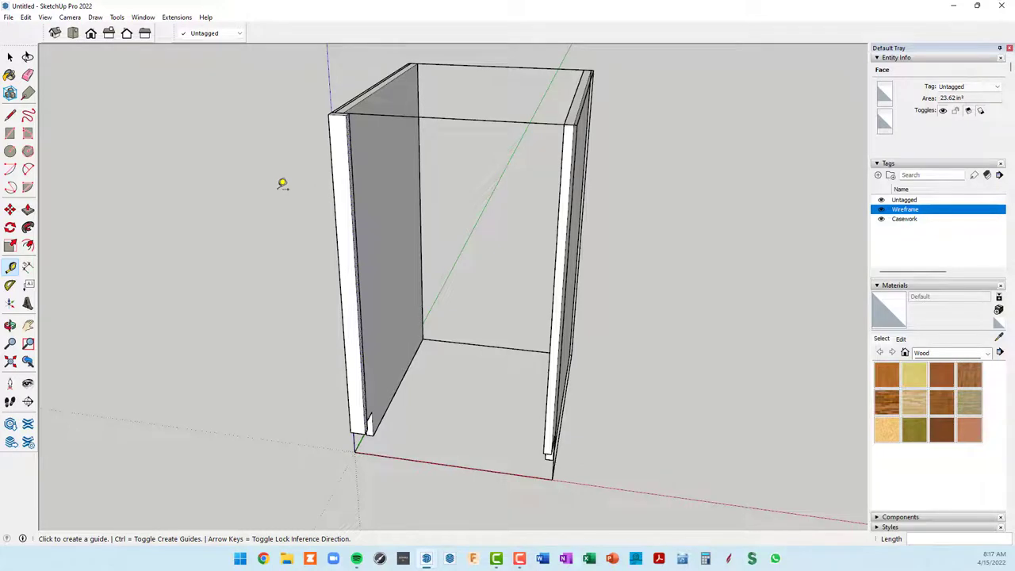
key(space)
Step: Make the left front stile board into a component
click(344, 162)
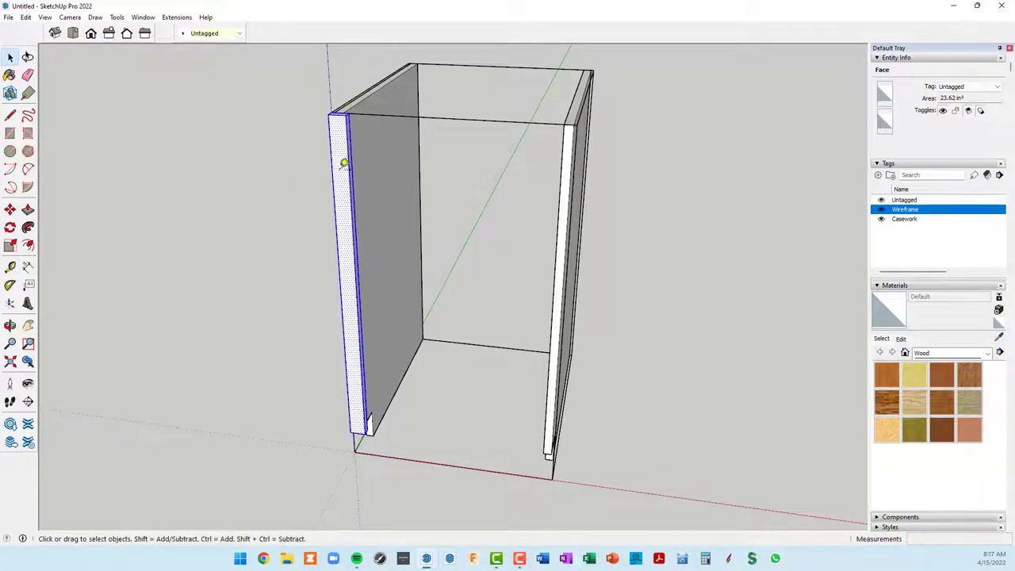
right_click(340, 173)
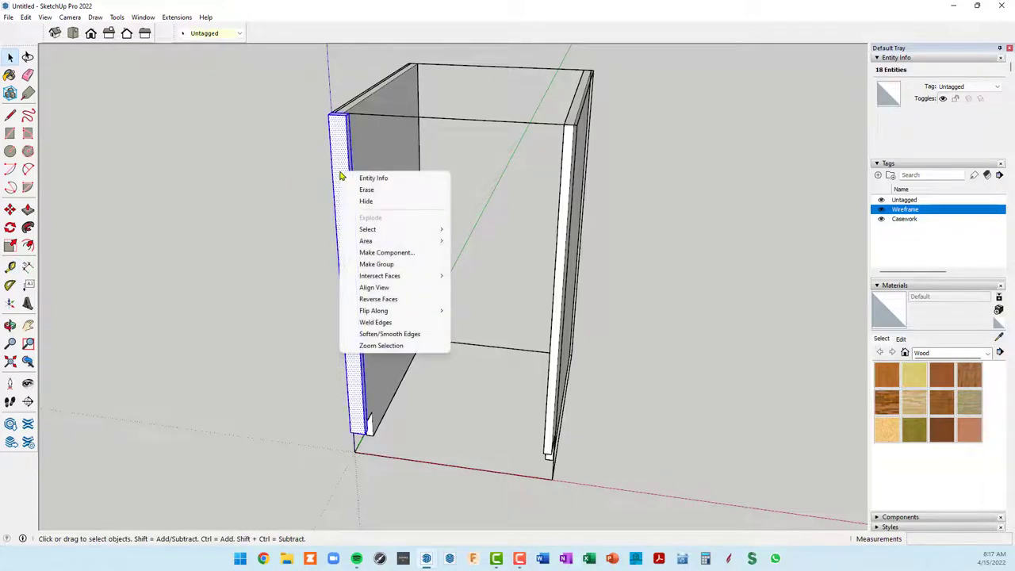
click(376, 254)
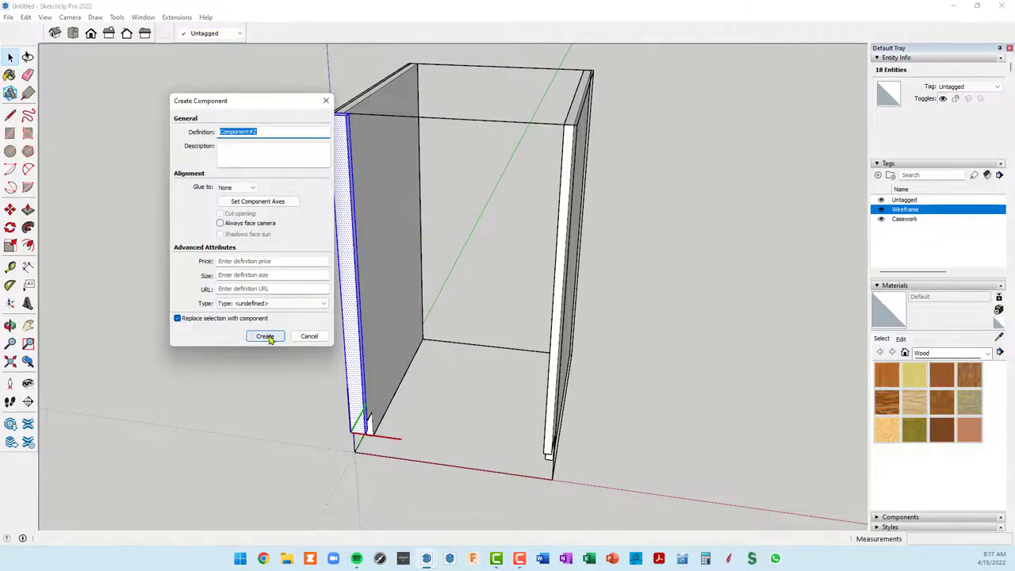
click(265, 336)
scroll(377, 146, up, 2)
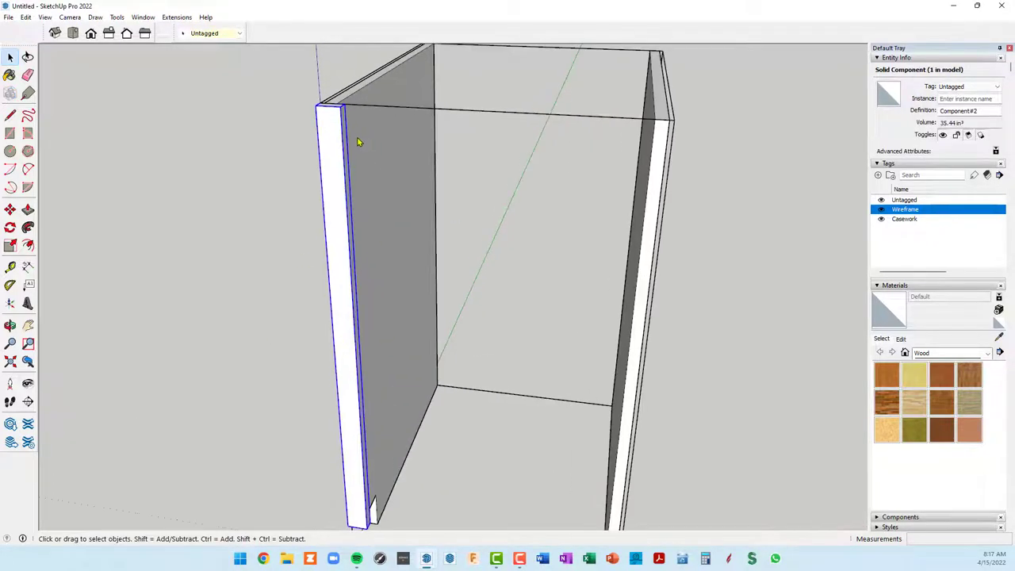
scroll(356, 140, up, 2)
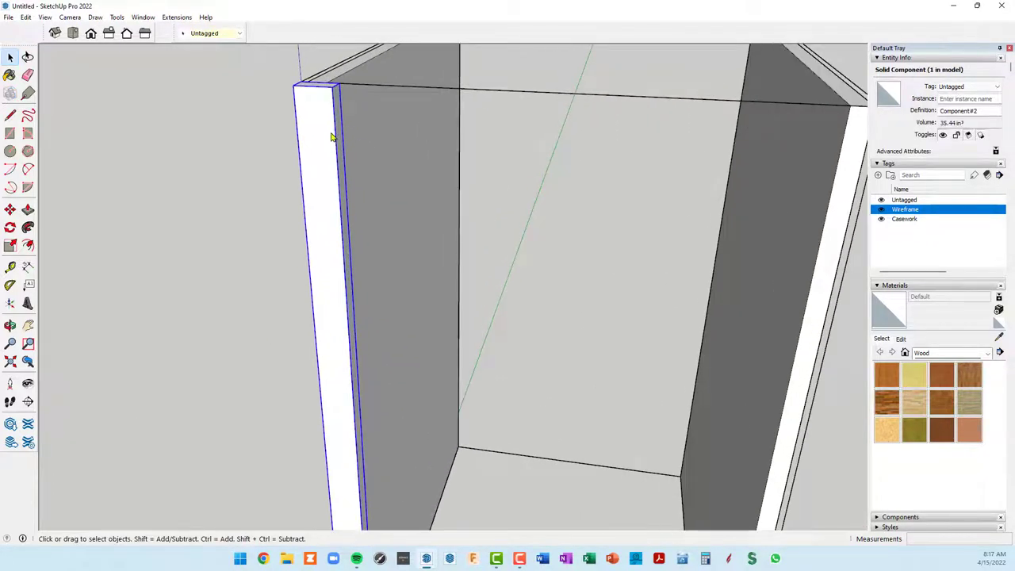
Step: Copy the stile from its corner to the cabinet's right front corner
key(m)
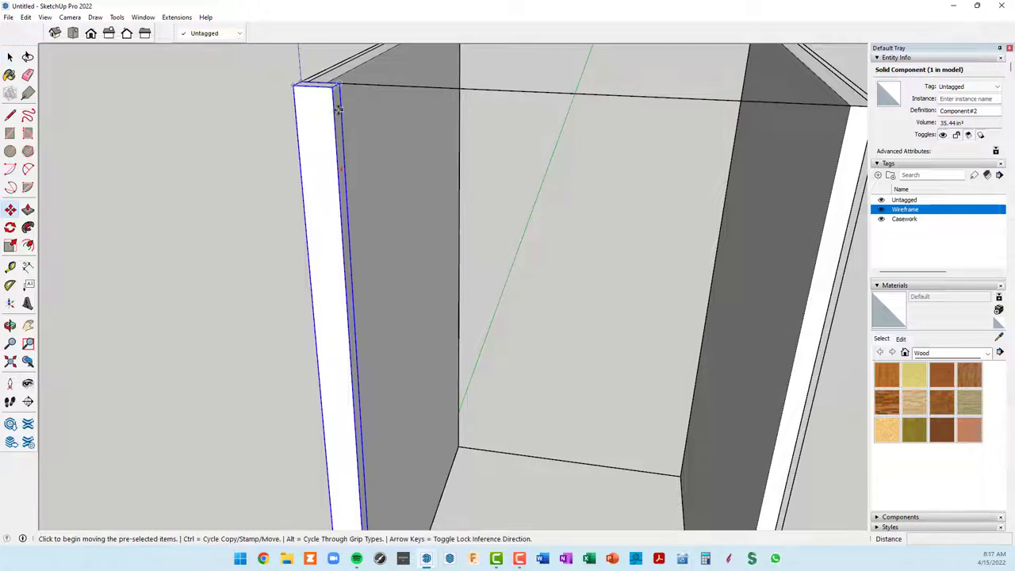
key(ctrl)
click(337, 83)
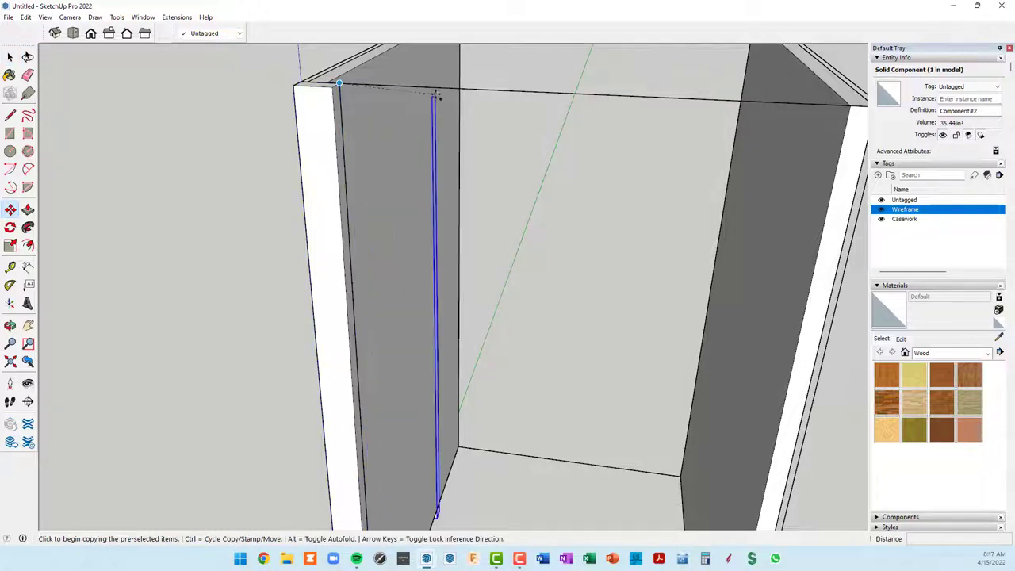
scroll(536, 103, down, 2)
middle_drag(536, 103, 369, 147)
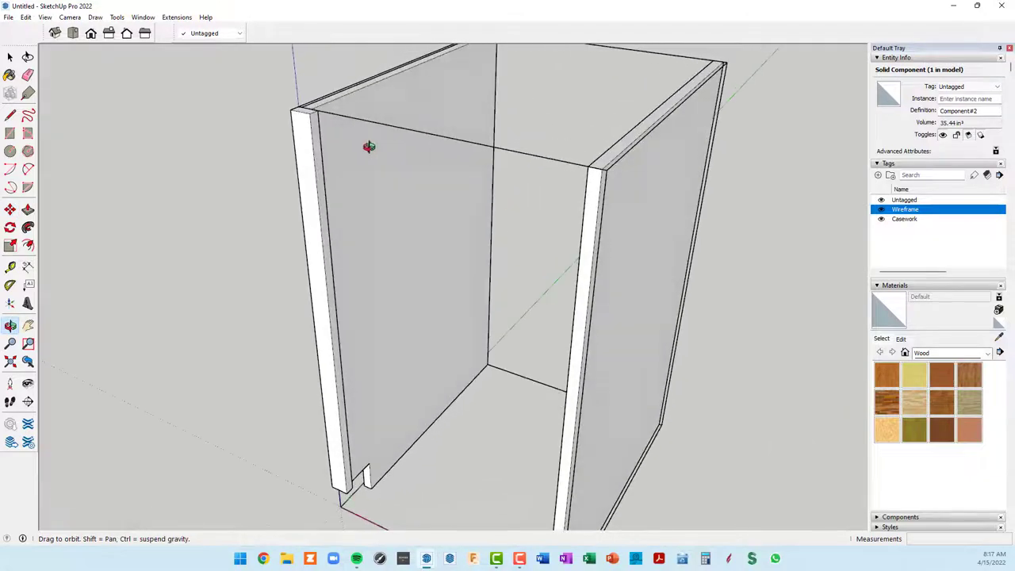
scroll(618, 173, up, 3)
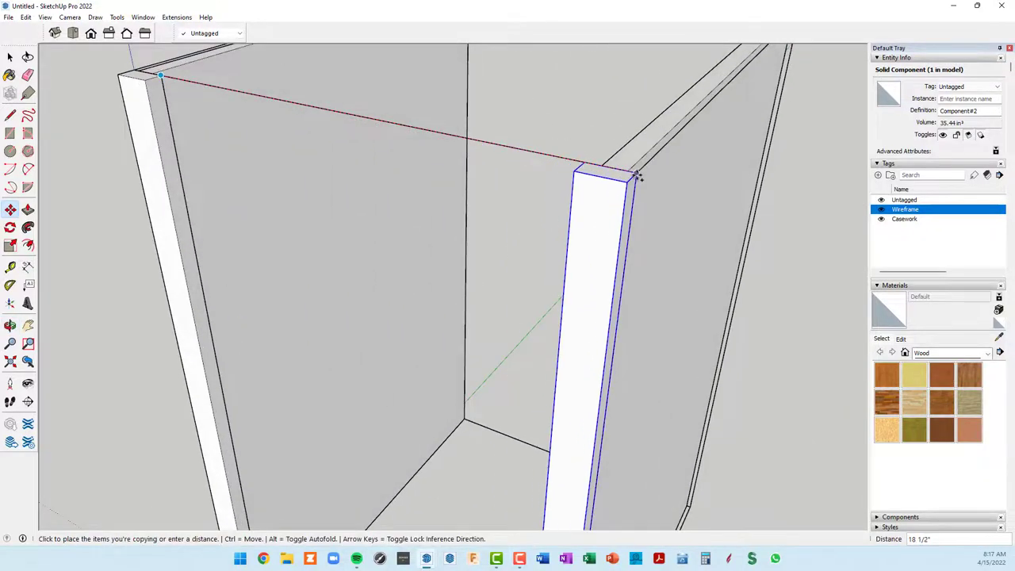
click(634, 174)
scroll(635, 208, down, 3)
mouse_move(634, 220)
middle_down()
mouse_move(603, 268)
mouse_move(480, 265)
mouse_move(426, 245)
mouse_move(386, 252)
middle_up()
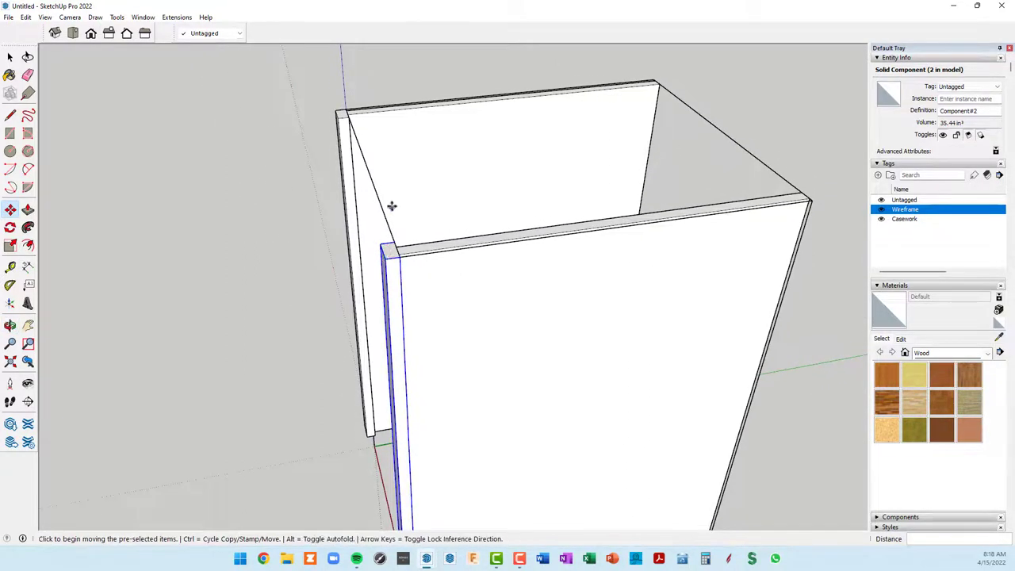
scroll(380, 177, down, 3)
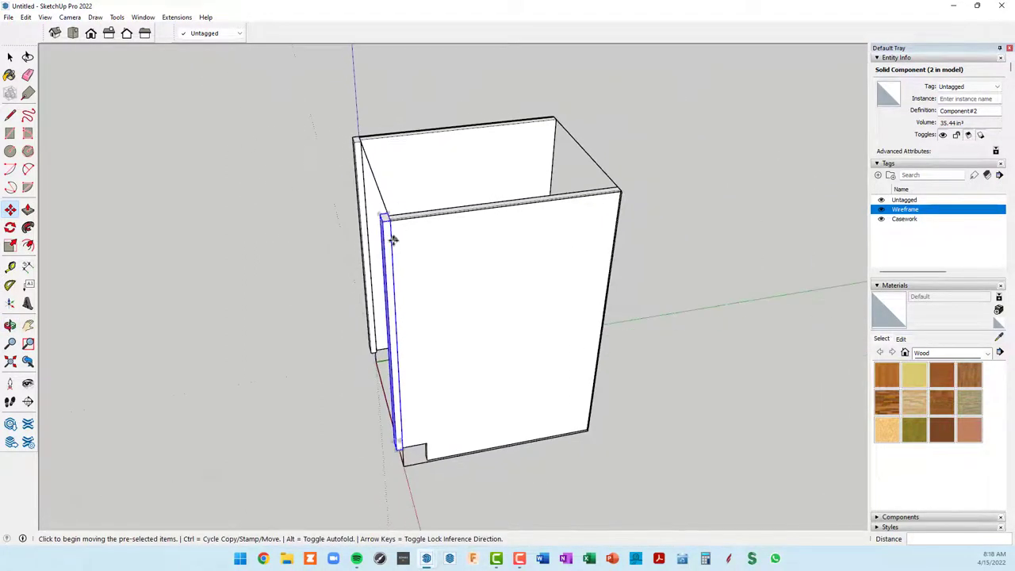
key(space)
Step: Start a tape-measure guide from the stile edge and view the cabinet front
key(t)
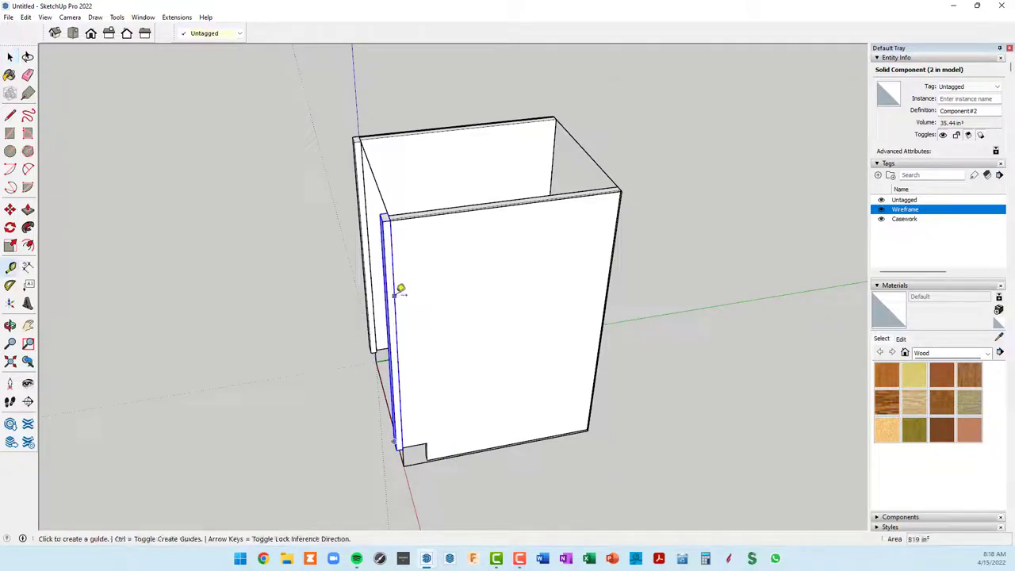
click(389, 291)
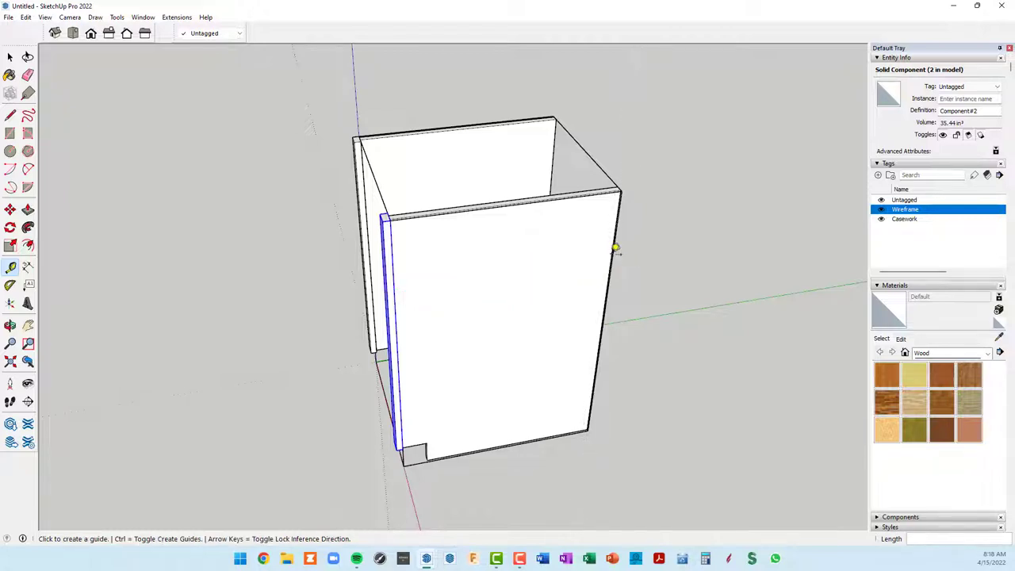
scroll(578, 265, down, 4)
middle_drag(578, 265, 748, 305)
key(space)
scroll(476, 269, up, 3)
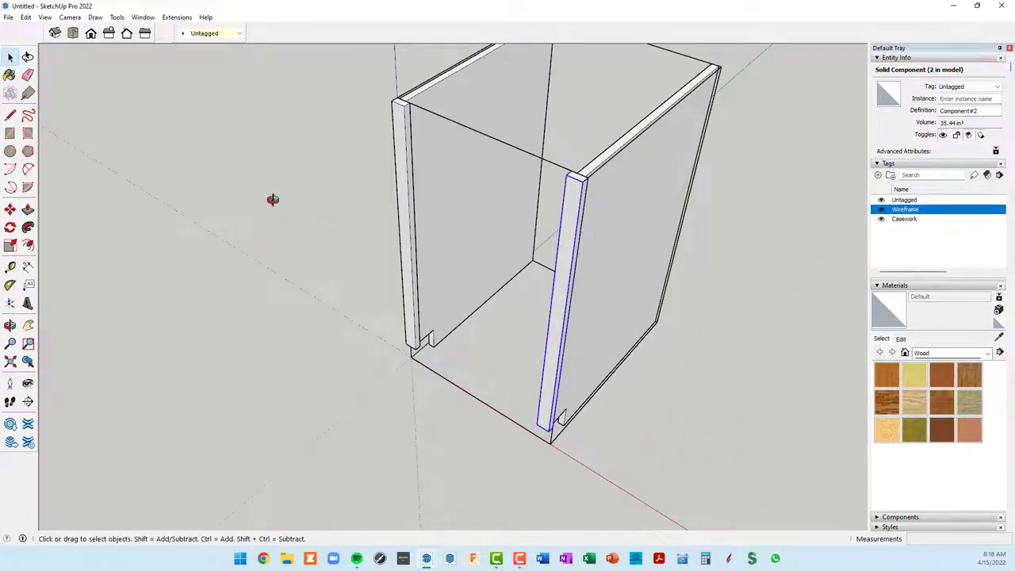
Step: Select both front stiles and both side panels together
click(401, 198)
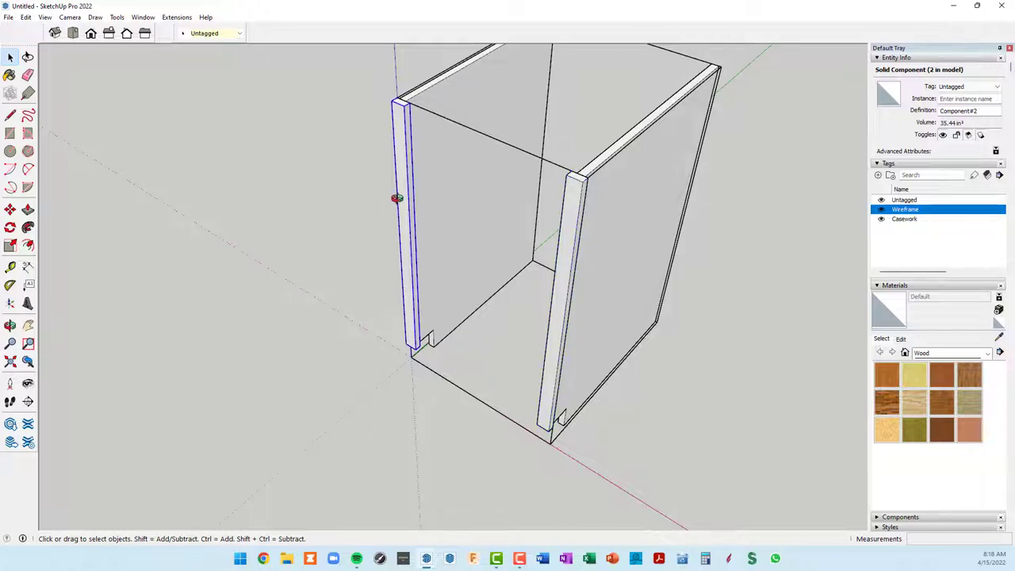
shift+click(449, 181)
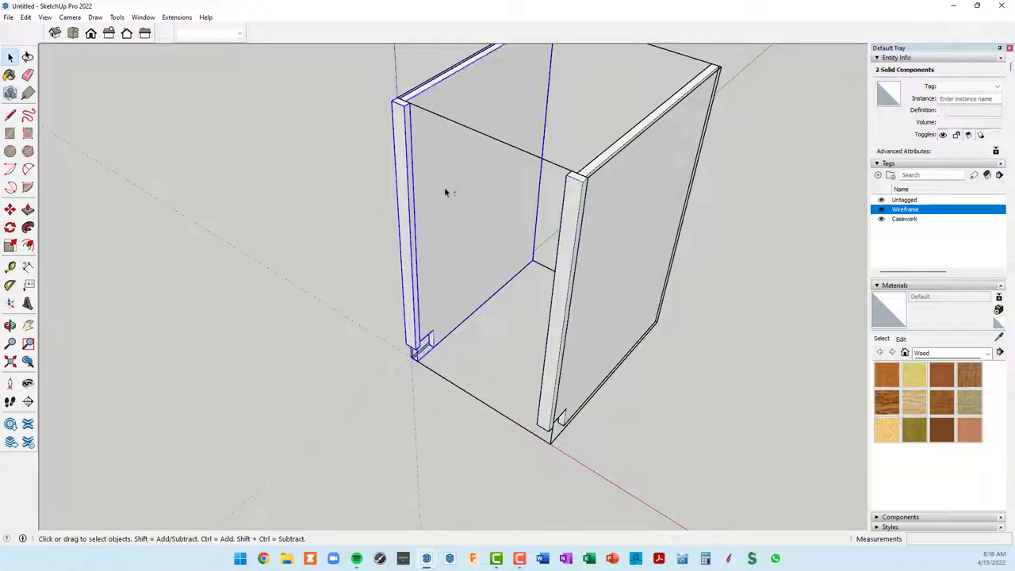
shift+click(566, 231)
shift+click(639, 257)
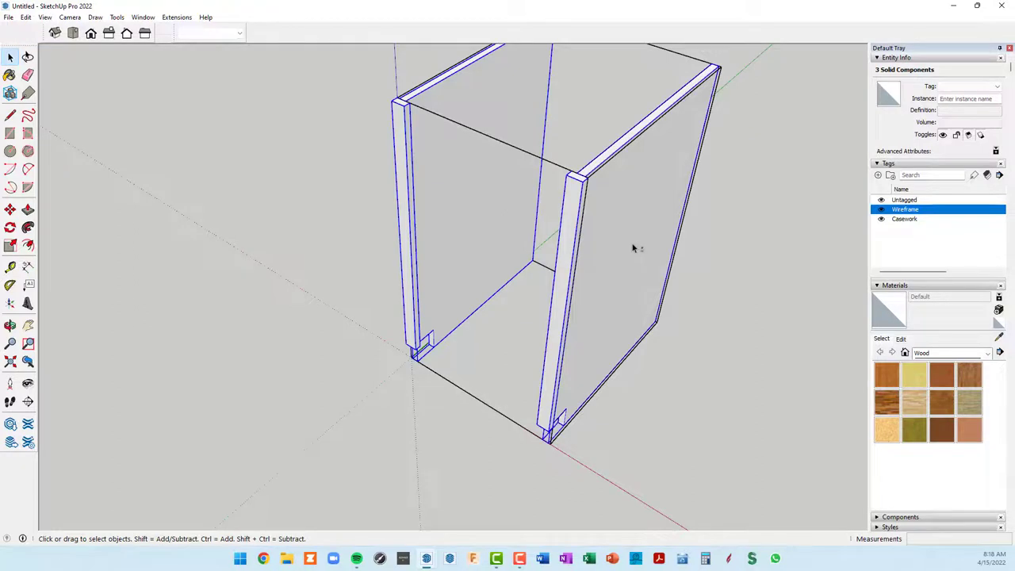
mouse_move(605, 230)
middle_down()
mouse_move(585, 201)
mouse_move(573, 222)
middle_up()
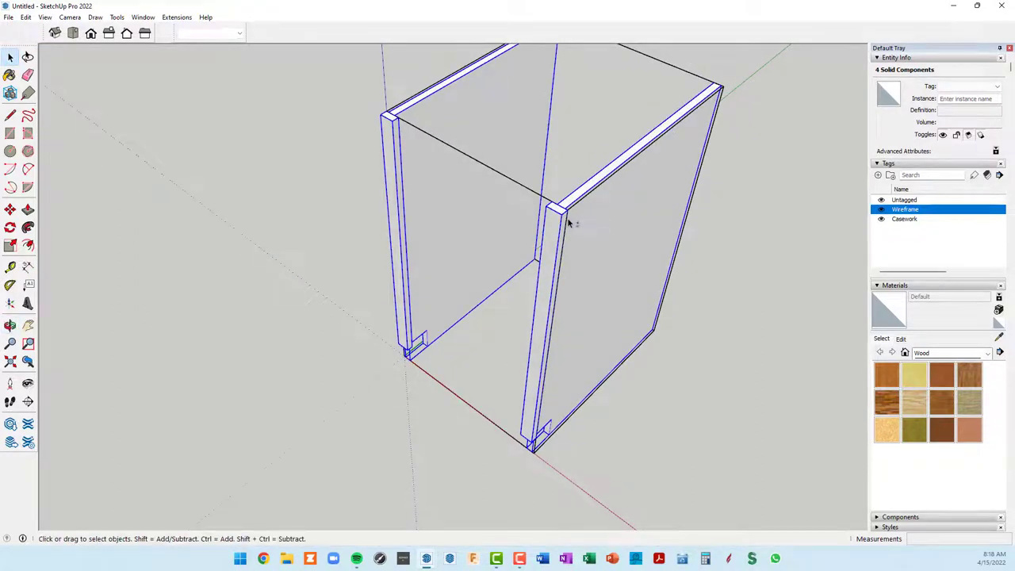
Step: Move the selected stiles and side panels 3/4 inch to the snapped endpoint
key(m)
click(563, 213)
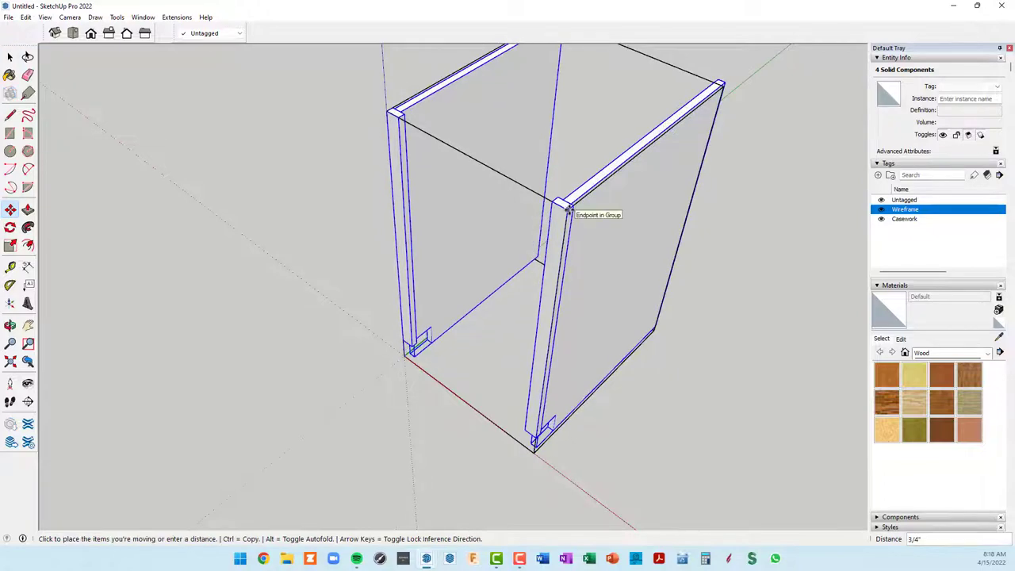
click(568, 209)
scroll(606, 227, up, 2)
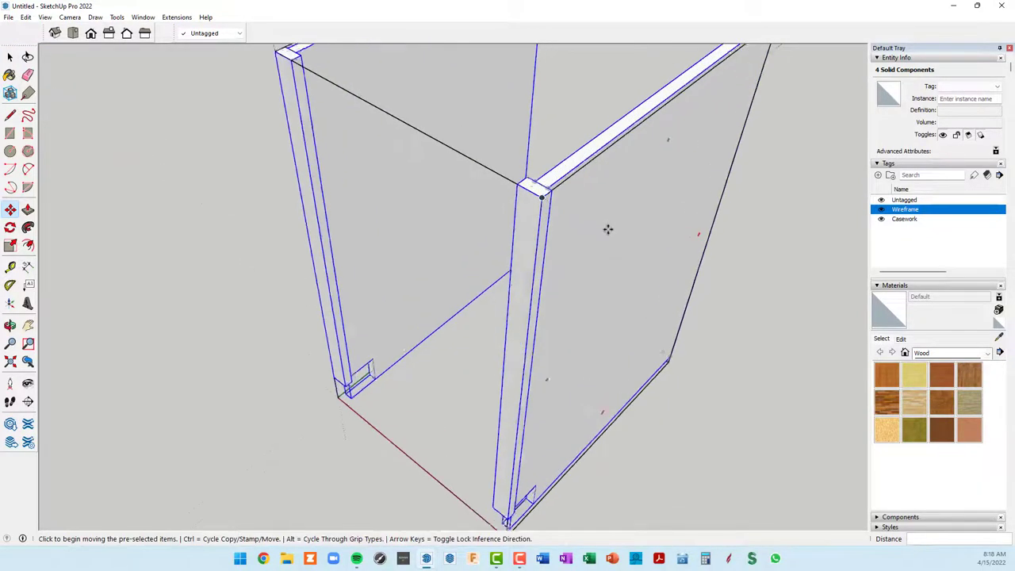
scroll(604, 228, up, 1)
Step: Orbit to the cabinet's open side and cancel a second move
mouse_move(604, 228)
middle_down()
mouse_move(280, 213)
mouse_move(166, 193)
middle_up()
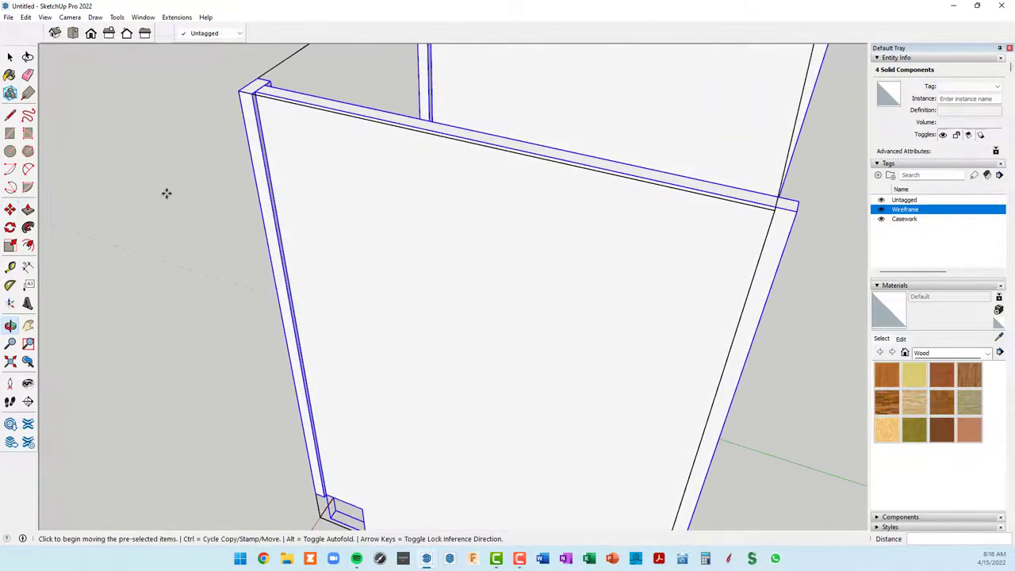
scroll(535, 280, down, 4)
middle_drag(536, 280, 464, 290)
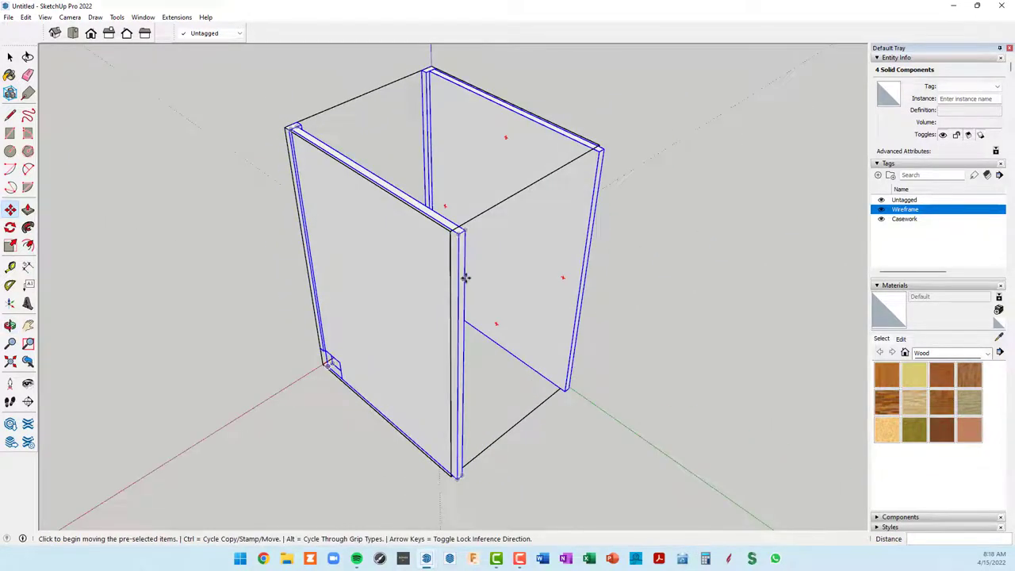
scroll(480, 287, up, 3)
click(483, 282)
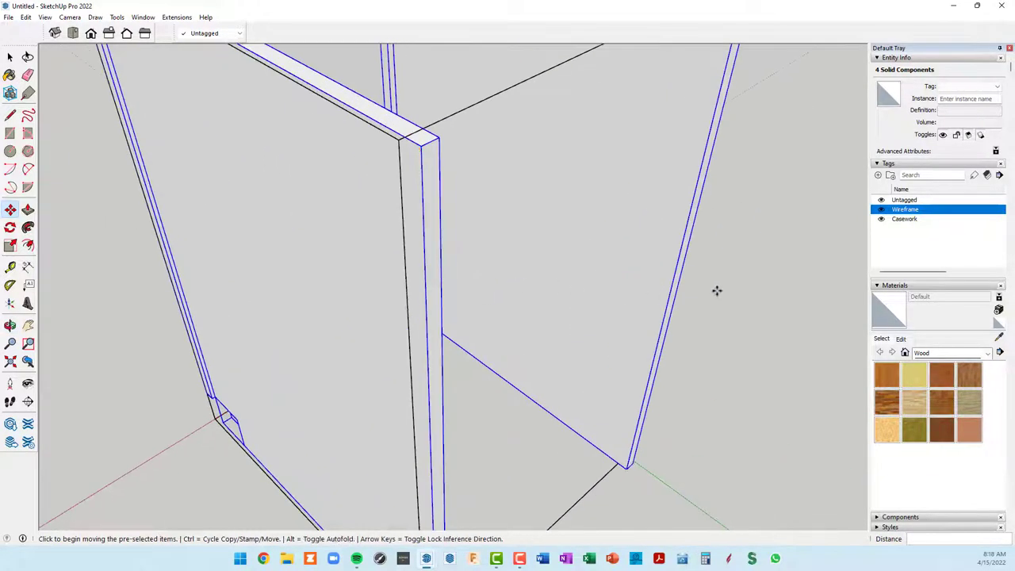
key(space)
scroll(455, 294, down, 3)
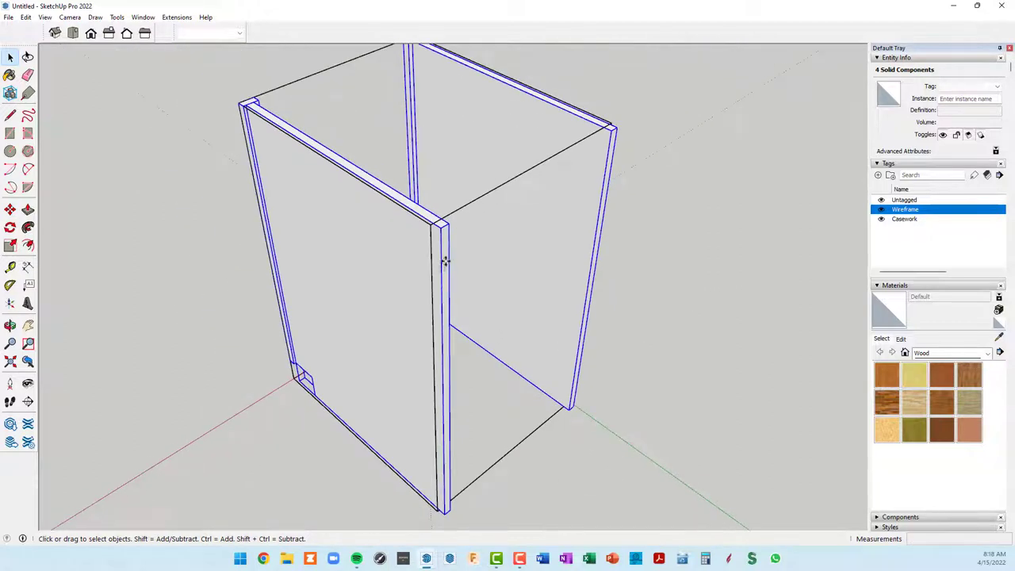
Step: Inside the side panel component, push its narrow edge face 3/4 inch
double_click(445, 262)
key(p)
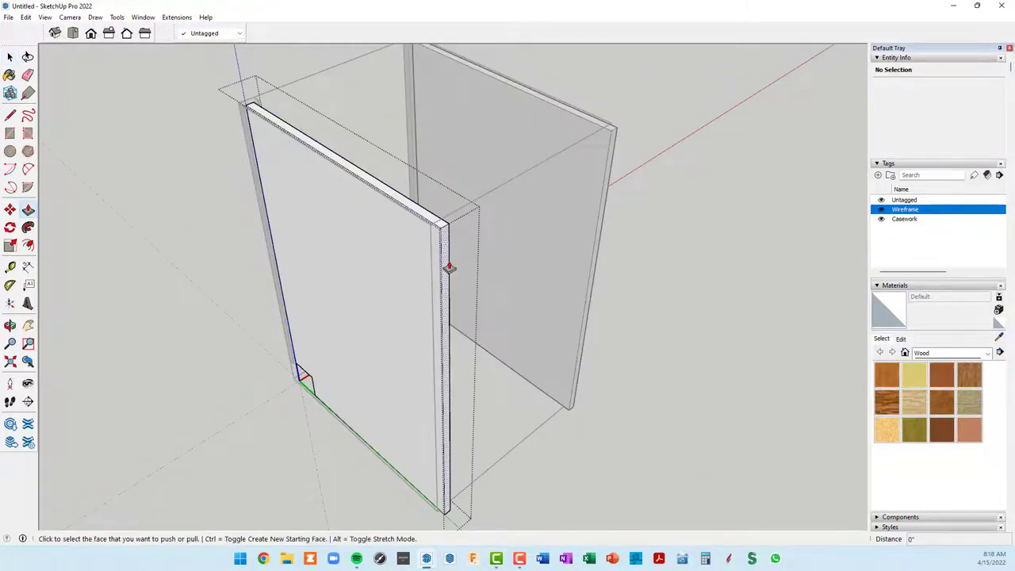
click(448, 268)
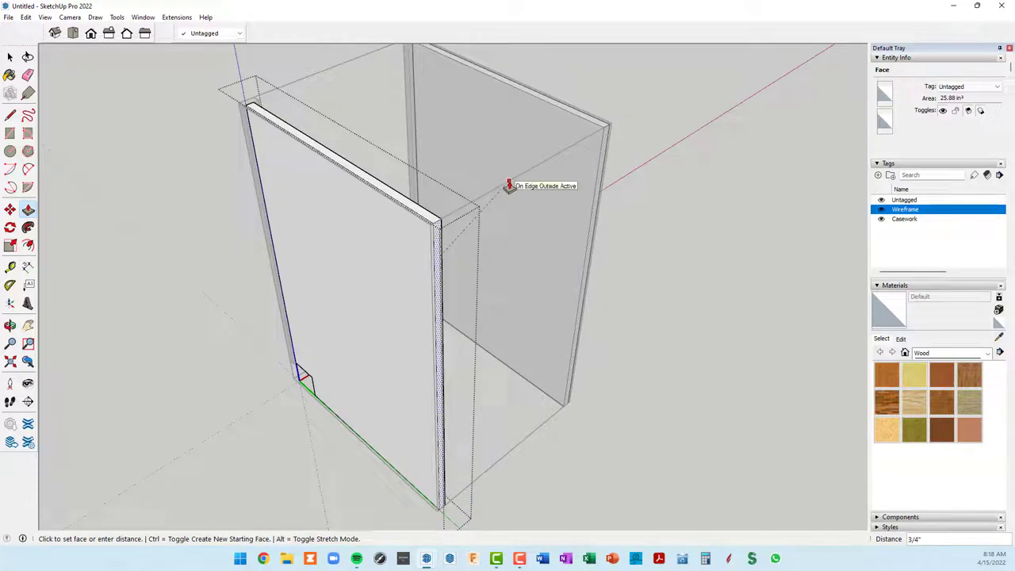
click(509, 186)
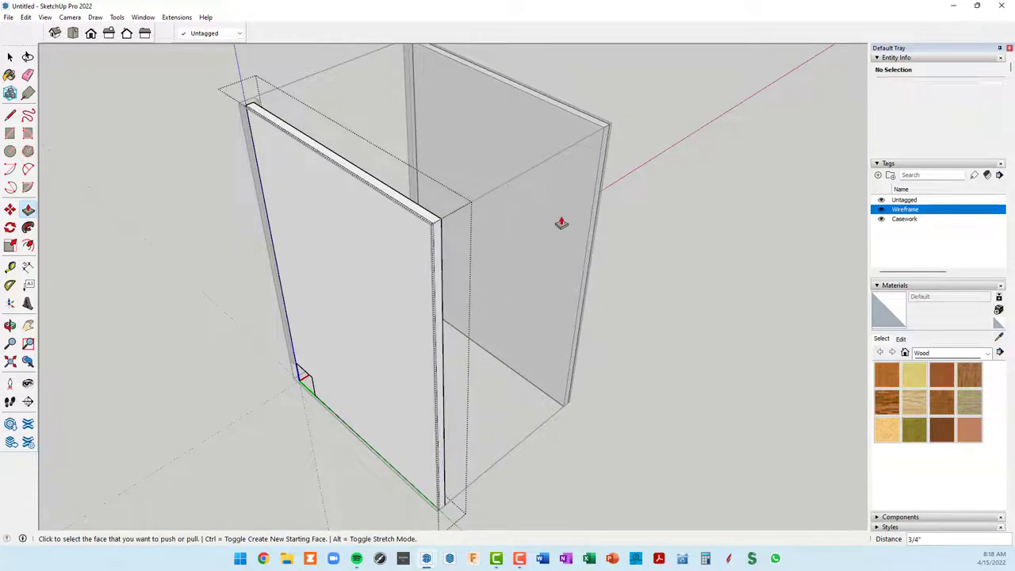
Step: Close the side panel component and view the cabinet from the front
mouse_move(560, 223)
middle_down()
mouse_move(604, 203)
mouse_move(929, 206)
mouse_move(759, 267)
middle_up()
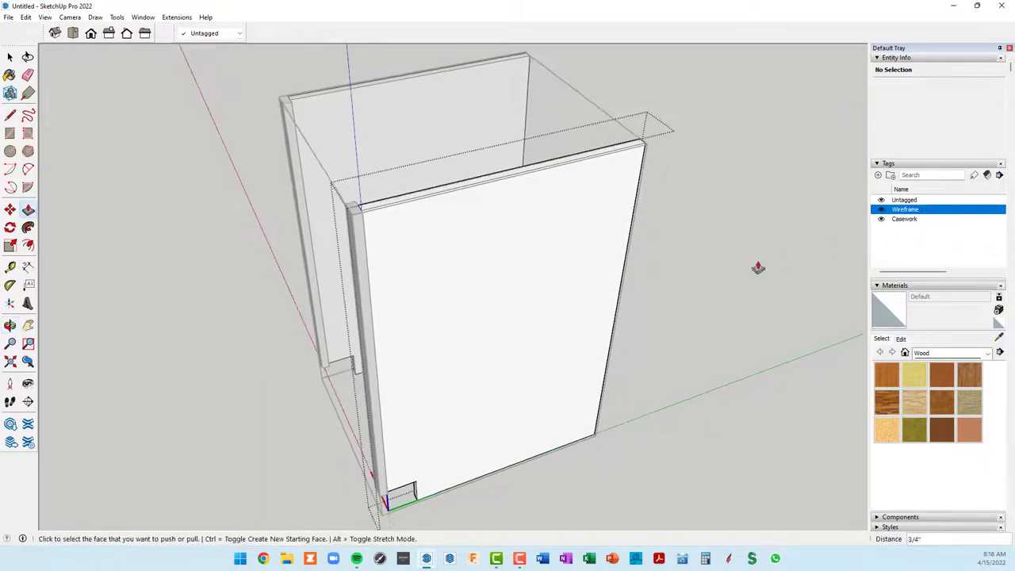
mouse_move(703, 298)
middle_down()
mouse_move(677, 301)
mouse_move(700, 301)
middle_up()
scroll(595, 379, up, 3)
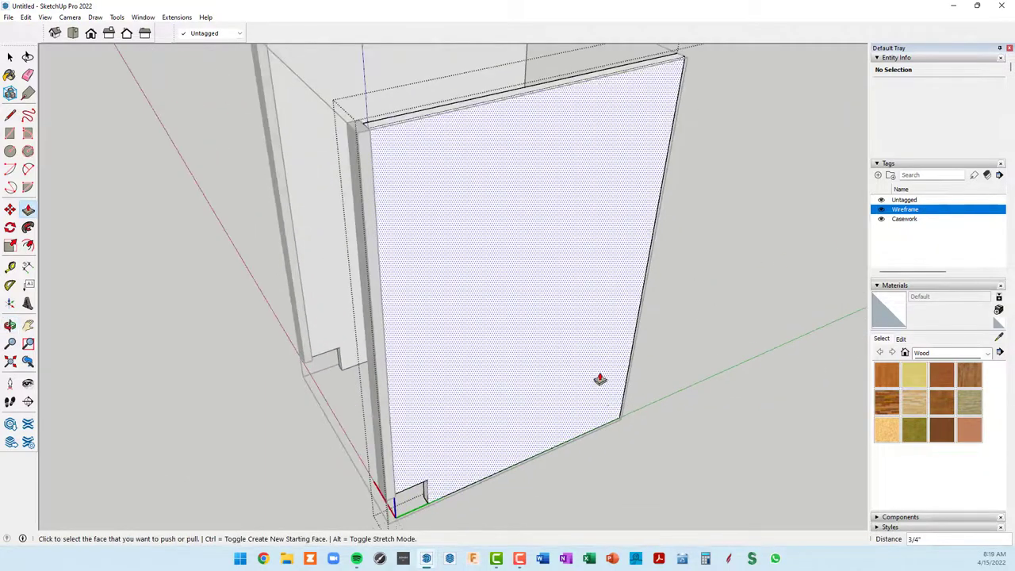
scroll(427, 485, up, 2)
scroll(433, 486, down, 3)
mouse_move(456, 432)
middle_down()
mouse_move(481, 381)
mouse_move(524, 354)
middle_up()
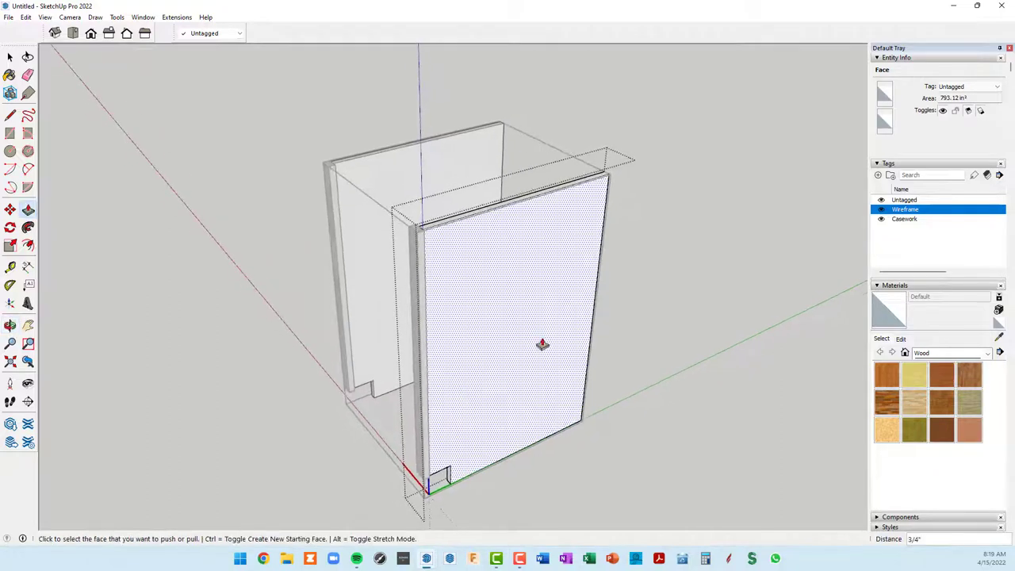
right_click(687, 238)
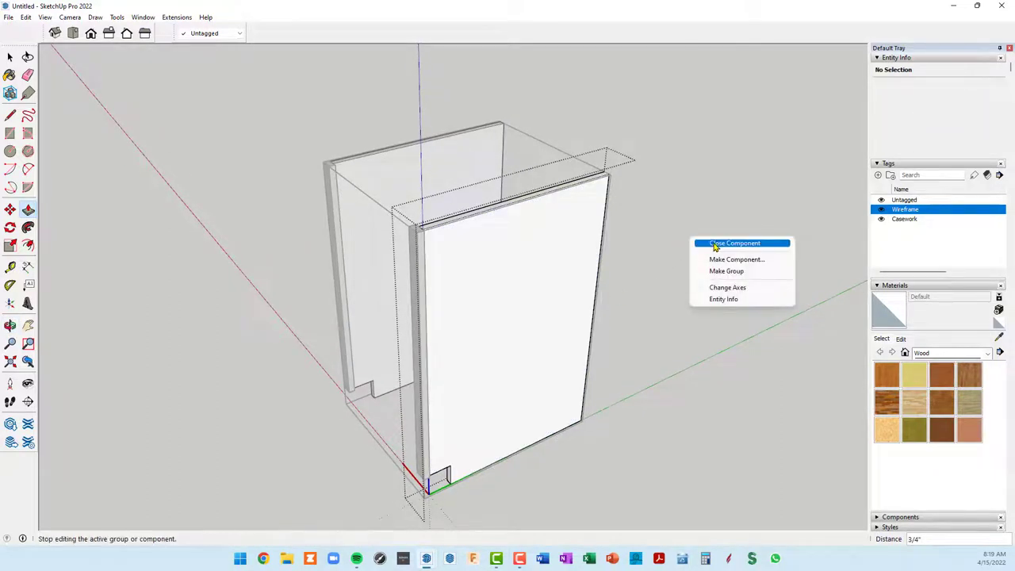
click(713, 246)
mouse_move(544, 297)
middle_down()
mouse_move(659, 281)
mouse_move(836, 229)
mouse_move(764, 262)
middle_up()
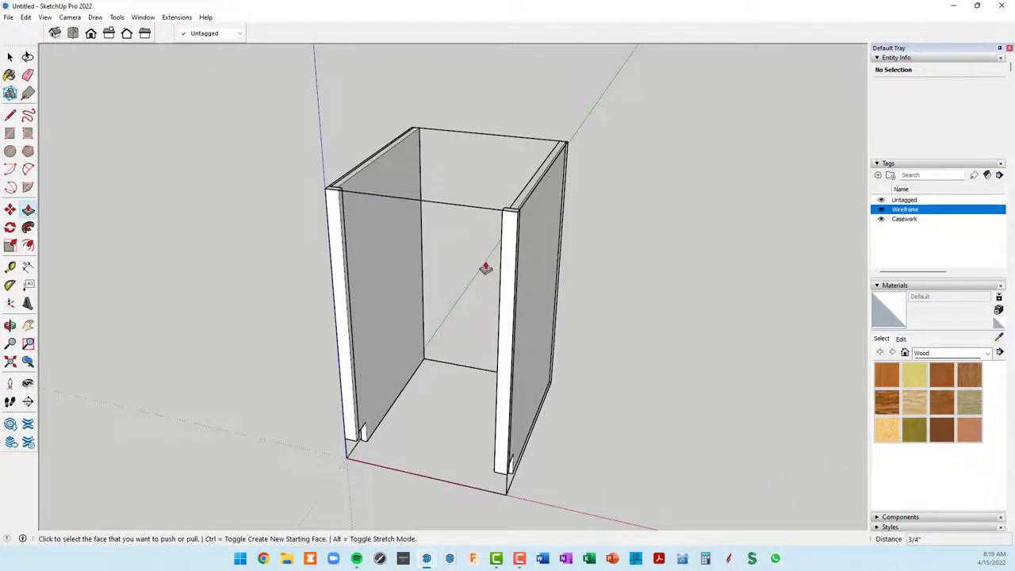
Step: Add a new tag named Faceframe
key(space)
click(502, 295)
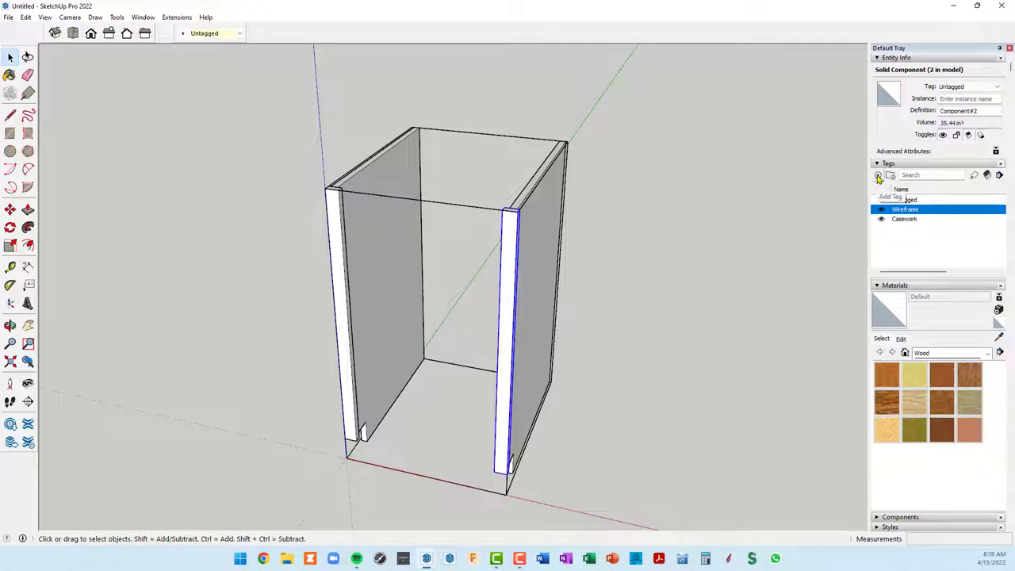
click(878, 176)
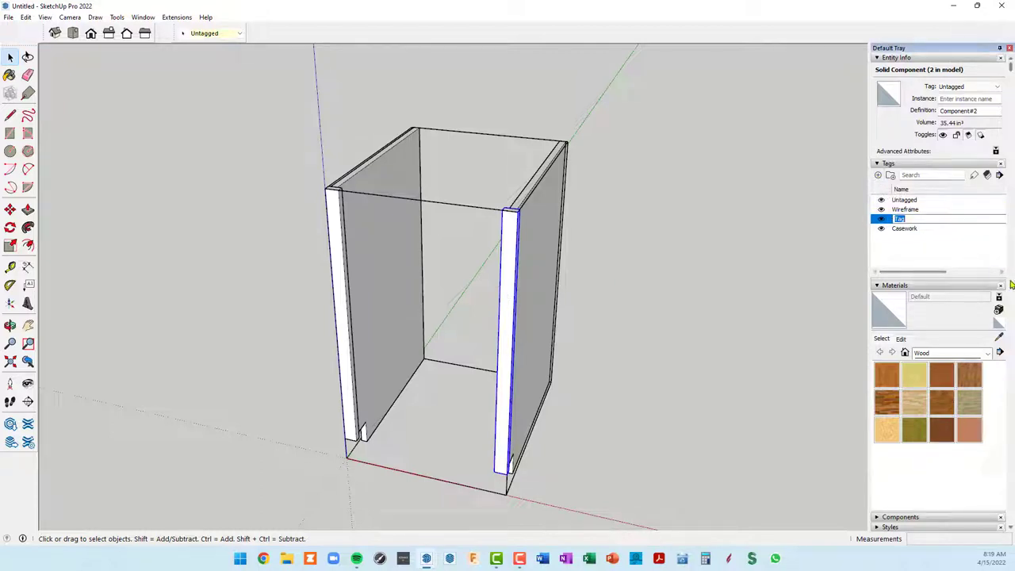
text(Faceframe)
key(Return)
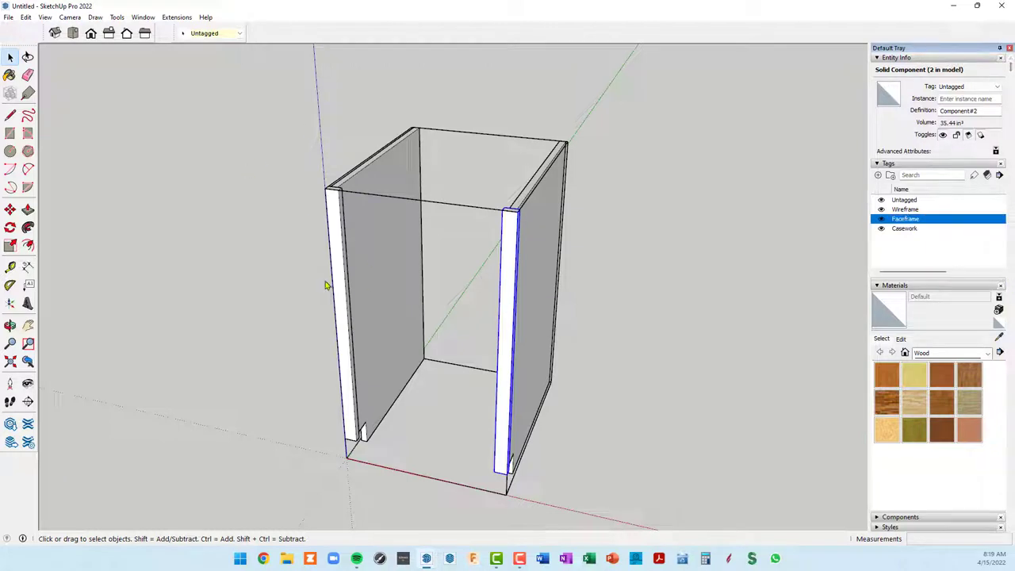
Step: Assign both face-frame stiles to the Faceframe tag and check its visibility toggle
click(238, 315)
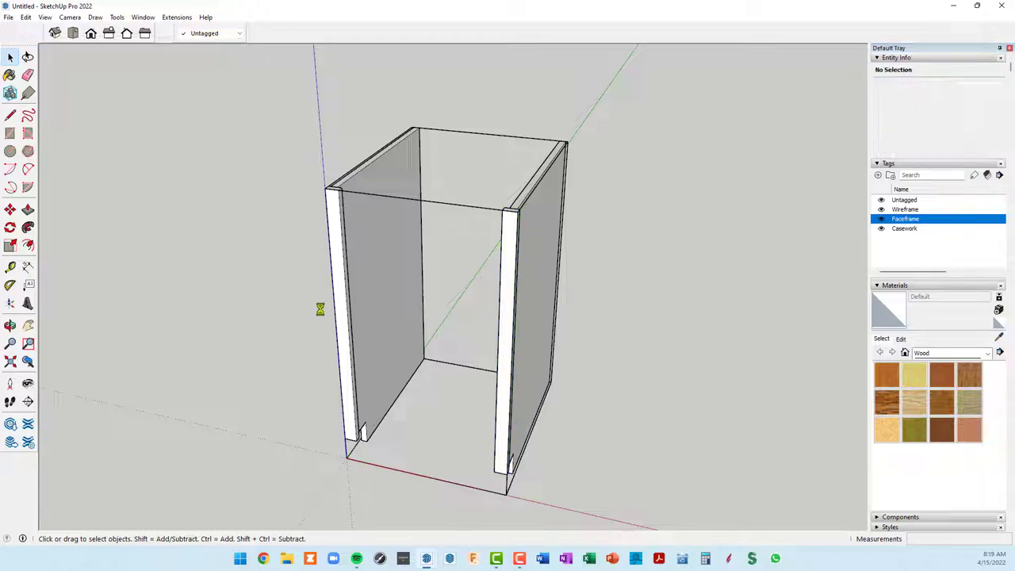
click(337, 305)
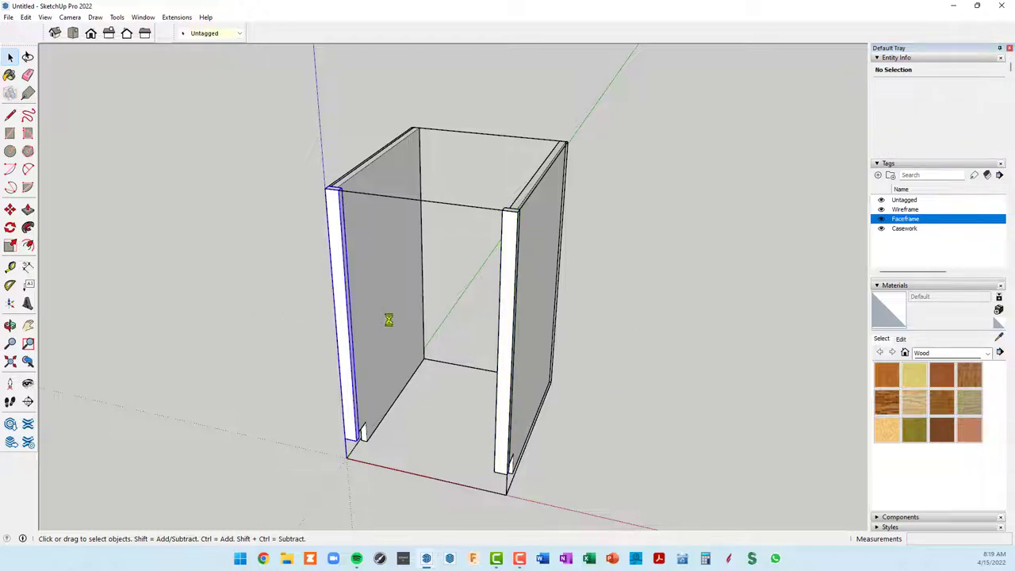
ctrl+click(507, 307)
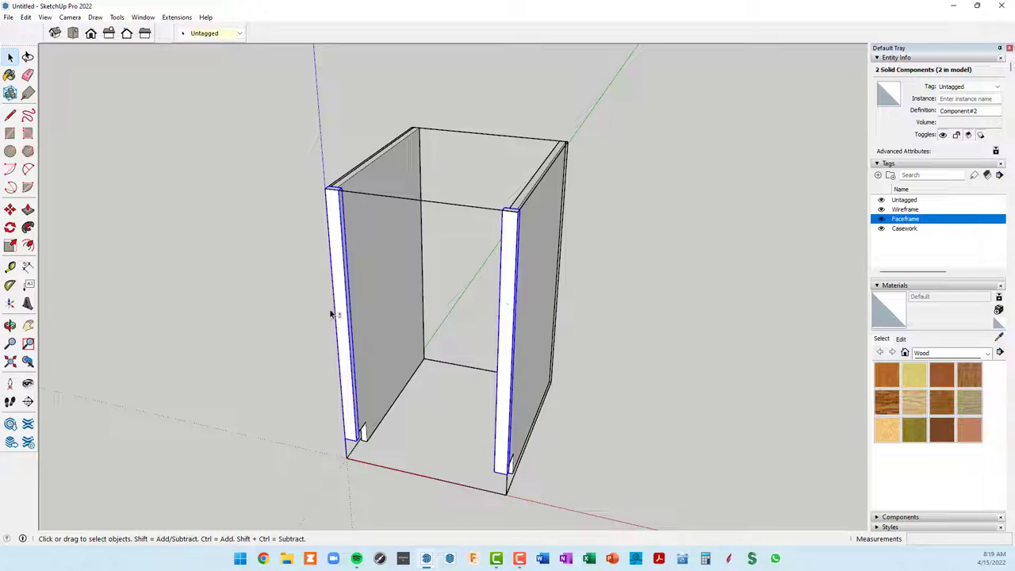
click(997, 88)
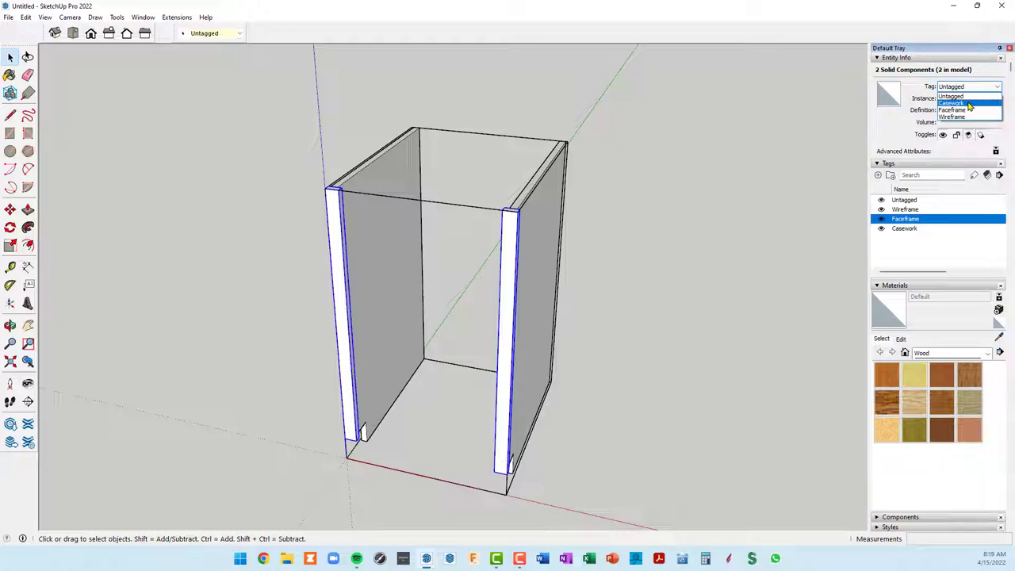
click(967, 111)
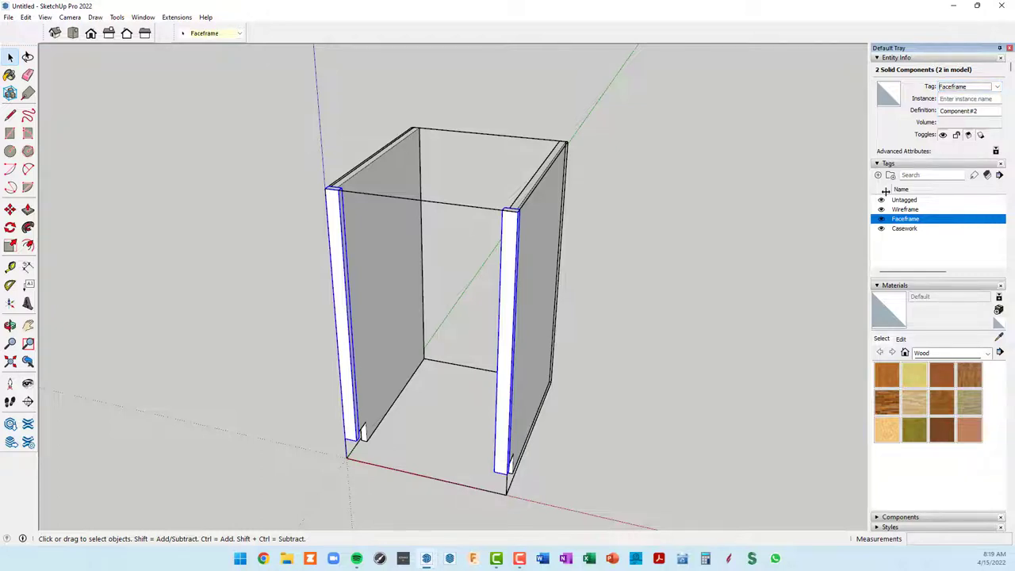
click(881, 221)
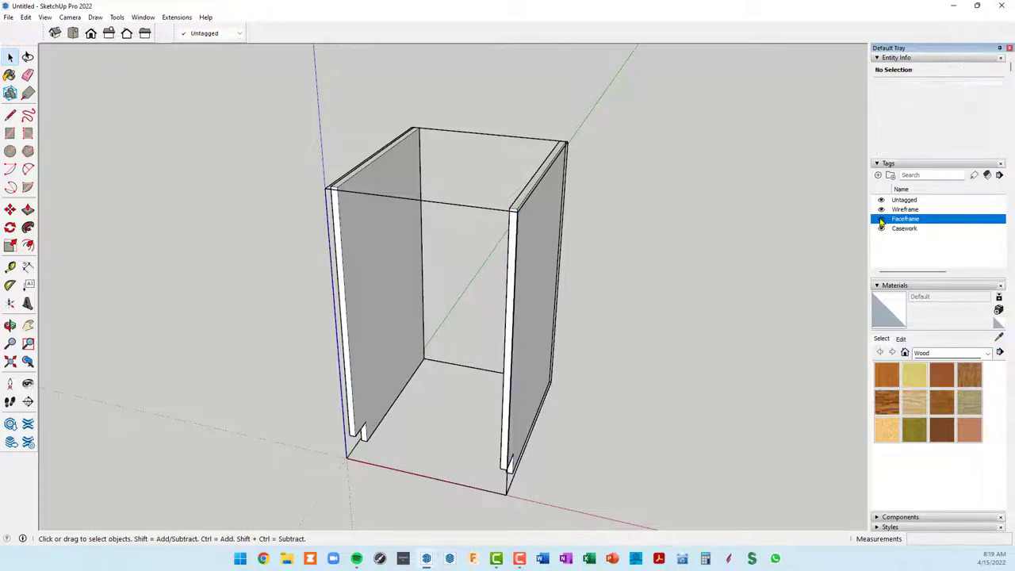
click(880, 222)
Step: Toggle Casework off and on, then hide the Wireframe tag
click(881, 228)
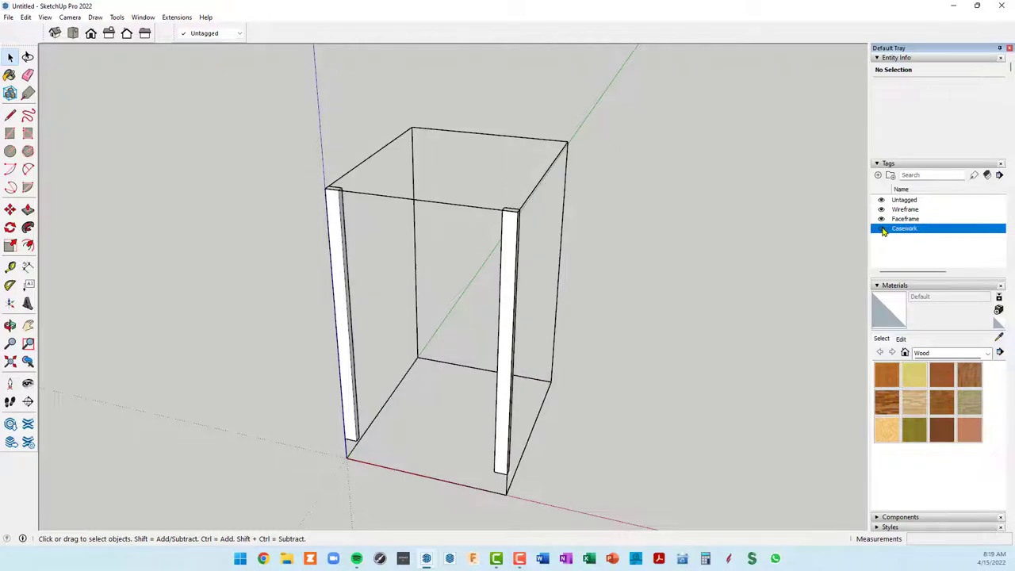
click(881, 228)
click(881, 210)
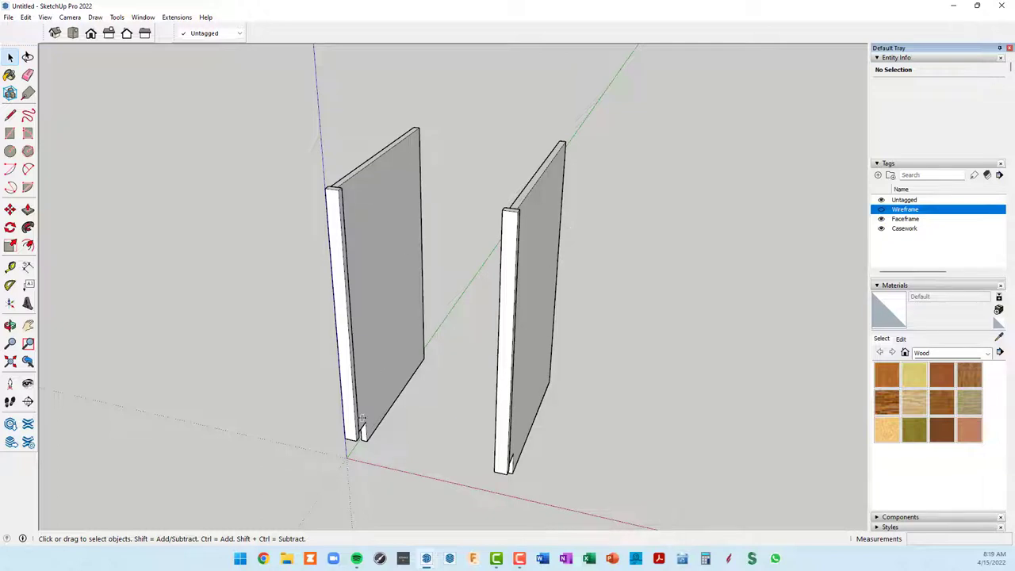
scroll(360, 420, up, 5)
mouse_move(359, 424)
middle_down()
mouse_move(243, 406)
mouse_move(233, 365)
middle_up()
scroll(233, 365, down, 4)
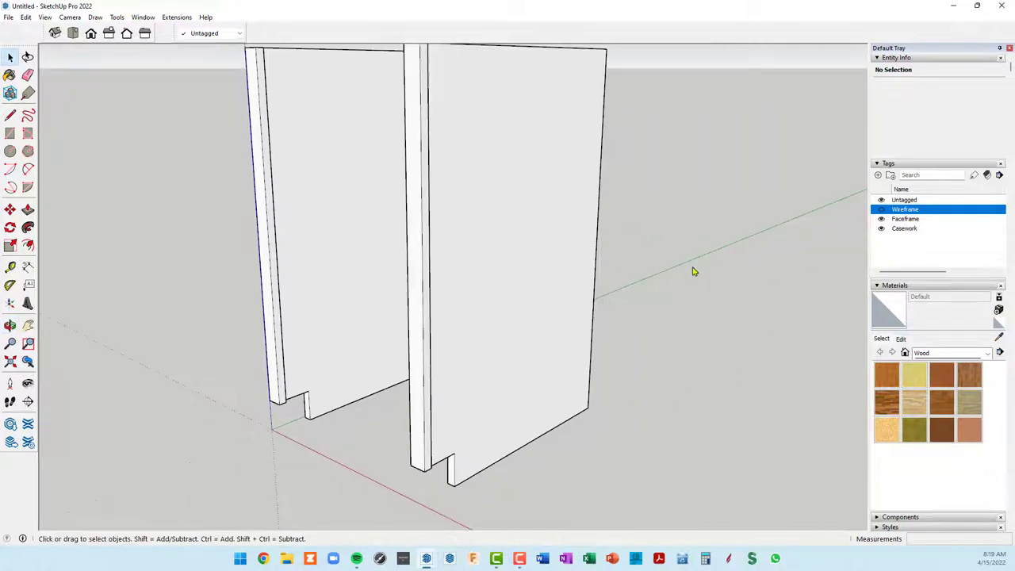
scroll(341, 417, down, 2)
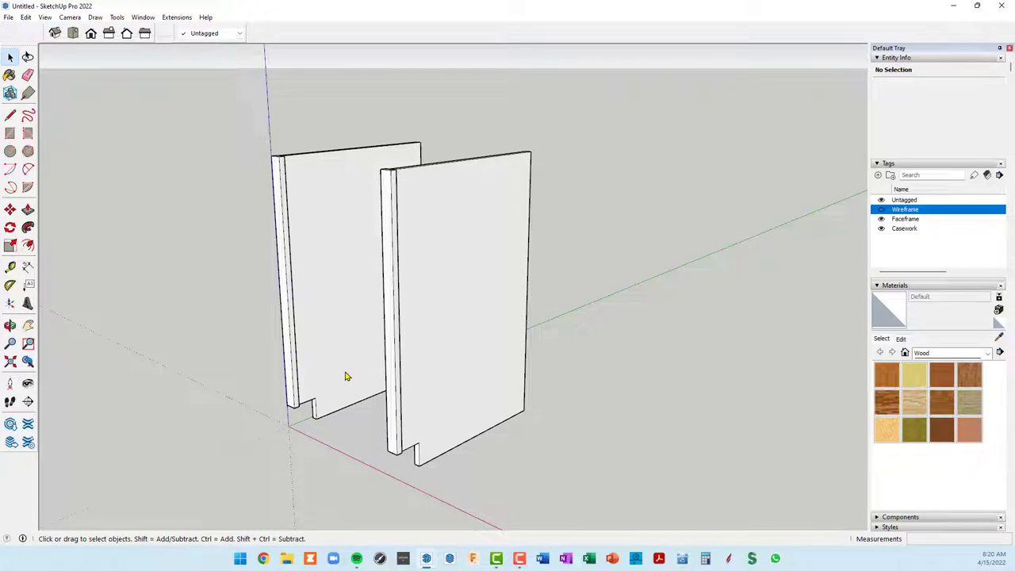
Step: Hide the Faceframe stiles and view the side panels from another angle
click(882, 222)
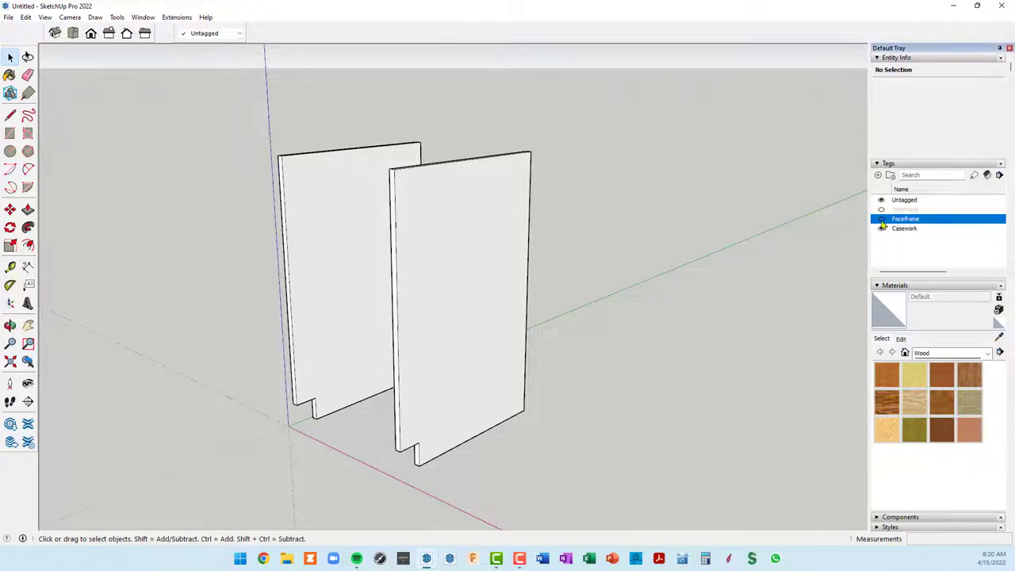
mouse_move(369, 384)
middle_down()
mouse_move(413, 357)
mouse_move(532, 354)
middle_up()
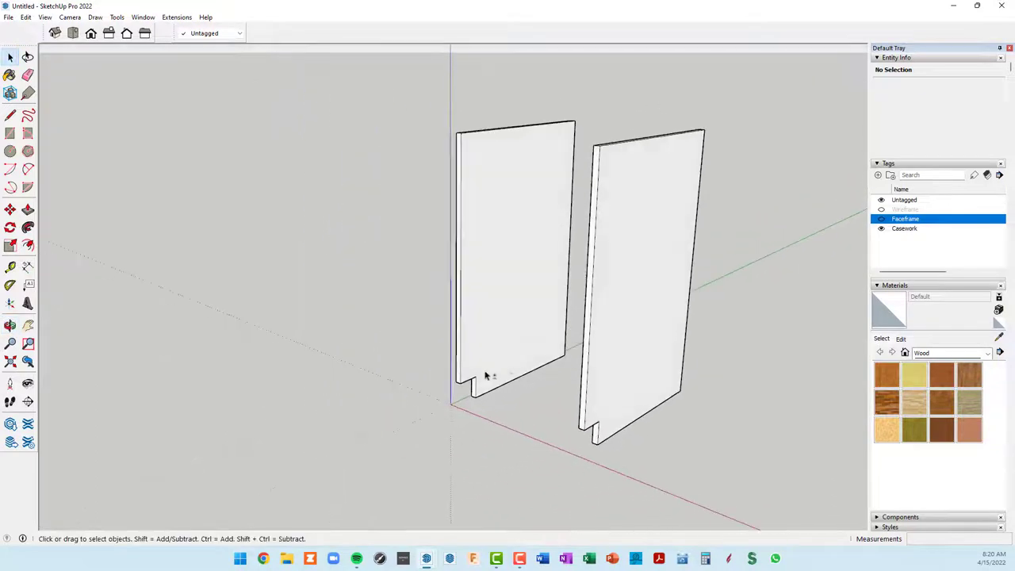
scroll(487, 378, up, 5)
scroll(465, 385, up, 1)
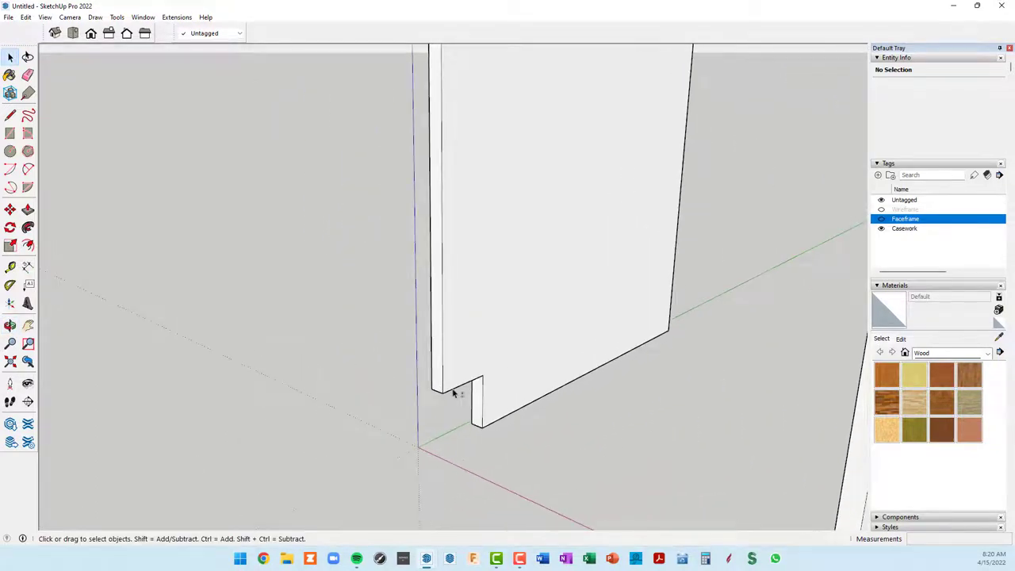
Step: Draw a 3/4-inch strip rectangle at the side panel's corner above the notch
key(r)
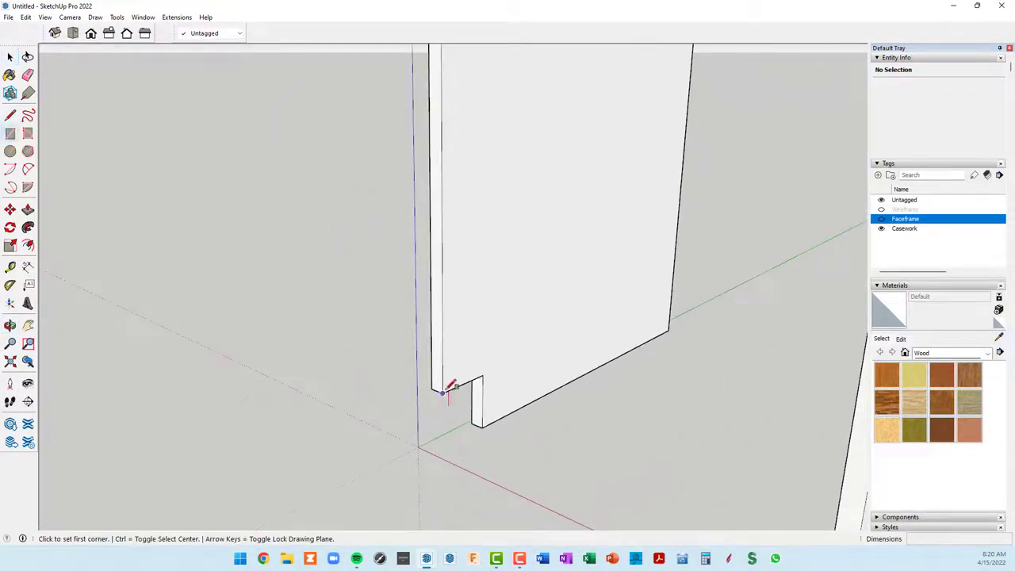
click(442, 391)
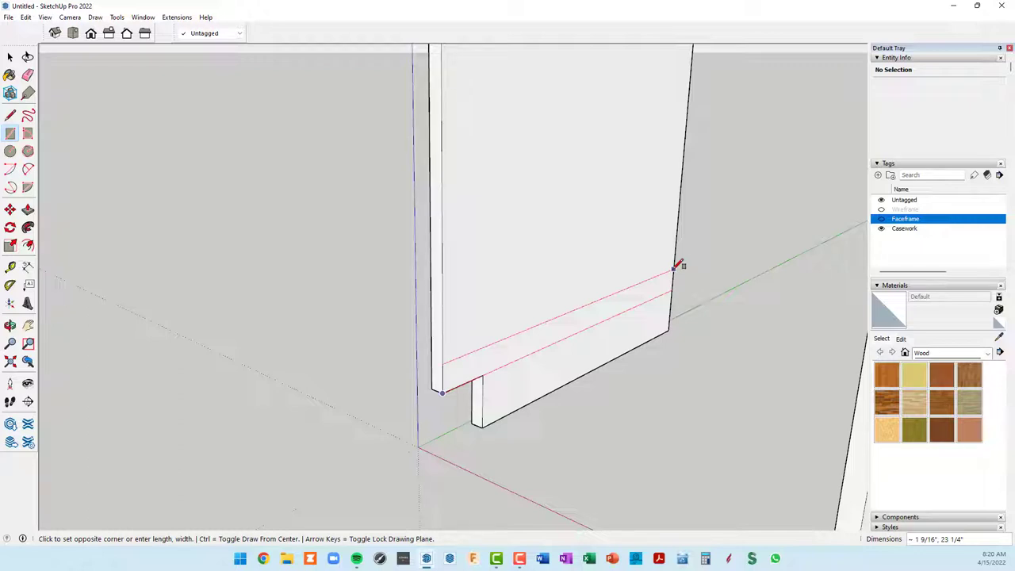
text(3/4)
text(,)
key(Return)
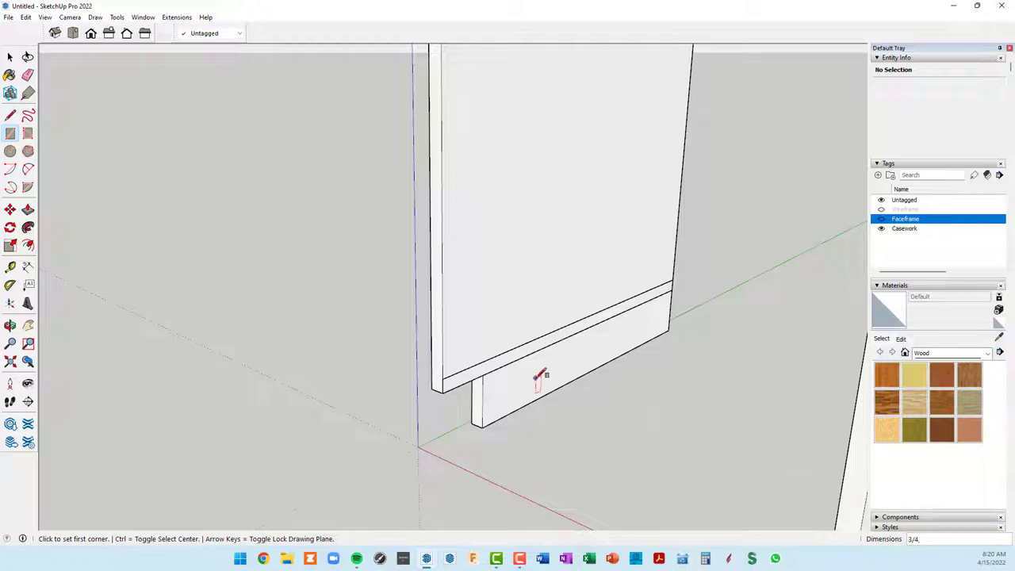
Step: Push/pull the strip into a bottom panel reaching the far side panel
key(p)
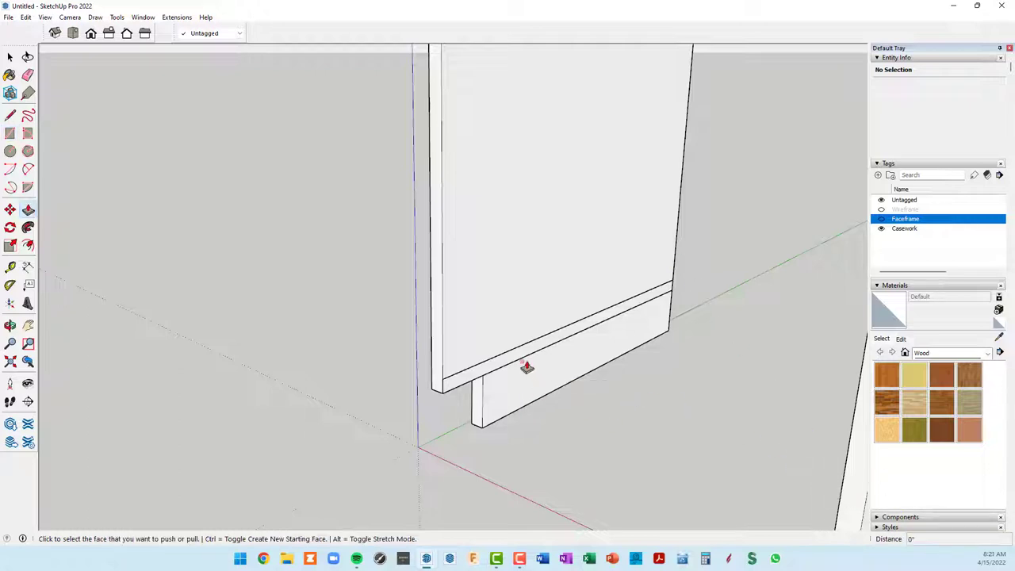
click(521, 358)
click(528, 358)
scroll(558, 371, down, 3)
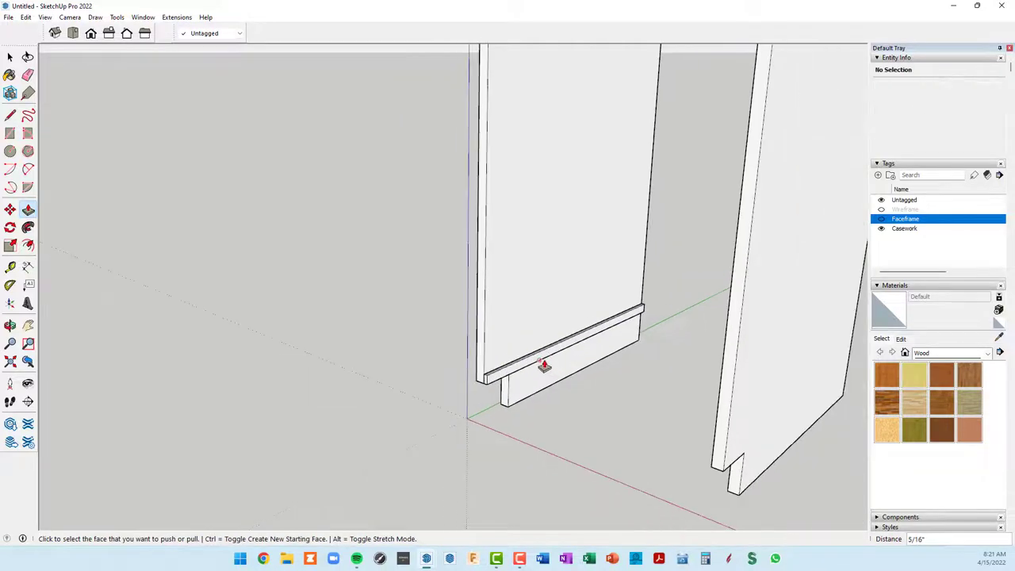
click(544, 364)
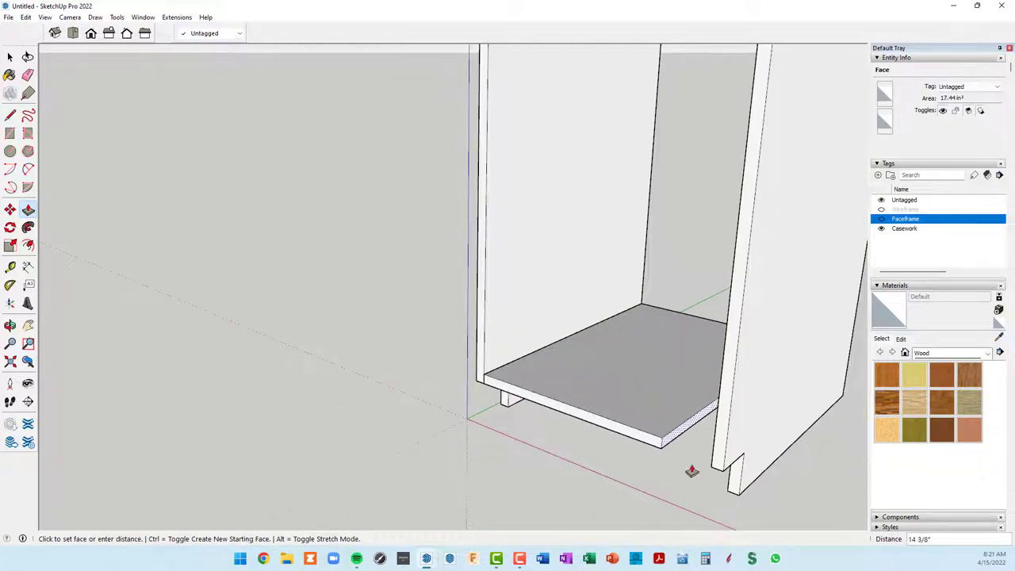
scroll(690, 471, up, 2)
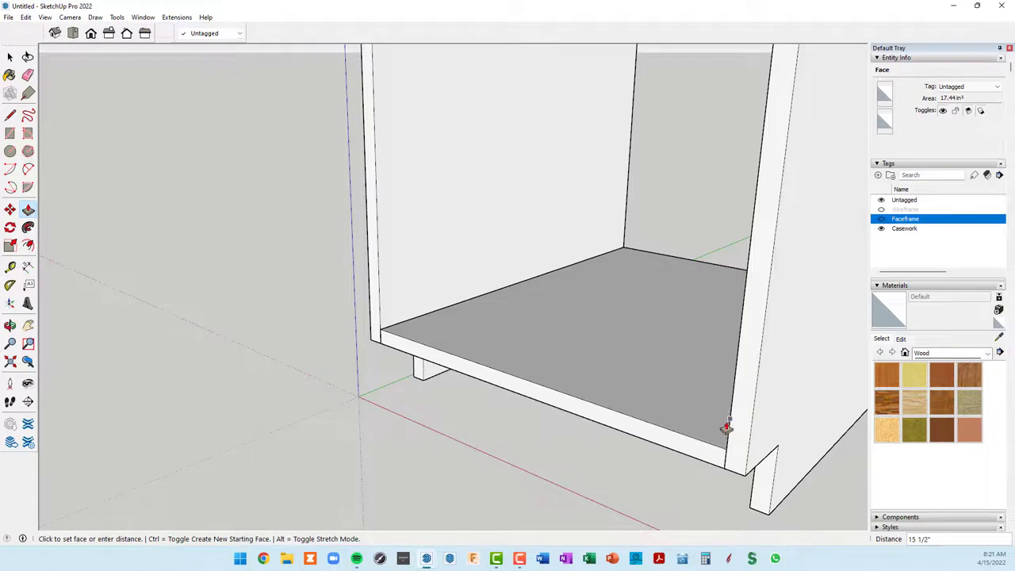
click(727, 470)
scroll(607, 454, down, 2)
Step: Turn the bottom panel geometry into a group
middle_drag(601, 460, 716, 483)
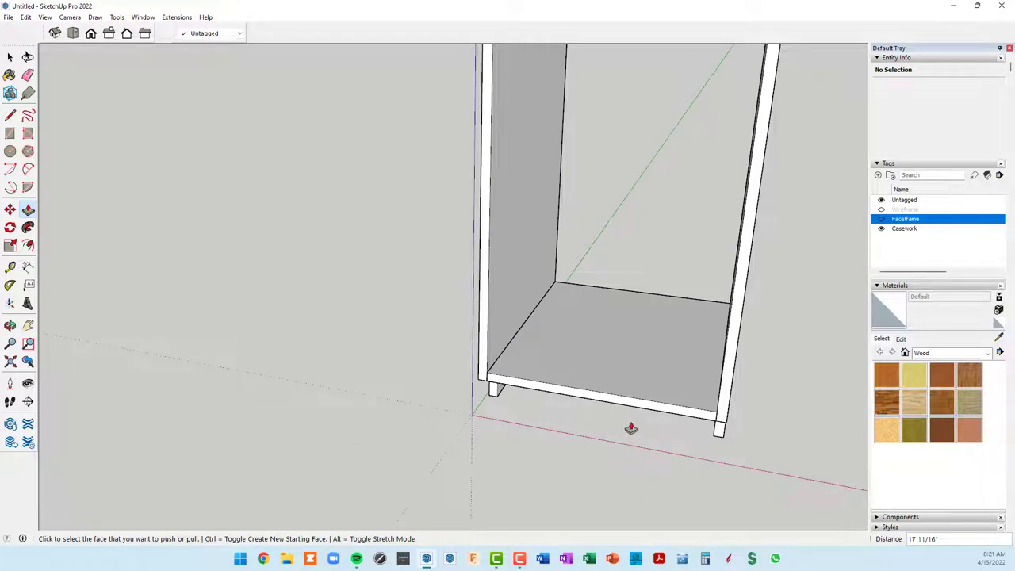
key(space)
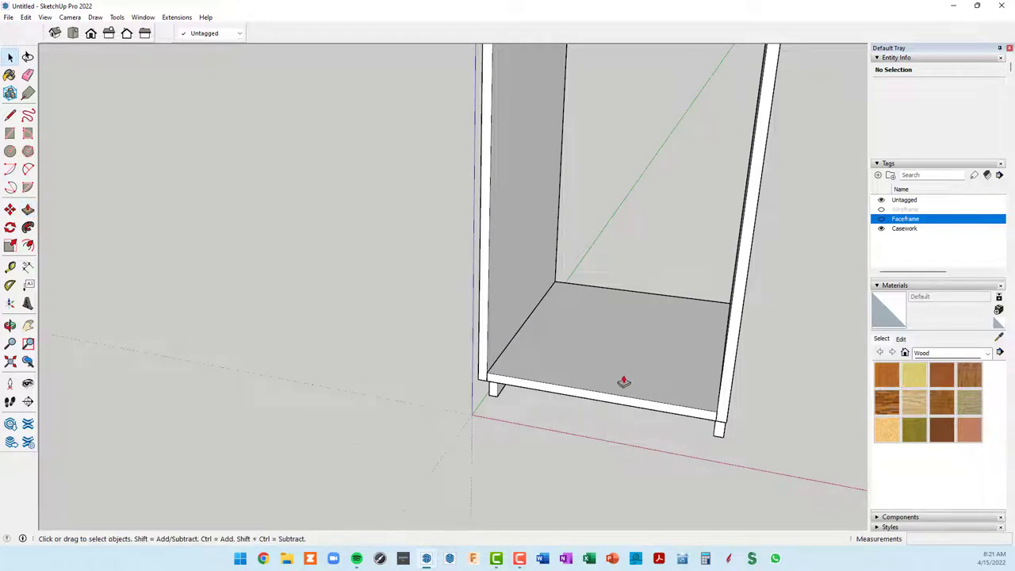
click(623, 382)
triple_click(622, 383)
right_click(624, 380)
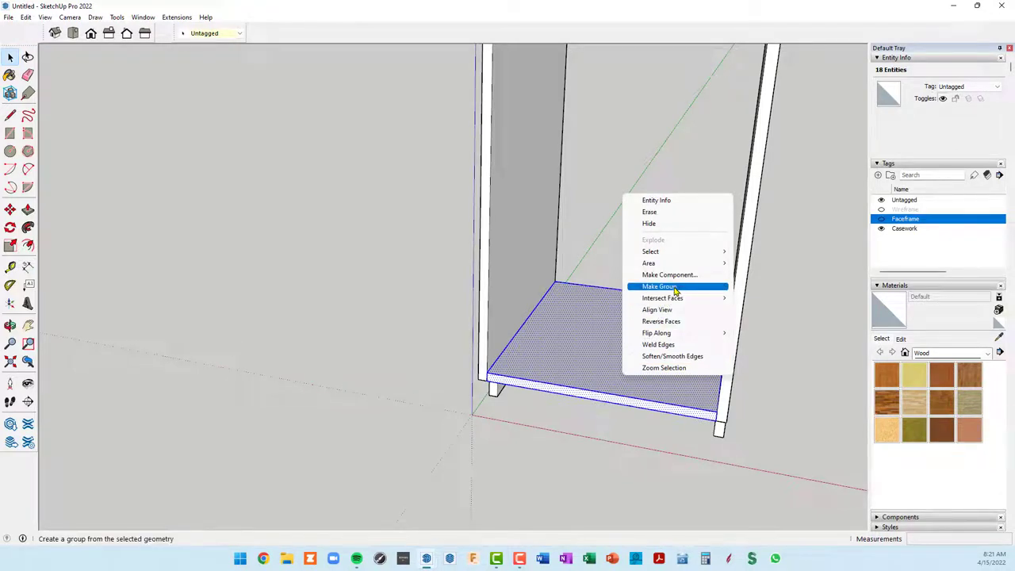
click(675, 287)
Step: Assign the bottom panel group to the Casework tag
scroll(669, 333, down, 3)
scroll(669, 333, down, 2)
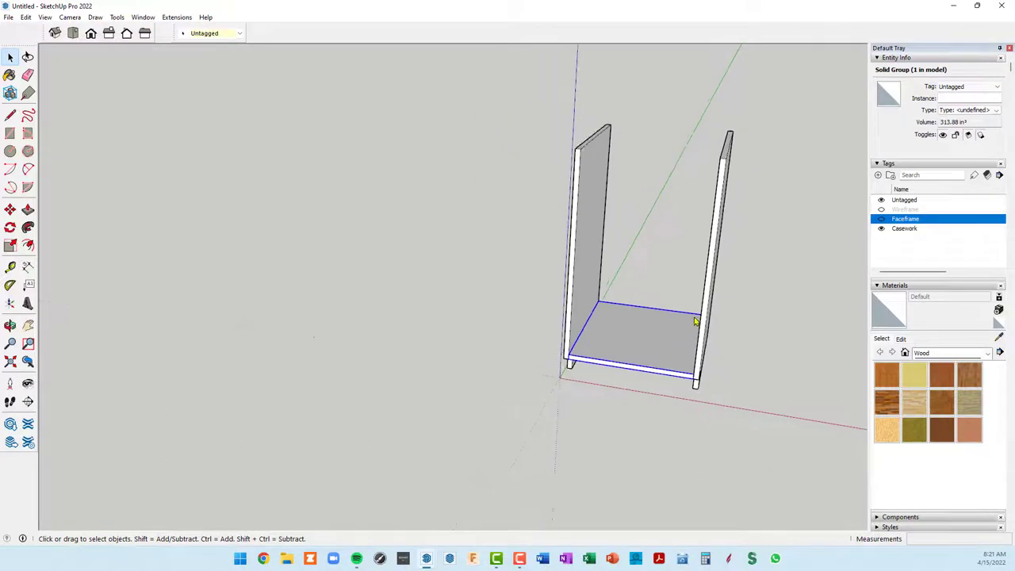
middle_drag(694, 321, 594, 301)
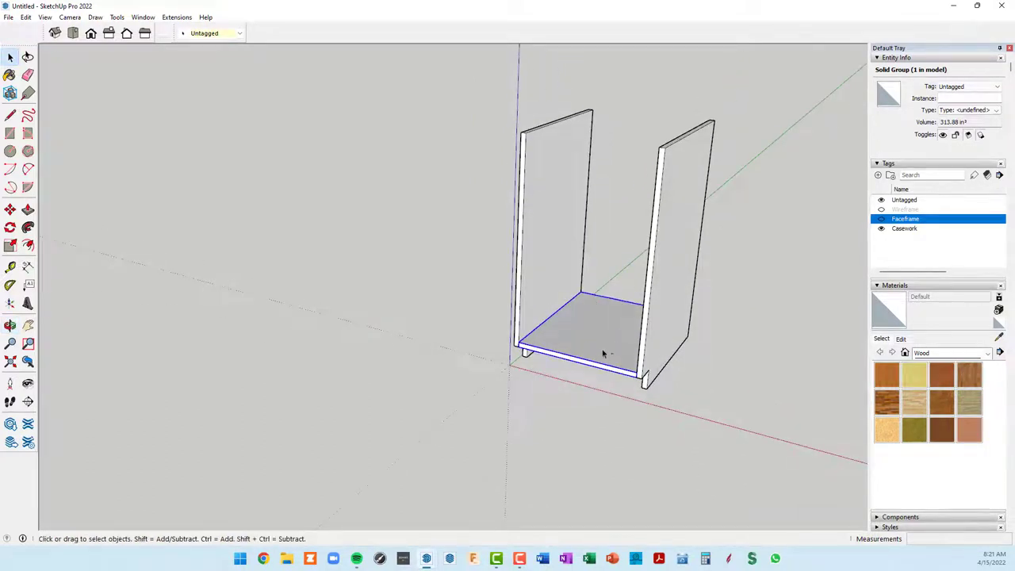
scroll(602, 353, up, 2)
scroll(599, 337, up, 2)
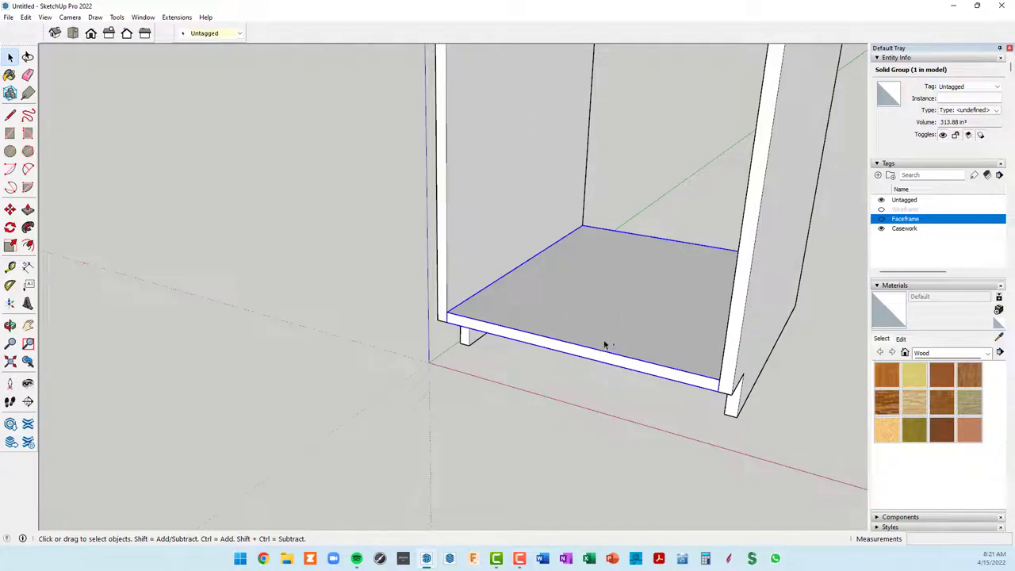
scroll(602, 342, down, 1)
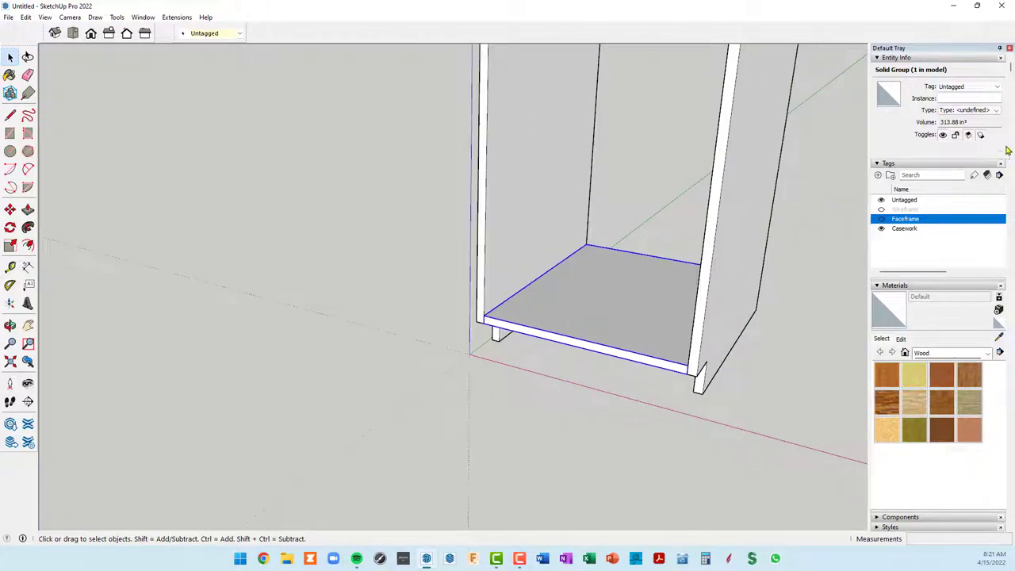
click(996, 87)
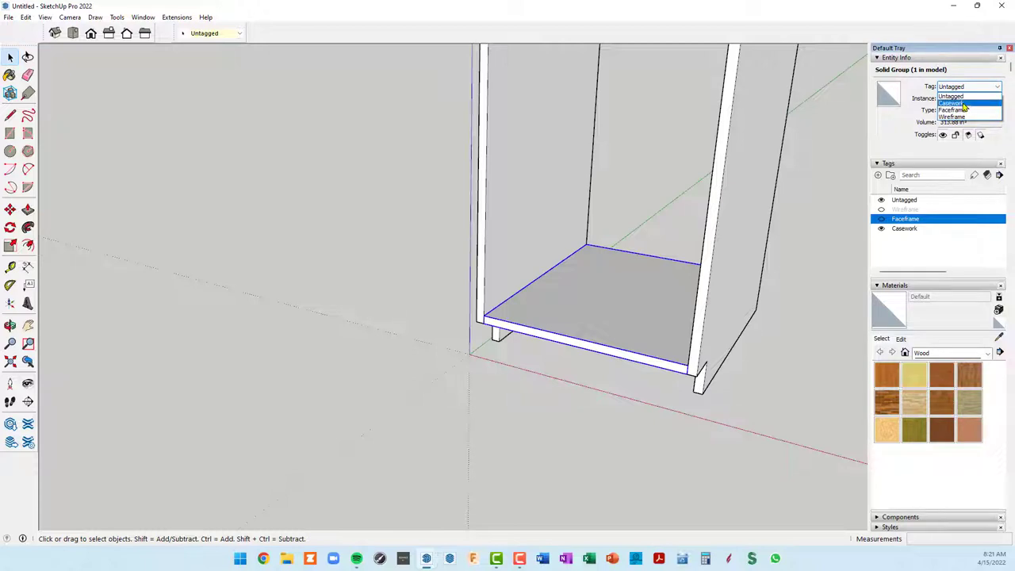
click(960, 103)
Step: Make the Casework and Faceframe tags visible and zoom toward the left stile
click(881, 229)
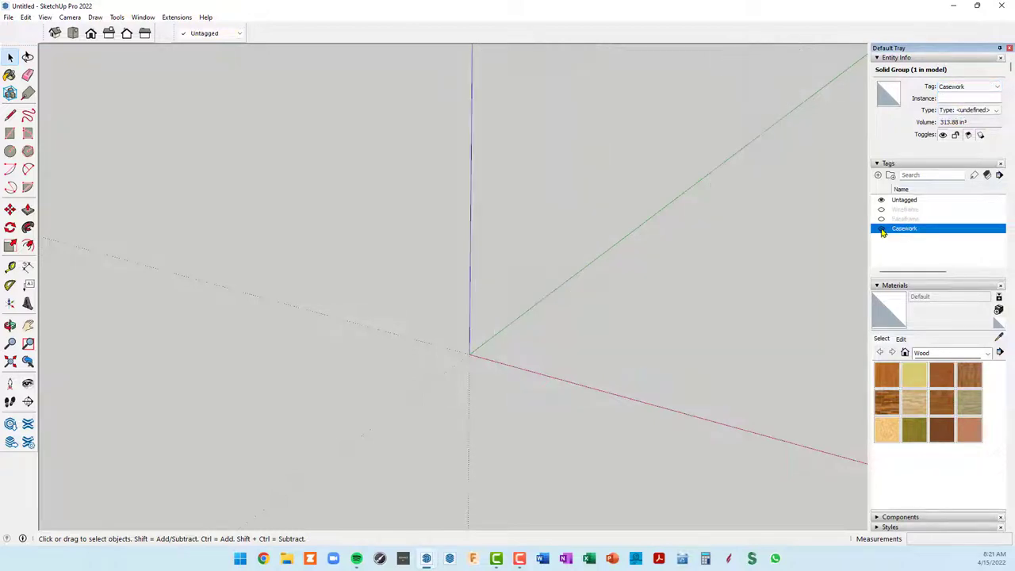
click(881, 229)
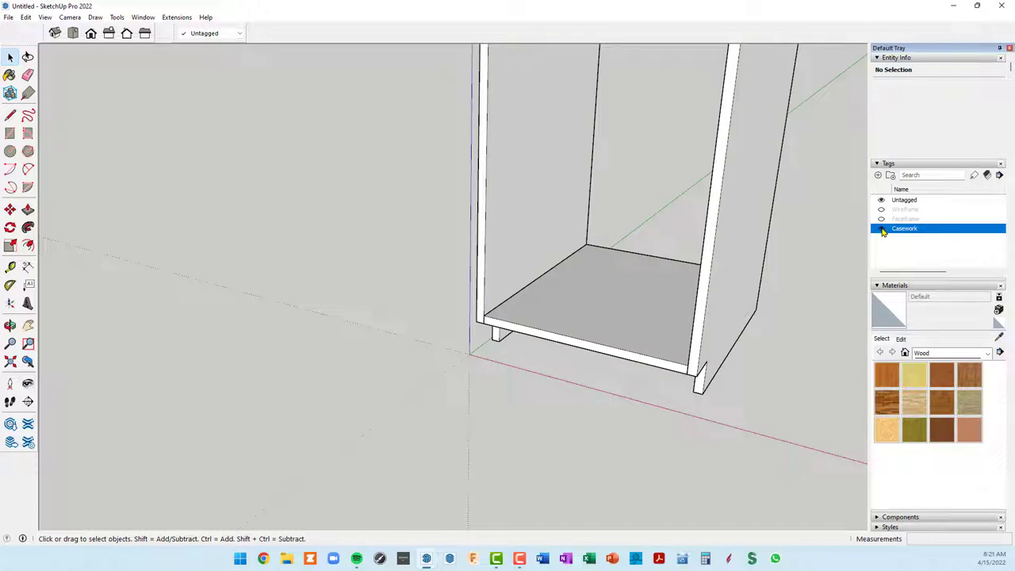
mouse_move(825, 270)
middle_down()
mouse_move(782, 275)
mouse_move(721, 245)
middle_up()
click(881, 220)
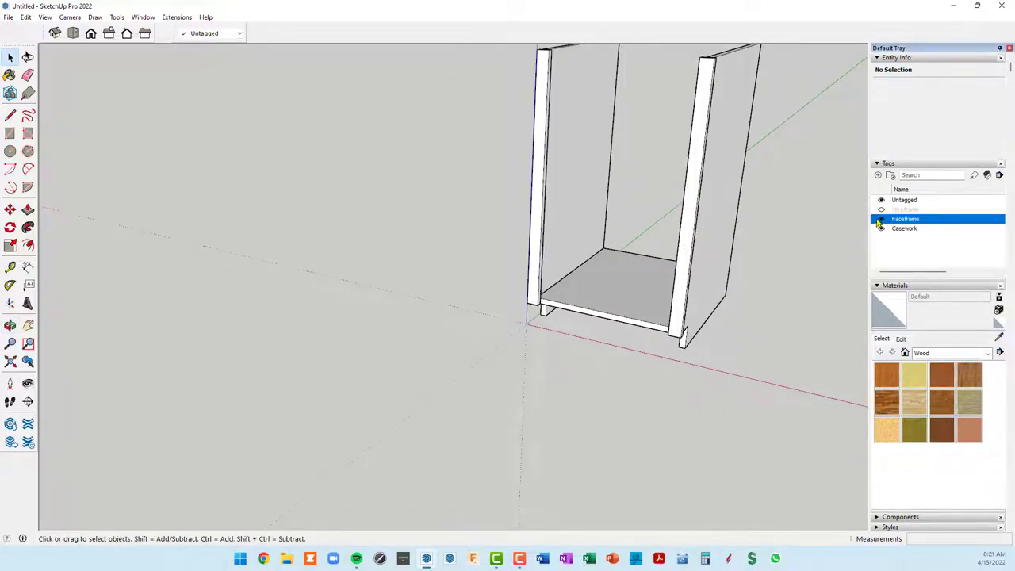
mouse_move(769, 223)
middle_down()
mouse_move(714, 313)
mouse_move(720, 320)
mouse_move(706, 277)
middle_up()
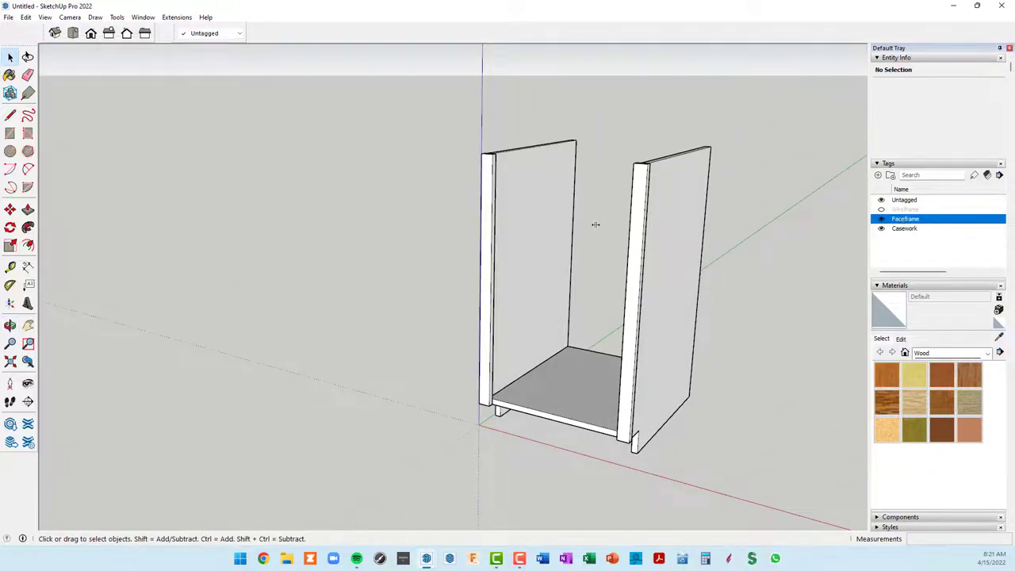
scroll(500, 229, up, 1)
scroll(517, 227, up, 1)
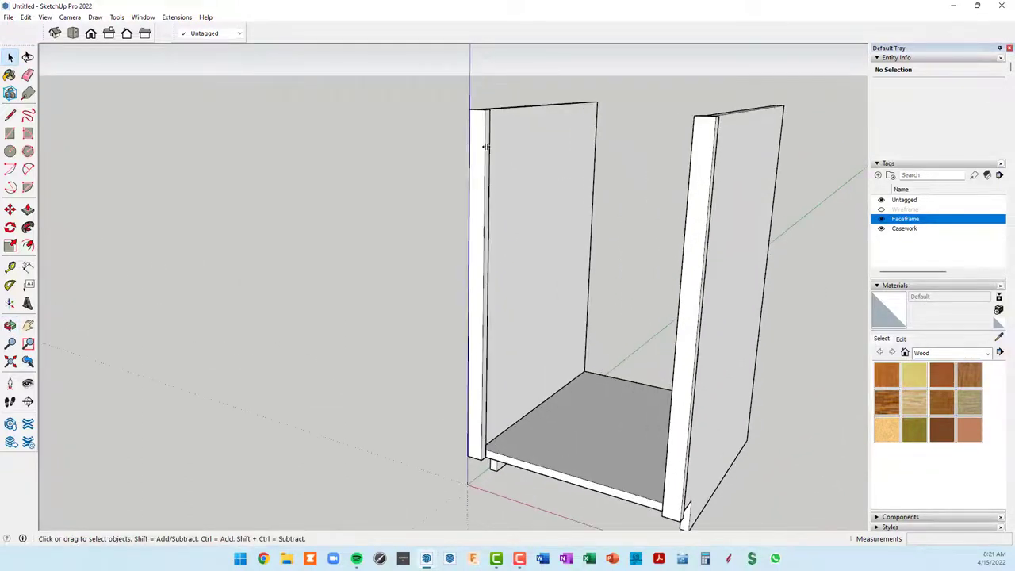
scroll(510, 130, up, 1)
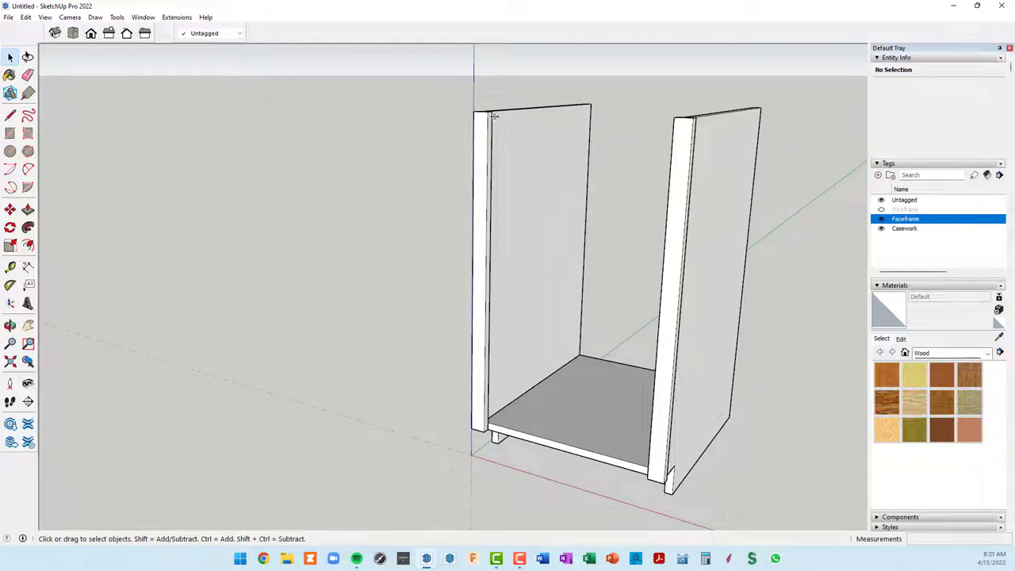
scroll(493, 116, up, 2)
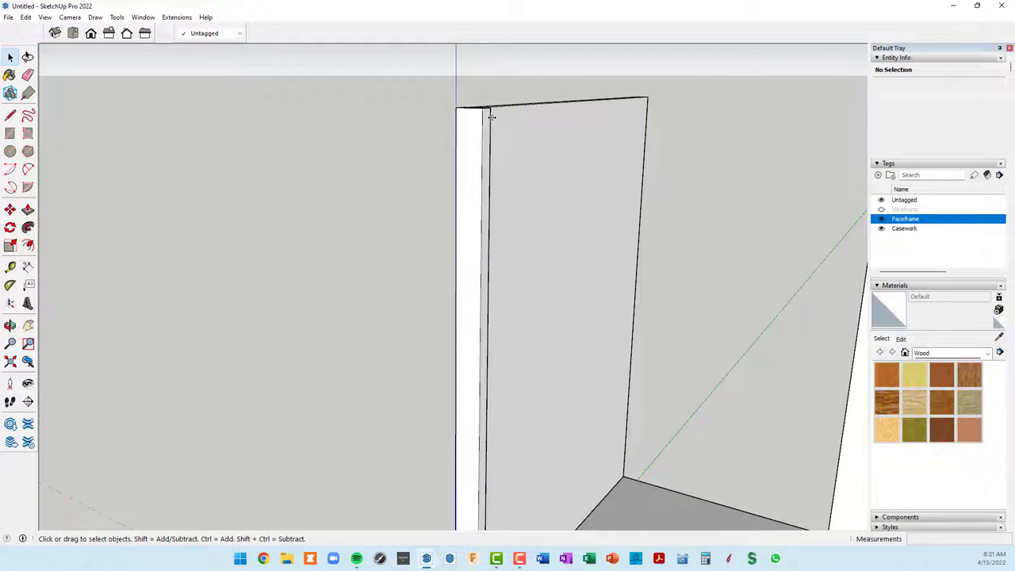
Step: Draw a 1.5-inch rail profile rectangle on top of the left stile
key(r)
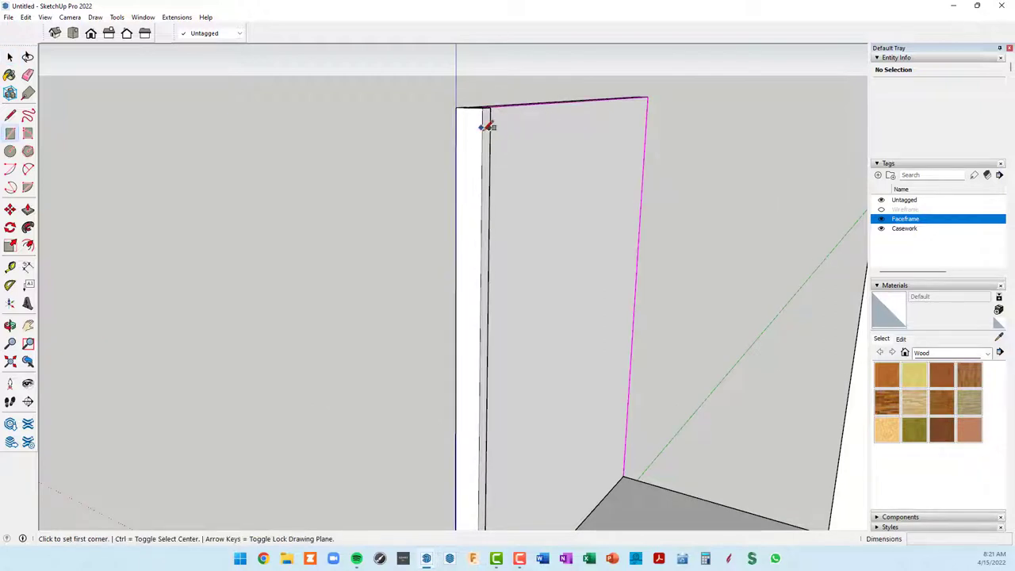
mouse_move(485, 124)
middle_down()
mouse_move(376, 159)
mouse_move(409, 135)
middle_up()
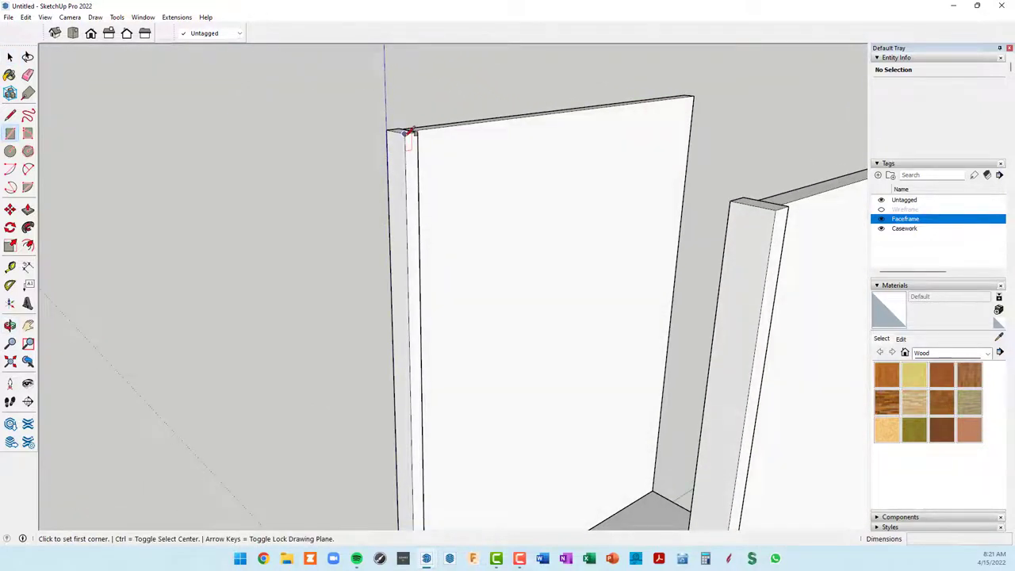
click(408, 130)
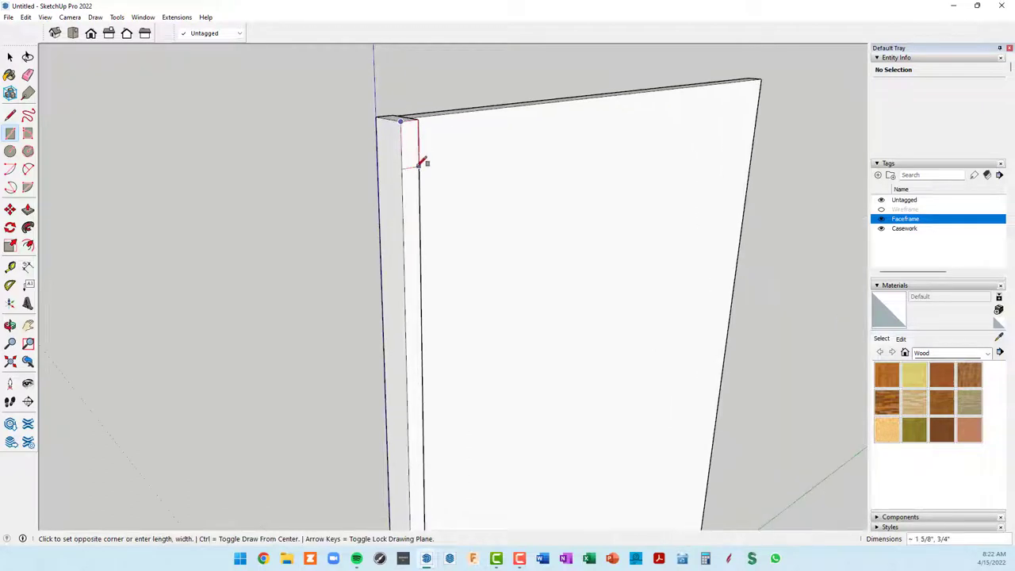
scroll(426, 163, up, 1)
text(1.5,)
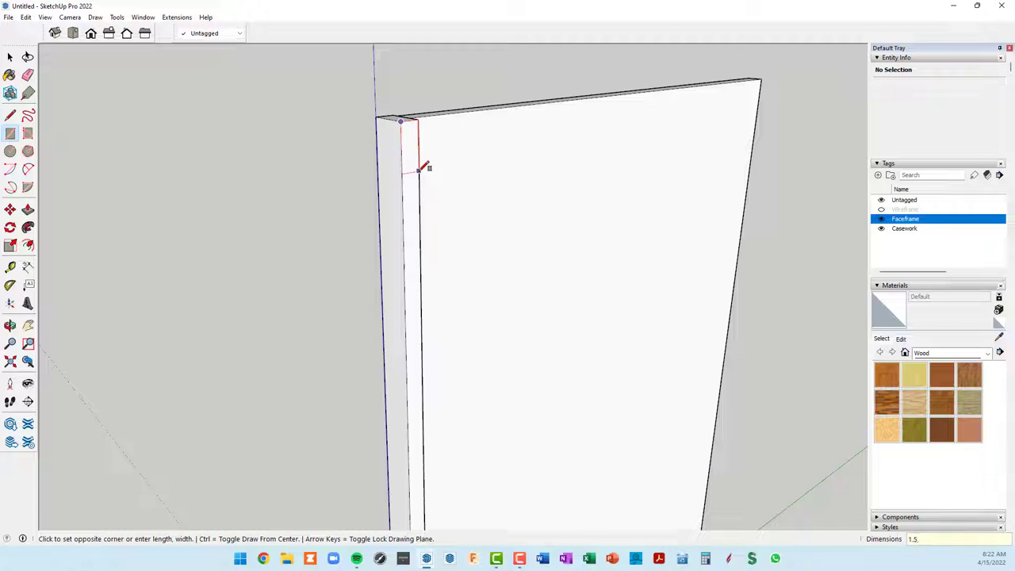
key(Return)
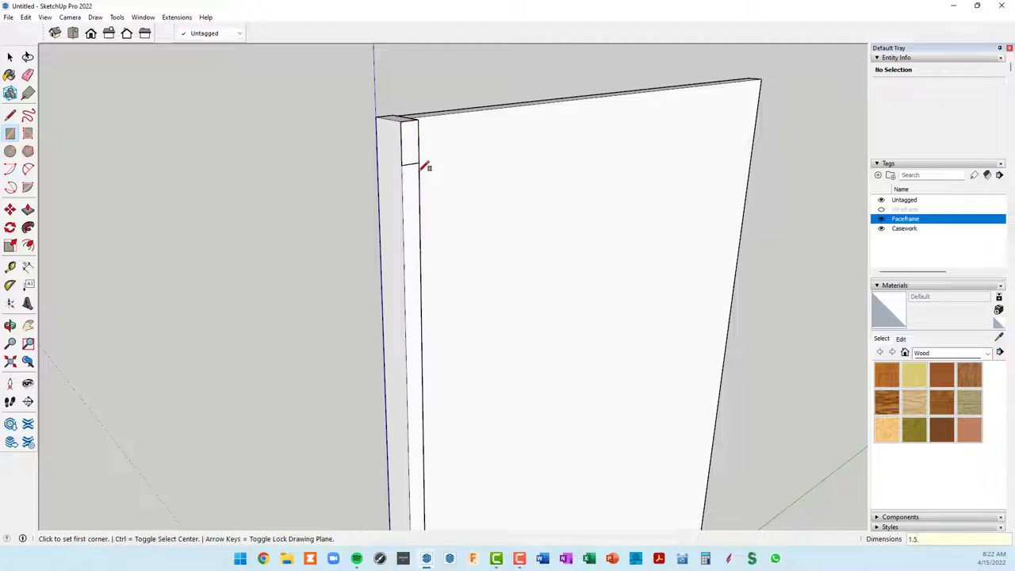
Step: Push/pull the profile across to the right stile's corner to form the top rail
key(p)
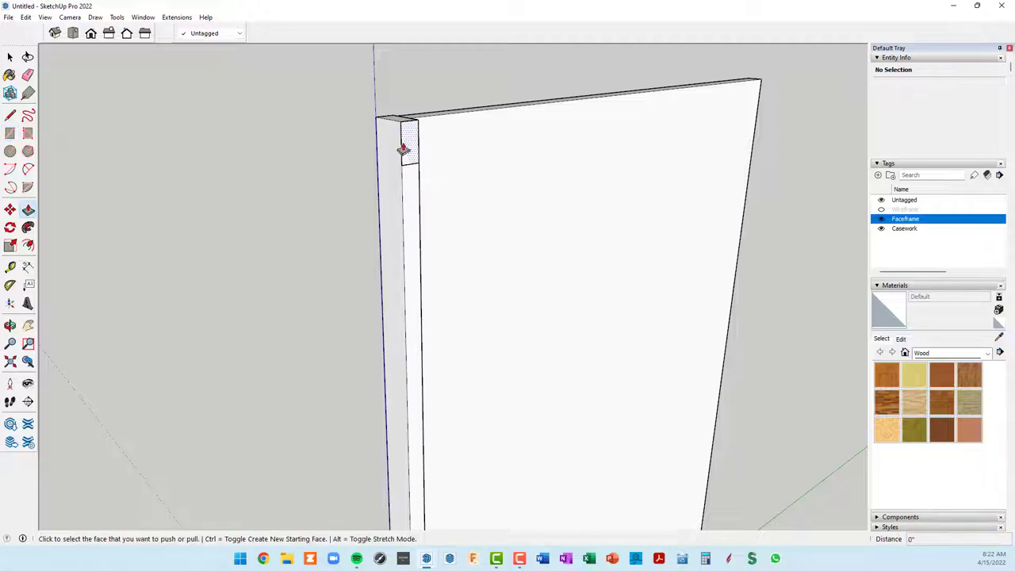
click(406, 153)
scroll(428, 163, down, 5)
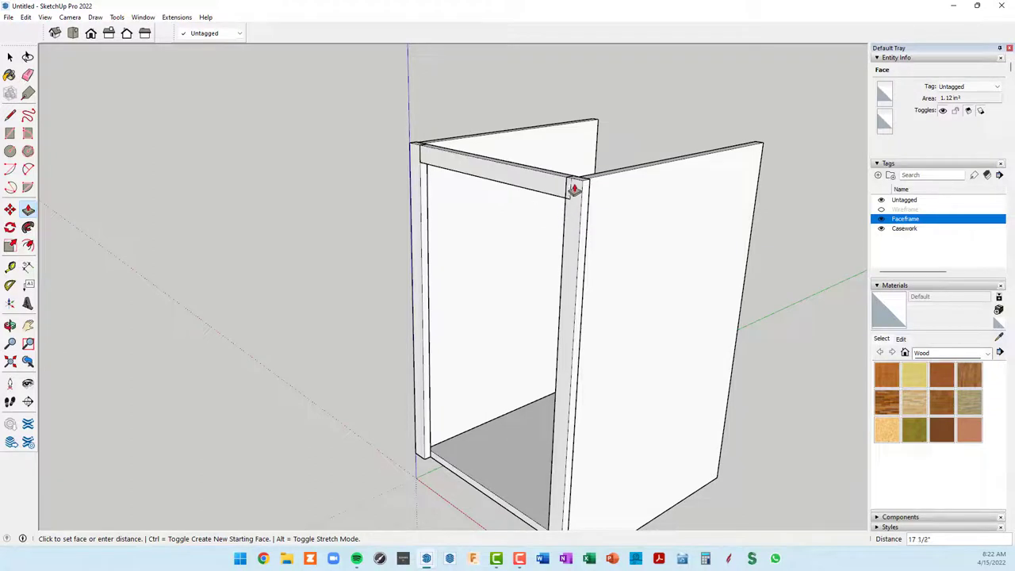
scroll(569, 184, up, 4)
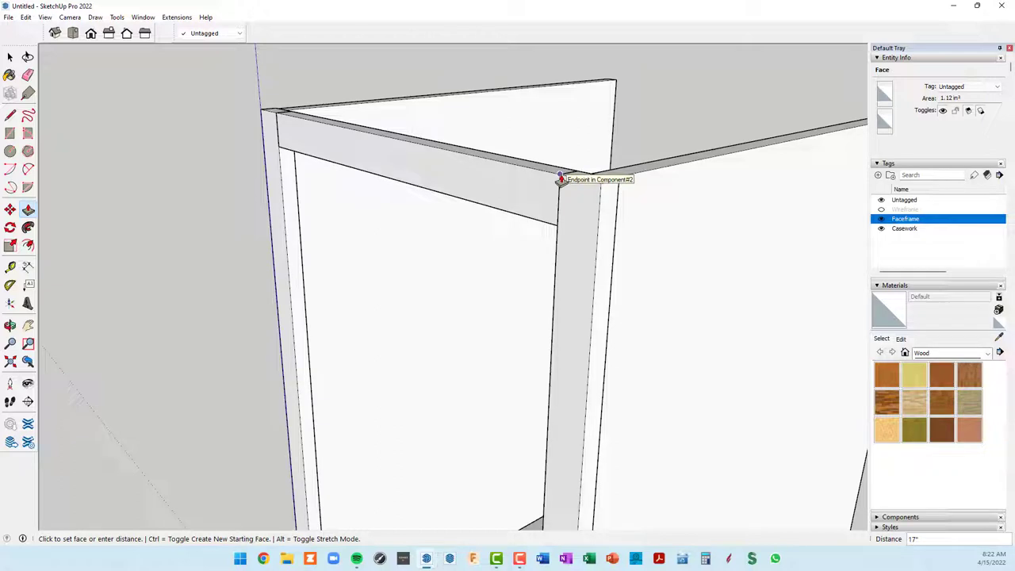
click(560, 178)
scroll(451, 216, down, 3)
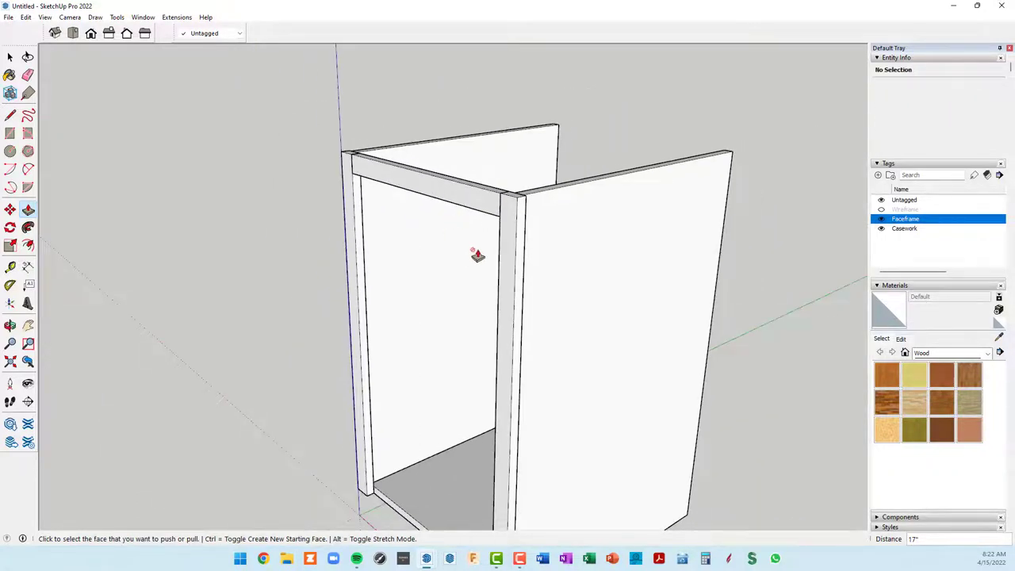
middle_drag(477, 255, 555, 256)
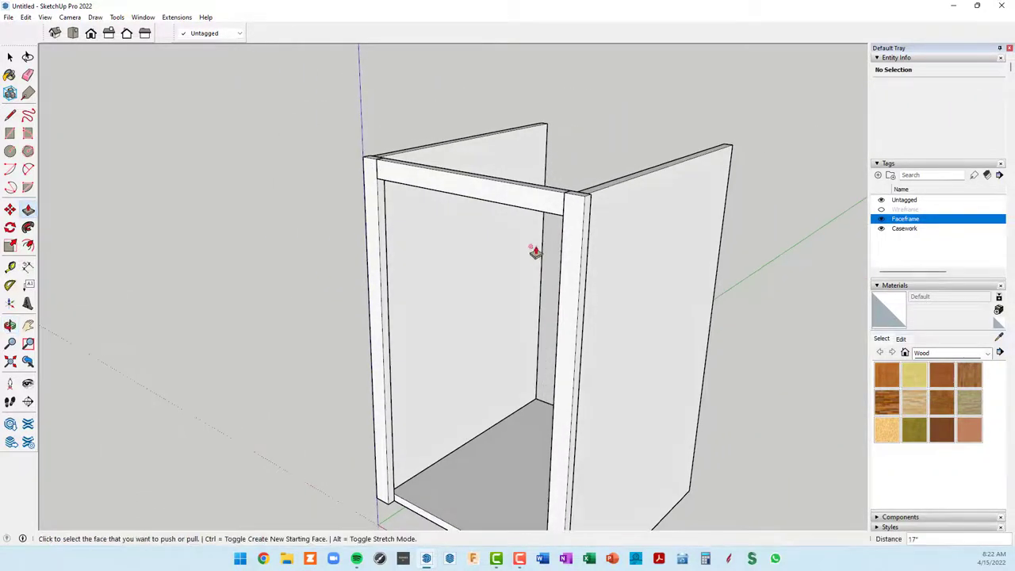
key(space)
Step: Turn the new top rail into a component
click(508, 201)
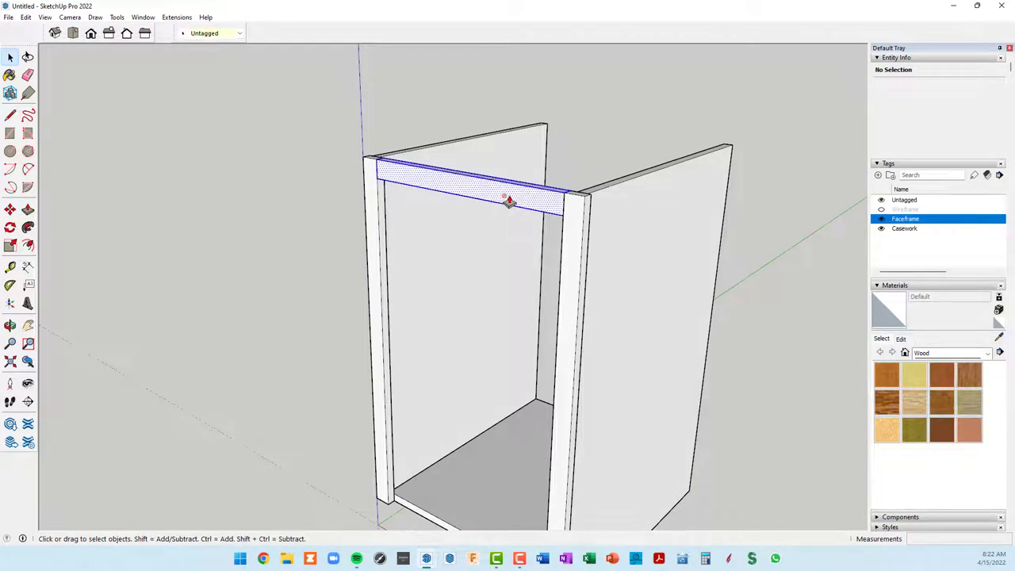
right_click(508, 202)
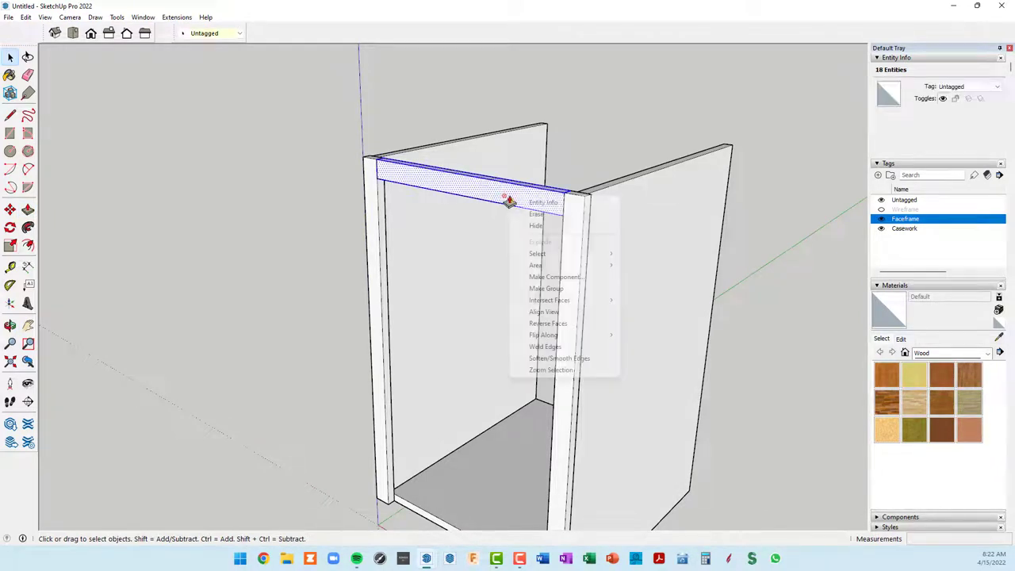
click(545, 279)
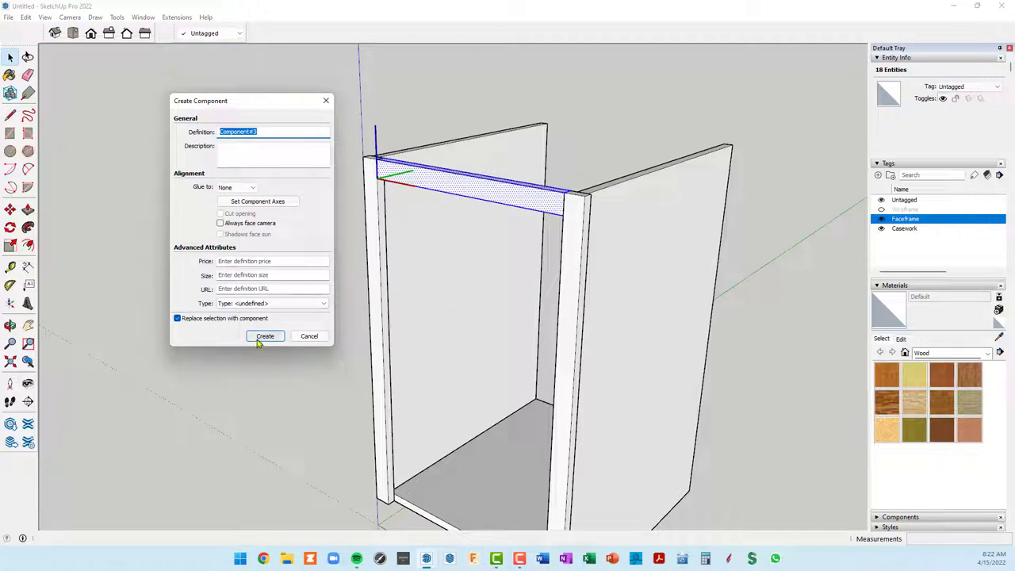
click(261, 338)
click(261, 338)
Step: Copy the rail component down to the stiles' bottom front corner as the bottom rail
mouse_move(290, 315)
middle_down()
mouse_move(423, 249)
mouse_move(487, 265)
mouse_move(517, 212)
mouse_move(505, 209)
mouse_move(535, 206)
middle_up()
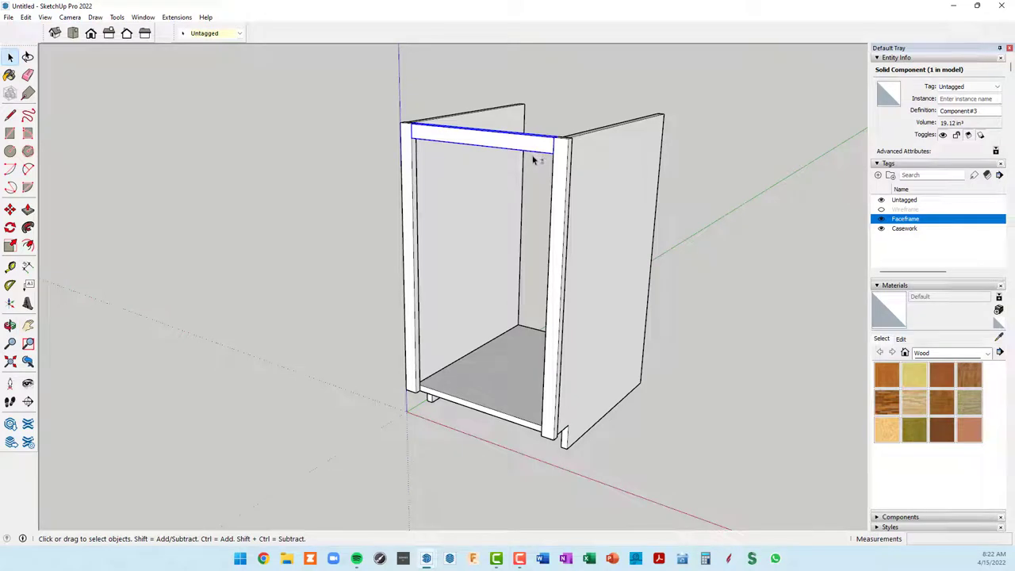
key(m)
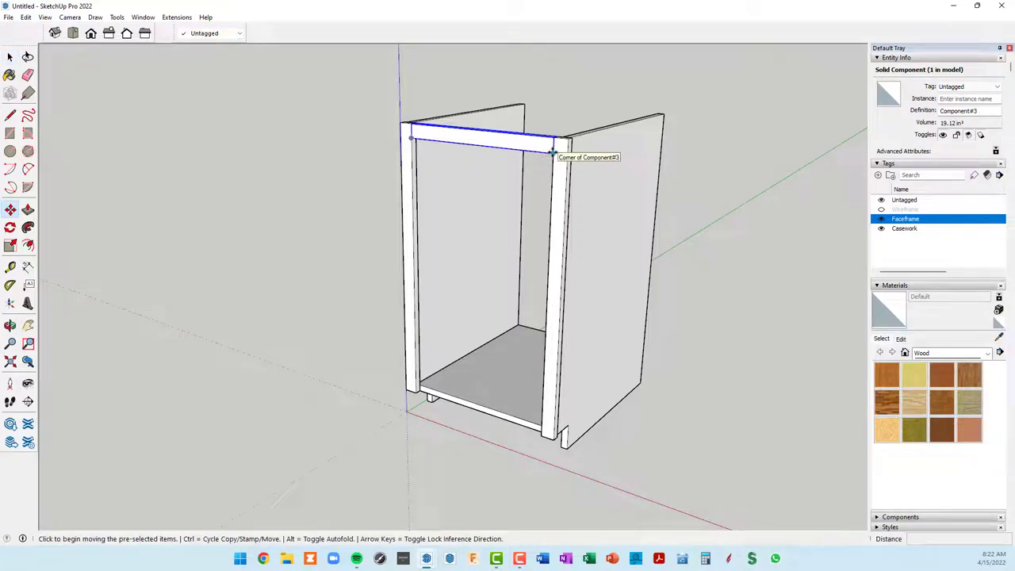
key(ctrl)
click(553, 151)
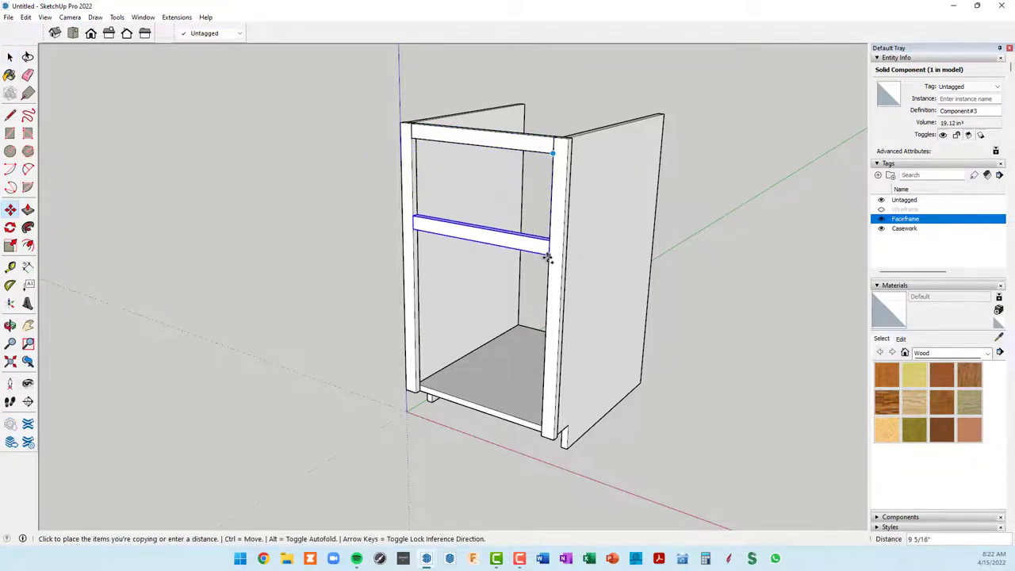
scroll(544, 436, down, 2)
scroll(544, 436, up, 2)
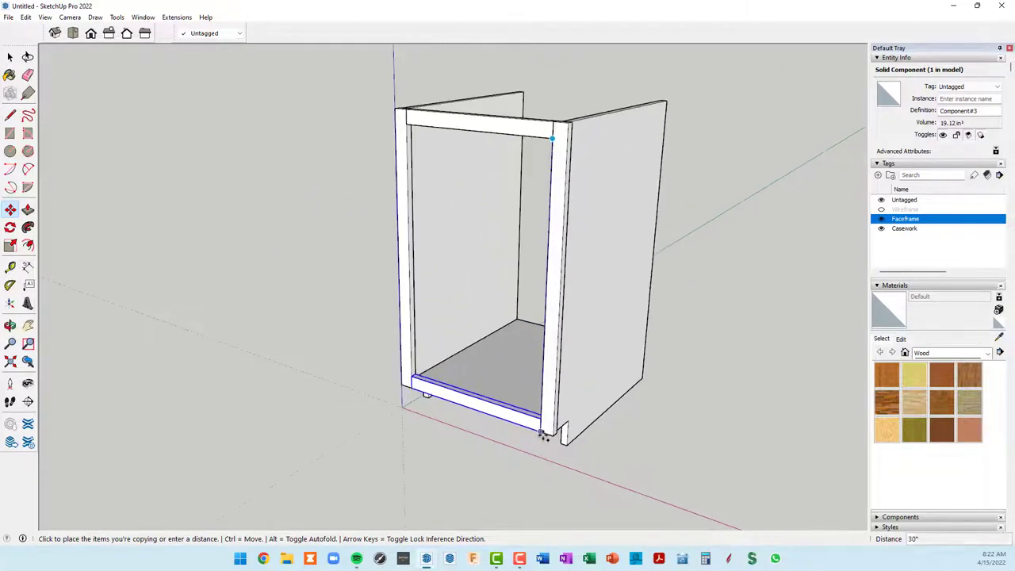
scroll(544, 434, up, 2)
scroll(544, 431, up, 2)
scroll(532, 420, up, 2)
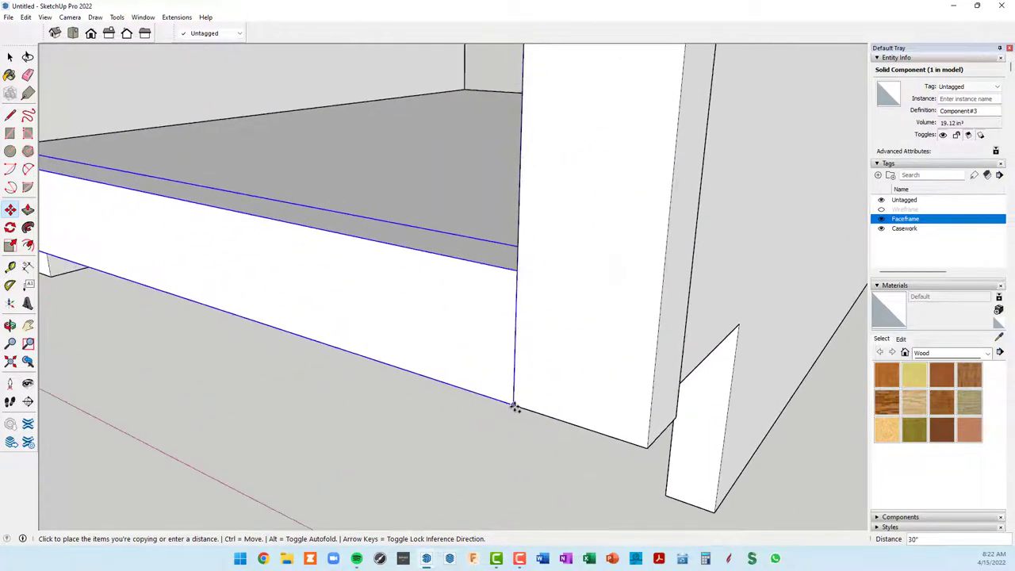
click(515, 412)
scroll(519, 402, down, 3)
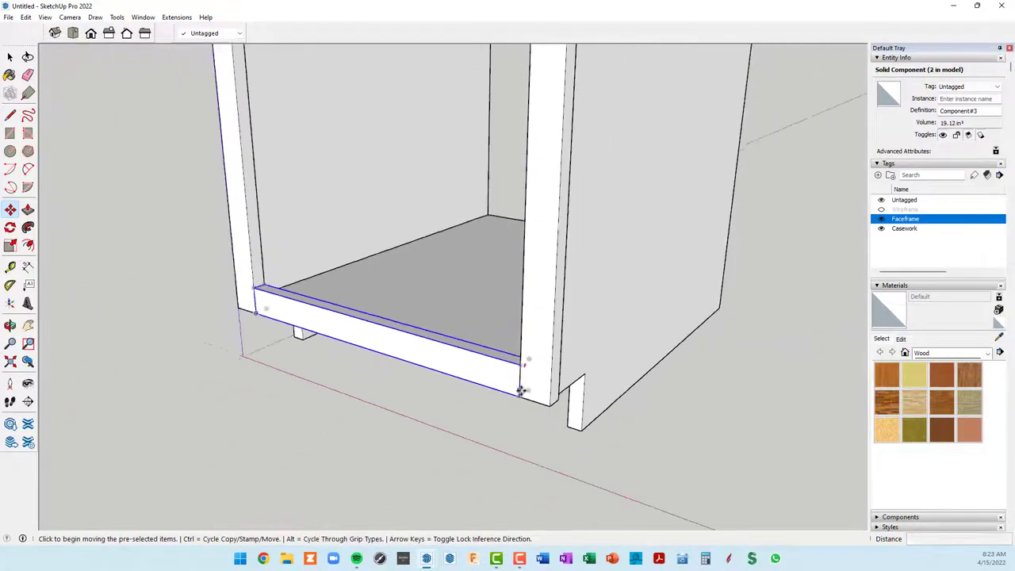
scroll(519, 393, down, 2)
scroll(519, 390, down, 2)
Step: Reselect the top rail and zoom to review the completed face frame
key(space)
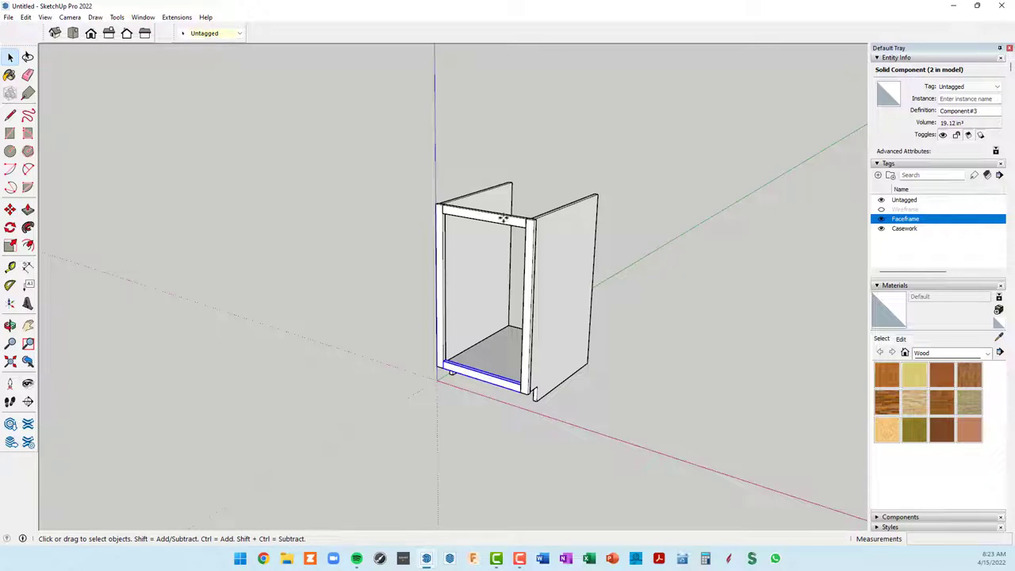
click(502, 218)
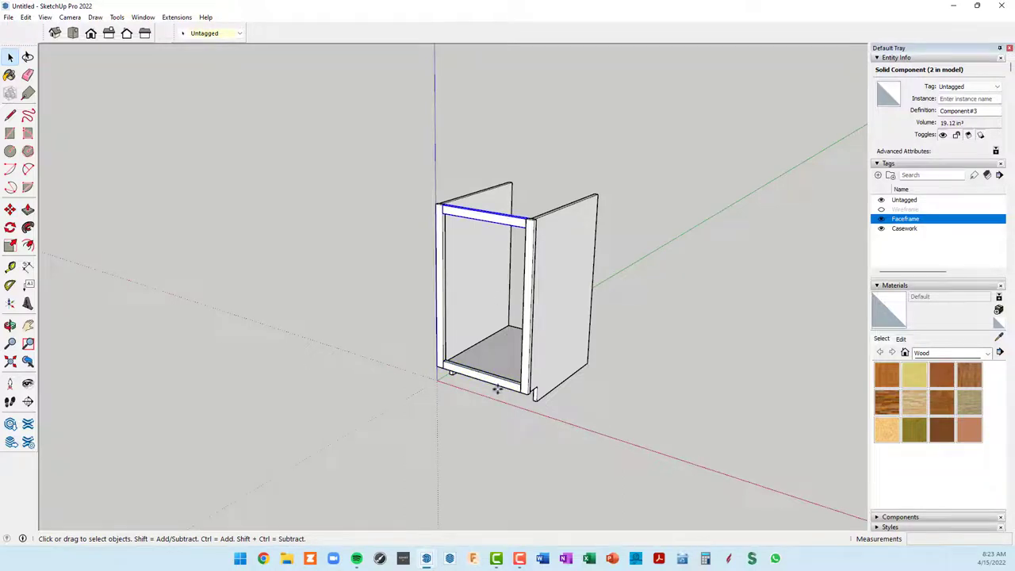
scroll(502, 217, up, 2)
scroll(502, 217, up, 1)
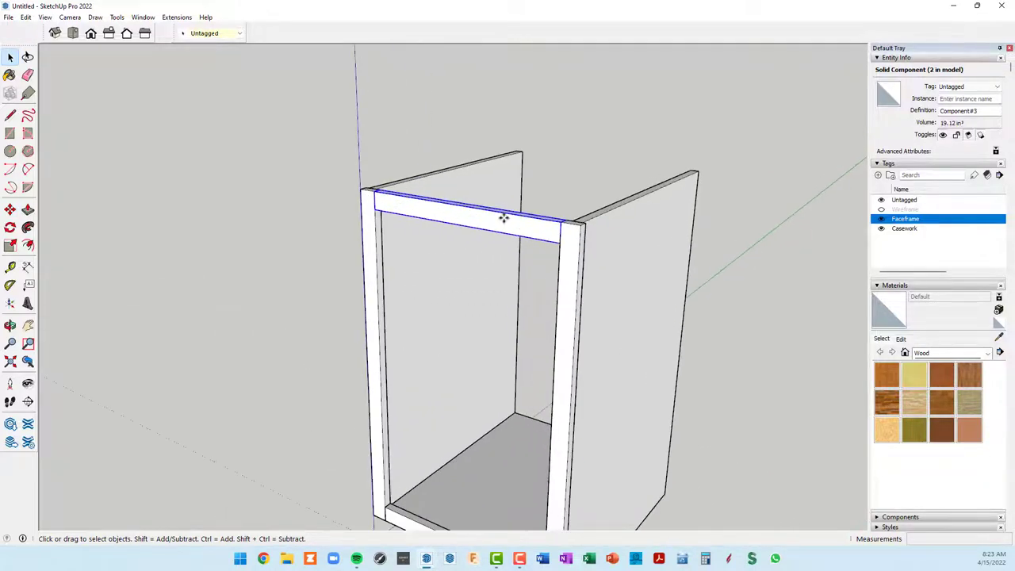
scroll(503, 220, down, 3)
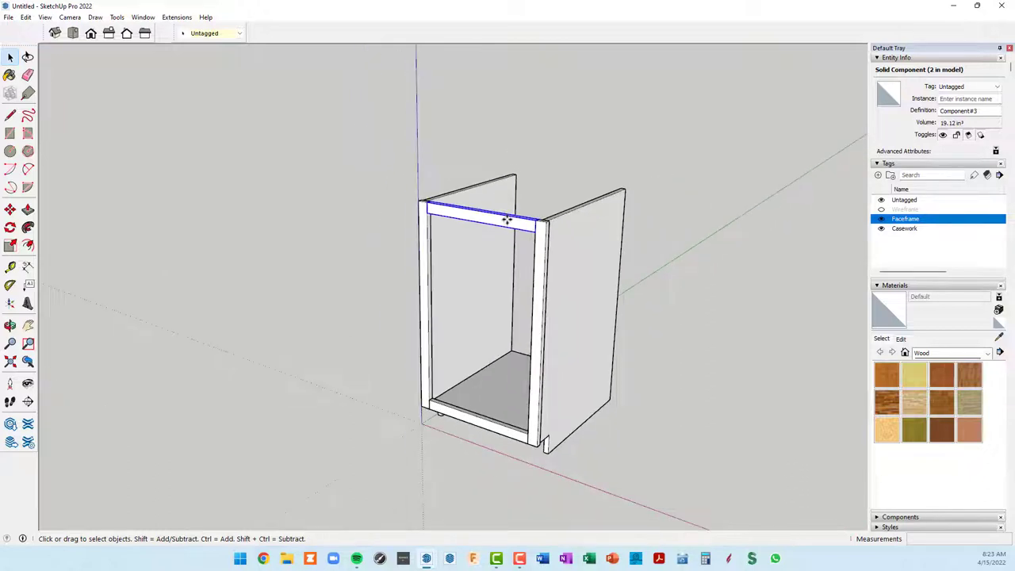
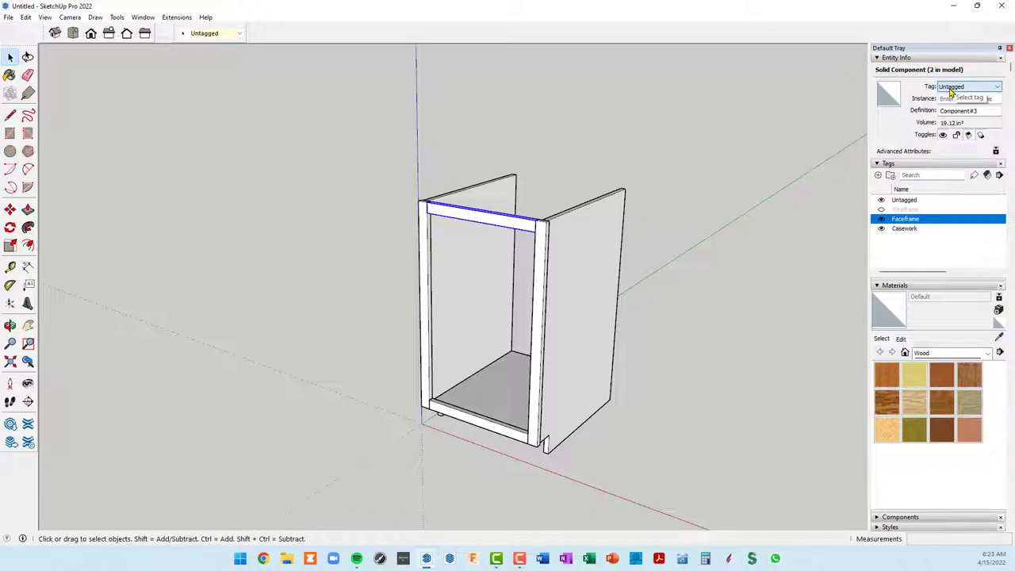
Step: Add the bottom rail to the top rail selection and assign both rails the Faceframe tag
shift+click(480, 423)
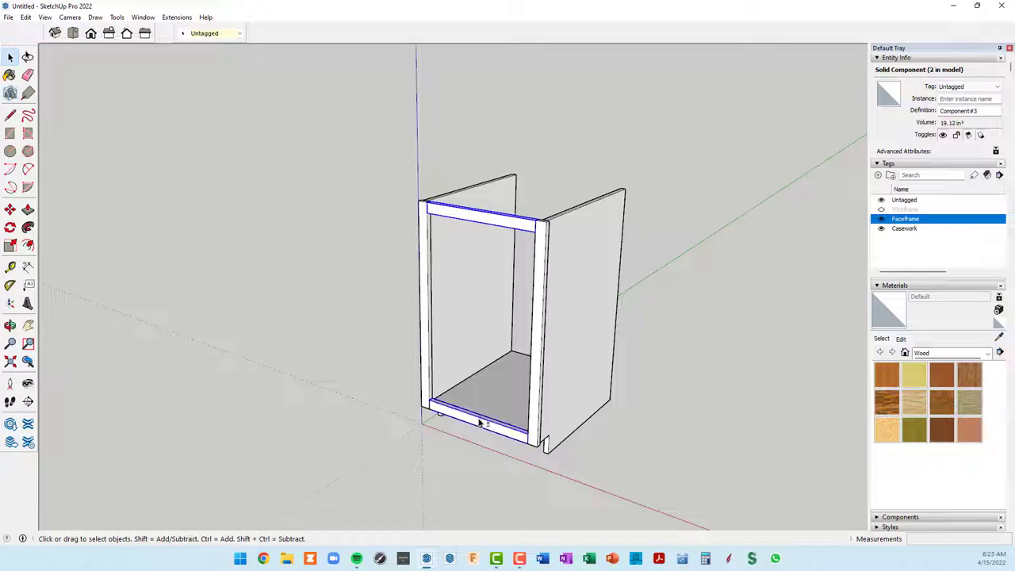
scroll(512, 229, up, 2)
scroll(512, 229, down, 3)
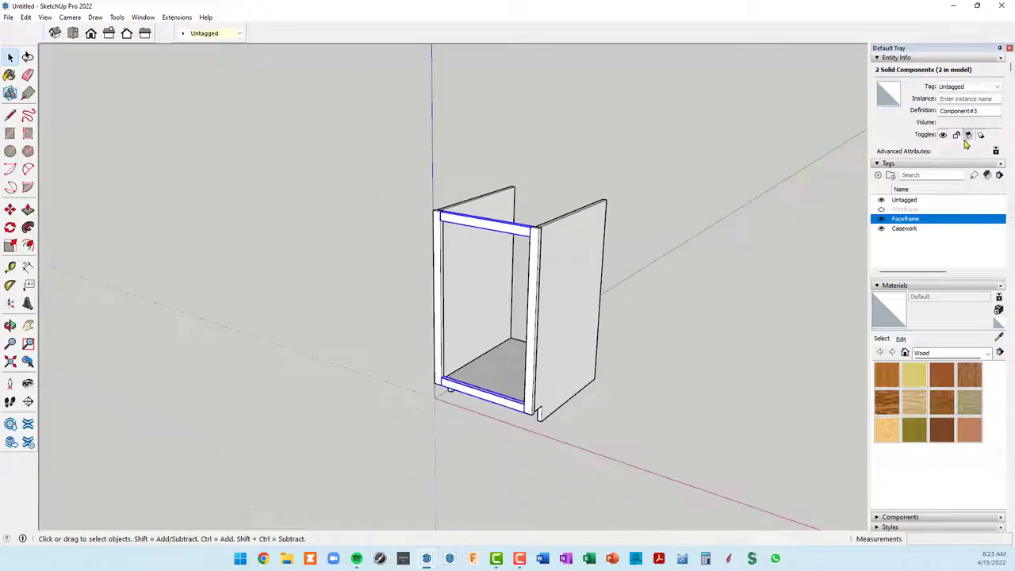
click(998, 87)
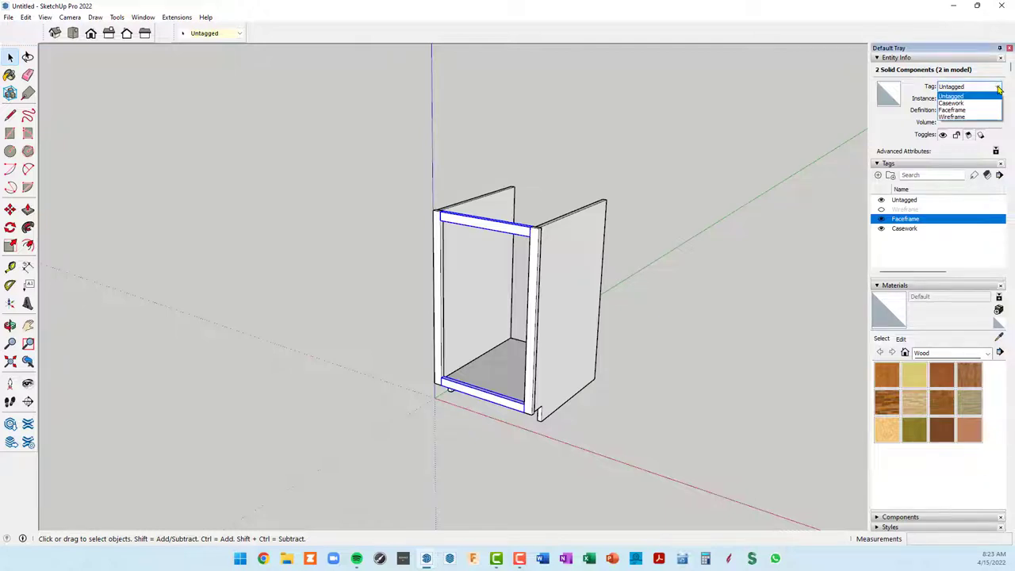
click(965, 110)
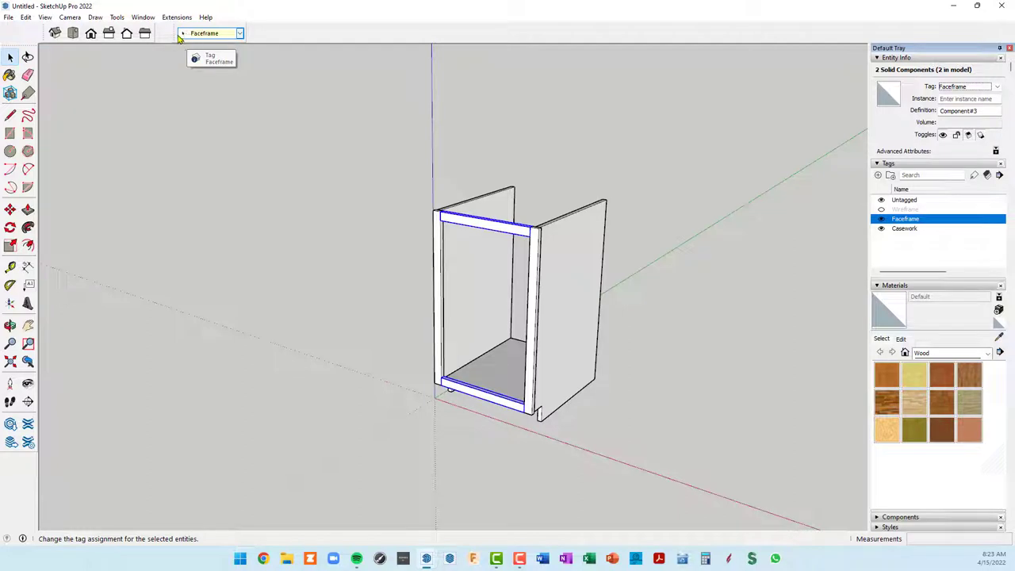
right_click(289, 37)
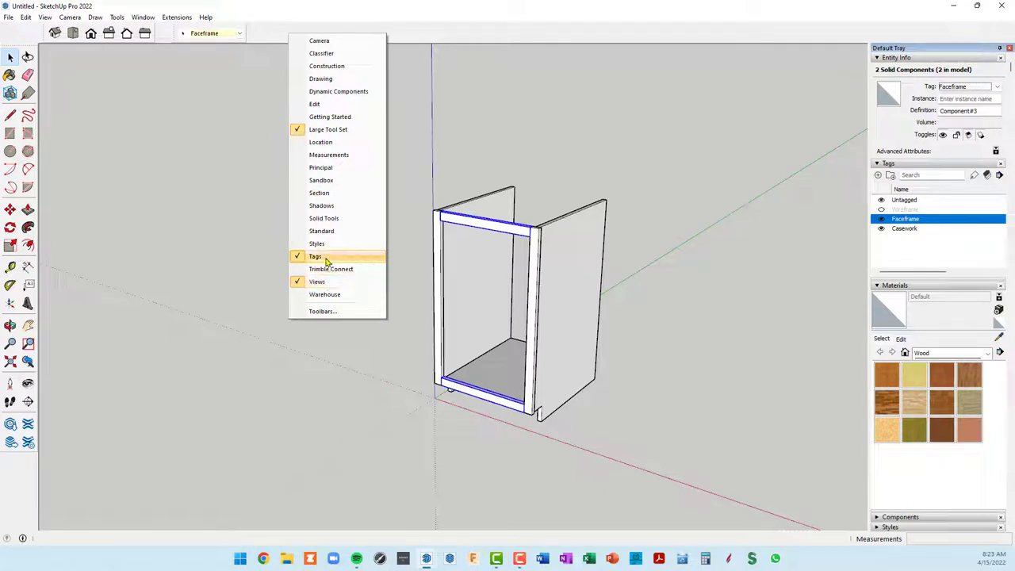
click(428, 32)
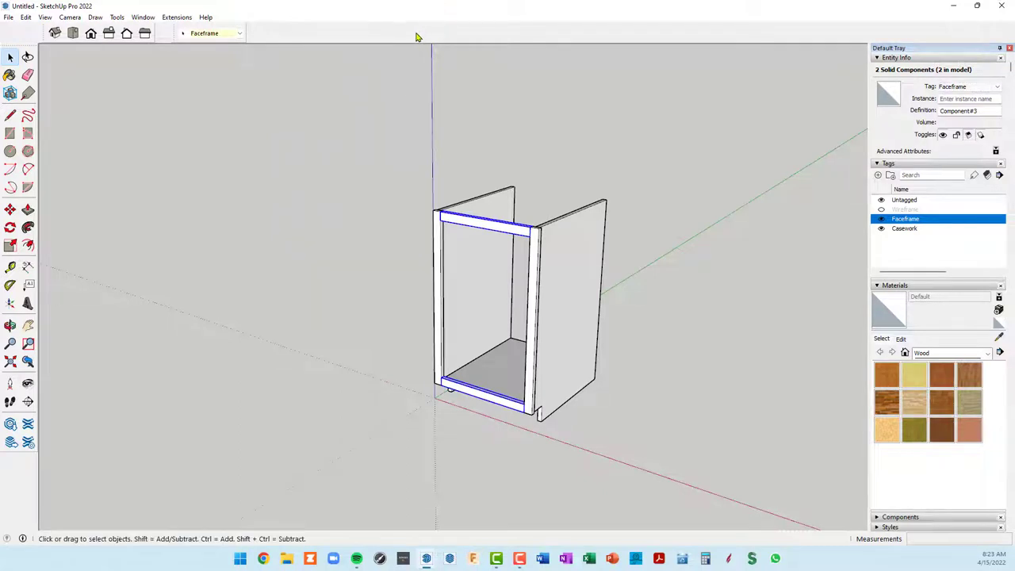
right_click(418, 37)
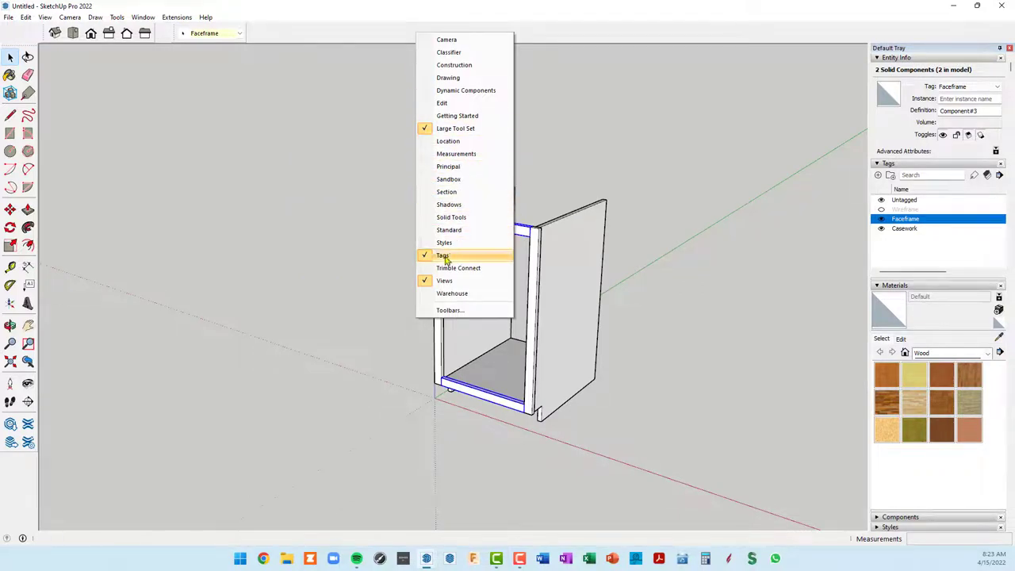
click(270, 34)
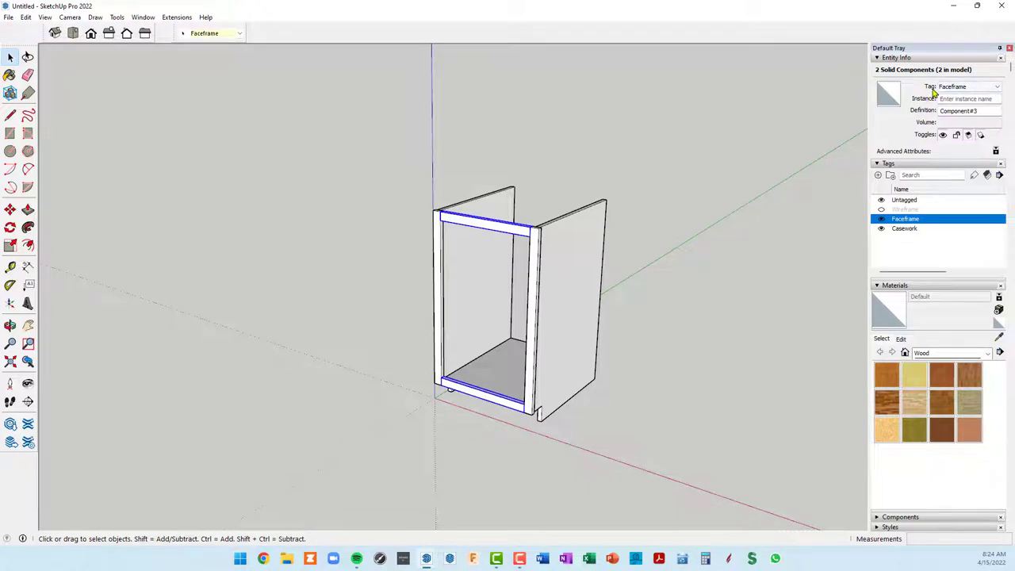
click(240, 35)
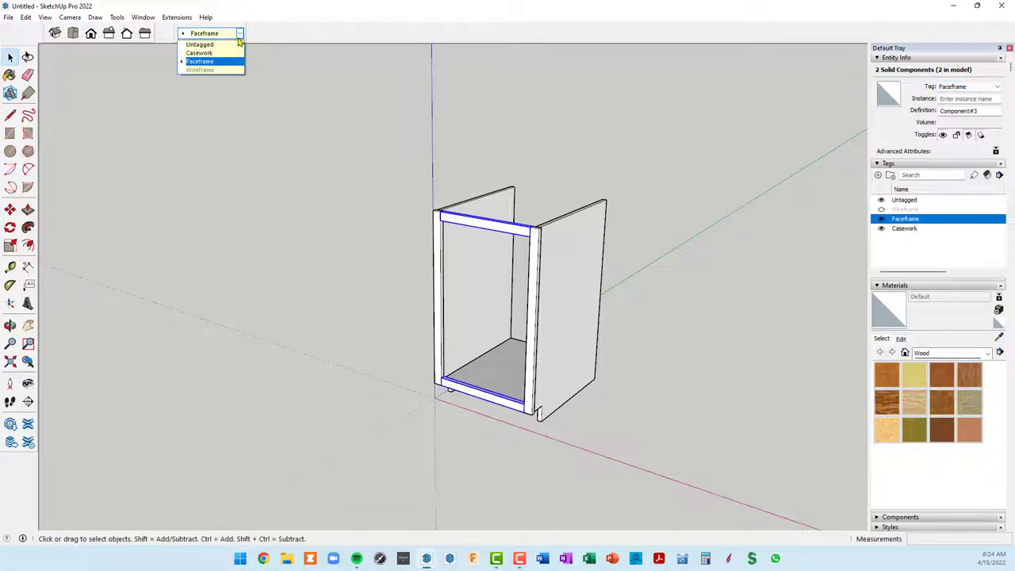
click(271, 35)
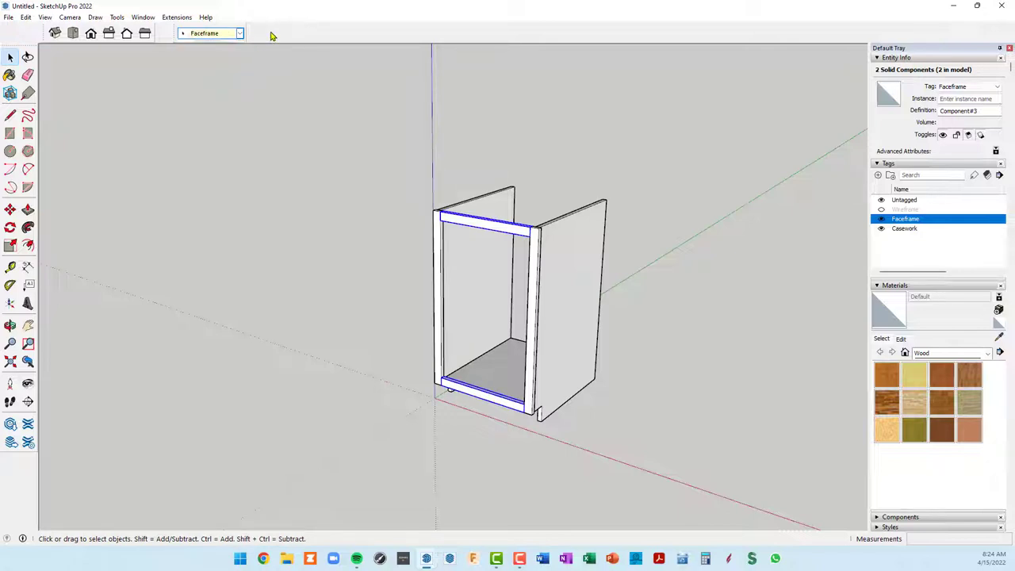
scroll(544, 241, up, 1)
scroll(555, 241, up, 1)
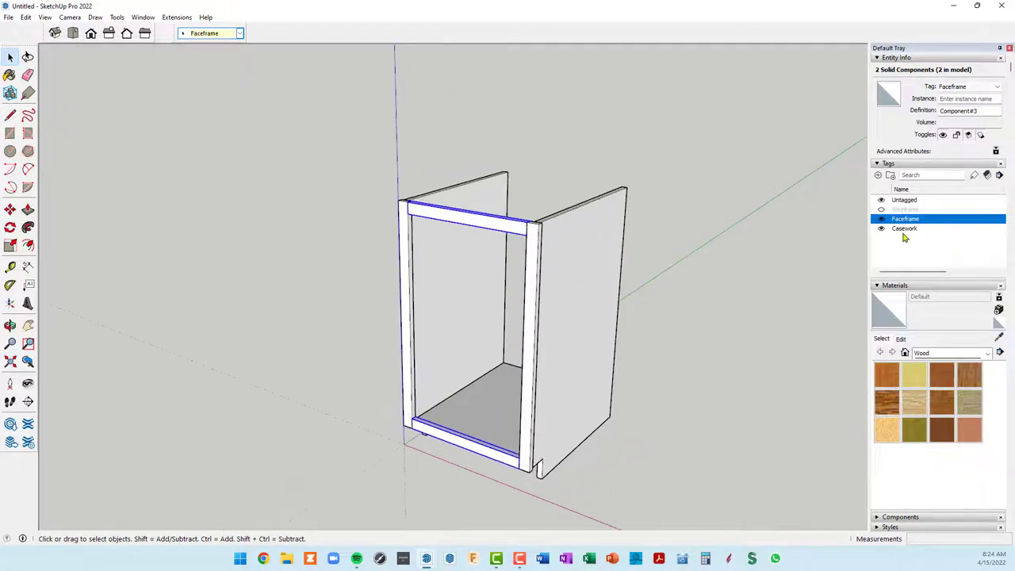
click(881, 220)
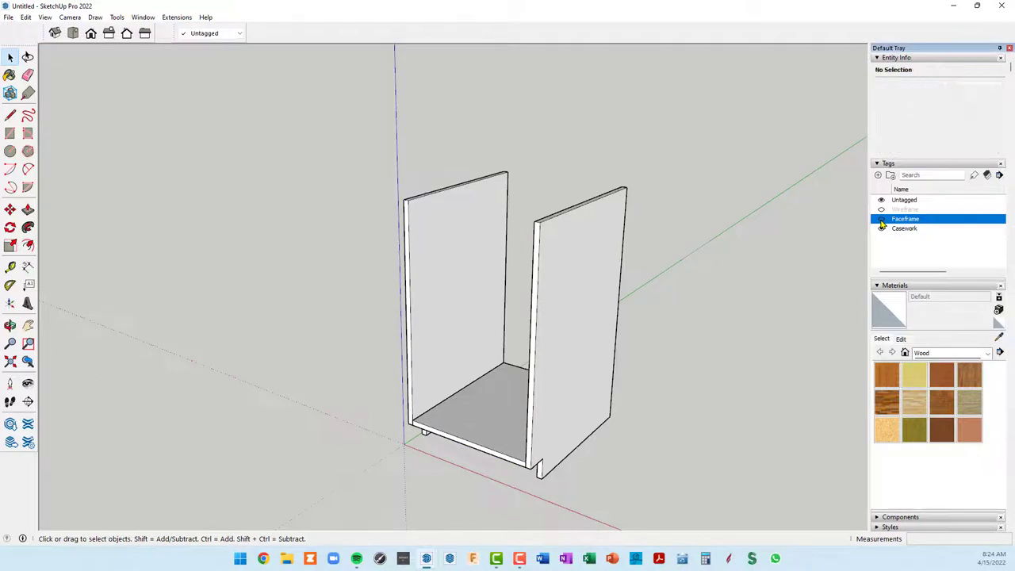
click(882, 220)
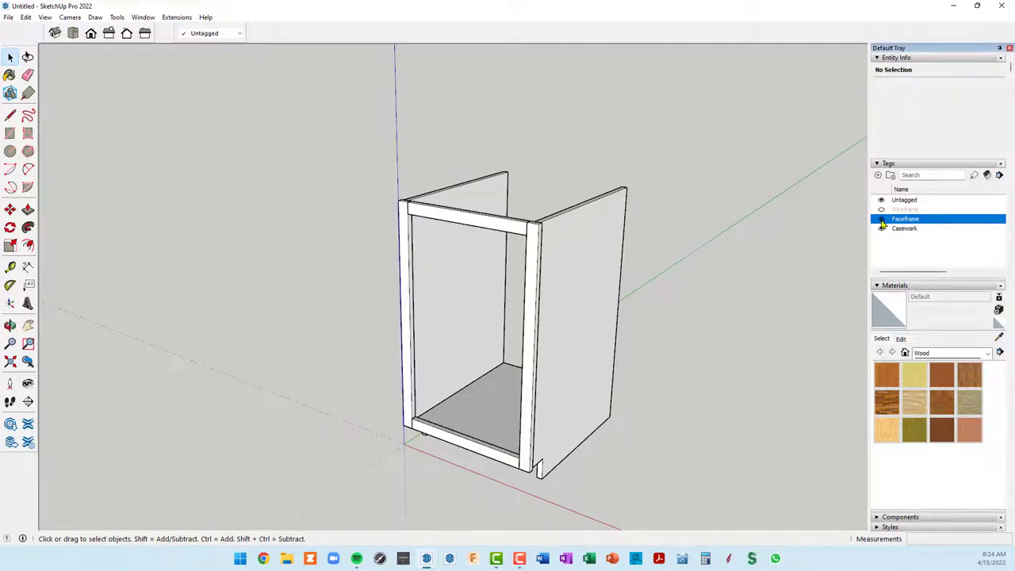
click(882, 229)
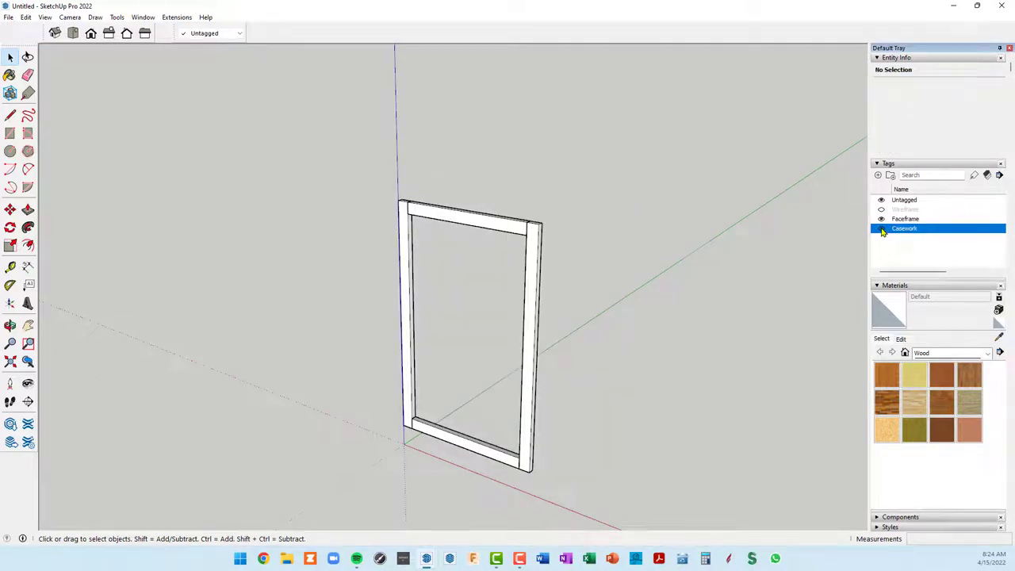
click(881, 229)
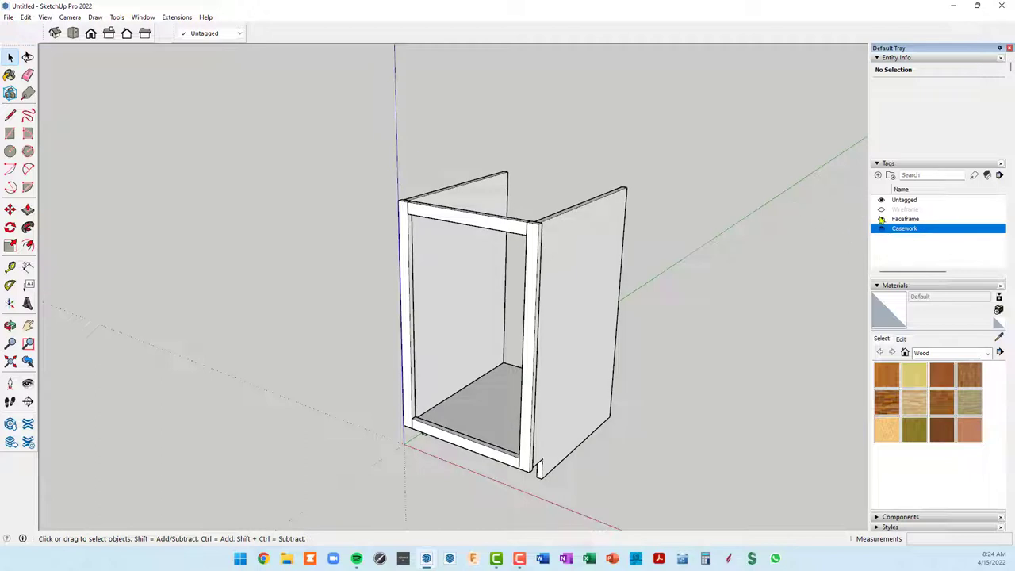
click(882, 210)
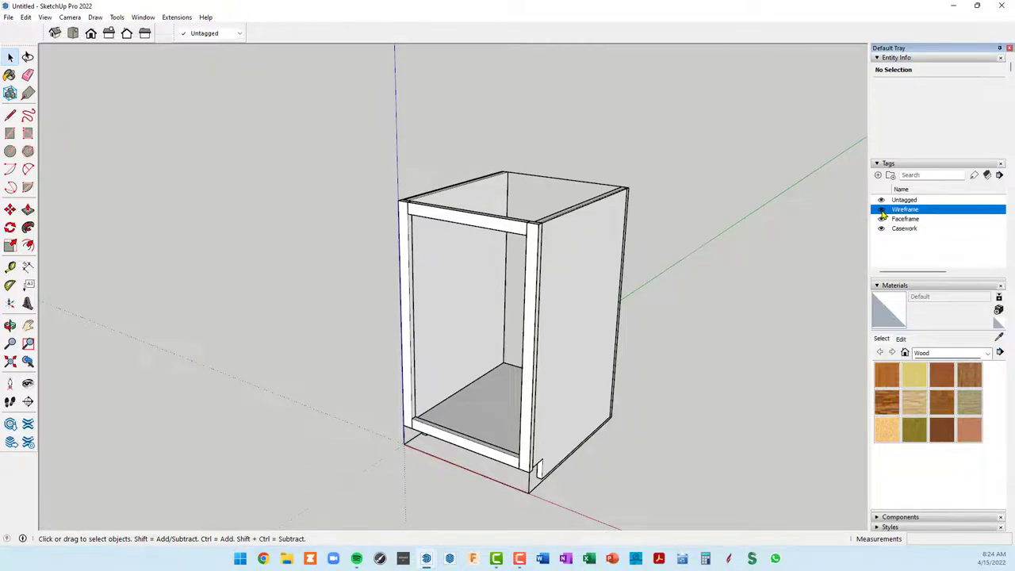
click(881, 210)
mouse_move(584, 230)
middle_down()
mouse_move(580, 175)
mouse_move(608, 161)
mouse_move(581, 167)
middle_up()
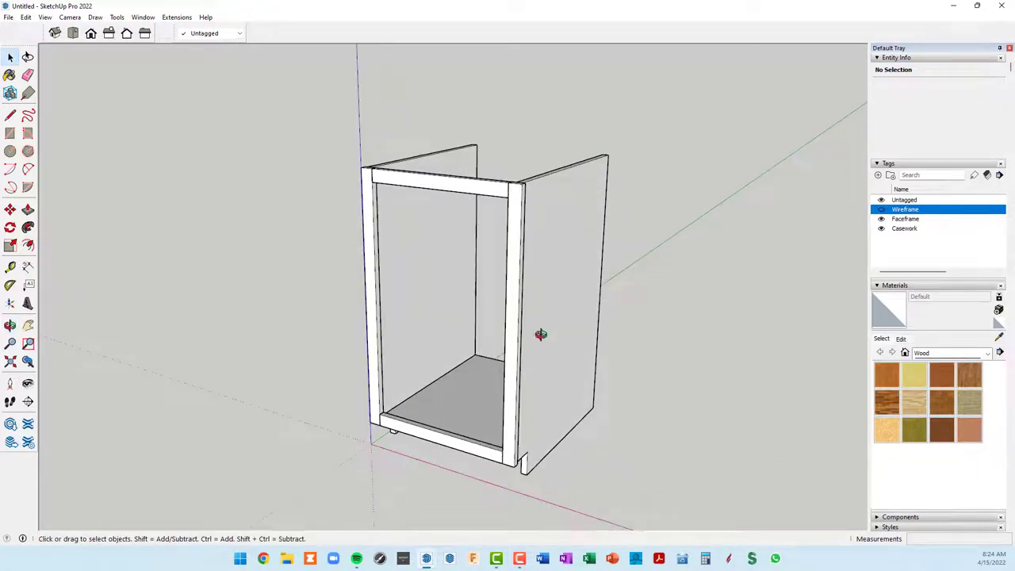
Step: Switch to 3BaseCabinets2020.skp and show its Face Frame scene
click(428, 559)
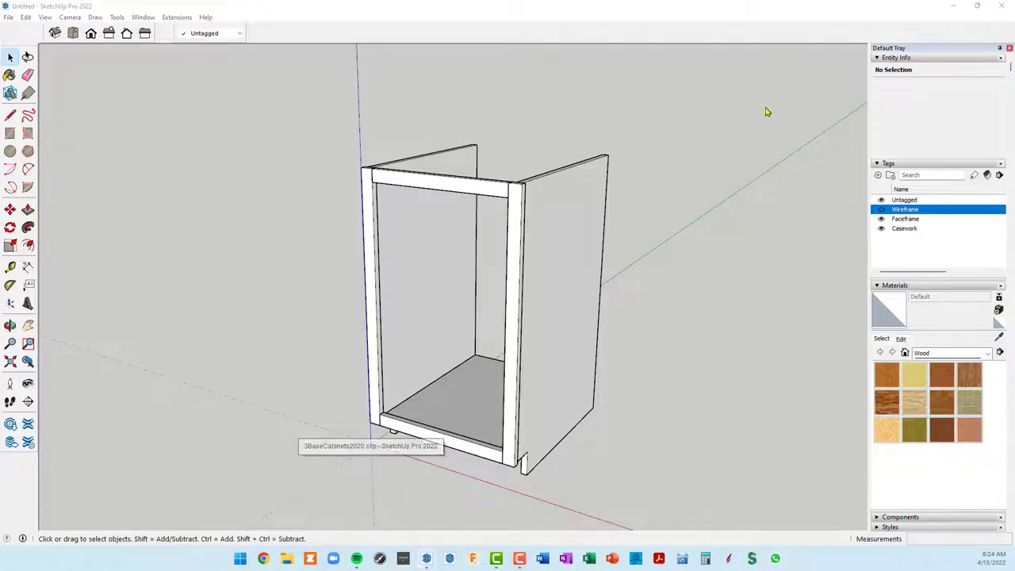
click(955, 8)
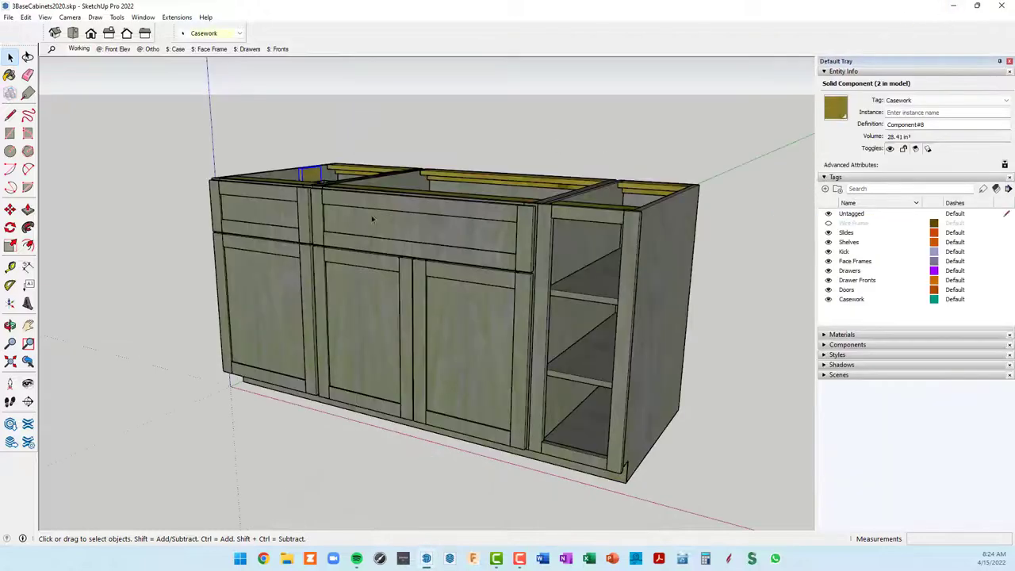
scroll(273, 196, up, 3)
scroll(293, 195, up, 2)
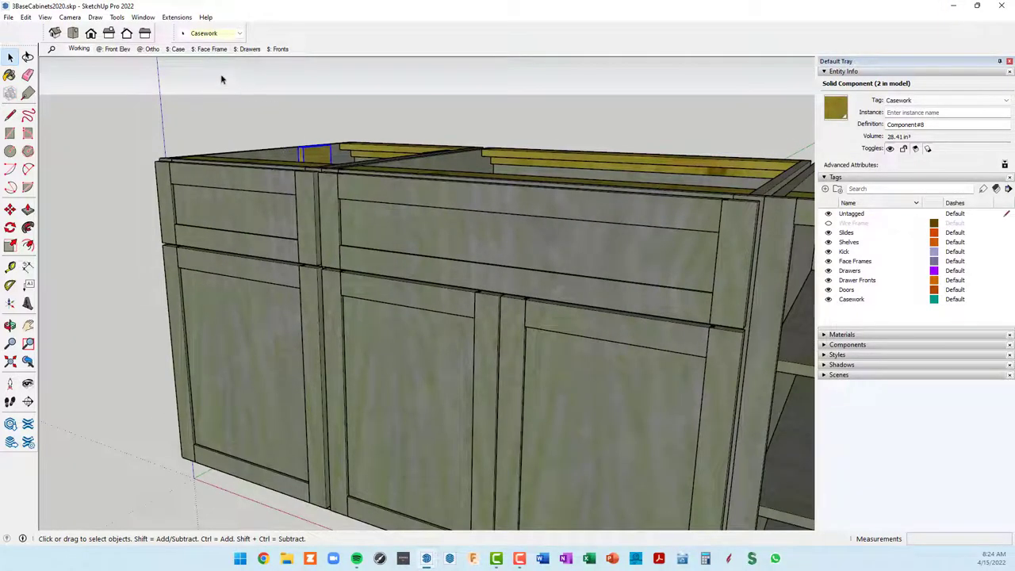
click(211, 50)
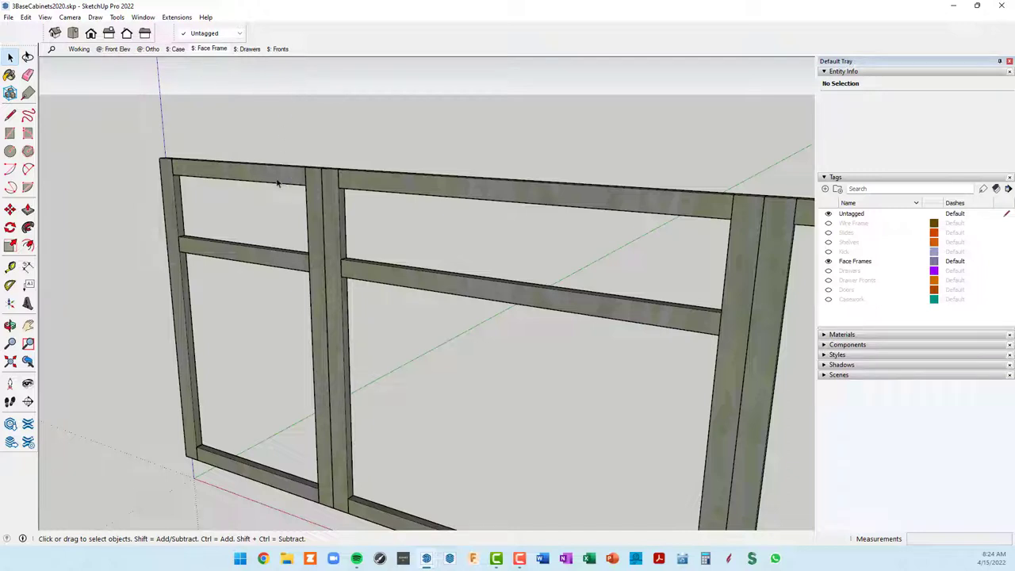
Step: Start a Tape Measure guide on the top rail, cancel it, and minimize SketchUp
key(t)
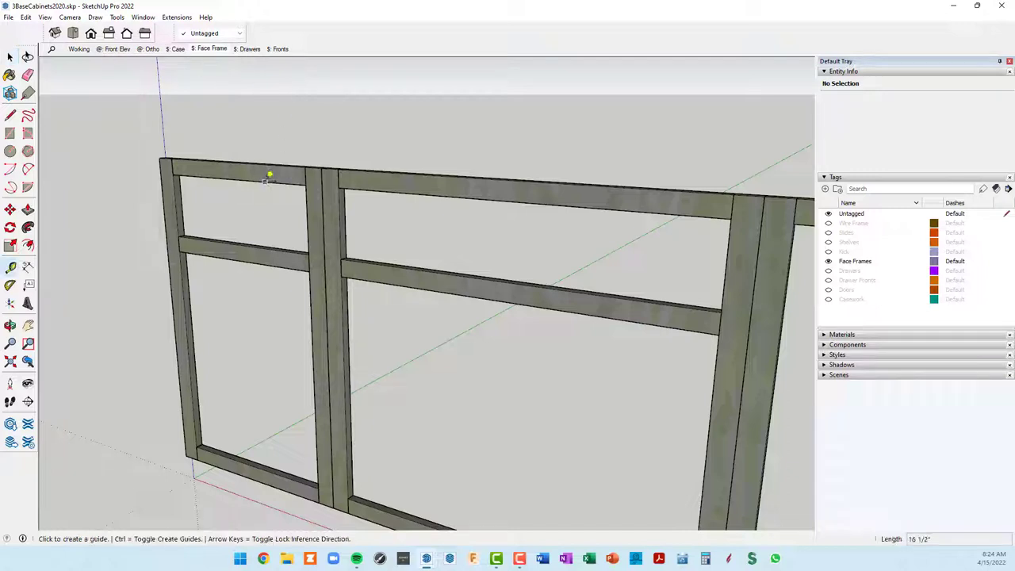
click(264, 184)
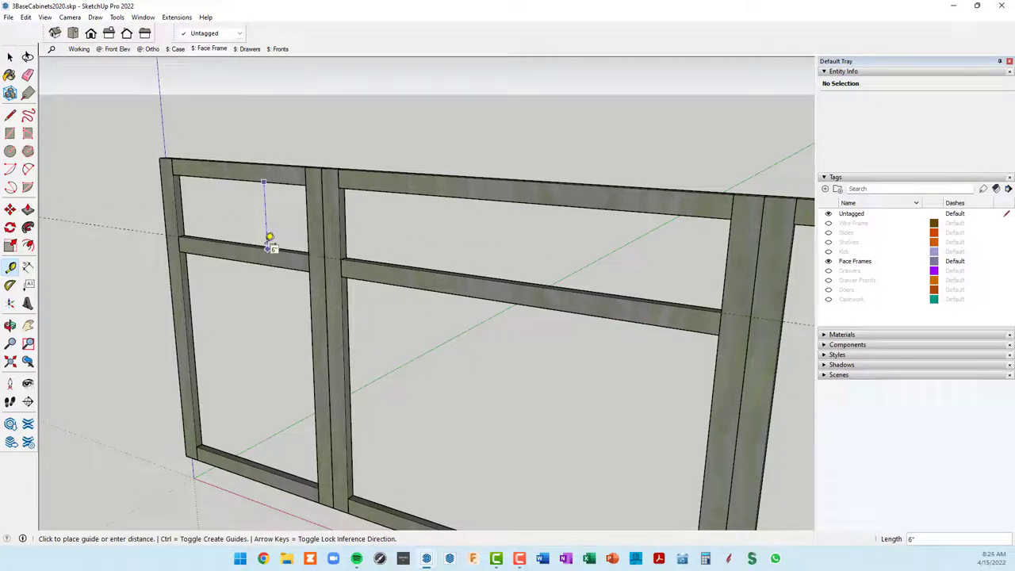
key(Escape)
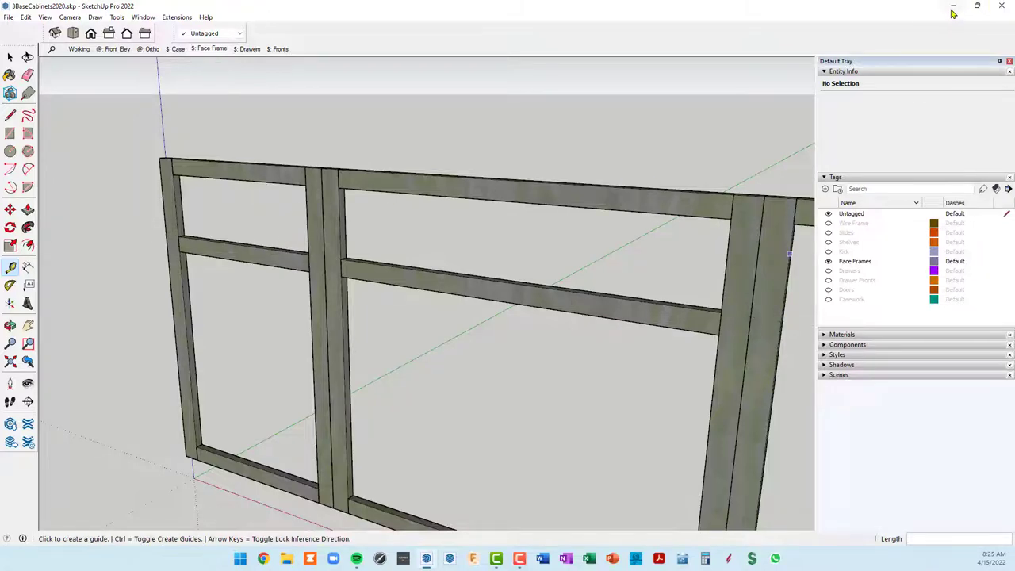
click(954, 8)
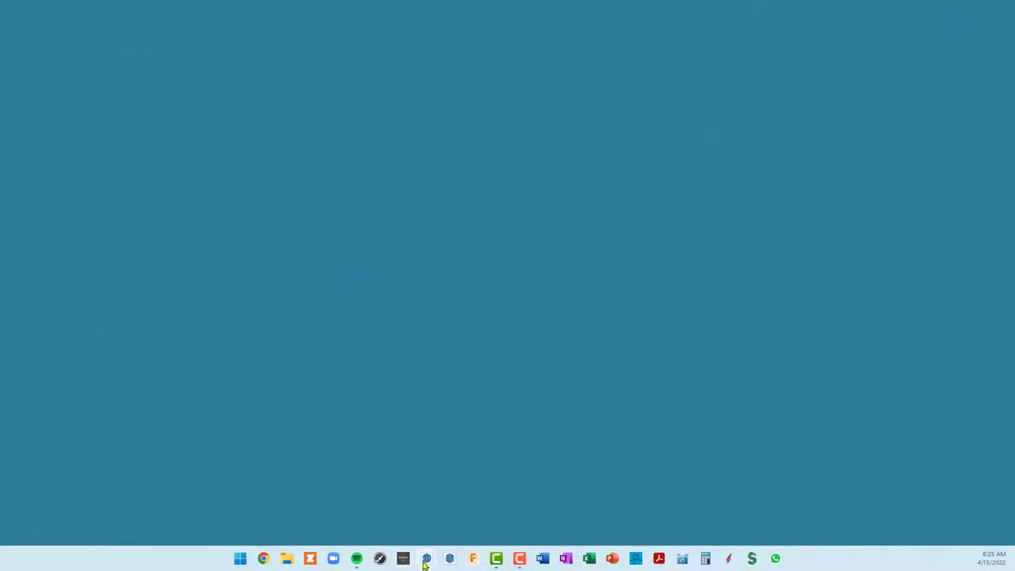
Step: Back in the Untitled model, copy the top face-frame rail from its corner
mouse_move(426, 558)
click(460, 524)
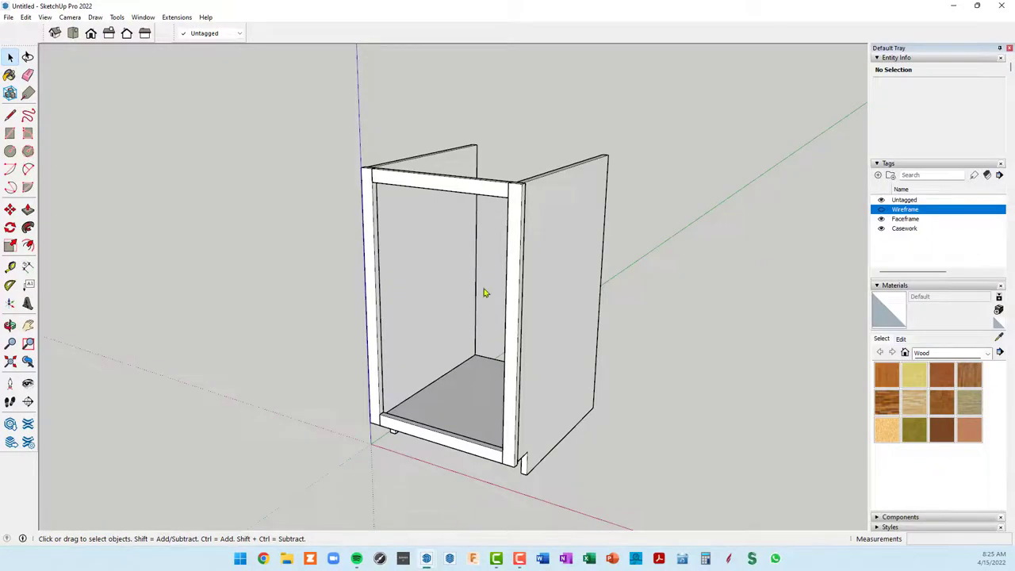
scroll(444, 196, up, 2)
click(437, 192)
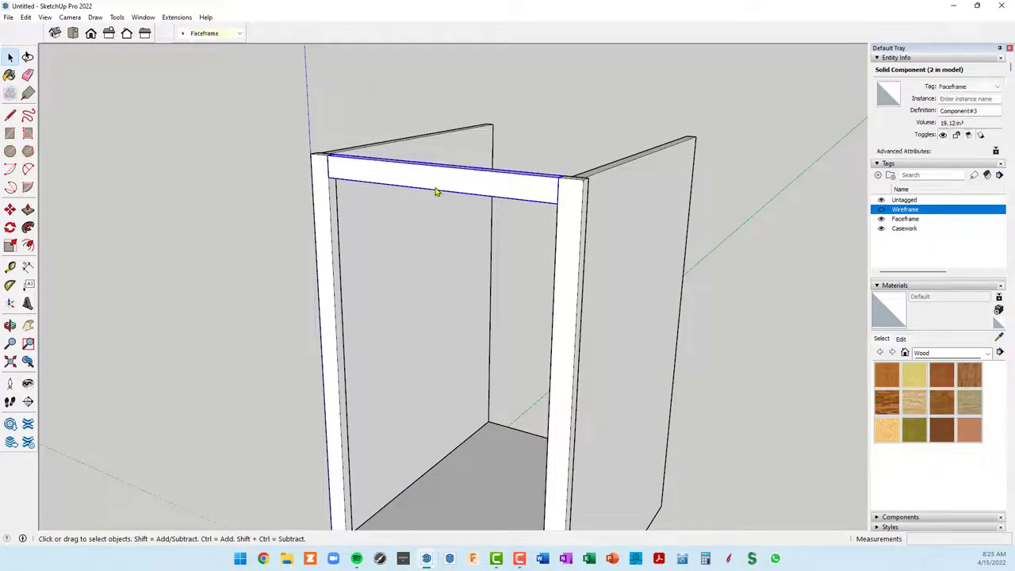
scroll(436, 192, down, 2)
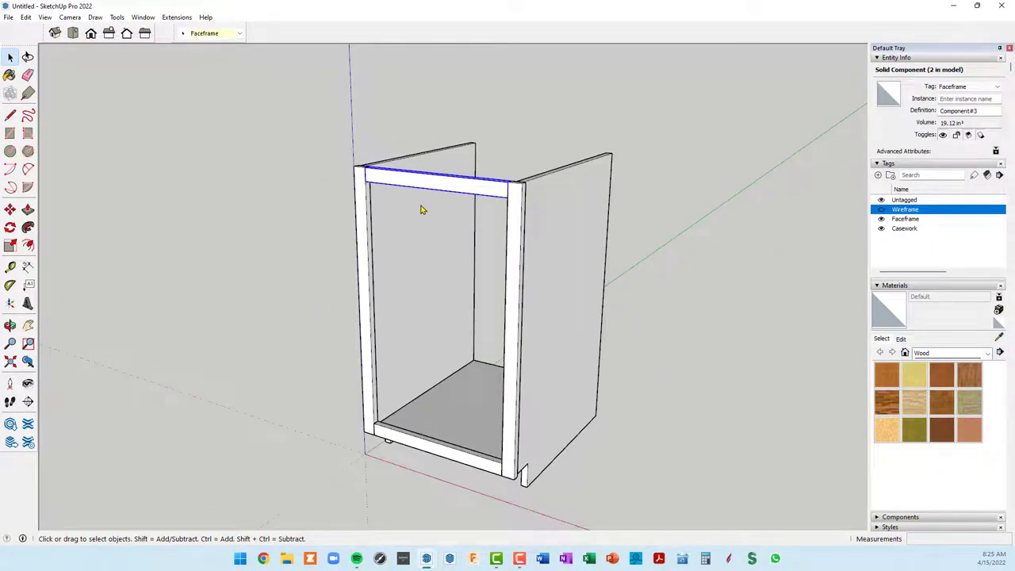
key(m)
key(ctrl)
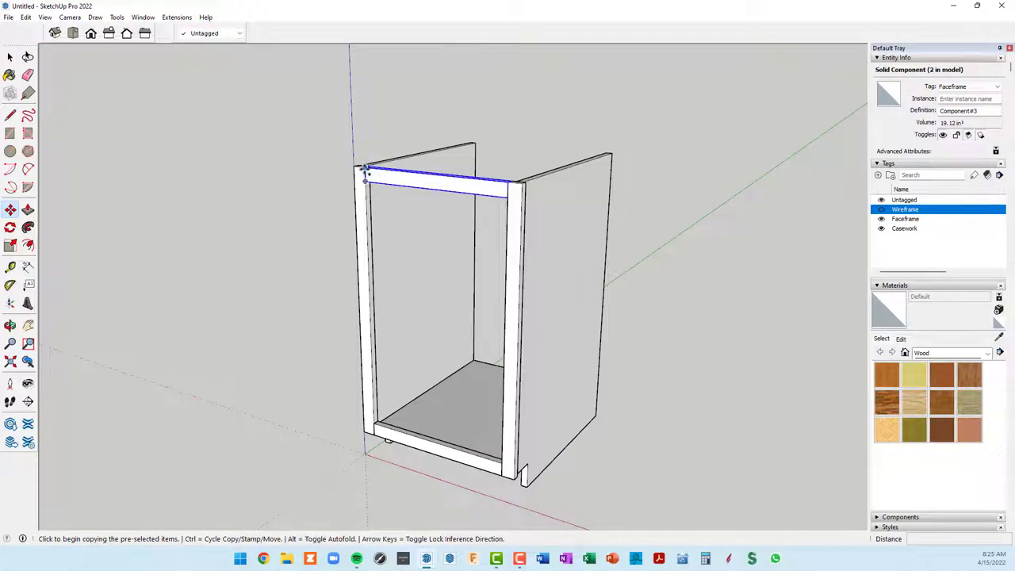
click(364, 169)
scroll(364, 182, up, 2)
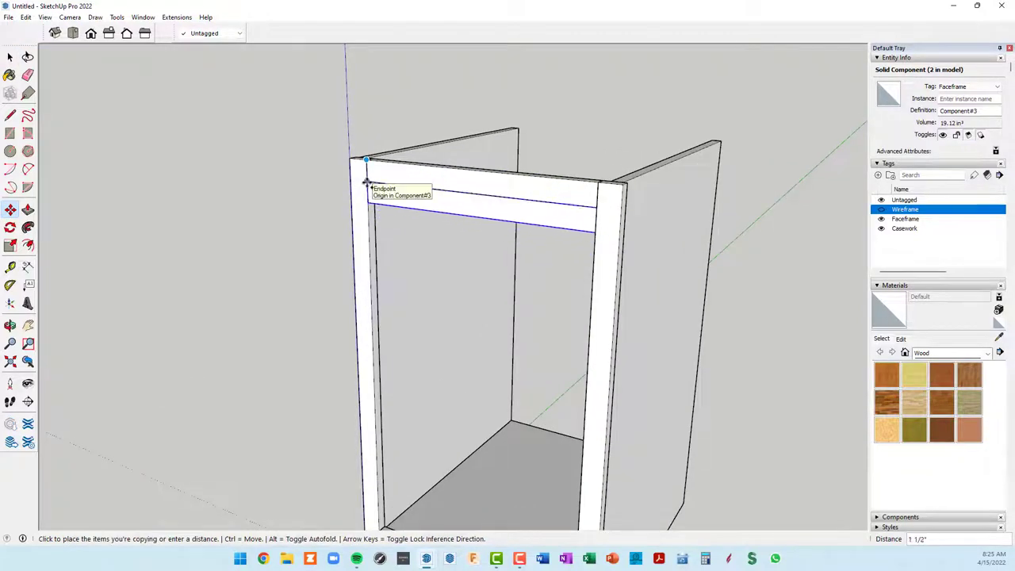
click(367, 182)
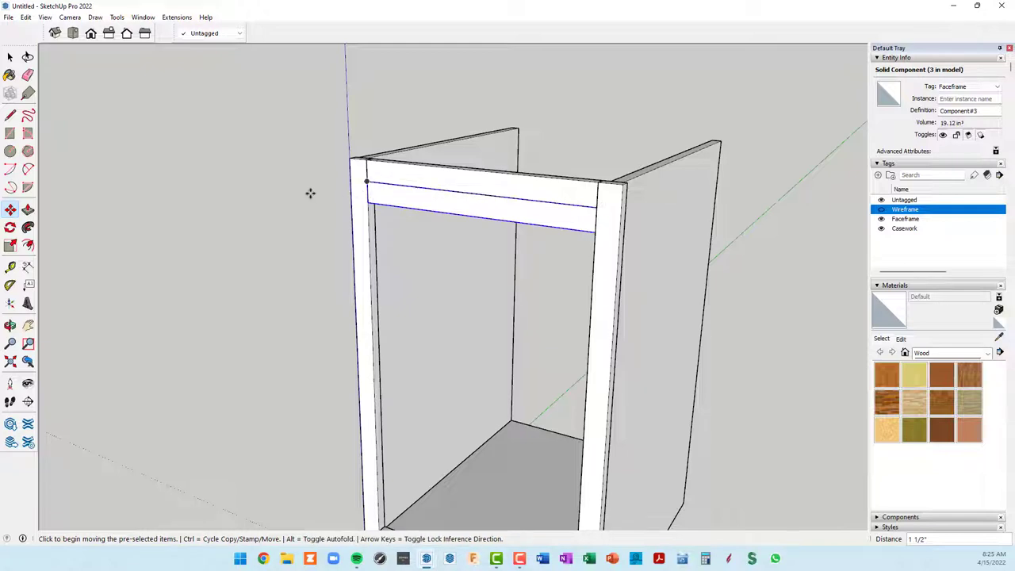
Step: Move the copied rail 6" down to sit as a middle rail
click(366, 182)
key(ctrl)
text(6)
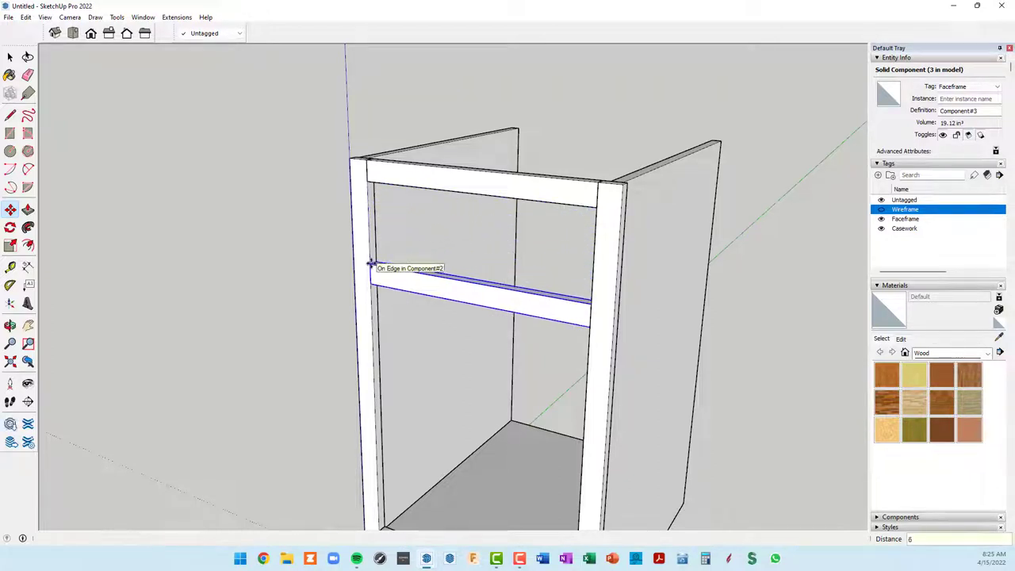
click(369, 262)
scroll(448, 252, up, 1)
scroll(475, 238, up, 3)
scroll(487, 219, down, 4)
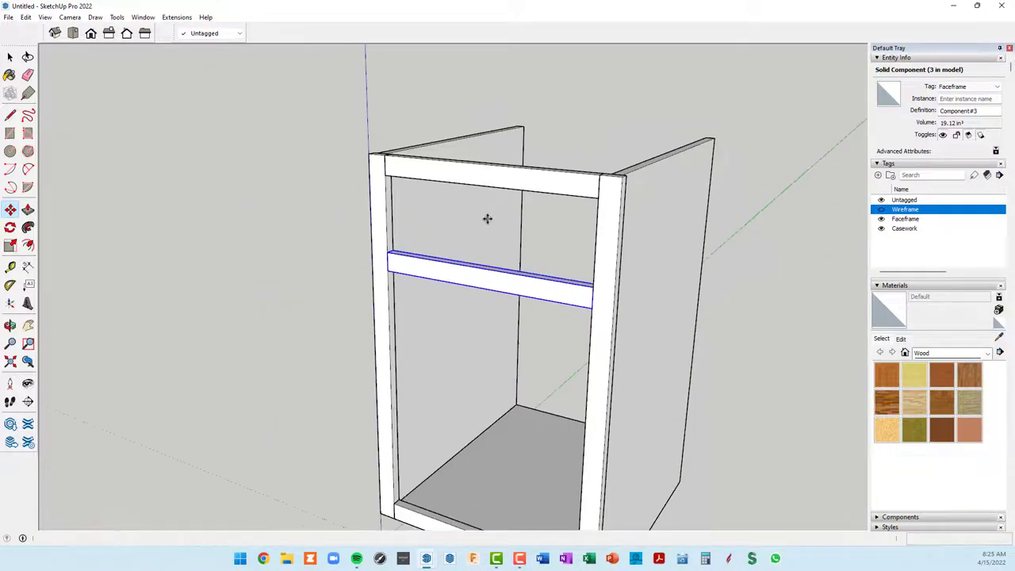
key(space)
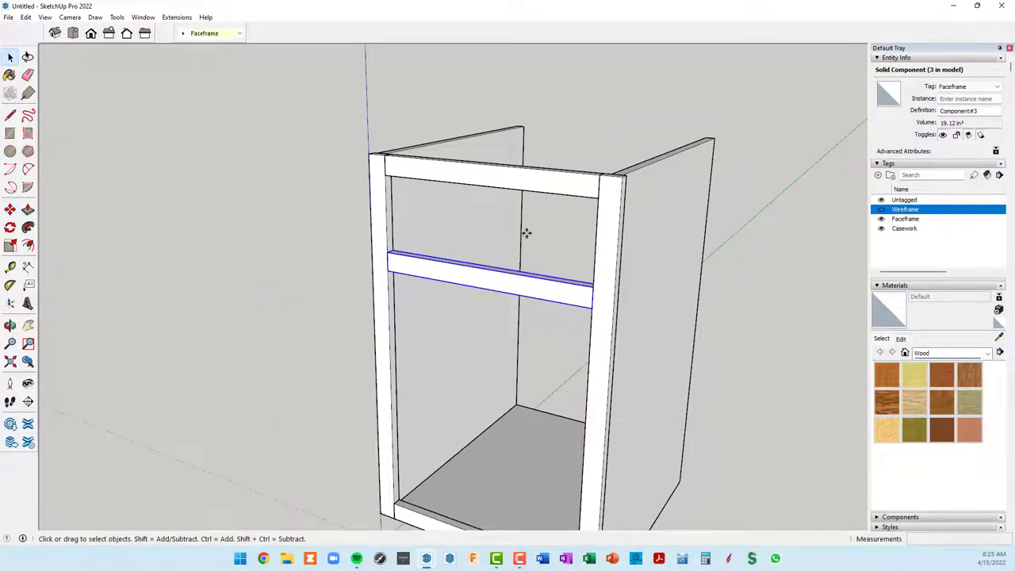
middle_drag(526, 232, 528, 251)
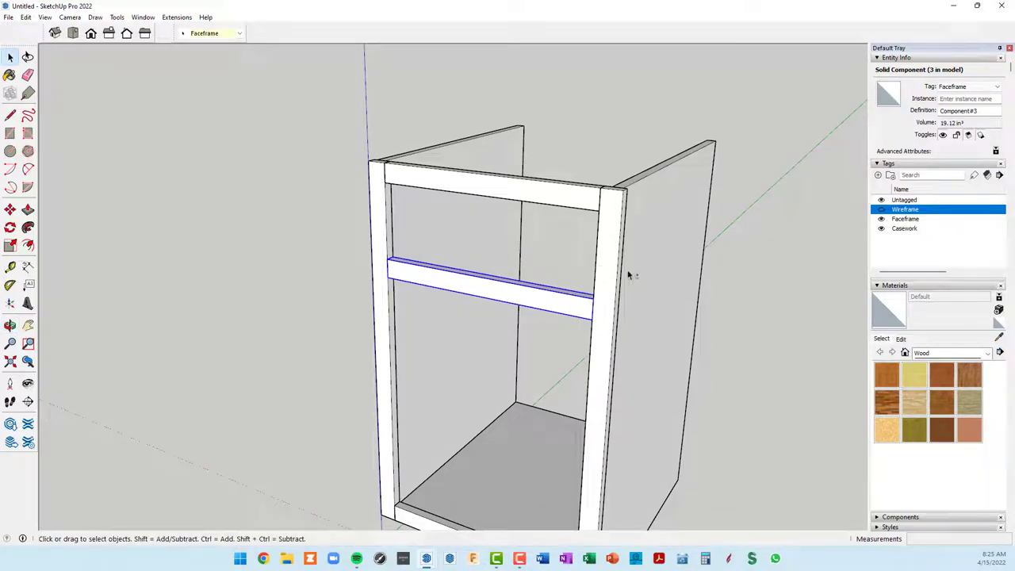
mouse_move(645, 274)
middle_down()
mouse_move(335, 302)
mouse_move(38, 269)
middle_up()
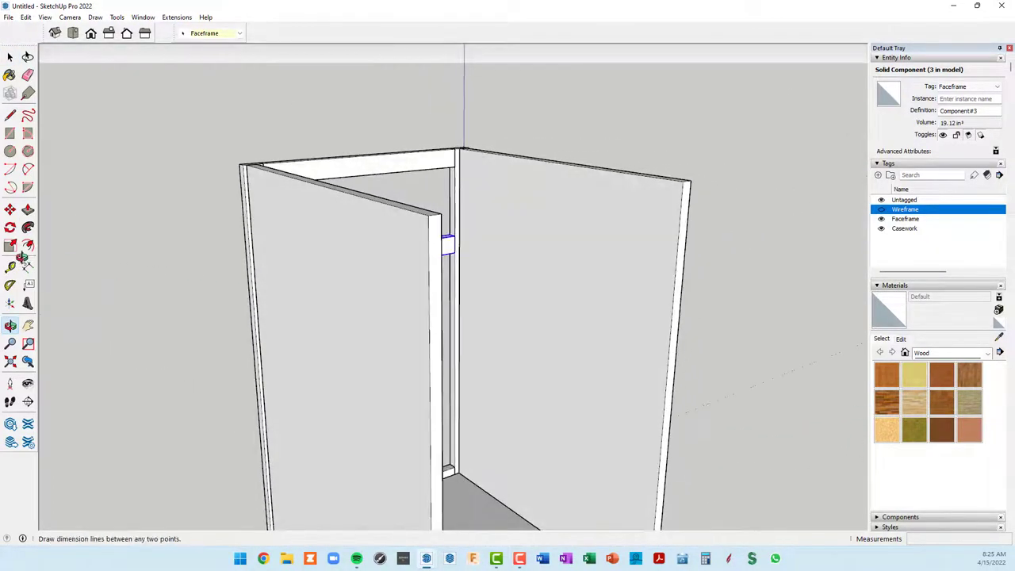
scroll(474, 306, down, 3)
mouse_move(473, 306)
middle_down()
mouse_move(492, 310)
mouse_move(391, 292)
mouse_move(293, 302)
mouse_move(206, 295)
middle_up()
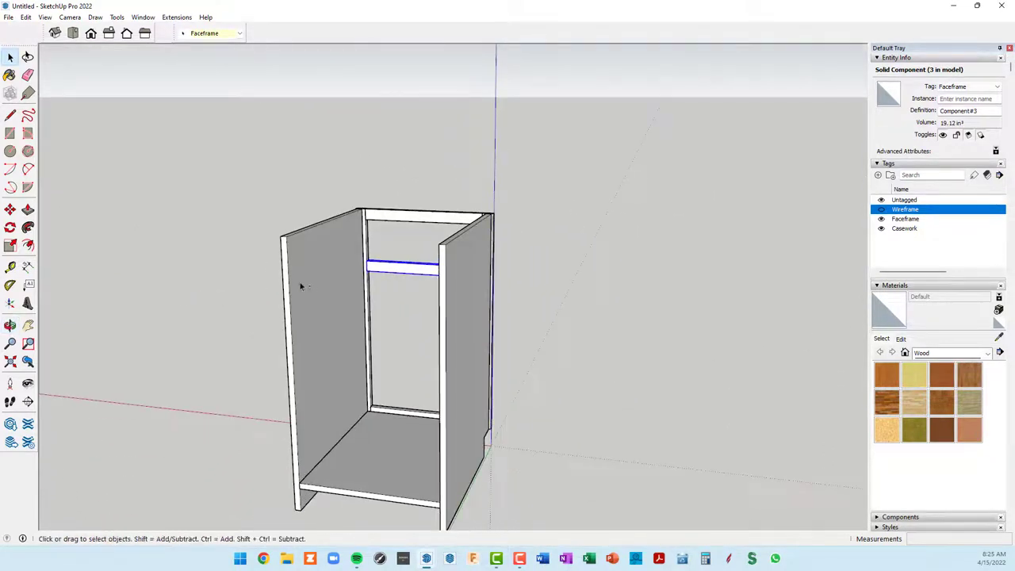
middle_drag(356, 307, 331, 340)
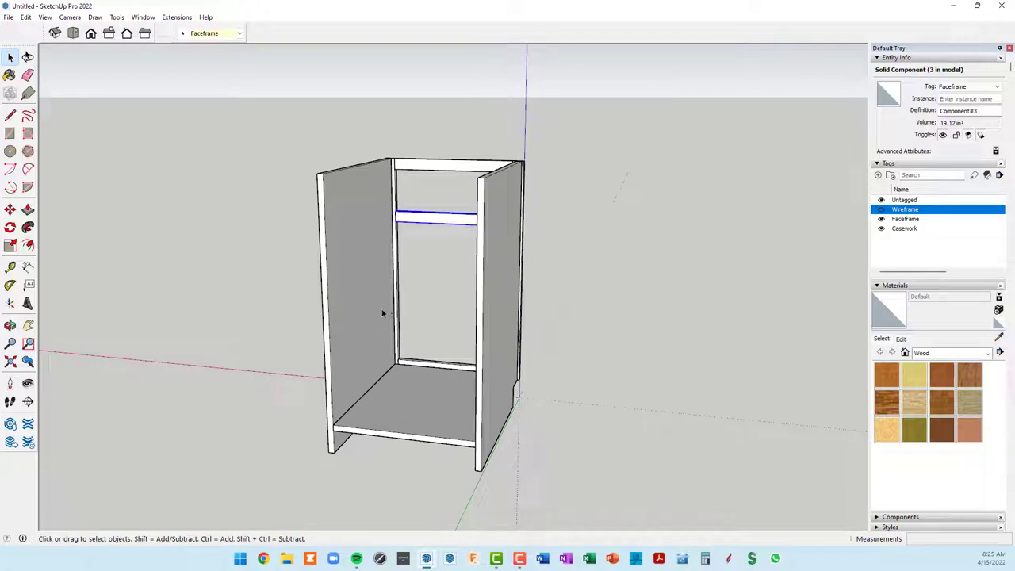
scroll(349, 238, up, 3)
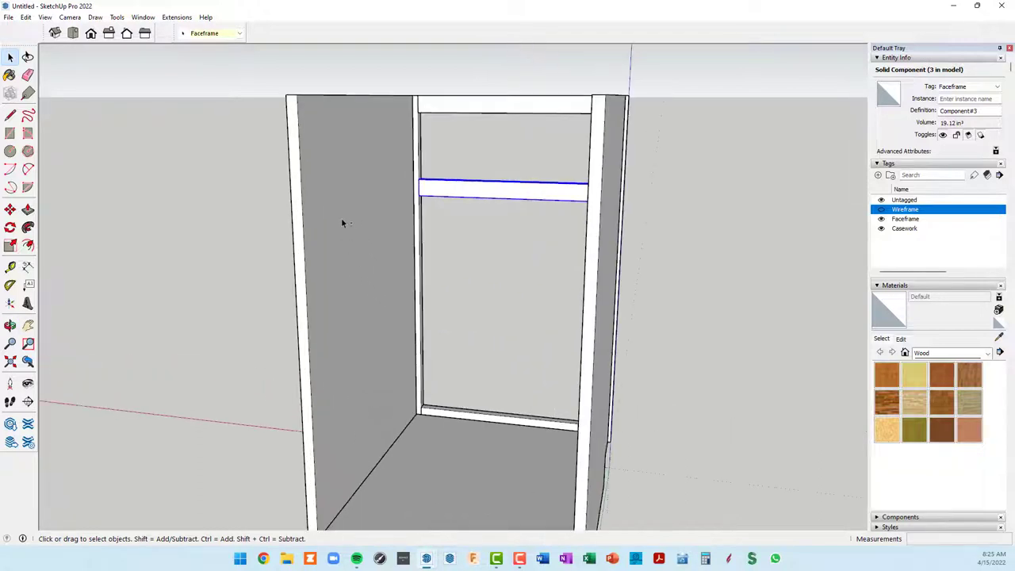
scroll(337, 234, down, 2)
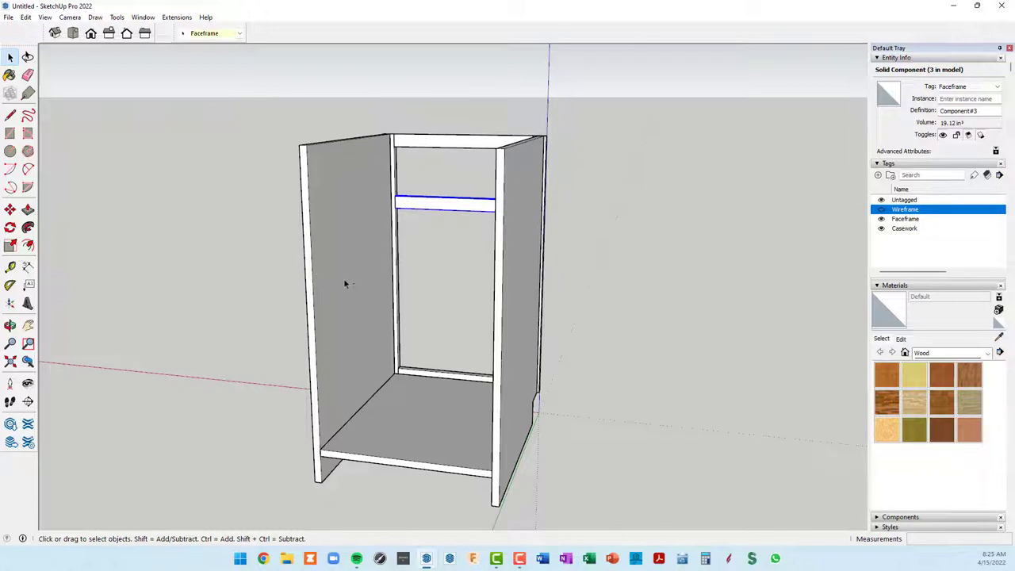
mouse_move(344, 283)
middle_down()
mouse_move(274, 299)
mouse_move(280, 307)
middle_up()
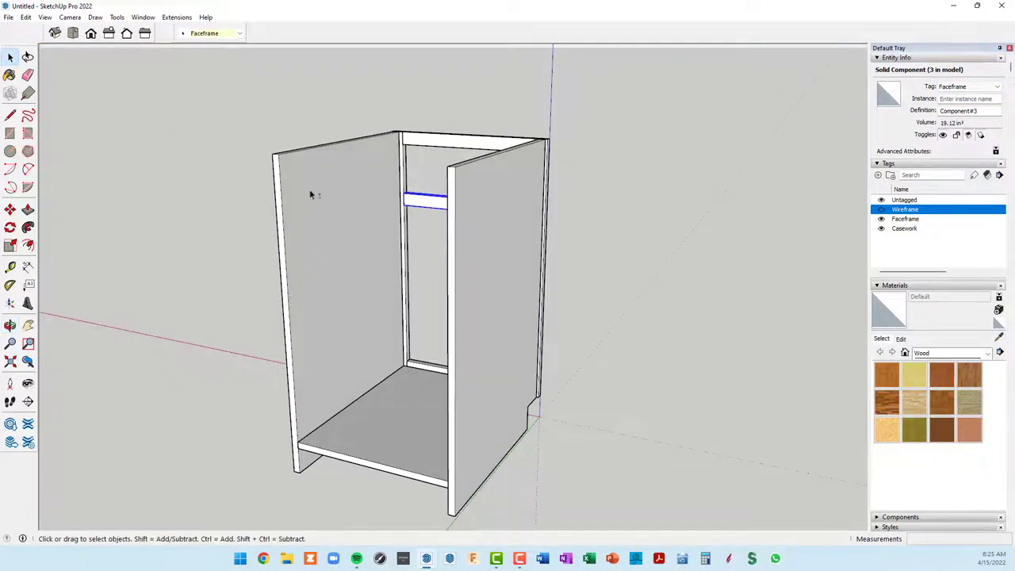
scroll(309, 193, up, 1)
mouse_move(338, 226)
middle_down()
mouse_move(388, 194)
mouse_move(378, 193)
middle_up()
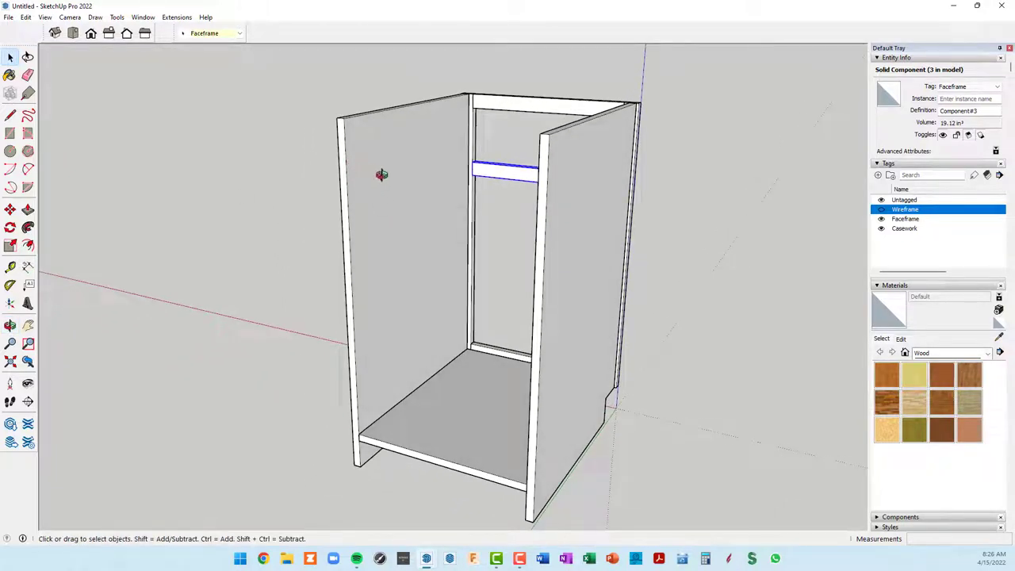
Step: Open the left side panel component for editing and check the View menu's component edit options
double_click(385, 173)
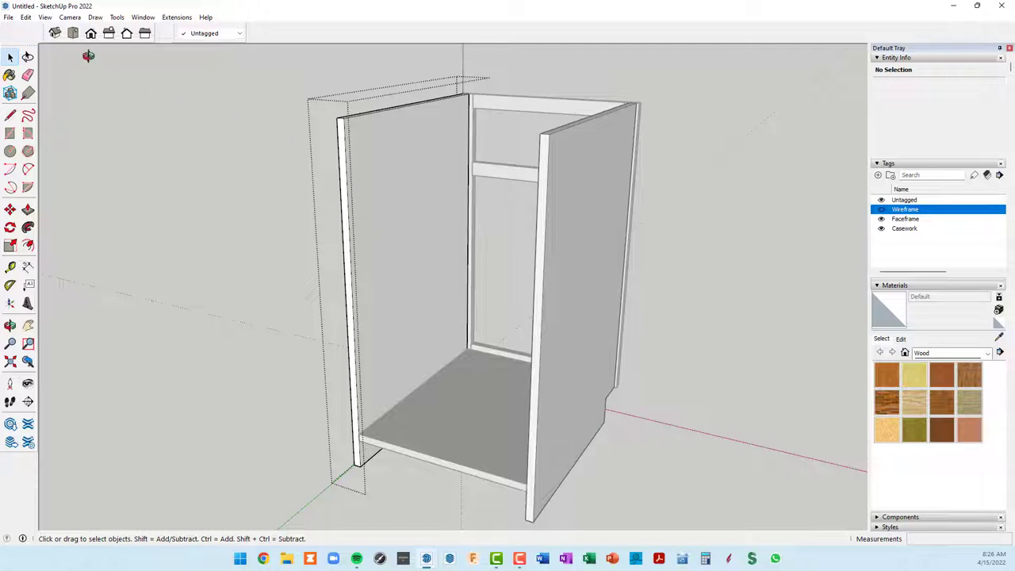
click(46, 18)
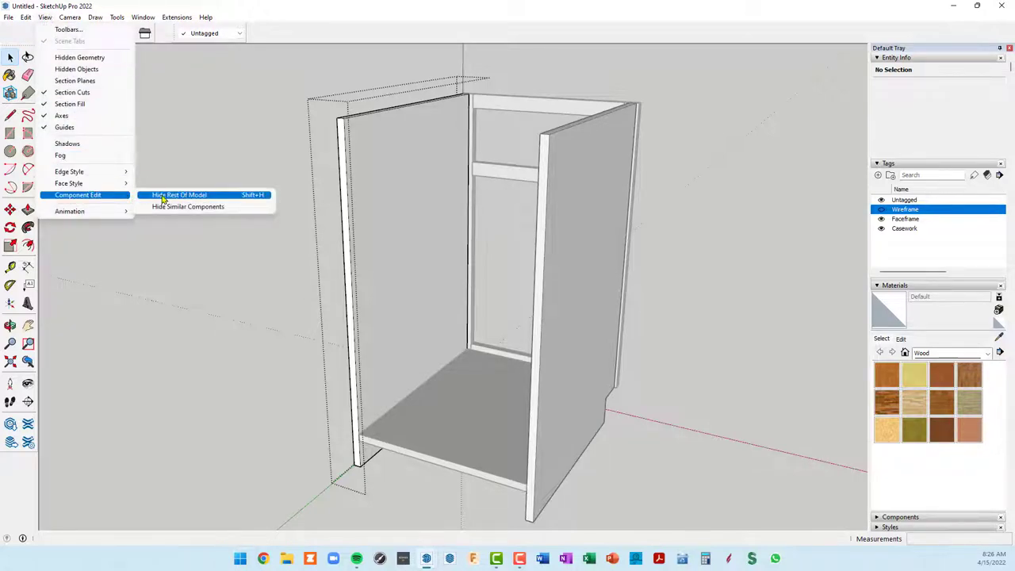
mouse_move(79, 195)
key(Escape)
key(Escape)
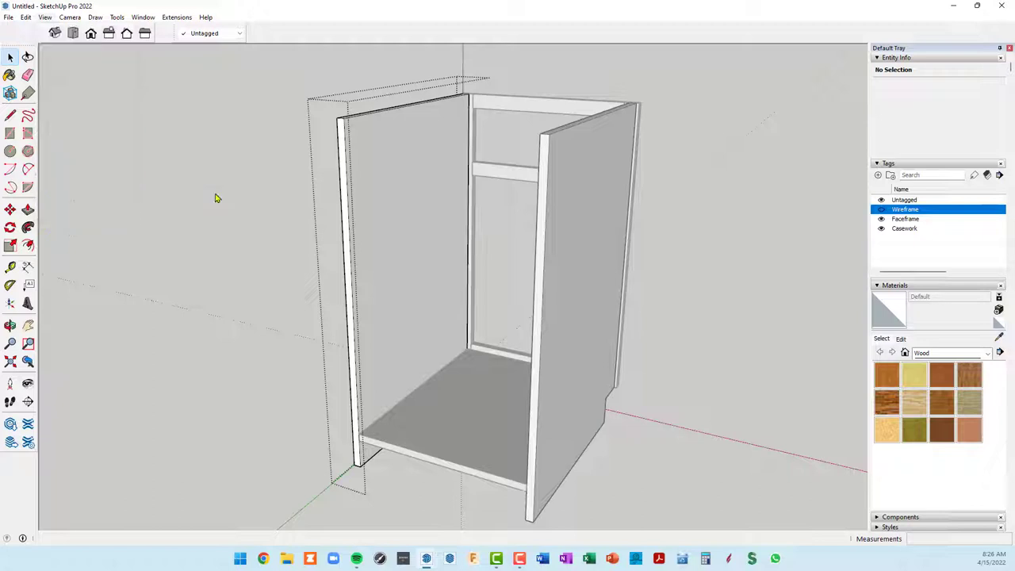
key(alt+h)
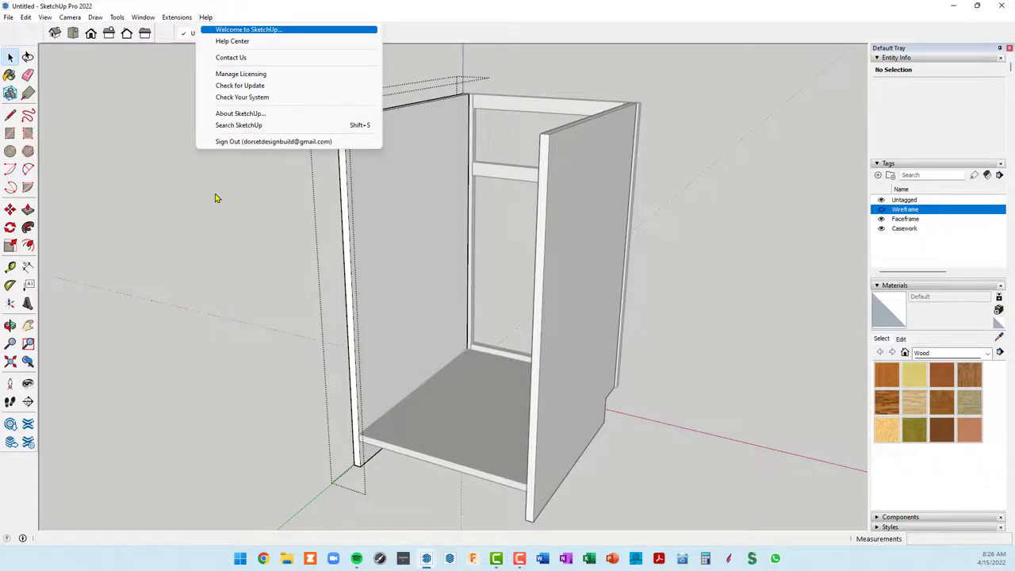
key(Escape)
Step: Toggle the rest of the model hidden until only the two side panels remain visible
key(ctrl+z)
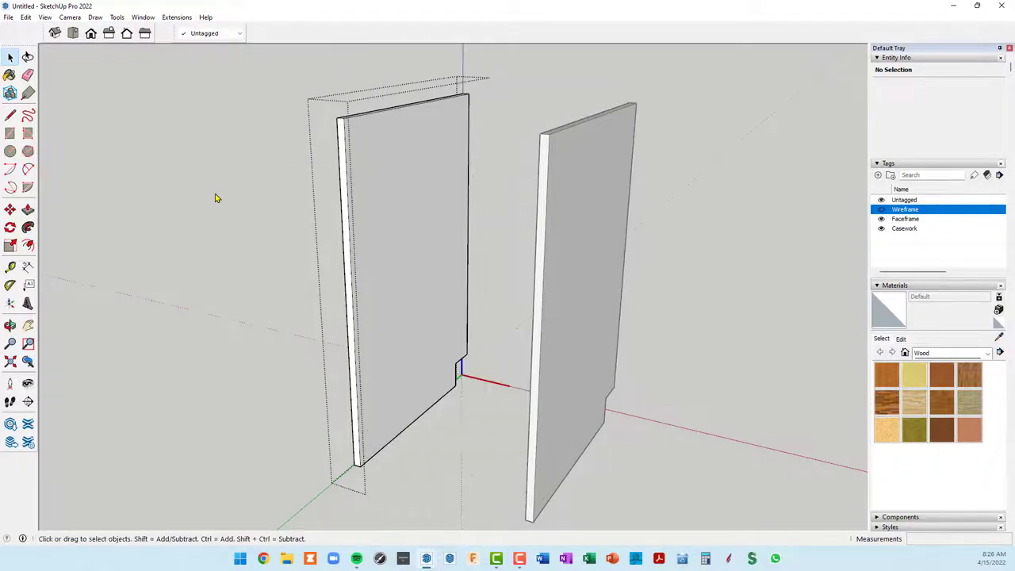
key(ctrl+y)
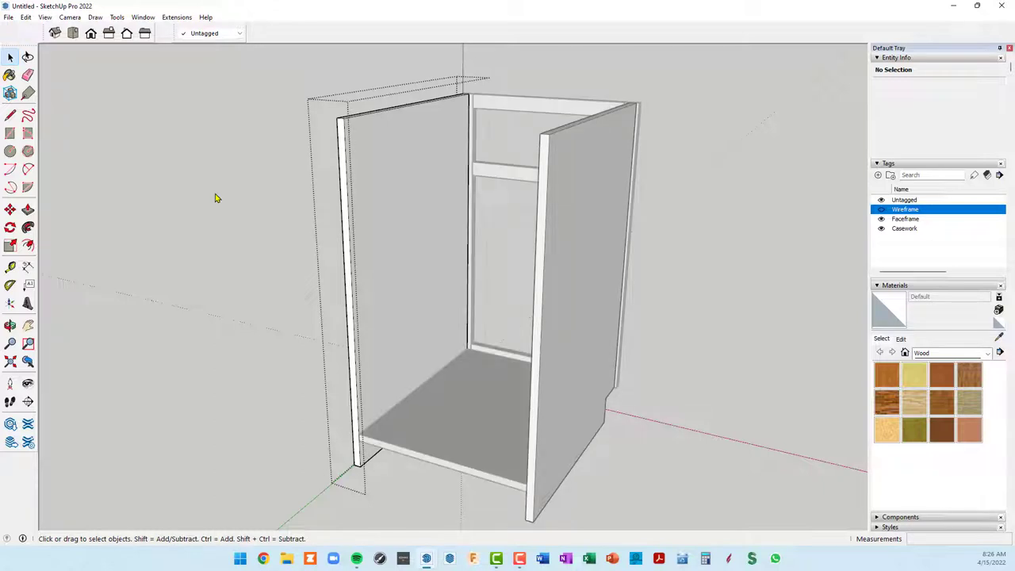
key(ctrl+z)
key(ctrl+y)
key(ctrl+z)
key(ctrl+y)
key(ctrl+z)
key(ctrl+y)
key(ctrl+z)
key(ctrl+y)
key(ctrl+z)
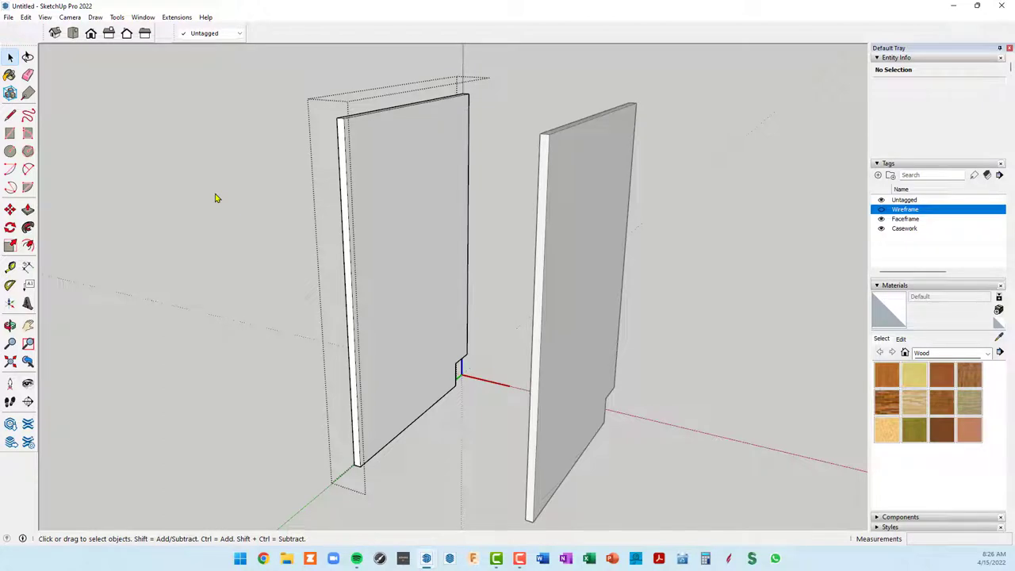
key(ctrl+y)
key(ctrl+z)
key(ctrl+z)
Step: Draw a narrow full-height rectangle from the left panel's top front corner down its front edge
mouse_move(381, 263)
middle_down()
mouse_move(363, 256)
mouse_move(333, 277)
mouse_move(352, 227)
middle_up()
mouse_move(414, 254)
middle_down()
mouse_move(428, 230)
mouse_move(443, 248)
mouse_move(387, 198)
middle_up()
scroll(388, 182, up, 3)
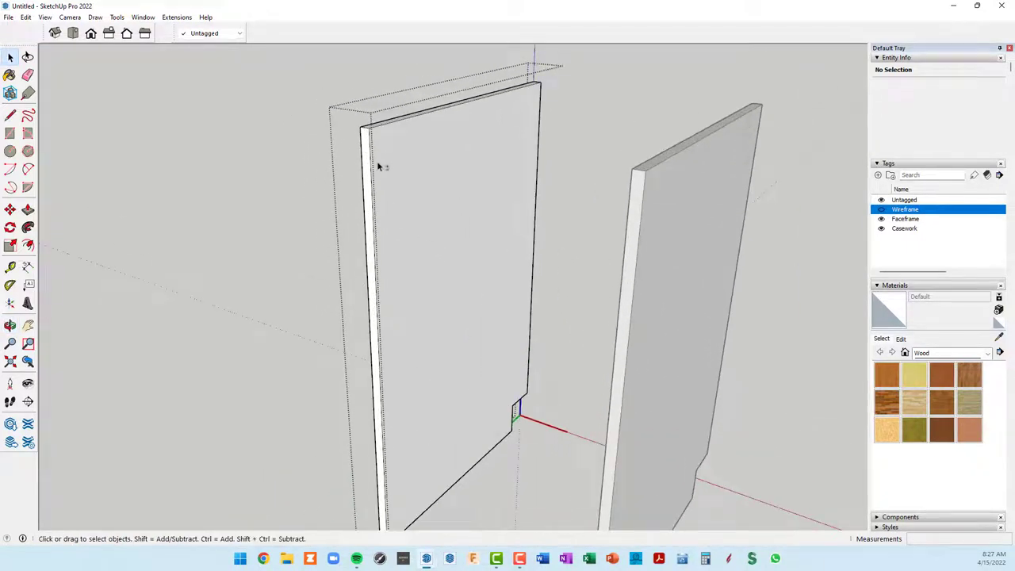
key(r)
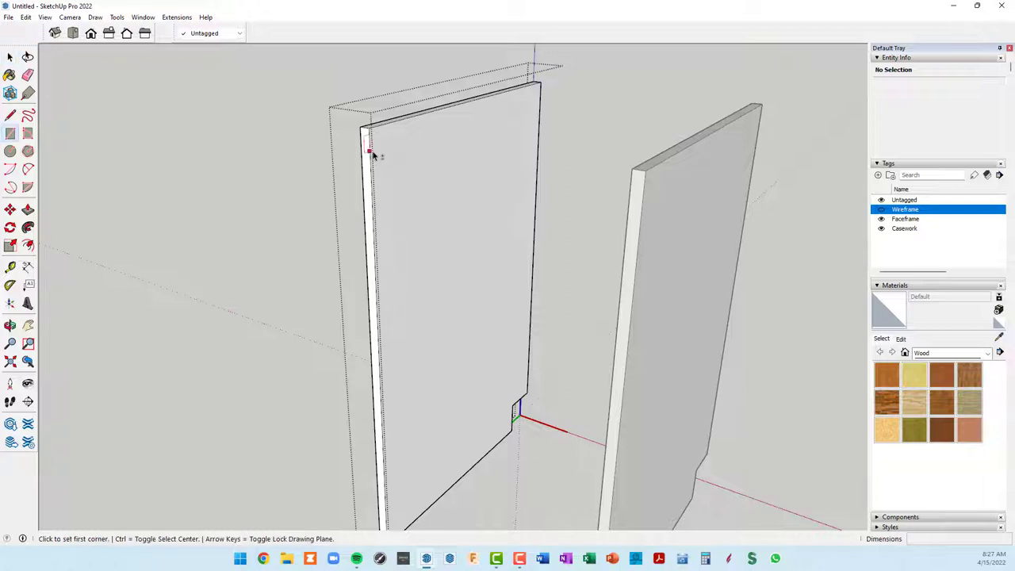
click(370, 126)
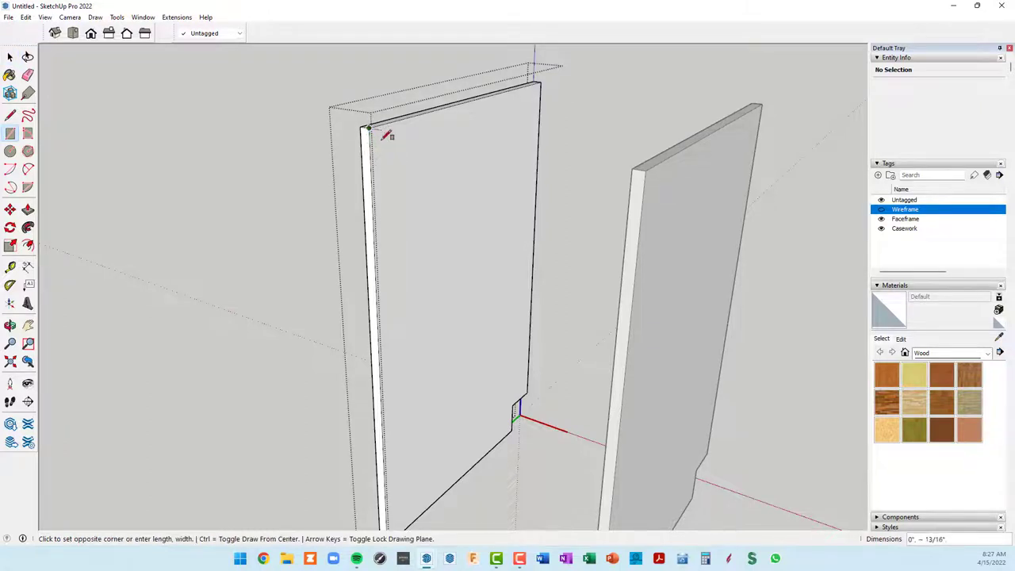
scroll(392, 150, down, 3)
scroll(414, 393, up, 3)
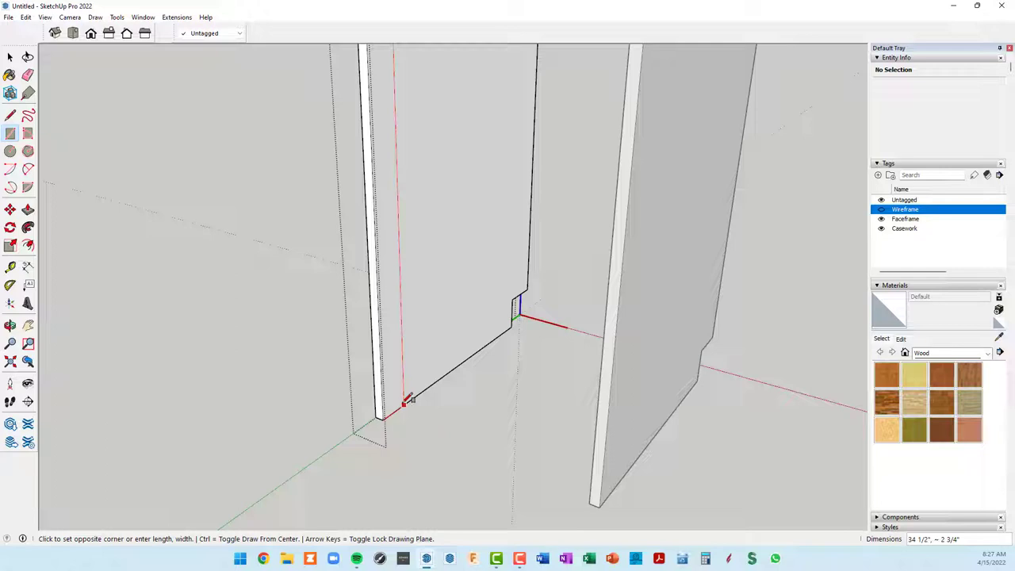
text(.)
key(Return)
Step: Select the new narrow strip face on the side panel
scroll(414, 416, up, 2)
scroll(416, 423, up, 2)
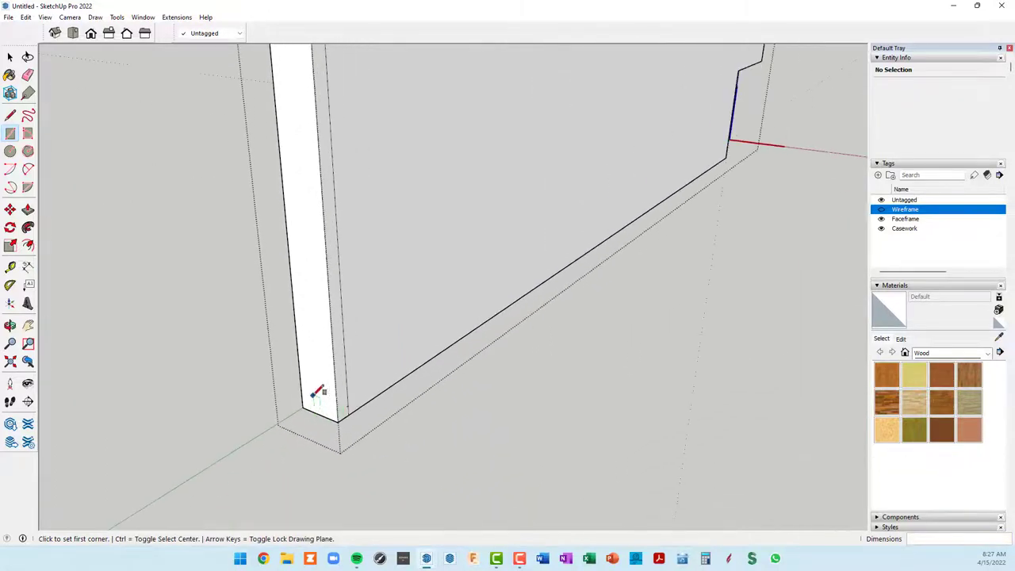
scroll(418, 428, up, 1)
scroll(423, 438, up, 1)
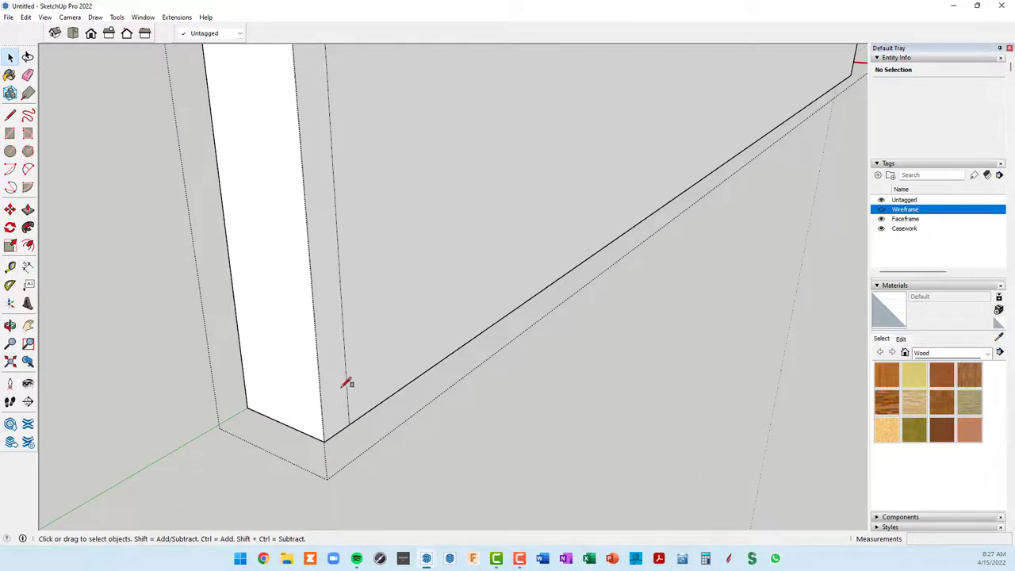
click(343, 380)
scroll(341, 388, down, 1)
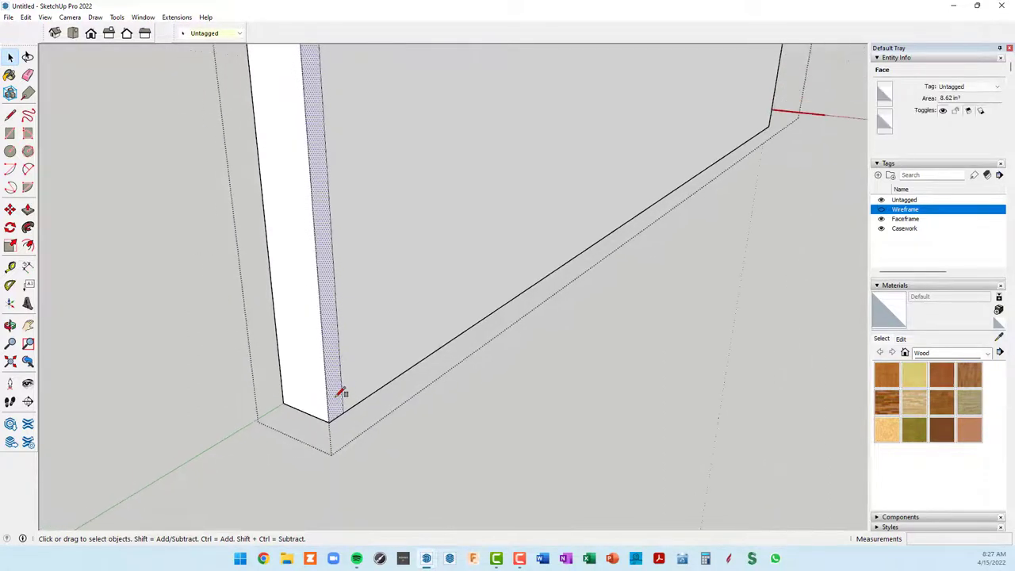
scroll(342, 394, down, 1)
scroll(342, 392, up, 1)
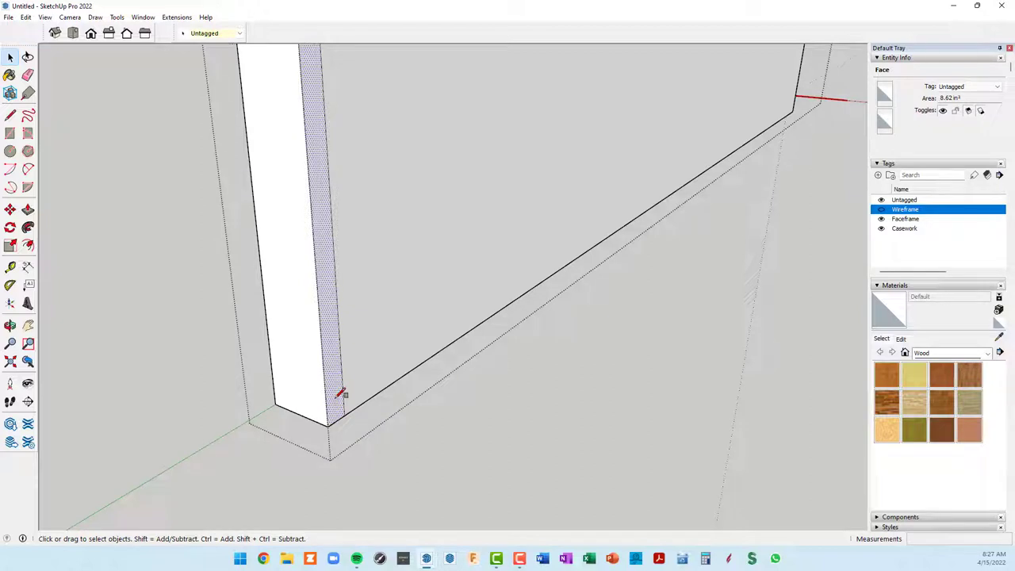
Step: Push the strip face 3/8" into the side panel and orbit to check both panels
key(p)
click(336, 405)
text(3/8)
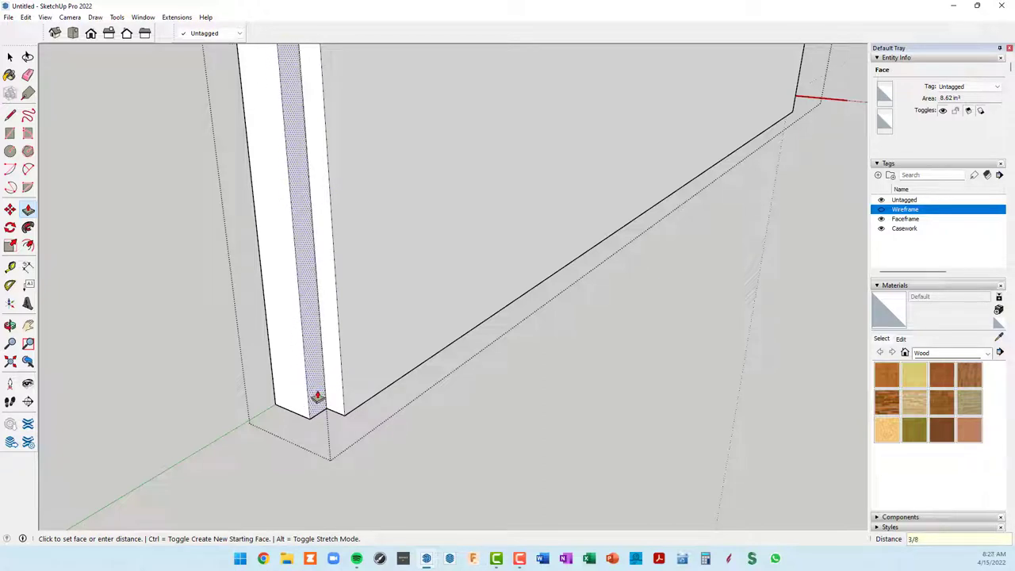
key(Return)
scroll(321, 396, down, 2)
scroll(328, 397, down, 2)
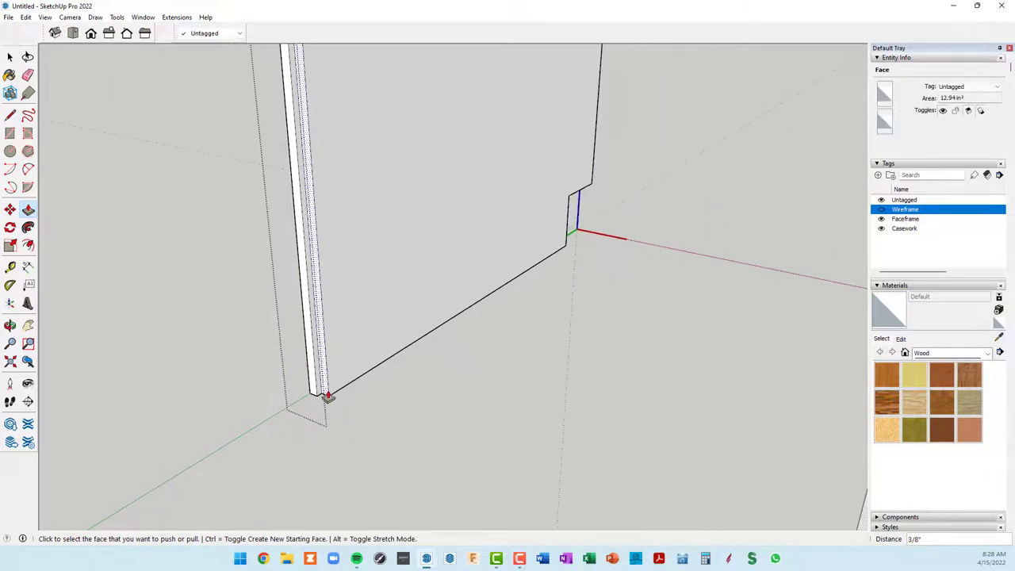
scroll(327, 397, down, 3)
mouse_move(476, 453)
middle_down()
mouse_move(531, 437)
mouse_move(652, 458)
mouse_move(738, 389)
mouse_move(739, 368)
middle_up()
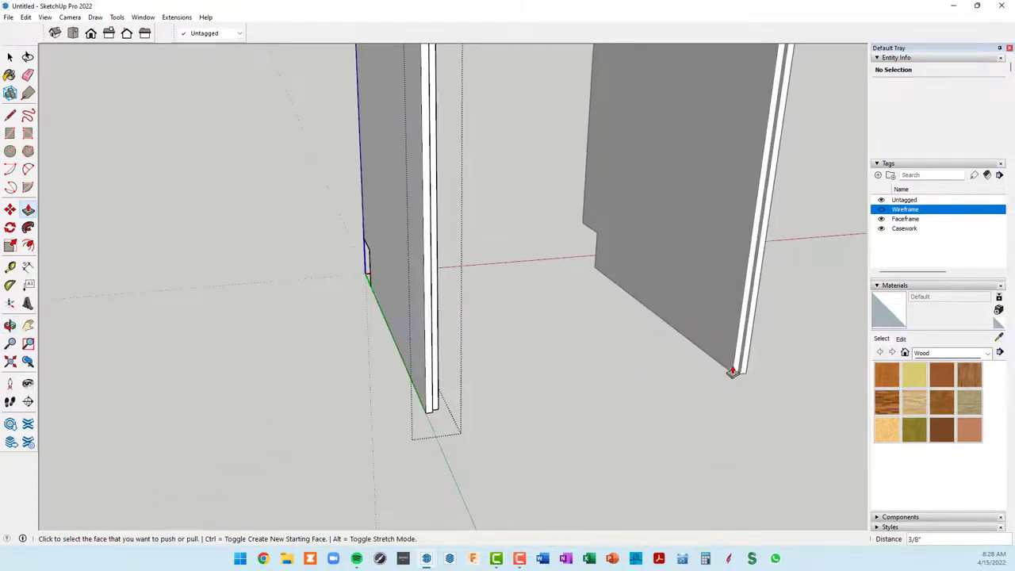
scroll(733, 371, up, 2)
scroll(732, 371, down, 1)
scroll(730, 371, down, 3)
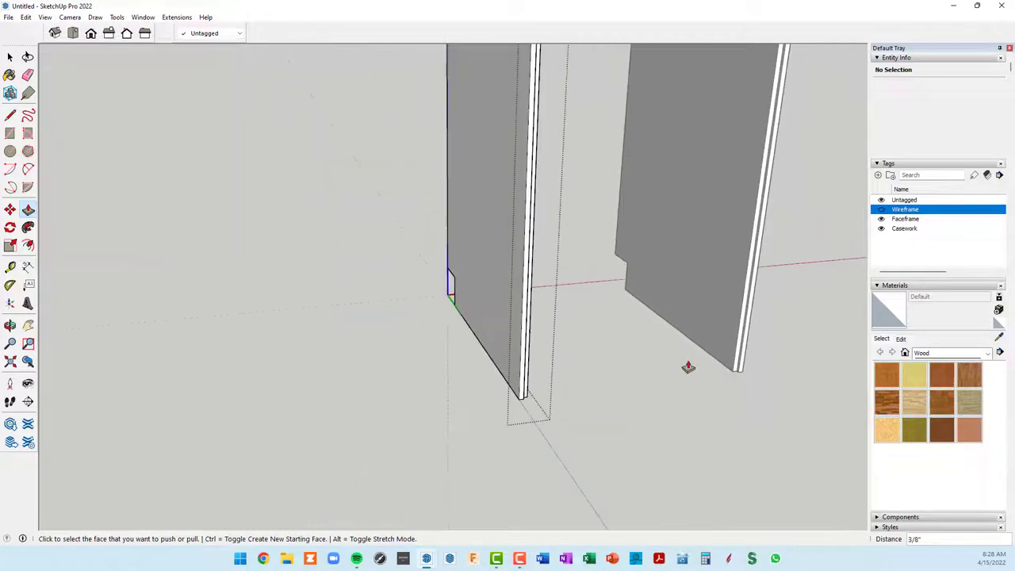
scroll(655, 401, down, 1)
scroll(656, 397, down, 2)
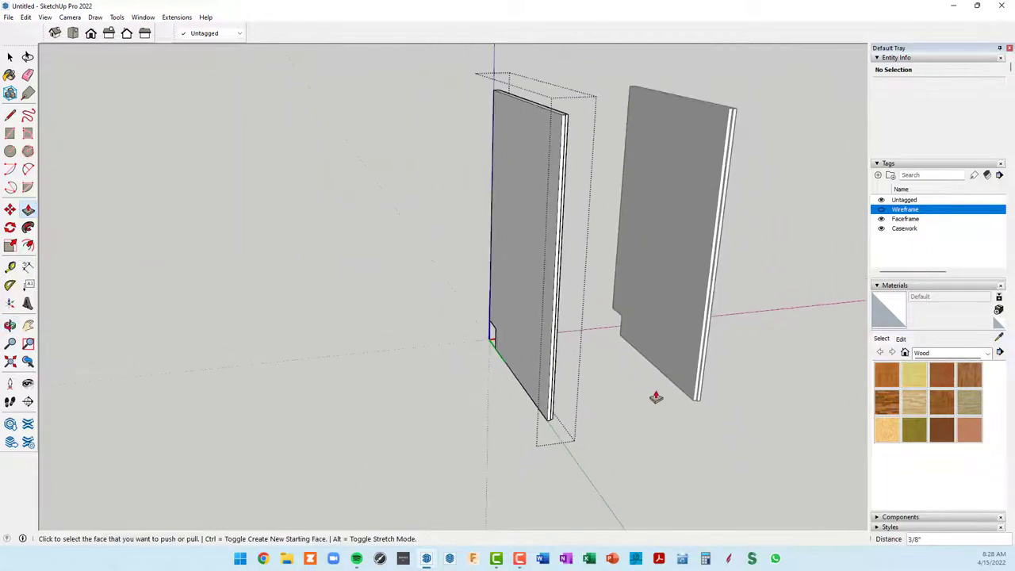
middle_drag(656, 393, 452, 399)
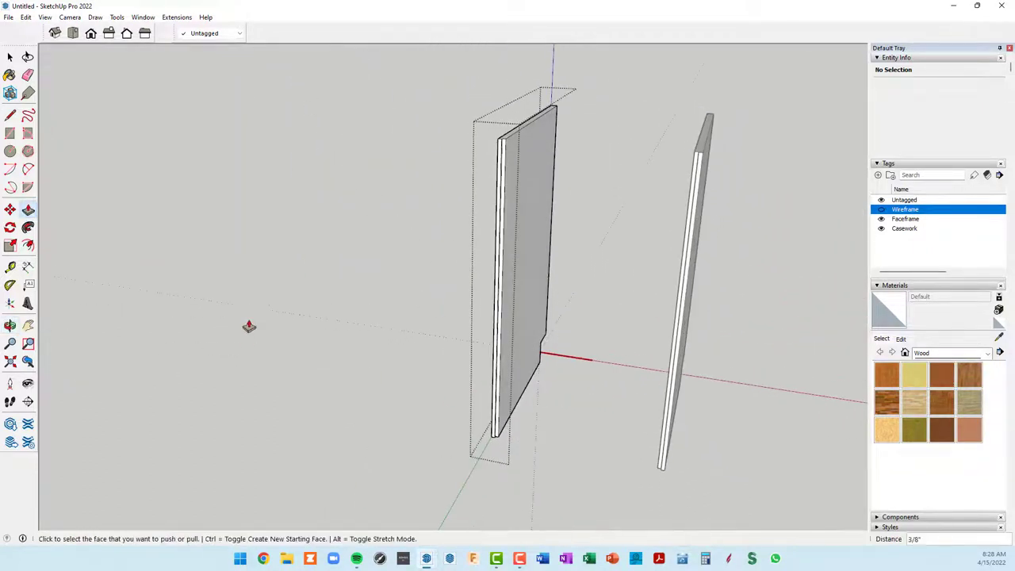
Step: Close the side panel component and return to the Select tool
right_click(254, 320)
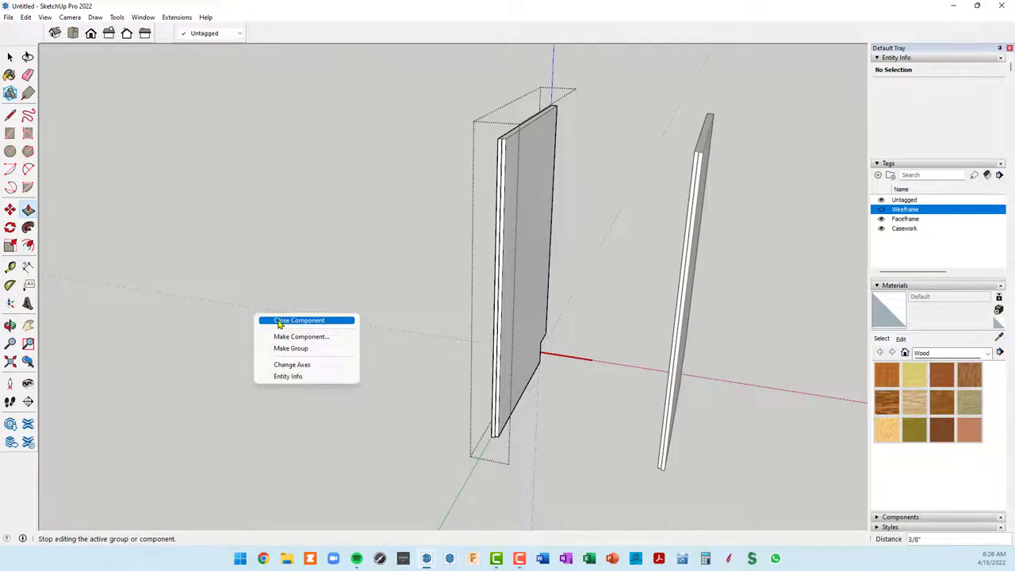
click(280, 323)
key(space)
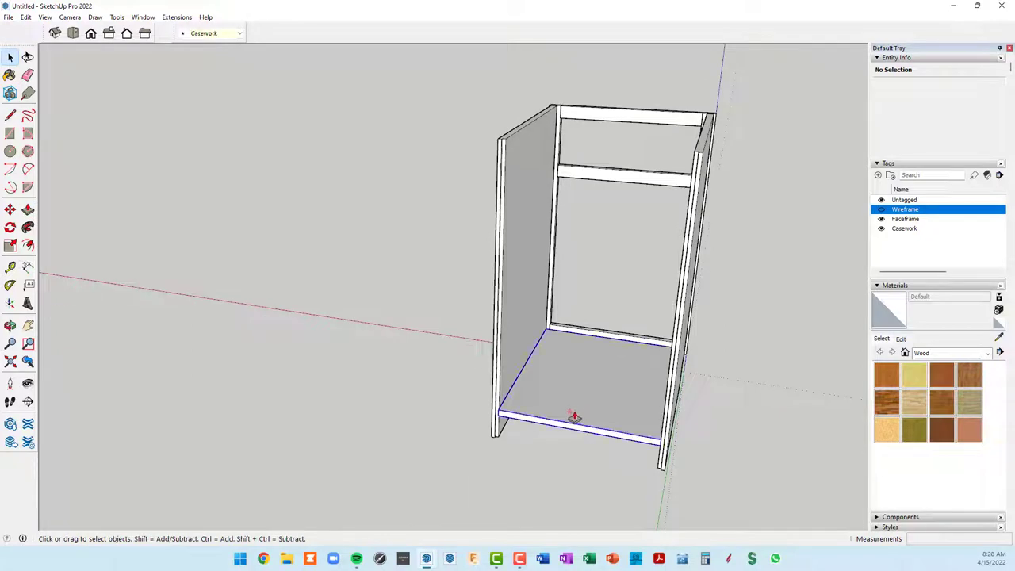
Step: Open the cabinet's bottom panel group for editing with the rest of the cabinet visible
click(574, 418)
middle_drag(608, 336, 523, 294)
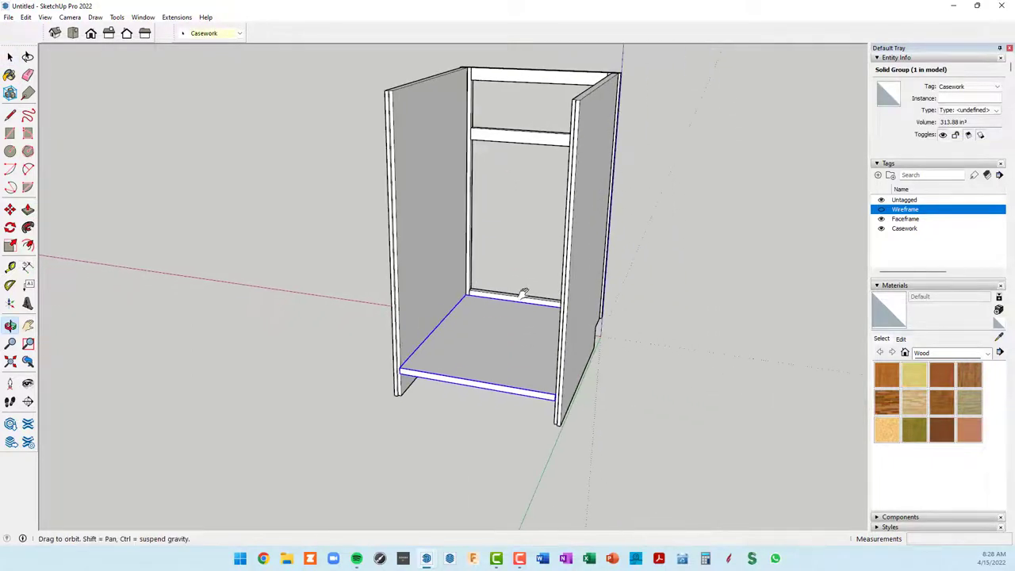
scroll(412, 373, up, 3)
scroll(412, 374, up, 2)
scroll(399, 359, up, 2)
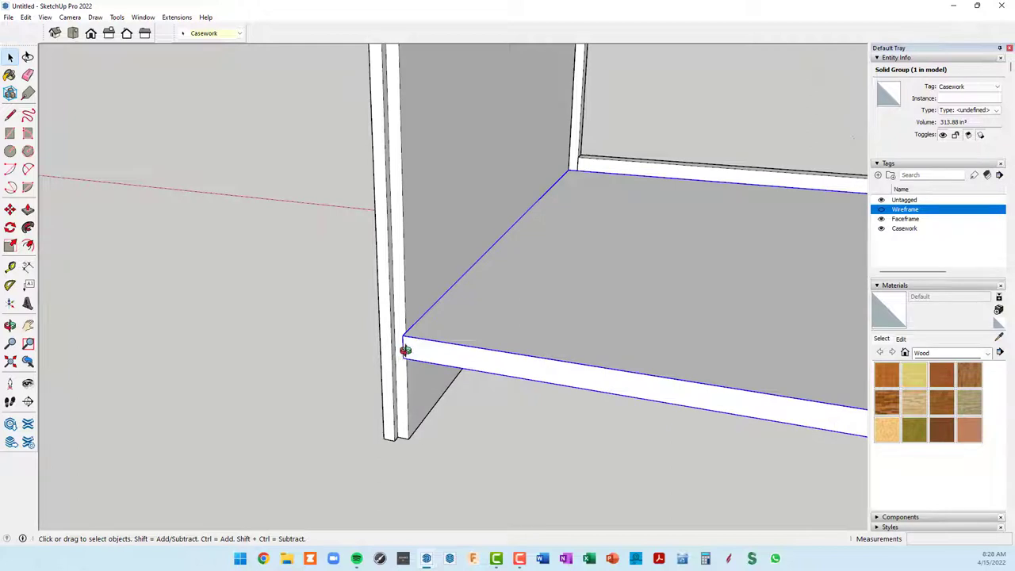
middle_drag(410, 350, 404, 352)
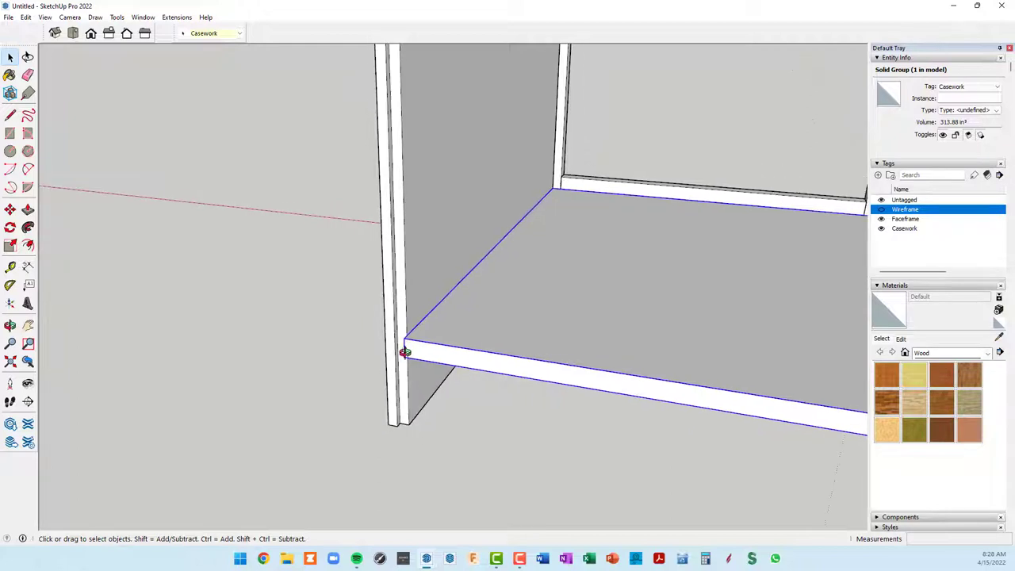
click(399, 293)
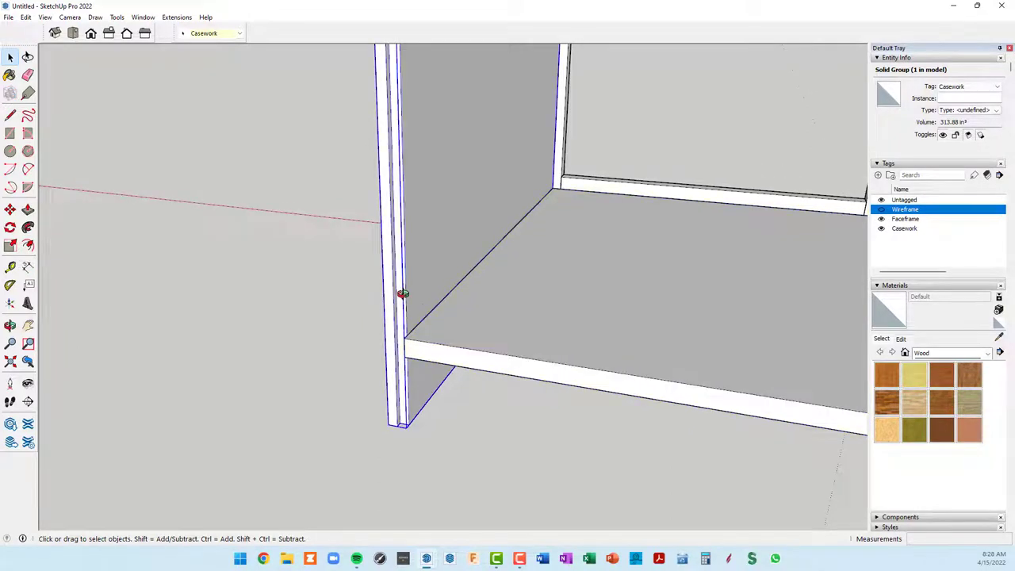
click(437, 349)
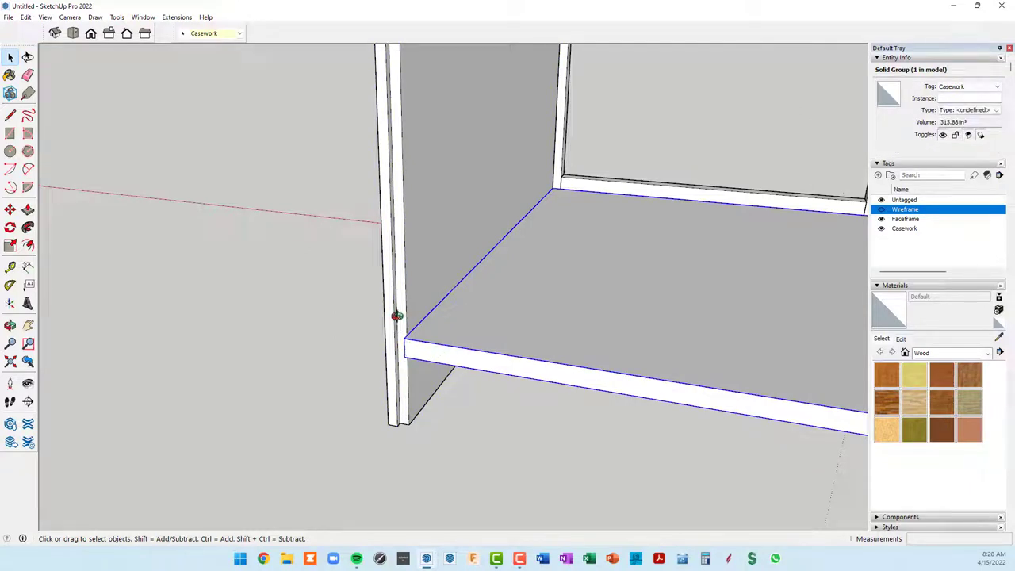
double_click(439, 352)
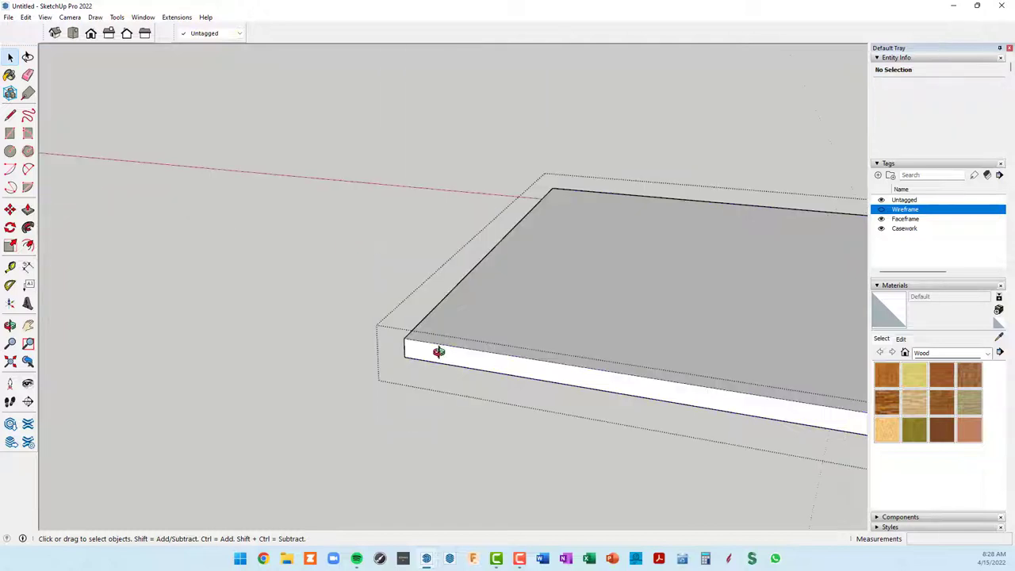
scroll(438, 350, down, 2)
scroll(432, 349, down, 2)
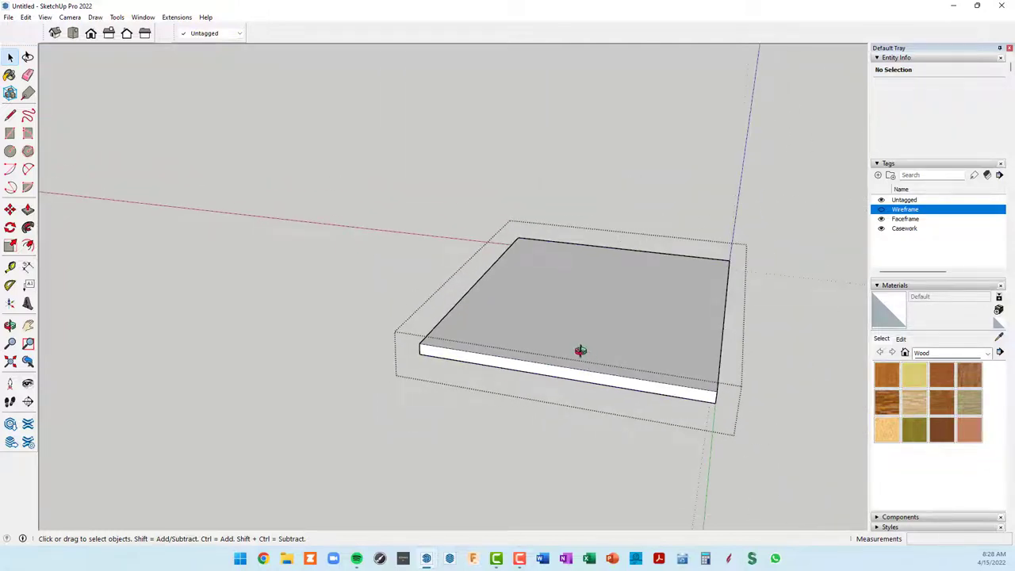
mouse_move(579, 351)
middle_down()
mouse_move(535, 338)
mouse_move(611, 335)
mouse_move(559, 330)
mouse_move(585, 333)
middle_up()
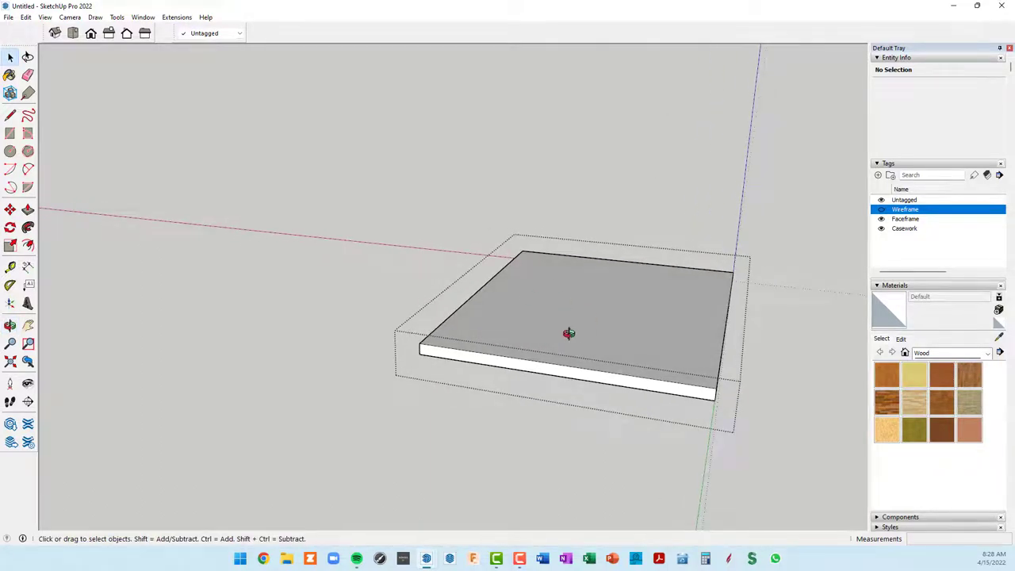
key(ctrl+z)
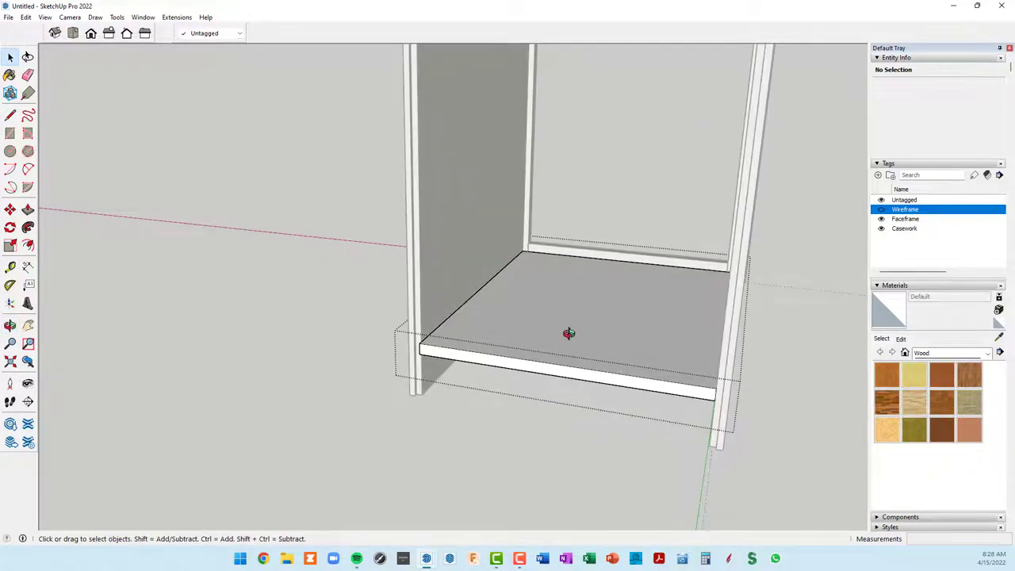
scroll(477, 326, up, 2)
scroll(426, 351, up, 2)
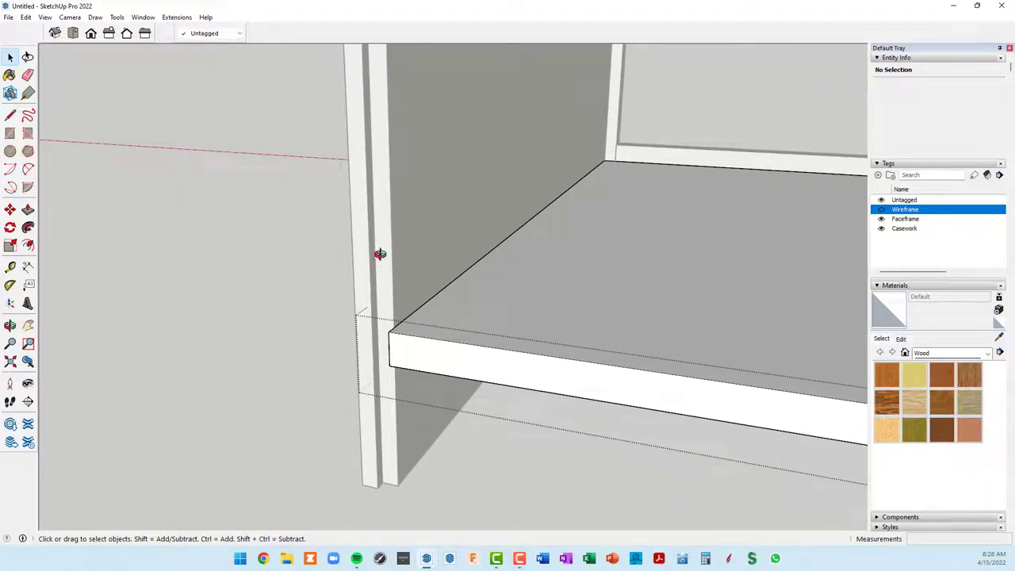
Step: Push the bottom panel's front face back 1/4" and close the group
key(p)
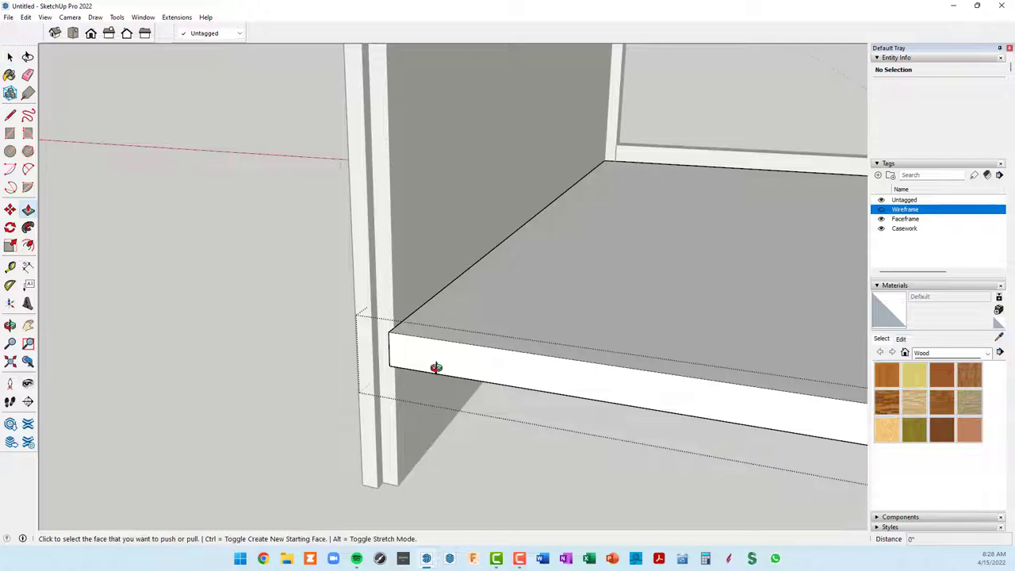
click(437, 367)
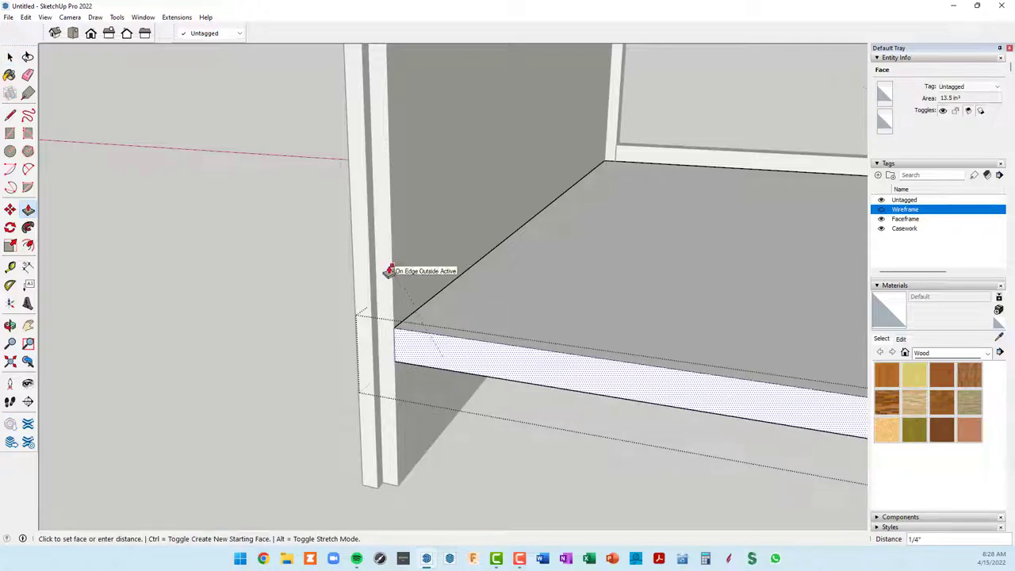
mouse_move(392, 270)
middle_down()
mouse_move(521, 359)
mouse_move(666, 385)
mouse_move(743, 356)
mouse_move(616, 303)
mouse_move(468, 311)
middle_up()
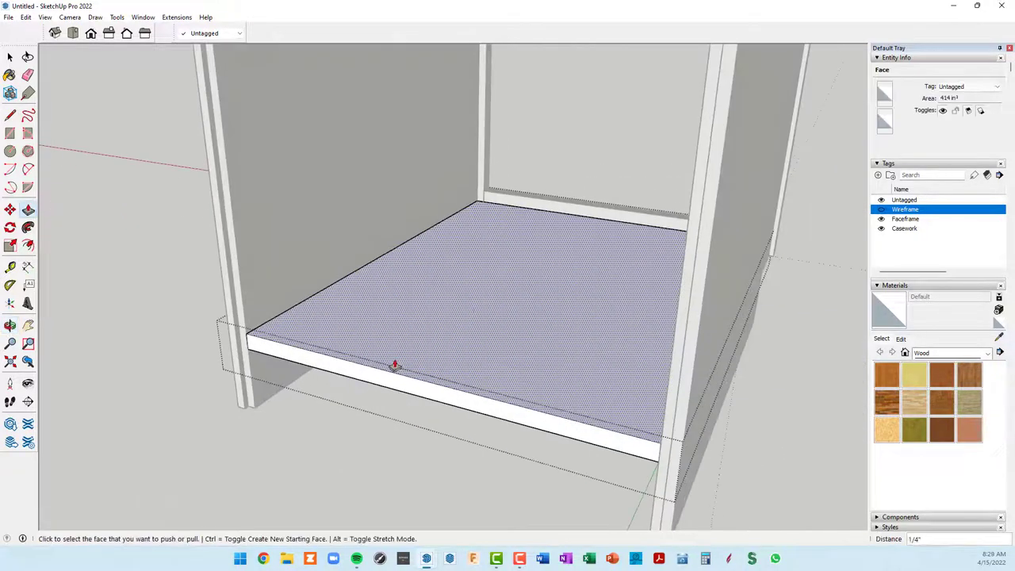
scroll(389, 366, down, 3)
scroll(373, 389, down, 3)
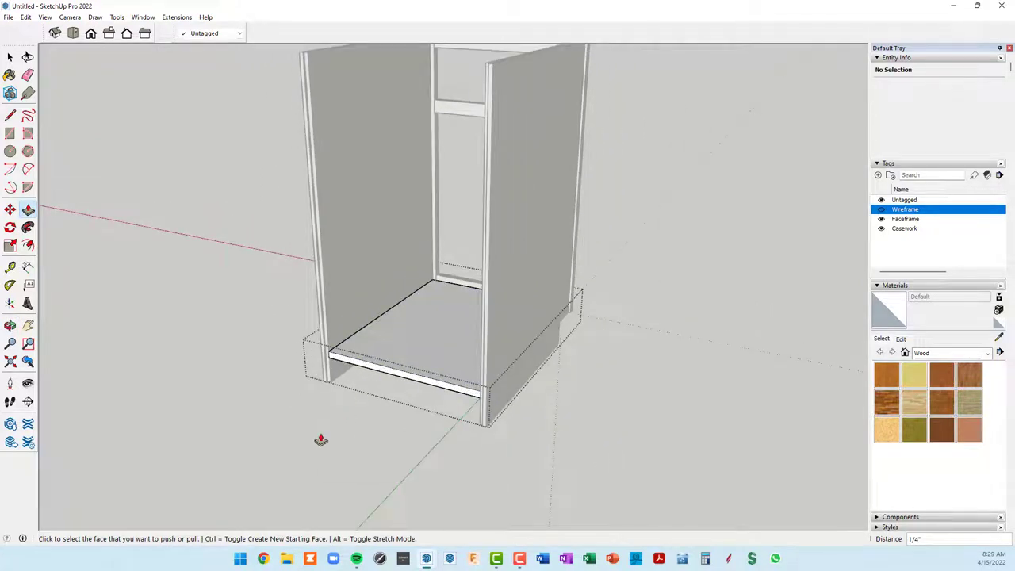
right_click(321, 438)
click(347, 441)
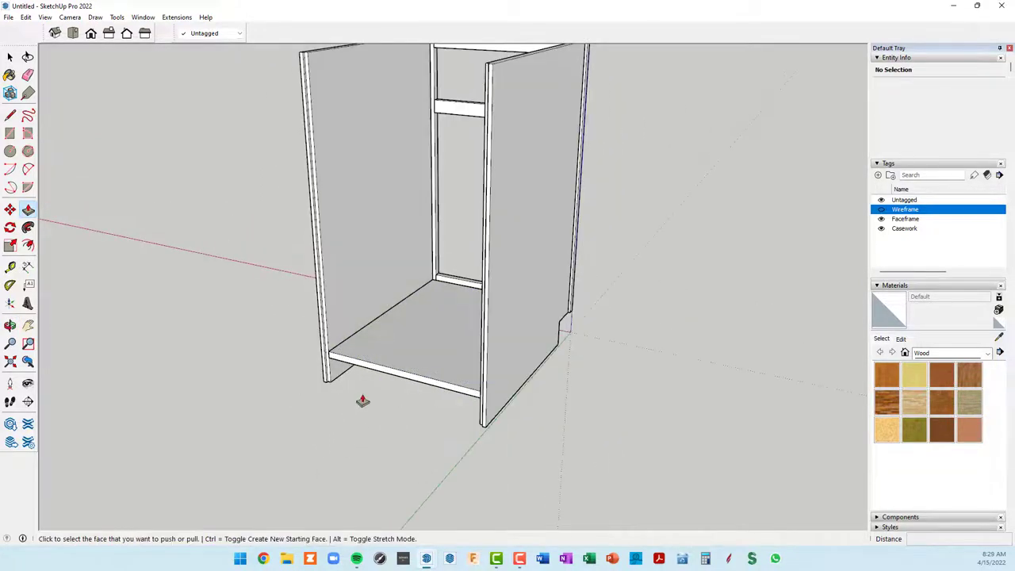
key(space)
click(392, 359)
scroll(385, 284, down, 2)
Step: Draw a rectangle across the cabinet's back opening from its top-left corner
scroll(330, 163, down, 2)
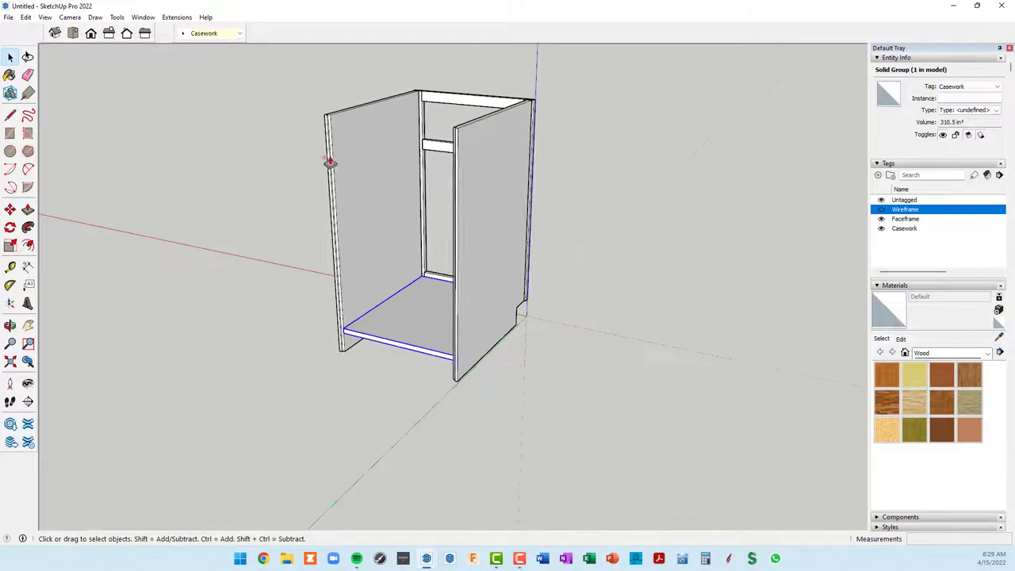
mouse_move(330, 163)
middle_down()
mouse_move(352, 185)
mouse_move(376, 147)
middle_up()
scroll(361, 128, up, 2)
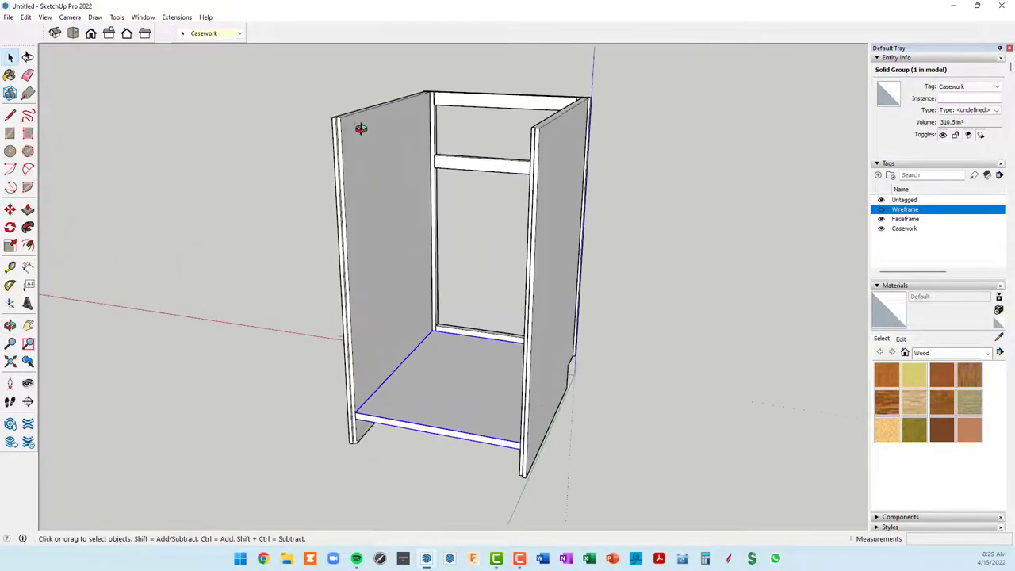
scroll(361, 128, up, 2)
scroll(358, 124, up, 1)
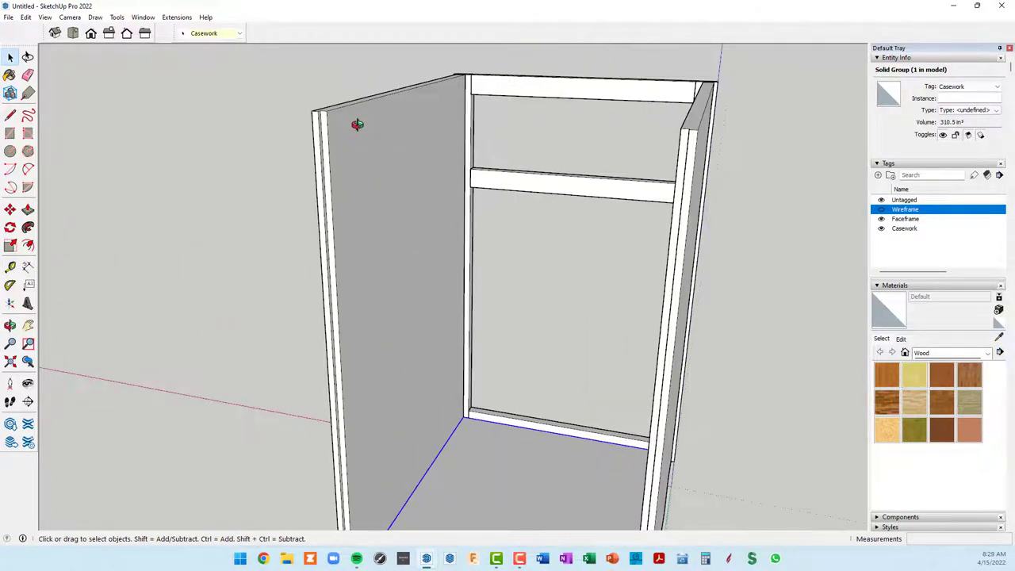
key(r)
scroll(325, 109, up, 1)
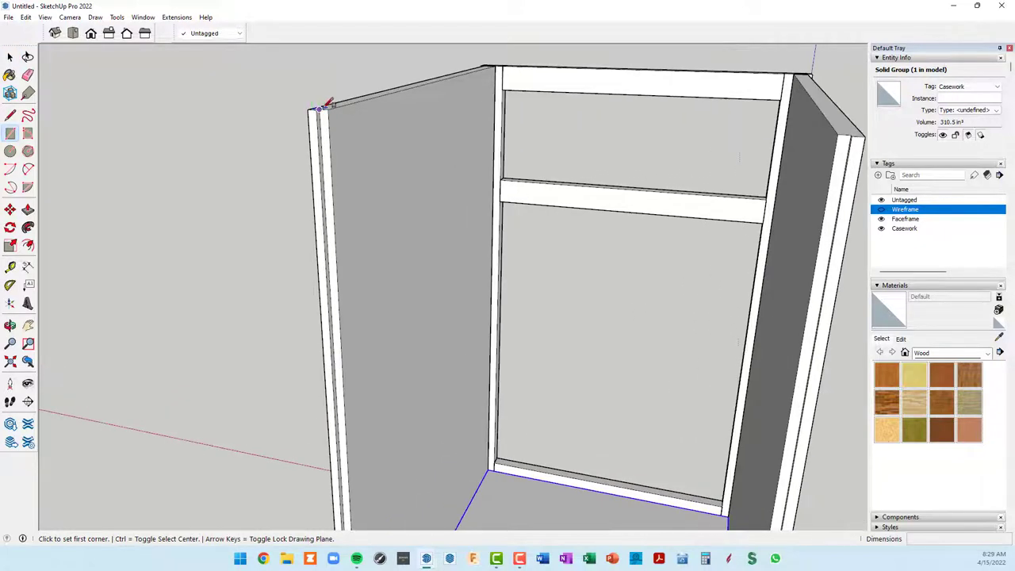
scroll(322, 105, up, 2)
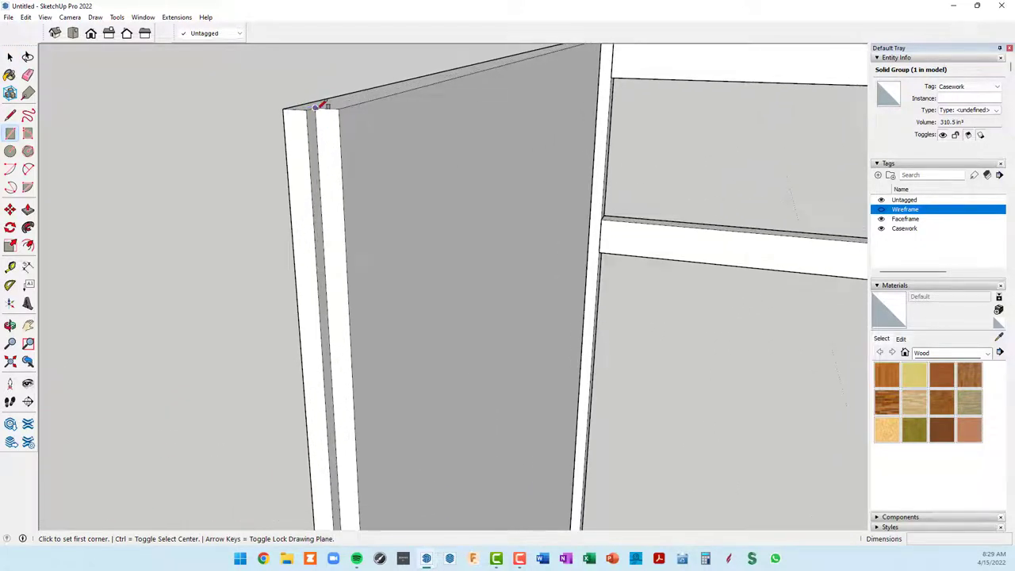
click(324, 105)
scroll(341, 161, down, 3)
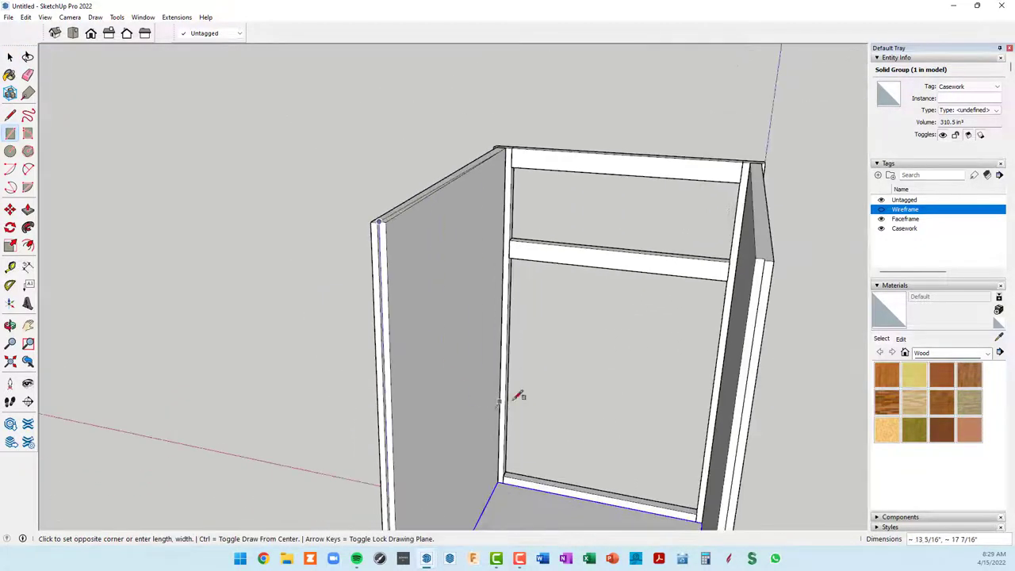
mouse_move(517, 395)
middle_down()
mouse_move(476, 227)
mouse_move(584, 188)
mouse_move(763, 426)
middle_up()
scroll(736, 405, up, 2)
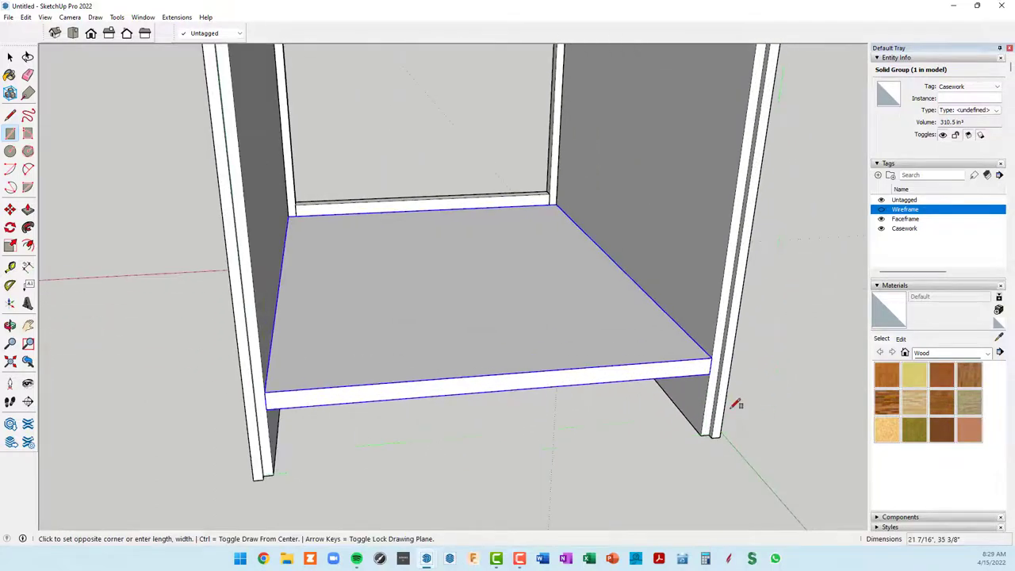
scroll(735, 404, up, 2)
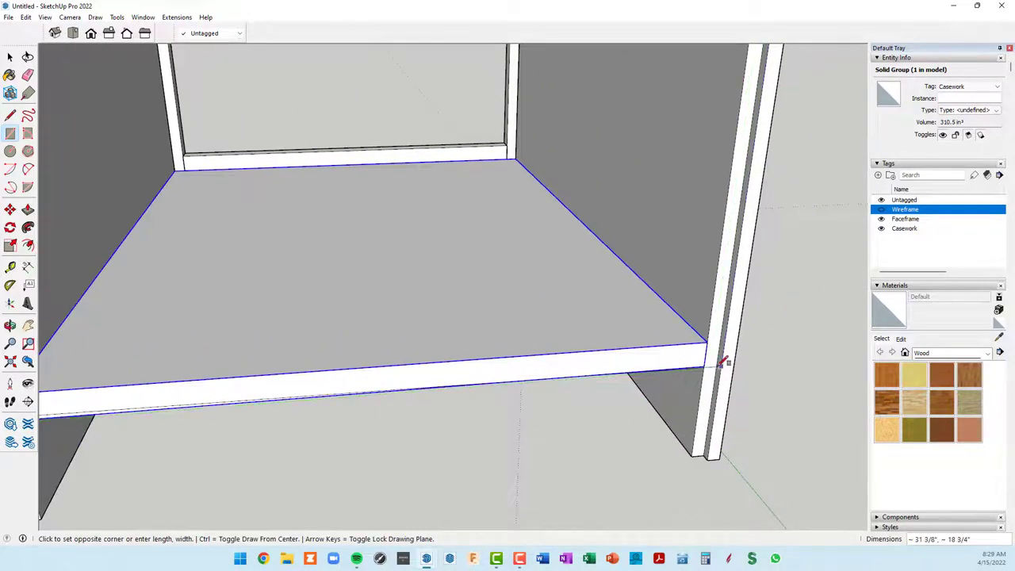
scroll(724, 362, up, 1)
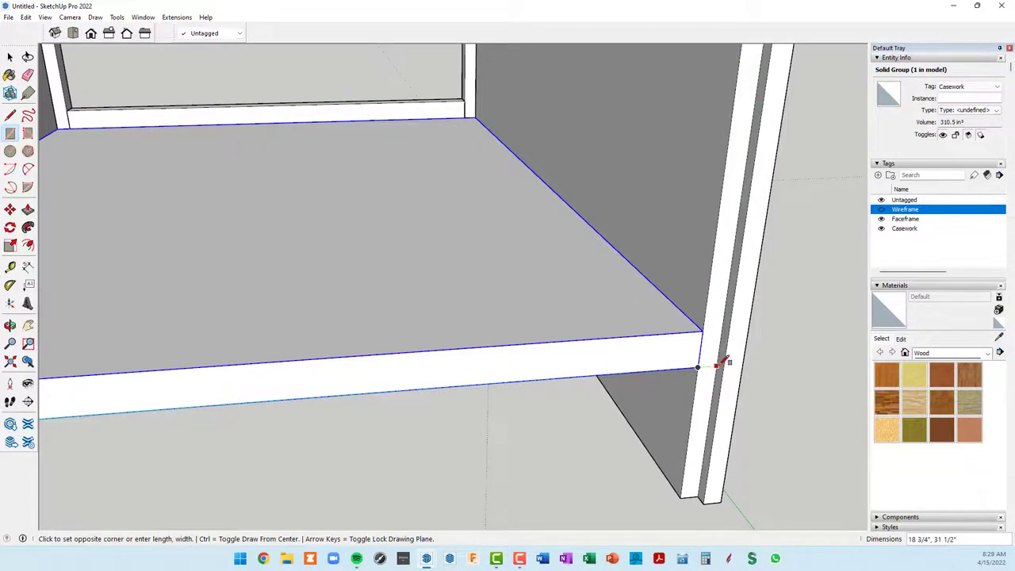
scroll(705, 361, up, 1)
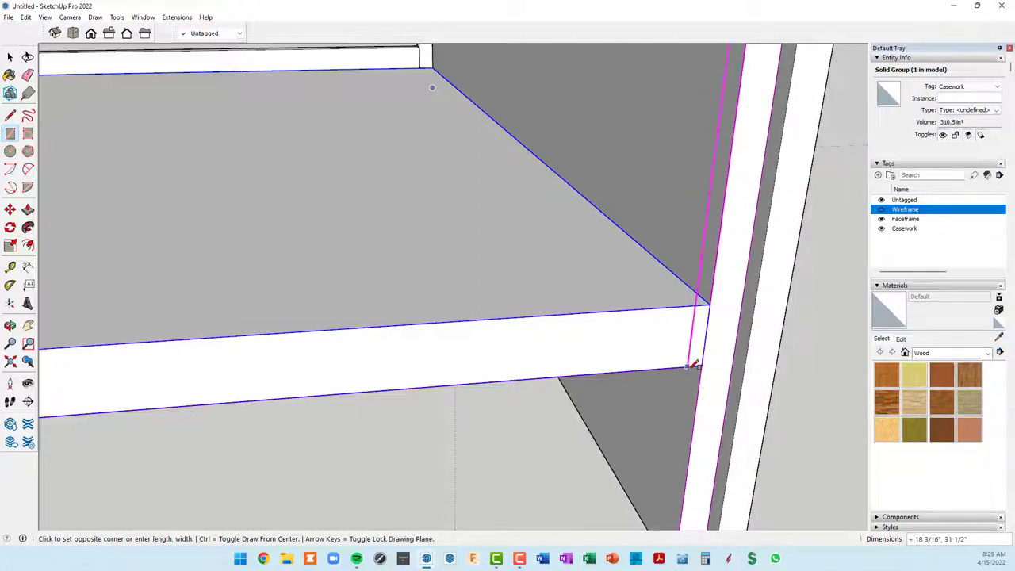
click(735, 360)
scroll(736, 362, down, 2)
scroll(734, 373, down, 3)
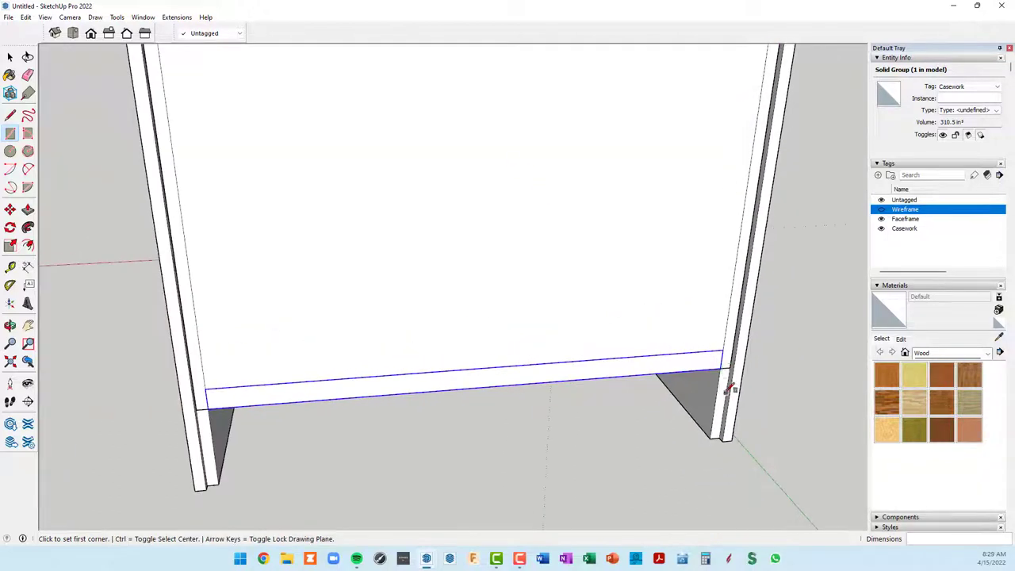
scroll(717, 397, down, 2)
scroll(702, 381, down, 2)
mouse_move(695, 349)
middle_down()
mouse_move(687, 322)
mouse_move(703, 349)
mouse_move(798, 374)
mouse_move(718, 279)
middle_up()
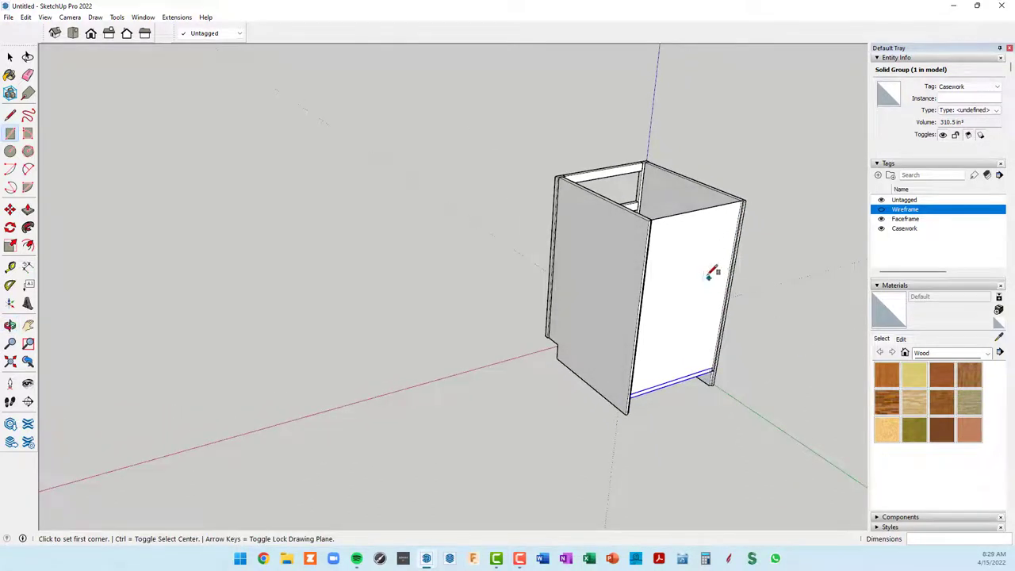
Step: Push/pull the new back face 1/4" to form the back panel
key(p)
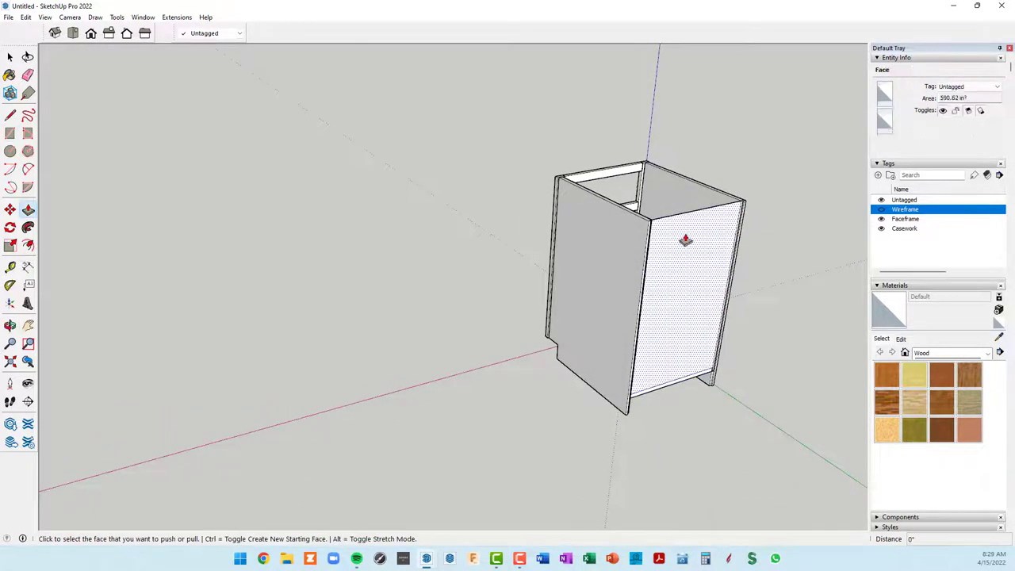
scroll(662, 233, up, 2)
scroll(660, 228, up, 2)
scroll(659, 225, up, 2)
click(659, 225)
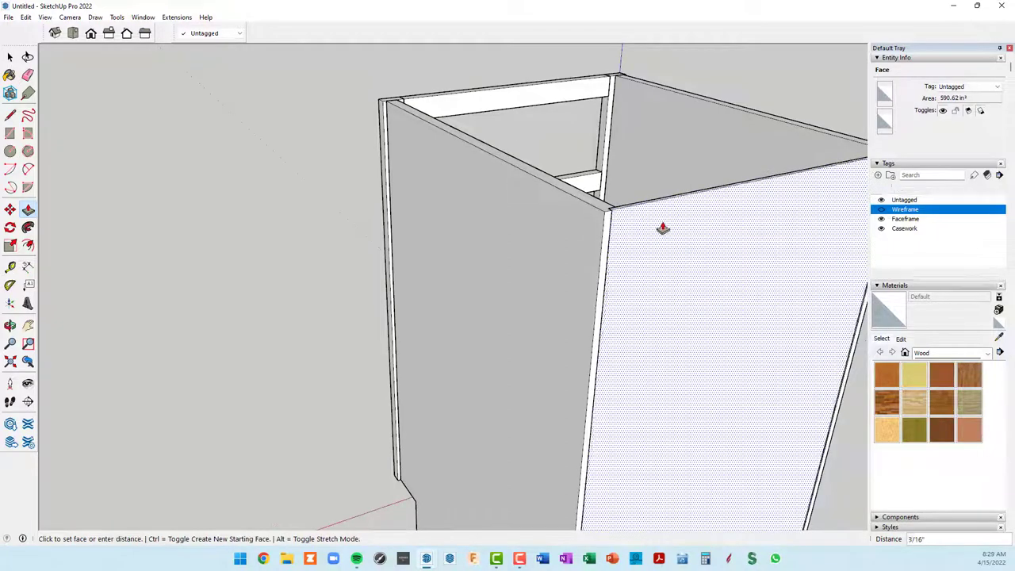
click(596, 298)
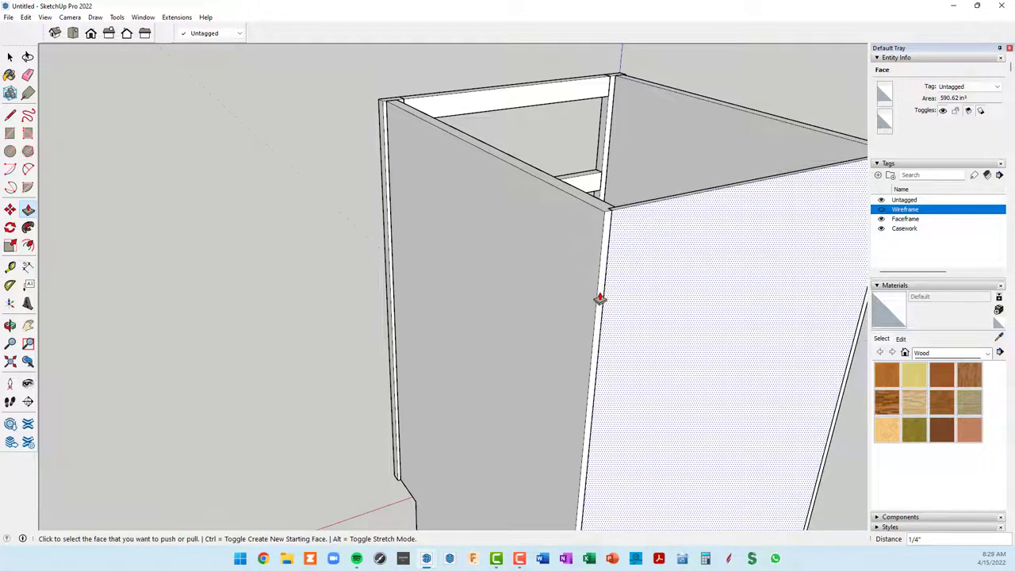
scroll(596, 298, down, 1)
scroll(614, 288, down, 2)
mouse_move(746, 306)
middle_down()
mouse_move(459, 264)
mouse_move(457, 204)
middle_up()
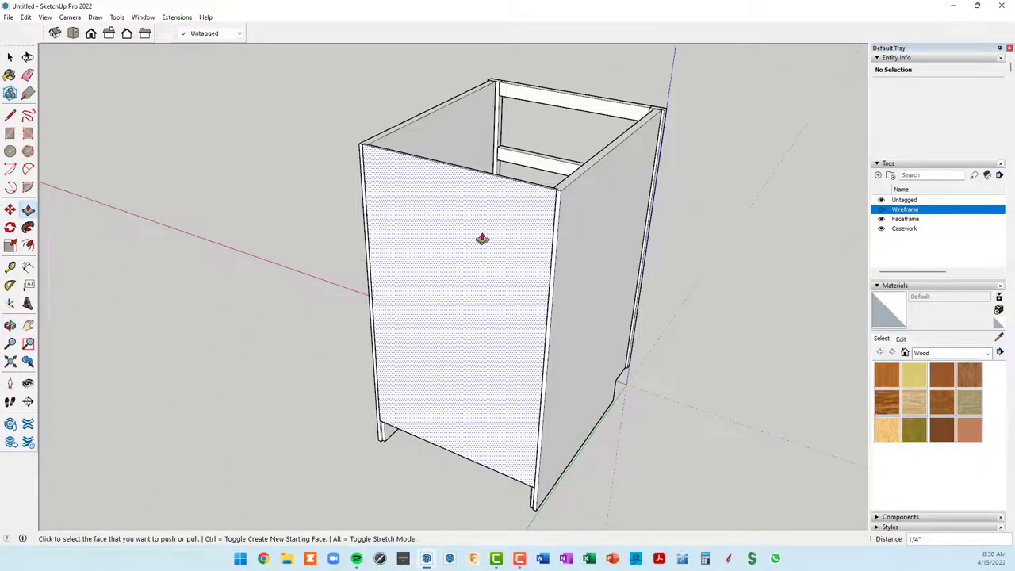
click(721, 289)
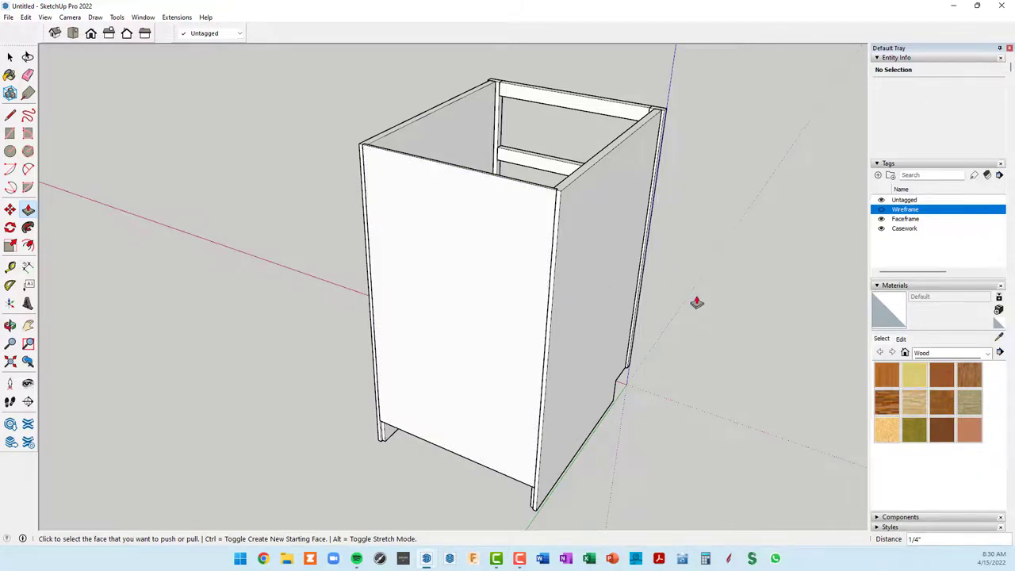
key(space)
Step: Group the 1/4-inch back panel geometry into a 147.66 in³ solid group
click(502, 269)
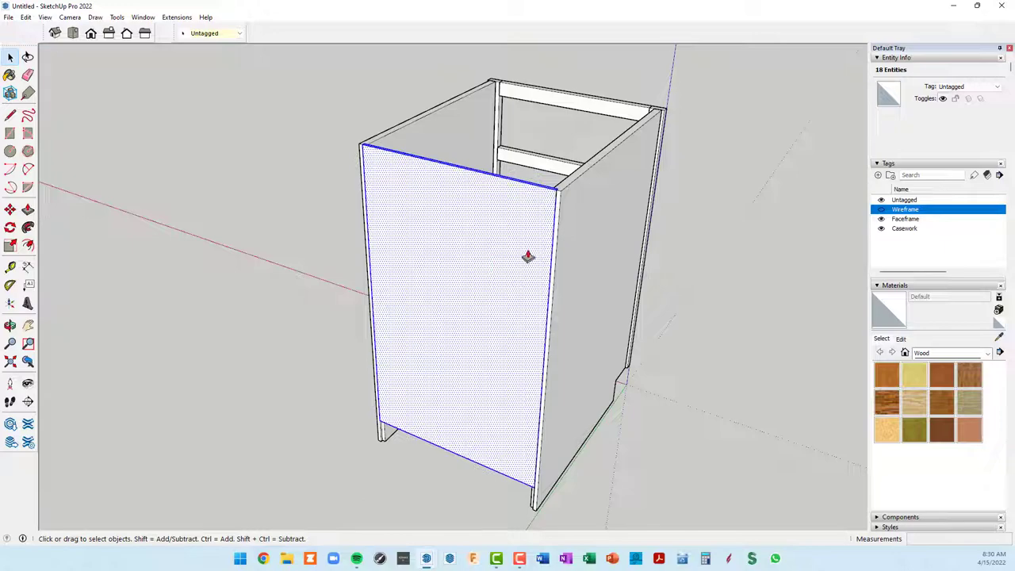
mouse_move(526, 220)
middle_down()
mouse_move(341, 267)
mouse_move(75, 264)
mouse_move(66, 238)
mouse_move(627, 290)
mouse_move(603, 296)
mouse_move(584, 272)
mouse_move(163, 292)
mouse_move(344, 231)
mouse_move(119, 6)
mouse_move(13, 8)
mouse_move(100, 95)
mouse_move(433, 201)
mouse_move(746, 155)
mouse_move(372, 280)
mouse_move(611, 270)
mouse_move(606, 254)
mouse_move(506, 233)
mouse_move(516, 192)
mouse_move(504, 197)
middle_up()
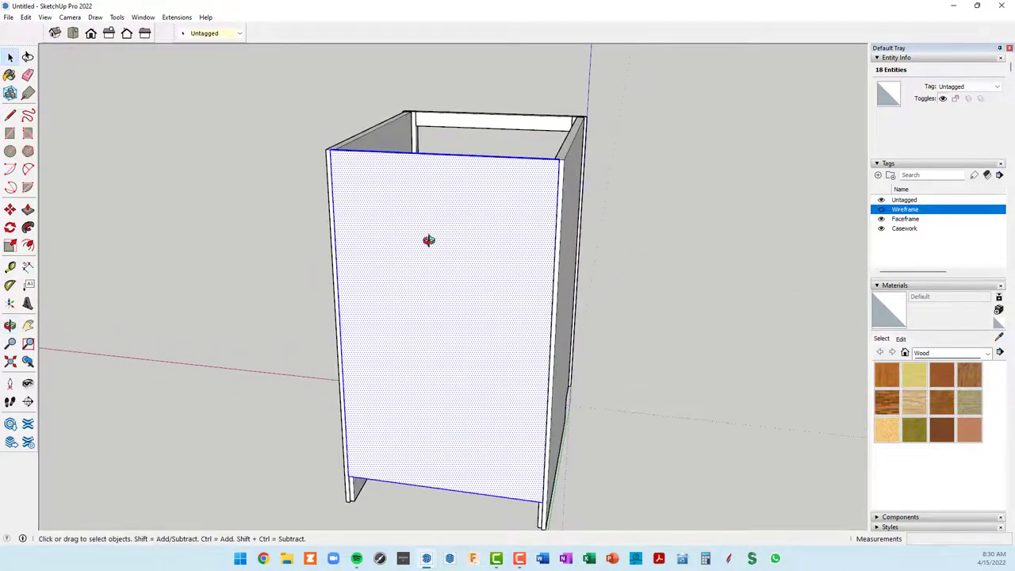
right_click(438, 237)
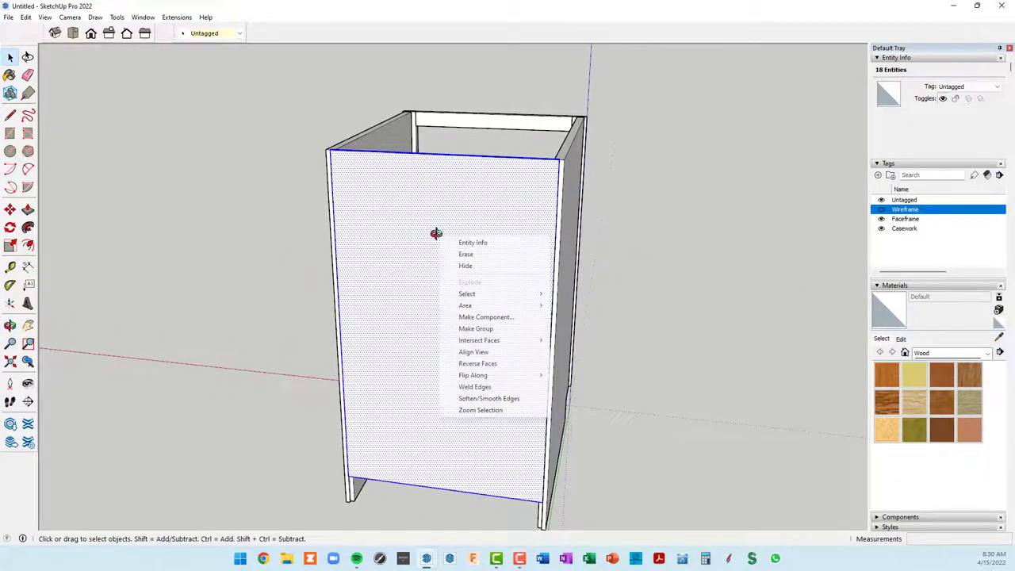
click(467, 330)
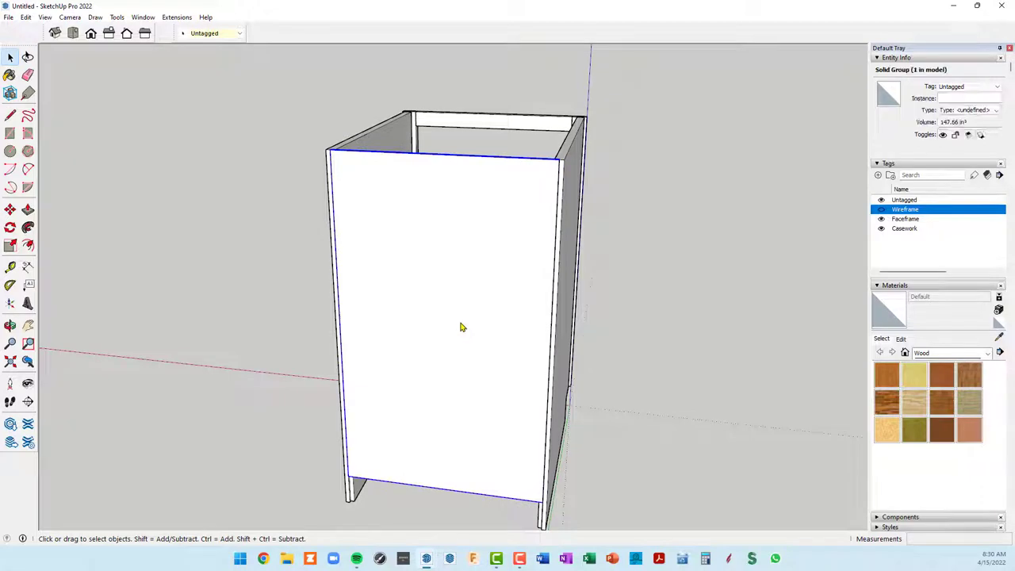
mouse_move(617, 287)
middle_down()
mouse_move(457, 306)
mouse_move(356, 288)
middle_up()
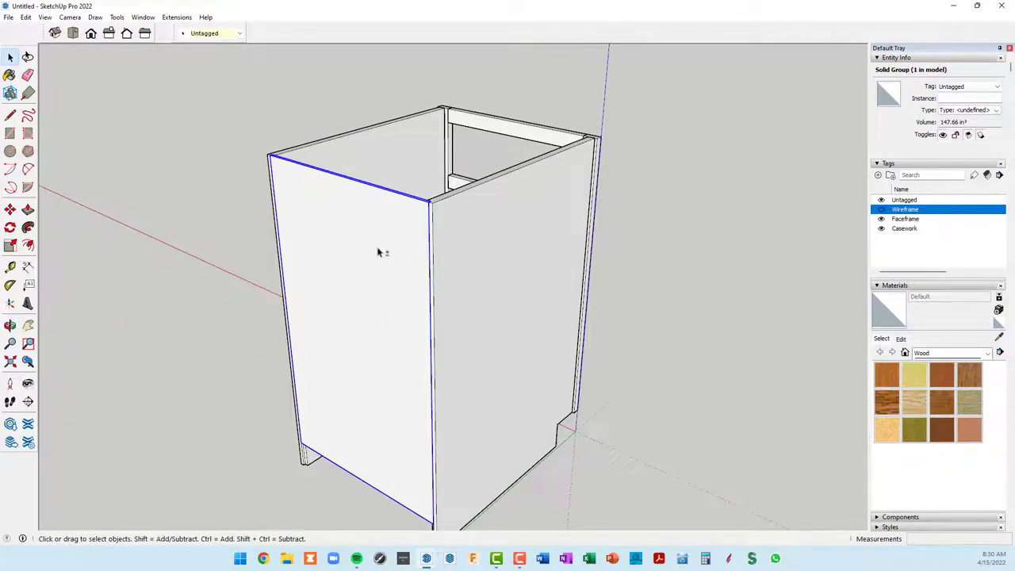
scroll(370, 195, up, 2)
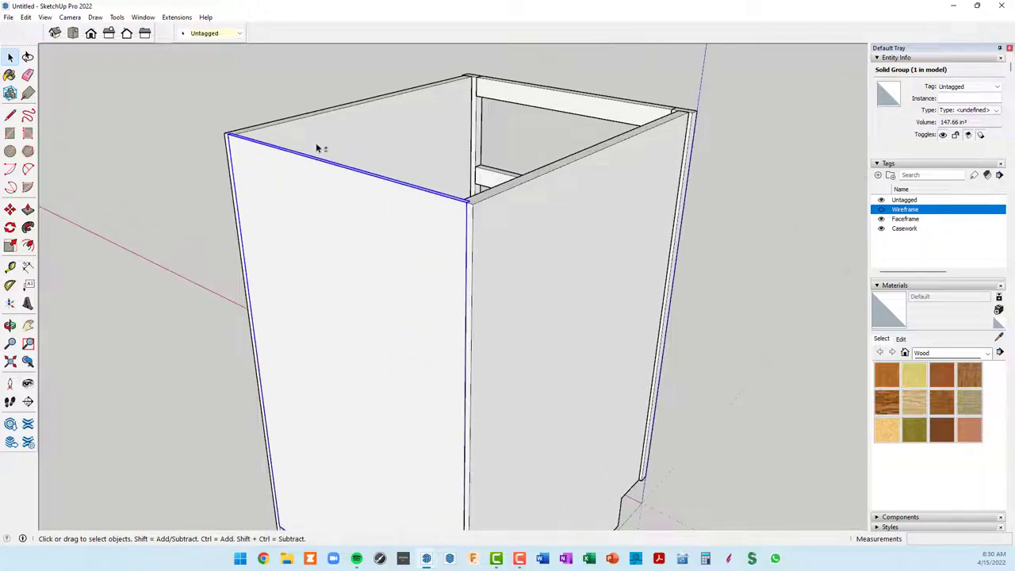
Step: Assign the back panel group to the Casework tag and toggle Casework visibility to verify
click(240, 34)
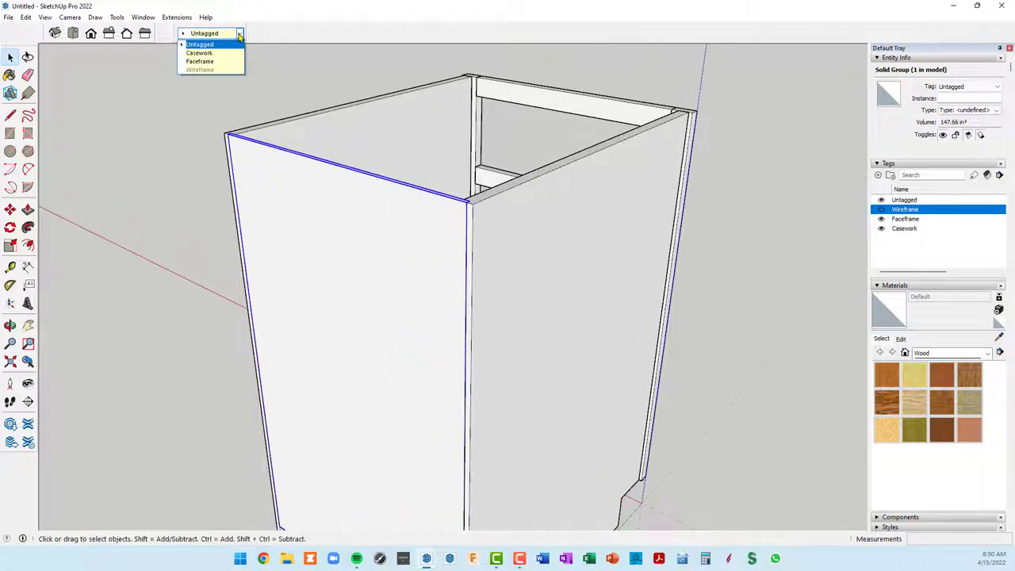
click(213, 53)
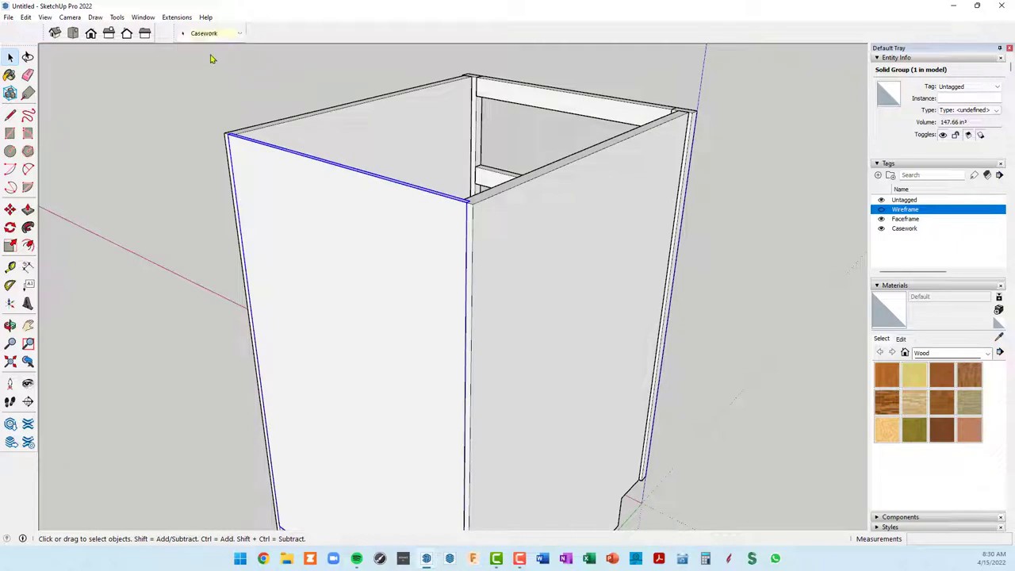
click(882, 229)
click(881, 230)
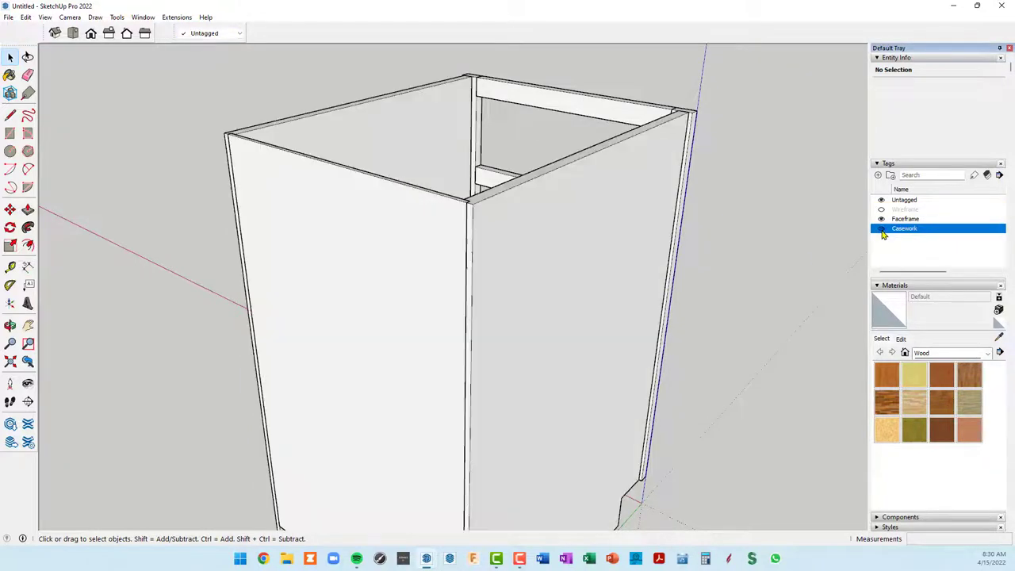
click(881, 229)
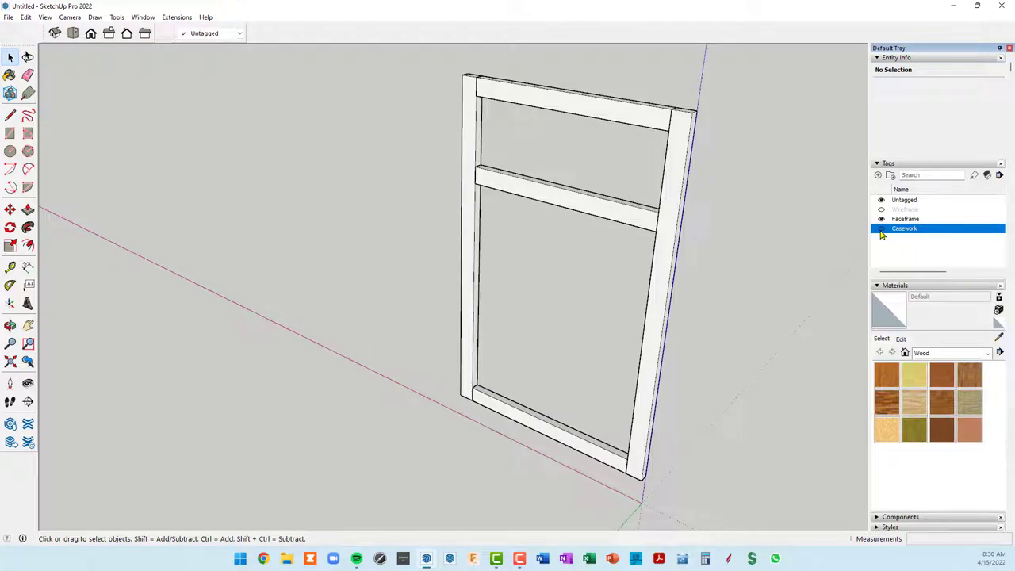
click(881, 229)
Step: Hide the Faceframe tag to view the bare cabinet, then show it again
click(880, 220)
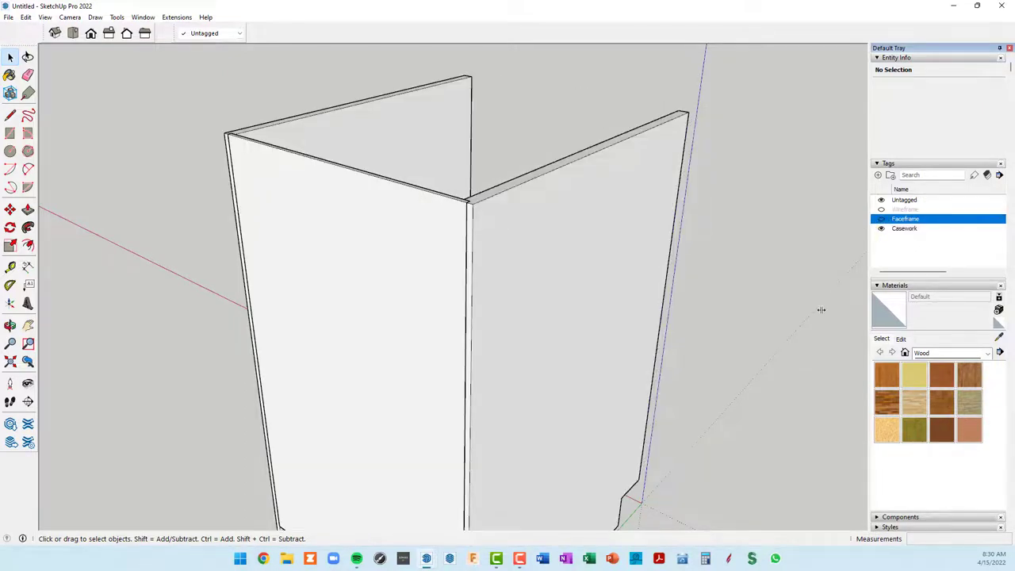
mouse_move(821, 309)
middle_down()
mouse_move(595, 333)
mouse_move(227, 302)
mouse_move(341, 321)
mouse_move(179, 326)
mouse_move(370, 313)
middle_up()
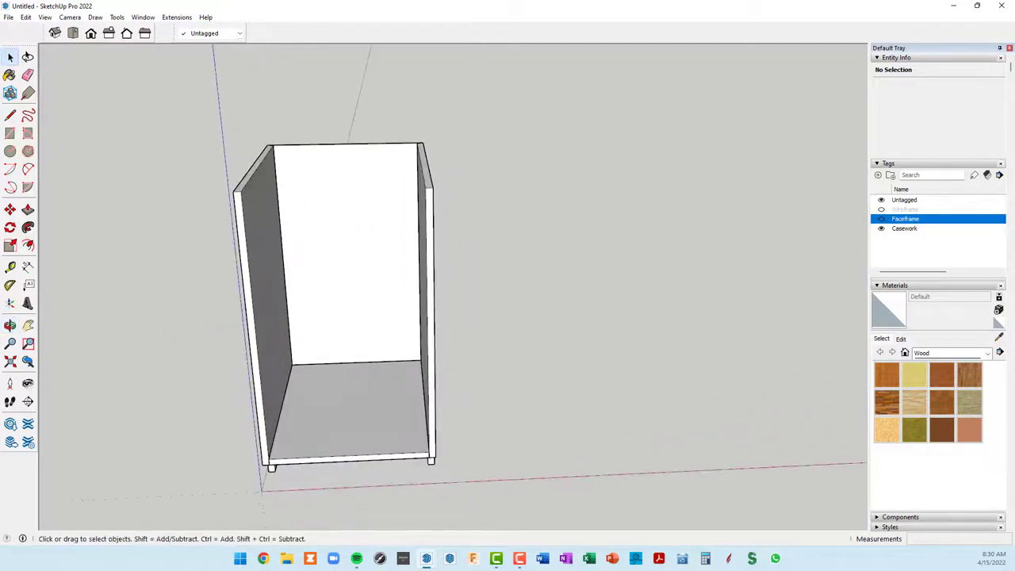
click(881, 221)
mouse_move(670, 240)
middle_down()
mouse_move(551, 310)
mouse_move(444, 245)
mouse_move(494, 206)
mouse_move(537, 208)
middle_up()
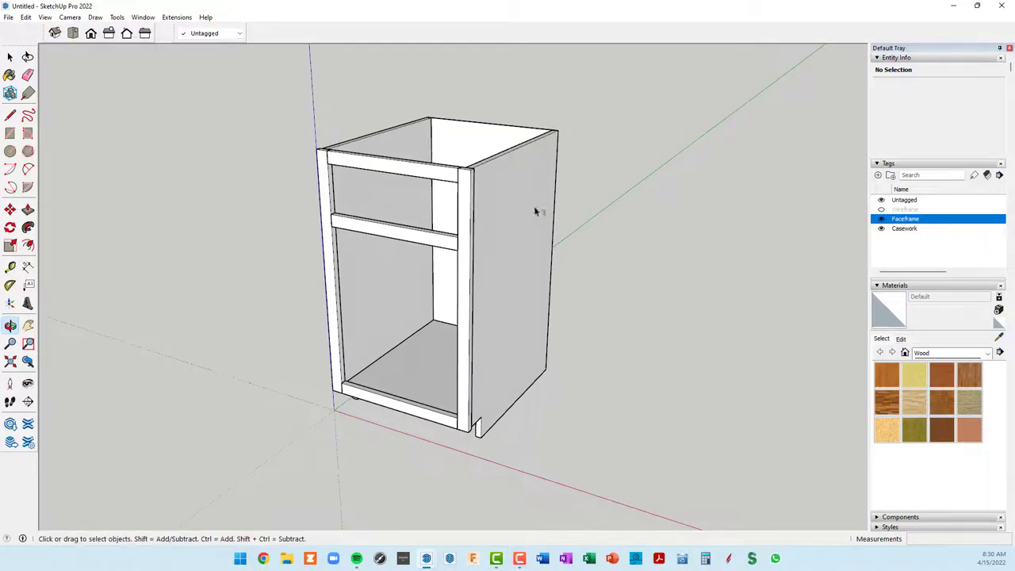
scroll(451, 238, up, 2)
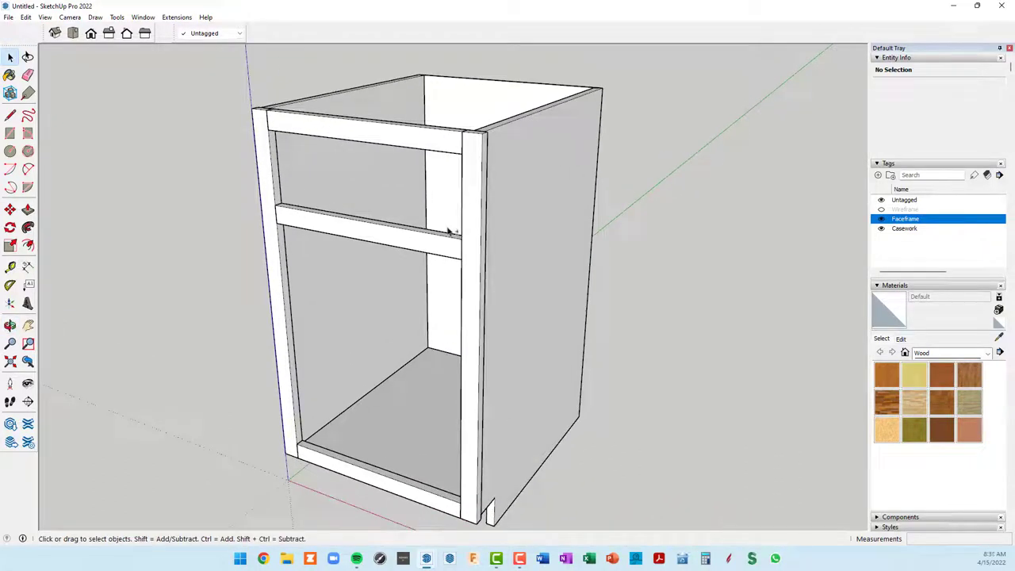
mouse_move(426, 559)
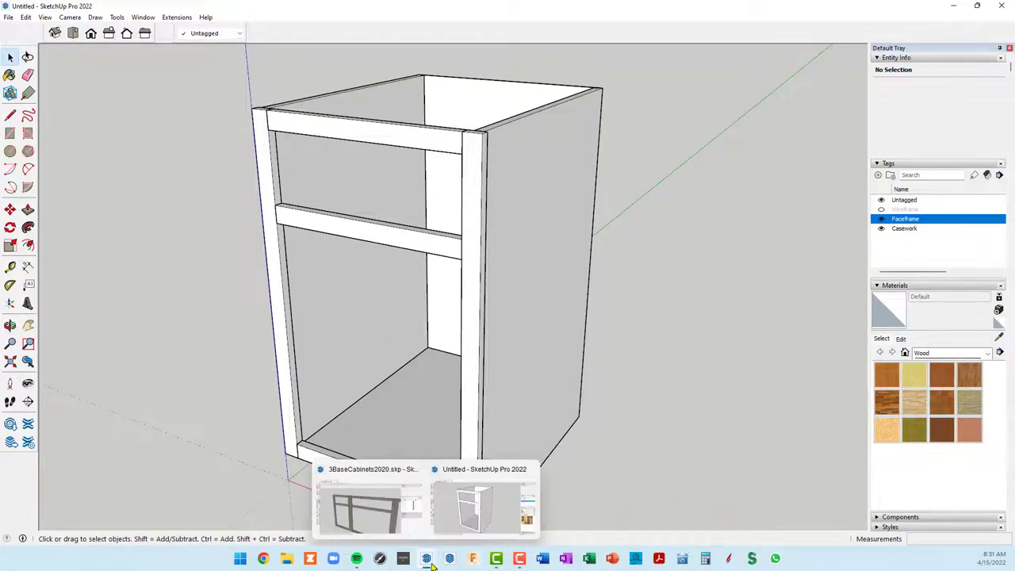
Step: Review the cabinet fronts in the 3BaseCabinets2020 Working scene, then return to the Untitled model
click(389, 536)
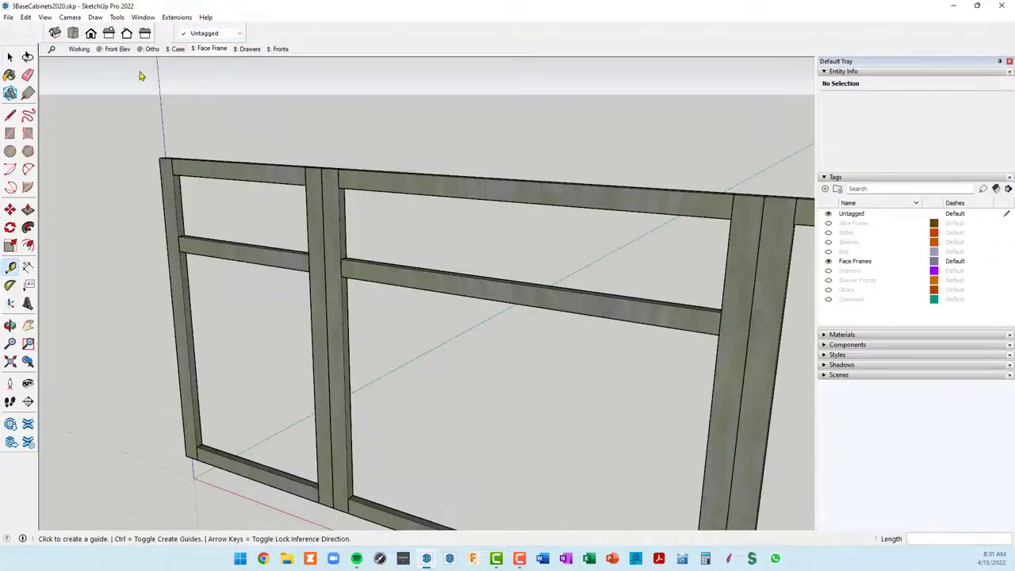
click(78, 49)
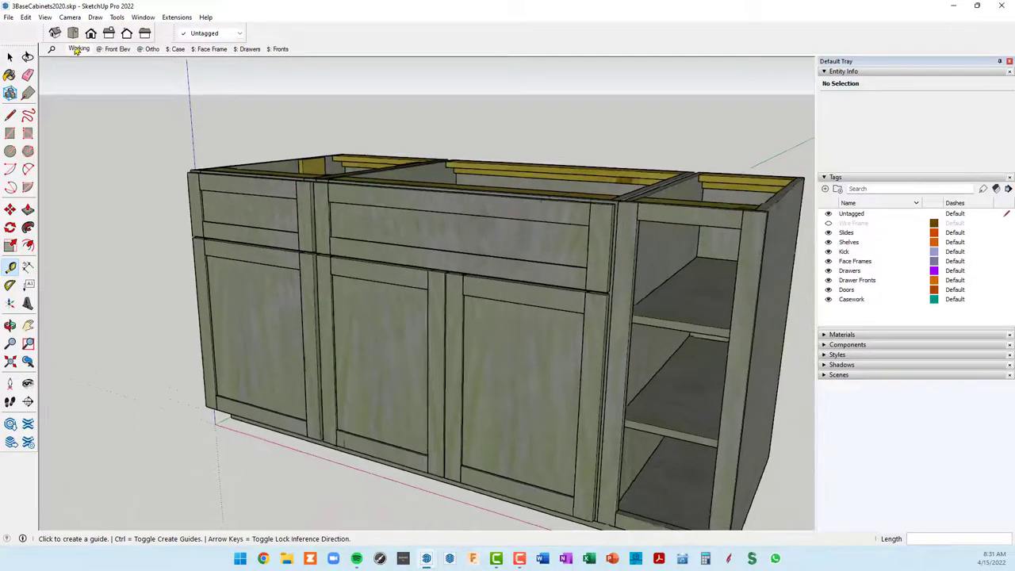
scroll(268, 211, down, 2)
middle_drag(275, 210, 254, 203)
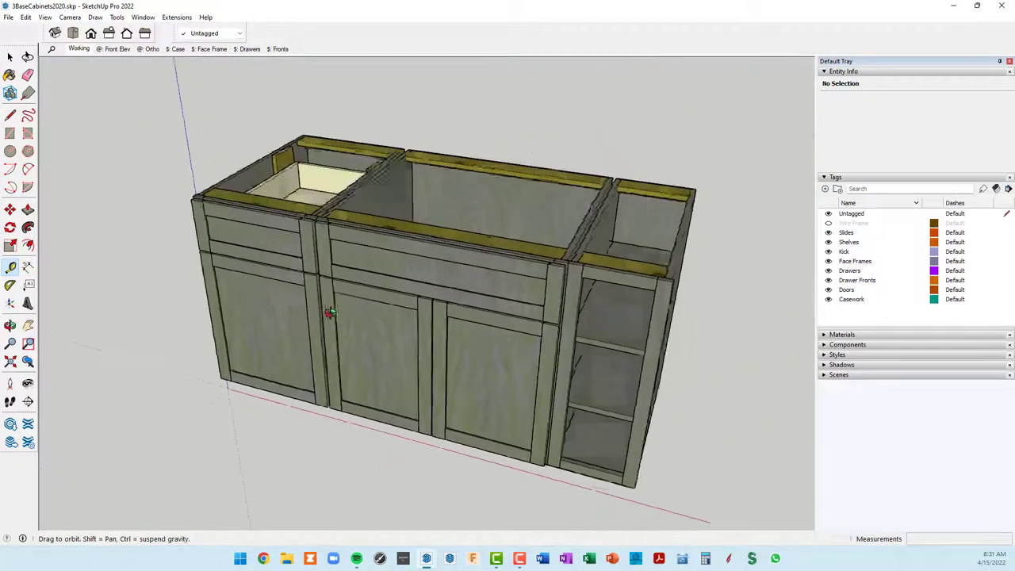
scroll(253, 202, up, 4)
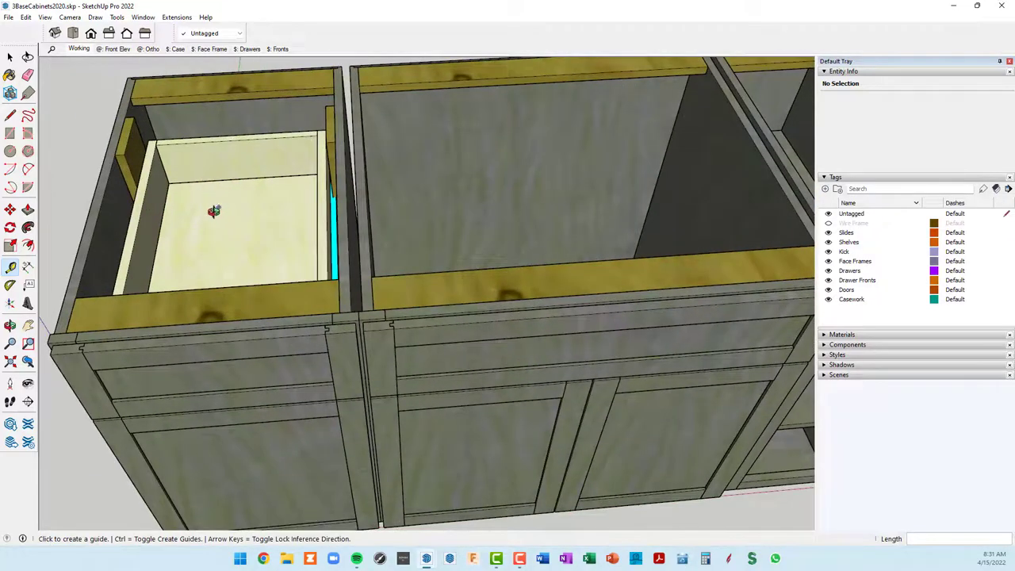
scroll(211, 199, down, 3)
mouse_move(231, 211)
middle_down()
mouse_move(636, 158)
mouse_move(569, 308)
mouse_move(700, 283)
mouse_move(559, 305)
middle_up()
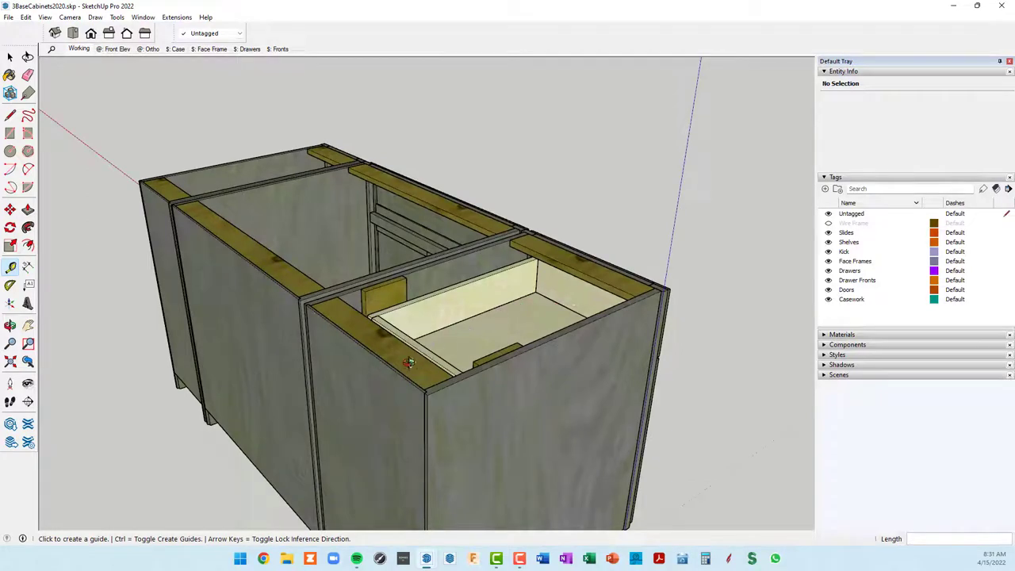
mouse_move(616, 323)
middle_down()
mouse_move(248, 226)
mouse_move(272, 288)
mouse_move(145, 291)
mouse_move(174, 294)
middle_up()
scroll(248, 226, down, 3)
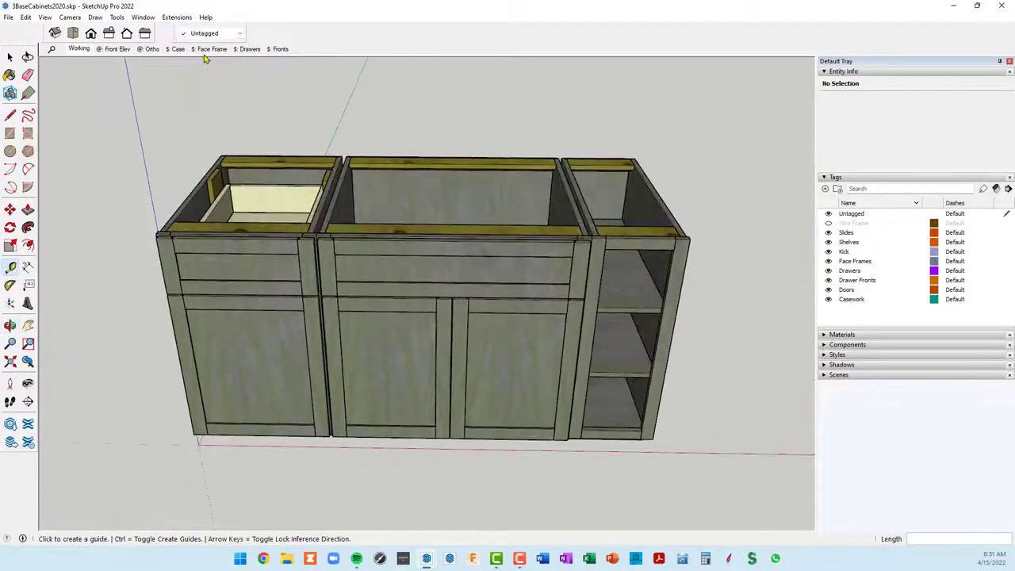
mouse_move(427, 558)
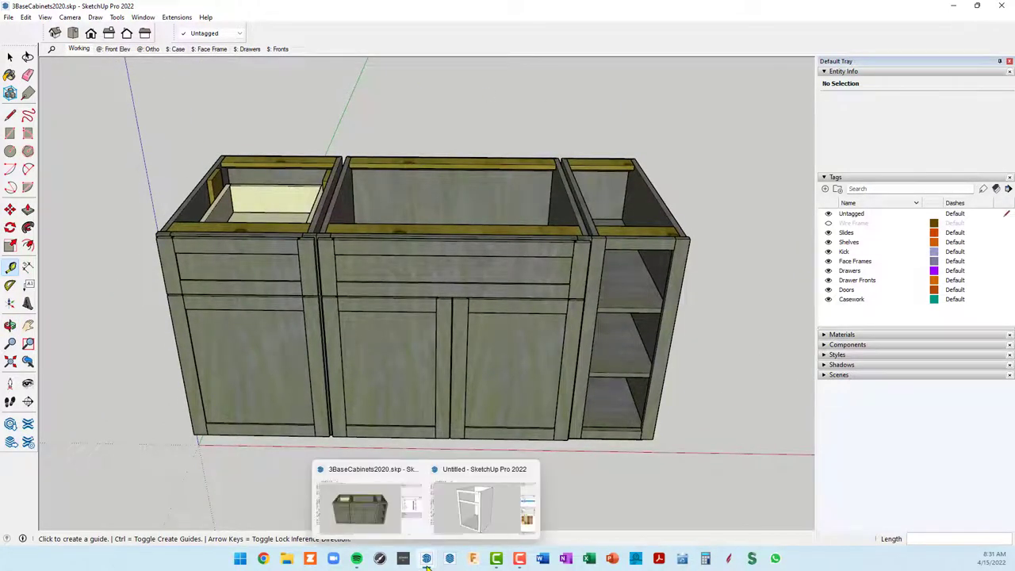
click(468, 510)
Step: Draw a 3-inch-deep rectangle across the cabinet top from its top-left corner
middle_drag(444, 149, 451, 195)
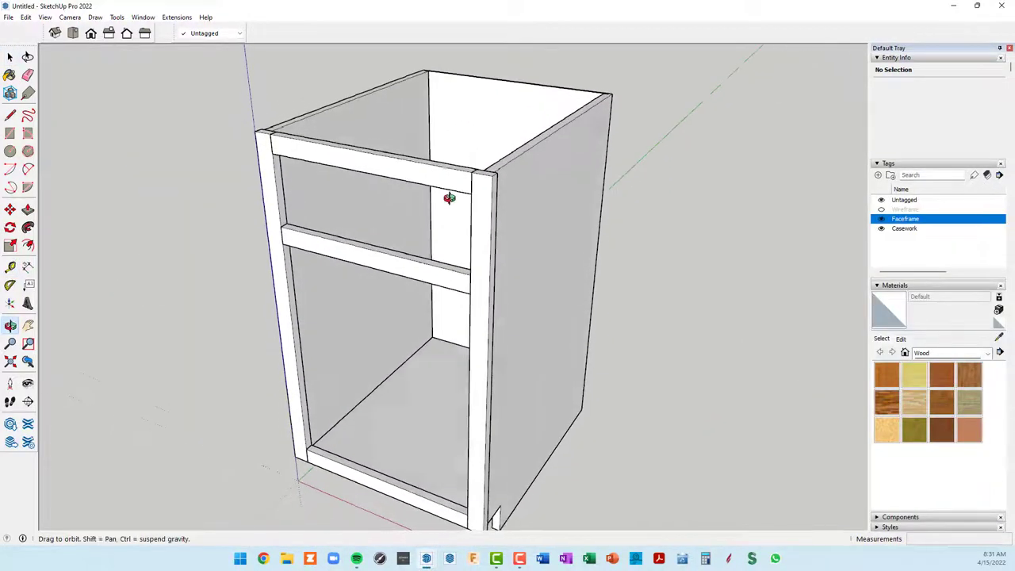
scroll(267, 132, up, 3)
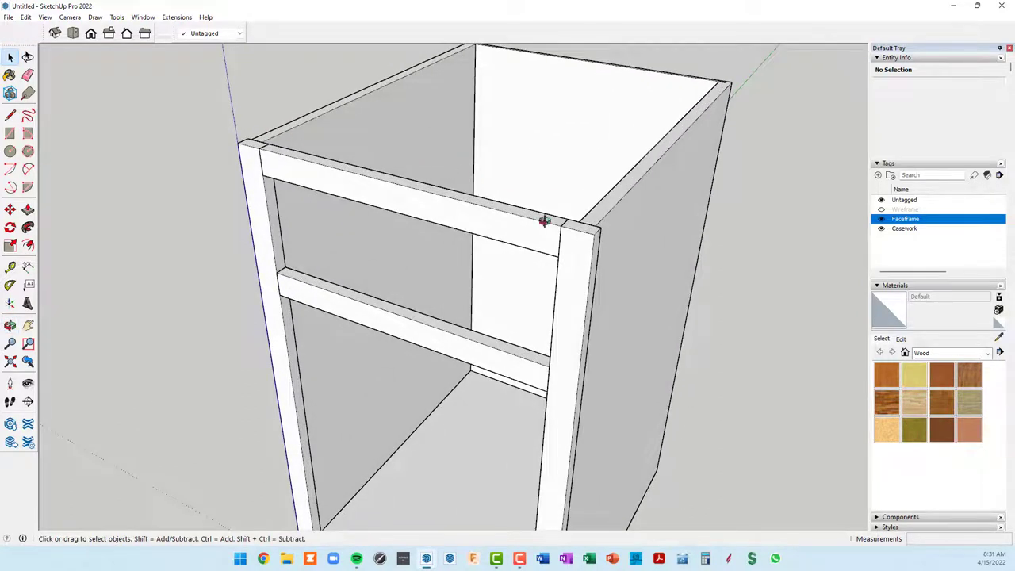
middle_drag(544, 220, 496, 220)
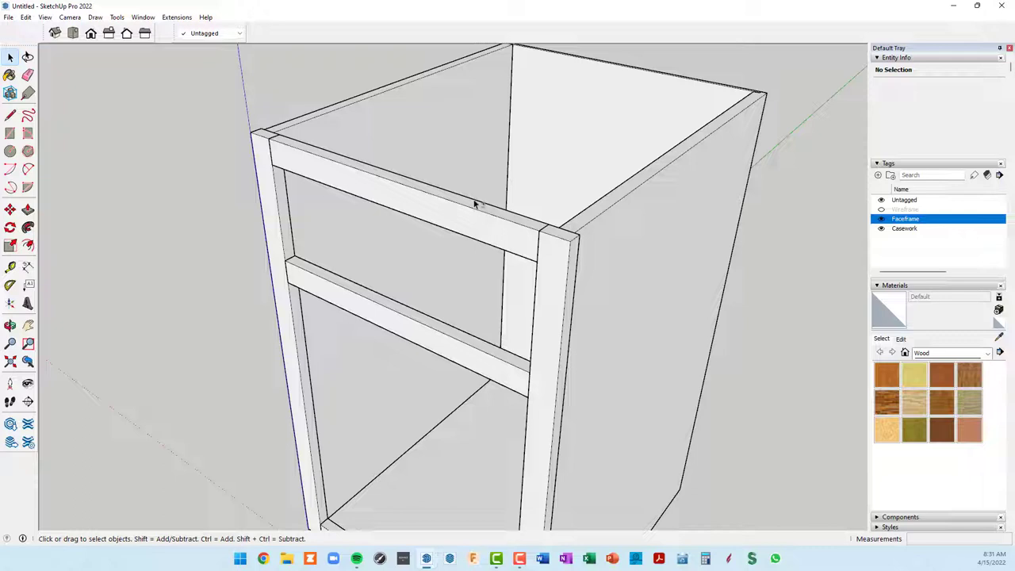
key(r)
scroll(308, 140, up, 2)
scroll(272, 116, up, 1)
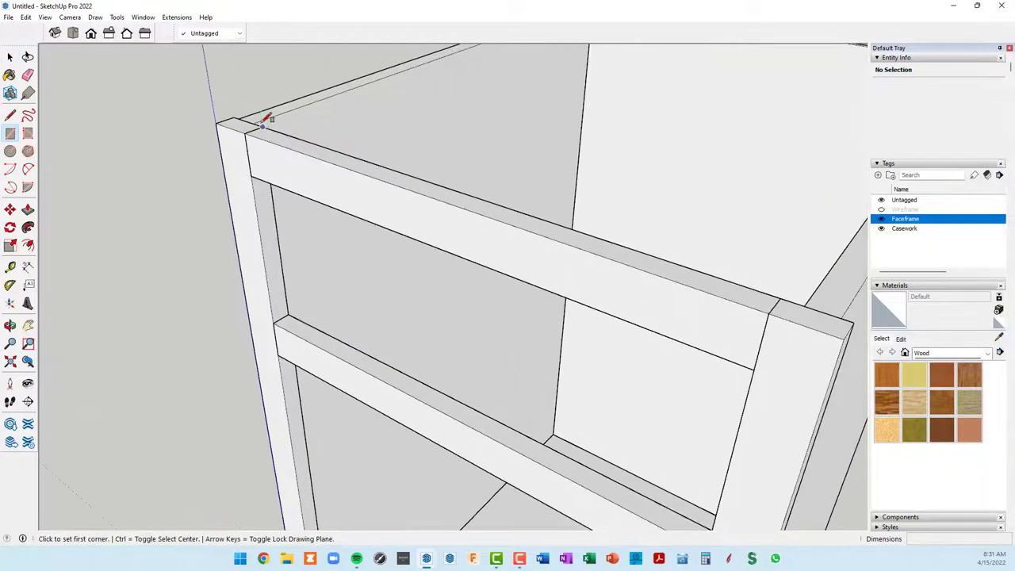
scroll(264, 122, up, 1)
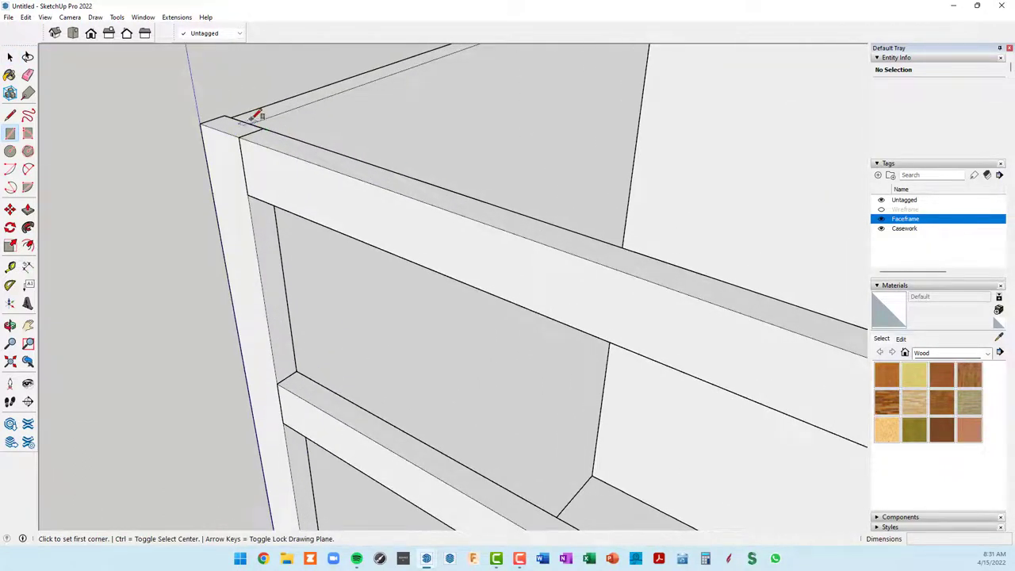
click(258, 117)
scroll(259, 118, down, 2)
scroll(324, 147, down, 1)
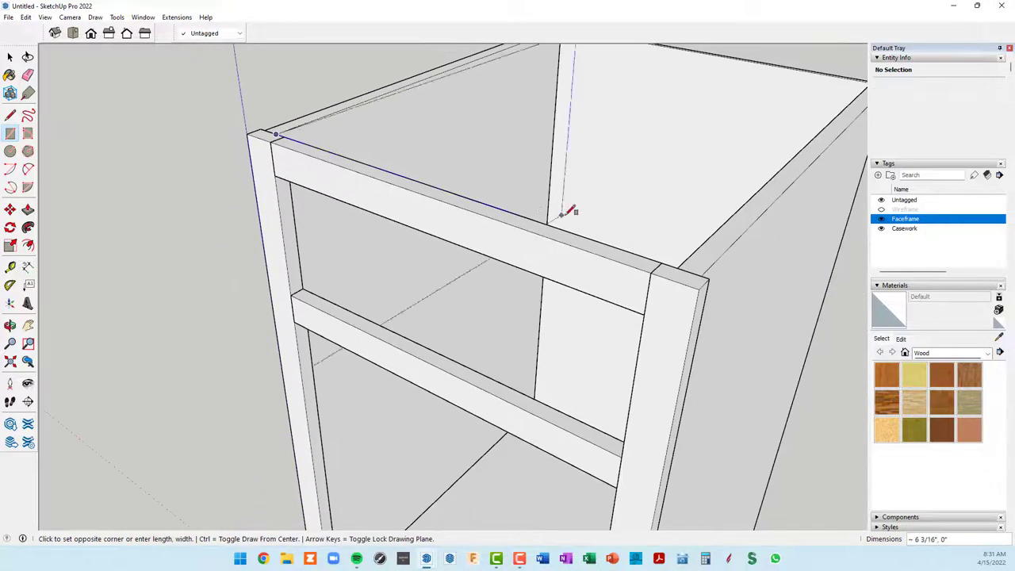
scroll(568, 212, up, 2)
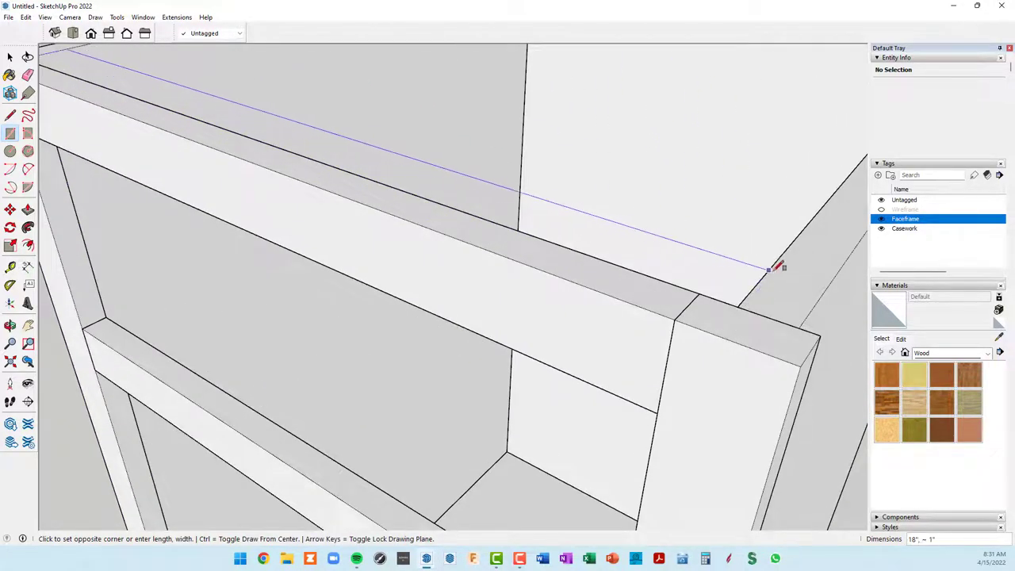
scroll(785, 252, down, 1)
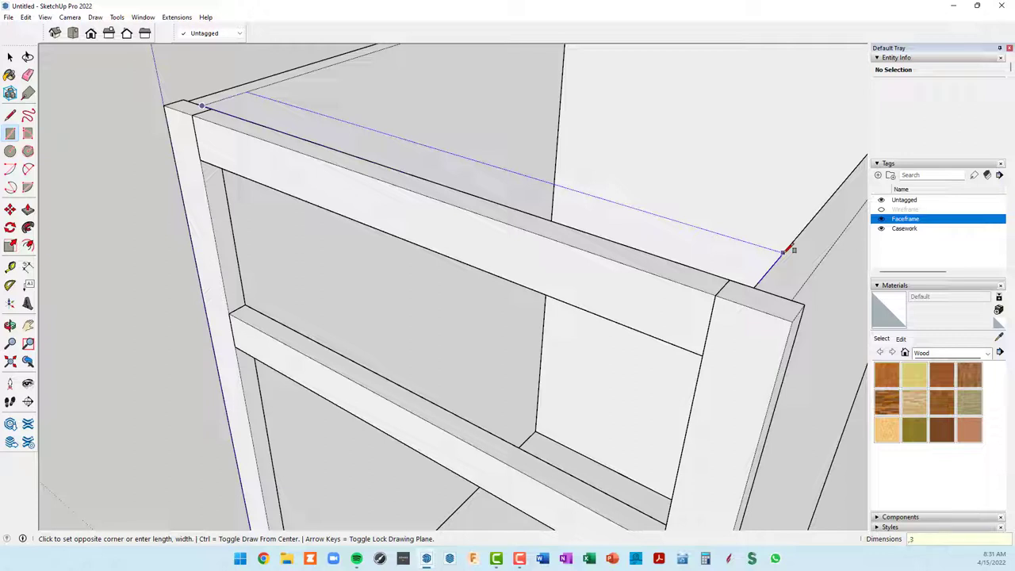
click(789, 248)
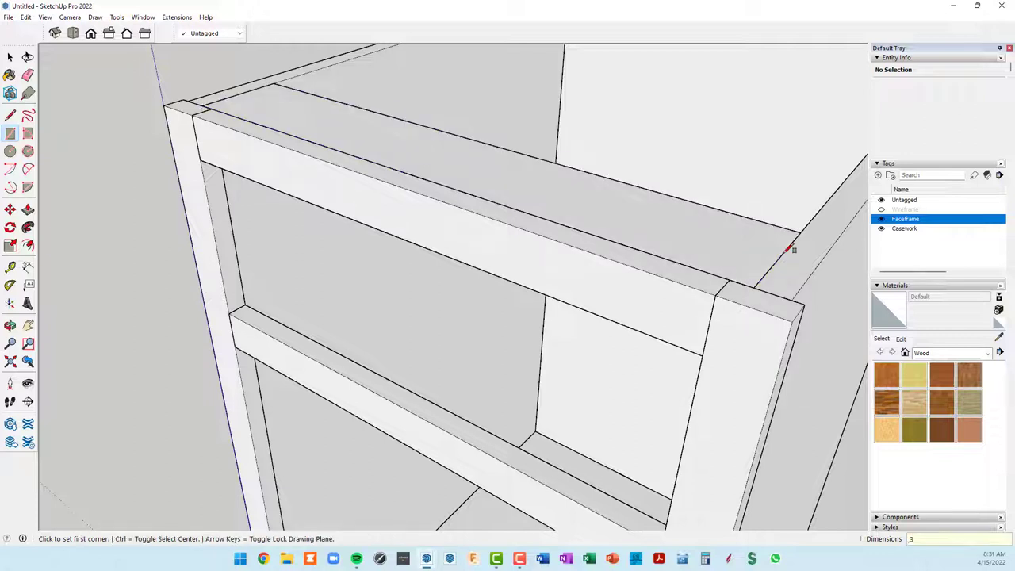
Step: Push/pull the new rectangle up 3/4 inch to form a top strip
key(p)
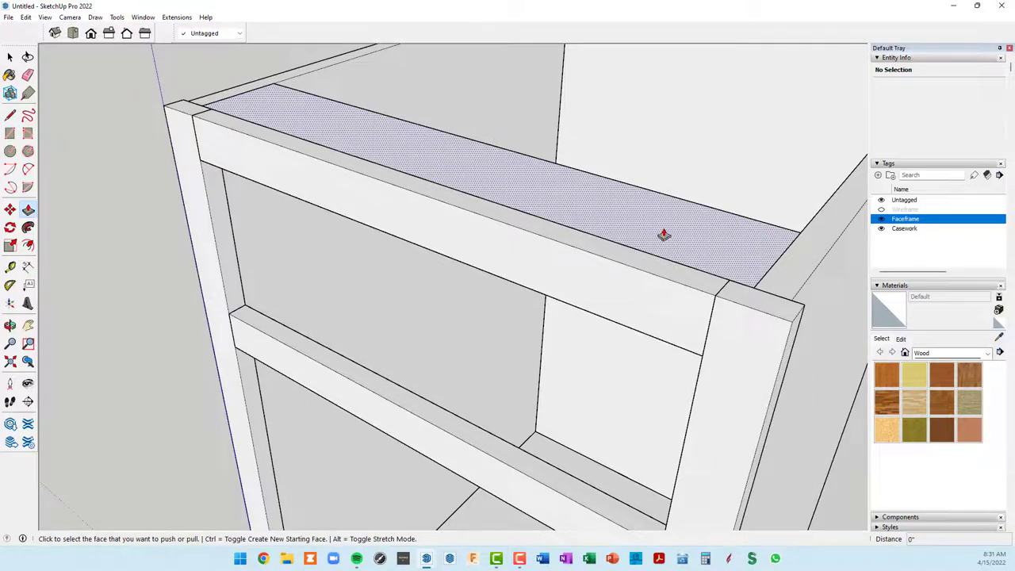
click(662, 241)
text(3/4)
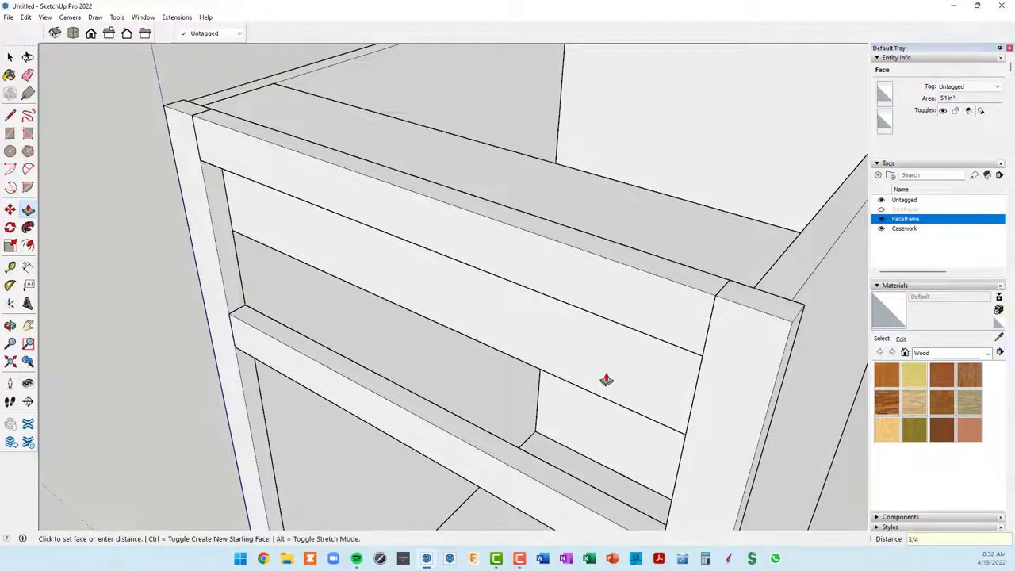
click(606, 380)
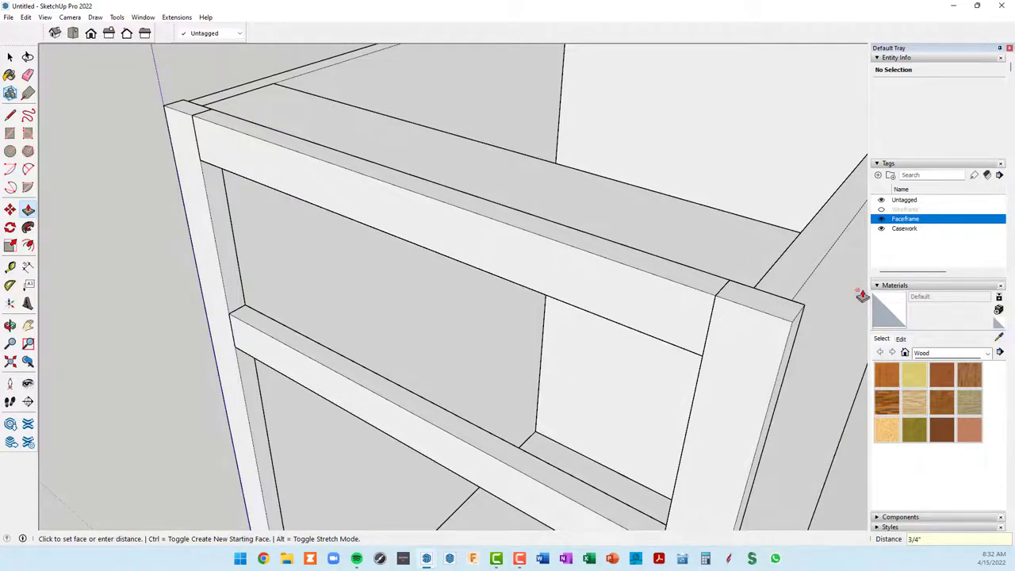
mouse_move(836, 270)
middle_down()
mouse_move(769, 263)
mouse_move(408, 277)
mouse_move(370, 226)
mouse_move(414, 254)
middle_up()
Step: Turn the whole top strip into a component
key(space)
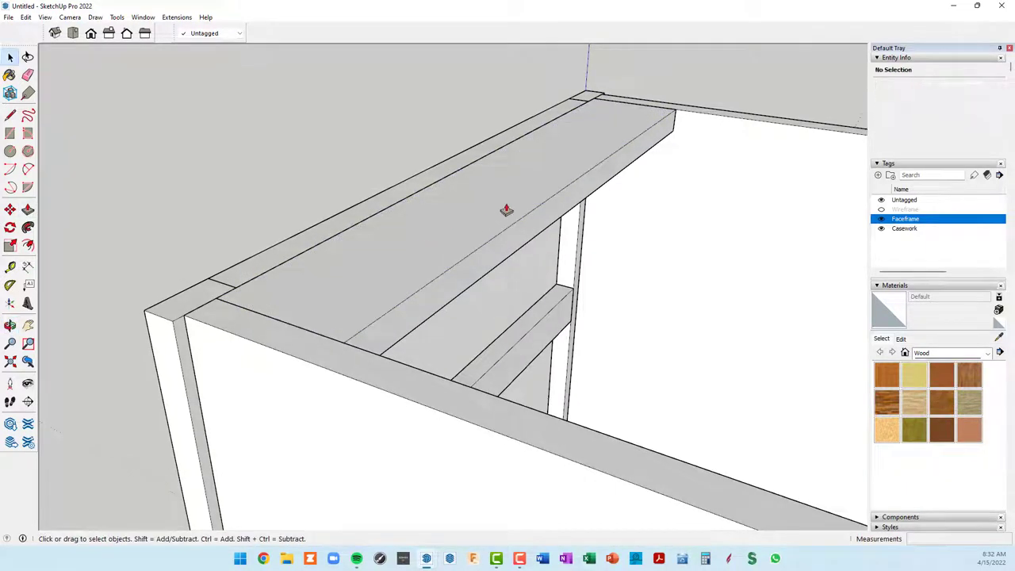
triple_click(506, 211)
right_click(506, 210)
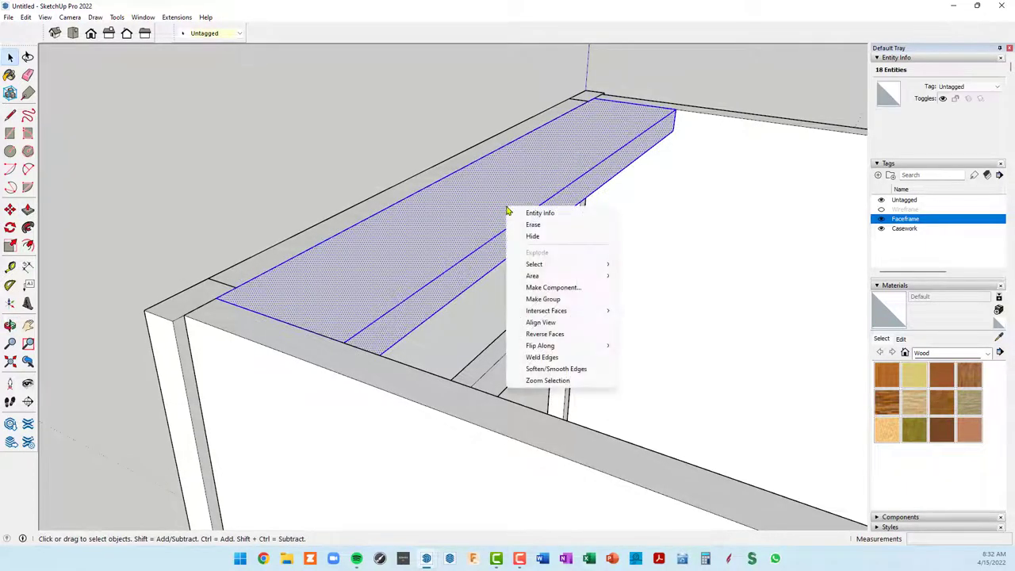
click(553, 288)
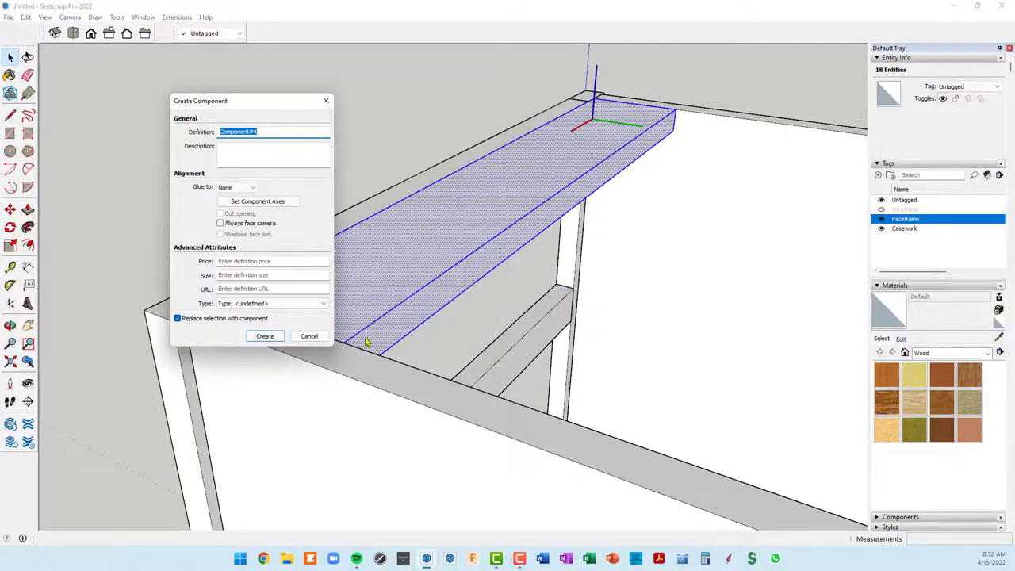
click(263, 337)
scroll(318, 317, down, 3)
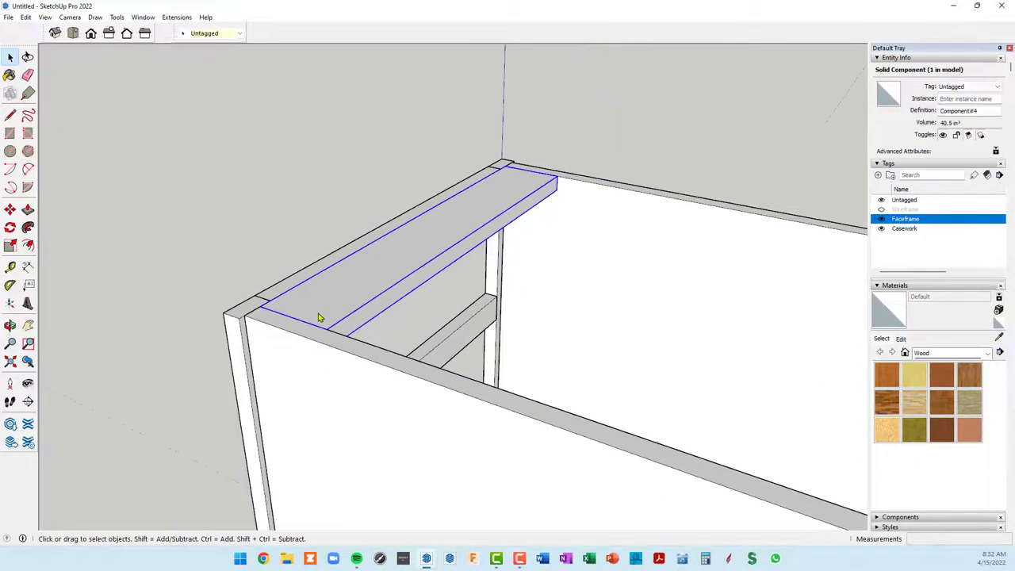
scroll(323, 321, down, 3)
middle_drag(323, 320, 475, 339)
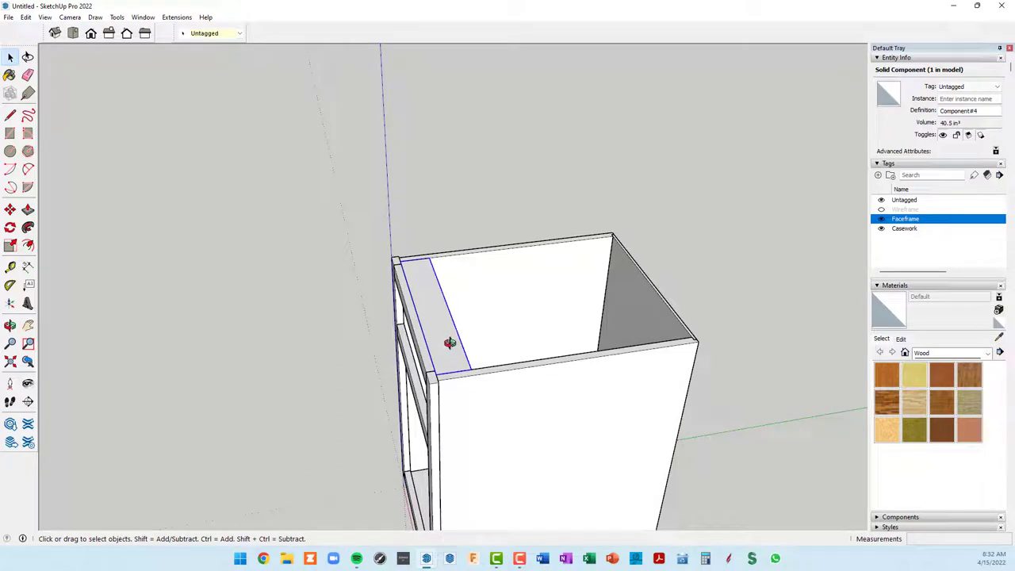
scroll(421, 283, up, 3)
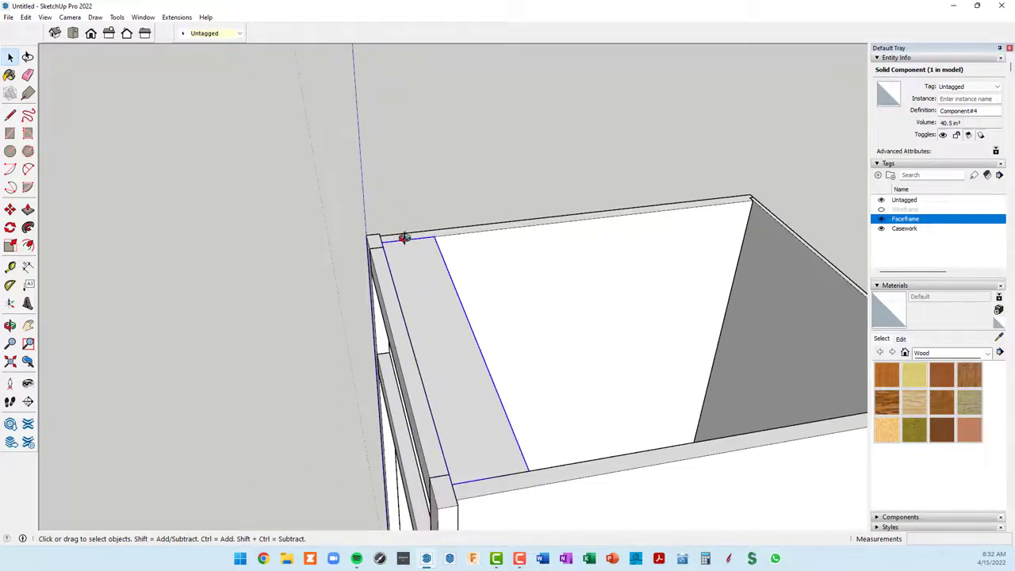
Step: Copy the strip component 20 inches back to the rear of the cabinet top
key(m)
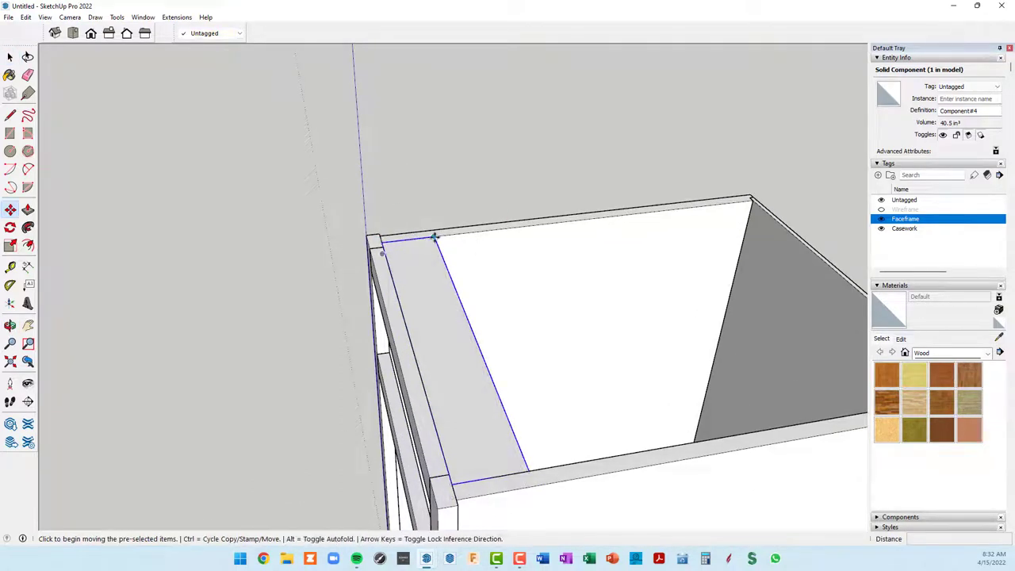
key(ctrl)
scroll(434, 236, up, 2)
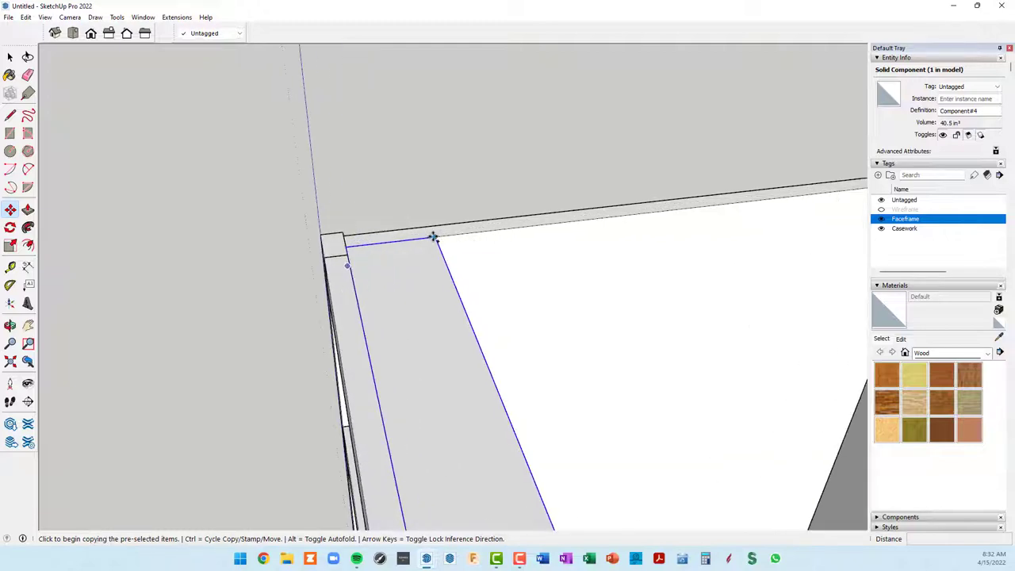
click(432, 234)
scroll(573, 225, down, 2)
scroll(572, 225, up, 3)
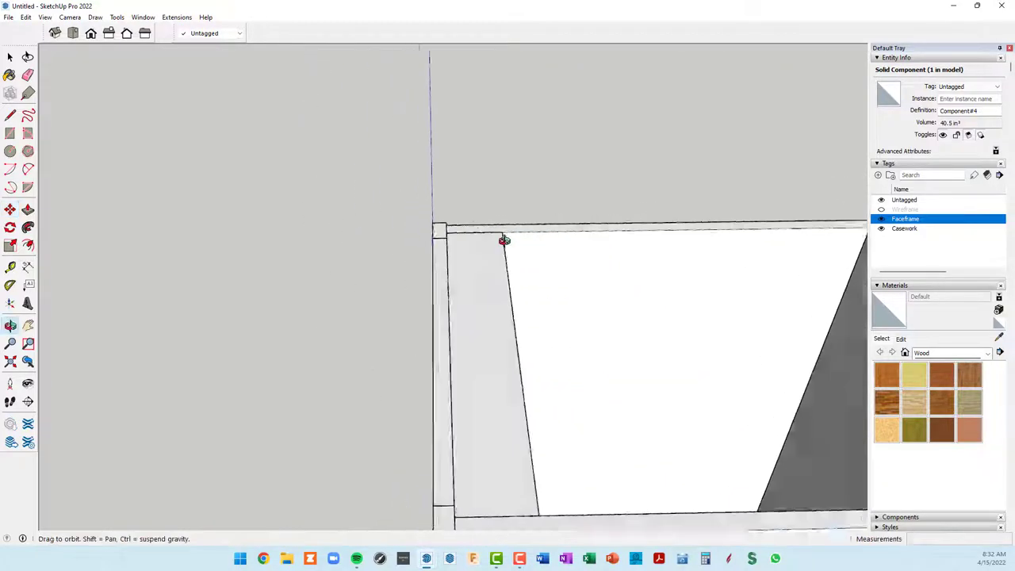
mouse_move(528, 243)
middle_down()
mouse_move(759, 235)
mouse_move(710, 165)
mouse_move(626, 175)
mouse_move(465, 249)
mouse_move(430, 219)
middle_up()
scroll(453, 236, up, 2)
scroll(452, 236, up, 2)
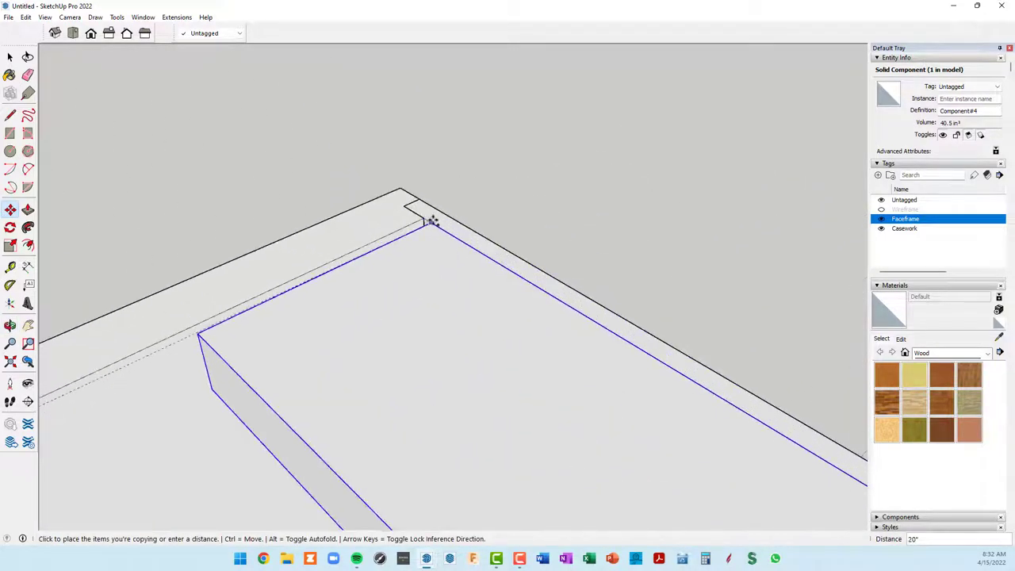
click(426, 220)
scroll(429, 222, down, 2)
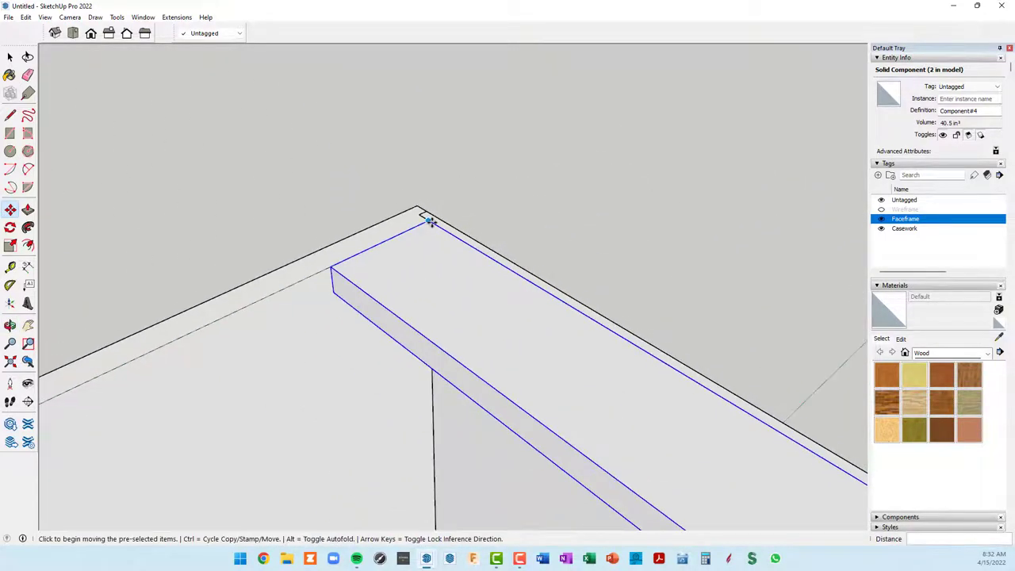
scroll(429, 222, down, 2)
scroll(428, 224, down, 3)
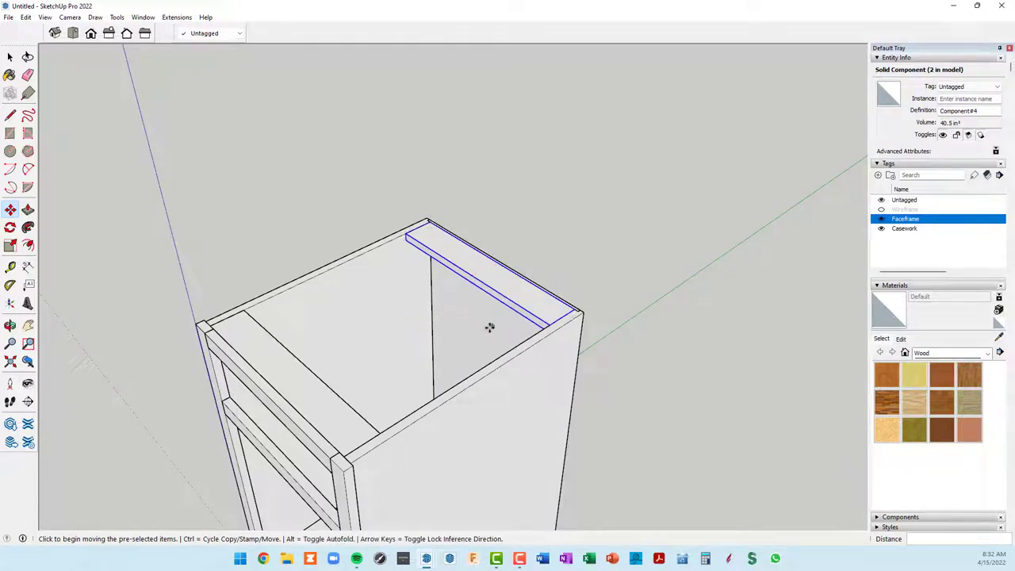
mouse_move(487, 323)
middle_down()
mouse_move(492, 302)
mouse_move(565, 211)
mouse_move(441, 209)
mouse_move(159, 161)
mouse_move(77, 164)
middle_up()
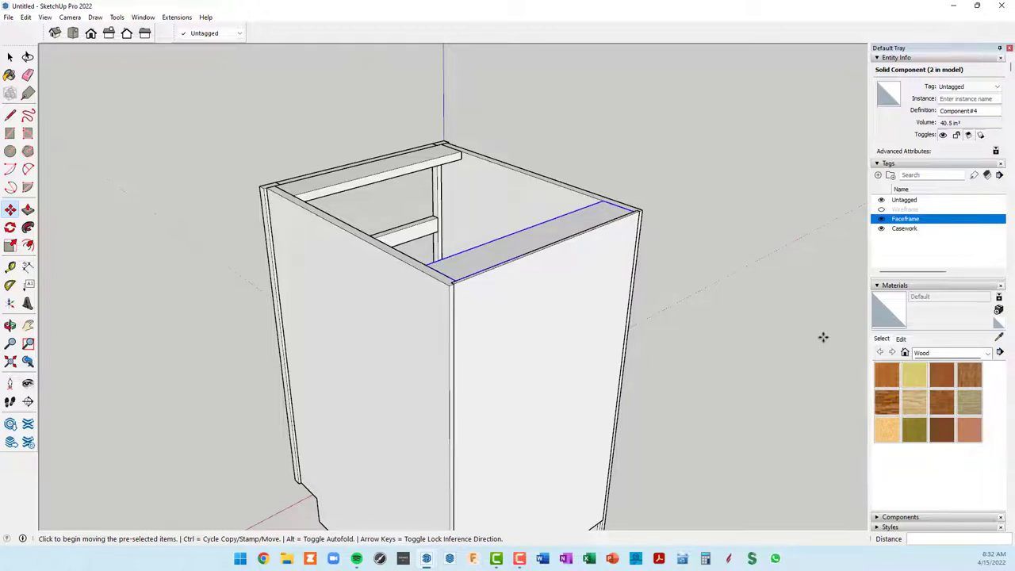
Step: Delete the near side panel group, undoing one misfire, and view the cabinet interior
key(space)
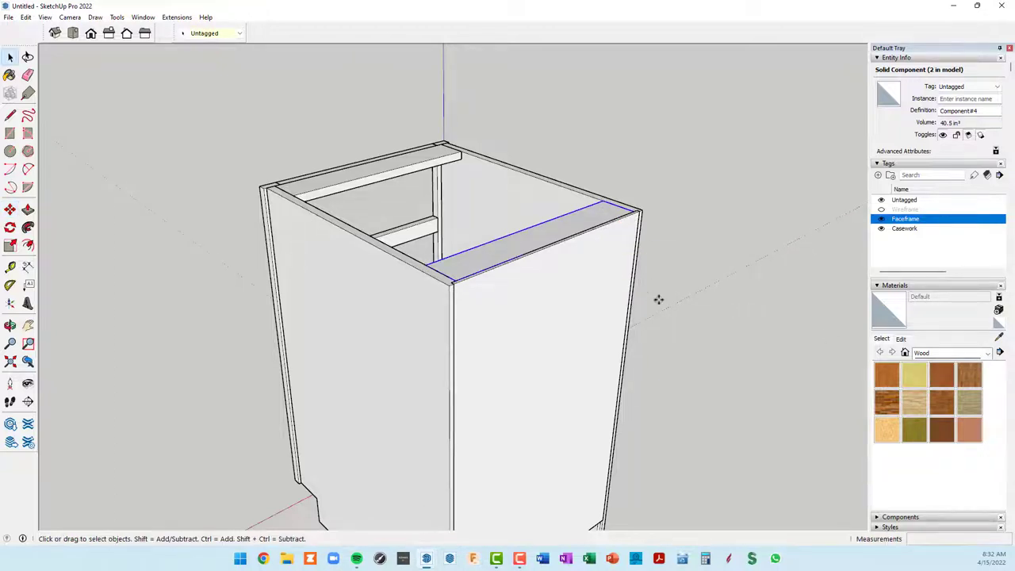
click(583, 287)
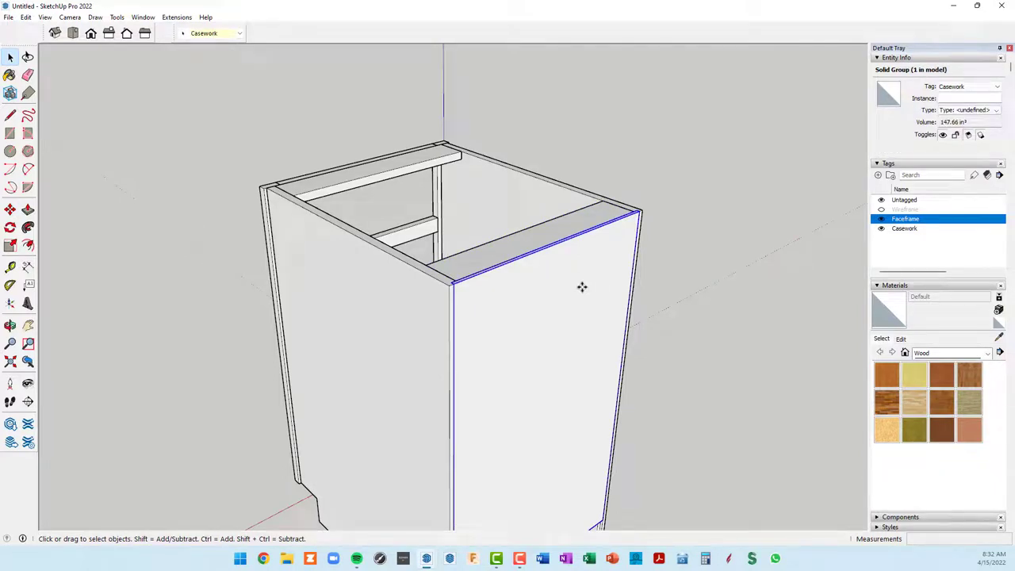
key(Delete)
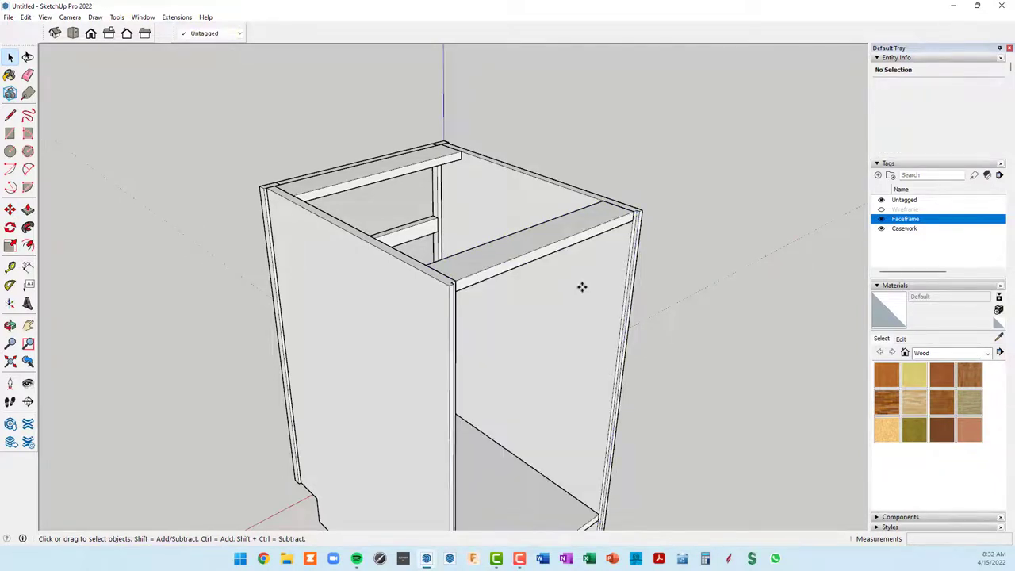
key(ctrl+z)
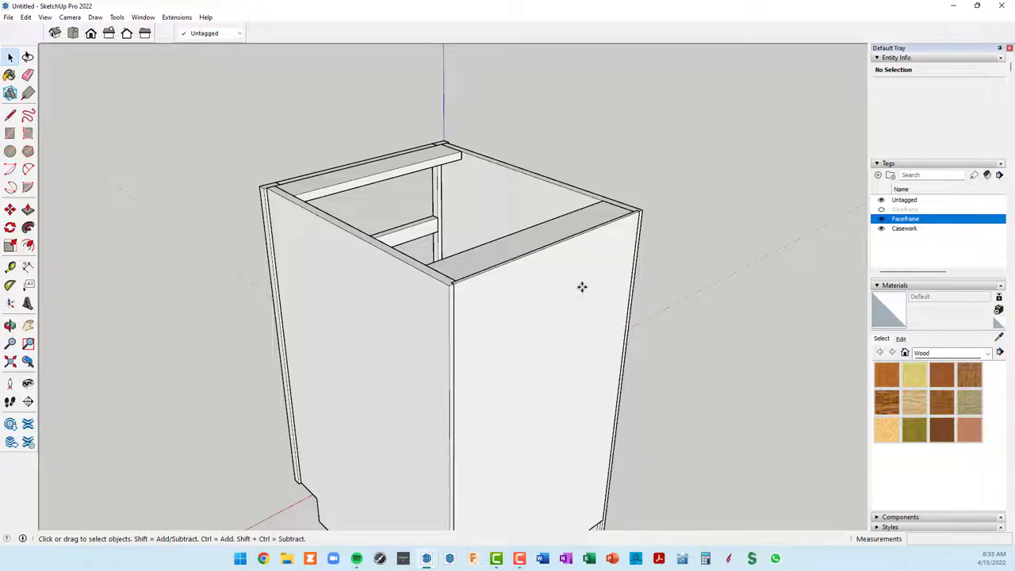
click(591, 281)
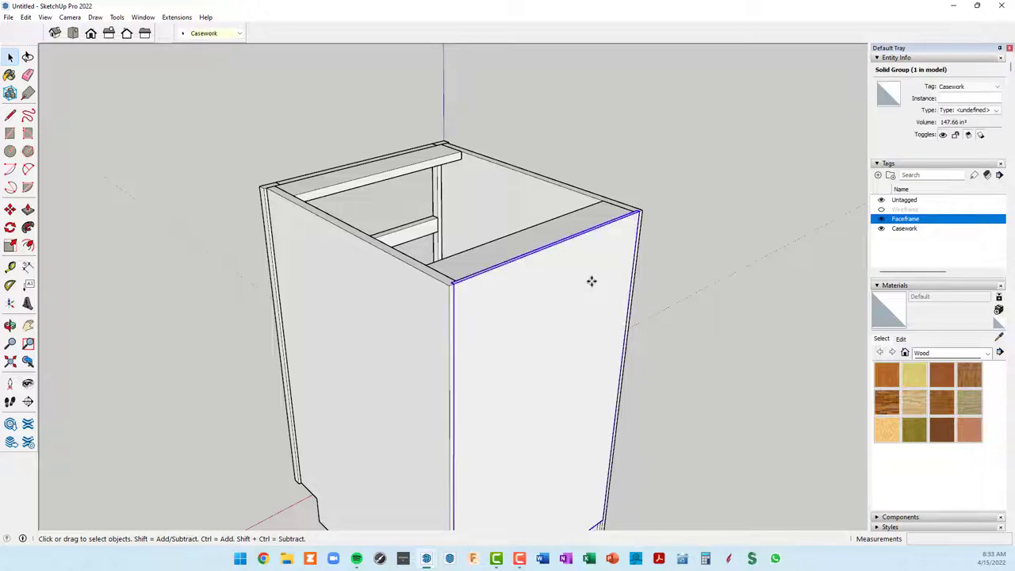
key(Delete)
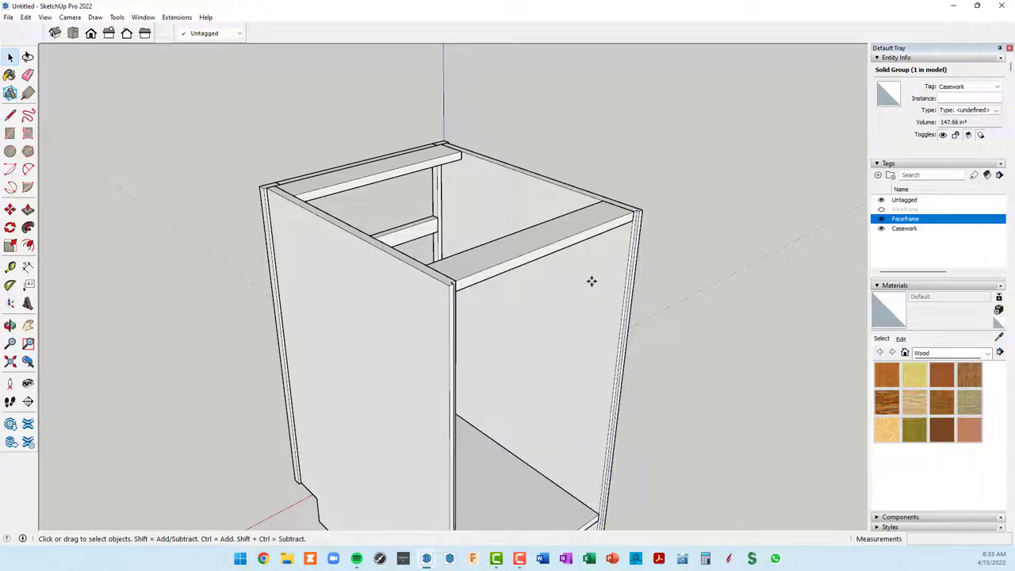
scroll(592, 281, up, 2)
scroll(611, 238, up, 2)
scroll(616, 230, up, 2)
mouse_move(619, 249)
middle_down()
mouse_move(625, 170)
mouse_move(398, 224)
mouse_move(385, 197)
mouse_move(777, 204)
mouse_move(763, 217)
mouse_move(549, 195)
middle_up()
scroll(412, 207, down, 2)
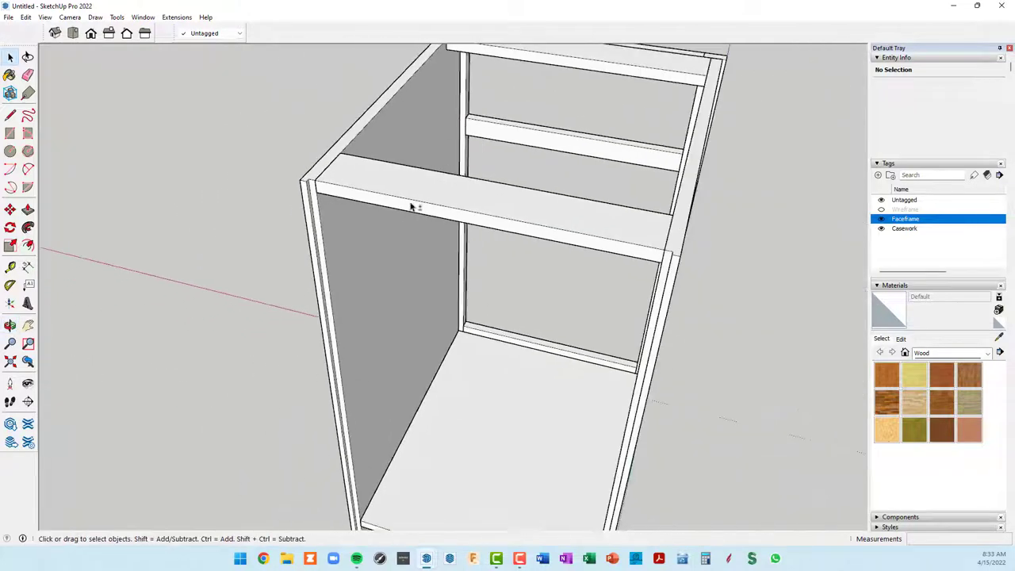
Step: Copy the front top crossbar 3 inches forward using Move with Ctrl
click(414, 195)
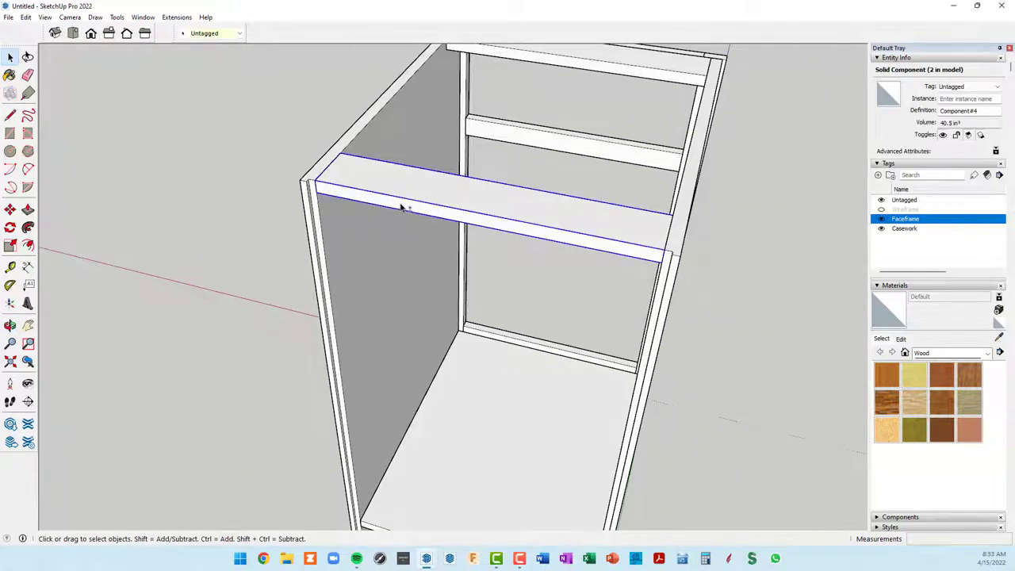
key(m)
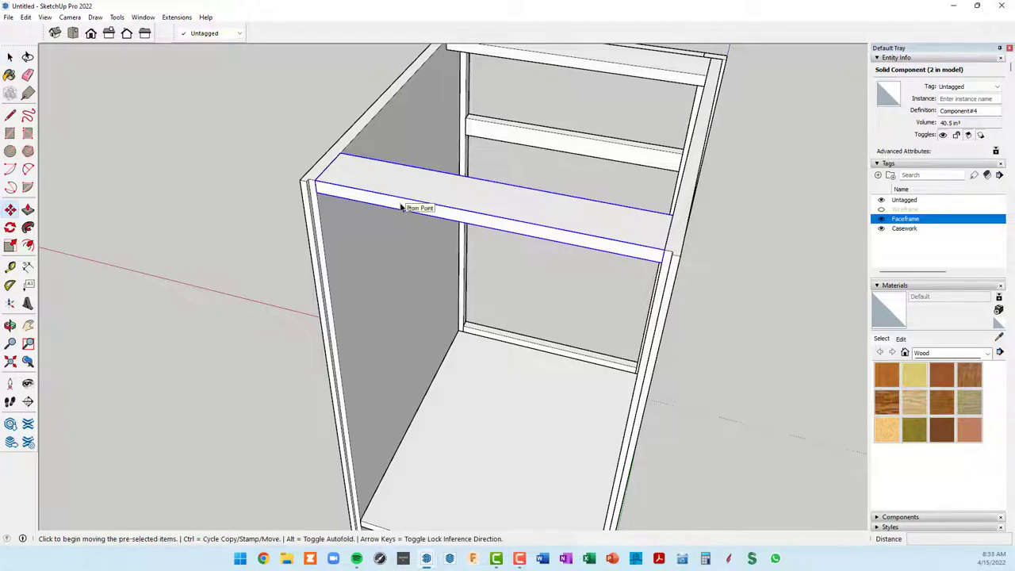
key(ctrl)
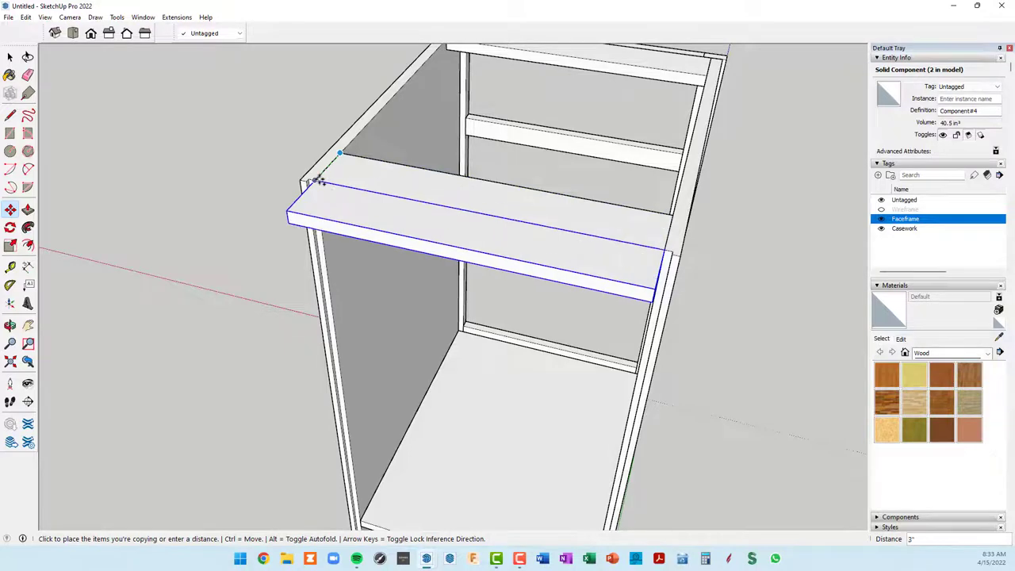
click(322, 170)
middle_drag(391, 279, 536, 264)
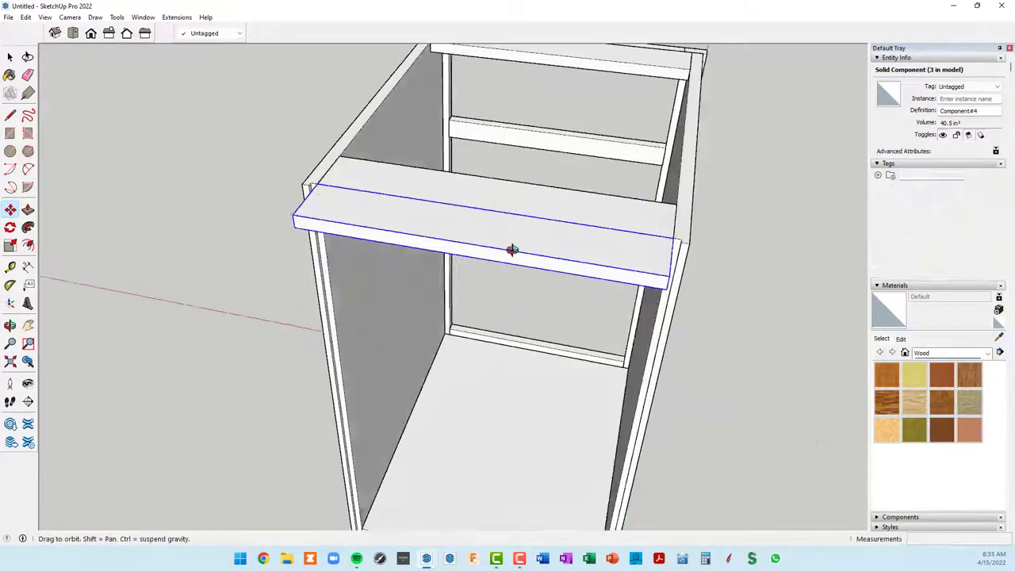
scroll(536, 263, up, 3)
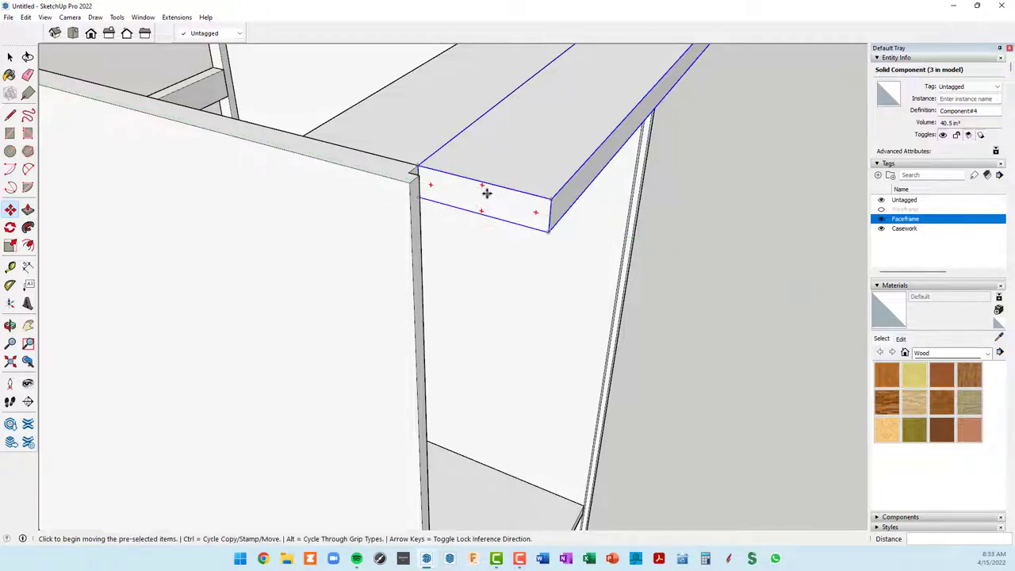
Step: Rotate the copied crossbar -90° about its end so it stands on edge
click(535, 214)
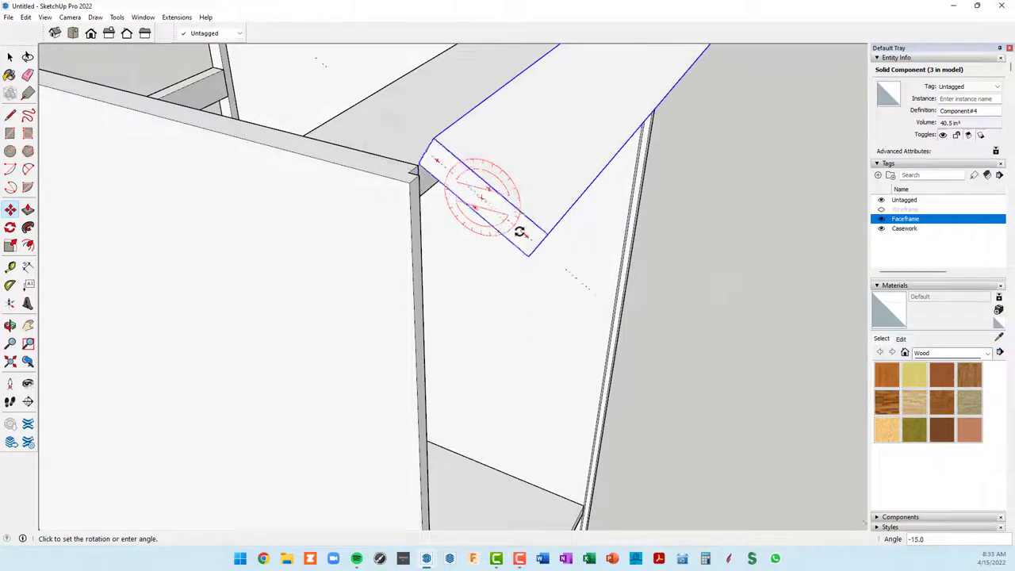
middle_drag(489, 231, 465, 219)
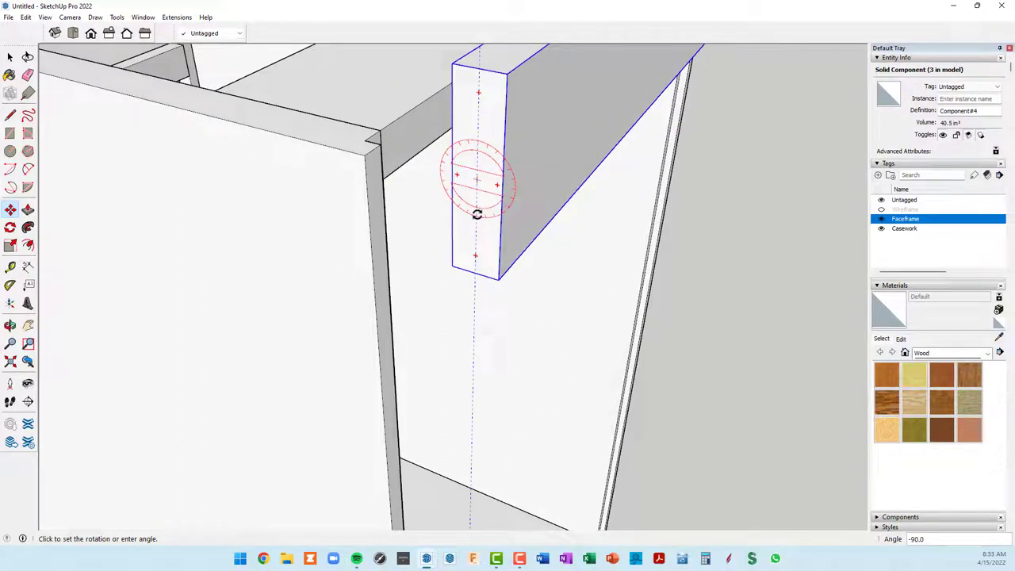
click(477, 214)
key(m)
scroll(486, 211, down, 1)
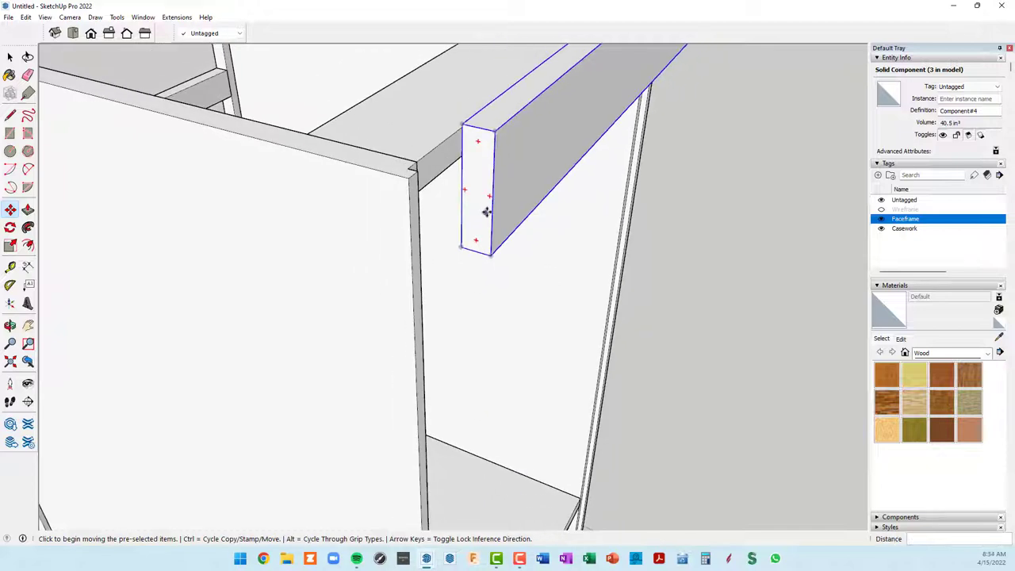
Step: Move the upright rail sideways so it sits against the cabinet side panel
middle_drag(507, 170, 496, 162)
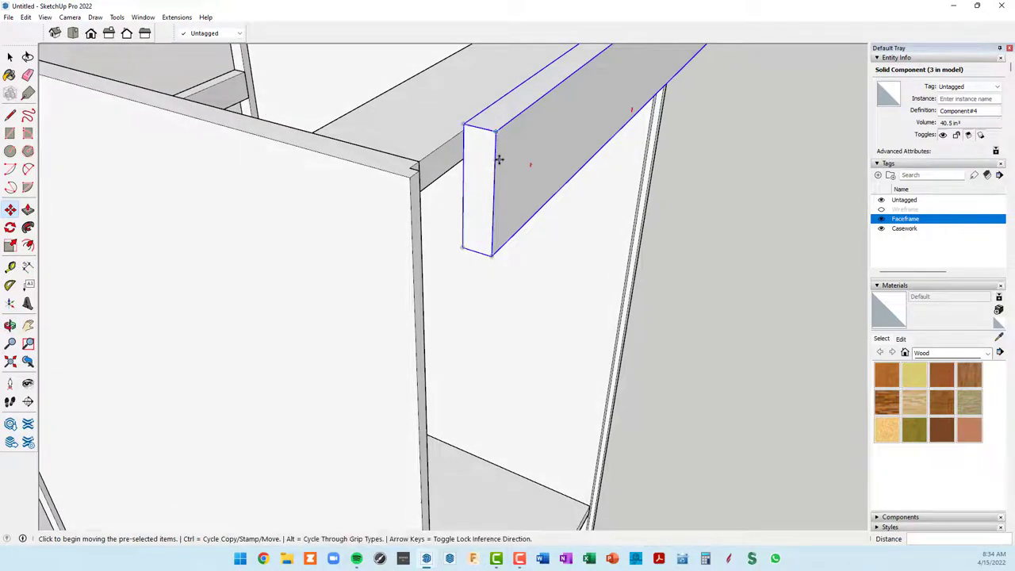
mouse_move(499, 159)
middle_down()
mouse_move(381, 170)
mouse_move(346, 156)
mouse_move(482, 159)
middle_up()
click(498, 142)
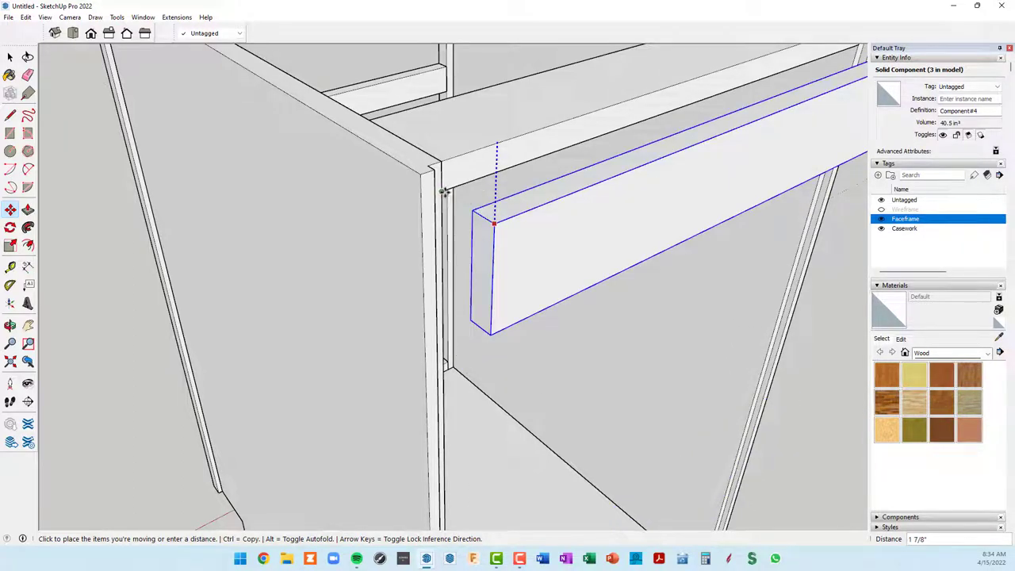
click(445, 191)
mouse_move(568, 240)
middle_down()
mouse_move(801, 165)
mouse_move(833, 122)
mouse_move(472, 225)
mouse_move(320, 294)
mouse_move(294, 238)
middle_up()
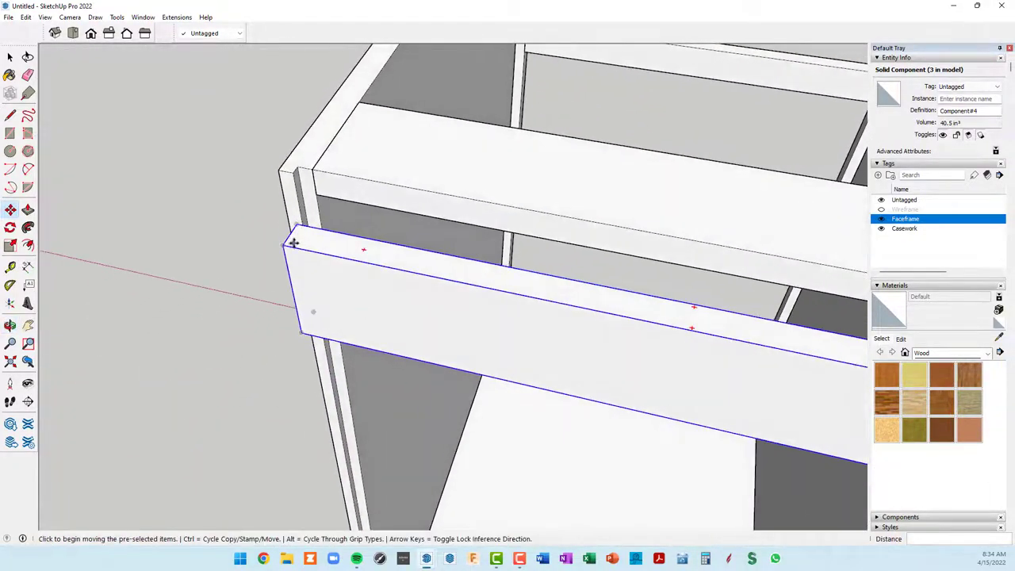
Step: Raise the rail flush with the cabinet top and inspect its position
click(284, 243)
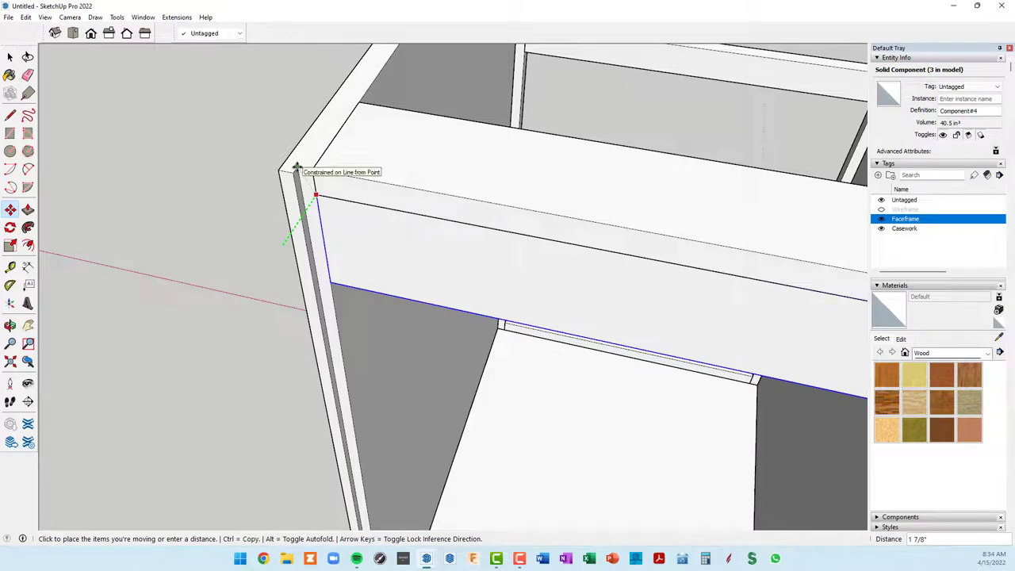
click(295, 166)
scroll(421, 236, down, 3)
scroll(422, 240, down, 3)
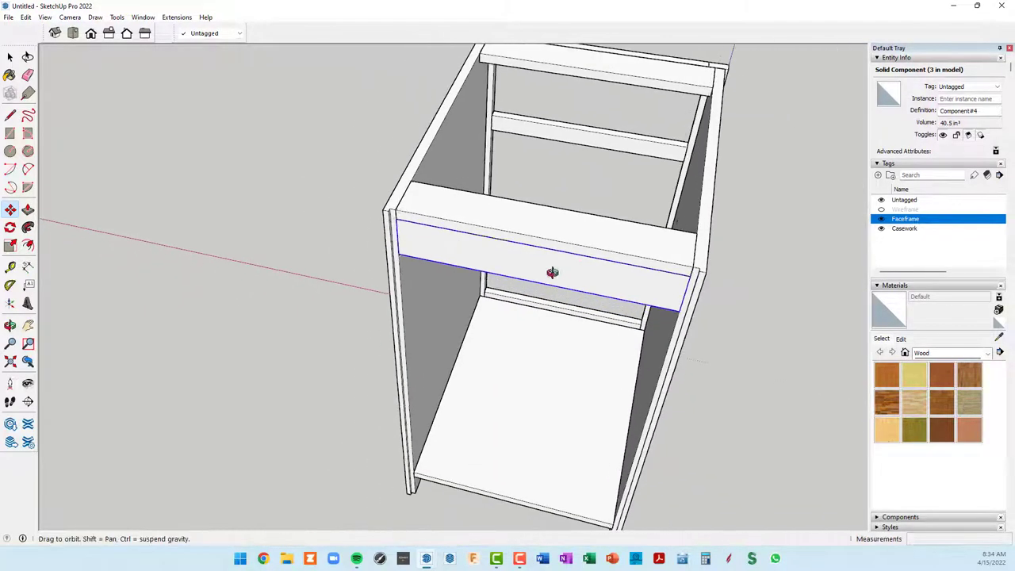
mouse_move(548, 274)
middle_down()
mouse_move(766, 245)
mouse_move(774, 297)
middle_up()
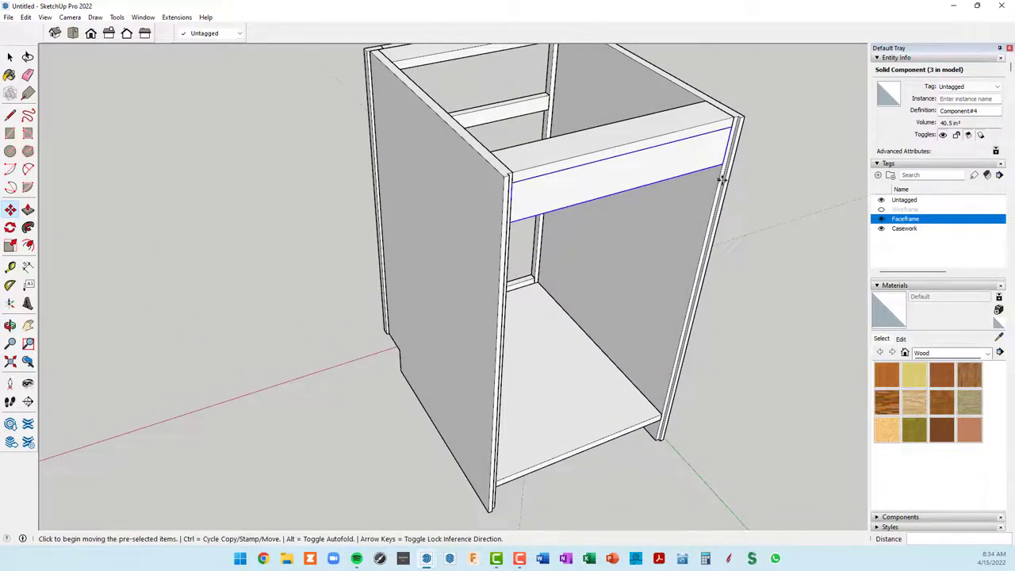
mouse_move(721, 179)
middle_down()
mouse_move(750, 151)
mouse_move(709, 159)
mouse_move(621, 219)
middle_up()
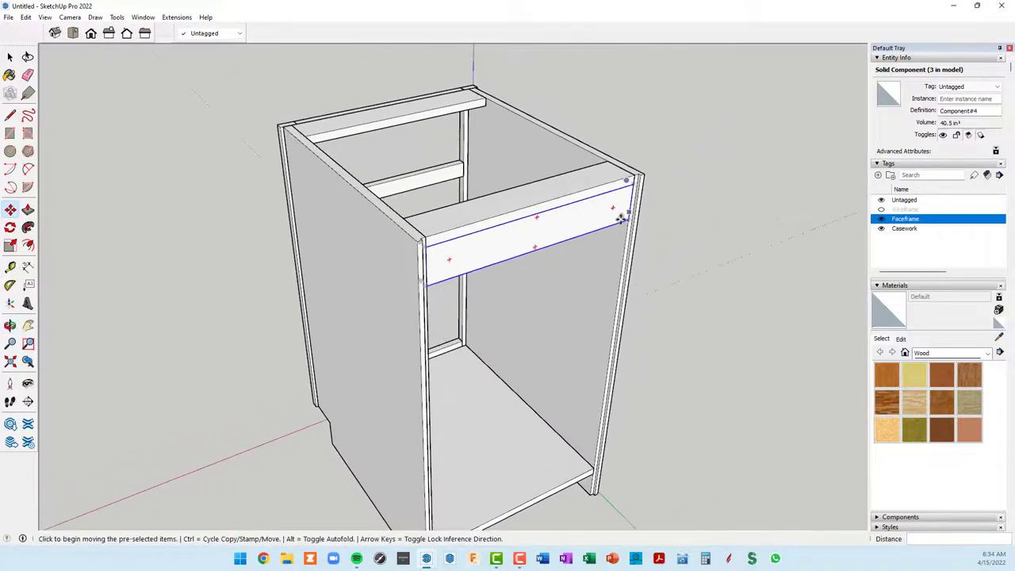
scroll(621, 220, up, 3)
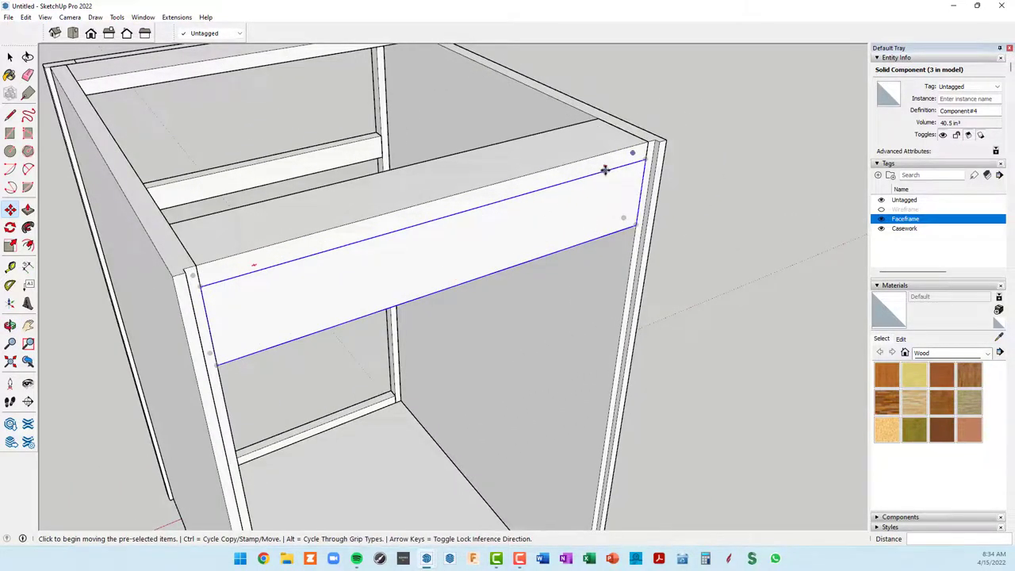
scroll(646, 203, up, 2)
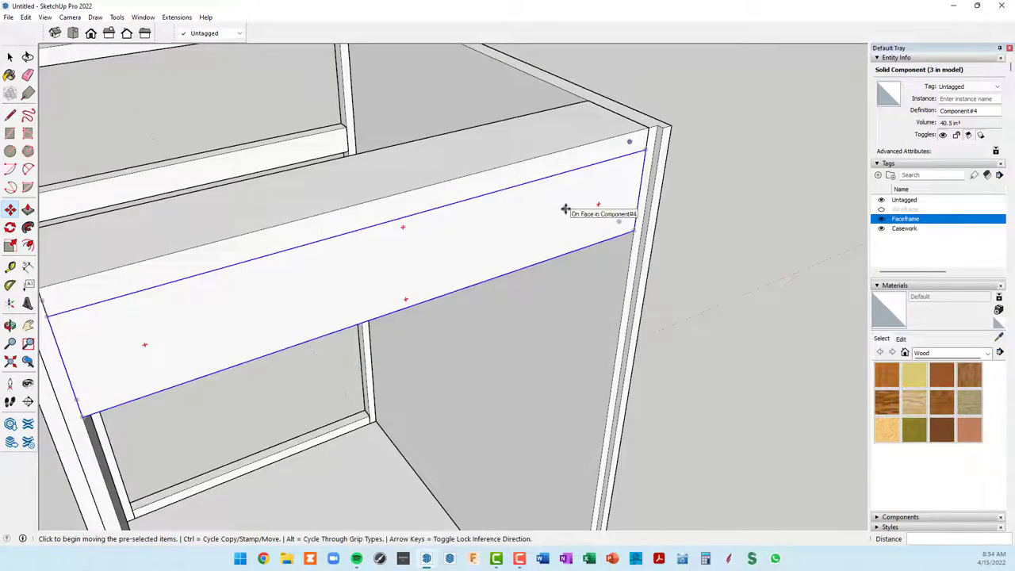
scroll(566, 215, down, 2)
scroll(567, 222, down, 2)
key(space)
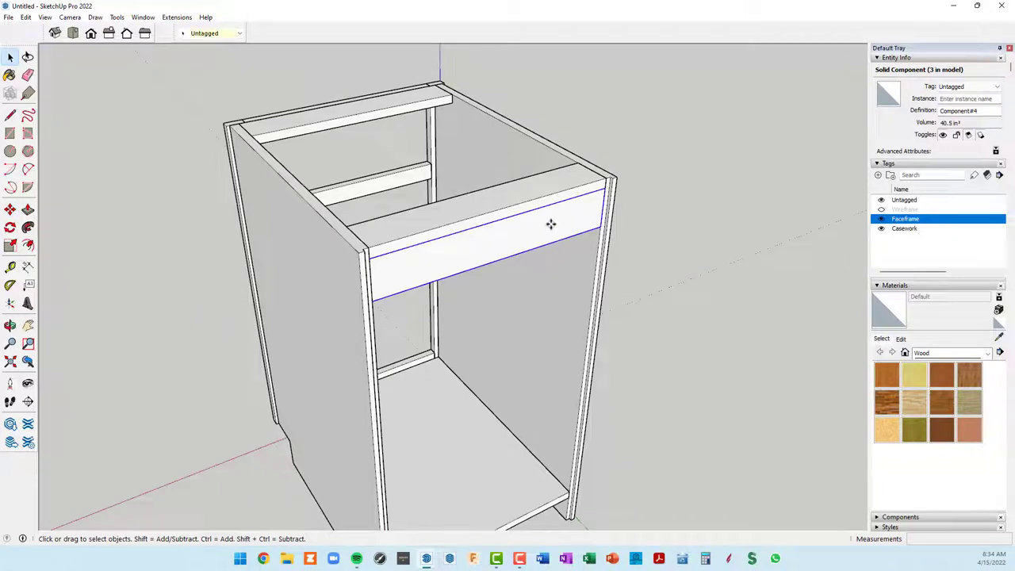
Step: Edit the top rail component and push/pull its bottom face to extend it
mouse_move(529, 248)
middle_down()
mouse_move(573, 241)
mouse_move(656, 151)
mouse_move(705, 72)
mouse_move(657, 104)
mouse_move(403, 161)
mouse_move(124, 154)
mouse_move(424, 211)
middle_up()
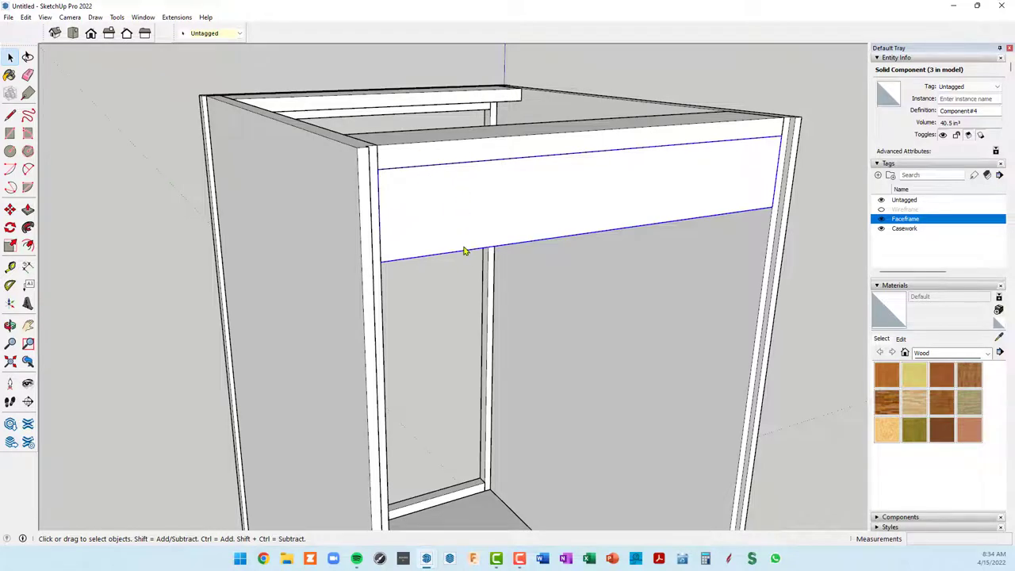
mouse_move(479, 249)
middle_down()
mouse_move(582, 245)
mouse_move(868, 272)
mouse_move(517, 204)
mouse_move(449, 136)
mouse_move(450, 117)
mouse_move(435, 172)
middle_up()
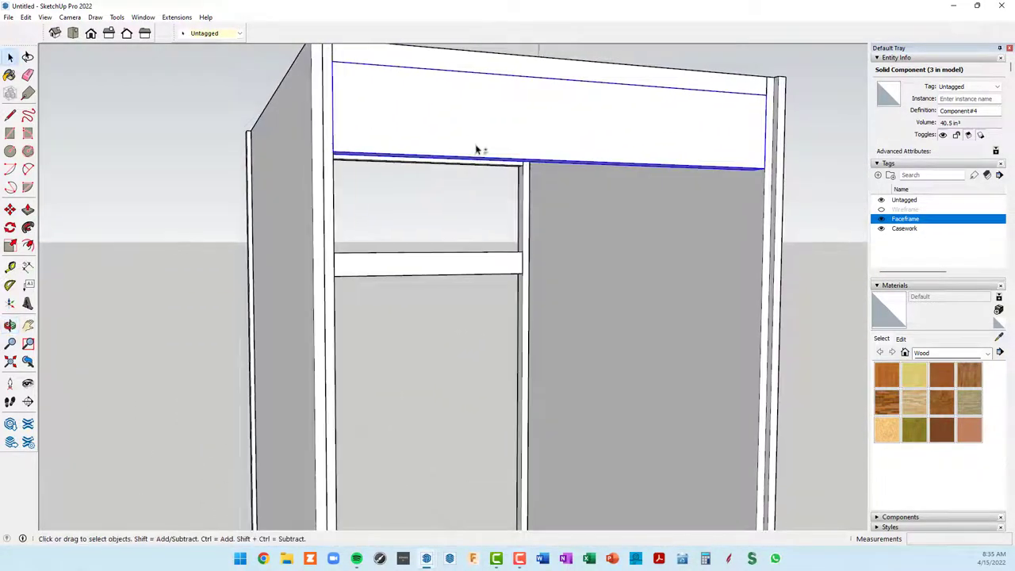
scroll(486, 150, down, 3)
middle_drag(490, 146, 486, 97)
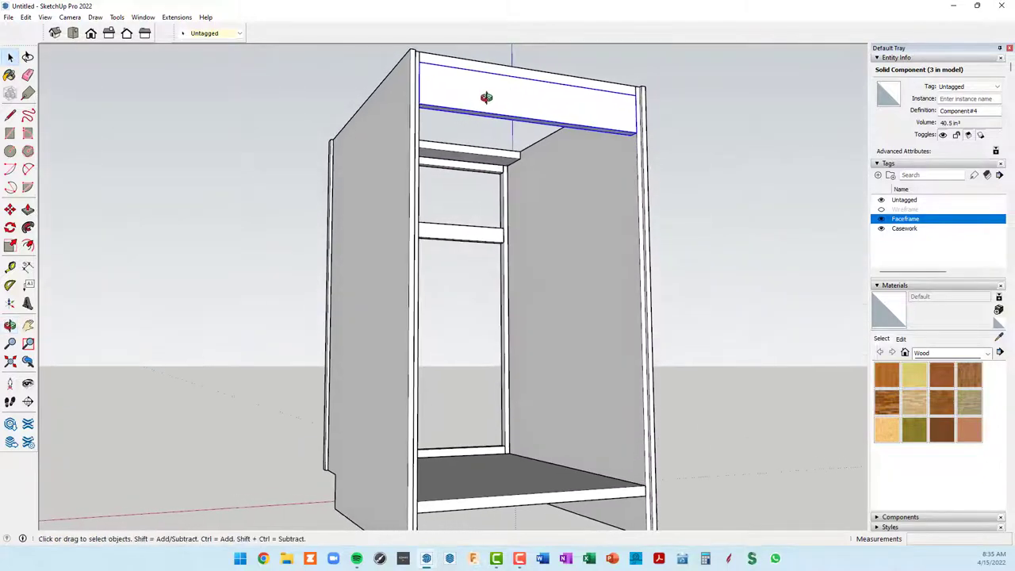
double_click(488, 95)
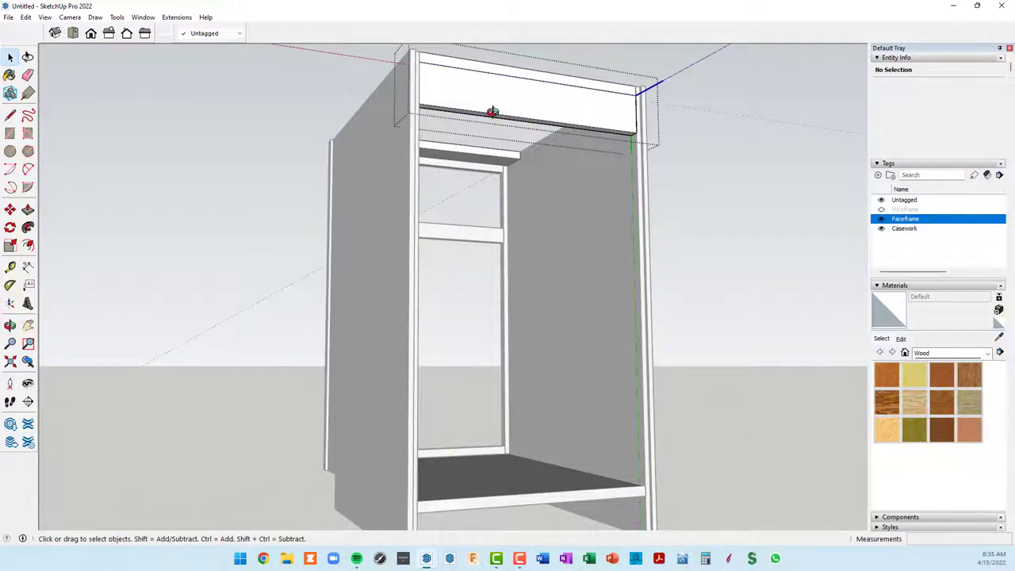
scroll(493, 112, up, 2)
key(p)
click(500, 121)
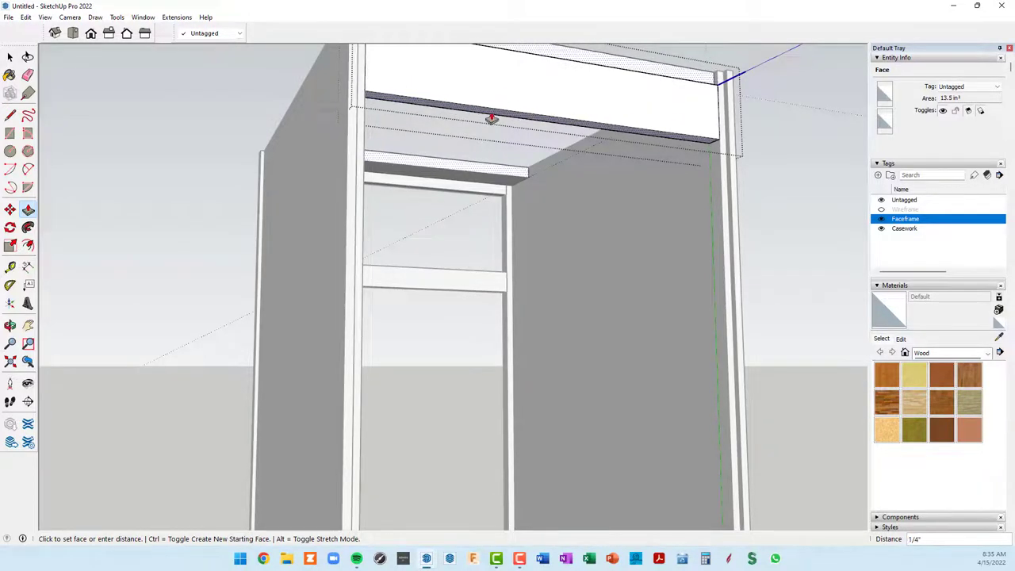
click(492, 117)
scroll(499, 124, down, 3)
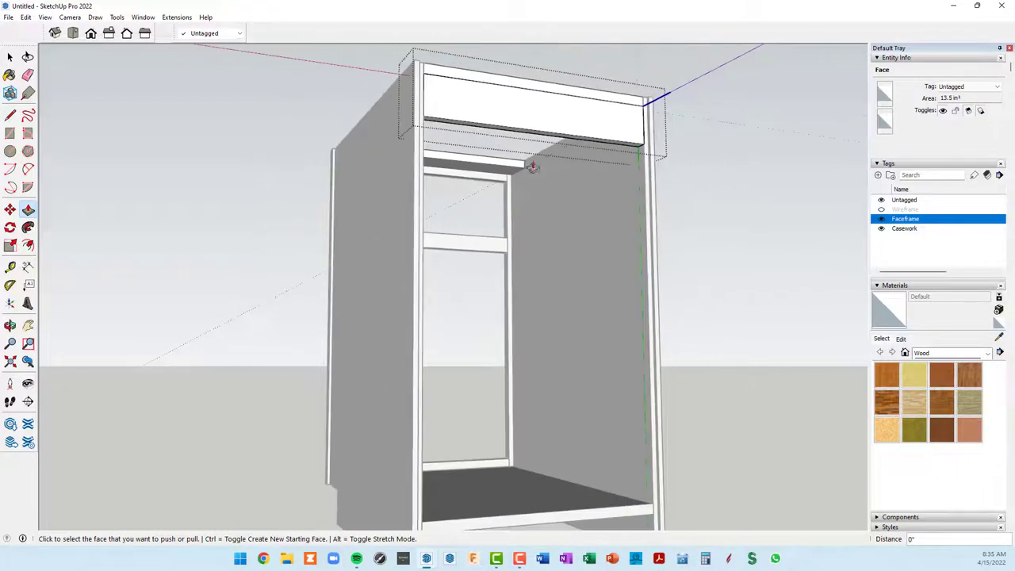
Step: Close the rail component and select the top front rail
right_click(707, 169)
click(731, 172)
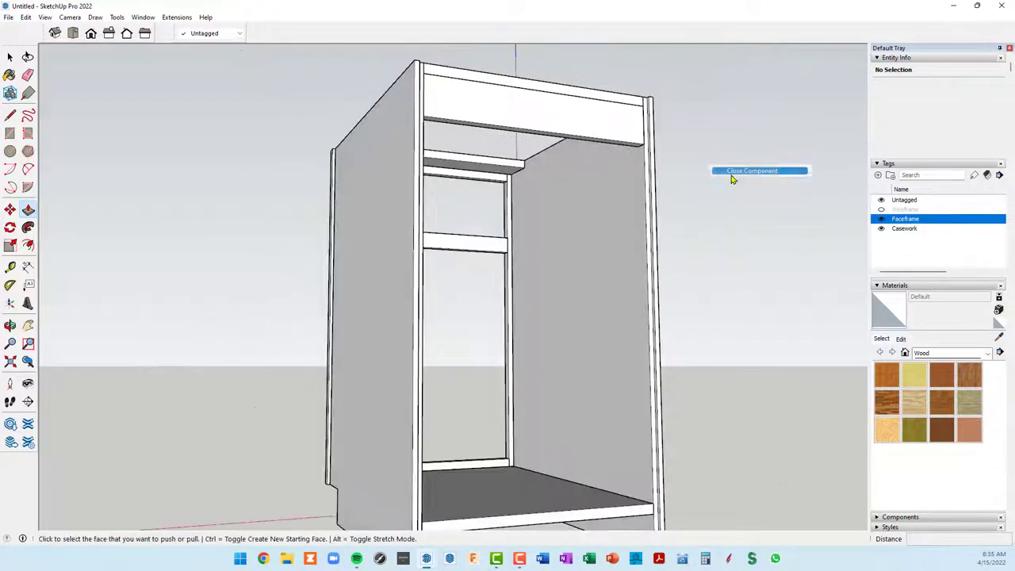
key(space)
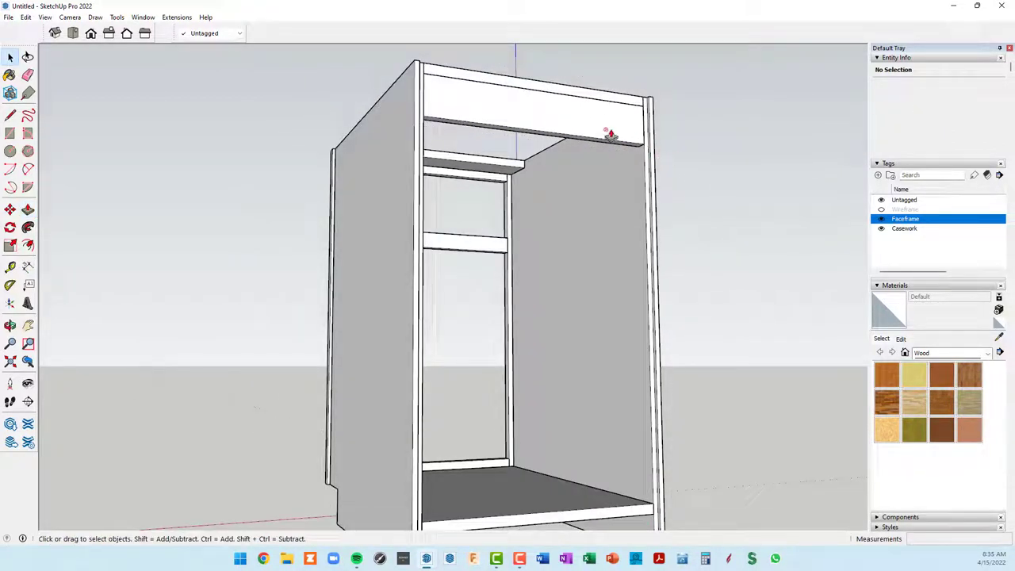
click(602, 127)
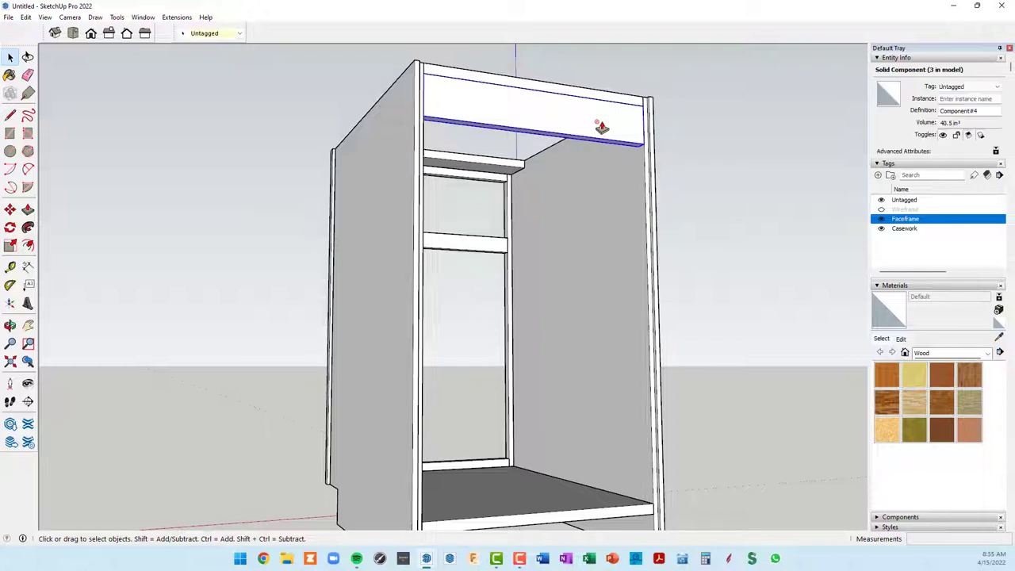
Step: Make the top front rail a unique component, separate from its copies
right_click(602, 127)
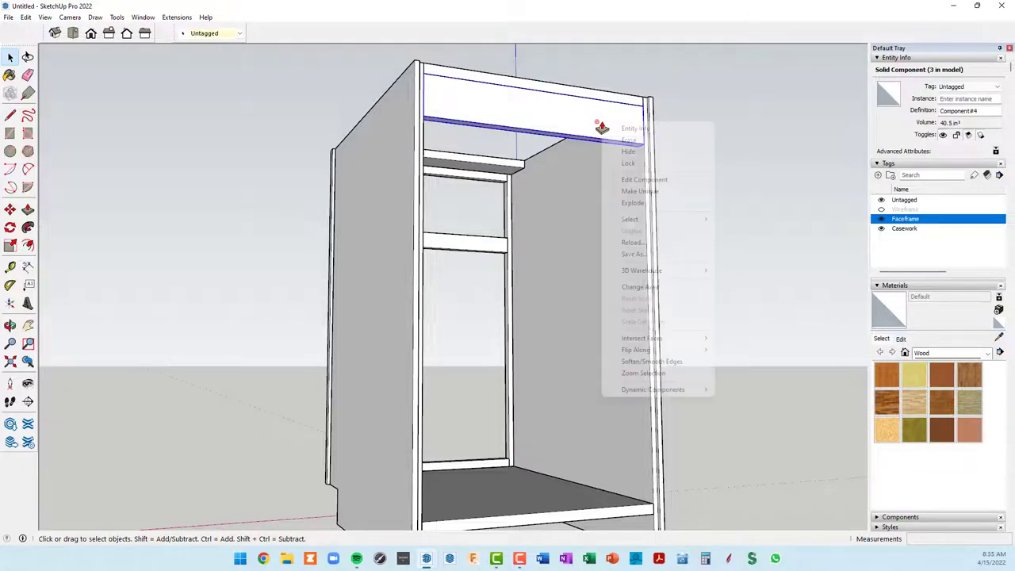
click(631, 193)
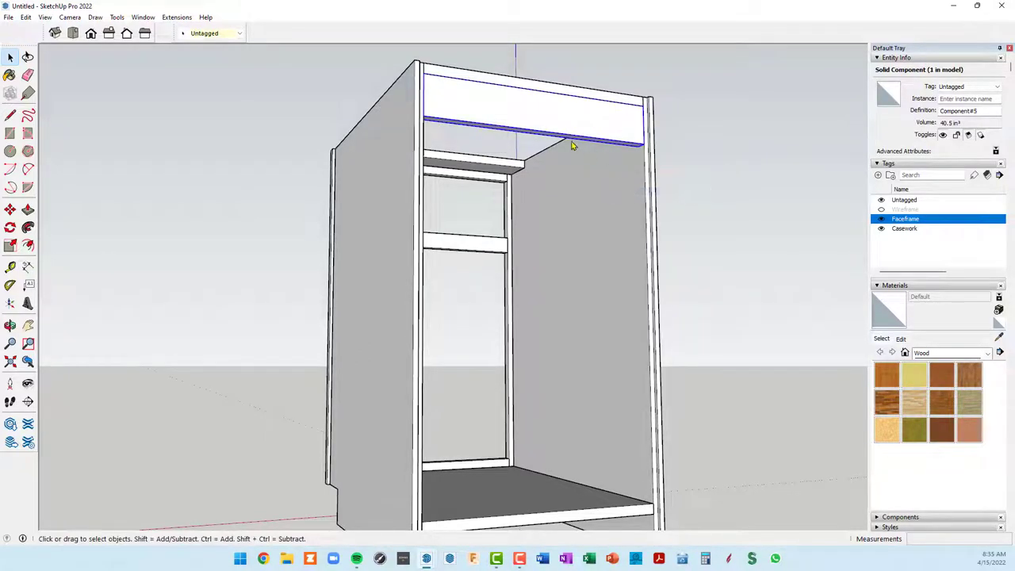
middle_drag(546, 129, 603, 215)
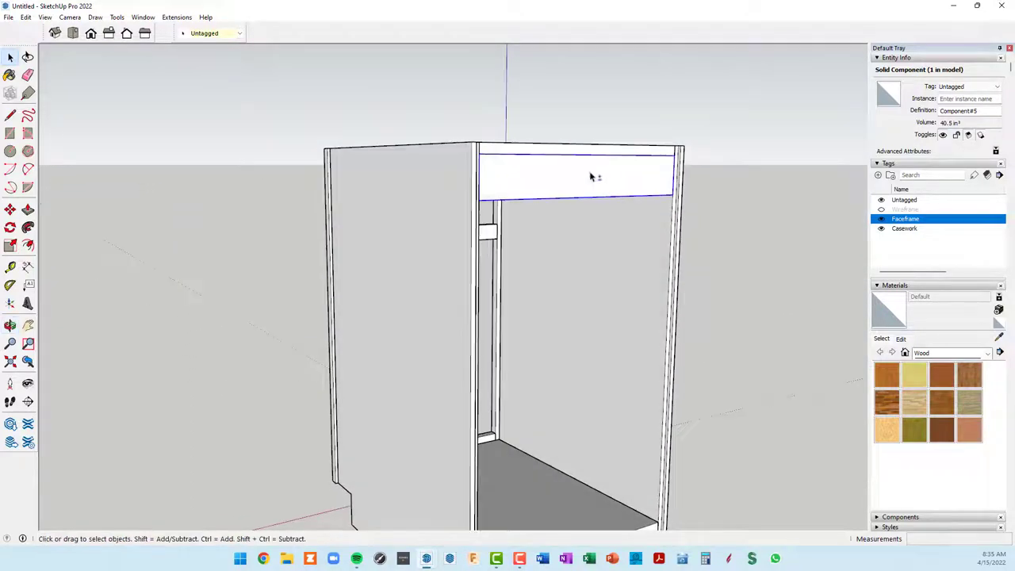
mouse_move(594, 174)
middle_down()
mouse_move(666, 253)
mouse_move(592, 187)
middle_up()
Step: Select the top rails to confirm the front rail is Component#5 and the flat strips remain Component#4
click(600, 190)
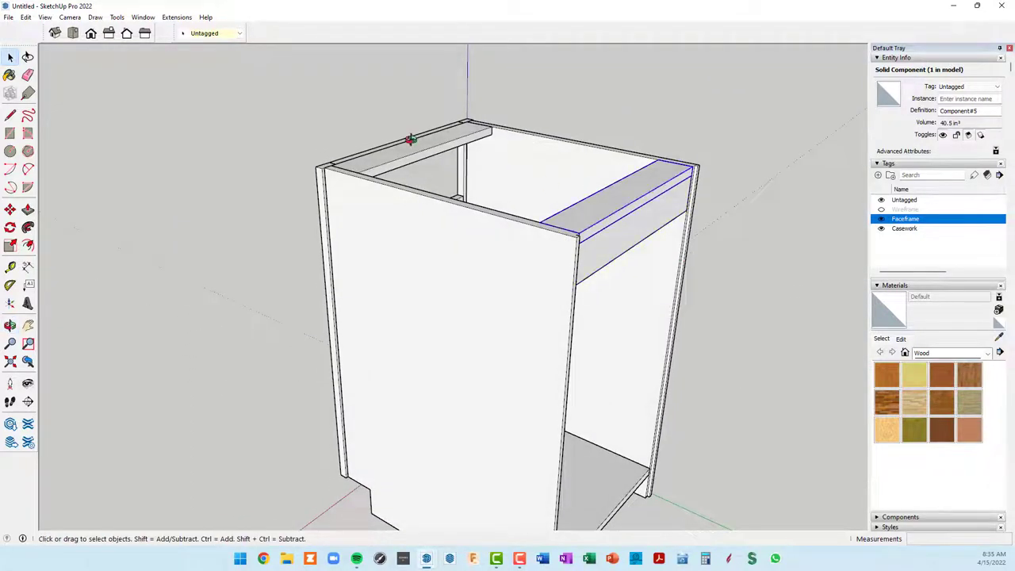
click(411, 139)
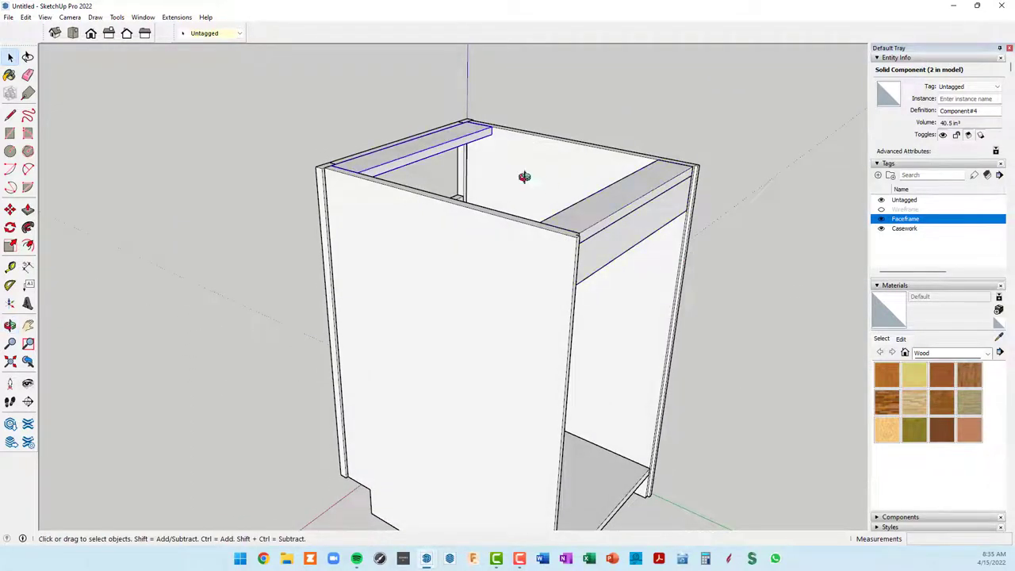
click(644, 226)
click(644, 191)
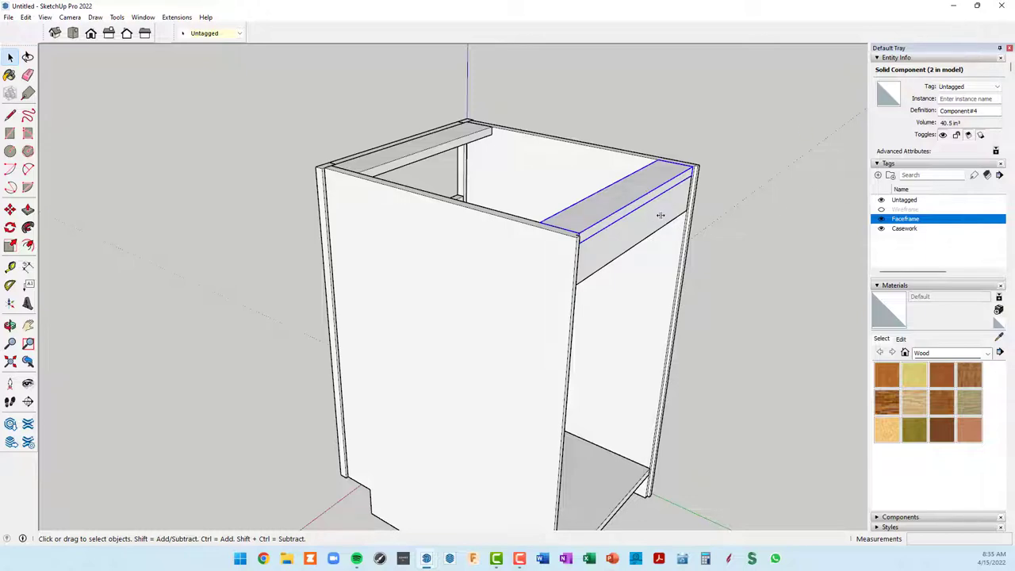
mouse_move(660, 215)
middle_down()
mouse_move(594, 118)
mouse_move(589, 160)
mouse_move(608, 249)
mouse_move(605, 204)
middle_up()
click(605, 204)
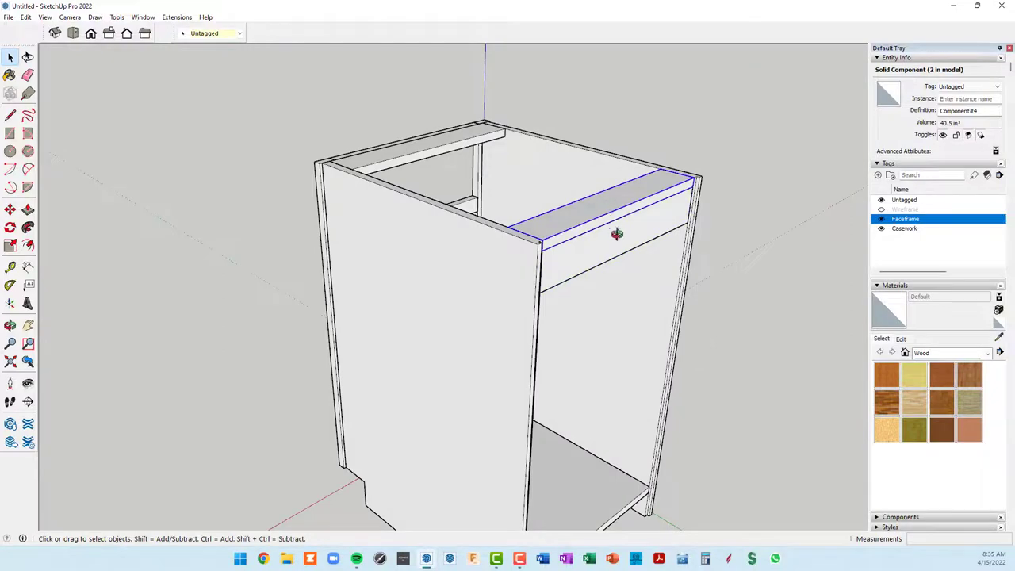
click(617, 234)
Step: Inside the unique top front rail, push/pull its underside face to a new height
mouse_move(617, 243)
middle_down()
mouse_move(555, 45)
mouse_move(579, 131)
middle_up()
scroll(577, 131, up, 2)
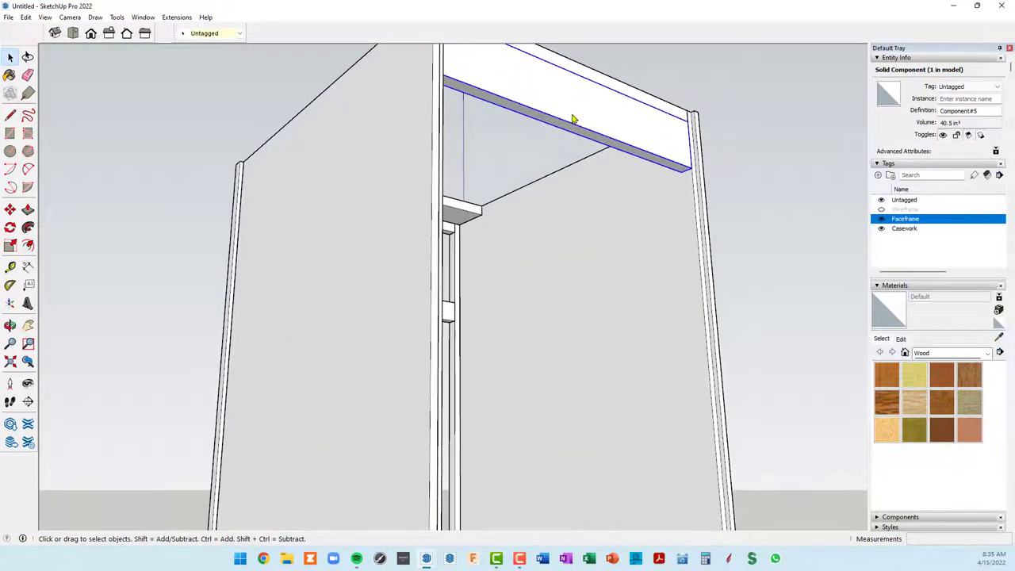
double_click(576, 131)
key(p)
scroll(579, 130, up, 1)
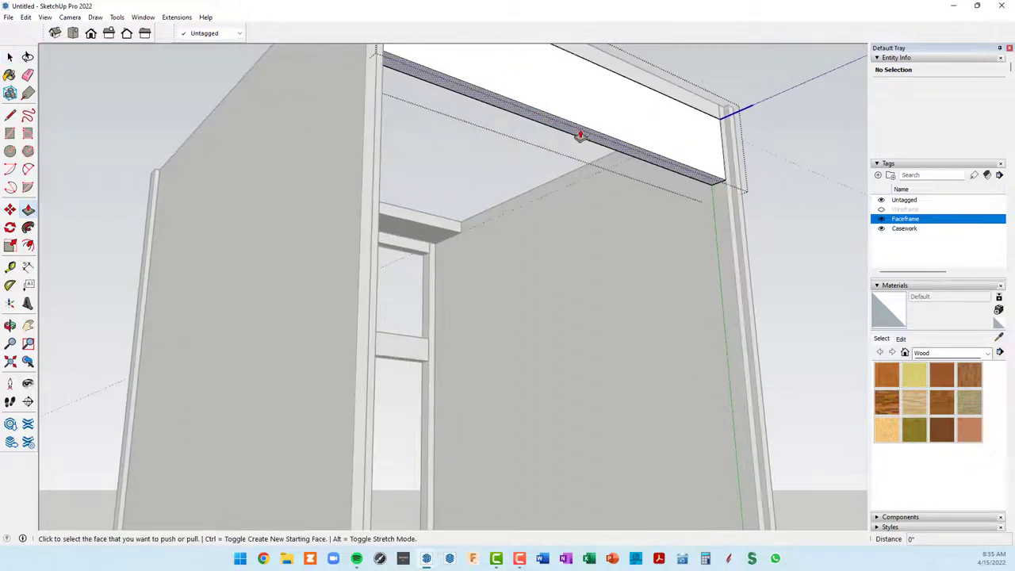
click(577, 130)
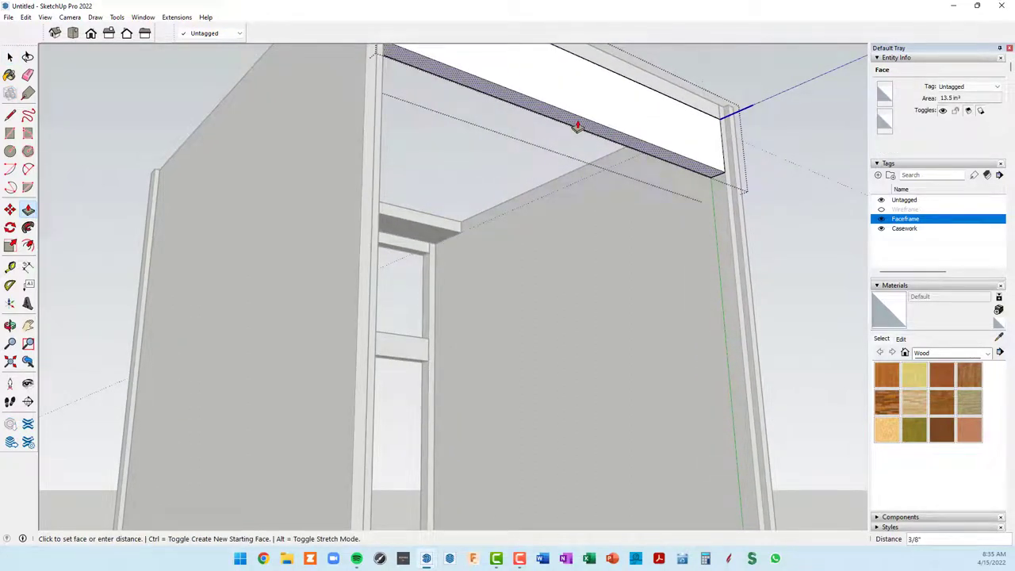
click(577, 127)
Step: Close the rail component and reactivate Push/Pull, with the whole cabinet in view
mouse_move(680, 204)
middle_down()
mouse_move(658, 220)
mouse_move(740, 396)
mouse_move(845, 367)
mouse_move(630, 211)
mouse_move(639, 214)
mouse_move(612, 235)
mouse_move(804, 275)
mouse_move(845, 267)
mouse_move(777, 296)
mouse_move(655, 281)
mouse_move(779, 286)
mouse_move(728, 238)
mouse_move(722, 245)
mouse_move(779, 223)
mouse_move(766, 245)
middle_up()
right_click(643, 209)
click(659, 213)
key(p)
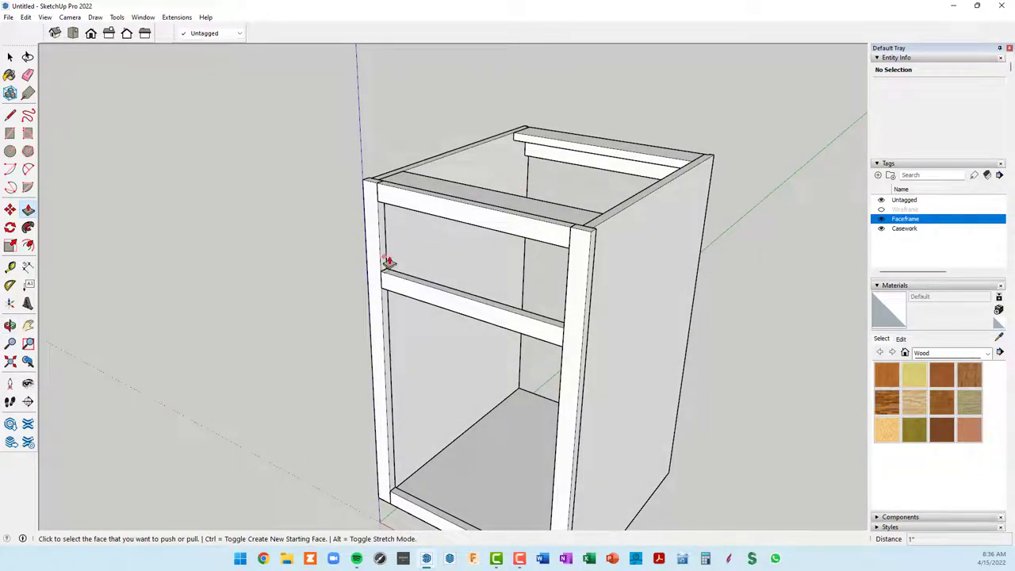
scroll(386, 262, up, 2)
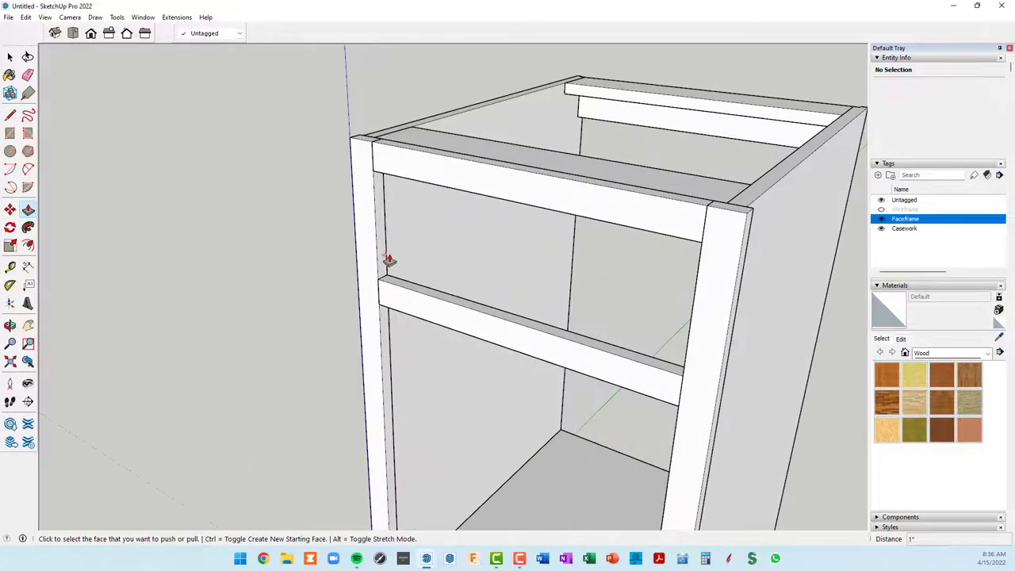
scroll(385, 256, up, 3)
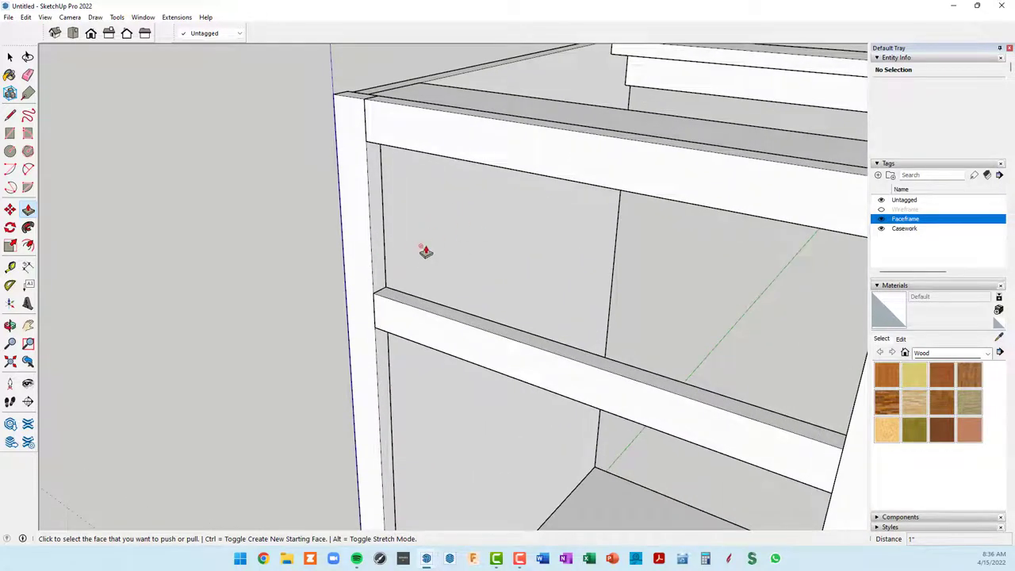
scroll(424, 247, down, 3)
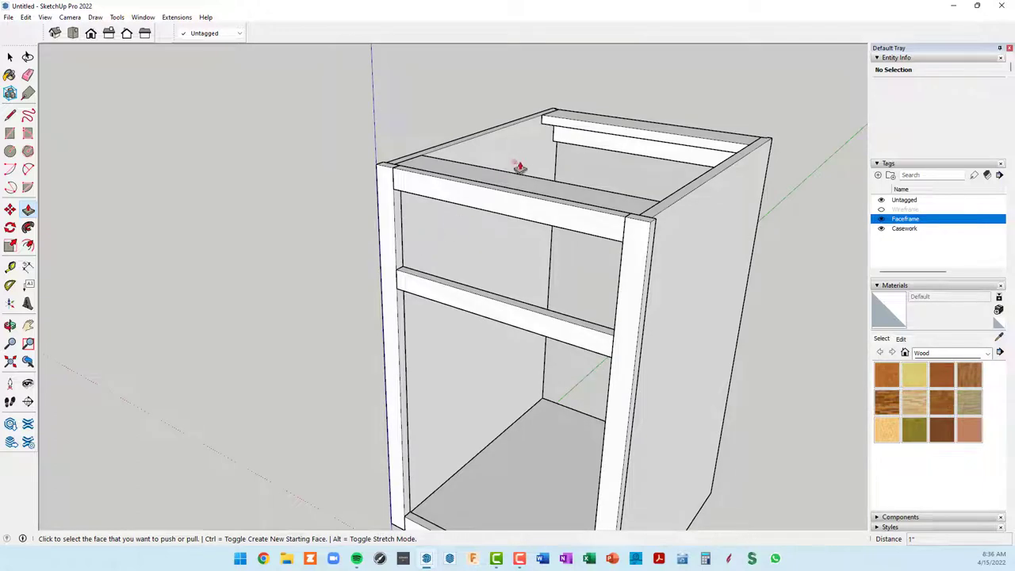
Step: Zoom in on the middle rail's left end at the stile and activate the Rectangle tool
mouse_move(441, 224)
middle_down()
mouse_move(508, 220)
mouse_move(605, 283)
mouse_move(721, 302)
mouse_move(660, 215)
middle_up()
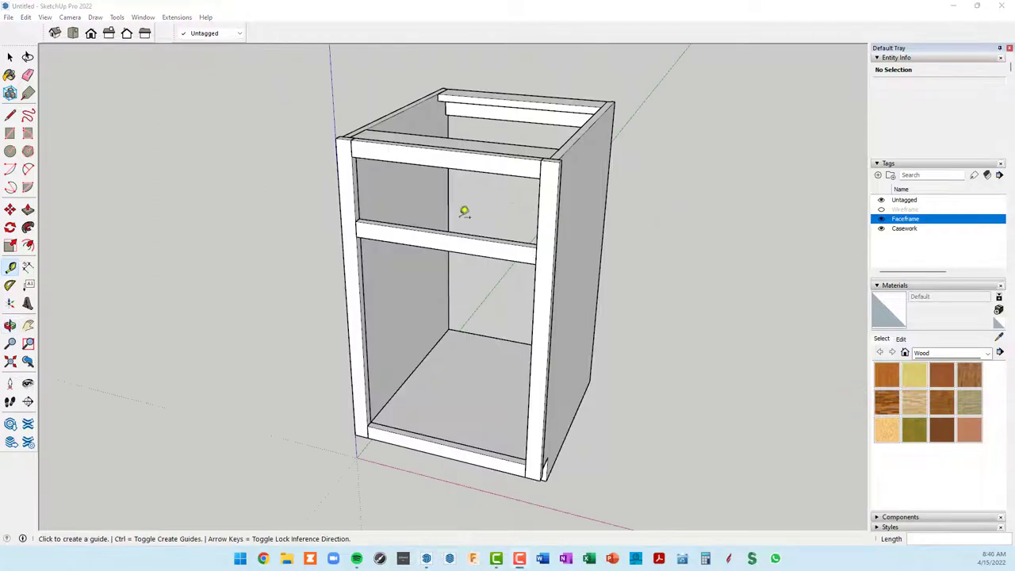
mouse_move(458, 211)
middle_down()
mouse_move(399, 229)
mouse_move(389, 215)
middle_up()
scroll(390, 215, up, 3)
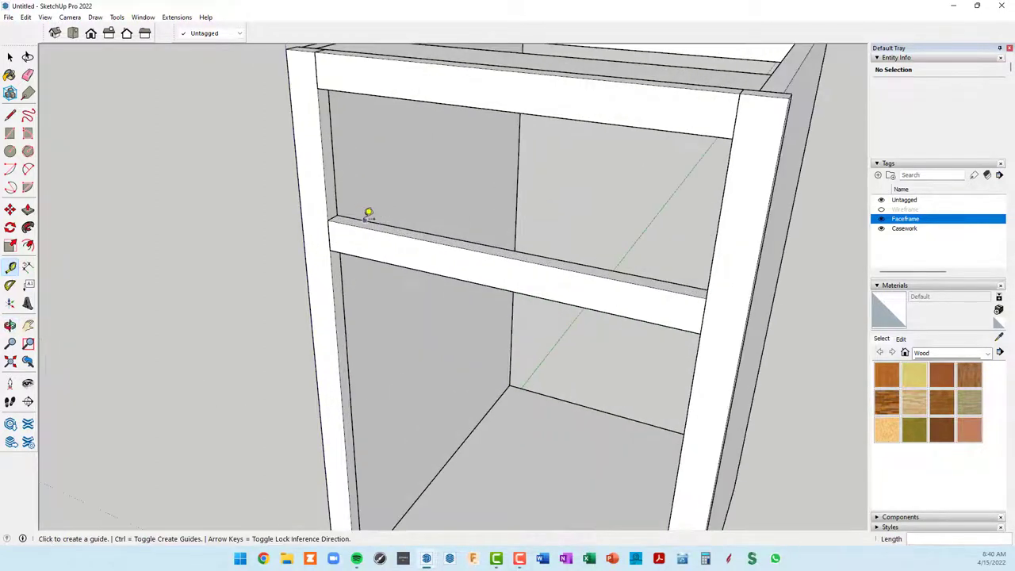
scroll(367, 215, up, 2)
scroll(351, 211, up, 1)
scroll(343, 211, down, 2)
scroll(342, 212, down, 2)
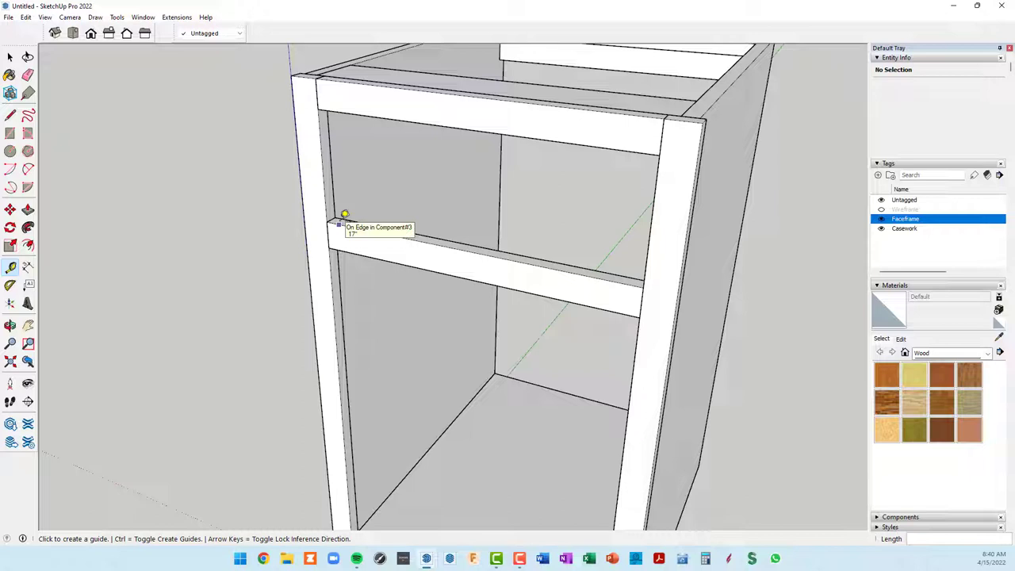
scroll(344, 214, up, 1)
scroll(333, 215, up, 1)
scroll(331, 218, up, 1)
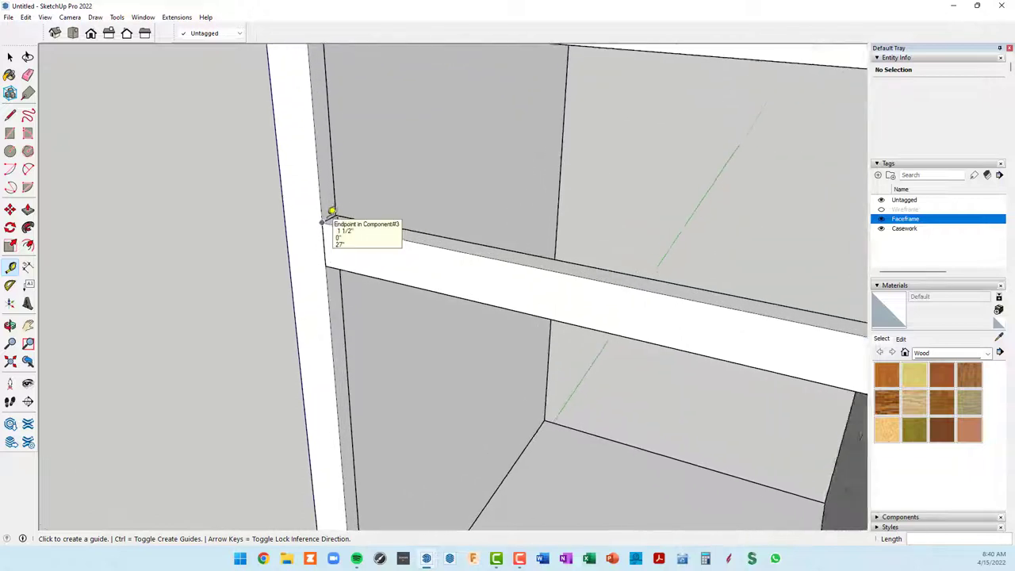
scroll(334, 215, up, 1)
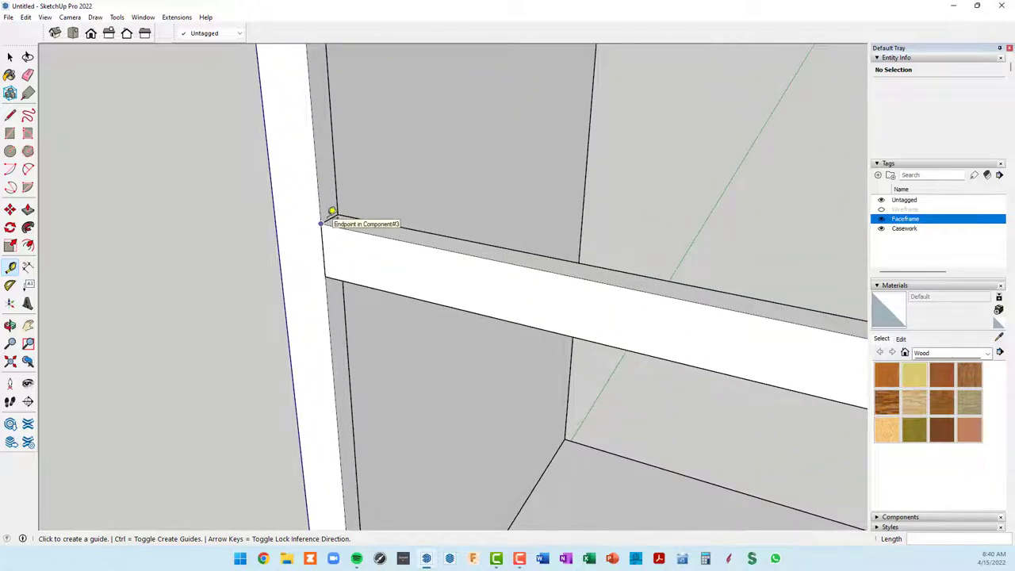
scroll(331, 212, up, 1)
scroll(331, 212, down, 2)
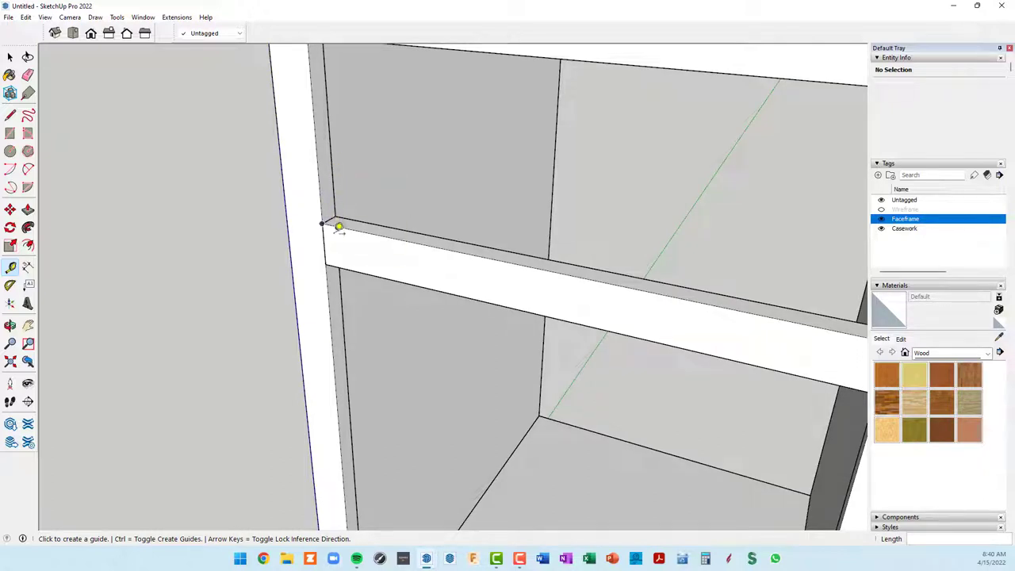
scroll(336, 224, up, 1)
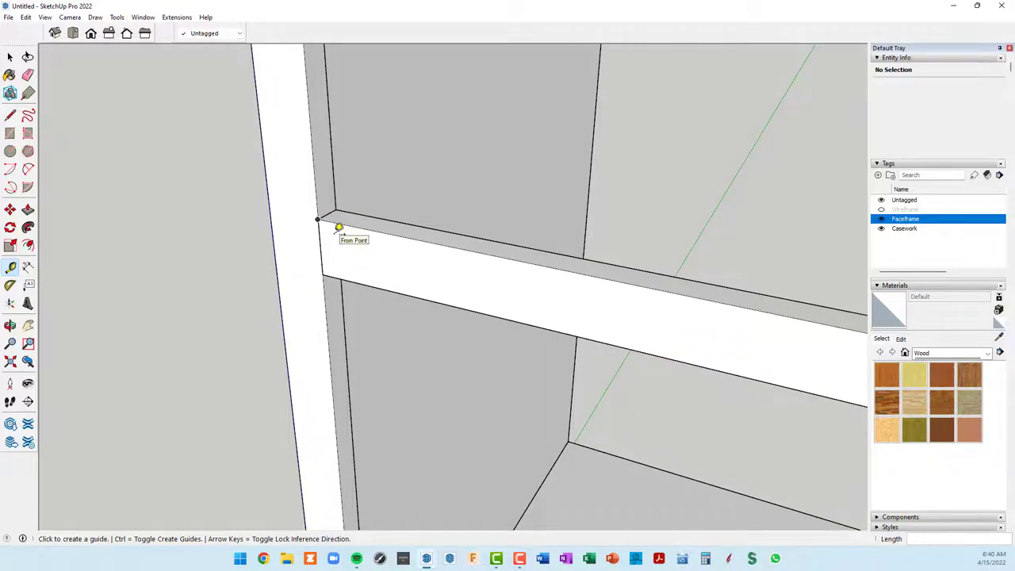
key(r)
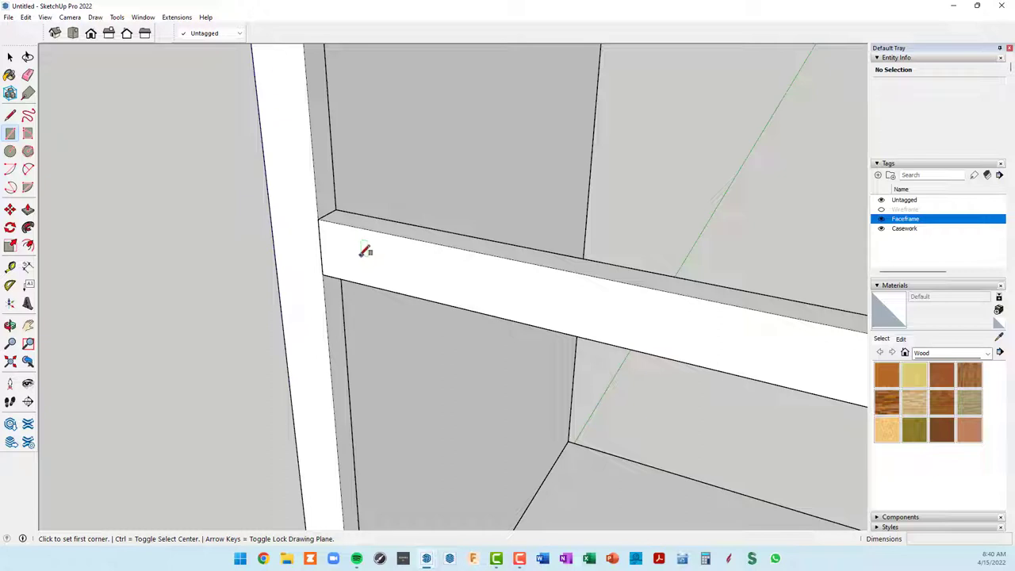
Step: Draw a 1.5 by .5 rectangle on the stile face at its inside corner with the upper rail
click(319, 215)
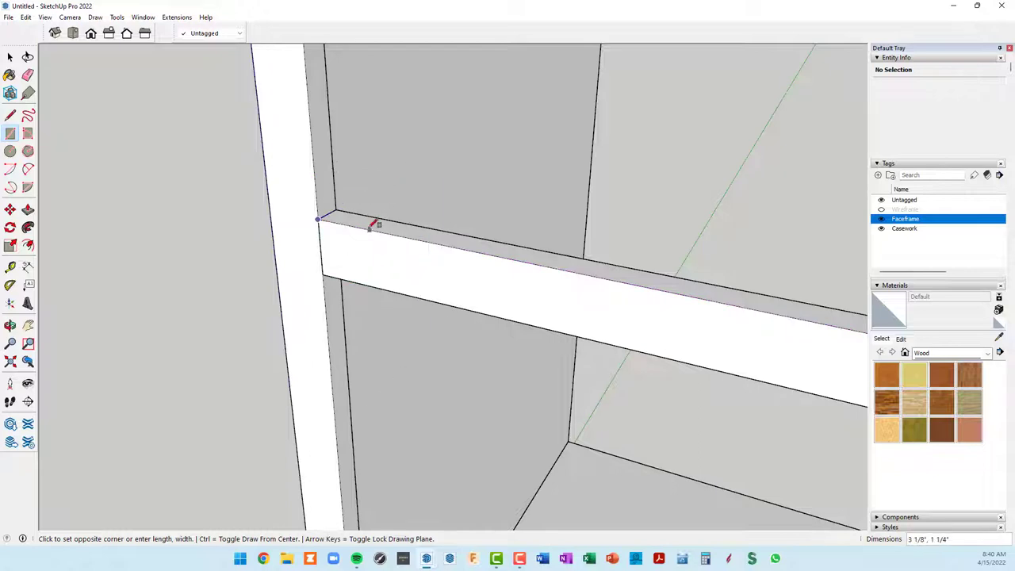
key(Escape)
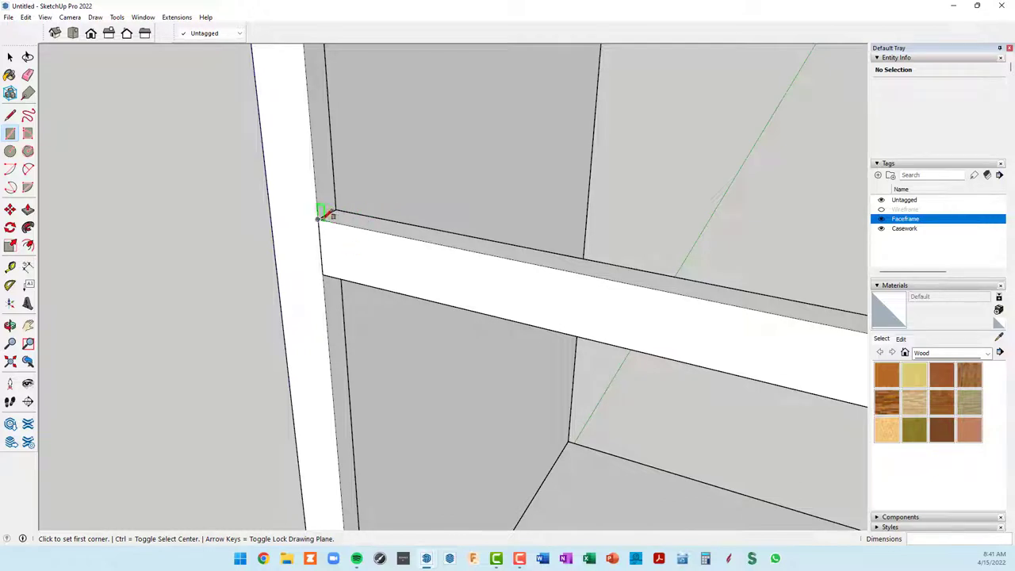
scroll(320, 215, up, 2)
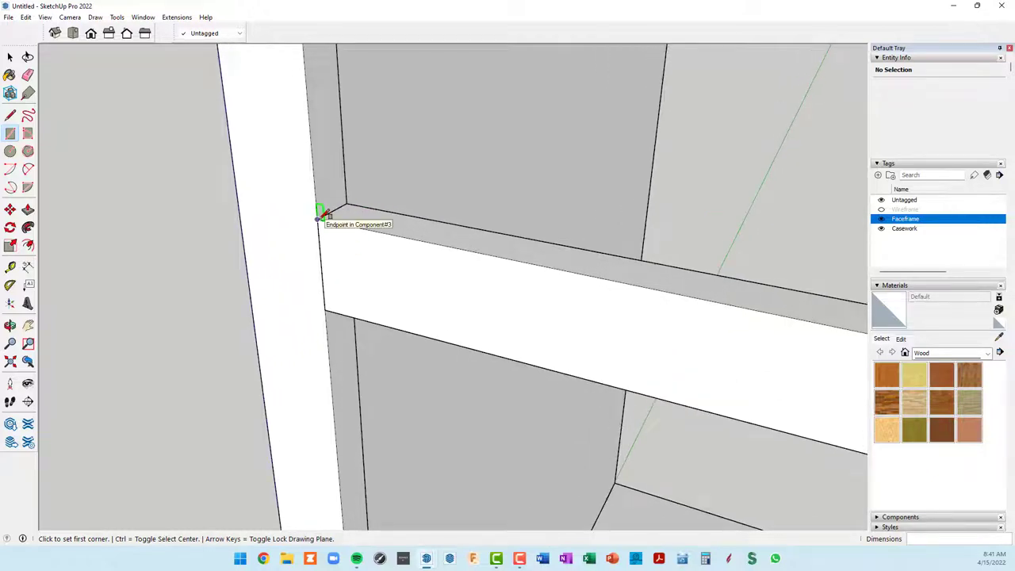
click(317, 218)
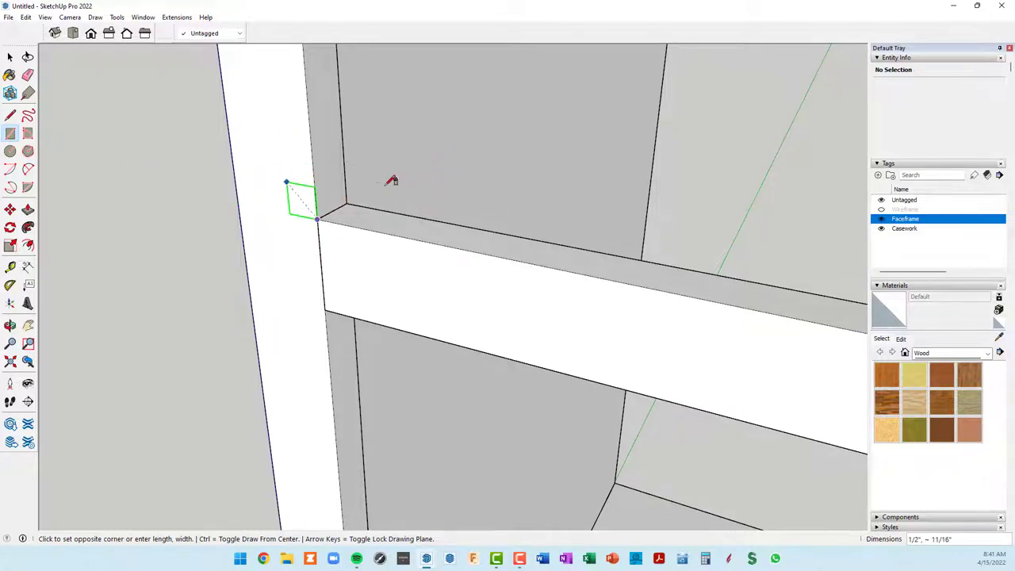
key(Escape)
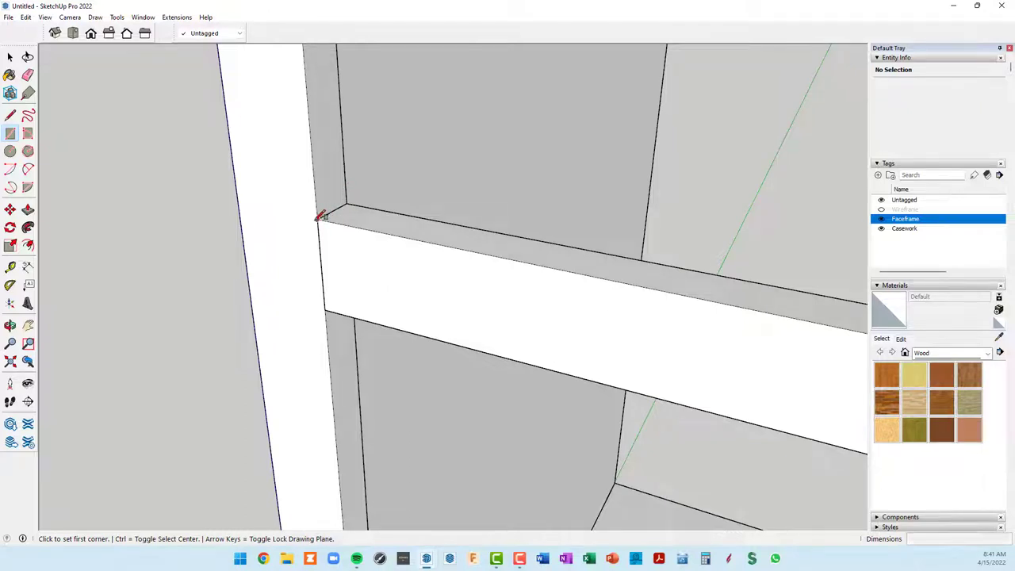
click(319, 216)
scroll(301, 147, up, 1)
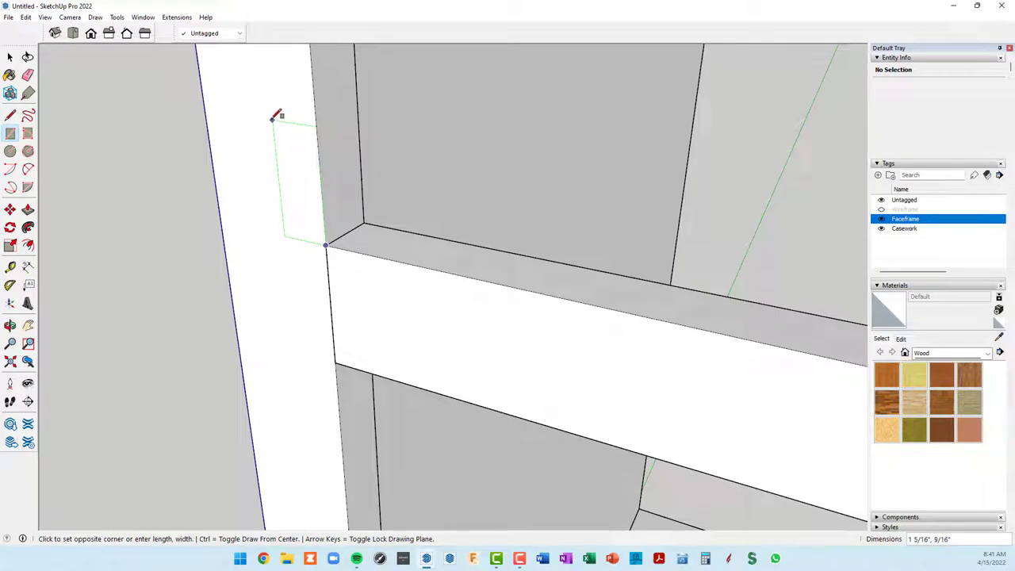
scroll(276, 119, up, 1)
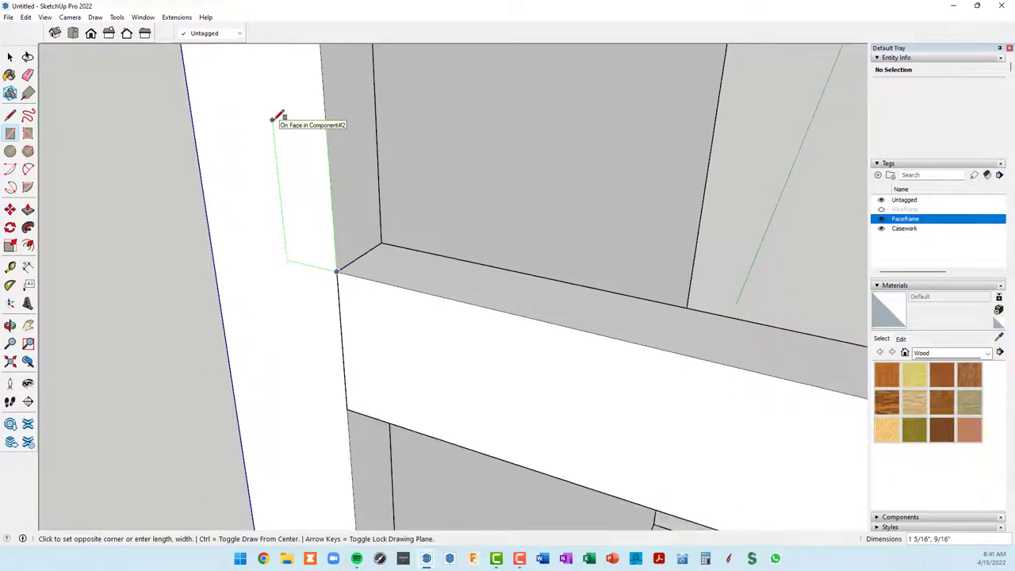
scroll(276, 119, up, 1)
text(1.5,5)
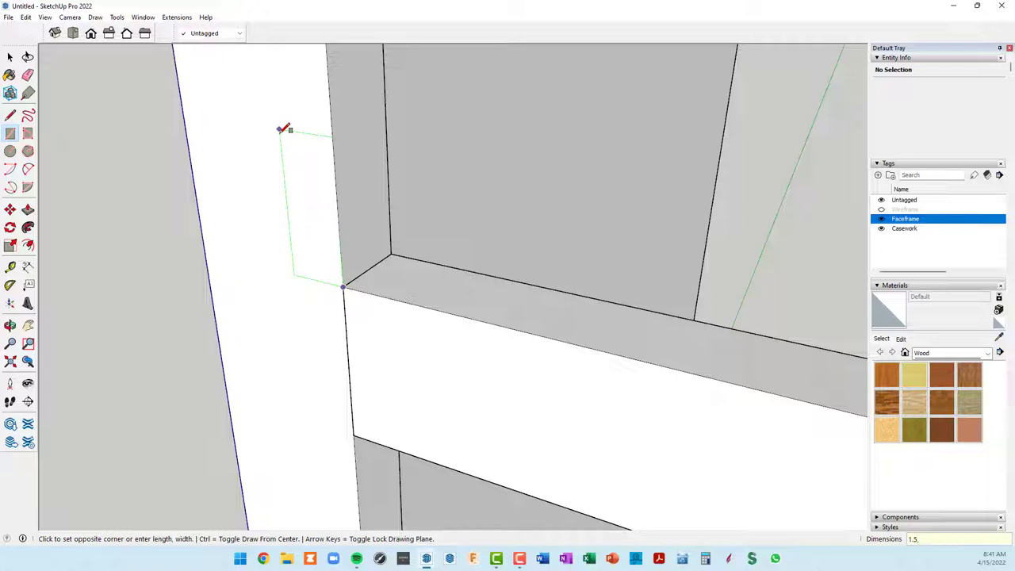
key(Return)
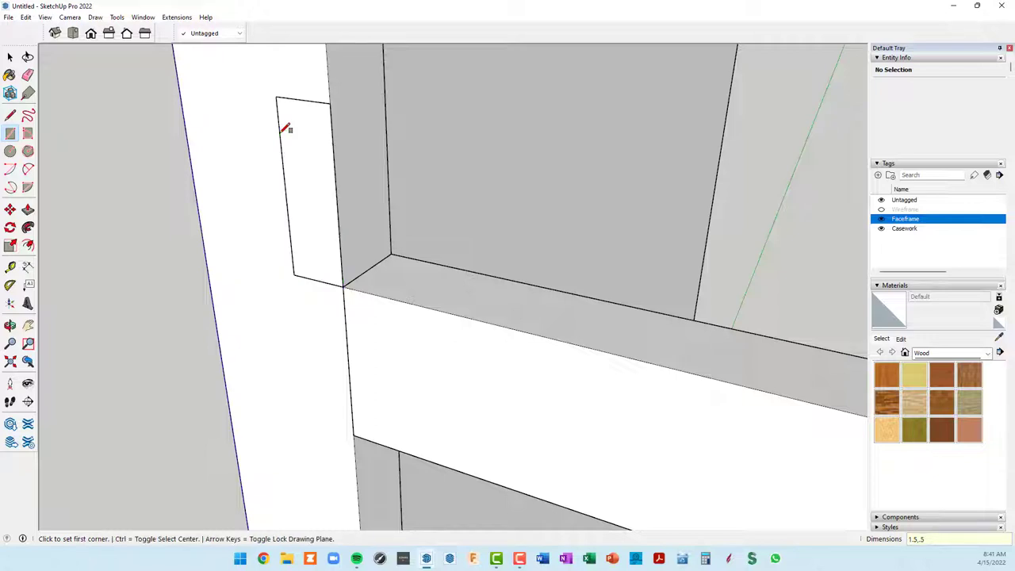
Step: Push/pull the small rectangle 20 inches back into a runner board
scroll(356, 215, down, 2)
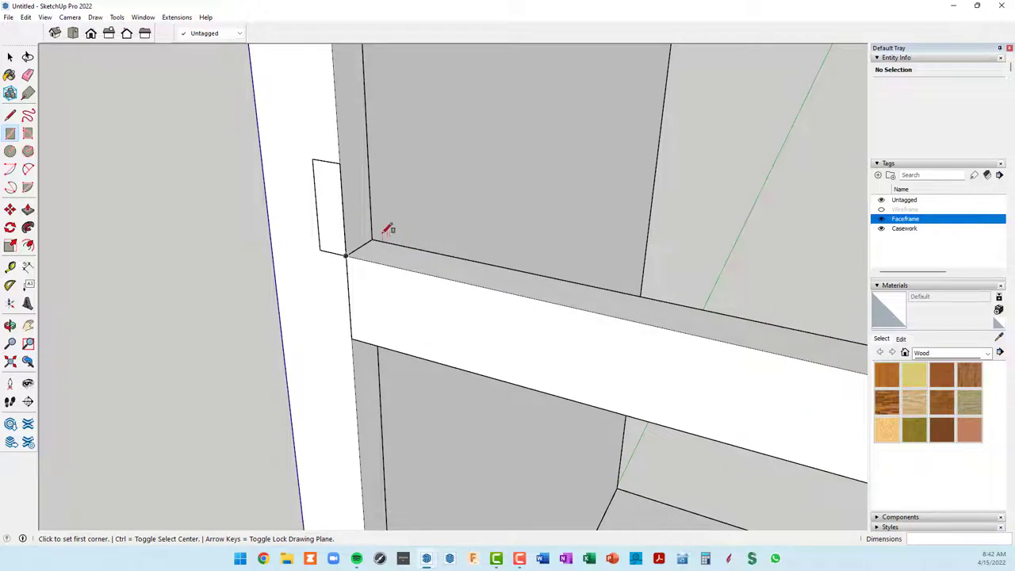
key(p)
click(343, 232)
scroll(397, 191, down, 1)
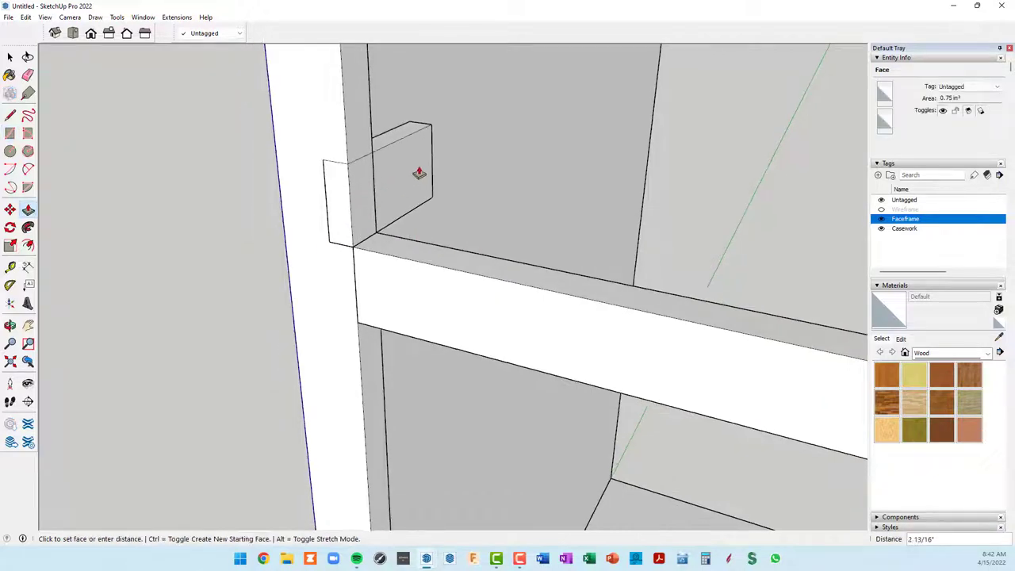
scroll(452, 154, down, 2)
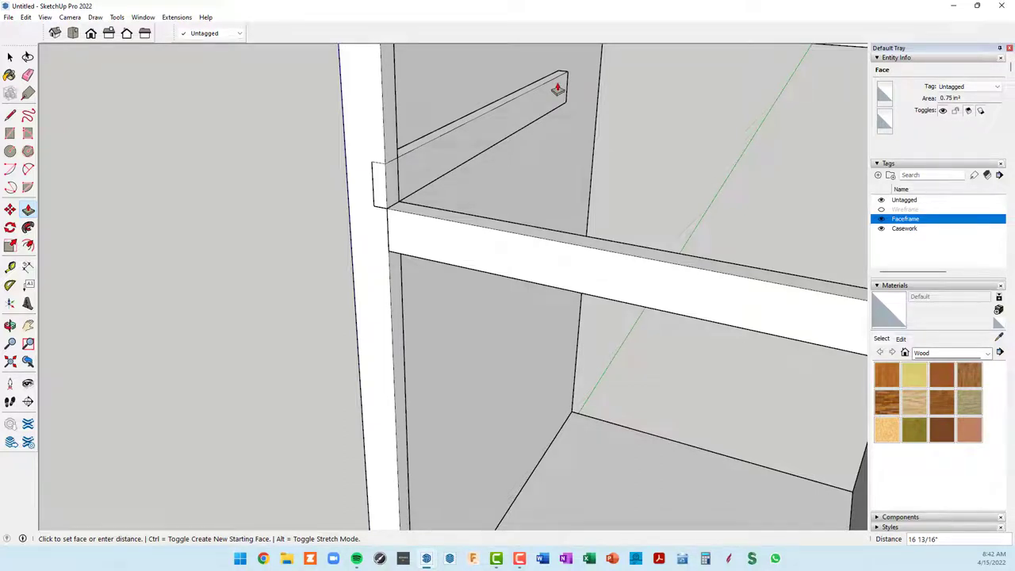
text(20)
key(Return)
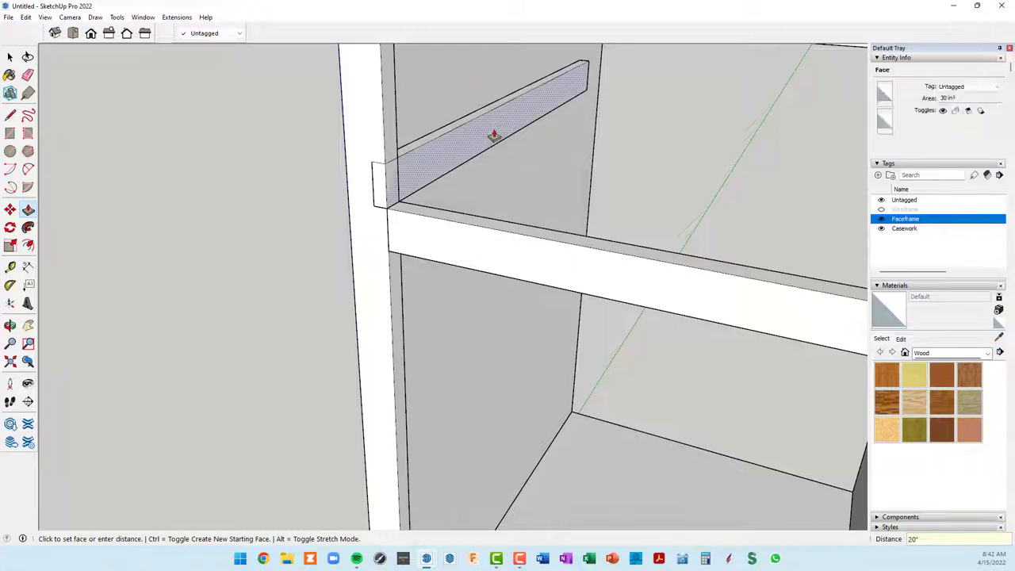
Step: Turn the whole runner board into a new component, Component#6
key(space)
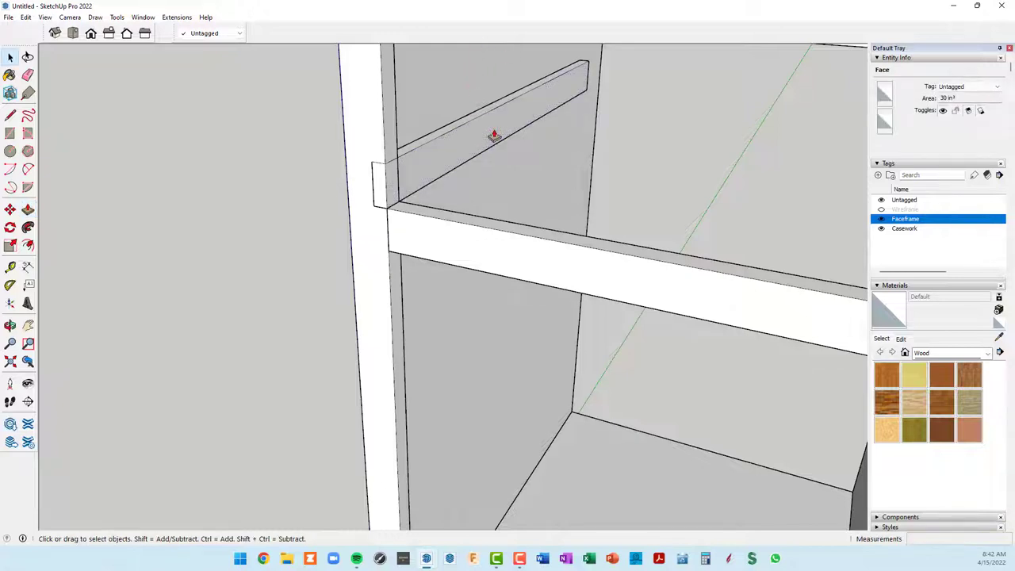
triple_click(493, 135)
right_click(493, 135)
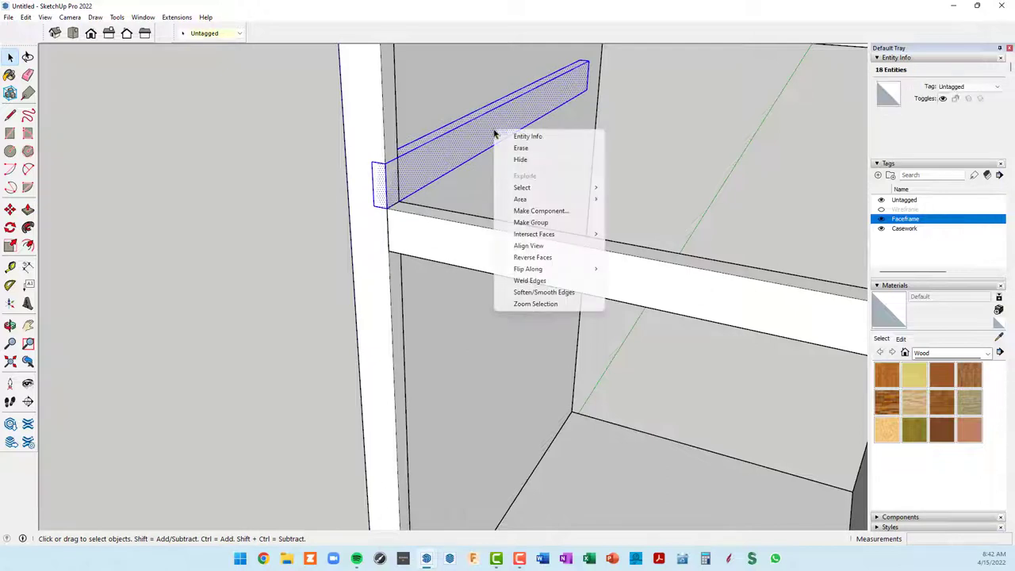
click(533, 212)
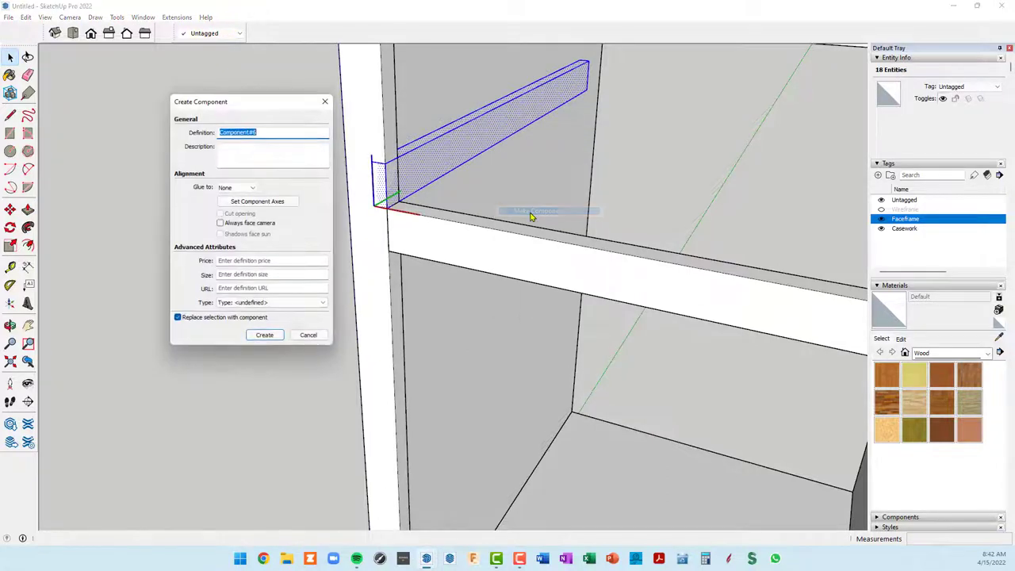
click(264, 335)
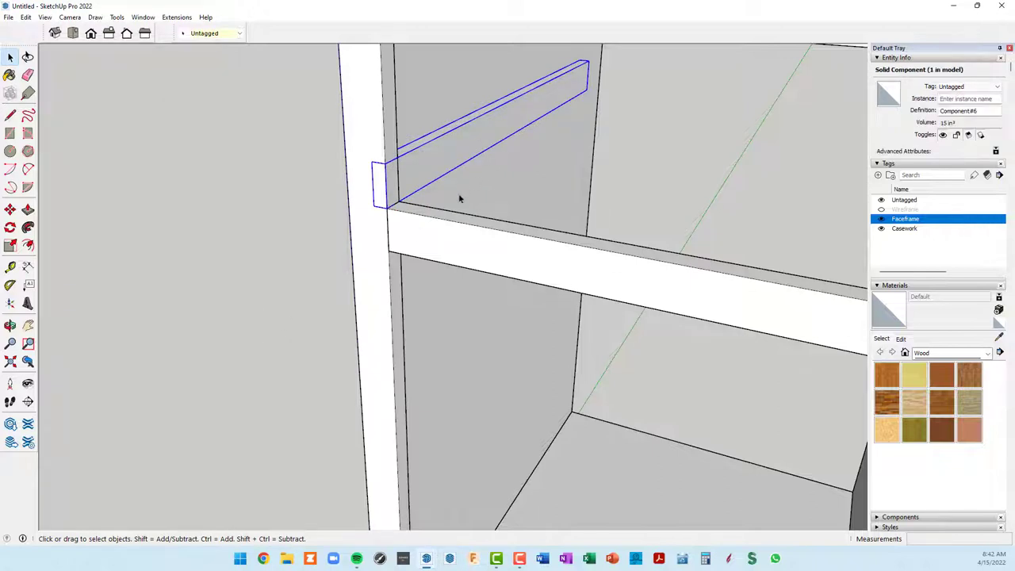
mouse_move(461, 202)
middle_down()
mouse_move(492, 204)
mouse_move(455, 220)
mouse_move(471, 185)
middle_up()
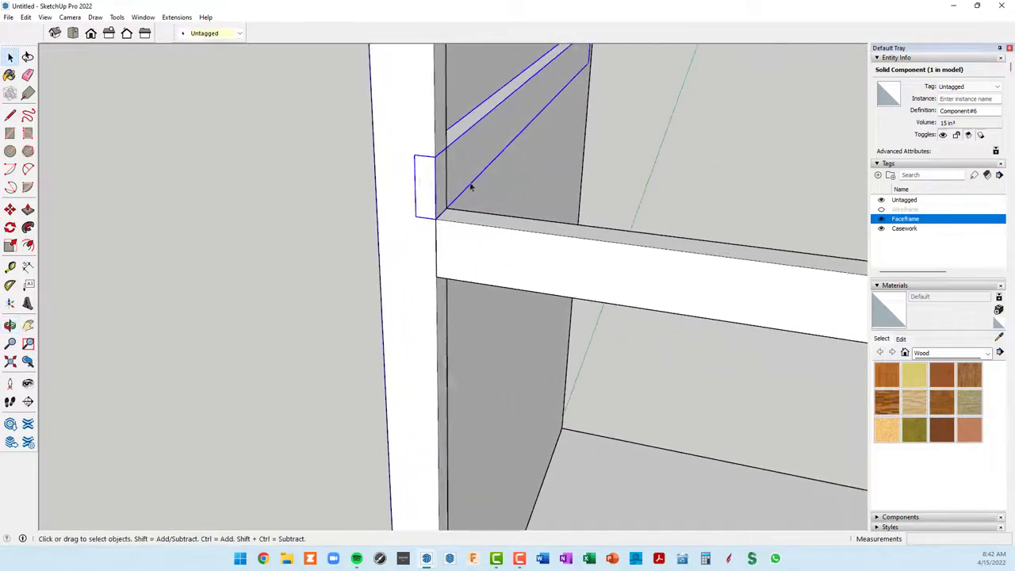
scroll(477, 136, down, 2)
scroll(468, 147, down, 1)
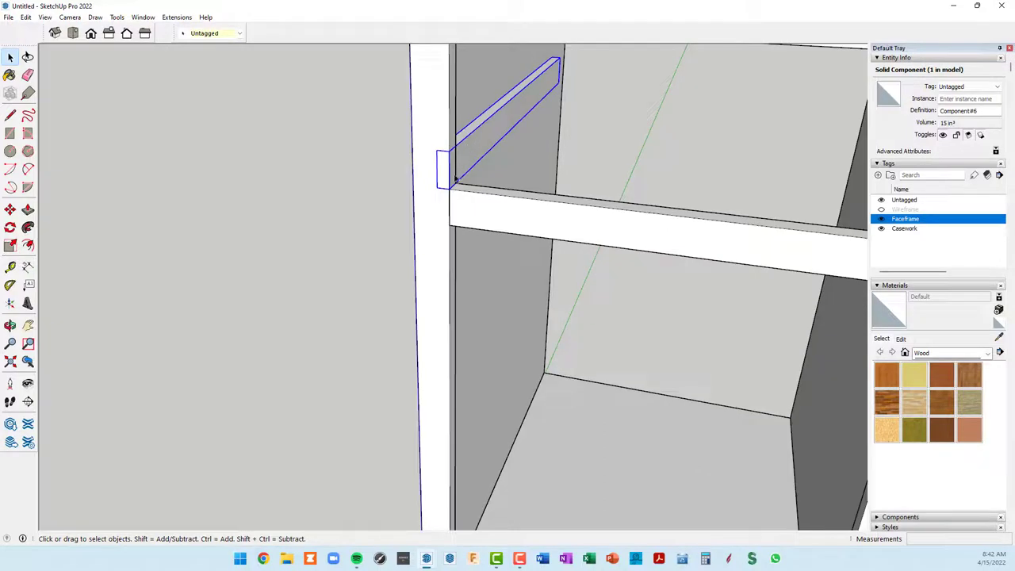
Step: Move the runner 1/2" so it sits flush against the stile face
key(m)
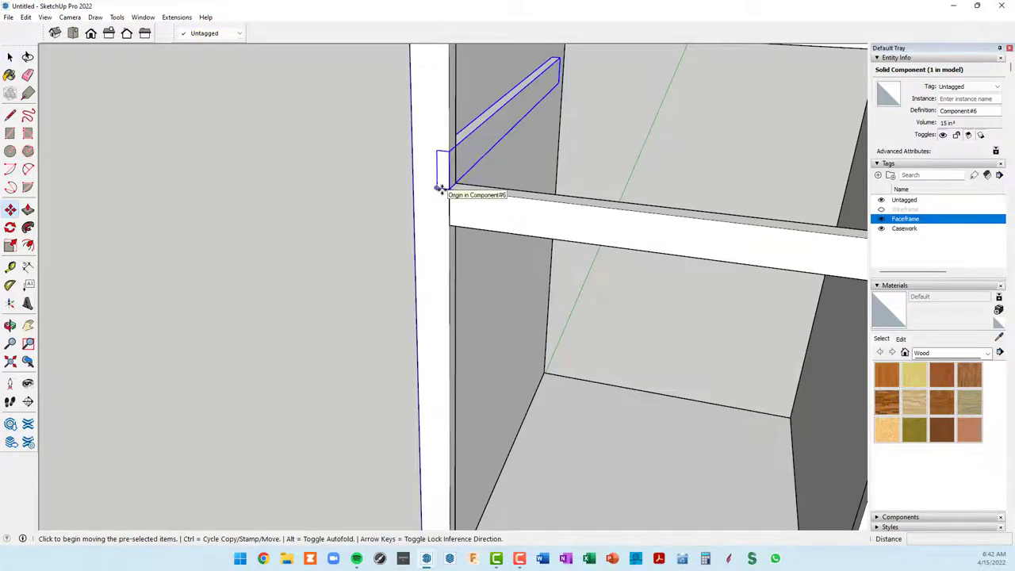
click(435, 188)
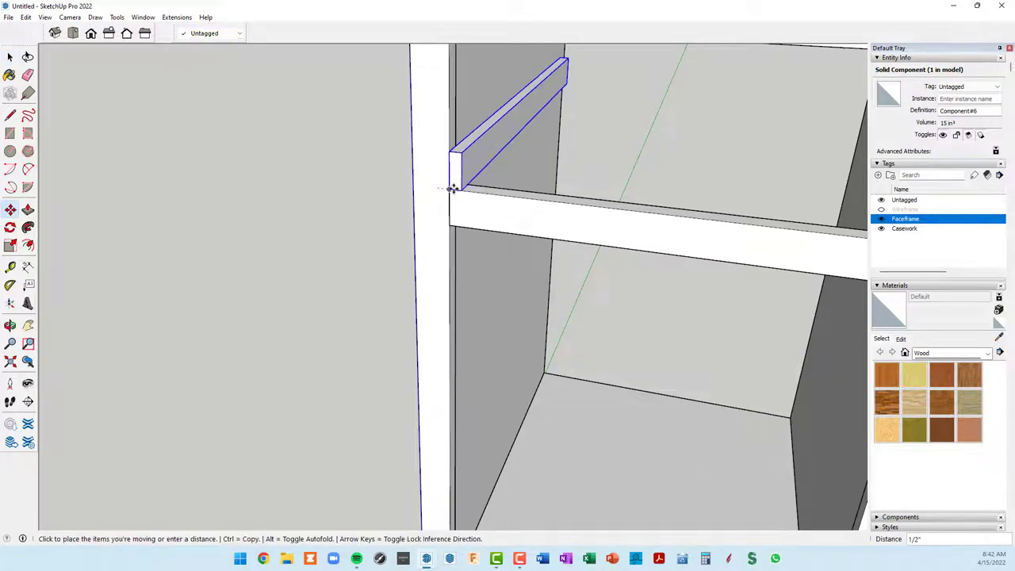
click(453, 187)
mouse_move(548, 159)
middle_down()
mouse_move(464, 181)
mouse_move(464, 154)
mouse_move(515, 193)
mouse_move(420, 414)
mouse_move(551, 201)
mouse_move(526, 202)
mouse_move(607, 214)
mouse_move(729, 203)
middle_up()
scroll(460, 154, down, 3)
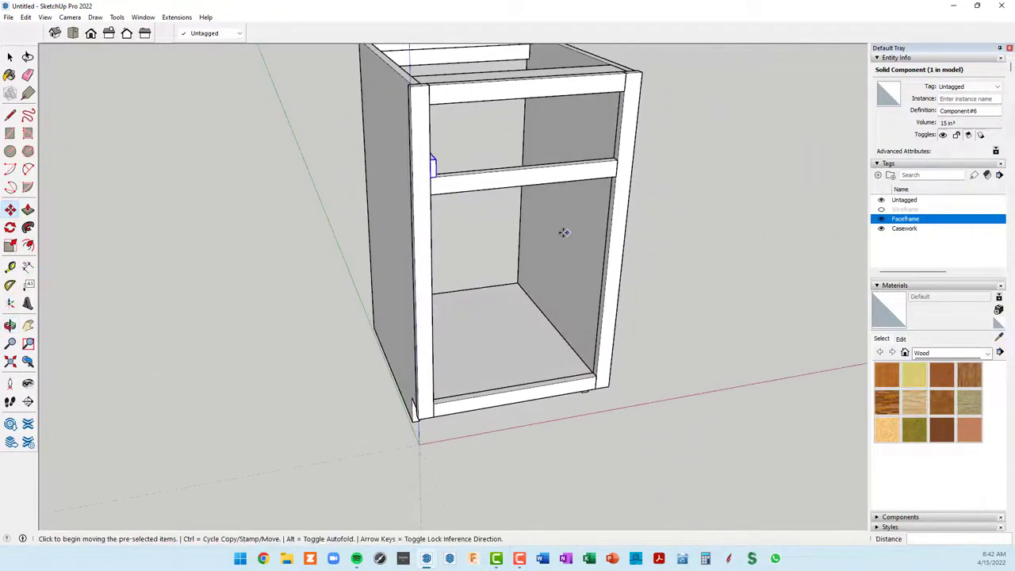
scroll(450, 225, up, 4)
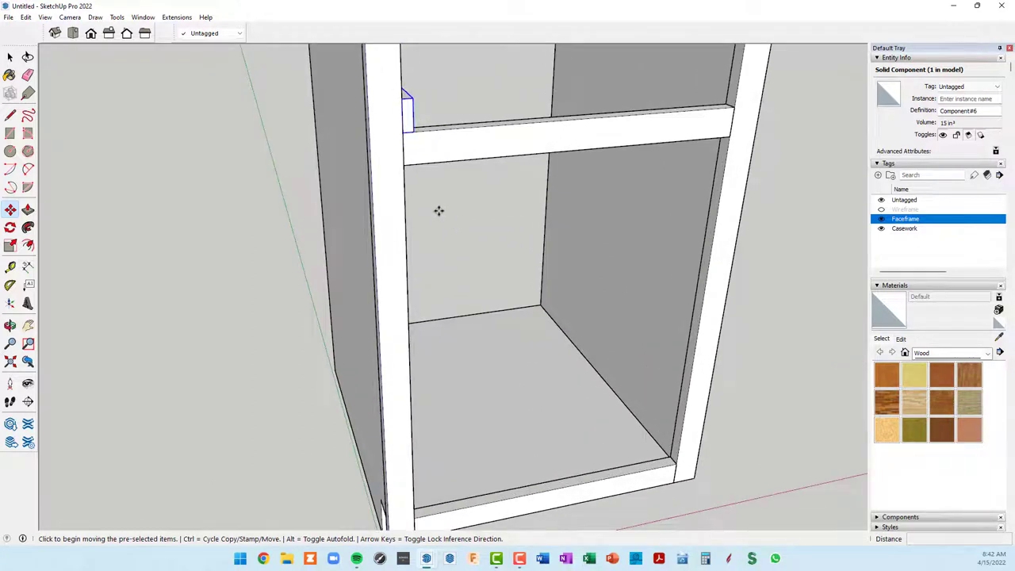
Step: Copy the runner across to the opposite stile at the rail joint
key(ctrl)
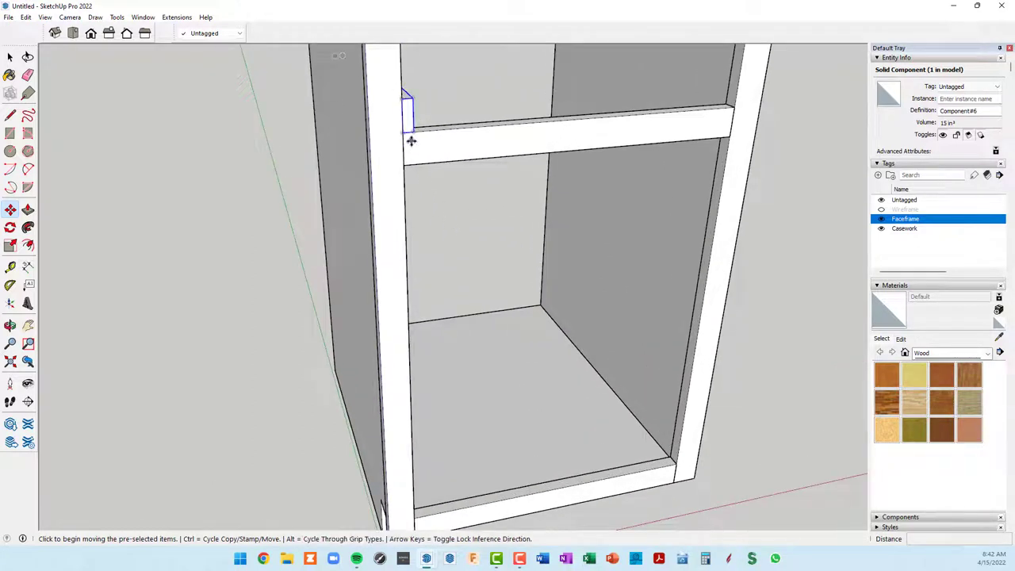
scroll(410, 141, up, 2)
click(419, 129)
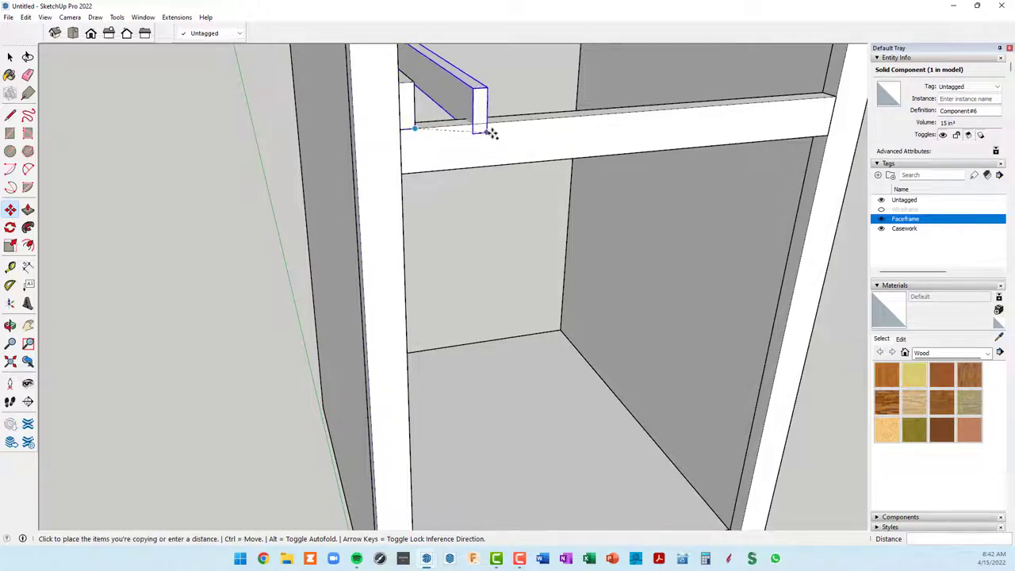
scroll(646, 123, up, 1)
mouse_move(652, 125)
middle_down()
mouse_move(508, 127)
mouse_move(249, 199)
mouse_move(483, 168)
middle_up()
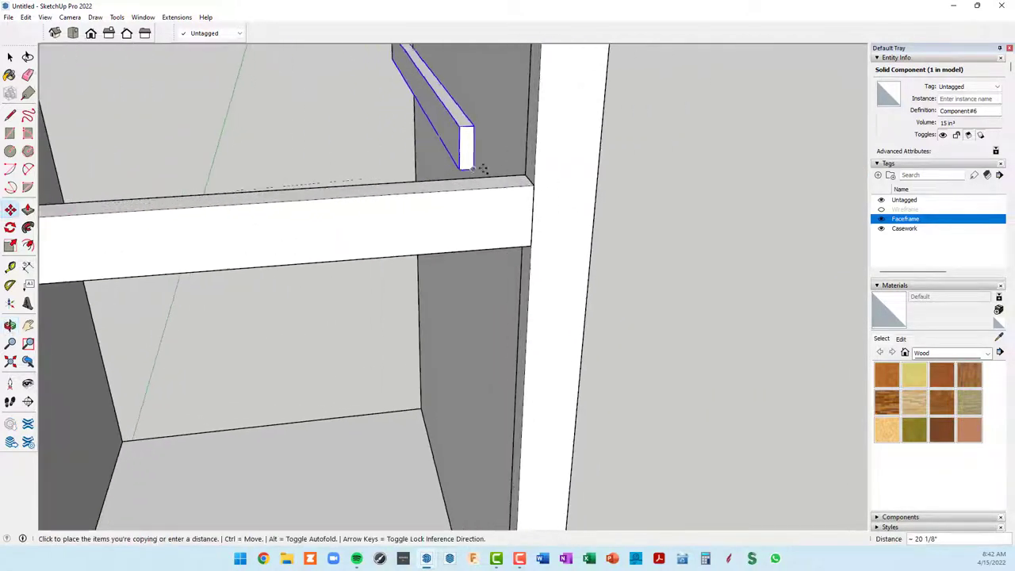
click(531, 184)
scroll(524, 190, down, 3)
scroll(523, 198, down, 3)
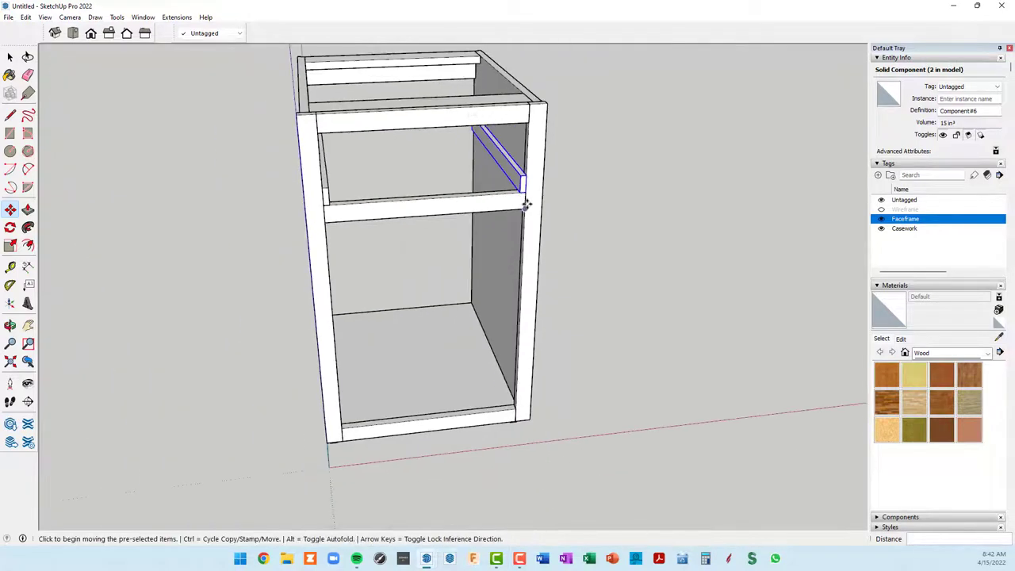
mouse_move(526, 204)
middle_down()
mouse_move(381, 231)
mouse_move(302, 275)
mouse_move(306, 261)
middle_up()
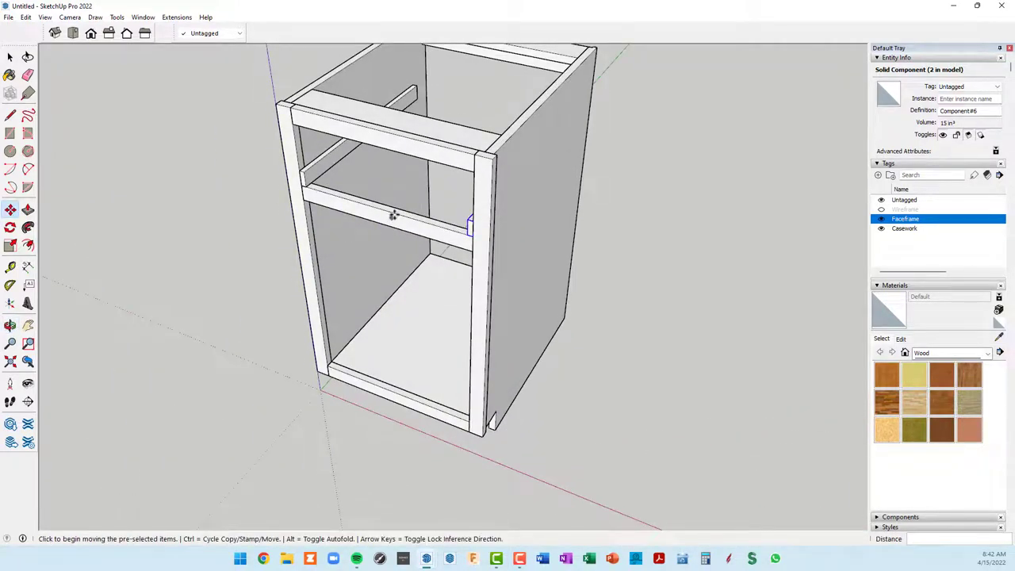
mouse_move(399, 215)
middle_down()
mouse_move(435, 155)
mouse_move(600, 148)
mouse_move(544, 207)
mouse_move(408, 167)
mouse_move(432, 159)
middle_up()
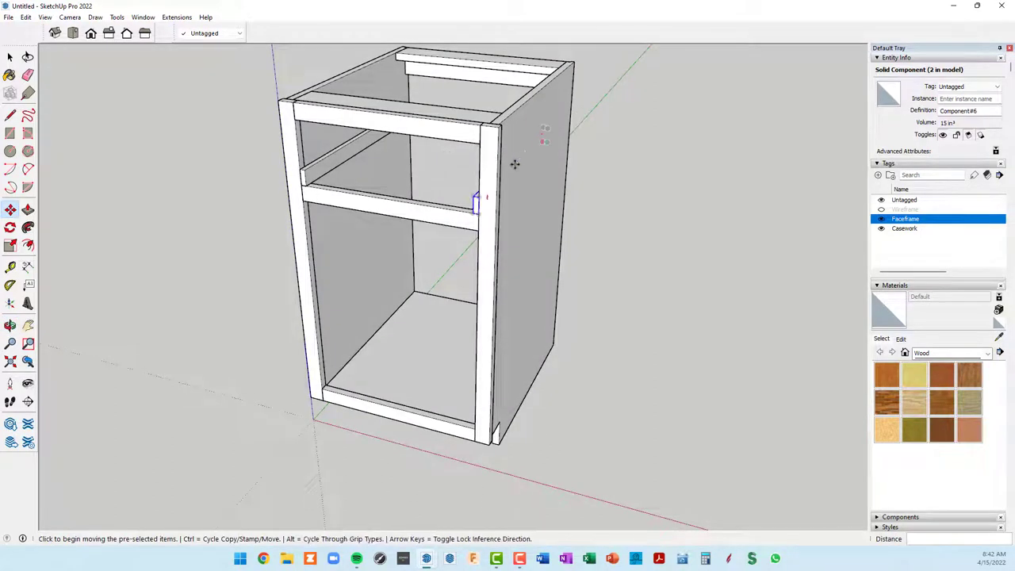
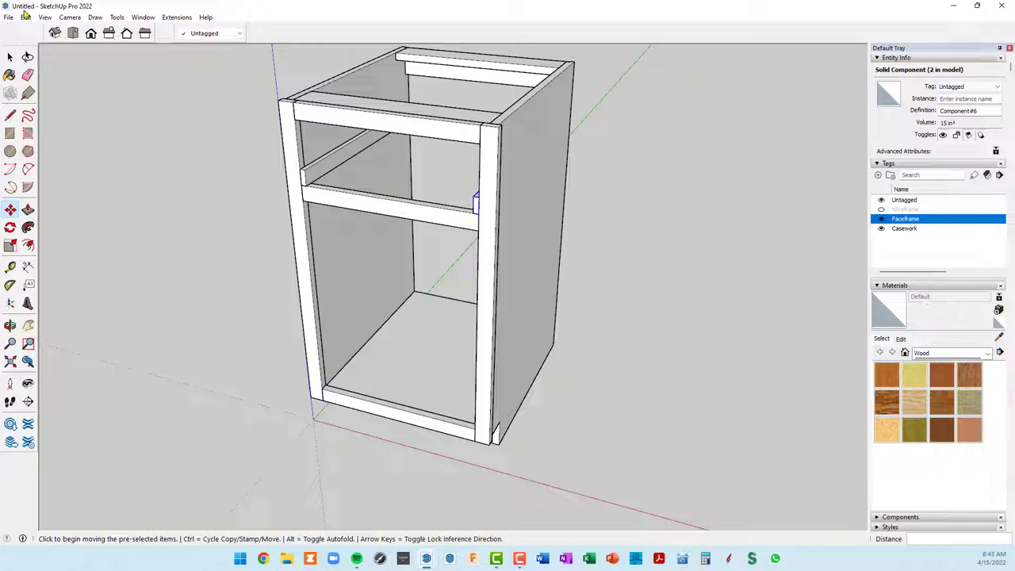
Step: Start moving a selected slide rail, then cancel so it stays in place
click(143, 17)
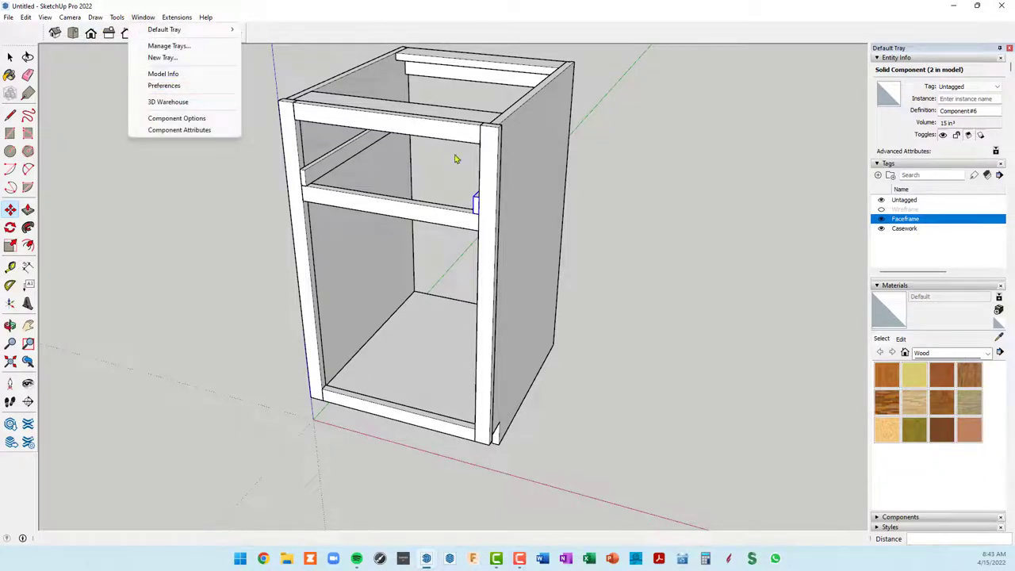
click(806, 295)
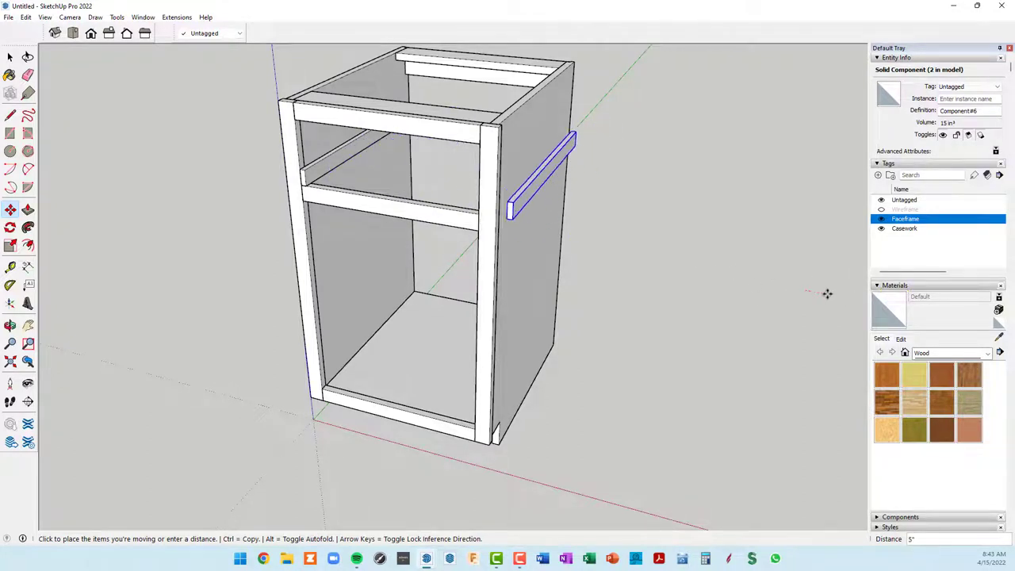
key(Escape)
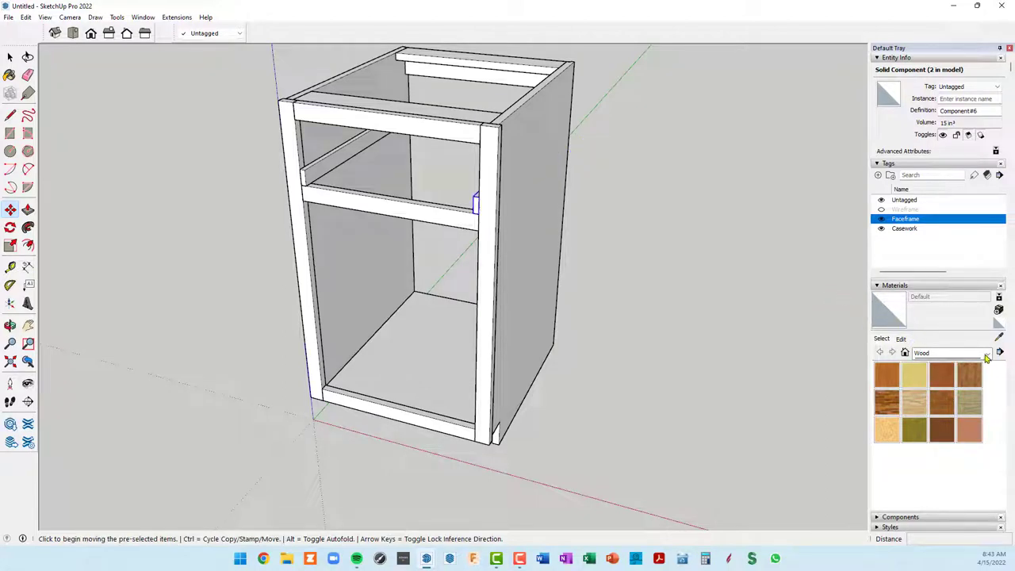
Step: Switch the material library to Colors and pick the cyan Color H04
click(989, 354)
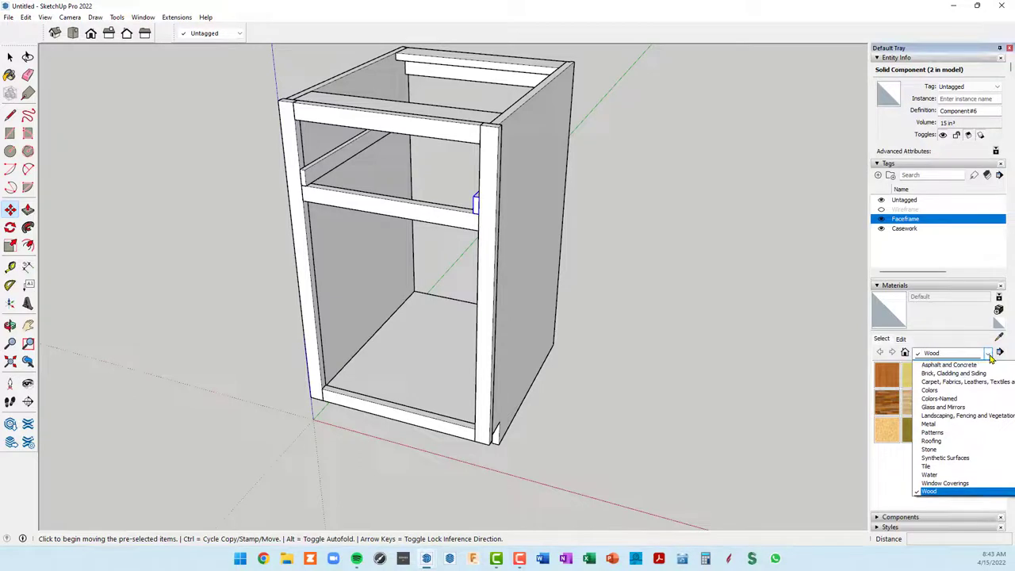
click(932, 389)
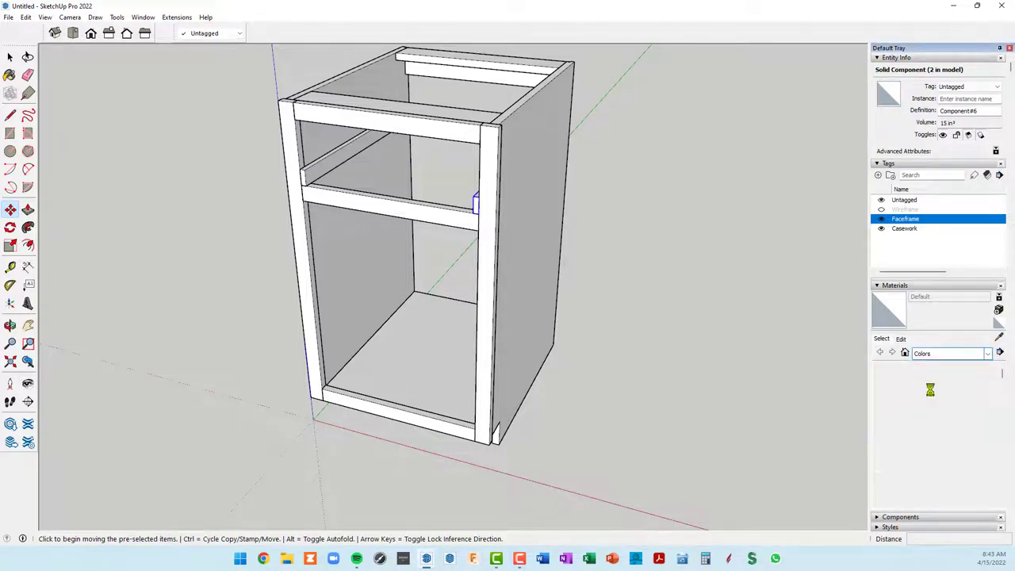
scroll(933, 428, down, 3)
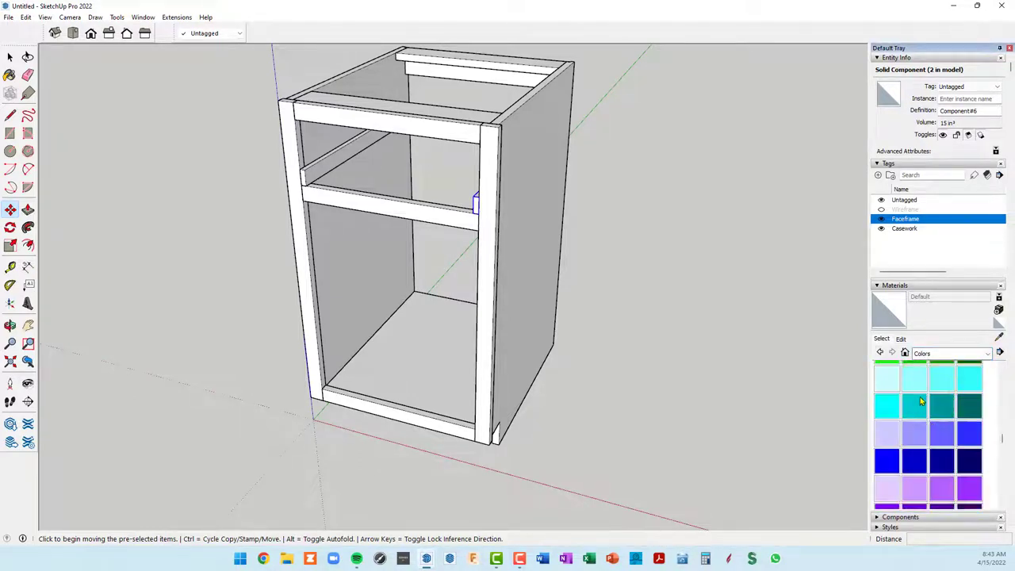
click(967, 385)
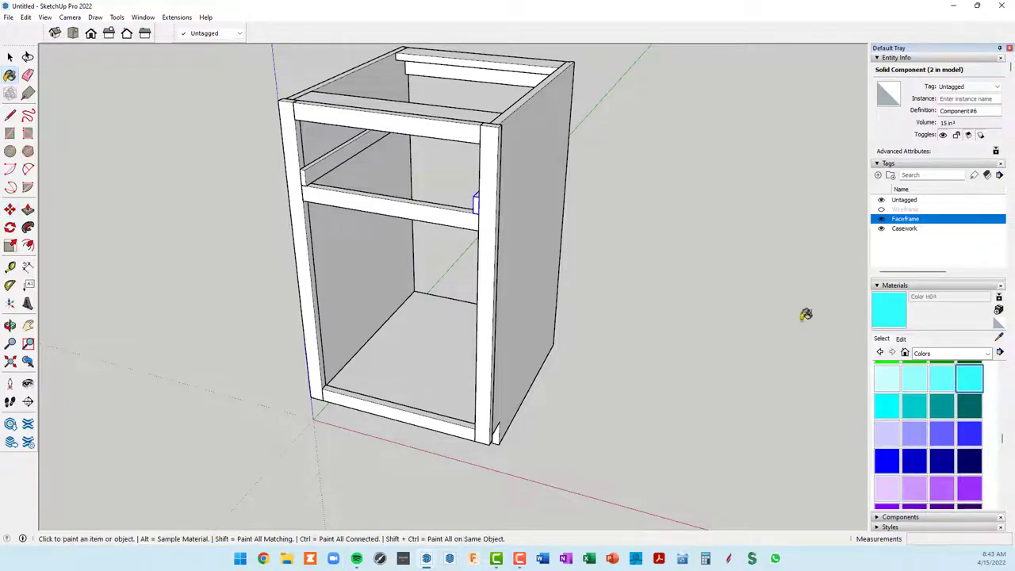
Step: Paint the left and right slide rails with Color H04
click(328, 157)
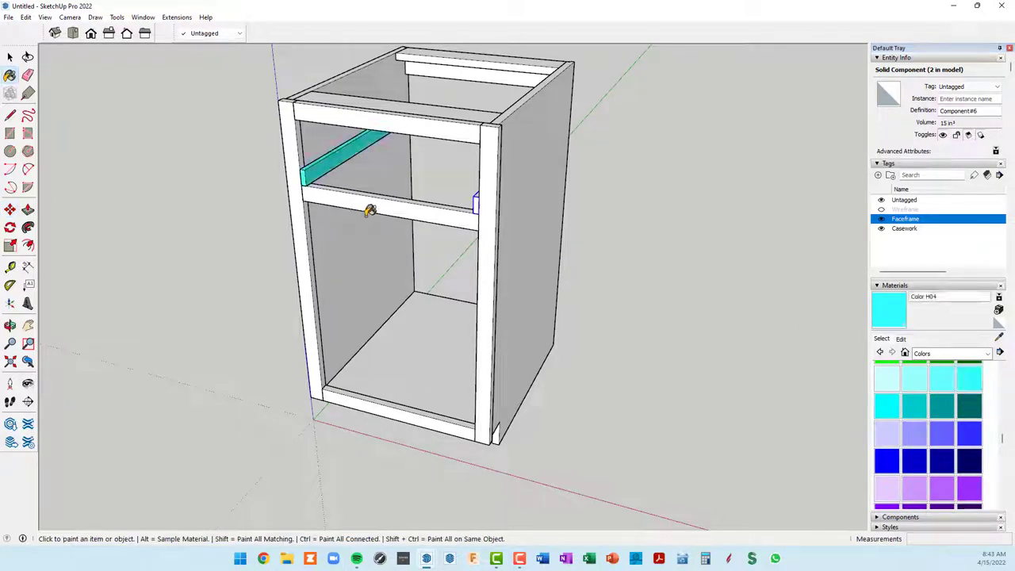
middle_drag(404, 209, 617, 216)
scroll(527, 187, up, 3)
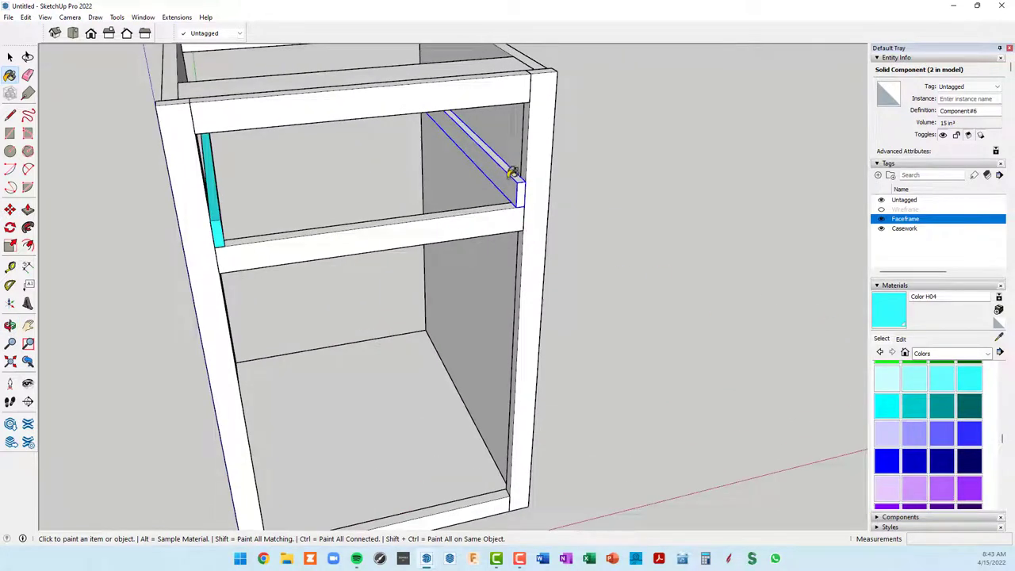
click(513, 175)
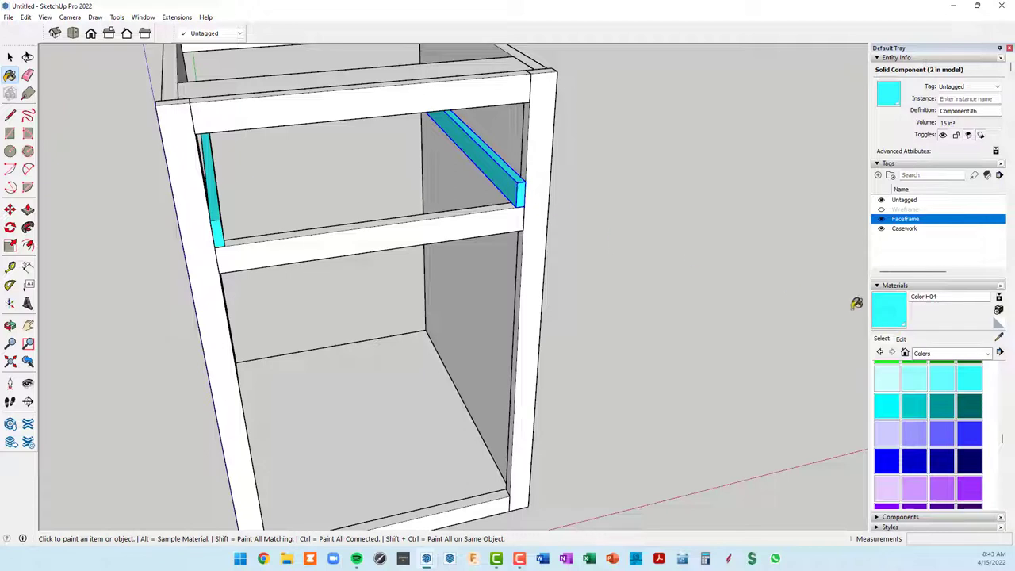
click(895, 315)
mouse_move(370, 202)
middle_down()
mouse_move(331, 215)
mouse_move(190, 199)
middle_up()
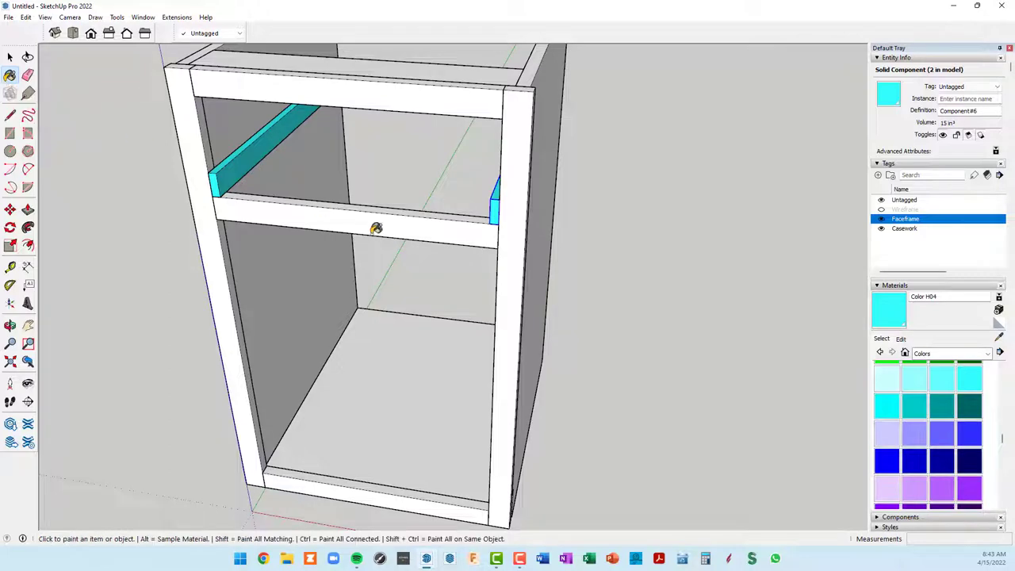
mouse_move(376, 229)
middle_down()
mouse_move(414, 243)
mouse_move(465, 211)
mouse_move(534, 204)
mouse_move(451, 222)
middle_up()
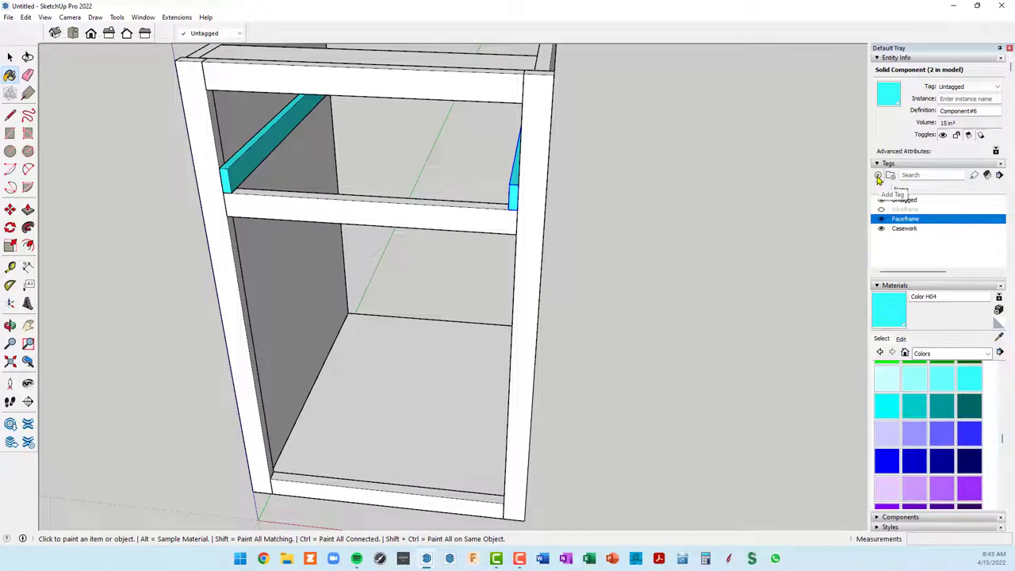
Step: Add a new tag named Slides
click(878, 176)
text(Slides)
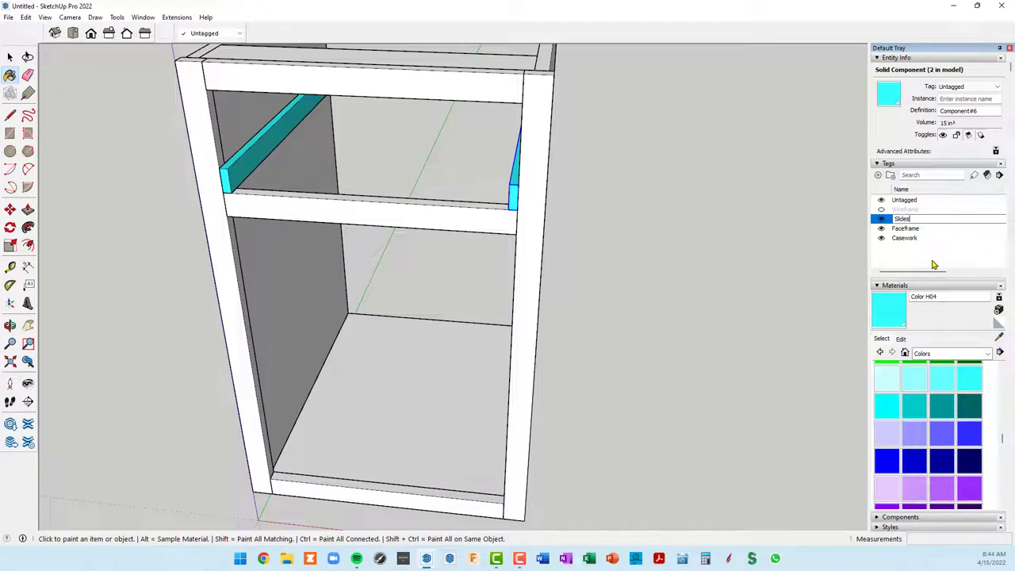
key(Return)
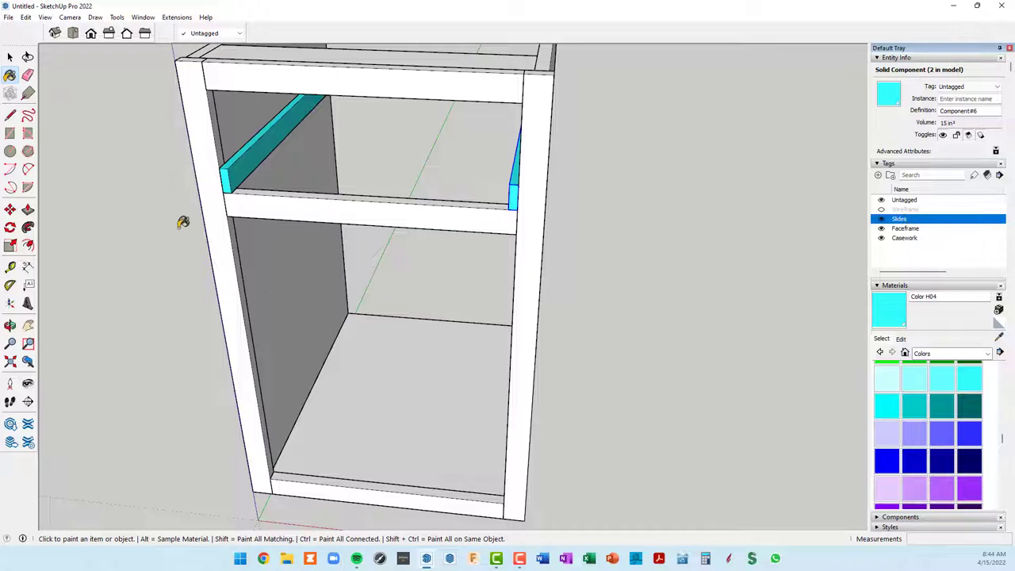
scroll(252, 204, up, 2)
scroll(252, 204, down, 2)
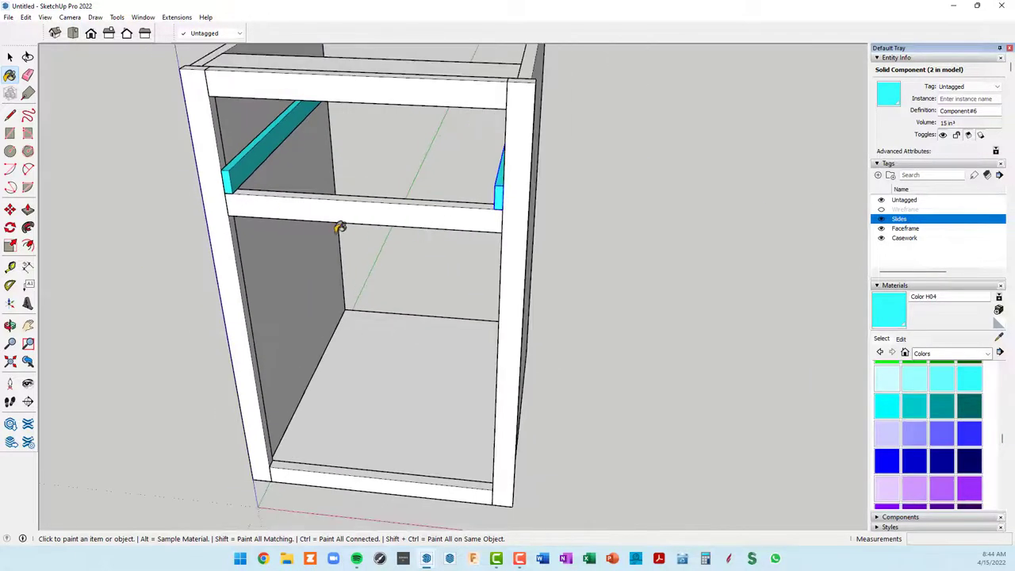
Step: Select both cyan slide rails and assign them to the Slides tag
key(space)
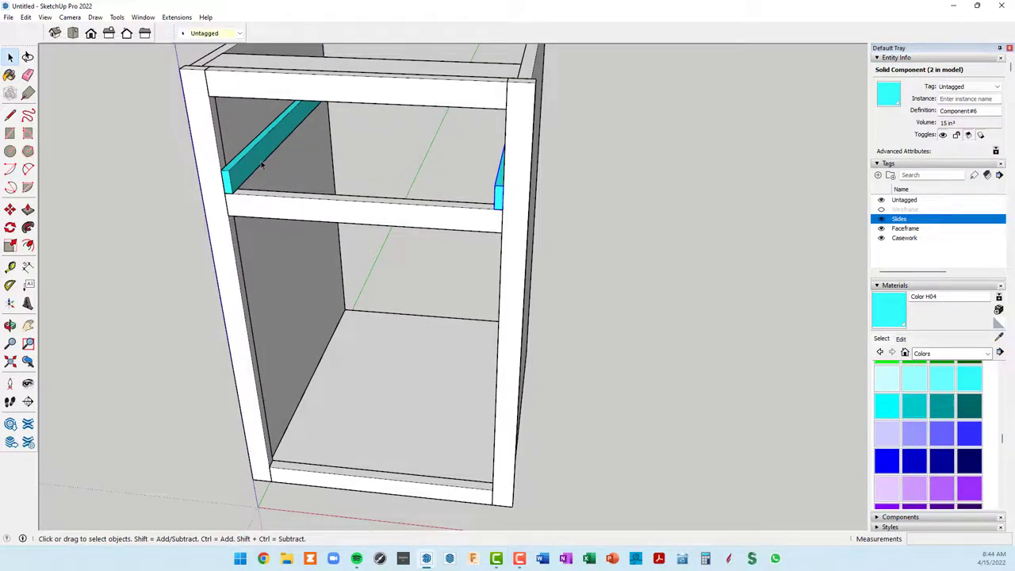
shift+click(258, 162)
mouse_move(305, 191)
middle_down()
mouse_move(502, 189)
mouse_move(261, 182)
mouse_move(315, 188)
middle_up()
scroll(504, 187, up, 2)
scroll(523, 176, up, 2)
scroll(543, 162, up, 2)
scroll(256, 186, down, 3)
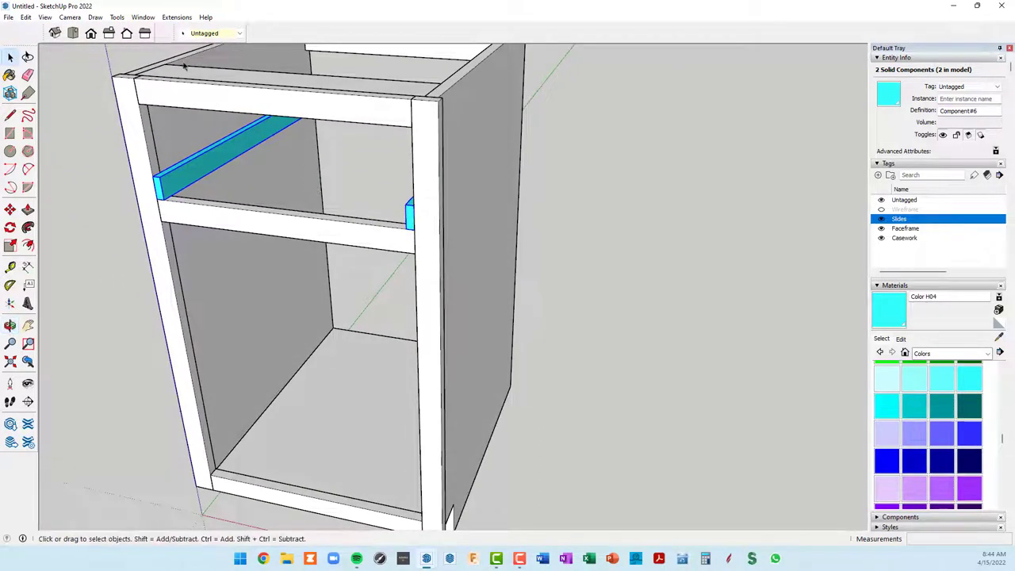
click(241, 34)
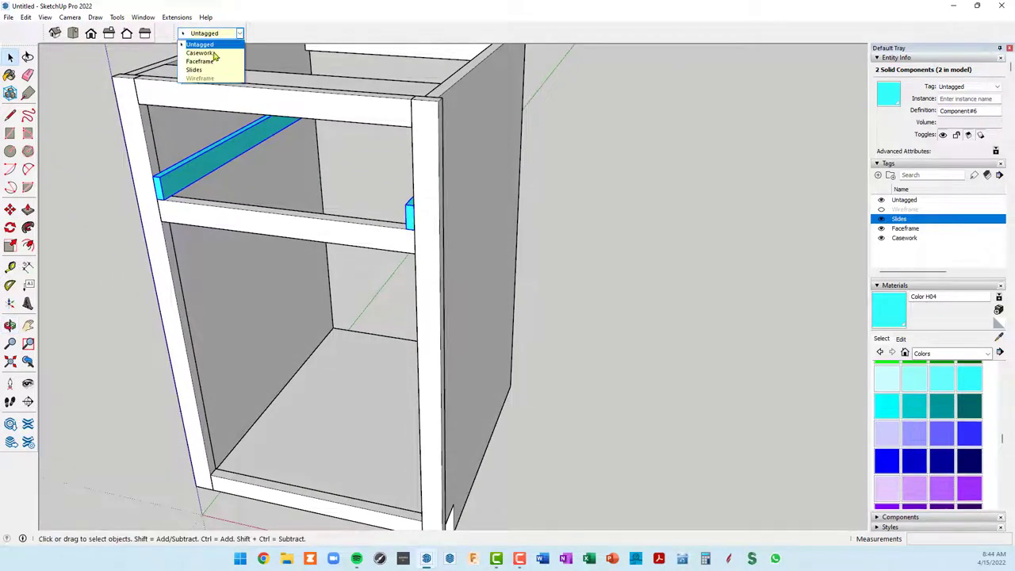
click(195, 70)
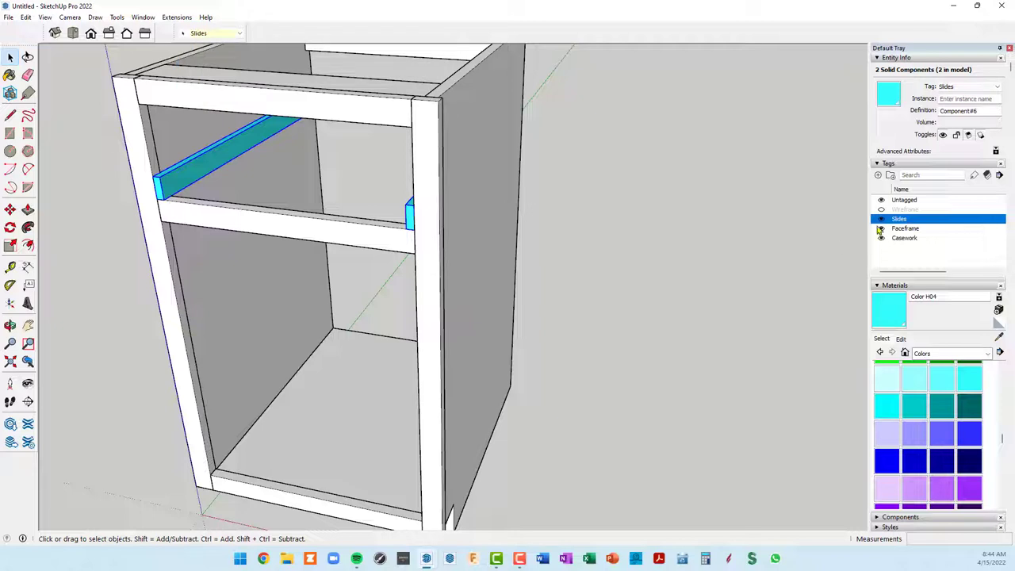
Step: Check the Slides and Faceframe tag visibility, then hide the Casework tag
key(Escape)
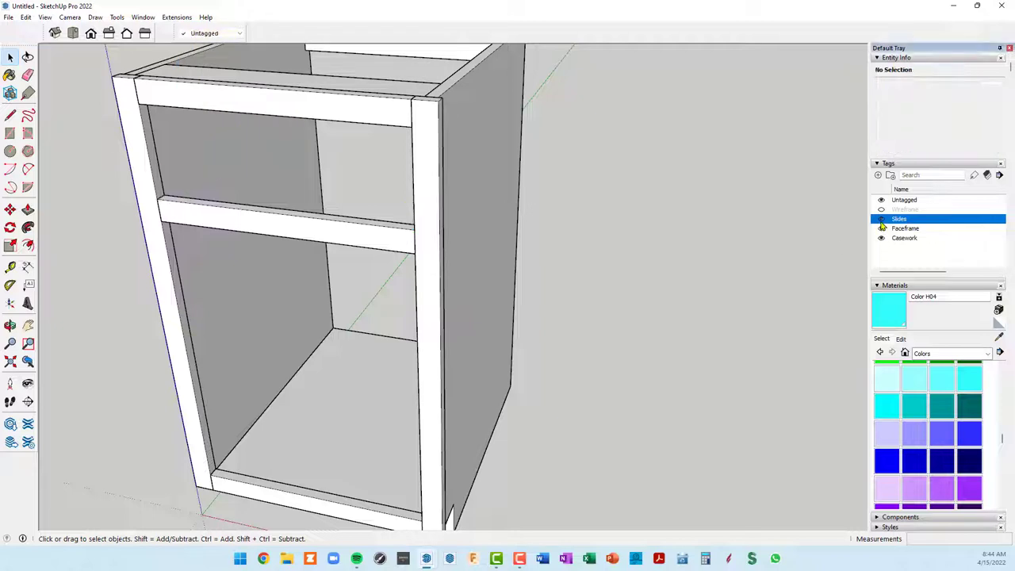
click(881, 221)
click(881, 219)
click(881, 230)
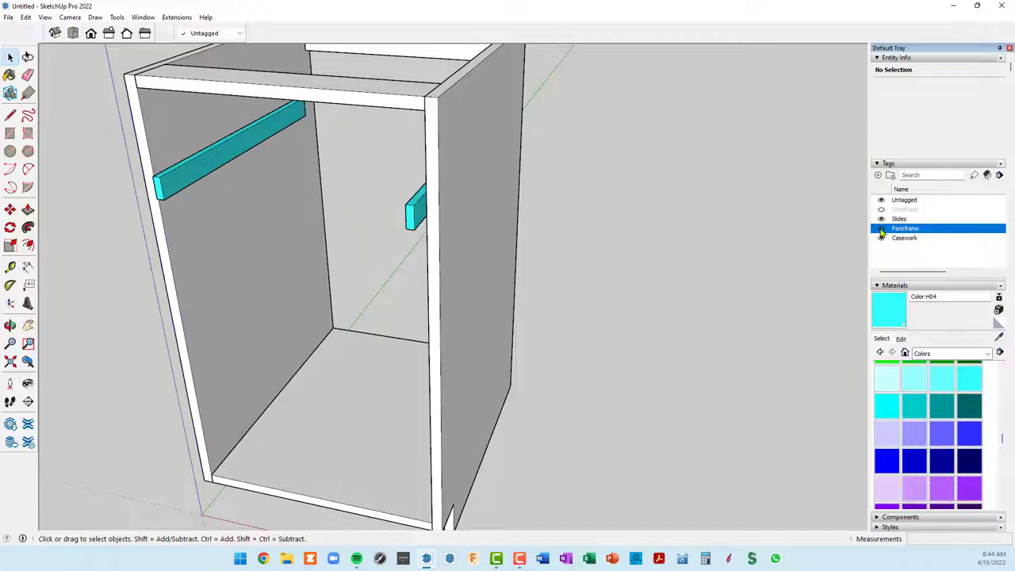
click(881, 230)
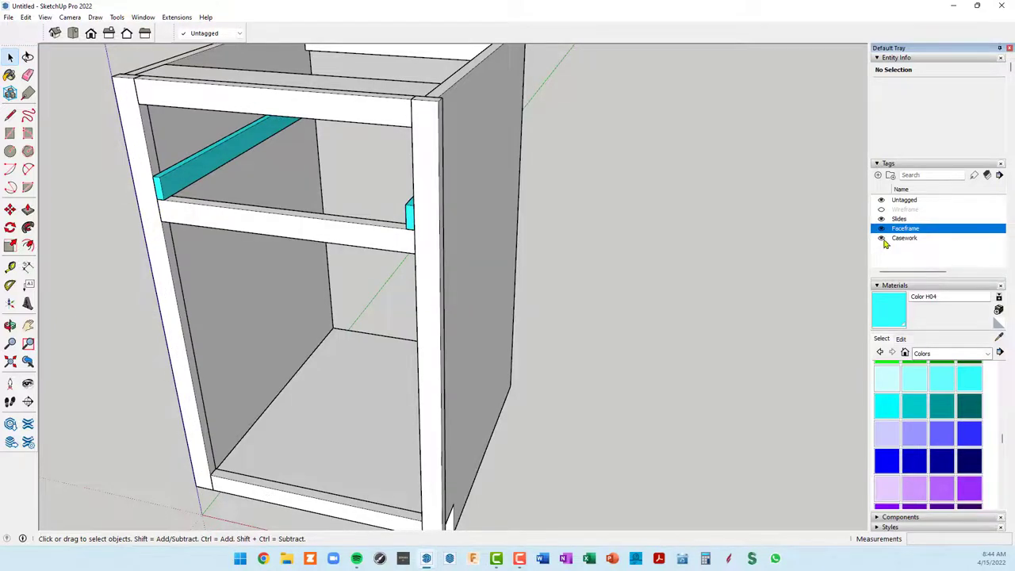
click(882, 239)
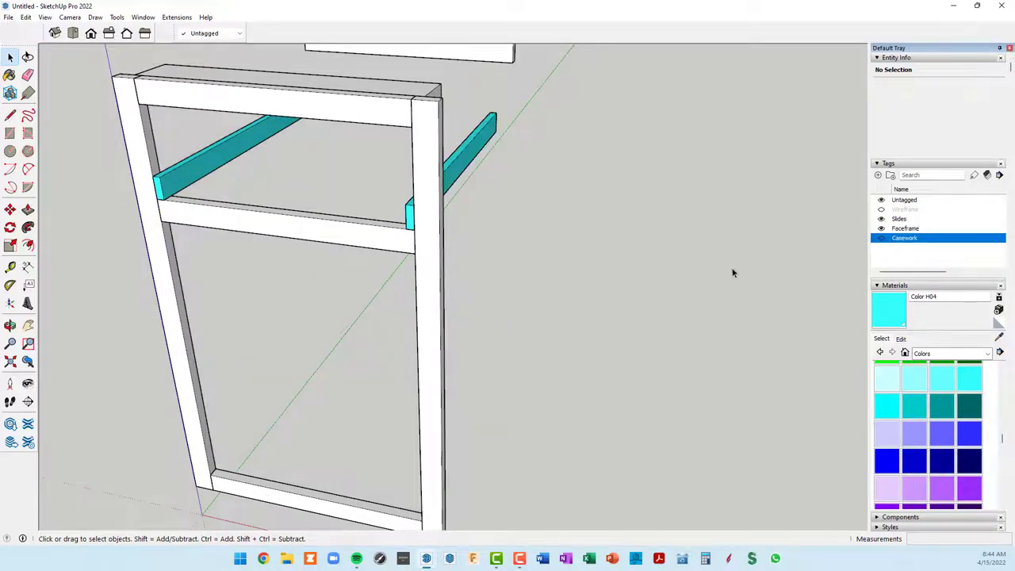
Step: Select the top frame rail and the separate rail piece off to the side
scroll(733, 273, down, 2)
mouse_move(653, 275)
middle_down()
mouse_move(482, 301)
mouse_move(396, 302)
middle_up()
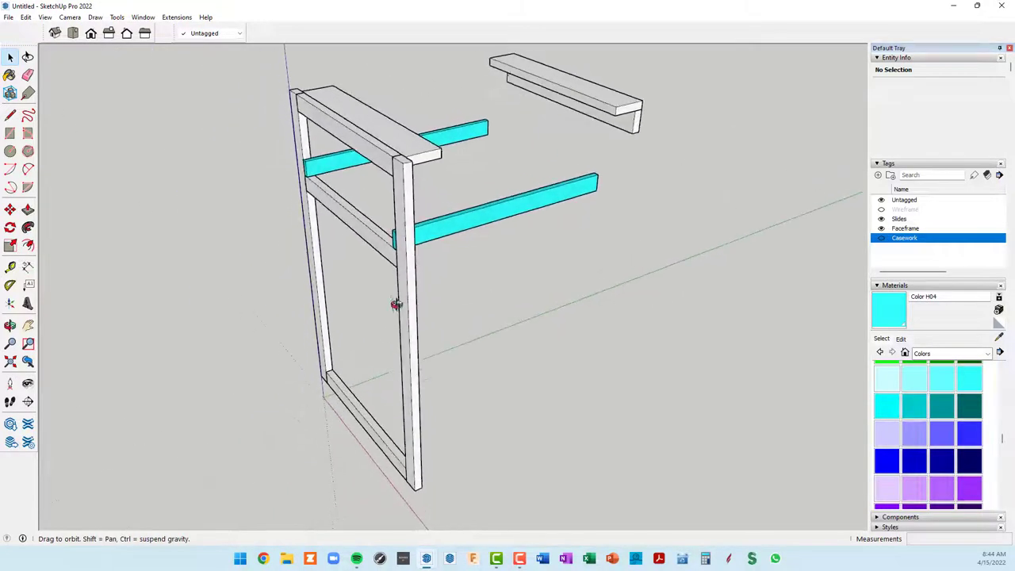
scroll(414, 151, up, 3)
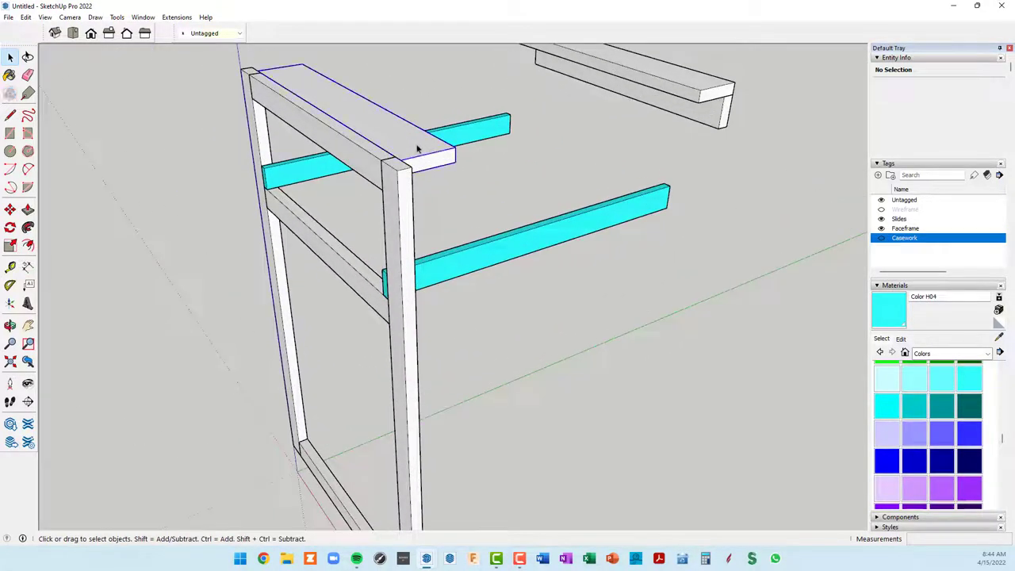
click(417, 151)
click(711, 93)
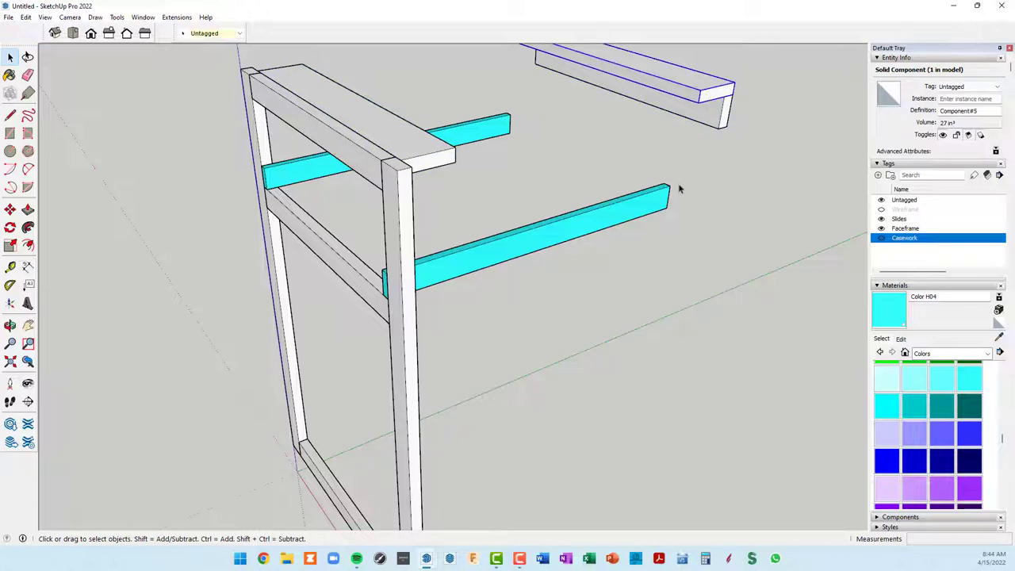
mouse_move(680, 190)
middle_down()
mouse_move(653, 227)
mouse_move(664, 217)
mouse_move(695, 233)
mouse_move(544, 198)
mouse_move(660, 184)
mouse_move(566, 177)
mouse_move(601, 166)
middle_up()
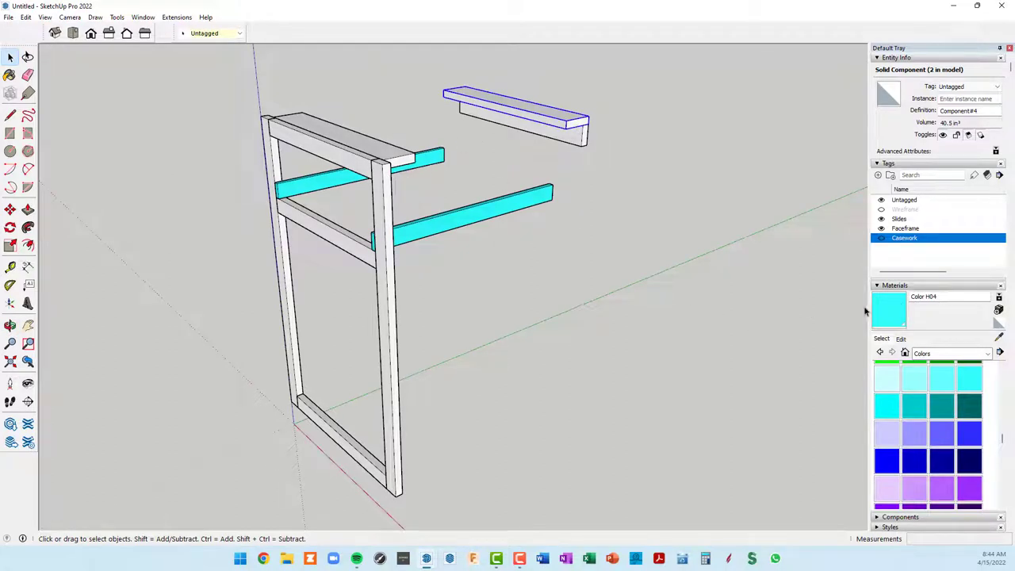
Step: Choose Wood Plywood Knots from the Wood materials collection
click(989, 354)
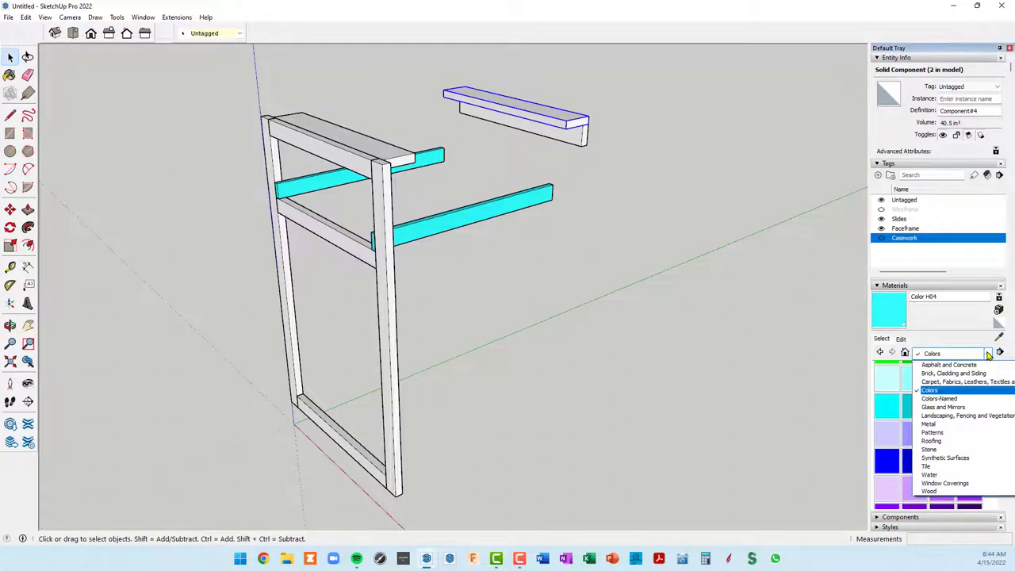
click(933, 494)
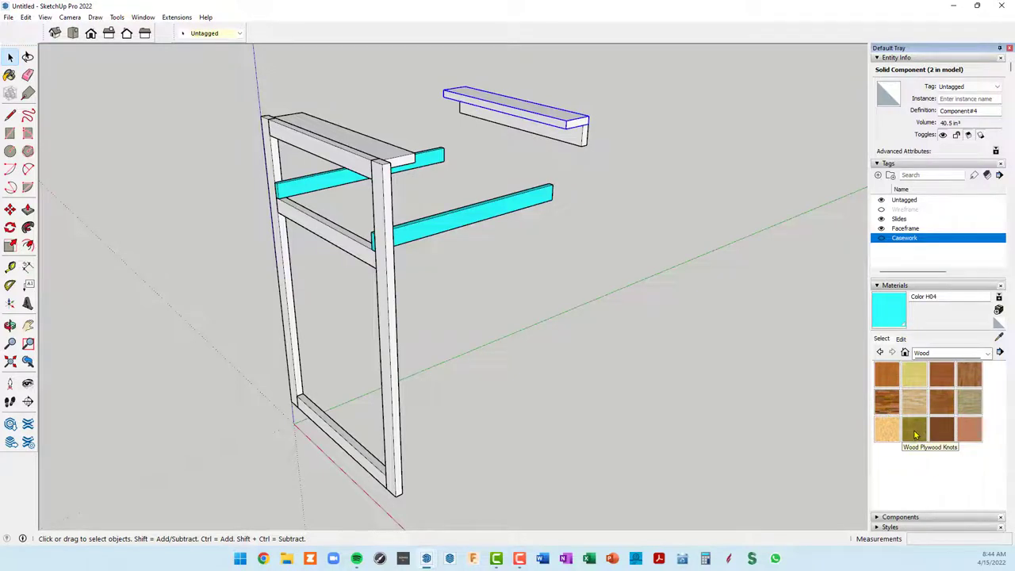
click(915, 430)
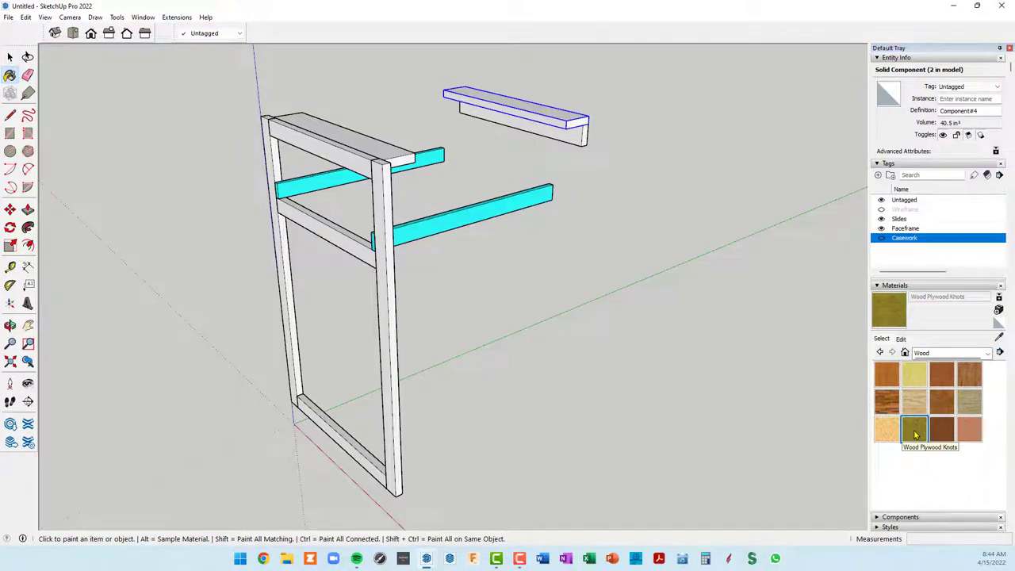
Step: Paint the top frame rail and both floating shelf boards with Wood Plywood Knots
click(386, 140)
scroll(502, 119, up, 3)
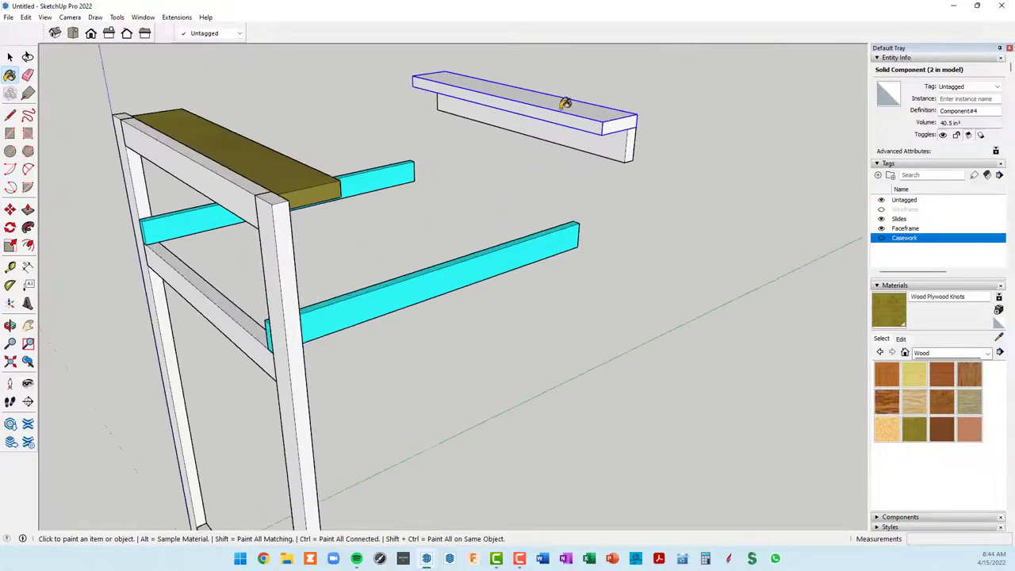
click(566, 101)
click(619, 150)
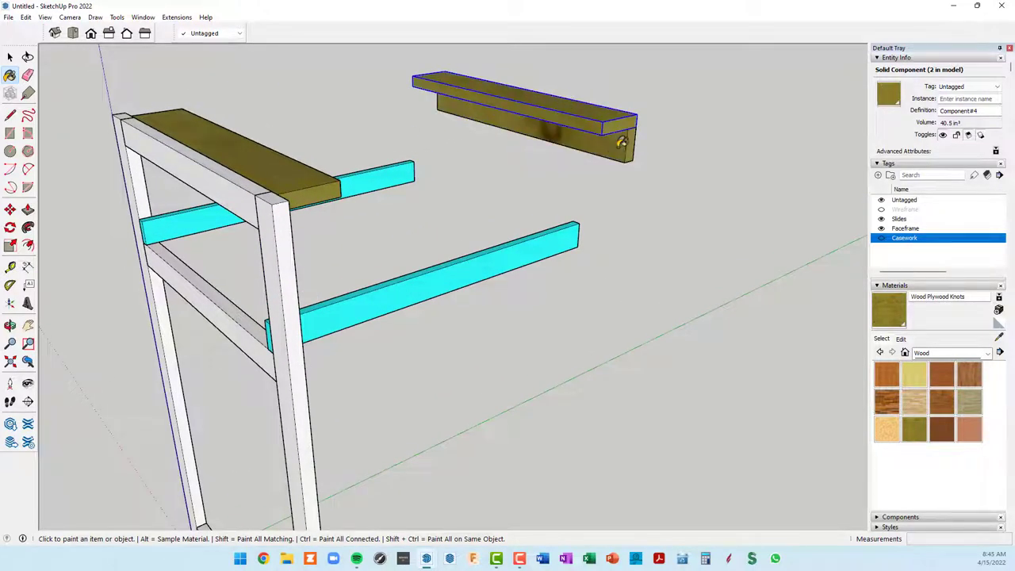
scroll(578, 188, down, 3)
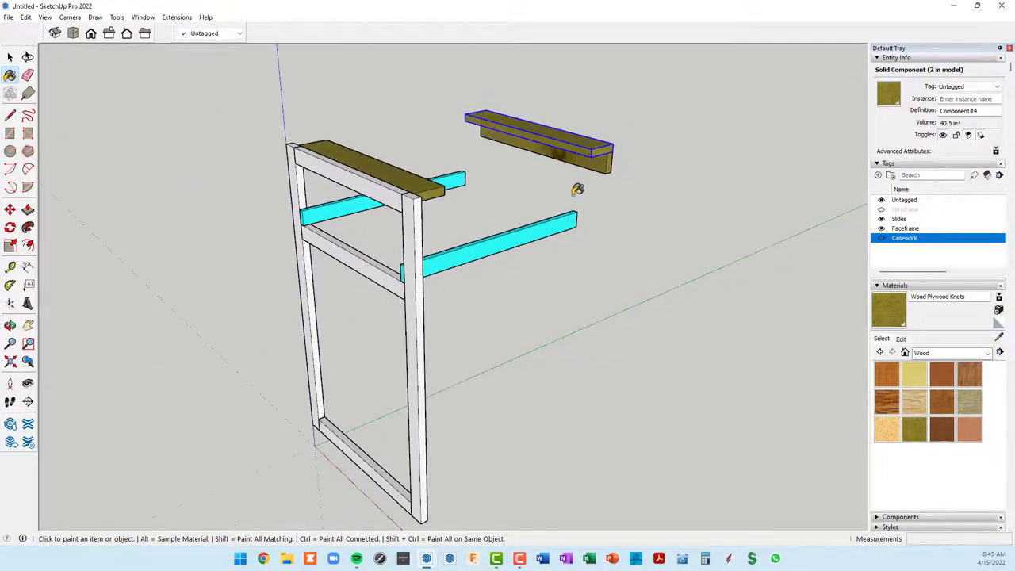
key(space)
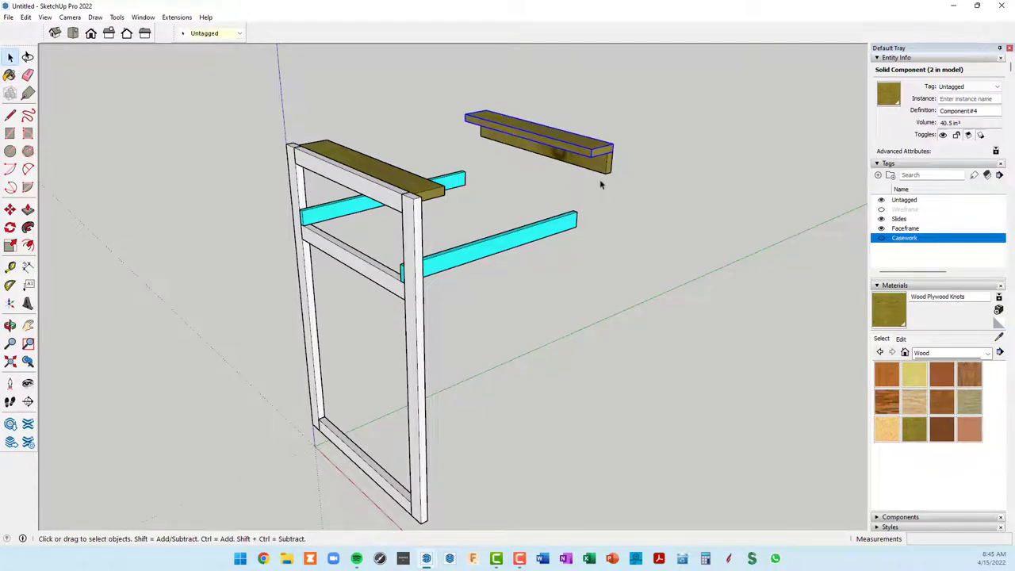
Step: Add the shelf support board to the selection and assign the pieces to the Casework tag
shift+click(599, 168)
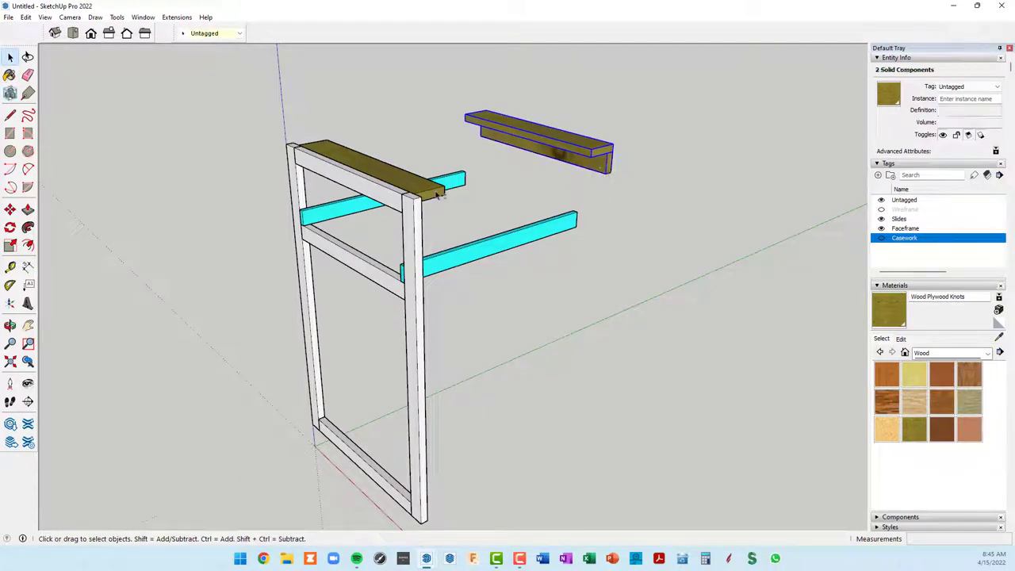
scroll(578, 159, up, 1)
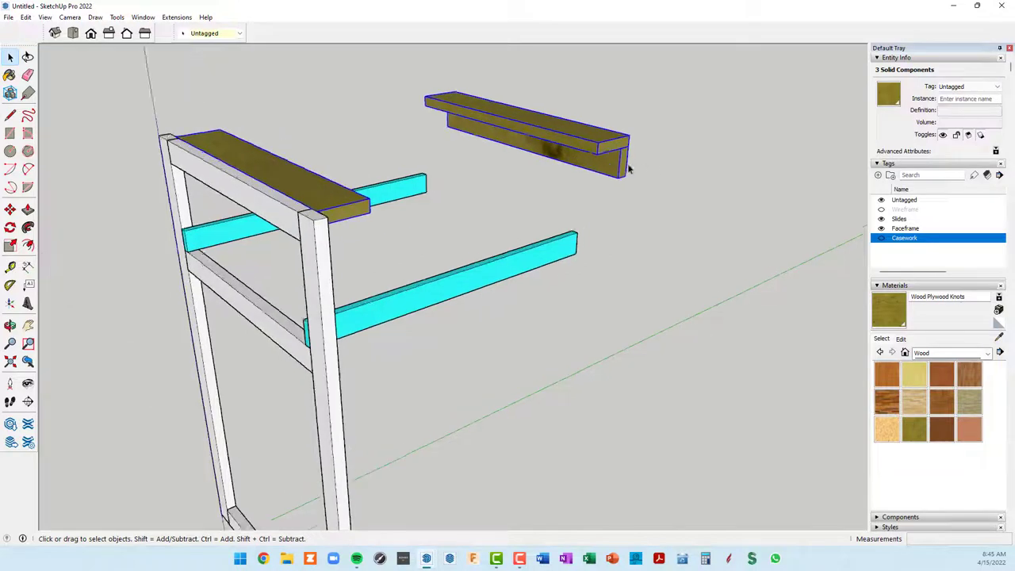
scroll(612, 145, up, 1)
scroll(360, 195, down, 2)
middle_drag(362, 194, 437, 190)
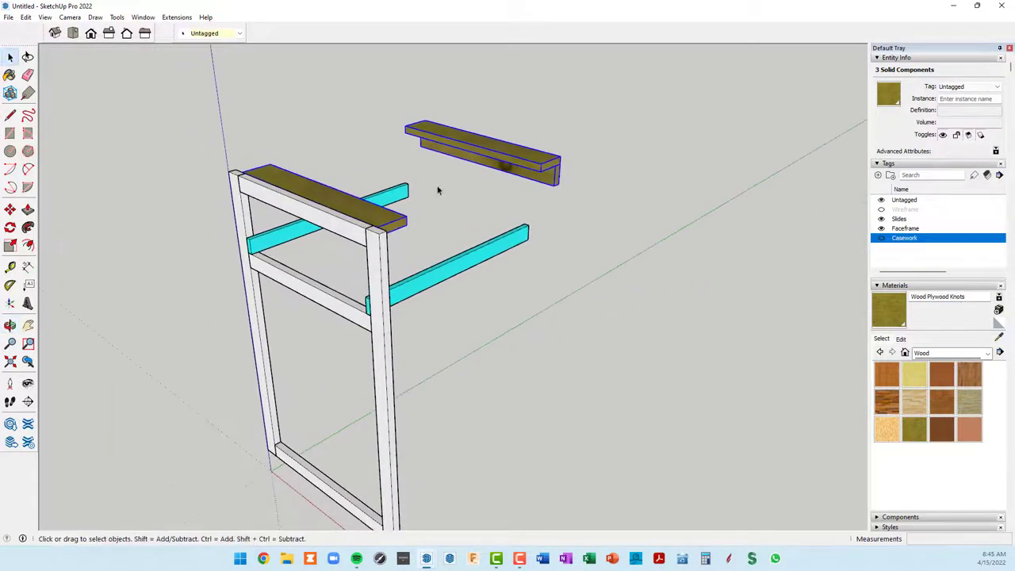
click(239, 34)
click(219, 63)
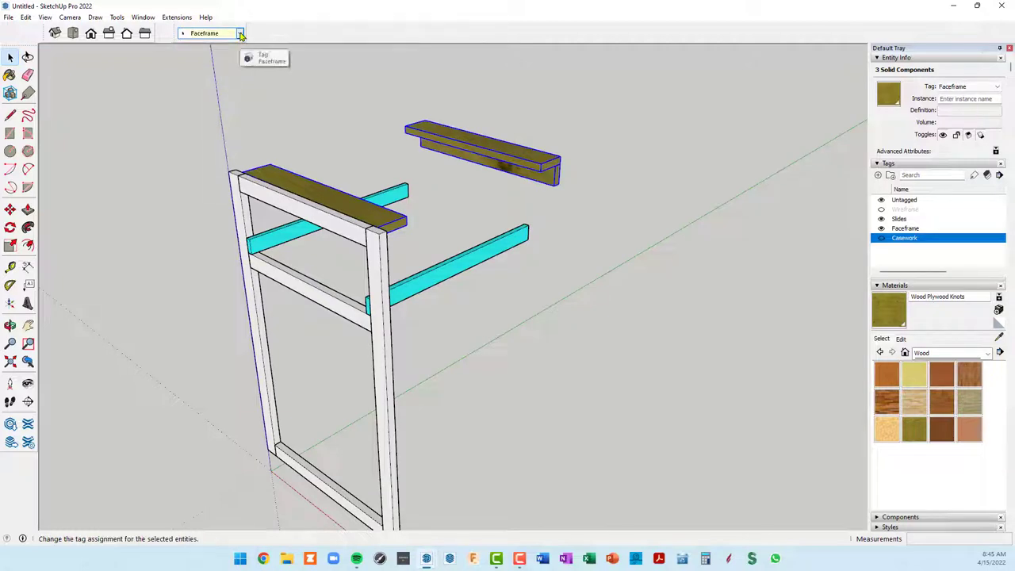
click(239, 33)
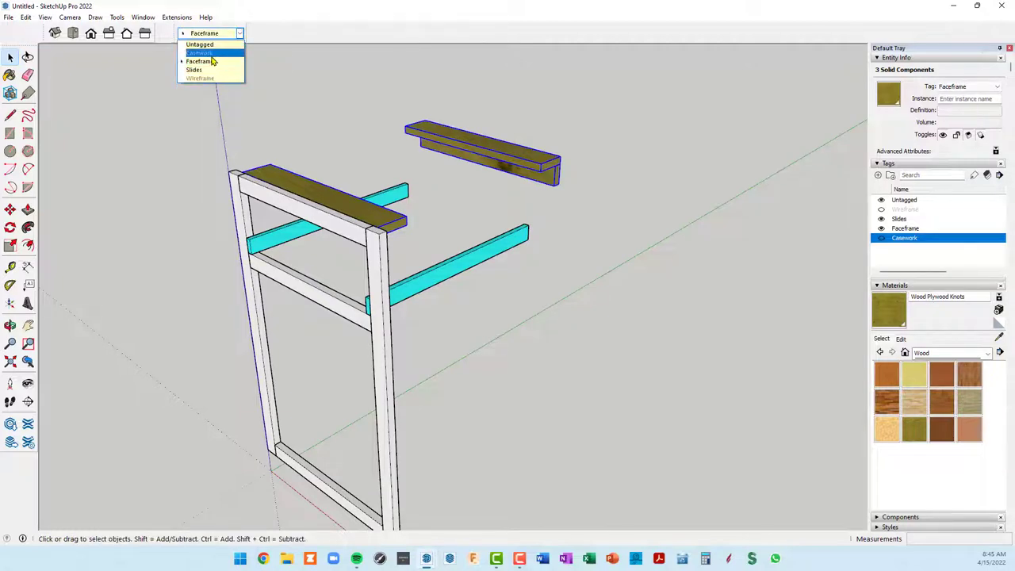
click(210, 55)
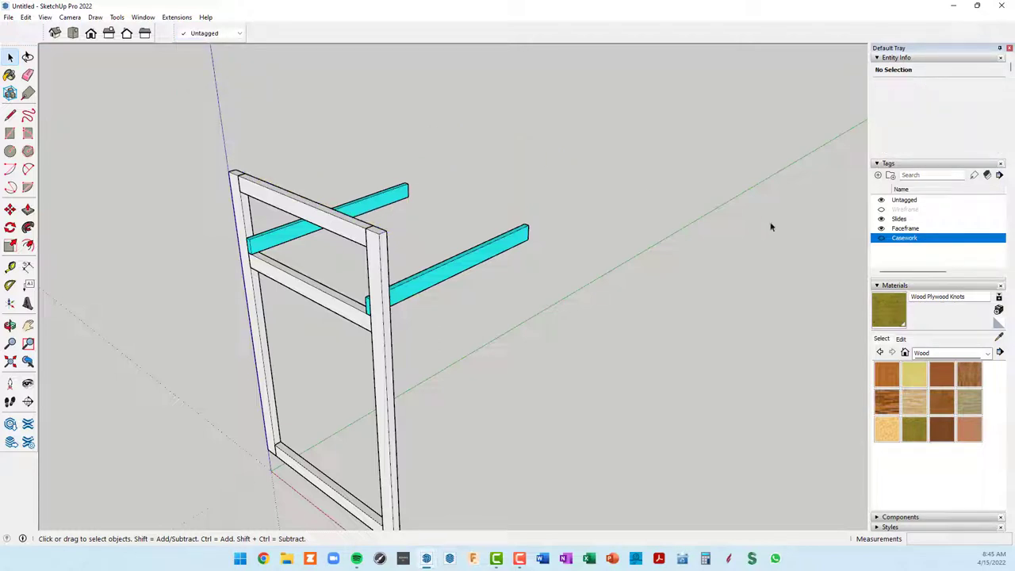
Step: Show the Casework tag, hide the Slides tag, and view the cabinet front
click(882, 239)
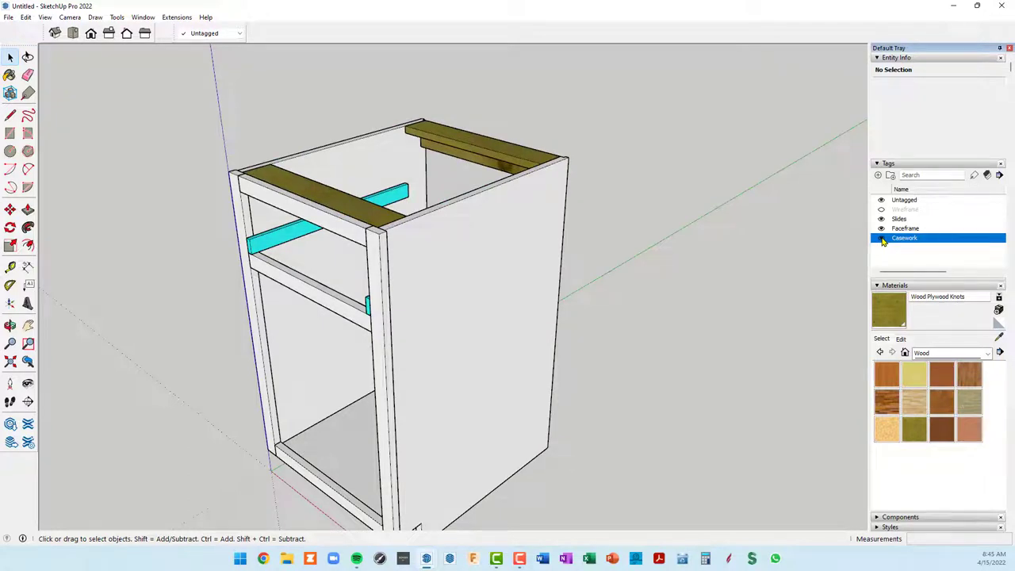
click(881, 220)
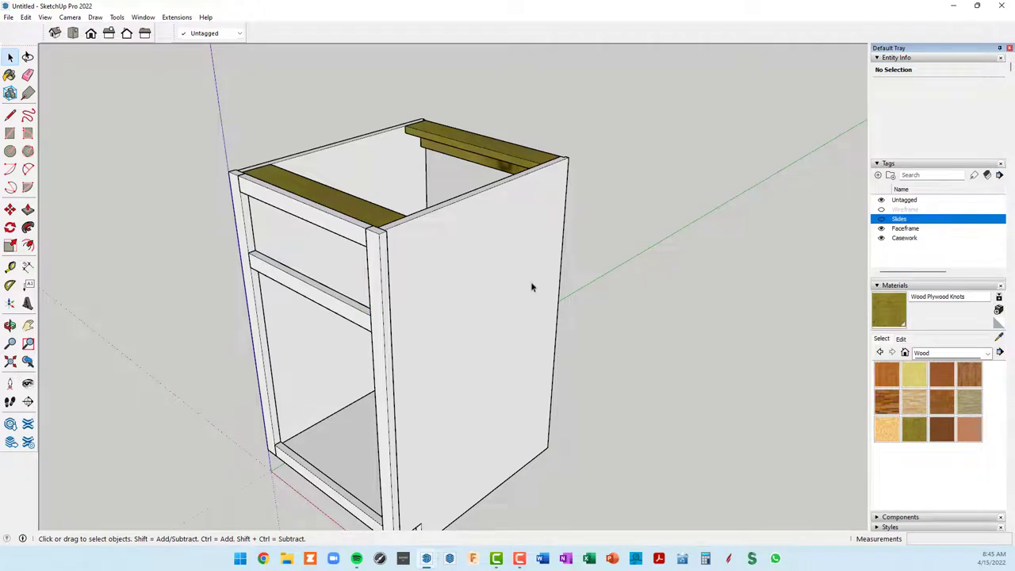
mouse_move(531, 287)
middle_down()
mouse_move(709, 293)
mouse_move(671, 253)
mouse_move(619, 261)
mouse_move(600, 188)
mouse_move(591, 239)
mouse_move(584, 209)
mouse_move(386, 204)
middle_up()
middle_drag(465, 215, 383, 238)
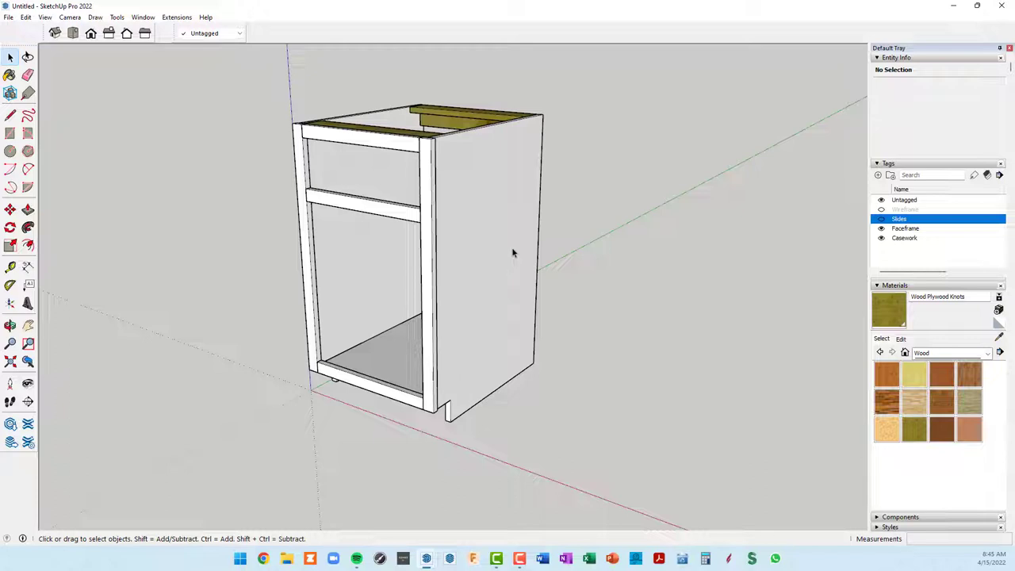
Step: Paint the cabinet side panel with Wood Cherry Original
click(942, 384)
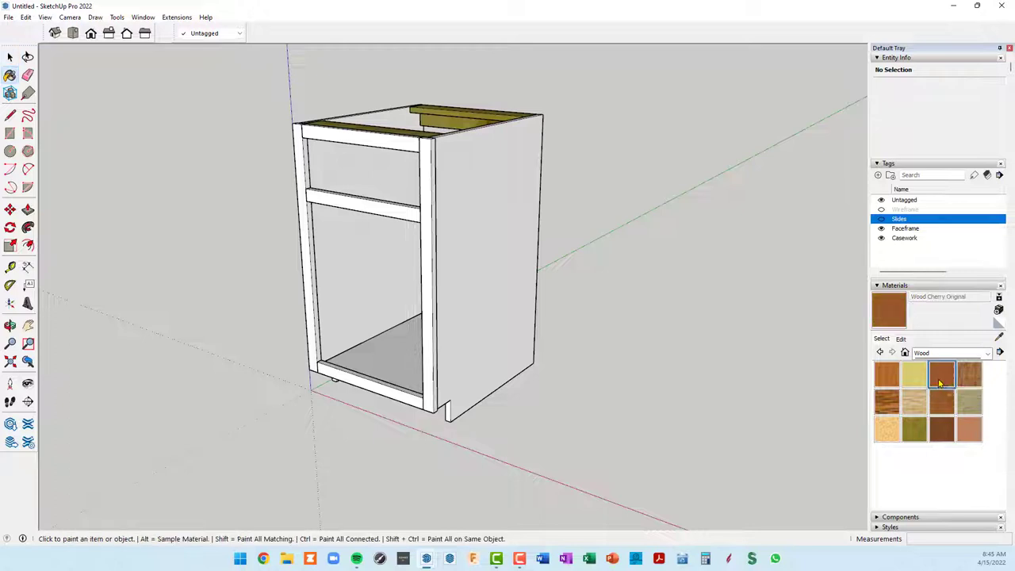
click(470, 212)
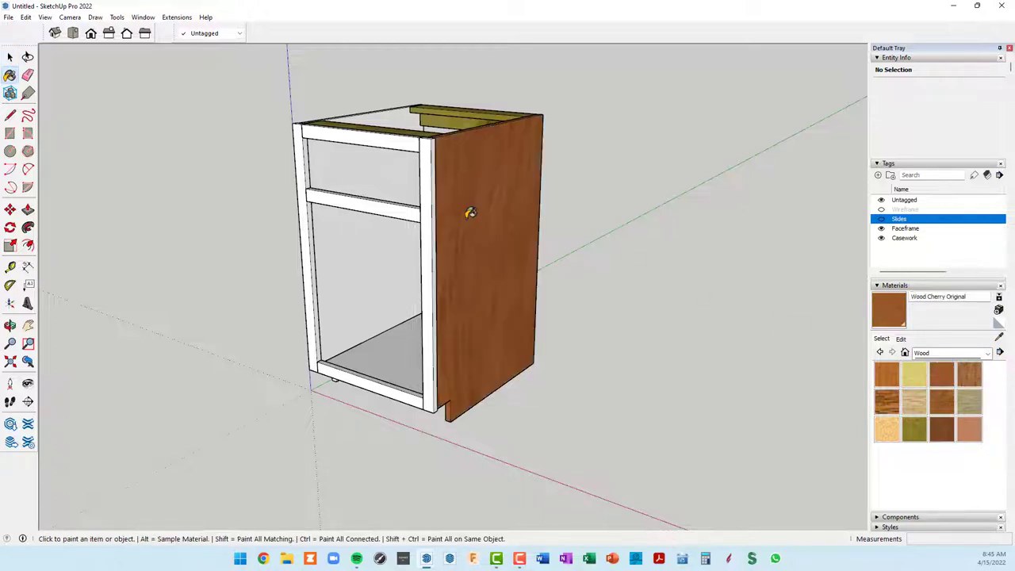
scroll(472, 216, up, 3)
scroll(472, 216, down, 3)
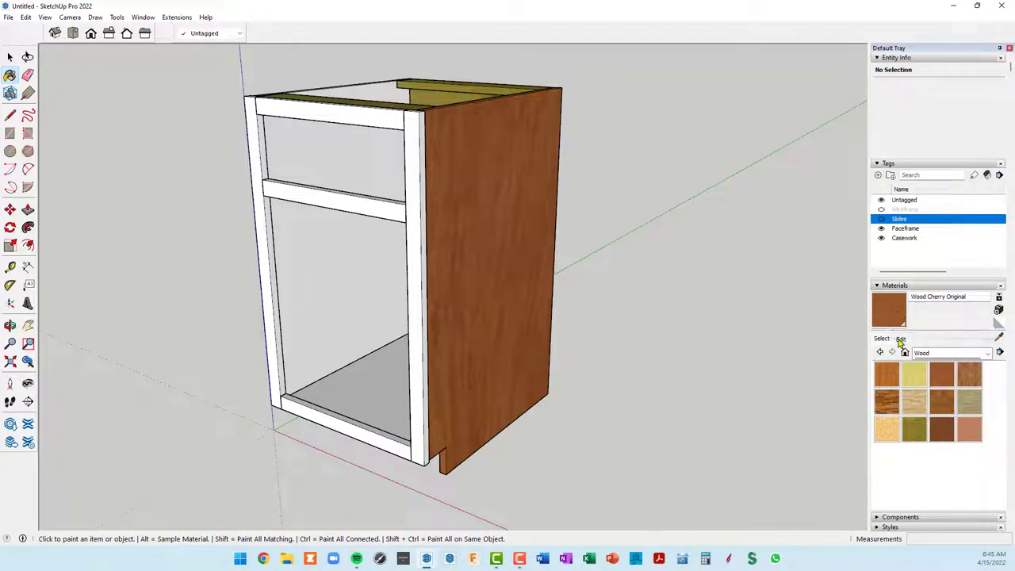
Step: Edit the cherry material's hue and brightness to a muted olive tone
click(901, 340)
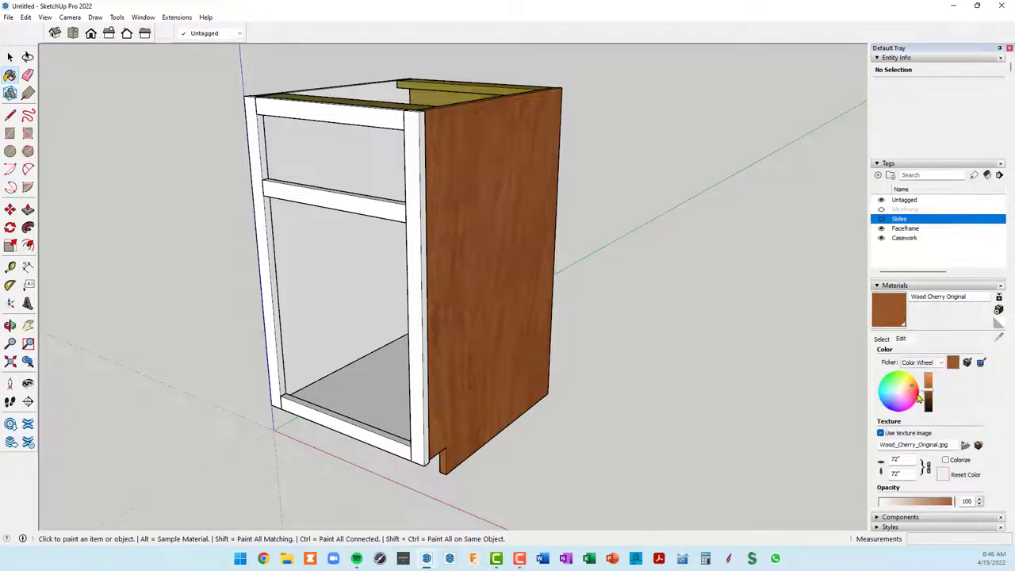
drag(913, 388, 903, 389)
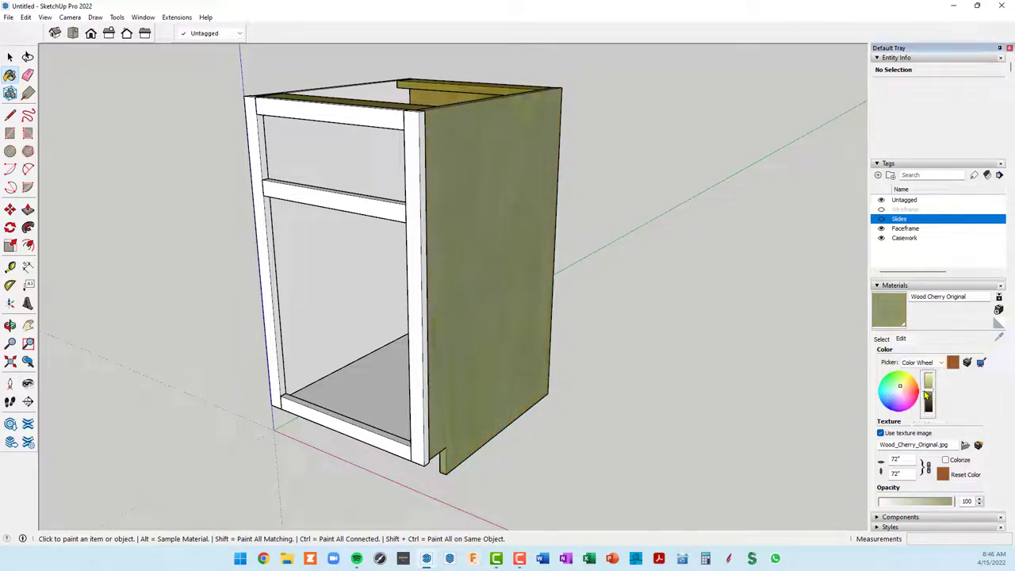
drag(928, 394, 926, 399)
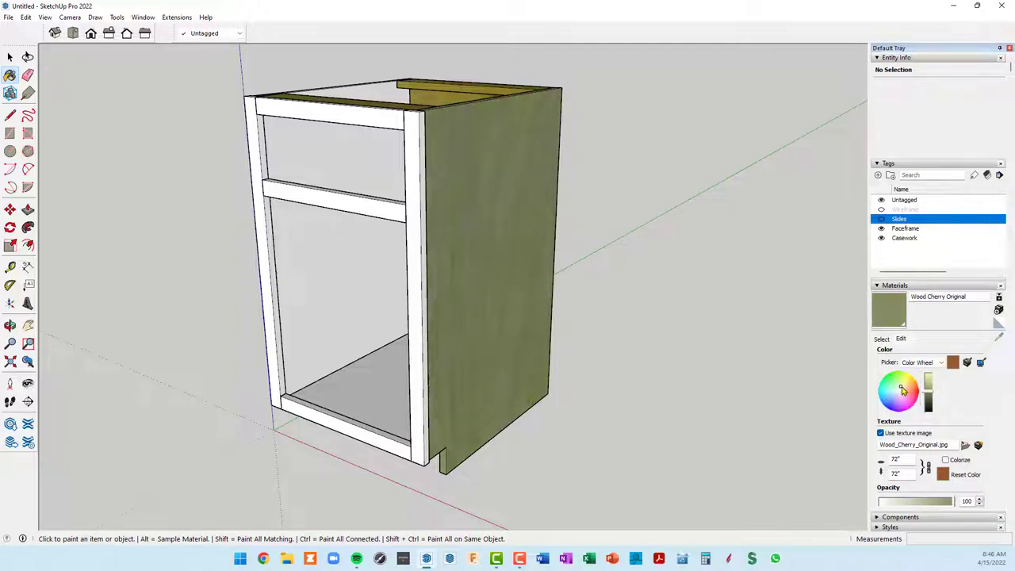
scroll(499, 175, up, 2)
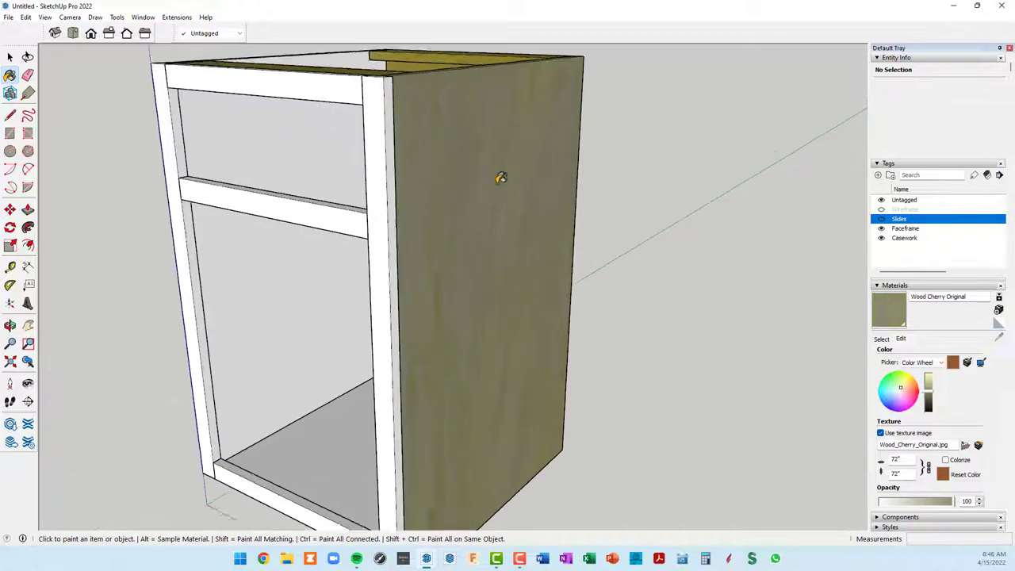
scroll(497, 169, up, 1)
scroll(497, 170, down, 1)
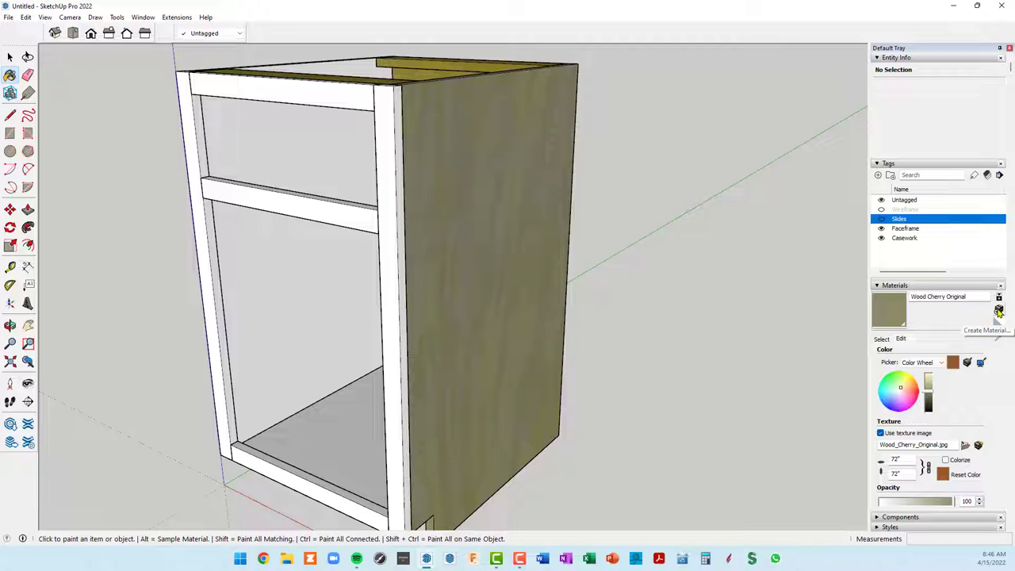
Step: Create a new material from the olive tint named Gray Stain
click(998, 312)
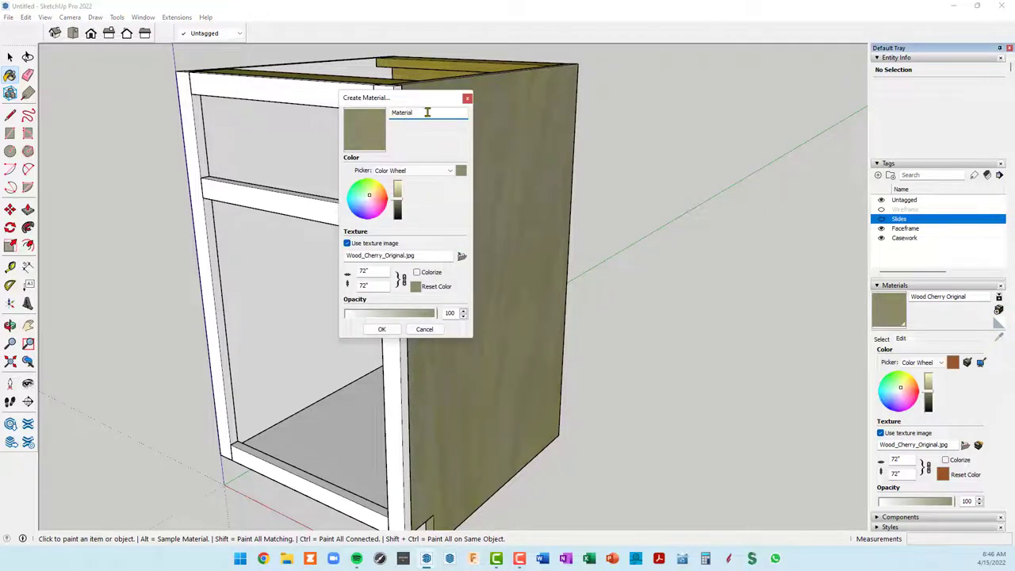
double_click(427, 112)
text(Gray Stain)
click(382, 329)
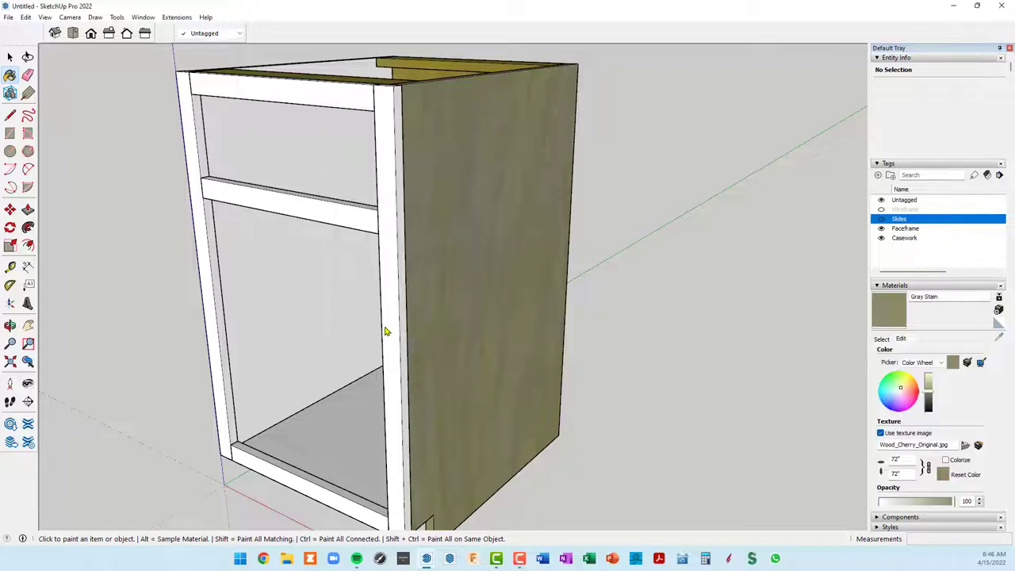
Step: Paint the face frame stiles and rails with Gray Stain
middle_drag(475, 296, 546, 274)
mouse_move(860, 360)
middle_down()
mouse_move(823, 369)
mouse_move(816, 391)
mouse_move(892, 372)
middle_up()
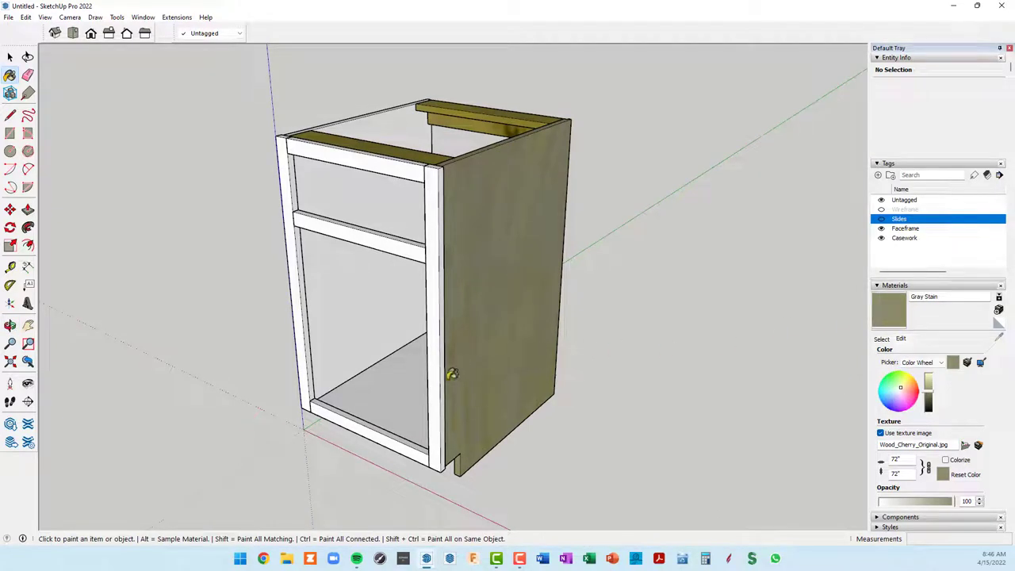
click(438, 371)
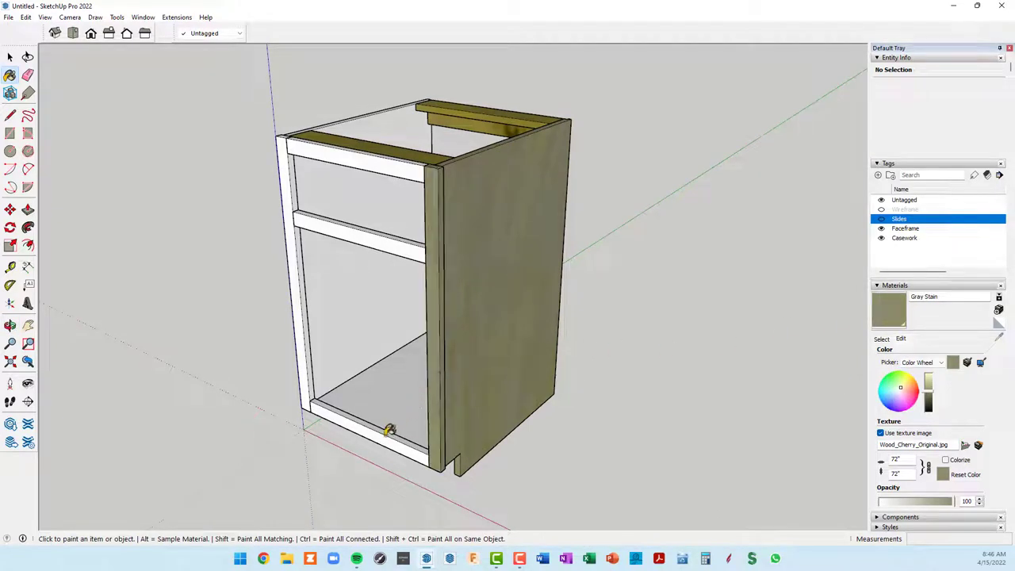
click(389, 431)
click(302, 335)
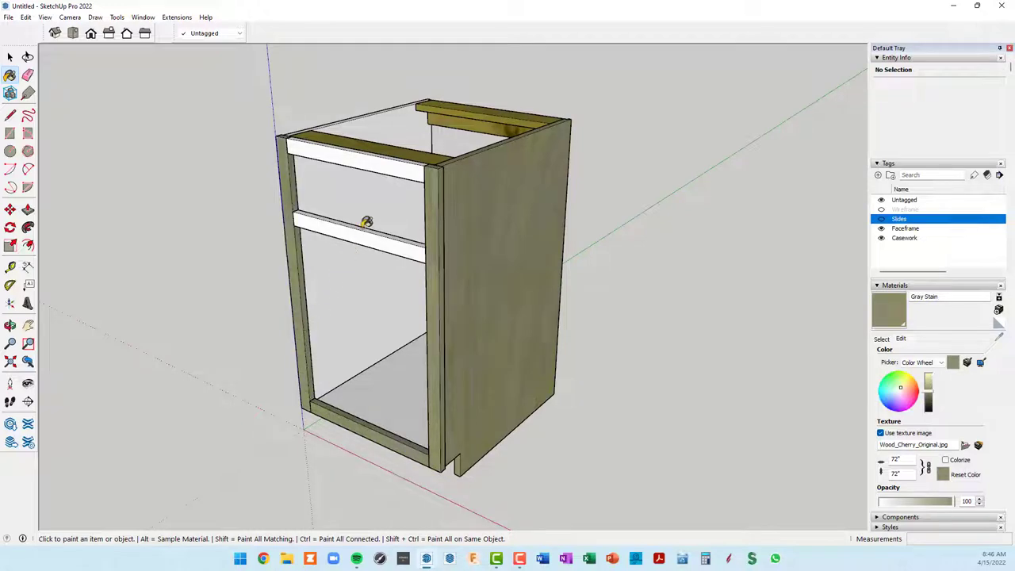
click(357, 230)
click(363, 155)
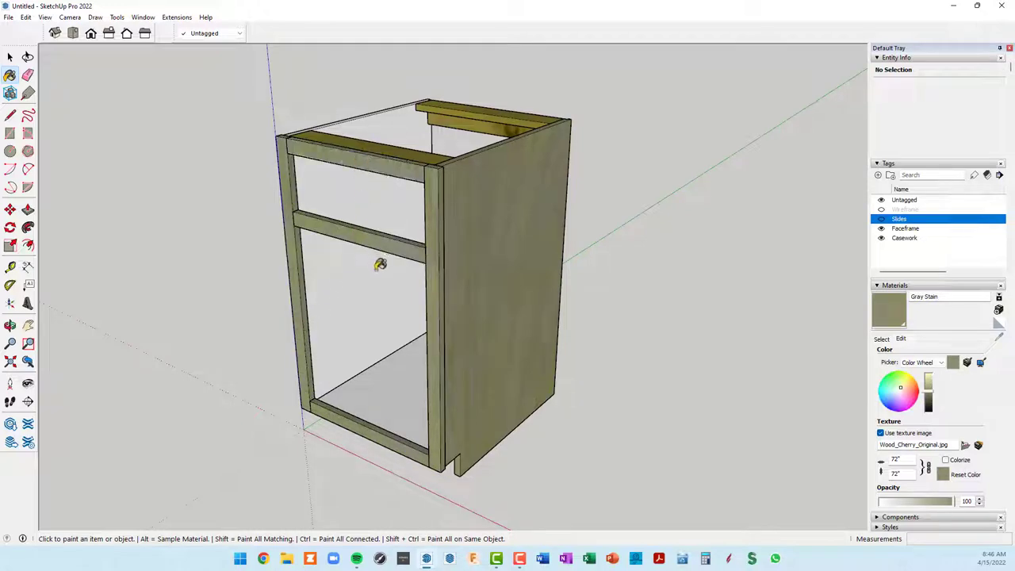
Step: Paint the left side panel, bottom panel and right side panel with Gray Stain
middle_drag(380, 265, 730, 266)
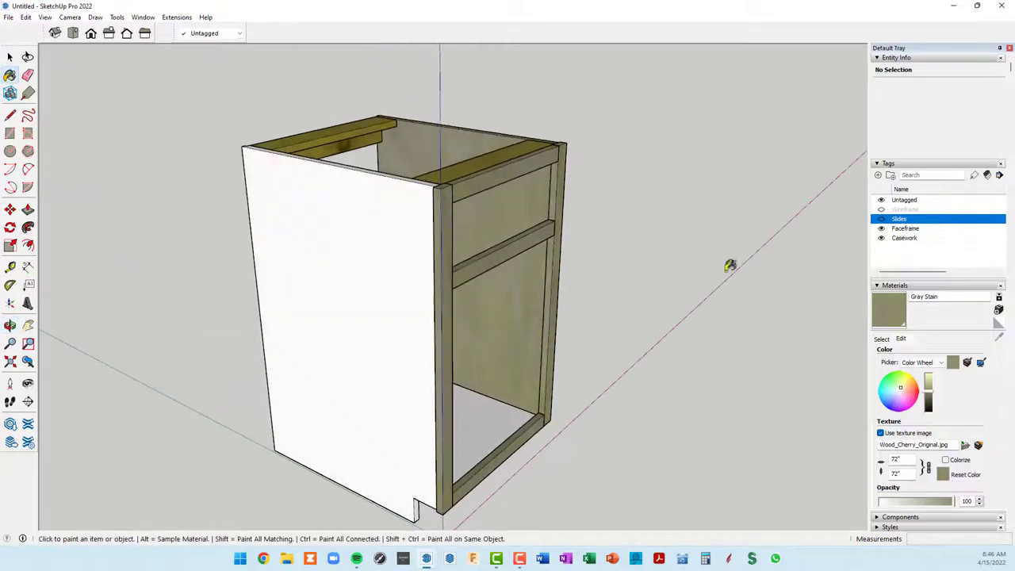
click(402, 252)
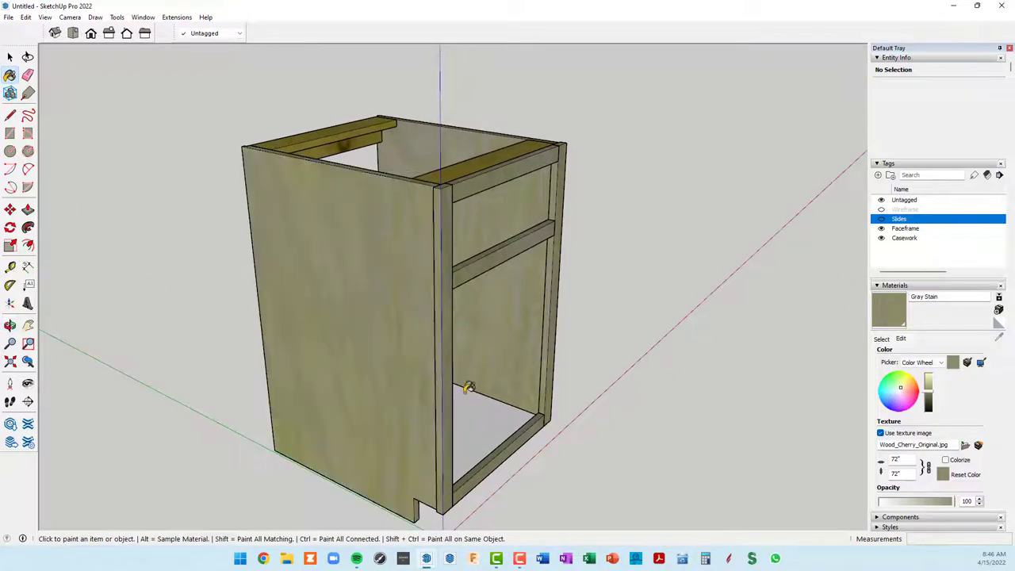
click(492, 423)
mouse_move(490, 421)
middle_down()
mouse_move(233, 431)
mouse_move(271, 420)
mouse_move(306, 428)
mouse_move(170, 401)
mouse_move(453, 370)
mouse_move(378, 379)
mouse_move(560, 306)
middle_up()
scroll(555, 294, up, 3)
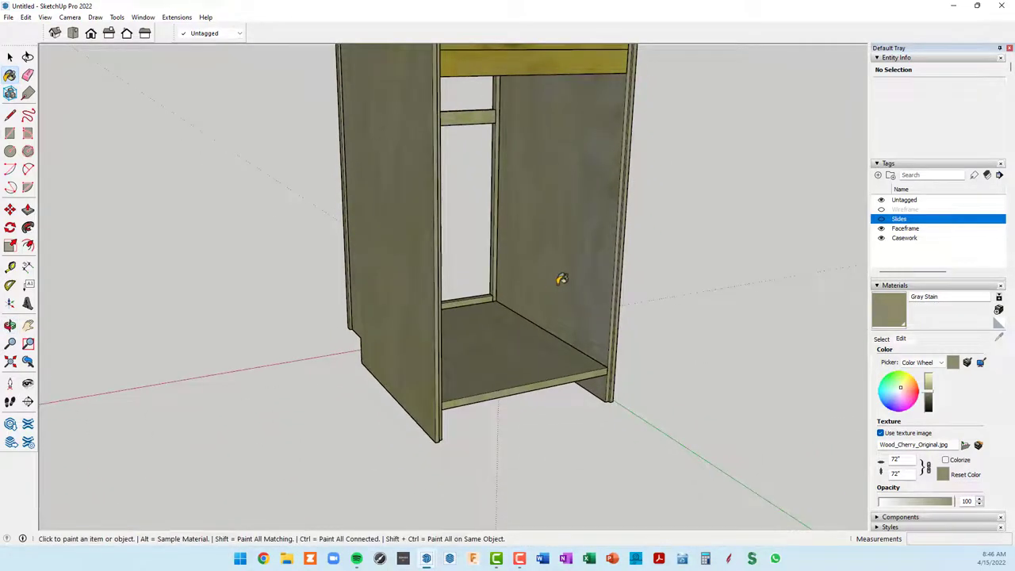
scroll(561, 279, down, 3)
scroll(561, 281, down, 1)
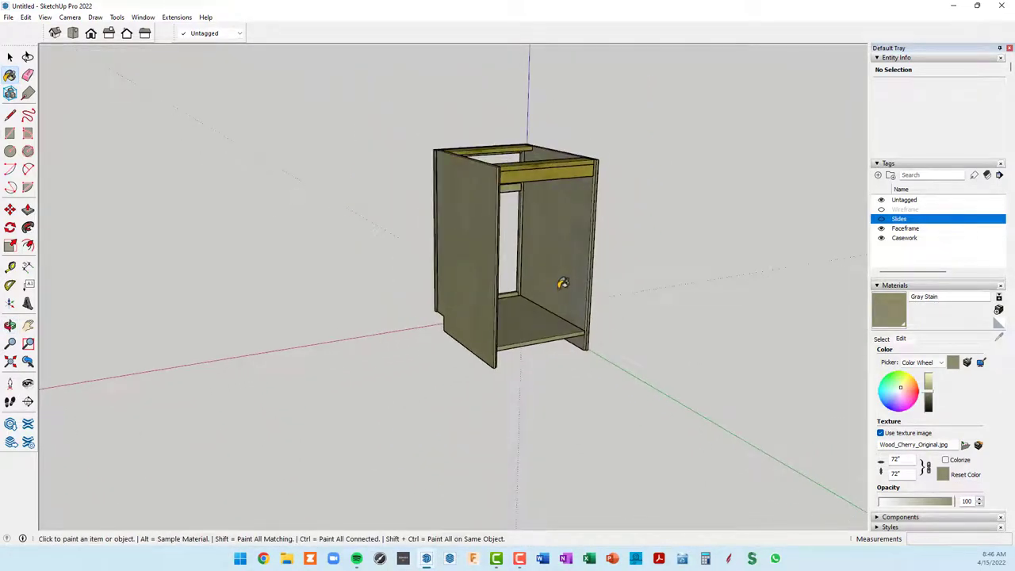
click(562, 283)
mouse_move(547, 238)
middle_down()
mouse_move(579, 327)
mouse_move(690, 369)
mouse_move(651, 297)
mouse_move(587, 238)
mouse_move(587, 249)
mouse_move(442, 254)
mouse_move(679, 253)
mouse_move(627, 231)
mouse_move(700, 204)
mouse_move(637, 231)
middle_up()
click(557, 209)
scroll(557, 209, up, 2)
scroll(546, 227, up, 3)
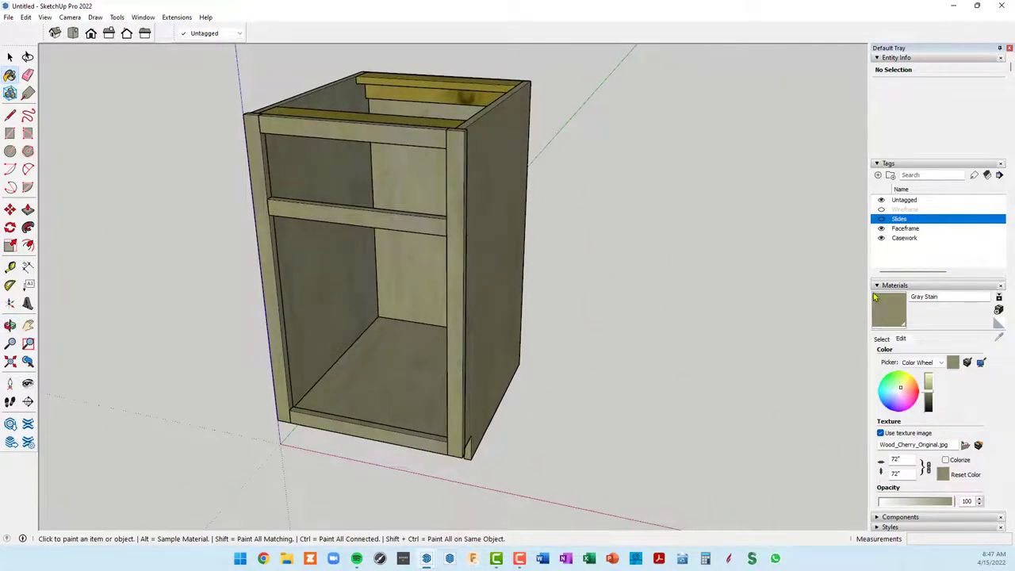
Step: Turn the Slides tag back on and orbit to view a slide along its side panel
click(881, 218)
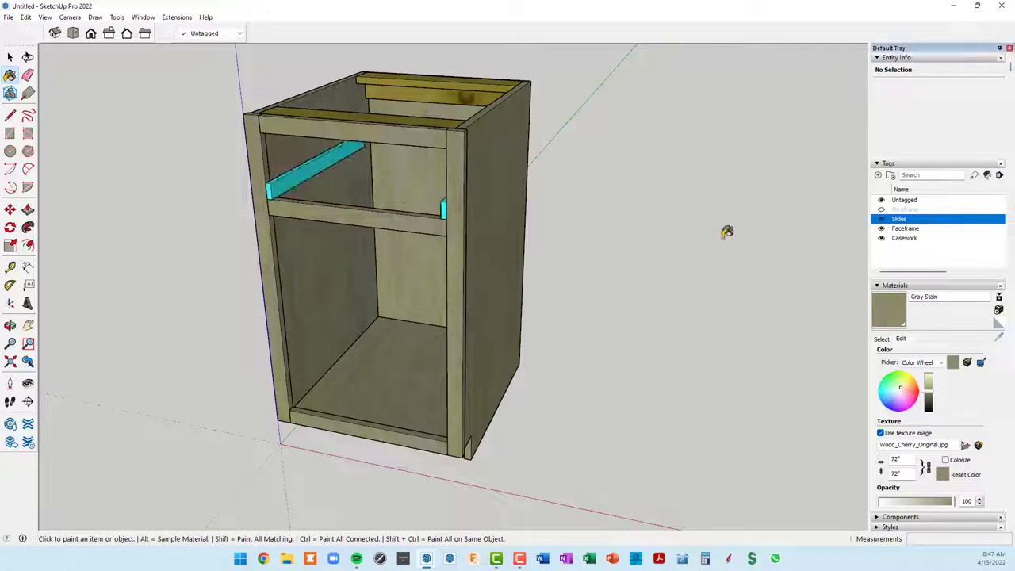
mouse_move(725, 231)
middle_down()
mouse_move(451, 249)
mouse_move(543, 302)
mouse_move(480, 324)
mouse_move(452, 357)
mouse_move(464, 449)
middle_up()
scroll(514, 187, up, 3)
scroll(514, 187, up, 3)
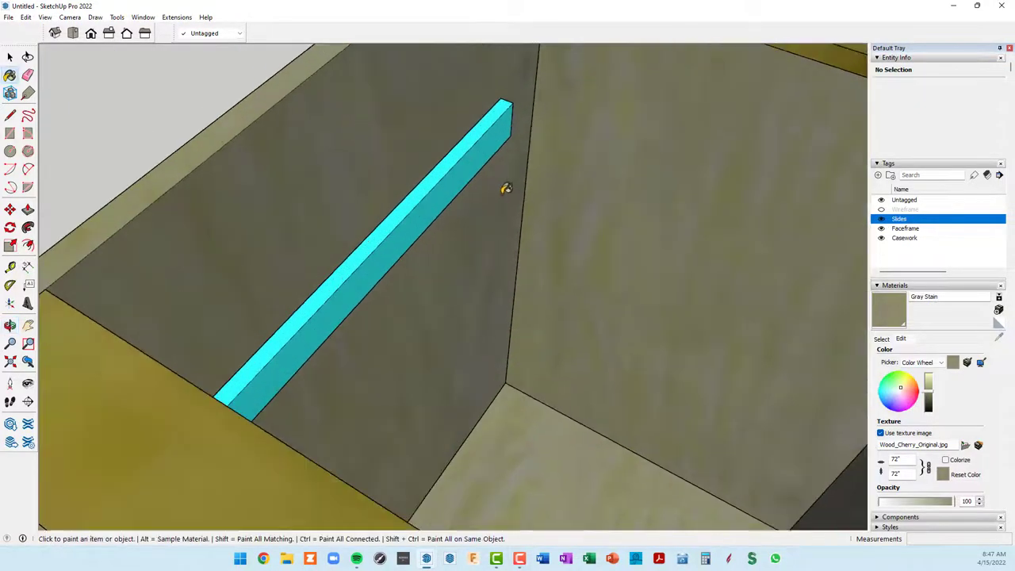
scroll(410, 286, down, 5)
middle_drag(317, 370, 327, 296)
scroll(290, 292, up, 3)
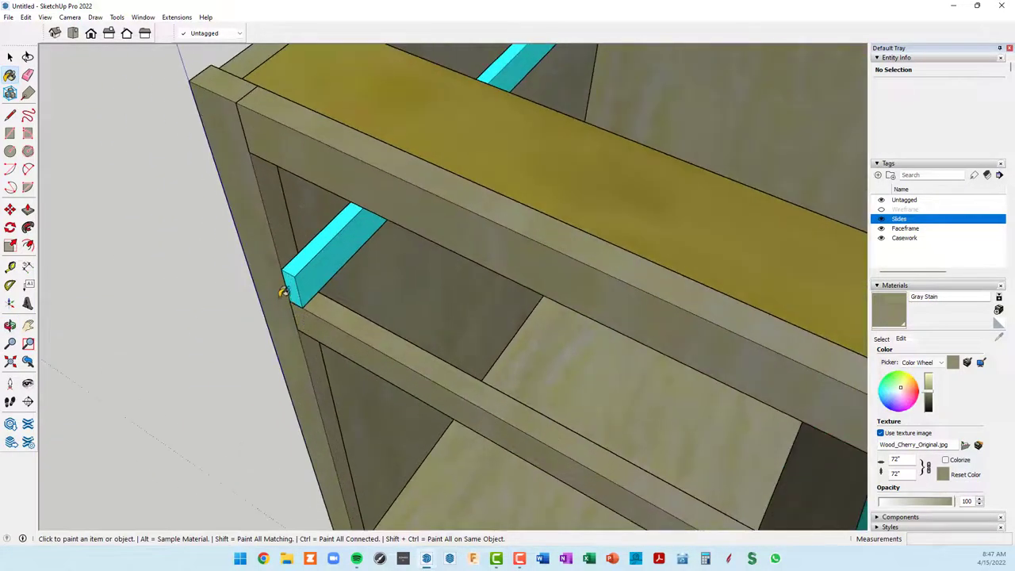
scroll(284, 289, up, 2)
scroll(300, 266, down, 5)
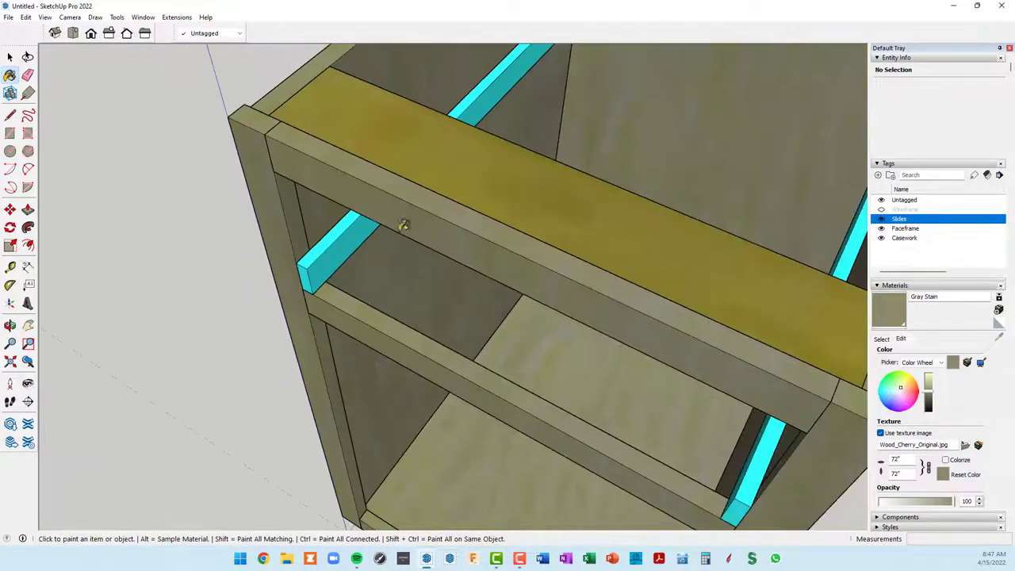
mouse_move(404, 225)
middle_down()
mouse_move(485, 188)
mouse_move(622, 213)
middle_up()
scroll(802, 254, up, 3)
scroll(802, 253, down, 2)
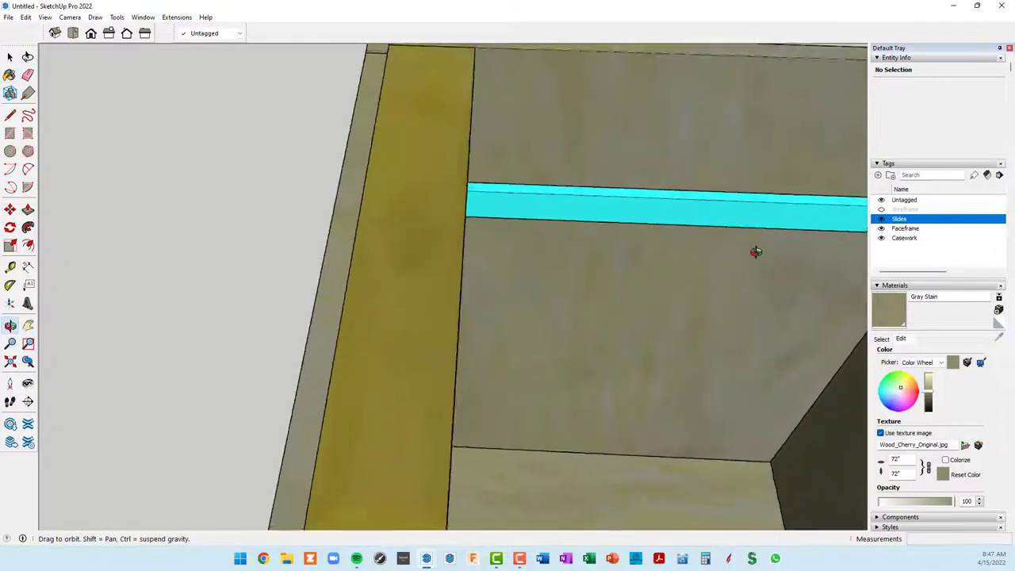
mouse_move(757, 252)
middle_down()
mouse_move(555, 302)
mouse_move(446, 272)
mouse_move(533, 334)
mouse_move(589, 324)
mouse_move(544, 253)
middle_up()
scroll(547, 330, up, 2)
scroll(548, 329, up, 2)
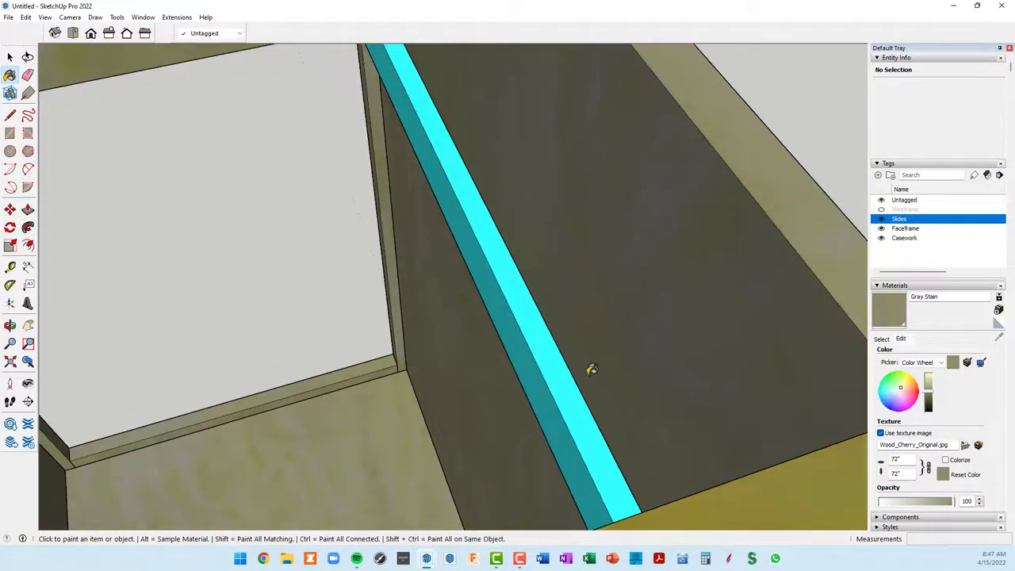
Step: Place a Tape Measure guide beside the slide and inspect the right slide's offset
key(t)
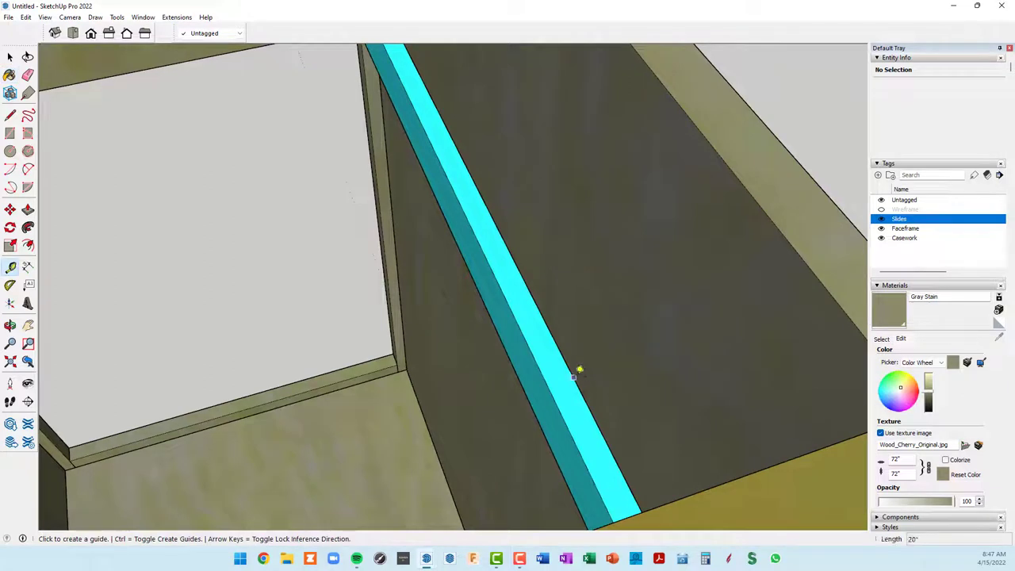
click(571, 376)
scroll(601, 363, up, 1)
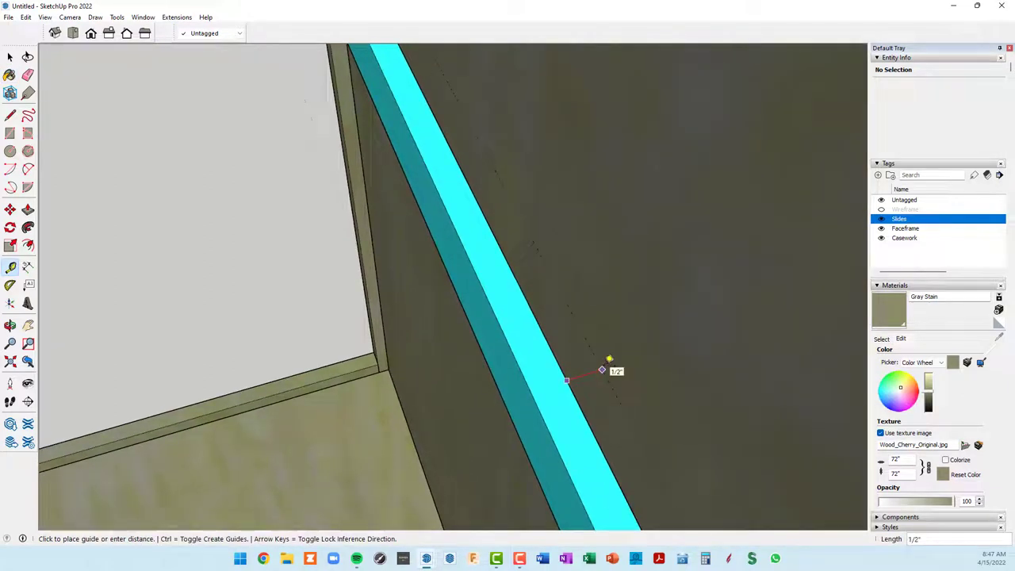
scroll(603, 370, down, 2)
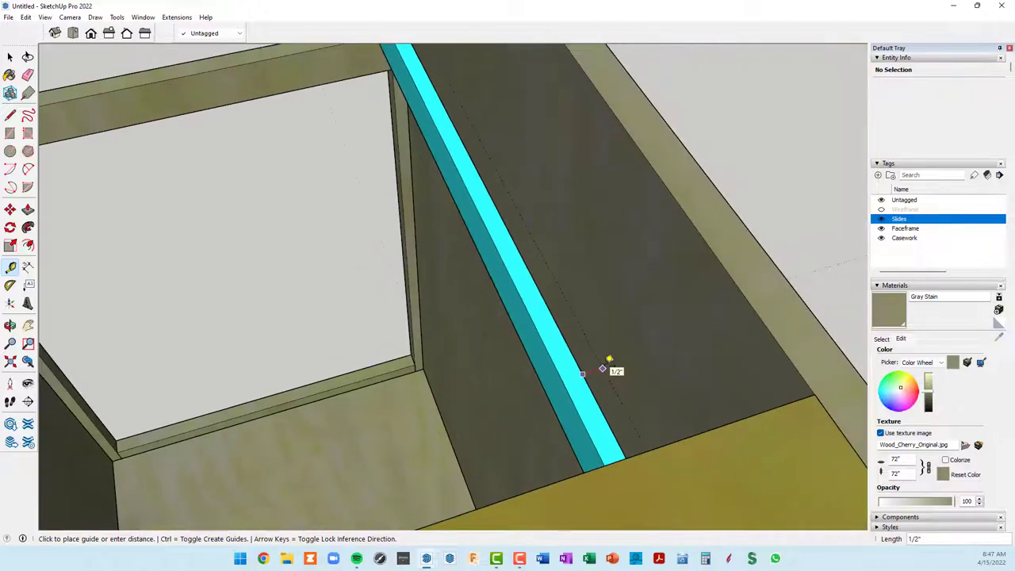
scroll(605, 363, down, 2)
click(603, 359)
scroll(600, 356, down, 1)
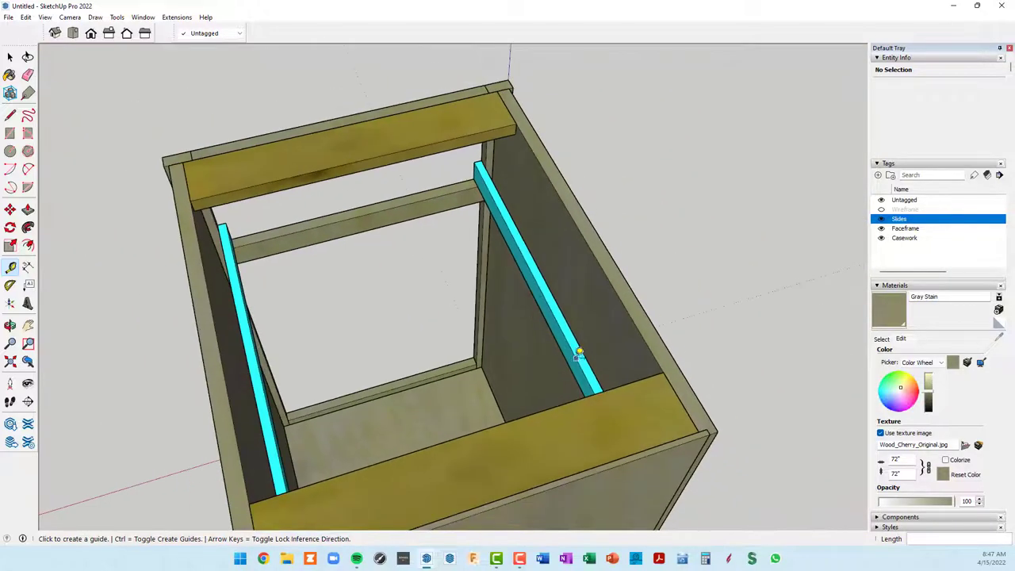
mouse_move(579, 355)
middle_down()
mouse_move(561, 313)
mouse_move(734, 261)
middle_up()
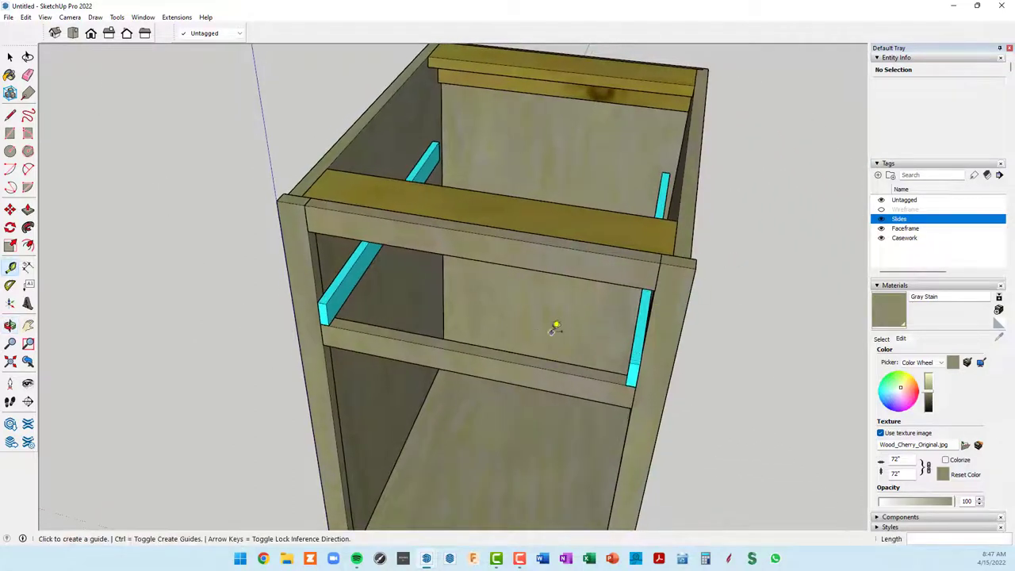
mouse_move(478, 272)
middle_down()
mouse_move(441, 323)
mouse_move(458, 220)
middle_up()
scroll(512, 132, up, 5)
mouse_move(512, 132)
middle_down()
mouse_move(282, 175)
mouse_move(253, 166)
mouse_move(290, 98)
mouse_move(422, 158)
mouse_move(435, 181)
middle_up()
key(t)
scroll(559, 151, up, 2)
scroll(565, 153, up, 2)
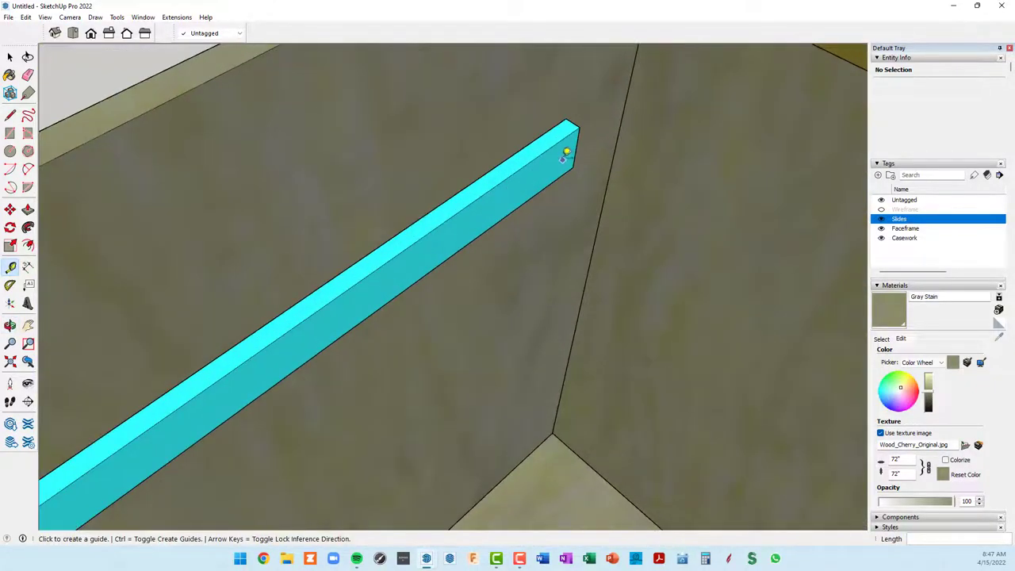
scroll(566, 153, down, 2)
scroll(565, 153, down, 3)
scroll(566, 153, down, 3)
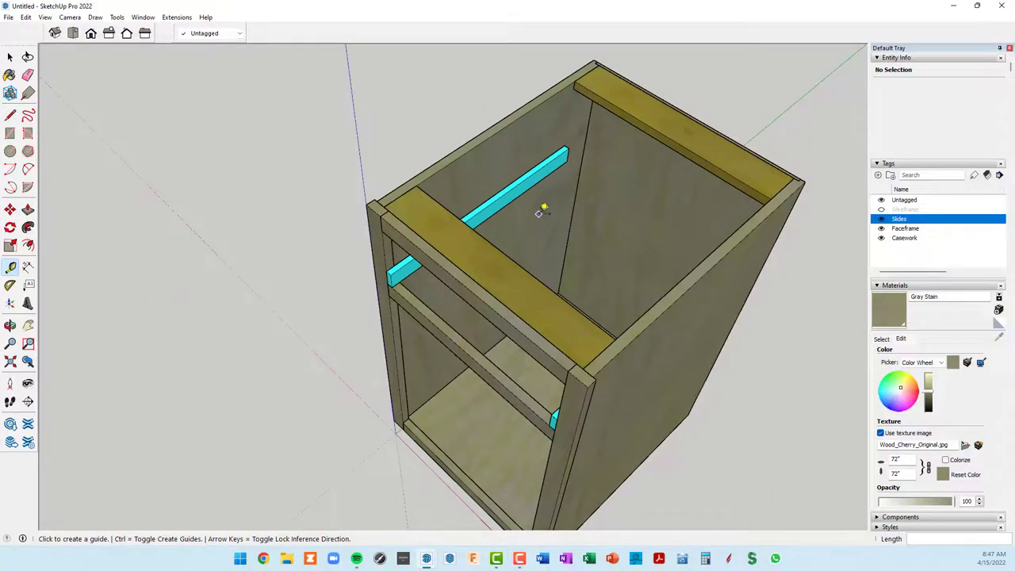
mouse_move(539, 210)
middle_down()
mouse_move(626, 217)
mouse_move(512, 190)
mouse_move(786, 210)
middle_up()
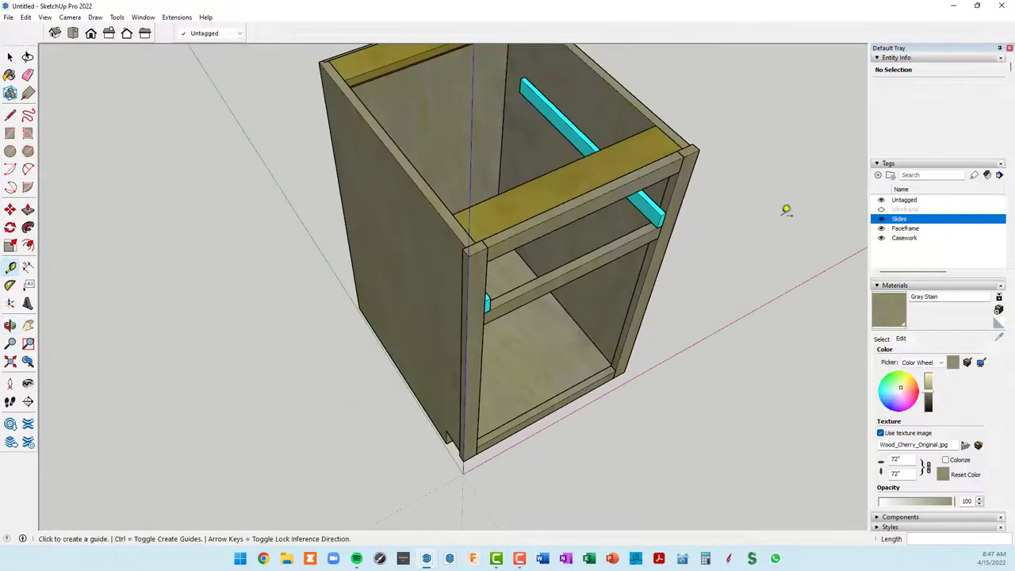
Step: Hide the Casework tag and draw a rectangle on the cyan slide's end face
click(881, 238)
mouse_move(473, 284)
middle_down()
mouse_move(655, 255)
mouse_move(449, 225)
middle_up()
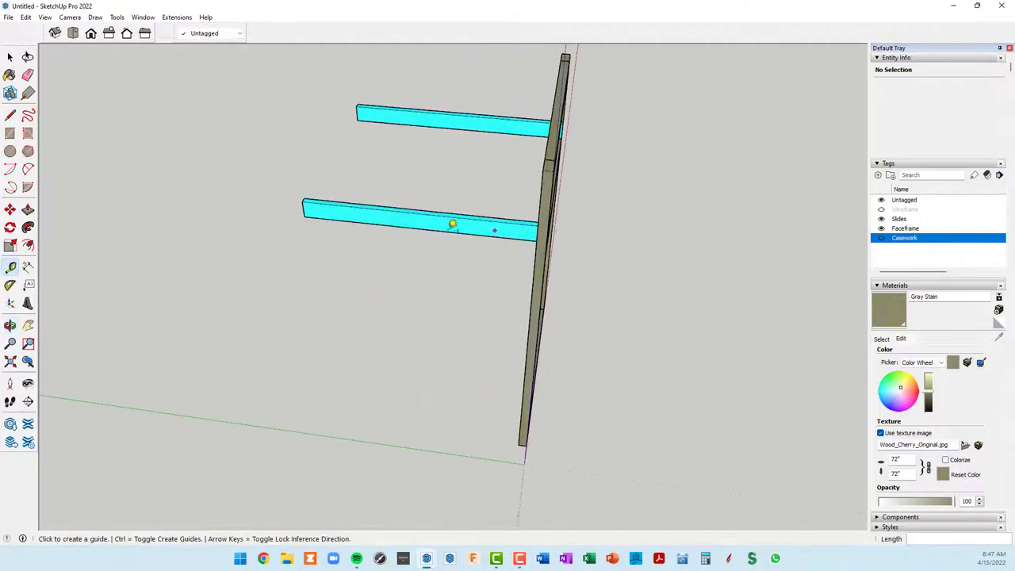
scroll(293, 203, up, 3)
scroll(287, 195, up, 1)
scroll(285, 195, up, 1)
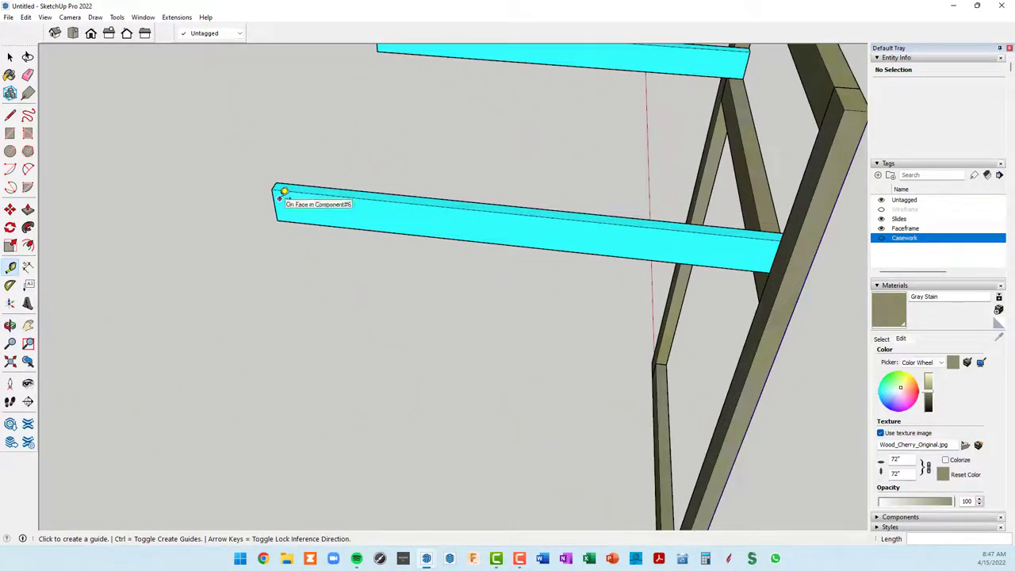
key(r)
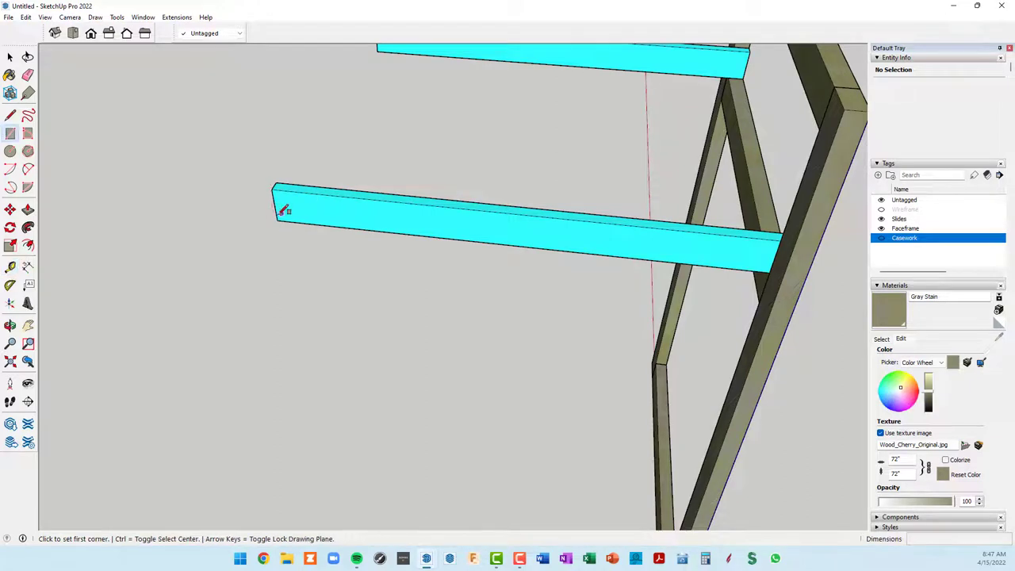
click(277, 218)
scroll(301, 211, up, 1)
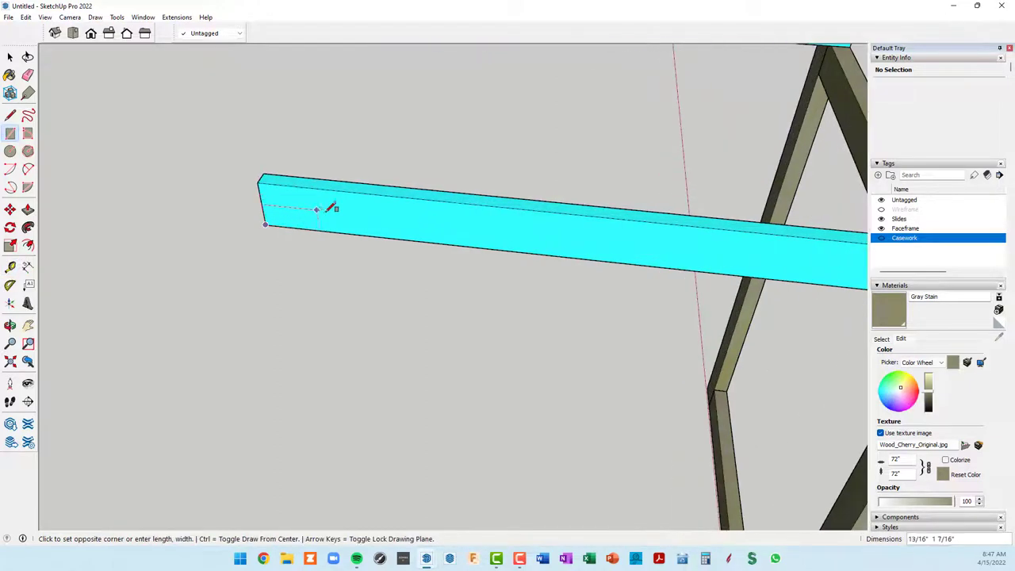
click(381, 193)
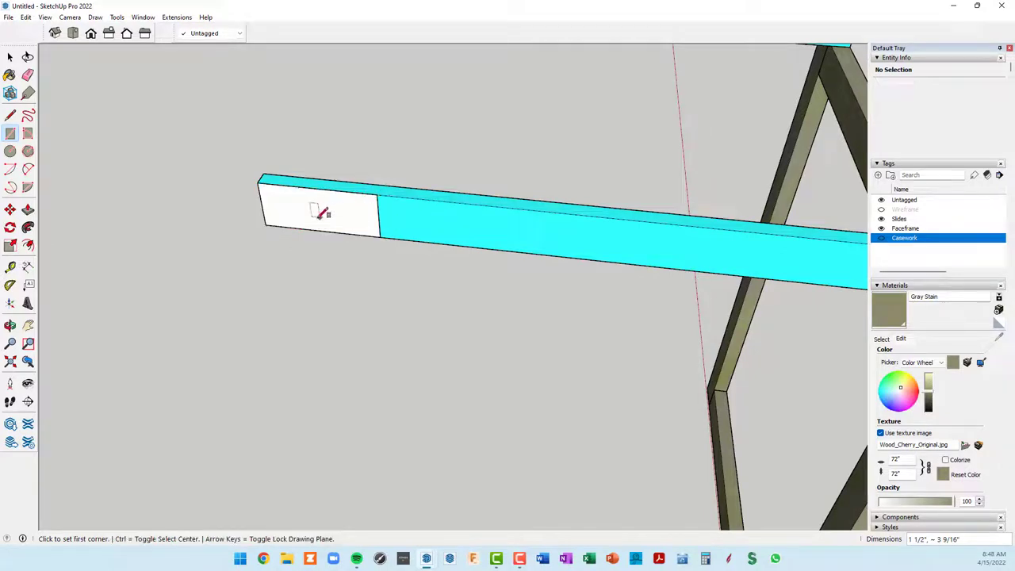
Step: Place a guide across the slide and reposition the slide's end edge
key(t)
click(262, 203)
text(3)
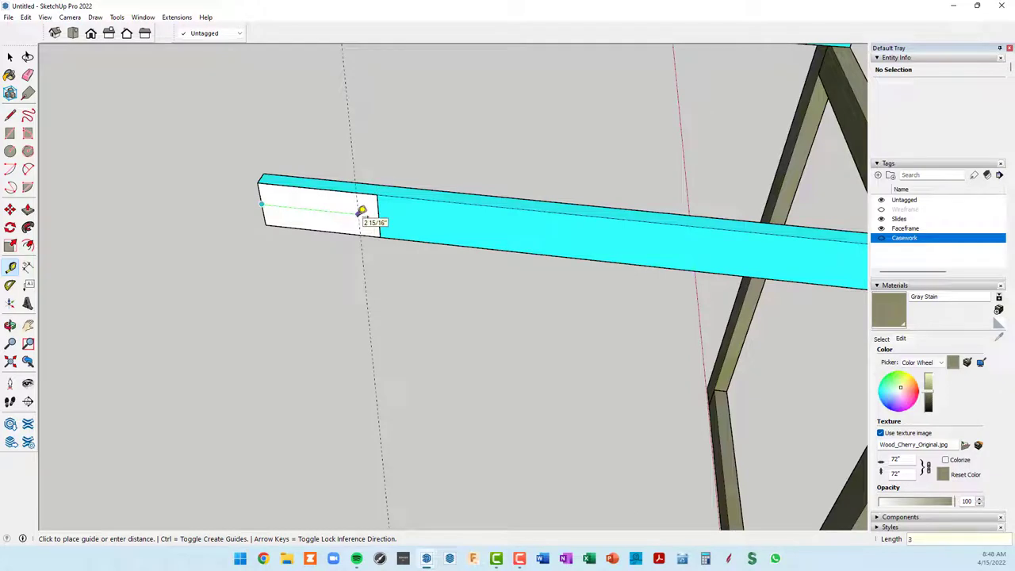
click(361, 210)
key(space)
scroll(327, 205, up, 2)
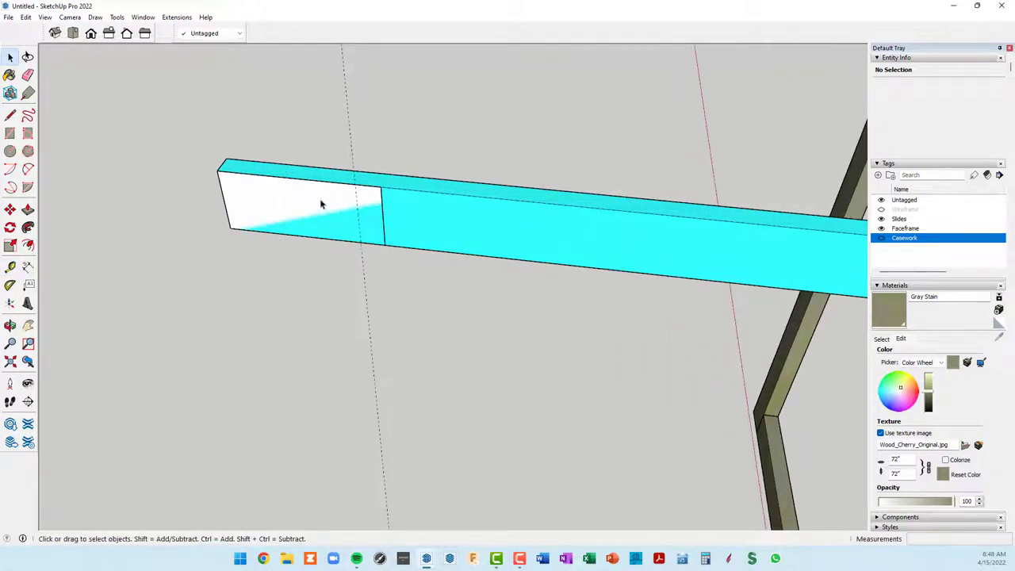
scroll(289, 201, down, 2)
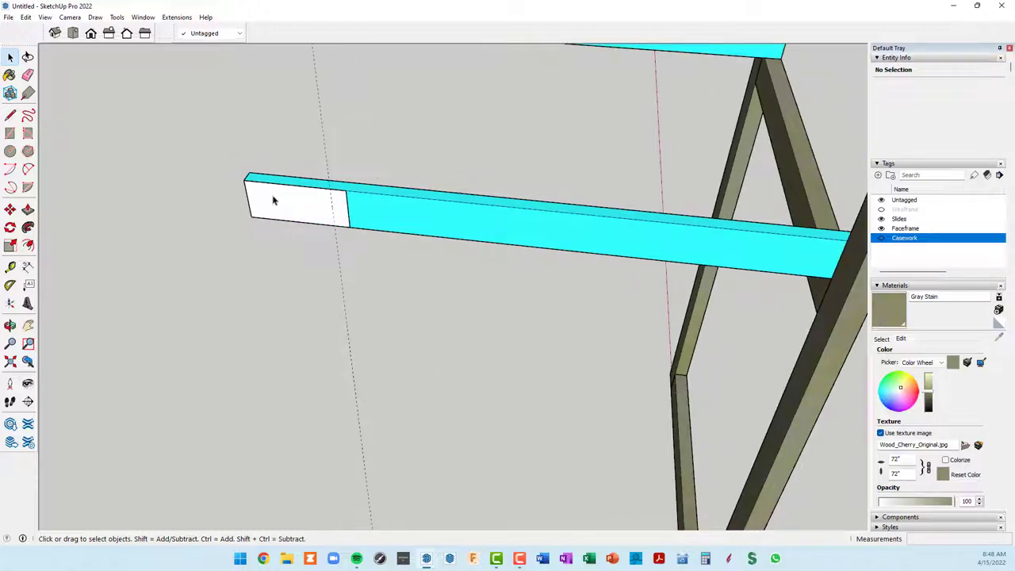
click(272, 200)
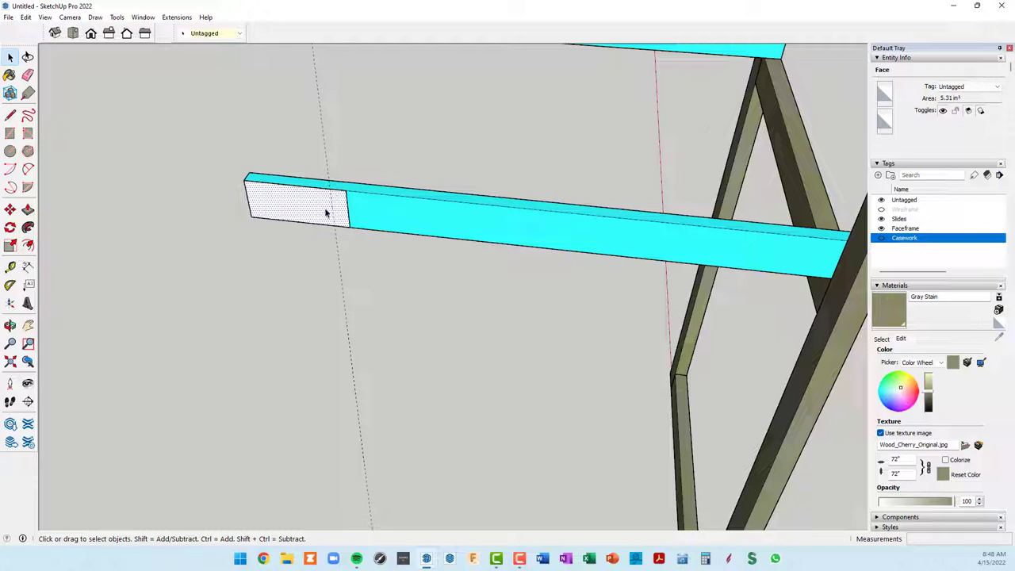
key(Escape)
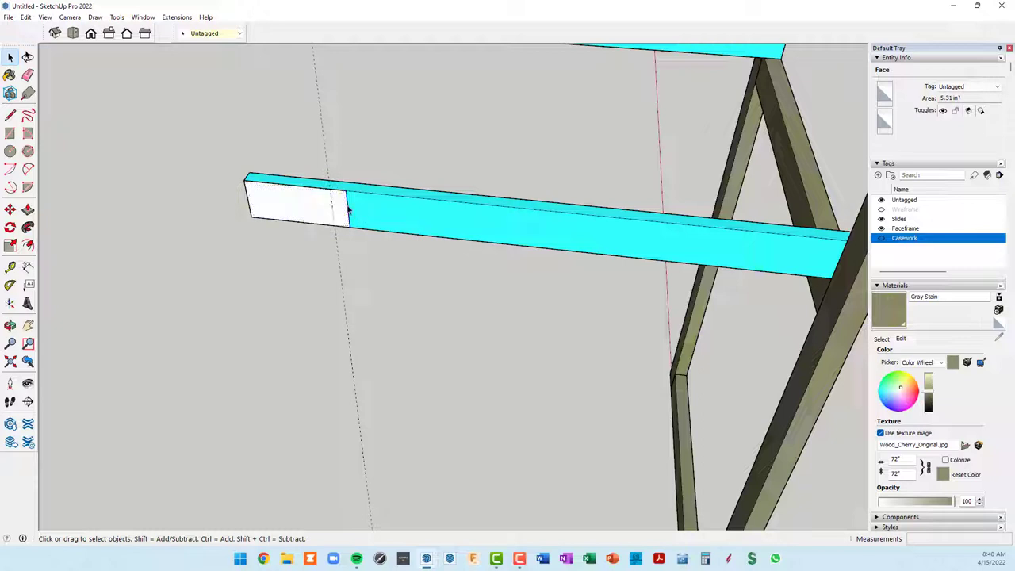
click(347, 208)
key(m)
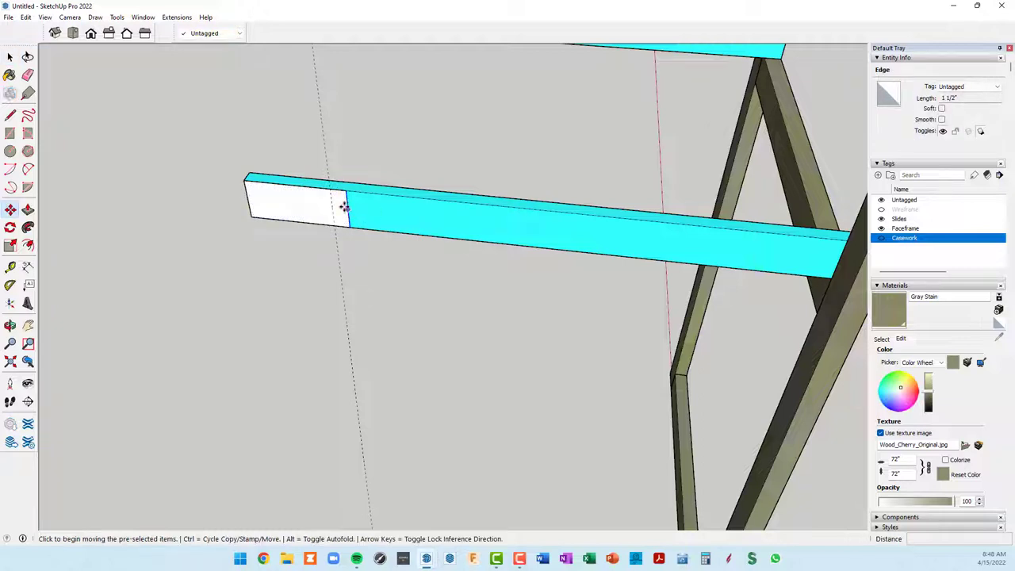
click(342, 206)
click(331, 208)
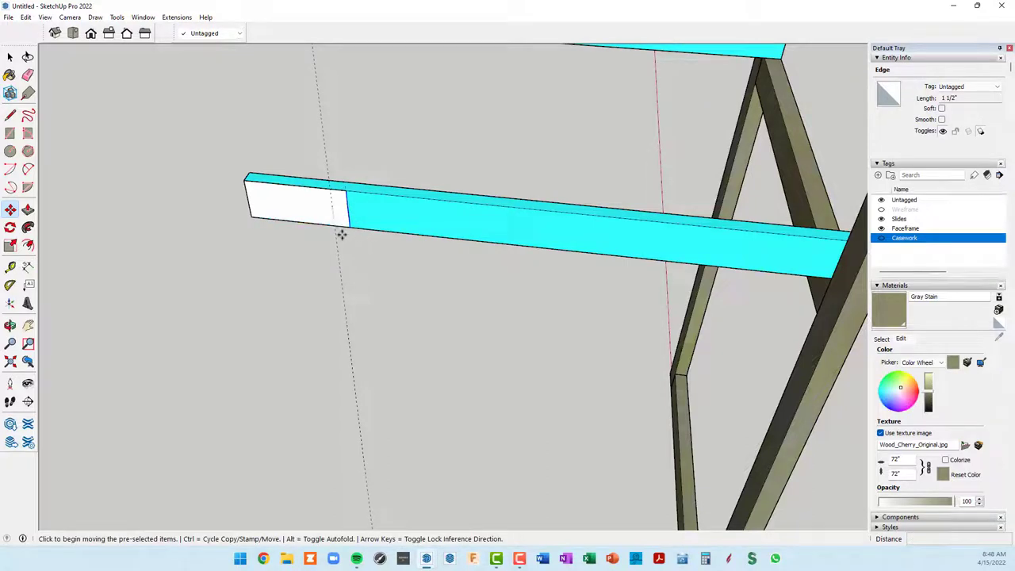
Step: Pull the slide's end face out 1/2", then push the block's end in 9/16"
key(space)
click(301, 213)
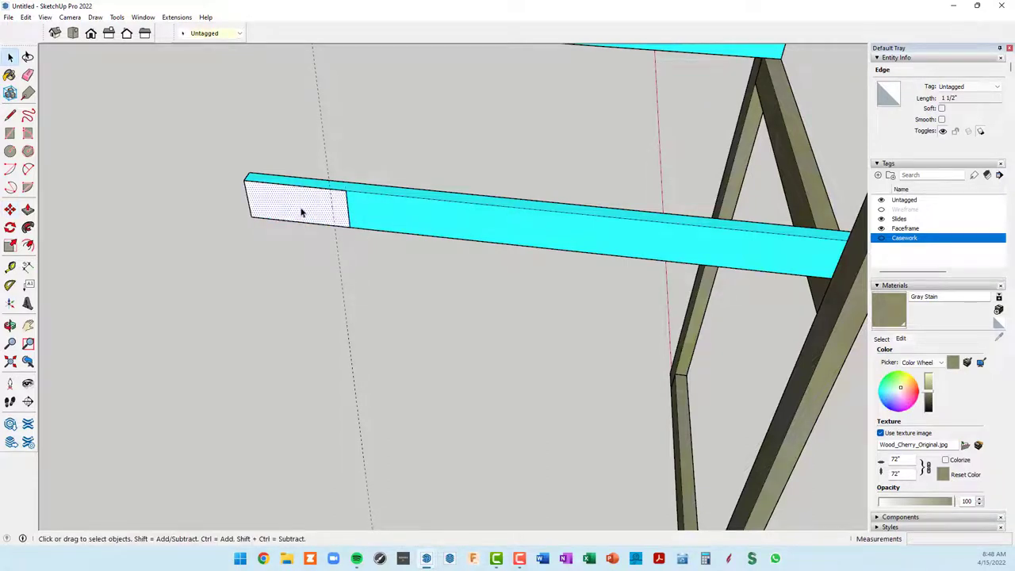
key(p)
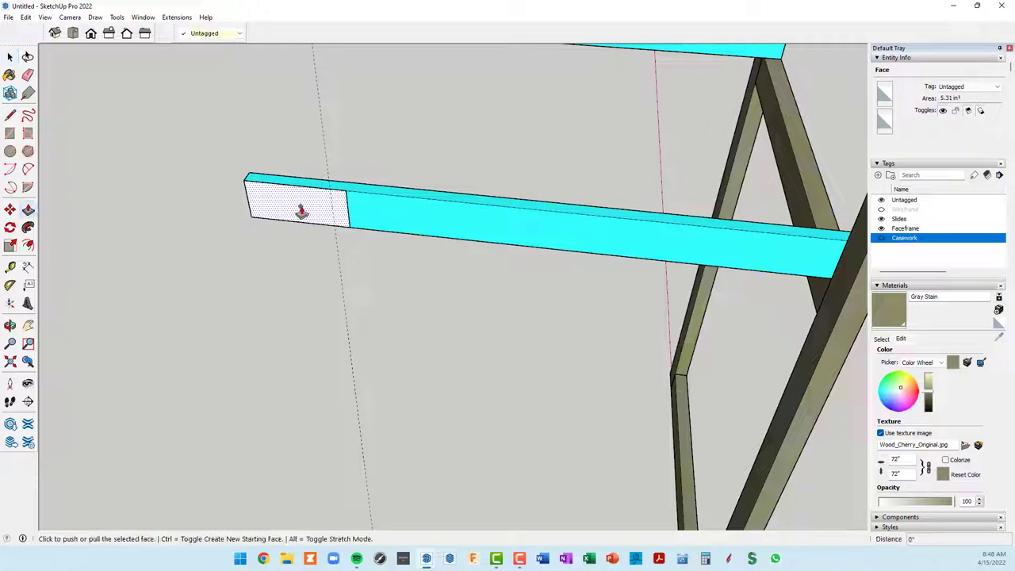
click(301, 212)
text(1/2)
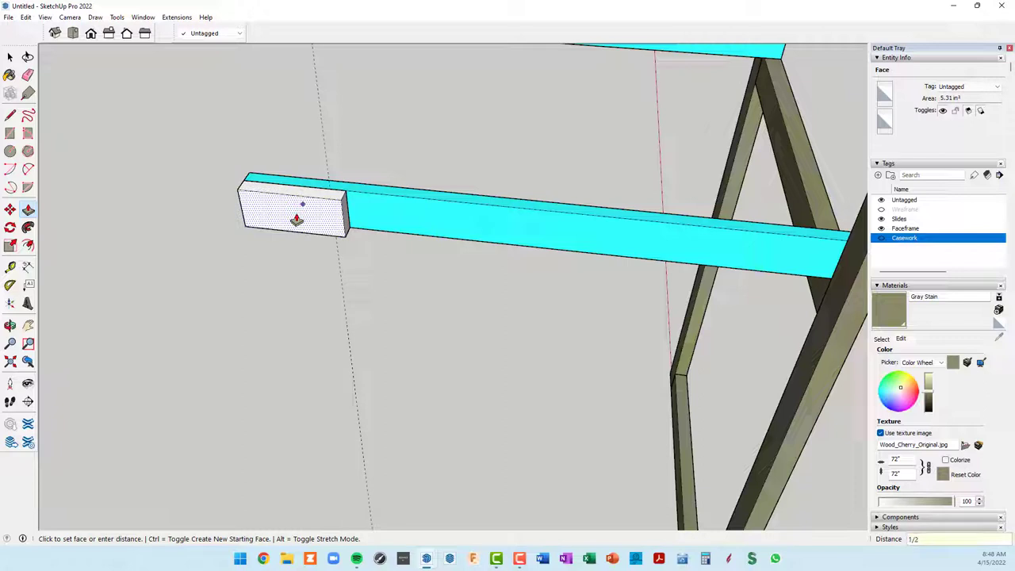
key(Return)
middle_drag(364, 240, 340, 232)
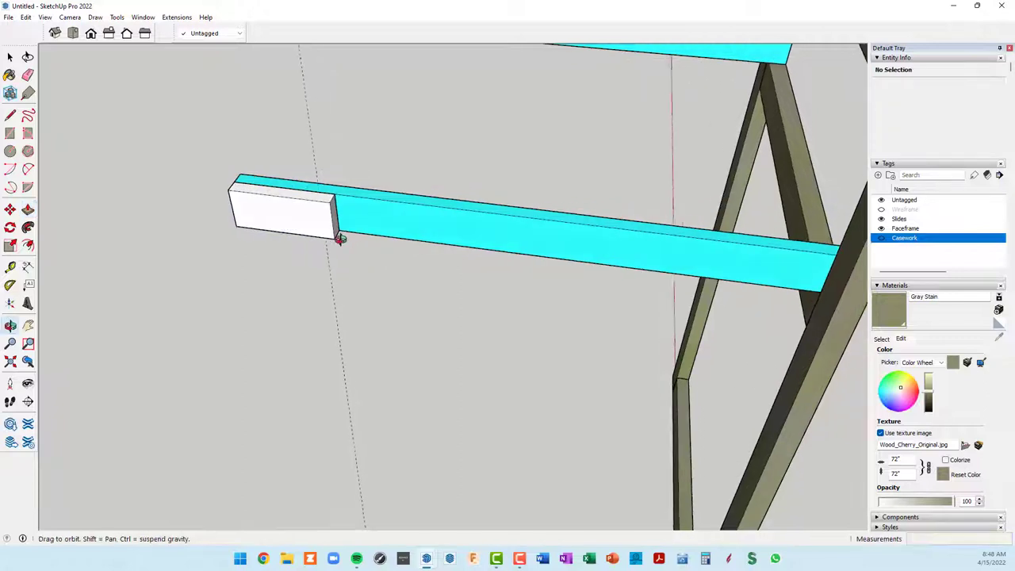
scroll(339, 218, up, 2)
click(328, 210)
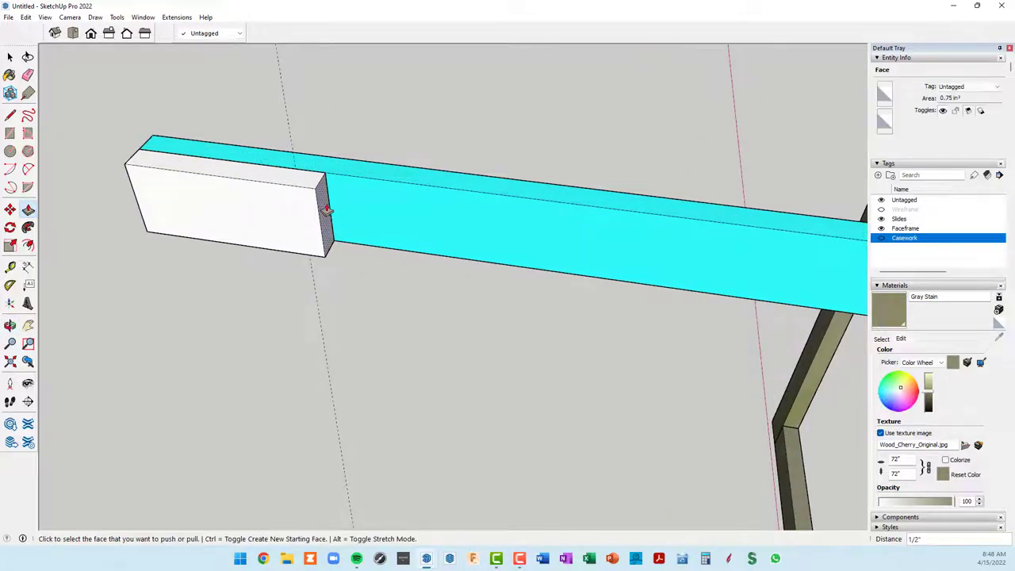
click(294, 172)
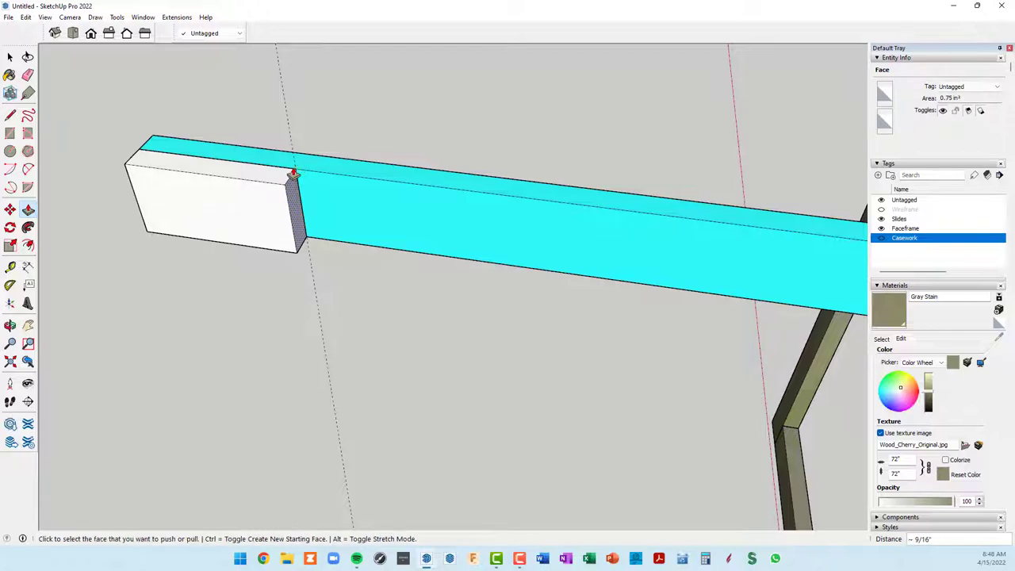
Step: Raise the block's top face 1 1/2" above the slide
mouse_move(301, 217)
middle_down()
mouse_move(375, 243)
mouse_move(479, 246)
middle_up()
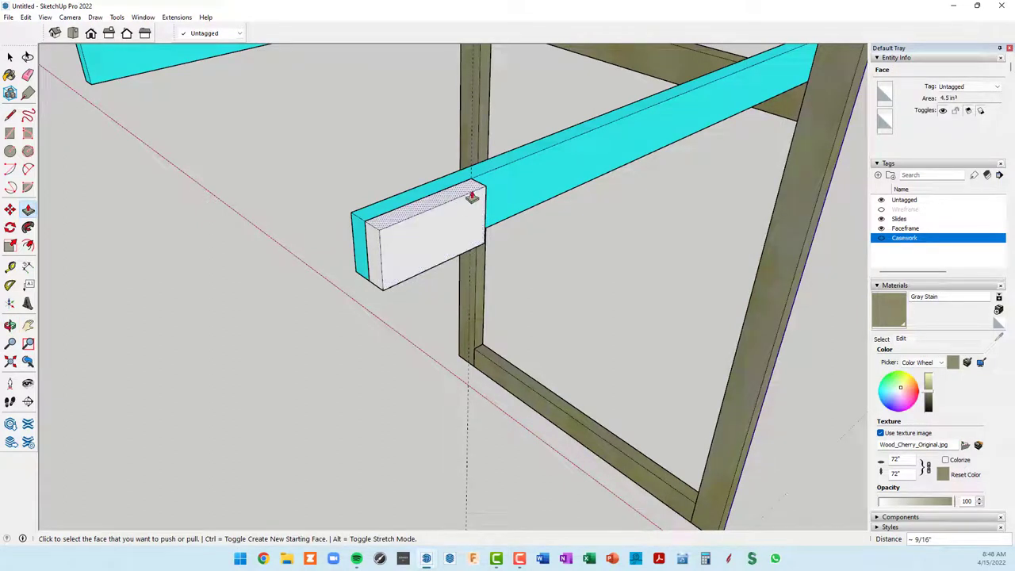
scroll(352, 251, up, 5)
scroll(361, 251, down, 5)
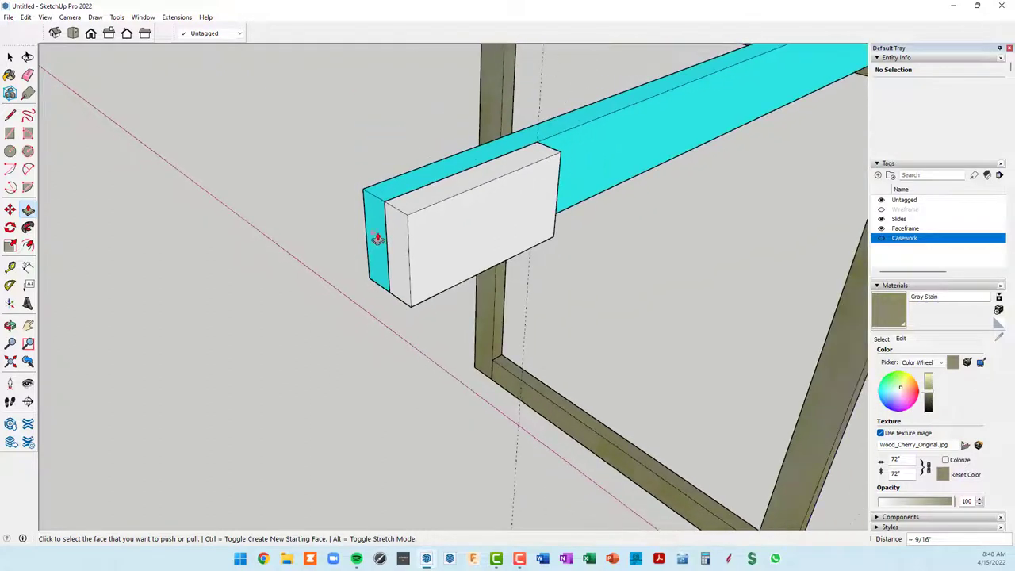
click(422, 203)
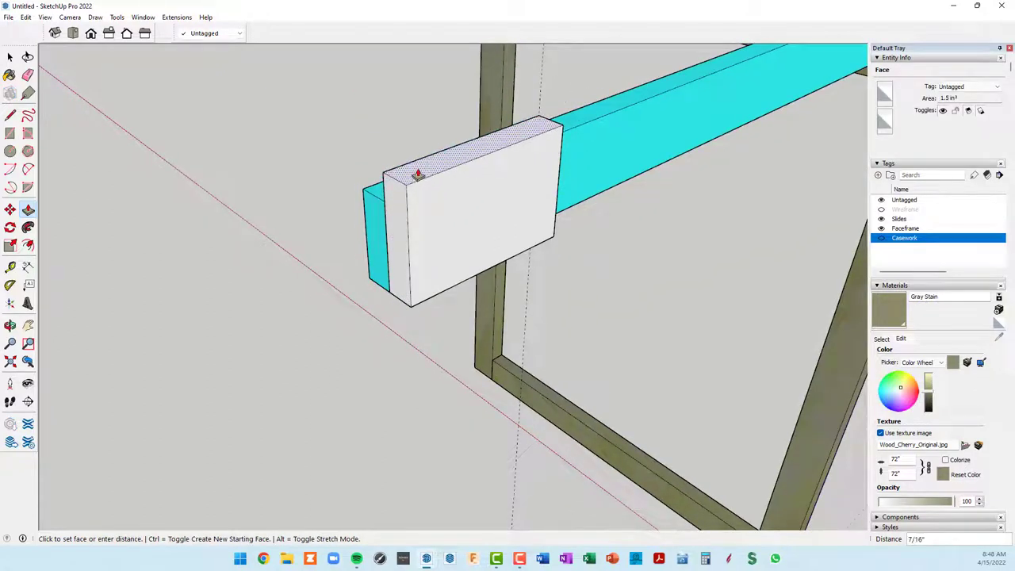
text(1 1/2)
key(Return)
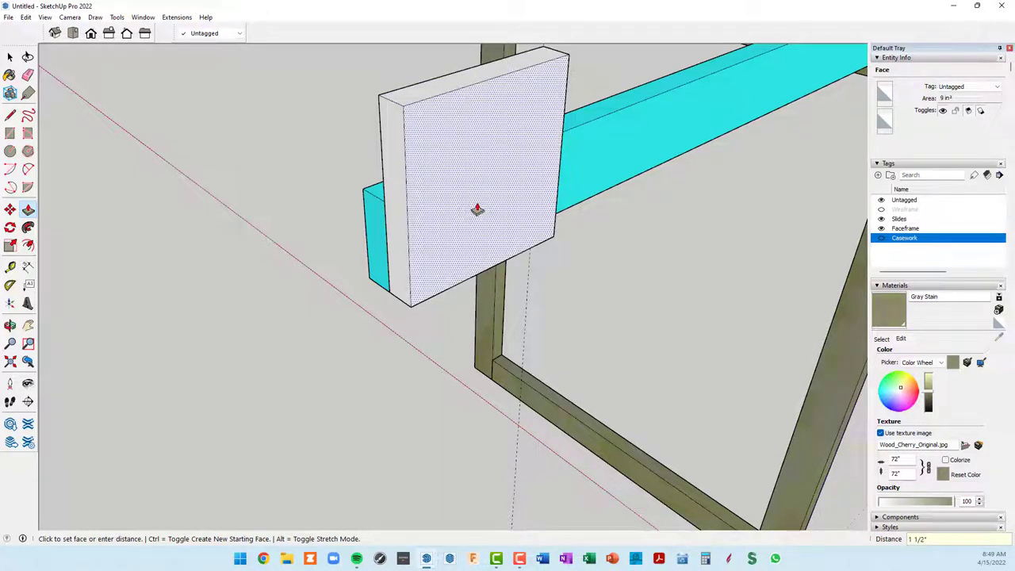
Step: Measure the white block with Tape Measure, confirming its 3" length
key(t)
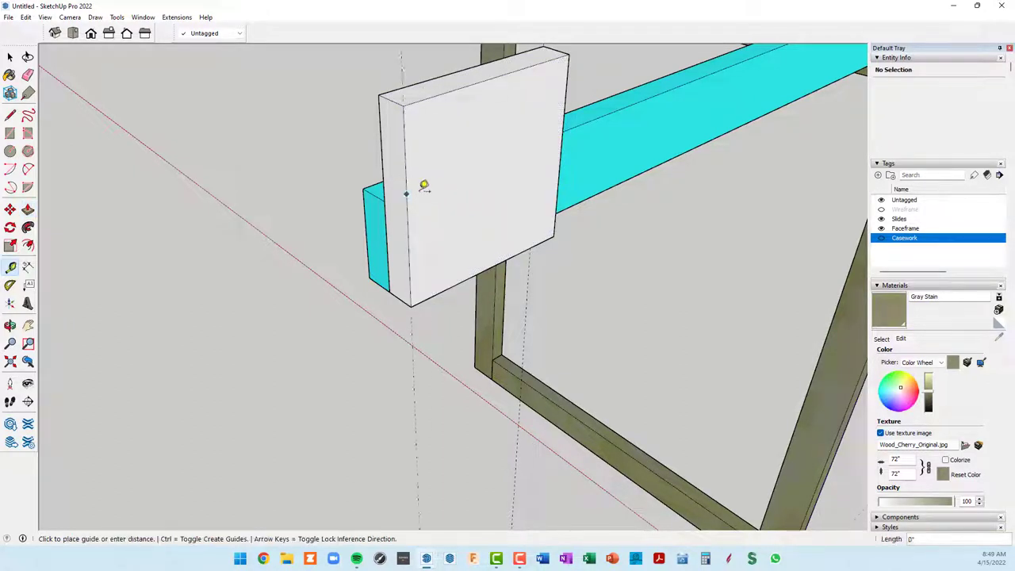
click(408, 192)
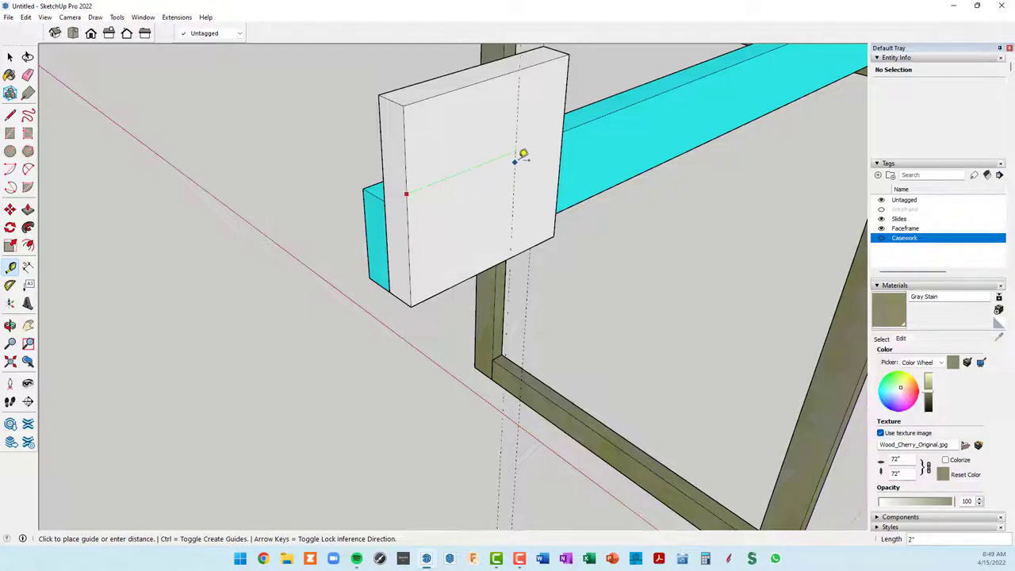
click(564, 137)
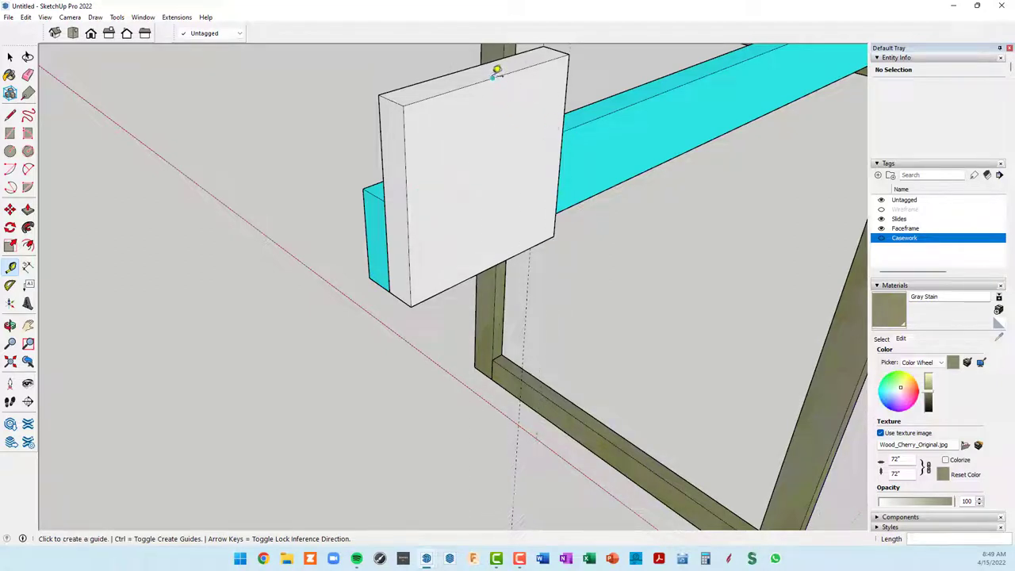
click(493, 76)
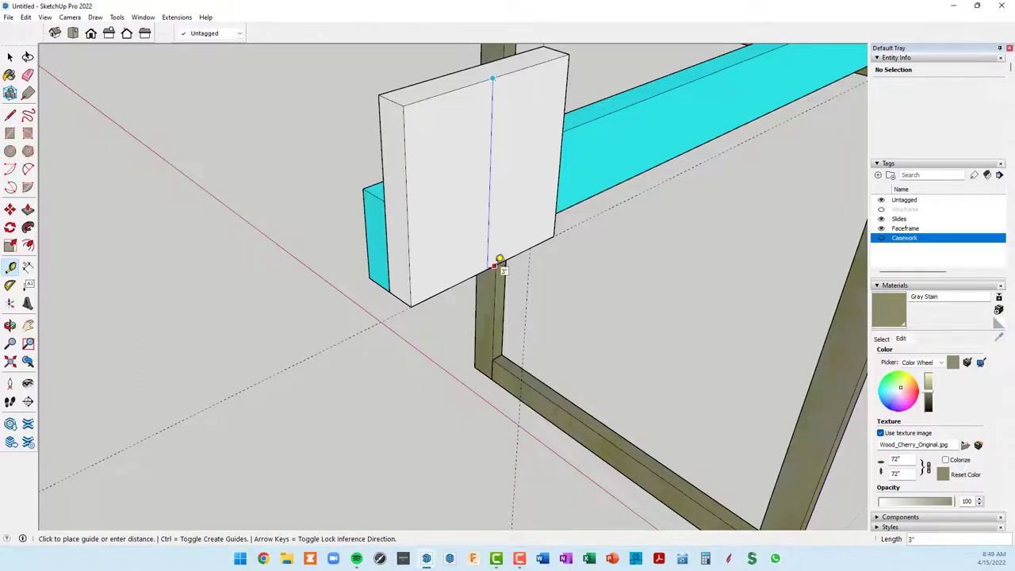
click(498, 260)
scroll(498, 262, down, 3)
scroll(491, 270, down, 3)
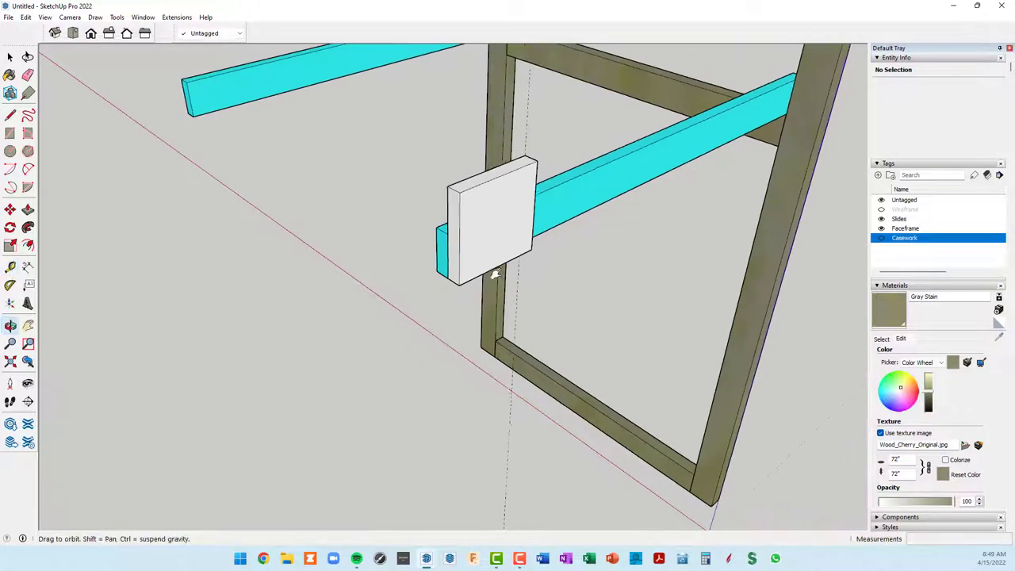
mouse_move(489, 274)
middle_down()
mouse_move(771, 252)
mouse_move(537, 257)
middle_up()
scroll(457, 239, up, 2)
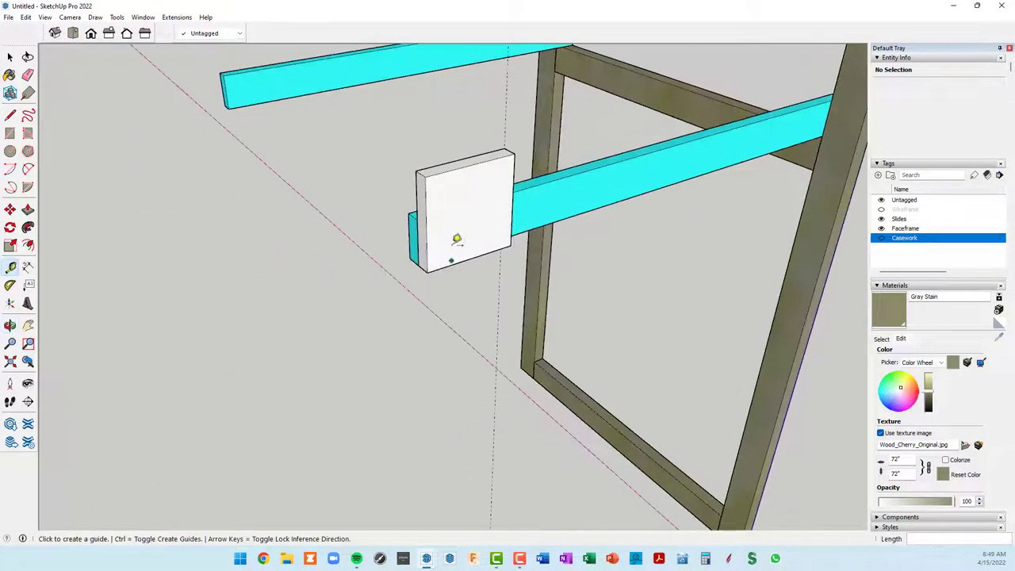
Step: Make the whole white block into Component#7
key(space)
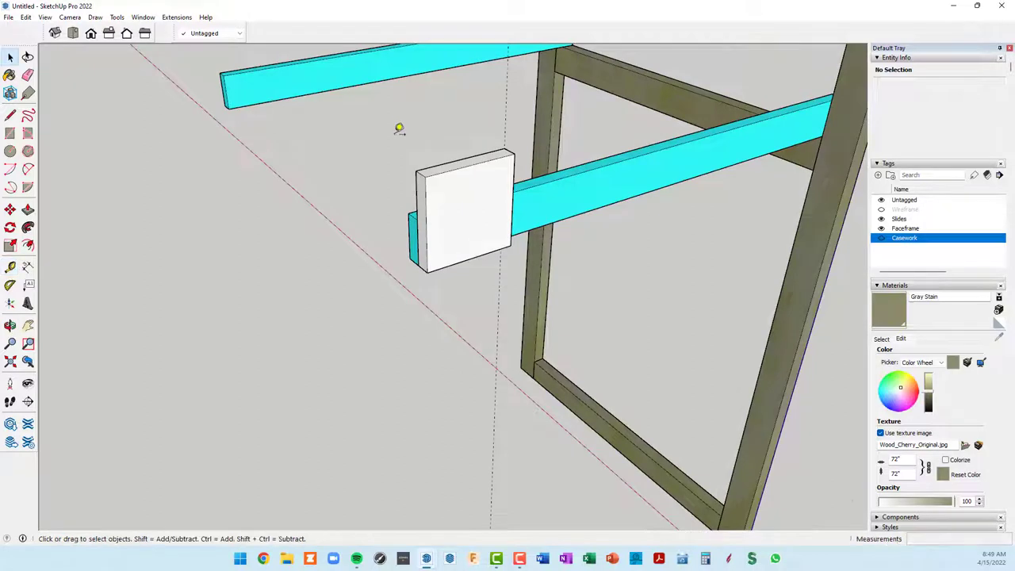
triple_click(465, 198)
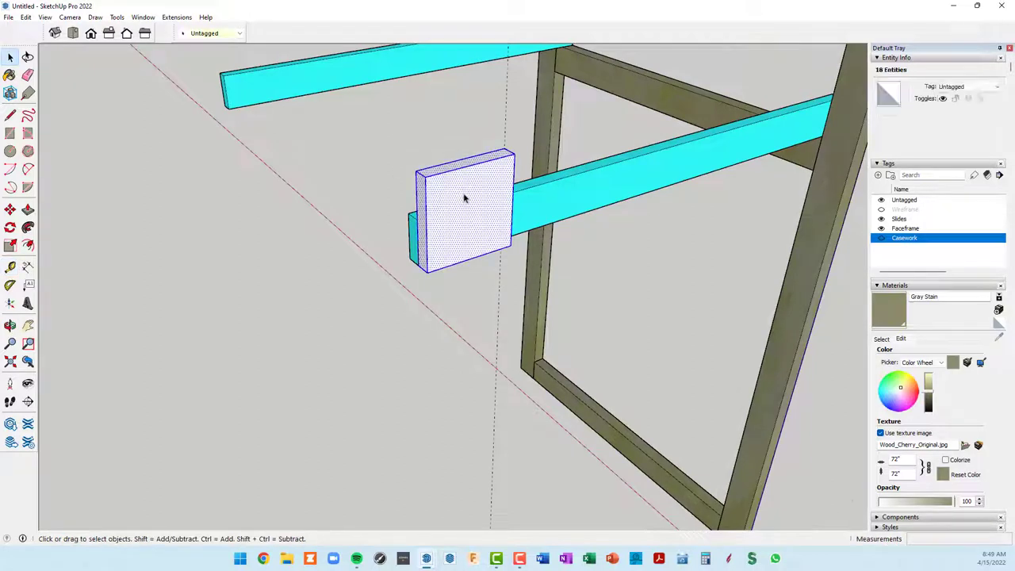
right_click(465, 199)
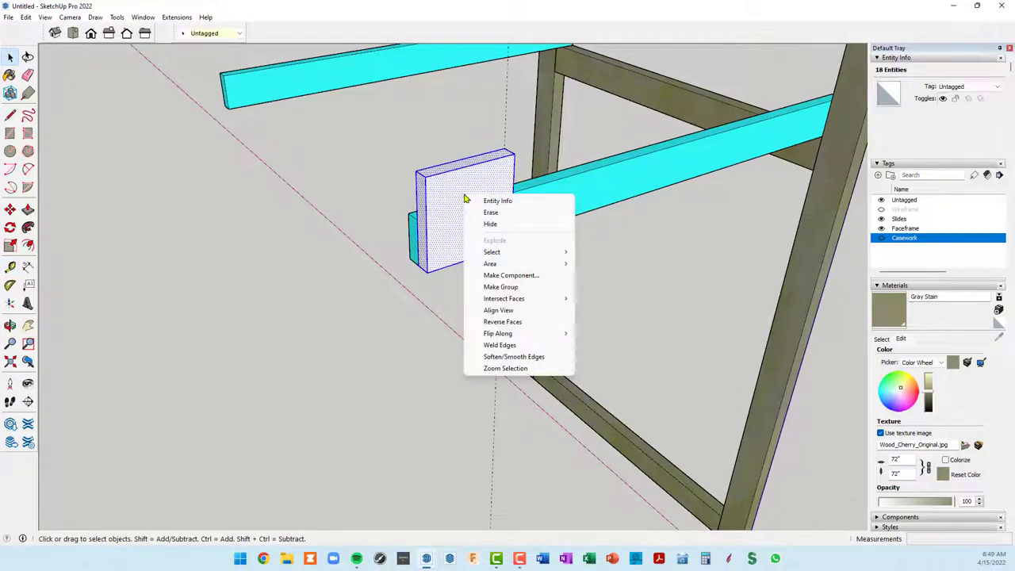
click(502, 276)
click(265, 337)
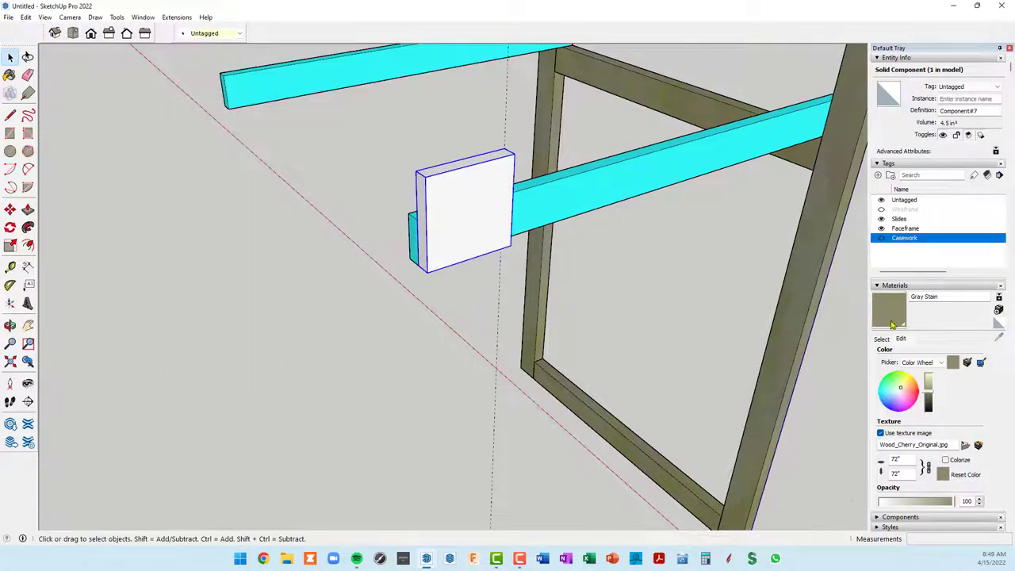
scroll(745, 301, down, 3)
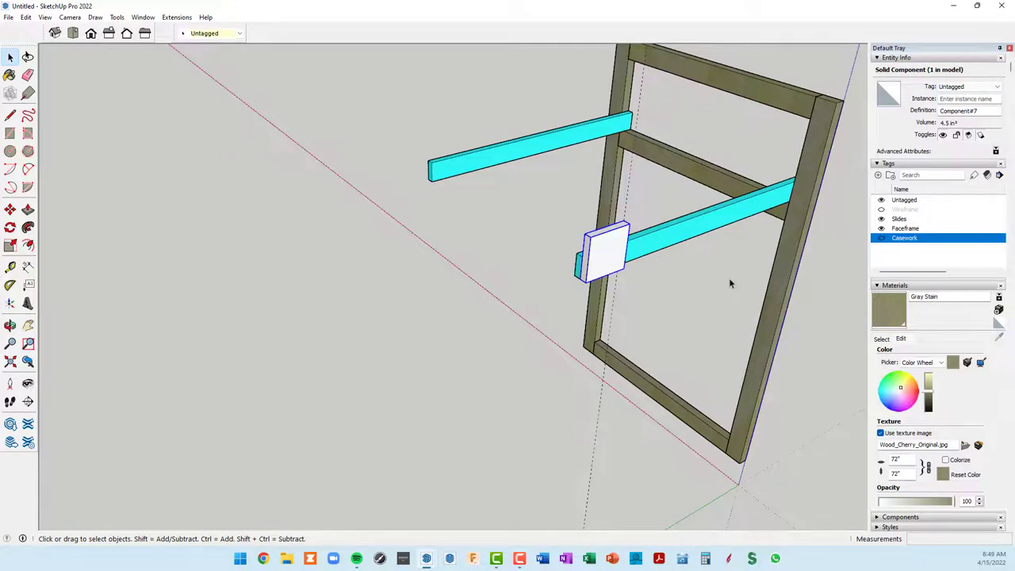
Step: Show the Casework parts again and orbit around the cabinet
mouse_move(730, 283)
middle_down()
mouse_move(485, 287)
mouse_move(642, 322)
middle_up()
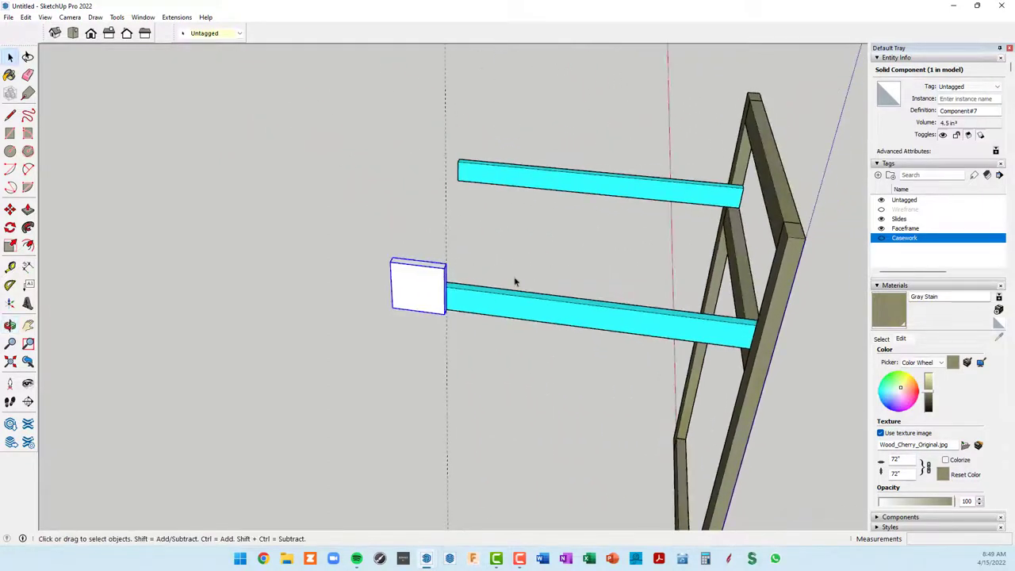
mouse_move(515, 282)
middle_down()
mouse_move(537, 272)
mouse_move(453, 283)
middle_up()
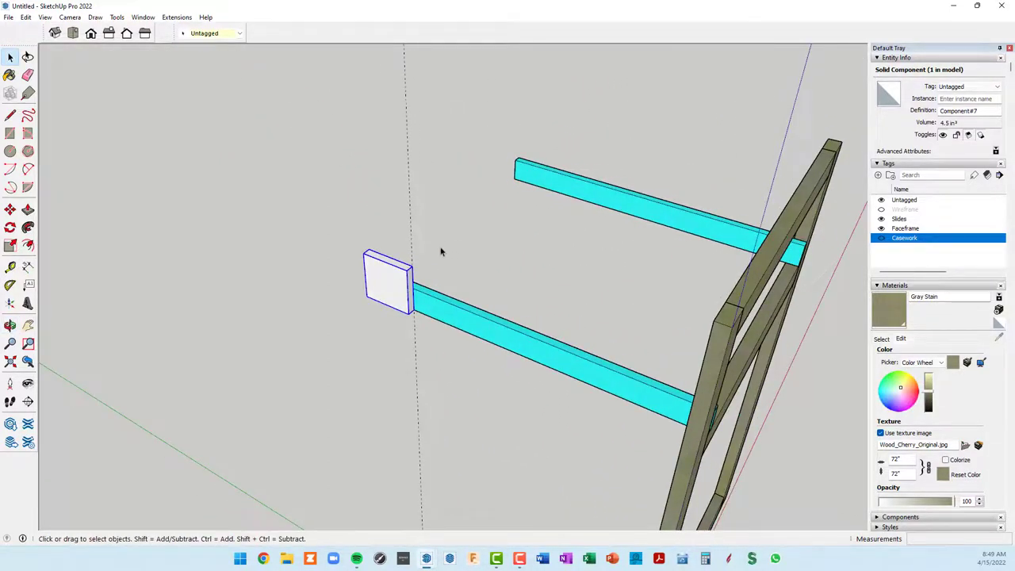
mouse_move(579, 276)
middle_down()
mouse_move(574, 247)
mouse_move(531, 179)
mouse_move(601, 156)
mouse_move(750, 184)
middle_up()
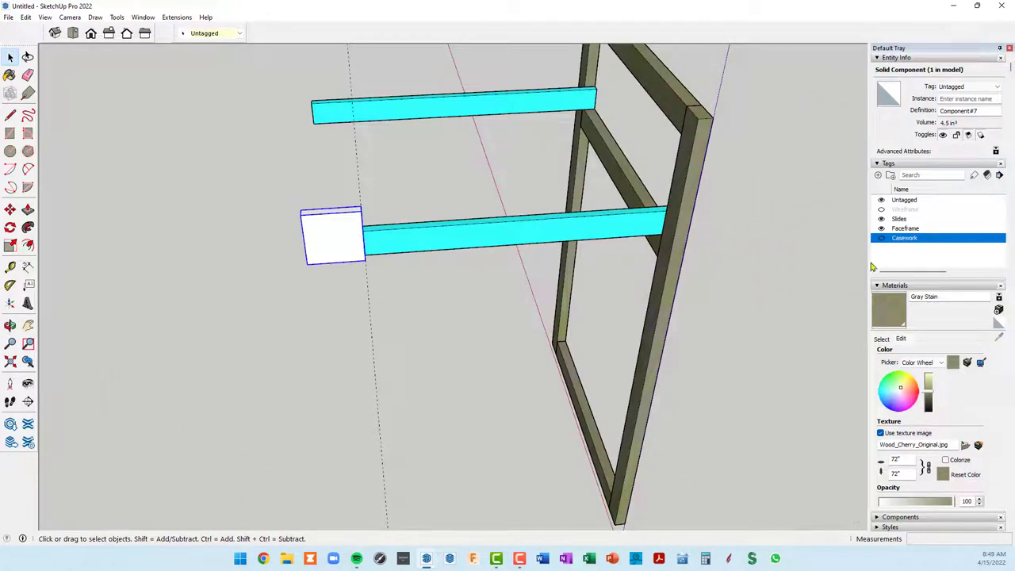
mouse_move(779, 278)
middle_down()
mouse_move(954, 196)
mouse_move(671, 272)
mouse_move(795, 255)
middle_up()
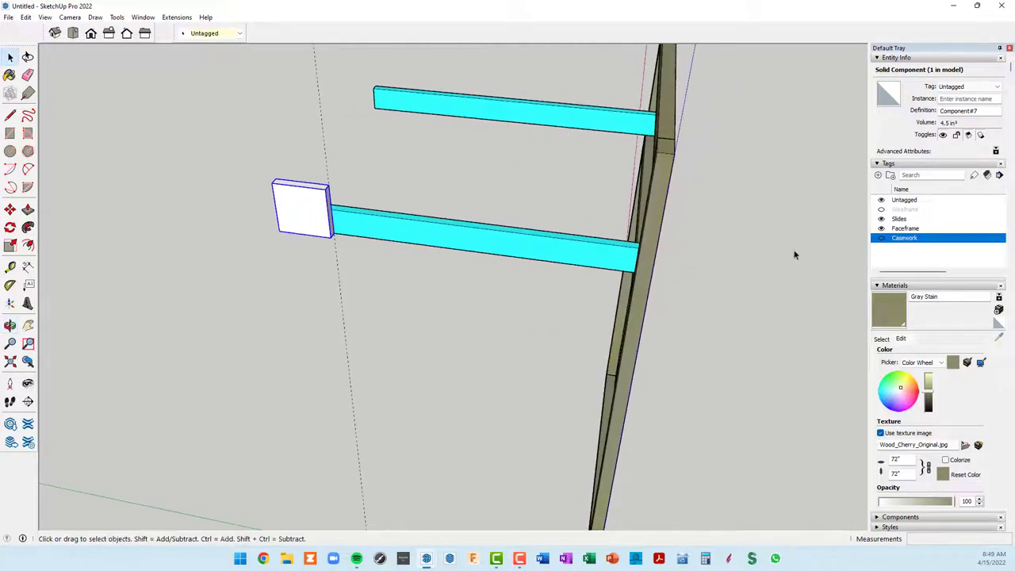
click(881, 239)
mouse_move(543, 255)
middle_down()
mouse_move(469, 324)
mouse_move(532, 286)
middle_up()
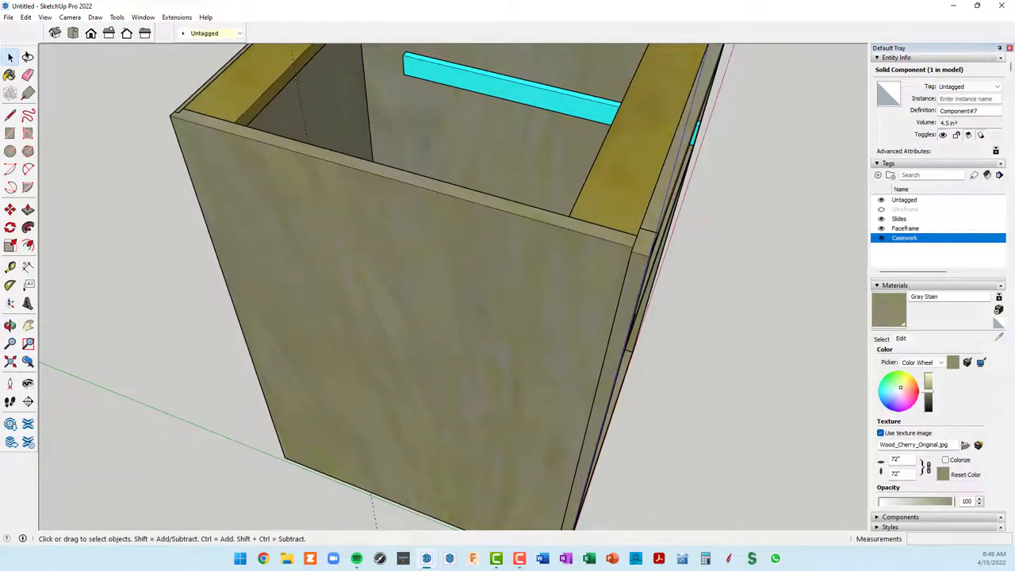
Step: Sample Wood Plywood Knots from the cabinet and paint the white block with it
click(9, 74)
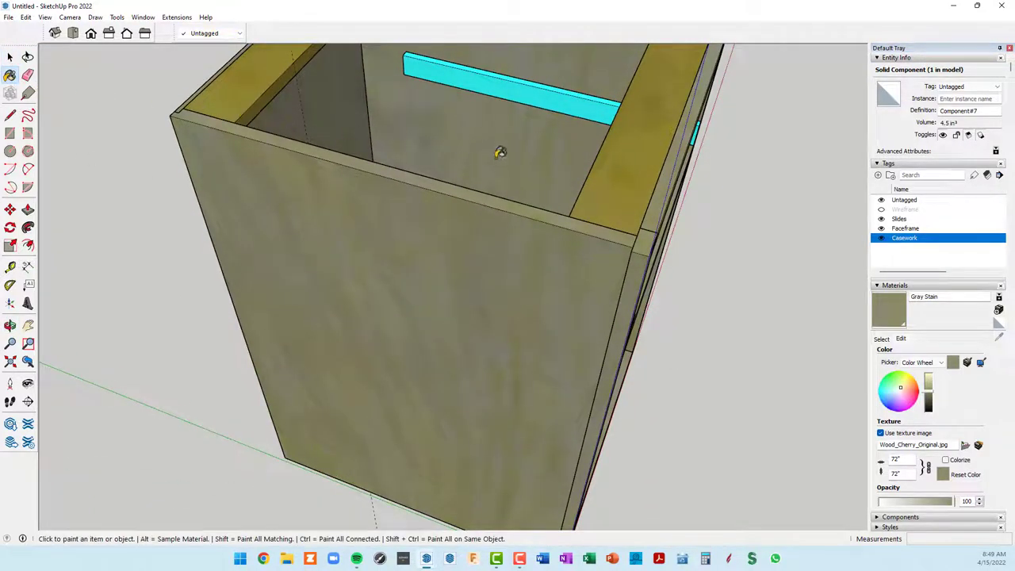
key(alt)
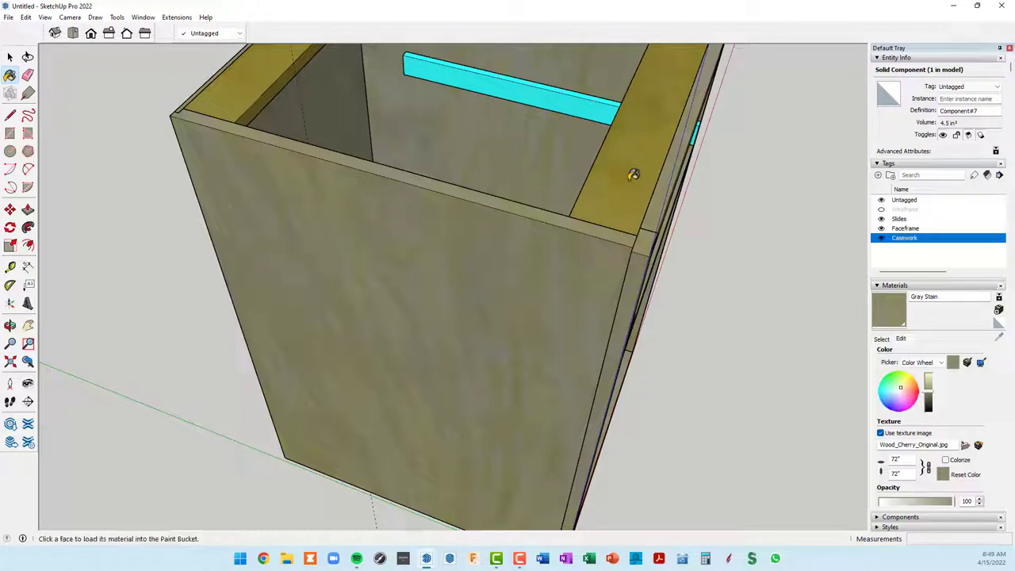
key(alt)
key(alt)
alt+click(615, 179)
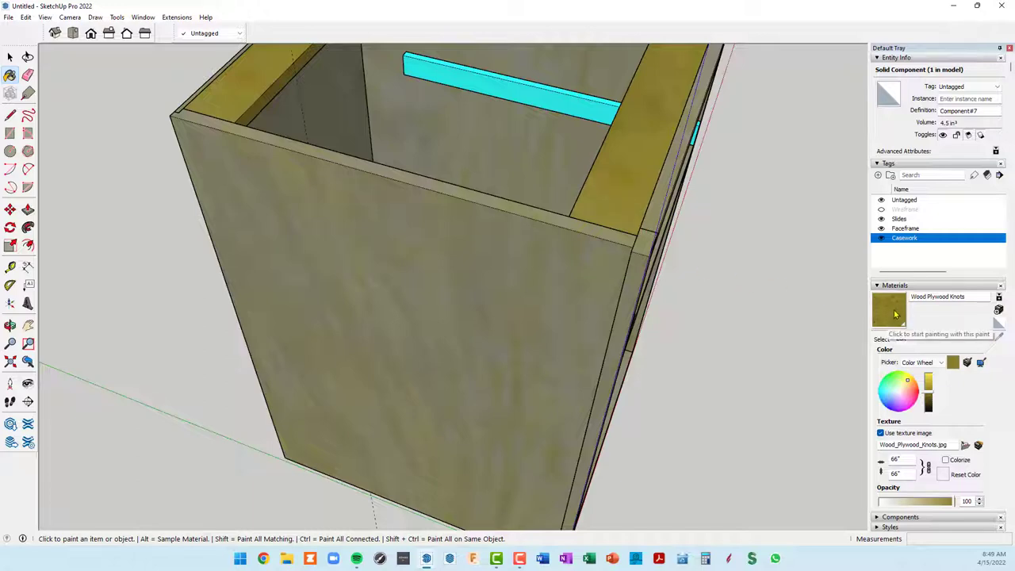
mouse_move(294, 219)
middle_down()
mouse_move(488, 260)
mouse_move(449, 206)
mouse_move(428, 261)
mouse_move(577, 268)
middle_up()
scroll(543, 186, up, 3)
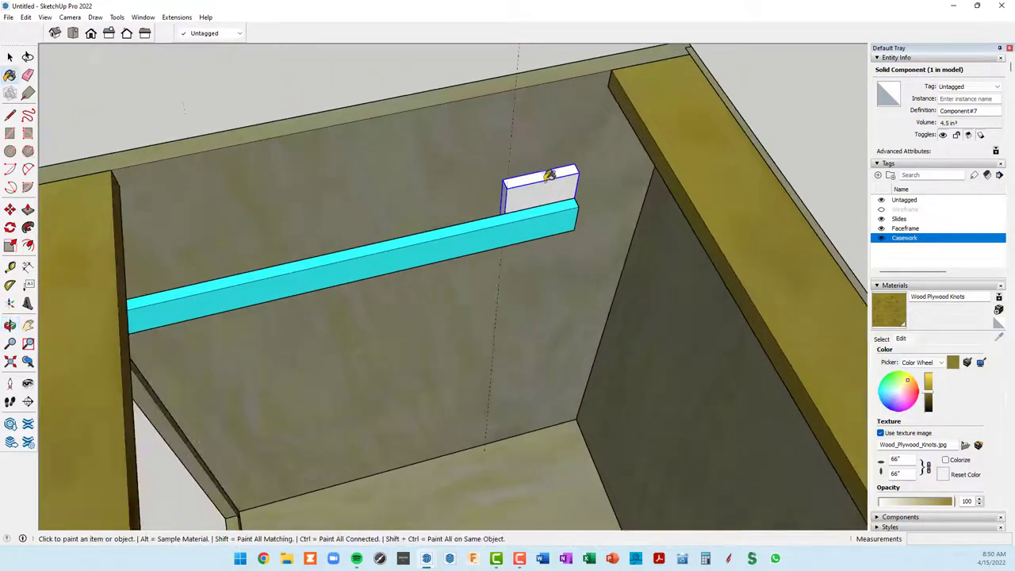
click(540, 184)
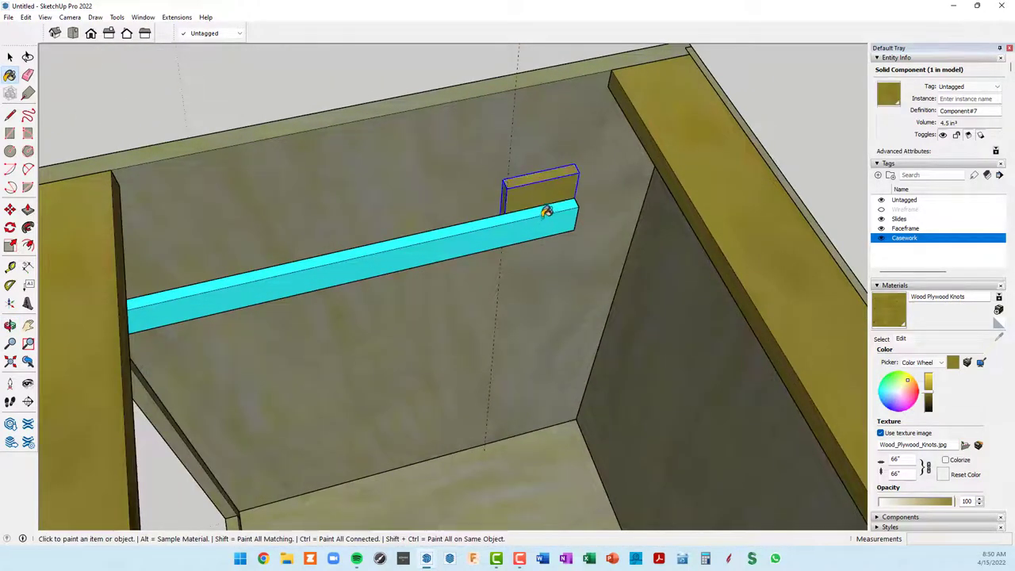
Step: Hide the Casework tag again and return to the Select tool
mouse_move(547, 208)
middle_down()
mouse_move(603, 143)
mouse_move(669, 156)
mouse_move(658, 163)
middle_up()
scroll(658, 163, down, 4)
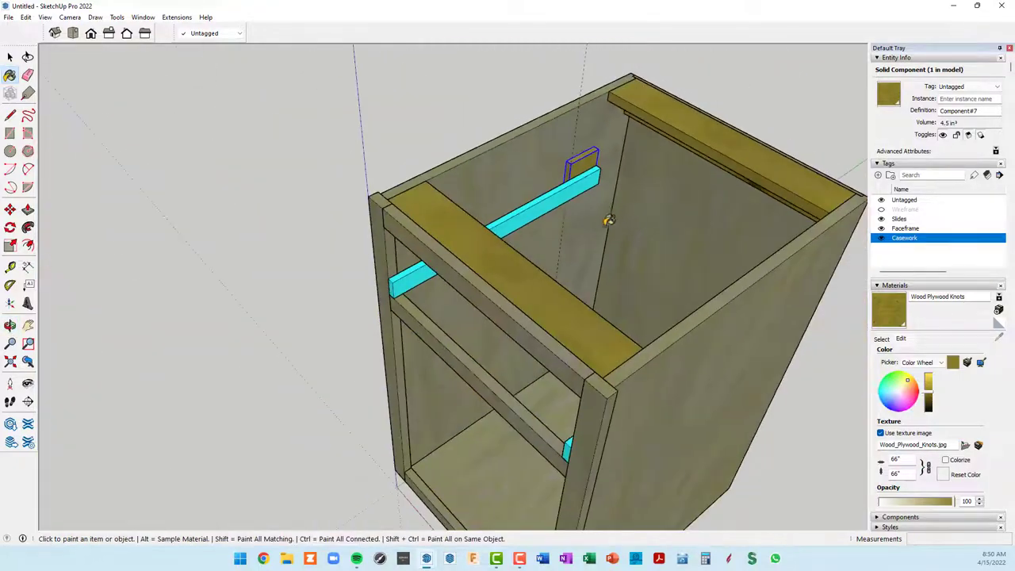
mouse_move(607, 220)
middle_down()
mouse_move(653, 243)
mouse_move(780, 235)
mouse_move(675, 211)
mouse_move(616, 268)
mouse_move(623, 284)
middle_up()
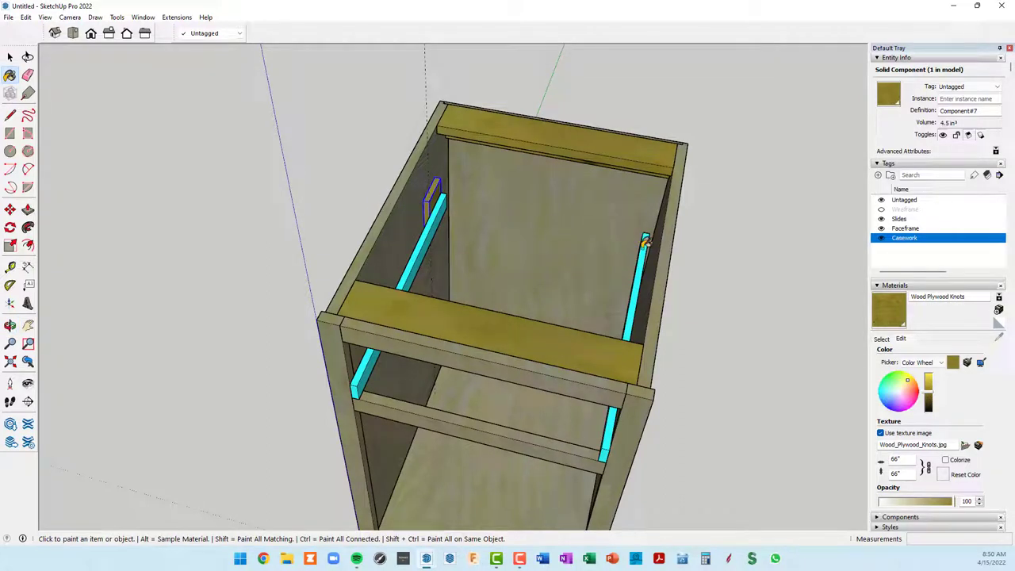
click(880, 240)
mouse_move(703, 292)
middle_down()
mouse_move(60, 251)
mouse_move(190, 306)
mouse_move(227, 141)
middle_up()
scroll(634, 264, up, 3)
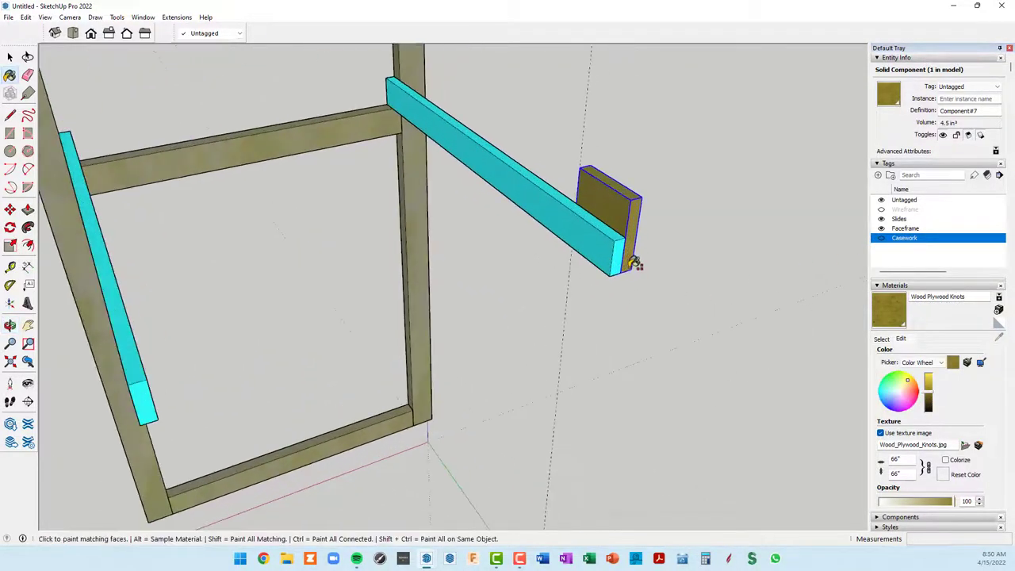
key(space)
scroll(634, 264, up, 2)
scroll(631, 264, up, 1)
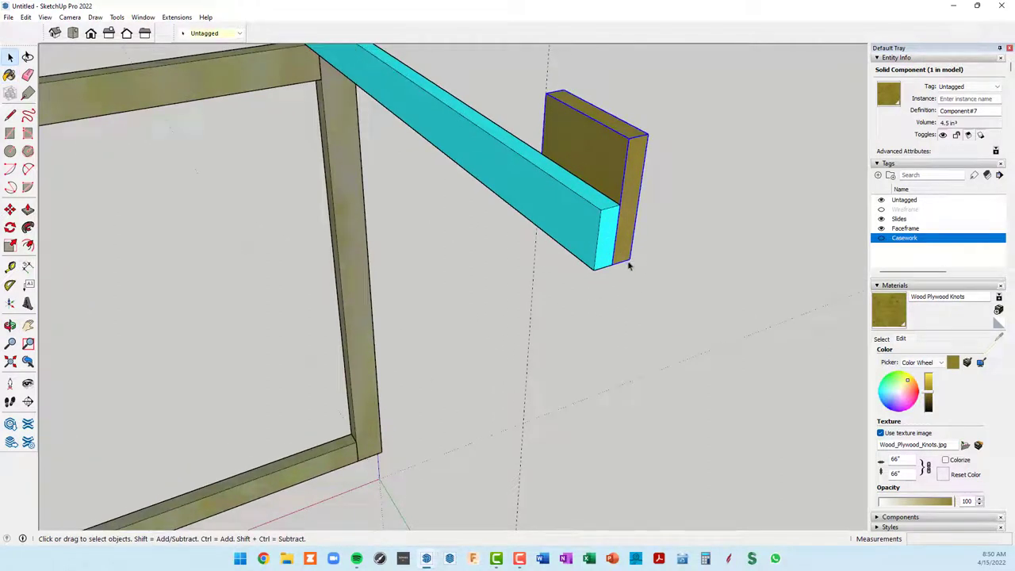
Step: Select the plywood block on the cyan slide
key(m)
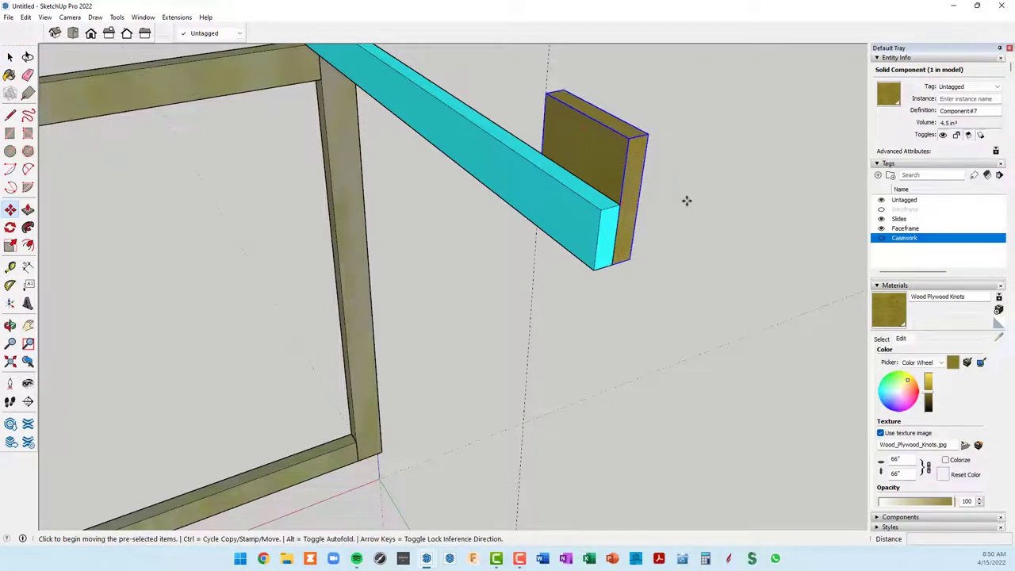
key(ctrl+t)
key(space)
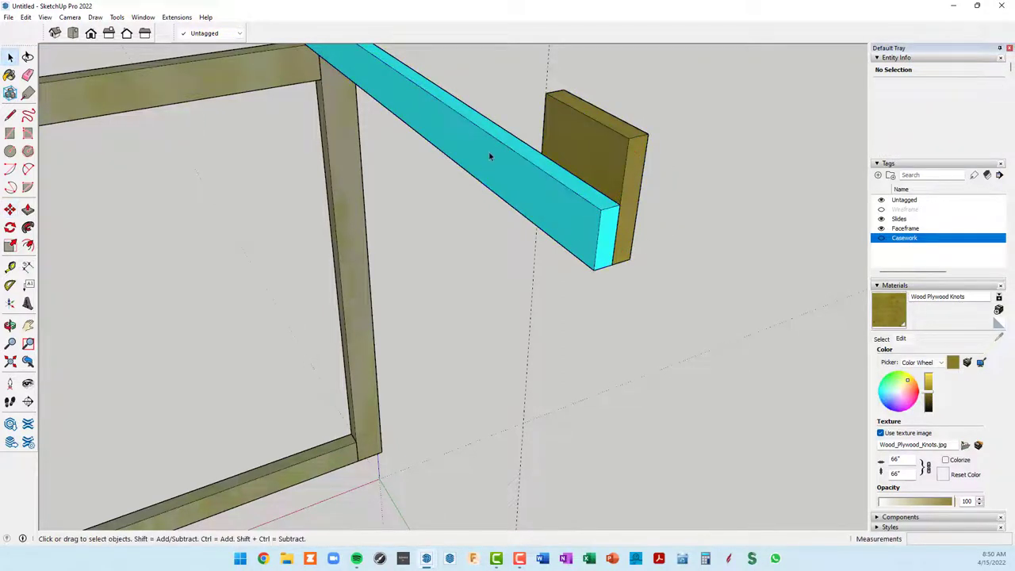
click(488, 155)
key(ctrl+t)
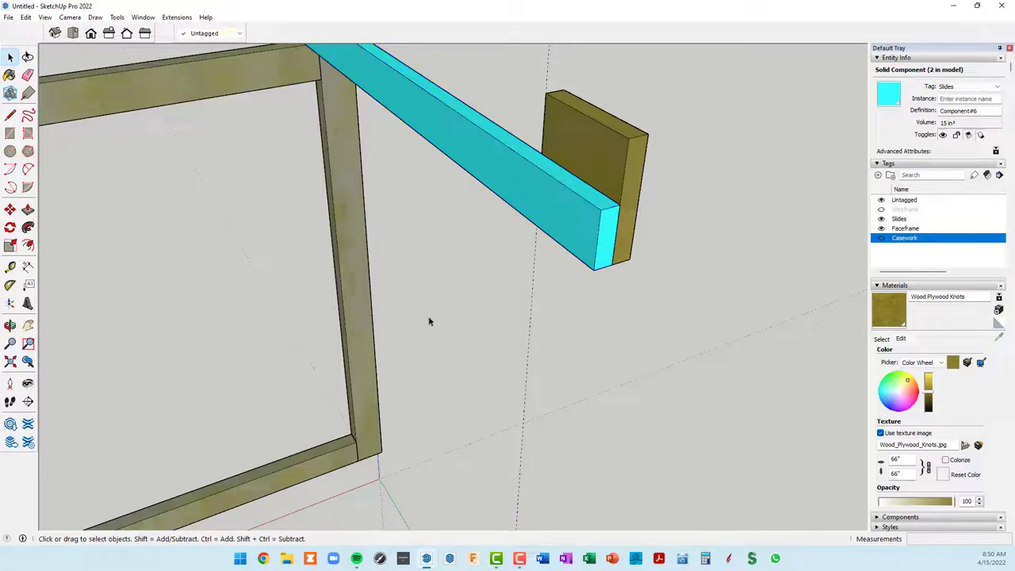
click(637, 175)
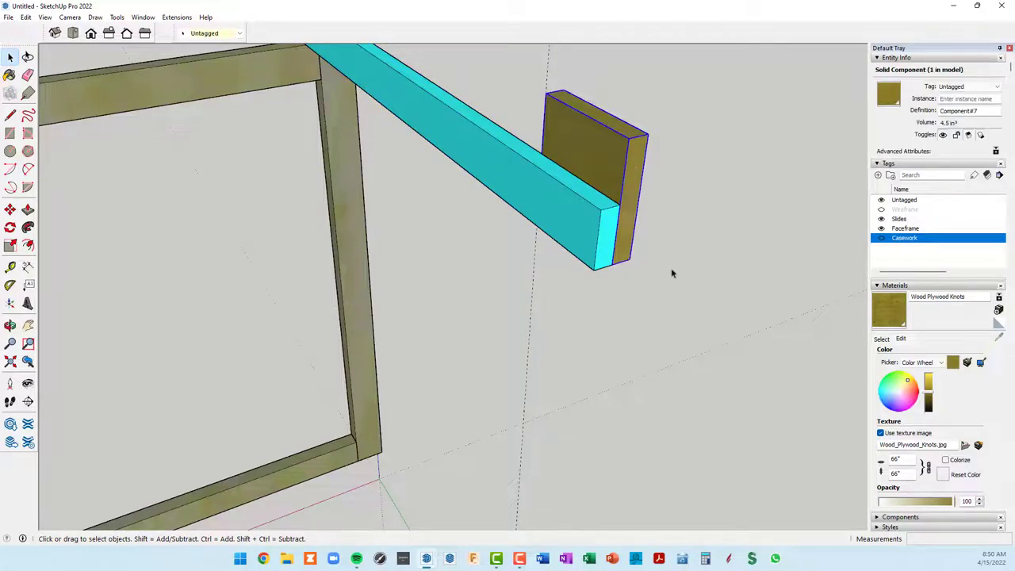
Step: Copy the plywood block onto the opposite cyan slide's end
key(m)
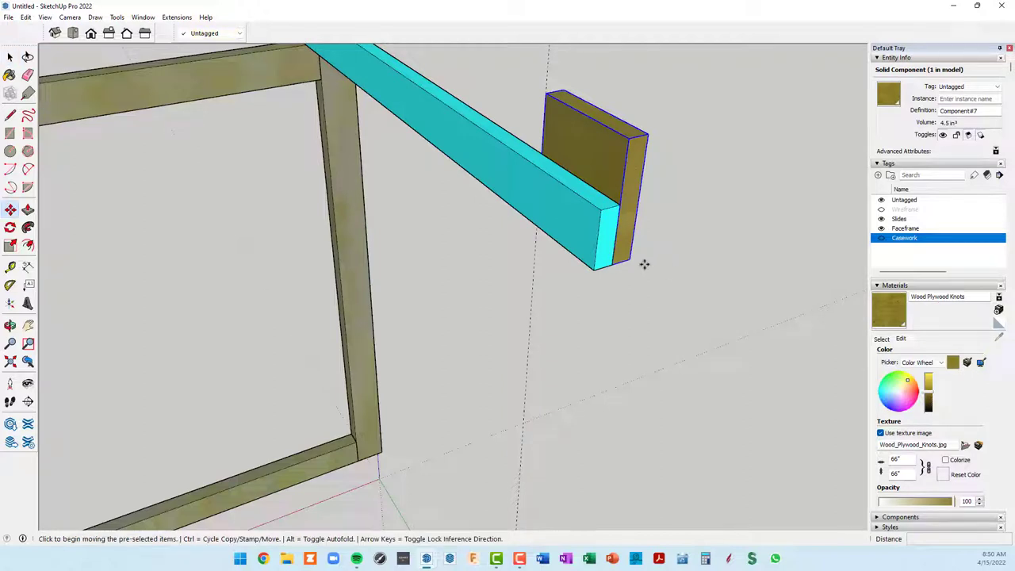
key(ctrl)
click(630, 260)
mouse_move(616, 267)
middle_down()
mouse_move(585, 288)
mouse_move(544, 290)
middle_up()
mouse_move(465, 322)
middle_down()
mouse_move(547, 278)
mouse_move(544, 268)
middle_up()
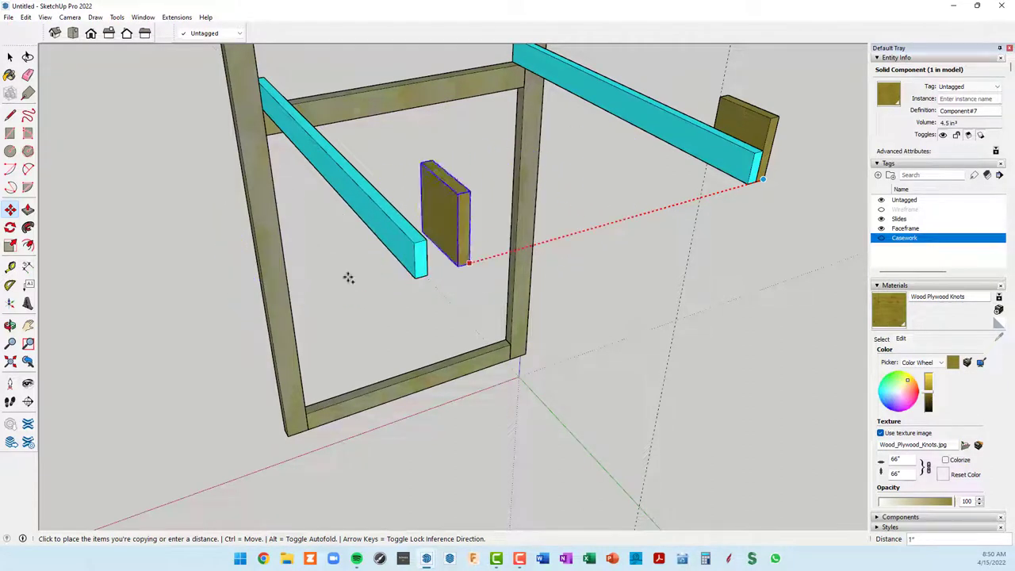
click(414, 277)
scroll(414, 279, down, 2)
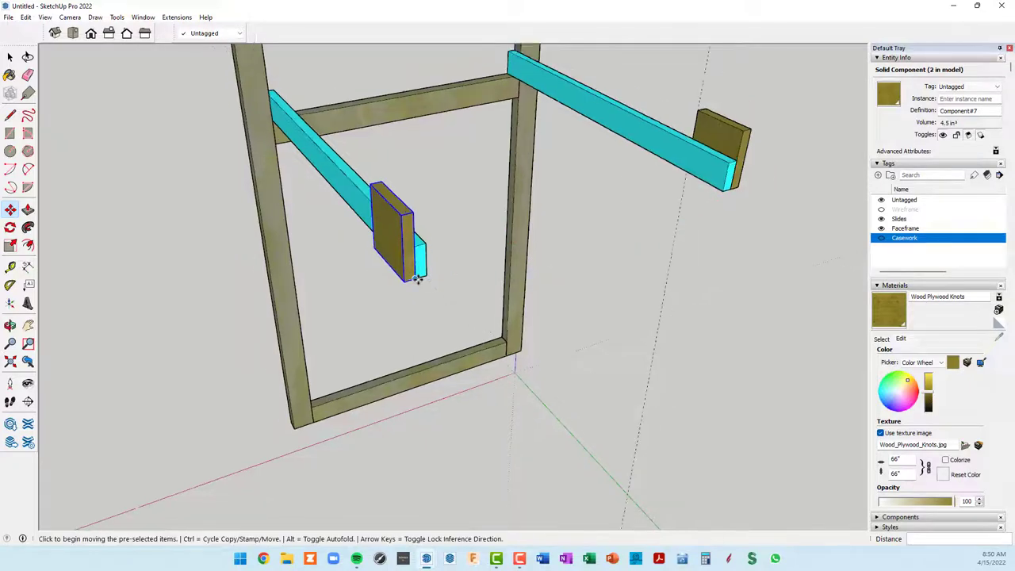
scroll(414, 281, down, 2)
Step: Turn the Casework tag back on and orbit to a frontal cabinet view
mouse_move(414, 283)
middle_down()
mouse_move(598, 294)
mouse_move(798, 328)
mouse_move(836, 358)
mouse_move(884, 329)
middle_up()
click(881, 237)
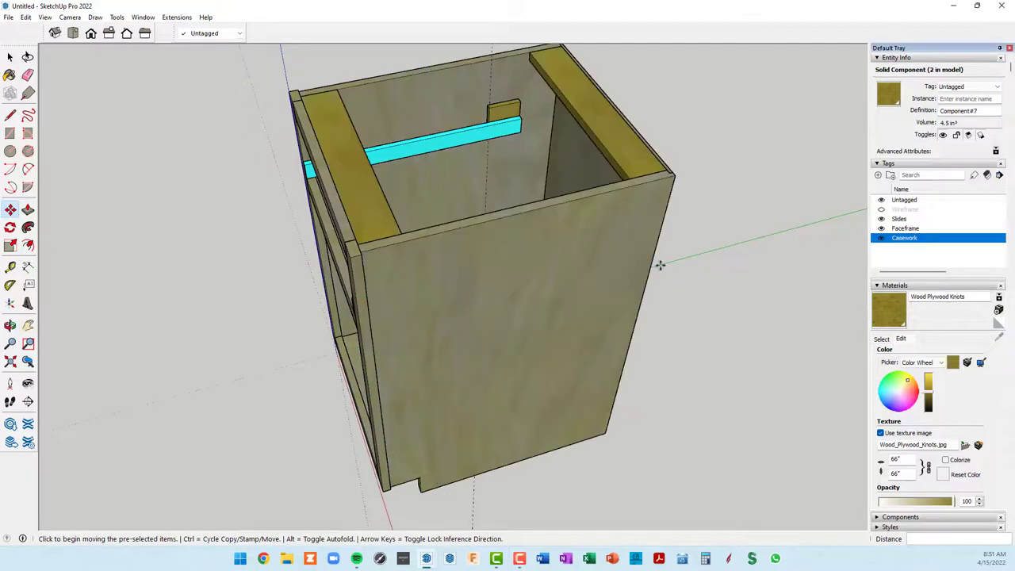
mouse_move(659, 265)
middle_down()
mouse_move(622, 294)
mouse_move(616, 199)
mouse_move(637, 163)
mouse_move(329, 154)
middle_up()
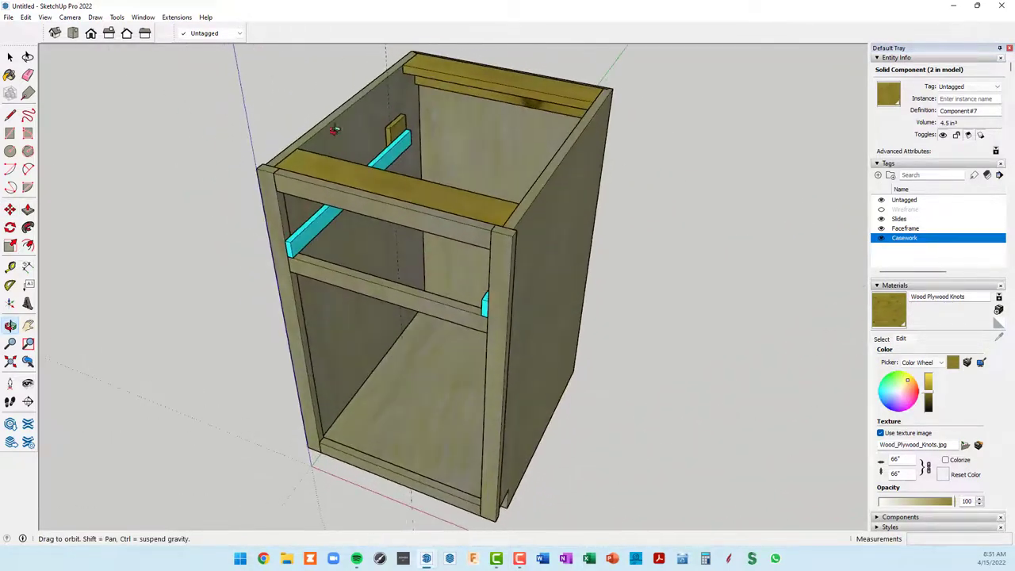
key(m)
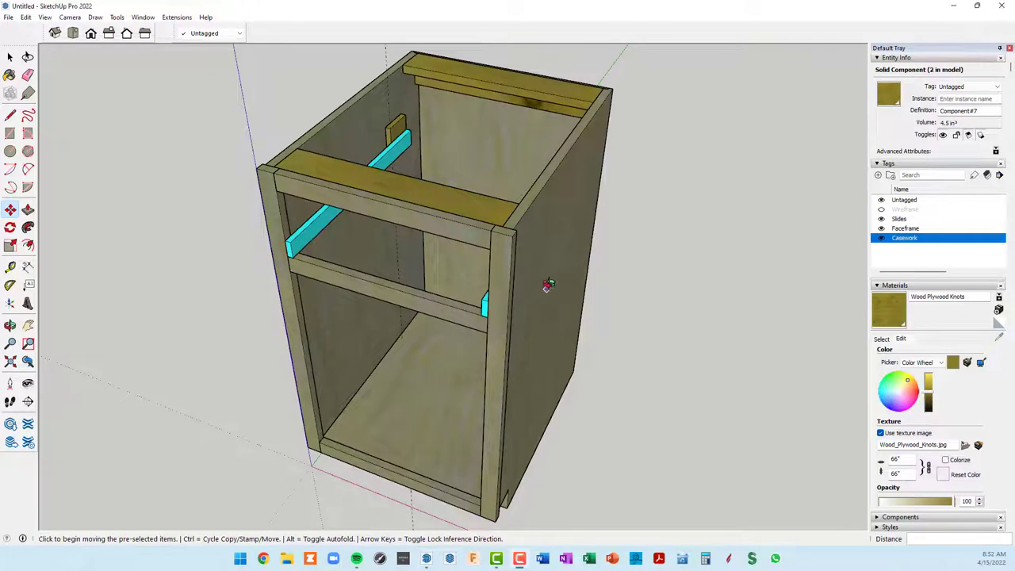
mouse_move(547, 283)
middle_down()
mouse_move(584, 242)
mouse_move(547, 263)
mouse_move(619, 211)
mouse_move(594, 170)
mouse_move(533, 168)
middle_up()
scroll(390, 201, up, 3)
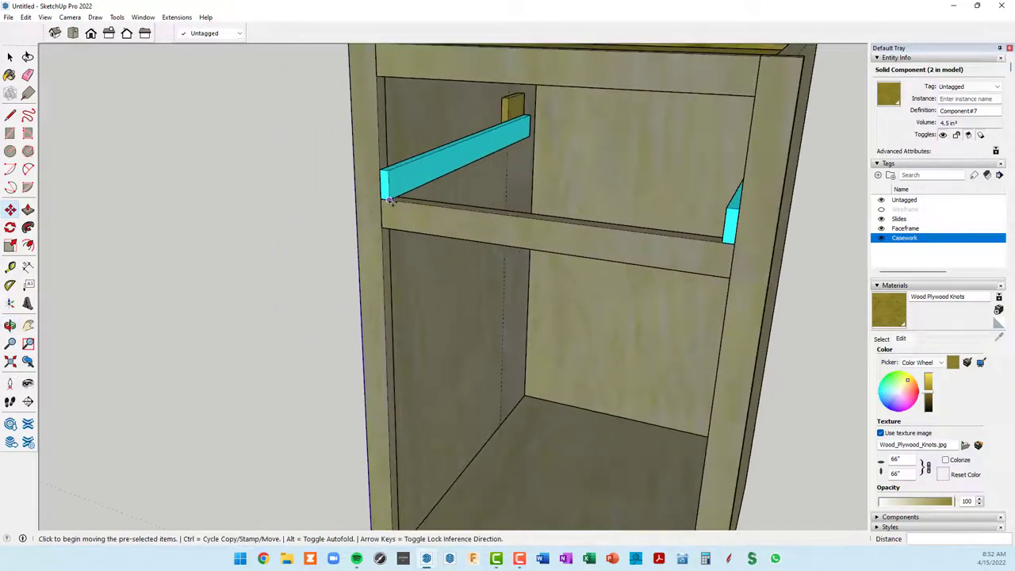
scroll(396, 203, up, 2)
scroll(408, 203, down, 4)
mouse_move(472, 236)
middle_down()
mouse_move(680, 256)
mouse_move(709, 288)
mouse_move(589, 233)
mouse_move(507, 243)
middle_up()
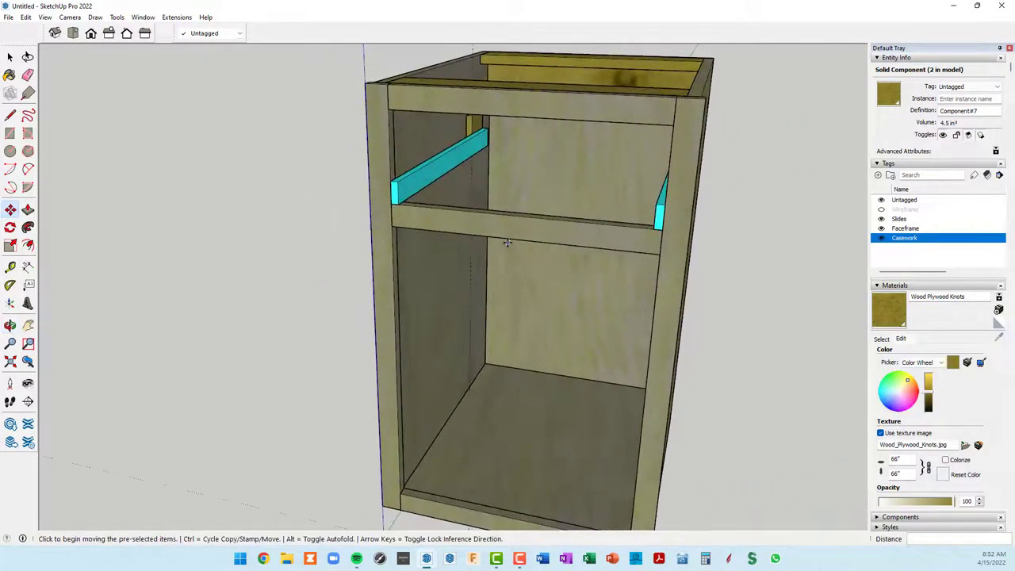
Step: Draw a rectangle spanning the two slides' front corners for the drawer front
key(r)
scroll(402, 201, up, 2)
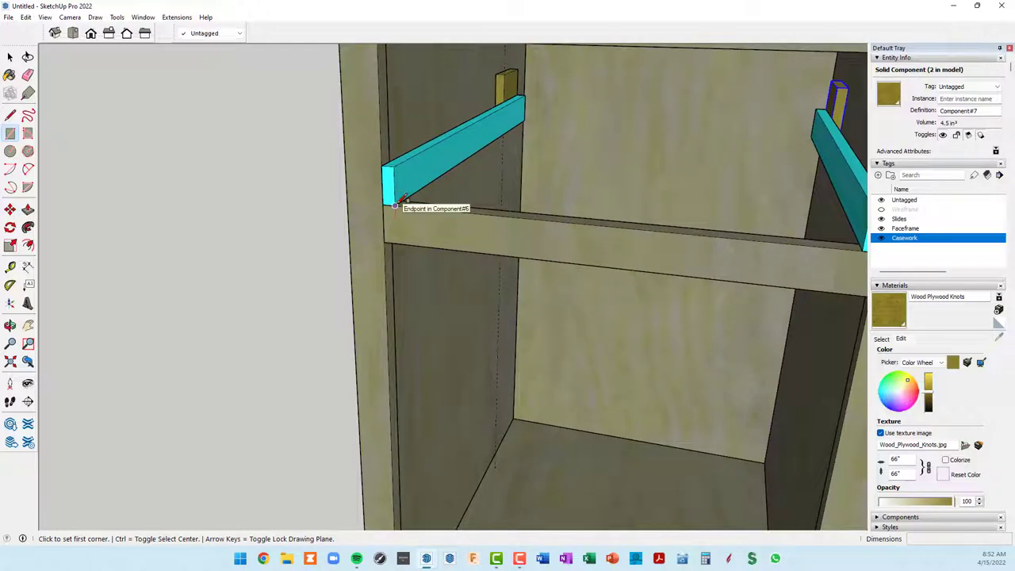
click(401, 203)
scroll(401, 204, down, 4)
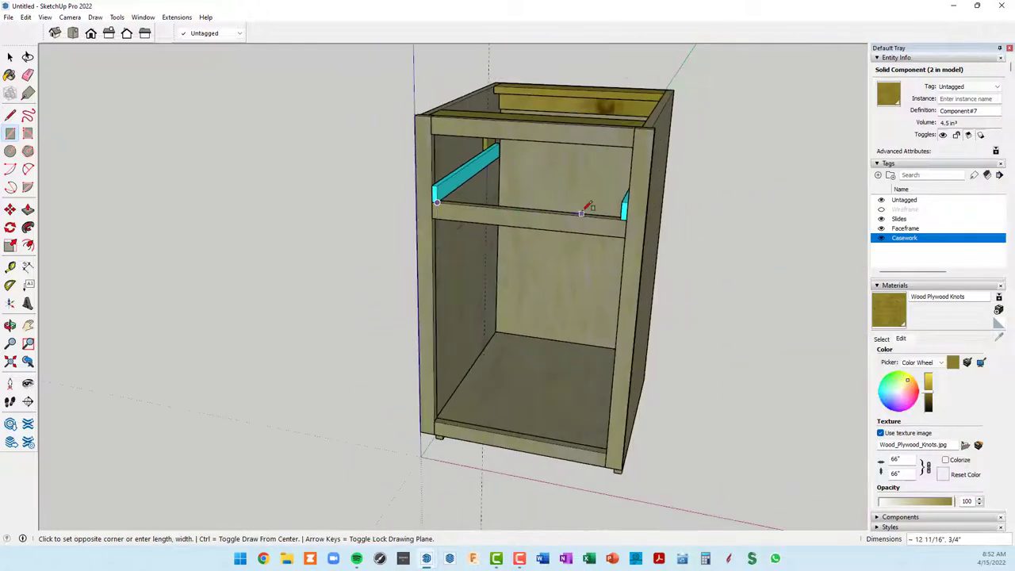
scroll(651, 209, up, 3)
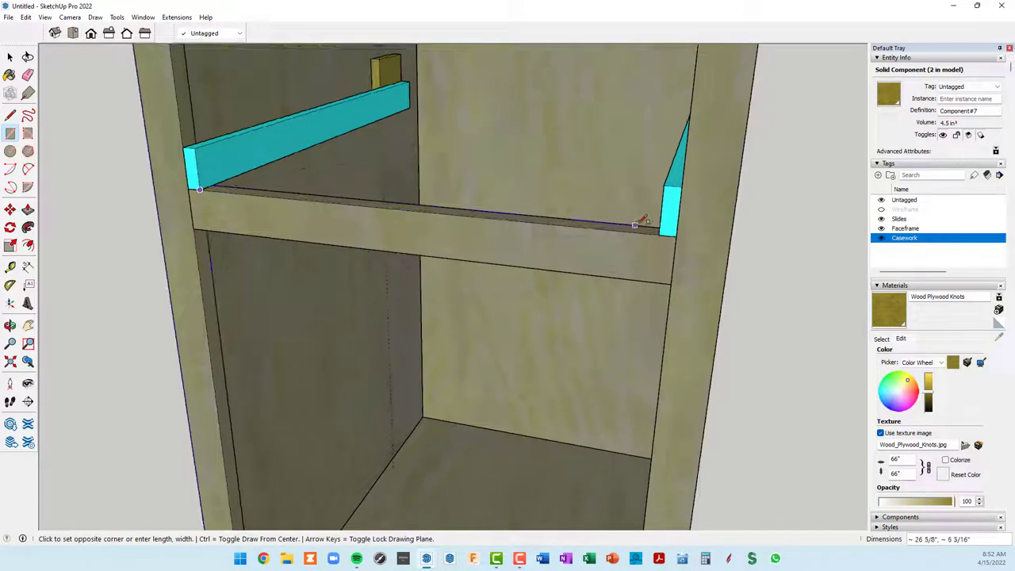
click(665, 186)
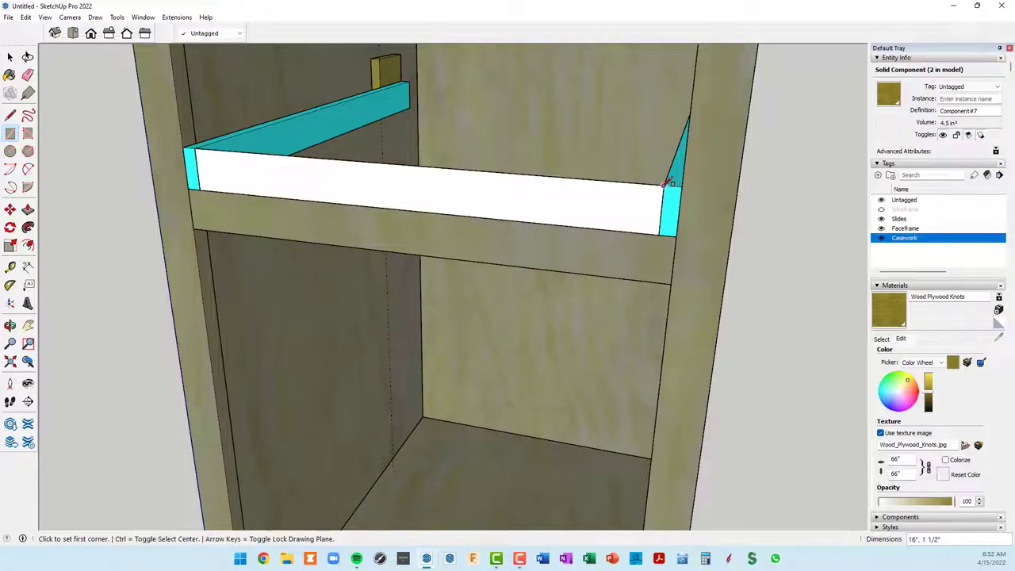
mouse_move(568, 248)
middle_down()
mouse_move(551, 251)
mouse_move(535, 297)
mouse_move(539, 283)
middle_up()
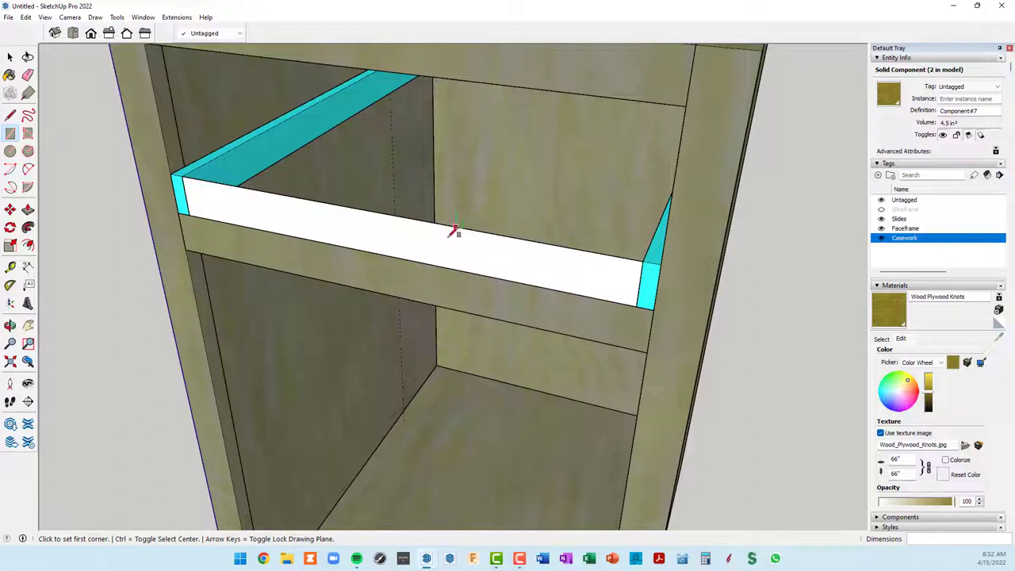
Step: Push/Pull the new face into a board and pull the drawer front out 1"
key(p)
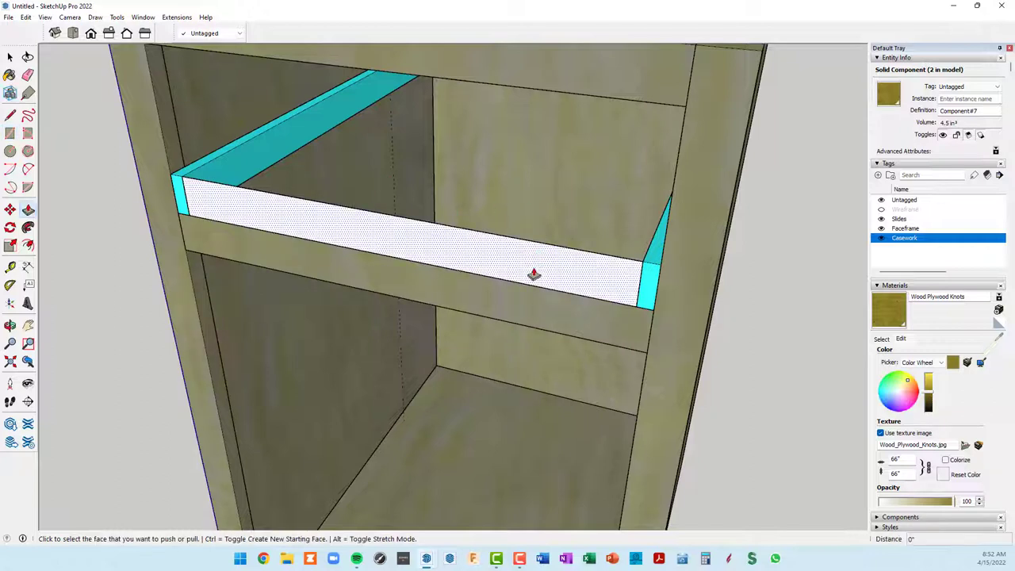
click(530, 272)
text(3/4)
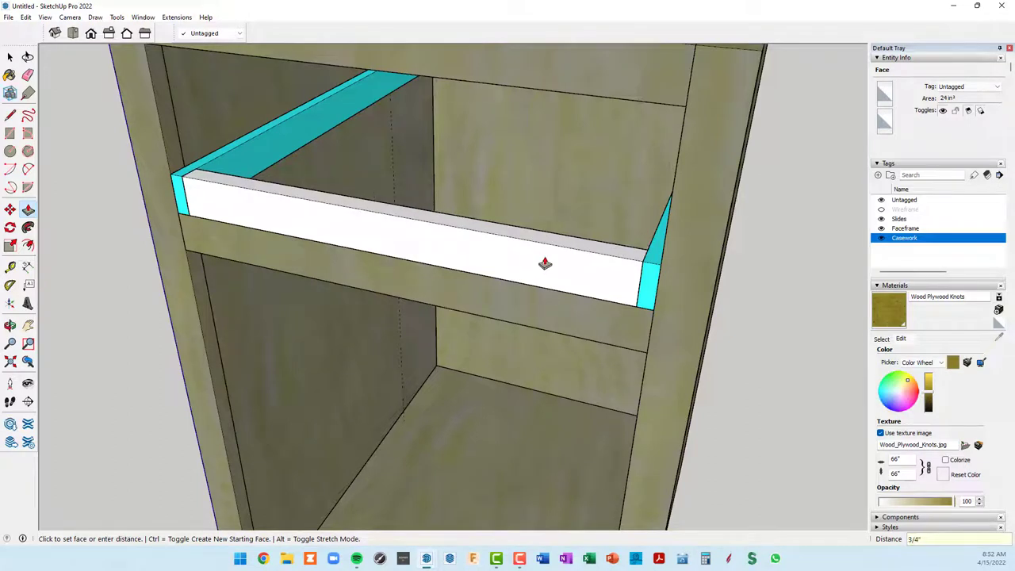
key(Return)
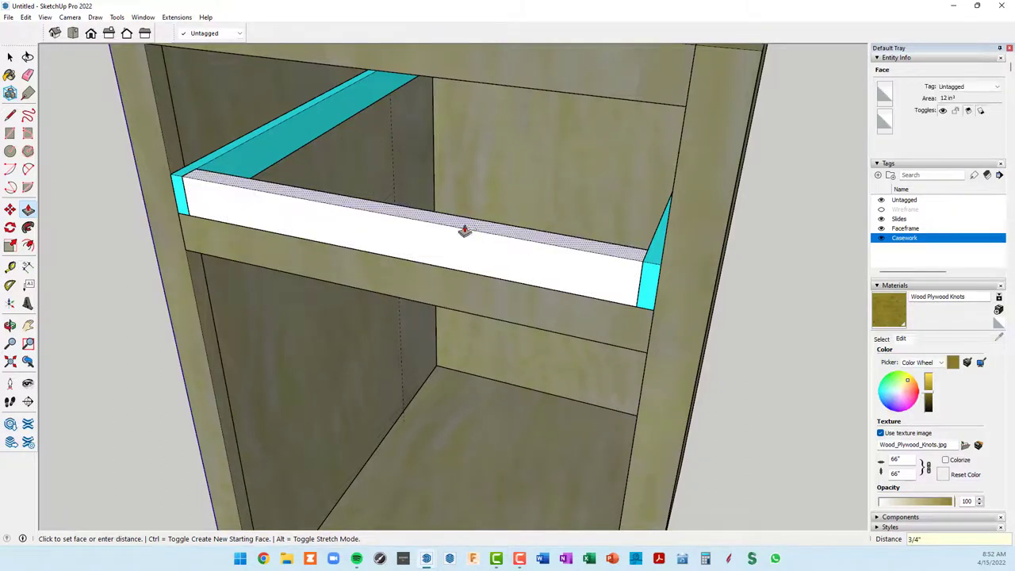
scroll(363, 234, down, 3)
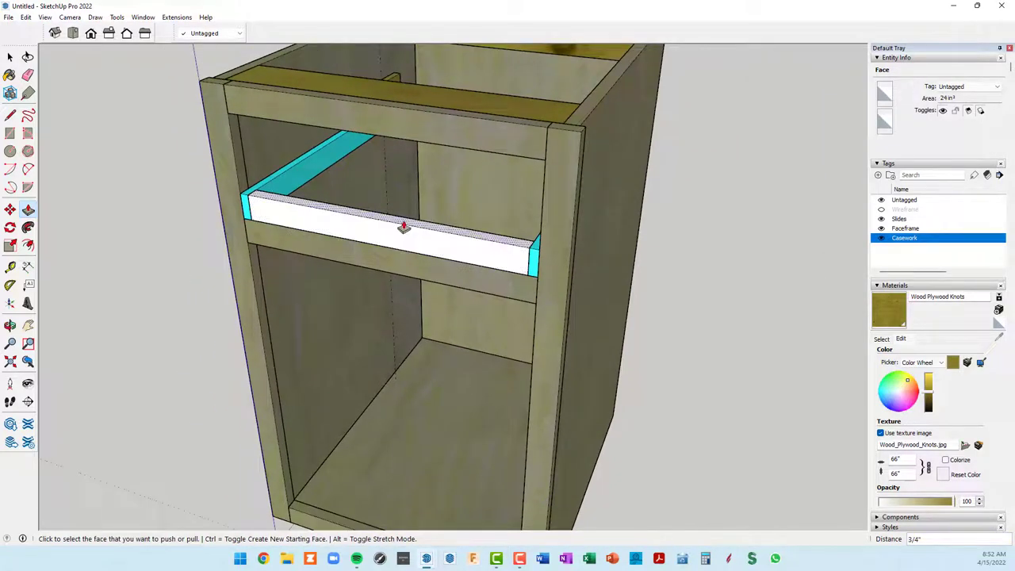
click(395, 229)
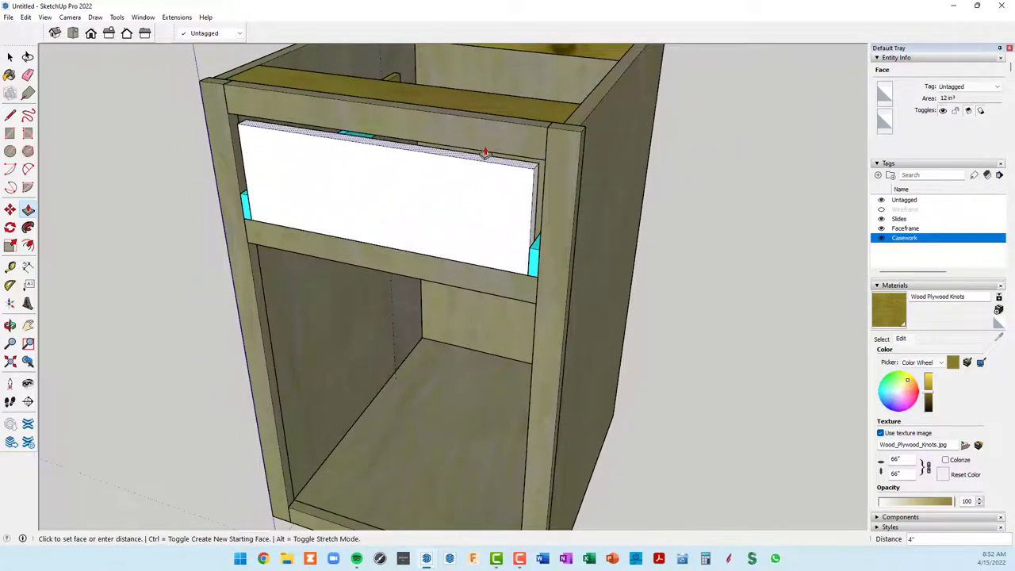
click(512, 158)
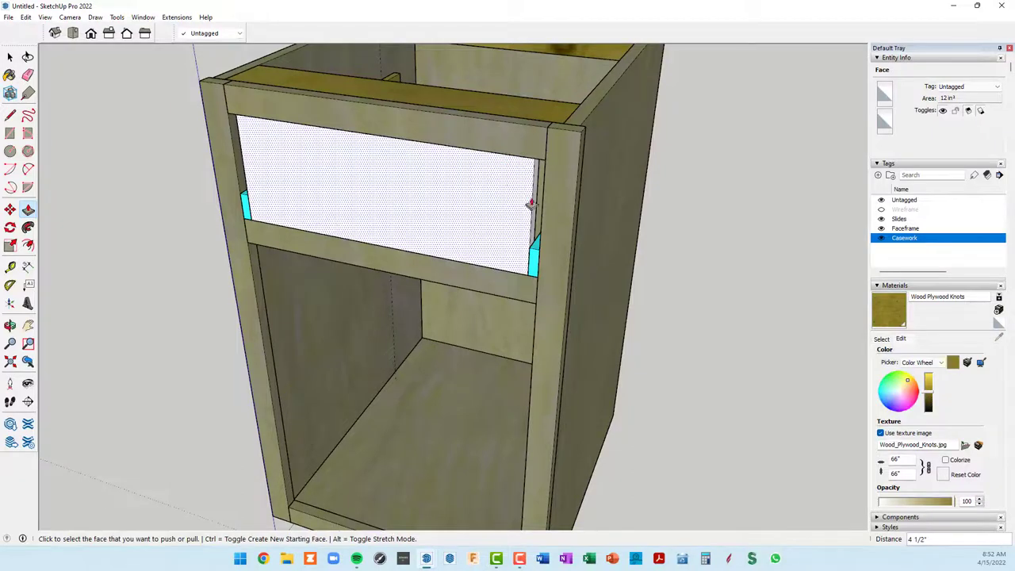
mouse_move(484, 199)
middle_down()
mouse_move(701, 198)
mouse_move(786, 182)
mouse_move(492, 202)
middle_up()
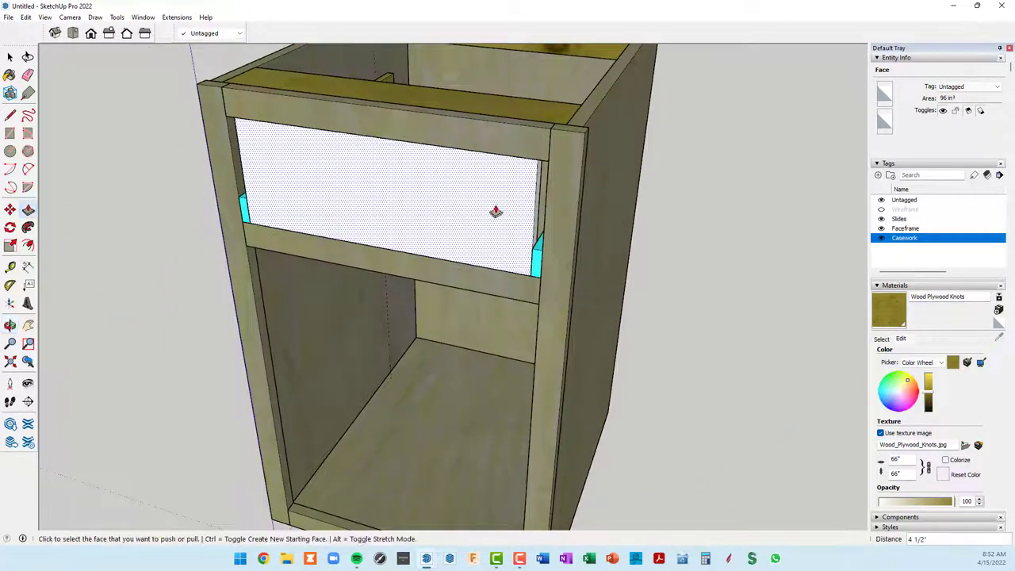
click(501, 159)
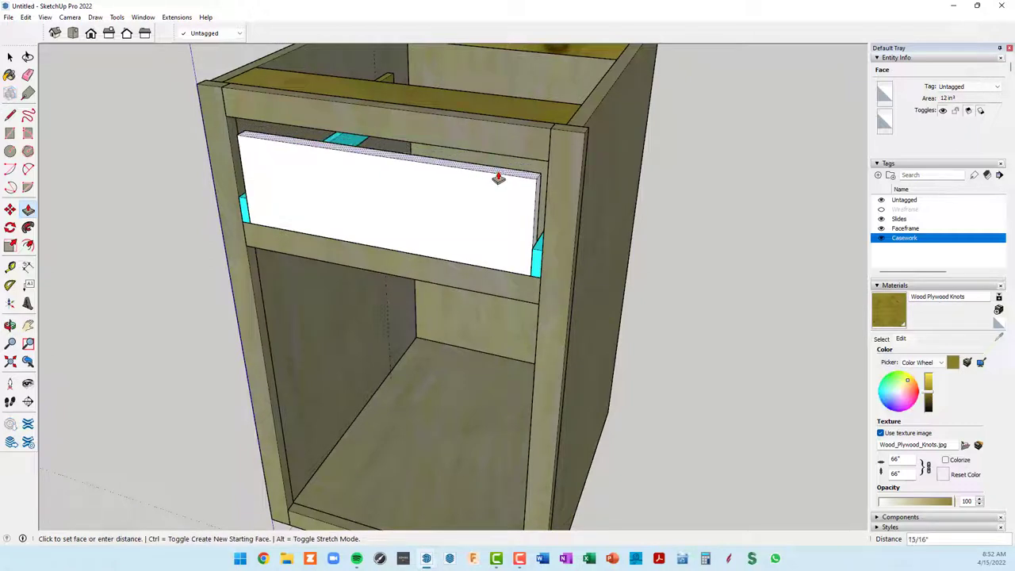
text(1)
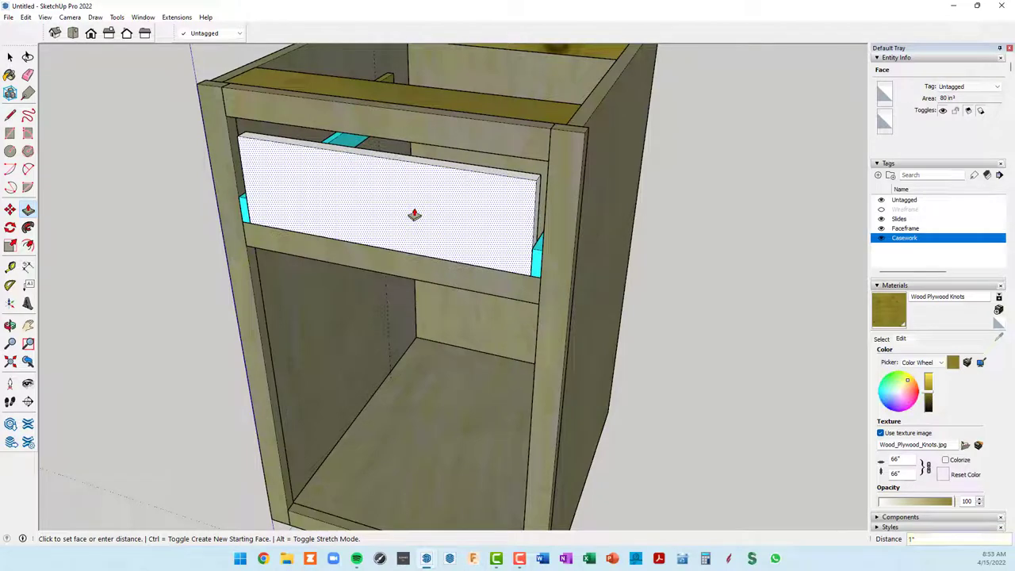
key(space)
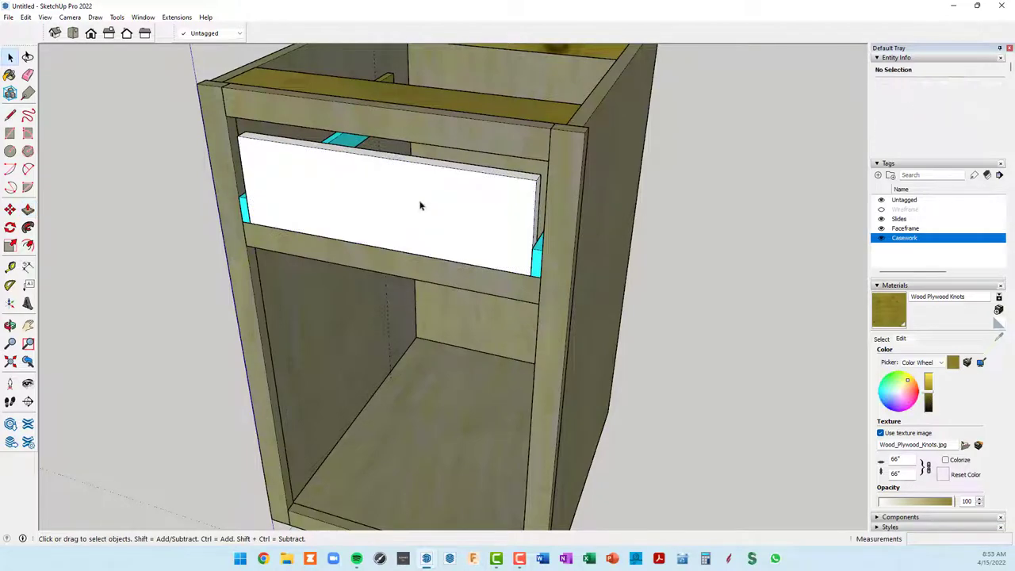
Step: Make the white drawer front into Component#8, a 60 in³ solid
triple_click(420, 205)
right_click(420, 206)
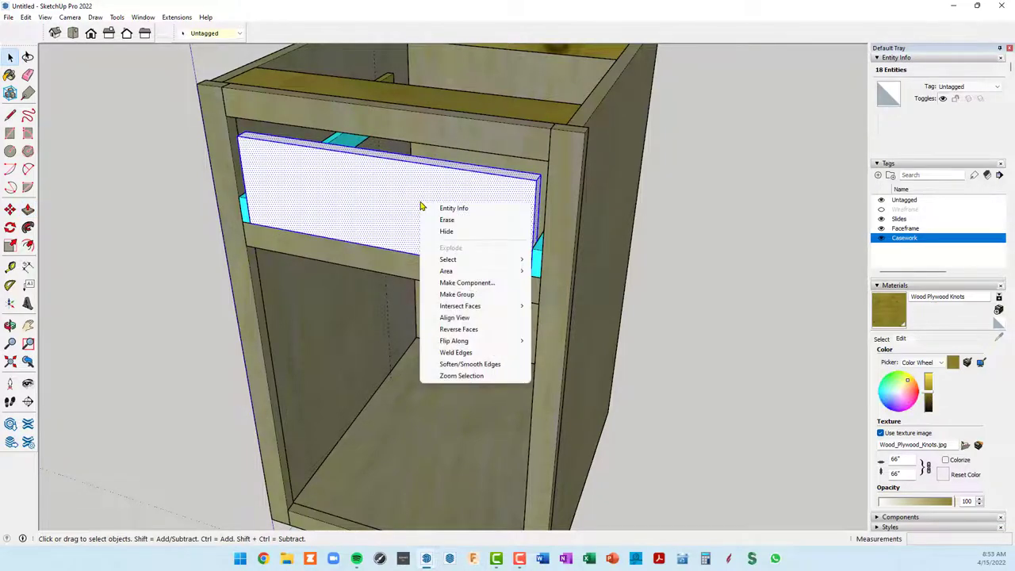
click(483, 284)
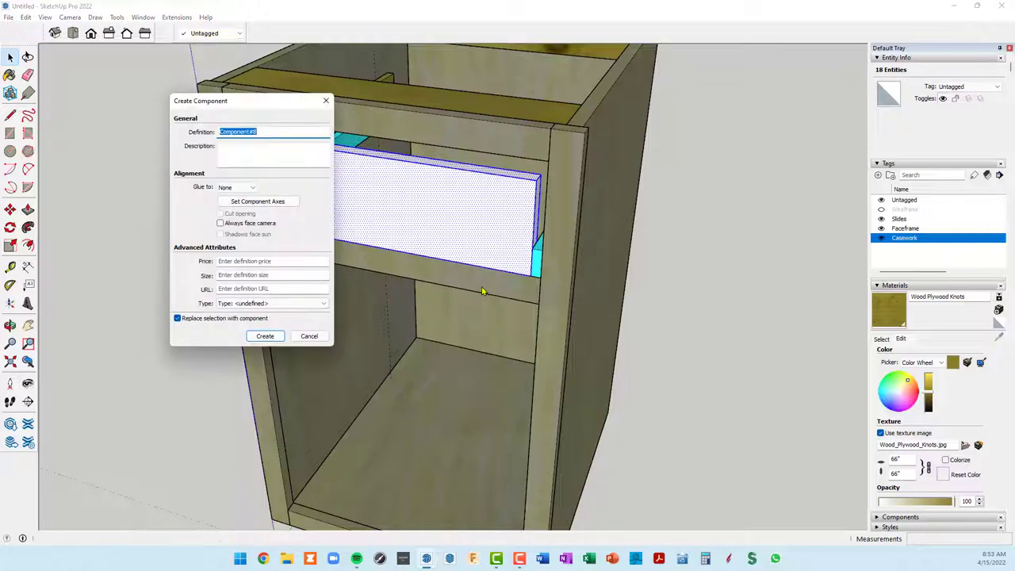
click(266, 337)
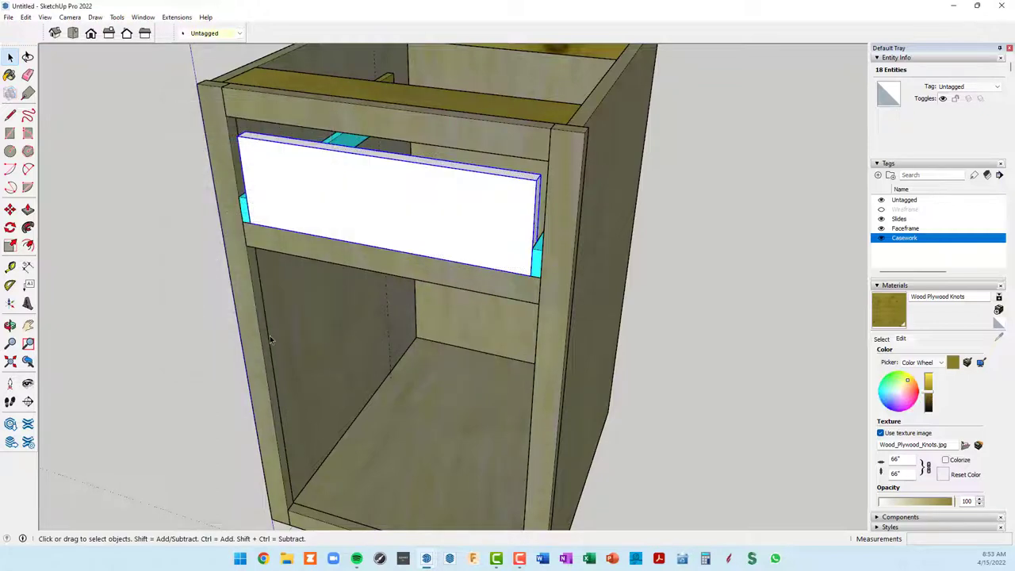
mouse_move(594, 205)
middle_down()
mouse_move(566, 174)
mouse_move(557, 186)
mouse_move(582, 220)
mouse_move(400, 211)
mouse_move(396, 219)
mouse_move(391, 209)
middle_up()
scroll(414, 221, down, 3)
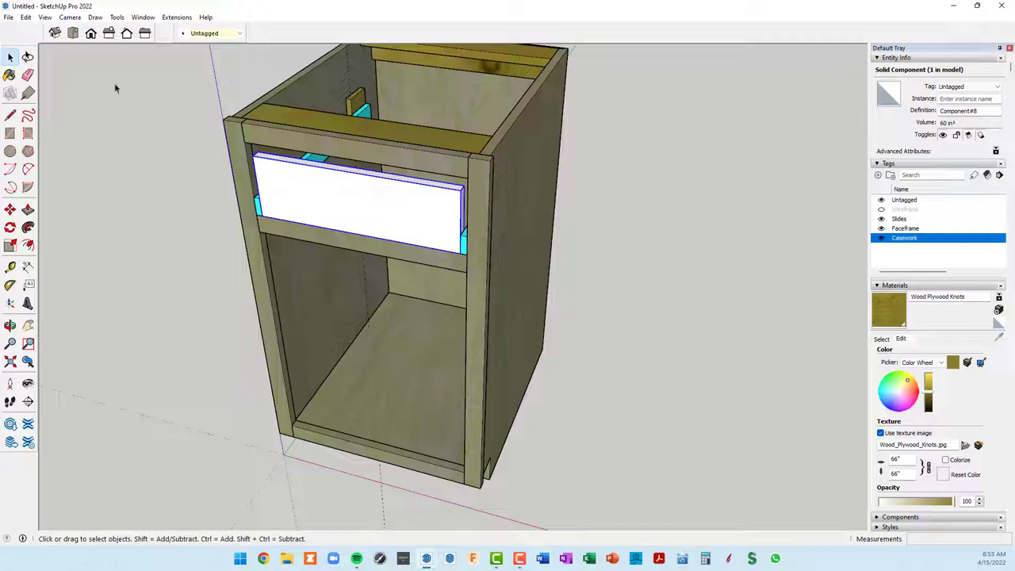
click(10, 75)
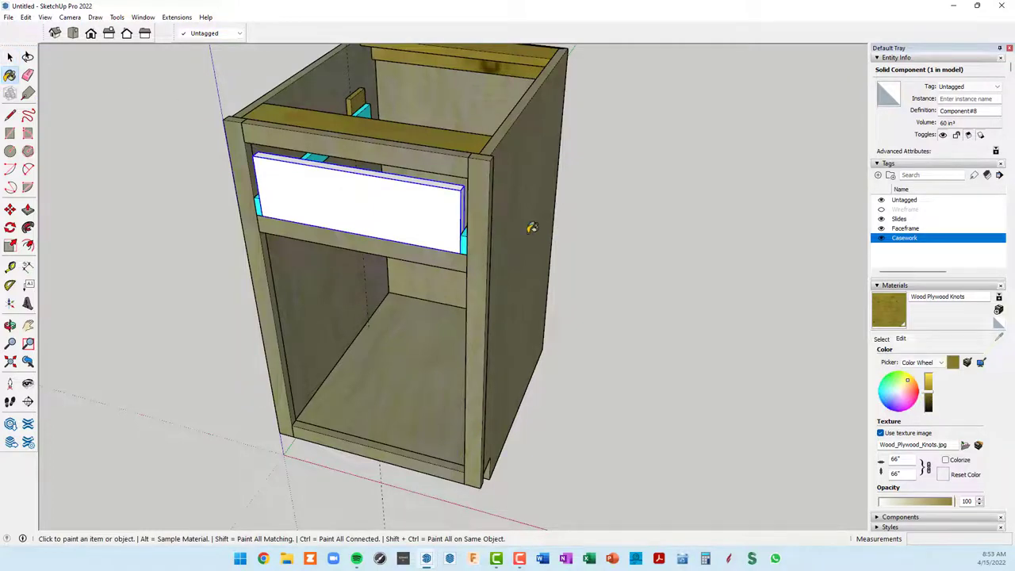
Step: Sample the cabinet's Gray Stain and create a lighter copy named Maple
key(alt)
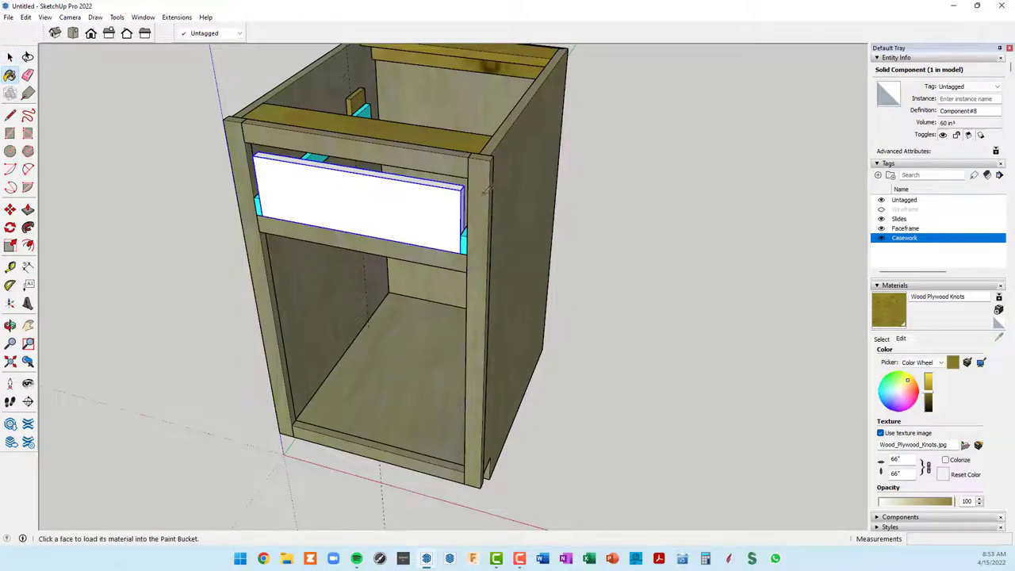
alt+click(487, 191)
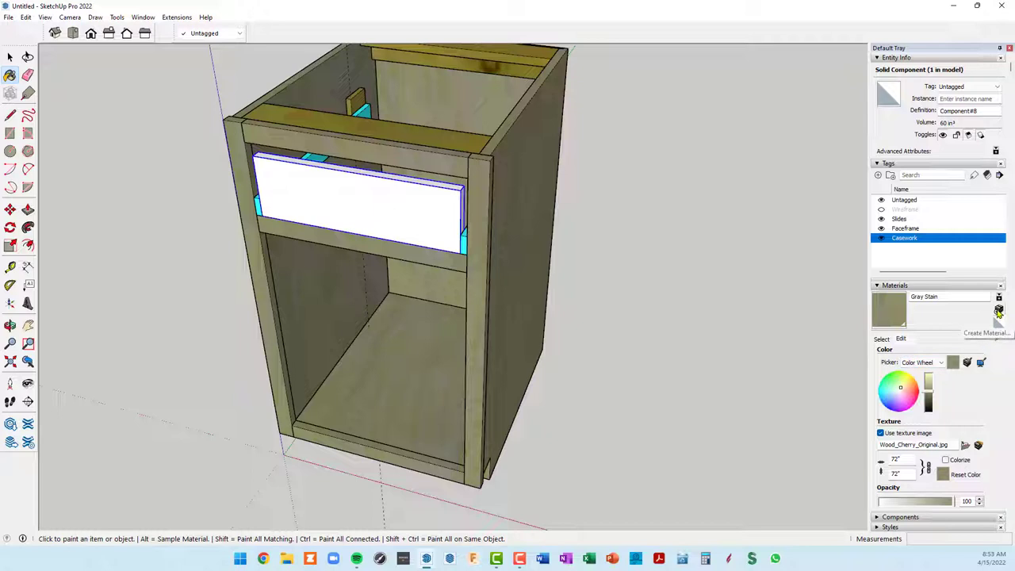
click(998, 312)
text(MapleMaterial)
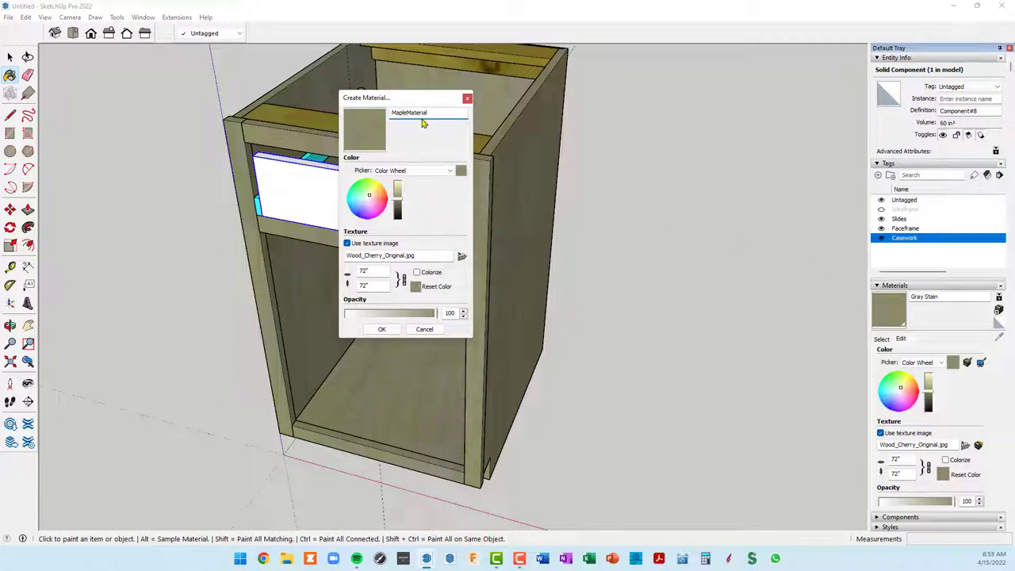
key(shift+Left)
key(shift+Left)
key(shift+Left)
key(BackSpace)
drag(397, 204, 397, 192)
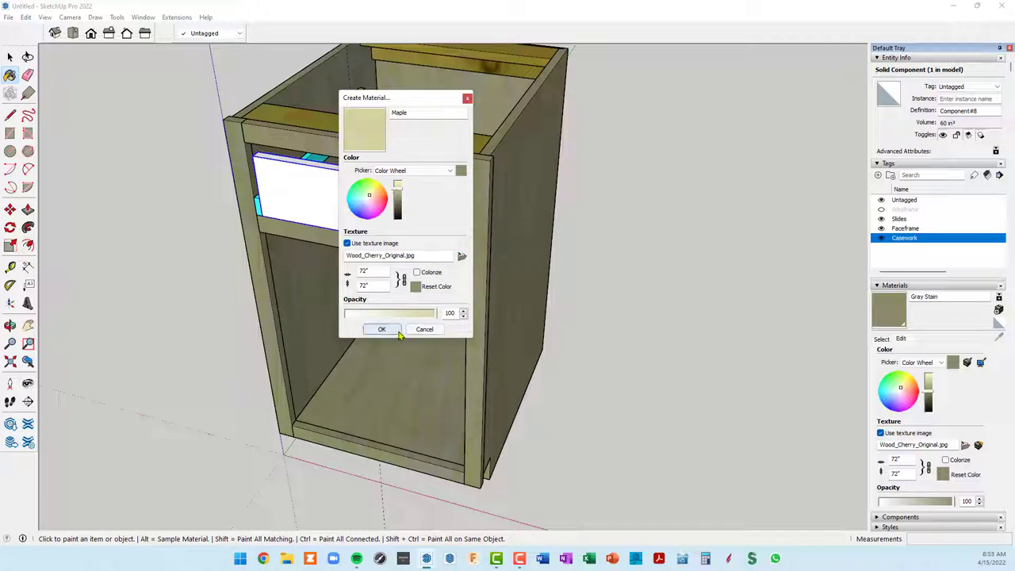
click(384, 329)
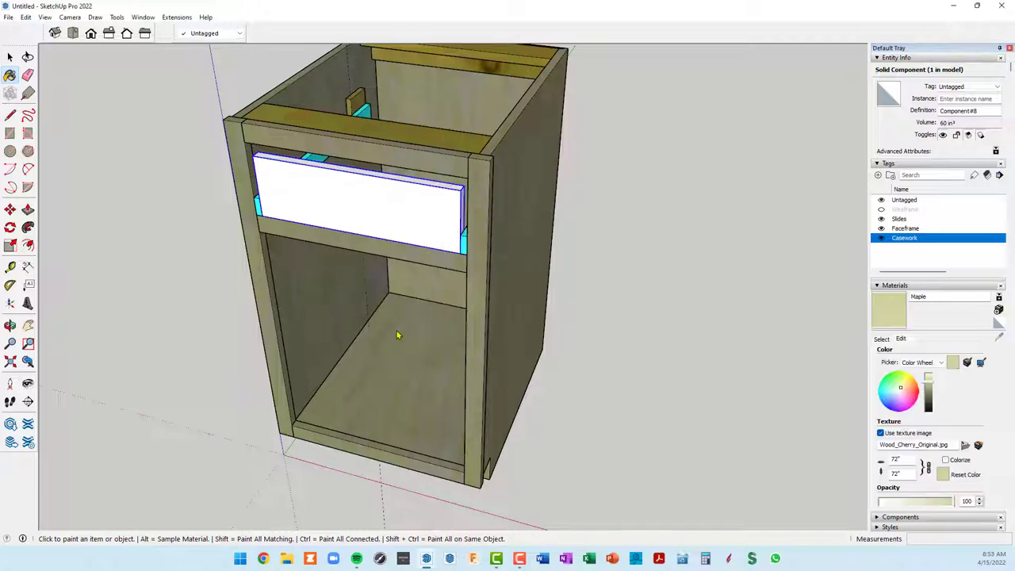
Step: Paint the drawer front with the Maple material
click(893, 312)
click(419, 205)
scroll(423, 210, up, 3)
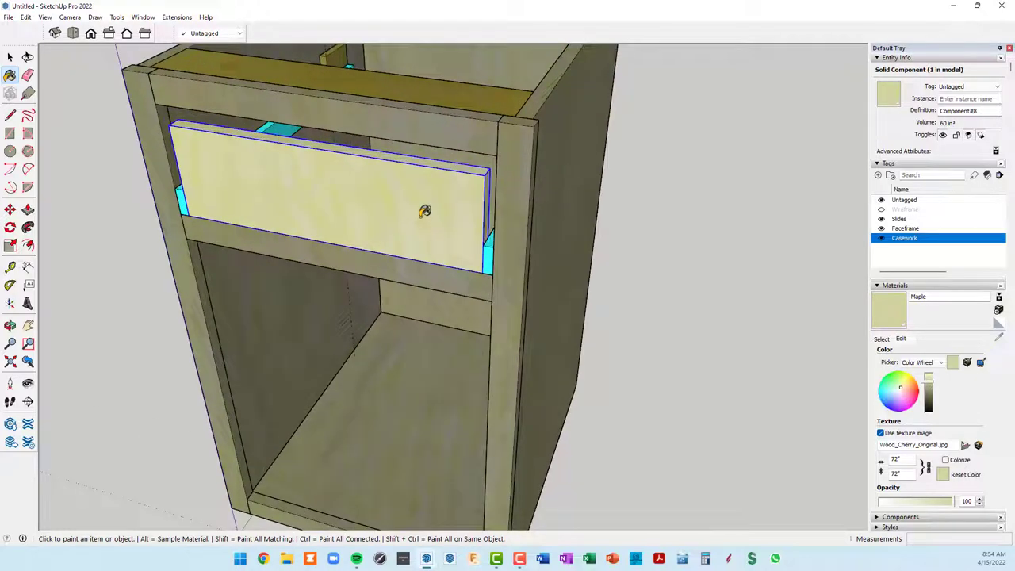
scroll(425, 210, down, 3)
Step: Orbit and zoom to inspect the Maple drawer front and its left edge
mouse_move(429, 208)
middle_down()
mouse_move(682, 195)
mouse_move(564, 217)
mouse_move(347, 214)
mouse_move(582, 215)
mouse_move(558, 278)
middle_up()
scroll(341, 220, up, 3)
middle_drag(341, 219, 509, 171)
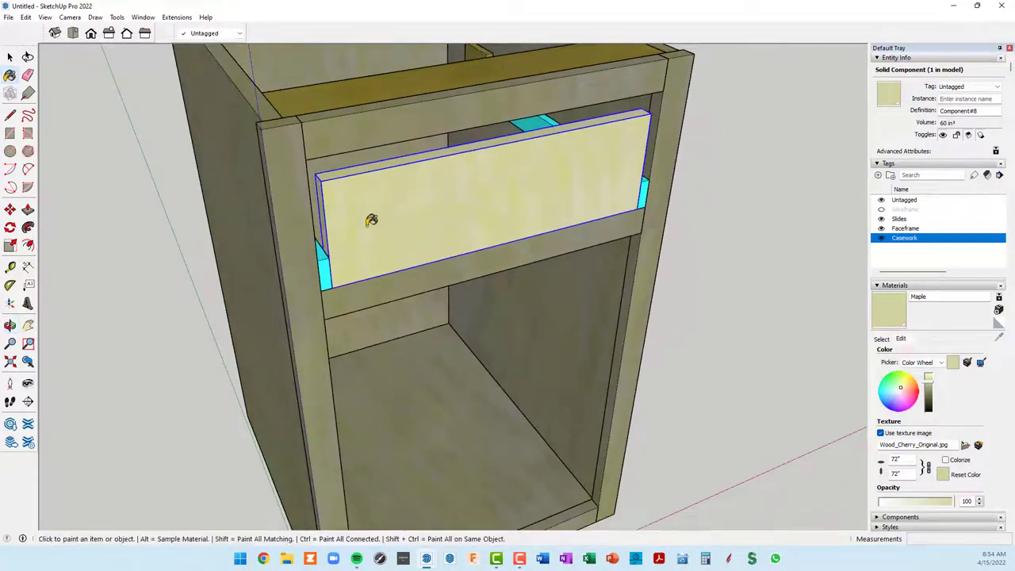
scroll(333, 222, up, 3)
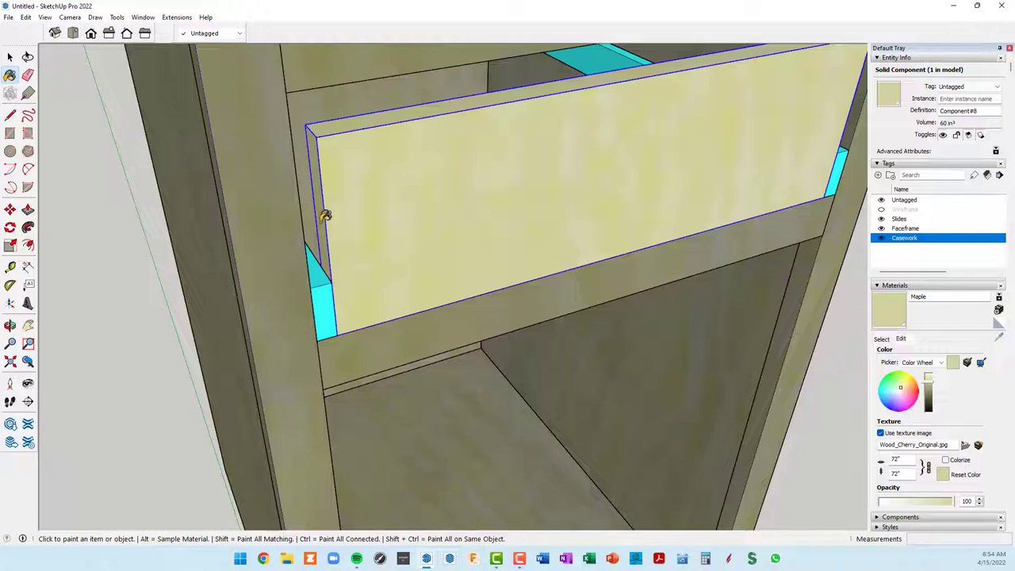
scroll(356, 253, down, 3)
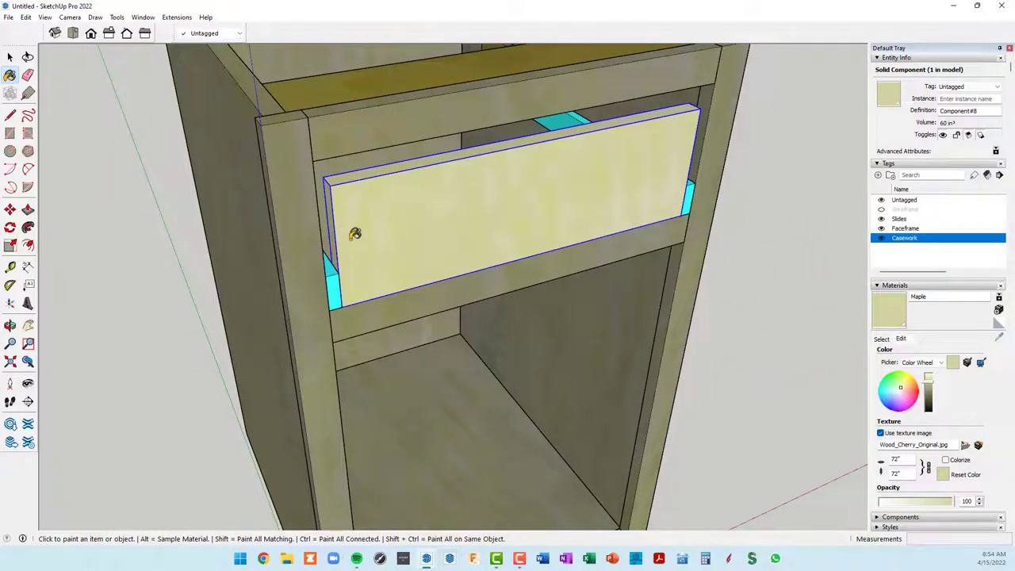
middle_drag(361, 233, 431, 245)
scroll(401, 254, up, 1)
scroll(368, 254, up, 3)
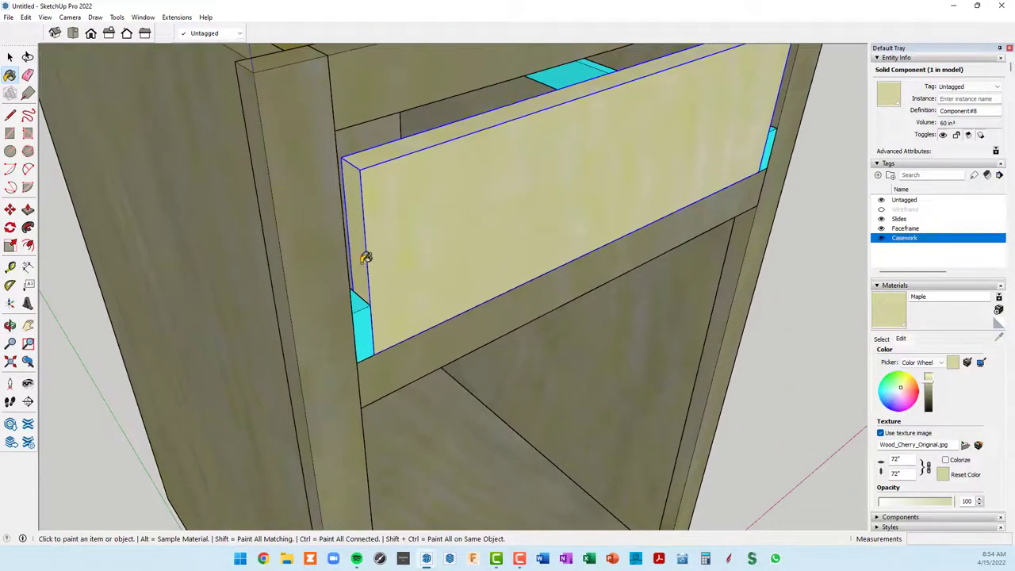
key(space)
scroll(396, 261, down, 3)
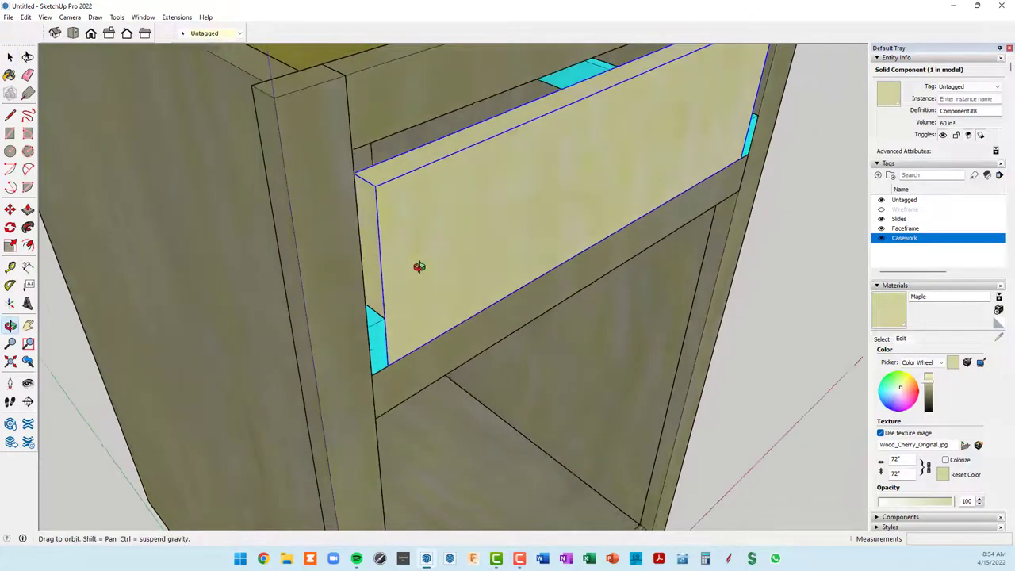
middle_drag(419, 263, 397, 263)
scroll(360, 261, up, 3)
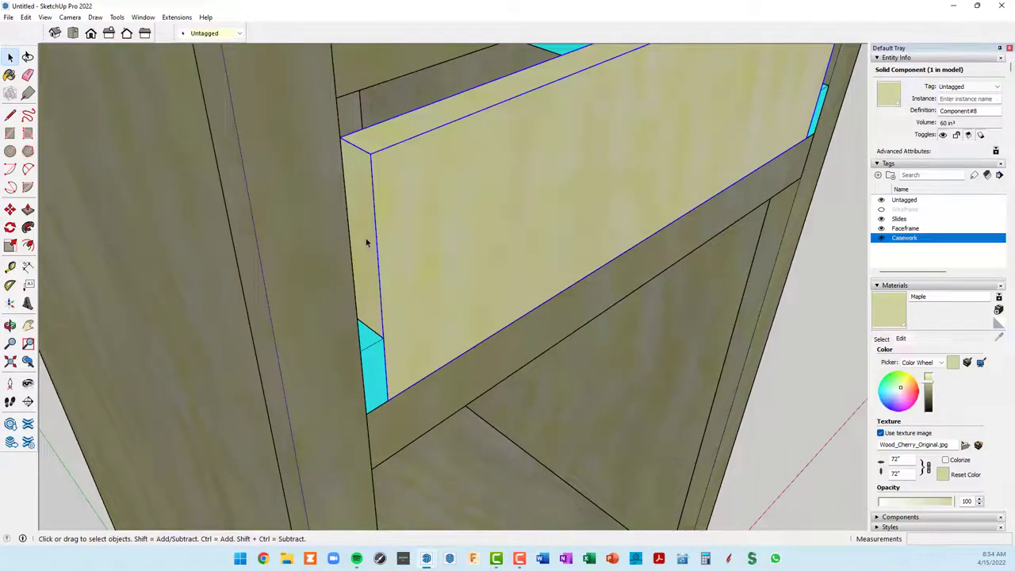
Step: Open the drawer front component and pull its left end face 3/4"
double_click(366, 242)
scroll(366, 242, down, 3)
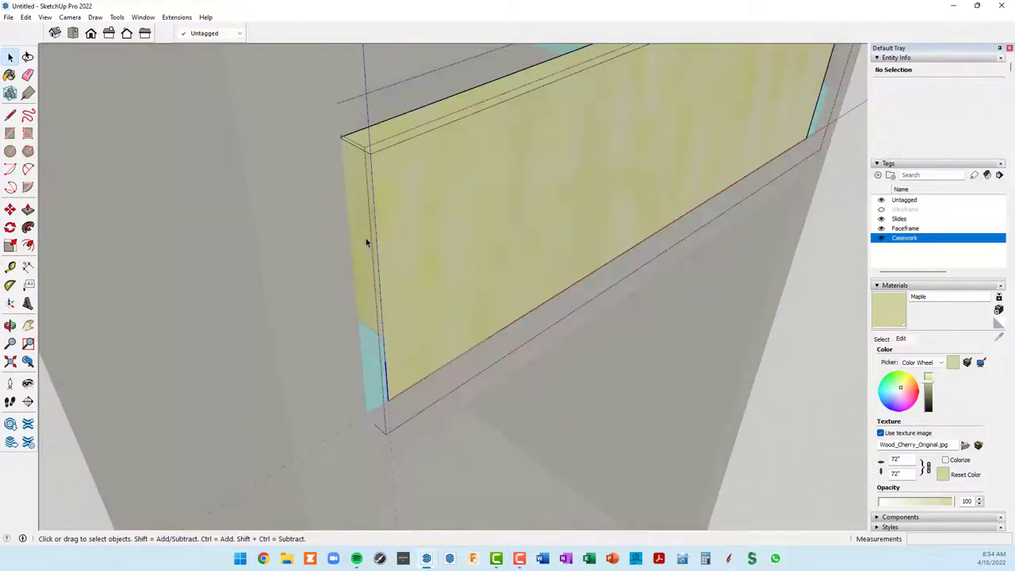
scroll(365, 242, down, 2)
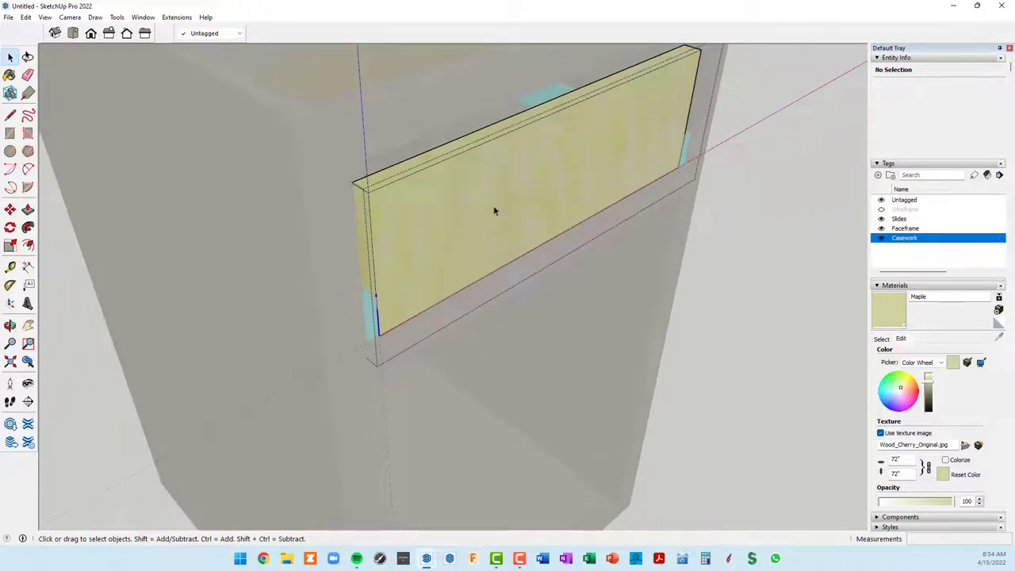
key(p)
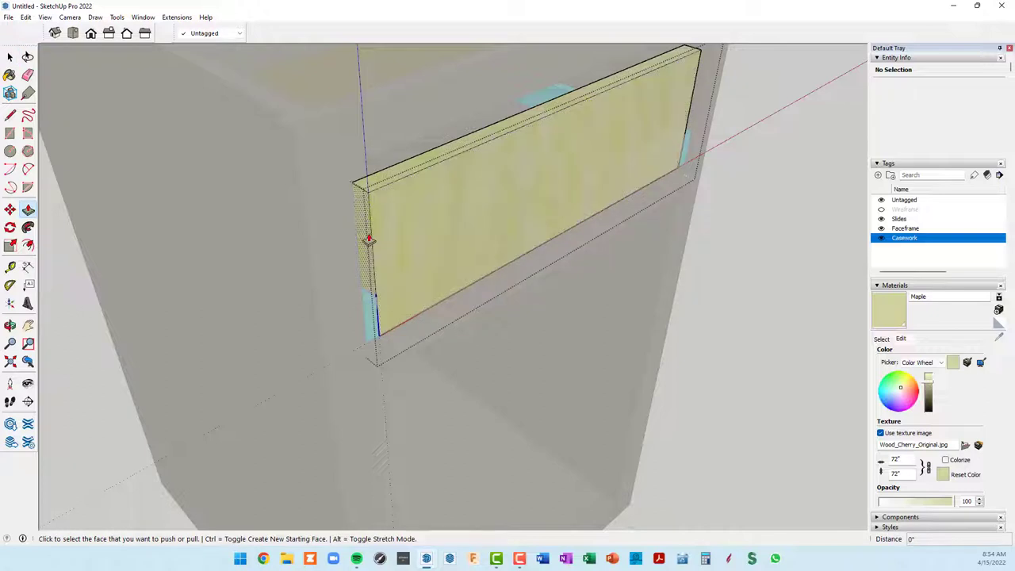
click(369, 238)
text(3/4)
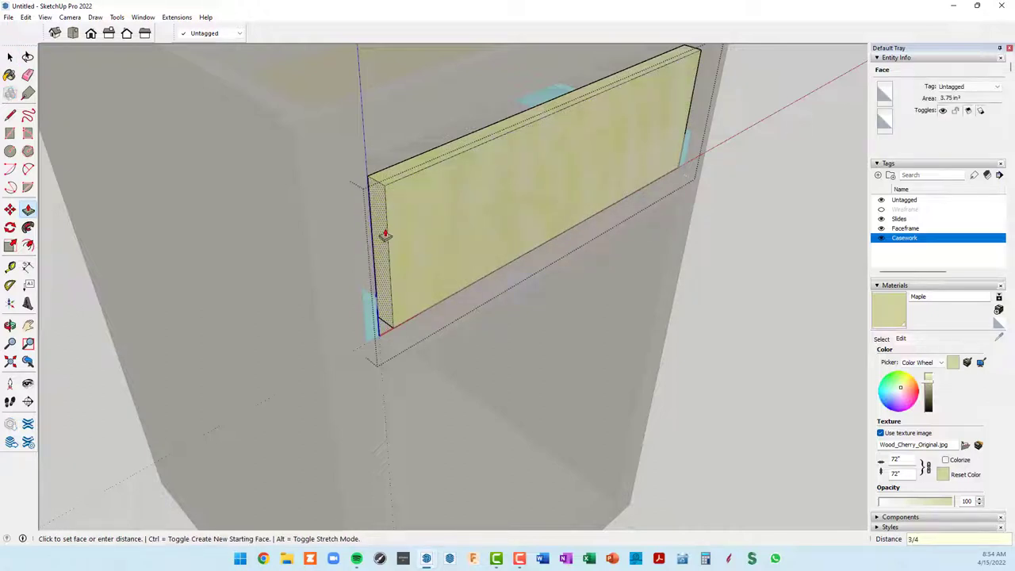
key(Return)
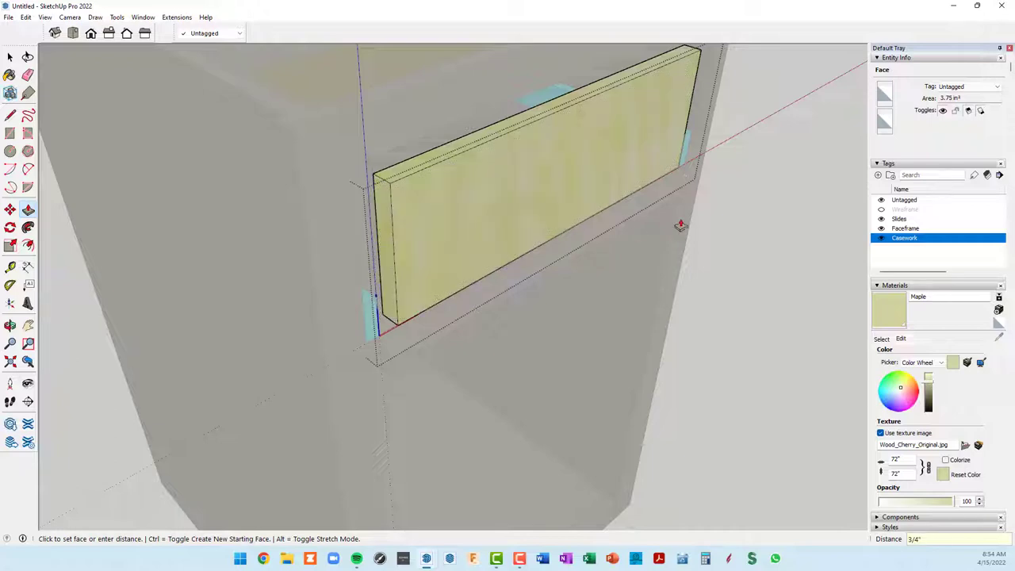
Step: Push the drawer front's face back a further 3/4" by repeating Push/Pull
mouse_move(680, 222)
middle_down()
mouse_move(256, 214)
mouse_move(481, 233)
middle_up()
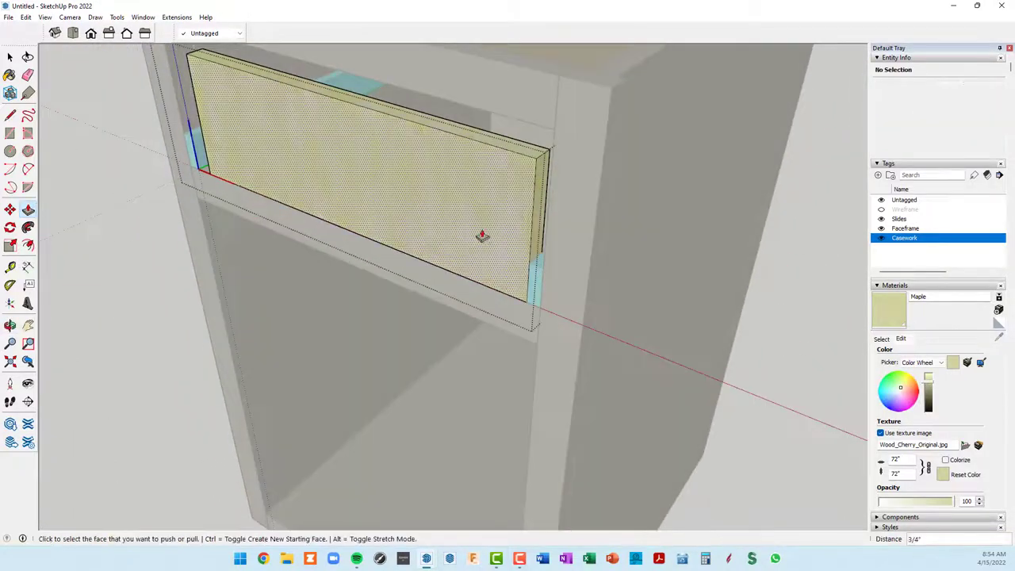
scroll(544, 215, up, 2)
scroll(547, 182, up, 2)
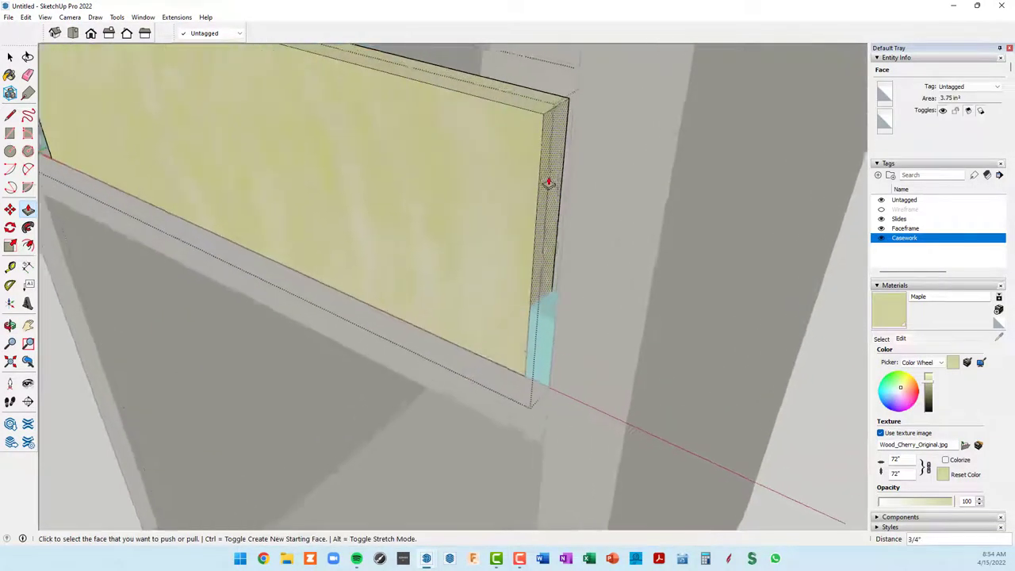
scroll(551, 176, up, 1)
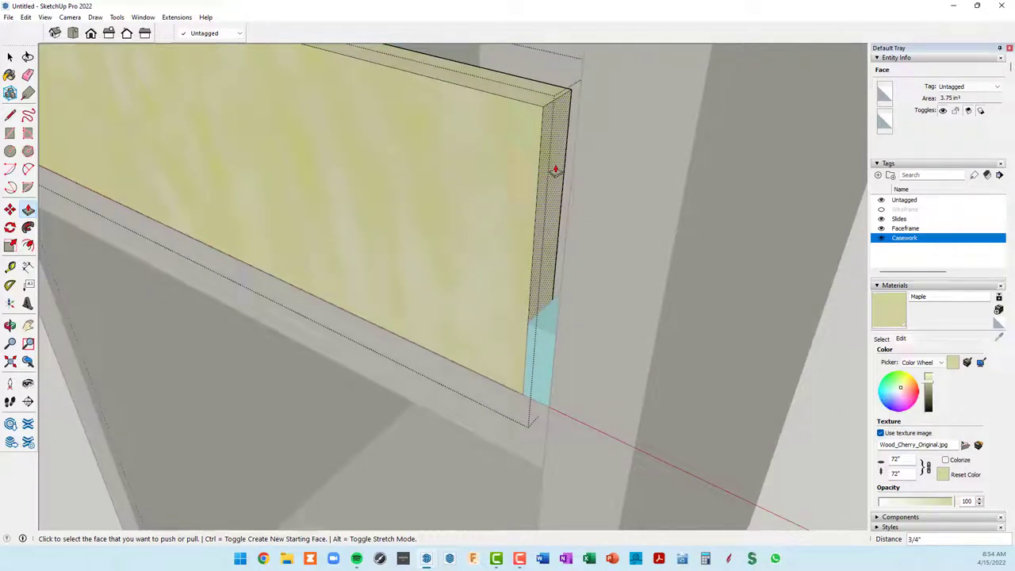
double_click(555, 170)
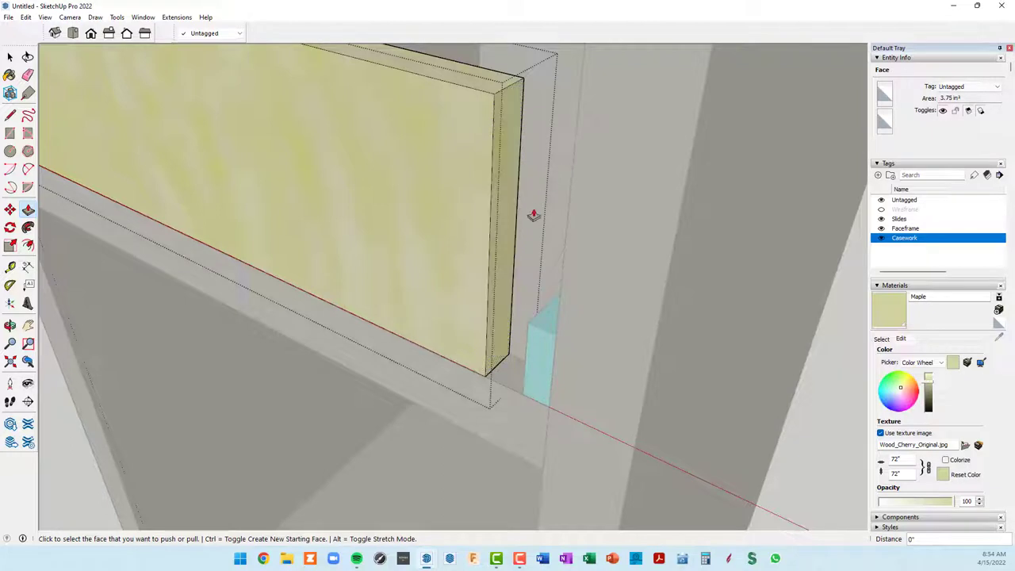
scroll(534, 217, down, 5)
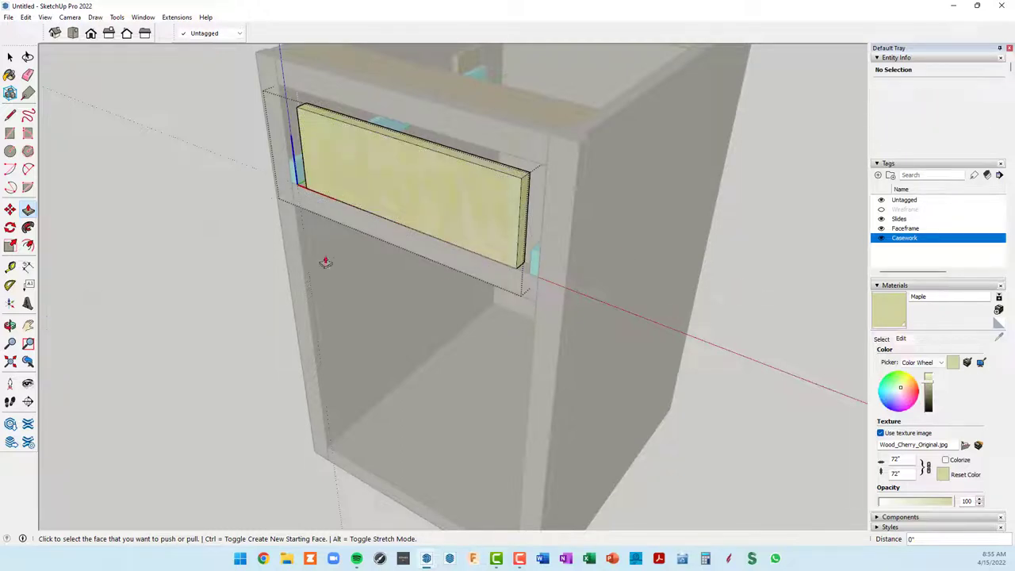
right_click(180, 213)
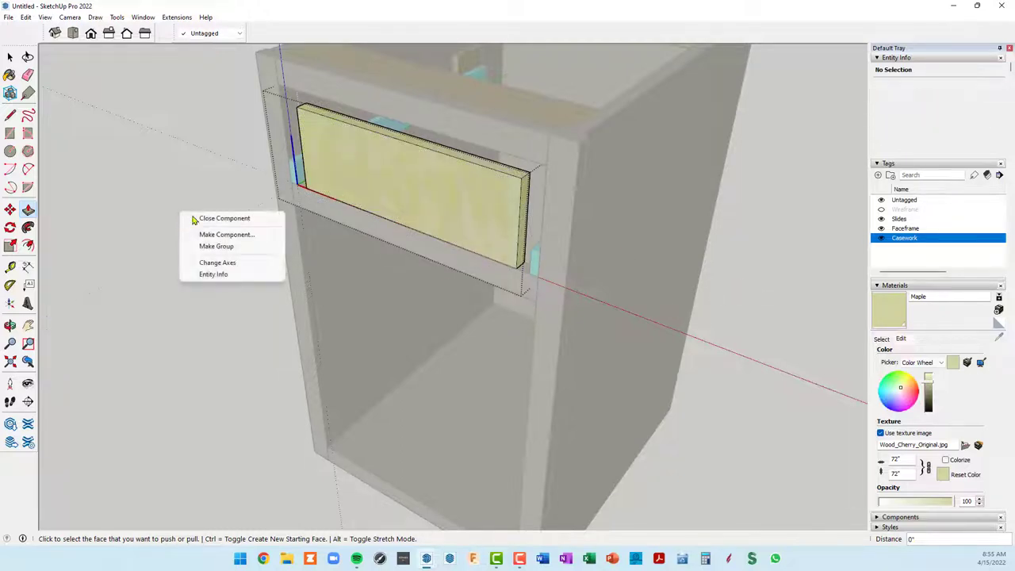
Step: Close the drawer component and orbit to a low, front-on view of the drawer's right edge
click(201, 219)
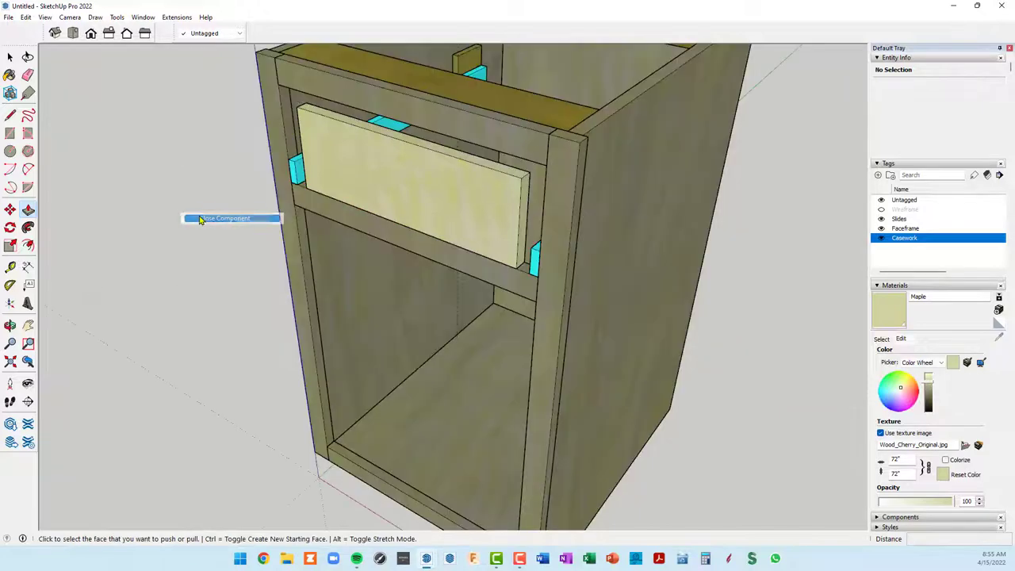
mouse_move(370, 233)
middle_down()
mouse_move(668, 225)
mouse_move(659, 207)
mouse_move(537, 206)
mouse_move(487, 259)
middle_up()
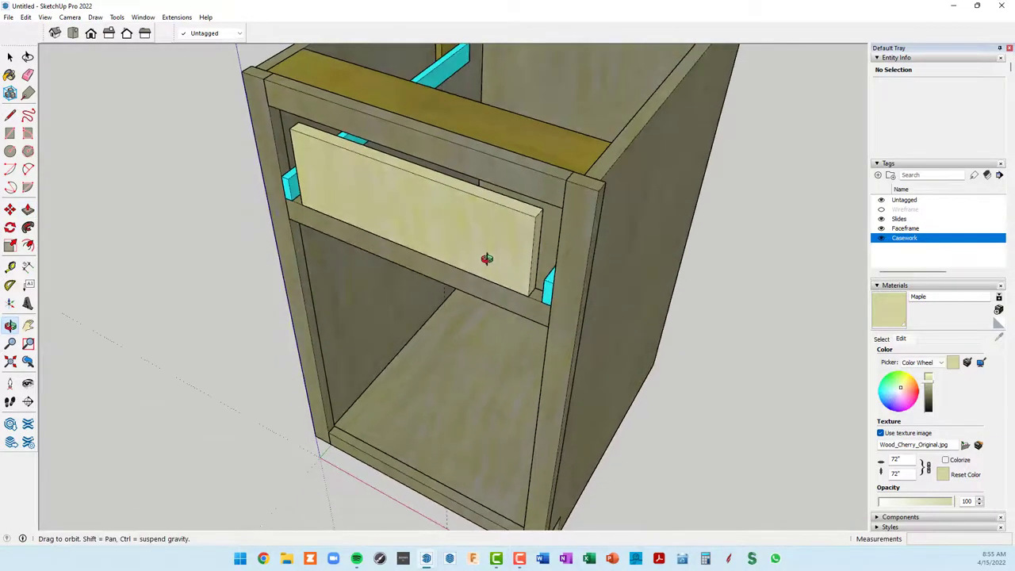
scroll(487, 259, down, 1)
scroll(484, 253, down, 2)
scroll(460, 250, down, 1)
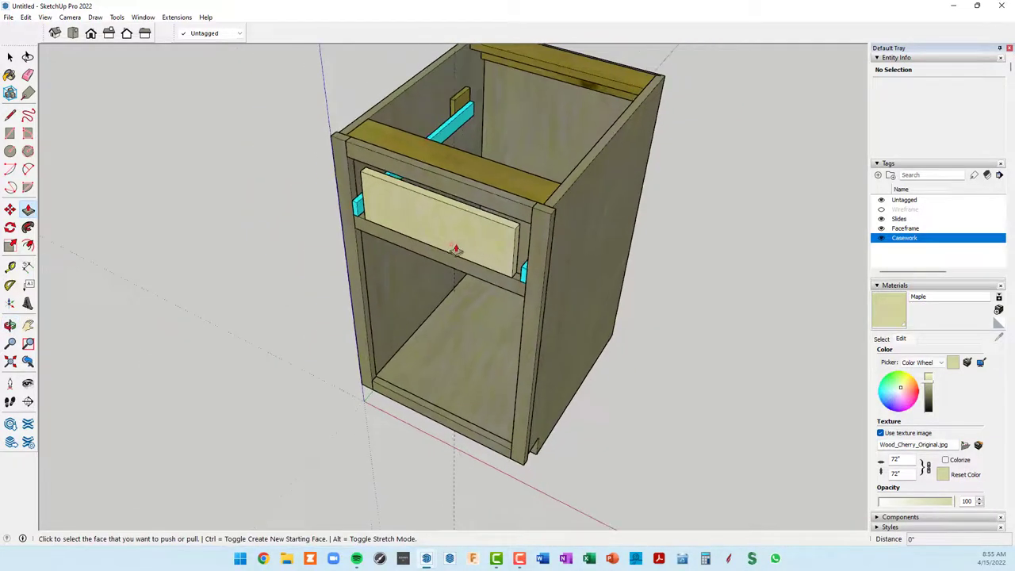
scroll(523, 289, up, 2)
middle_drag(524, 290, 600, 249)
scroll(582, 175, up, 2)
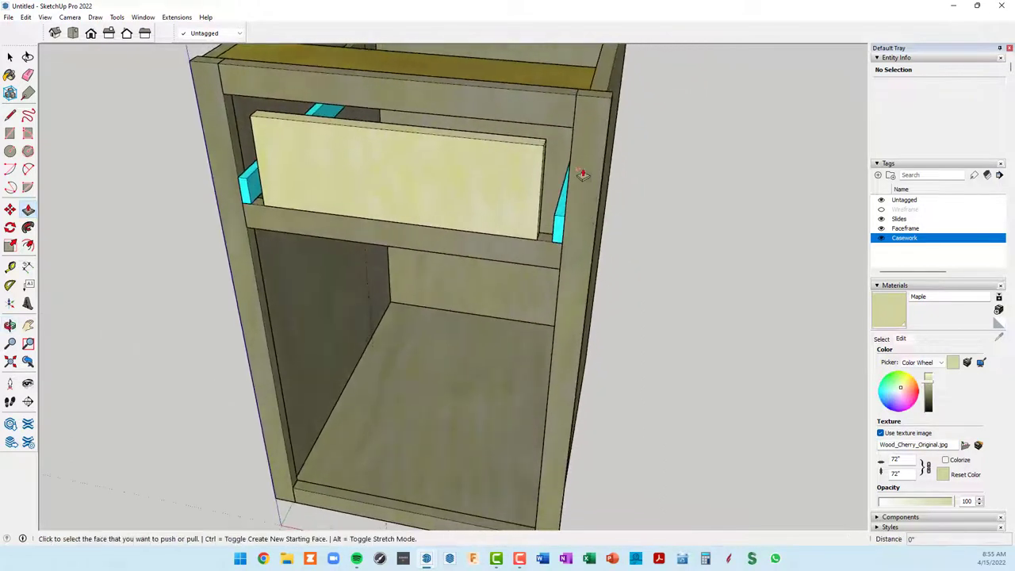
scroll(544, 153, up, 1)
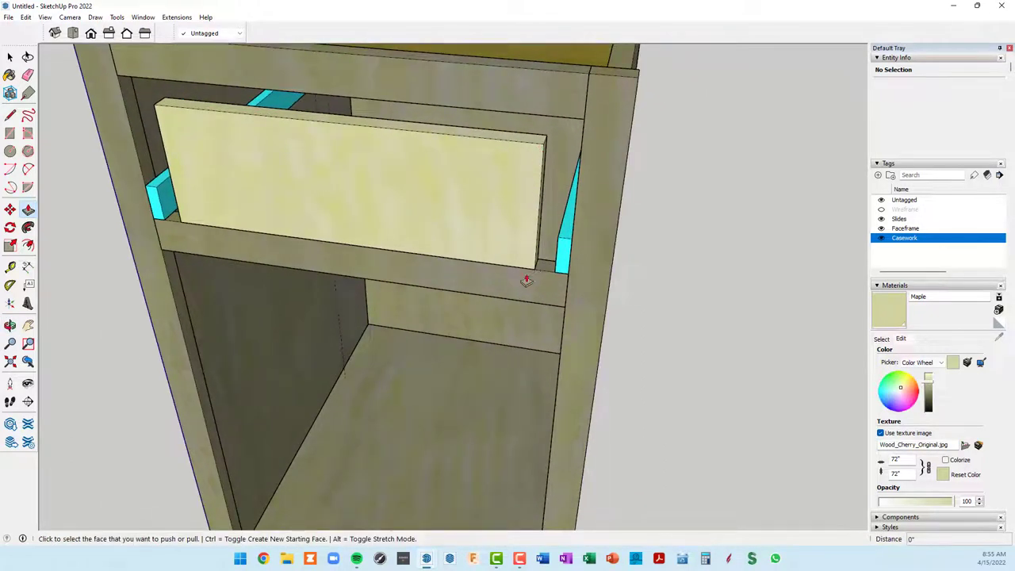
scroll(556, 274, up, 2)
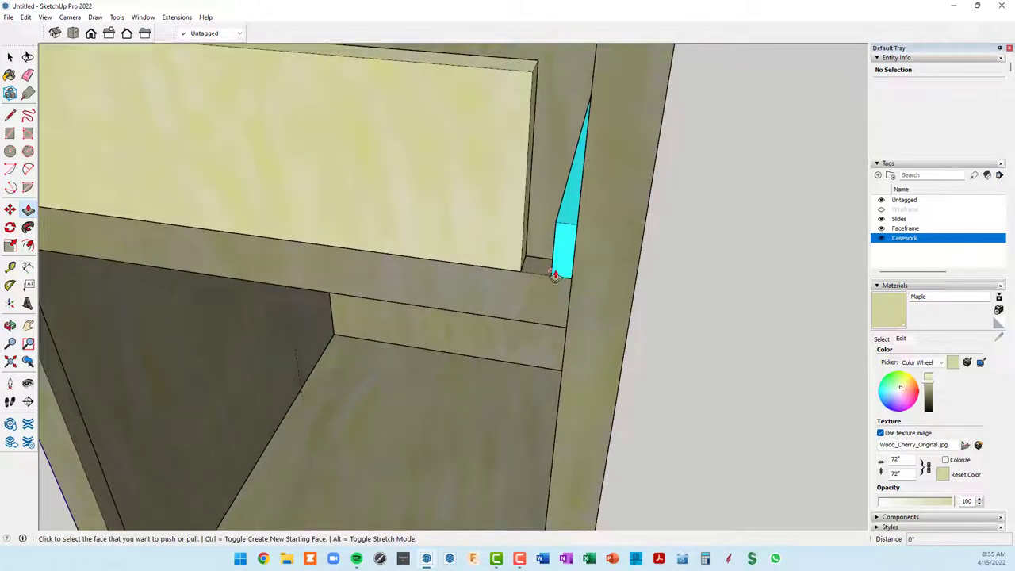
scroll(555, 273, down, 3)
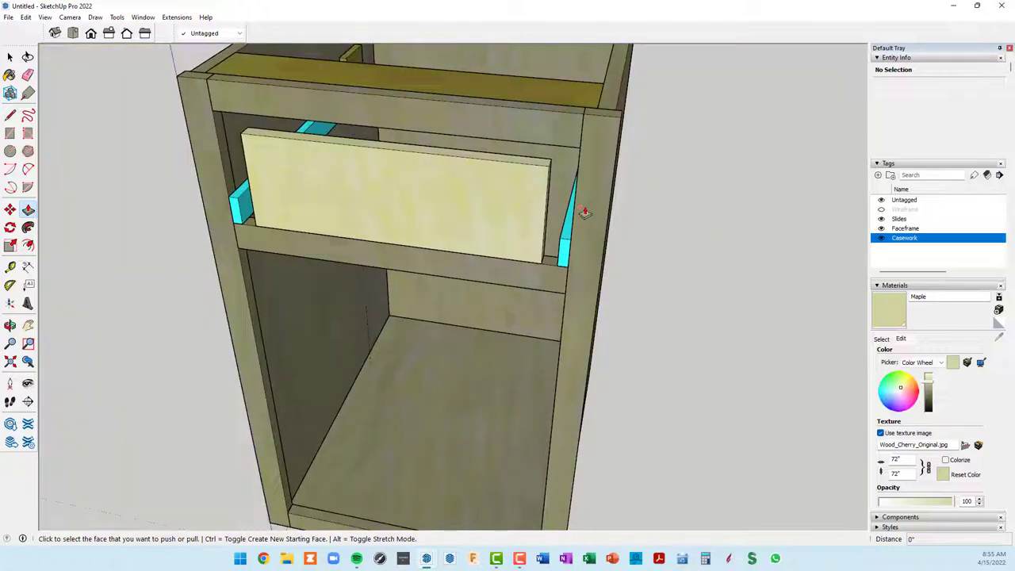
key(r)
scroll(583, 208, up, 3)
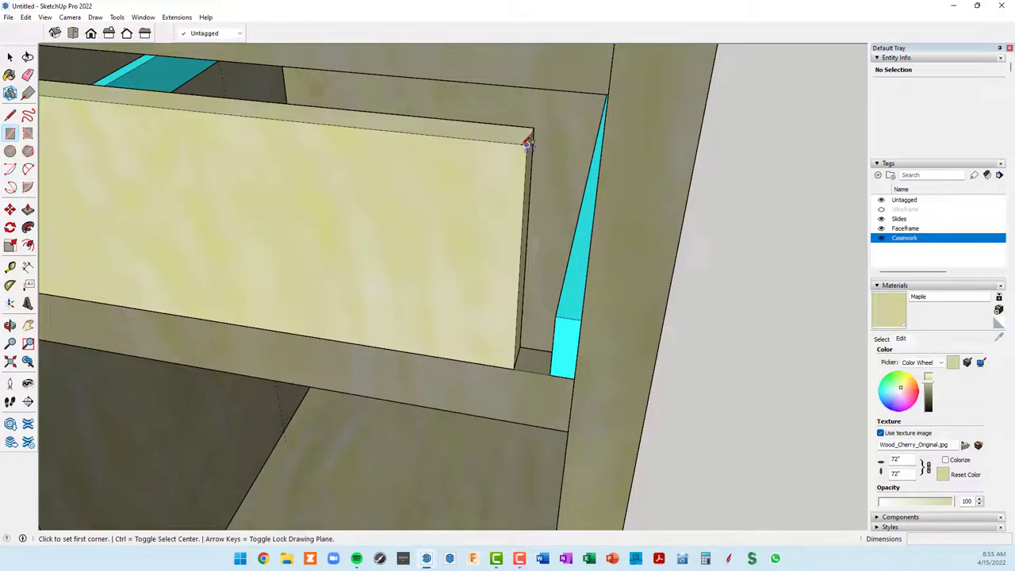
Step: Draw a 5" x 3/4" rectangle beside the drawer front down to the cyan slide
click(526, 144)
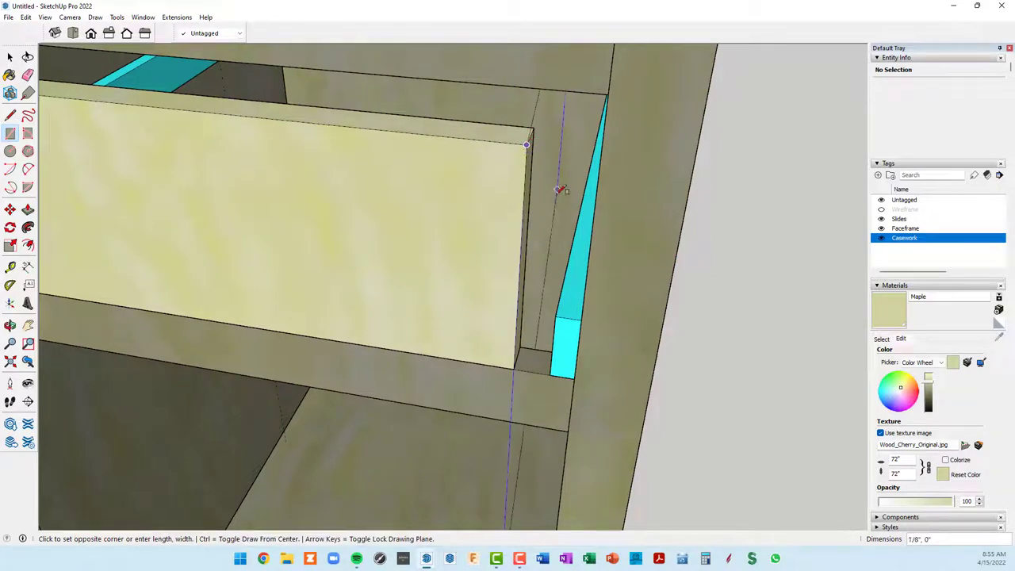
click(550, 374)
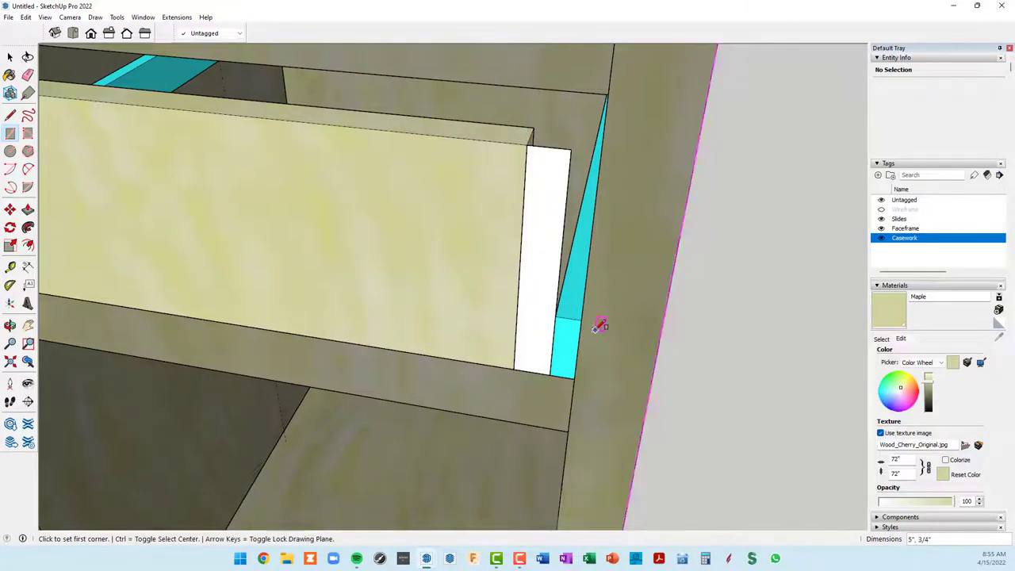
mouse_move(600, 324)
middle_down()
mouse_move(616, 360)
mouse_move(589, 370)
middle_up()
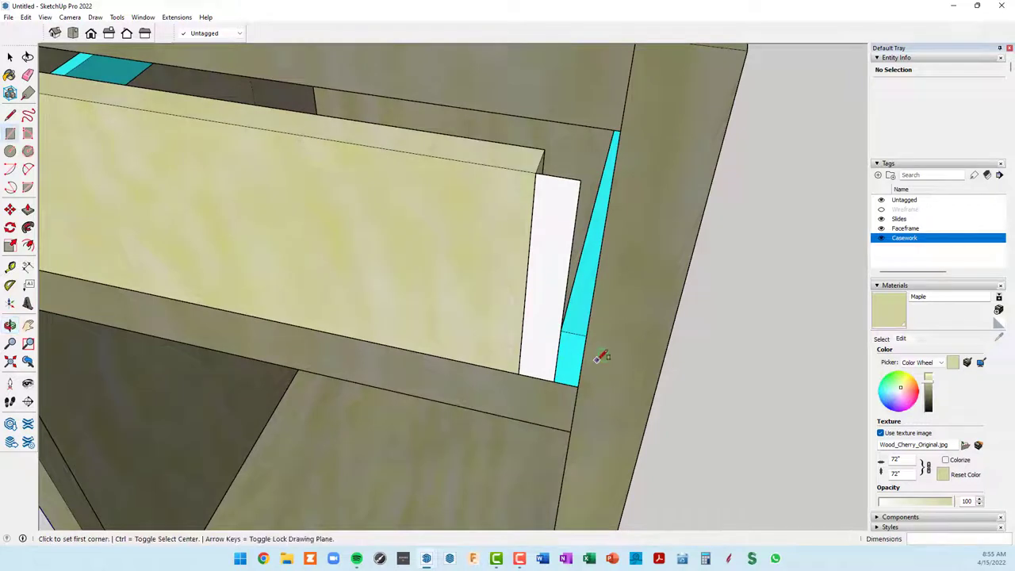
Step: Push/Pull the rectangle back along the slide into a 20"-long drawer side
key(p)
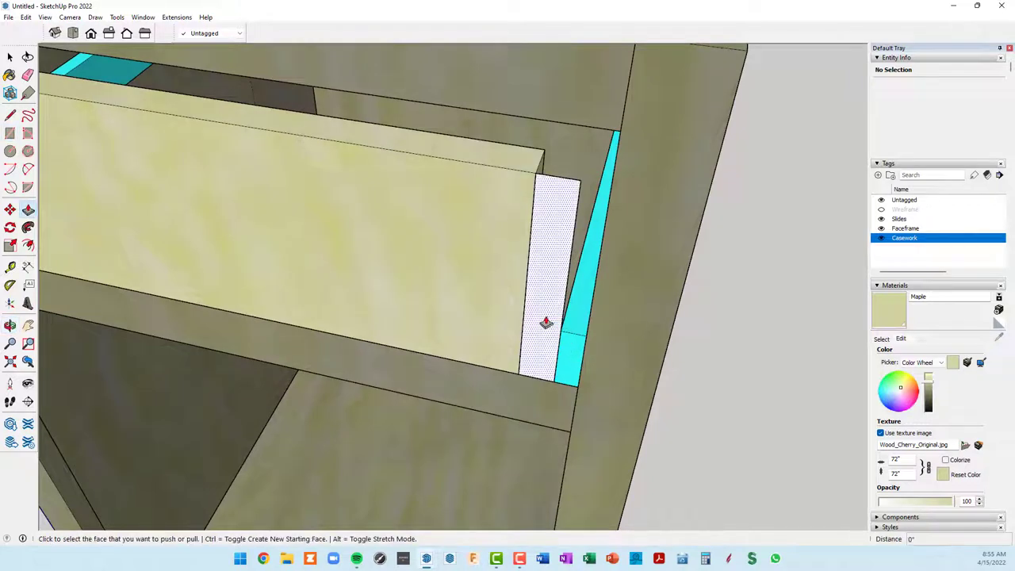
click(546, 322)
scroll(573, 269, down, 2)
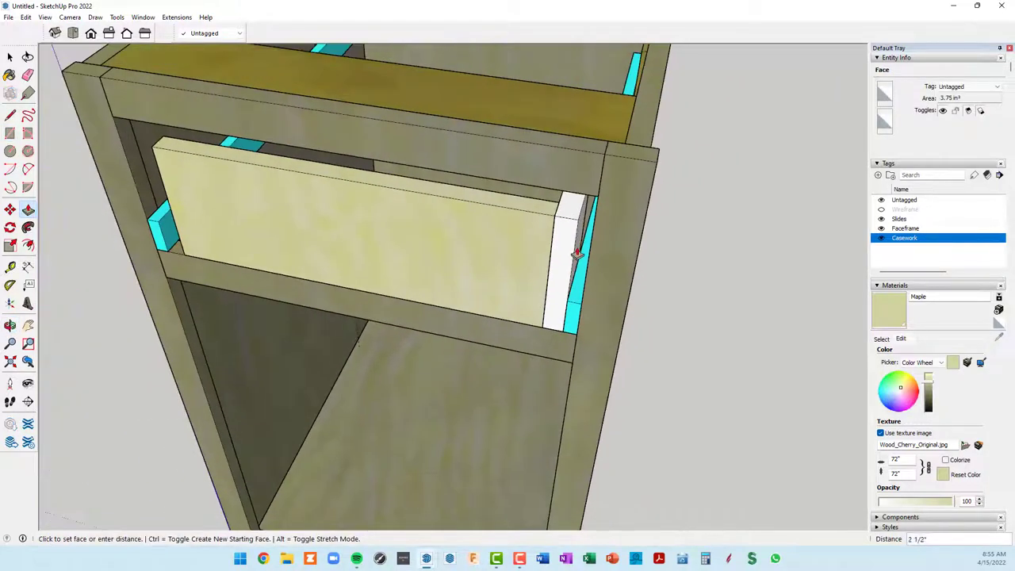
middle_drag(576, 254, 484, 339)
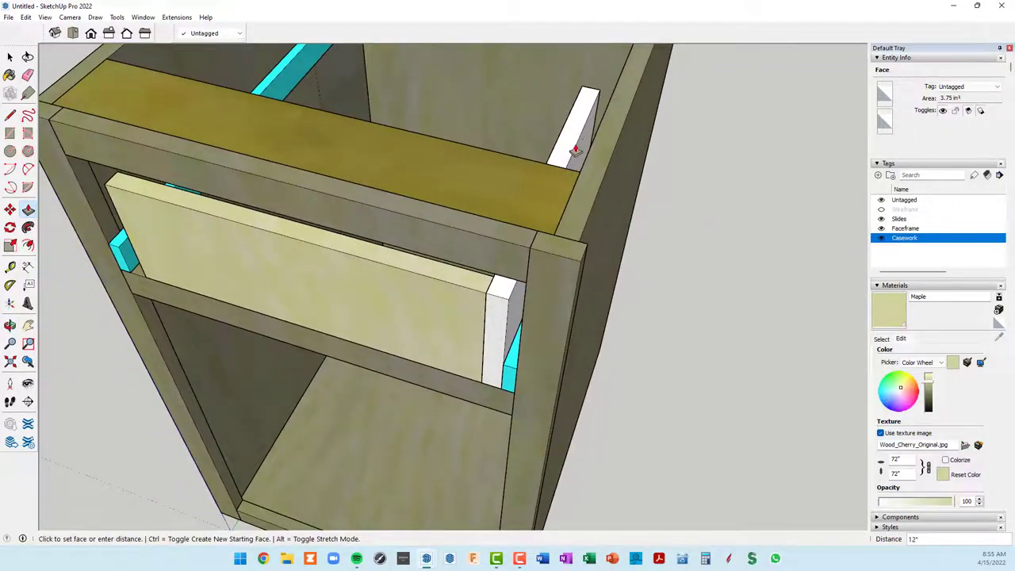
middle_drag(576, 151, 567, 331)
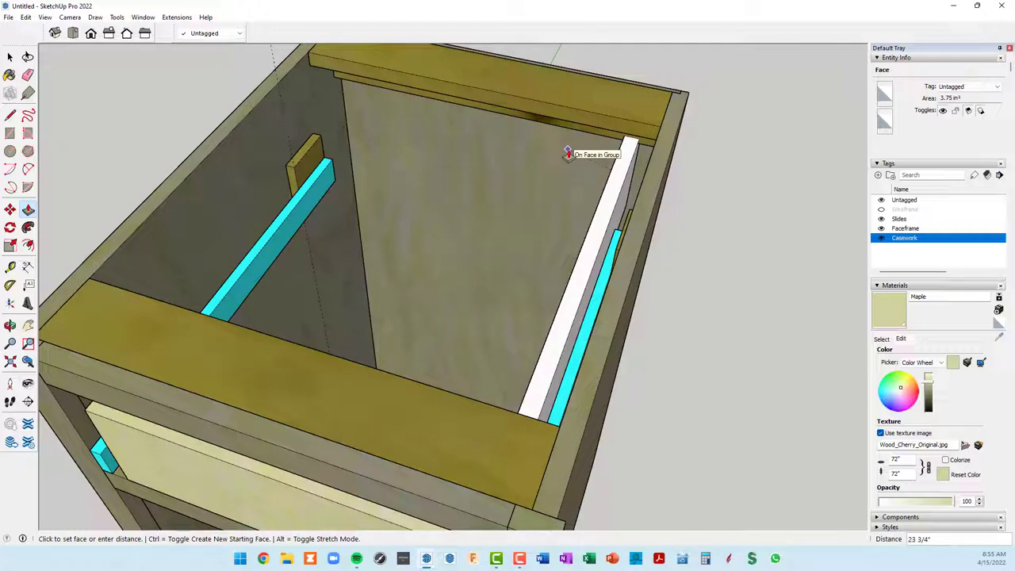
scroll(556, 189, down, 3)
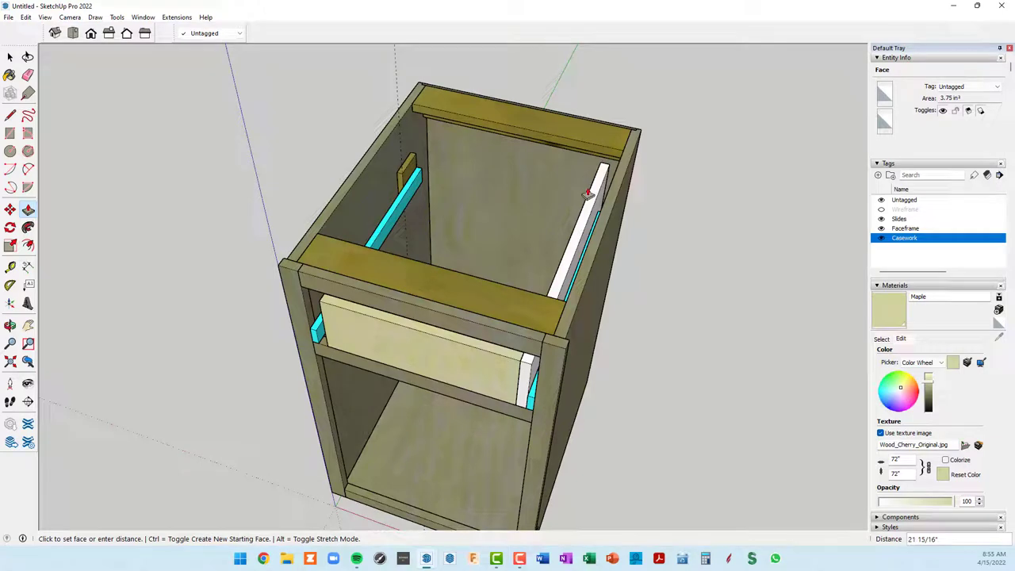
text(22)
key(Return)
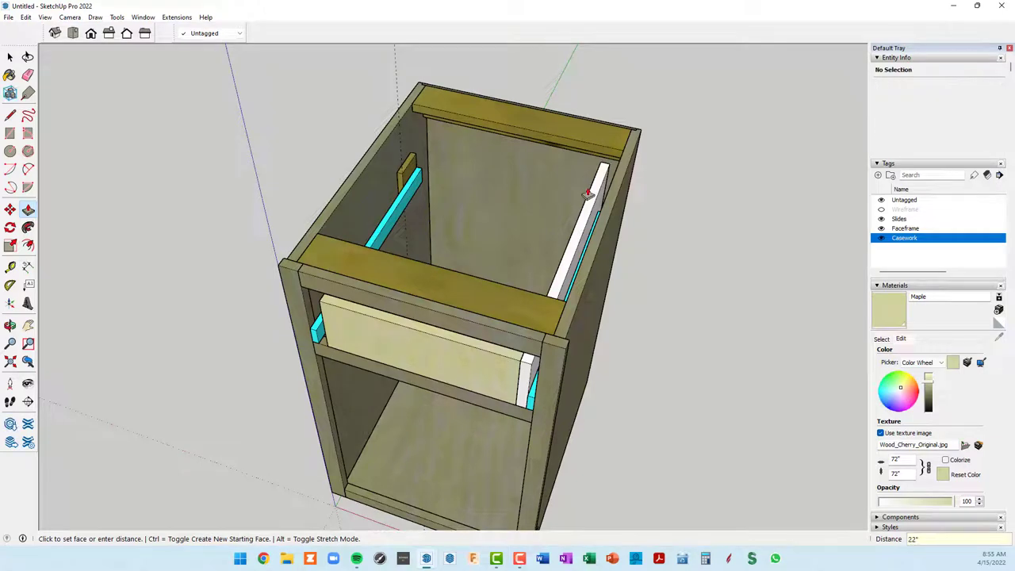
scroll(581, 248, up, 3)
mouse_move(581, 248)
middle_down()
mouse_move(487, 236)
mouse_move(566, 245)
mouse_move(802, 211)
mouse_move(849, 215)
mouse_move(854, 233)
mouse_move(635, 254)
middle_up()
text(20)
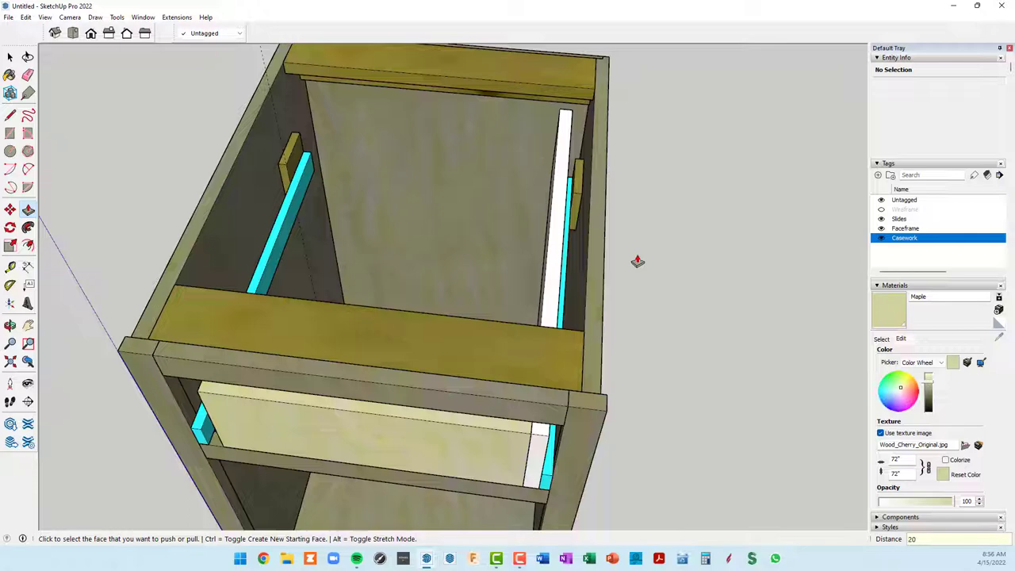
key(Return)
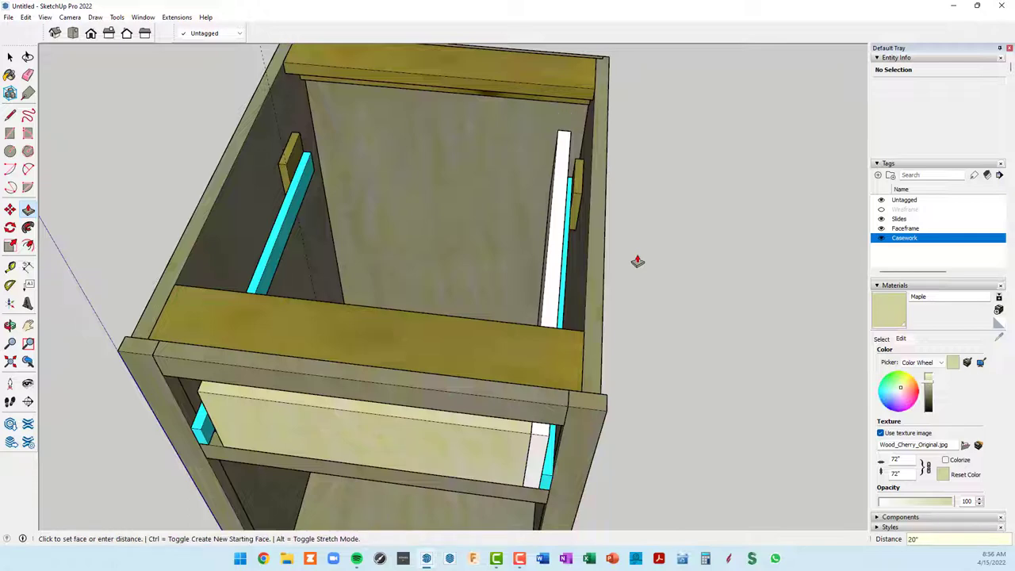
mouse_move(627, 238)
middle_down()
mouse_move(617, 225)
mouse_move(582, 237)
mouse_move(571, 198)
middle_up()
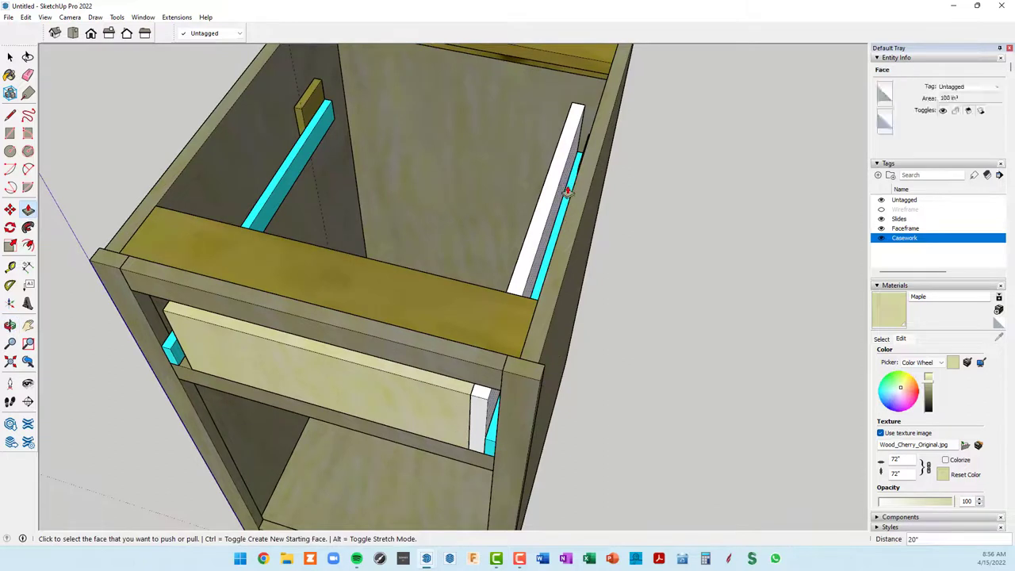
key(space)
Step: Make the new drawer side geometry into a component
triple_click(549, 195)
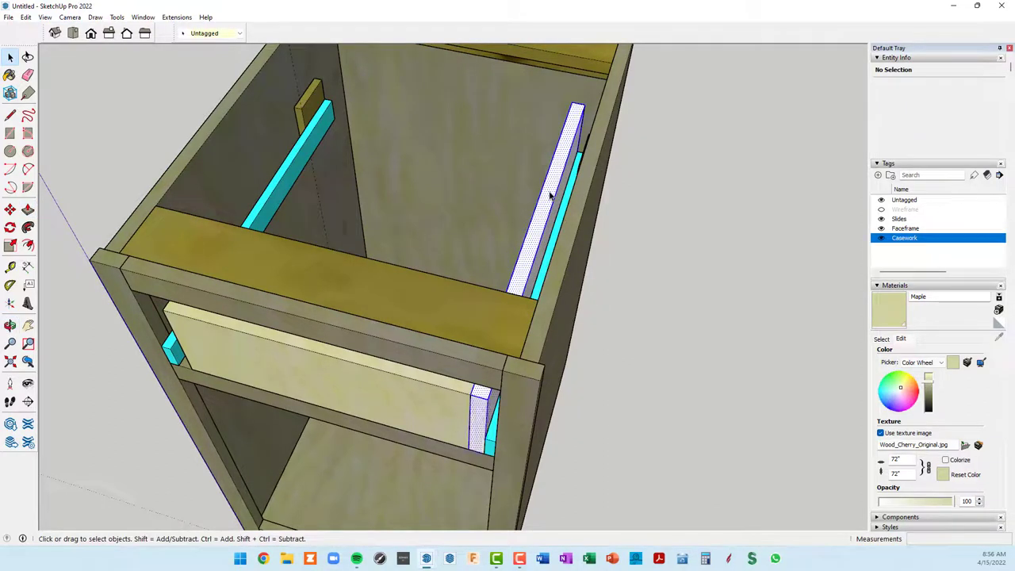
right_click(550, 194)
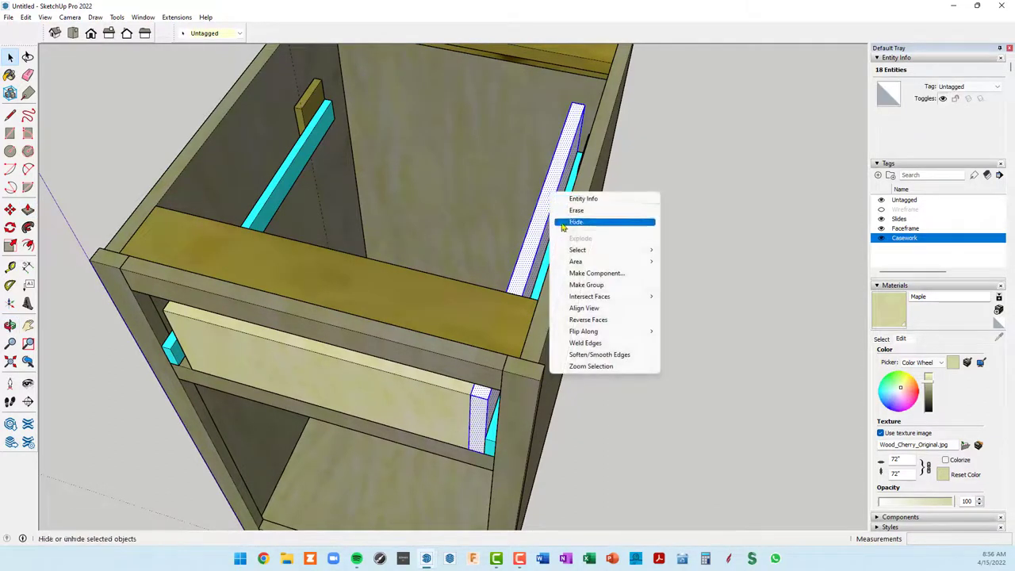
click(607, 276)
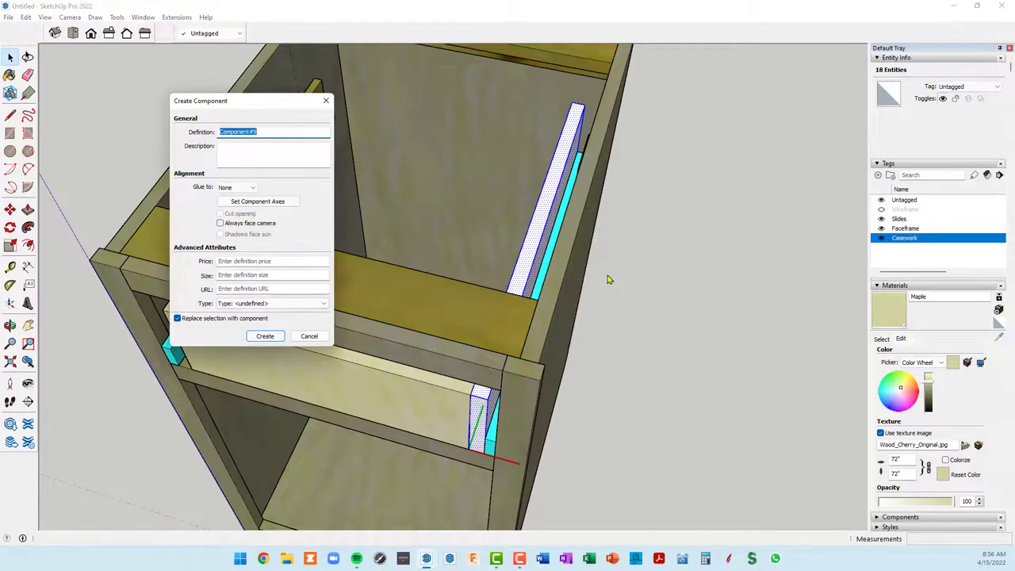
click(270, 340)
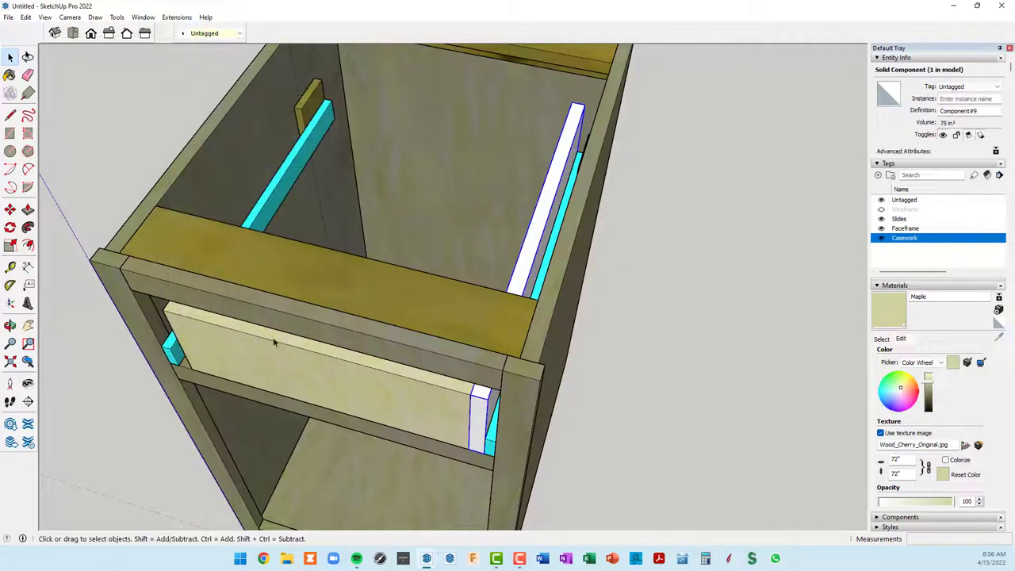
Step: Paint the drawer side component with Maple and orbit to check it
click(898, 315)
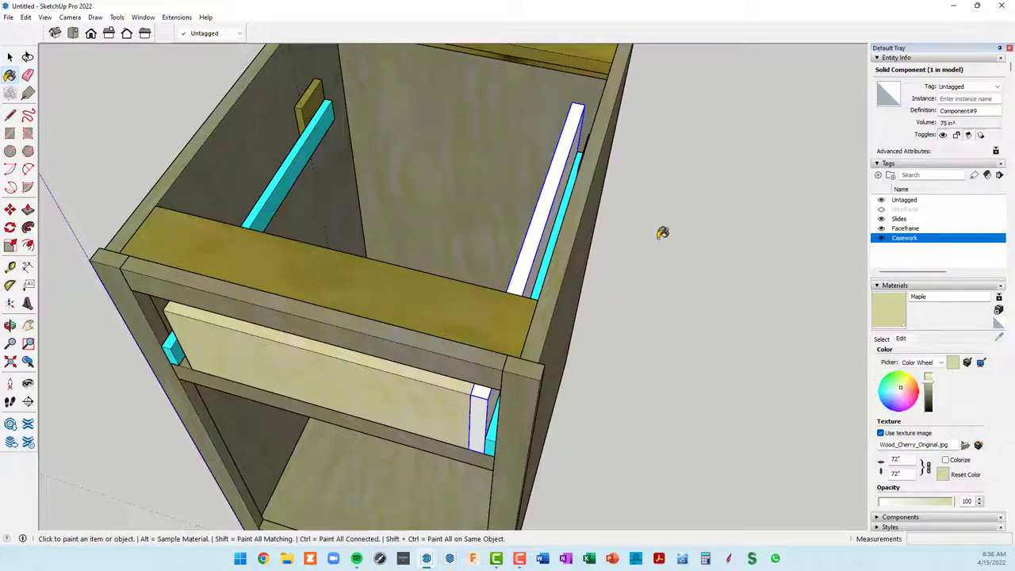
click(554, 201)
middle_drag(558, 254, 736, 174)
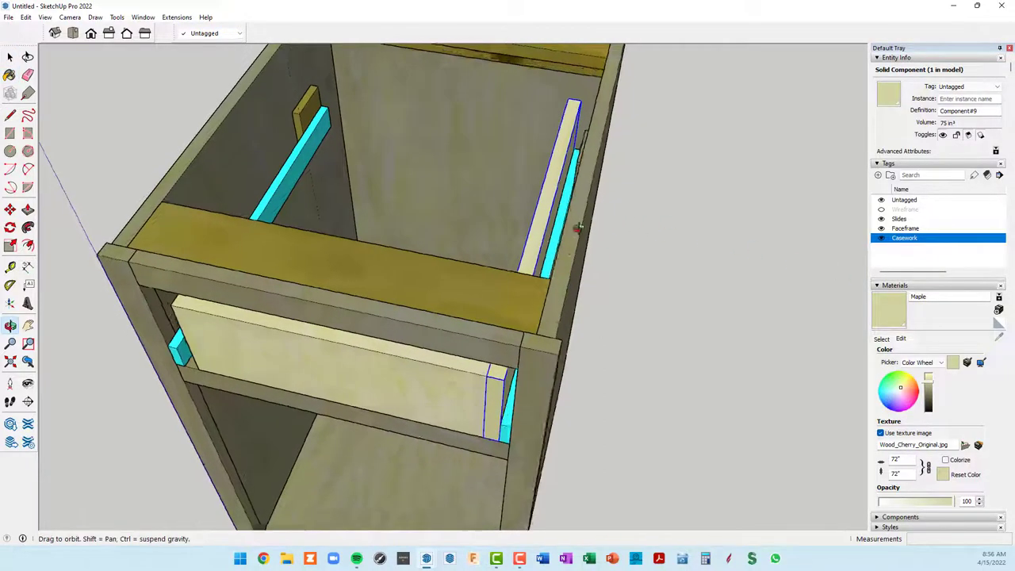
middle_drag(671, 276, 689, 230)
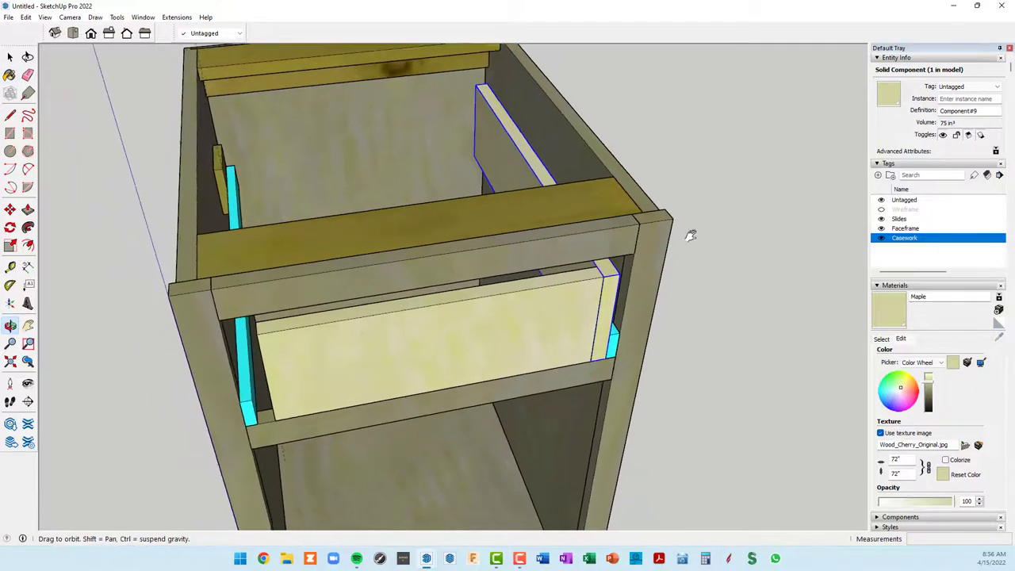
scroll(638, 313, up, 3)
scroll(635, 315, down, 2)
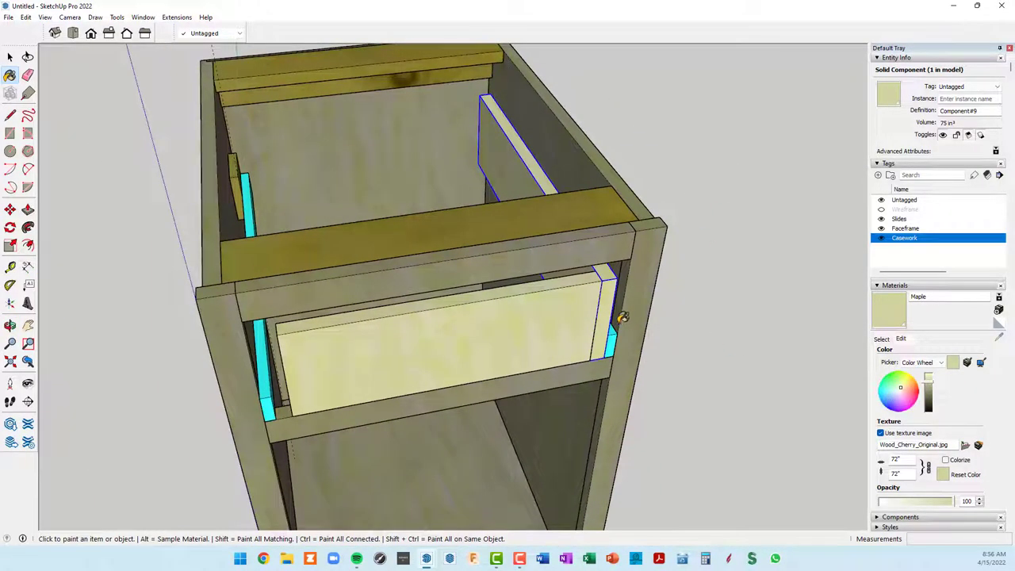
key(space)
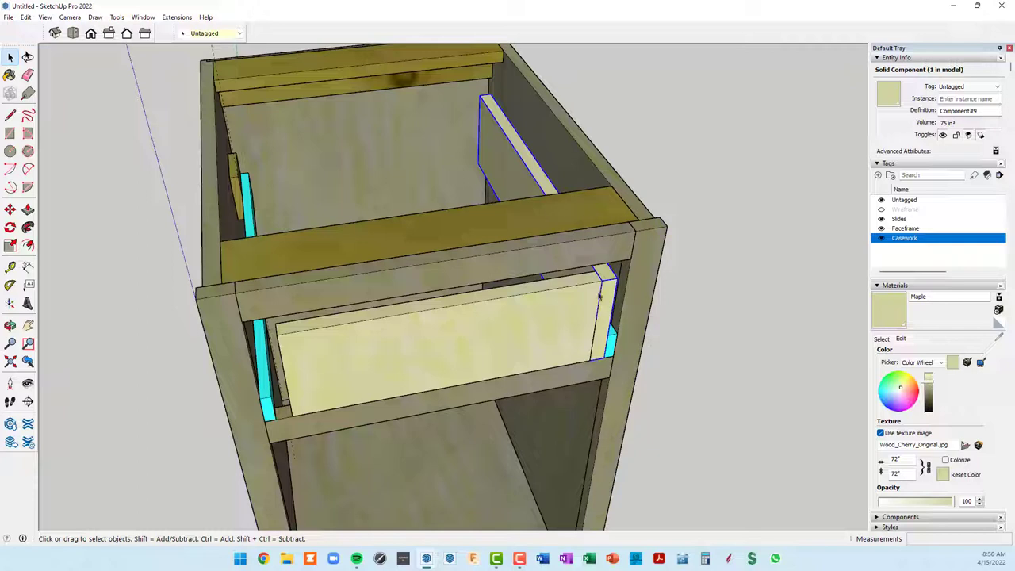
middle_drag(617, 297, 624, 254)
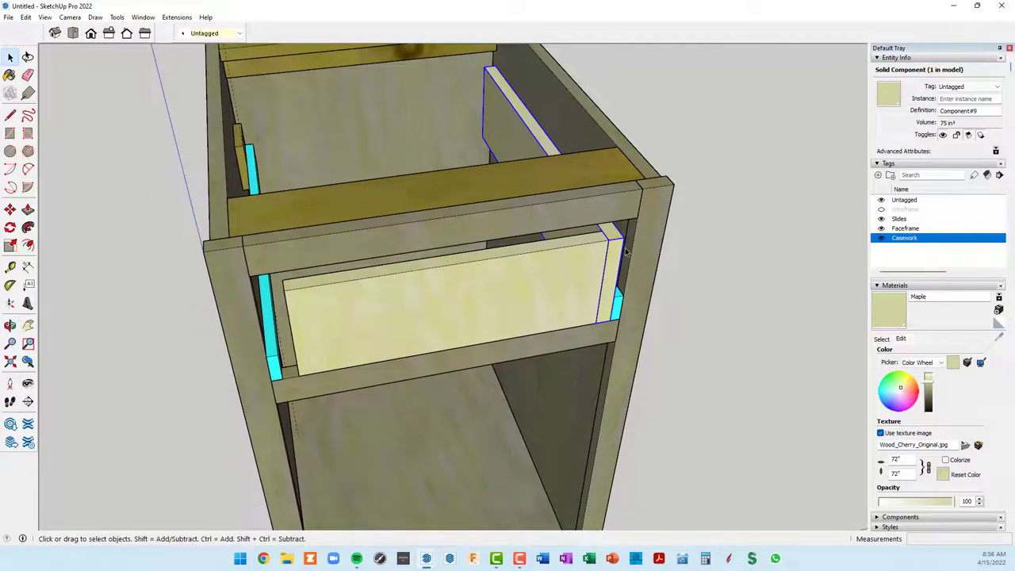
key(m)
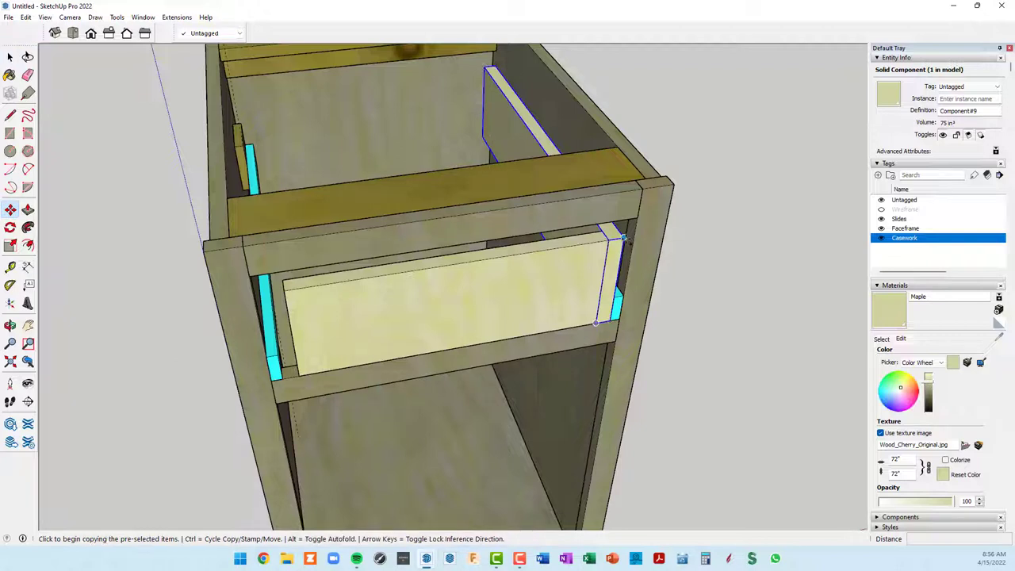
Step: Copy the drawer side over to the drawer's left edge
click(624, 238)
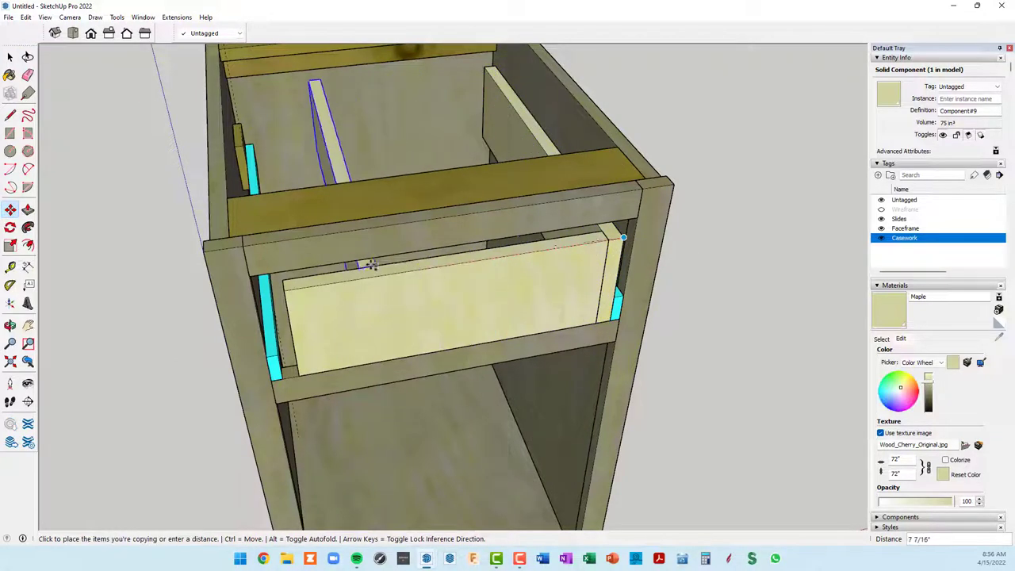
click(284, 292)
scroll(473, 329, down, 3)
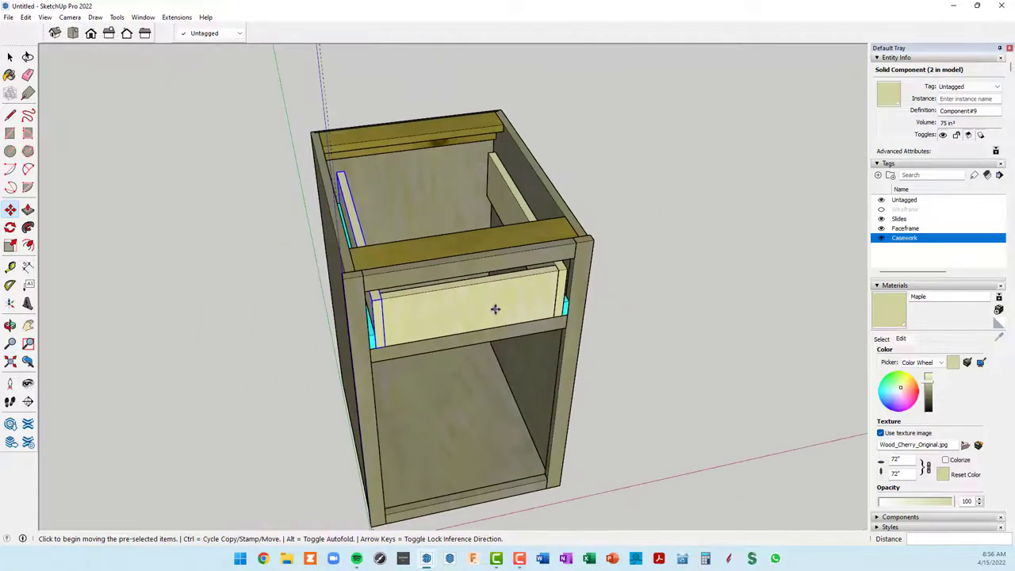
middle_drag(499, 302, 383, 182)
scroll(383, 186, down, 1)
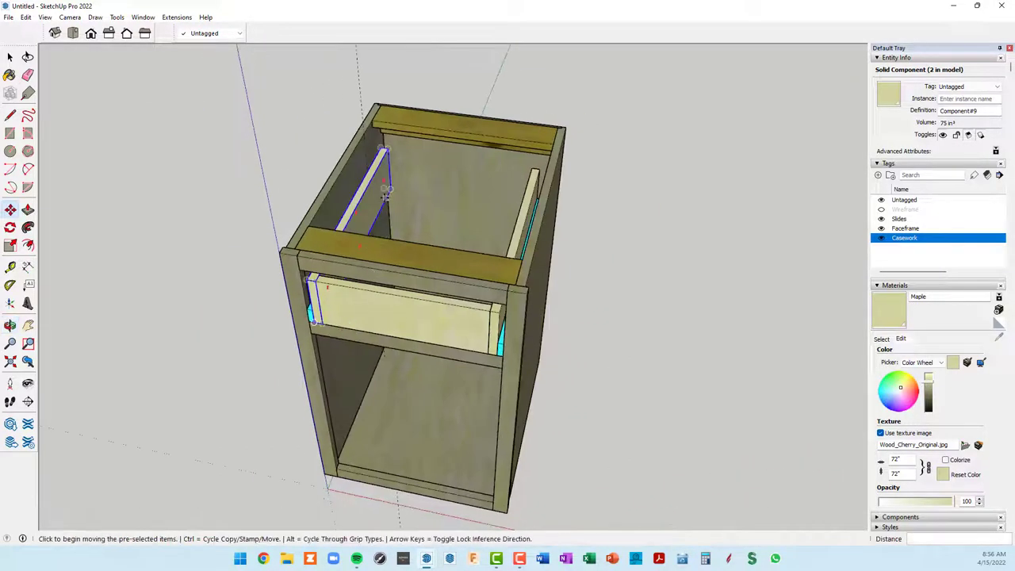
scroll(389, 198, up, 2)
scroll(393, 210, down, 2)
scroll(394, 230, down, 1)
middle_drag(394, 235, 475, 218)
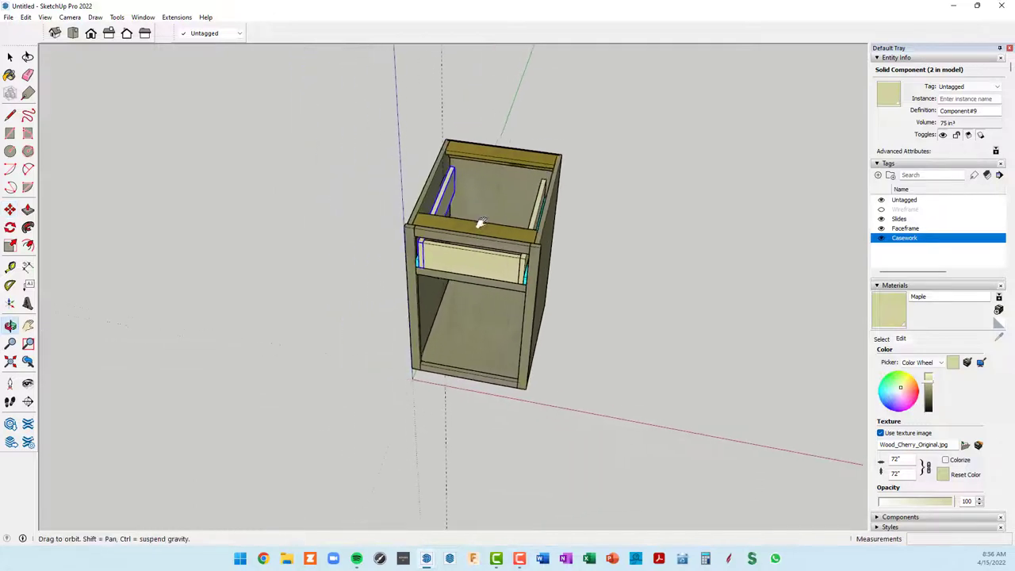
scroll(466, 200, up, 2)
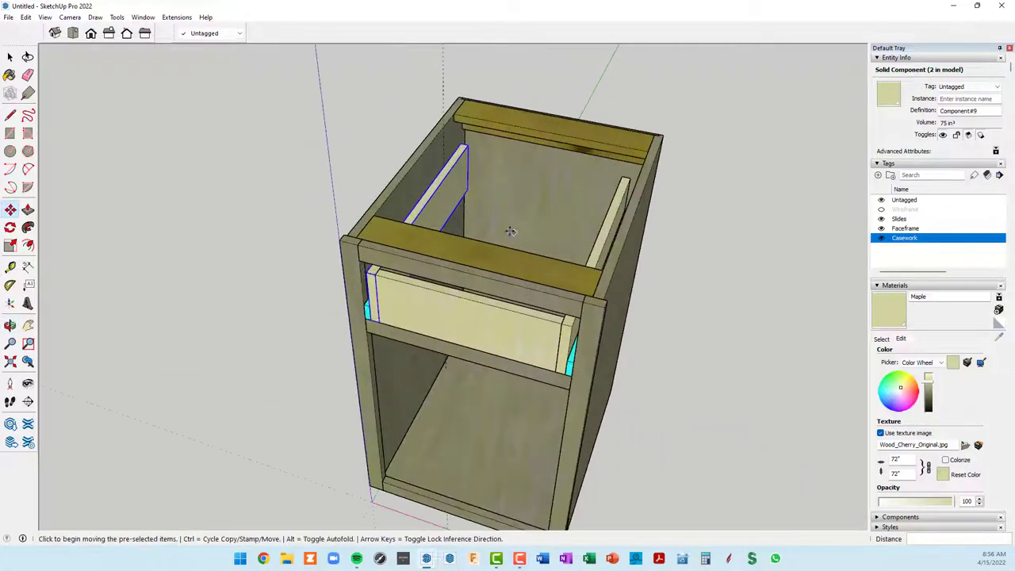
scroll(510, 230, down, 3)
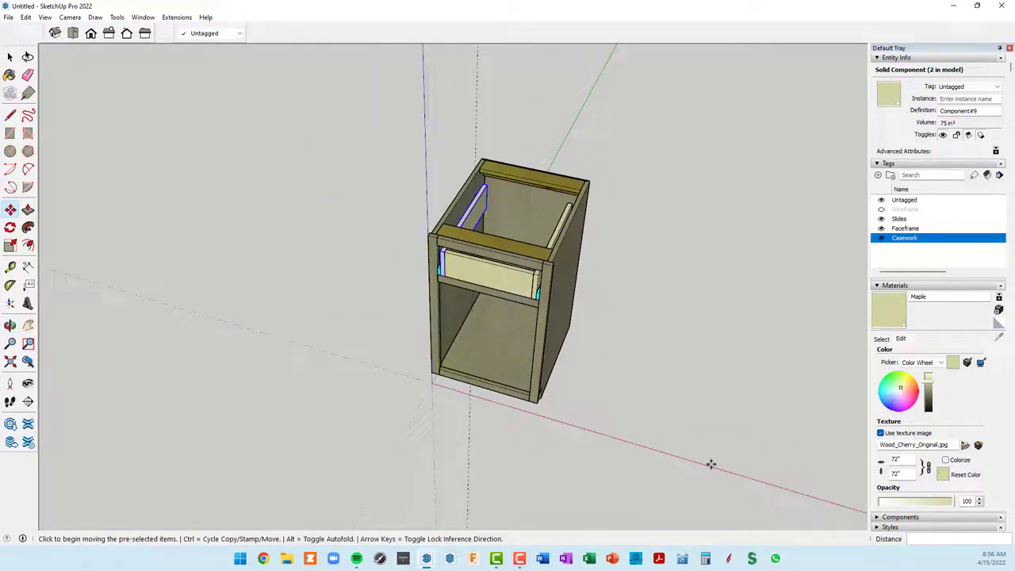
scroll(491, 167, up, 2)
scroll(490, 164, up, 3)
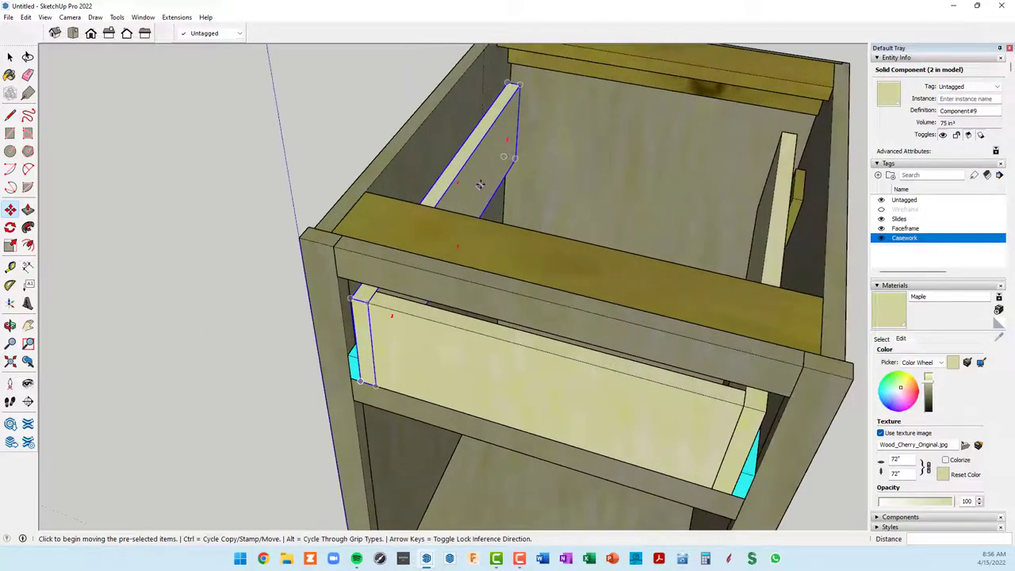
Step: Flip the copied side along the component's red axis
right_click(491, 159)
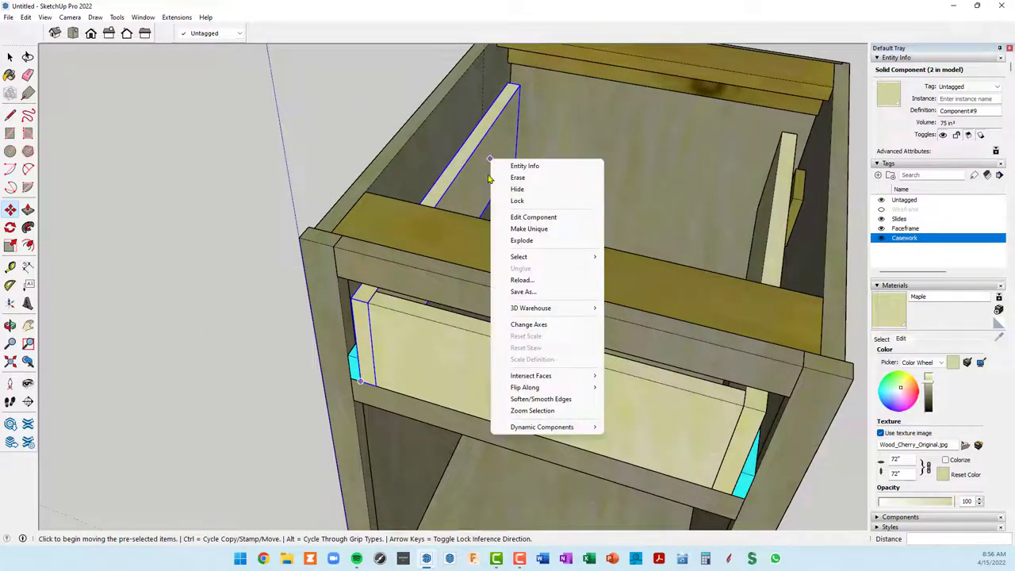
mouse_move(547, 387)
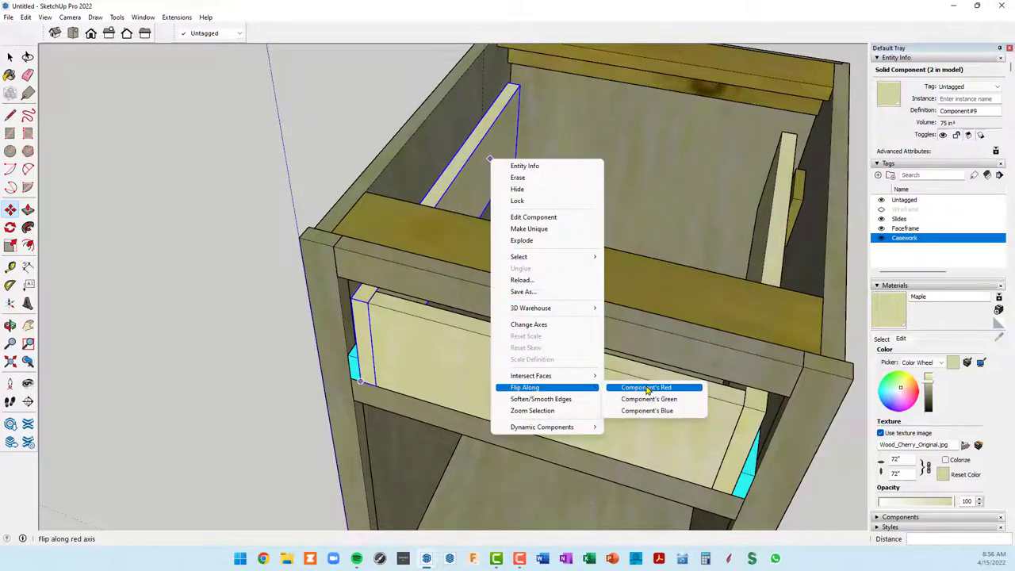
click(644, 386)
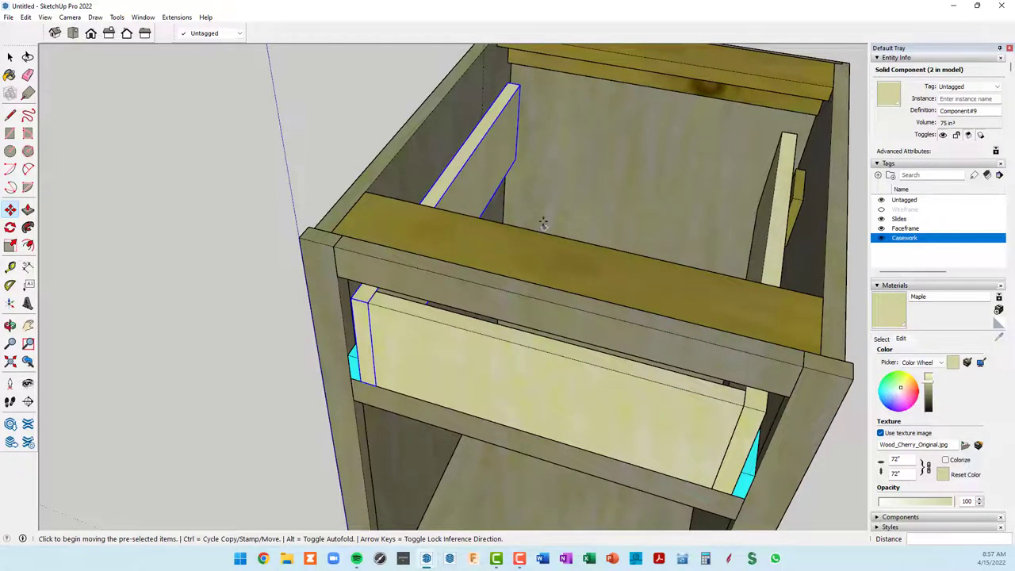
mouse_move(542, 223)
middle_down()
mouse_move(467, 199)
mouse_move(516, 172)
mouse_move(555, 208)
mouse_move(700, 217)
mouse_move(678, 162)
mouse_move(496, 162)
middle_up()
Step: Copy the Maple drawer front to the rear of the drawer
scroll(524, 399, down, 3)
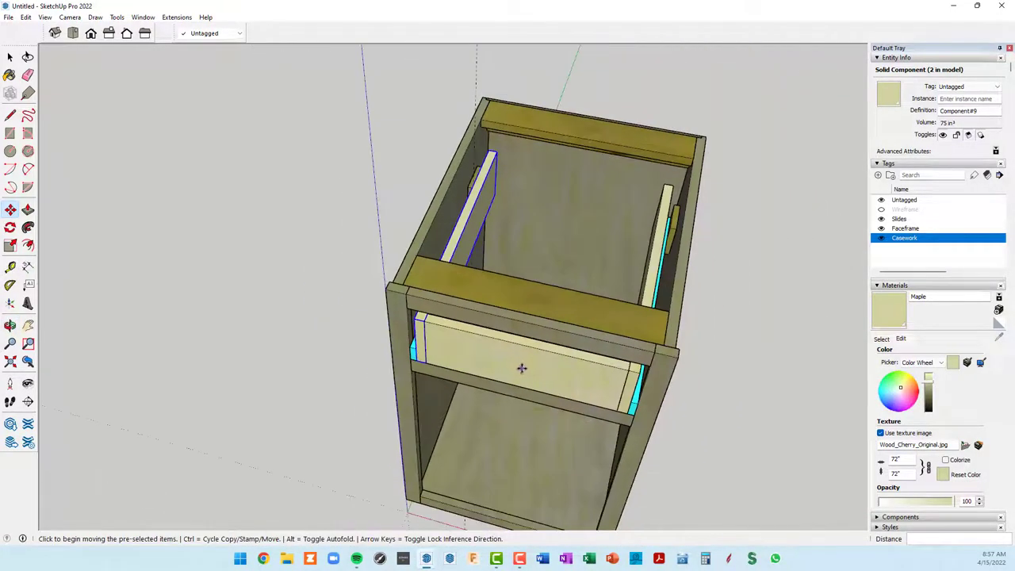
key(space)
click(521, 370)
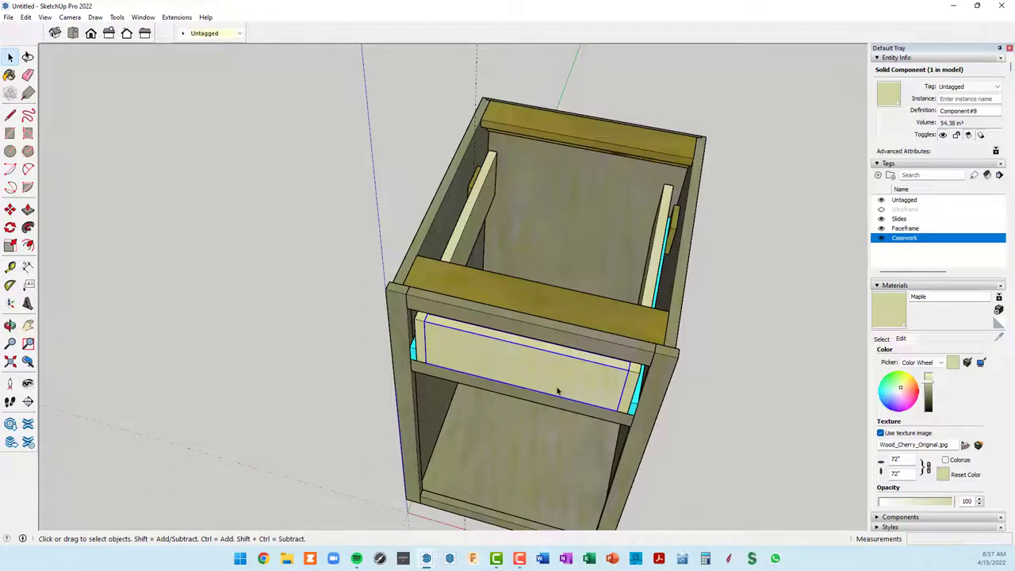
mouse_move(557, 390)
middle_down()
mouse_move(515, 349)
mouse_move(622, 197)
middle_up()
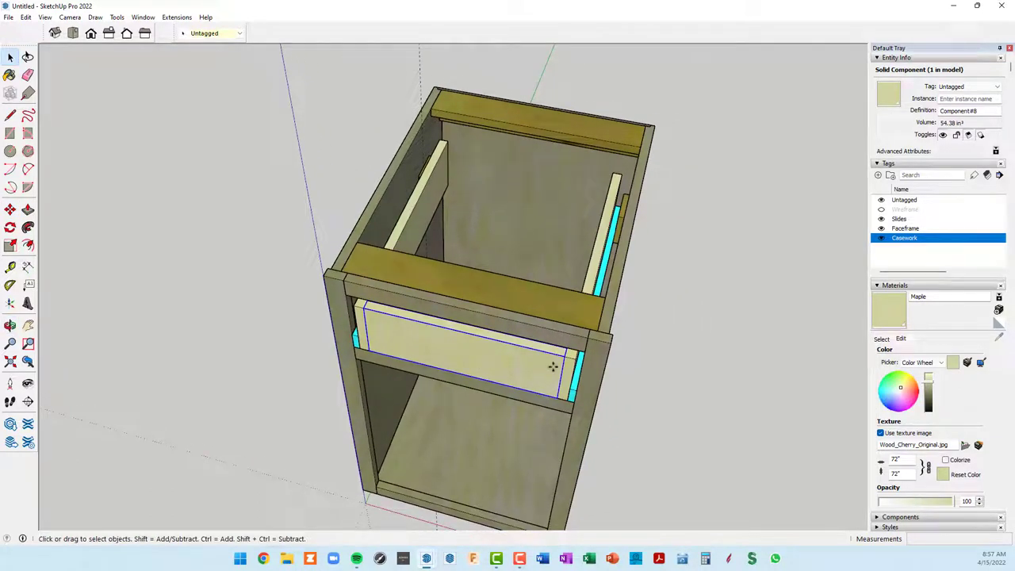
key(m)
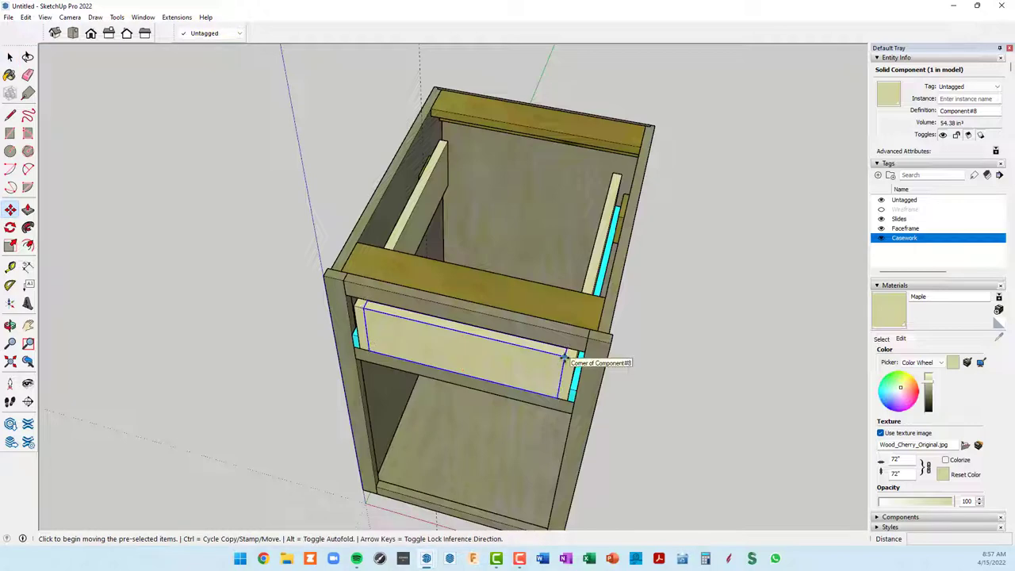
key(ctrl)
click(563, 358)
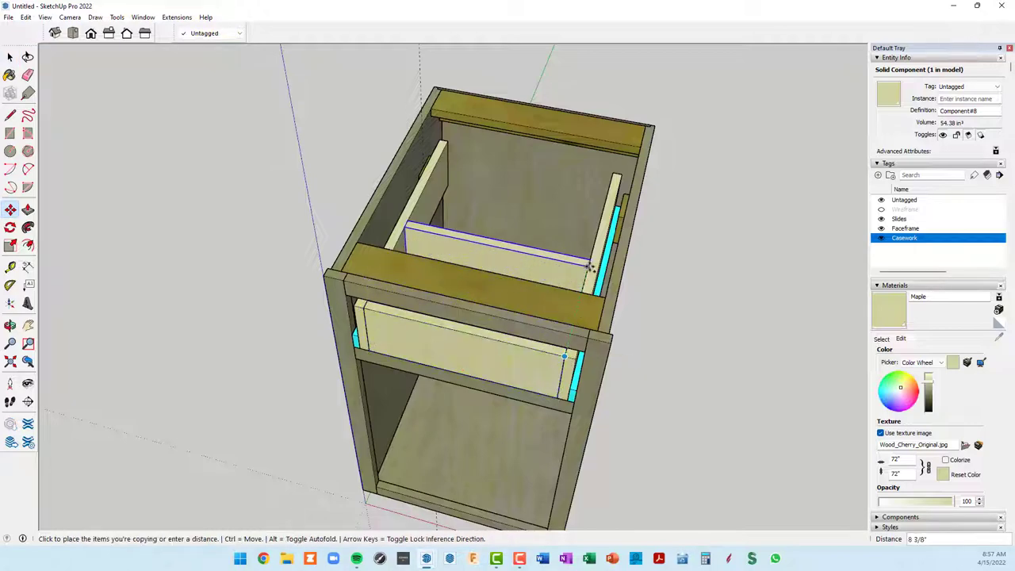
scroll(589, 253, up, 2)
scroll(602, 232, up, 2)
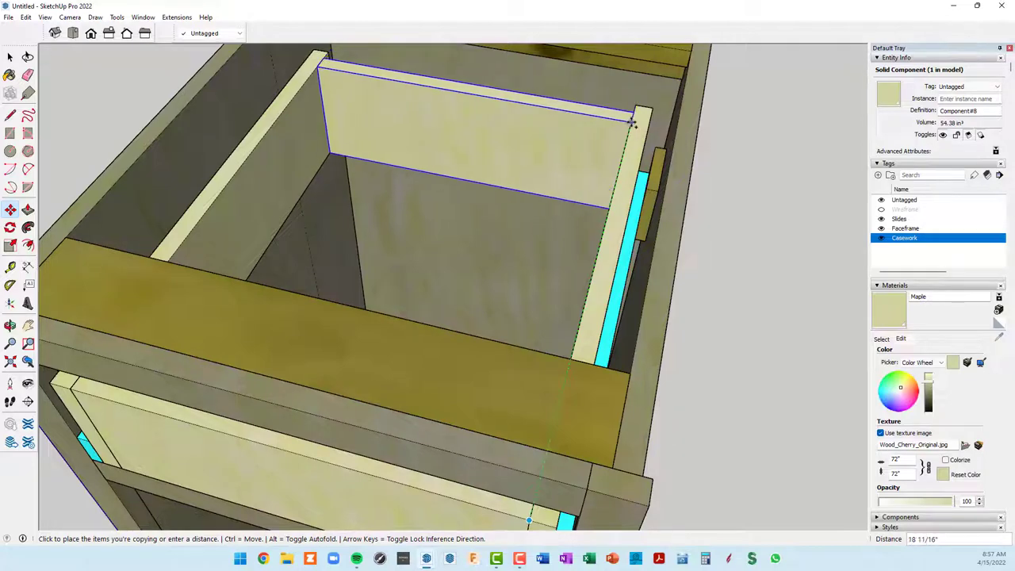
scroll(632, 116, up, 2)
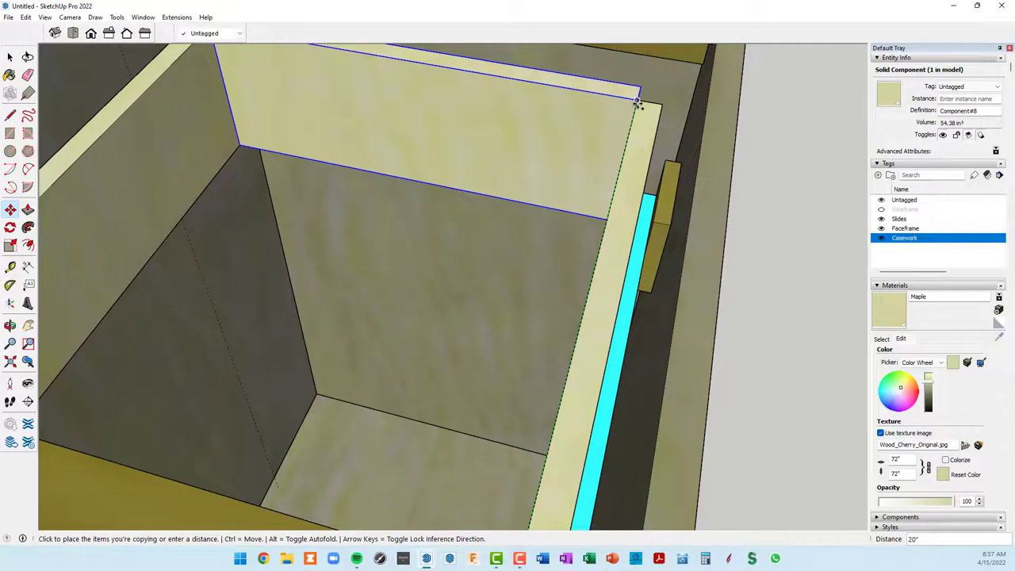
click(638, 102)
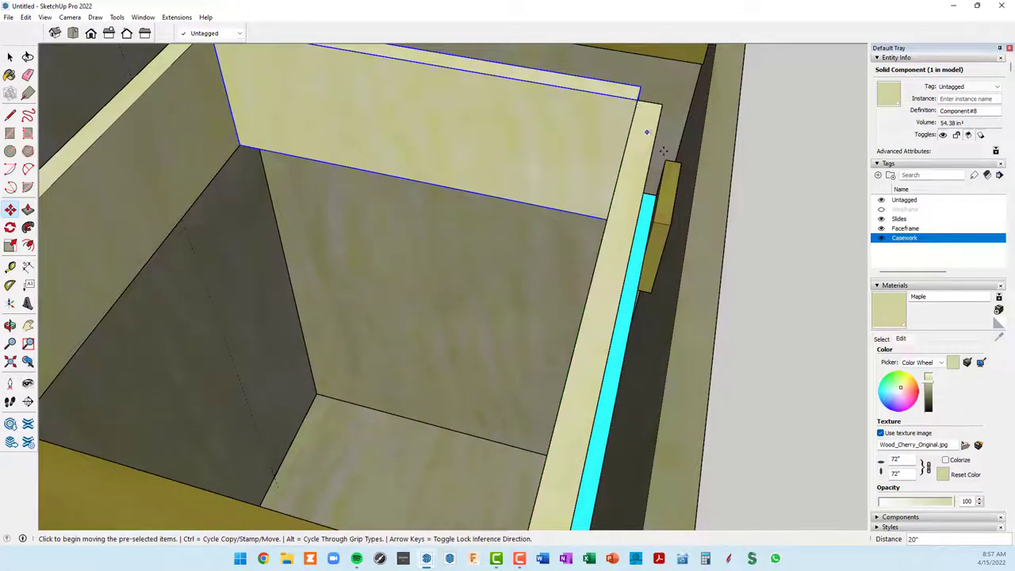
Step: Align the copied back panel between the drawer sides
middle_drag(646, 162, 587, 182)
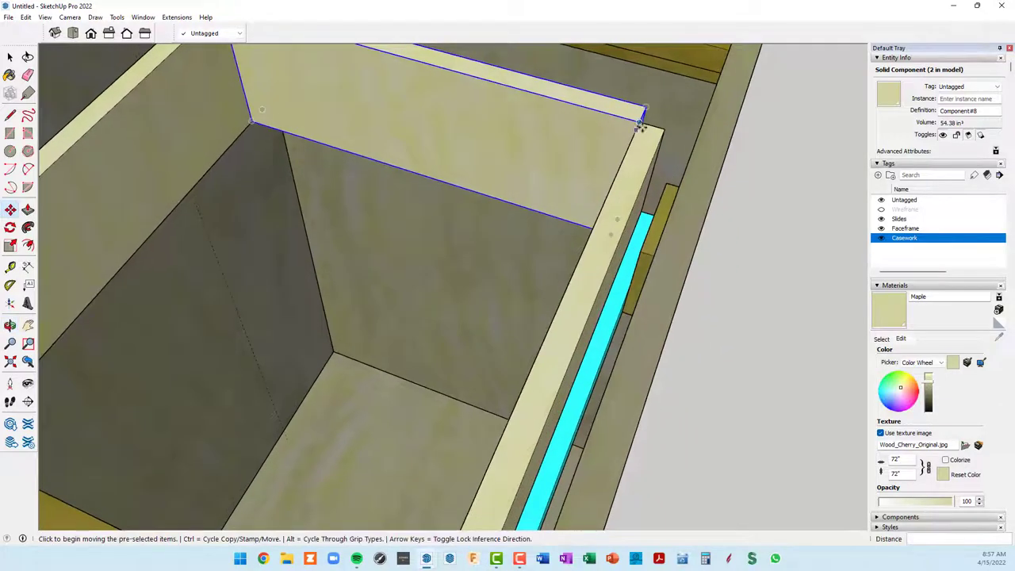
scroll(138, 113, up, 1)
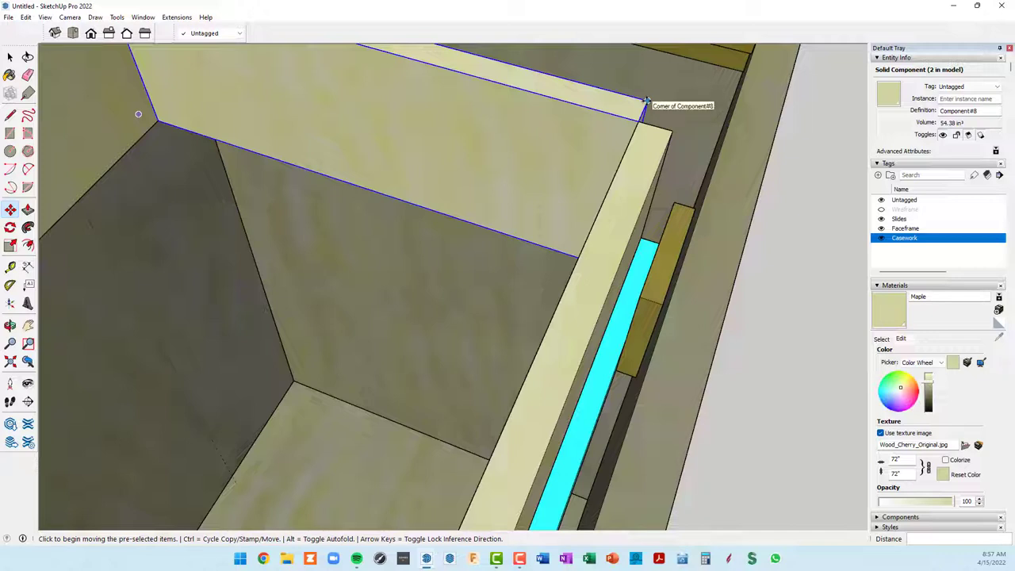
click(646, 102)
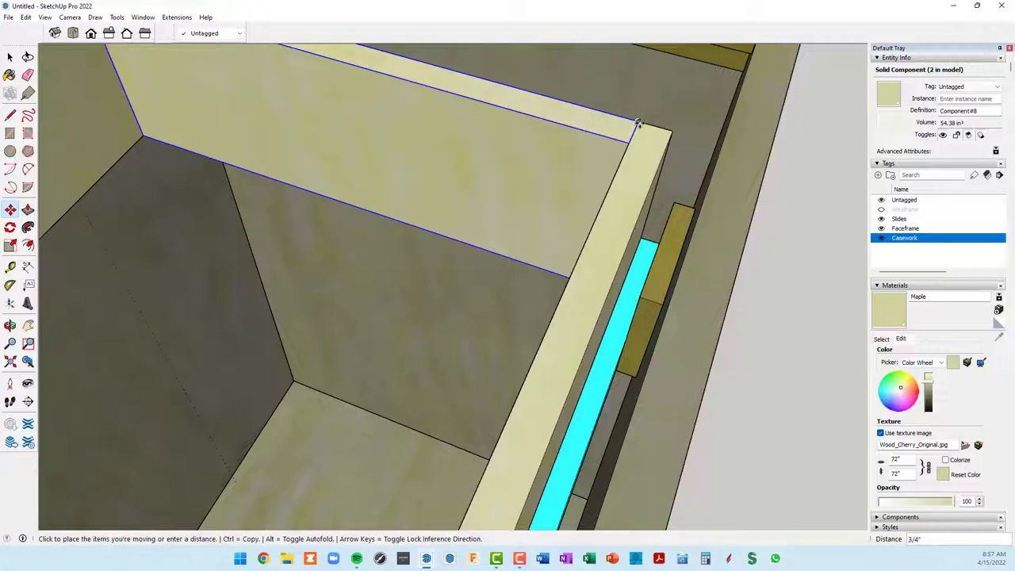
scroll(653, 140, down, 5)
mouse_move(652, 140)
middle_down()
mouse_move(698, 153)
mouse_move(764, 90)
mouse_move(544, 140)
mouse_move(641, 146)
mouse_move(738, 93)
mouse_move(632, 170)
mouse_move(630, 152)
mouse_move(662, 198)
middle_up()
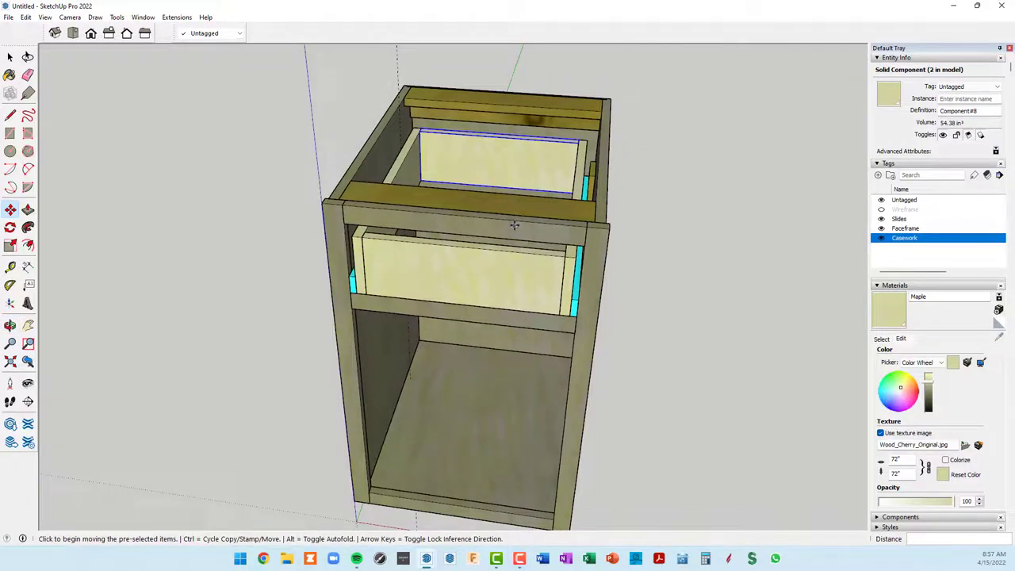
Step: Hide the Casework, Faceframe, Slides and Wireframe tags
click(881, 239)
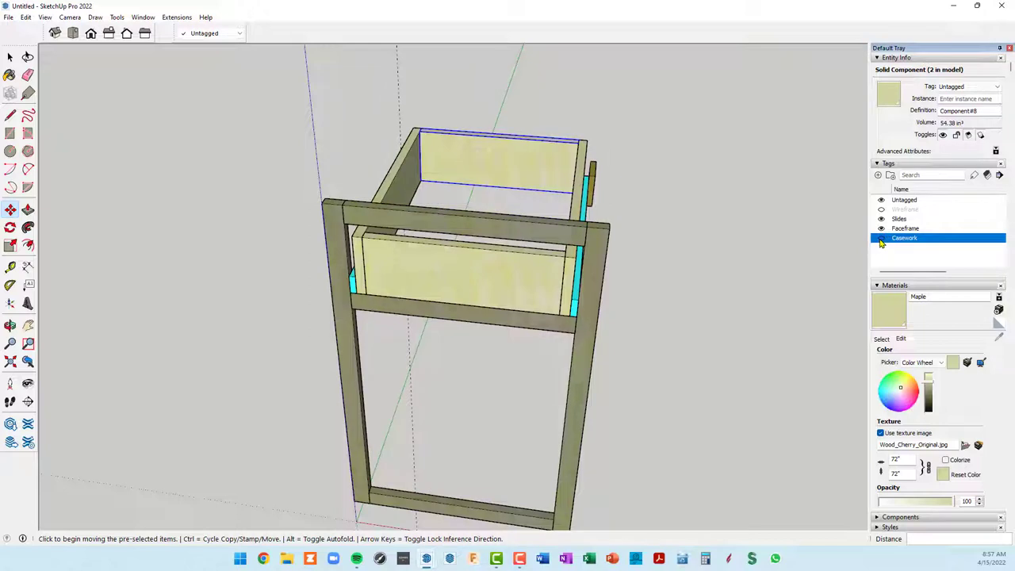
click(881, 228)
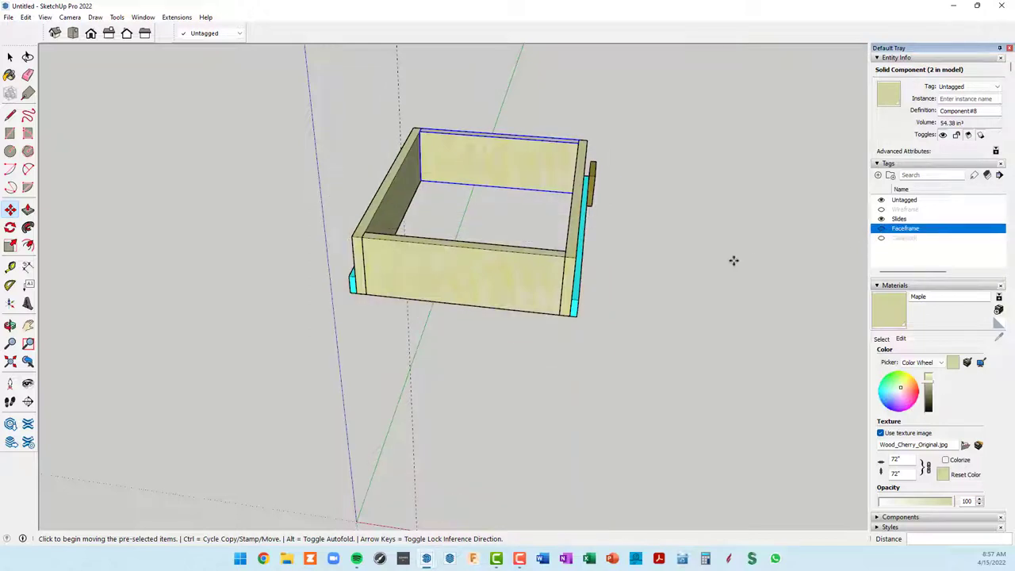
mouse_move(733, 260)
middle_down()
mouse_move(622, 226)
mouse_move(646, 246)
mouse_move(635, 249)
mouse_move(672, 255)
mouse_move(508, 238)
mouse_move(566, 227)
middle_up()
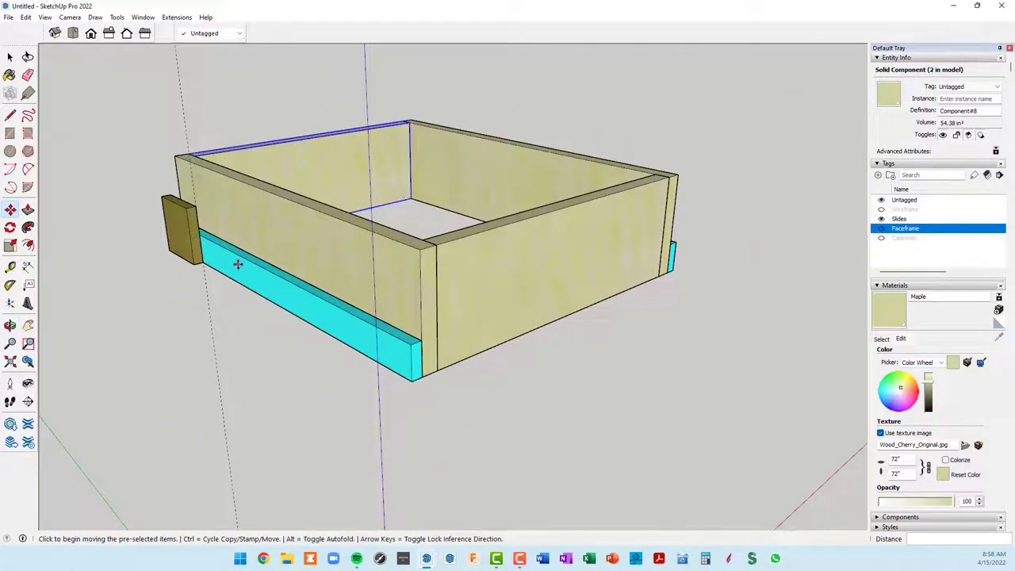
click(881, 219)
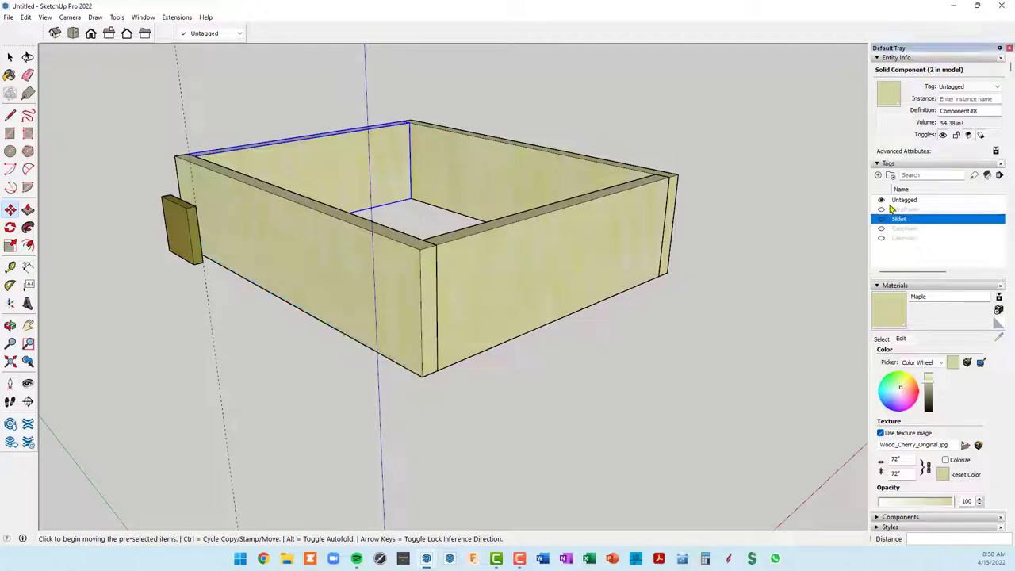
click(880, 209)
mouse_move(706, 259)
middle_down()
mouse_move(636, 280)
mouse_move(336, 315)
mouse_move(211, 230)
mouse_move(768, 261)
mouse_move(325, 267)
mouse_move(347, 269)
middle_up()
Step: Assign the two small blocks beside the drawer to the Slides tag
key(m)
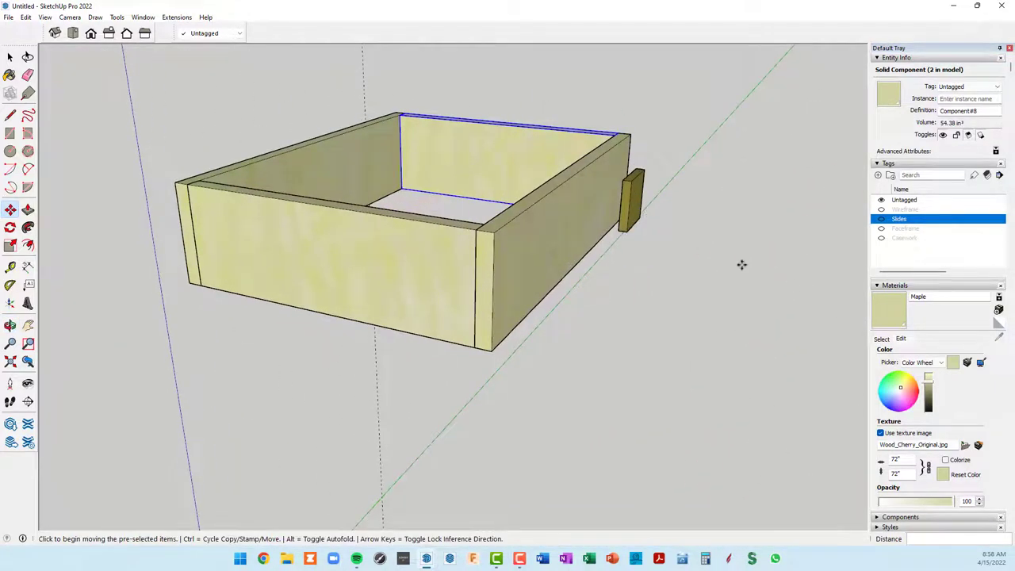
mouse_move(610, 270)
middle_down()
mouse_move(671, 310)
mouse_move(713, 243)
mouse_move(379, 257)
mouse_move(476, 300)
middle_up()
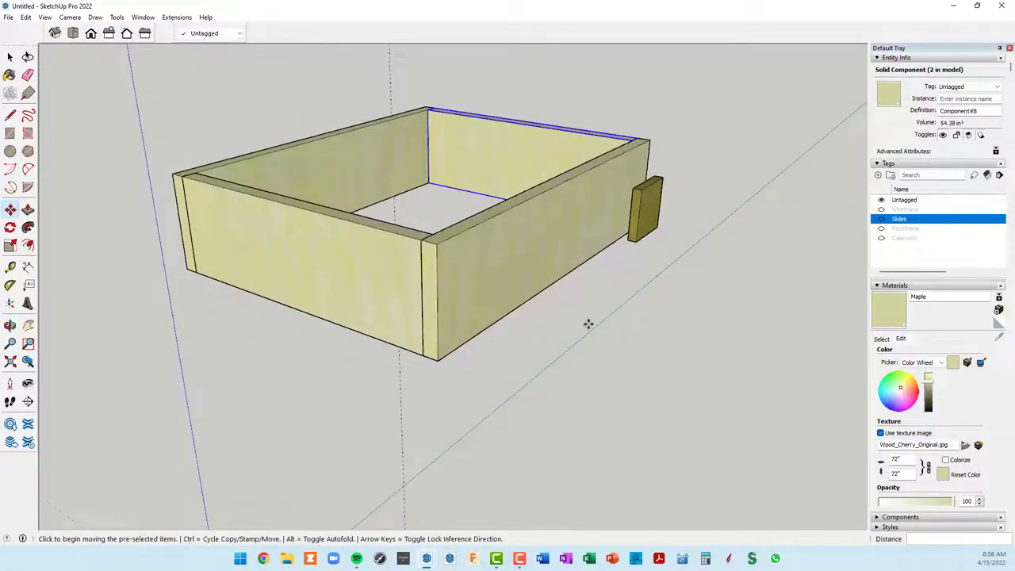
key(space)
click(653, 222)
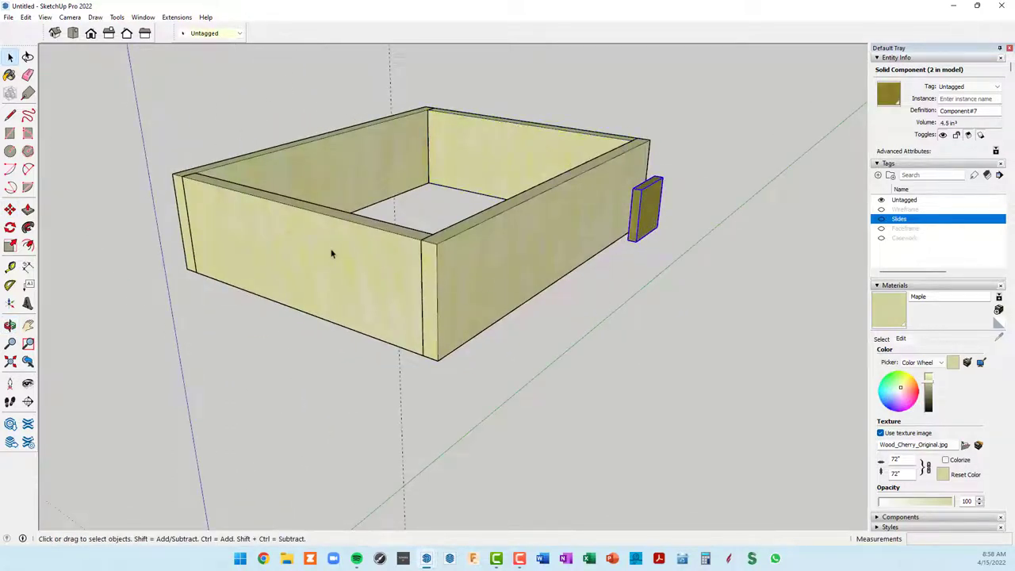
mouse_move(331, 254)
middle_down()
mouse_move(542, 233)
mouse_move(411, 223)
middle_up()
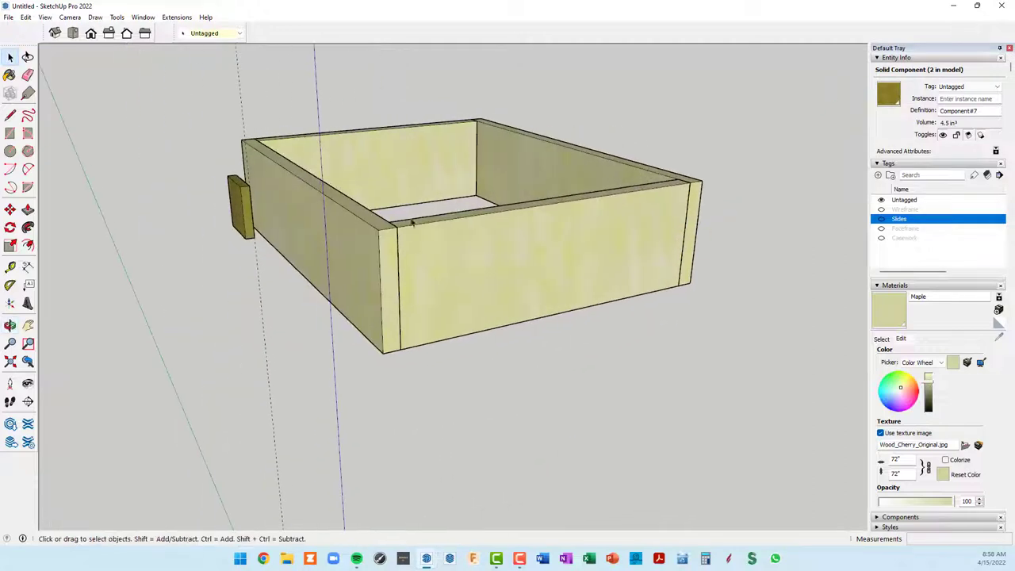
ctrl+click(235, 208)
middle_drag(526, 283, 199, 261)
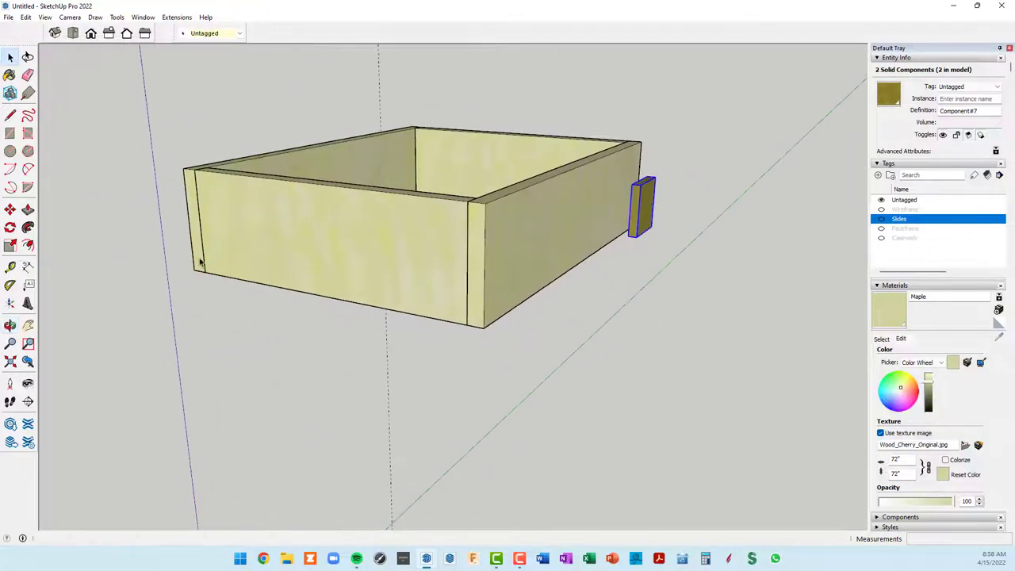
click(239, 33)
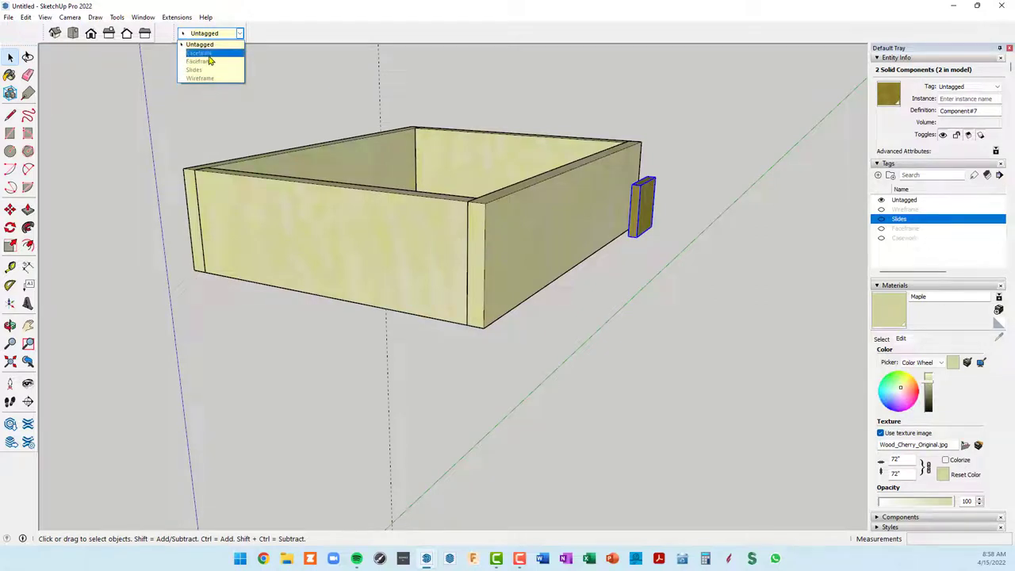
click(210, 61)
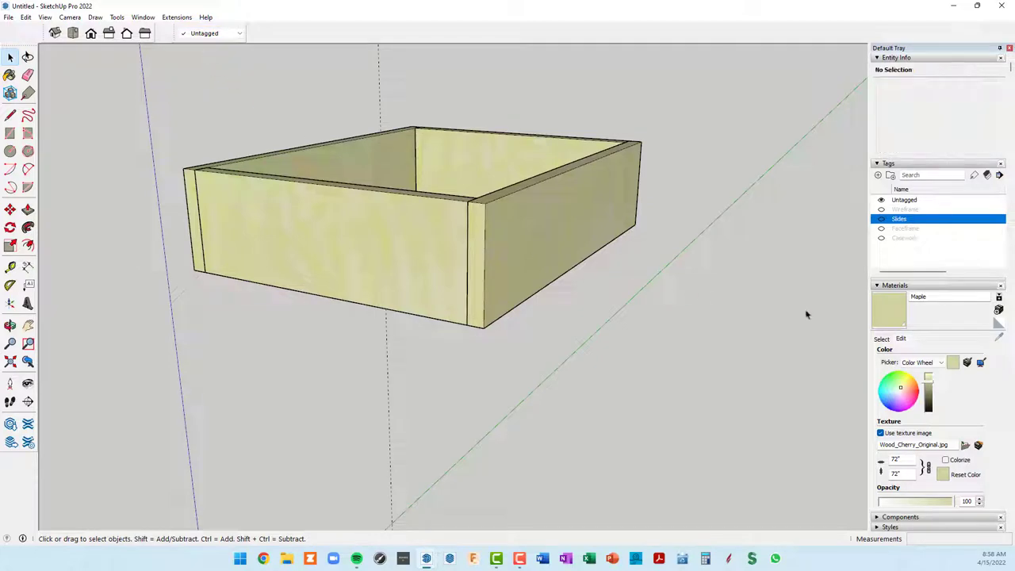
Step: Show the Casework and Slides tags and orbit to inspect the drawer inside the cabinet
click(881, 237)
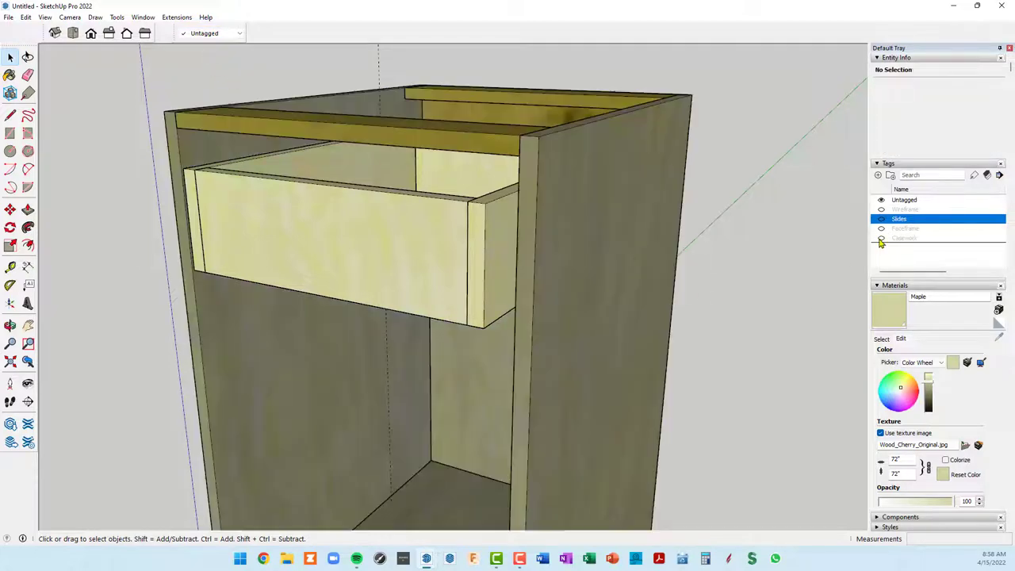
mouse_move(828, 242)
middle_down()
mouse_move(550, 265)
mouse_move(617, 409)
mouse_move(585, 431)
mouse_move(589, 358)
mouse_move(724, 306)
middle_up()
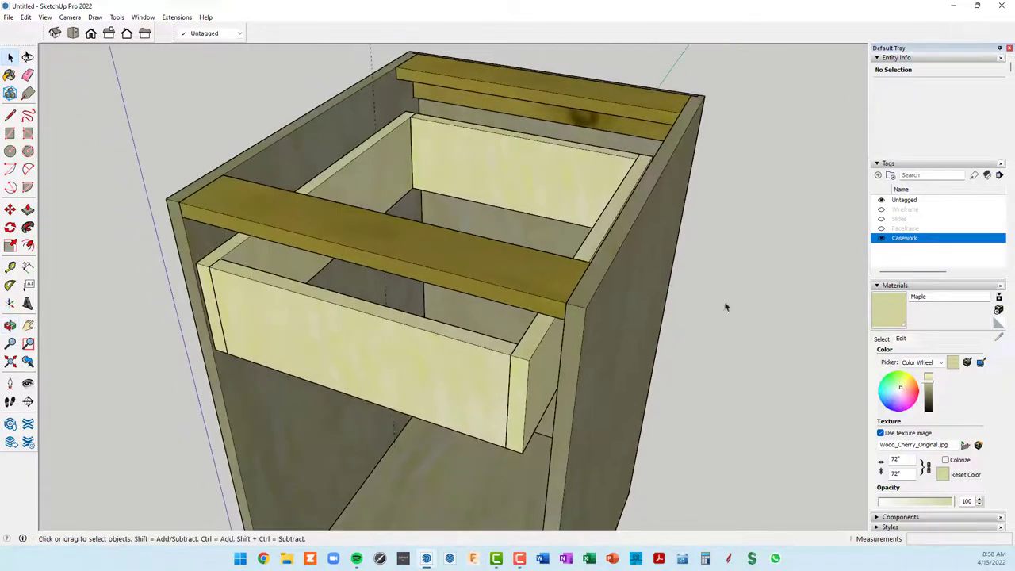
click(881, 219)
mouse_move(655, 263)
middle_down()
mouse_move(772, 294)
mouse_move(754, 279)
middle_up()
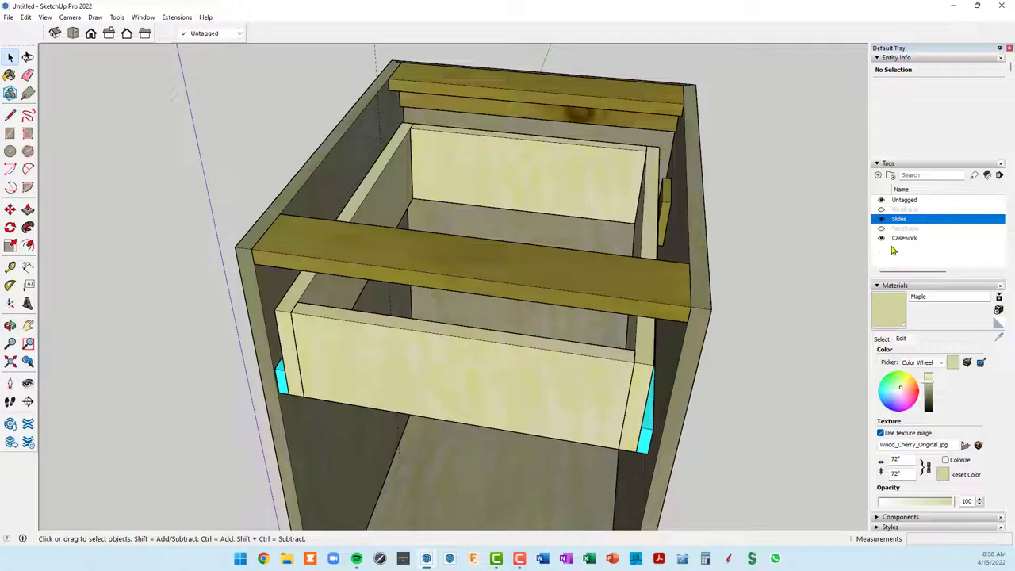
Step: Hide Slides and Casework again, leaving only the Maple drawer box visible
click(882, 221)
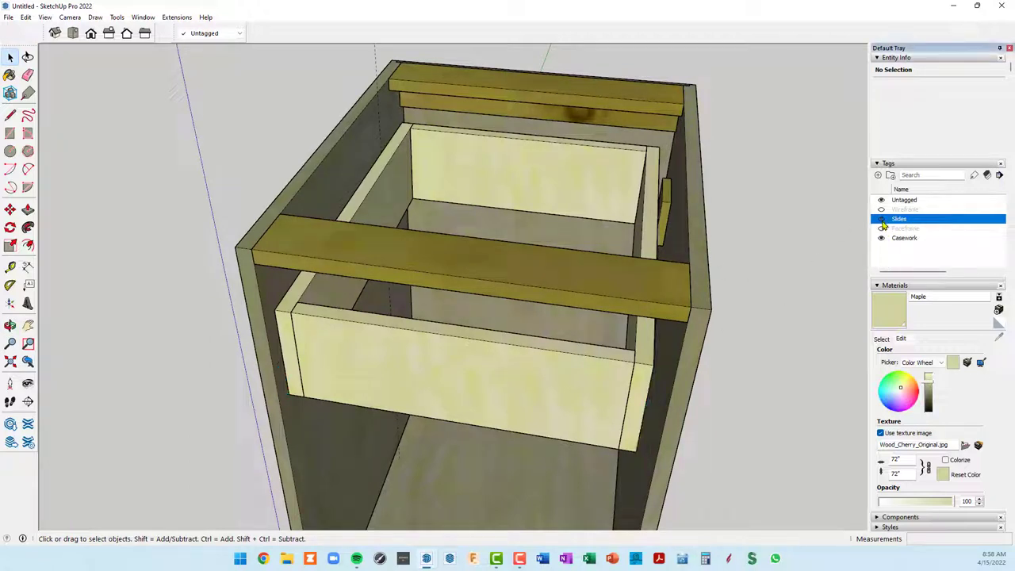
click(881, 239)
middle_drag(793, 244, 661, 227)
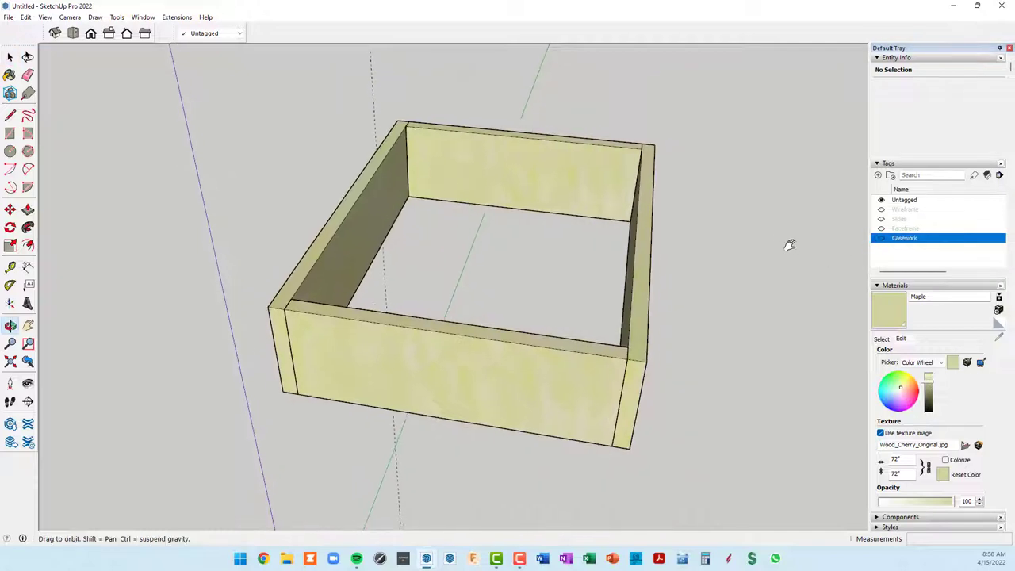
click(659, 270)
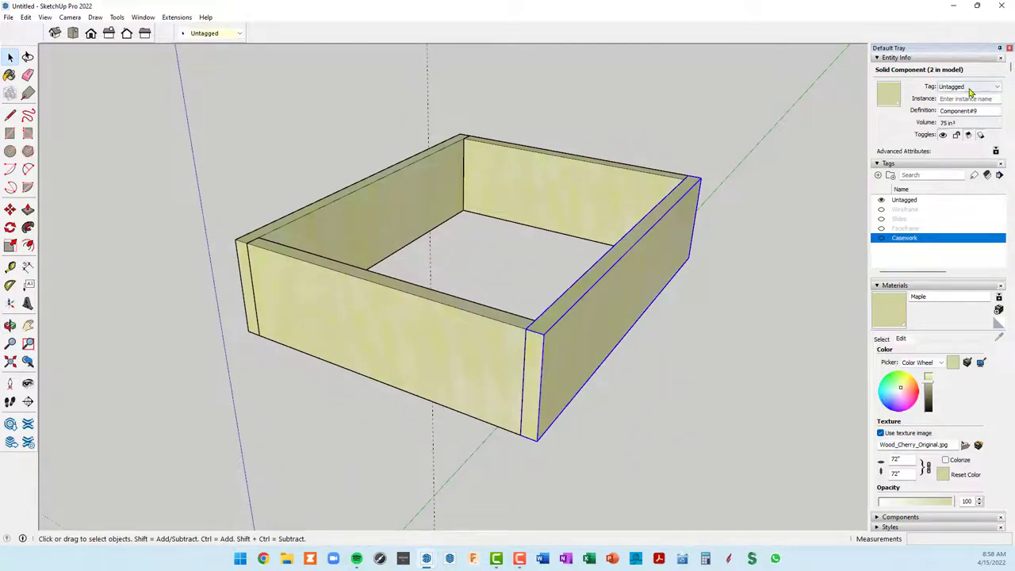
mouse_move(625, 243)
middle_down()
mouse_move(741, 245)
mouse_move(601, 270)
mouse_move(682, 256)
middle_up()
scroll(703, 275, down, 3)
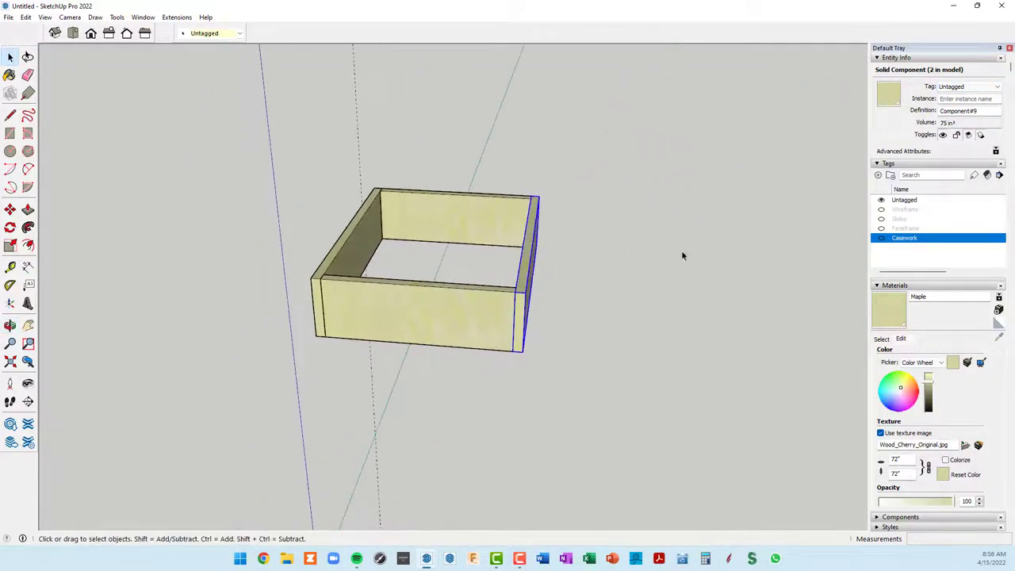
Step: Create a new tag named Drawer and window-select the whole drawer box
click(879, 176)
text(Drawer)
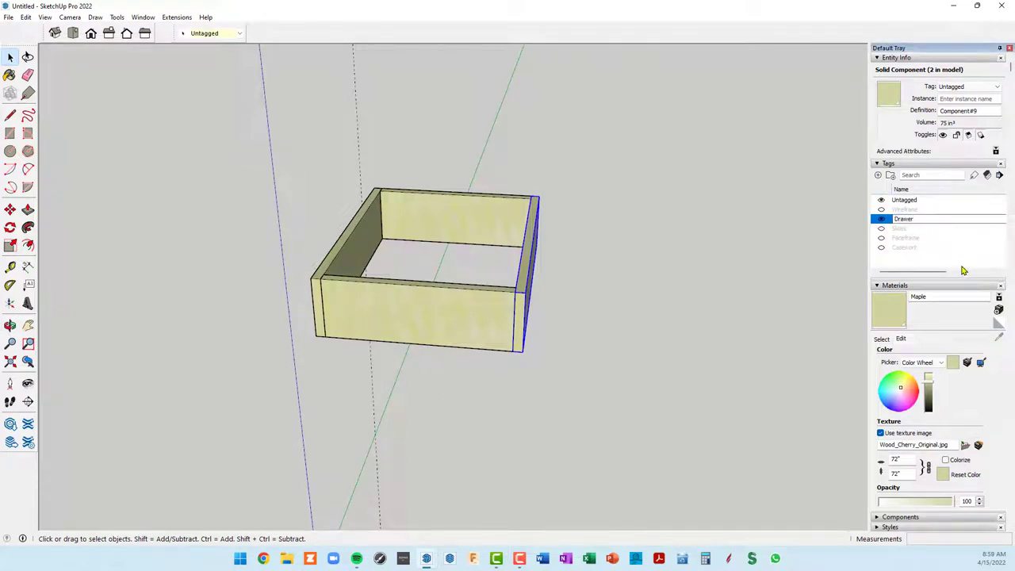
key(Return)
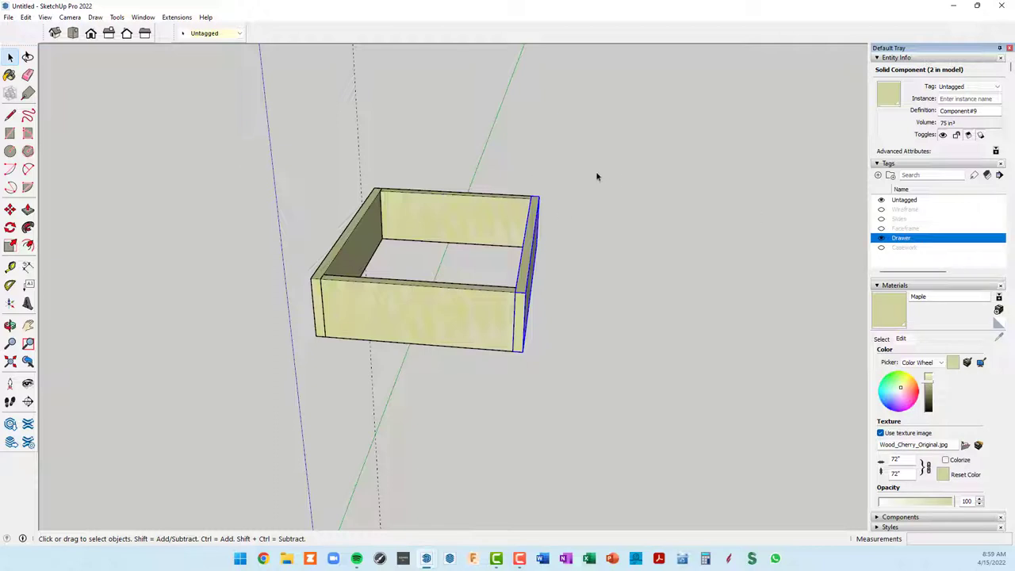
drag(247, 129, 647, 463)
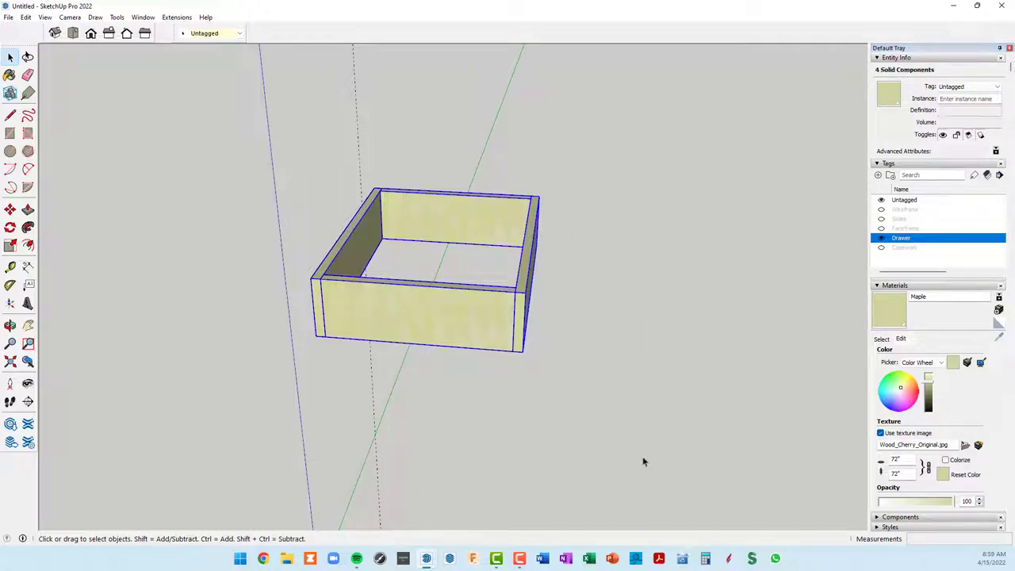
Step: Assign the selected maple drawer parts to the Drawer tag
scroll(422, 240, up, 3)
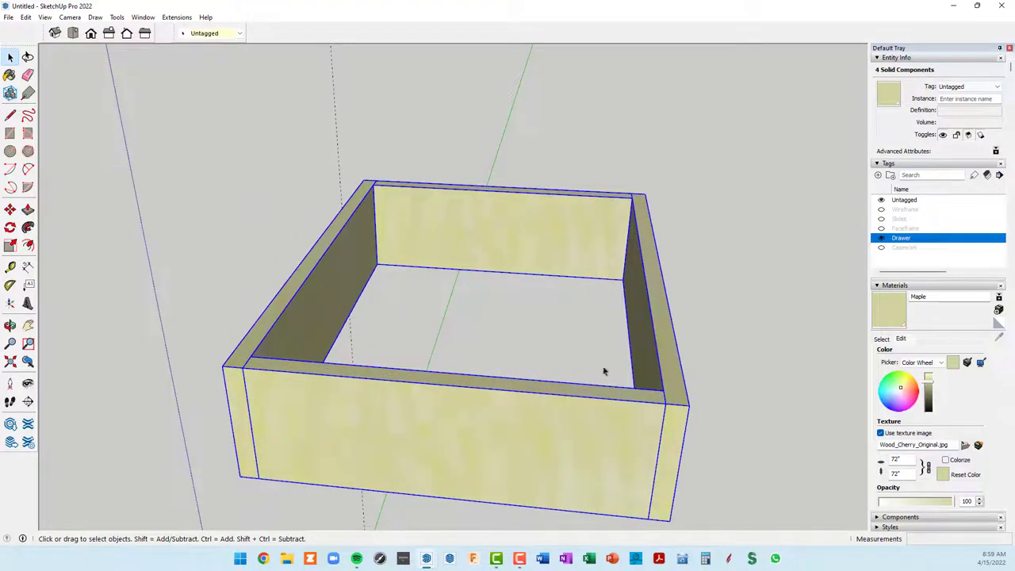
scroll(515, 388, down, 3)
middle_drag(530, 374, 552, 273)
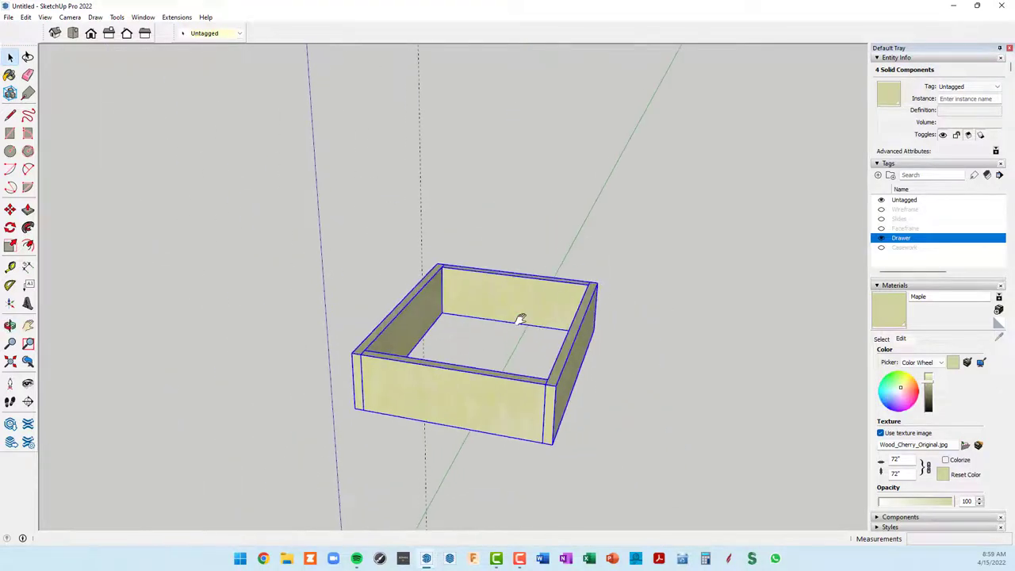
click(240, 34)
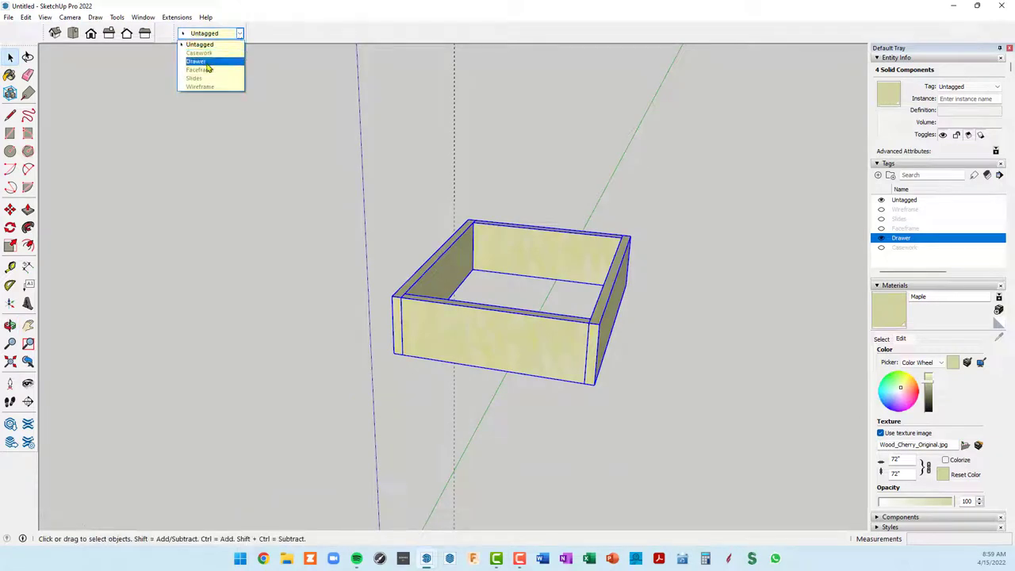
click(206, 62)
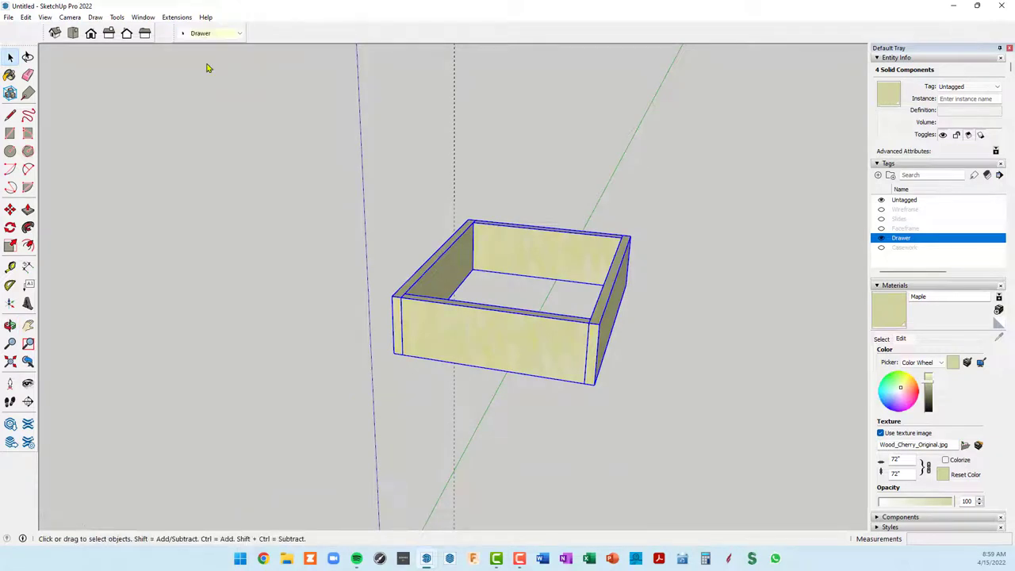
Step: Hide and re-show the Drawer tag twice to confirm the drawer parts are on it
click(881, 239)
click(881, 239)
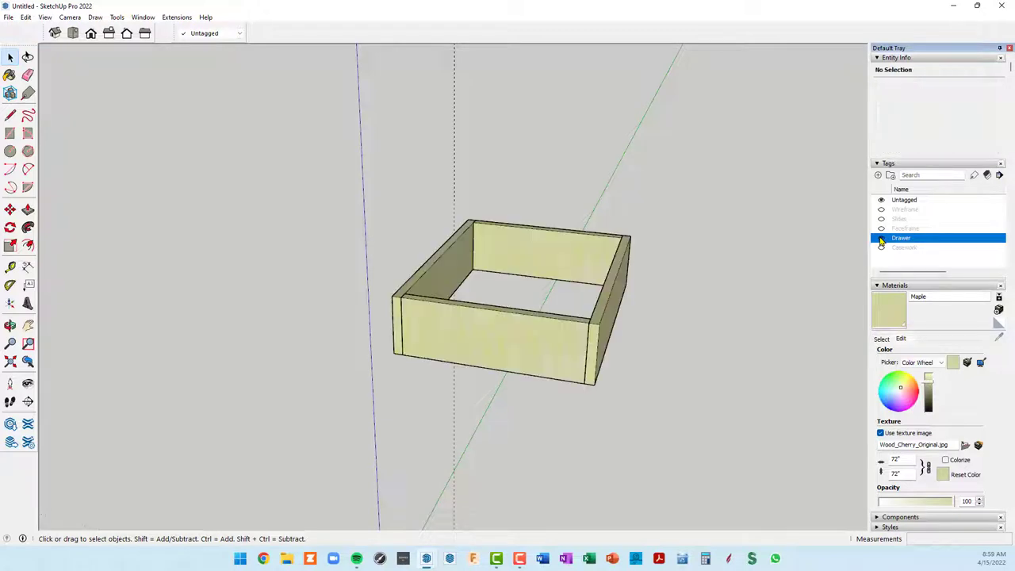
click(881, 241)
click(881, 241)
mouse_move(637, 254)
middle_down()
mouse_move(661, 283)
mouse_move(653, 261)
mouse_move(612, 268)
mouse_move(596, 259)
middle_up()
scroll(549, 364, up, 2)
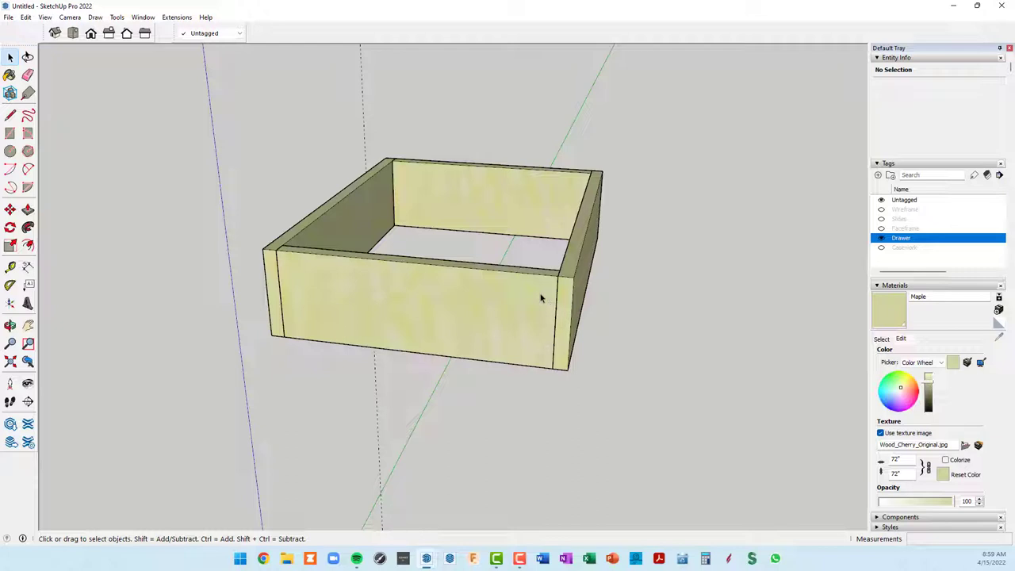
Step: Orbit and zoom to face the drawer box's front panel, then select the drawer component
mouse_move(396, 220)
middle_down()
mouse_move(431, 240)
mouse_move(641, 295)
middle_up()
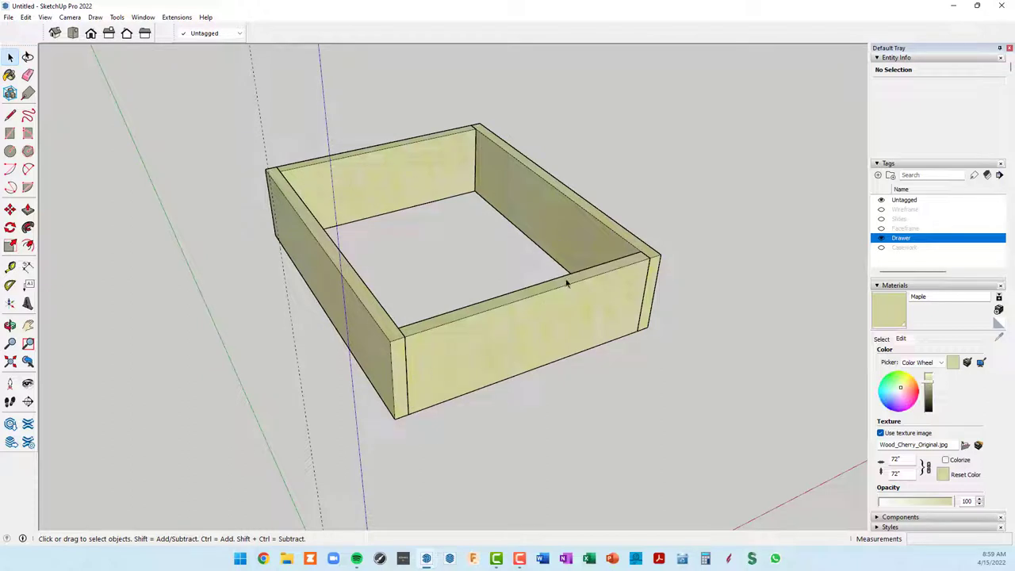
mouse_move(630, 283)
middle_down()
mouse_move(487, 333)
mouse_move(483, 217)
mouse_move(595, 212)
mouse_move(548, 281)
middle_up()
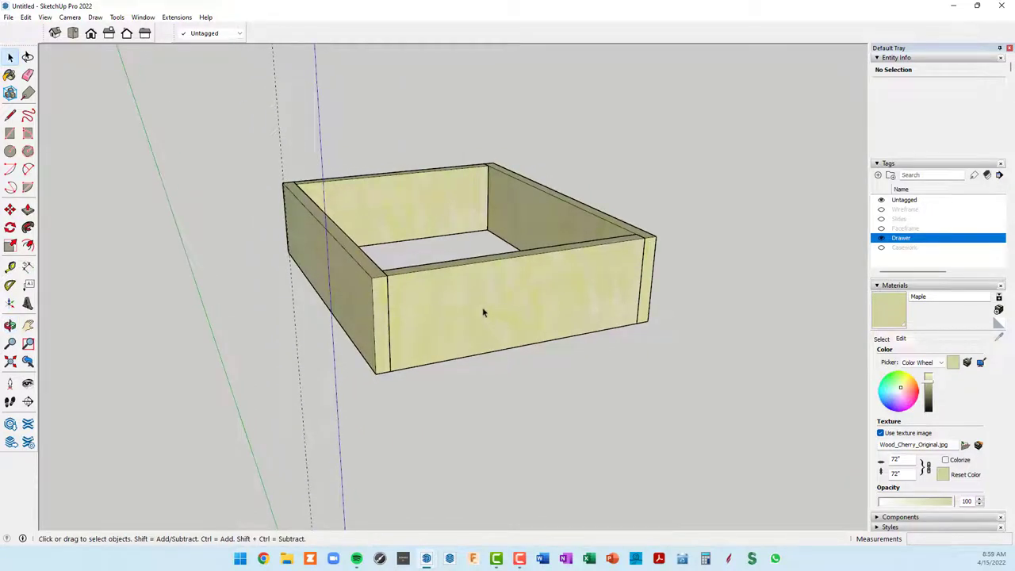
scroll(380, 305, up, 2)
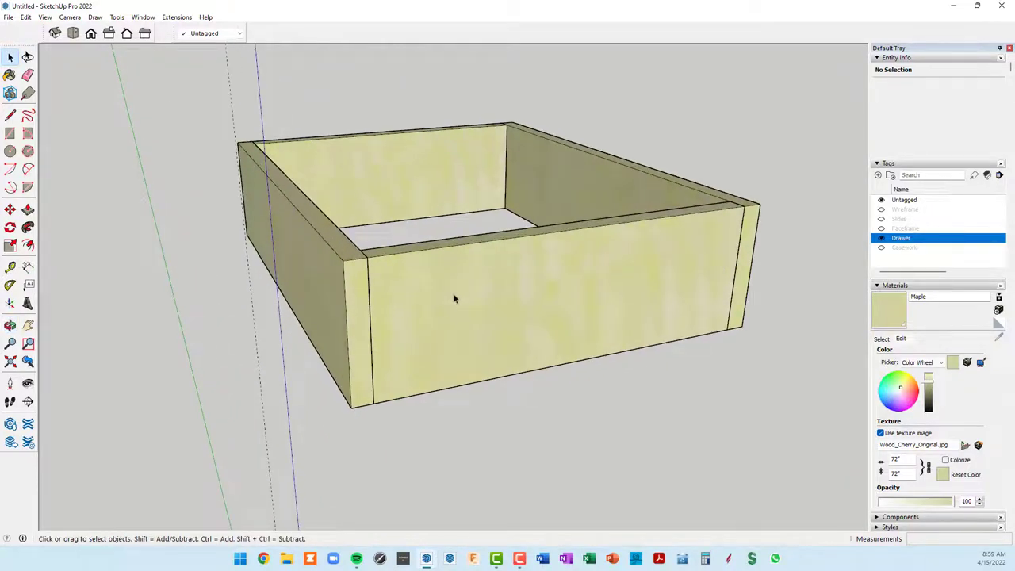
click(496, 292)
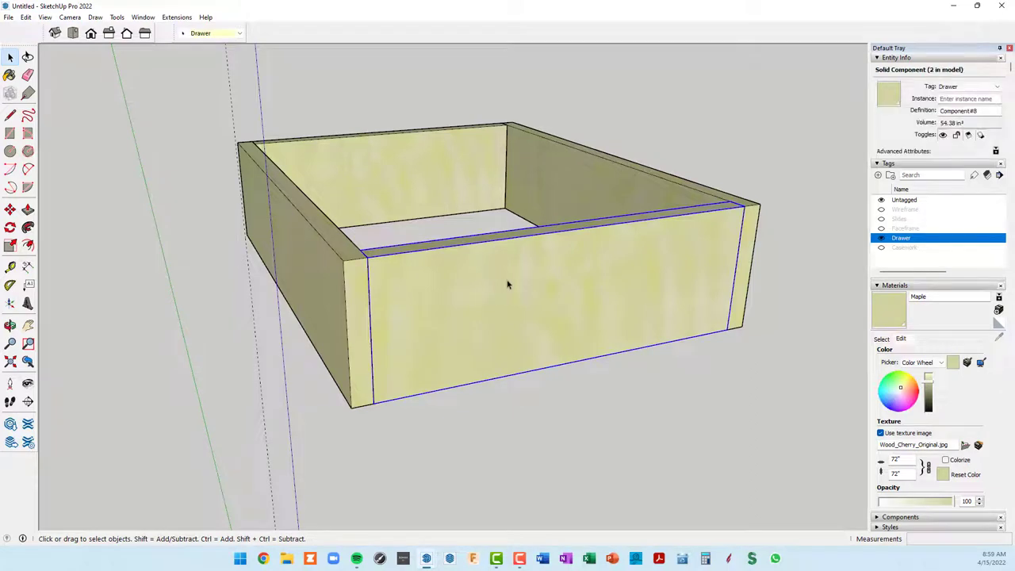
Step: Inside the drawer component, draw a 3-inch shaft from the front panel's left edge
double_click(508, 284)
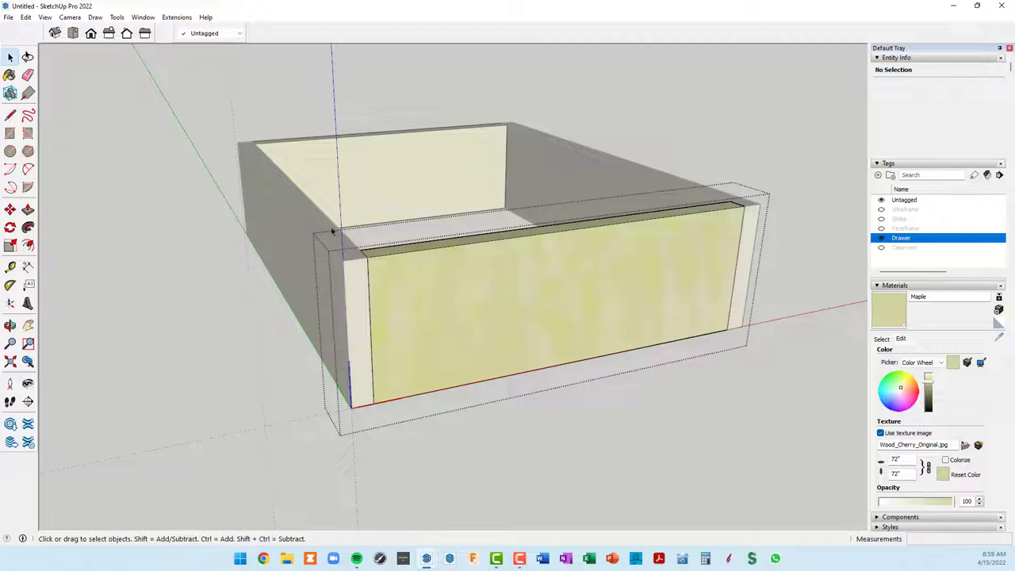
key(l)
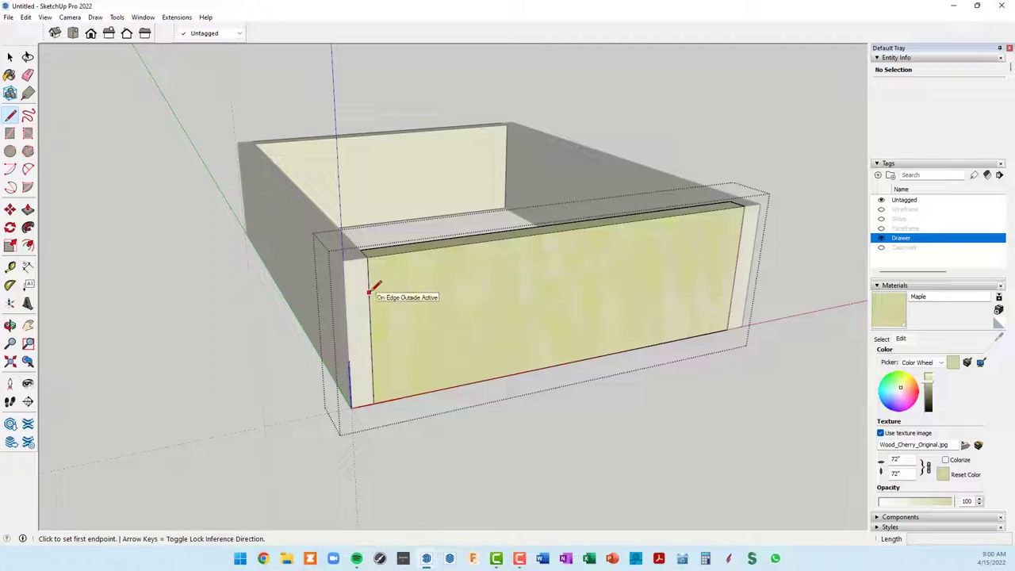
click(368, 292)
text(3)
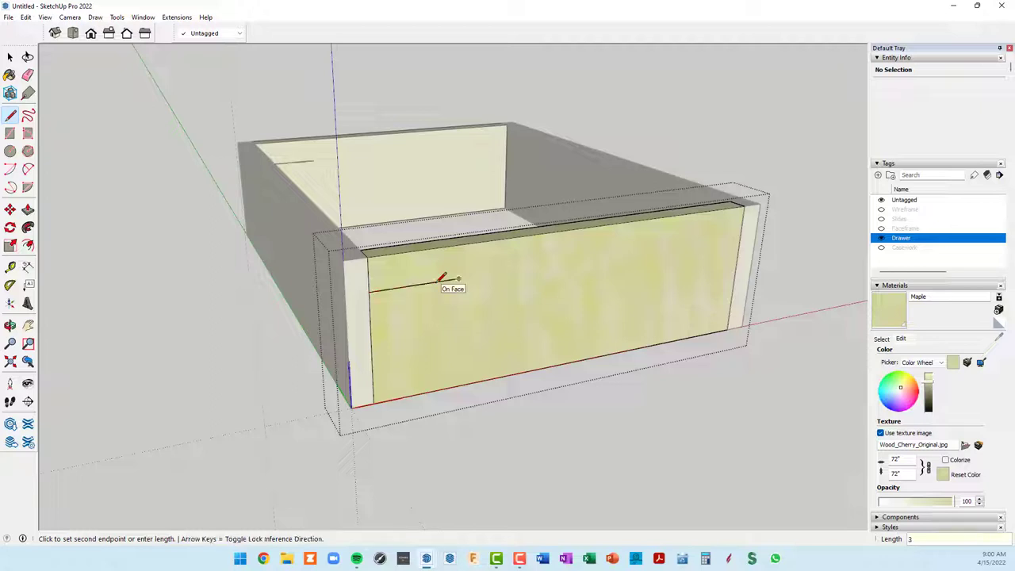
key(Return)
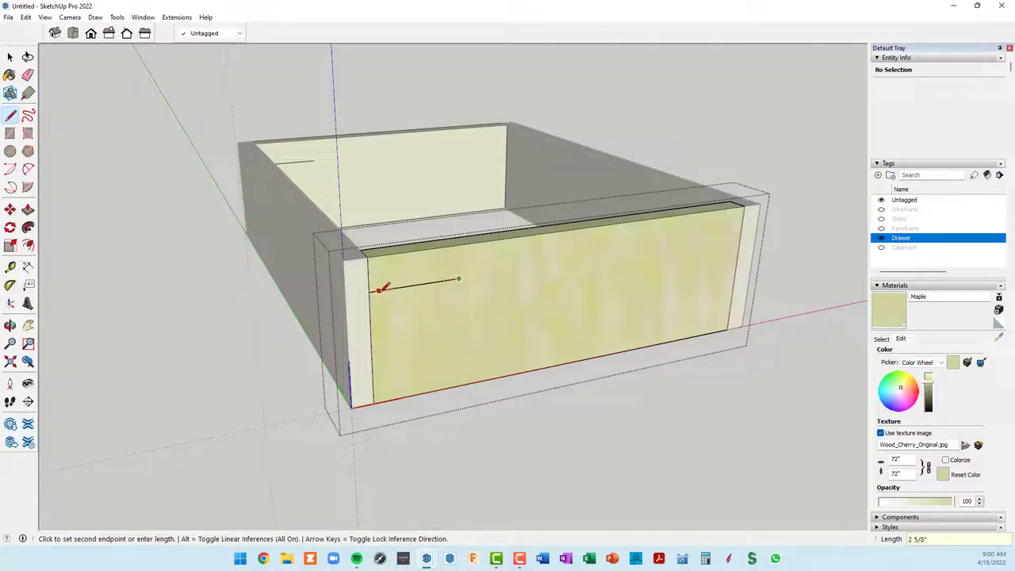
scroll(396, 269, up, 1)
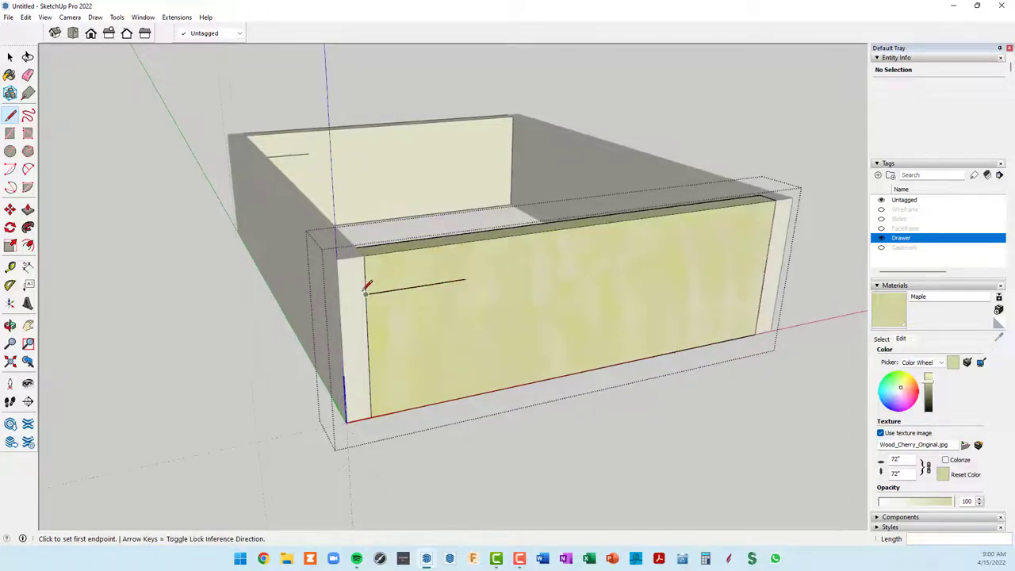
Step: Draw upper and lower diagonal arms from the shaft's tip to complete the left-pointing arrow
click(365, 294)
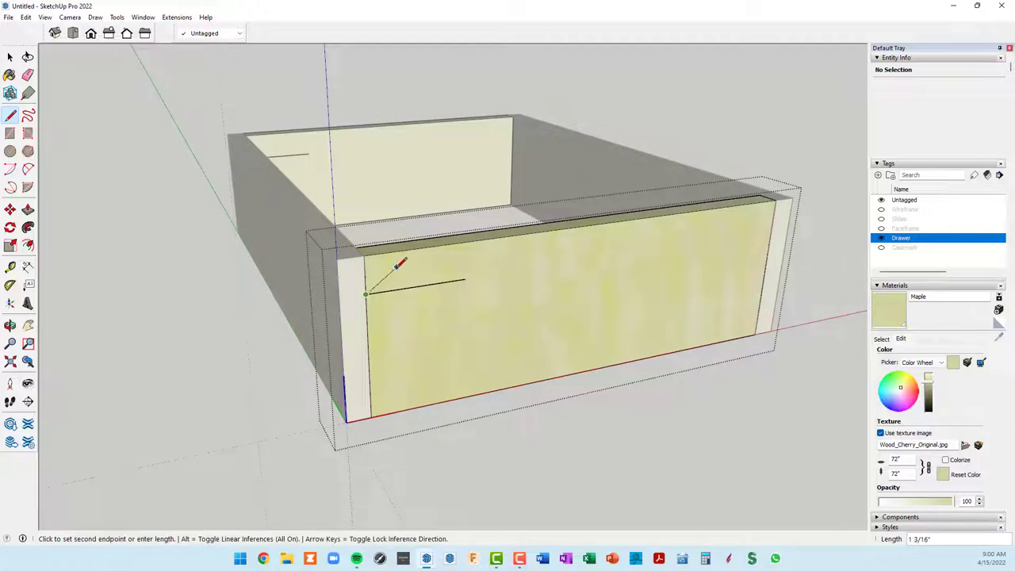
click(395, 272)
key(Escape)
click(367, 294)
scroll(367, 294, up, 2)
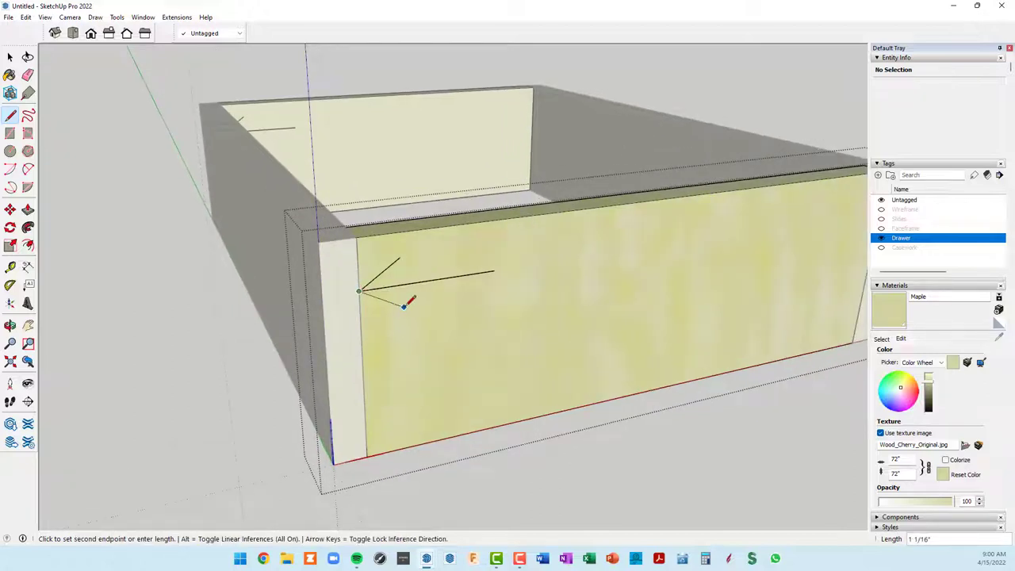
click(405, 309)
key(o)
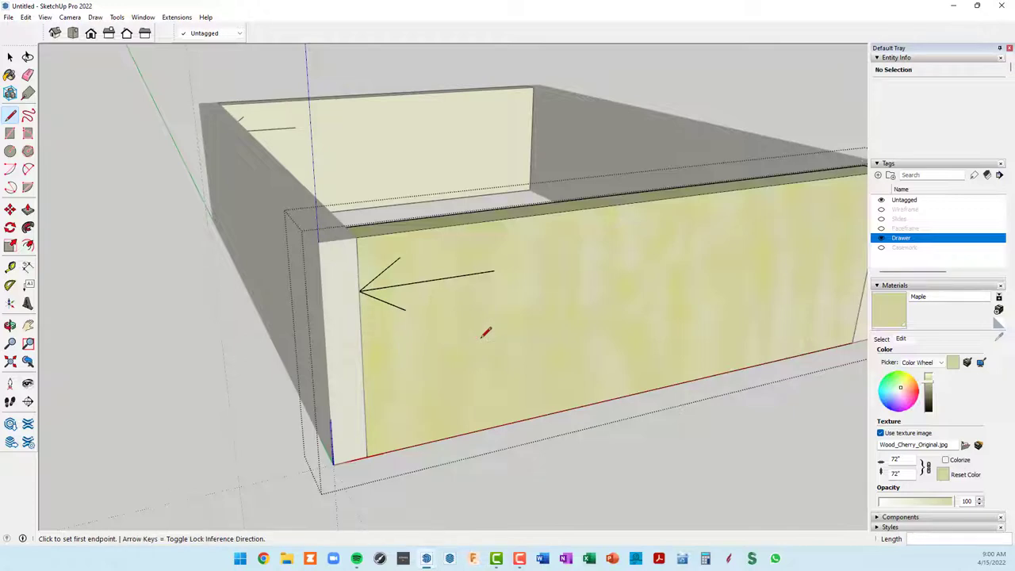
drag(476, 298, 447, 274)
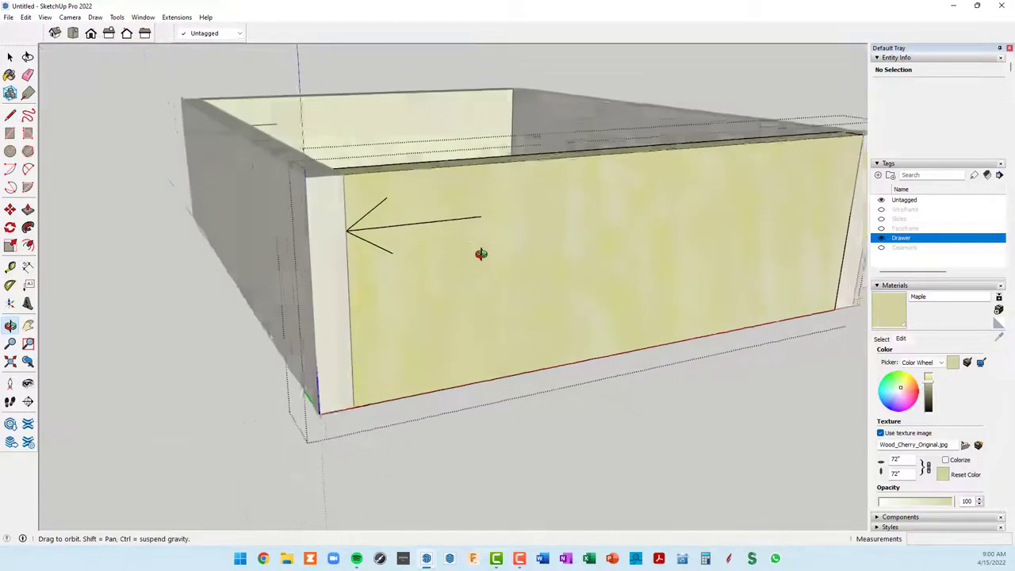
middle_drag(448, 274, 478, 255)
key(space)
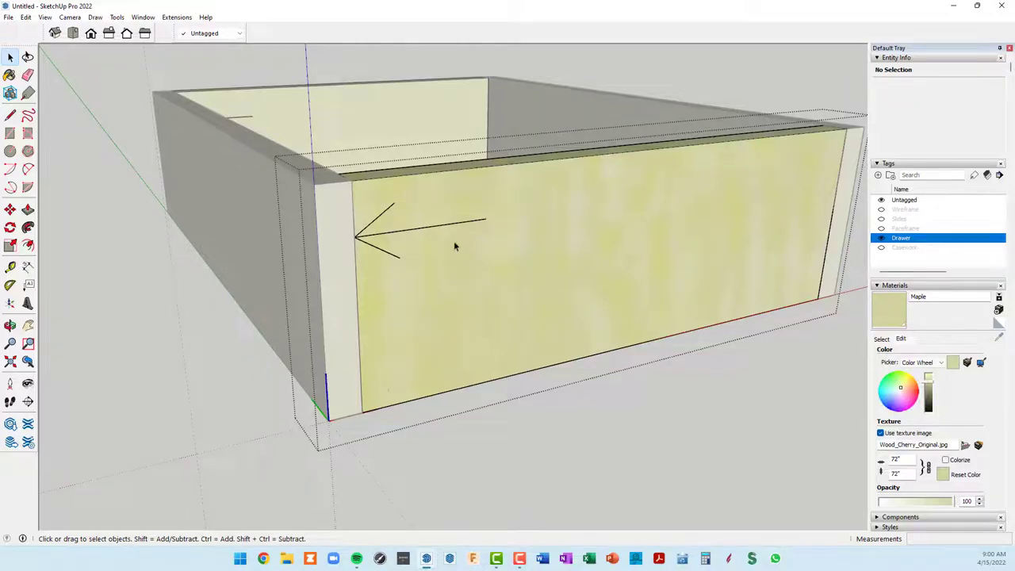
Step: Reframe the view on the whole drawer box and open the drawer front for editing
click(381, 216)
scroll(384, 218, up, 2)
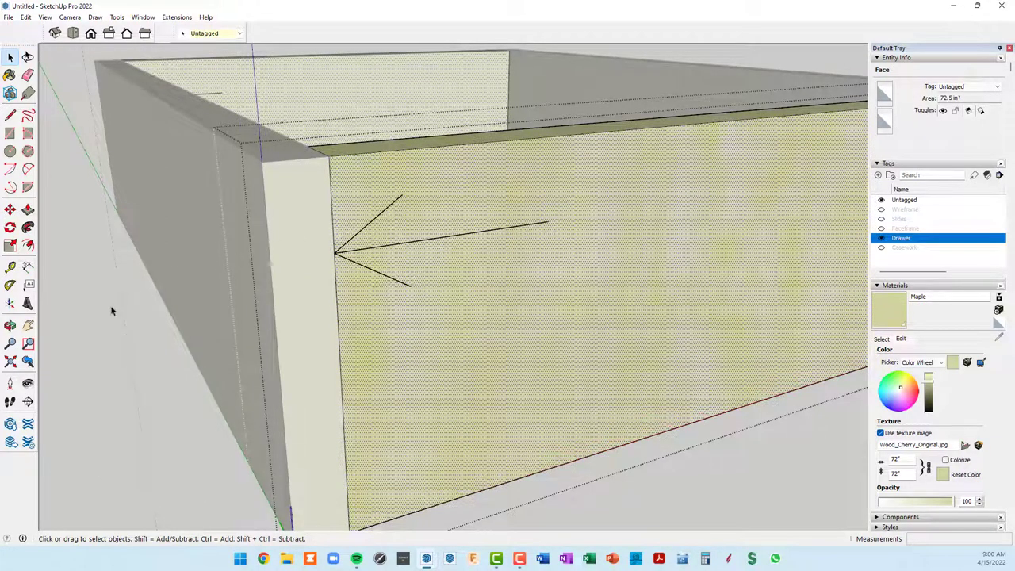
scroll(111, 311, down, 2)
scroll(158, 288, down, 3)
middle_drag(284, 280, 454, 238)
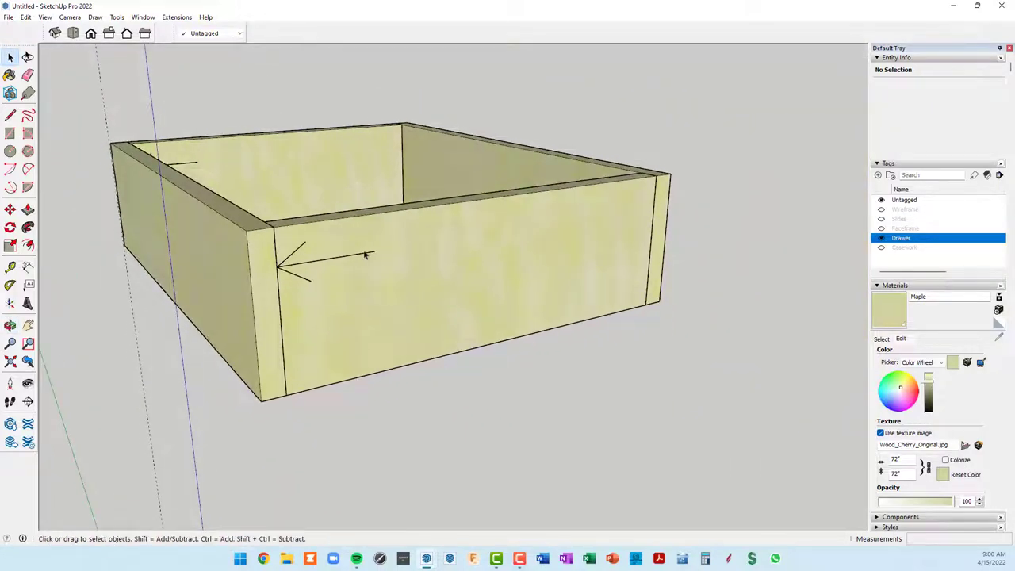
double_click(448, 260)
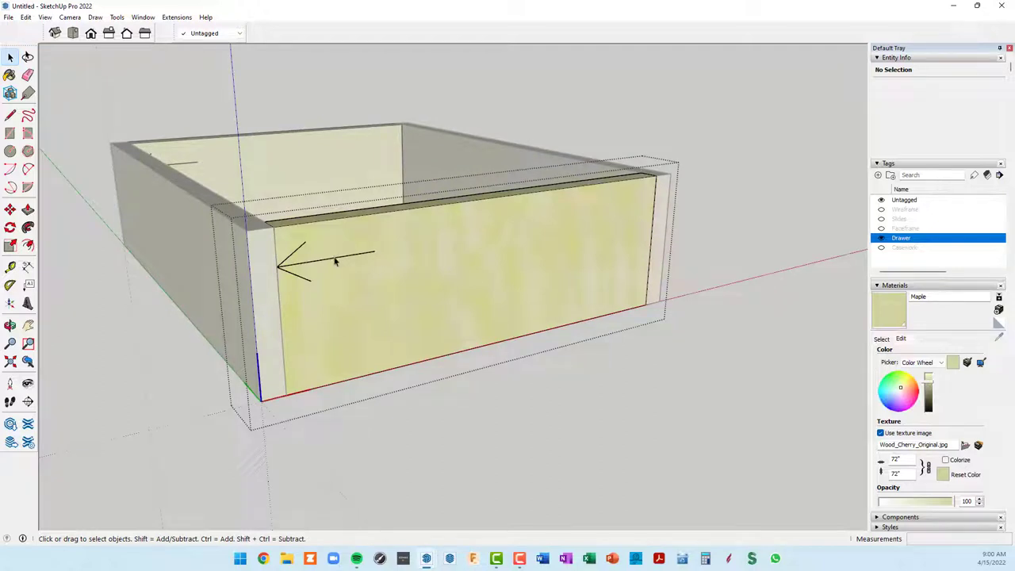
Step: Select the arrow's 3-inch shaft together with its upper and lower arms
click(299, 261)
scroll(295, 256, up, 2)
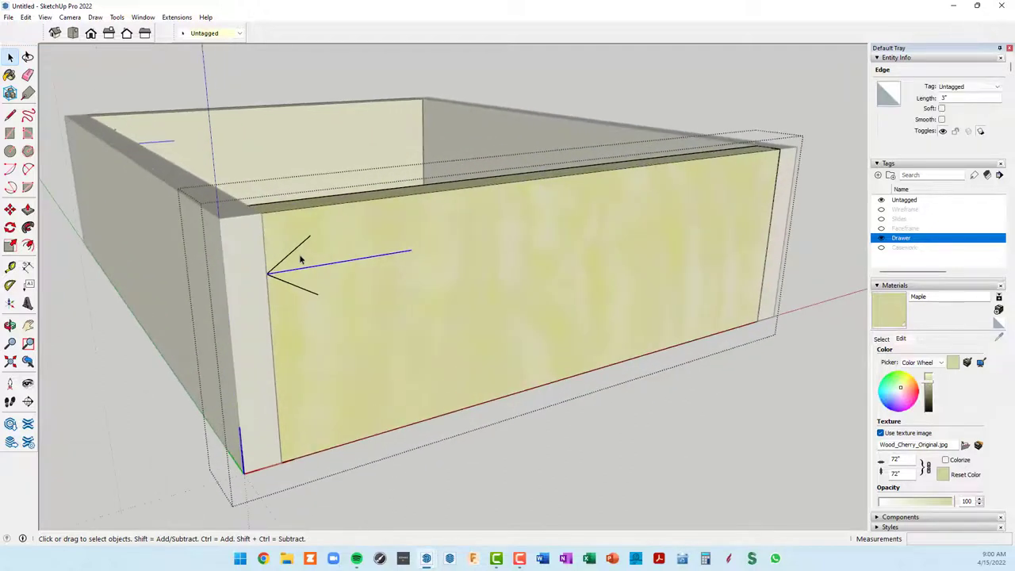
scroll(297, 255, up, 2)
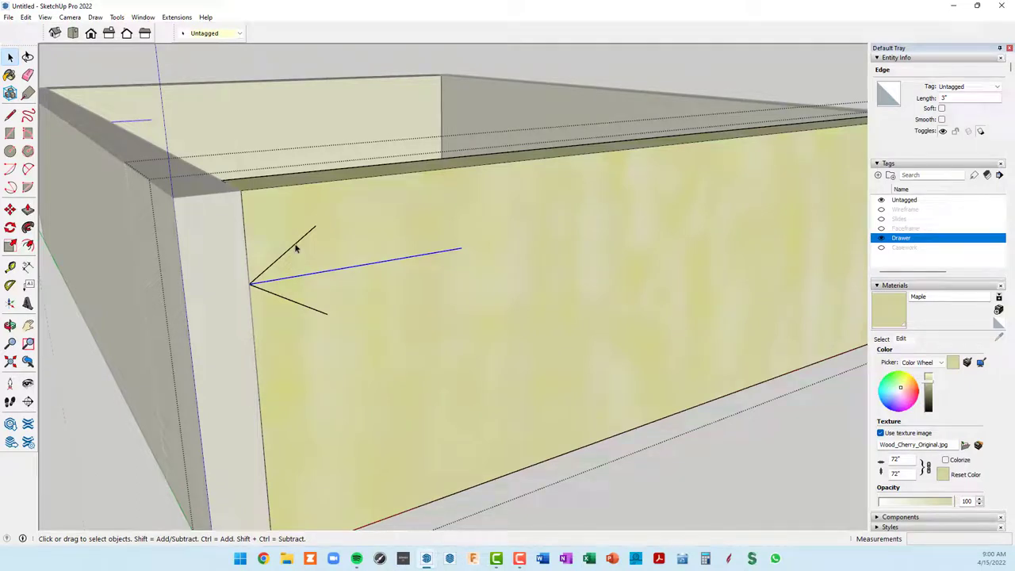
shift+click(296, 247)
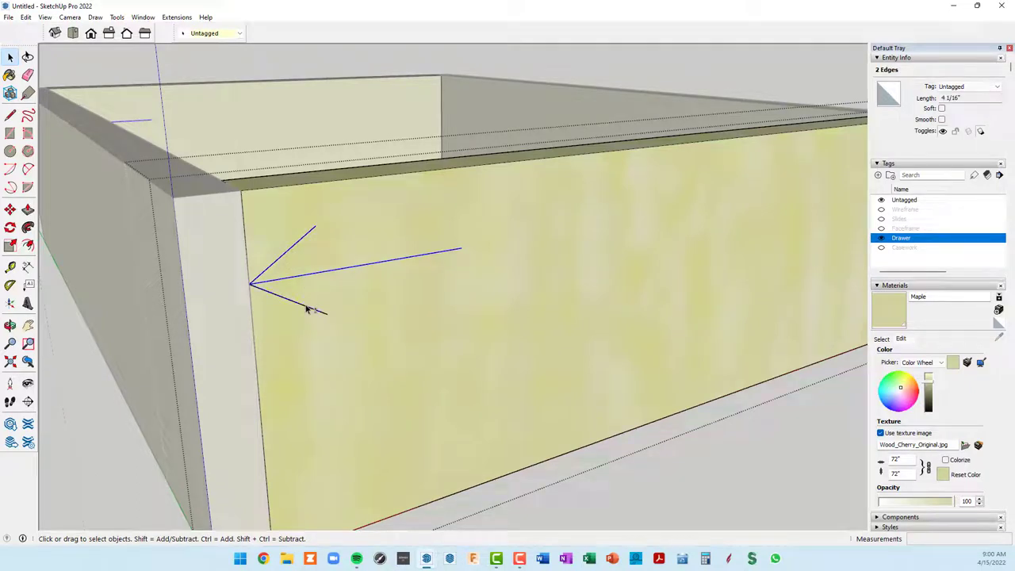
shift+click(306, 310)
scroll(343, 251, down, 3)
mouse_move(346, 254)
middle_down()
mouse_move(433, 275)
mouse_move(363, 272)
middle_up()
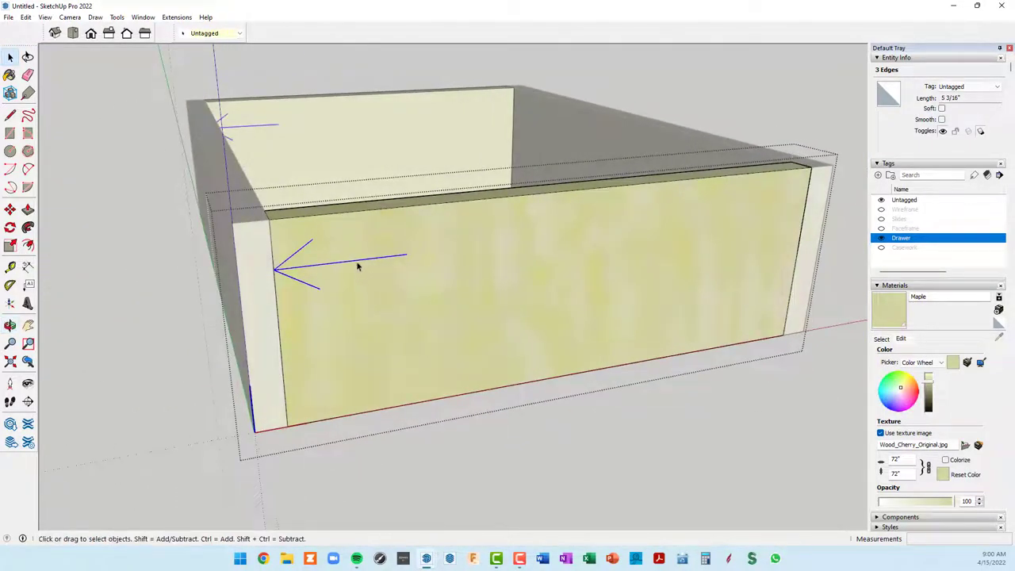
Step: Make the three arrow lines into a component and reselect it
right_click(352, 265)
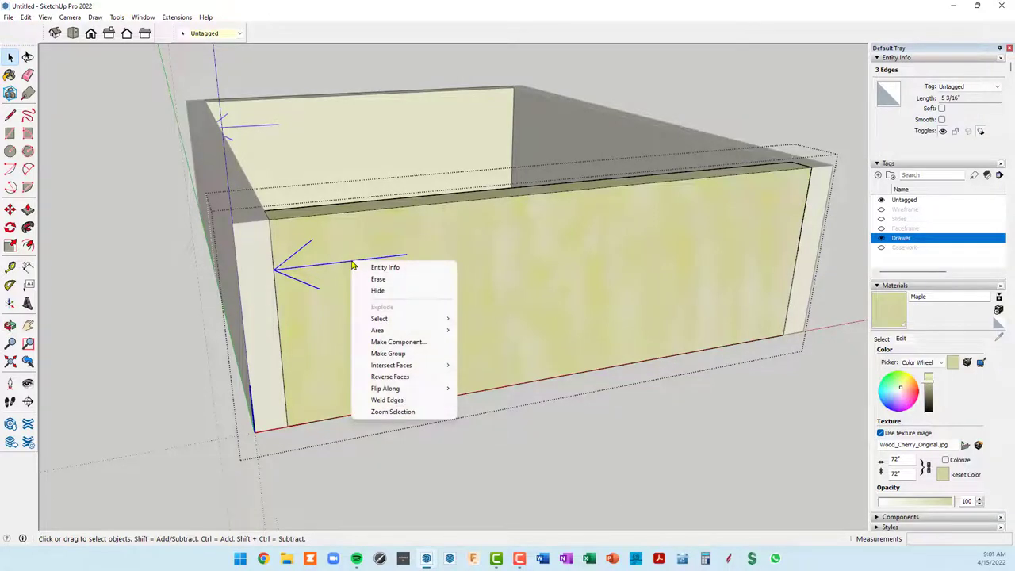
click(399, 341)
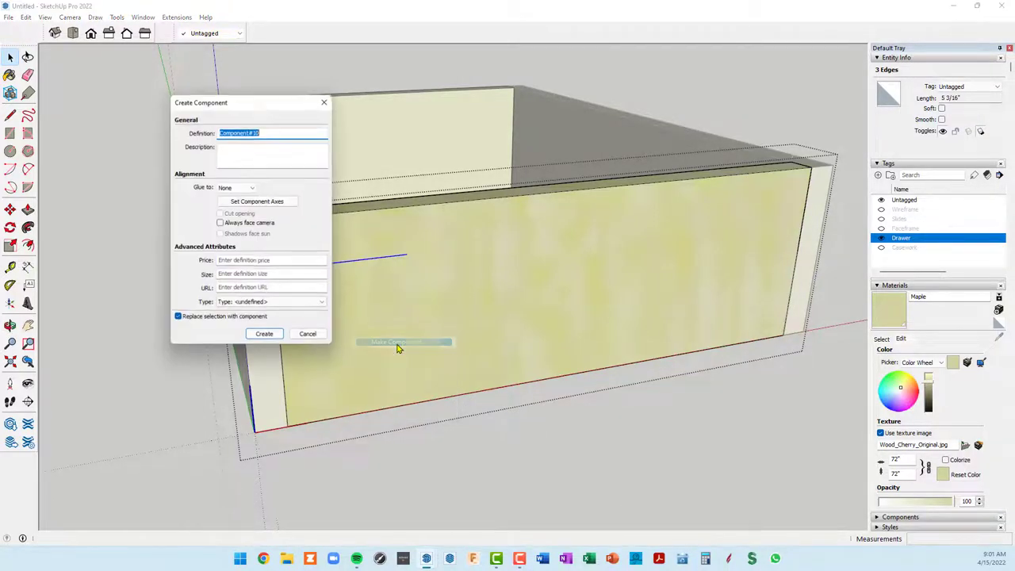
click(265, 336)
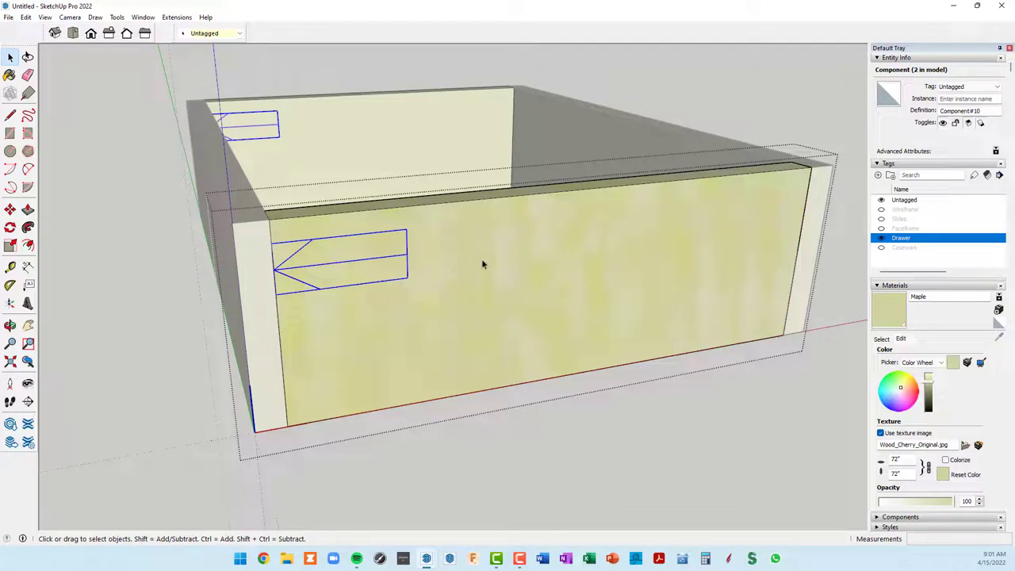
triple_click(376, 275)
click(356, 262)
Step: Copy the arrow component to a lower spot on the front panel and select the arrows
key(m)
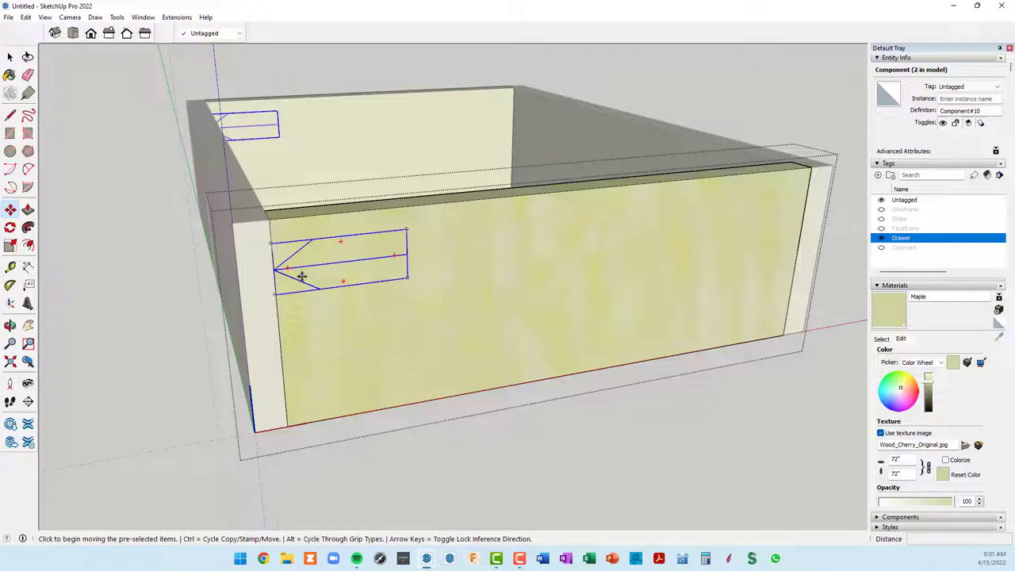
key(ctrl)
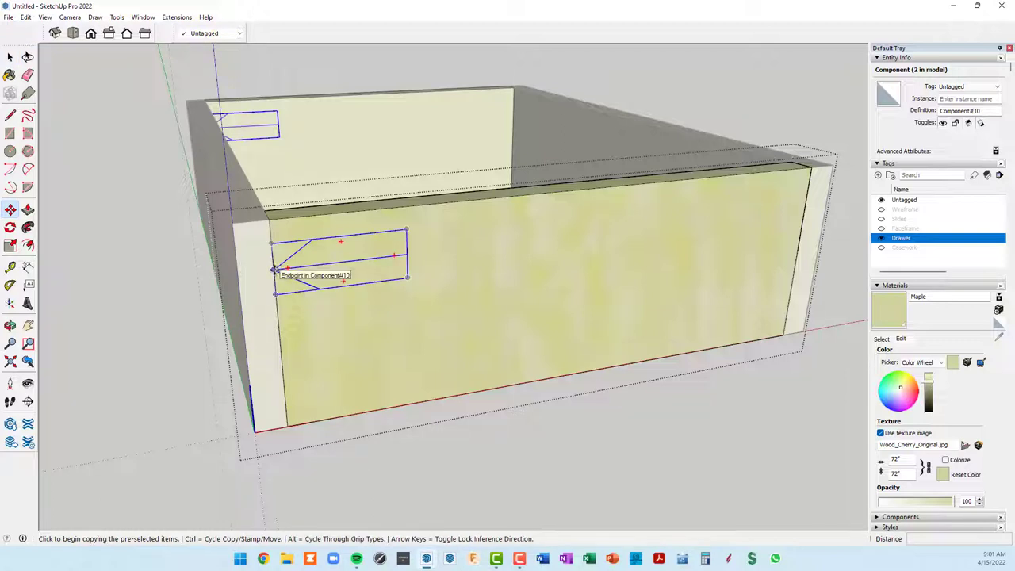
click(274, 270)
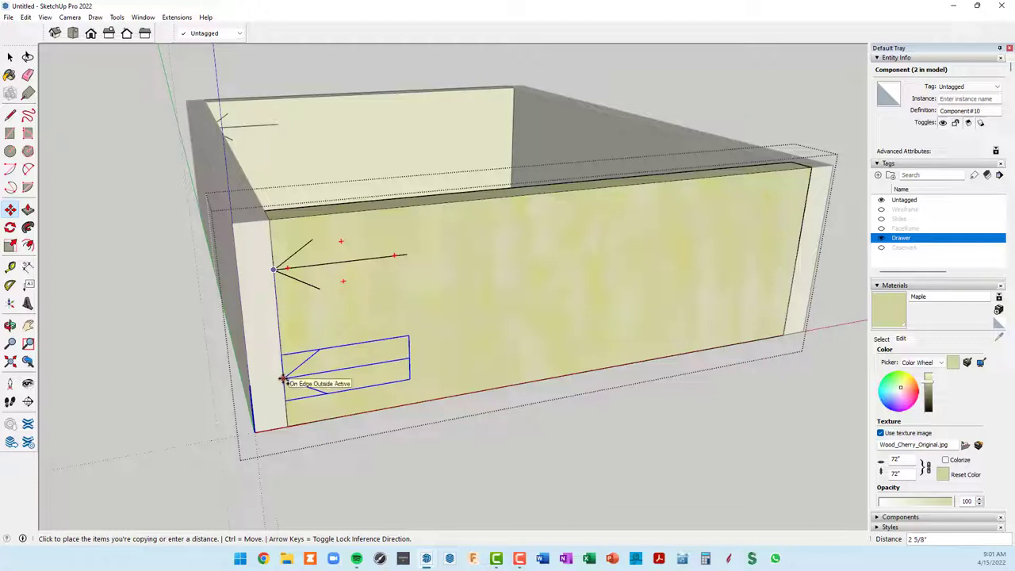
click(283, 372)
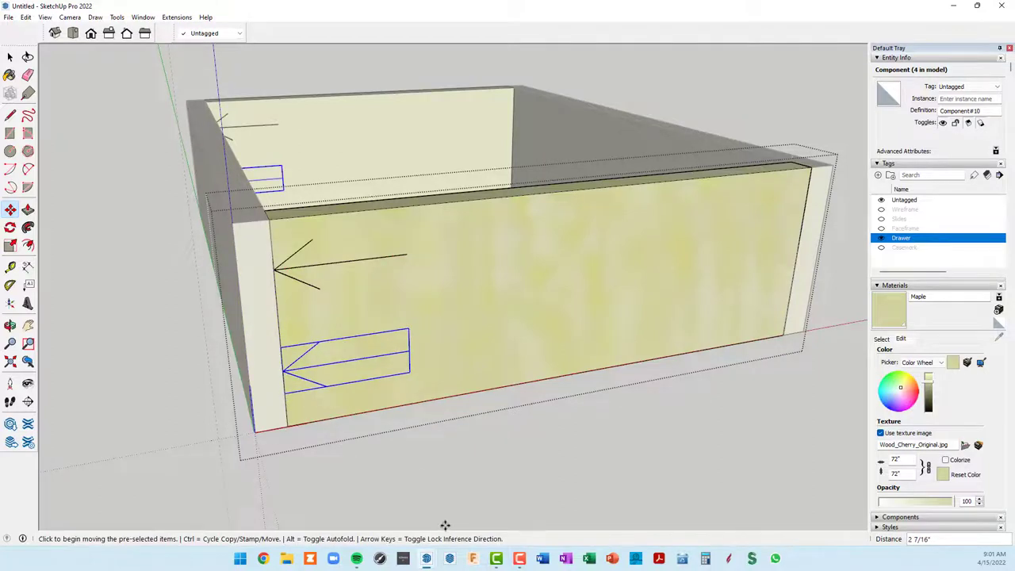
middle_drag(499, 317, 486, 303)
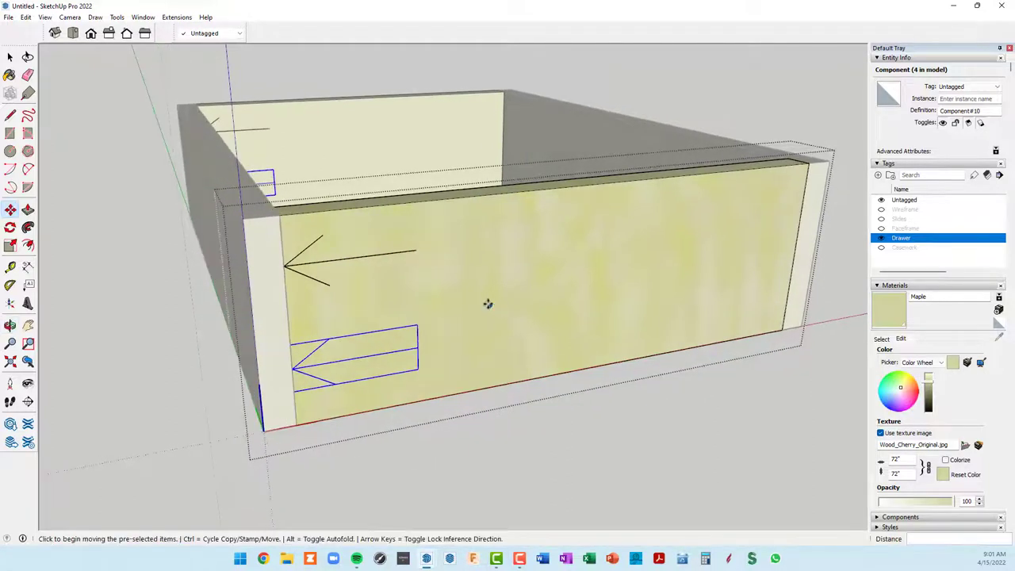
key(space)
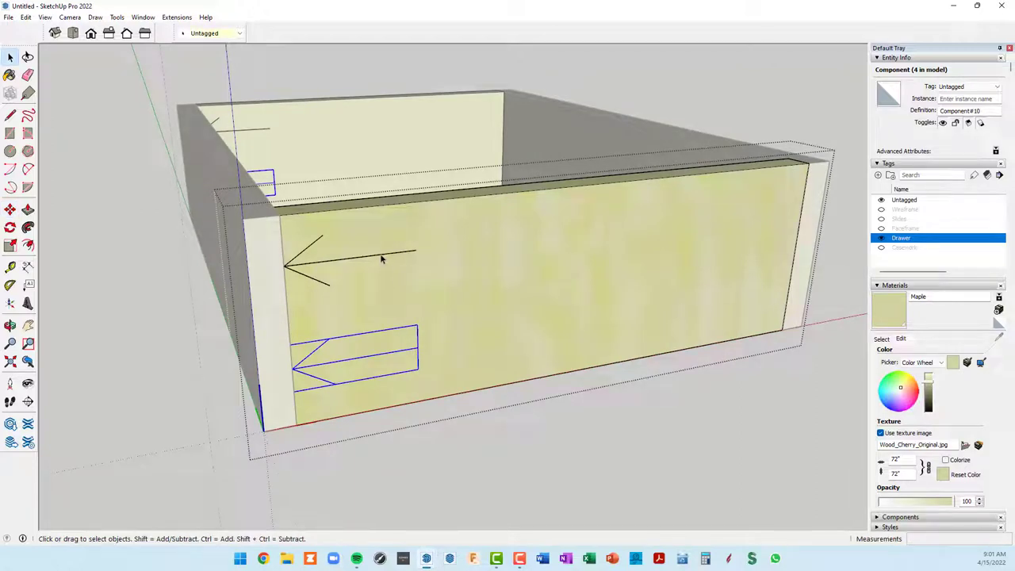
shift+click(380, 258)
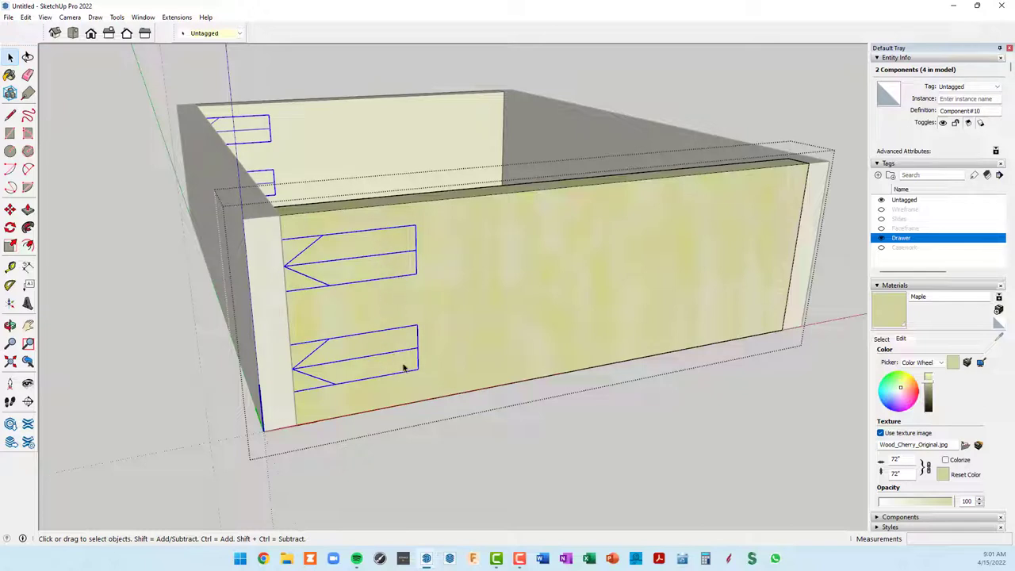
middle_drag(476, 291, 479, 283)
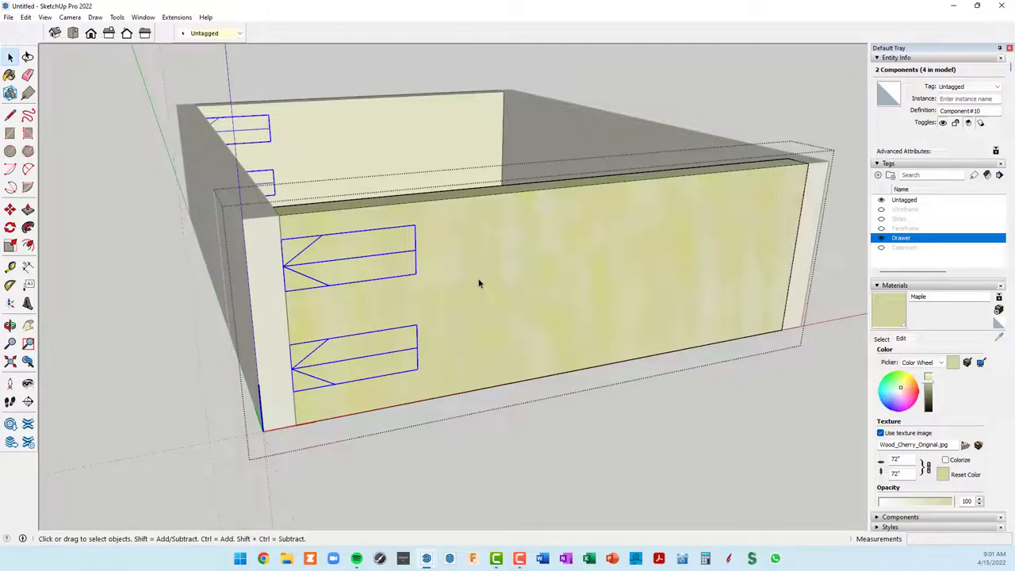
Step: Copy the two arrow markings to the panel's right end
key(m)
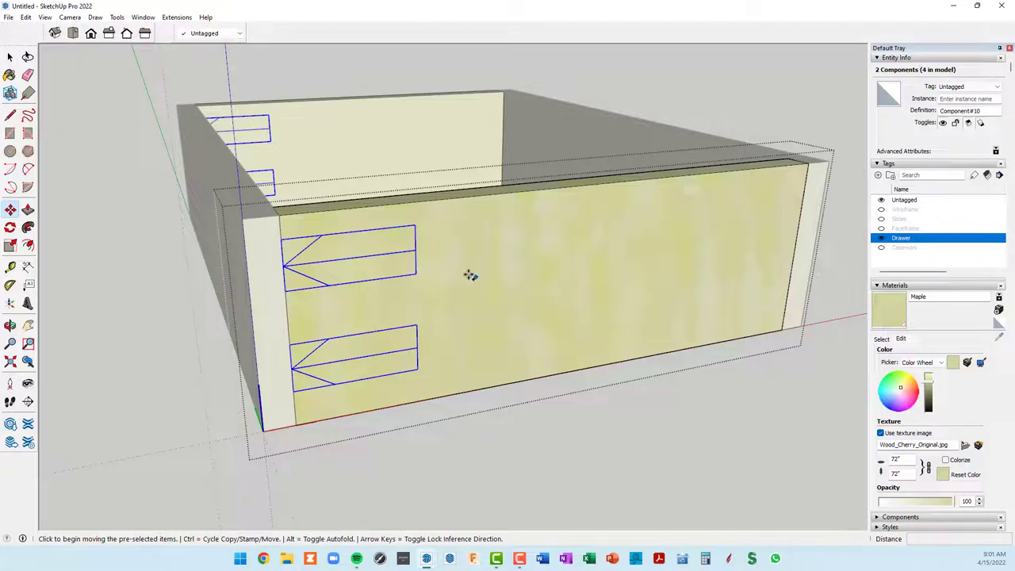
key(ctrl)
click(415, 249)
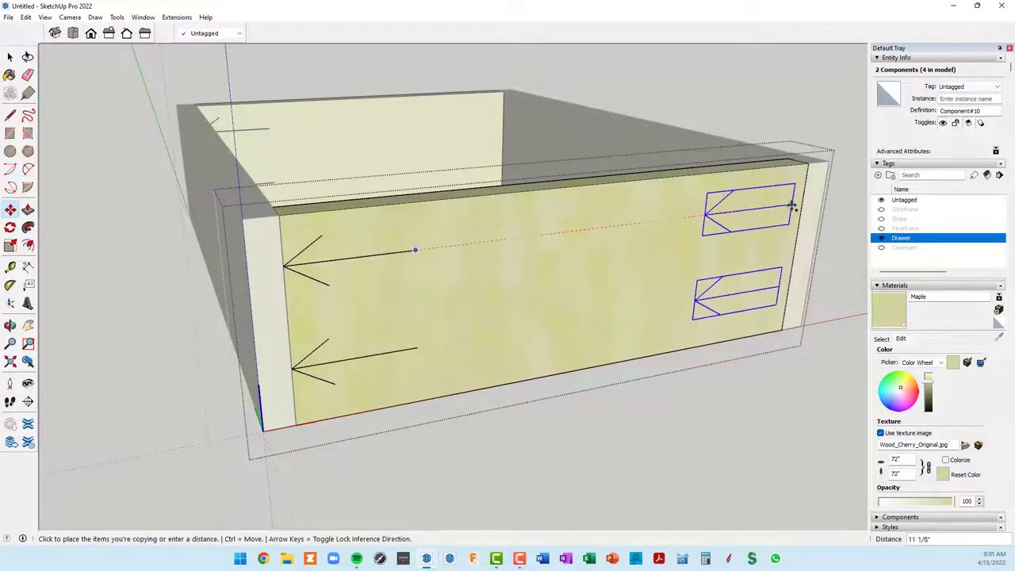
click(800, 205)
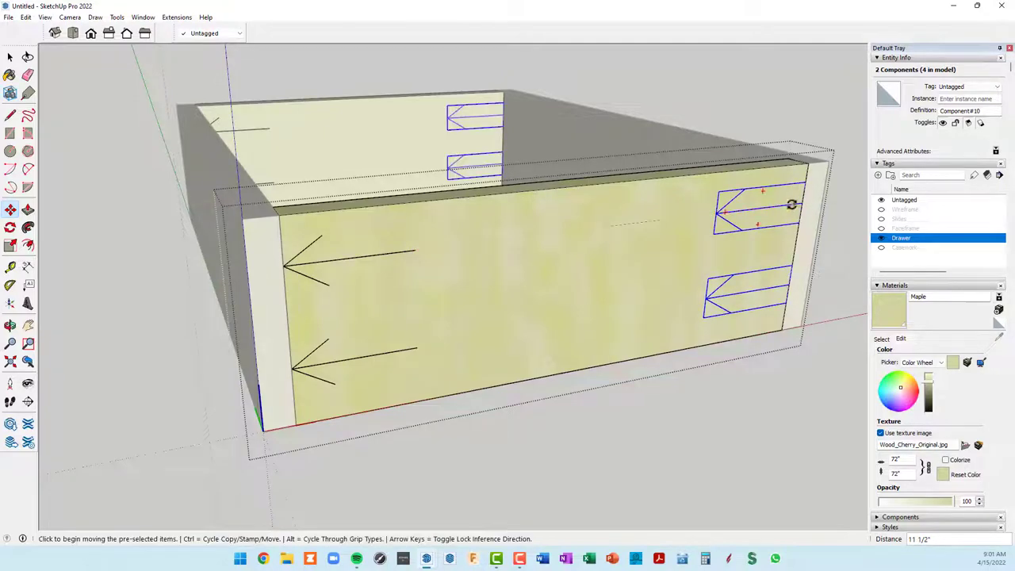
middle_drag(738, 240, 698, 197)
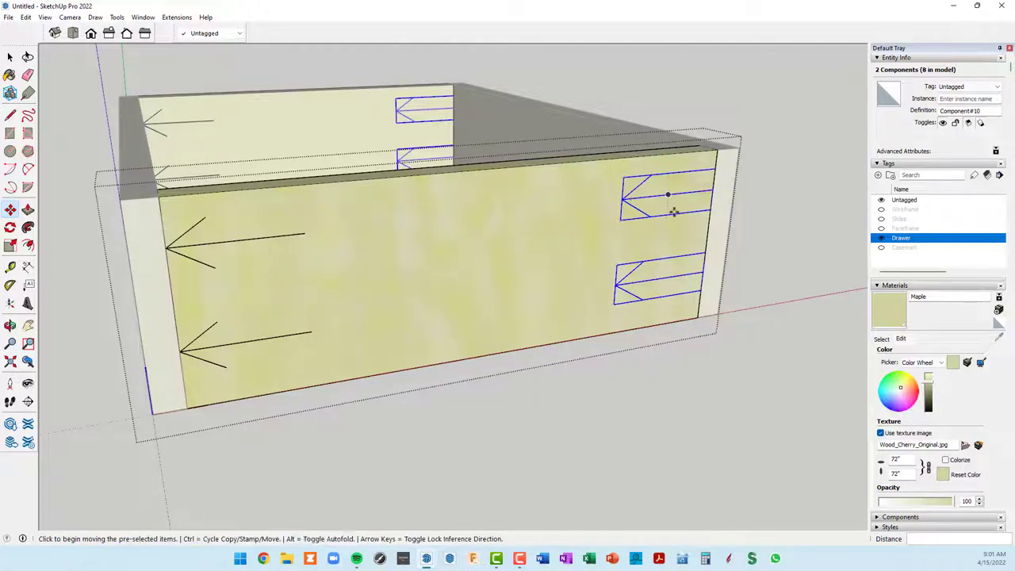
Step: Flip the copied arrows along the red direction and close the drawer component
right_click(677, 194)
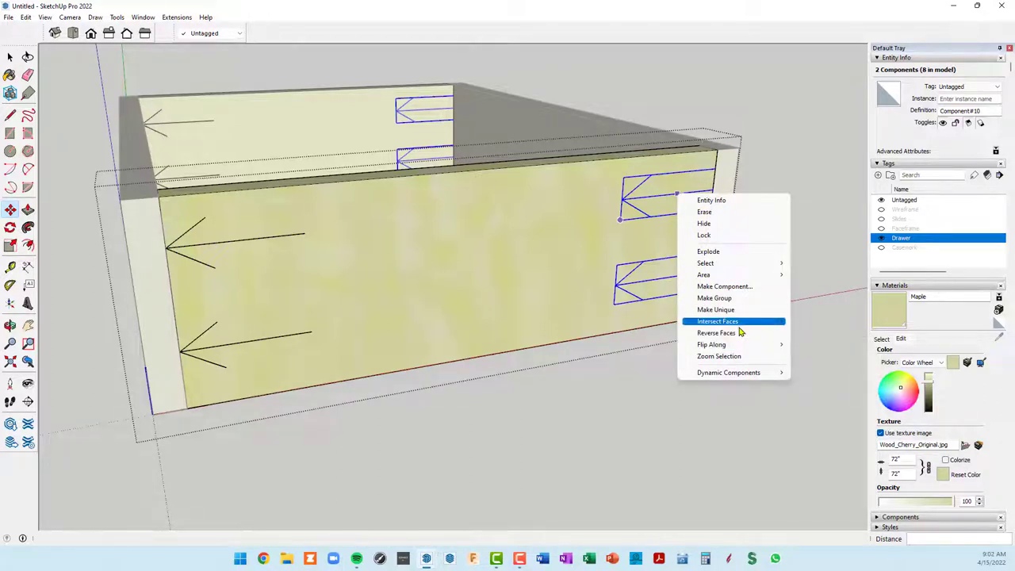
mouse_move(711, 344)
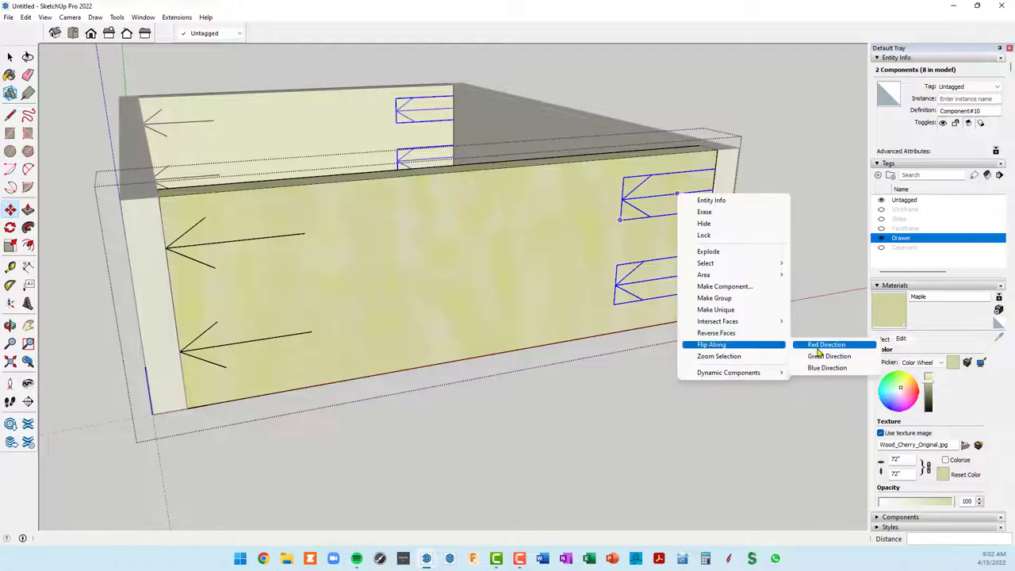
click(821, 345)
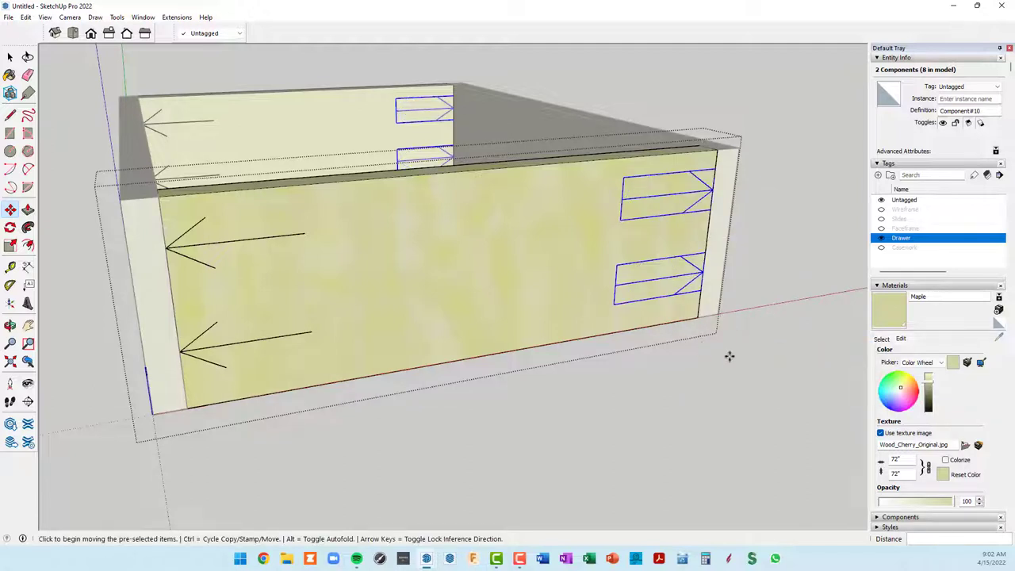
right_click(726, 396)
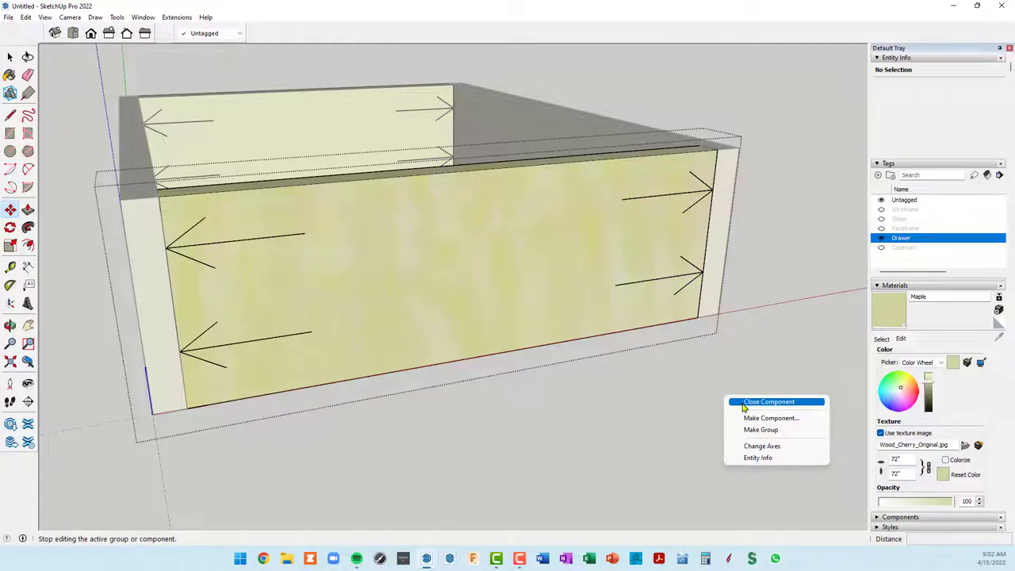
click(736, 402)
middle_drag(526, 264, 385, 373)
scroll(462, 206, down, 3)
middle_drag(462, 206, 399, 199)
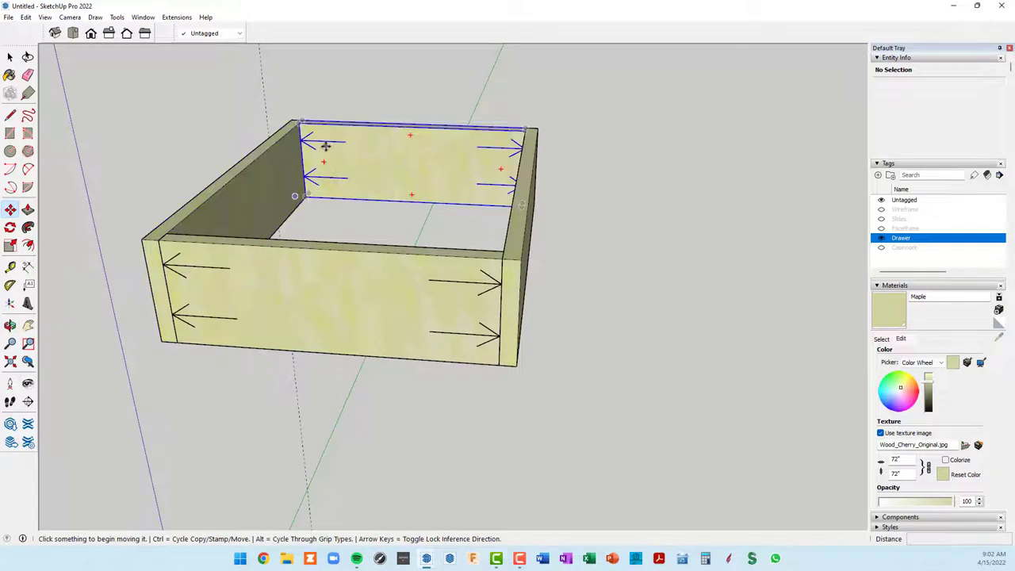
scroll(324, 147, up, 3)
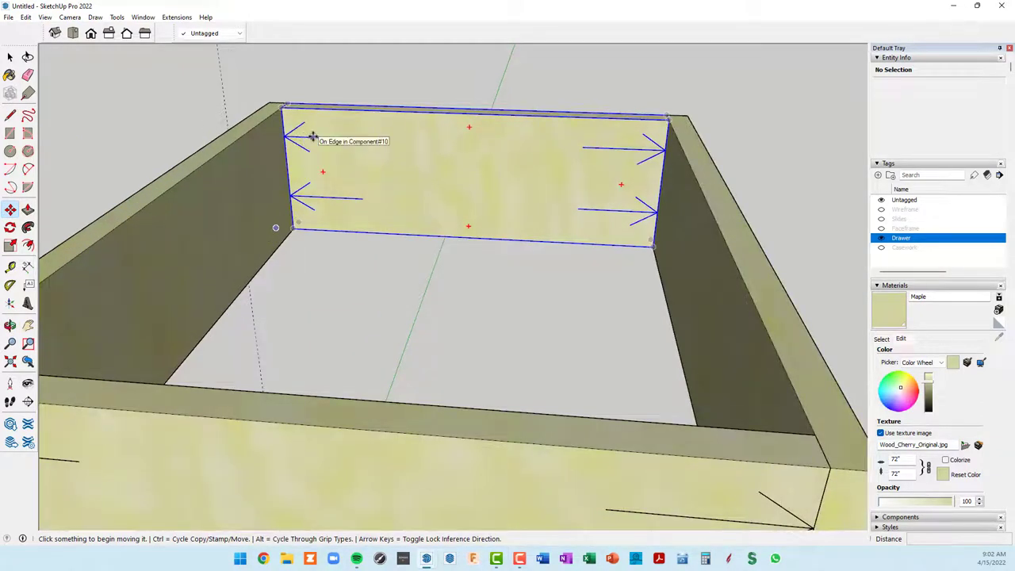
scroll(314, 136, down, 3)
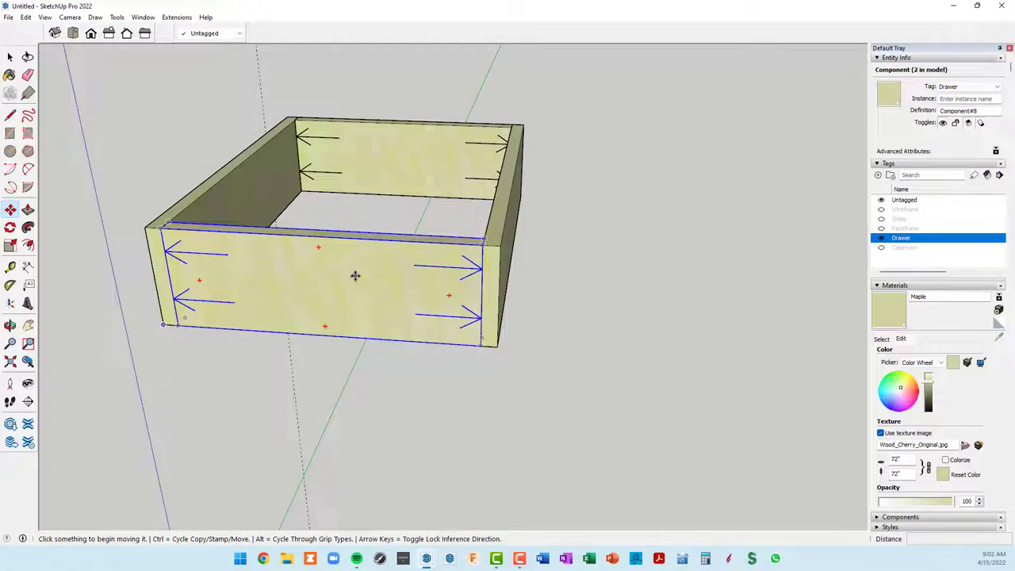
scroll(318, 160, up, 4)
scroll(318, 160, up, 2)
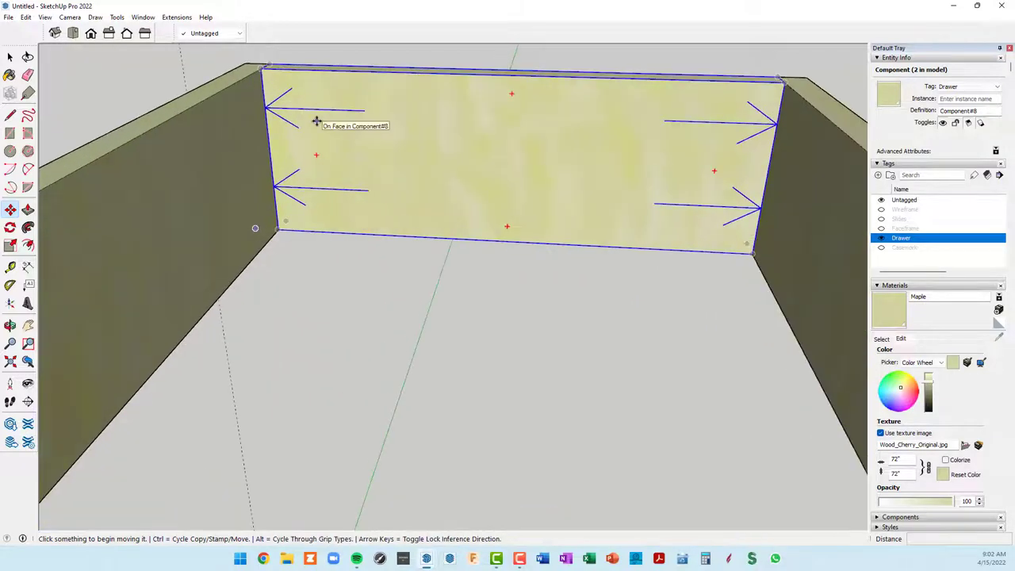
scroll(331, 135, down, 4)
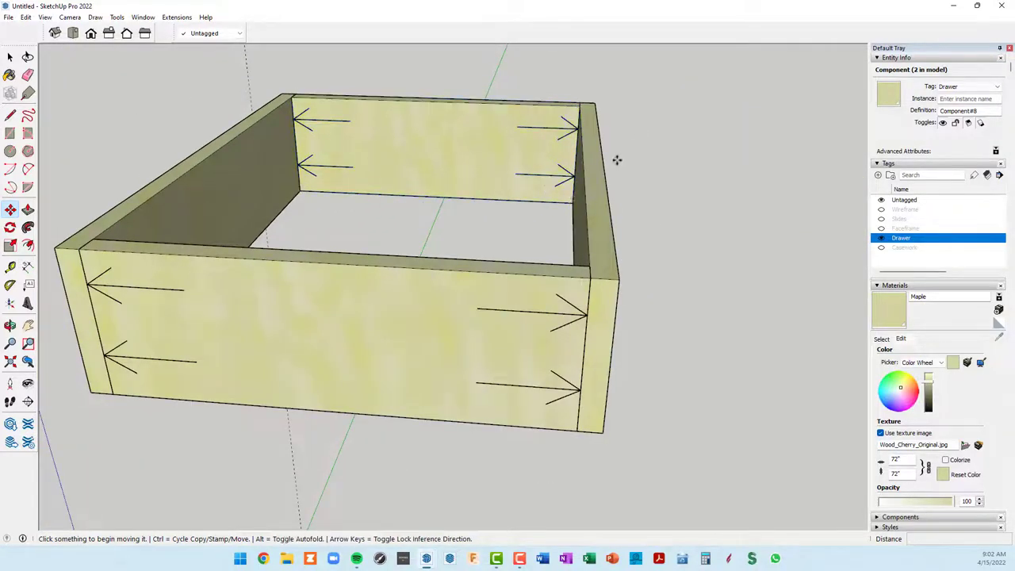
middle_drag(550, 187, 412, 317)
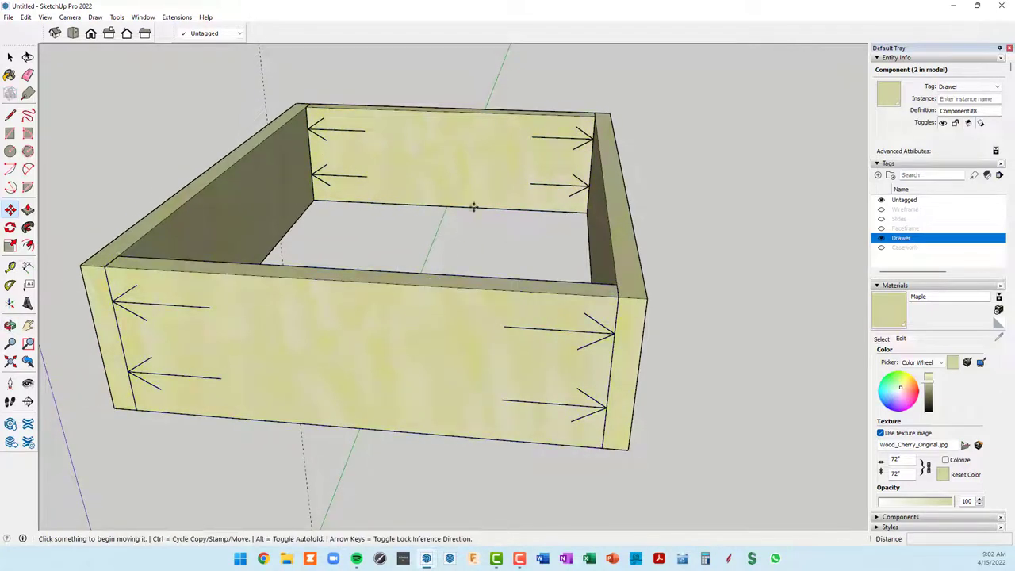
scroll(472, 157, down, 4)
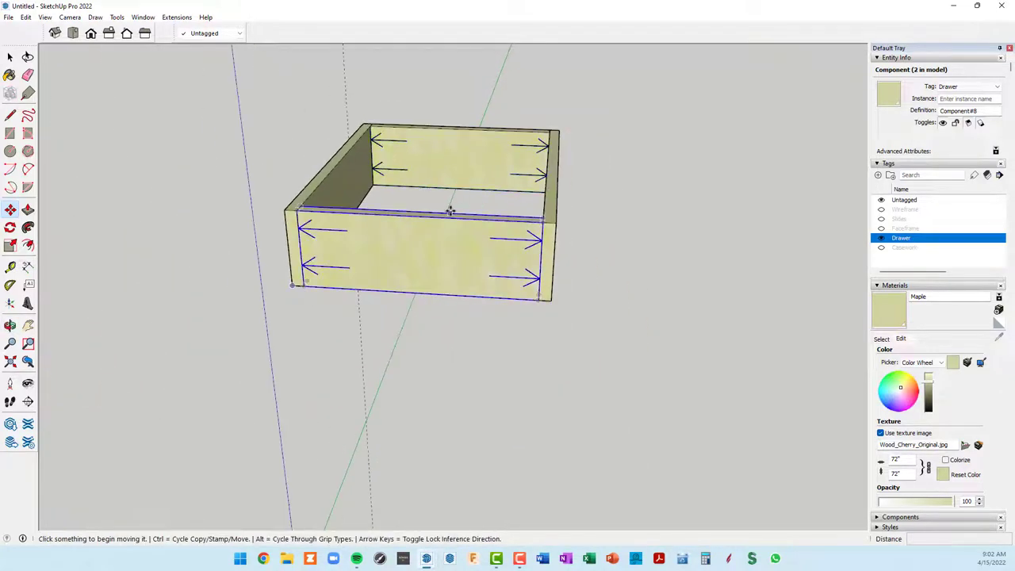
key(space)
scroll(387, 229, up, 1)
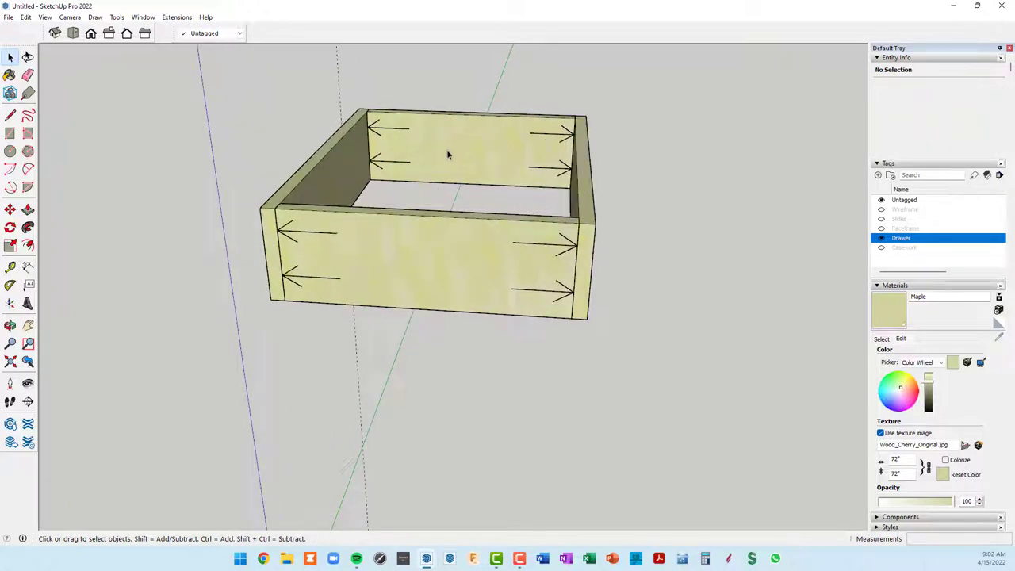
scroll(367, 243, down, 1)
middle_drag(430, 227, 224, 270)
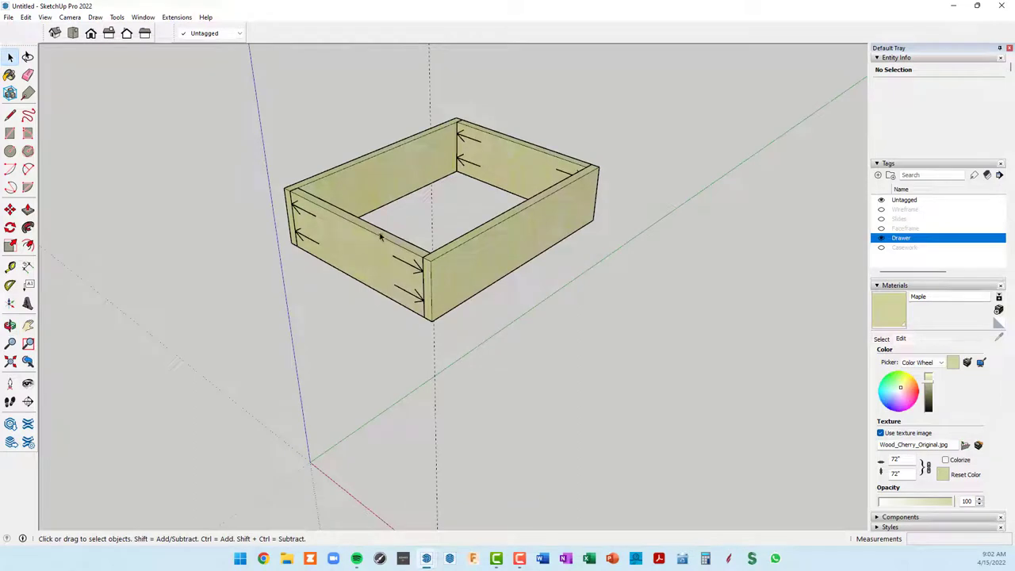
click(382, 235)
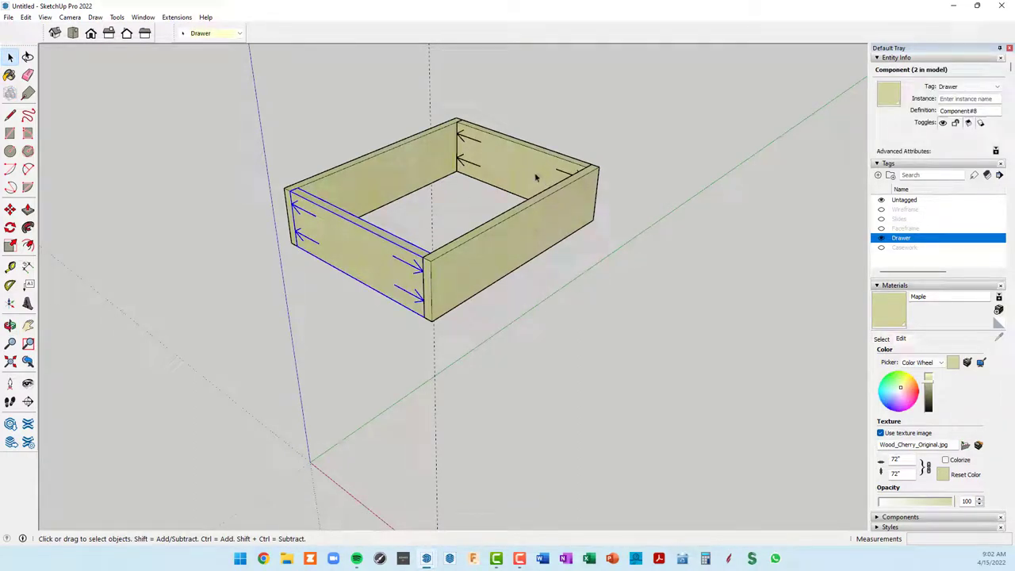
Step: Flip the drawer's back panel along Component's Green so its arrows face outward
click(501, 163)
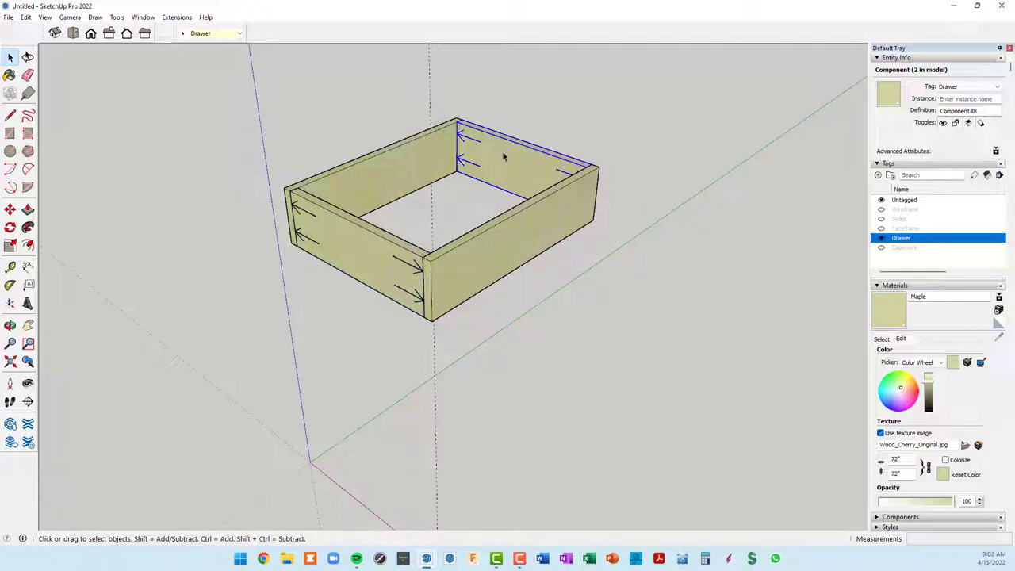
right_click(503, 156)
click(675, 119)
click(506, 165)
right_click(506, 163)
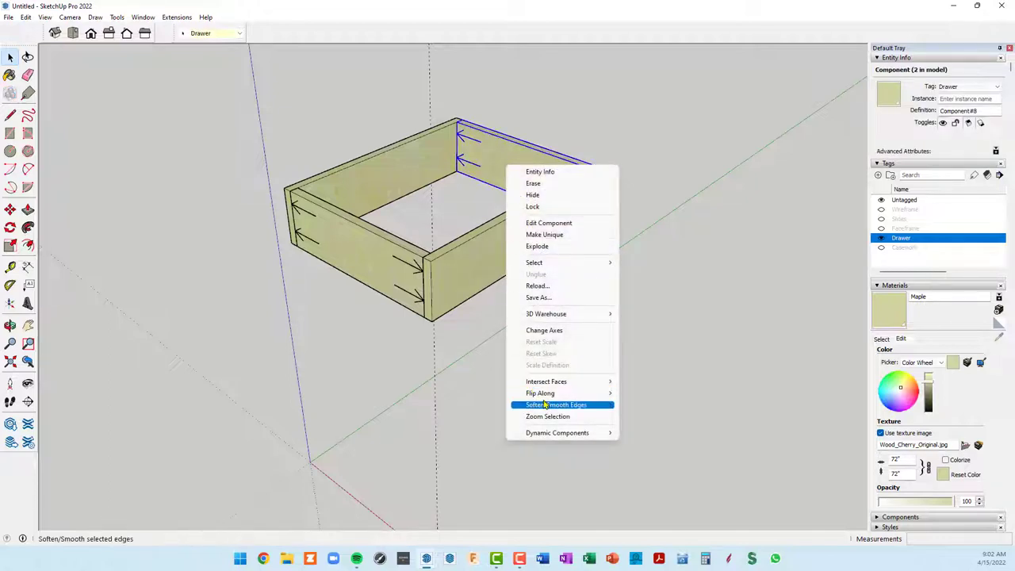
mouse_move(555, 394)
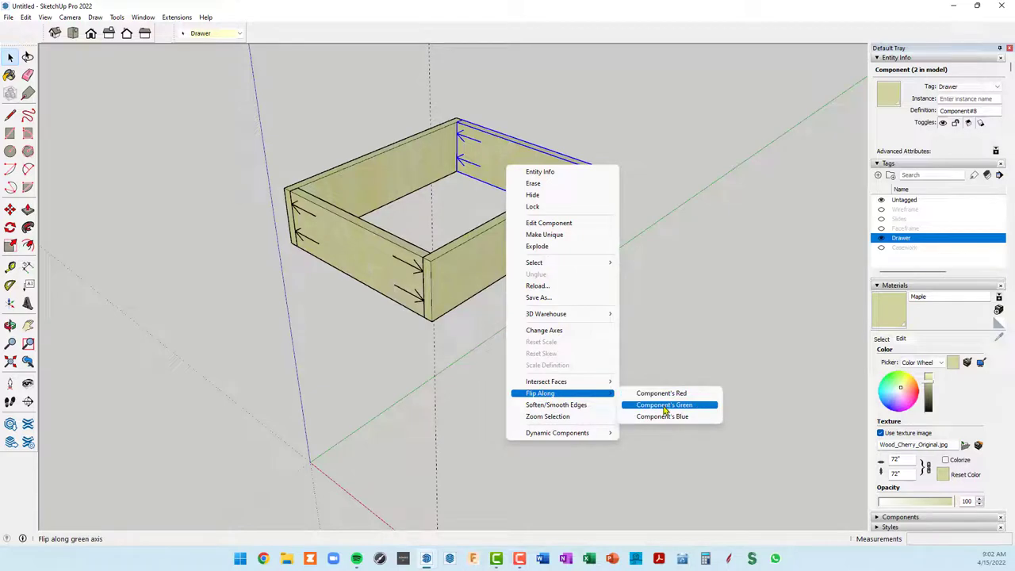
click(663, 405)
mouse_move(669, 253)
middle_down()
mouse_move(299, 235)
mouse_move(45, 167)
mouse_move(199, 222)
mouse_move(462, 245)
mouse_move(799, 207)
middle_up()
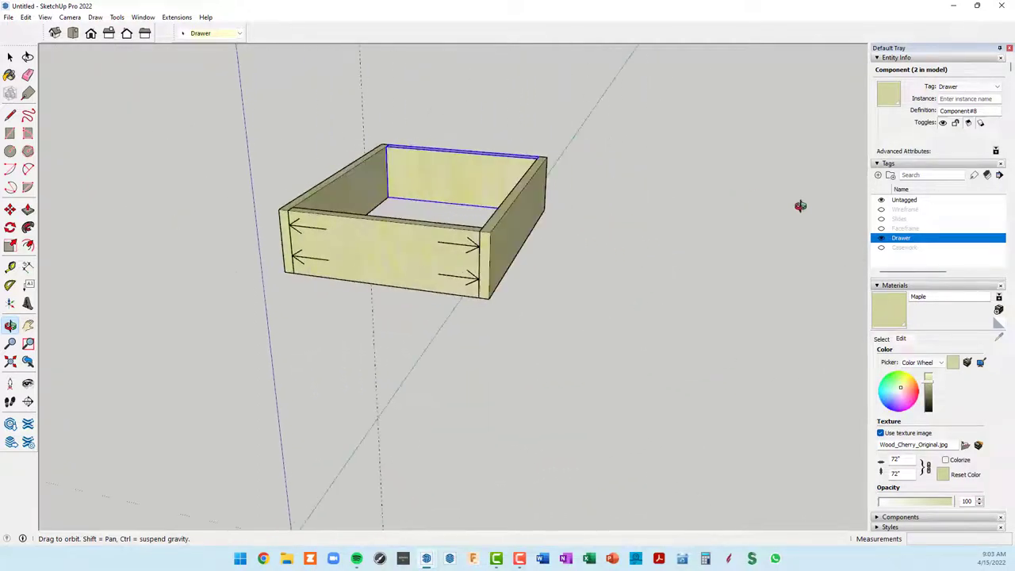
scroll(309, 231, up, 2)
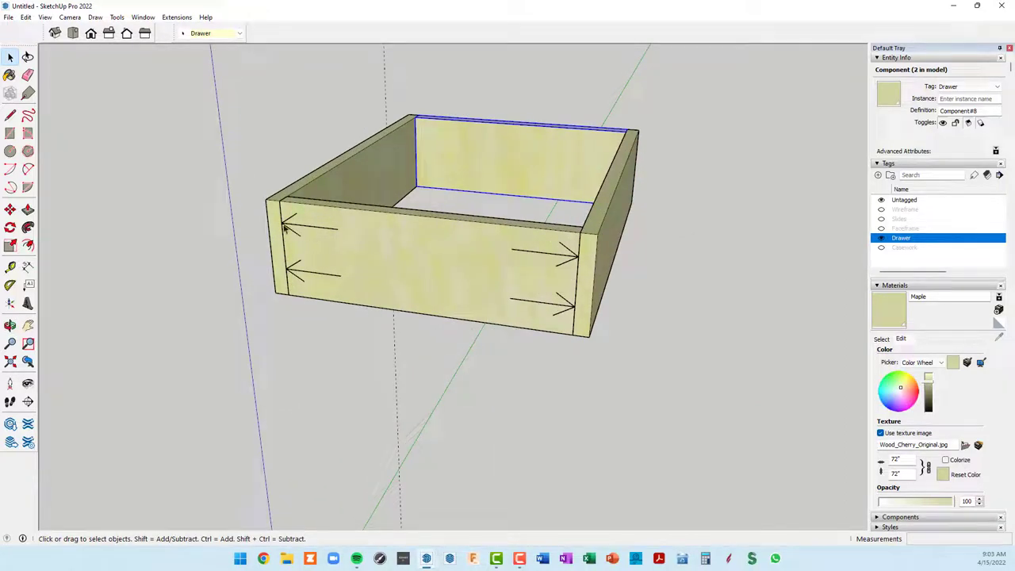
scroll(279, 227, up, 1)
scroll(281, 218, up, 2)
scroll(284, 209, up, 2)
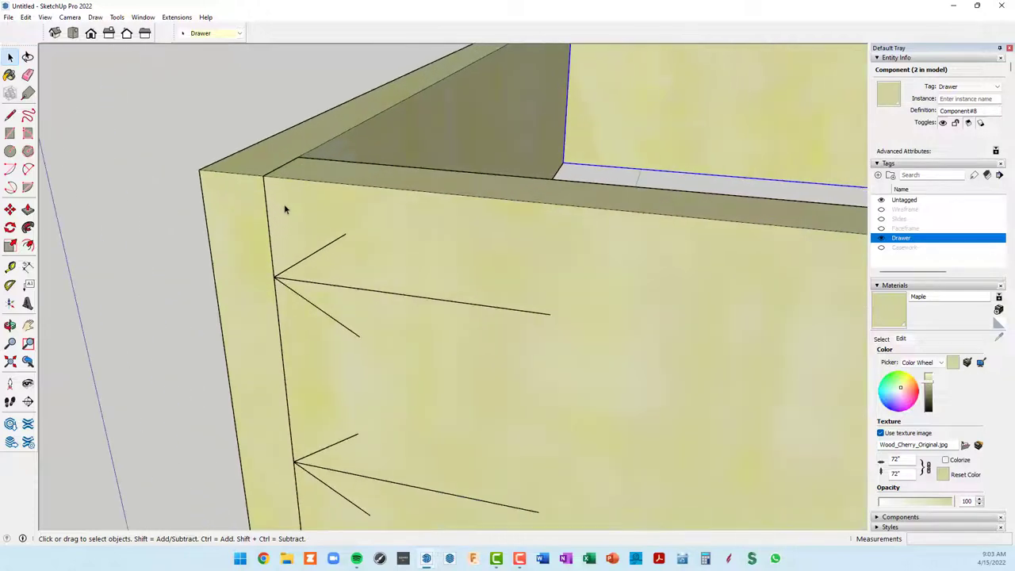
scroll(284, 204, down, 2)
scroll(293, 223, down, 2)
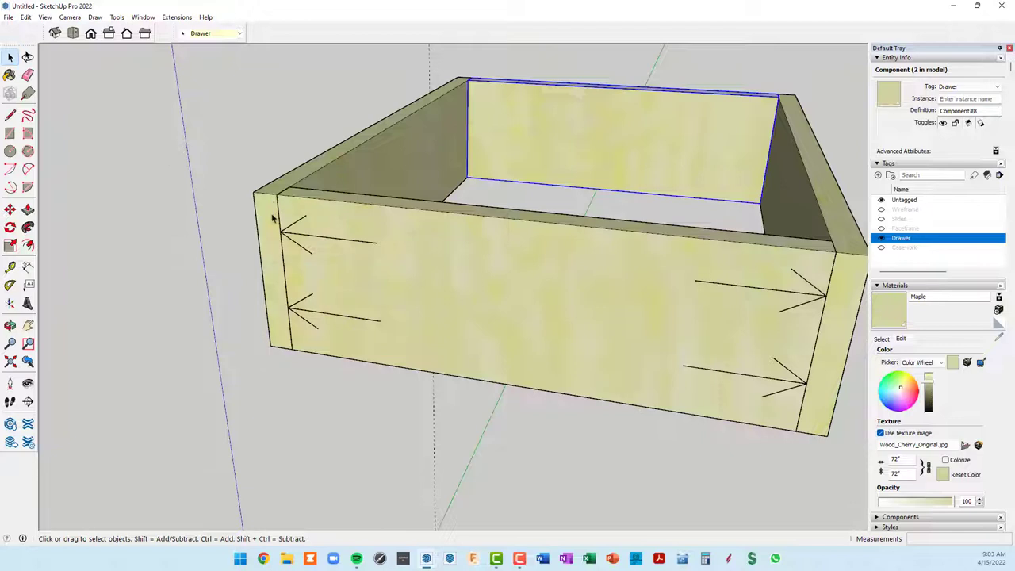
scroll(317, 223, down, 2)
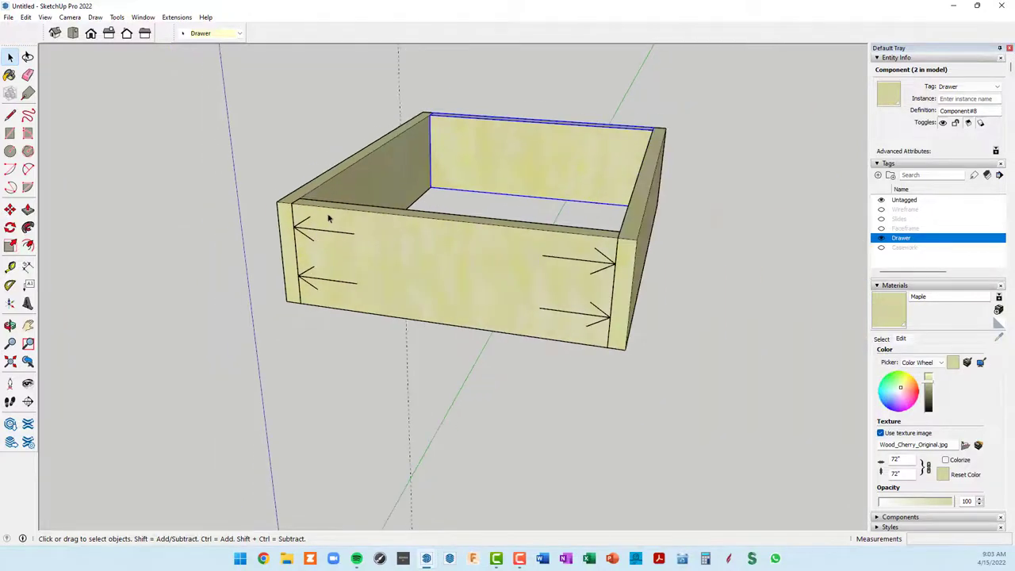
middle_drag(430, 252, 495, 327)
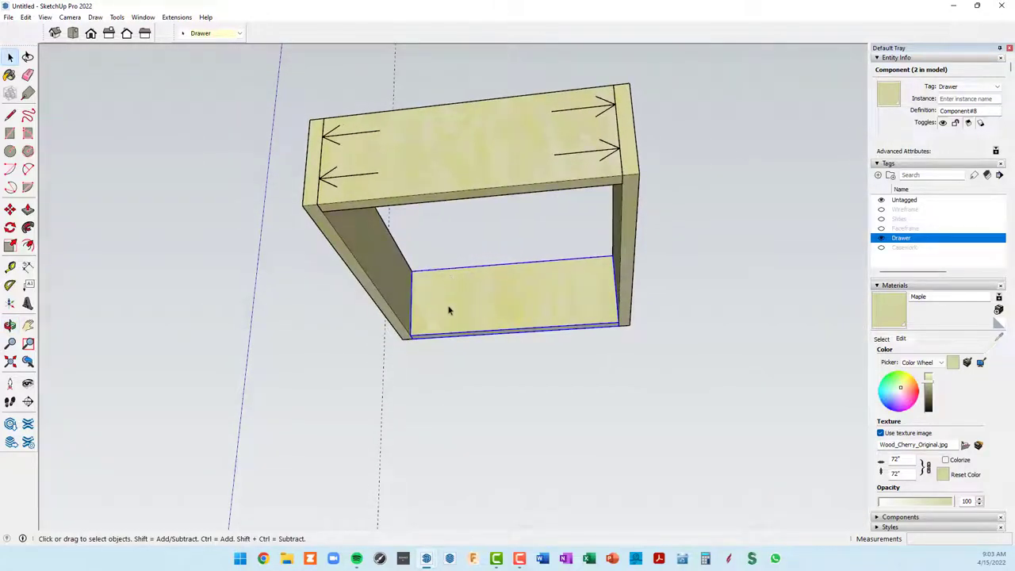
middle_drag(441, 322, 432, 333)
scroll(436, 333, up, 2)
scroll(436, 333, up, 2)
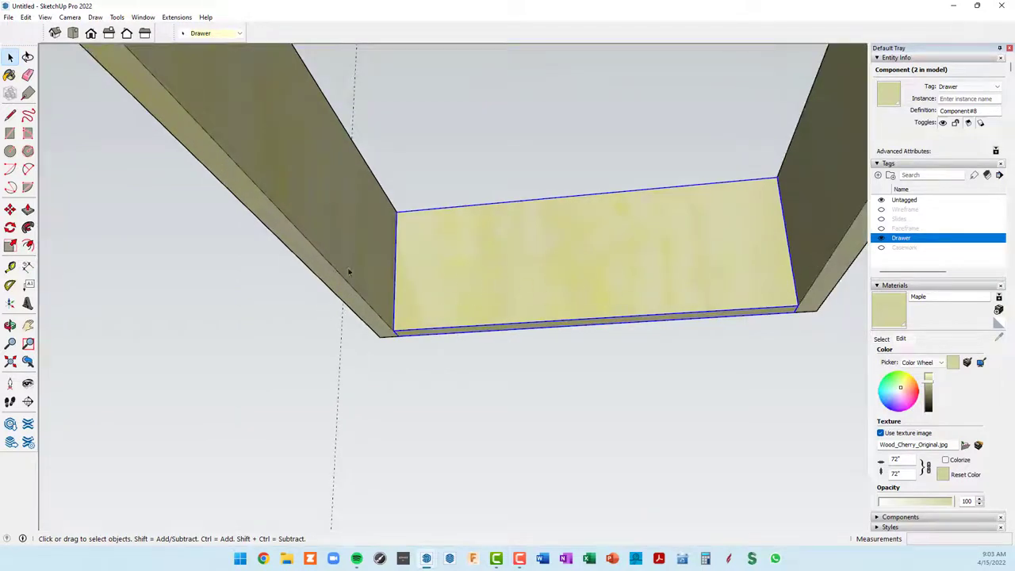
scroll(421, 302, down, 3)
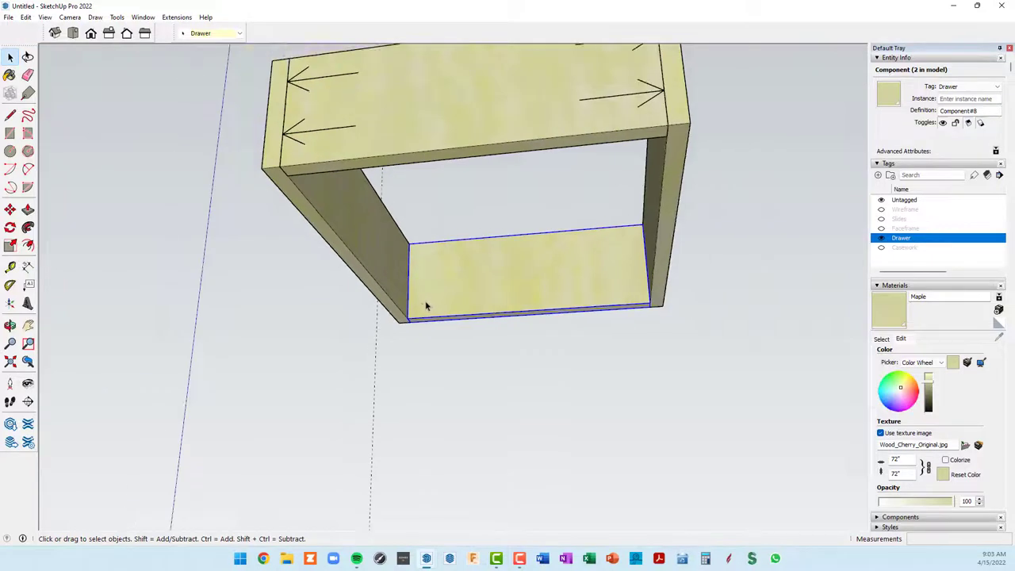
Step: Inside the drawer component, place two Tape Measure guides 1/4 inch above the panel's bottom edge
double_click(479, 297)
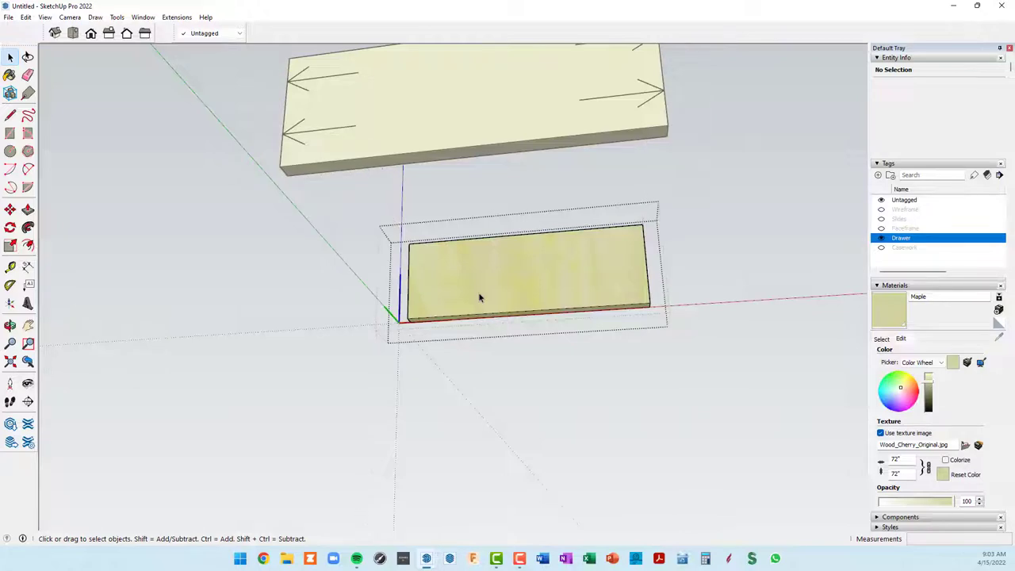
mouse_move(511, 271)
middle_down()
mouse_move(390, 314)
mouse_move(519, 322)
mouse_move(499, 318)
middle_up()
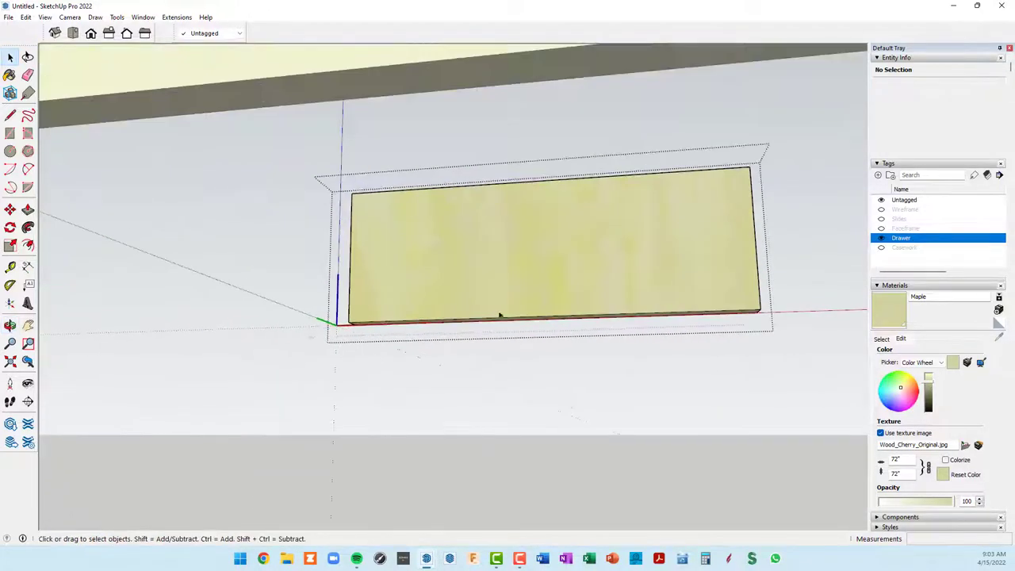
key(t)
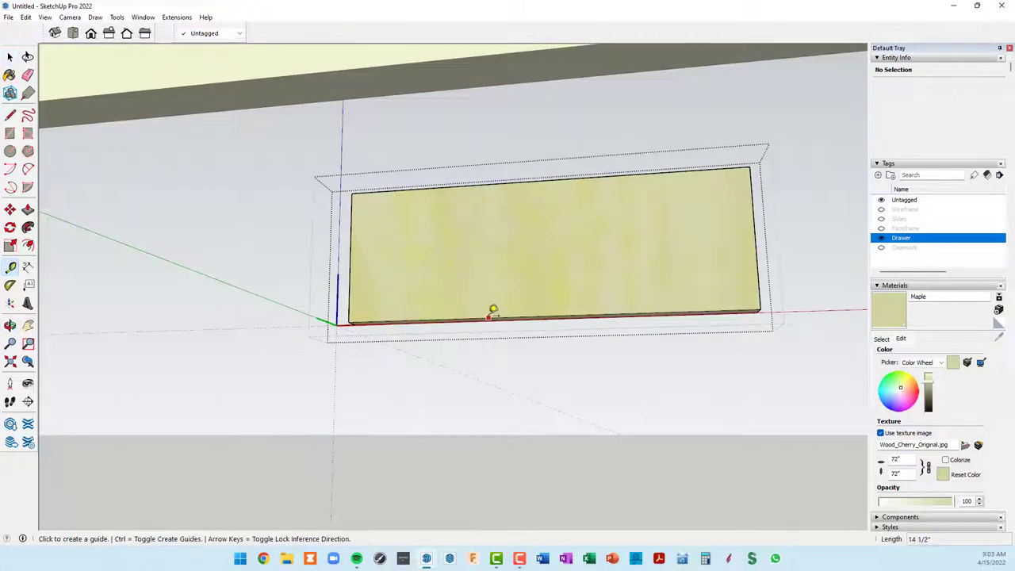
click(488, 317)
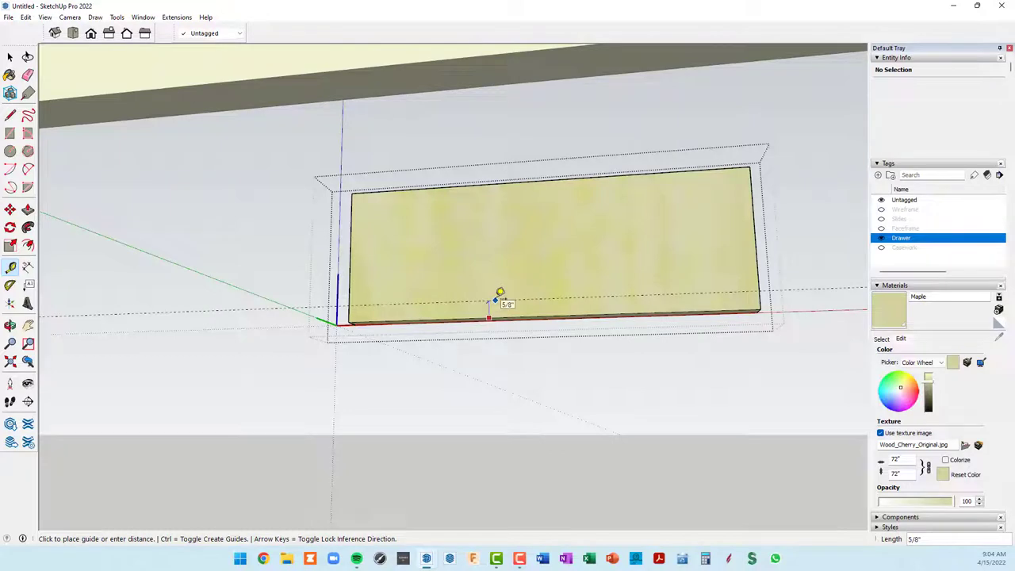
text(1/4)
key(Return)
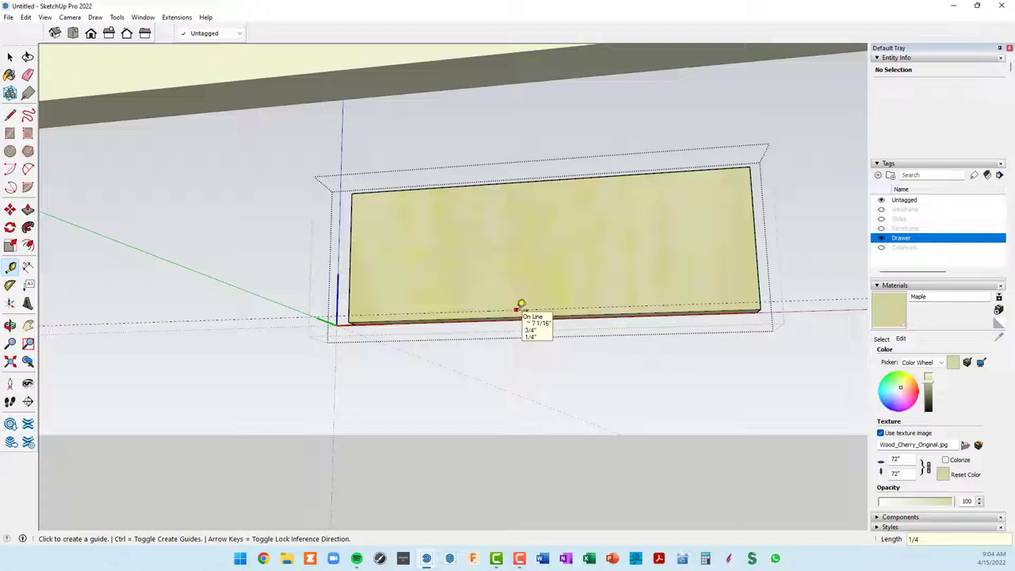
click(517, 309)
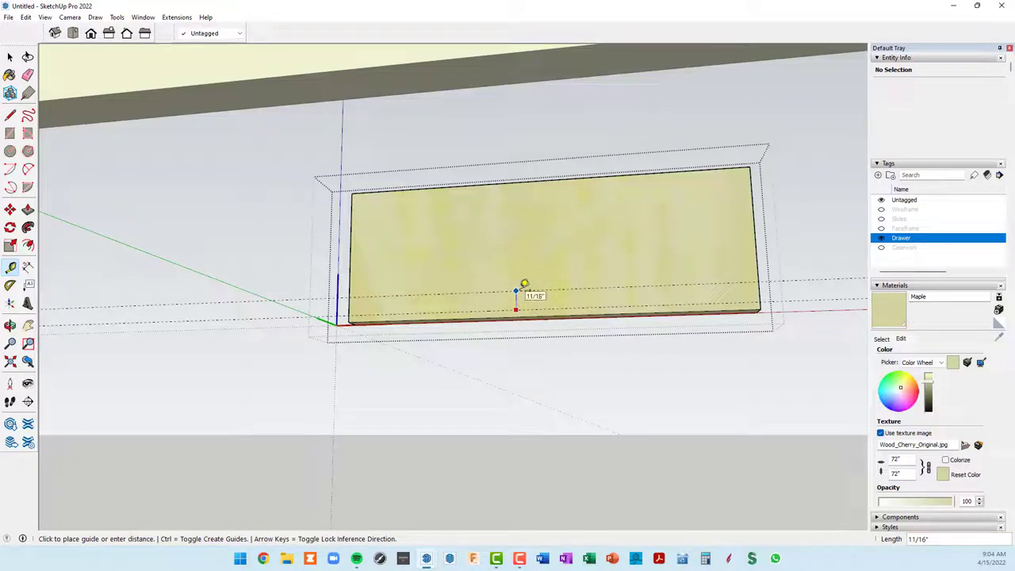
text(/4)
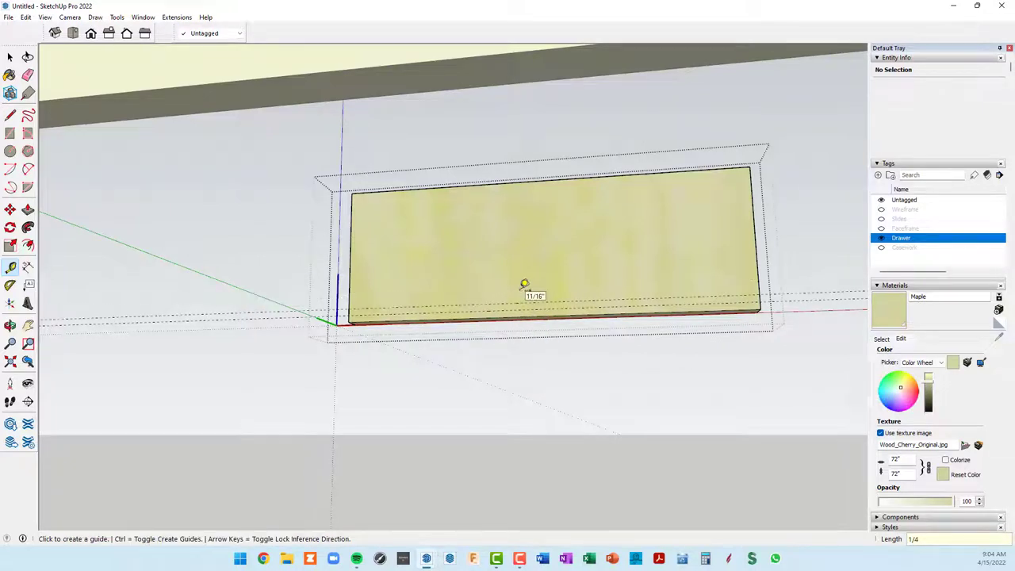
key(Return)
scroll(451, 310, up, 1)
scroll(454, 314, up, 2)
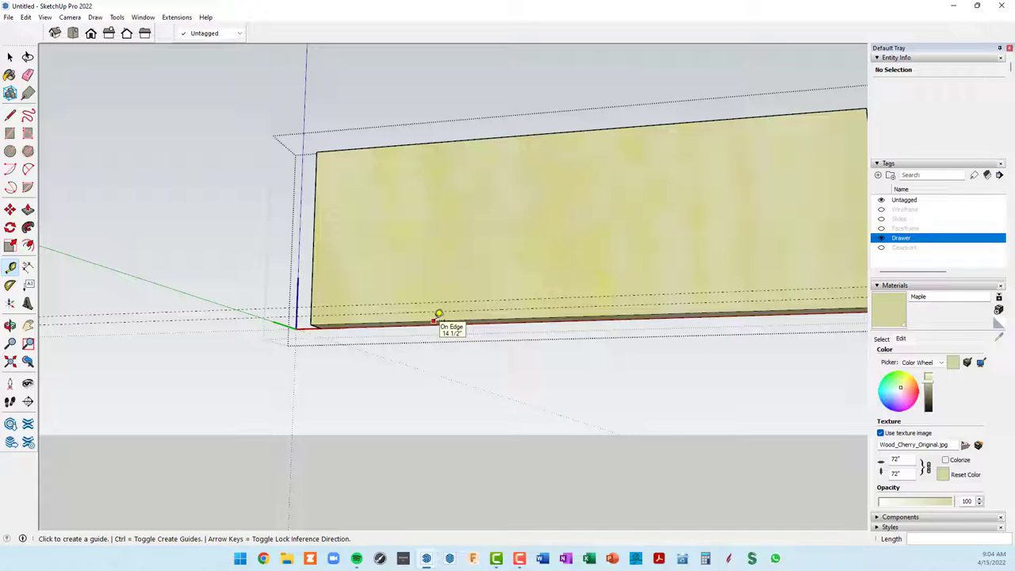
Step: Draw a rectangle strip between the guides along the panel's full bottom length
key(r)
click(315, 301)
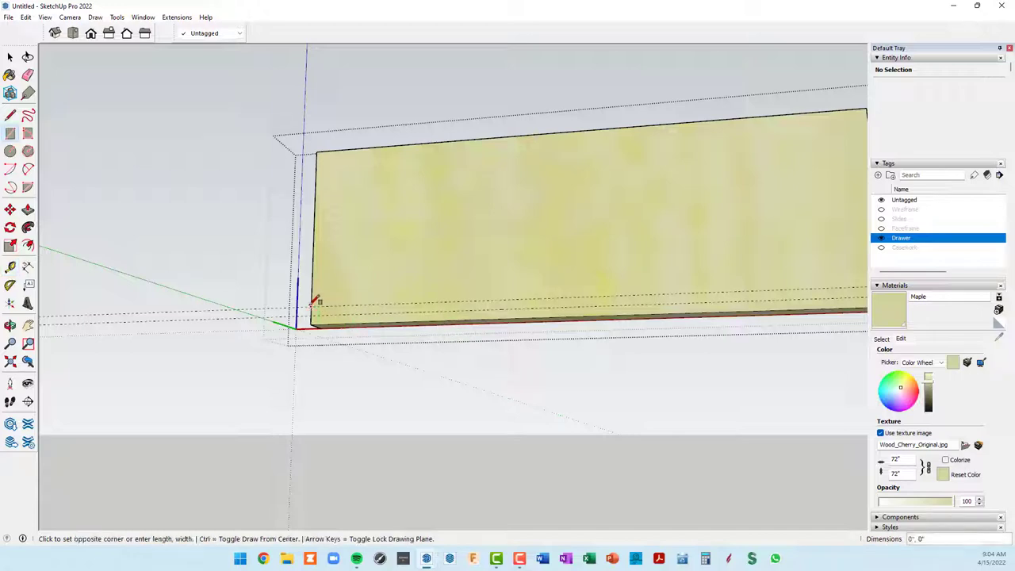
scroll(363, 299, down, 1)
scroll(540, 302, down, 2)
scroll(628, 294, up, 2)
scroll(678, 292, up, 1)
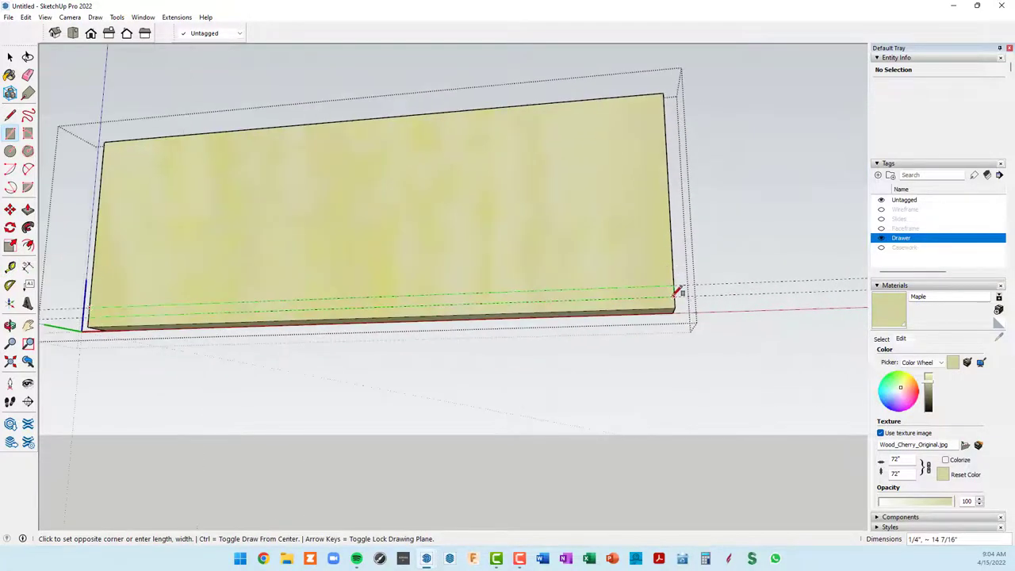
click(678, 292)
middle_drag(658, 313, 465, 424)
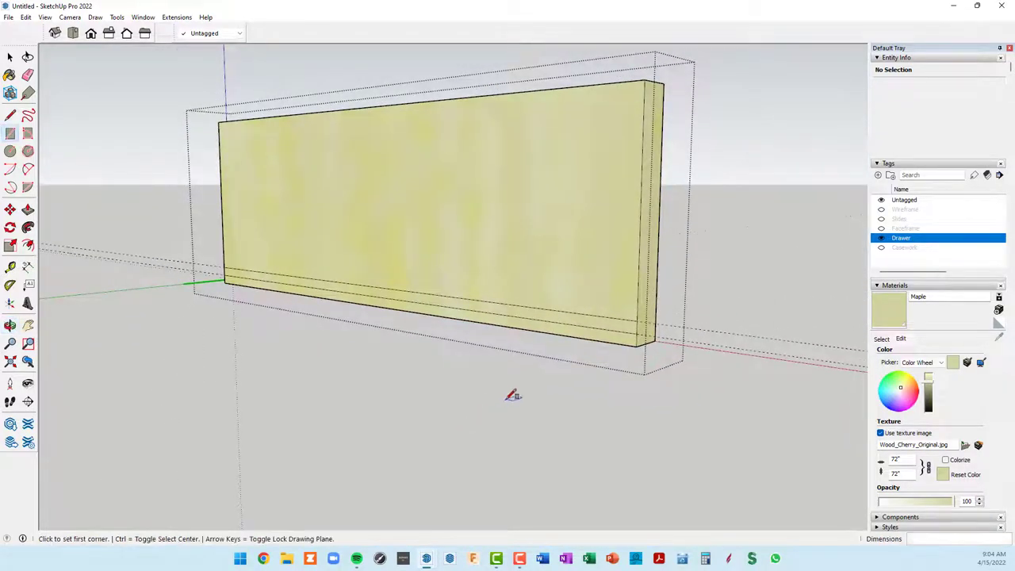
Step: Push the bottom strip in 3/8 inch to form the groove
key(p)
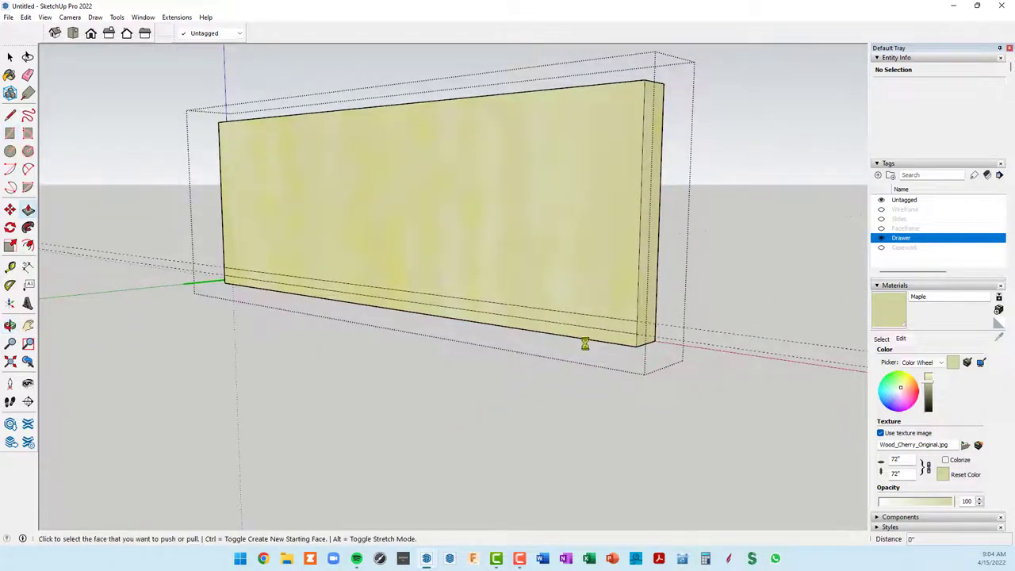
click(627, 334)
text(3/8)
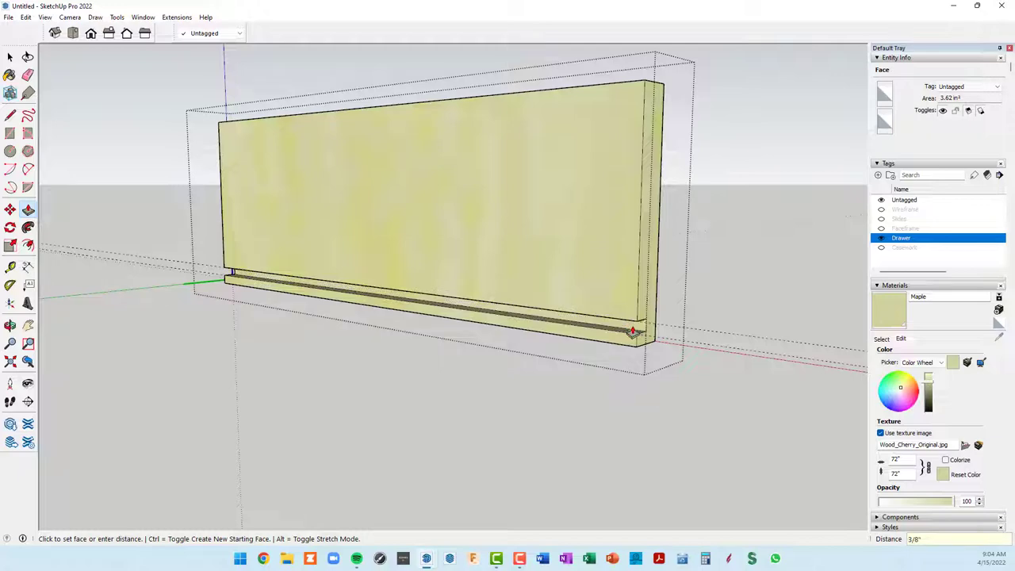
click(633, 331)
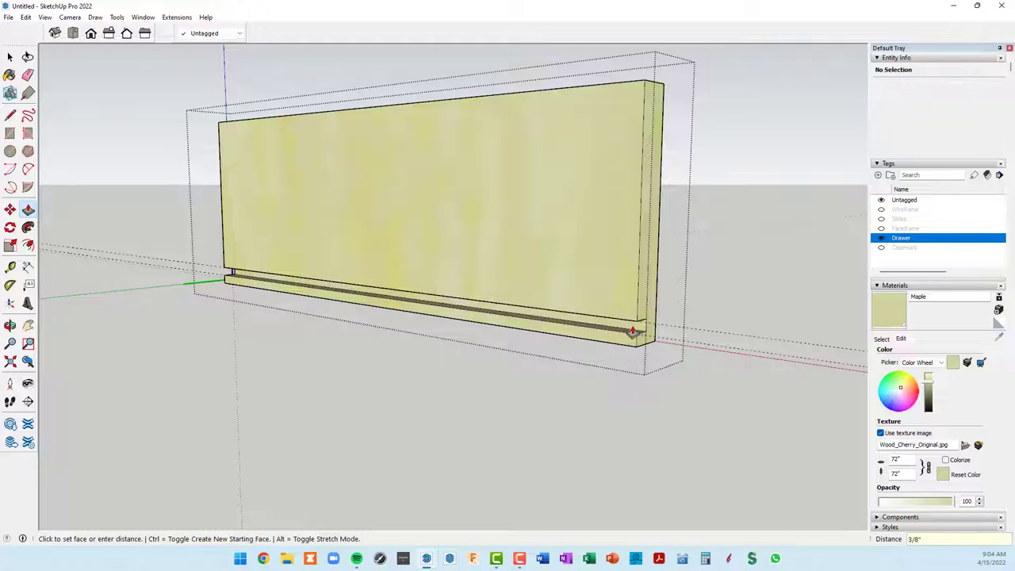
scroll(612, 349, down, 3)
scroll(603, 325, down, 3)
middle_drag(574, 335, 111, 320)
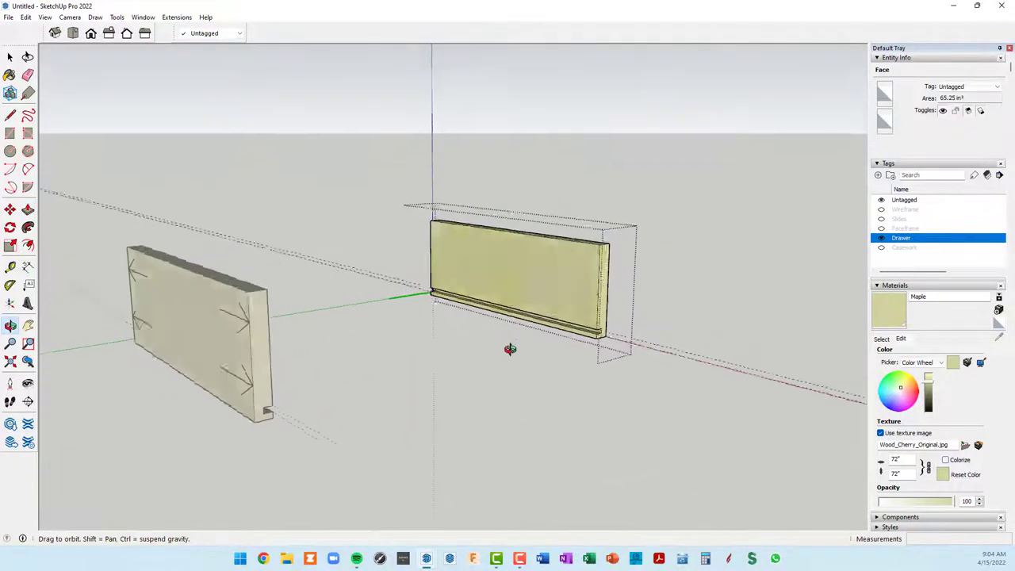
scroll(111, 320, up, 4)
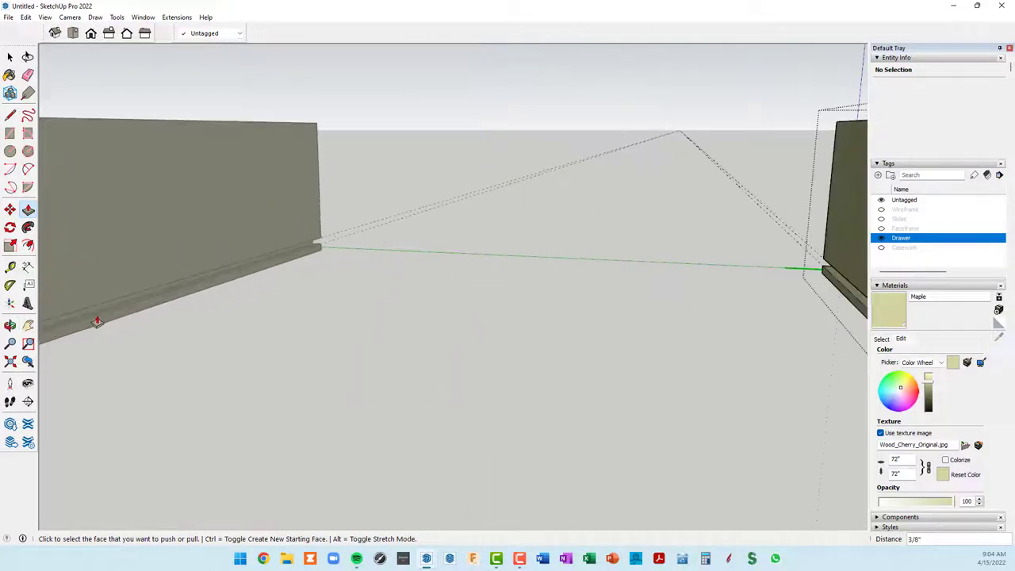
scroll(97, 321, down, 3)
mouse_move(102, 322)
middle_down()
mouse_move(198, 338)
mouse_move(442, 332)
middle_up()
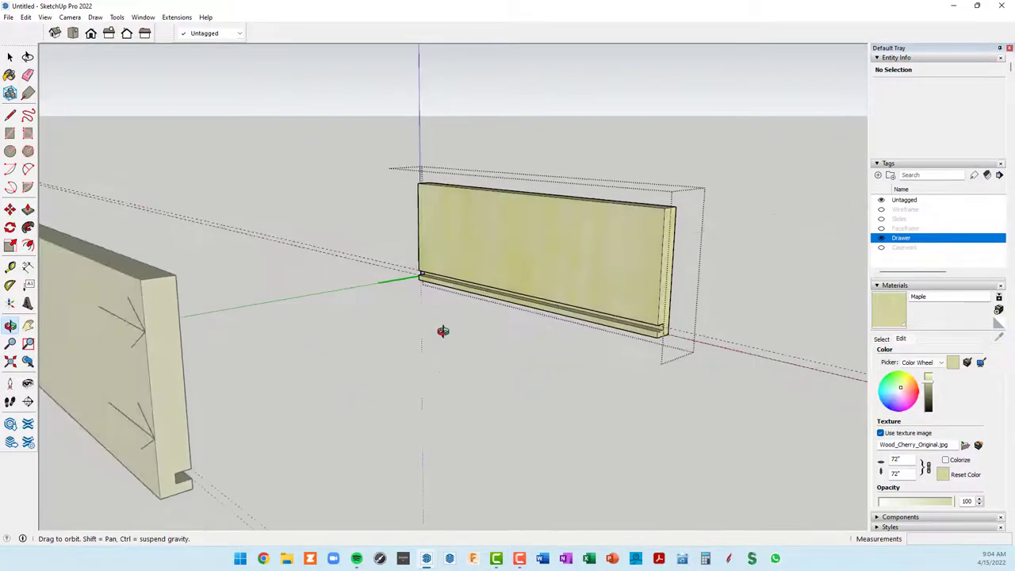
Step: Close the grooved panel component and look into the box from above
key(p)
right_click(515, 421)
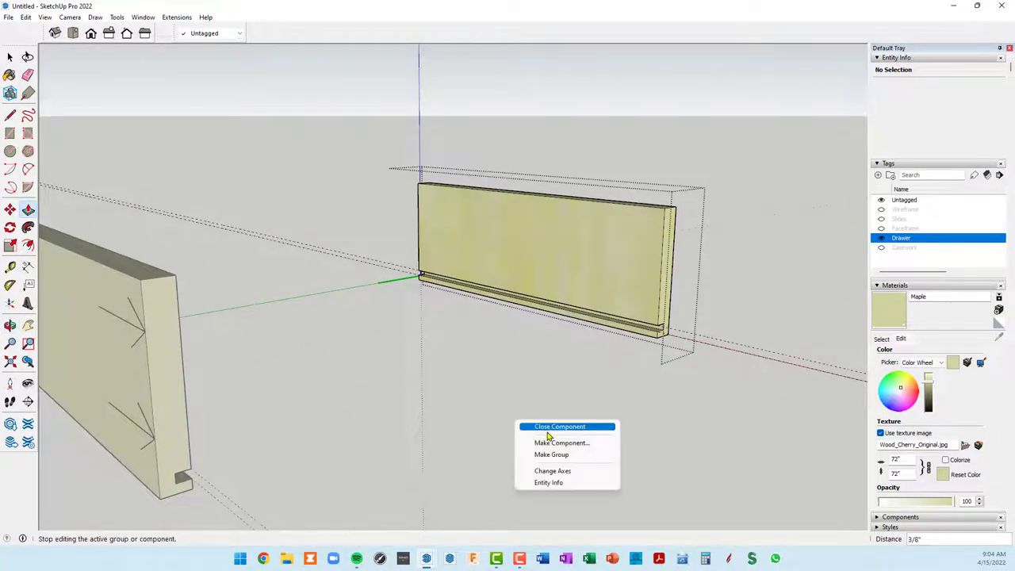
click(548, 433)
mouse_move(464, 397)
middle_down()
mouse_move(431, 398)
mouse_move(431, 433)
middle_up()
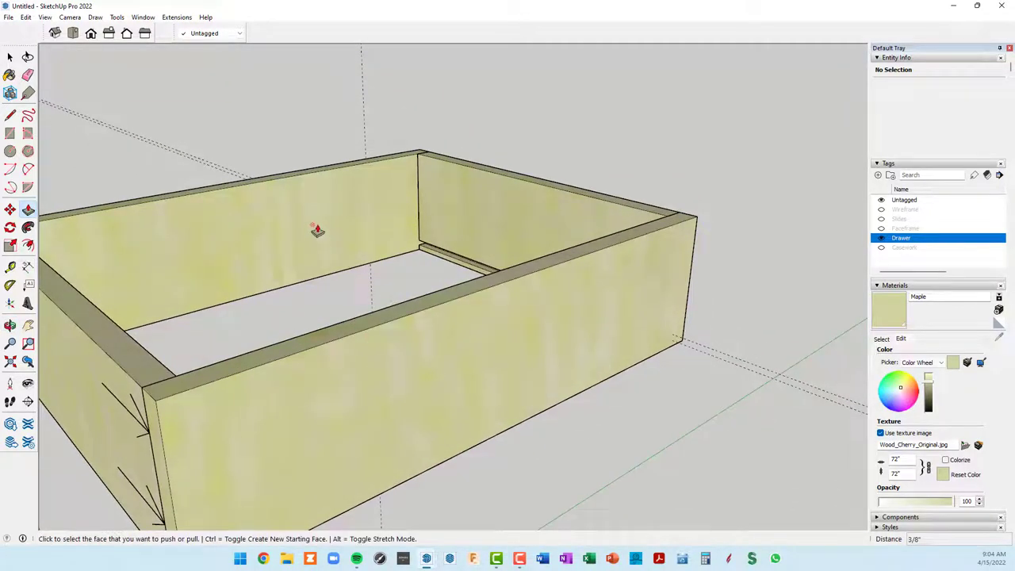
key(space)
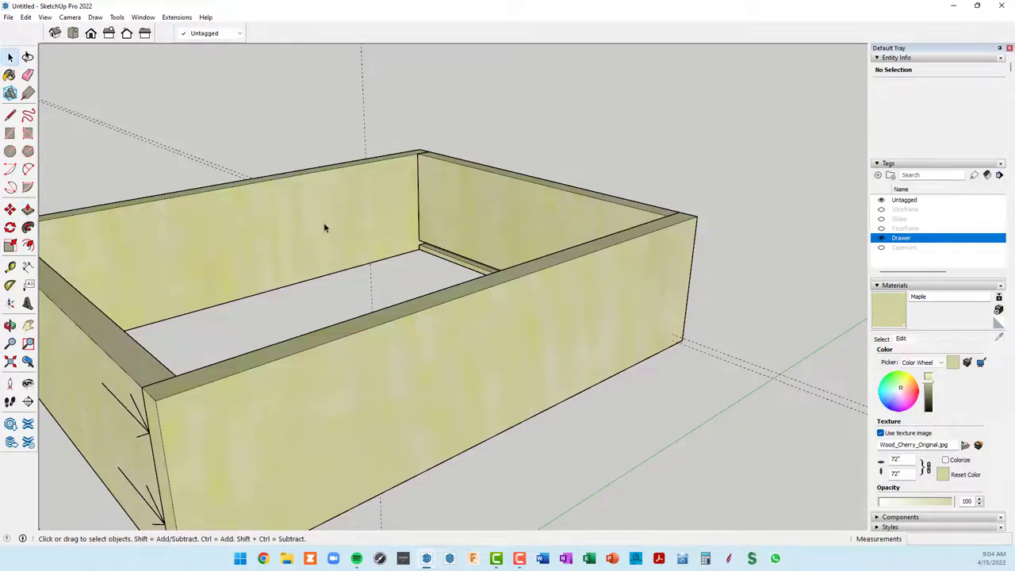
Step: Open the back panel for editing and zoom in on its inner bottom corner
double_click(325, 228)
middle_drag(360, 267, 449, 222)
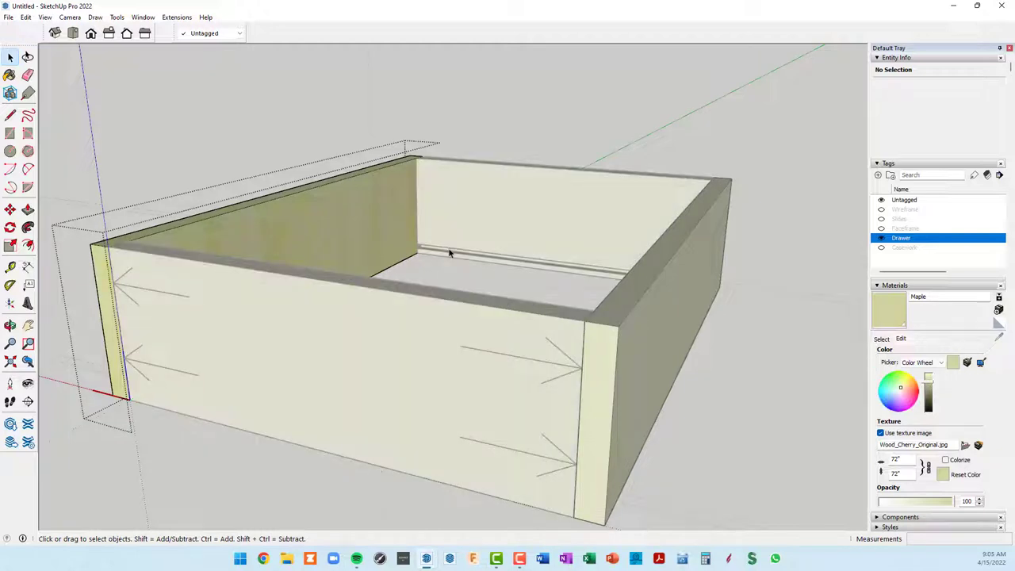
scroll(413, 254, up, 2)
scroll(413, 255, down, 3)
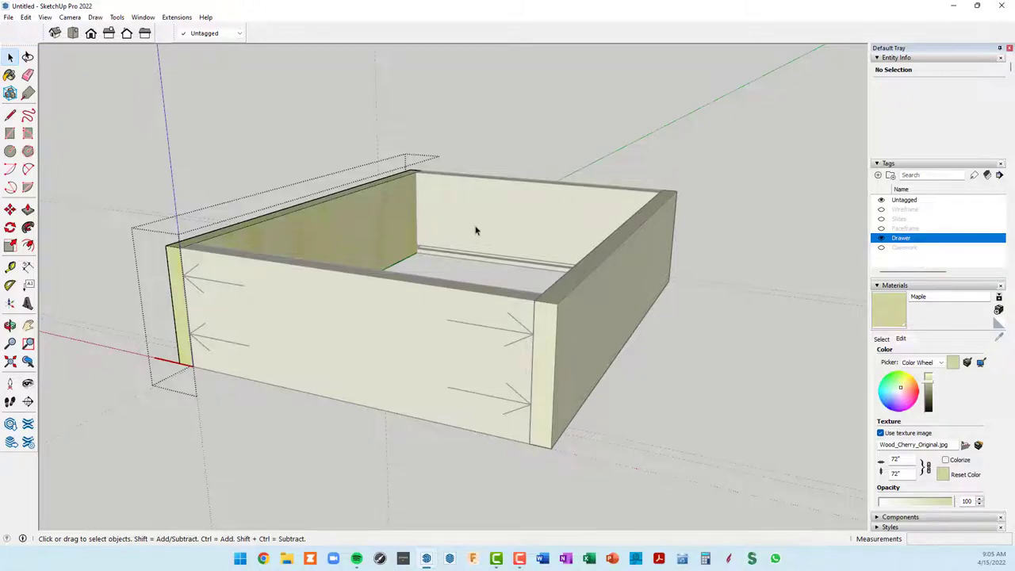
middle_drag(477, 233, 435, 255)
scroll(435, 255, up, 5)
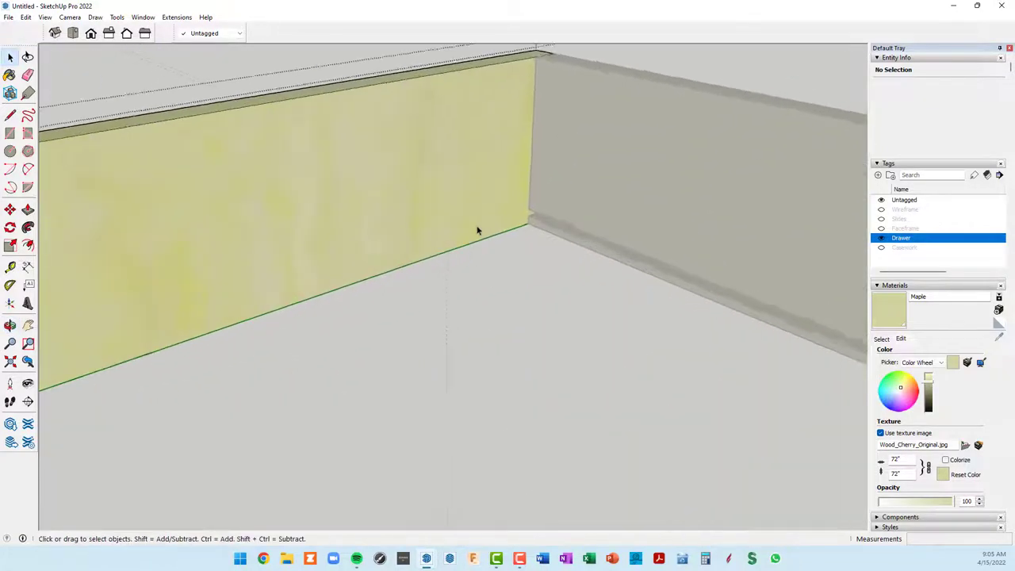
scroll(476, 227, up, 3)
mouse_move(512, 224)
middle_down()
mouse_move(537, 227)
mouse_move(586, 182)
middle_up()
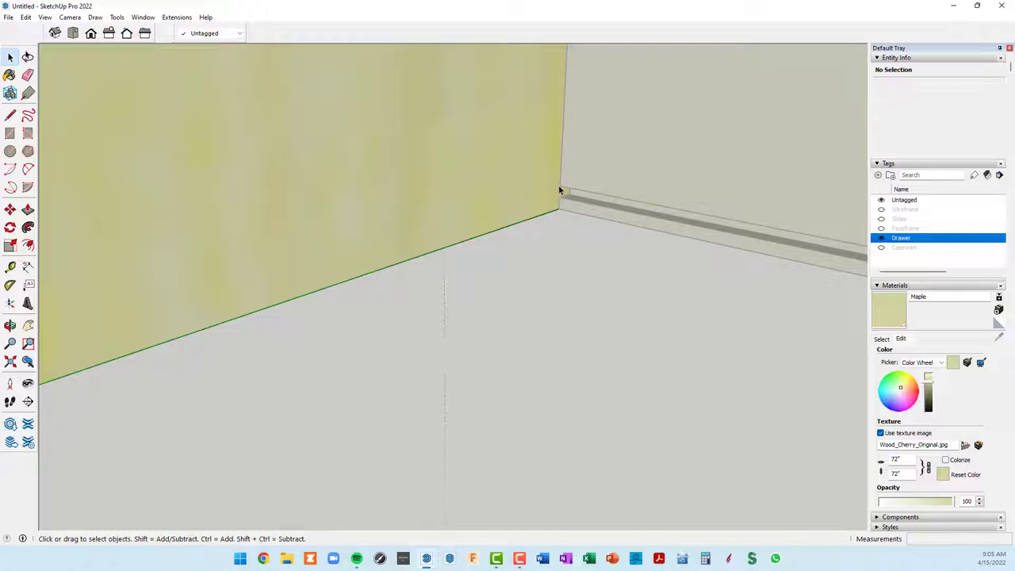
scroll(558, 190, down, 3)
middle_drag(558, 211, 547, 216)
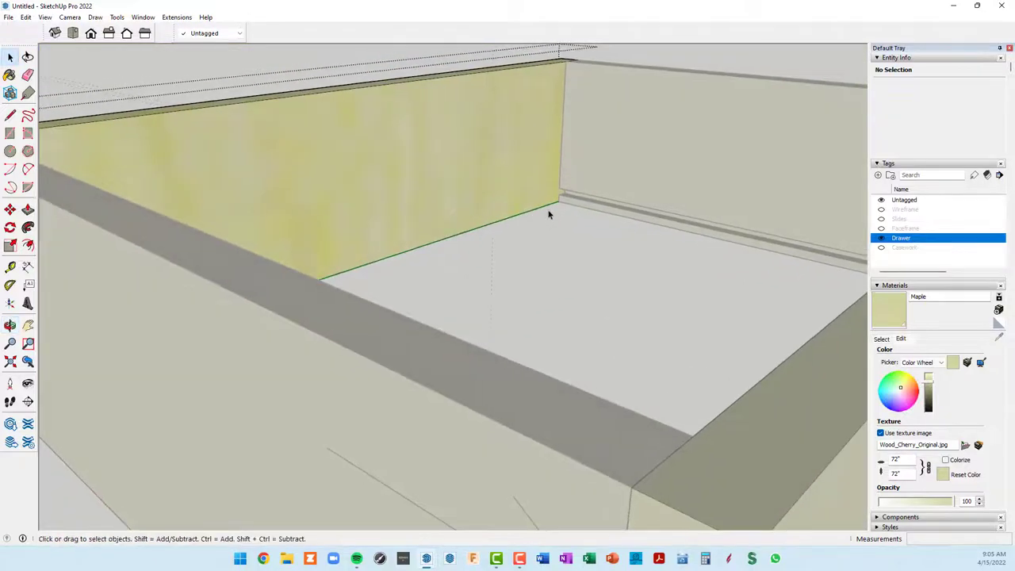
scroll(564, 196, up, 3)
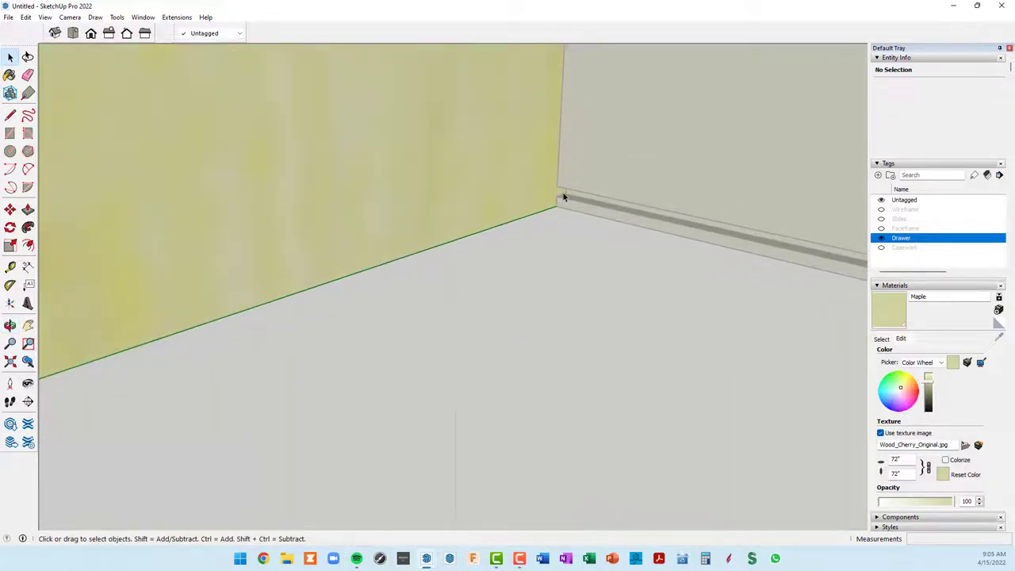
Step: Draw a rectangle along the back wall's bottom starting at its inner corner
key(r)
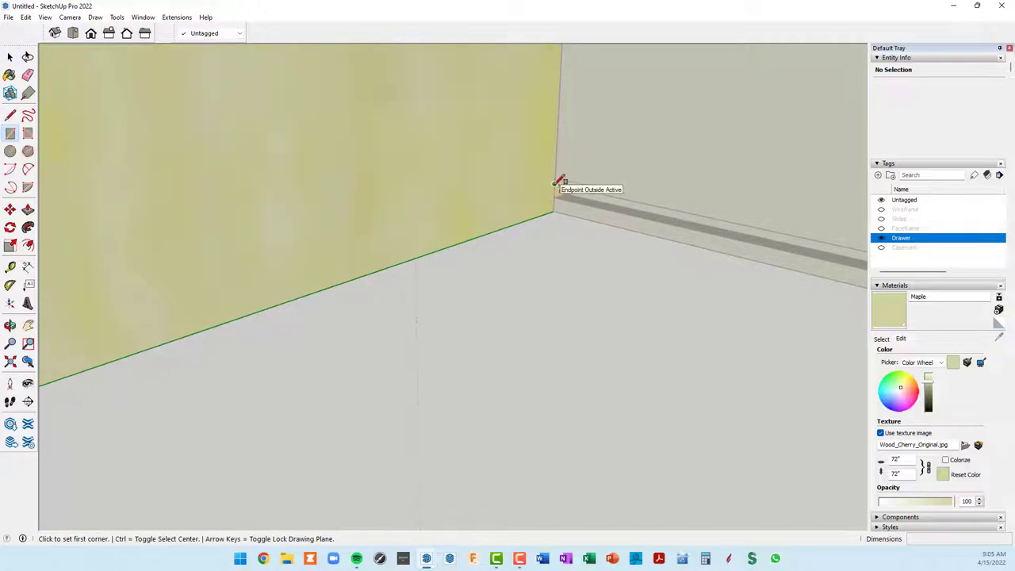
click(560, 182)
scroll(537, 199, down, 1)
mouse_move(443, 222)
middle_down()
mouse_move(167, 254)
mouse_move(346, 283)
mouse_move(421, 309)
middle_up()
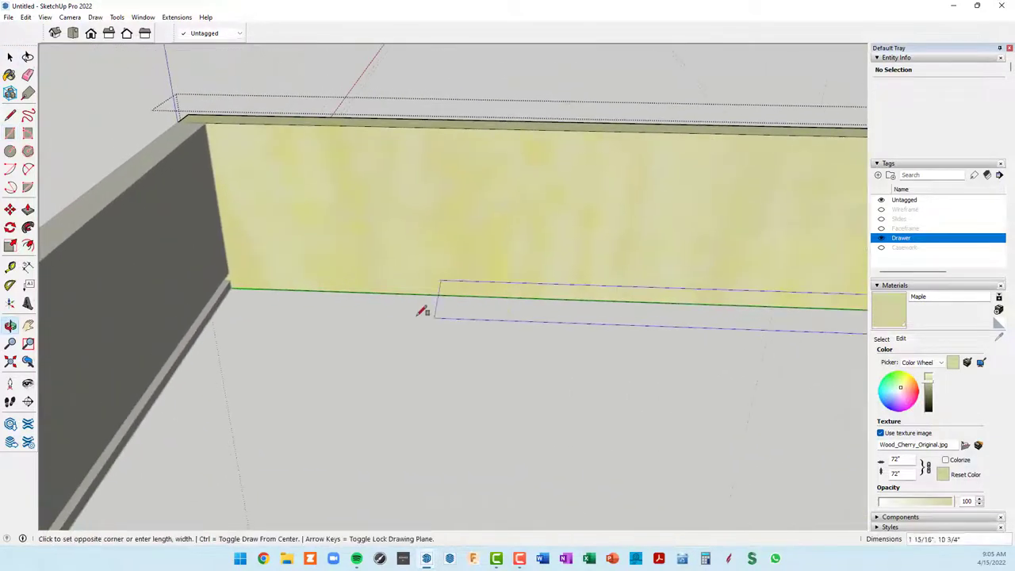
scroll(265, 272, up, 2)
scroll(99, 248, up, 2)
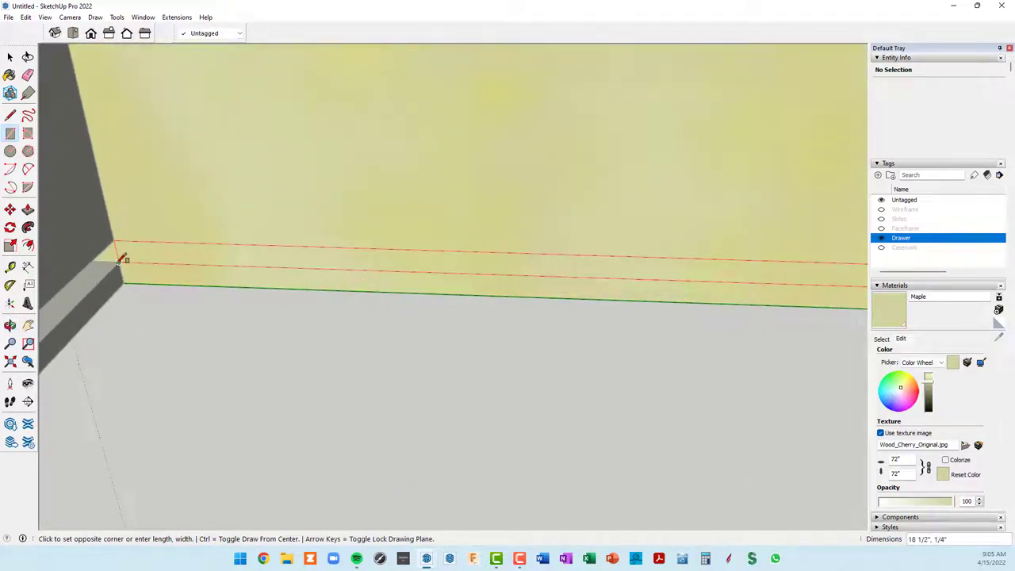
click(122, 260)
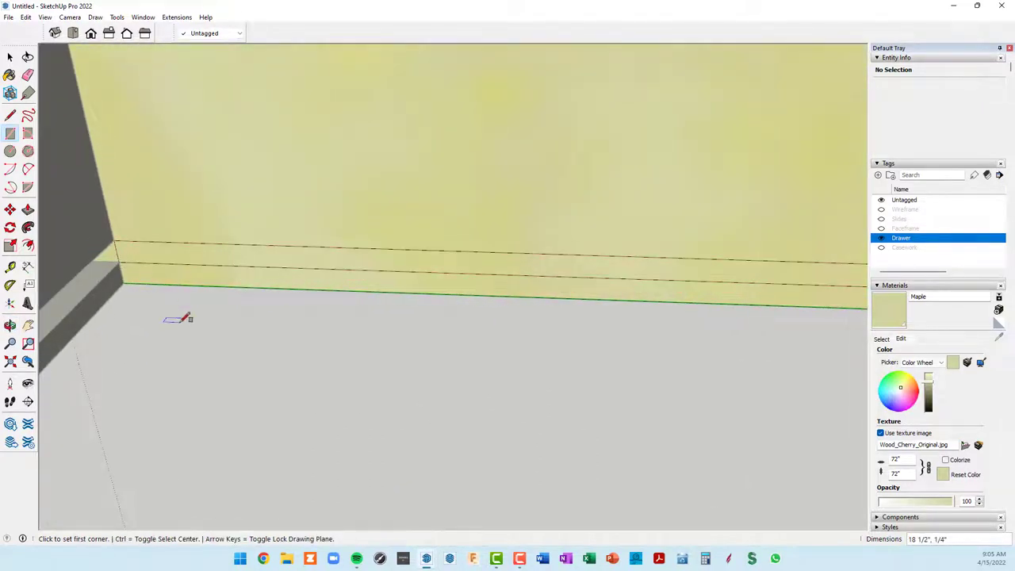
scroll(177, 319, down, 1)
scroll(177, 320, down, 1)
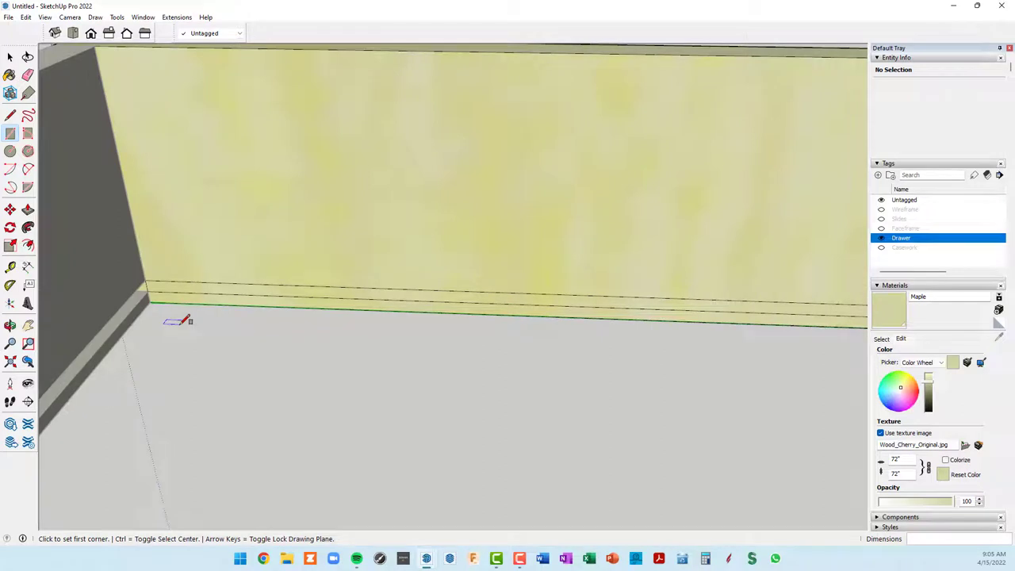
middle_drag(182, 323, 167, 318)
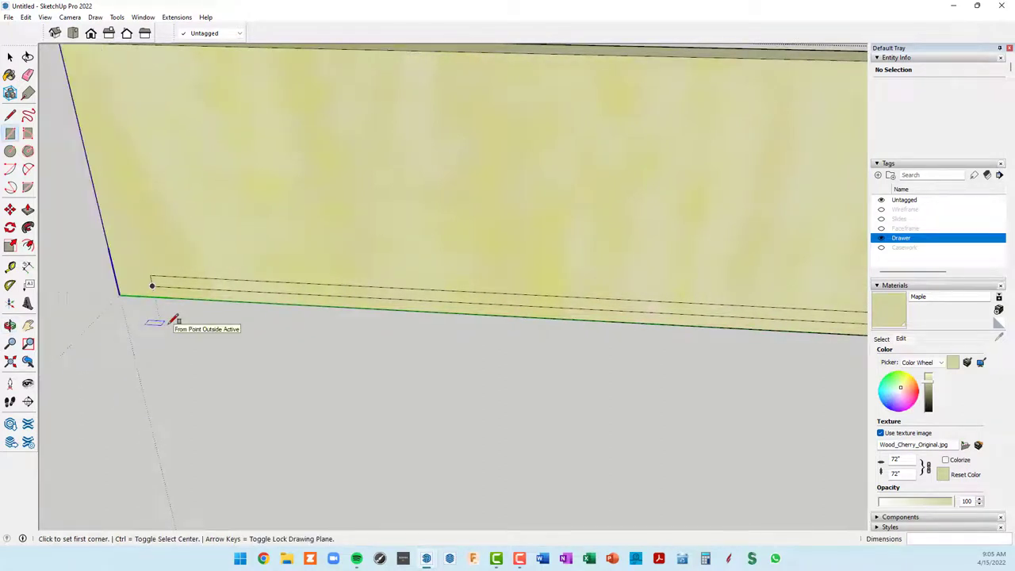
mouse_move(163, 327)
middle_down()
mouse_move(181, 315)
mouse_move(166, 288)
middle_up()
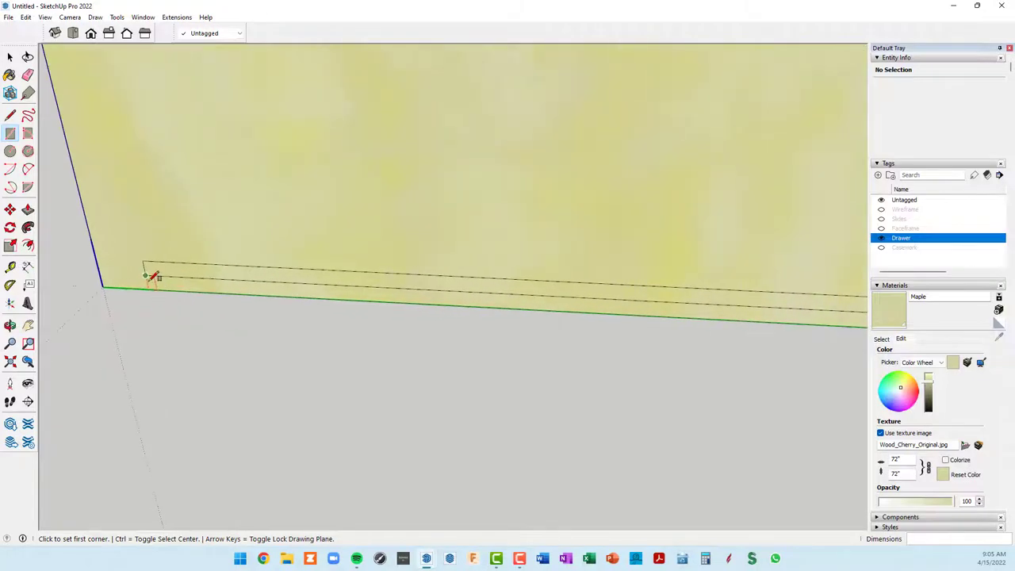
Step: Draw a thin strip along the board's bottom and erase the stray edges
click(145, 275)
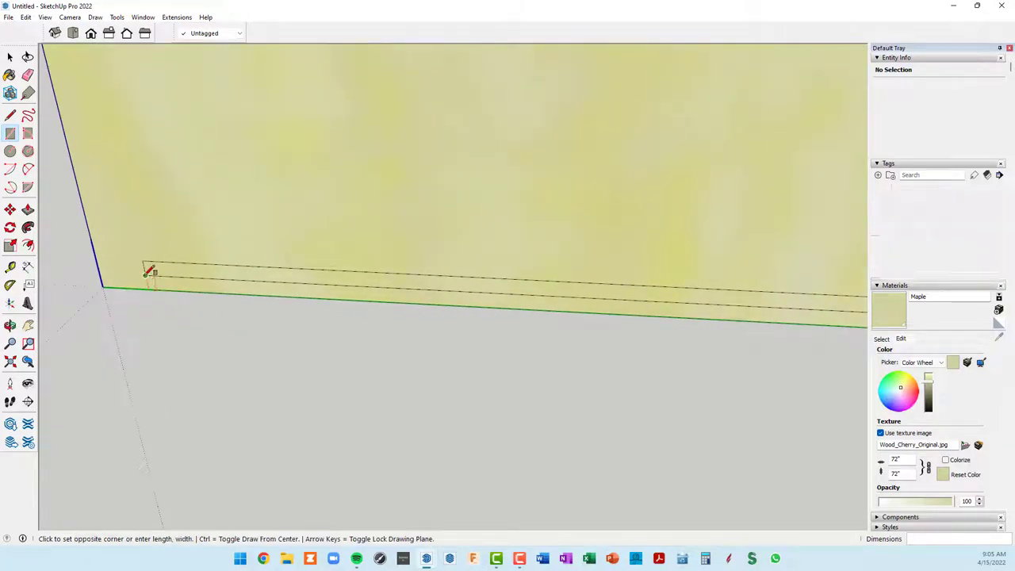
click(101, 254)
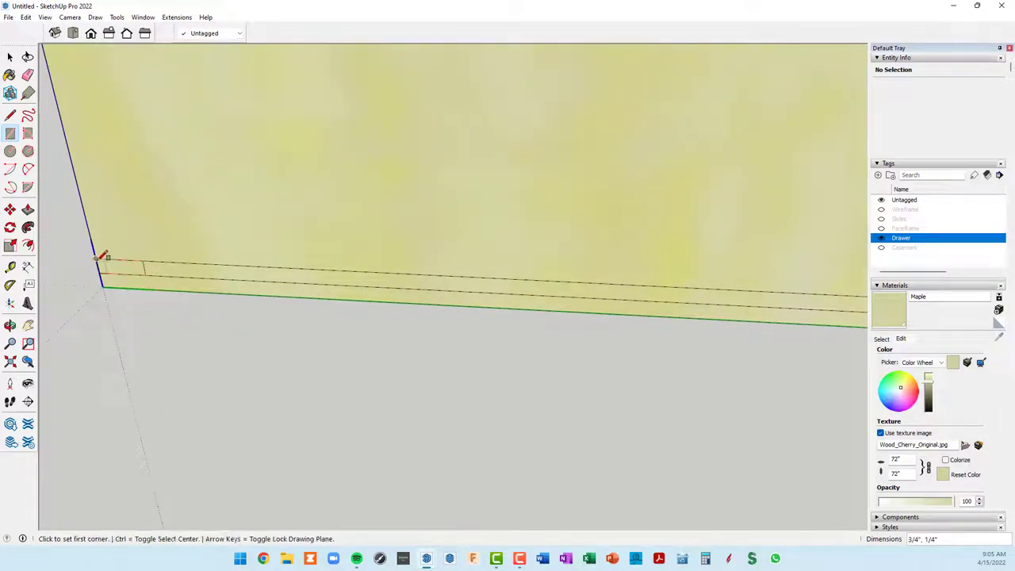
mouse_move(318, 340)
middle_down()
mouse_move(384, 351)
mouse_move(362, 363)
middle_up()
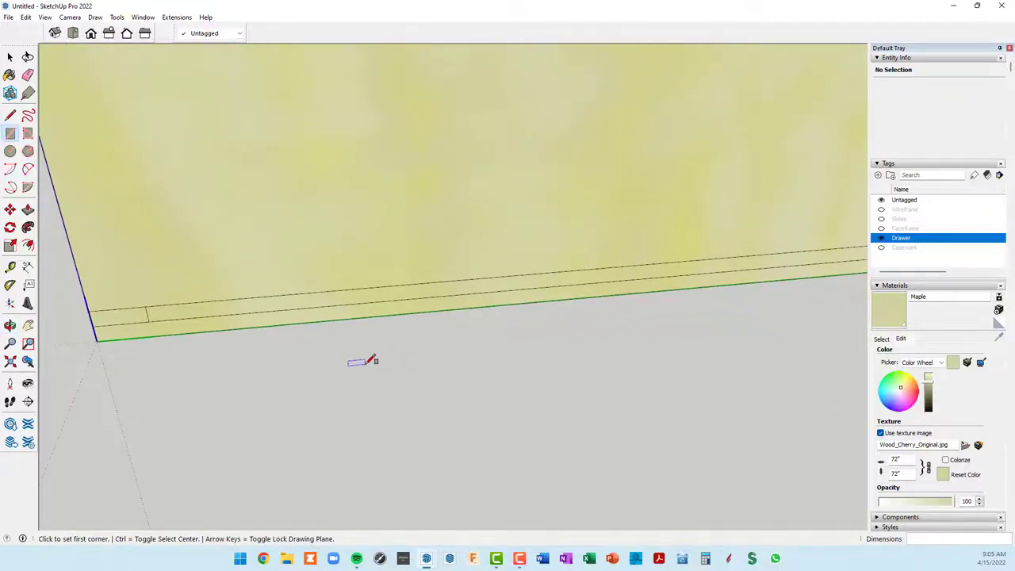
key(e)
scroll(198, 331, up, 2)
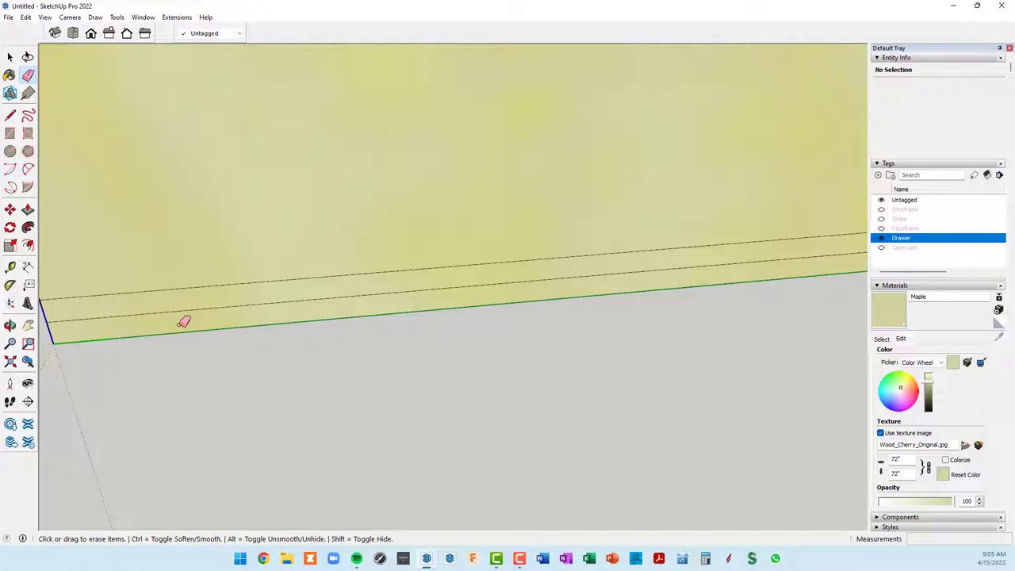
scroll(195, 326, down, 2)
scroll(198, 326, down, 2)
mouse_move(485, 311)
middle_down()
mouse_move(227, 329)
mouse_move(437, 322)
middle_up()
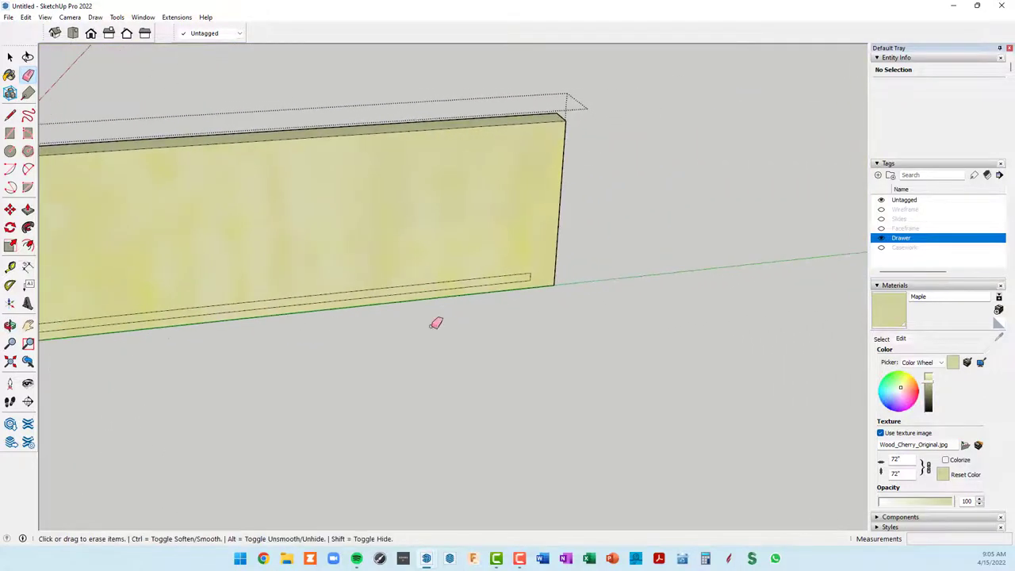
scroll(514, 281, up, 2)
scroll(514, 282, up, 1)
scroll(571, 251, up, 2)
scroll(585, 245, up, 1)
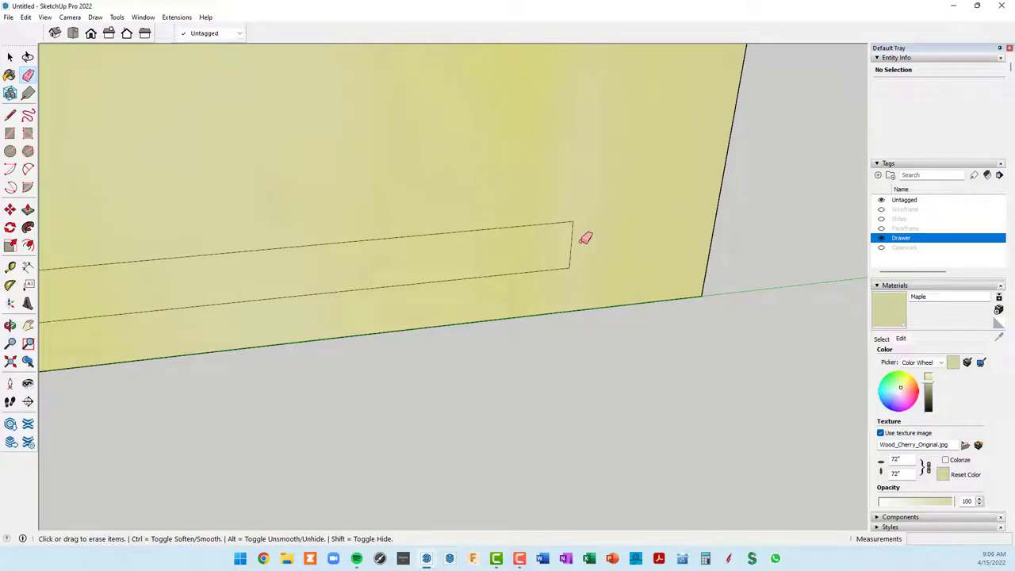
Step: Close off the strip's right end short of the board's end
key(r)
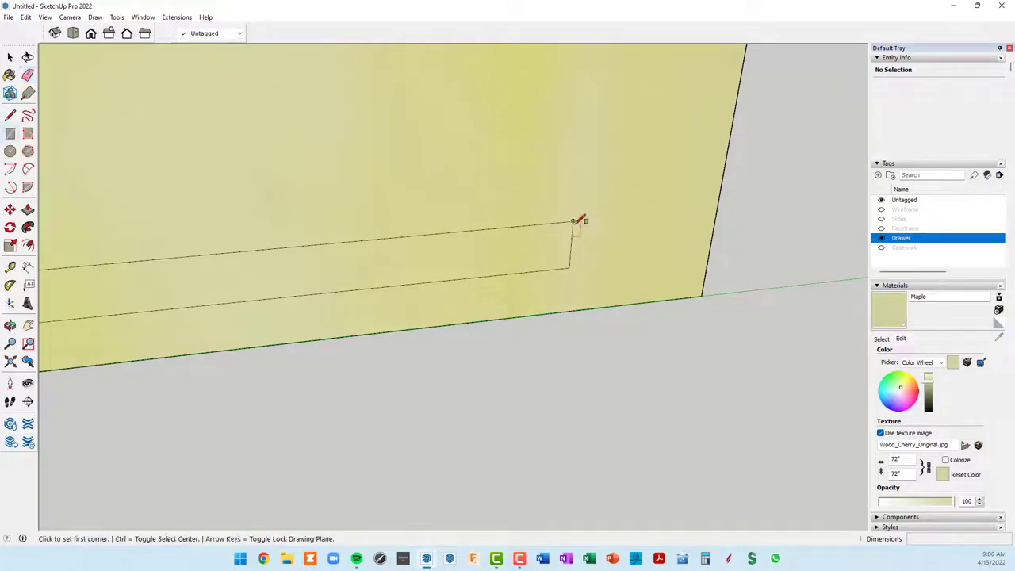
click(573, 221)
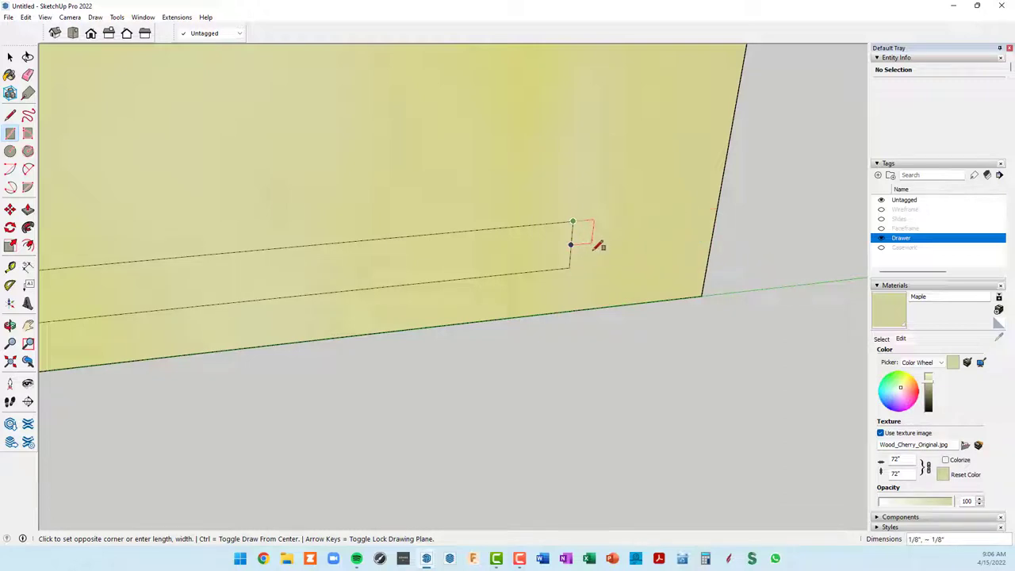
key(space)
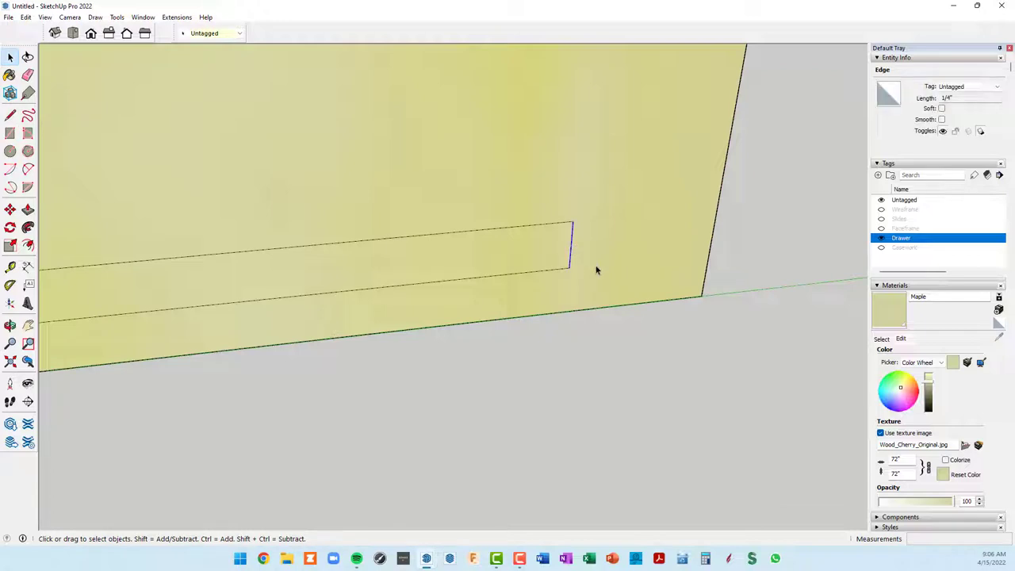
Step: Move the bottom strip's short end edge to the board's right edge so the strip runs full length
key(m)
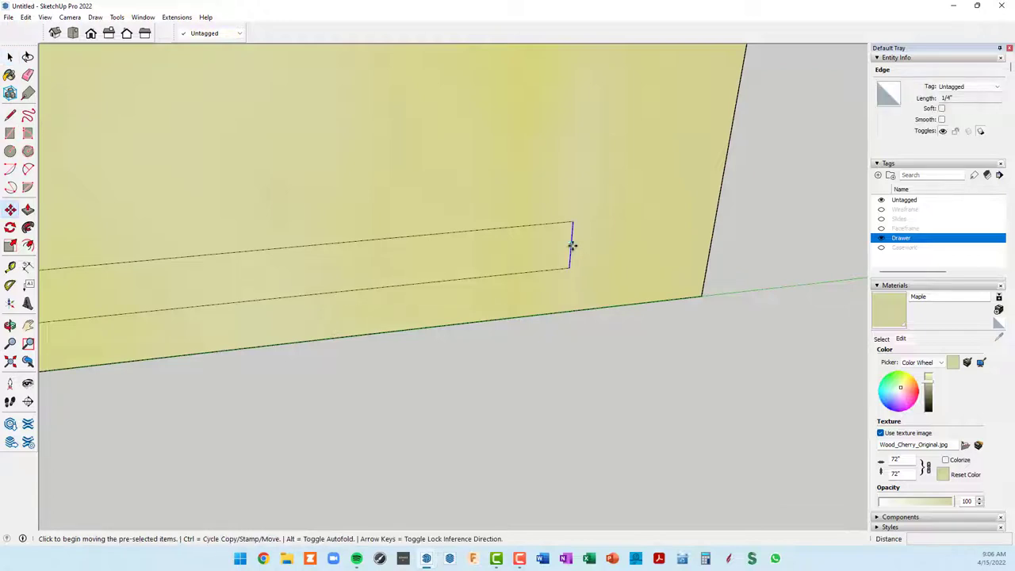
click(572, 245)
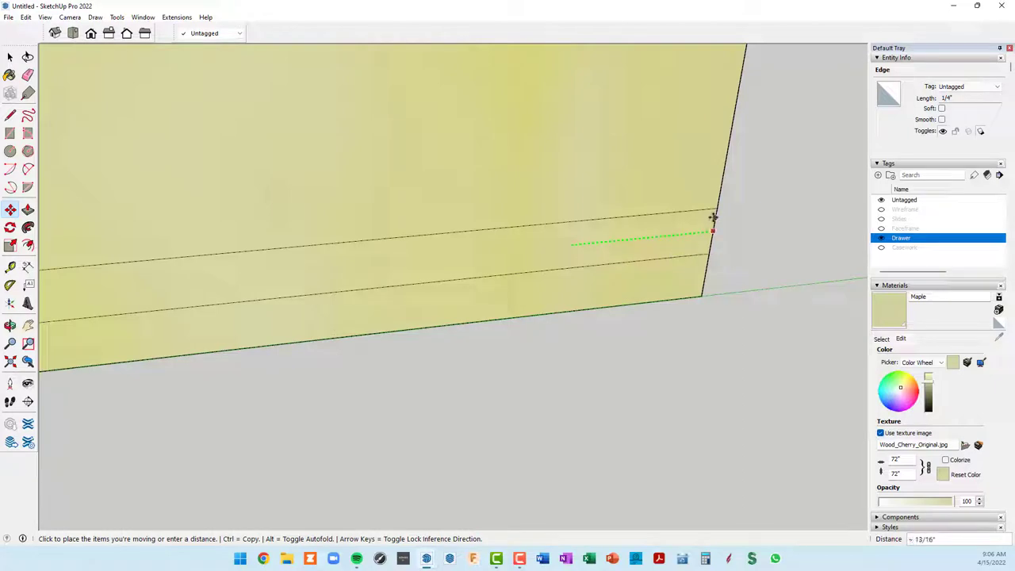
click(724, 178)
mouse_move(724, 178)
middle_down()
mouse_move(690, 265)
mouse_move(596, 335)
mouse_move(687, 297)
mouse_move(601, 346)
mouse_move(653, 301)
mouse_move(770, 328)
mouse_move(513, 405)
middle_up()
scroll(601, 346, down, 3)
scroll(367, 324, up, 3)
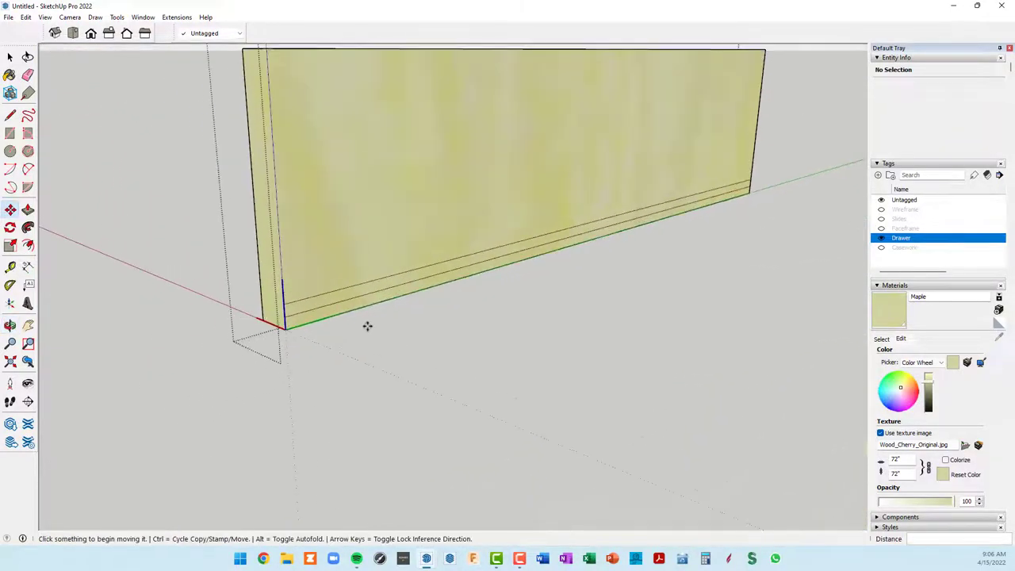
scroll(302, 312, up, 2)
scroll(227, 299, down, 2)
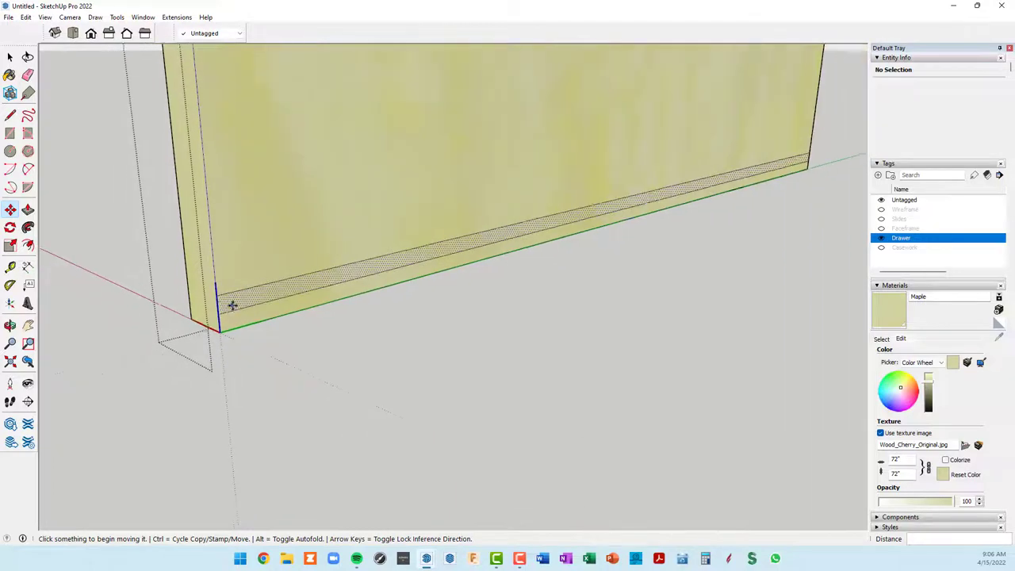
scroll(229, 302, down, 1)
Step: Push the bottom strip face 3/8" into the drawer board to cut the groove
key(p)
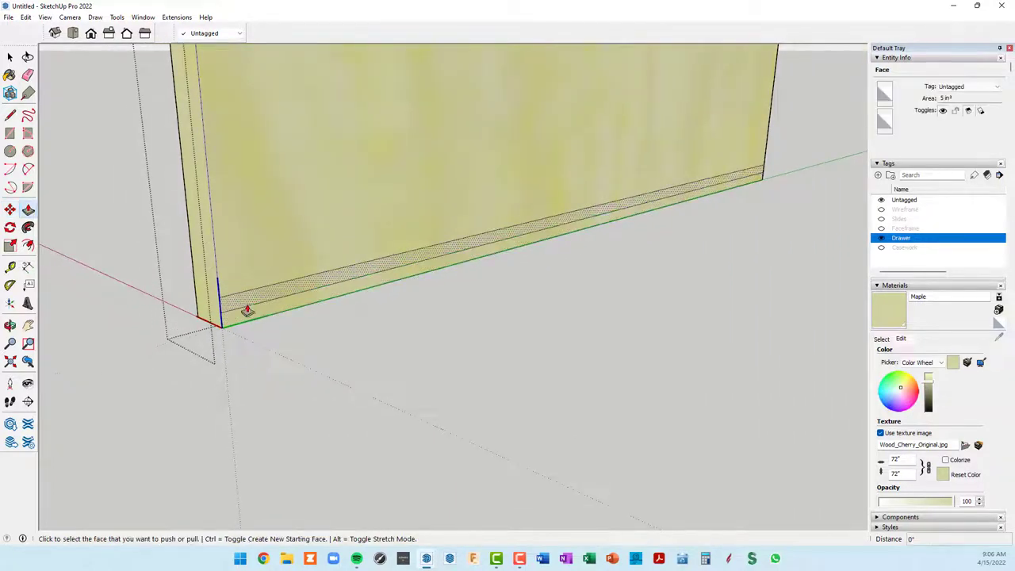
drag(238, 309, 231, 307)
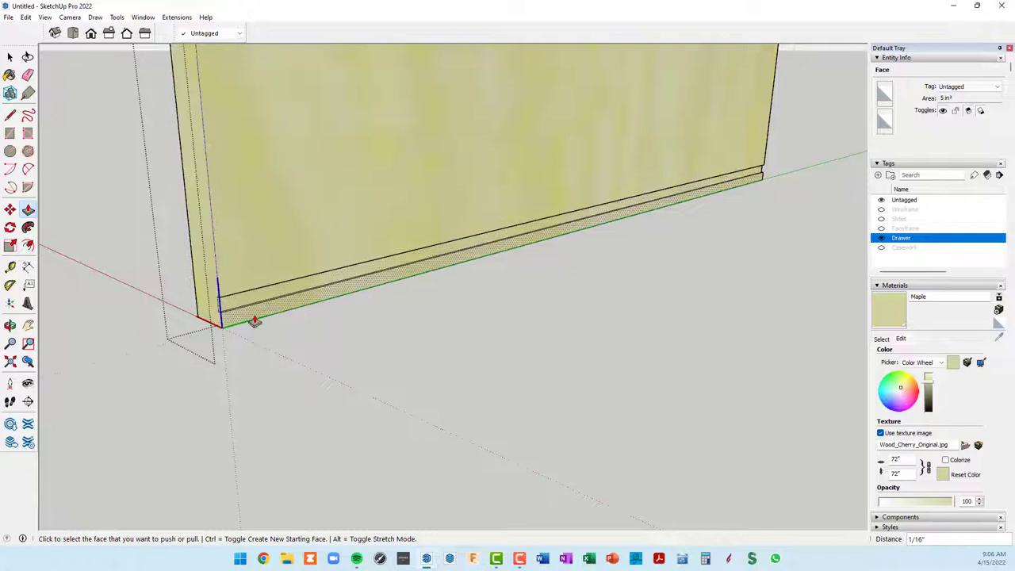
click(253, 321)
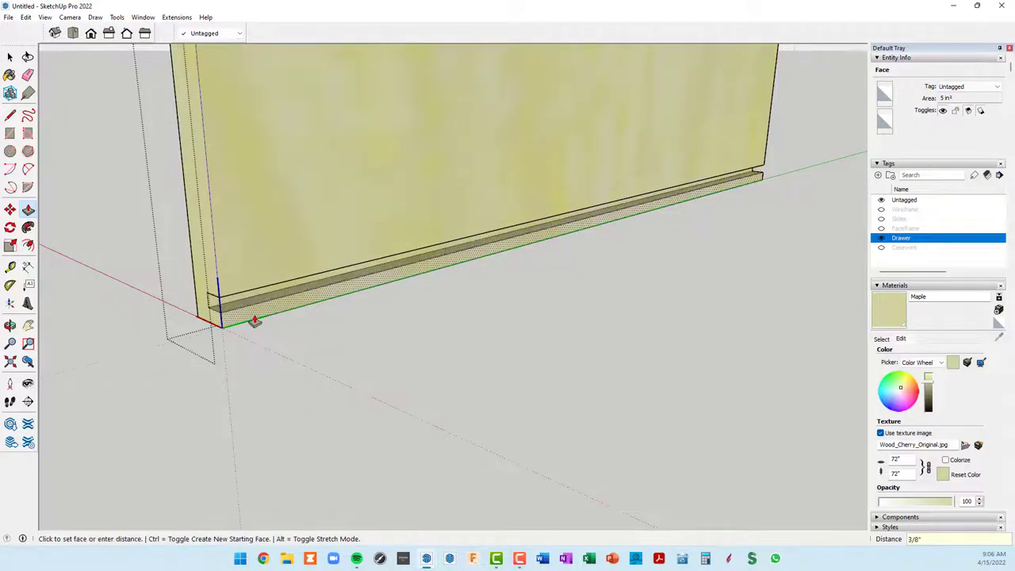
click(254, 322)
scroll(278, 313, down, 3)
mouse_move(301, 304)
middle_down()
mouse_move(340, 333)
mouse_move(510, 331)
mouse_move(645, 325)
mouse_move(761, 297)
mouse_move(686, 280)
mouse_move(486, 323)
middle_up()
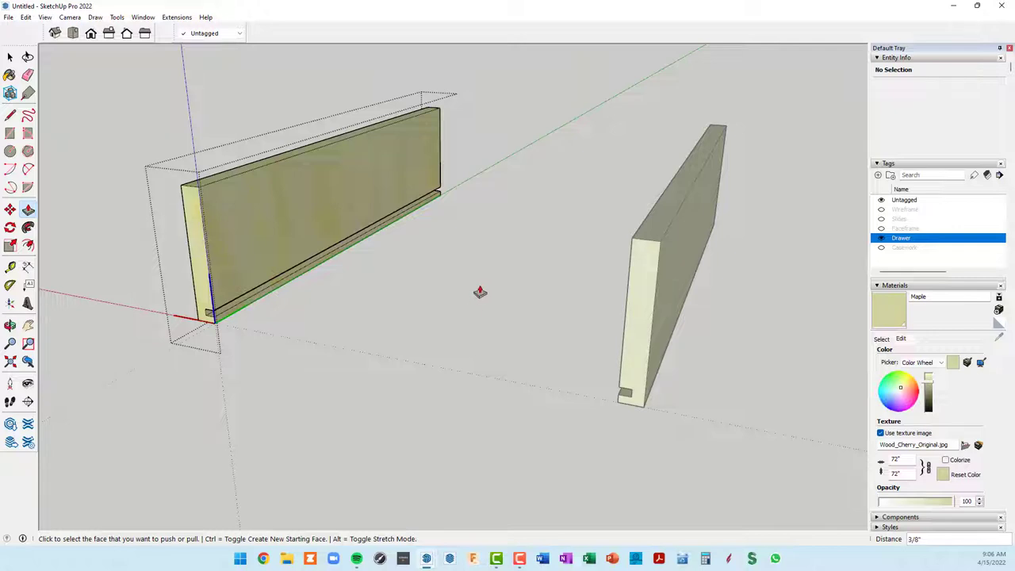
Step: Close the board component and bring the drawer box into a front-on view
right_click(235, 83)
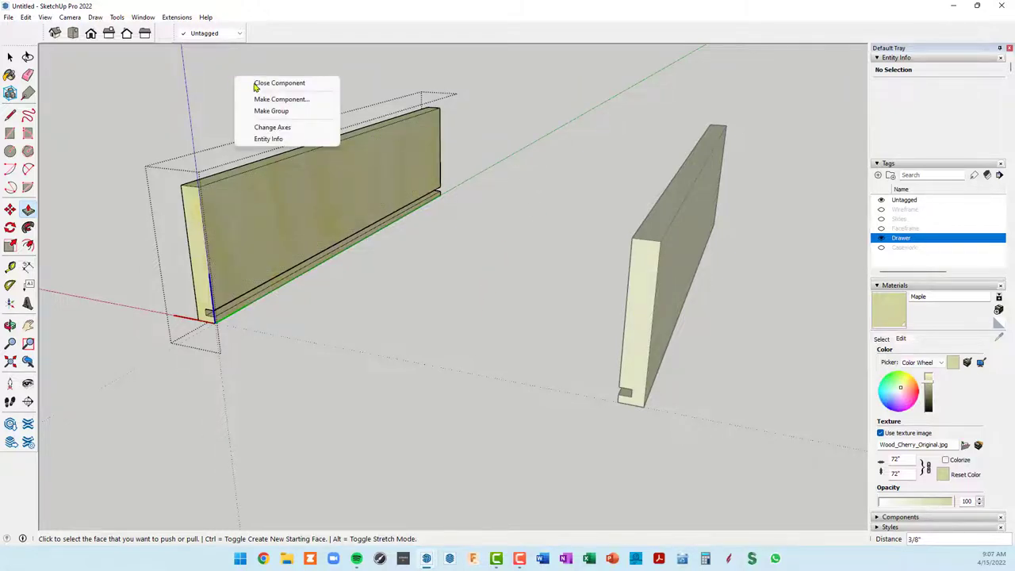
click(262, 84)
mouse_move(418, 202)
middle_down()
mouse_move(546, 242)
mouse_move(563, 220)
mouse_move(450, 261)
middle_up()
scroll(268, 345, up, 2)
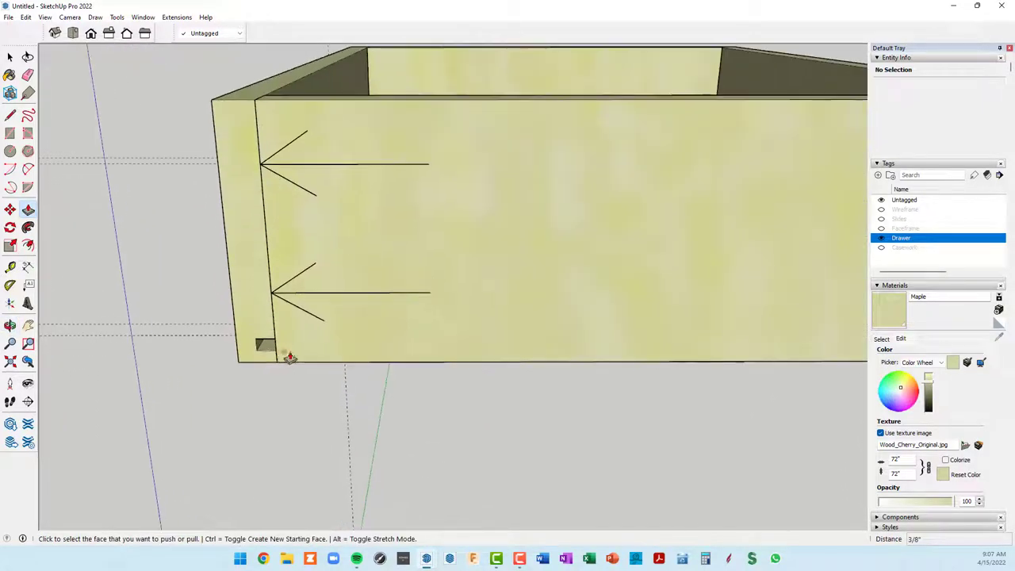
scroll(267, 345, up, 2)
scroll(285, 343, down, 2)
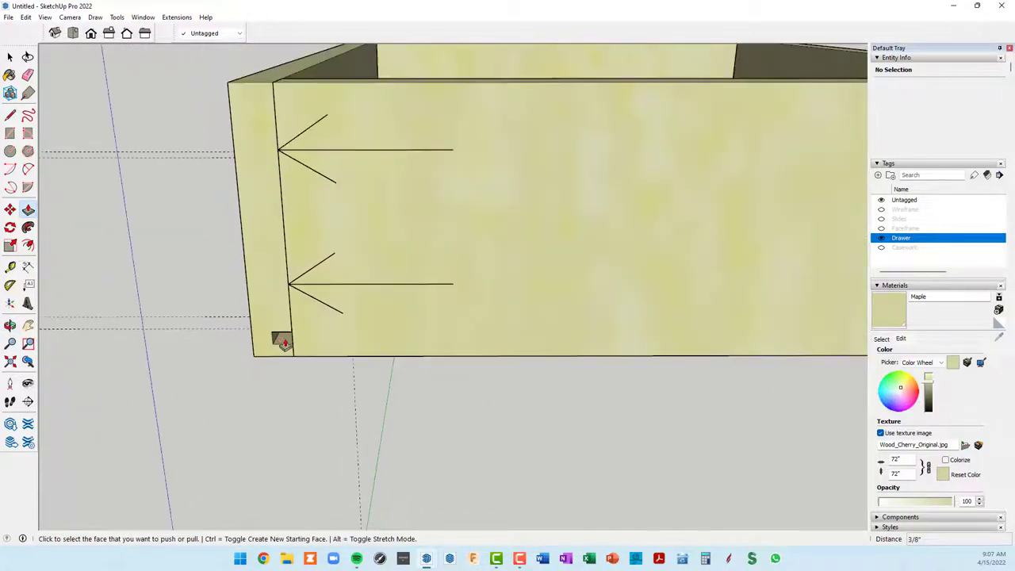
scroll(284, 342, down, 2)
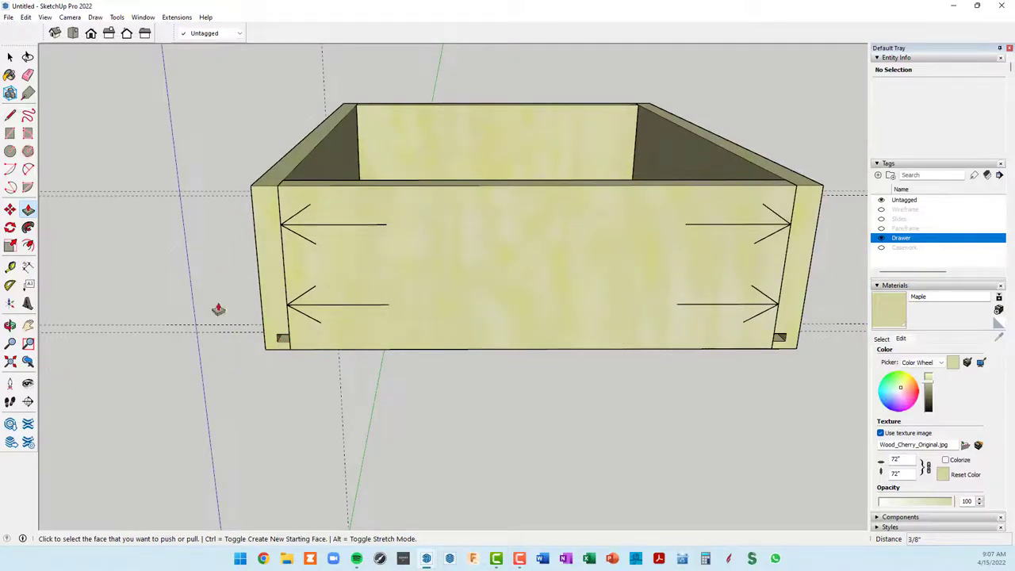
Step: Orbit above the drawer box to look inside at the 3/8" bottom grooves
middle_drag(524, 268, 384, 283)
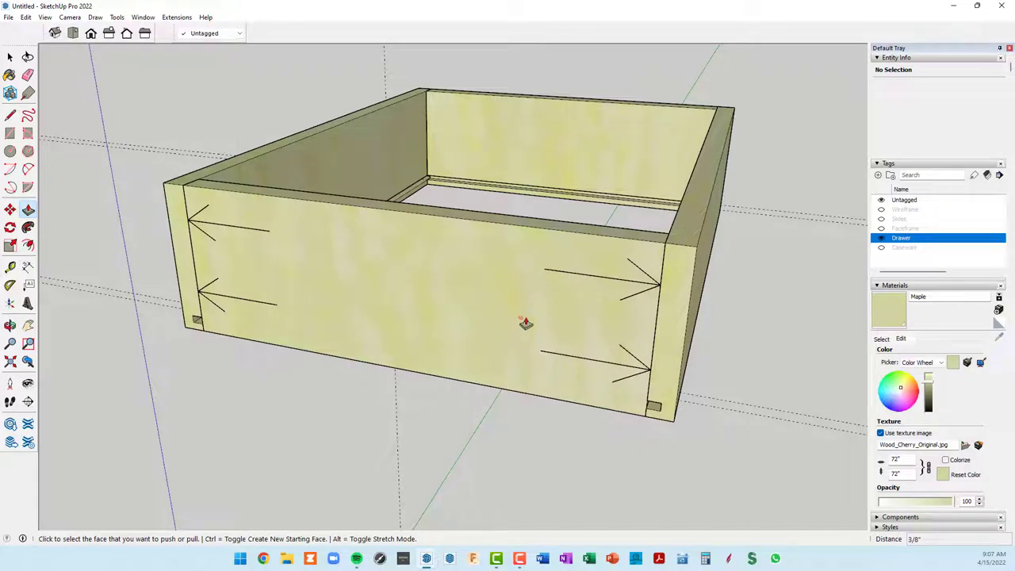
middle_drag(580, 319, 559, 357)
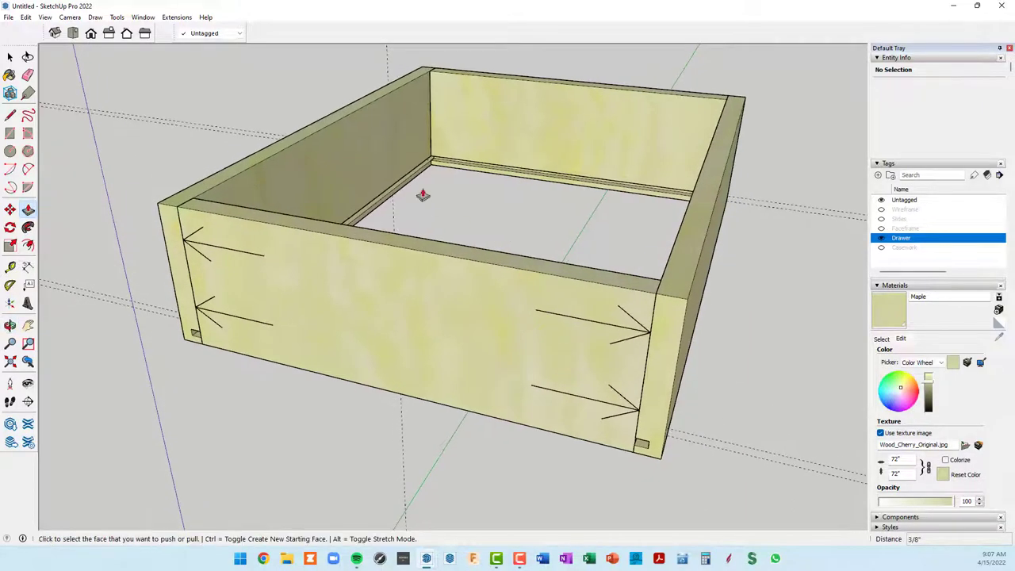
scroll(422, 194, up, 4)
scroll(431, 170, down, 1)
scroll(431, 170, down, 2)
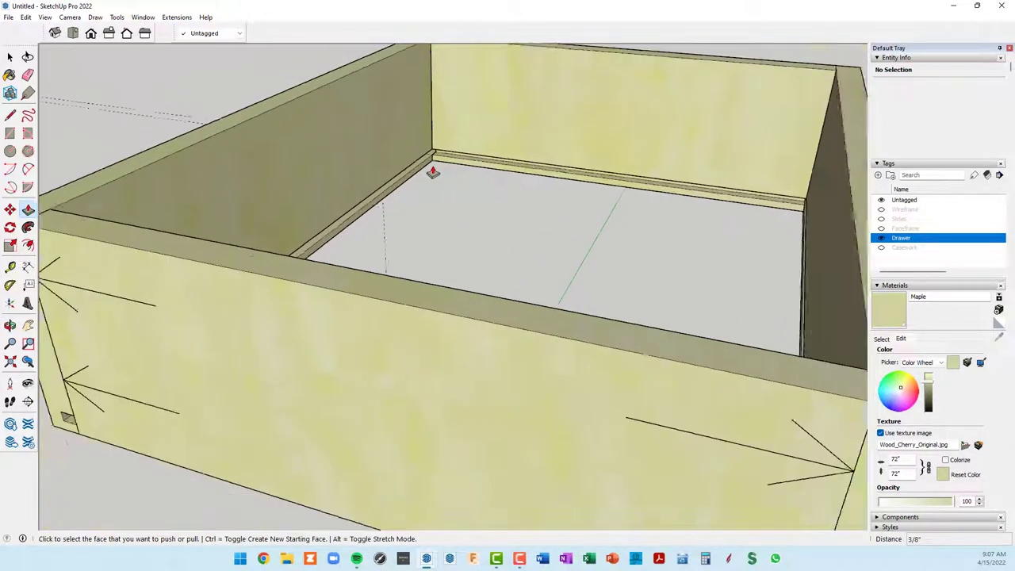
scroll(433, 172, down, 3)
scroll(430, 175, down, 1)
Step: Orbit below and into an inside bottom corner to check where the grooves meet
middle_drag(444, 220, 423, 312)
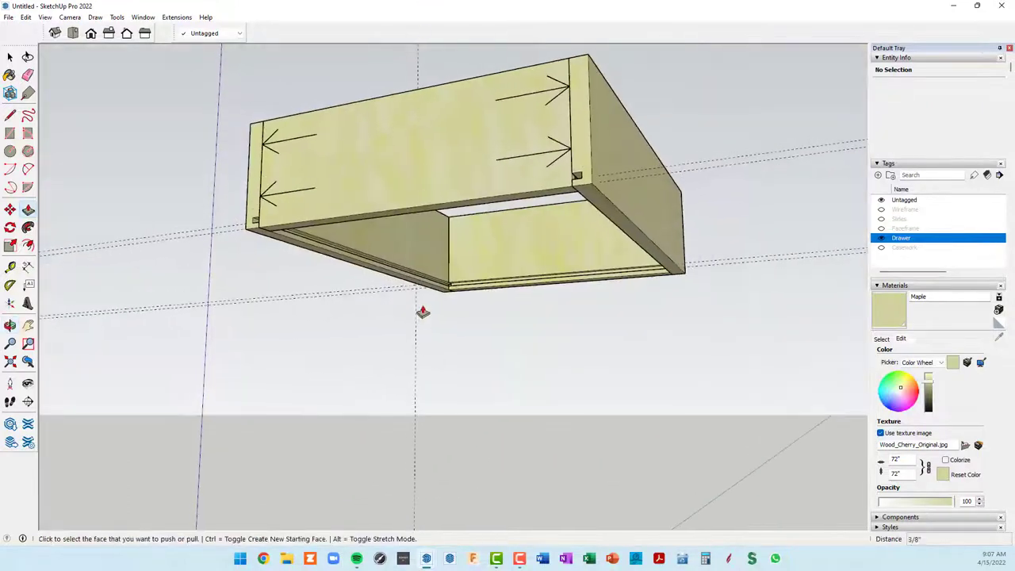
scroll(424, 310, up, 2)
scroll(428, 308, up, 2)
scroll(424, 299, up, 2)
scroll(425, 293, up, 2)
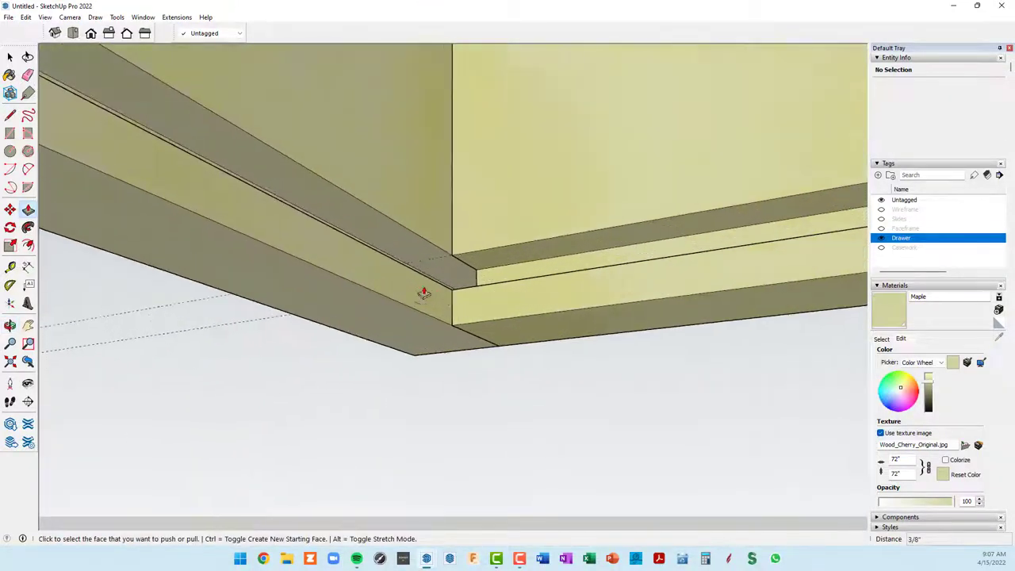
mouse_move(424, 293)
middle_down()
mouse_move(404, 462)
mouse_move(424, 356)
mouse_move(365, 245)
mouse_move(453, 297)
middle_up()
key(p)
scroll(403, 464, down, 3)
scroll(351, 247, up, 2)
scroll(351, 246, up, 2)
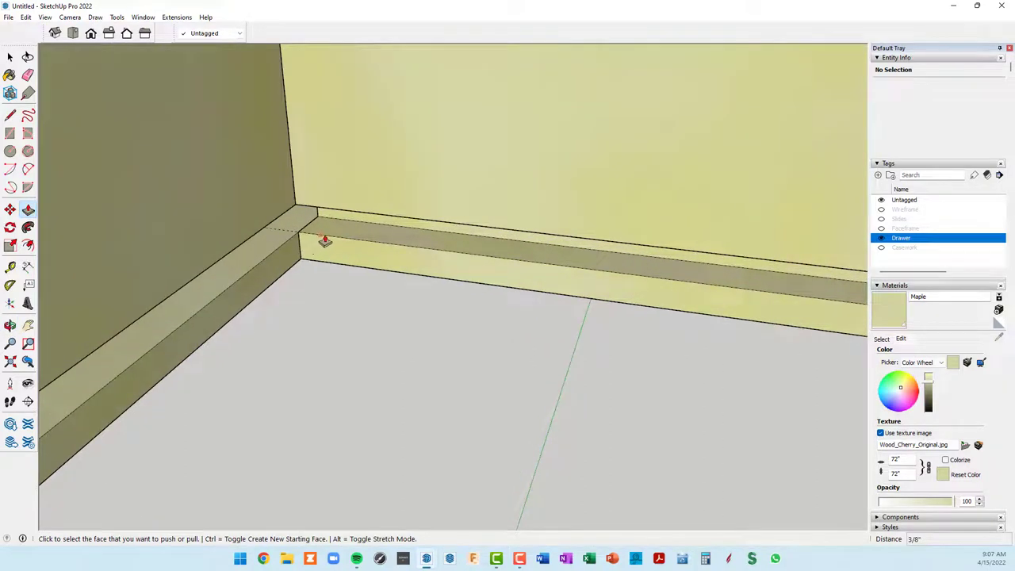
Step: Draw a rectangle from one inner groove corner to the opposite corner as the drawer floor
key(r)
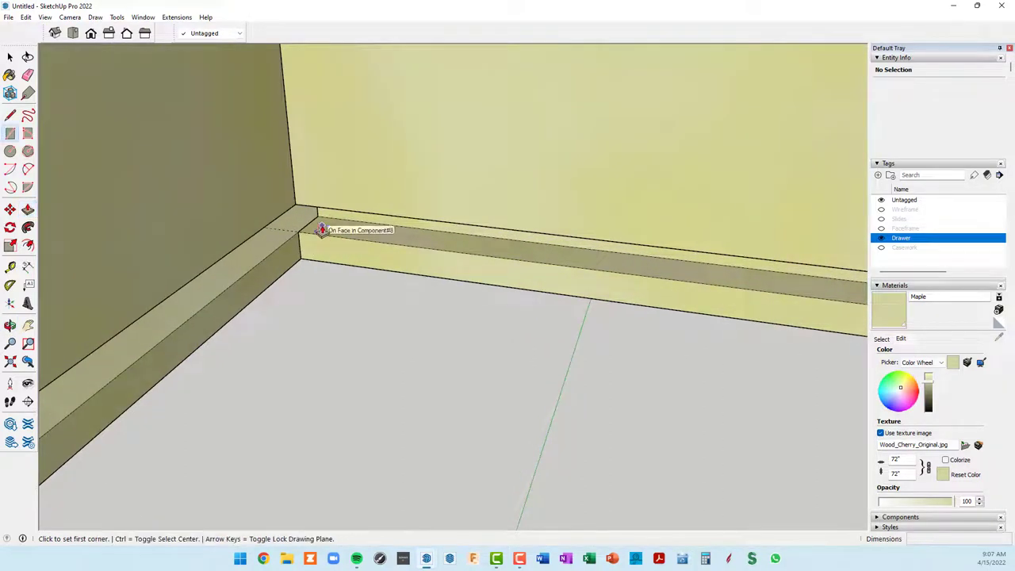
scroll(320, 222, up, 1)
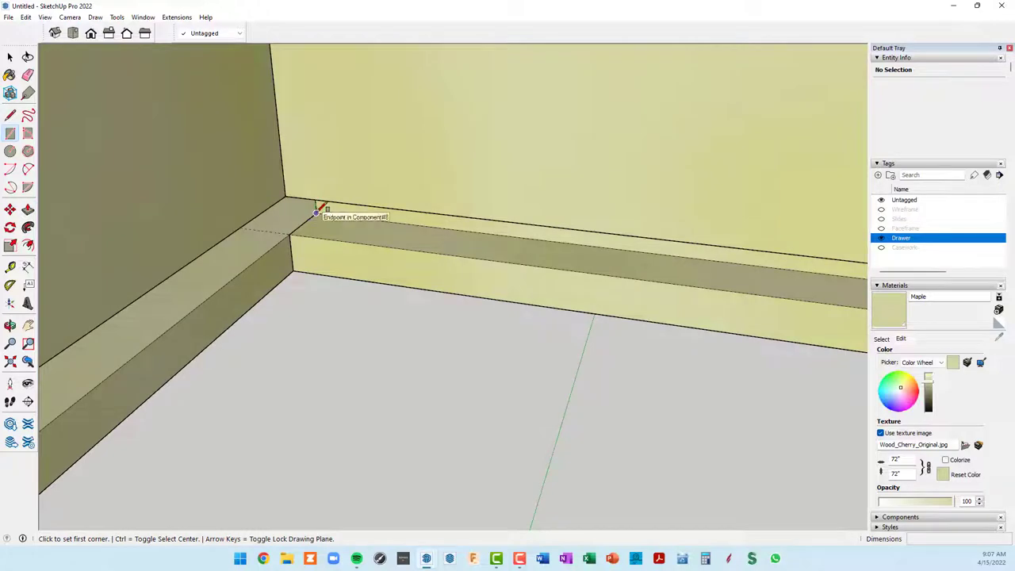
click(316, 212)
scroll(351, 229, down, 3)
mouse_move(378, 291)
middle_down()
mouse_move(456, 365)
mouse_move(605, 457)
mouse_move(827, 433)
mouse_move(680, 301)
mouse_move(118, 304)
mouse_move(510, 363)
mouse_move(471, 209)
mouse_move(72, 524)
mouse_move(374, 399)
middle_up()
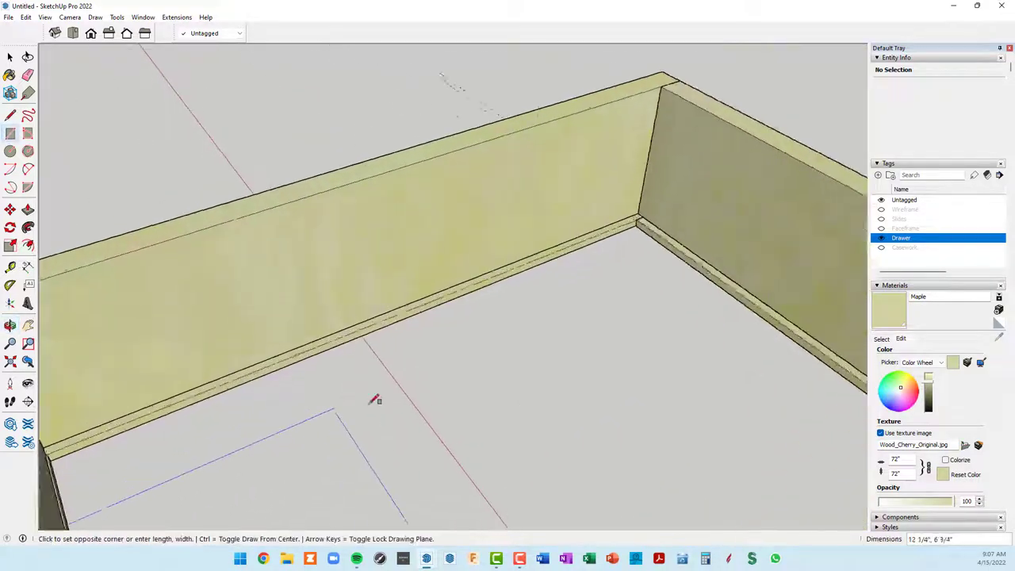
scroll(374, 399, up, 3)
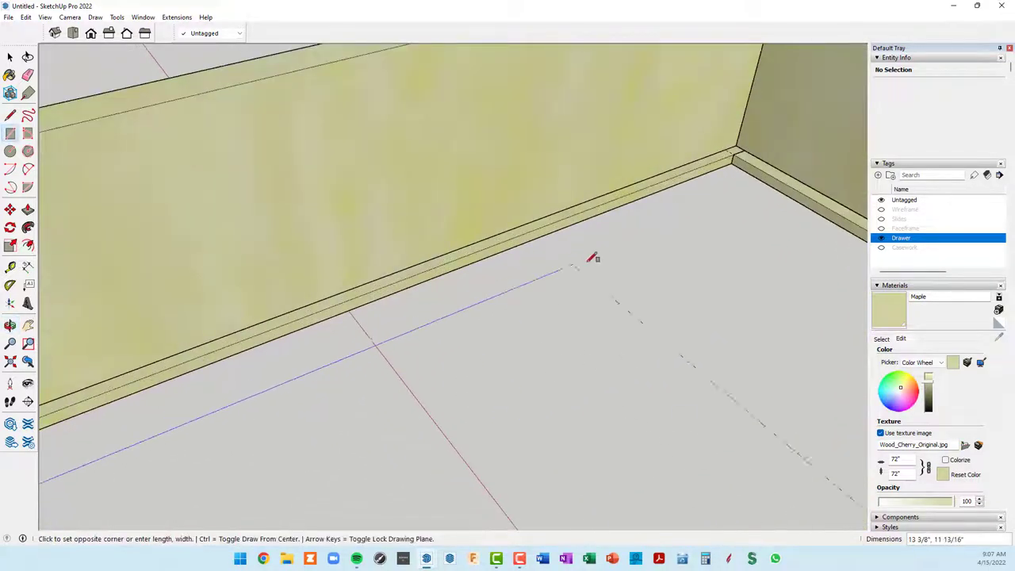
click(738, 153)
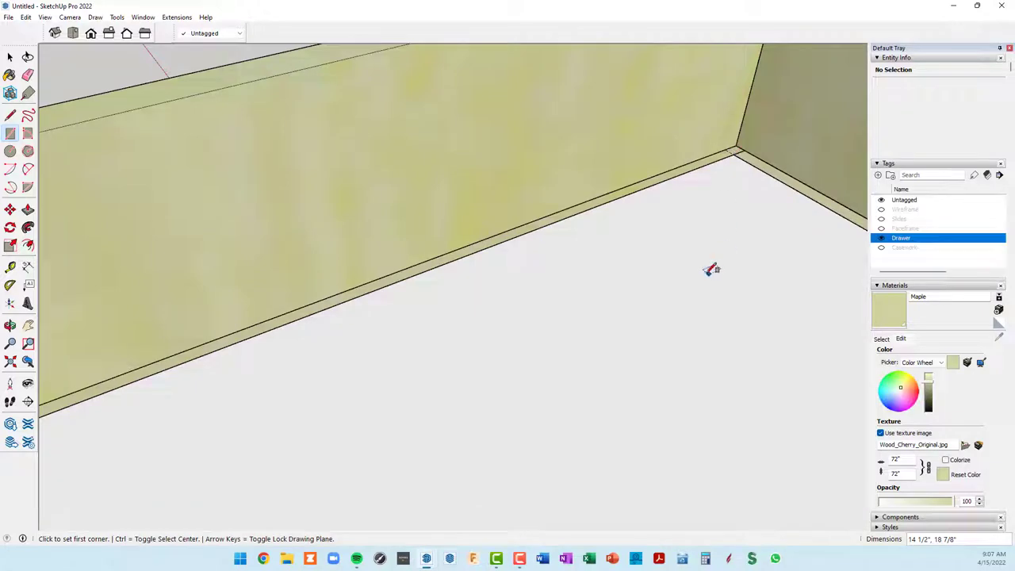
scroll(711, 269, down, 3)
scroll(687, 272, down, 2)
mouse_move(709, 306)
middle_down()
mouse_move(403, 333)
mouse_move(305, 316)
mouse_move(97, 324)
mouse_move(87, 291)
mouse_move(106, 301)
mouse_move(193, 207)
mouse_move(227, 191)
mouse_move(292, 96)
mouse_move(465, 220)
mouse_move(471, 102)
mouse_move(584, 257)
middle_up()
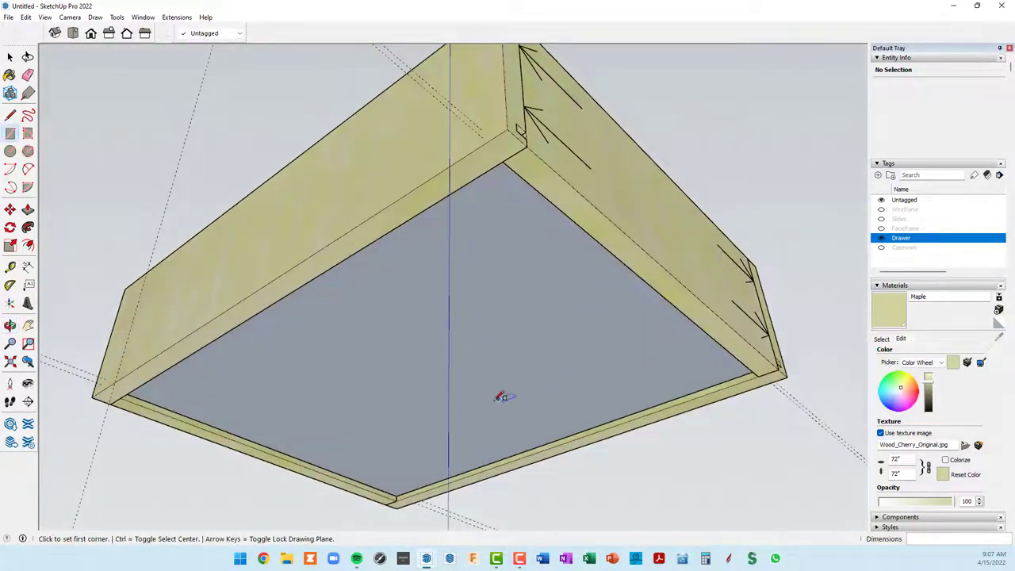
mouse_move(465, 404)
middle_down()
mouse_move(503, 500)
mouse_move(587, 256)
mouse_move(733, 466)
mouse_move(716, 410)
middle_up()
Step: Push/Pull the drawer floor face to a 1/4" thickness
key(p)
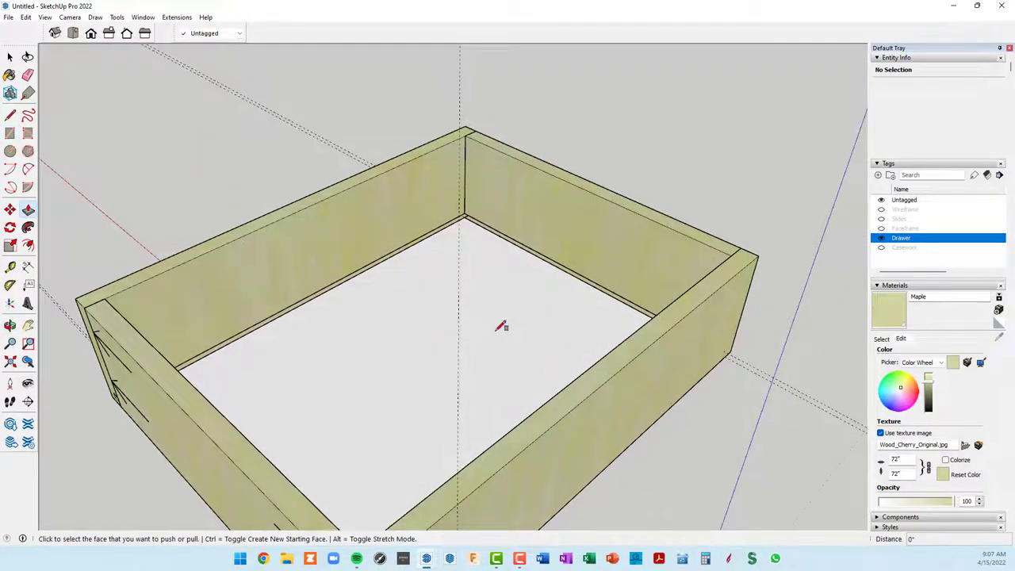
click(494, 311)
text(1/4)
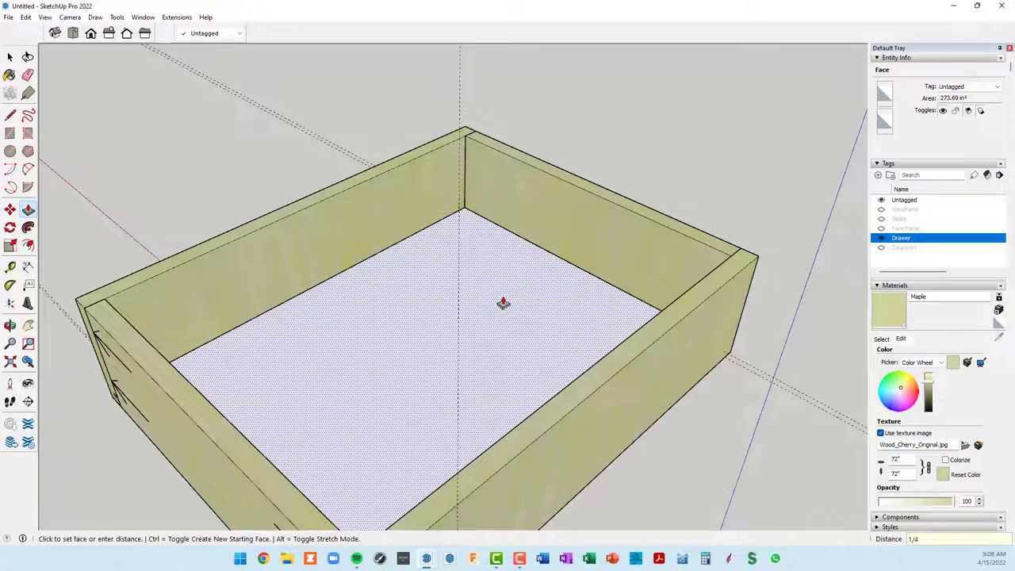
key(Return)
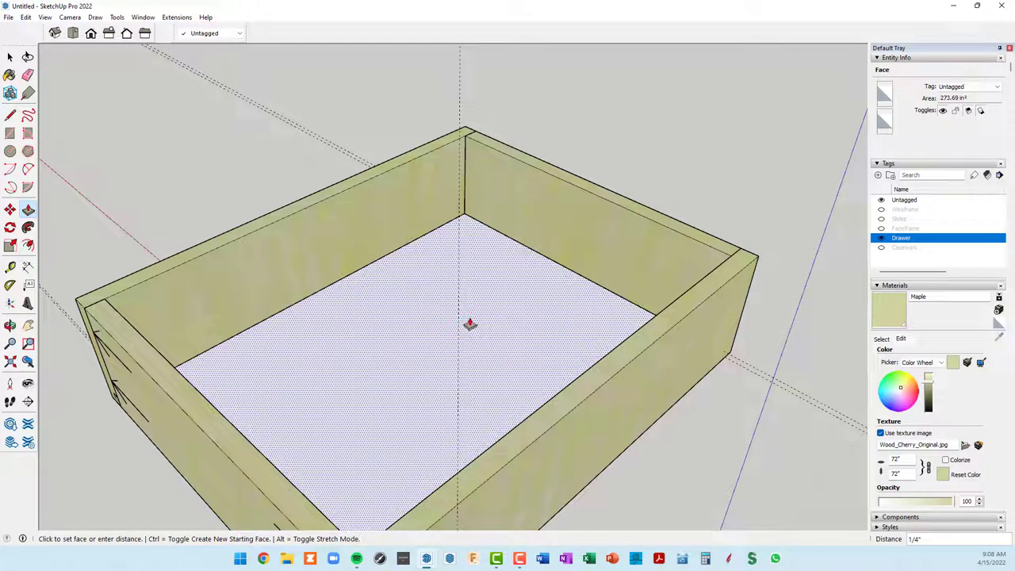
Step: Select the floor with its edges and make it a group
key(space)
double_click(491, 298)
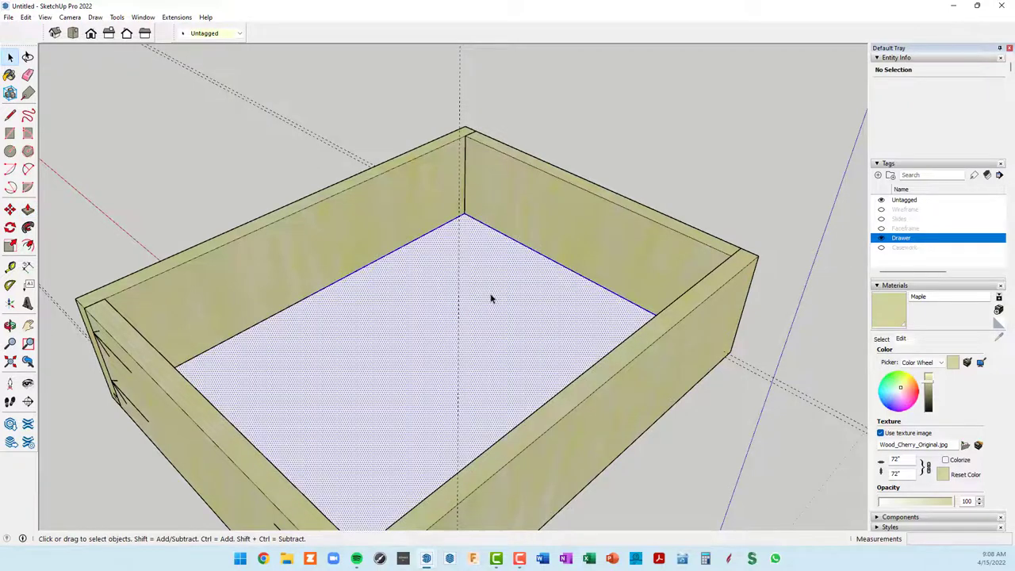
right_click(490, 298)
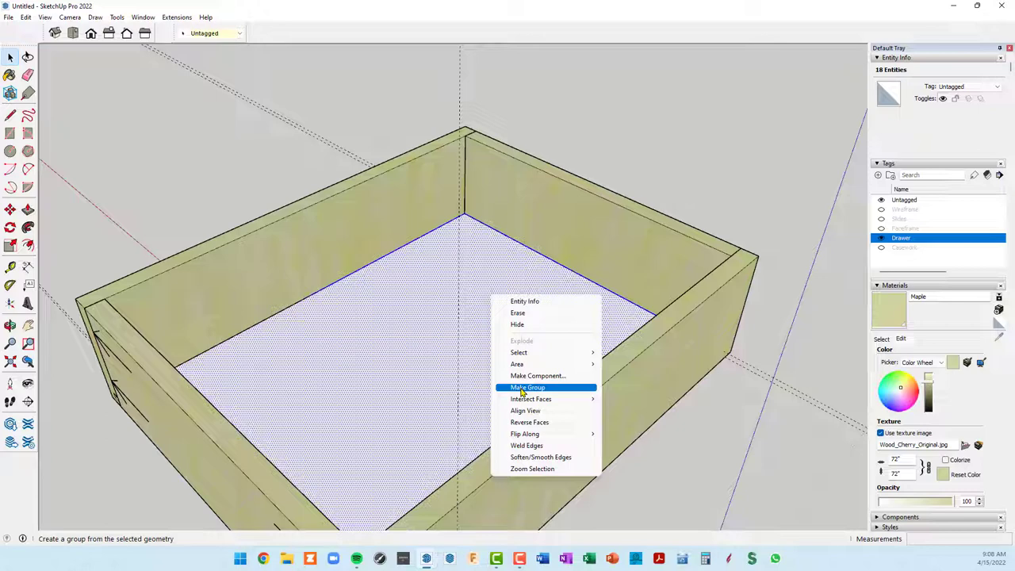
click(528, 387)
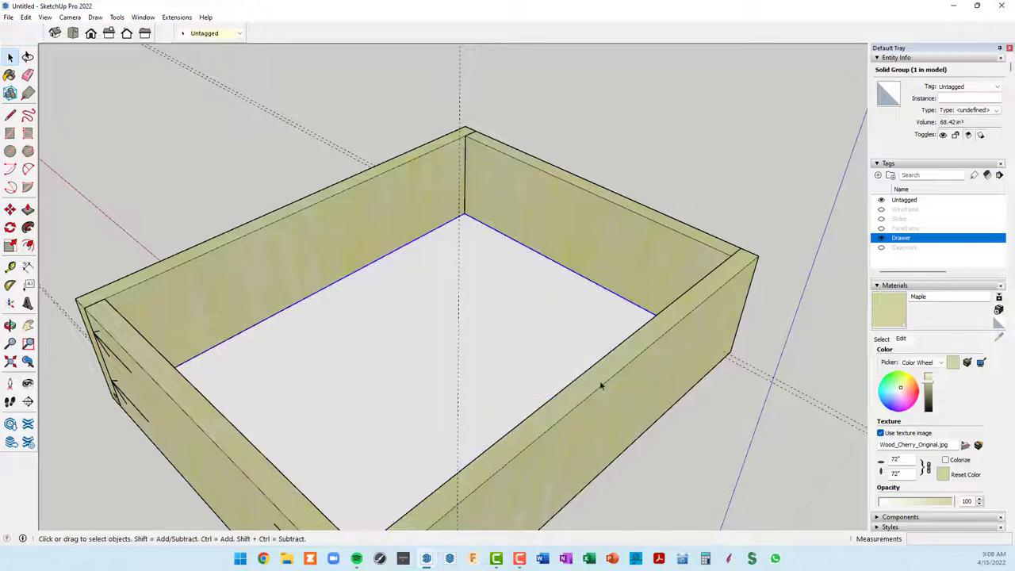
mouse_move(648, 371)
middle_down()
mouse_move(238, 372)
mouse_move(233, 362)
middle_up()
mouse_move(443, 408)
middle_down()
mouse_move(510, 344)
mouse_move(535, 359)
middle_up()
Step: Hide the drawer's right side panel and bring the floor's edge into close view
click(541, 338)
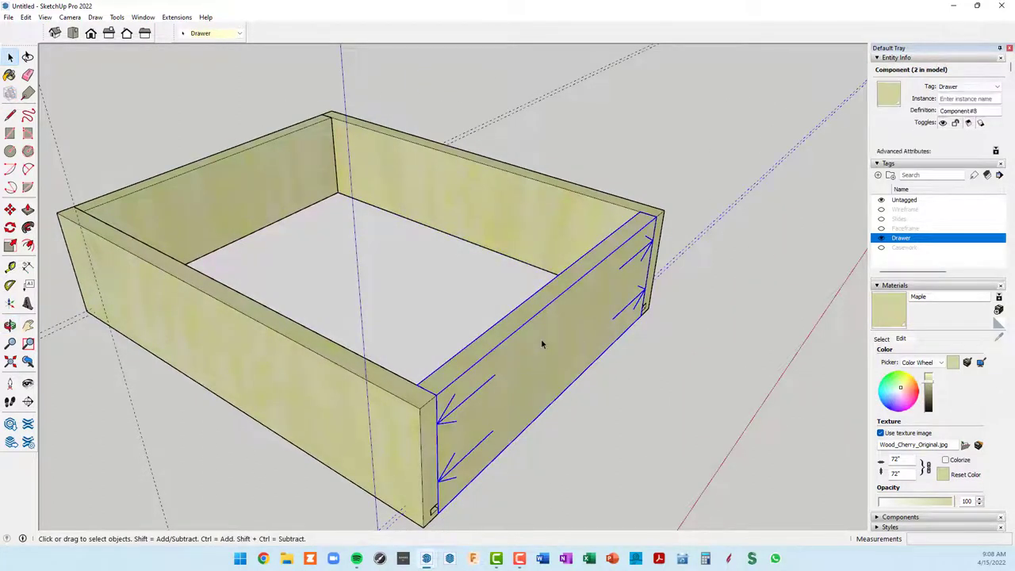
key(Delete)
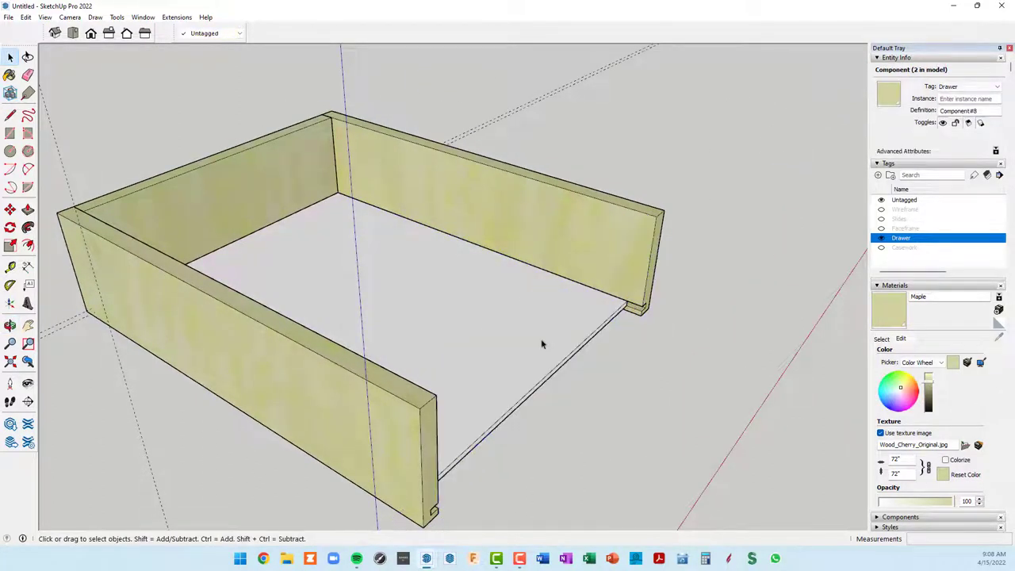
mouse_move(542, 344)
middle_down()
mouse_move(614, 336)
mouse_move(605, 322)
middle_up()
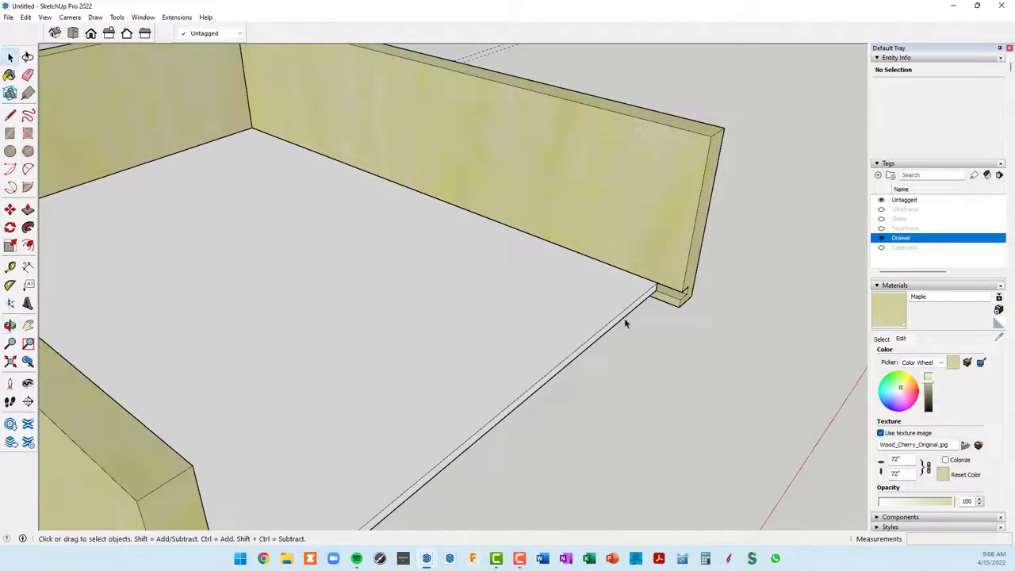
scroll(623, 319, up, 1)
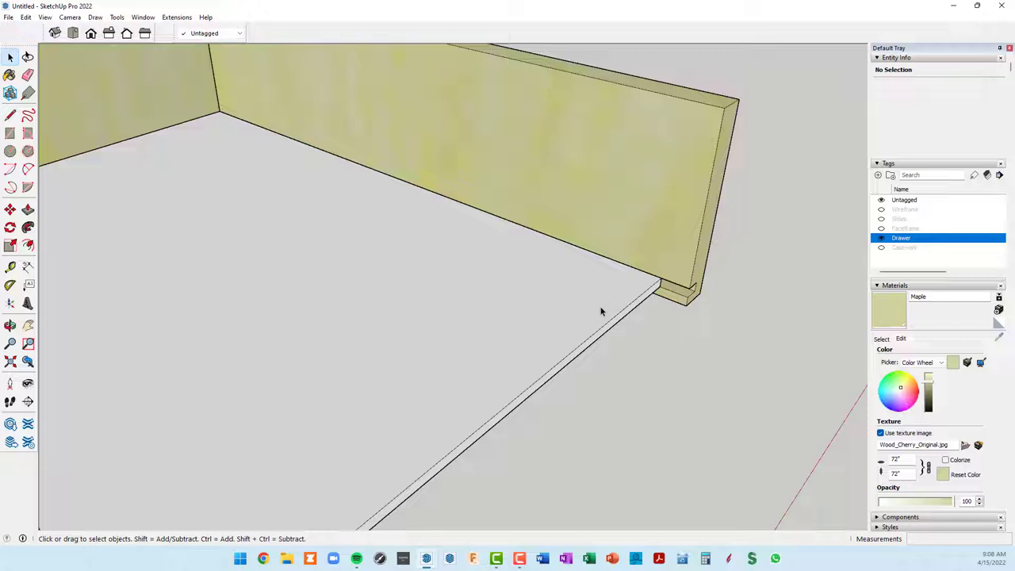
key(ctrl+z)
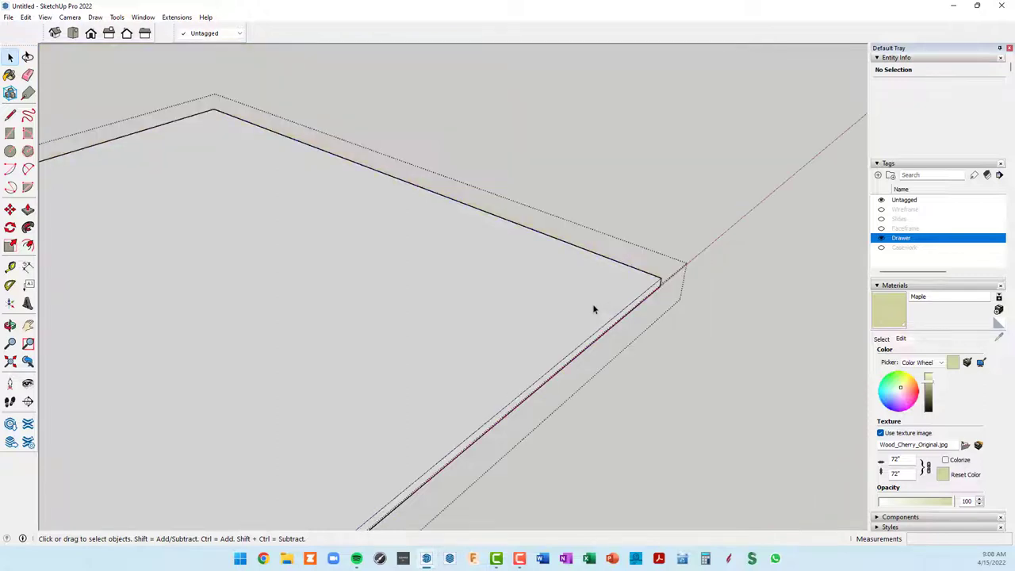
scroll(621, 323, down, 3)
scroll(641, 290, down, 2)
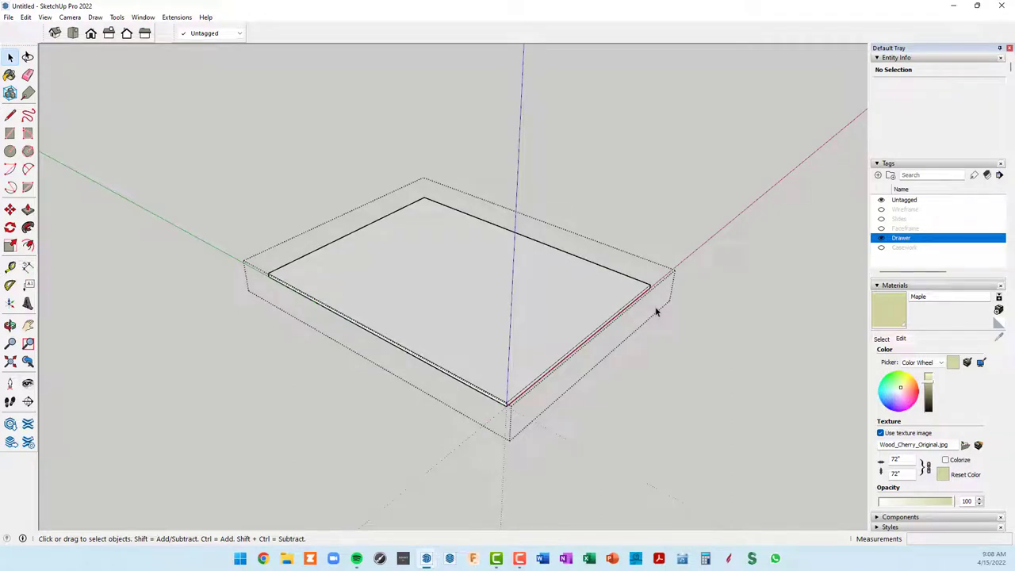
key(ctrl+z)
scroll(622, 318, up, 3)
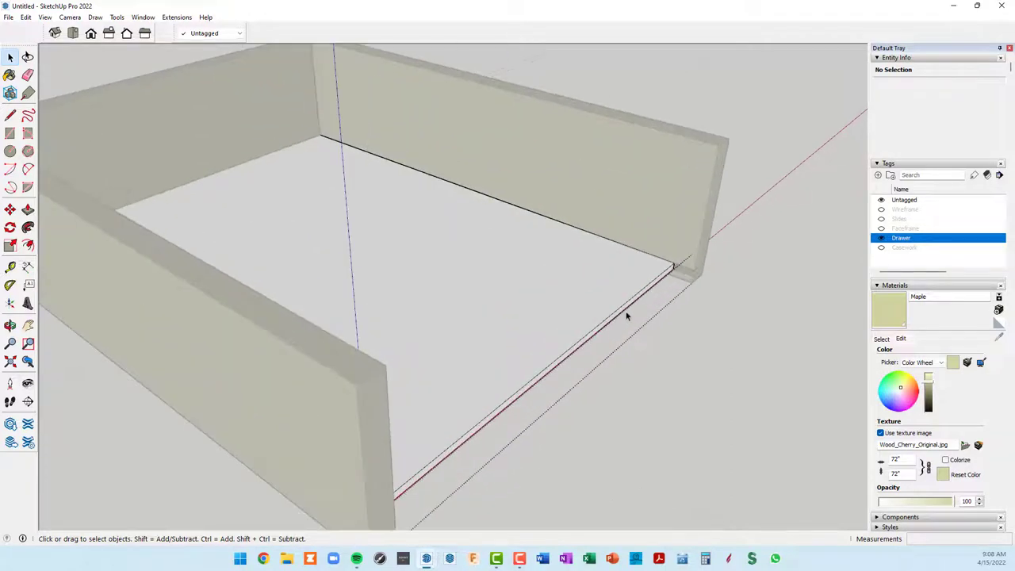
Step: Push the floor's thin edge face 3/4" outward under the side panel
key(p)
scroll(635, 306, up, 3)
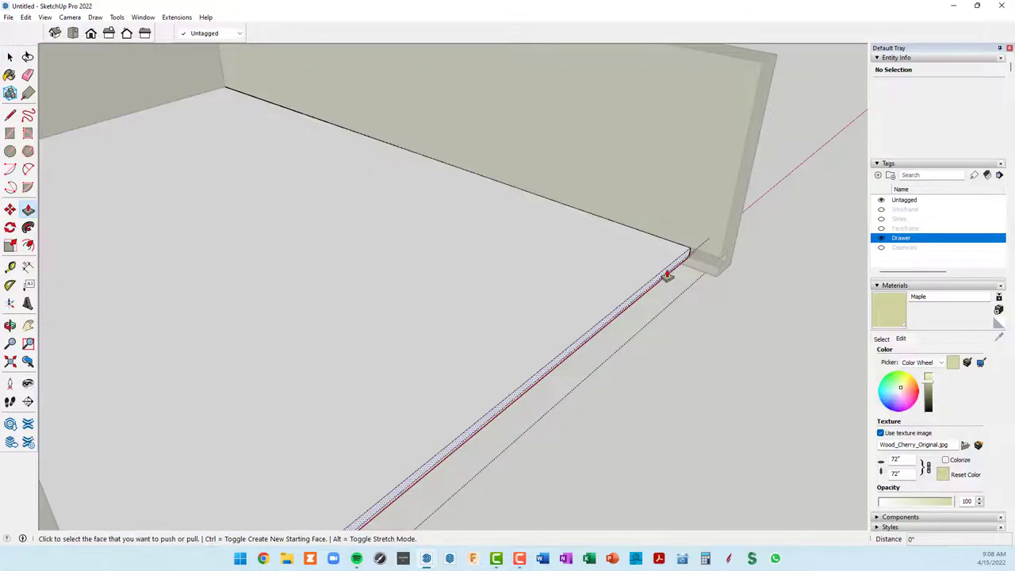
click(668, 276)
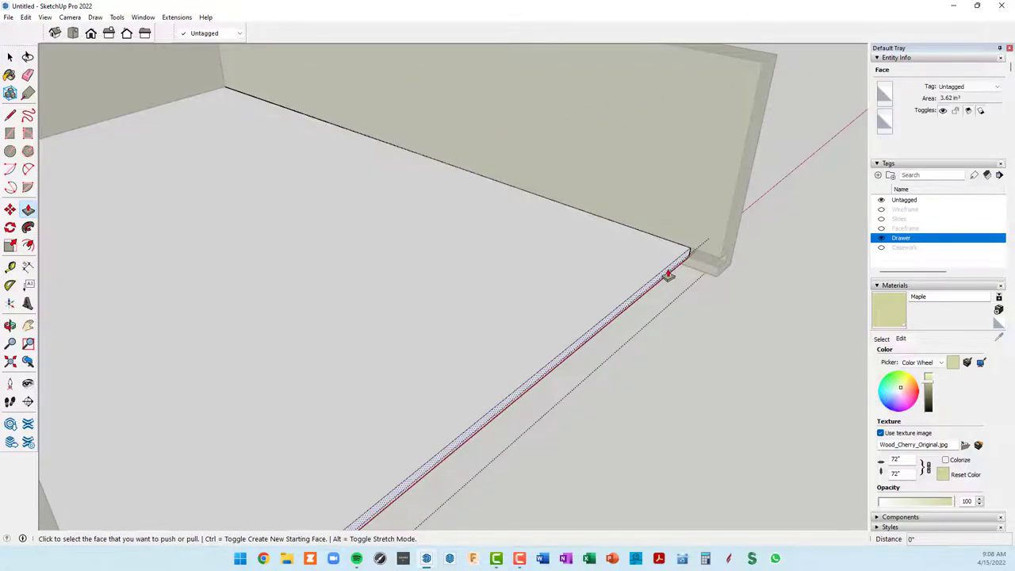
click(719, 267)
mouse_move(721, 291)
middle_down()
mouse_move(609, 254)
mouse_move(637, 211)
mouse_move(694, 227)
middle_up()
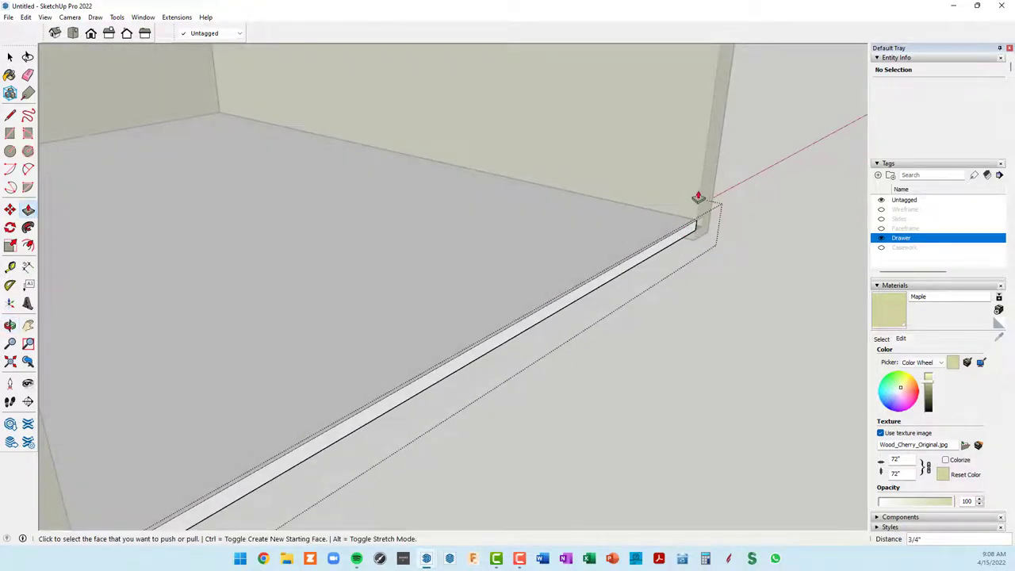
scroll(698, 197, down, 3)
scroll(699, 209, down, 2)
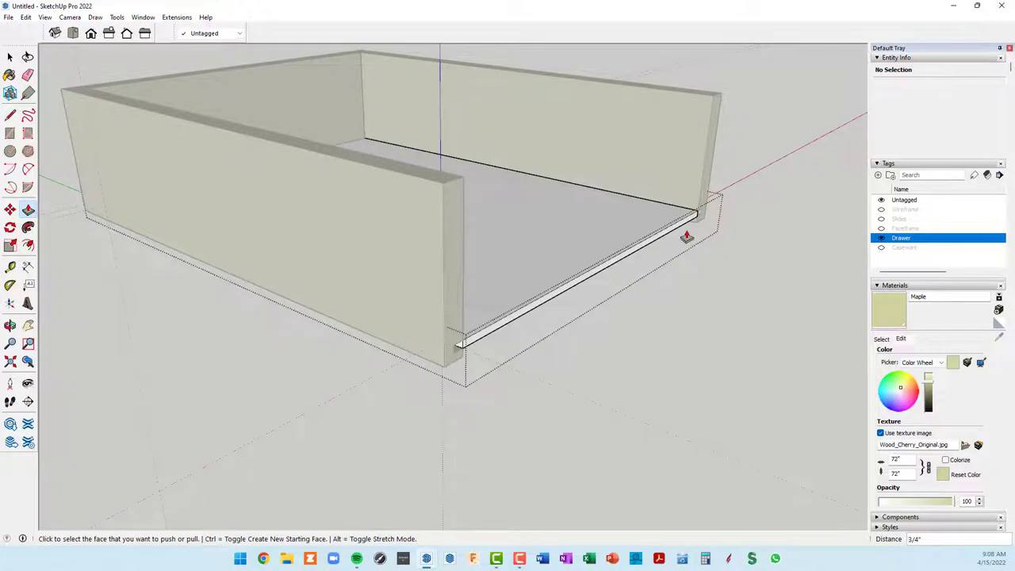
scroll(687, 236, up, 3)
Step: Extend the floor's opposite edge face 3/8" and check the drawer's outside bottom edge
click(689, 220)
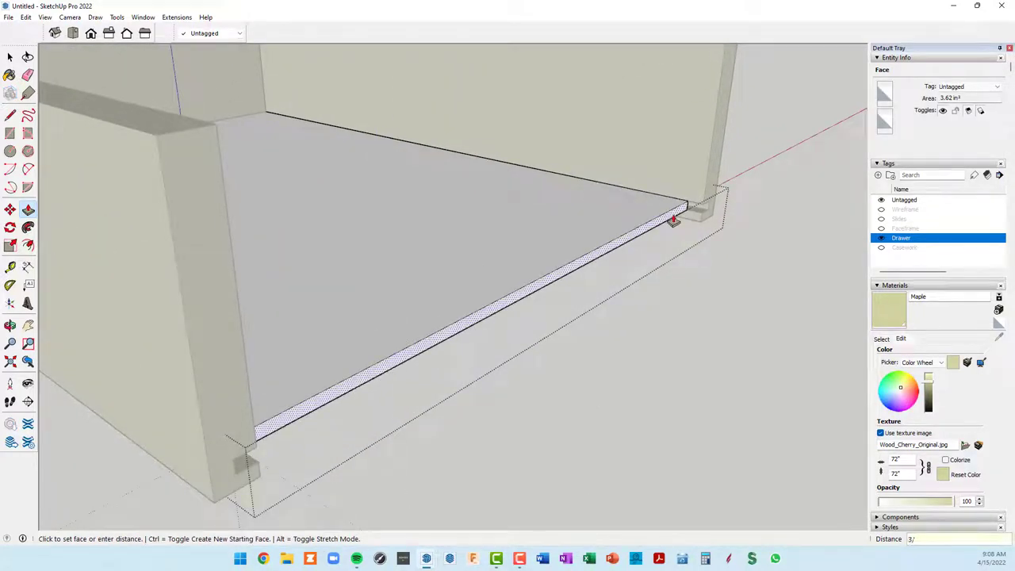
text(8)
key(Return)
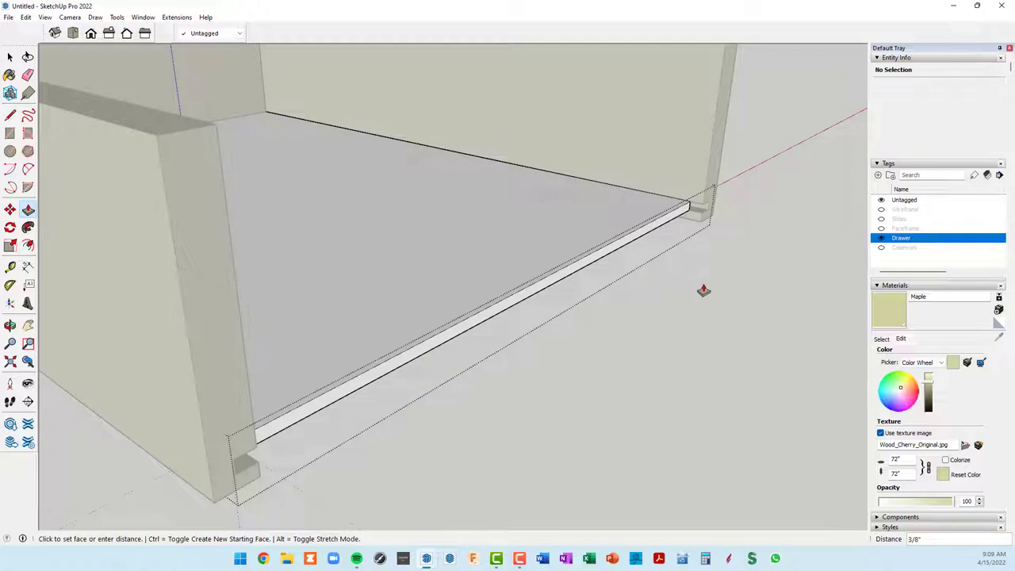
key(ctrl+z)
middle_drag(588, 230, 658, 233)
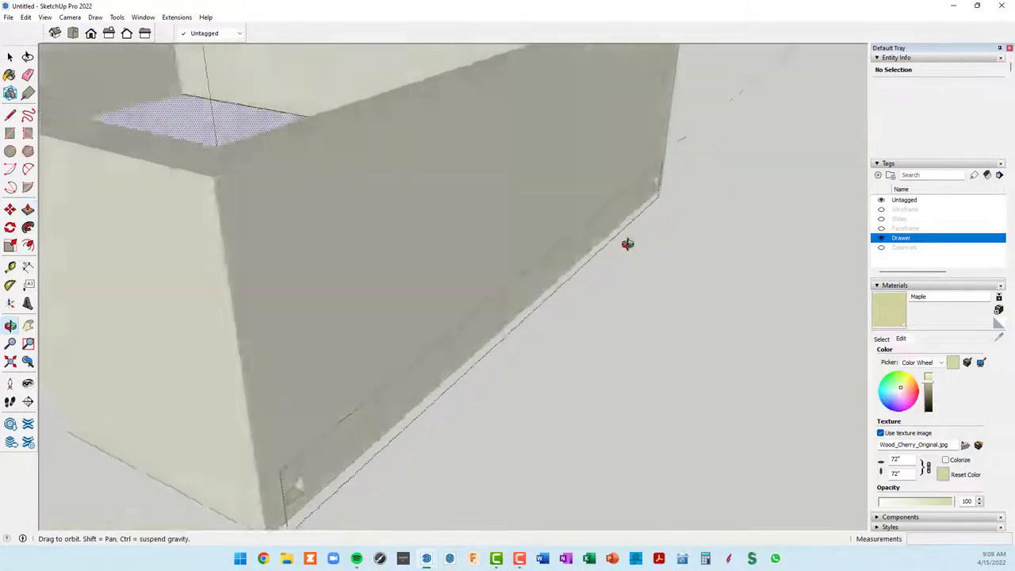
scroll(343, 271, up, 2)
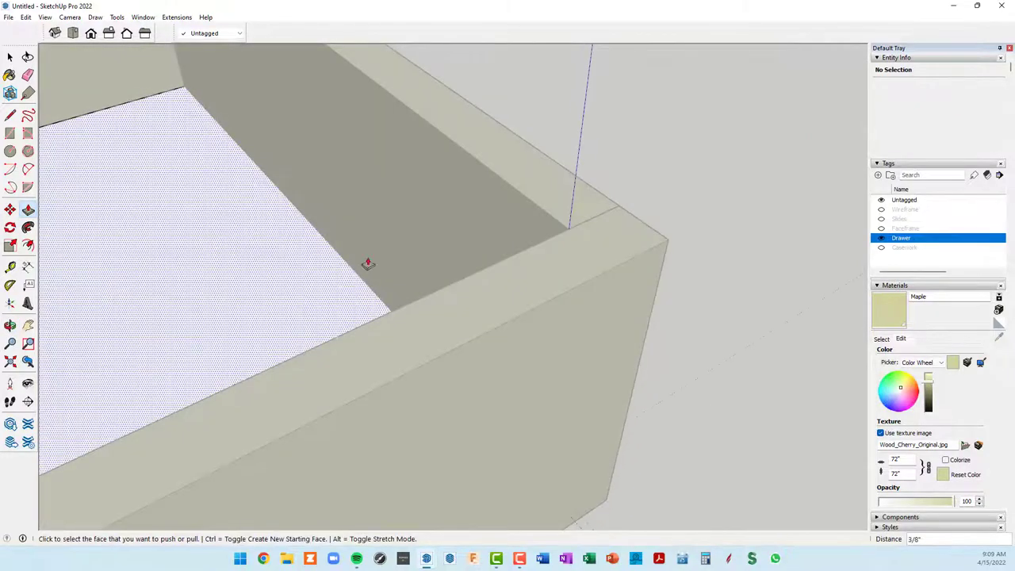
mouse_move(367, 262)
middle_down()
mouse_move(472, 244)
mouse_move(539, 261)
mouse_move(666, 319)
mouse_move(618, 312)
mouse_move(288, 177)
mouse_move(476, 301)
mouse_move(594, 353)
mouse_move(938, 363)
mouse_move(634, 351)
middle_up()
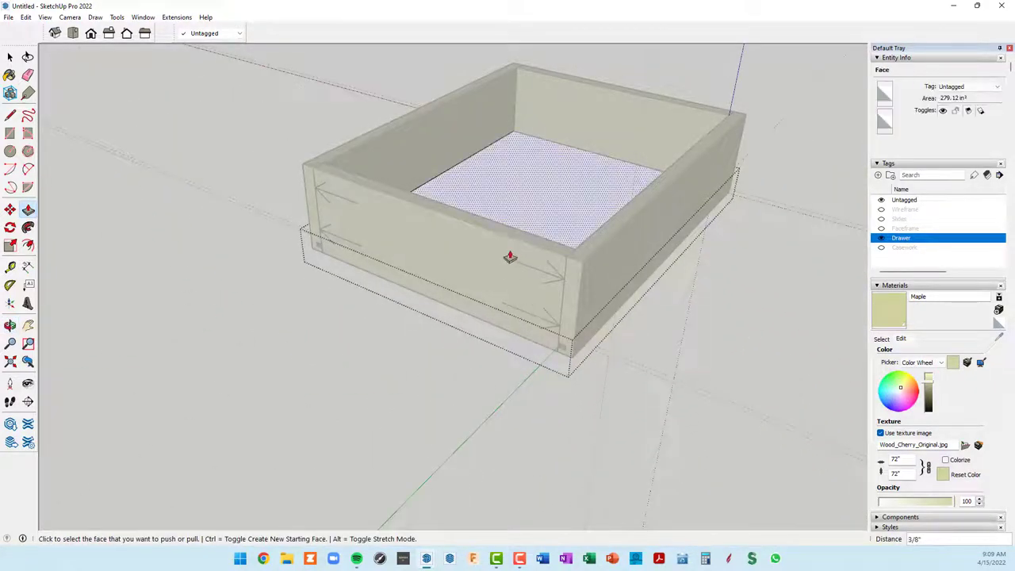
key(space)
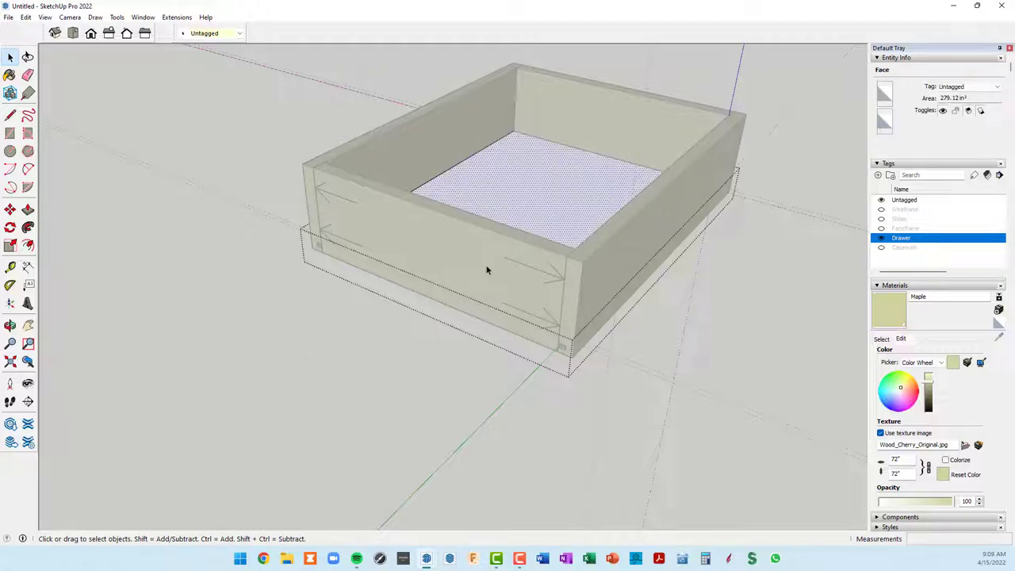
Step: Close the floor group and hide the drawer's front panel
right_click(375, 371)
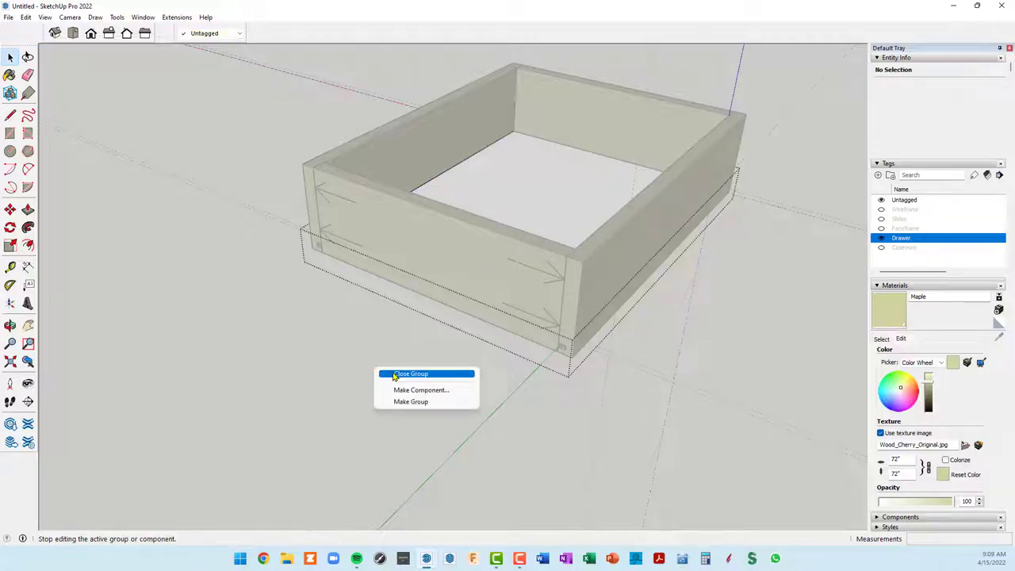
click(542, 188)
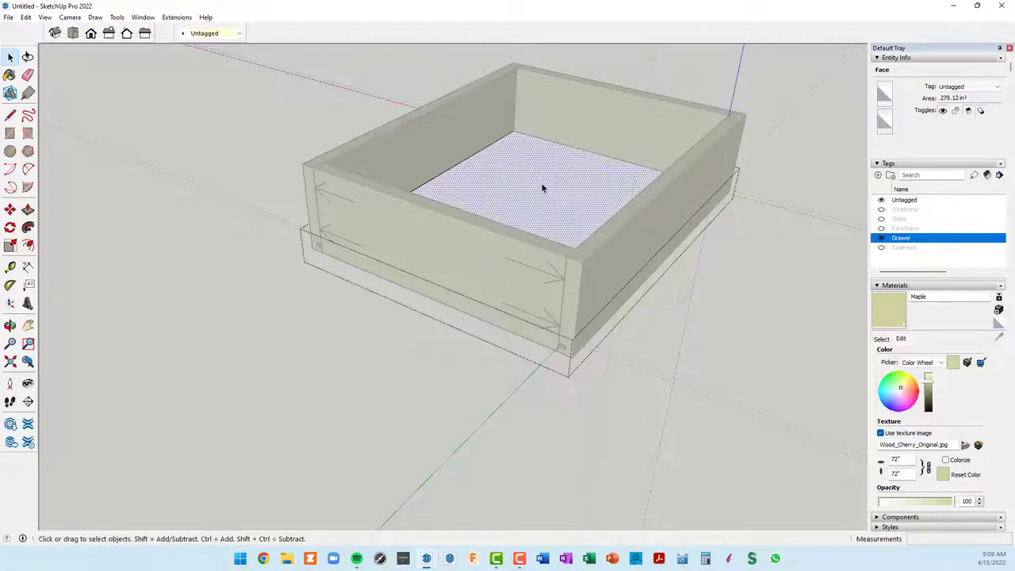
right_click(384, 331)
click(399, 334)
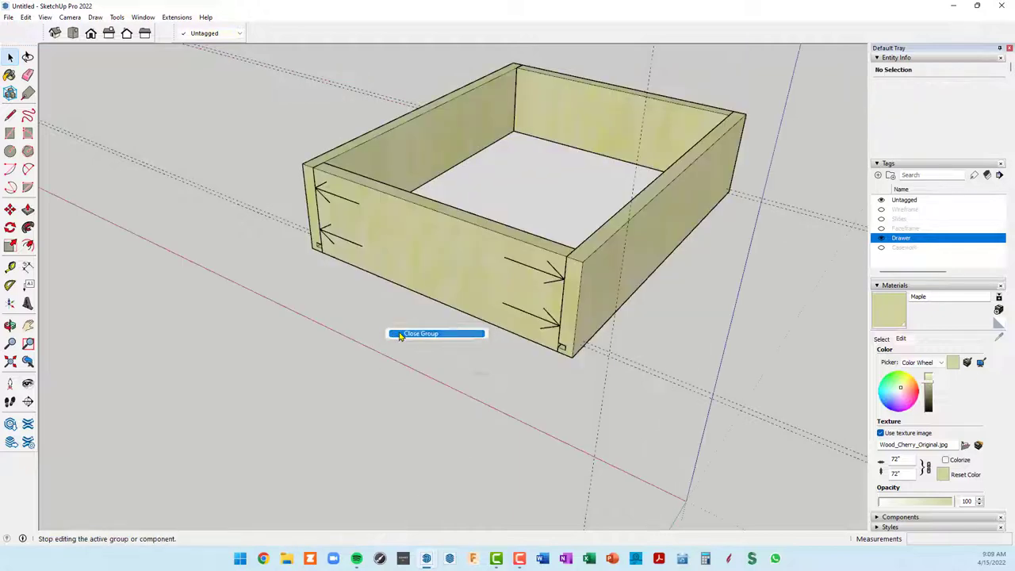
click(544, 189)
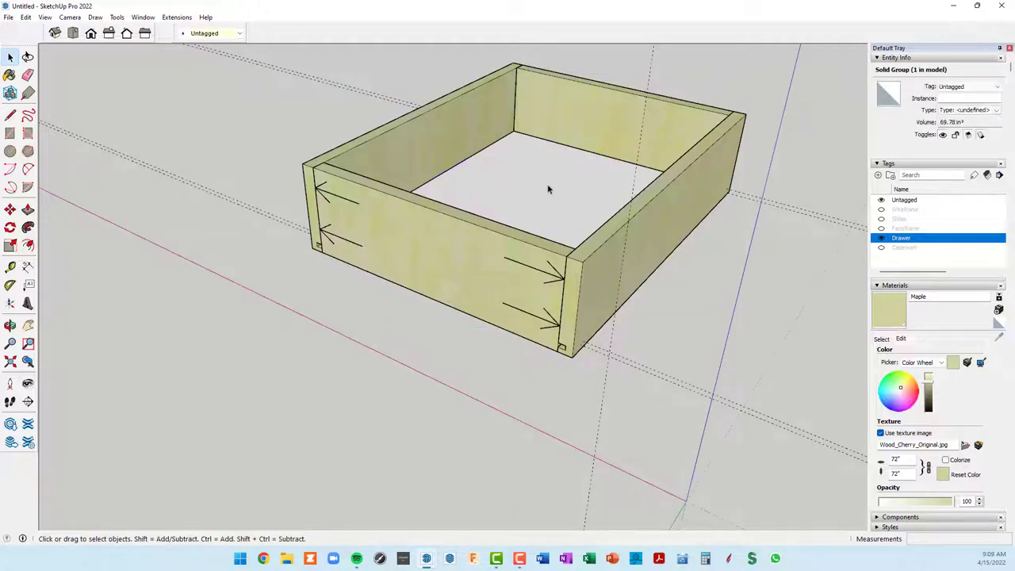
click(456, 254)
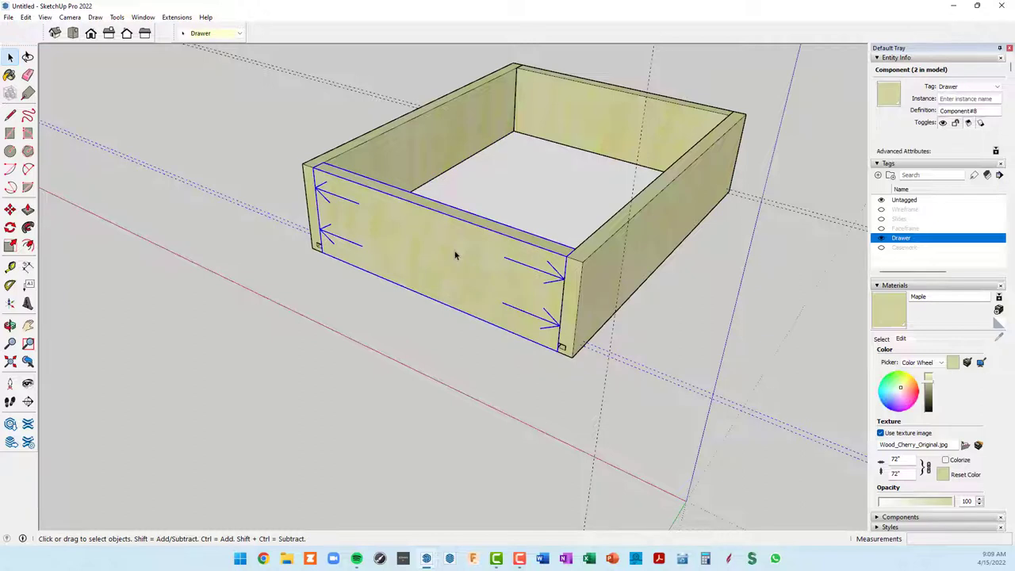
key(Delete)
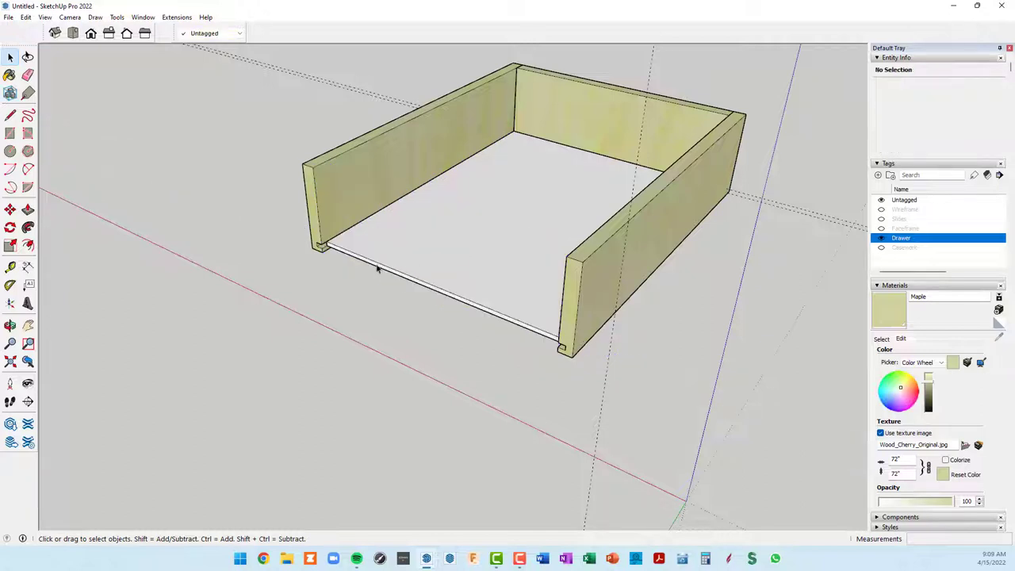
scroll(349, 260, up, 5)
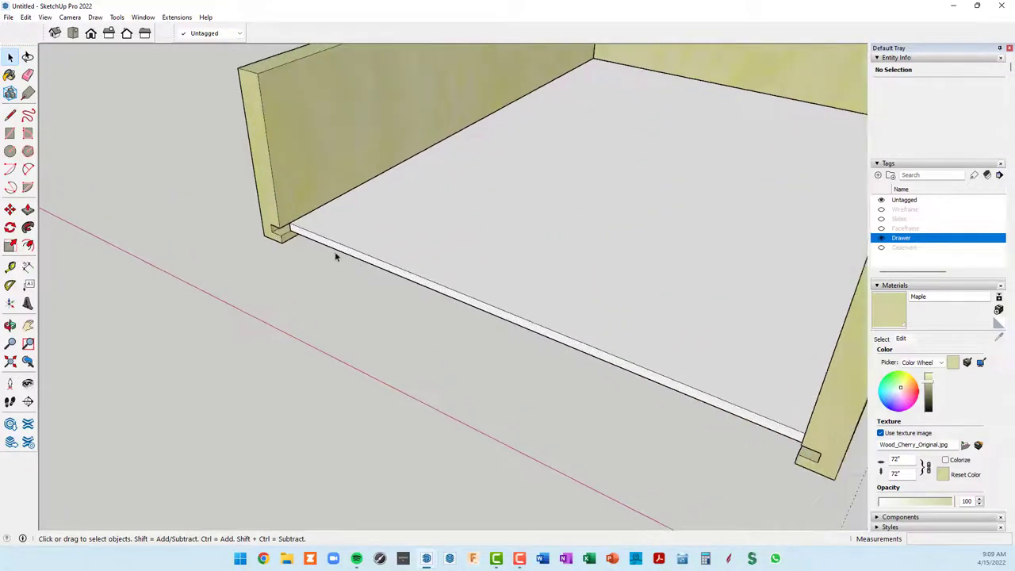
Step: Open the bottom panel group and extend its front edge face 3/8"
double_click(432, 233)
key(p)
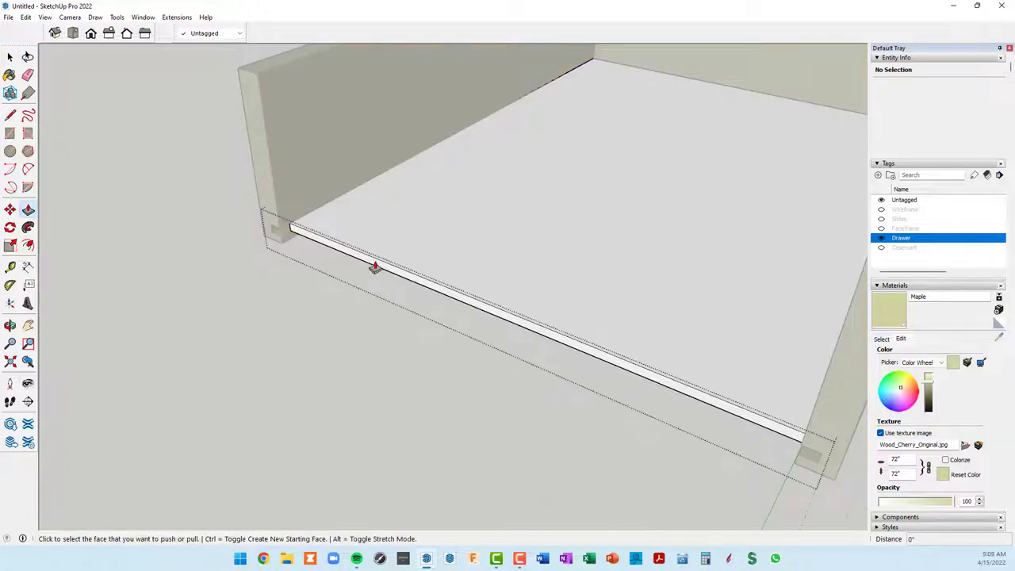
scroll(365, 262, up, 3)
click(354, 259)
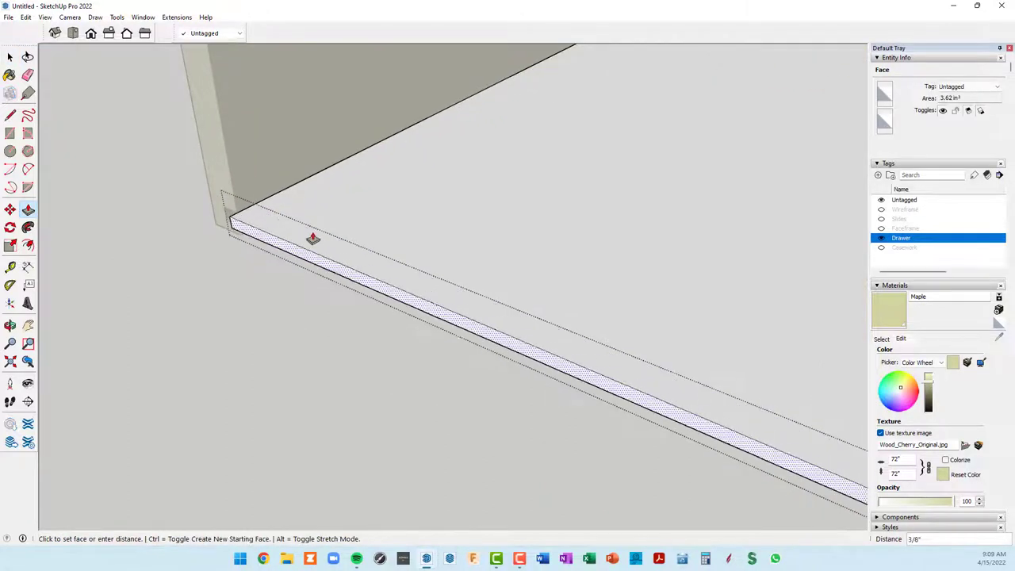
click(228, 171)
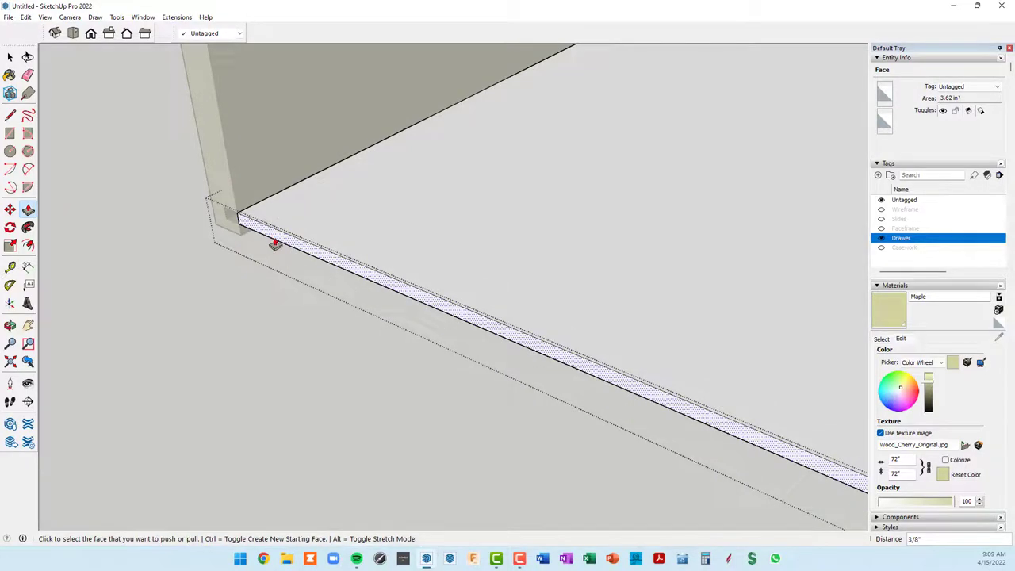
click(275, 240)
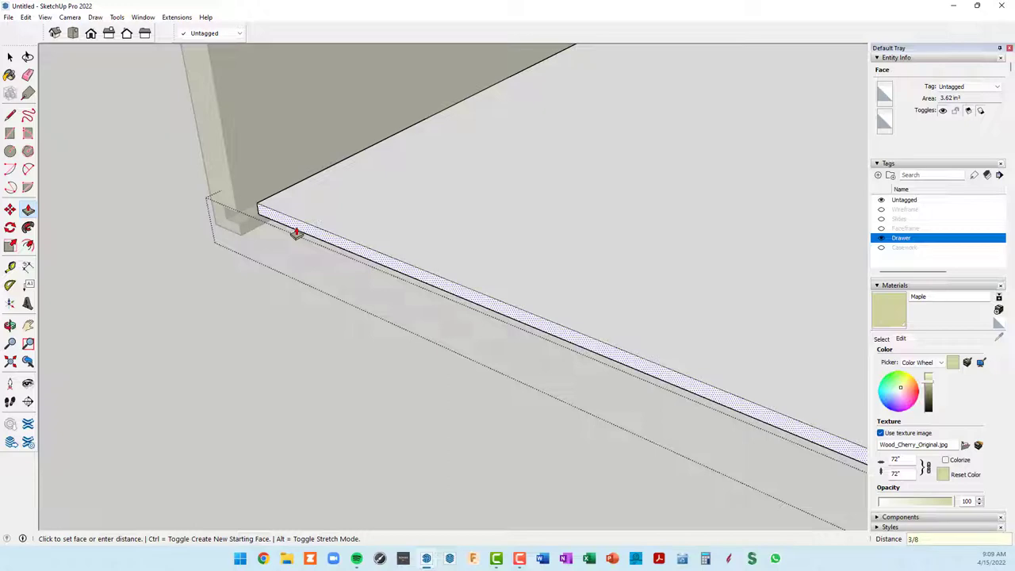
click(235, 213)
mouse_move(235, 213)
middle_down()
mouse_move(608, 97)
mouse_move(646, 75)
middle_up()
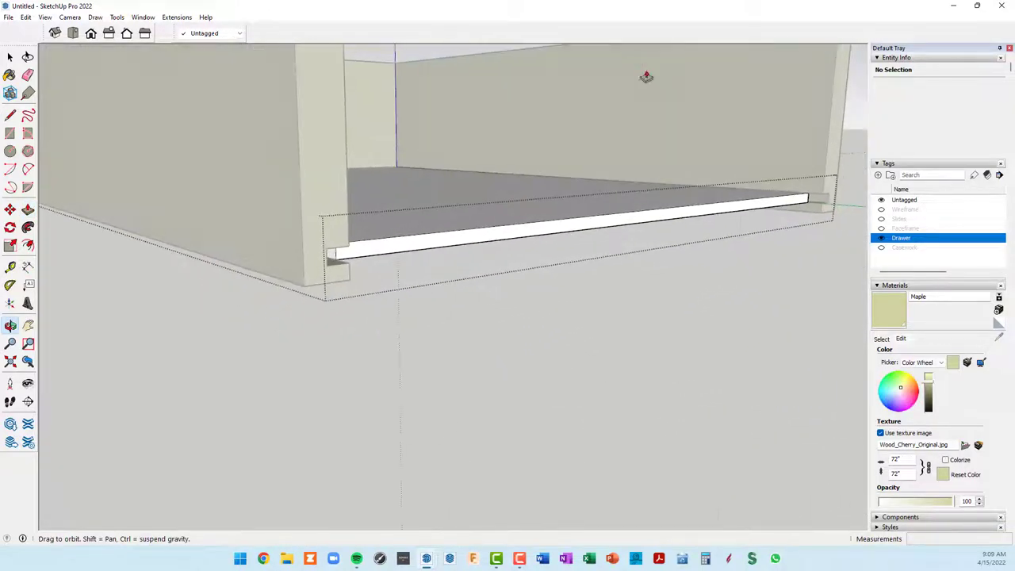
scroll(325, 260, up, 2)
Step: Extend the small front corner face into the side panel groove
click(333, 256)
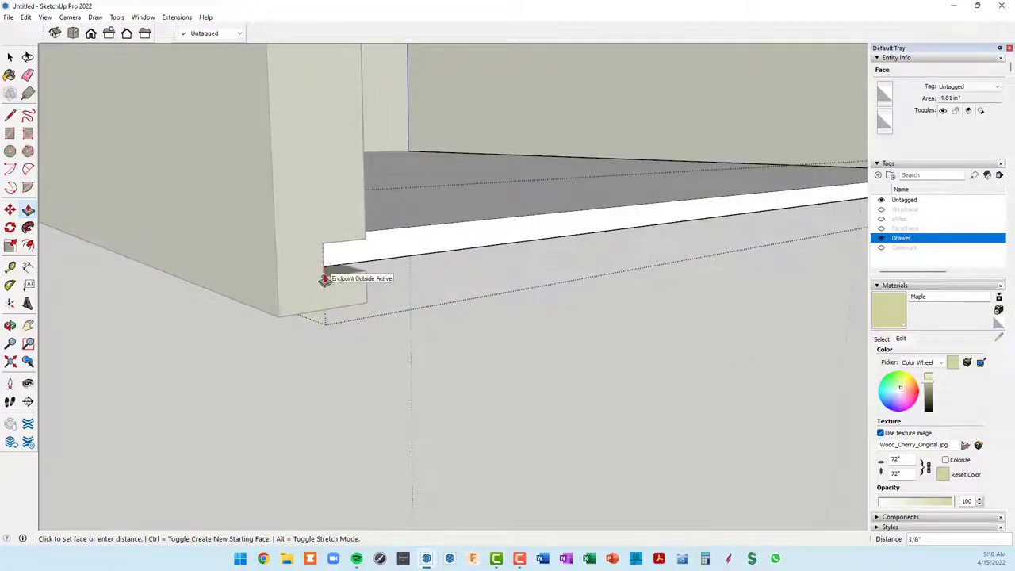
click(325, 280)
scroll(439, 294, down, 5)
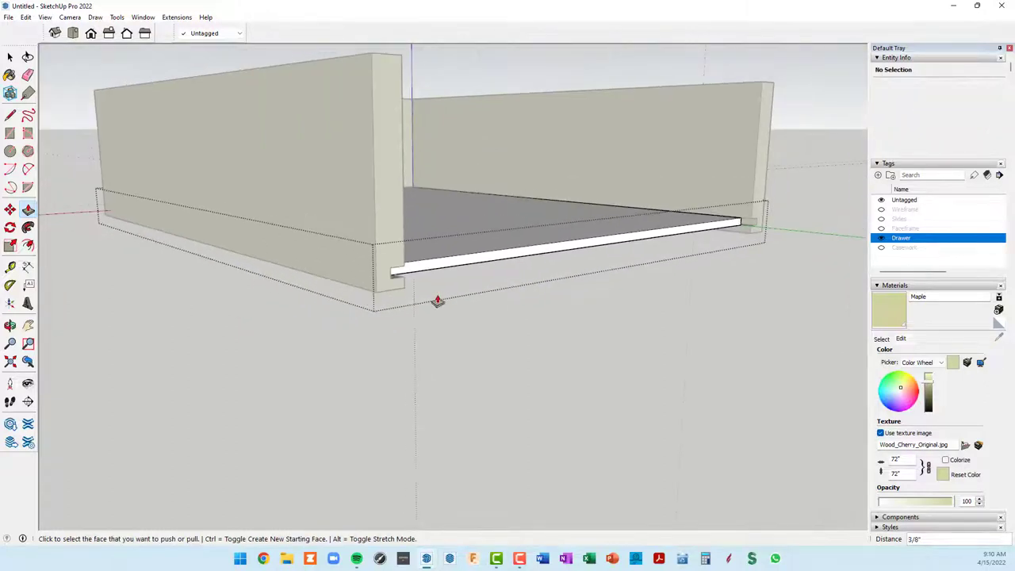
mouse_move(437, 299)
middle_down()
mouse_move(450, 304)
mouse_move(116, 329)
middle_up()
scroll(446, 310, up, 3)
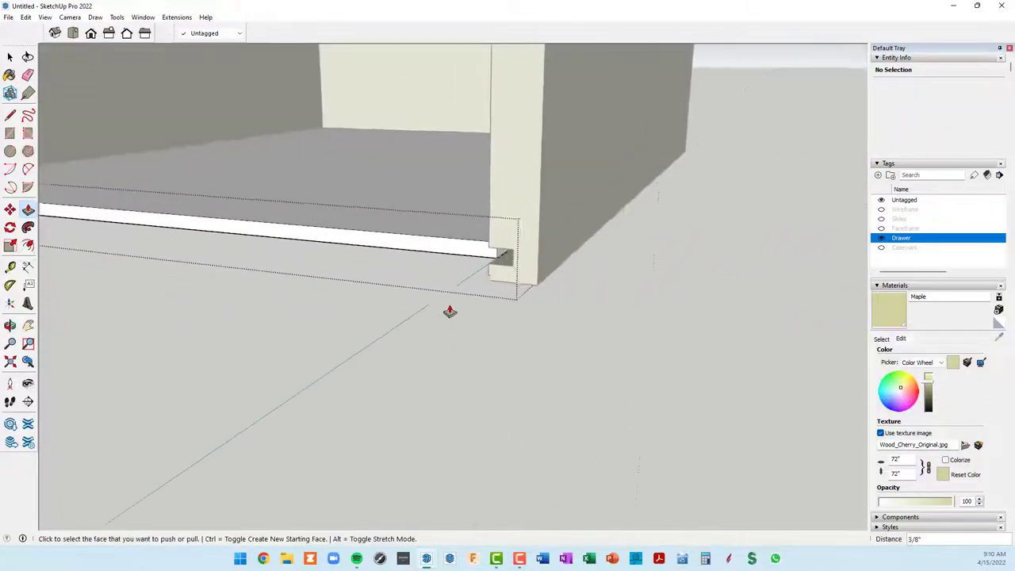
Step: Extend the right front corner's small end face 3/8" into the side groove
mouse_move(447, 310)
middle_down()
mouse_move(472, 269)
mouse_move(467, 243)
middle_up()
scroll(462, 178, up, 1)
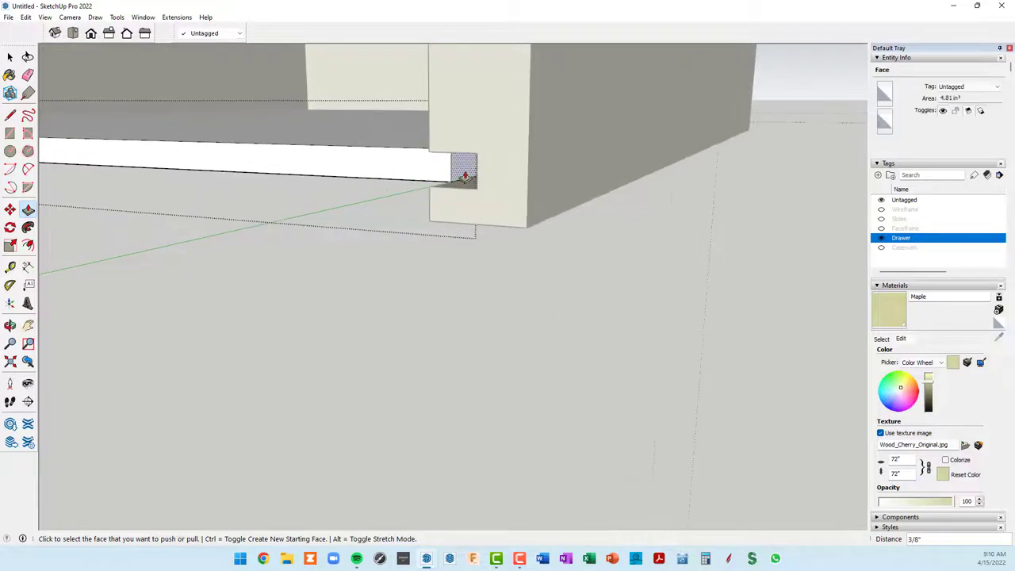
scroll(462, 172, up, 1)
scroll(461, 172, up, 1)
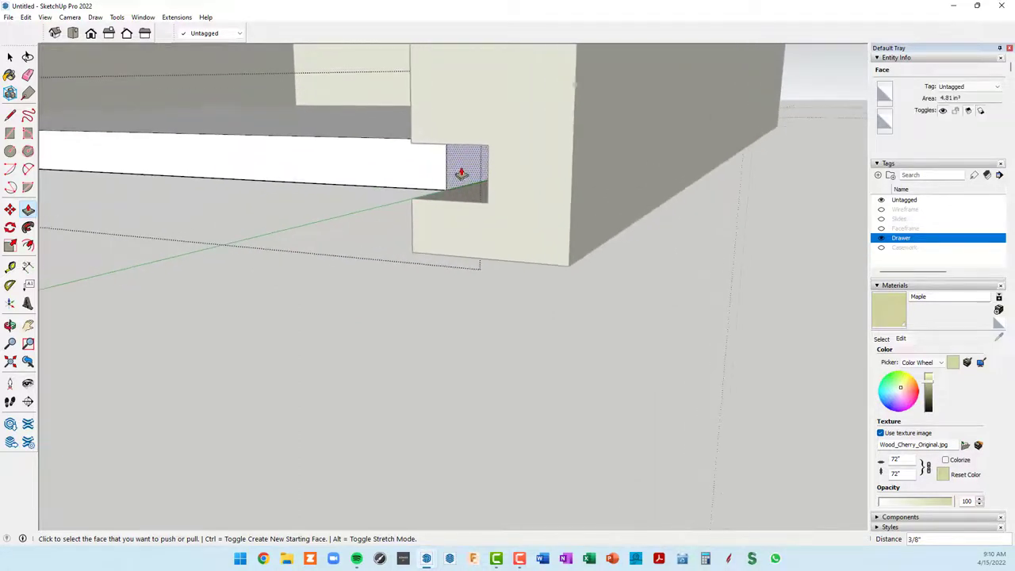
click(463, 172)
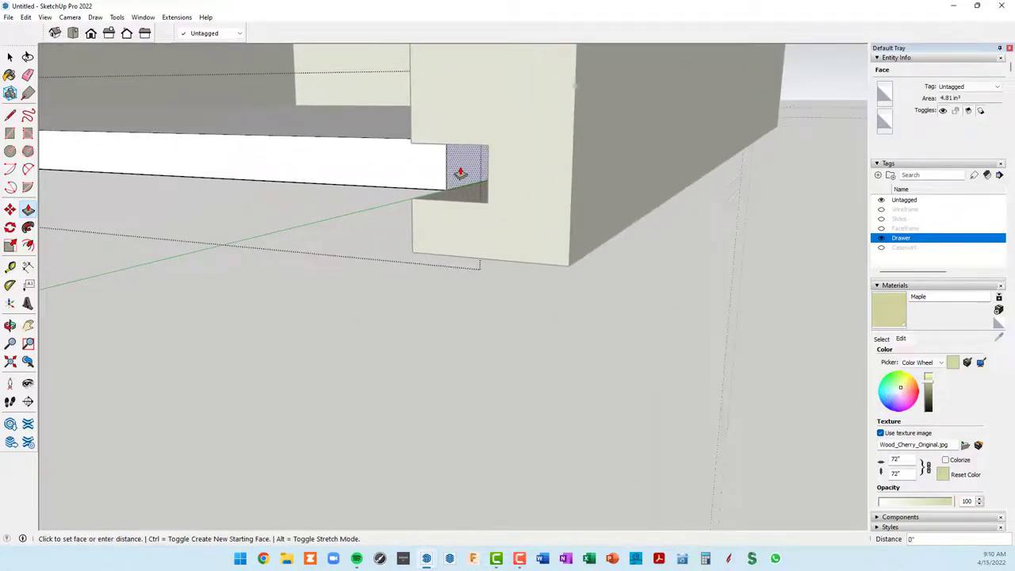
click(485, 209)
middle_drag(485, 208, 482, 291)
scroll(482, 290, down, 5)
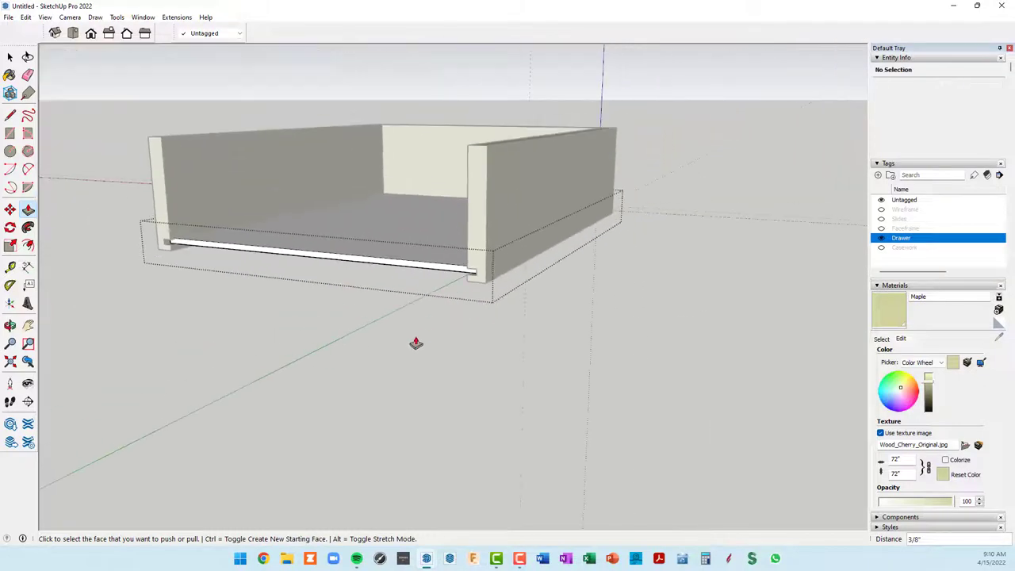
mouse_move(249, 272)
middle_down()
mouse_move(324, 222)
mouse_move(449, 197)
mouse_move(419, 183)
mouse_move(392, 190)
mouse_move(318, 260)
mouse_move(352, 318)
middle_up()
Step: Close the drawer bottom group, then hide the drawer's two long panels
key(p)
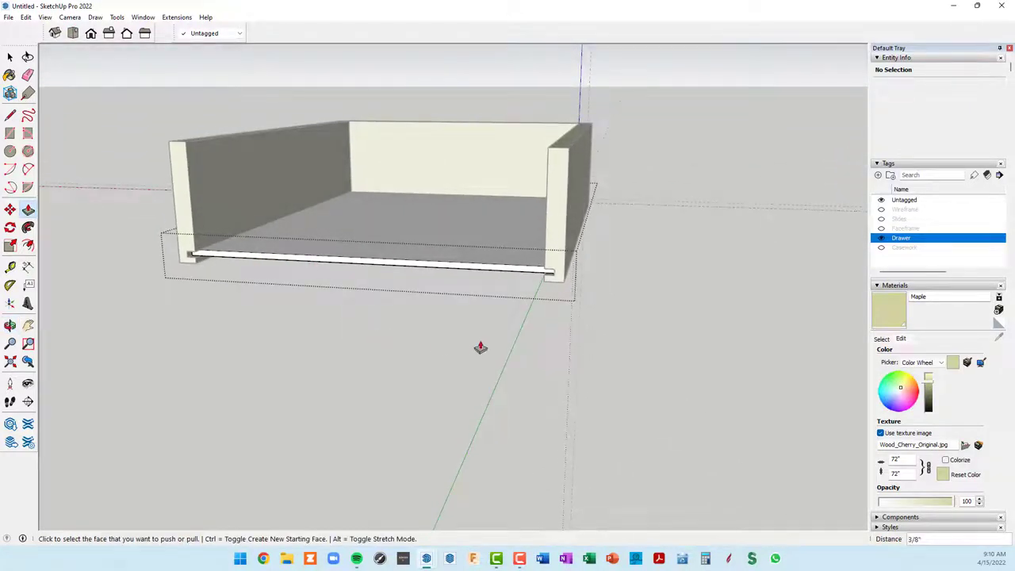
right_click(456, 368)
click(483, 368)
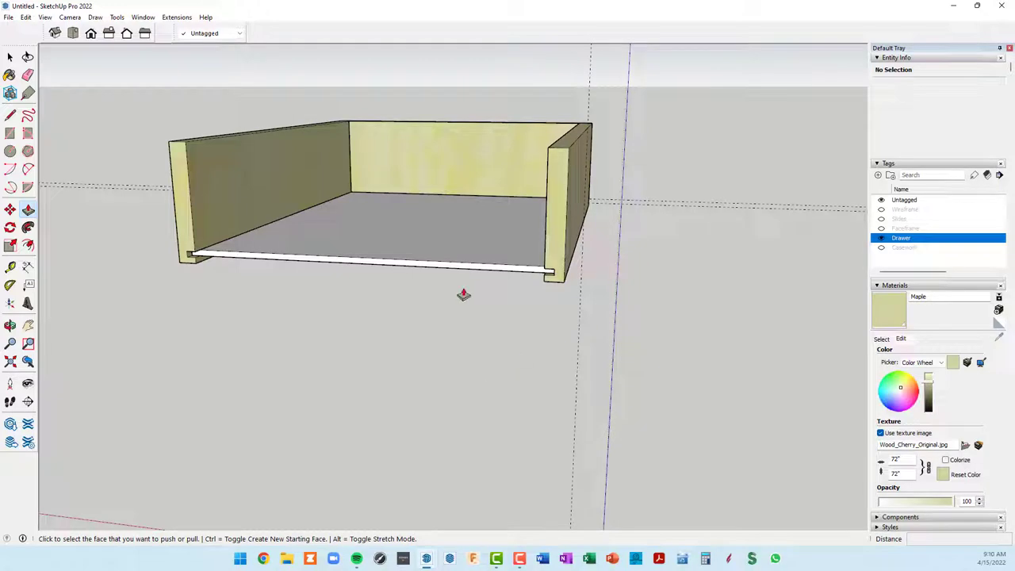
middle_drag(573, 333, 465, 319)
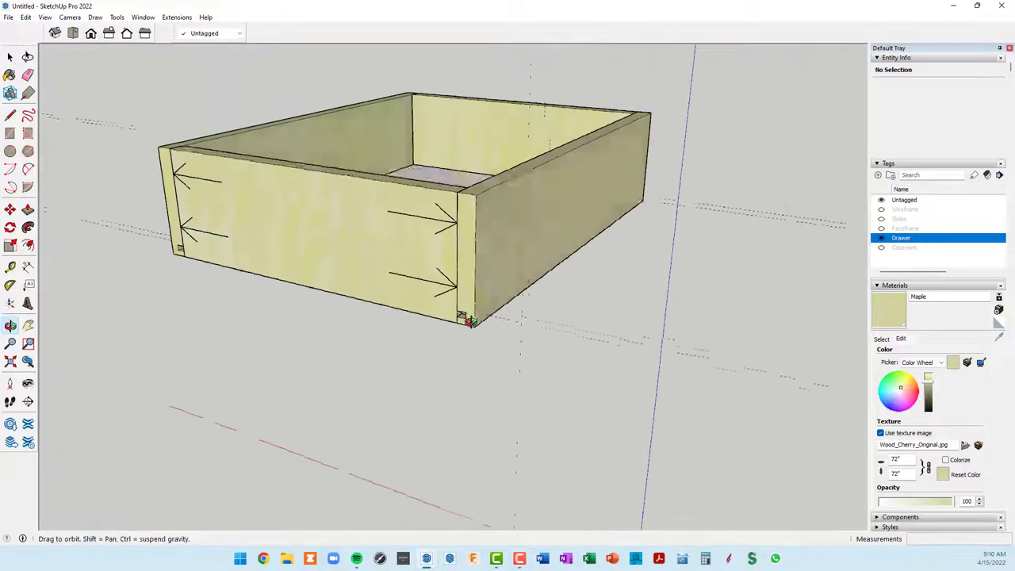
key(space)
click(478, 274)
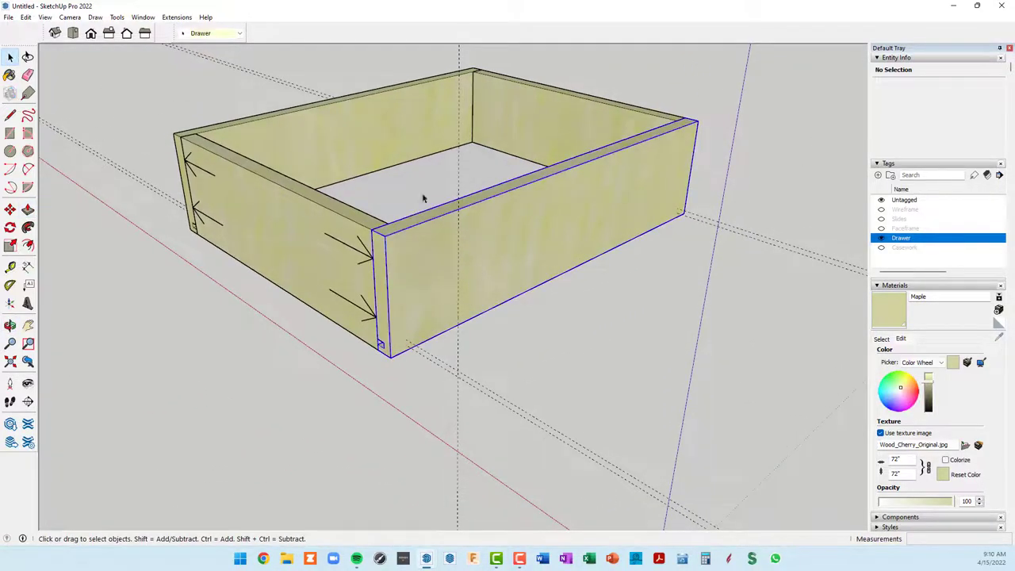
shift+click(377, 144)
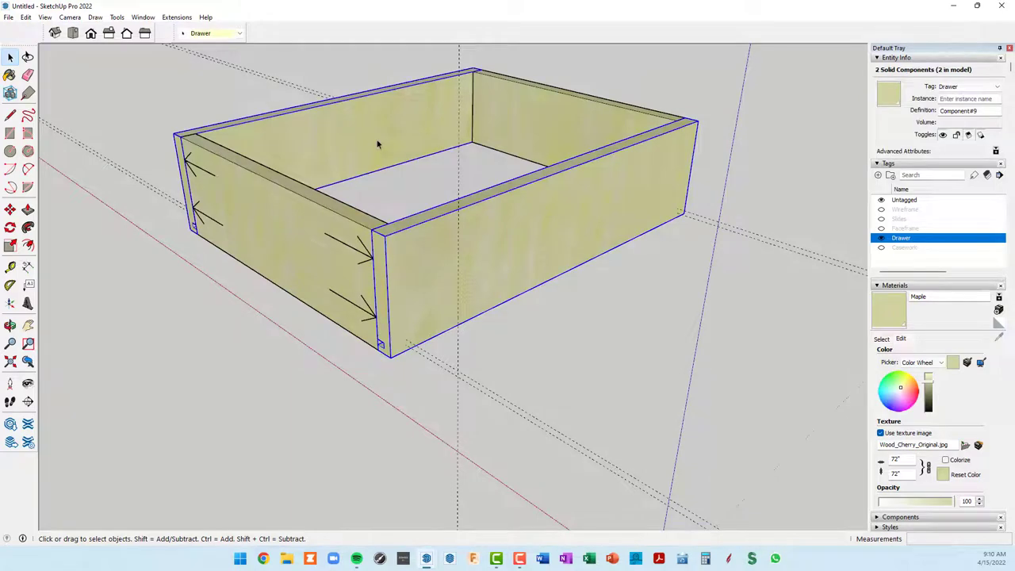
key(Delete)
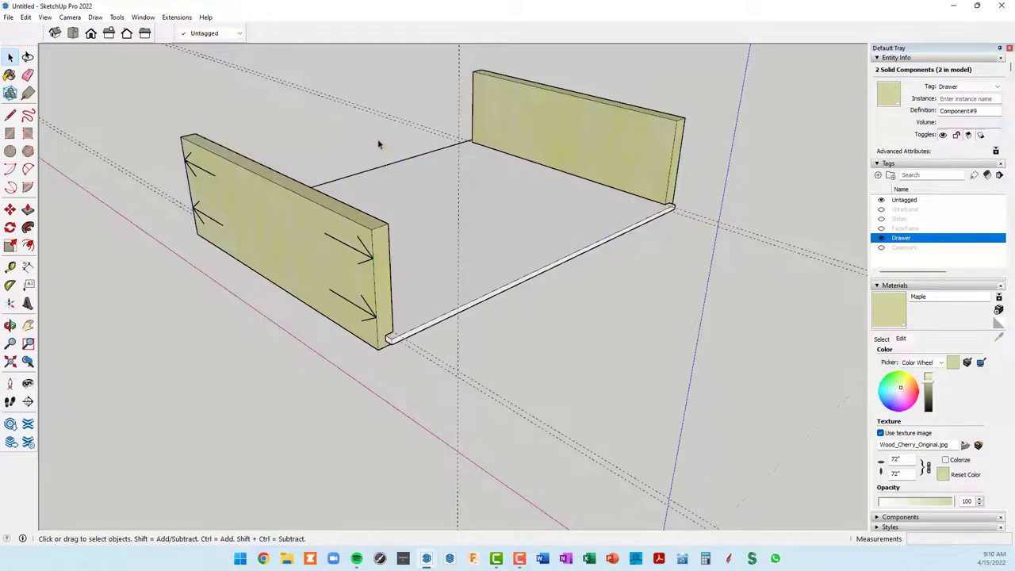
Step: Orbit around the bottom's front edge and right front corner to check its fit in the grooves
middle_drag(479, 313, 211, 247)
scroll(756, 336, up, 5)
scroll(655, 245, up, 2)
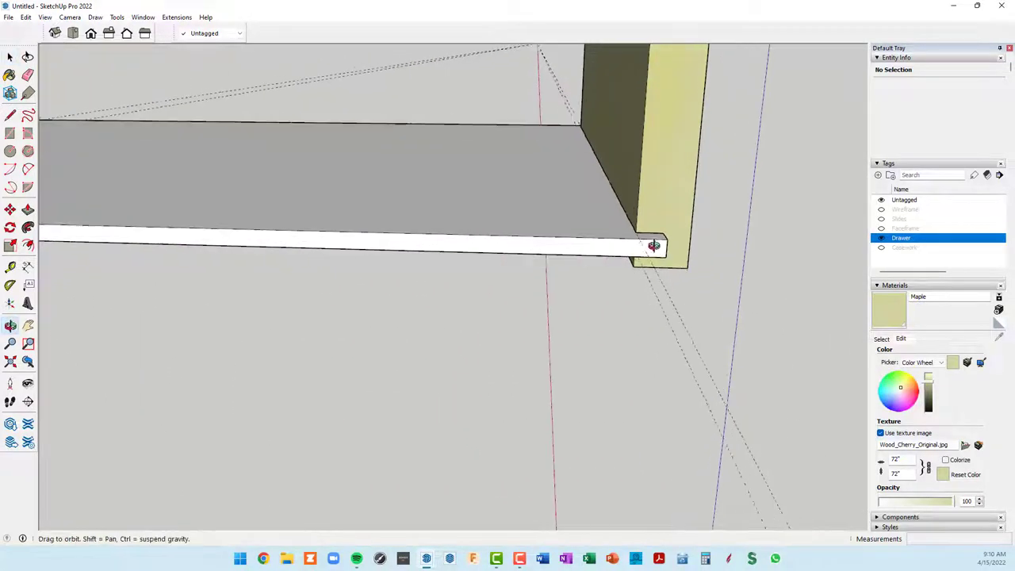
middle_drag(655, 245, 660, 262)
scroll(253, 274, down, 3)
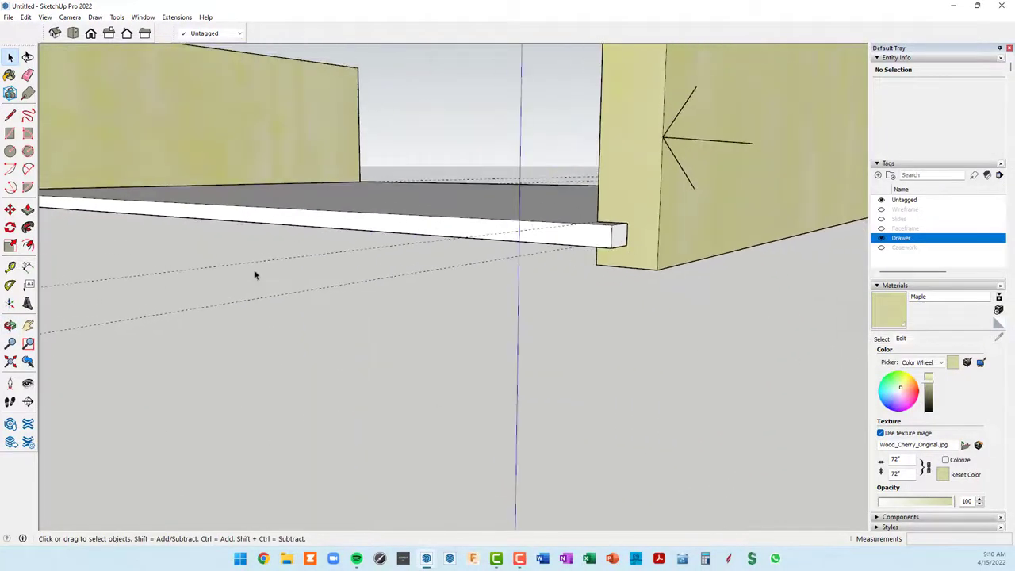
scroll(206, 272, down, 2)
mouse_move(206, 272)
middle_down()
mouse_move(444, 278)
mouse_move(353, 326)
middle_up()
scroll(265, 278, up, 3)
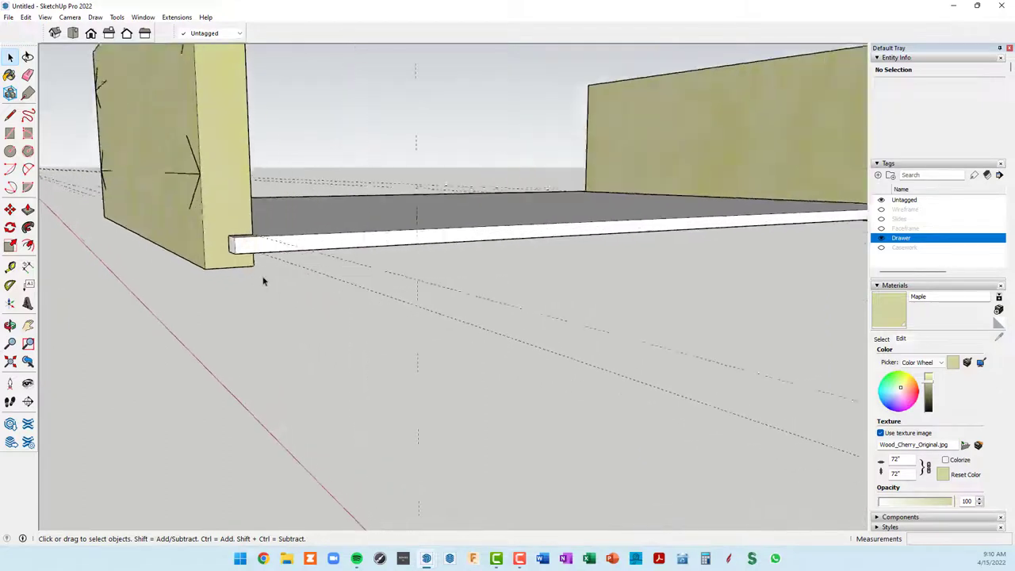
scroll(218, 248, up, 1)
scroll(242, 273, down, 3)
scroll(256, 287, down, 2)
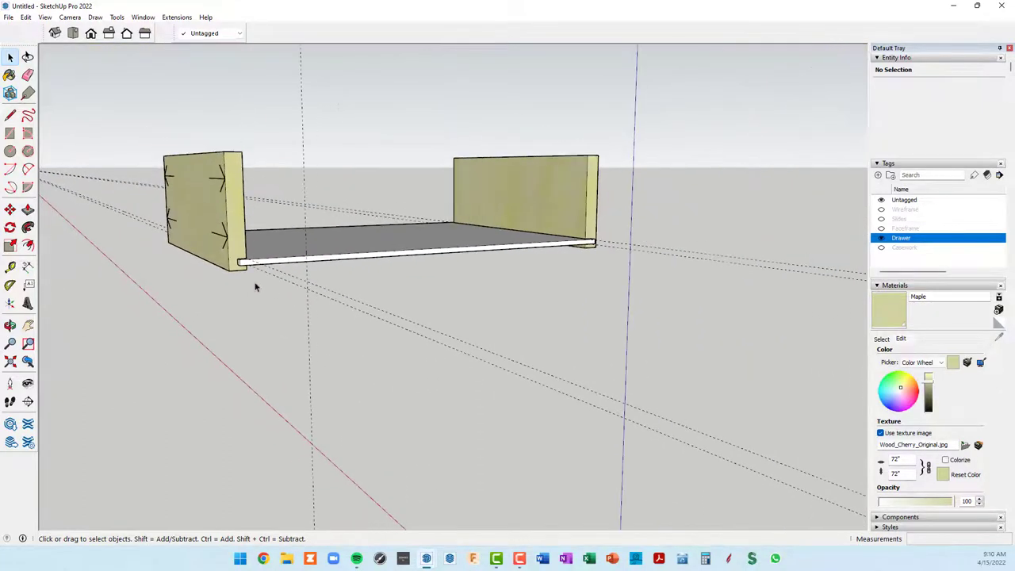
Step: Unhide the two long panels and select the whole drawer box group
key(ctrl+z)
mouse_move(305, 252)
middle_down()
mouse_move(623, 376)
mouse_move(610, 404)
mouse_move(458, 413)
mouse_move(337, 221)
middle_up()
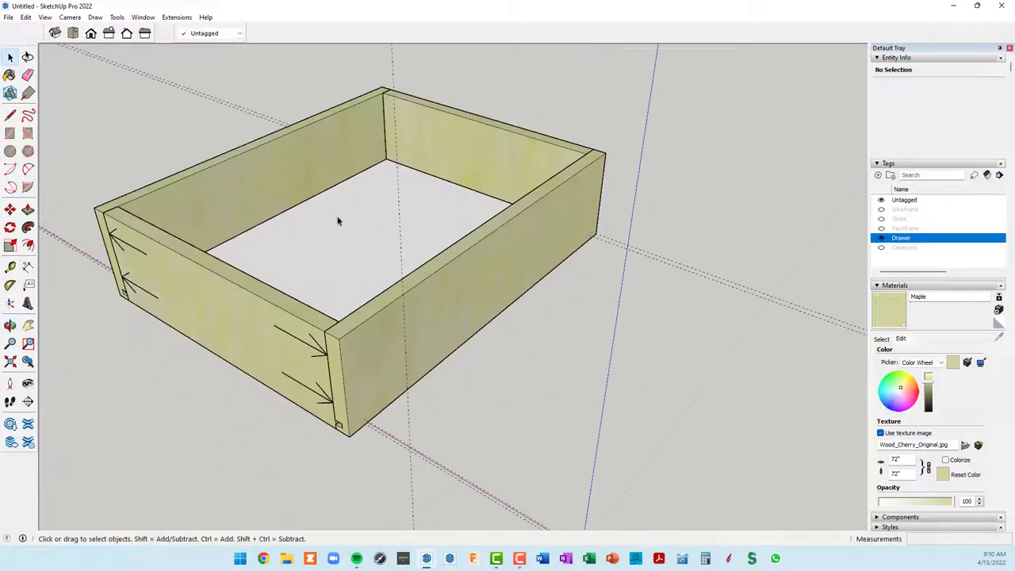
click(360, 218)
scroll(344, 231, down, 3)
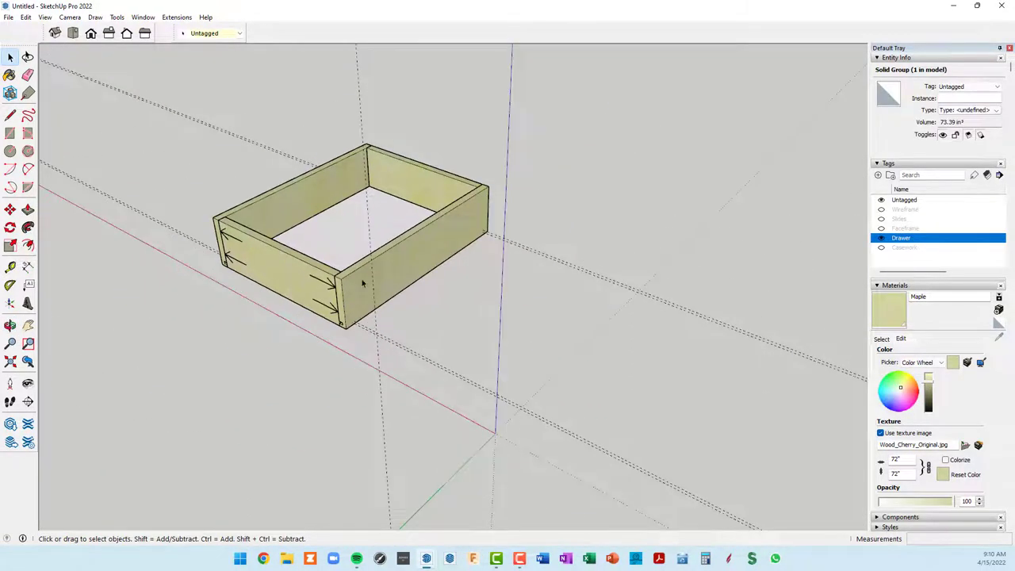
Step: Paint the drawer floor group with Maple to match the four maple drawer walls
mouse_move(362, 281)
middle_down()
mouse_move(414, 120)
mouse_move(363, 223)
mouse_move(379, 283)
mouse_move(598, 408)
middle_up()
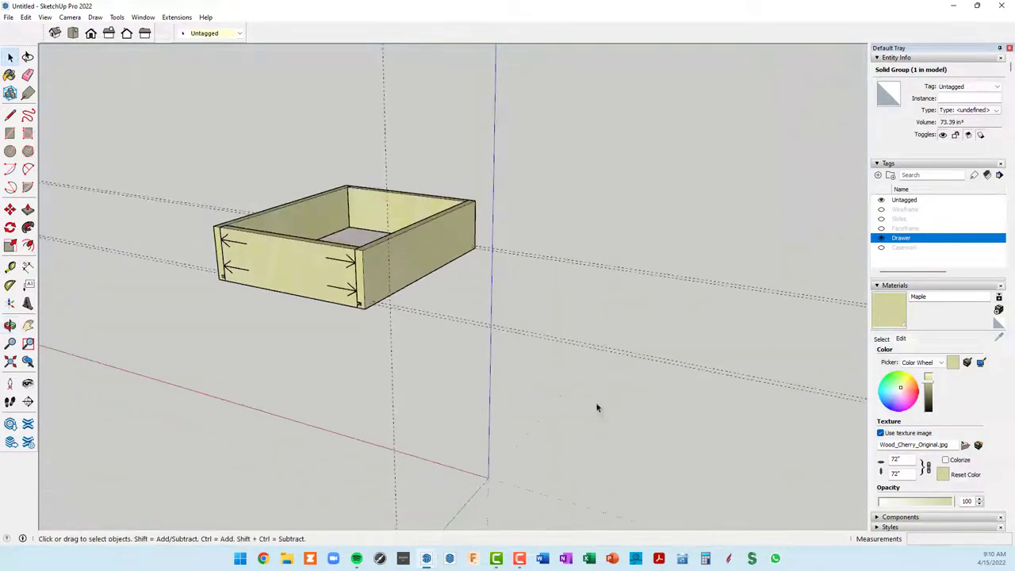
click(894, 317)
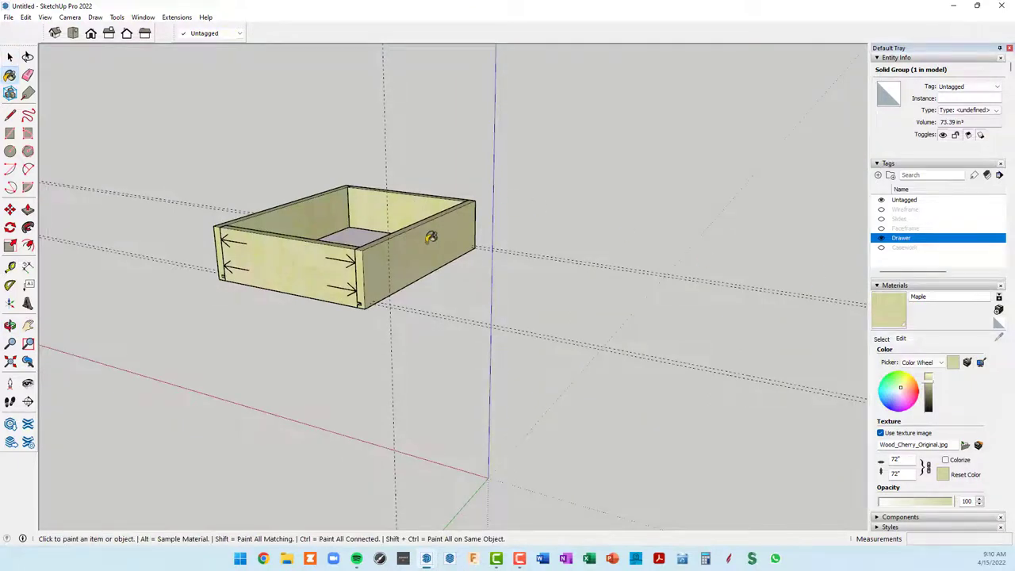
mouse_move(436, 230)
middle_down()
mouse_move(410, 279)
mouse_move(615, 252)
middle_up()
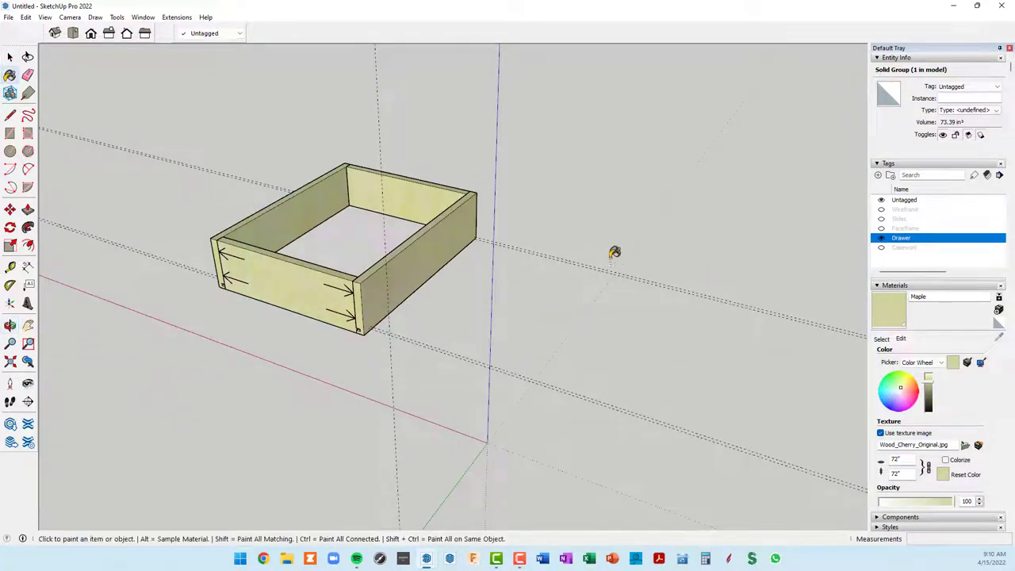
click(370, 227)
mouse_move(452, 330)
middle_down()
mouse_move(528, 280)
mouse_move(674, 261)
mouse_move(503, 288)
mouse_move(524, 279)
mouse_move(620, 291)
mouse_move(625, 275)
mouse_move(430, 220)
mouse_move(644, 224)
middle_up()
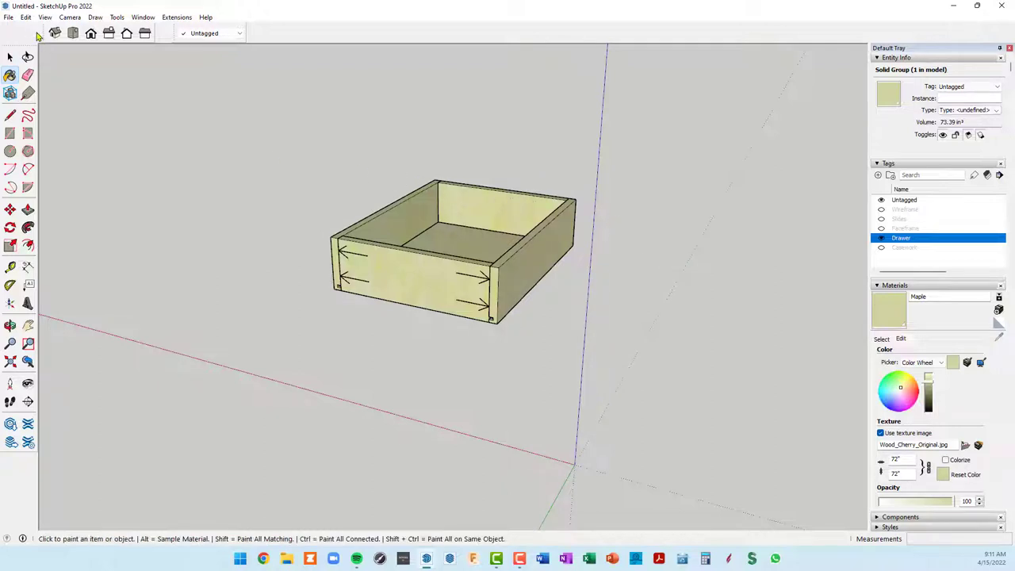
Step: Hide the Drawer tag so only the maple drawer floor group remains visible
click(24, 18)
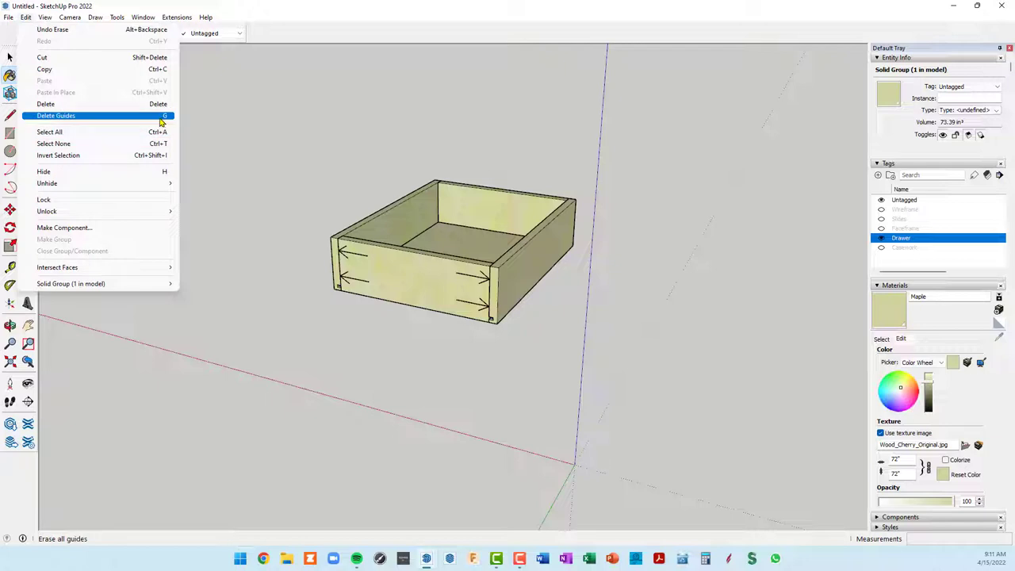
click(440, 128)
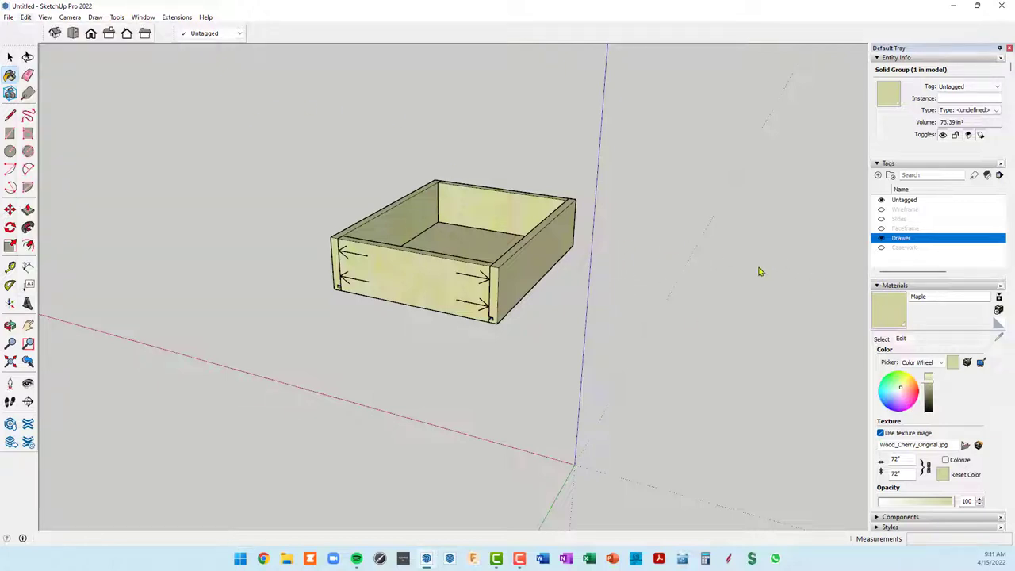
click(881, 239)
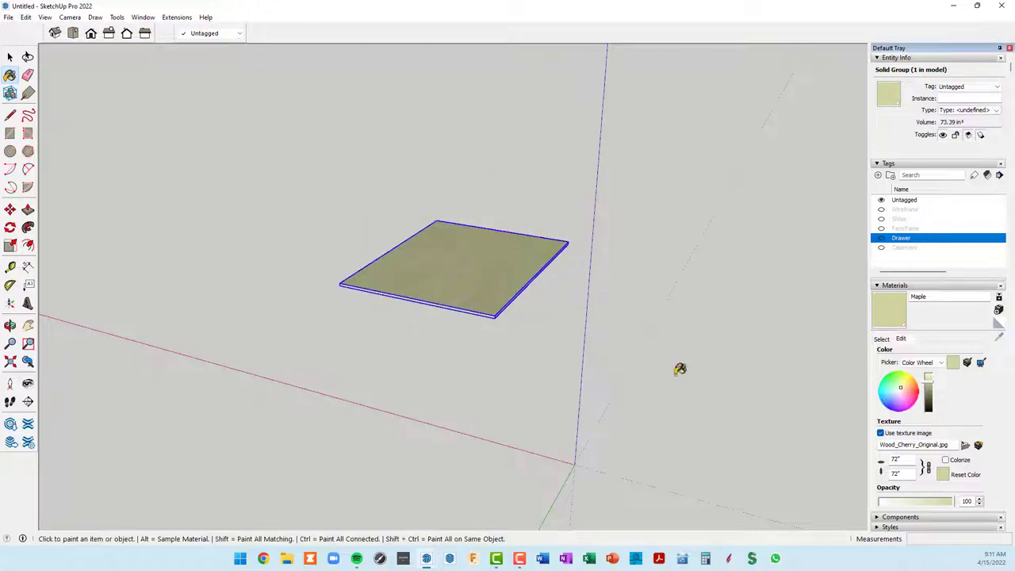
key(space)
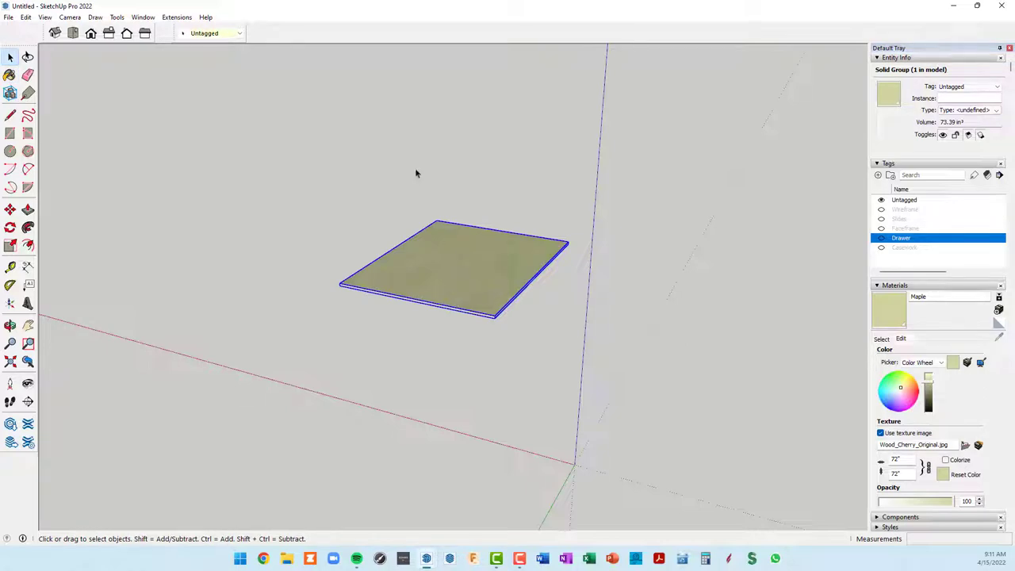
Step: Assign the drawer bottom to the Drawer tag and make that tag visible again
click(241, 34)
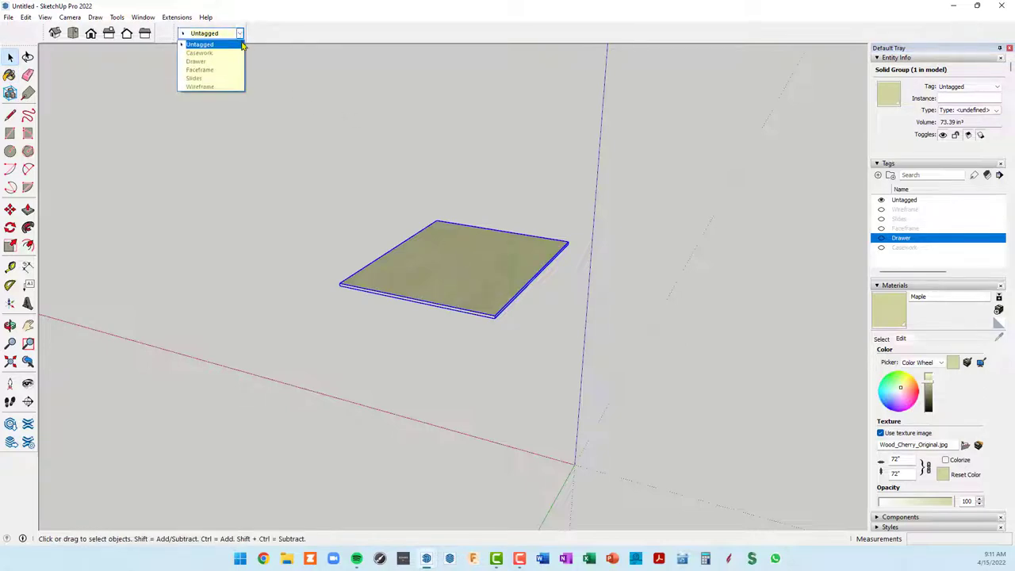
click(214, 62)
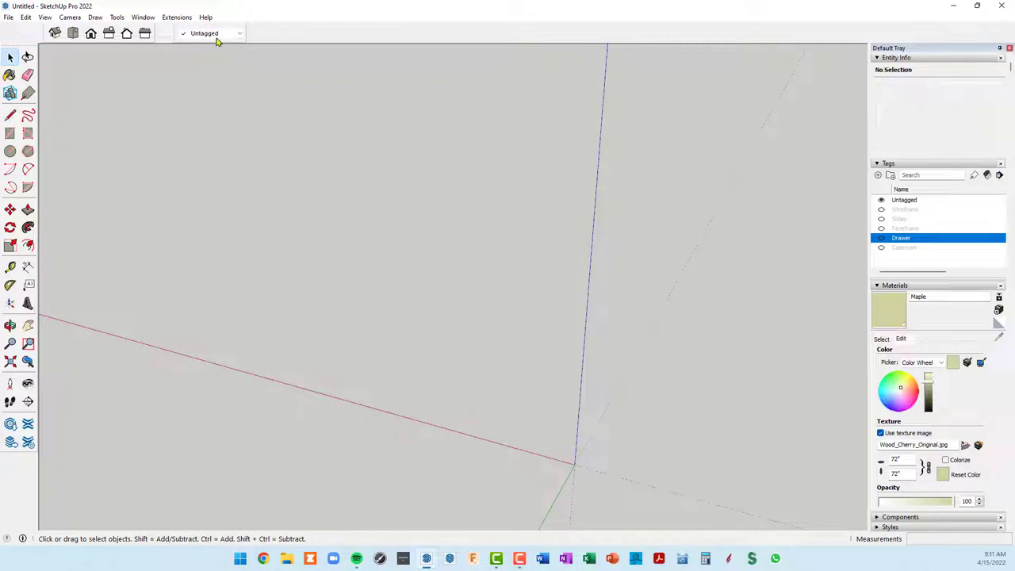
click(882, 239)
mouse_move(637, 278)
middle_down()
mouse_move(570, 258)
mouse_move(598, 294)
mouse_move(630, 294)
middle_up()
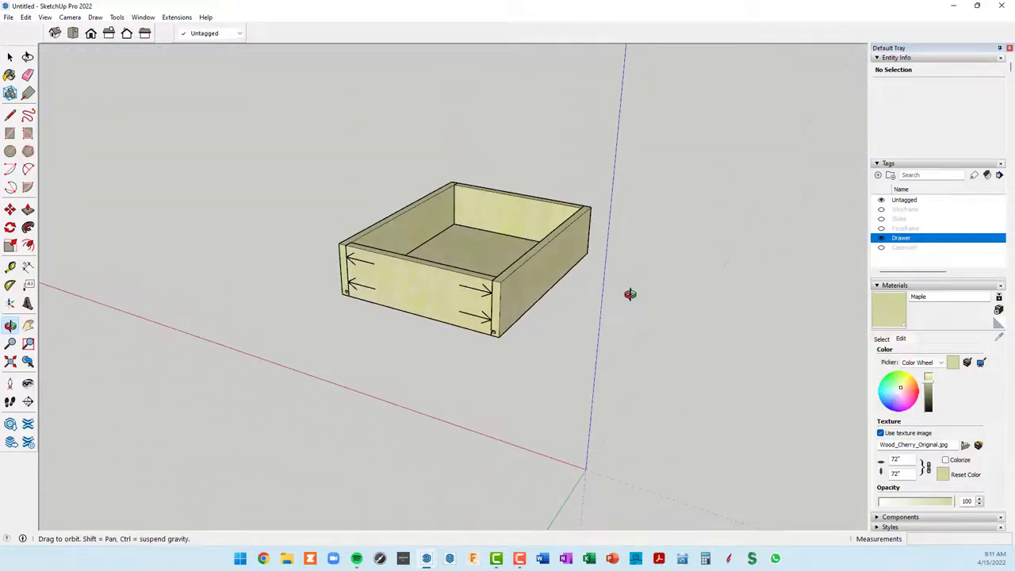
Step: Show the Slides, Faceframe and Casework tags to reveal the full cabinet
click(881, 219)
mouse_move(671, 303)
middle_down()
mouse_move(270, 267)
mouse_move(170, 241)
mouse_move(718, 328)
mouse_move(732, 313)
middle_up()
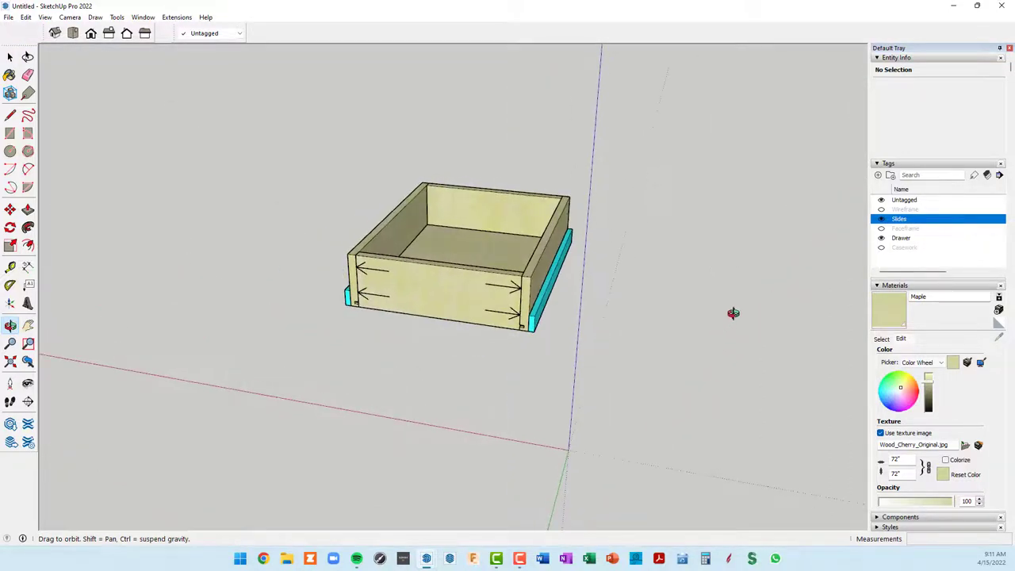
click(881, 229)
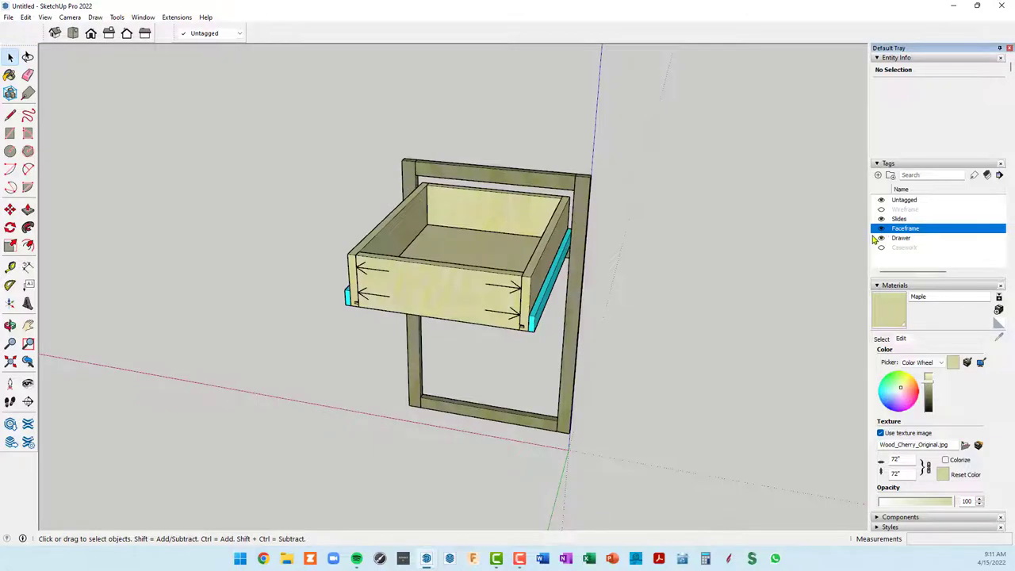
mouse_move(764, 308)
middle_down()
mouse_move(120, 313)
mouse_move(476, 313)
middle_up()
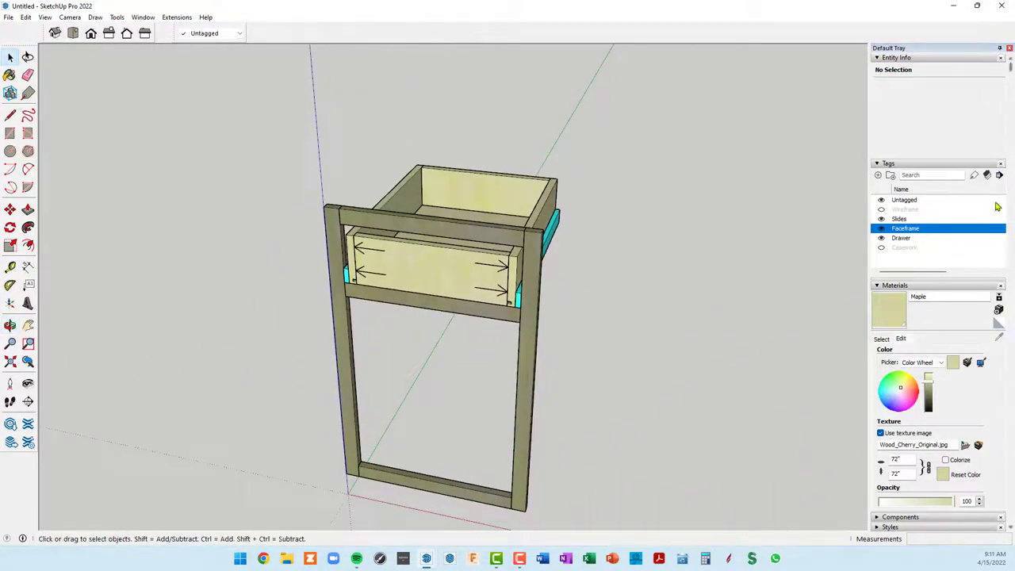
click(881, 248)
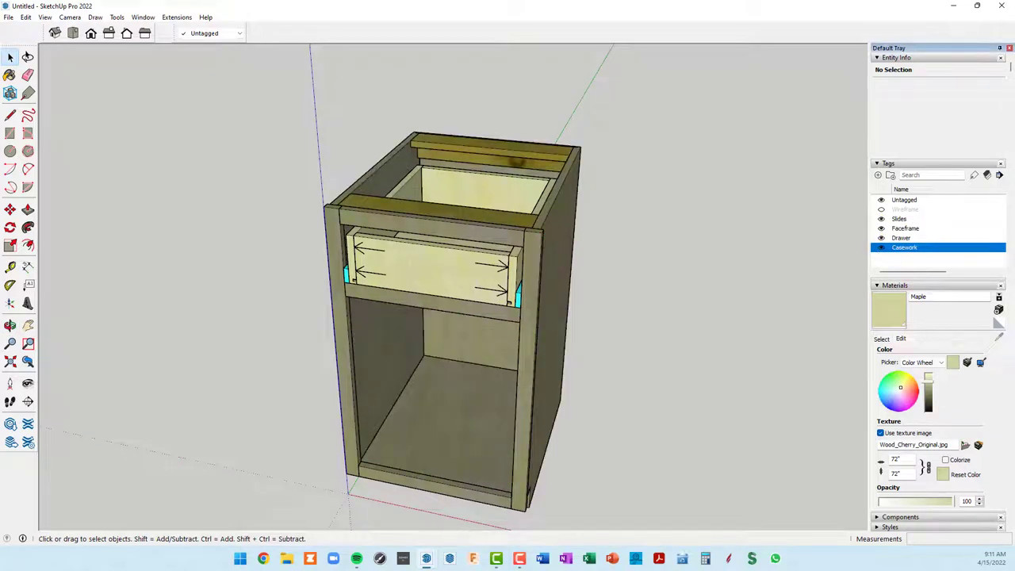
mouse_move(691, 287)
middle_down()
mouse_move(698, 177)
mouse_move(698, 199)
mouse_move(707, 196)
middle_up()
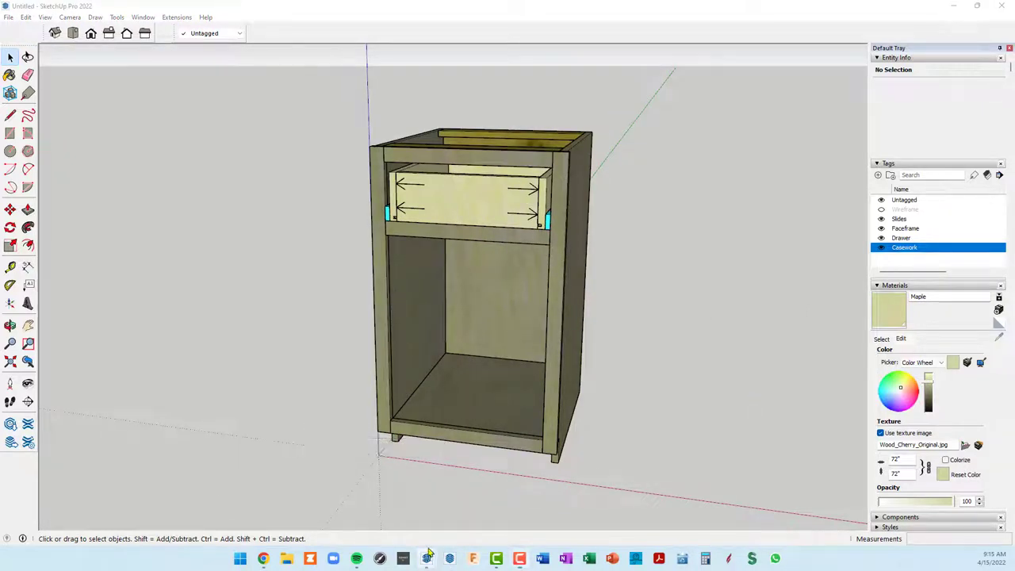
Step: Switch to the 3BaseCabinets2020 model and select the top-left drawer front at its seam
click(953, 7)
scroll(413, 341, up, 4)
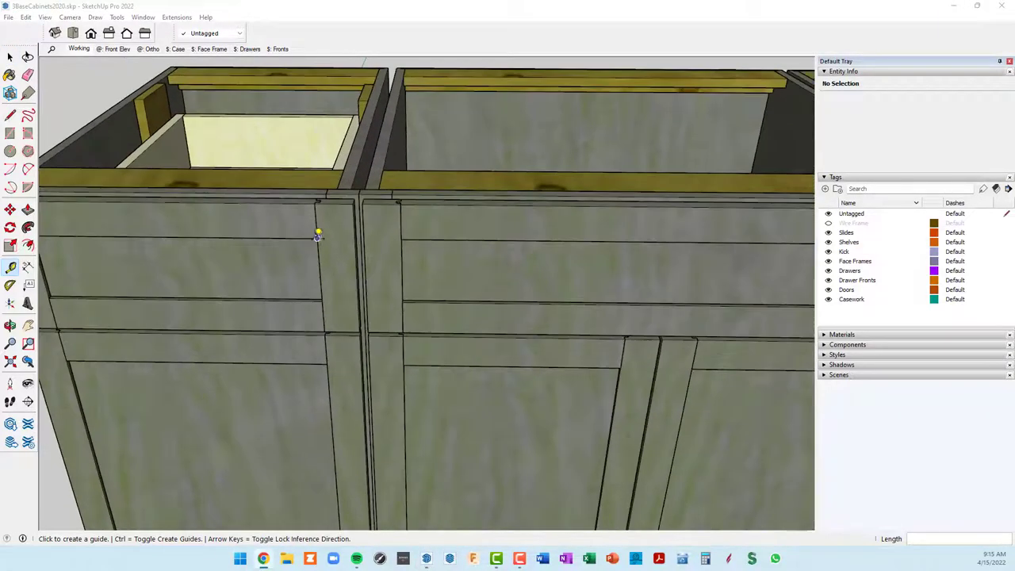
scroll(317, 230, down, 2)
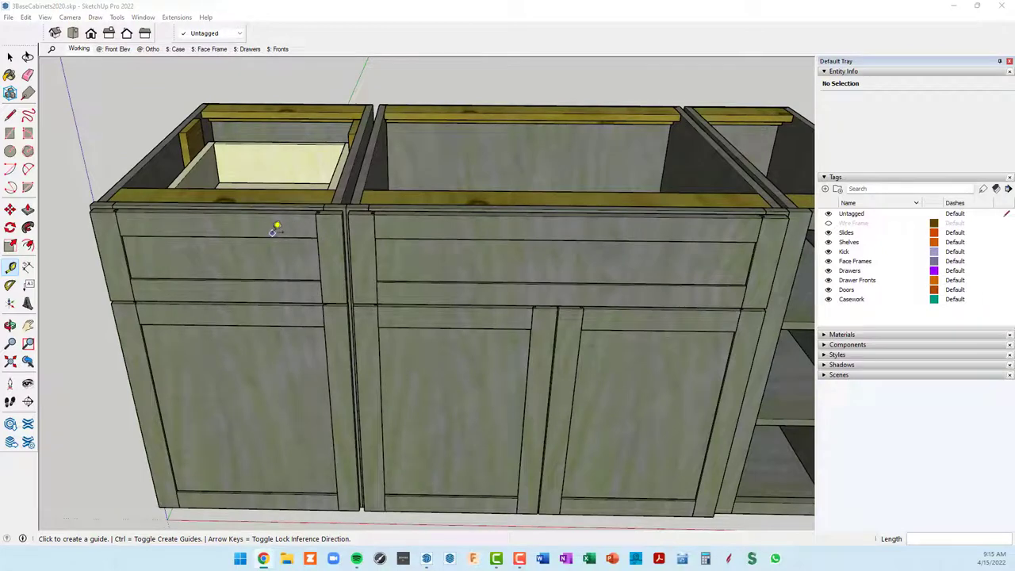
scroll(340, 242, up, 1)
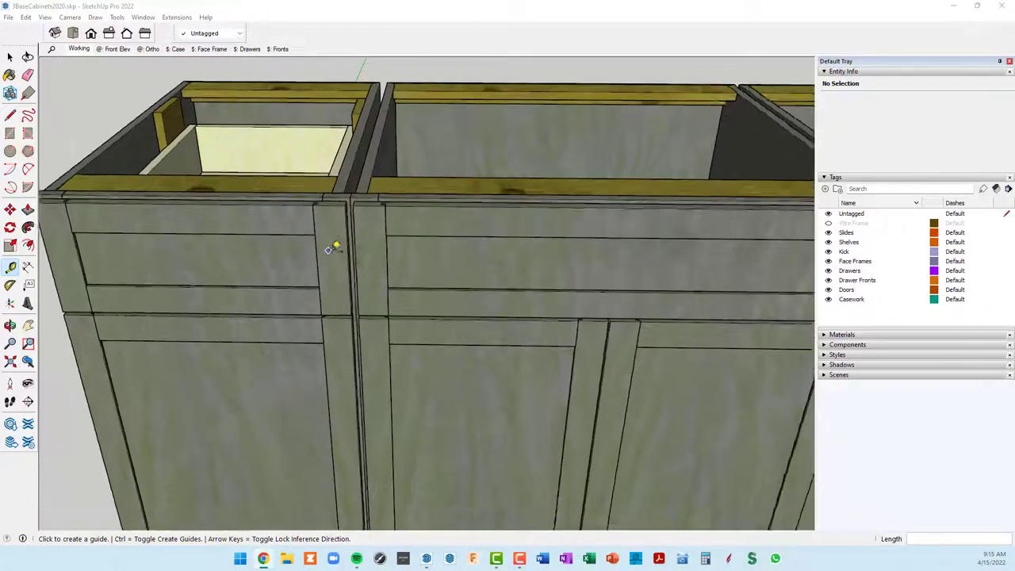
scroll(340, 244, up, 2)
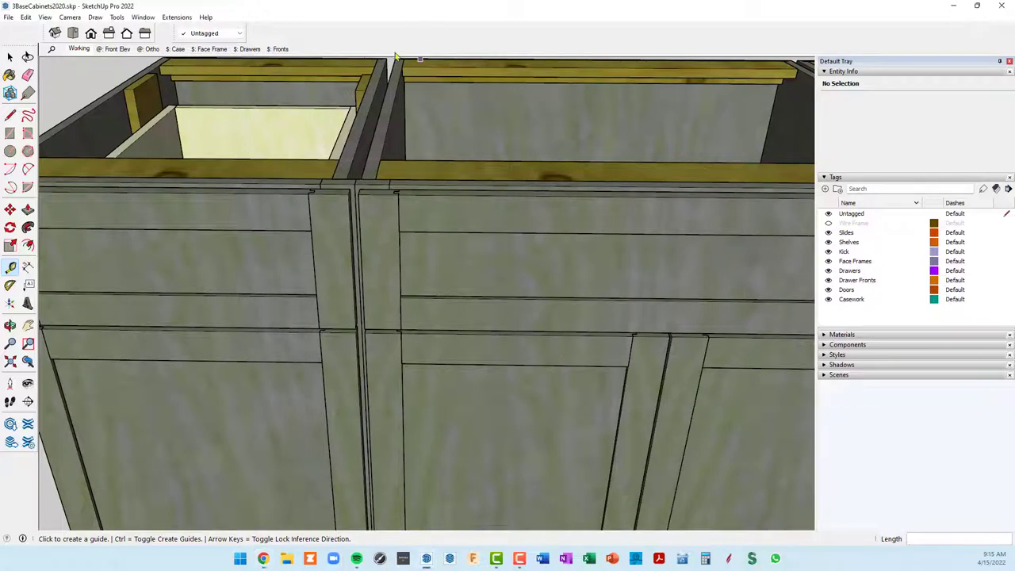
key(space)
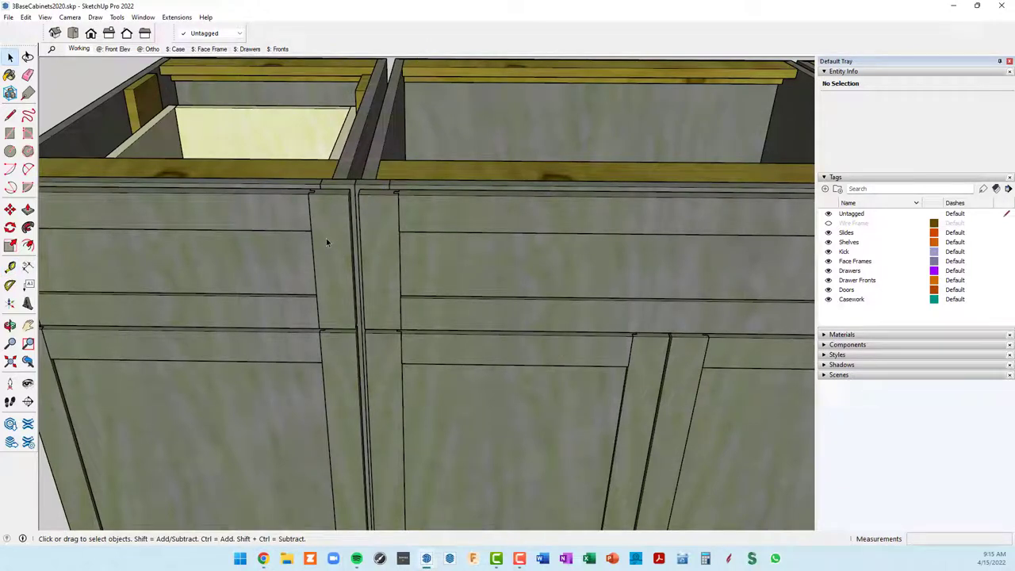
click(326, 242)
click(286, 221)
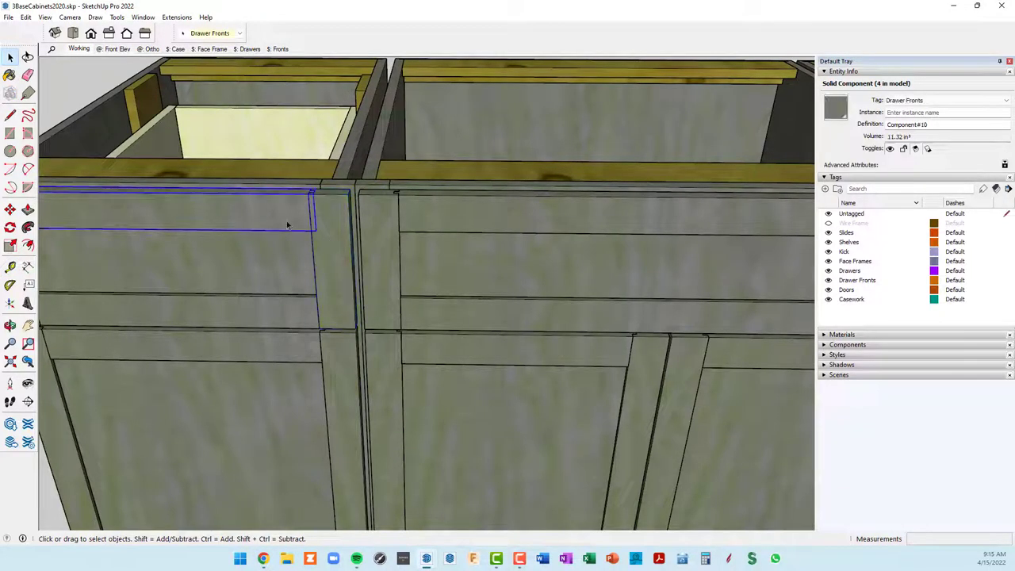
scroll(306, 236, down, 3)
scroll(314, 248, up, 2)
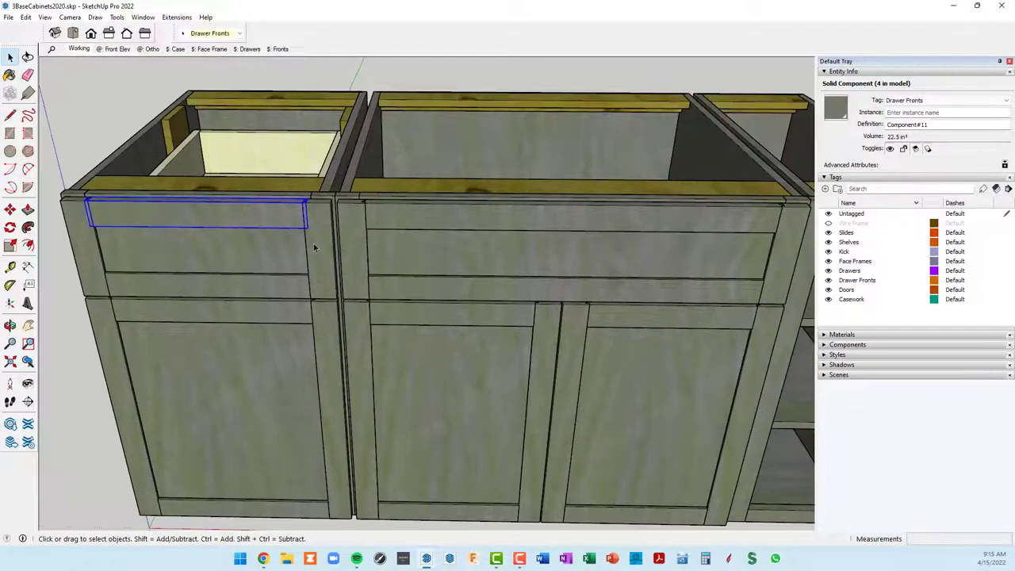
Step: Probe the drawer-front corner and top edge with the Tape Measure, cancelling both
key(t)
scroll(318, 233, up, 2)
click(306, 236)
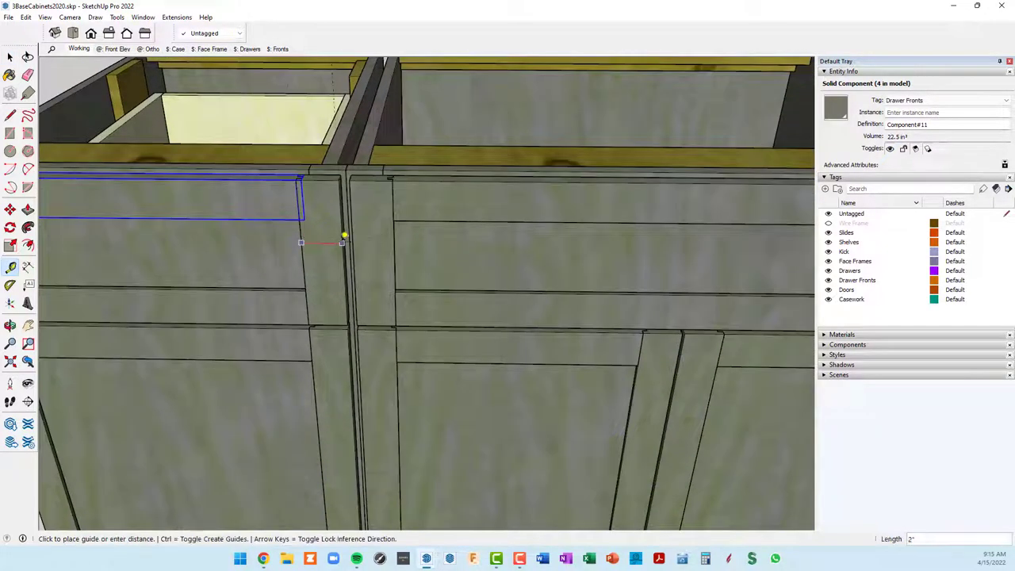
key(Escape)
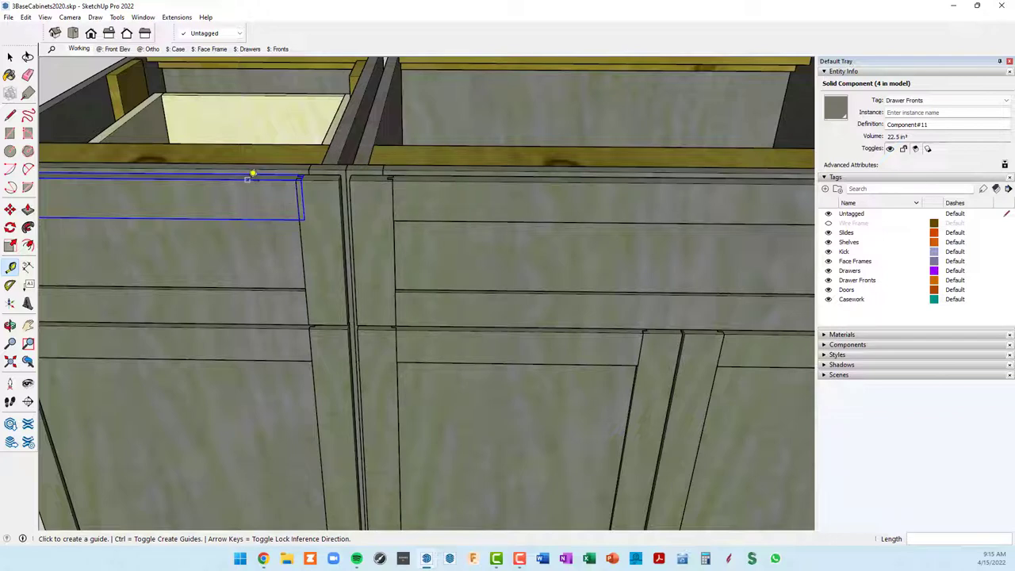
click(247, 179)
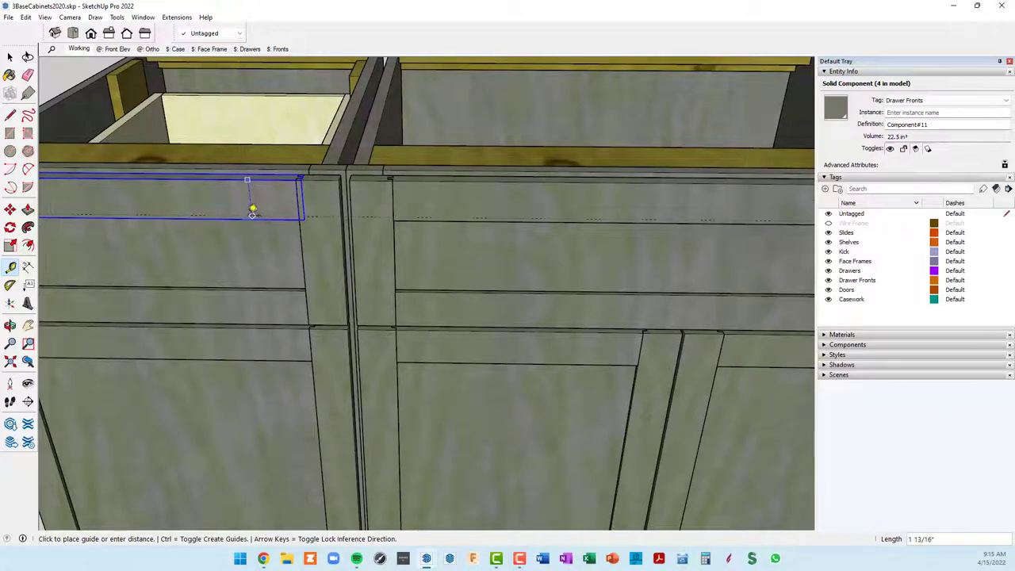
key(Escape)
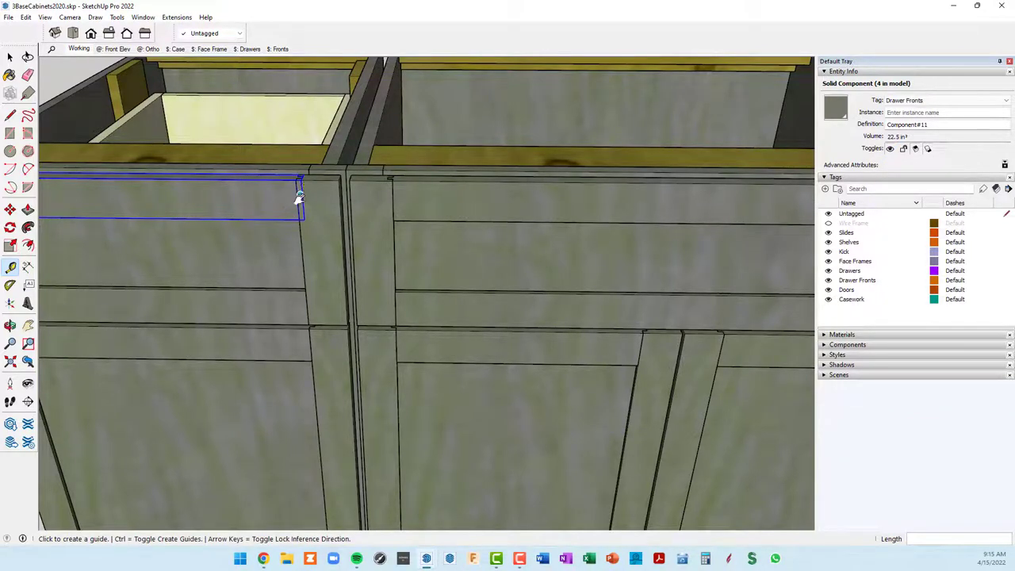
mouse_move(295, 199)
middle_down()
mouse_move(326, 270)
mouse_move(322, 252)
mouse_move(607, 209)
middle_up()
scroll(321, 252, up, 2)
scroll(308, 227, down, 3)
scroll(304, 231, down, 1)
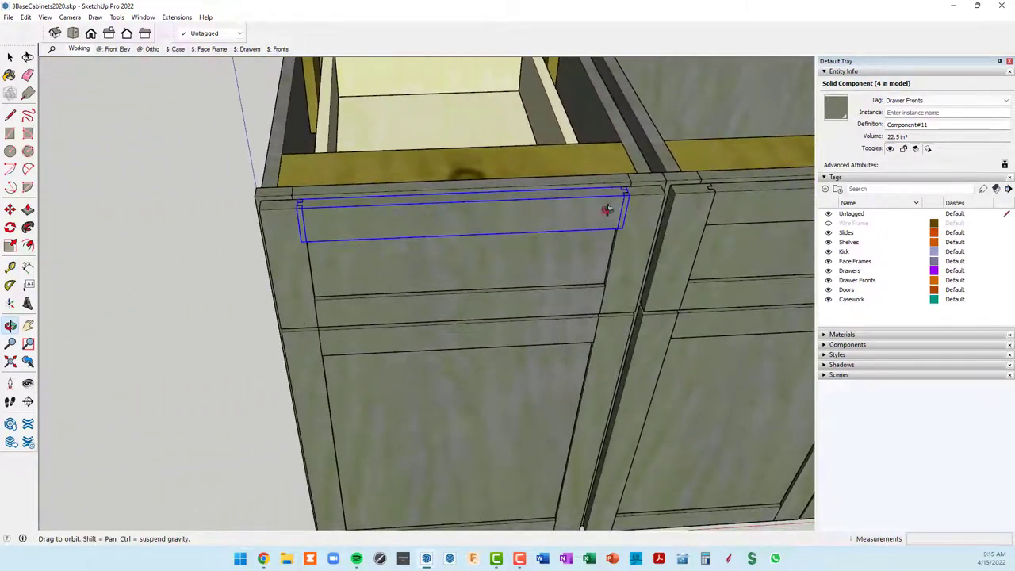
Step: Select the panel below the top drawer front and view the cabinet from the left
key(space)
click(494, 252)
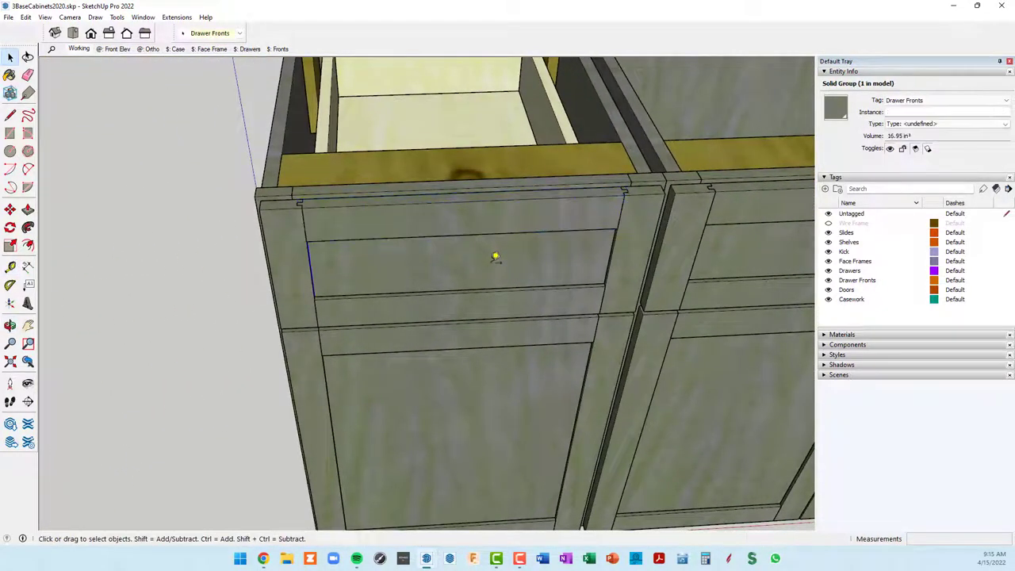
middle_drag(404, 259, 551, 246)
scroll(333, 231, up, 2)
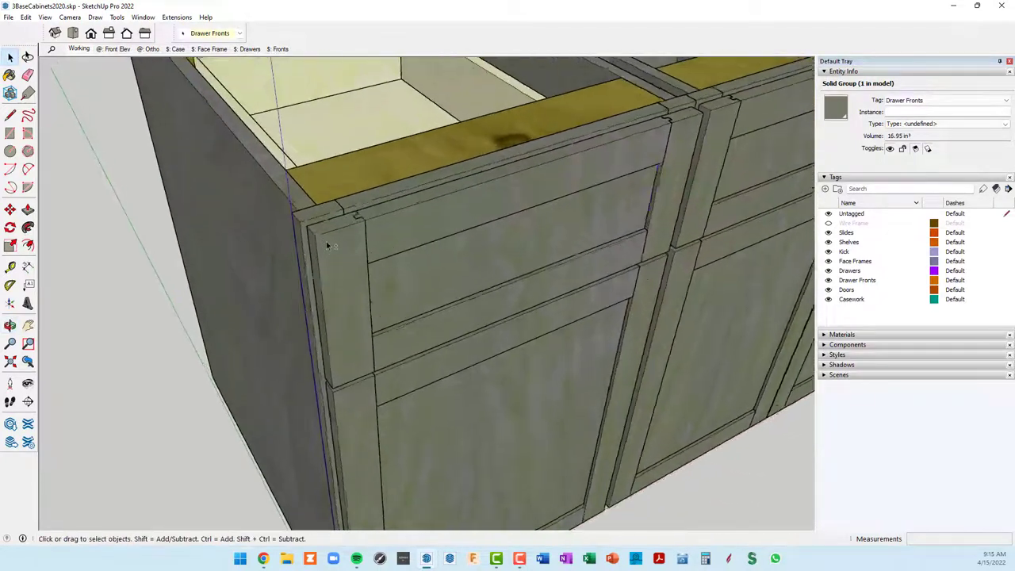
scroll(325, 241, up, 2)
Step: Start Tape Measure readings from the drawer-front corners while facing the drawer fronts
key(t)
scroll(322, 230, up, 2)
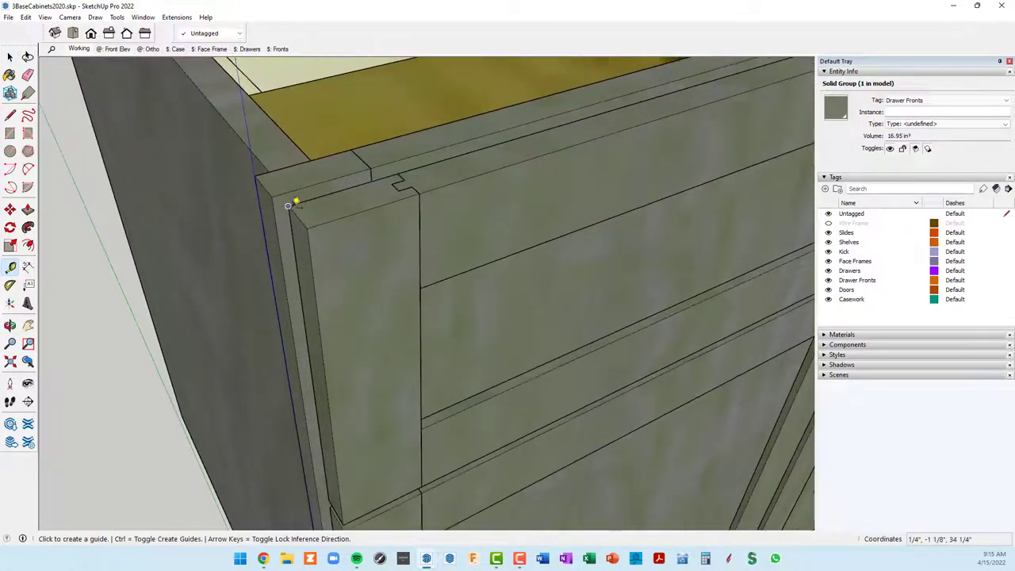
click(288, 205)
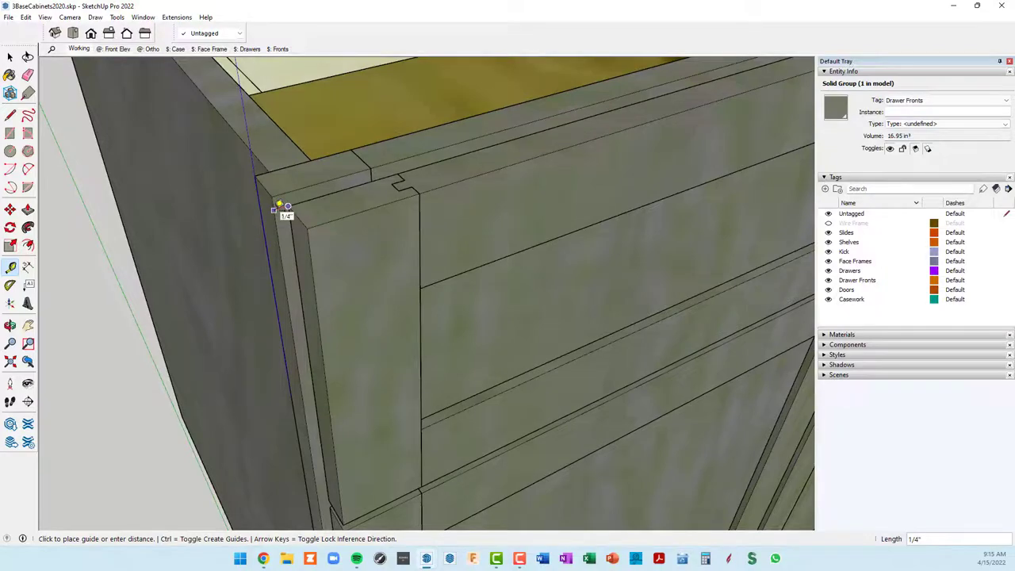
mouse_move(295, 209)
middle_down()
mouse_move(387, 218)
mouse_move(215, 220)
middle_up()
key(t)
scroll(657, 197, up, 2)
scroll(661, 181, up, 2)
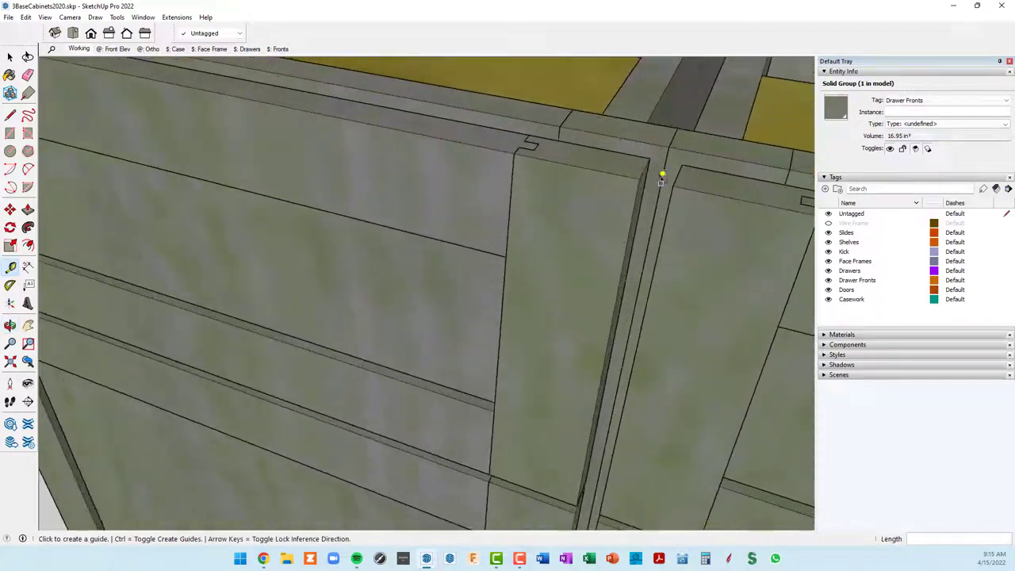
click(650, 158)
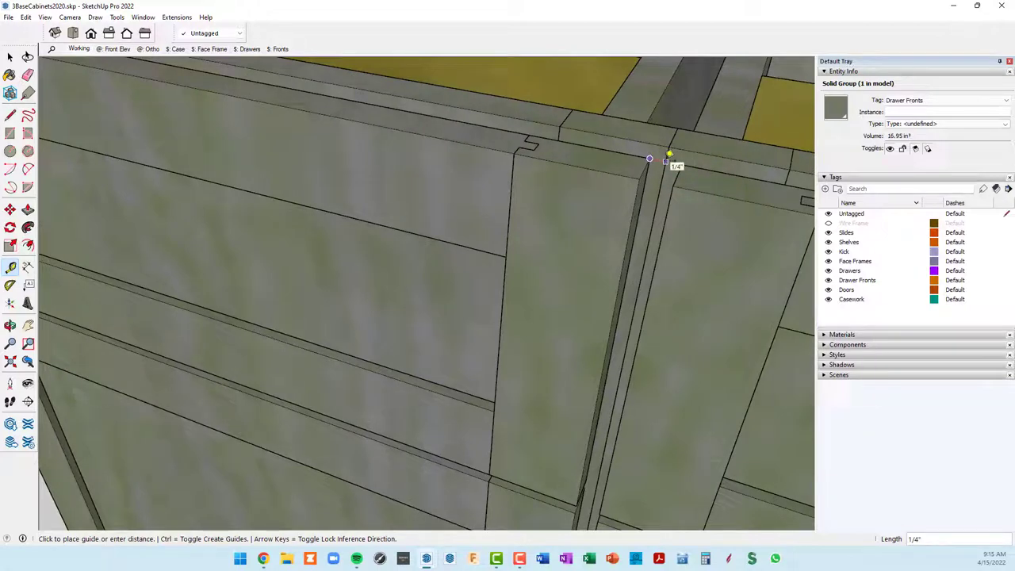
scroll(671, 156, down, 3)
scroll(658, 175, down, 2)
mouse_move(652, 185)
middle_down()
mouse_move(607, 223)
mouse_move(583, 81)
middle_up()
scroll(616, 222, up, 2)
scroll(608, 242, up, 2)
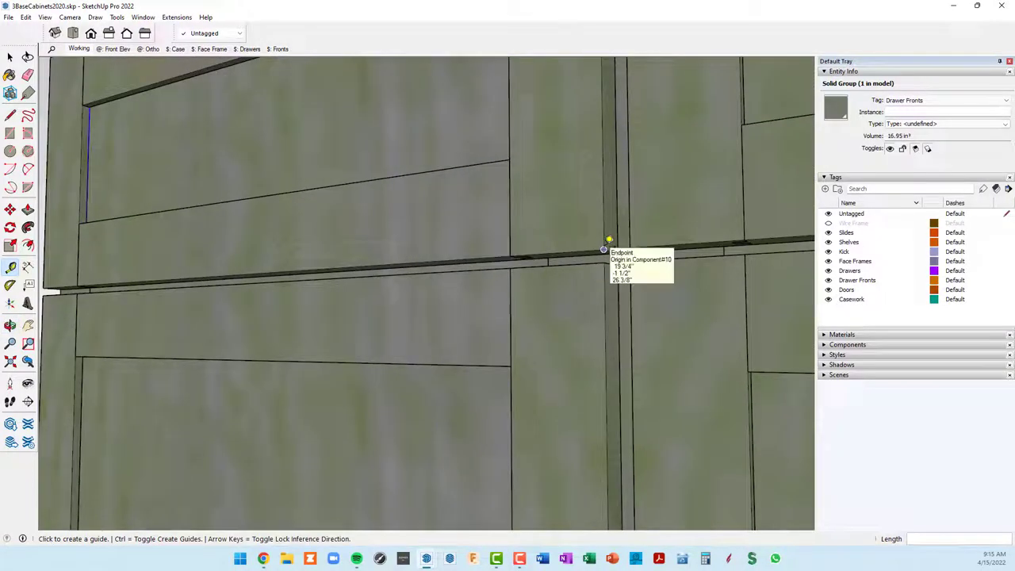
Step: Place a guide 1/4" from the drawer-front joint
click(603, 250)
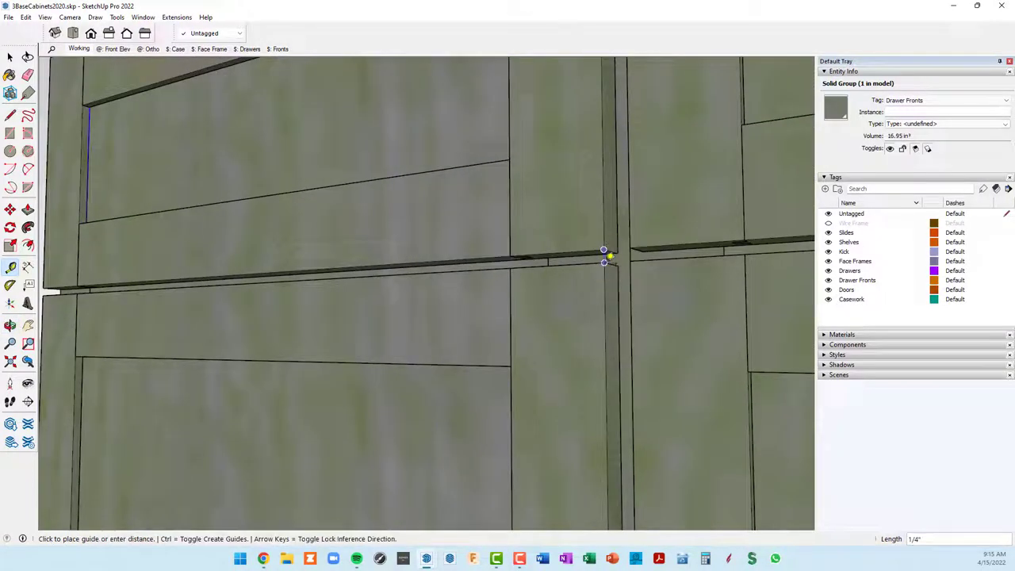
click(607, 260)
scroll(607, 260, down, 2)
scroll(608, 262, down, 2)
scroll(607, 262, down, 2)
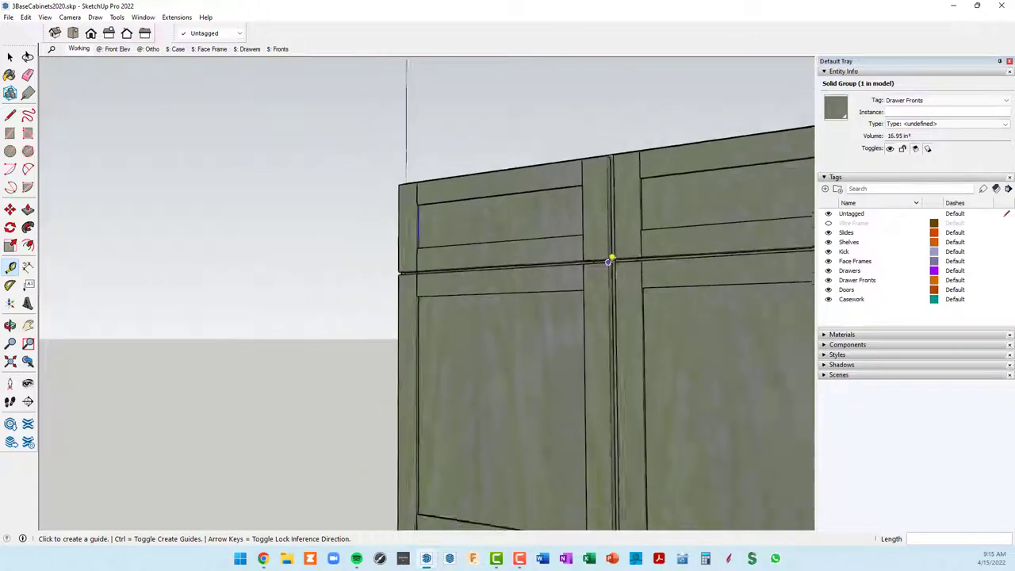
scroll(610, 261, down, 2)
Step: Measure a guide off the bottom rail edge
mouse_move(616, 310)
middle_down()
mouse_move(610, 189)
mouse_move(584, 437)
middle_up()
scroll(555, 390, up, 2)
scroll(567, 346, up, 2)
scroll(567, 347, up, 2)
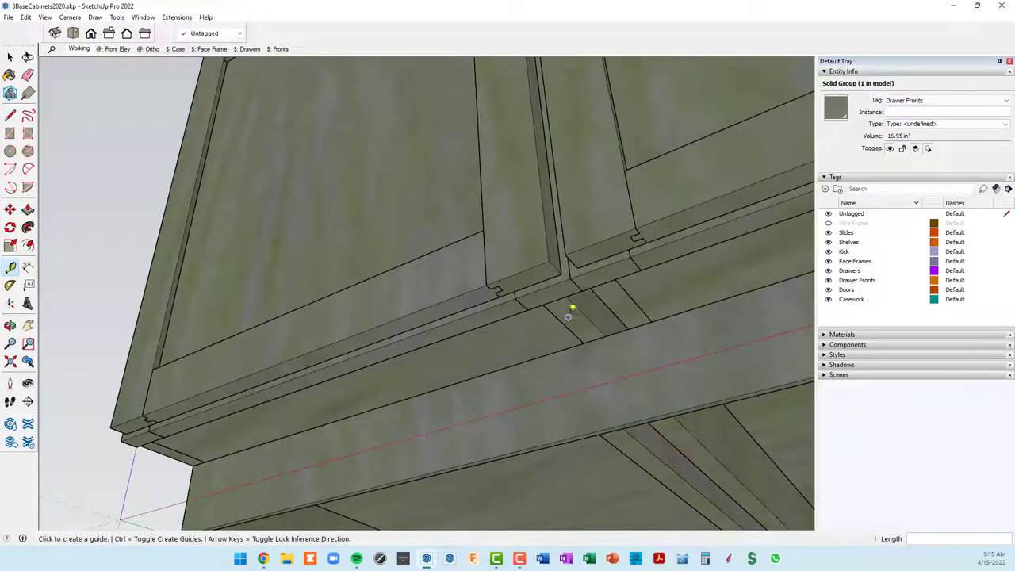
scroll(574, 306, up, 2)
click(553, 273)
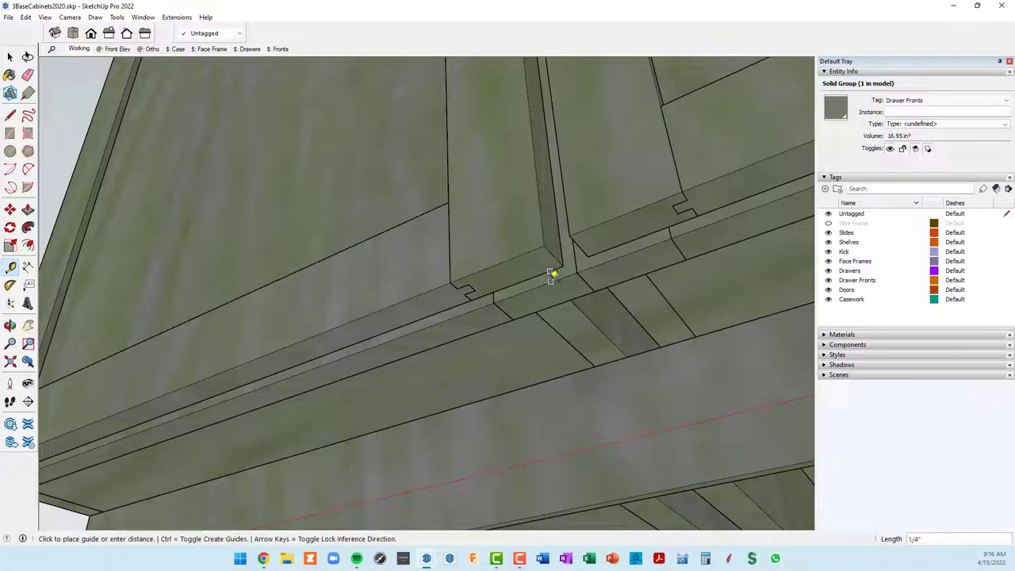
click(557, 275)
scroll(560, 274, down, 2)
scroll(557, 283, down, 2)
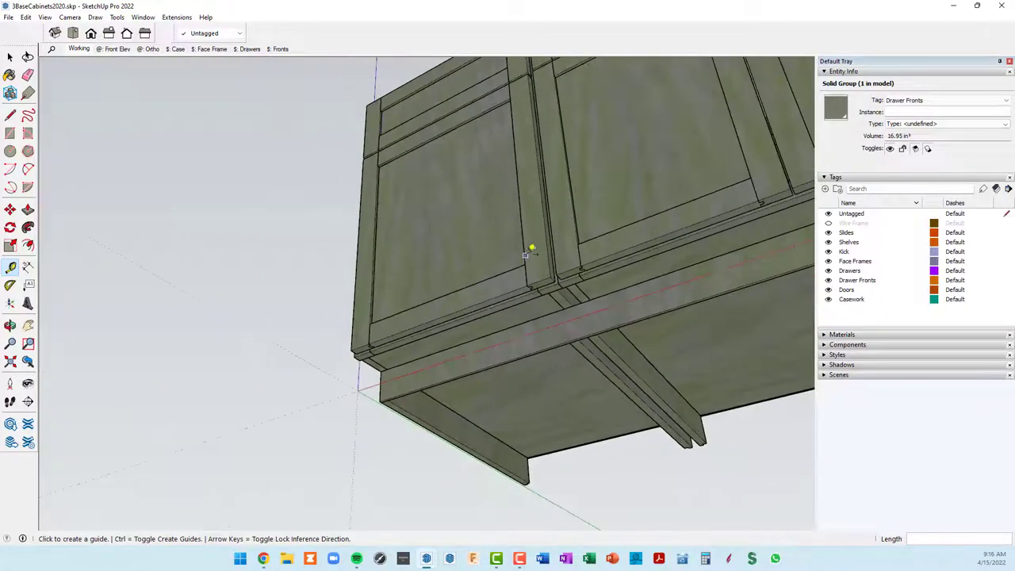
Step: Check the gap between the doors with a guide, then minimize the model window
middle_drag(526, 254, 560, 299)
click(539, 280)
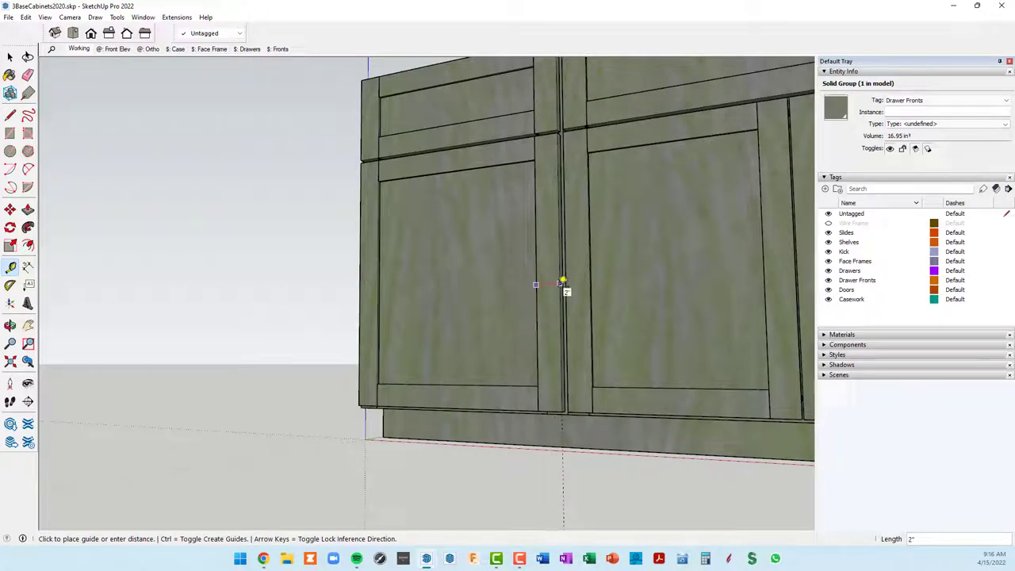
click(562, 281)
middle_drag(550, 243, 621, 393)
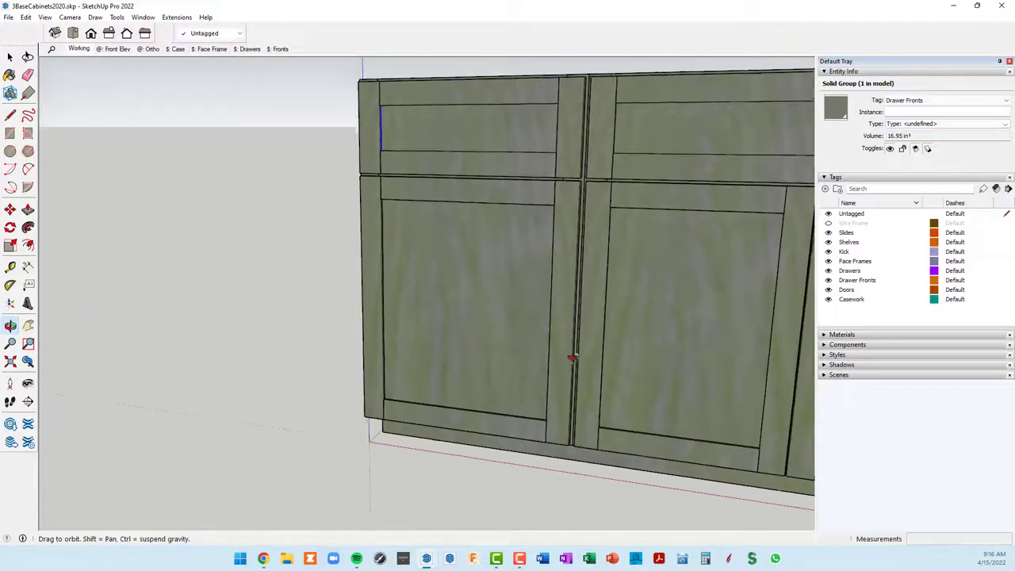
click(954, 8)
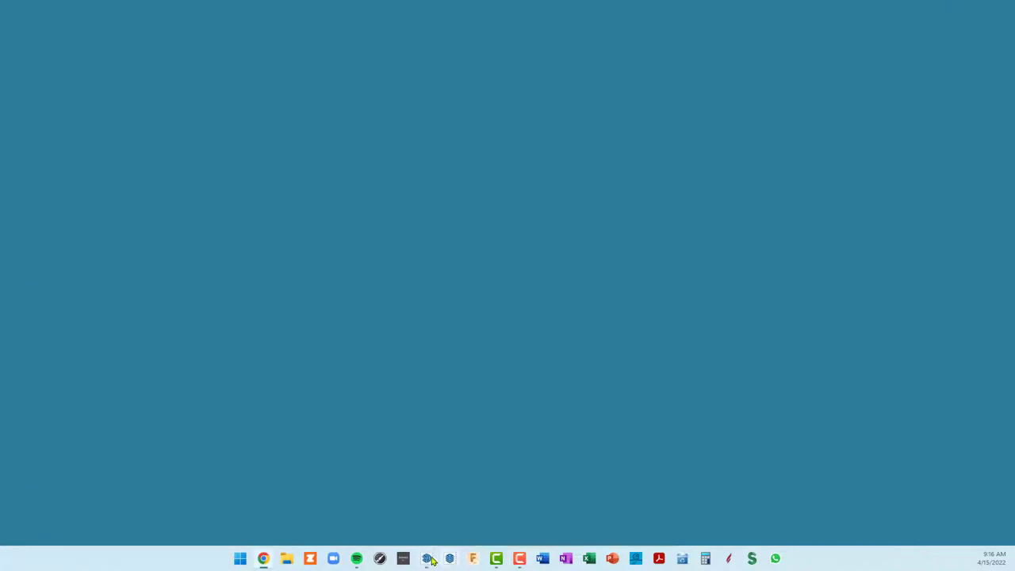
Step: Restore the untitled cabinet model from the taskbar and orbit toward the drawer opening
mouse_move(426, 558)
click(469, 533)
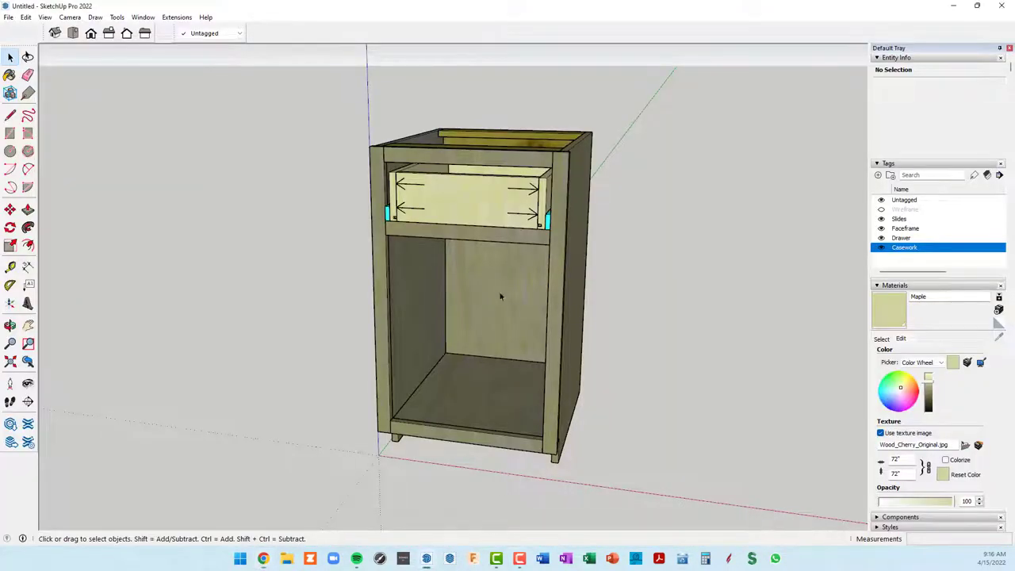
scroll(430, 199, up, 3)
mouse_move(397, 202)
middle_down()
mouse_move(487, 199)
mouse_move(633, 234)
middle_up()
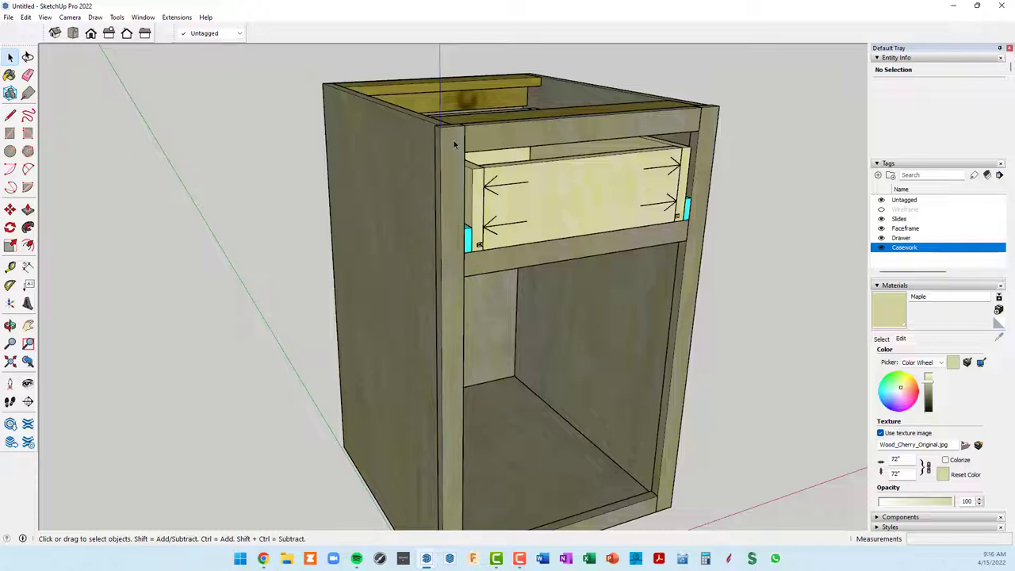
Step: Draw a rectangle on the front plane covering the drawer opening from the face frame corner
key(r)
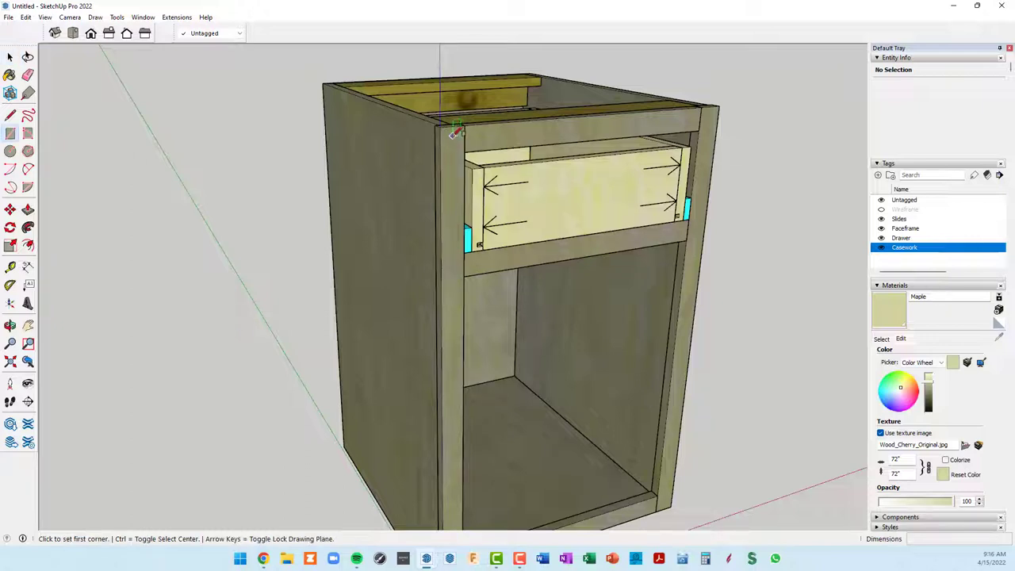
click(440, 127)
scroll(658, 226, up, 2)
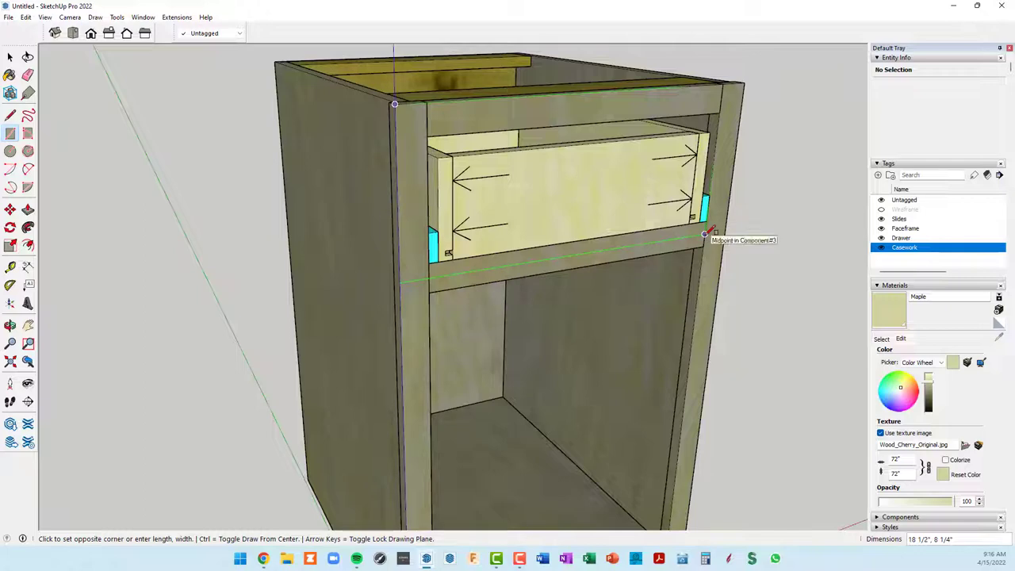
scroll(704, 234, up, 3)
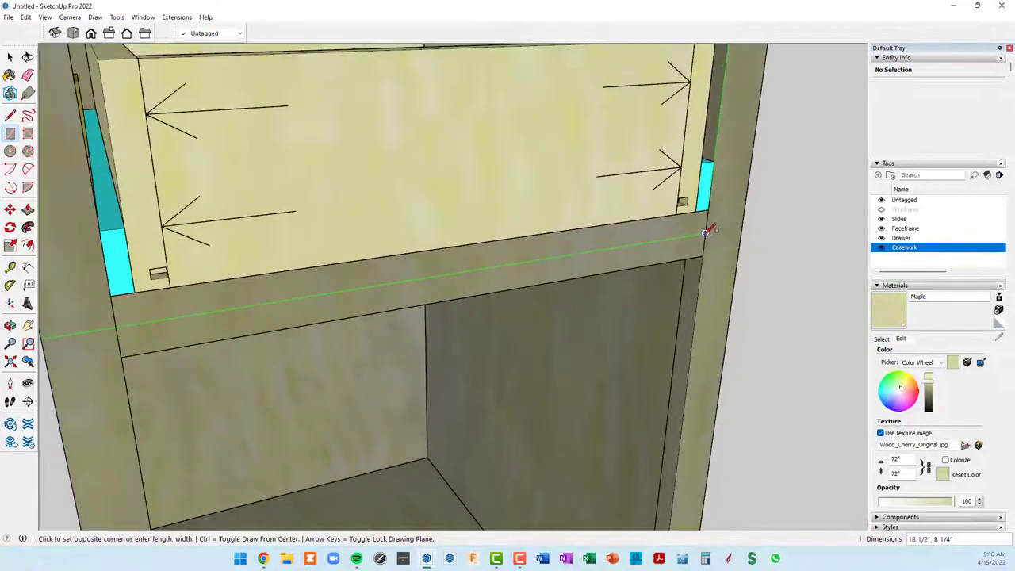
key(Down)
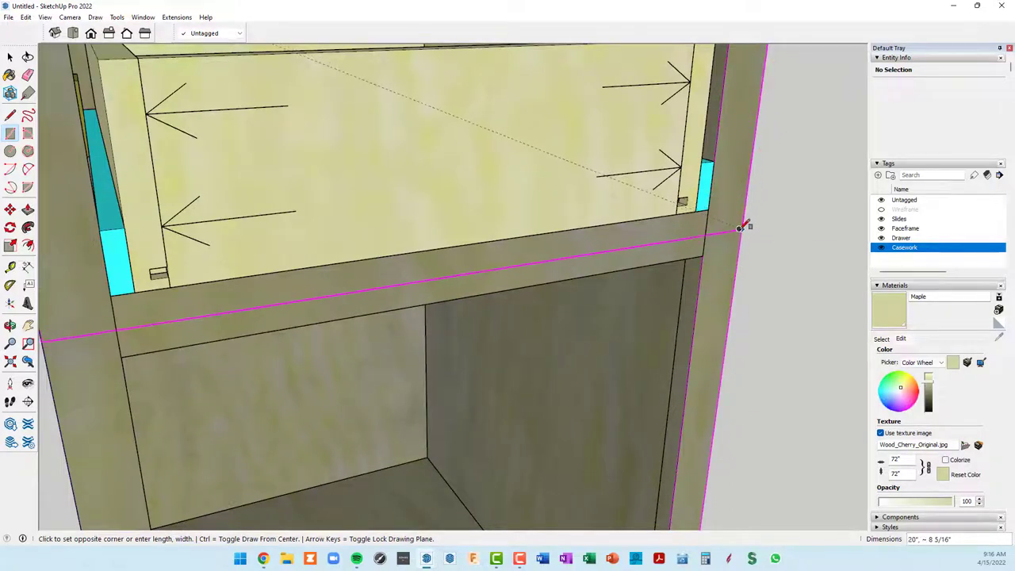
scroll(708, 231, down, 3)
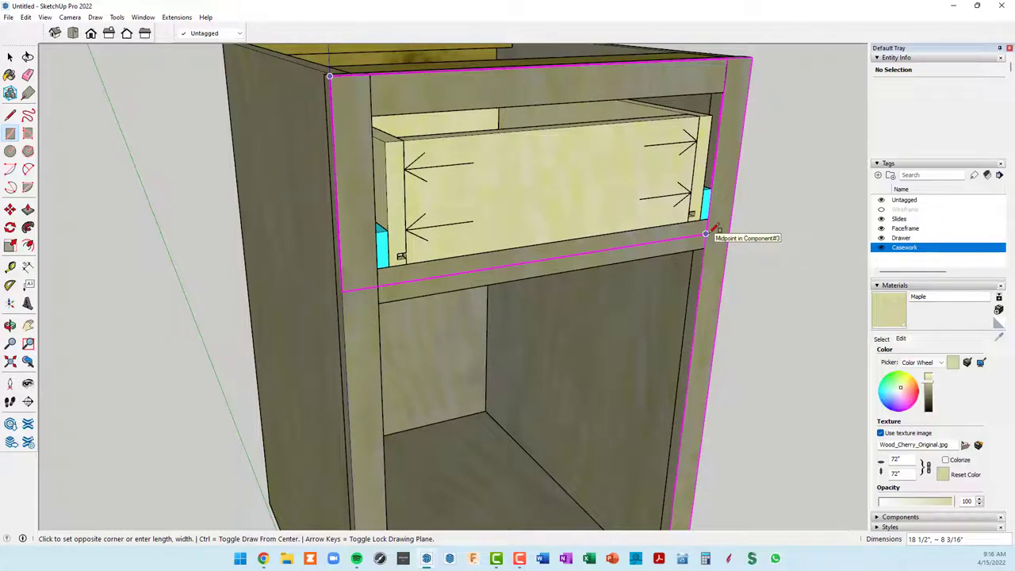
click(709, 232)
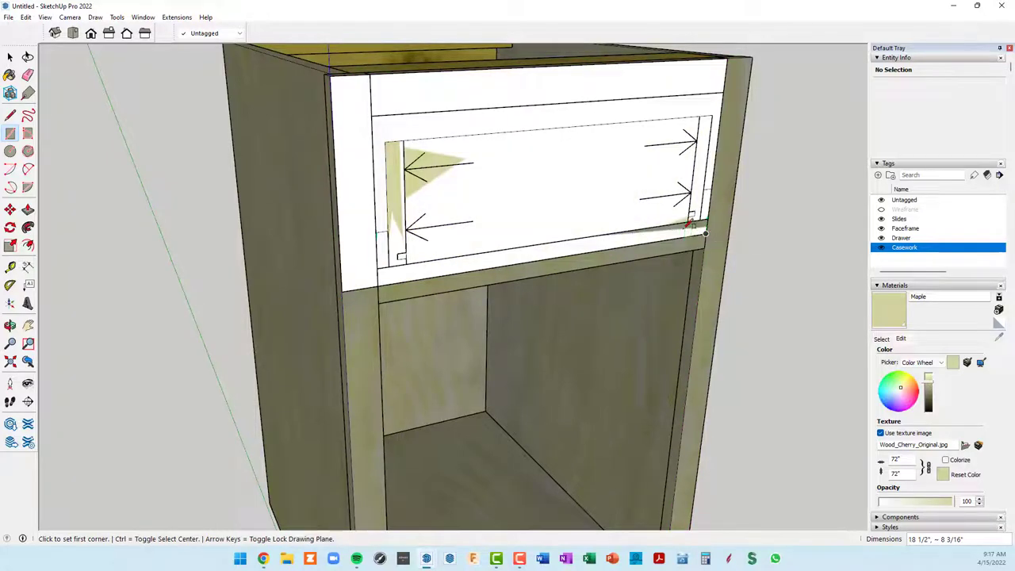
Step: Pull the rectangle out 3/4" to form the drawer front board
key(p)
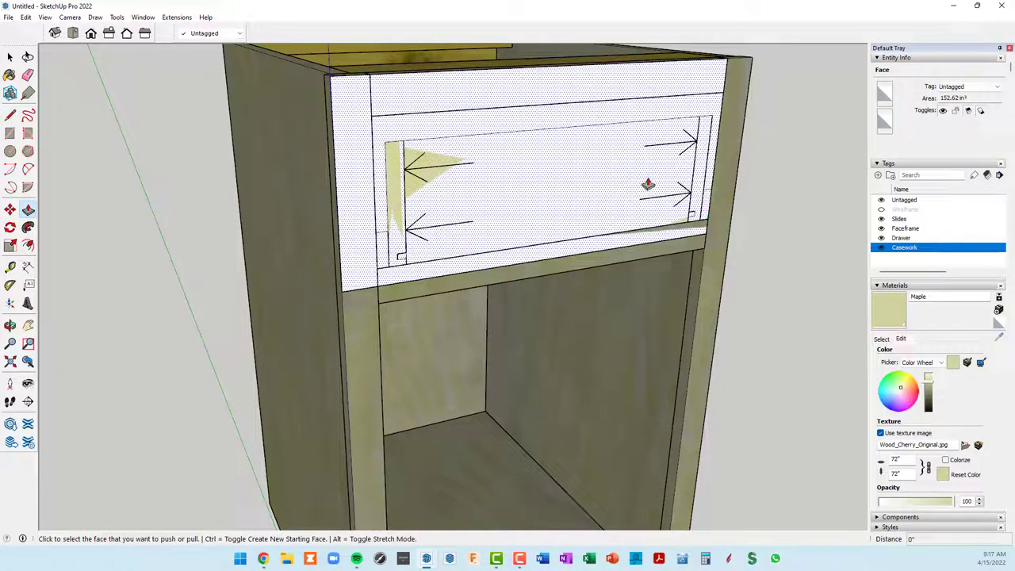
click(648, 185)
text(3/4)
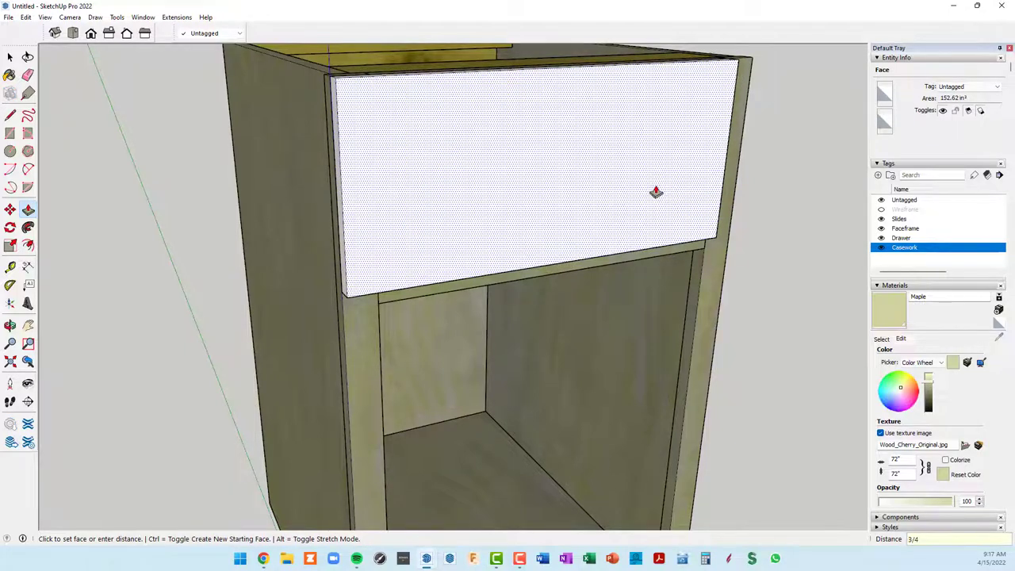
click(655, 192)
text(")
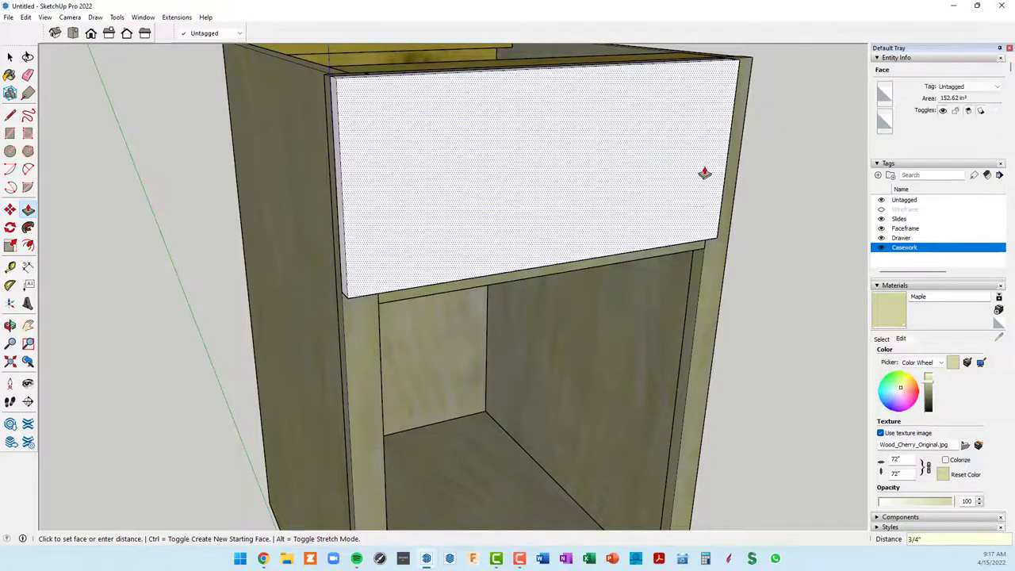
Step: Extend one side face outward and the top face 1/4"
middle_drag(705, 174, 362, 186)
click(508, 170)
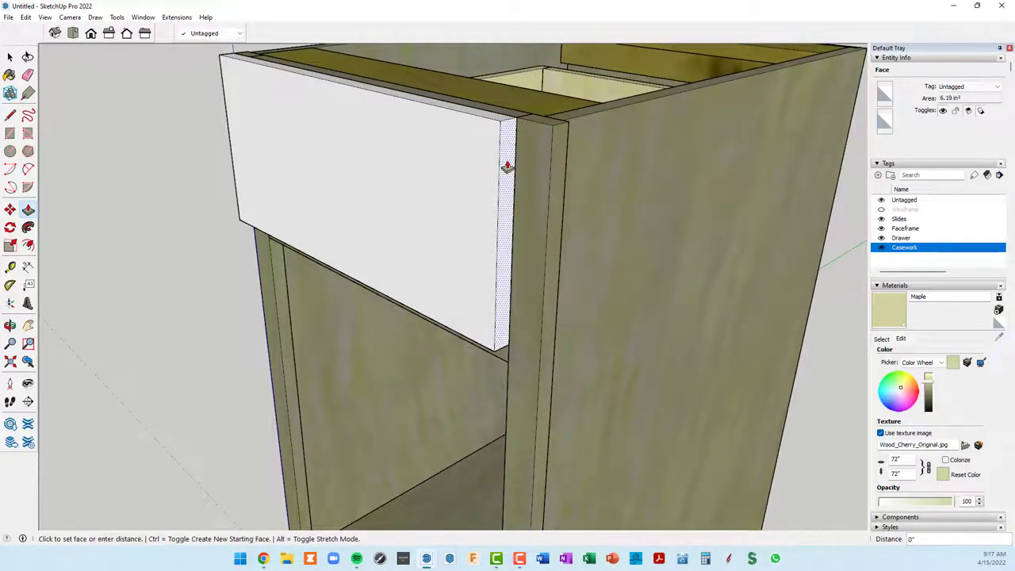
click(555, 130)
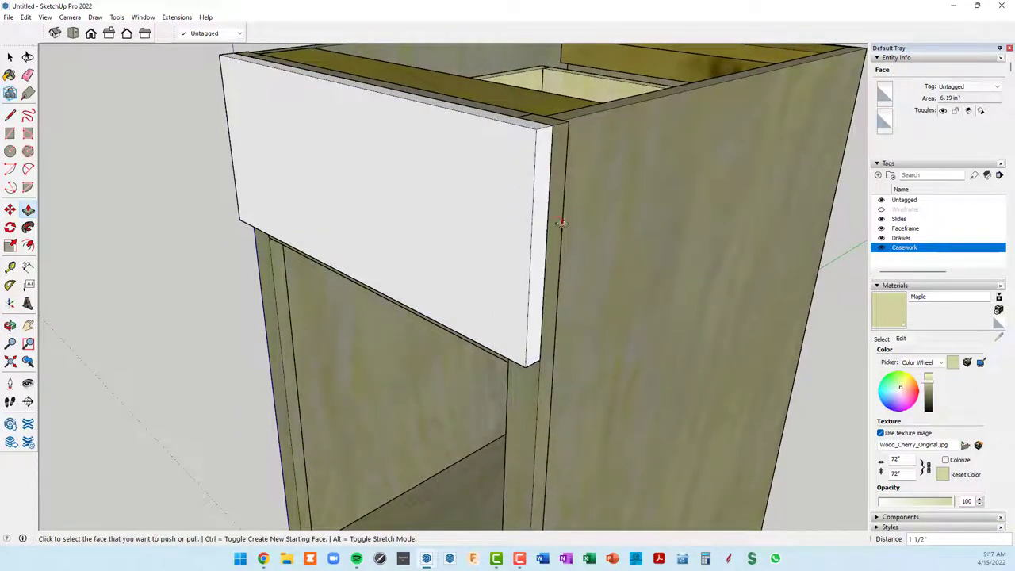
mouse_move(537, 241)
middle_down()
mouse_move(690, 190)
mouse_move(751, 60)
mouse_move(907, 203)
mouse_move(904, 373)
middle_up()
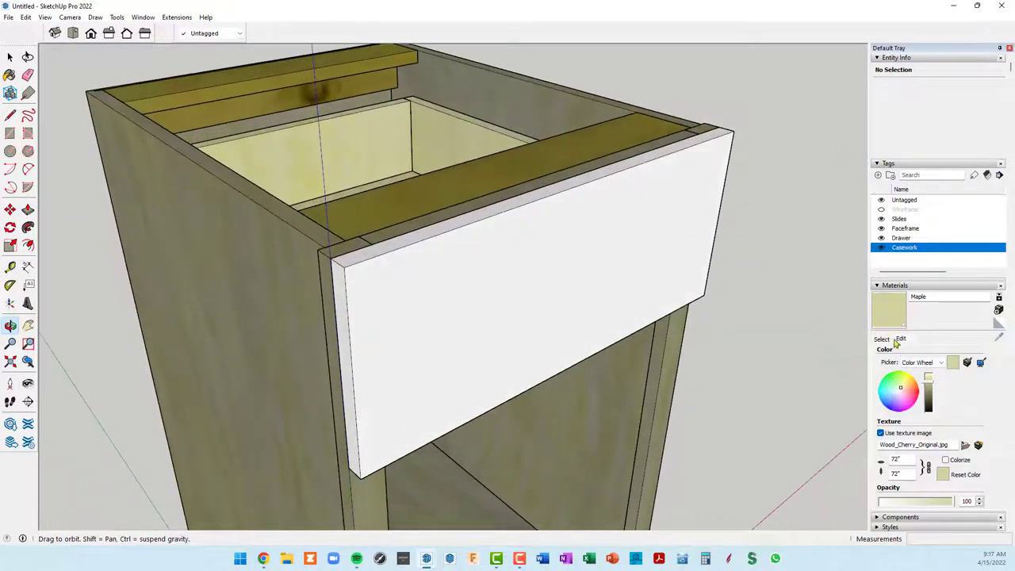
click(425, 241)
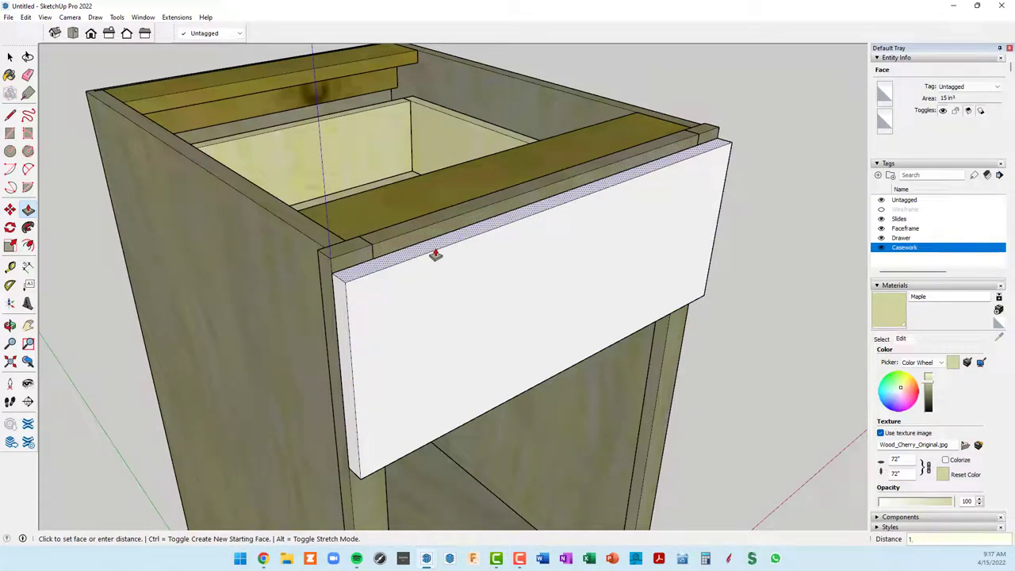
text(/4)
key(Return)
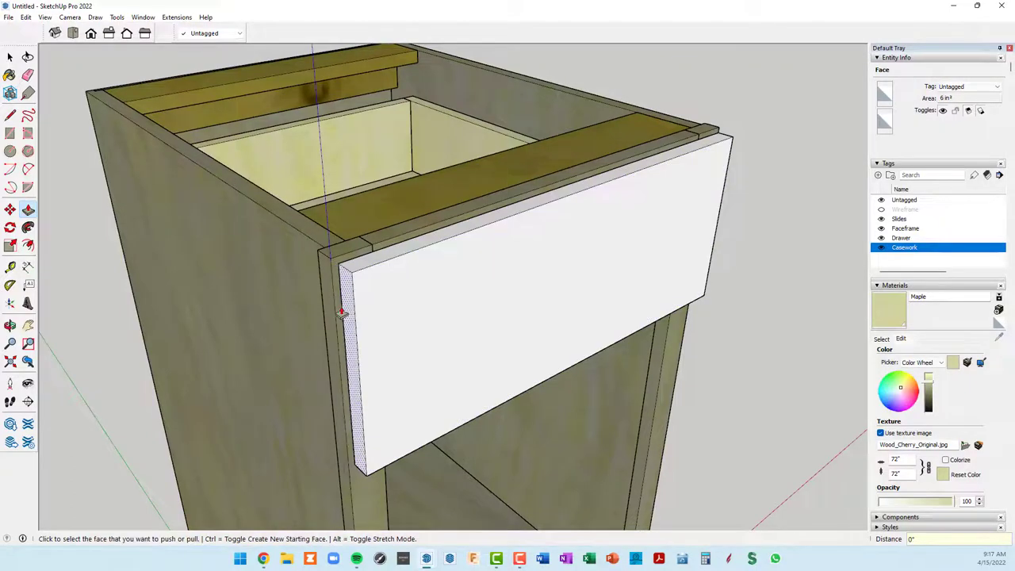
Step: Extend the other side face and push the bottom face out 1/8"
mouse_move(584, 290)
middle_down()
mouse_move(462, 295)
mouse_move(124, 263)
middle_up()
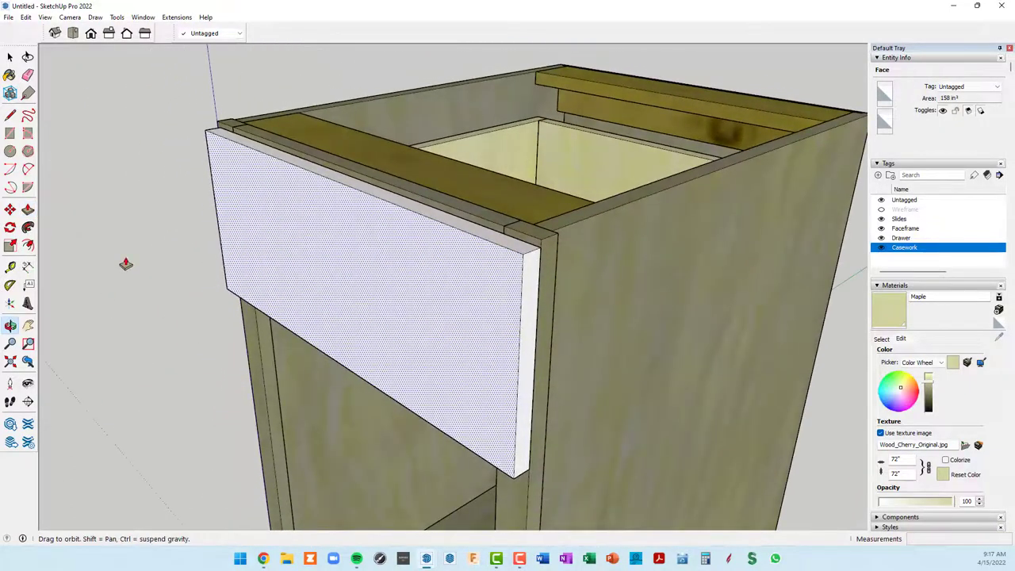
click(528, 288)
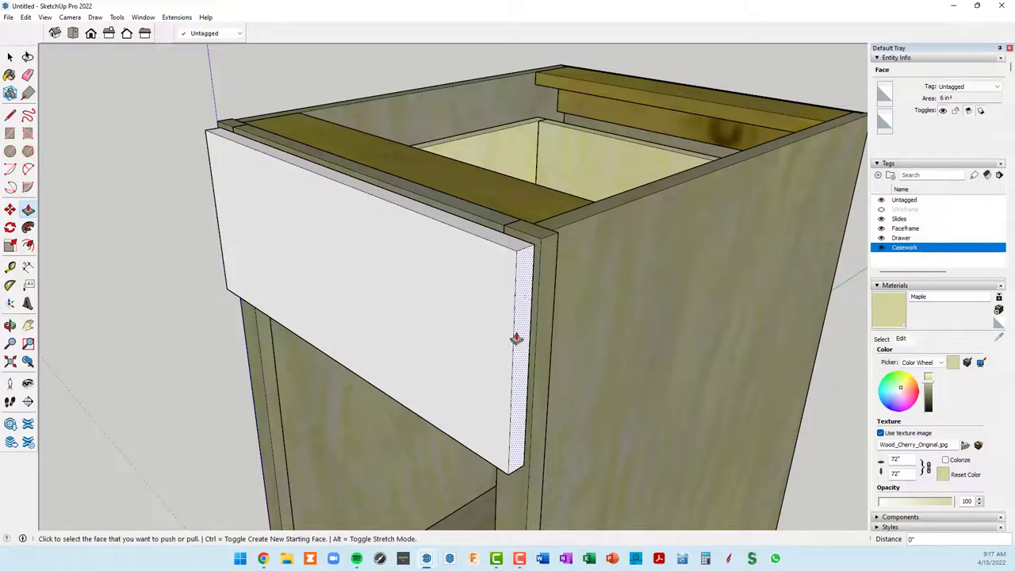
mouse_move(563, 399)
middle_down()
mouse_move(523, 274)
mouse_move(530, 140)
middle_up()
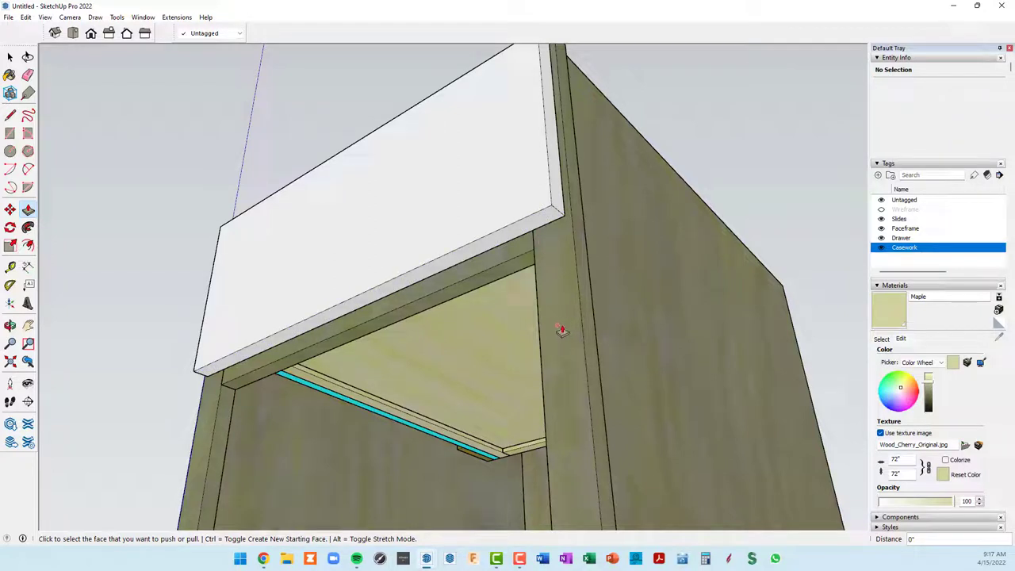
click(535, 230)
text(1/8)
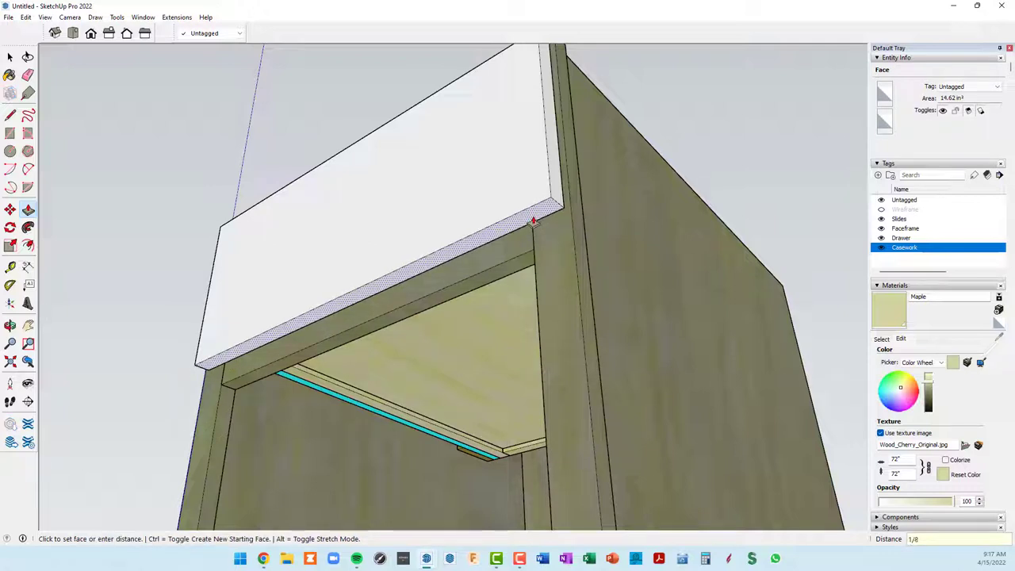
key(Return)
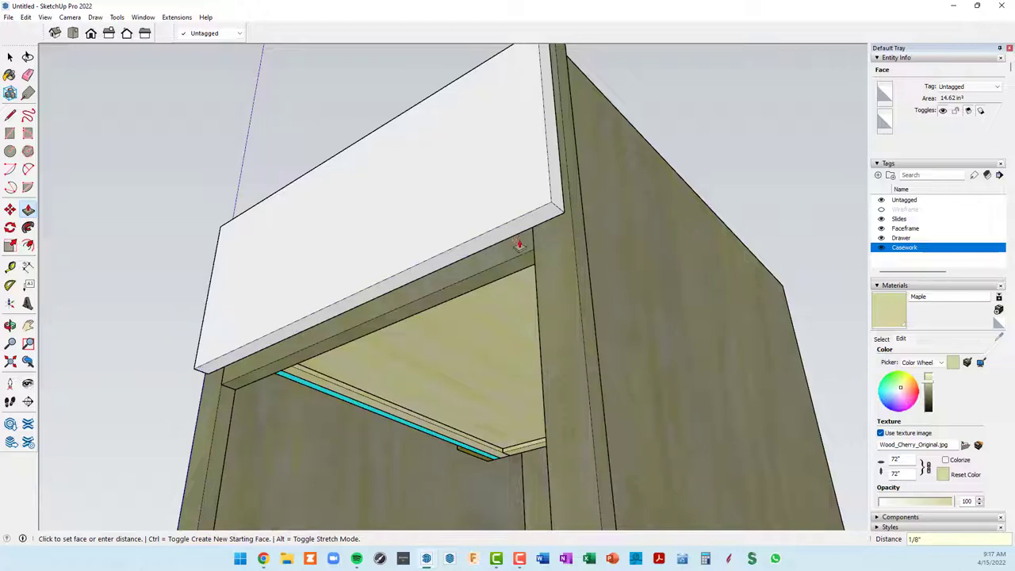
Step: Pick the drawer front's face and review it from above the cabinet
middle_drag(516, 246, 520, 395)
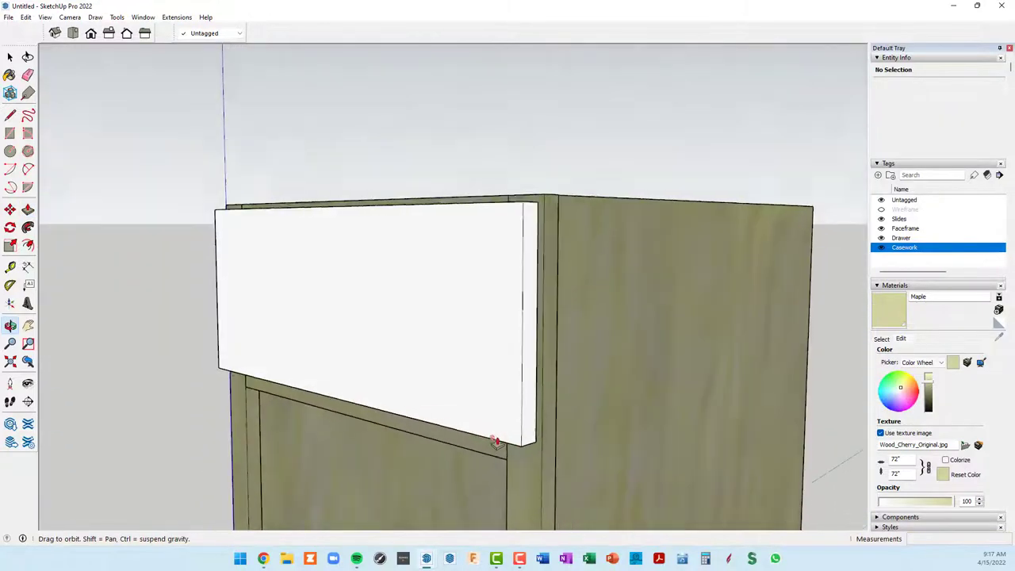
click(468, 355)
mouse_move(471, 346)
middle_down()
mouse_move(487, 396)
mouse_move(613, 414)
mouse_move(767, 397)
mouse_move(651, 344)
mouse_move(729, 347)
middle_up()
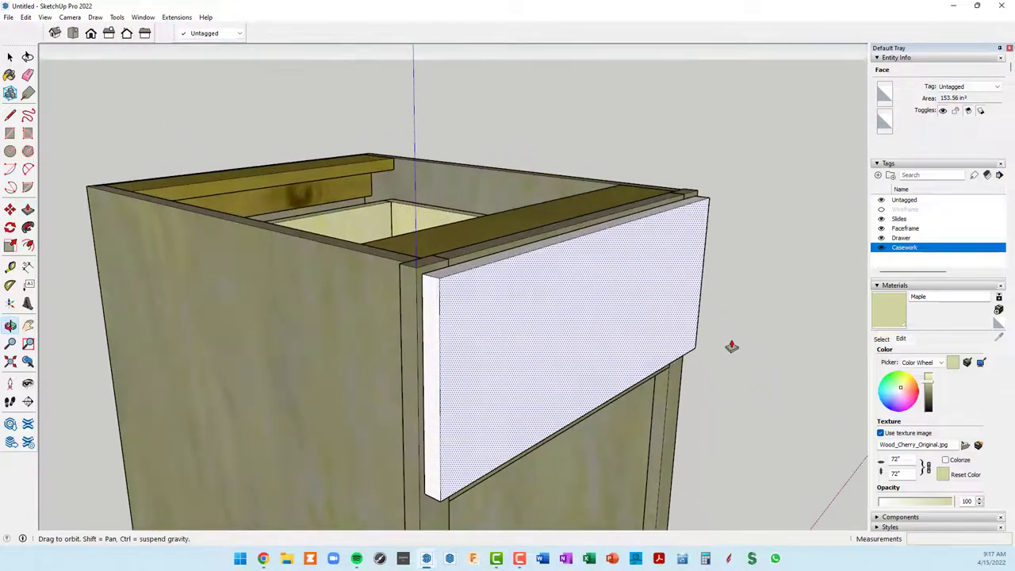
mouse_move(725, 297)
middle_down()
mouse_move(709, 252)
mouse_move(741, 282)
middle_up()
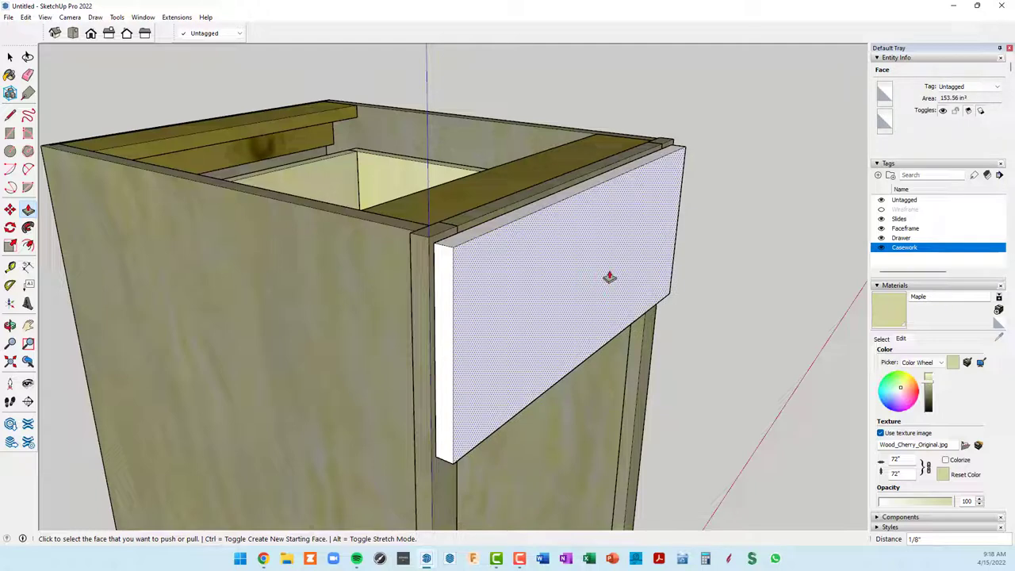
key(space)
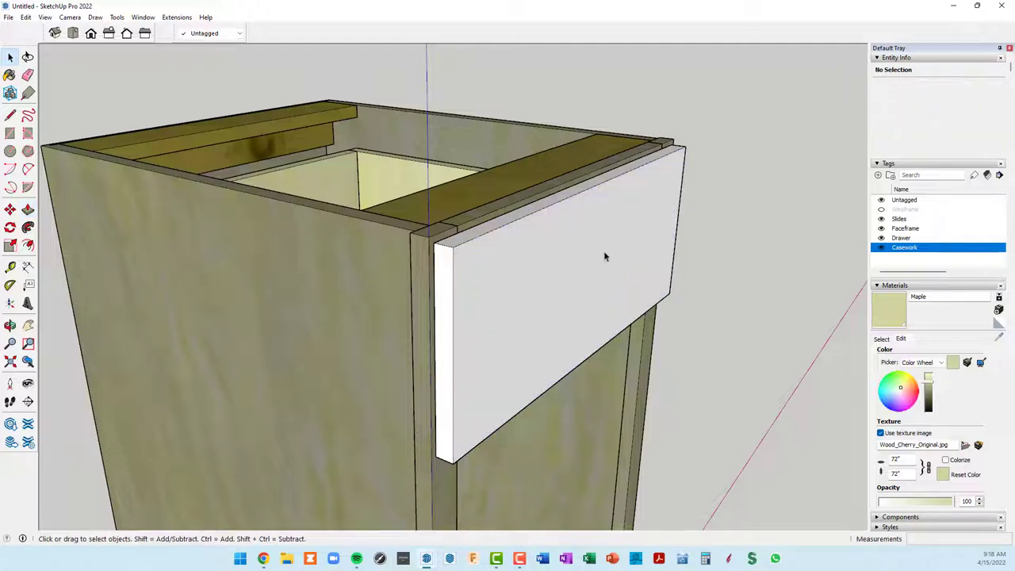
Step: Group the drawer-front geometry, open the group and hide the rest of the model
triple_click(604, 256)
right_click(604, 256)
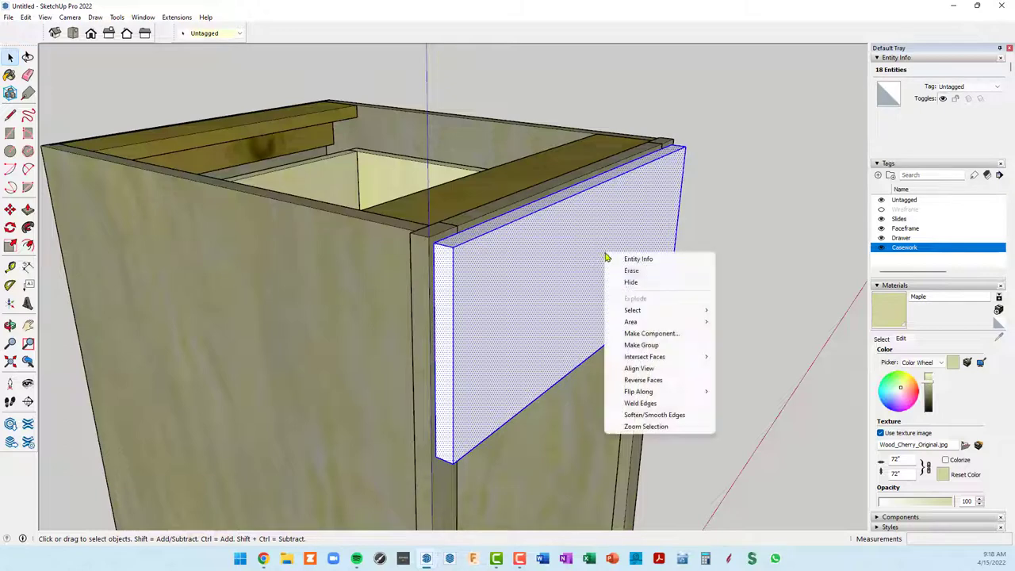
click(649, 349)
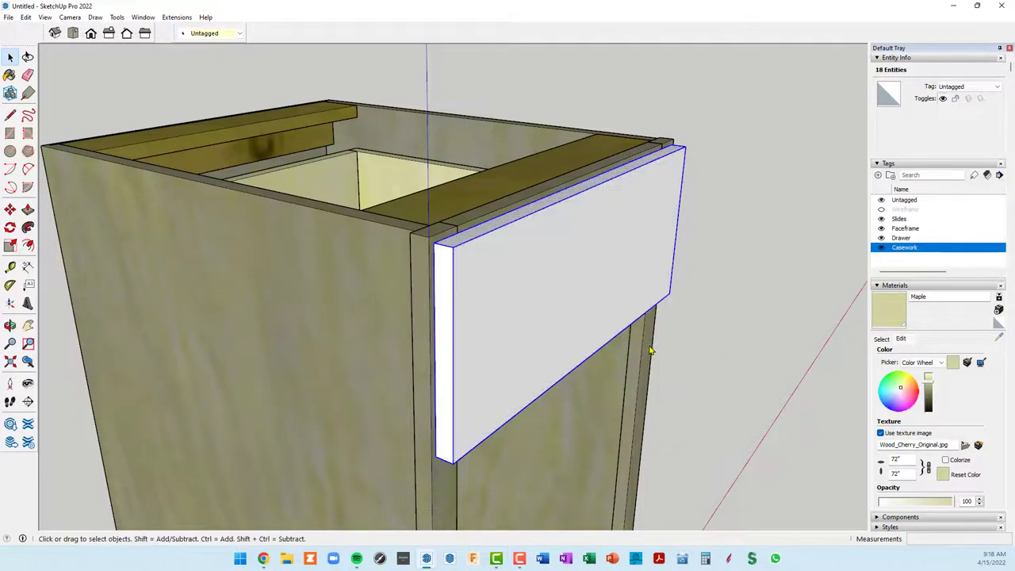
double_click(597, 264)
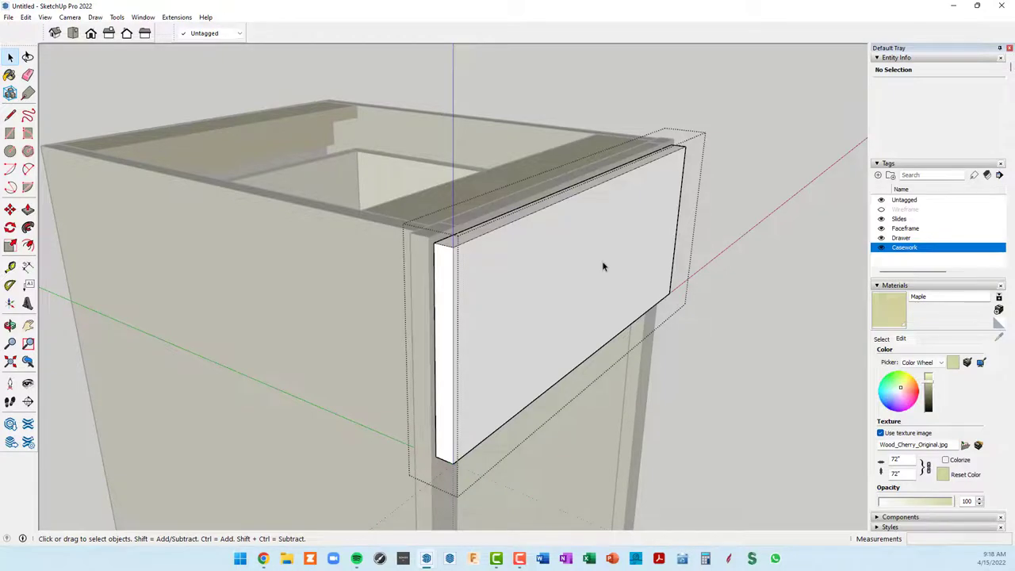
key(h)
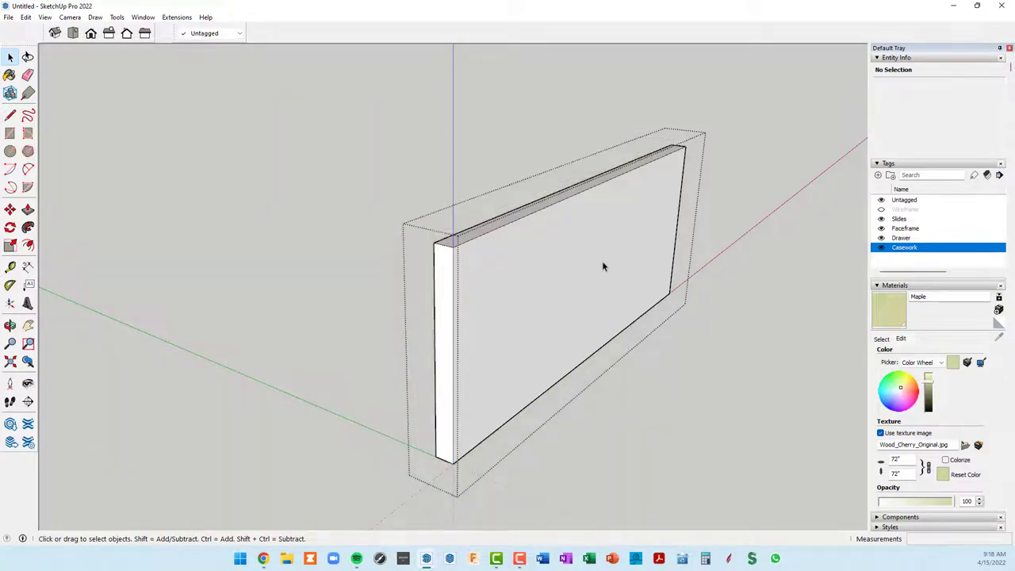
middle_drag(546, 279, 502, 297)
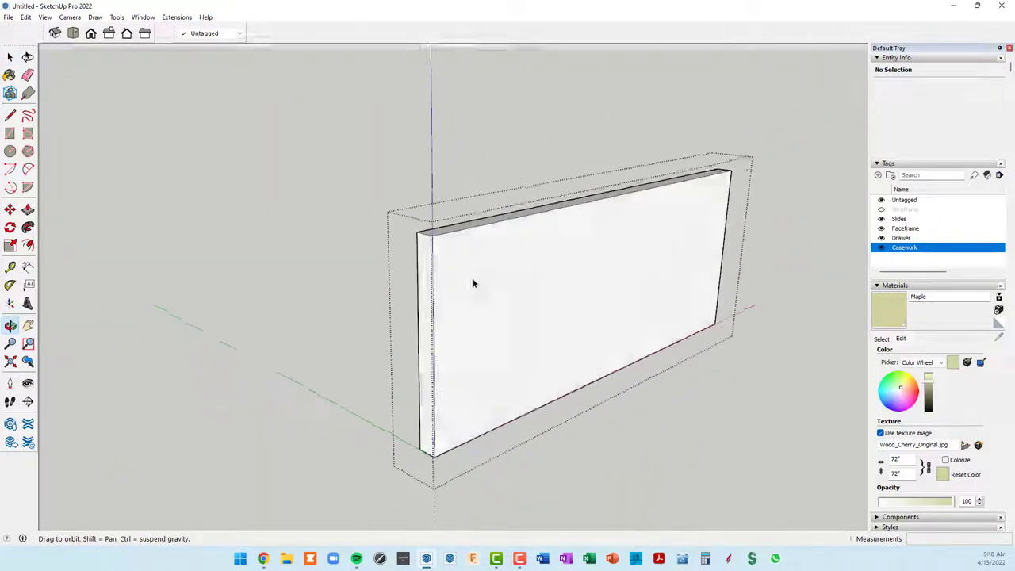
Step: Delete the board's front, top and end faces
click(510, 295)
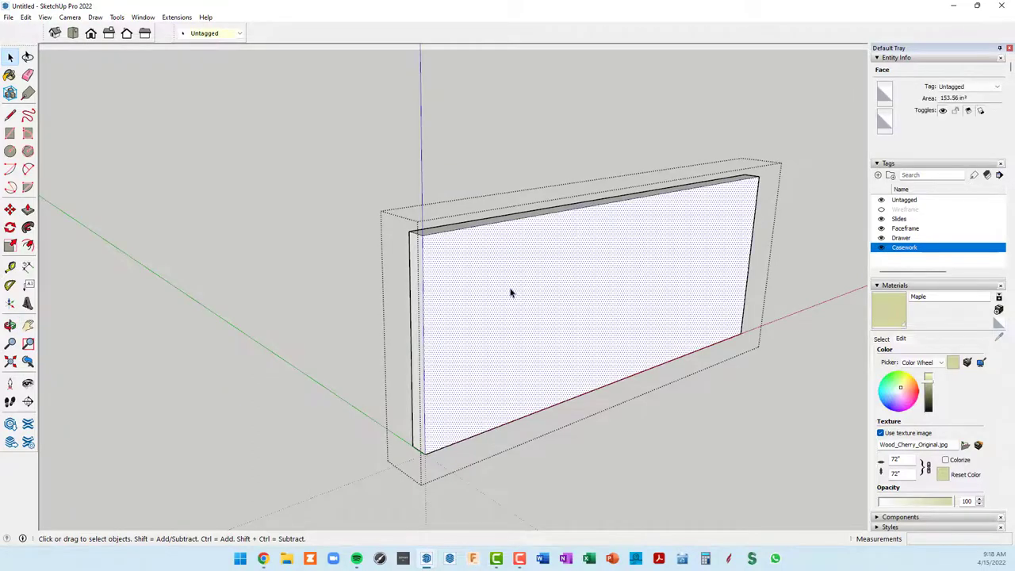
key(Delete)
mouse_move(510, 292)
middle_down()
mouse_move(532, 314)
mouse_move(458, 274)
mouse_move(472, 270)
middle_up()
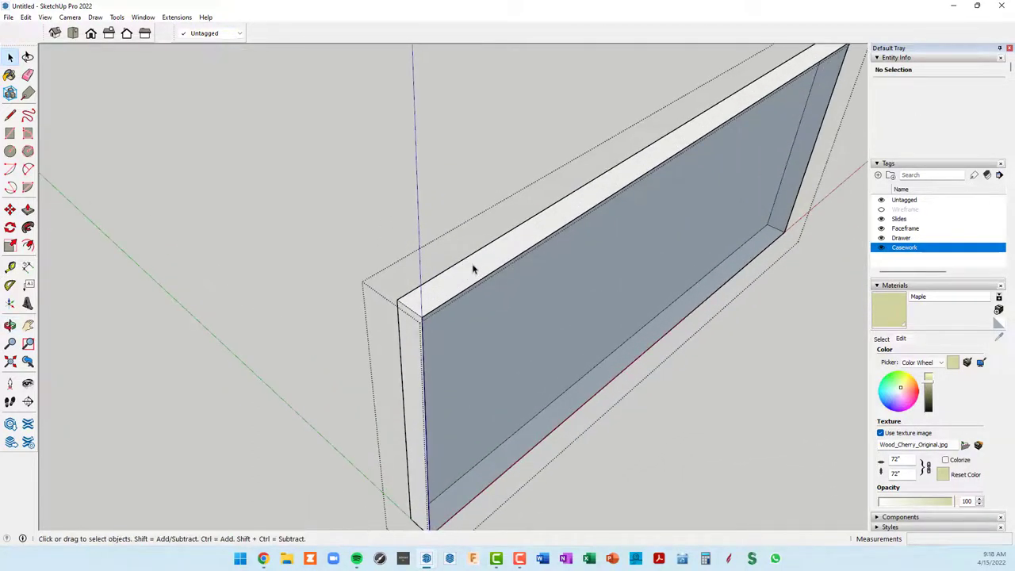
click(473, 269)
key(Delete)
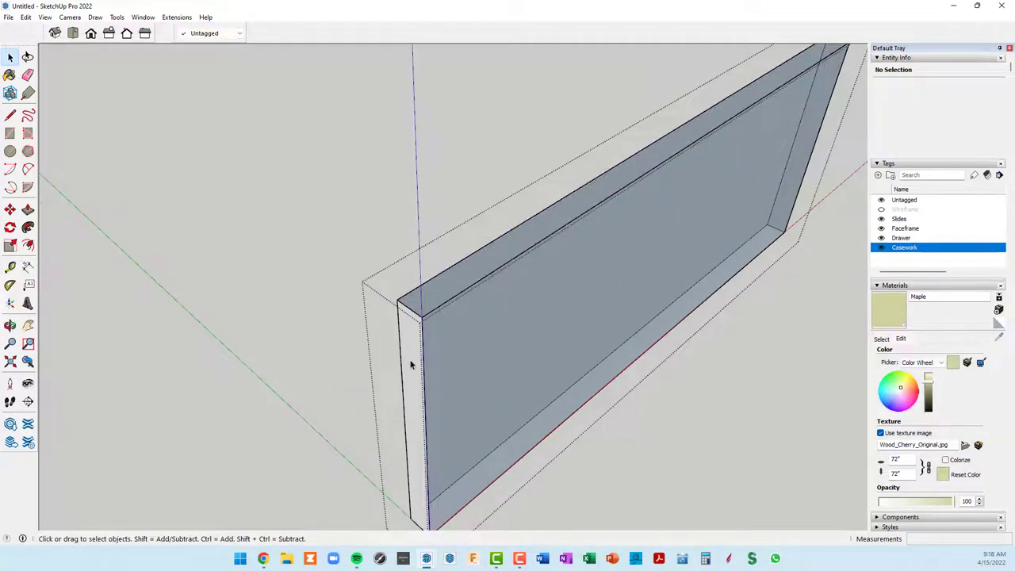
click(411, 364)
key(Delete)
Step: Delete the back, bottom and remaining end faces, then close the group
click(489, 420)
key(Delete)
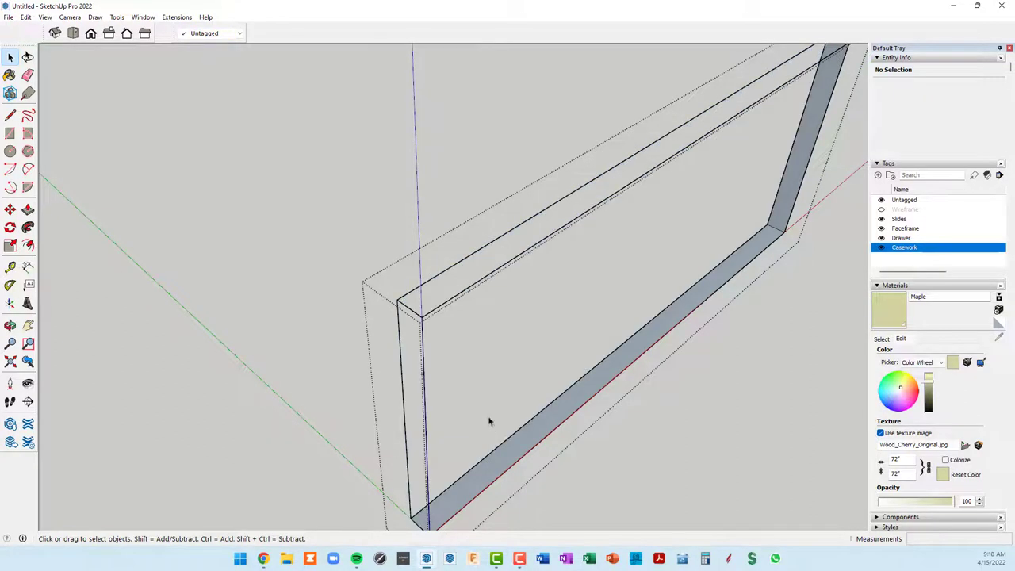
click(506, 461)
key(Delete)
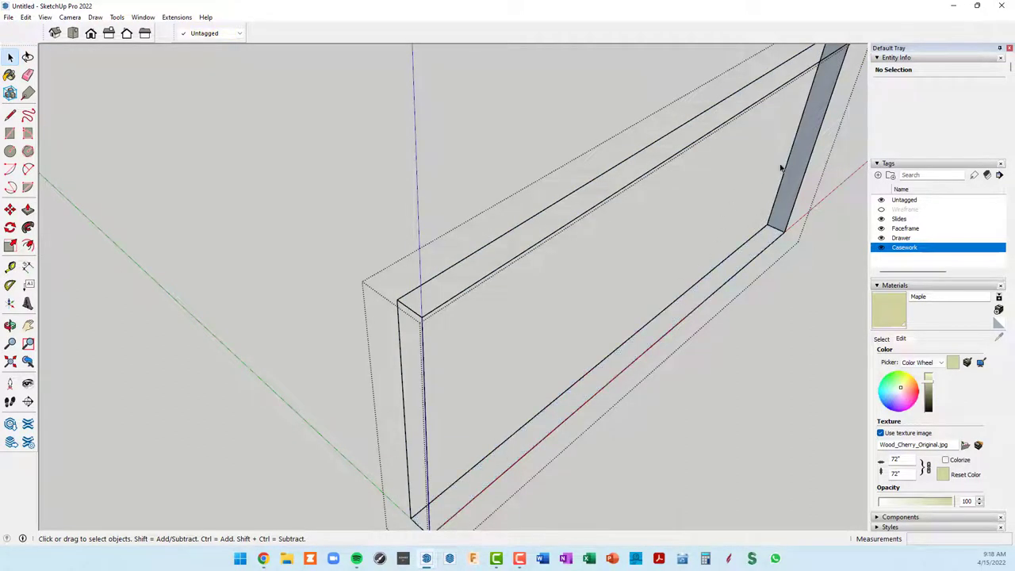
click(802, 165)
key(Delete)
mouse_move(793, 193)
middle_down()
mouse_move(705, 291)
mouse_move(557, 234)
mouse_move(360, 210)
middle_up()
right_click(288, 208)
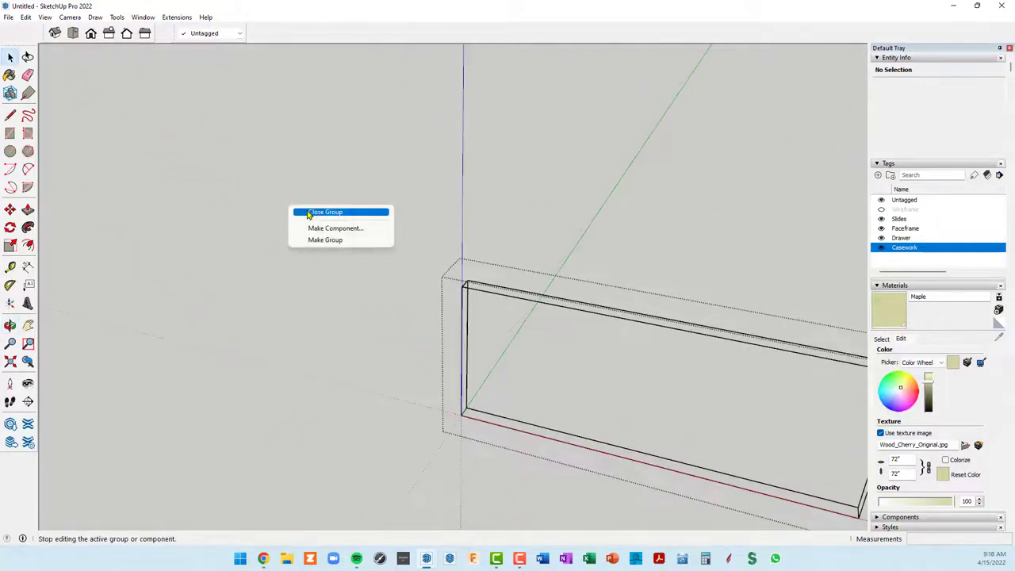
click(325, 213)
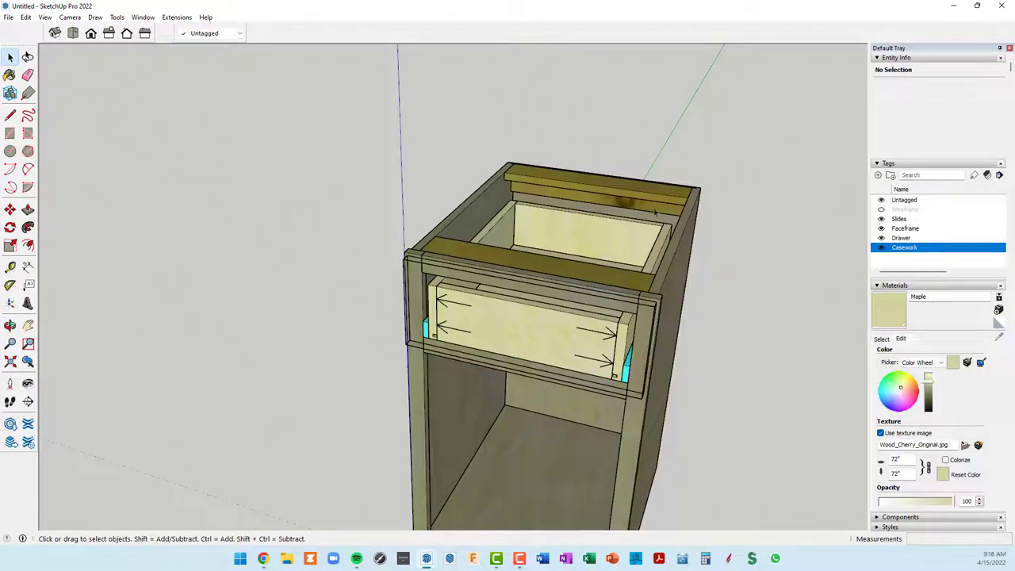
Step: Assign the drawer-front outline group to the Wireframe tag
middle_drag(655, 212, 773, 228)
scroll(703, 311, up, 2)
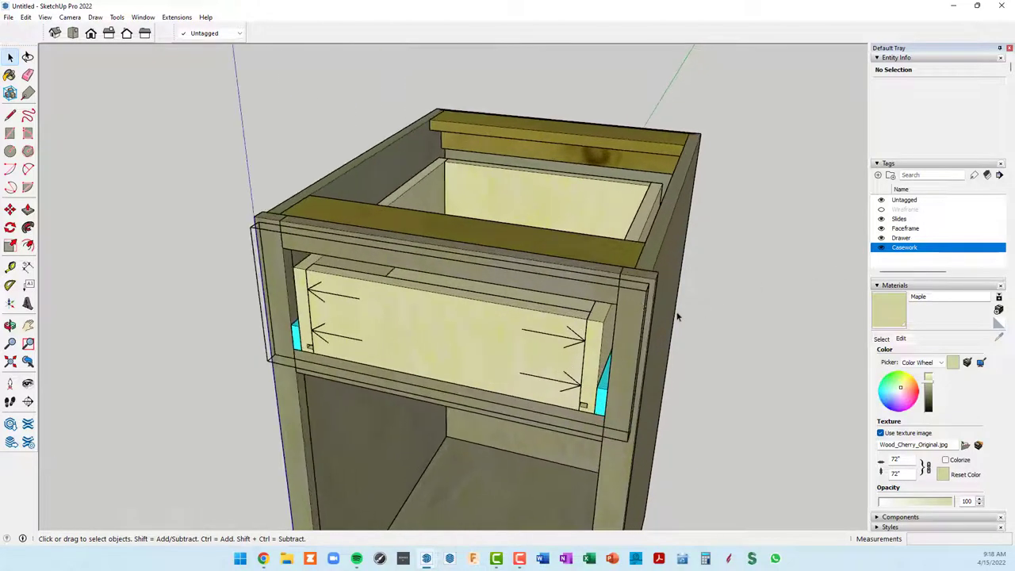
scroll(639, 298, up, 2)
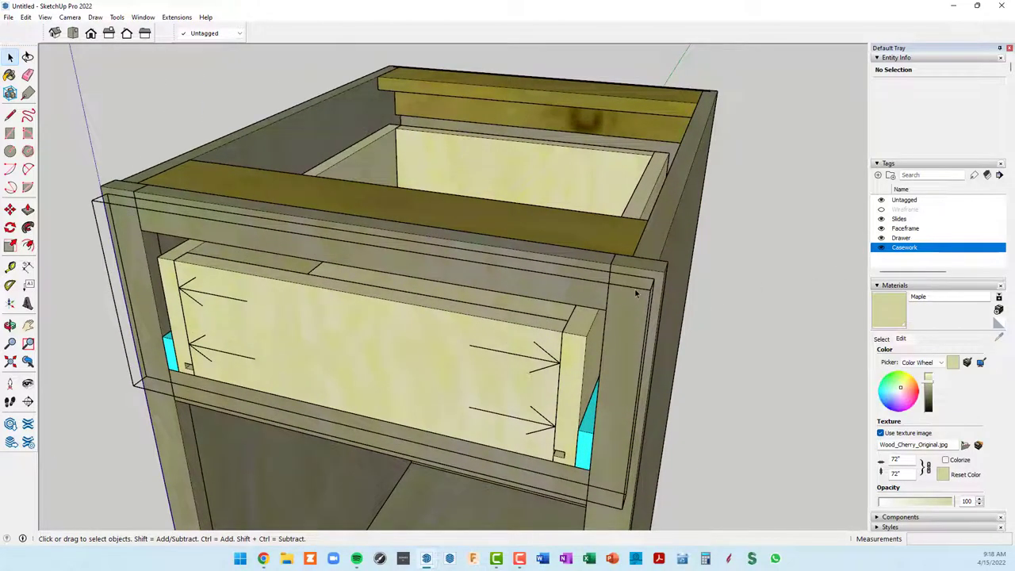
click(635, 293)
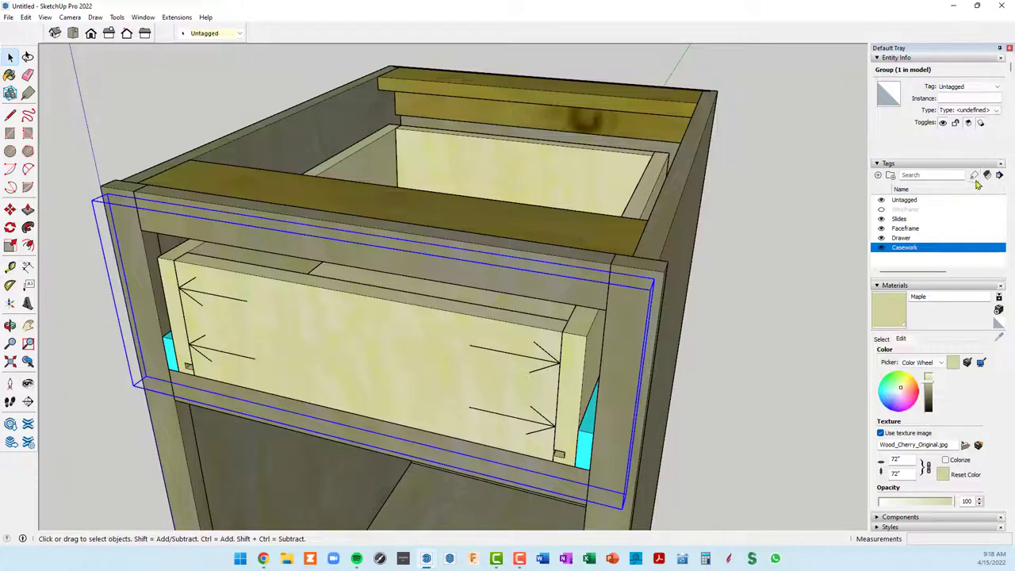
click(969, 87)
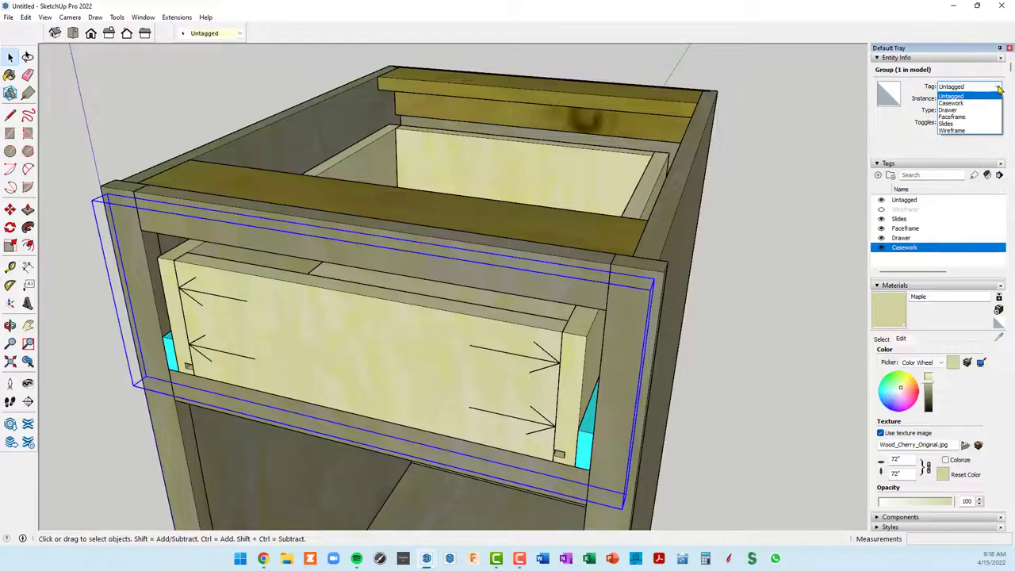
click(966, 131)
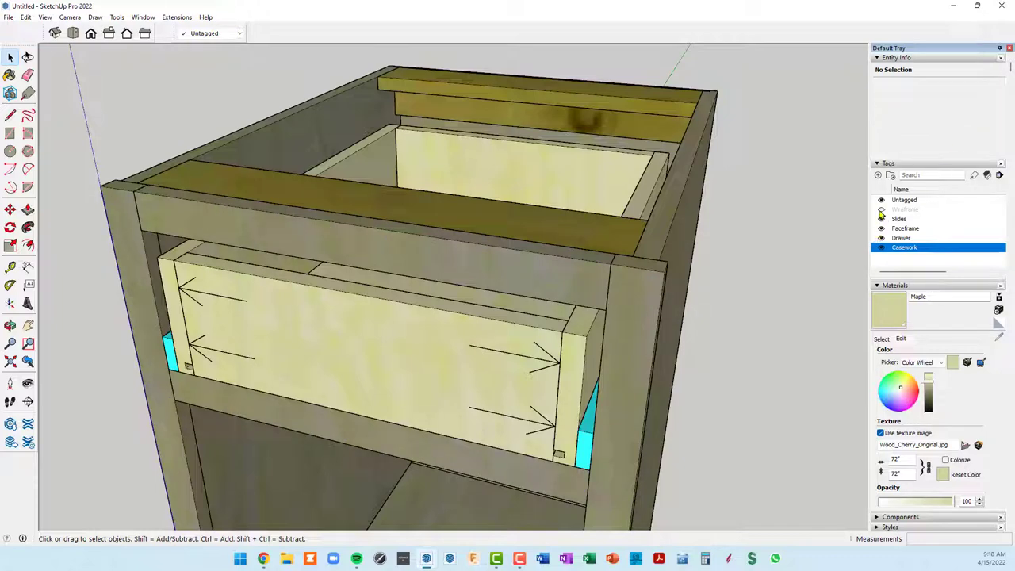
Step: Show the Wireframe tag and hide the Slides, Faceframe and Casework tags
click(881, 211)
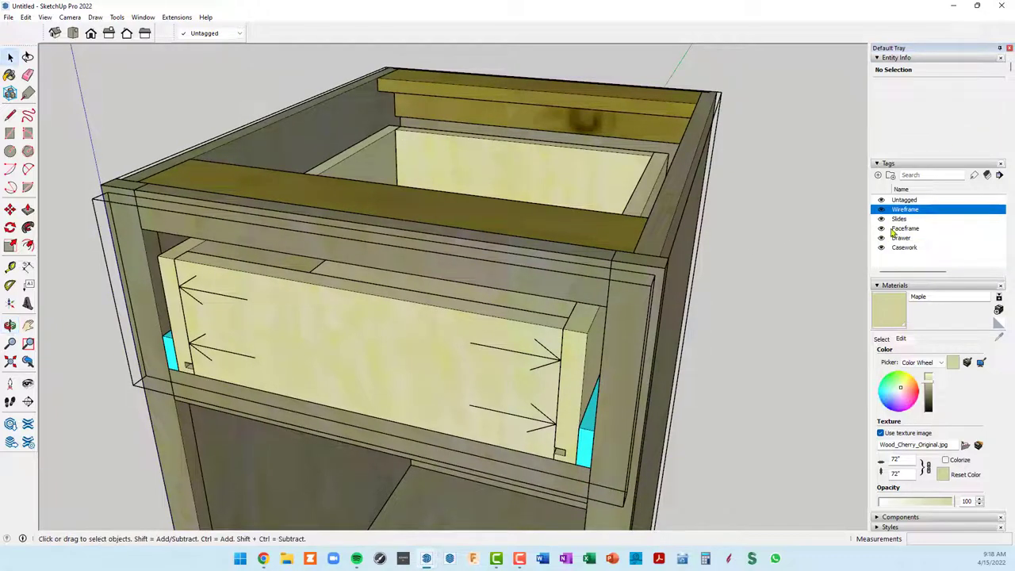
click(881, 219)
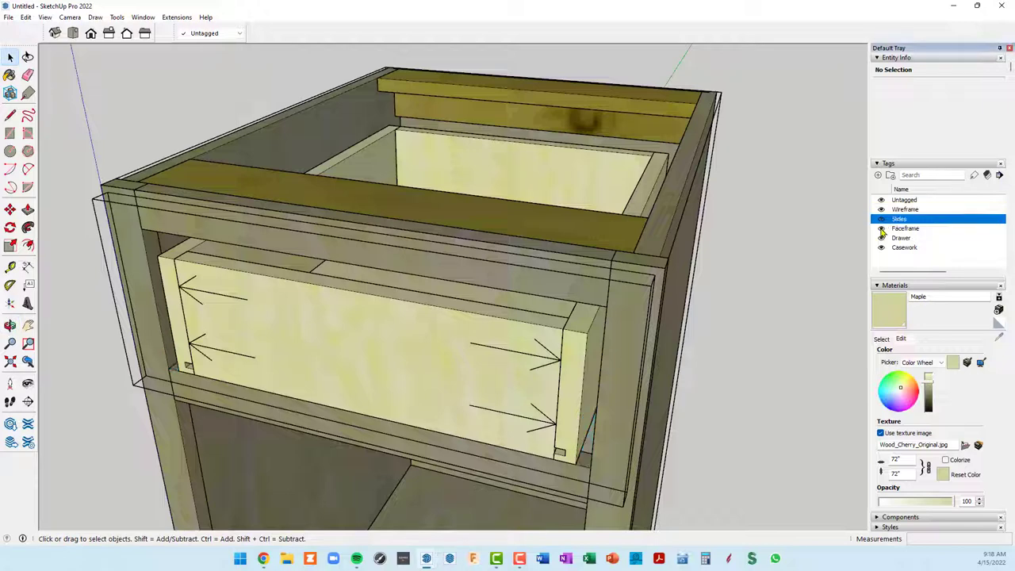
click(881, 228)
click(881, 249)
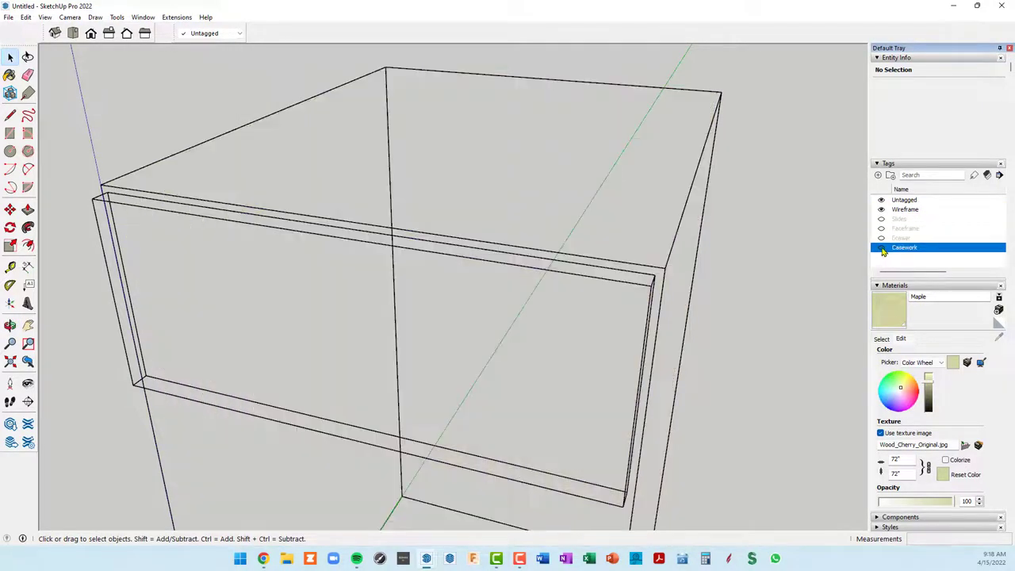
Step: Delete the wireframe cabinet box group, leaving only the drawer-front outline
mouse_move(746, 268)
middle_down()
mouse_move(721, 220)
mouse_move(594, 220)
mouse_move(505, 177)
mouse_move(491, 184)
mouse_move(614, 229)
mouse_move(856, 219)
mouse_move(639, 224)
mouse_move(780, 237)
mouse_move(603, 338)
mouse_move(643, 261)
mouse_move(727, 265)
middle_up()
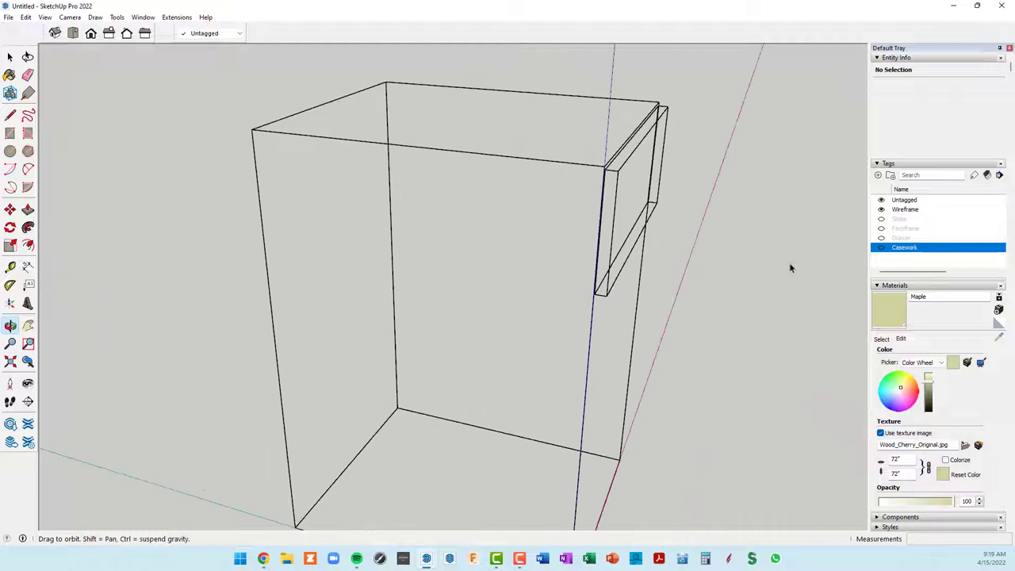
click(494, 160)
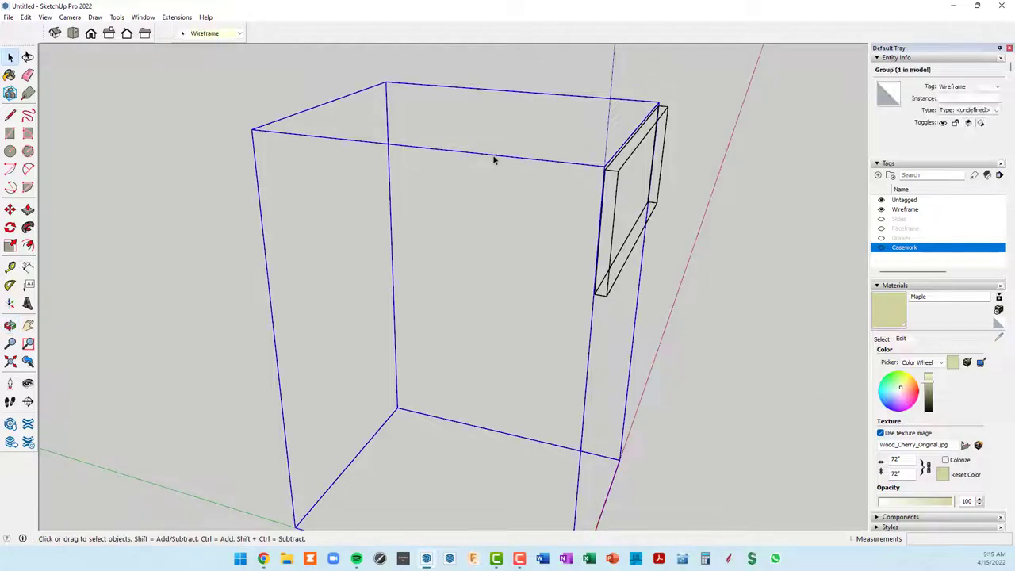
key(Delete)
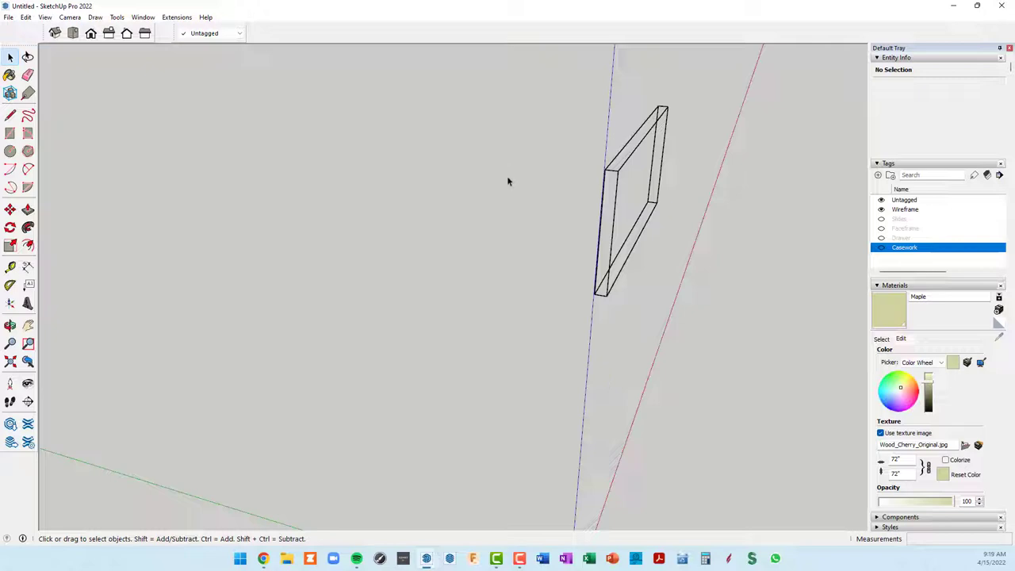
Step: Start a rectangle from the drawer-front outline's top corner, currently about 1 5/8" by 7 7/8"
mouse_move(620, 222)
middle_down()
mouse_move(426, 222)
mouse_move(378, 207)
mouse_move(131, 231)
mouse_move(44, 218)
middle_up()
key(space)
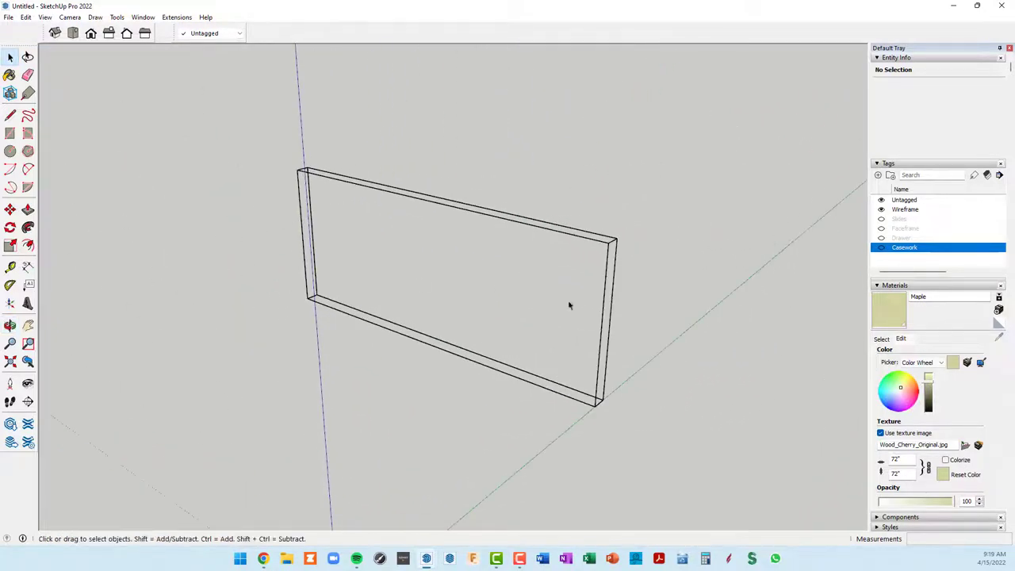
middle_drag(568, 301, 585, 262)
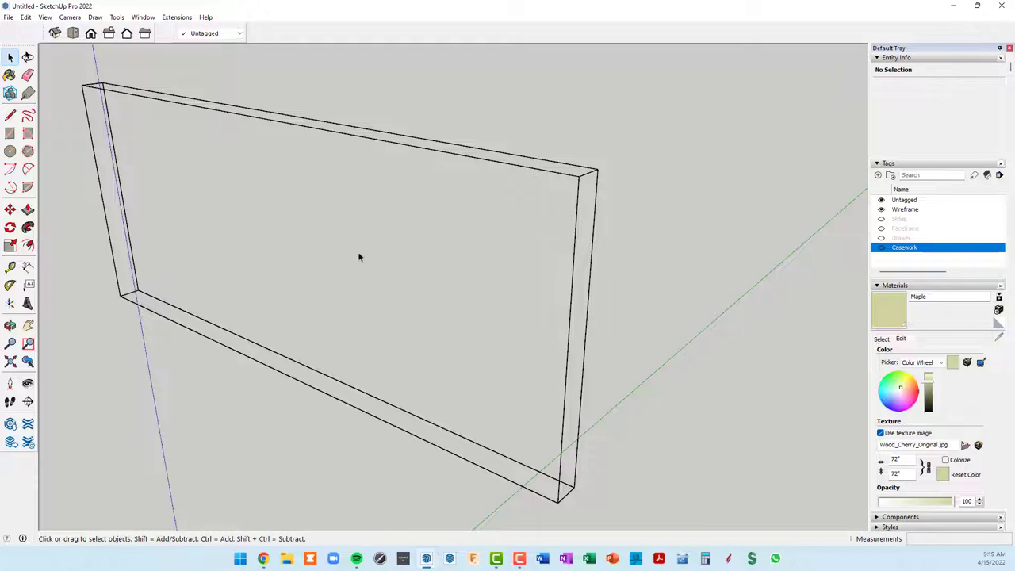
middle_drag(358, 257, 317, 249)
scroll(449, 257, up, 5)
scroll(428, 281, down, 8)
mouse_move(428, 281)
middle_down()
mouse_move(410, 303)
mouse_move(605, 283)
middle_up()
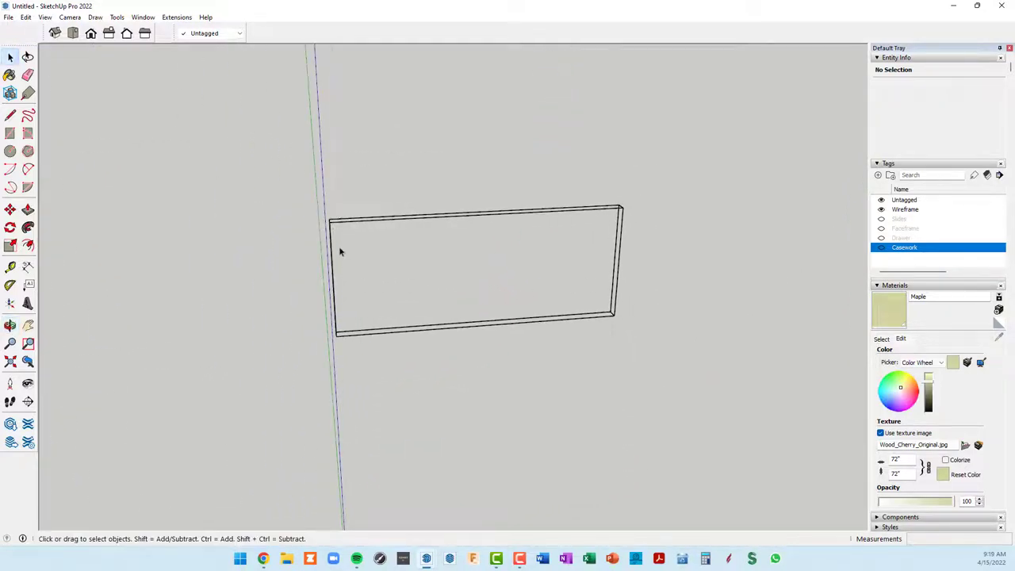
scroll(336, 238, up, 2)
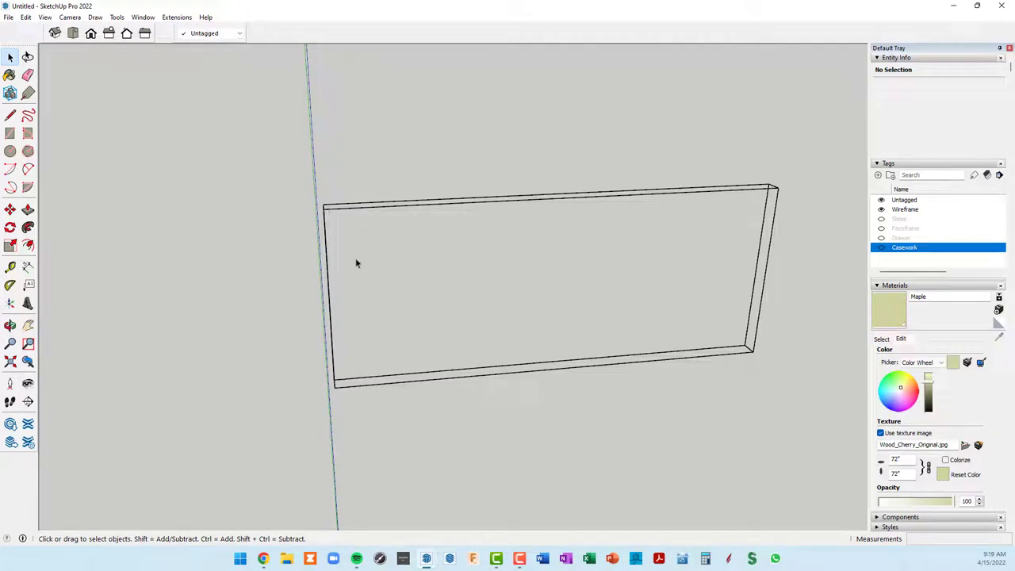
middle_drag(365, 240, 457, 256)
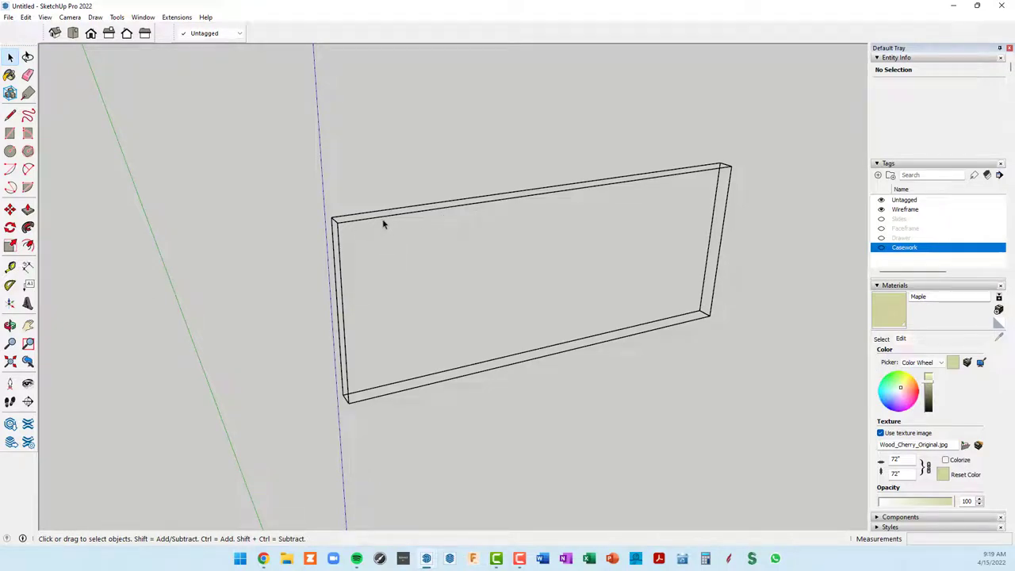
key(r)
click(335, 220)
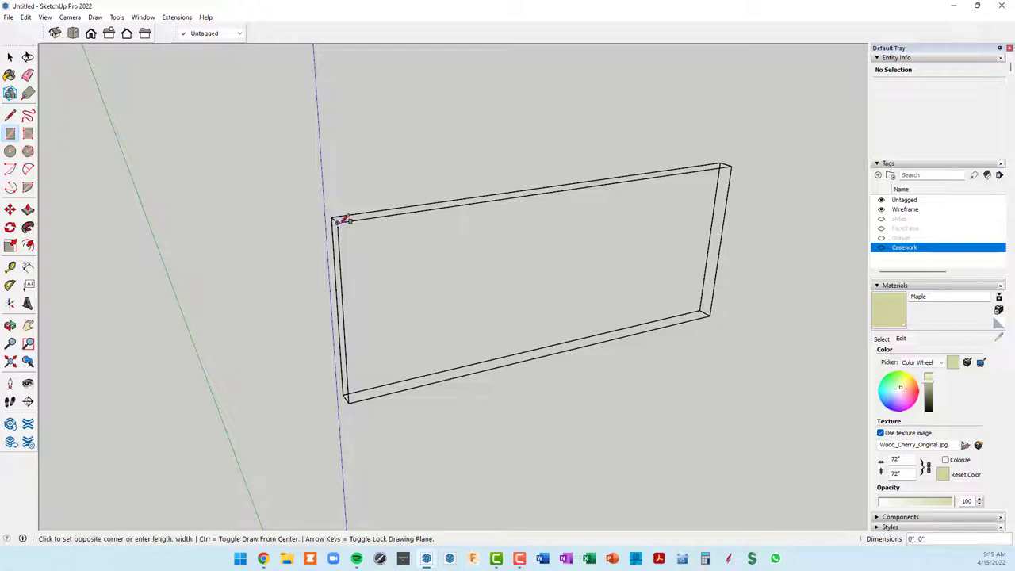
scroll(365, 317, down, 2)
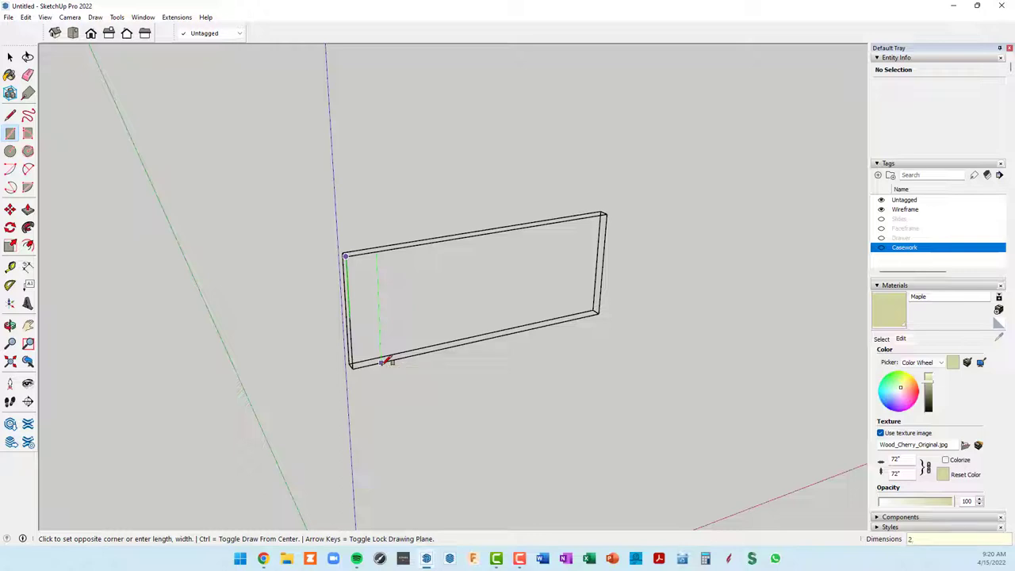
text(,)
Step: Finish the stile rectangle across the frame's left end
click(386, 360)
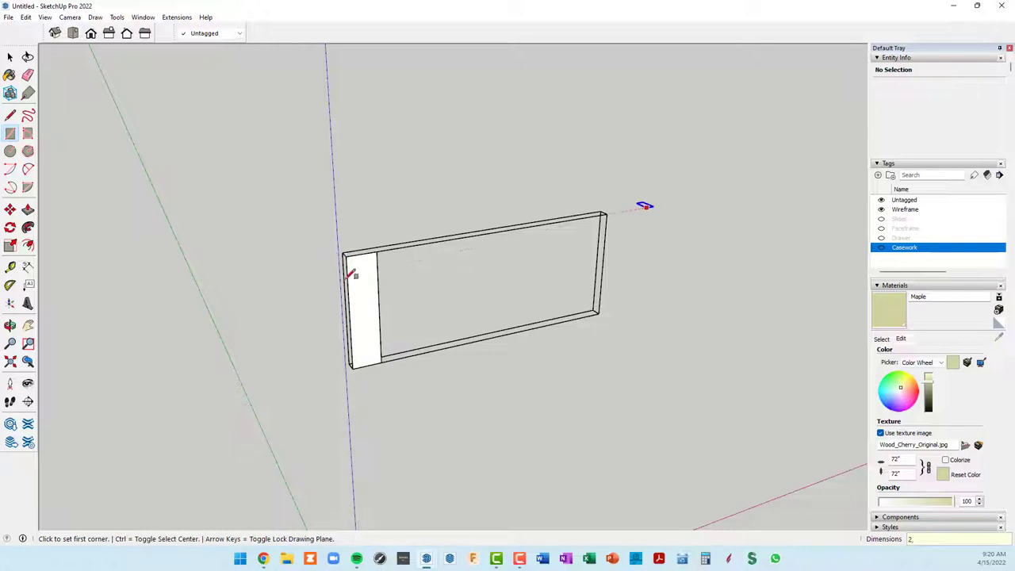
middle_drag(645, 206, 501, 313)
scroll(411, 335, up, 2)
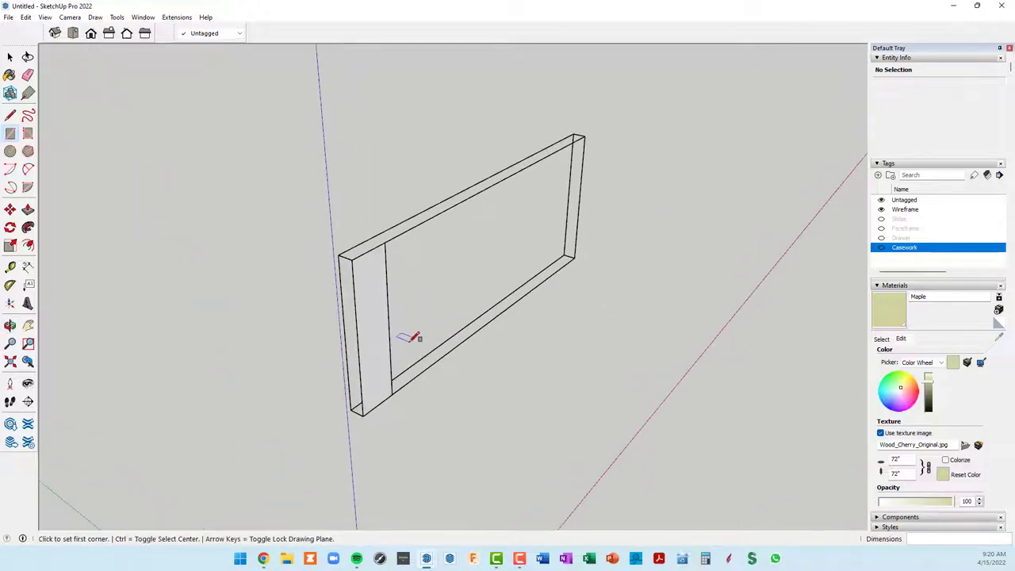
Step: Push/Pull the stile face to 3/4 inch thick and select the whole board
key(p)
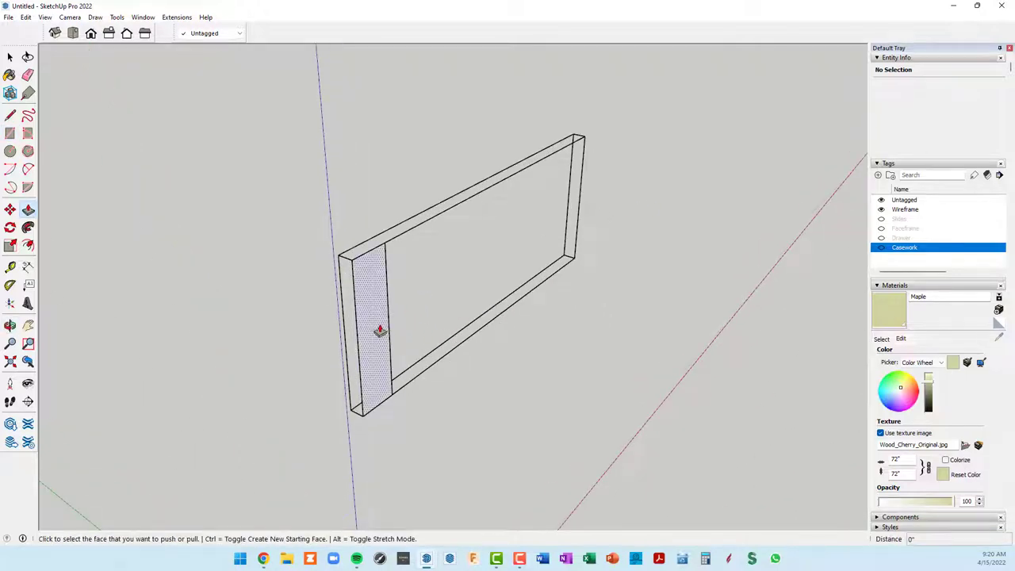
click(379, 330)
scroll(356, 286, up, 1)
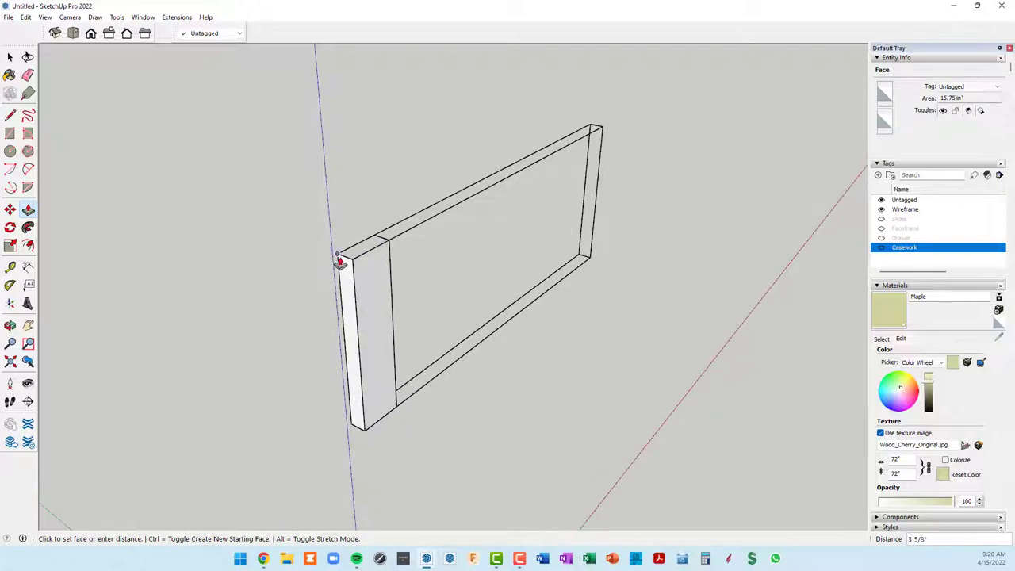
click(339, 257)
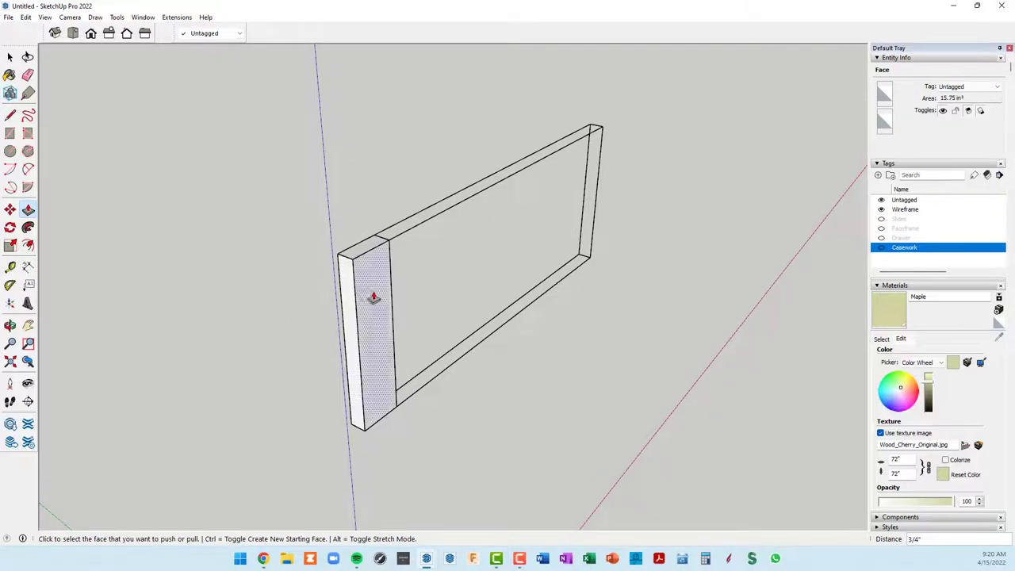
middle_drag(419, 340, 375, 330)
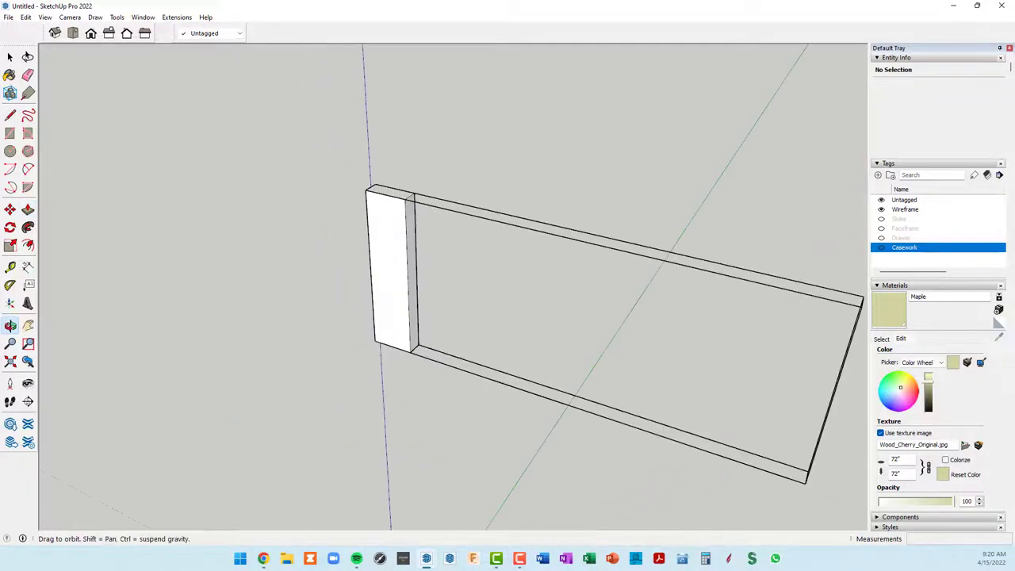
key(space)
triple_click(393, 298)
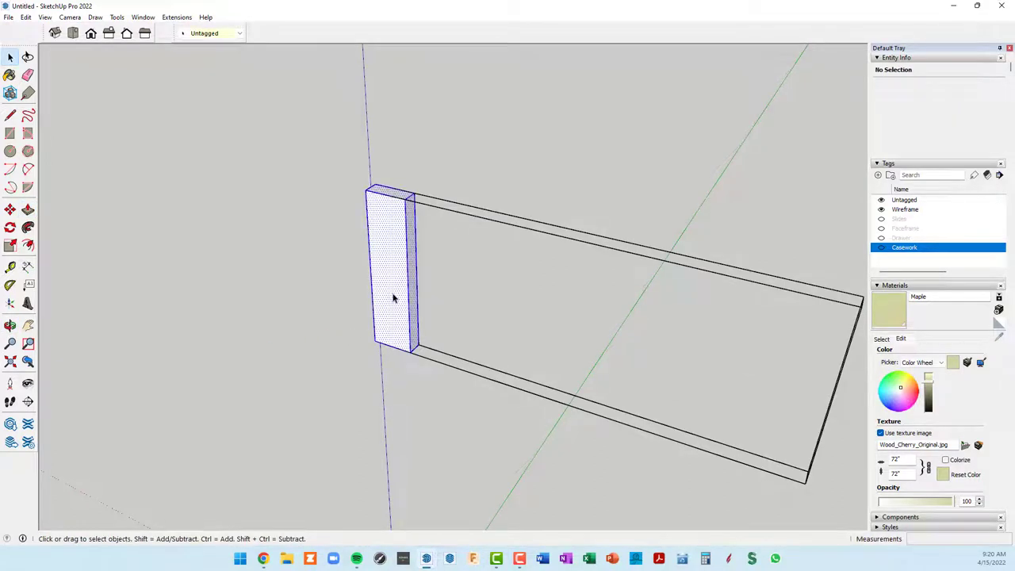
Step: Make the selected stile board into a component
right_click(393, 299)
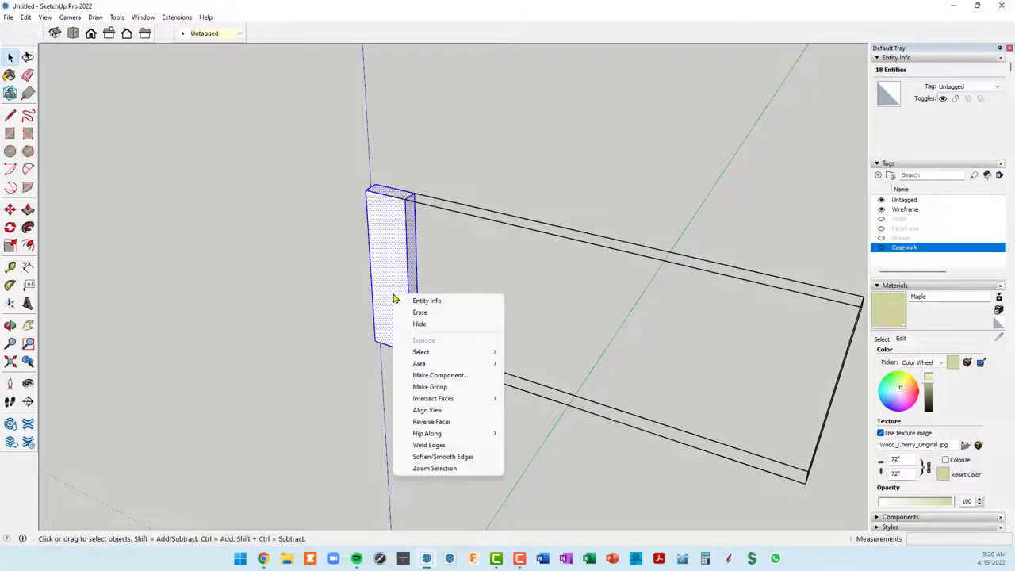
click(448, 382)
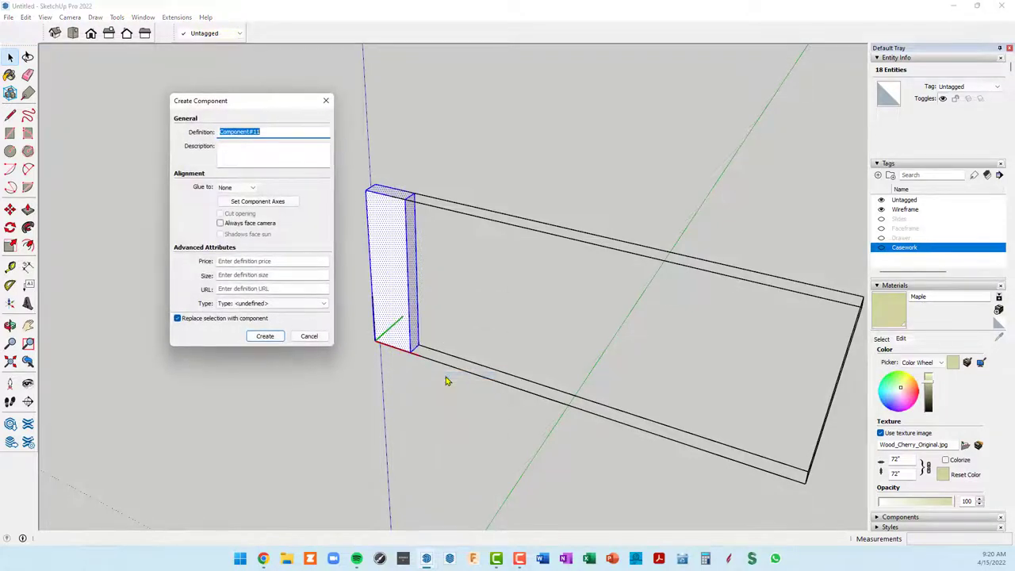
click(266, 336)
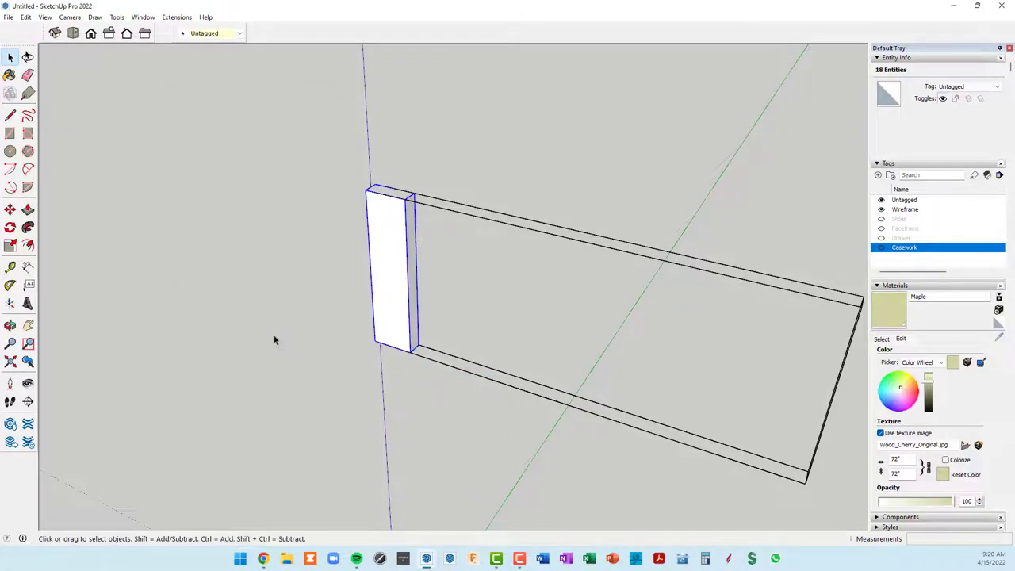
Step: Copy the stile component to the frame's right end, 17 1/2 inches away
mouse_move(578, 339)
middle_down()
mouse_move(544, 294)
mouse_move(496, 293)
middle_up()
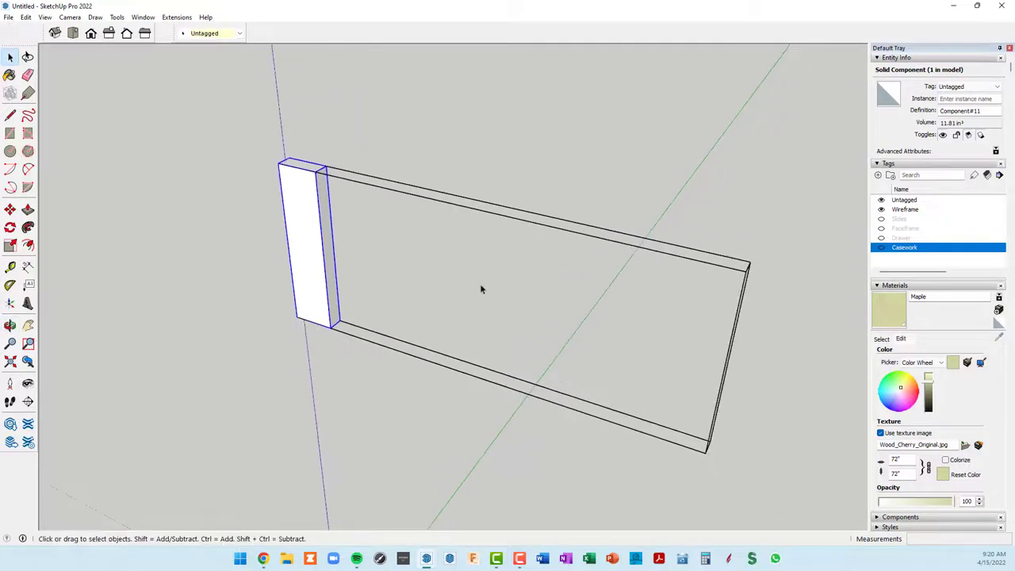
key(m)
scroll(328, 165, up, 2)
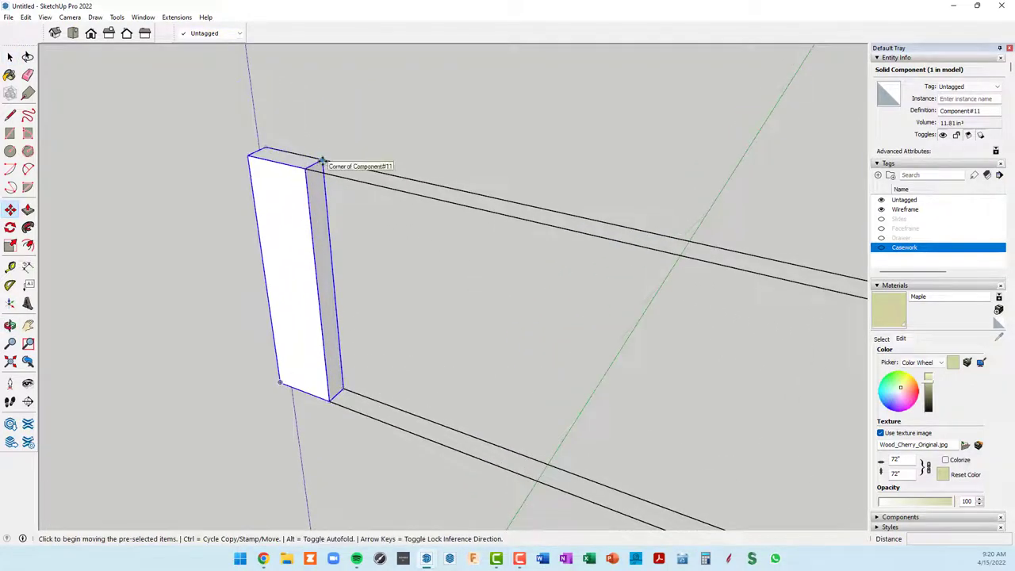
key(ctrl)
click(322, 161)
scroll(433, 188, down, 2)
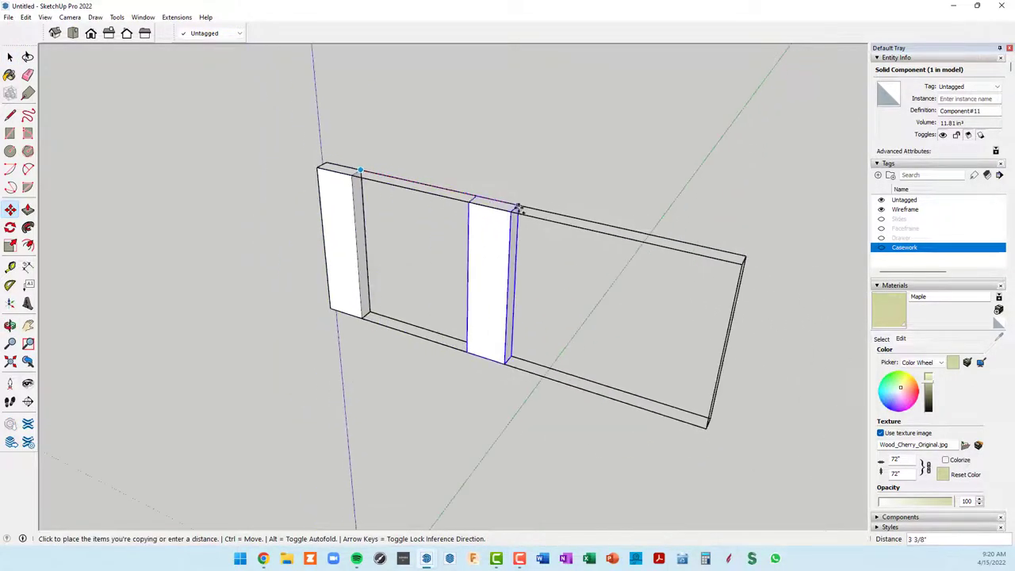
click(743, 256)
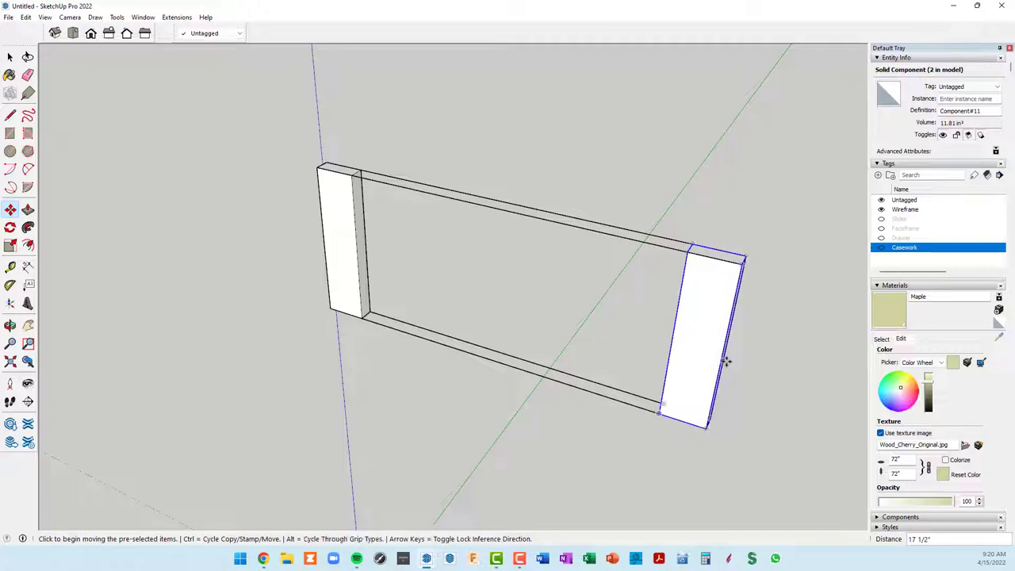
key(space)
Step: Flip the copied stile along the component's red axis and hide the Wireframe tag
right_click(705, 315)
mouse_move(742, 263)
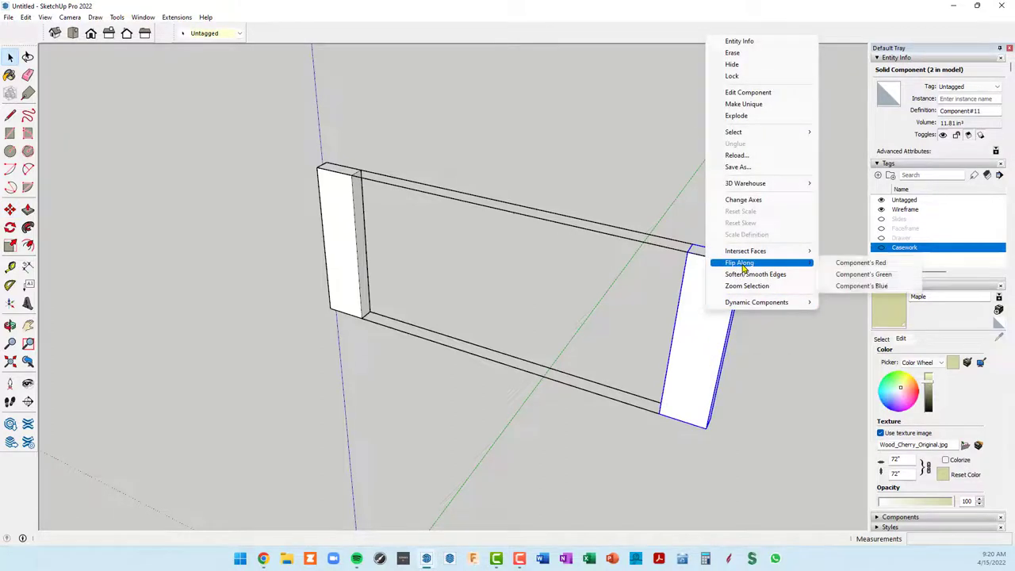
click(856, 263)
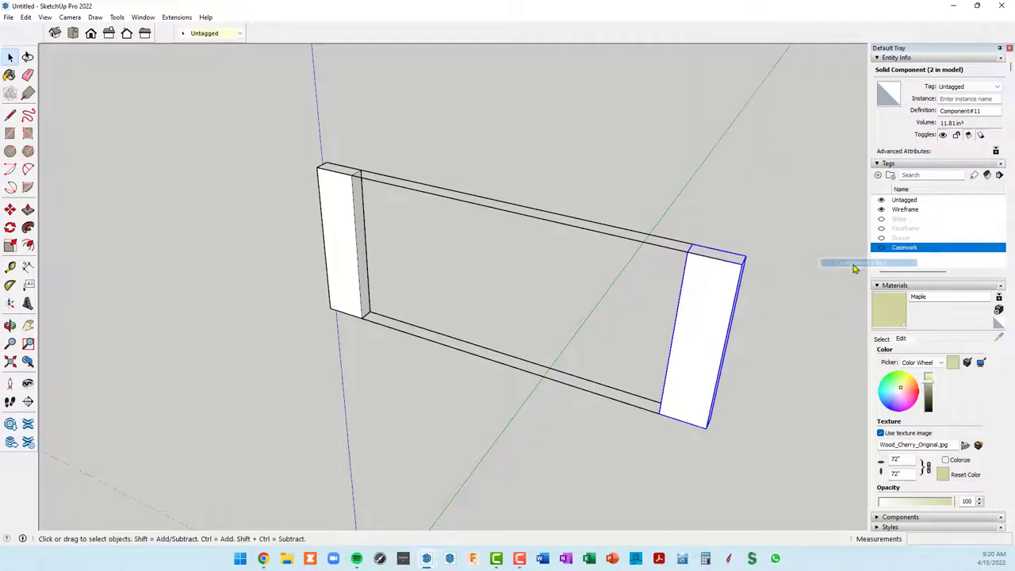
scroll(392, 256, up, 1)
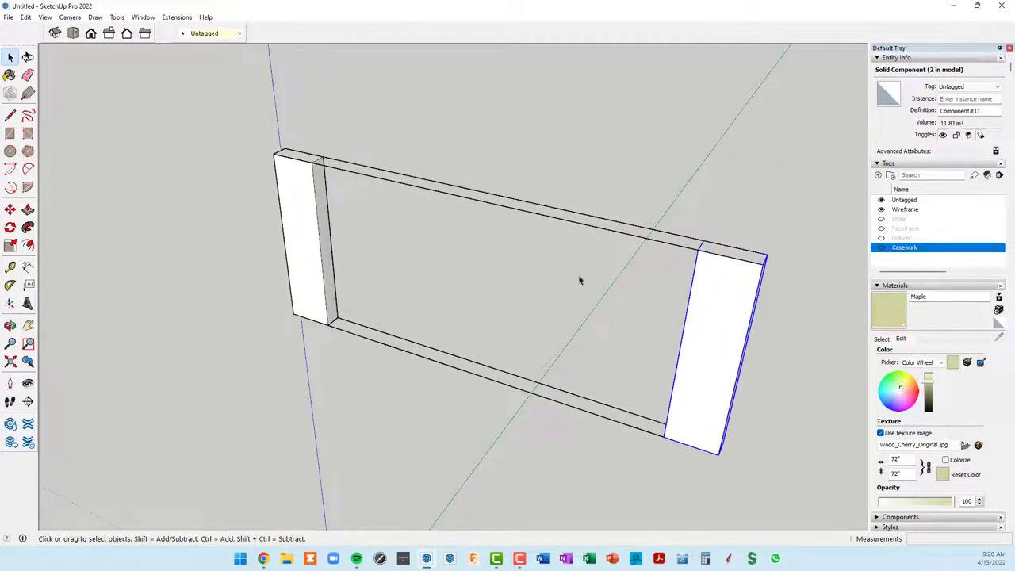
mouse_move(587, 284)
middle_down()
mouse_move(589, 272)
mouse_move(594, 299)
mouse_move(565, 286)
mouse_move(550, 254)
mouse_move(646, 278)
middle_up()
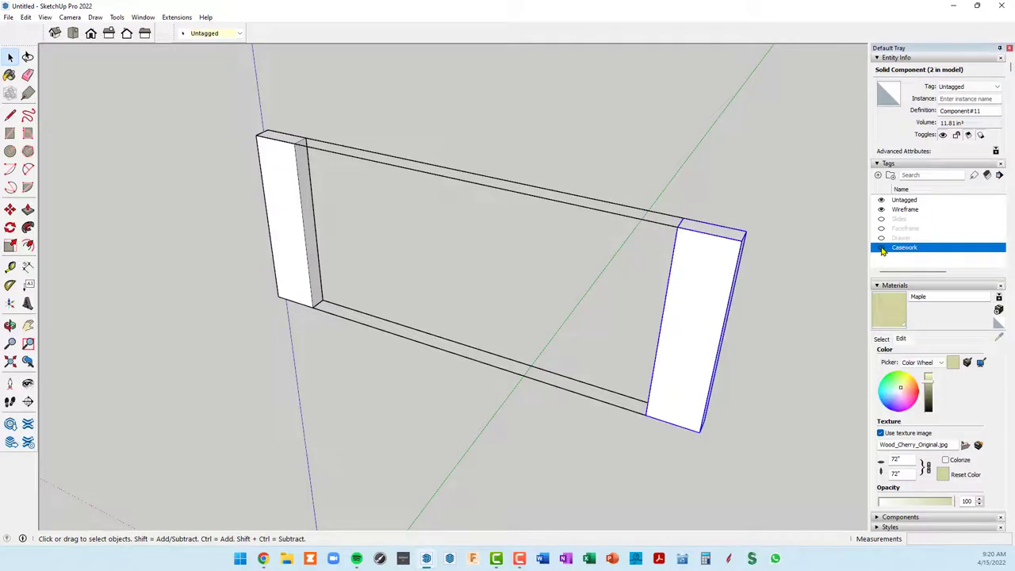
click(881, 209)
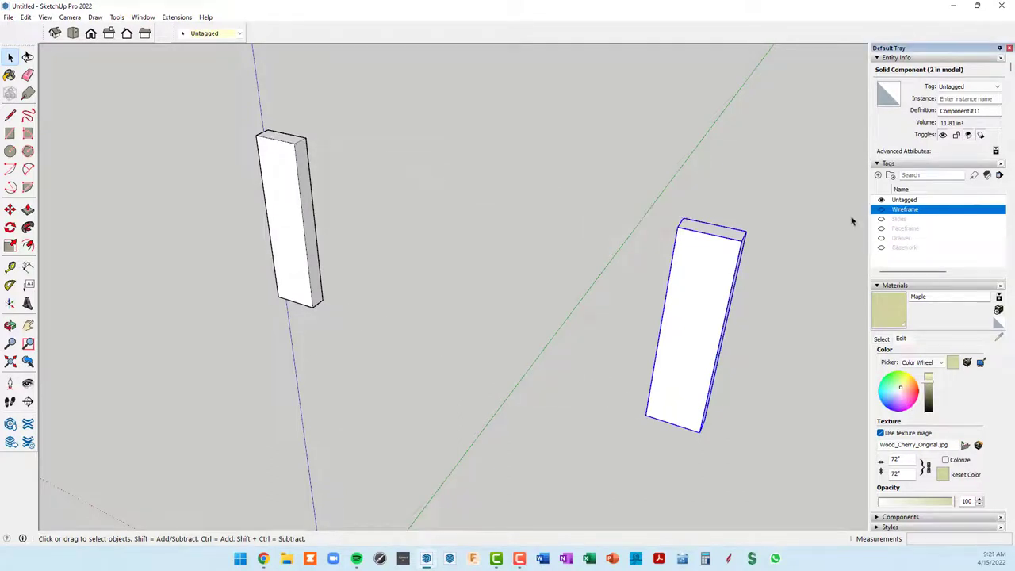
Step: Draw a 2-inch rail rectangle at the left stile's top corner
key(r)
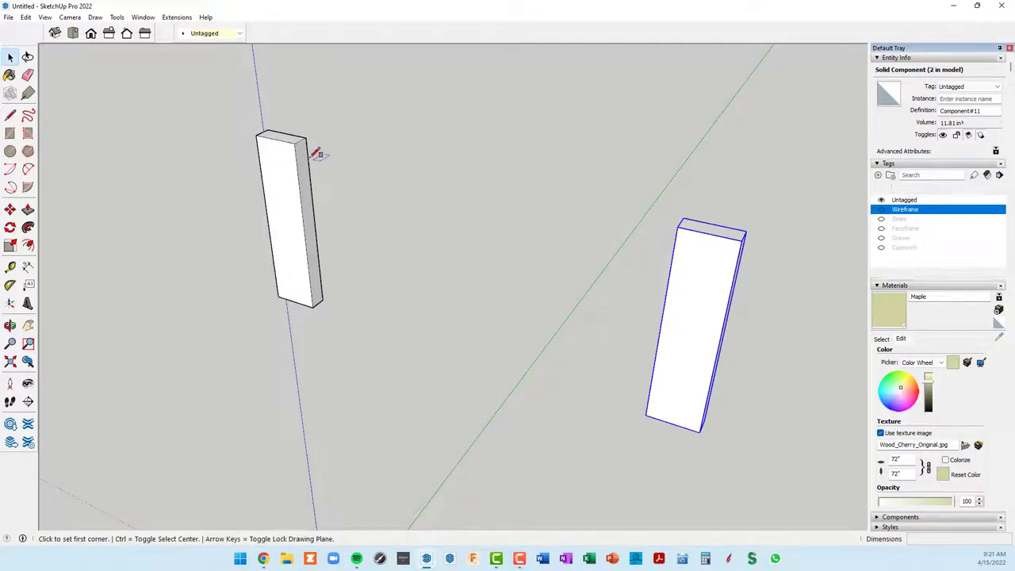
scroll(311, 142, up, 2)
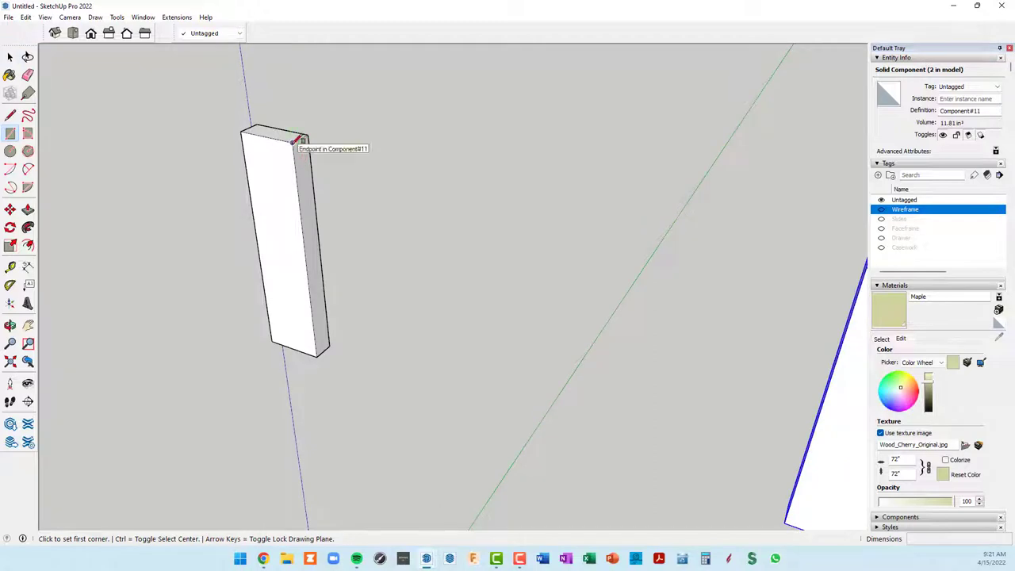
click(297, 140)
scroll(309, 154, up, 1)
scroll(314, 161, up, 1)
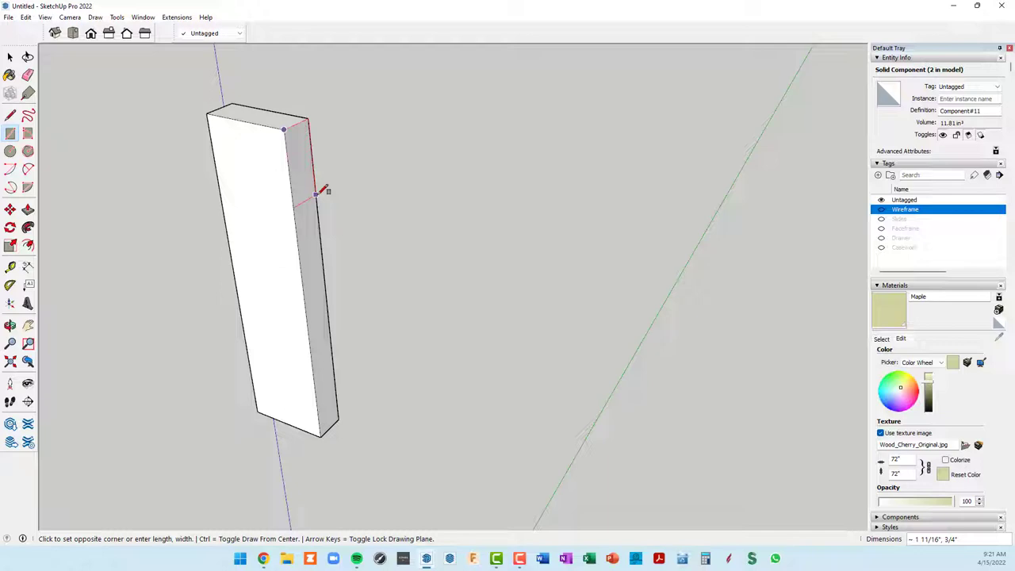
text(2)
key(Return)
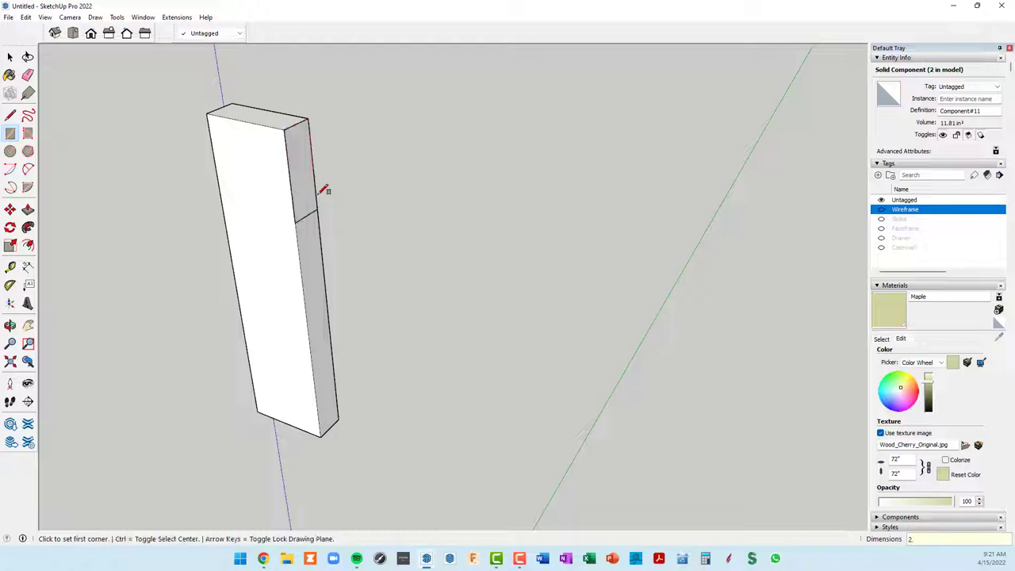
Step: Extrude the rail 15 1/2 inches across to meet the right stile
key(p)
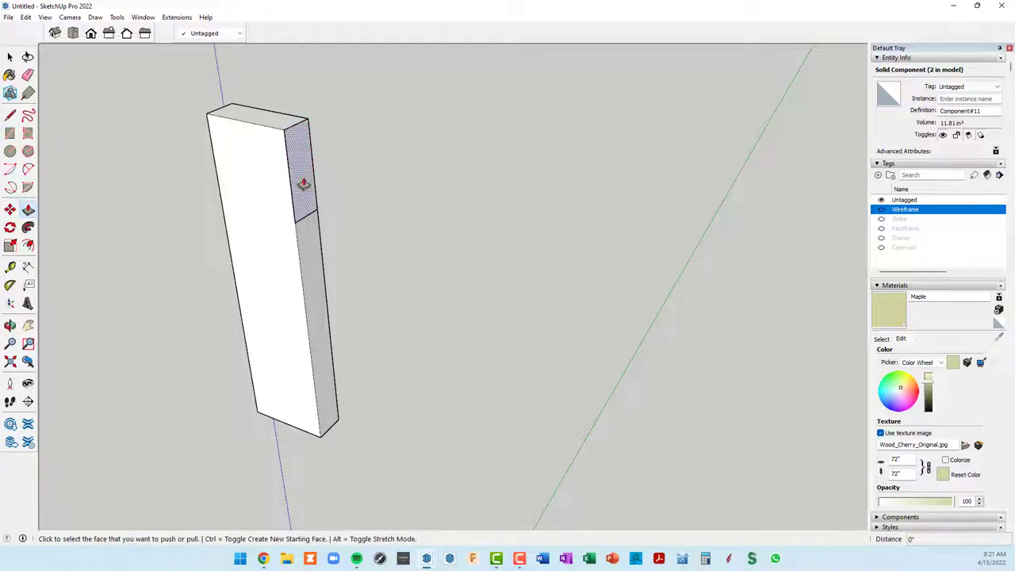
click(304, 185)
scroll(393, 228, down, 2)
scroll(393, 228, down, 1)
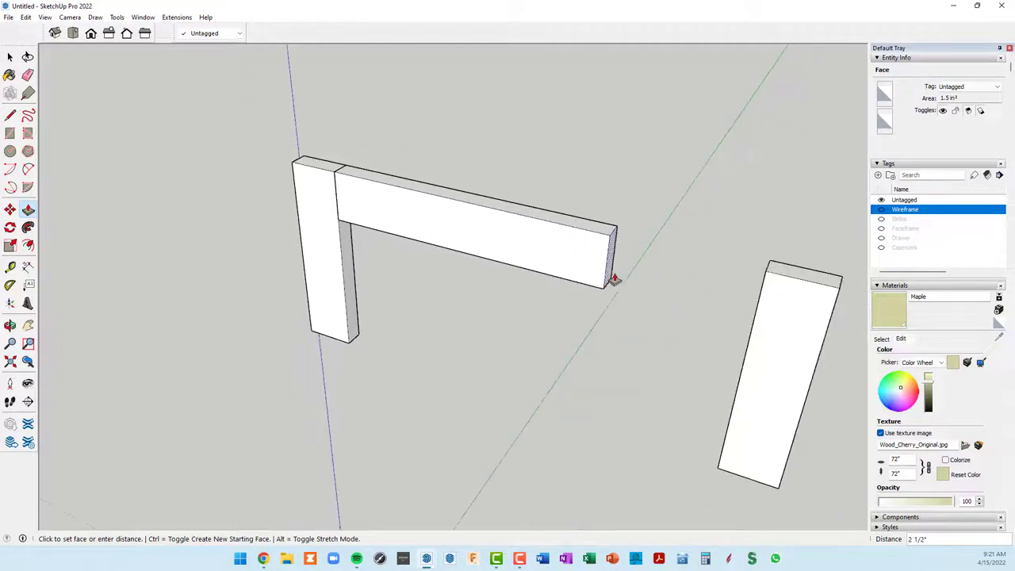
click(763, 284)
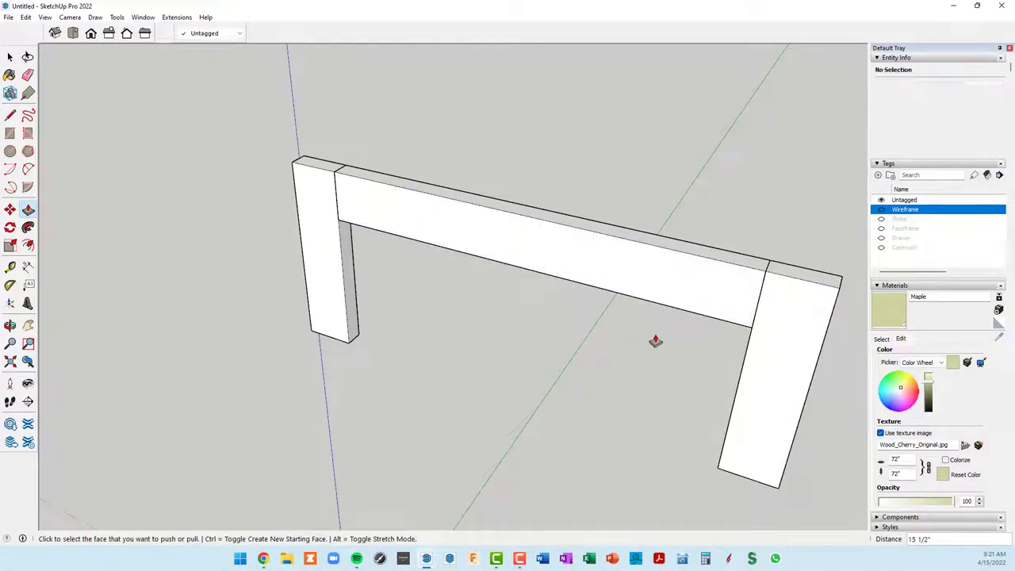
key(space)
Step: Make the top rail into a component
triple_click(646, 272)
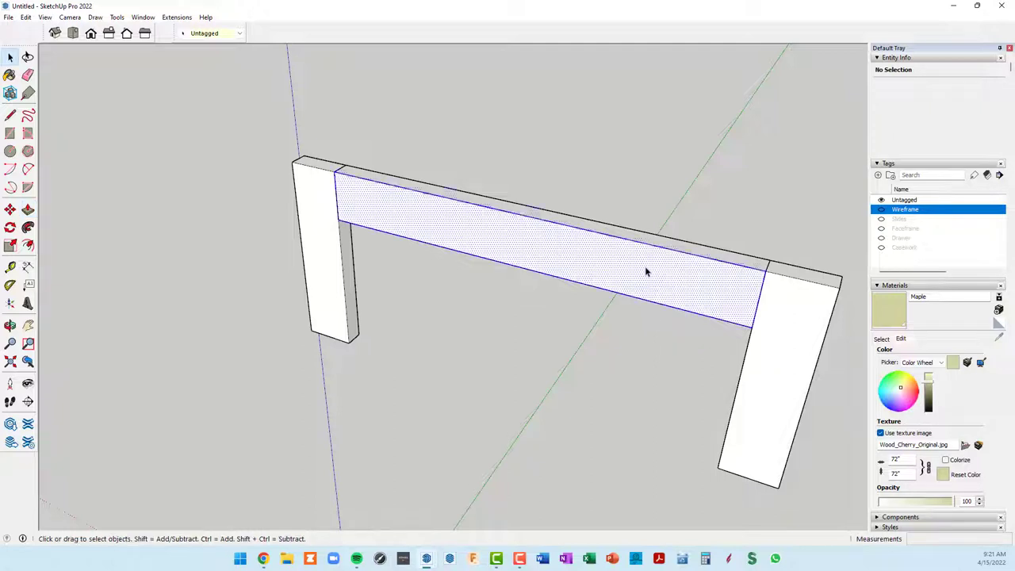
right_click(646, 272)
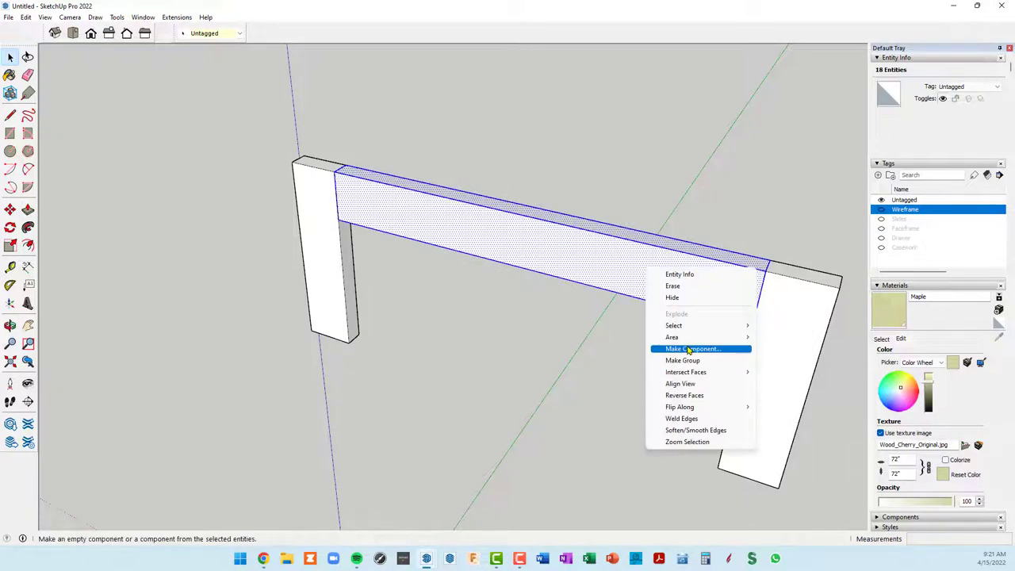
click(688, 350)
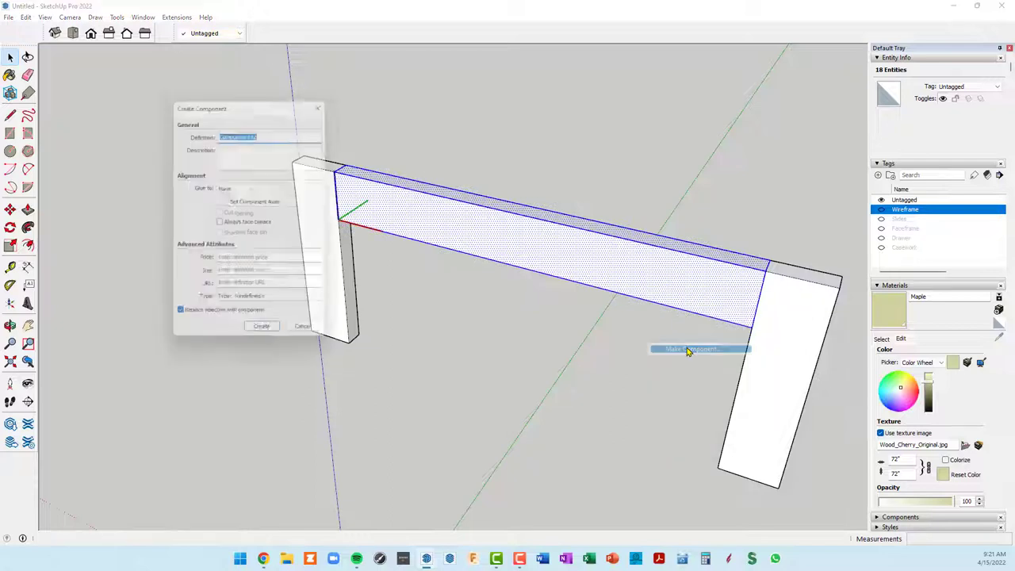
click(266, 336)
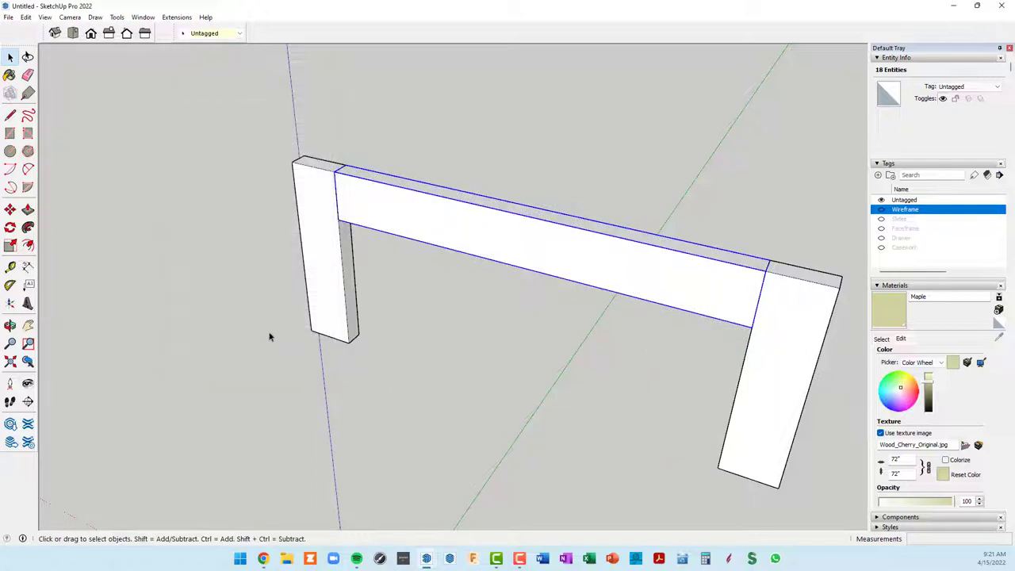
Step: Copy the rail down to the bottom of the frame between the stiles
key(m)
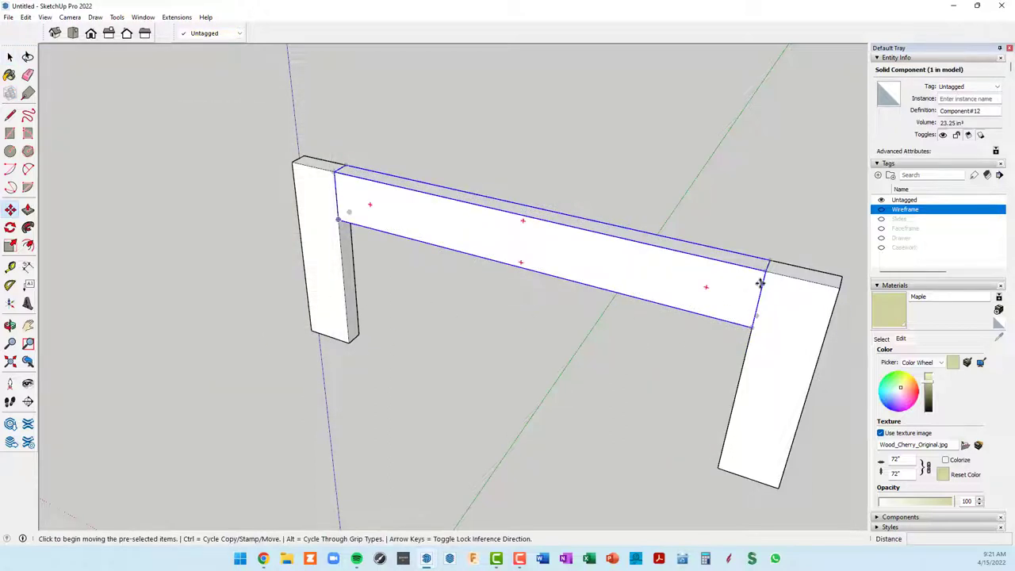
key(ctrl)
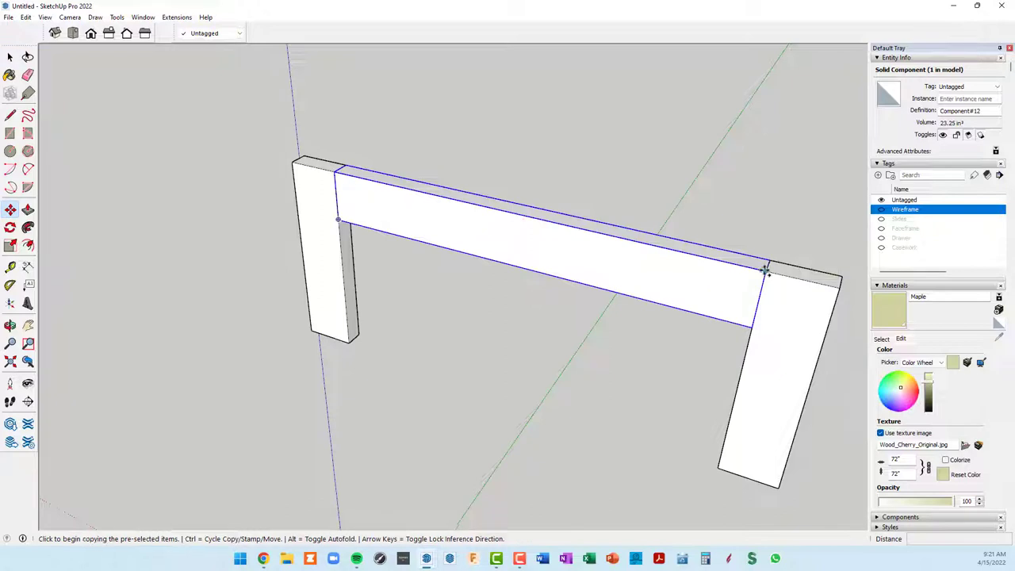
click(766, 270)
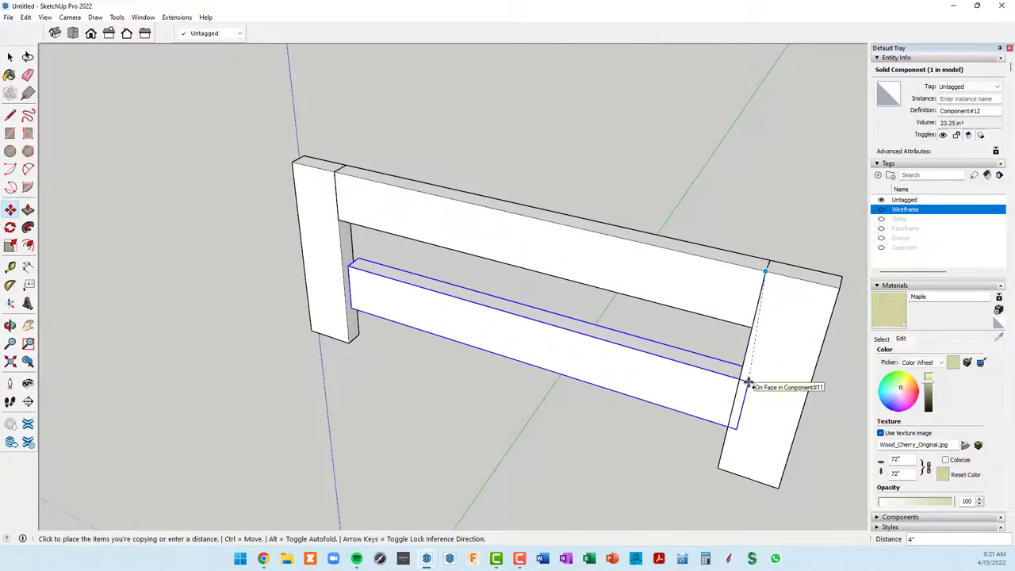
key(Escape)
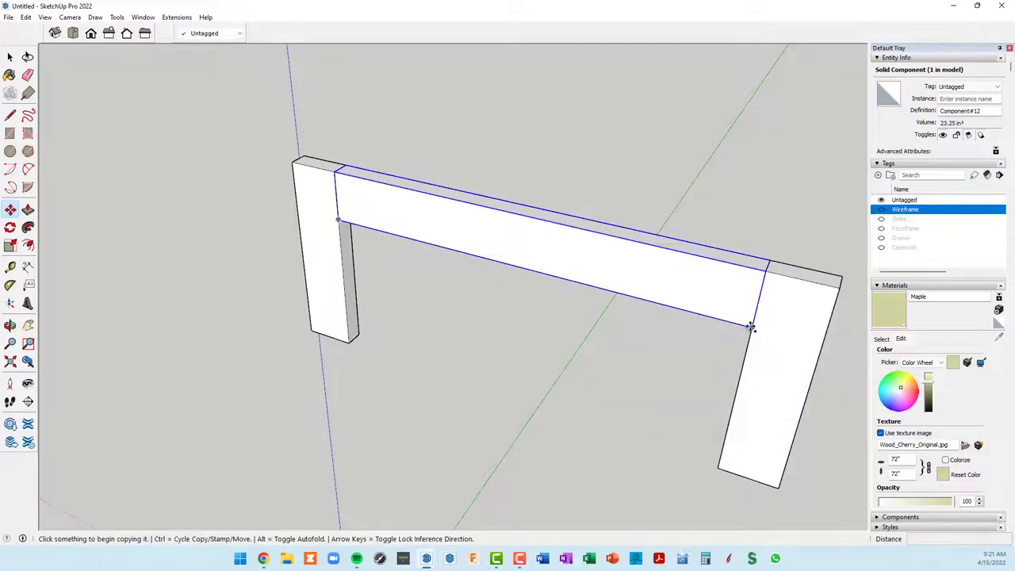
click(751, 326)
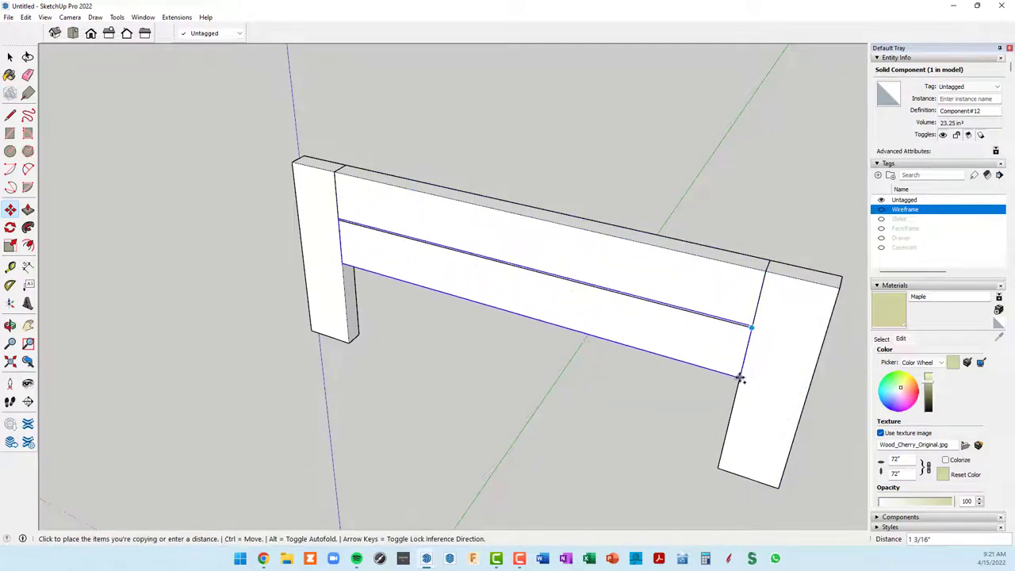
click(718, 468)
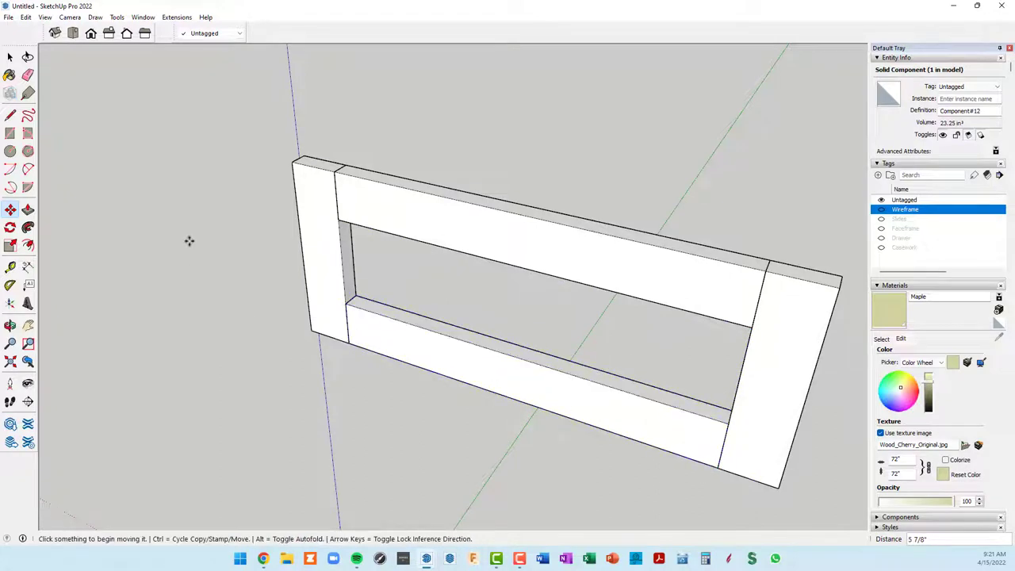
key(Escape)
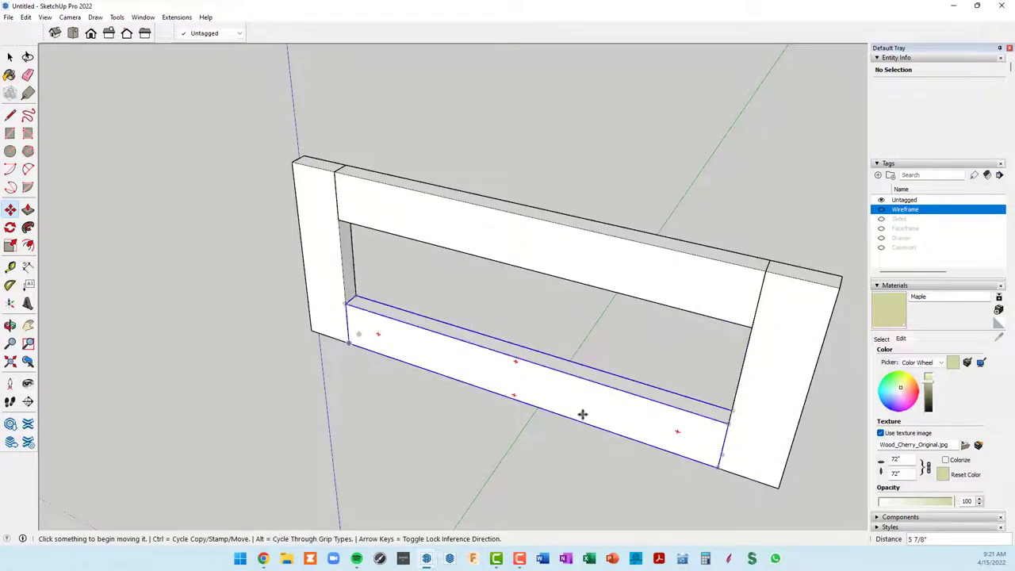
click(582, 417)
key(space)
key(Escape)
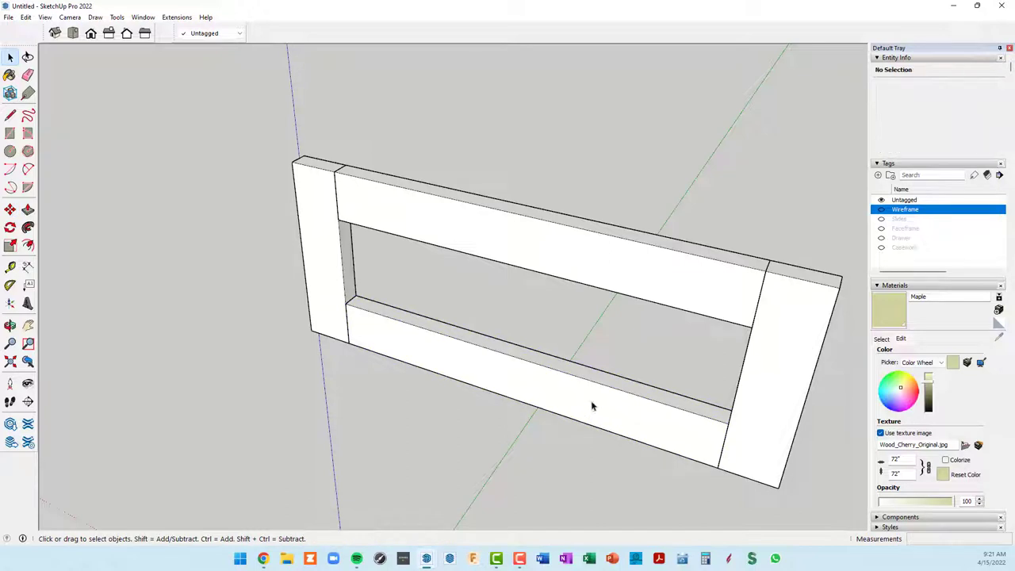
right_click(591, 406)
mouse_move(645, 354)
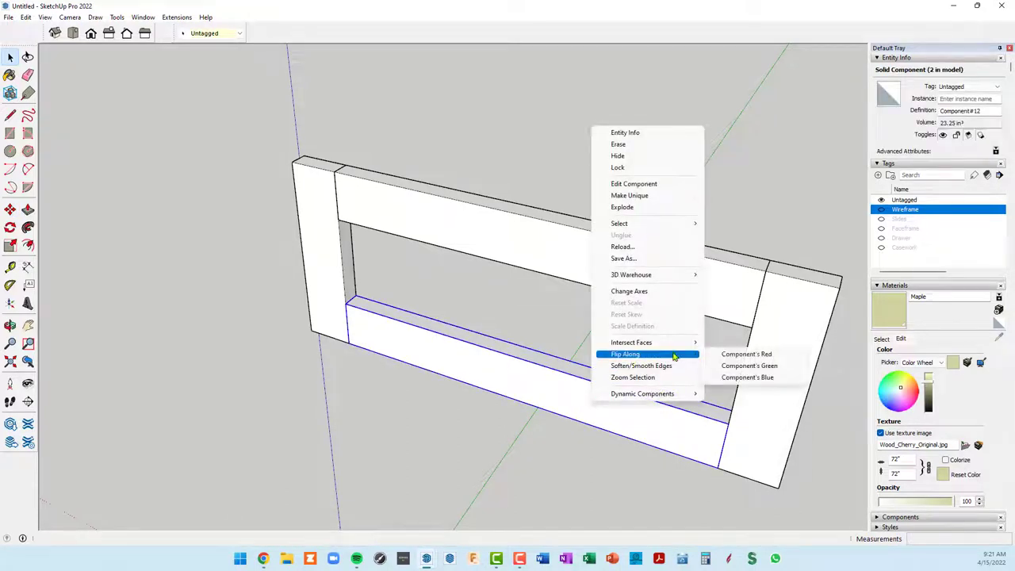
click(741, 378)
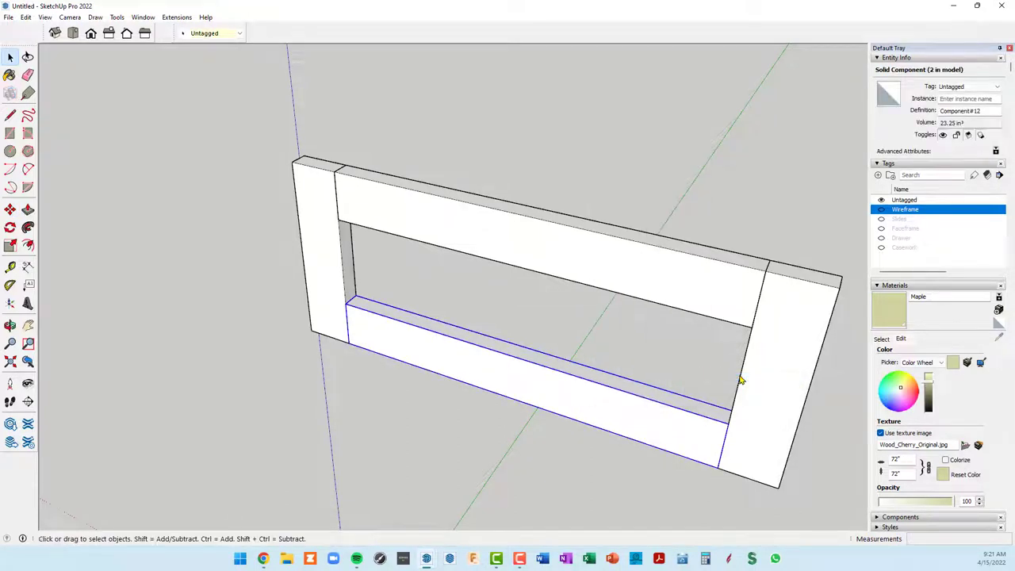
mouse_move(573, 379)
middle_down()
mouse_move(571, 240)
mouse_move(527, 222)
mouse_move(539, 207)
mouse_move(423, 208)
mouse_move(453, 302)
mouse_move(535, 339)
mouse_move(560, 335)
middle_up()
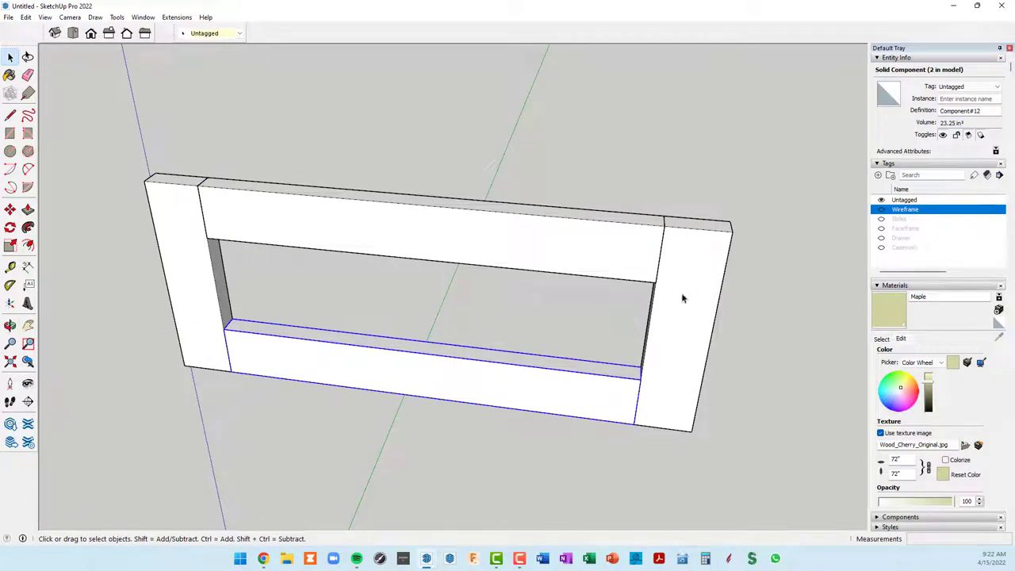
mouse_move(689, 278)
middle_down()
mouse_move(575, 210)
mouse_move(465, 238)
mouse_move(522, 359)
middle_up()
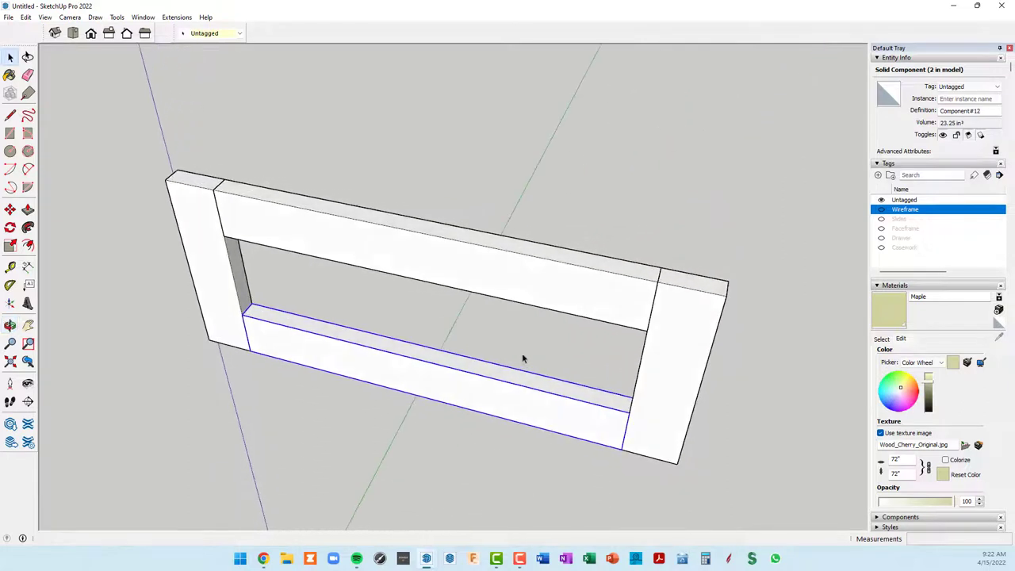
scroll(693, 273, up, 3)
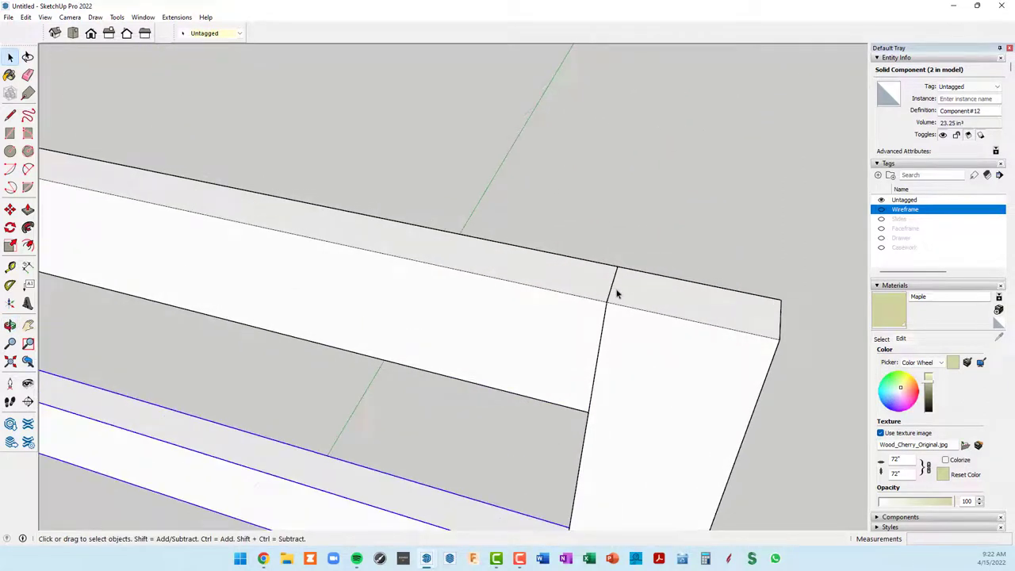
scroll(637, 297, down, 3)
mouse_move(626, 285)
middle_down()
mouse_move(641, 333)
mouse_move(832, 333)
middle_up()
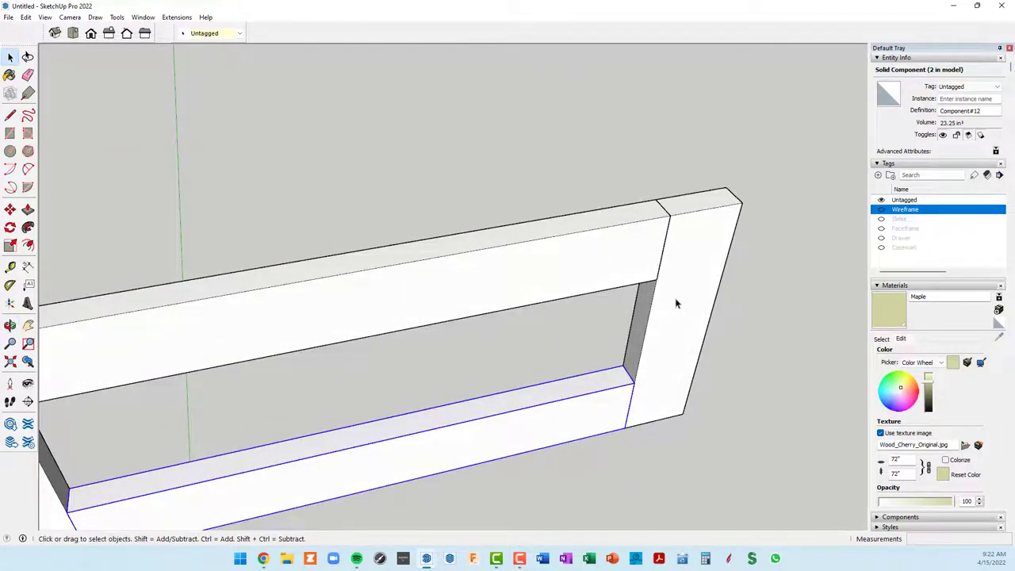
middle_drag(672, 307, 743, 272)
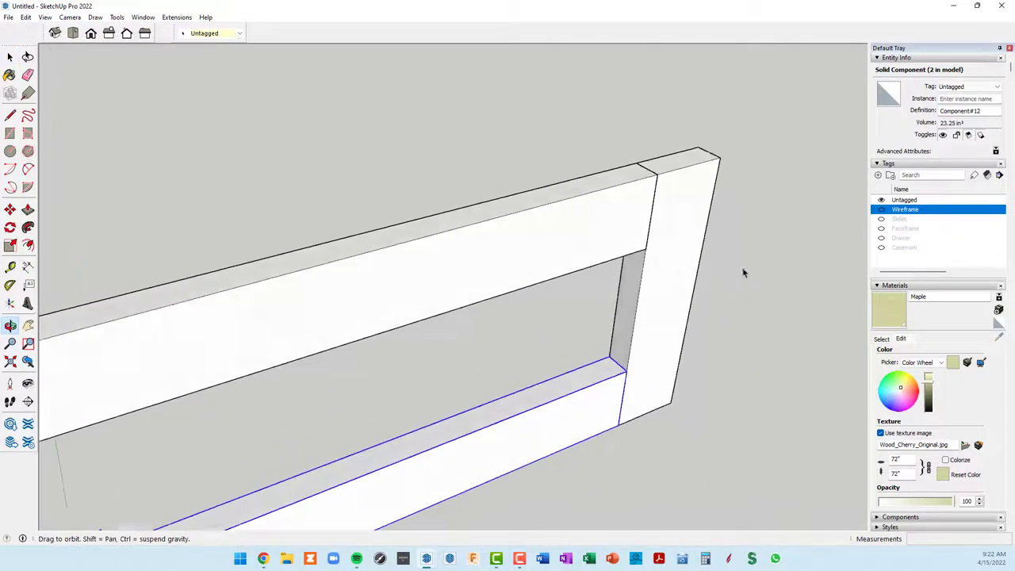
Step: Open the right stile component for editing, viewing its inner edge
click(656, 297)
key(ctrl+t)
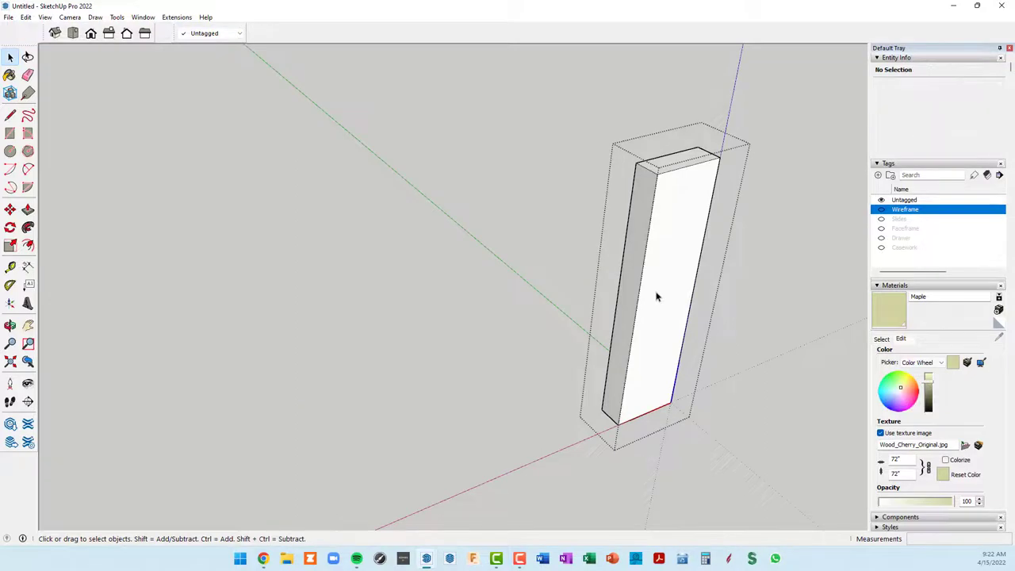
mouse_move(642, 311)
middle_down()
mouse_move(727, 294)
mouse_move(688, 259)
middle_up()
scroll(639, 284, down, 2)
scroll(641, 289, down, 2)
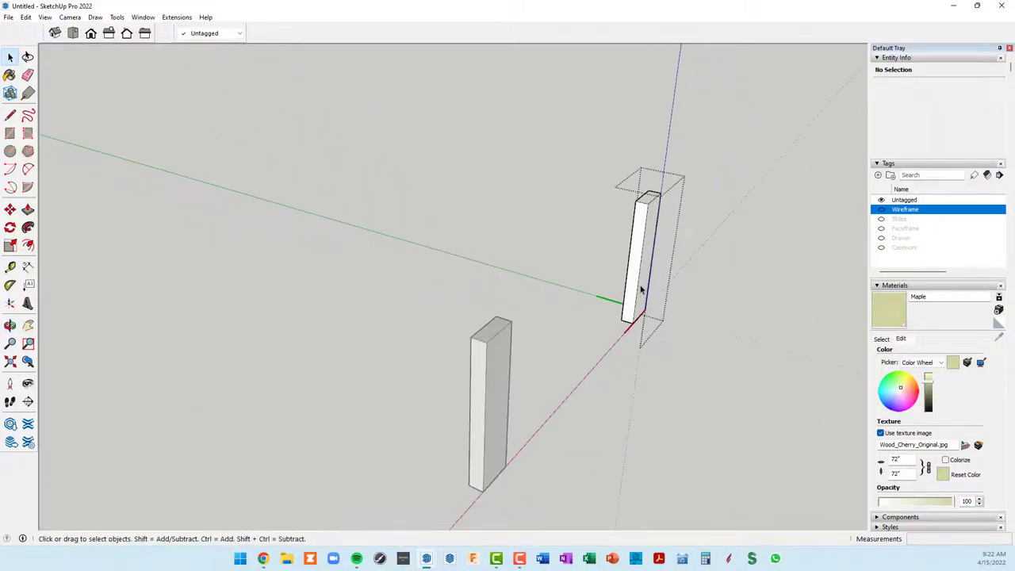
scroll(641, 289, up, 2)
mouse_move(655, 268)
middle_down()
mouse_move(569, 286)
mouse_move(605, 283)
middle_up()
scroll(480, 218, up, 2)
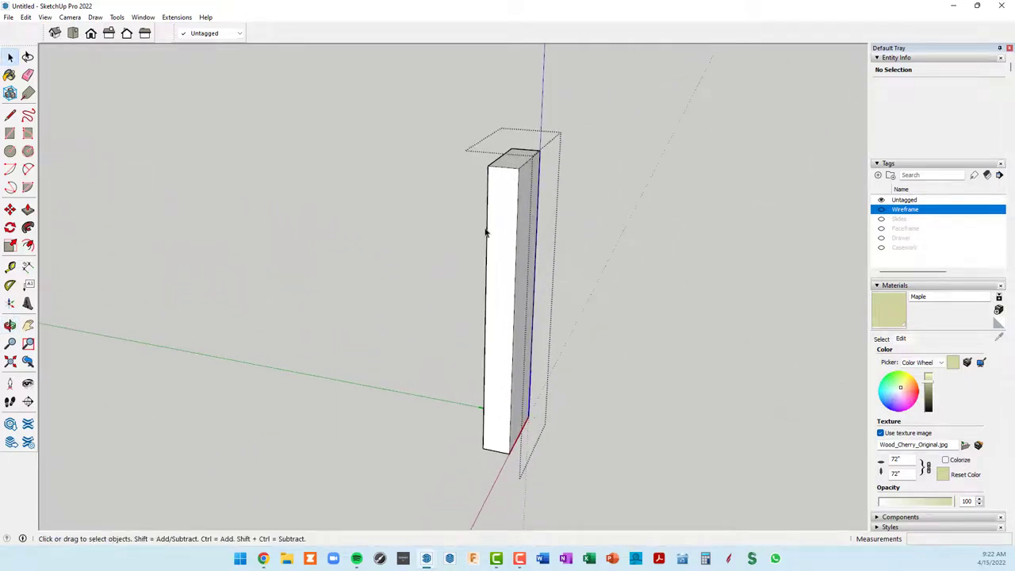
scroll(488, 225, up, 2)
Step: Place two Tape Measure guides 1/4 inch apart along the stile's edge
key(t)
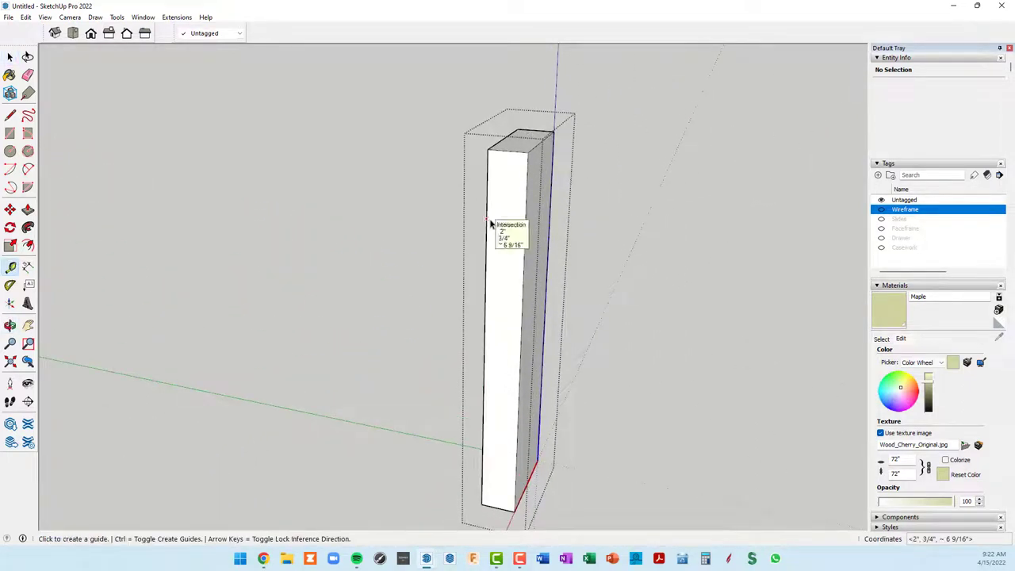
click(487, 208)
scroll(495, 201, up, 2)
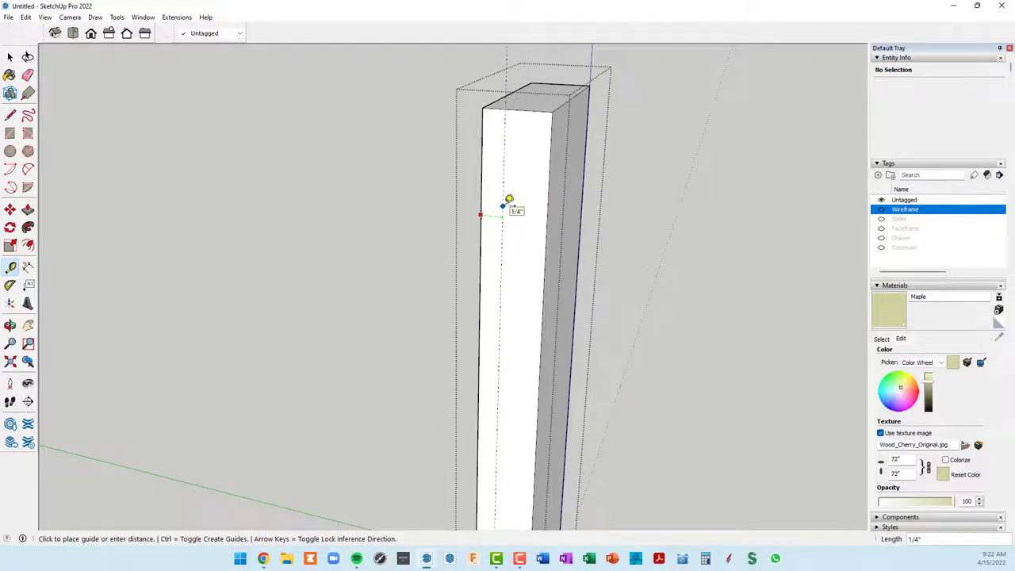
click(509, 199)
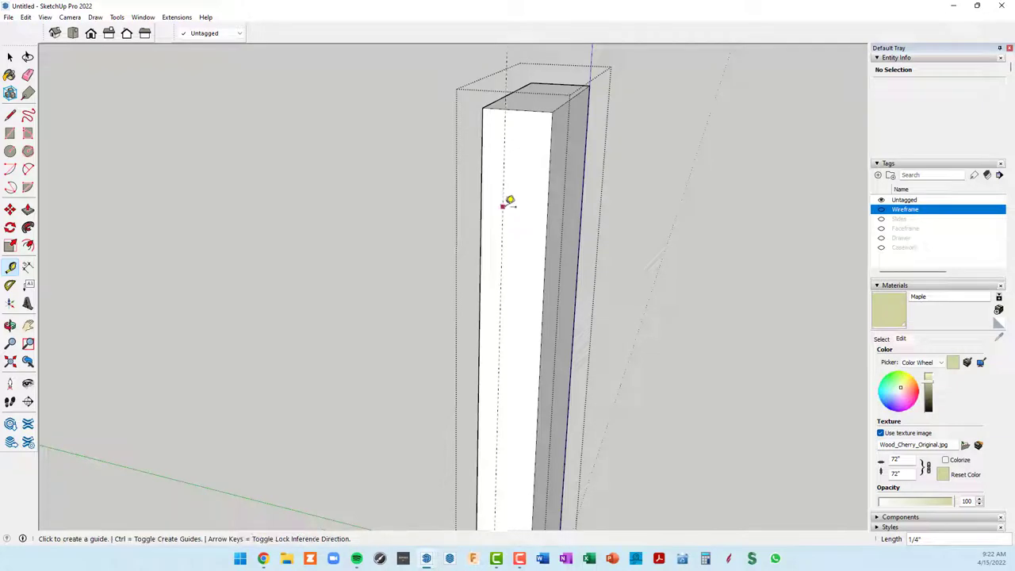
click(505, 165)
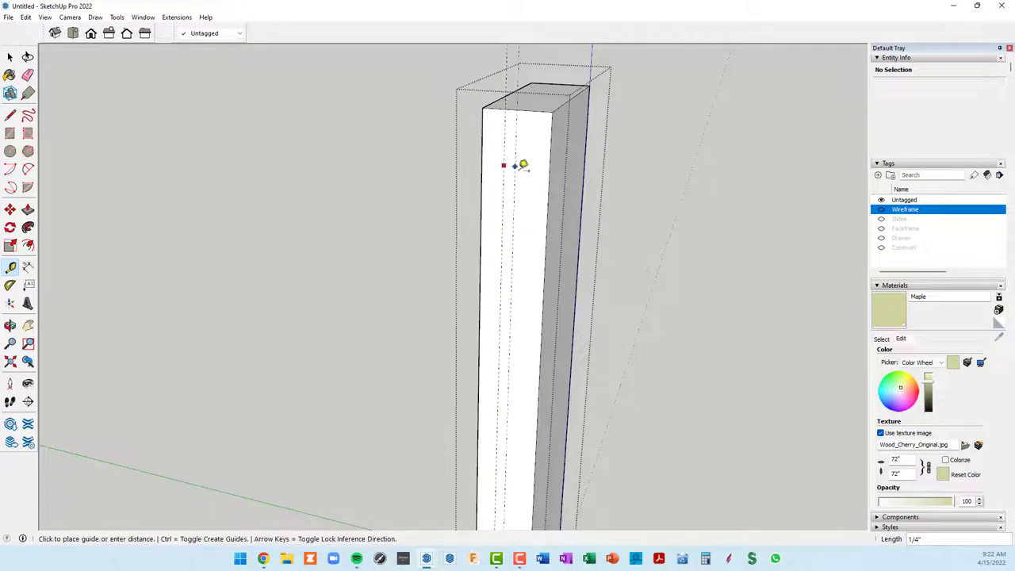
click(532, 164)
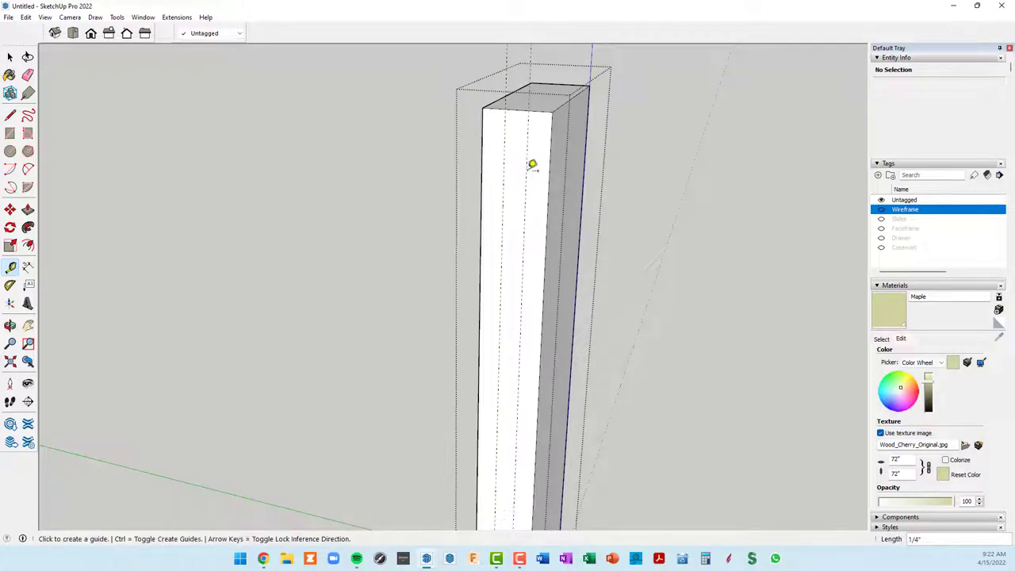
scroll(549, 260, down, 3)
middle_drag(556, 298, 536, 272)
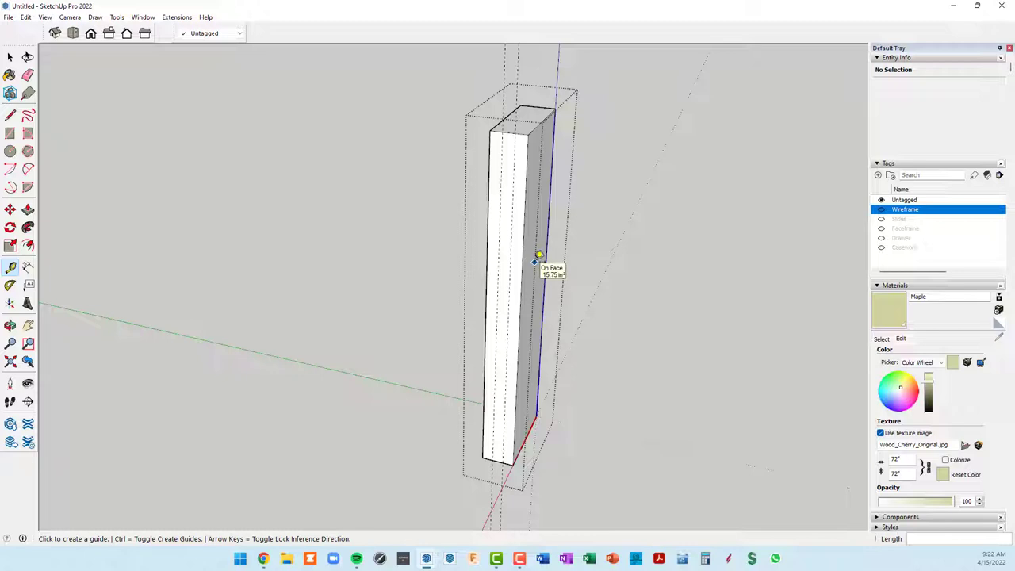
Step: Draw the groove strip between the guides and push it 3/8 inch in
key(r)
click(508, 125)
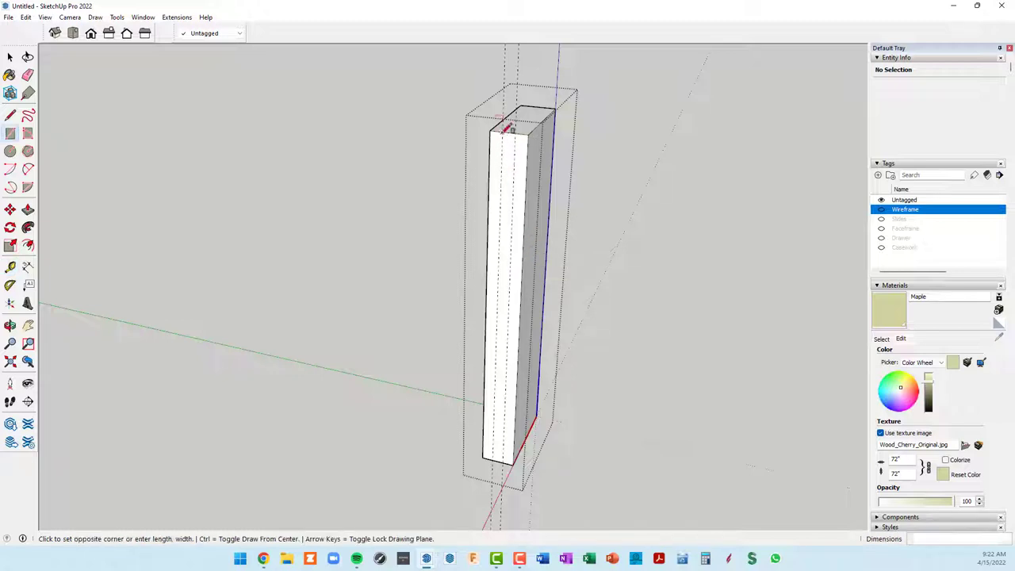
scroll(504, 429, up, 2)
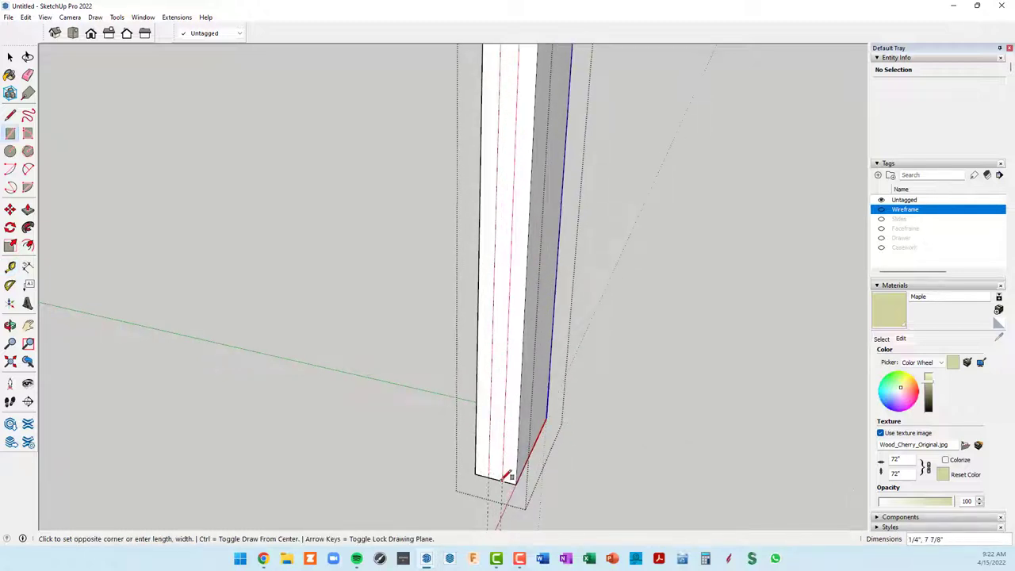
middle_drag(503, 301, 489, 407)
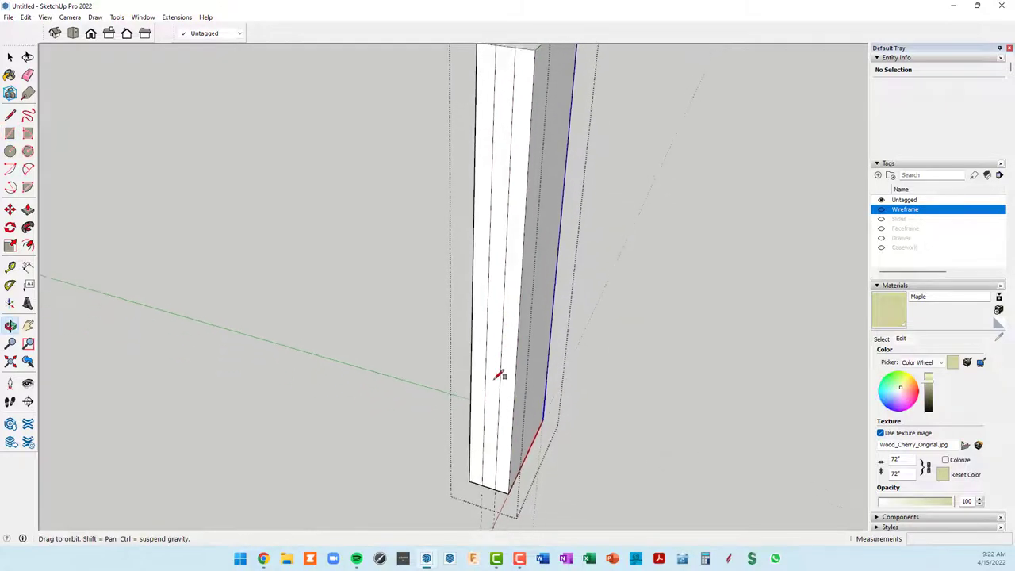
key(p)
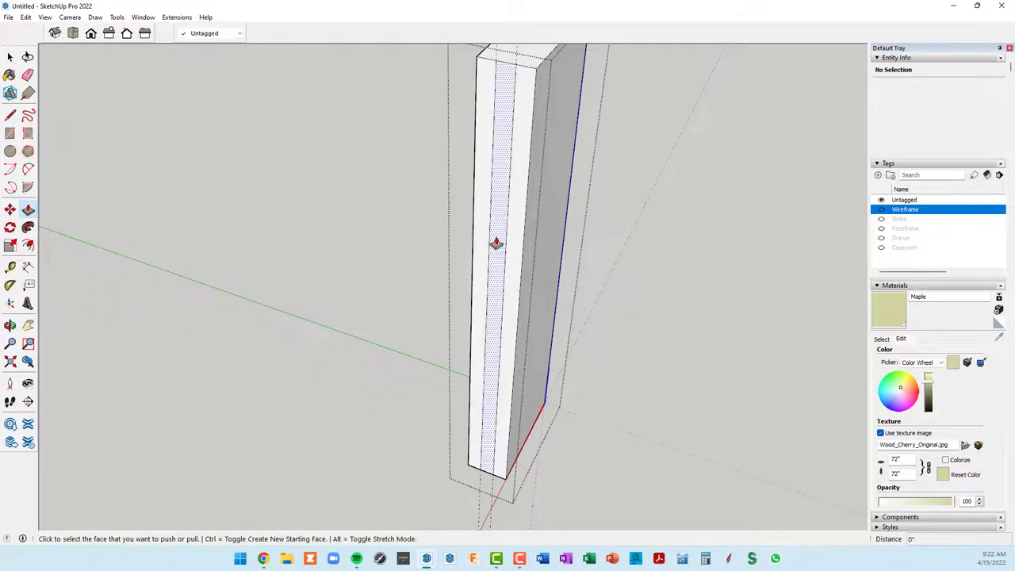
click(495, 240)
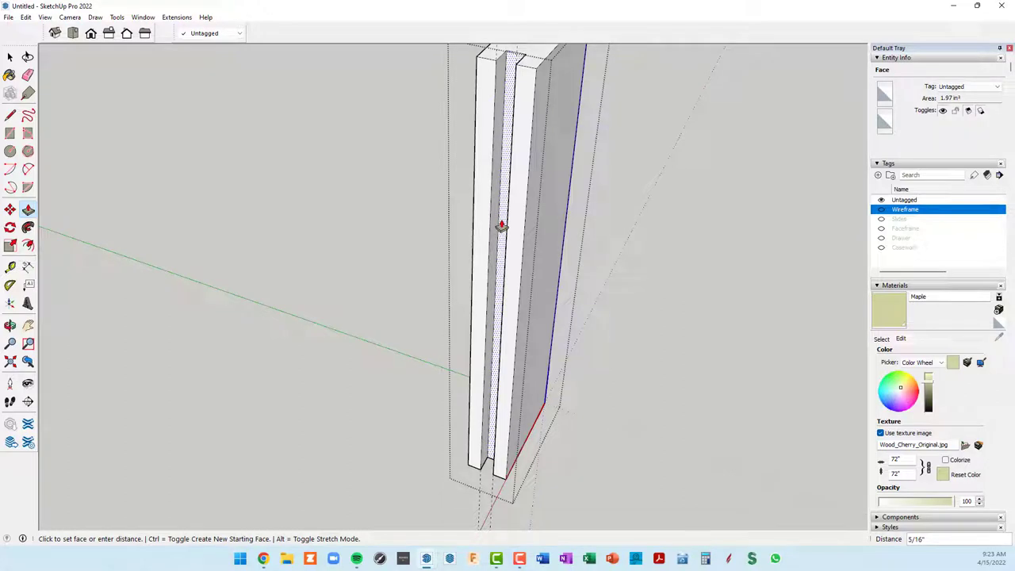
text(3/8)
key(Return)
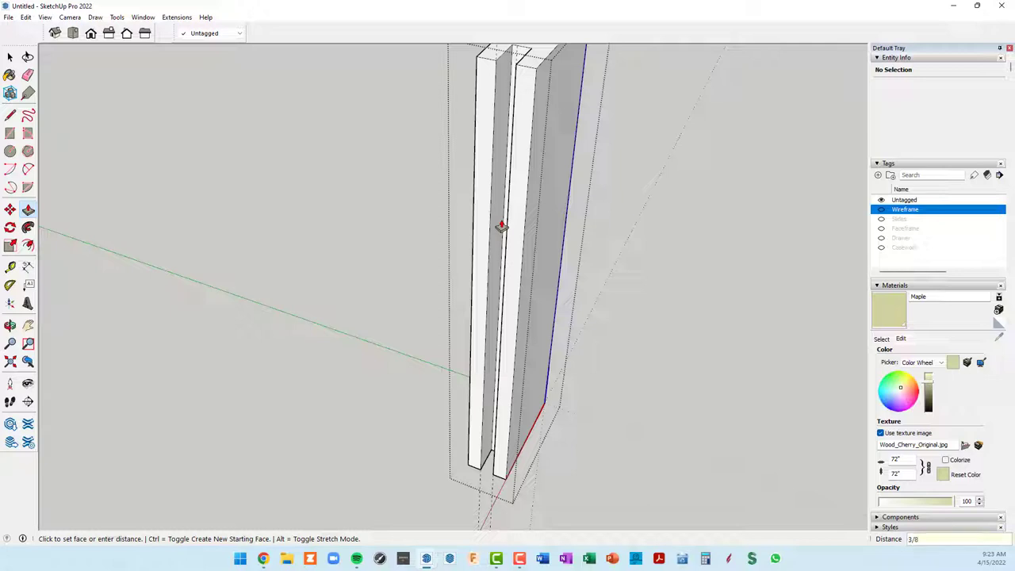
text(")
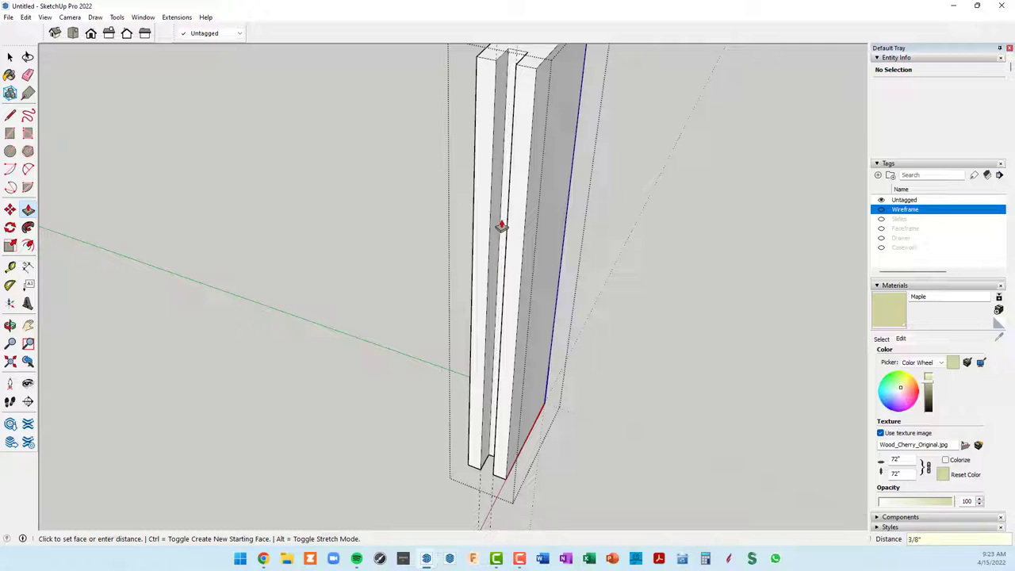
Step: Inspect the grooved stile, then close the component
scroll(476, 220, down, 3)
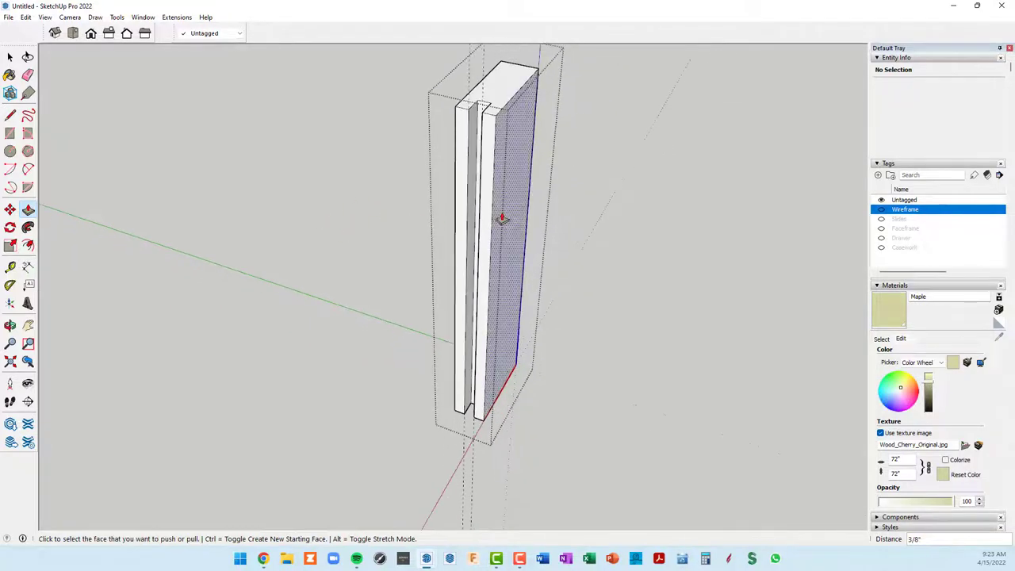
mouse_move(501, 220)
middle_down()
mouse_move(256, 257)
mouse_move(122, 254)
mouse_move(211, 231)
mouse_move(107, 231)
mouse_move(472, 264)
middle_up()
scroll(84, 231, down, 3)
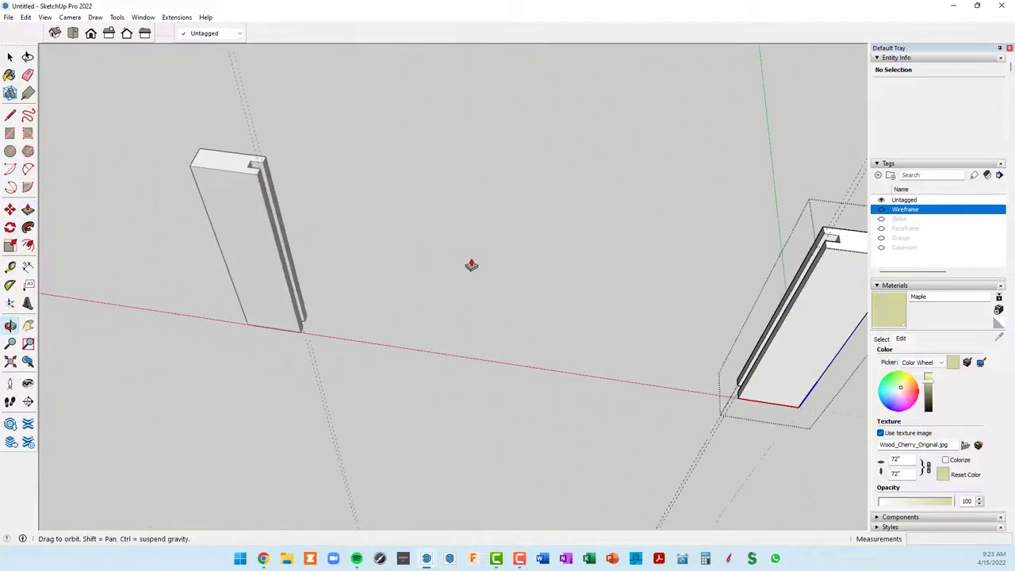
scroll(230, 172, up, 3)
scroll(237, 186, up, 2)
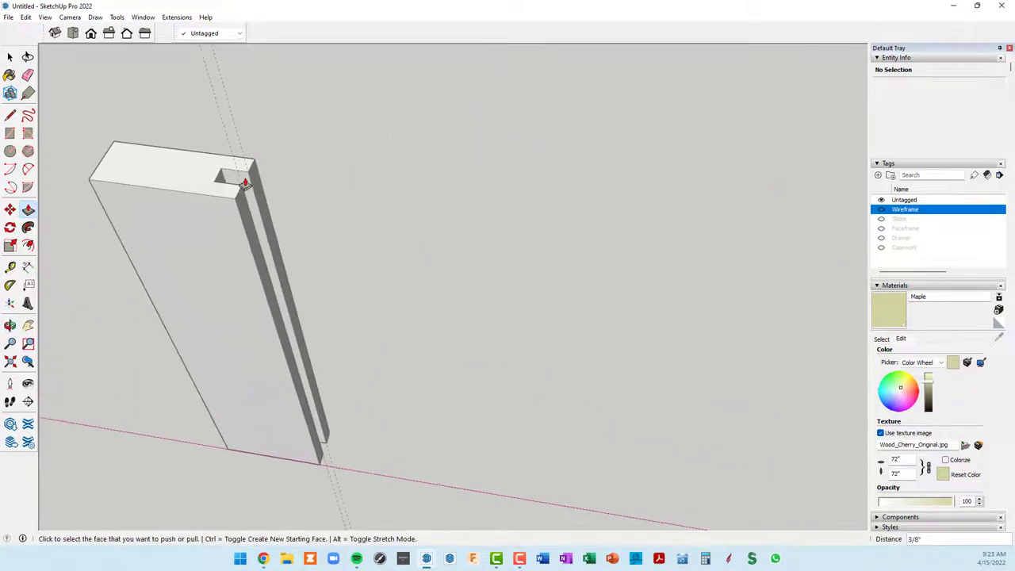
scroll(245, 183, down, 3)
mouse_move(351, 215)
middle_down()
mouse_move(419, 191)
mouse_move(623, 172)
middle_up()
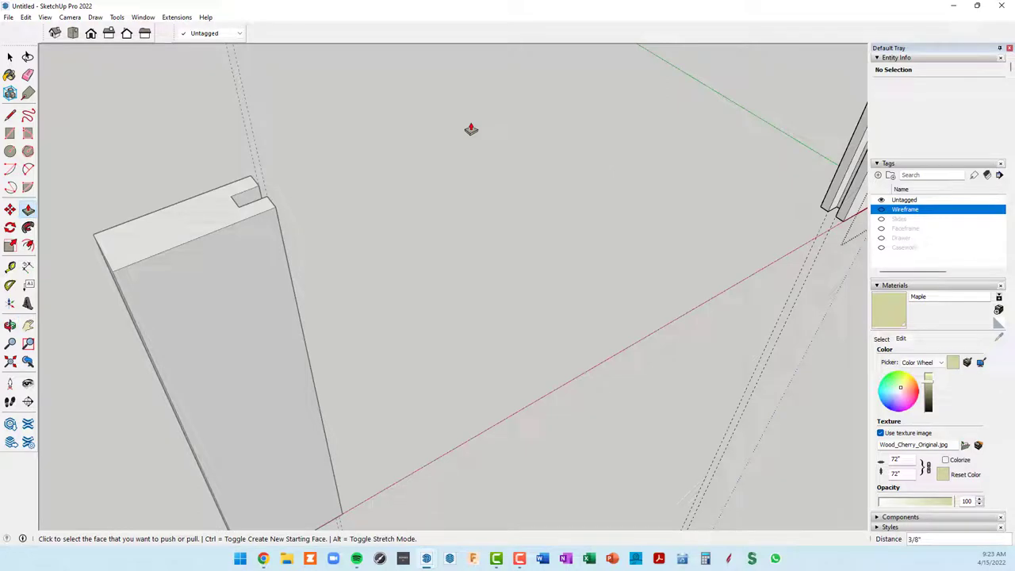
right_click(471, 129)
click(489, 131)
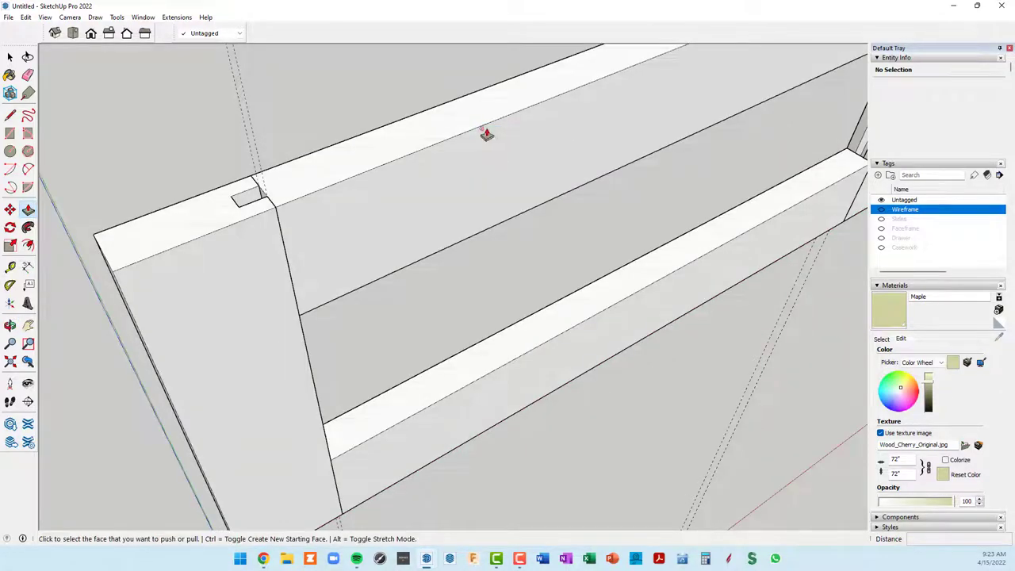
Step: Orbit and zoom around the door frame's notched top-left corner
scroll(486, 134, down, 2)
mouse_move(484, 135)
middle_down()
mouse_move(421, 154)
mouse_move(558, 110)
middle_up()
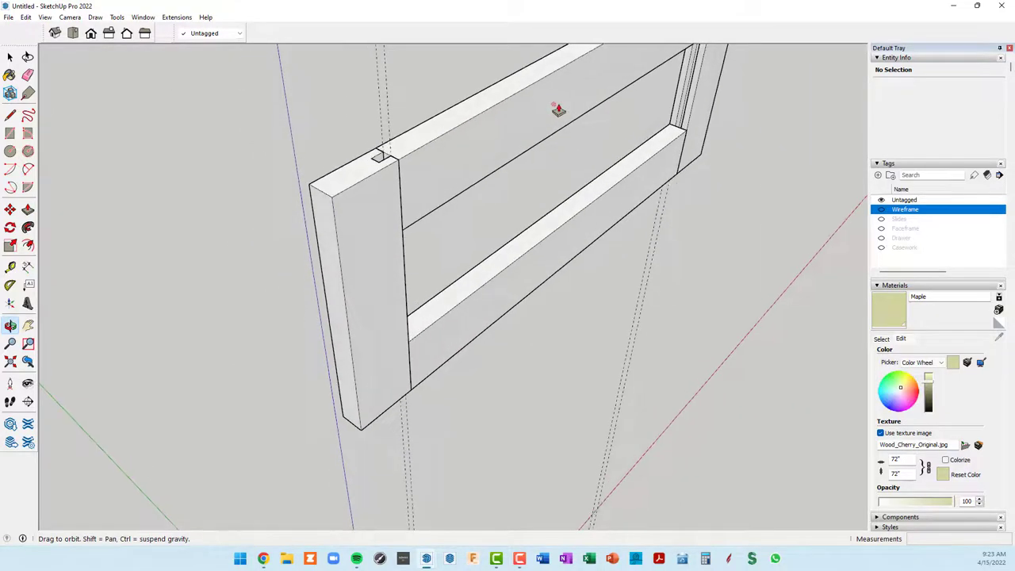
scroll(397, 168, up, 1)
scroll(386, 171, up, 2)
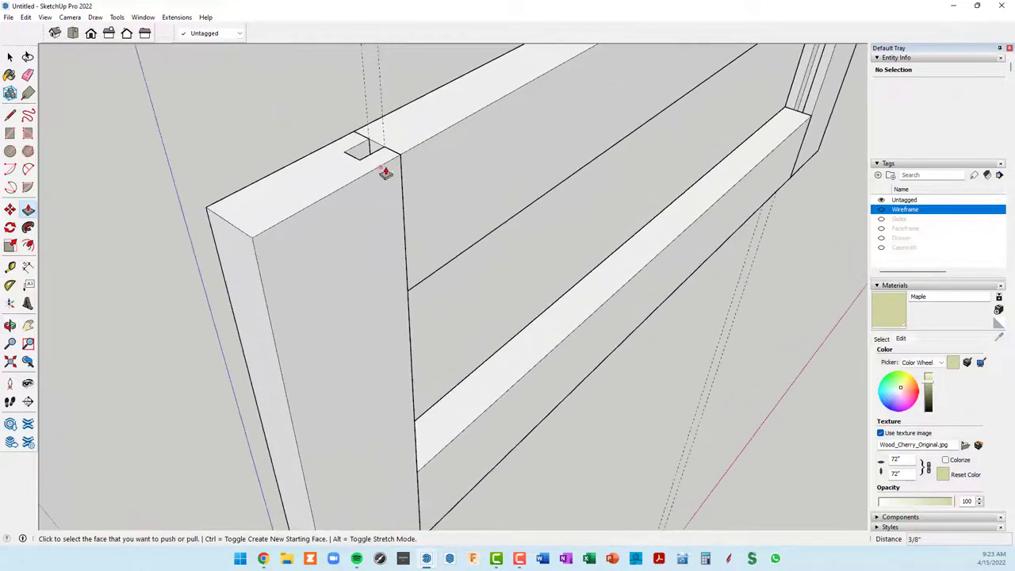
scroll(377, 168, up, 1)
scroll(377, 168, down, 1)
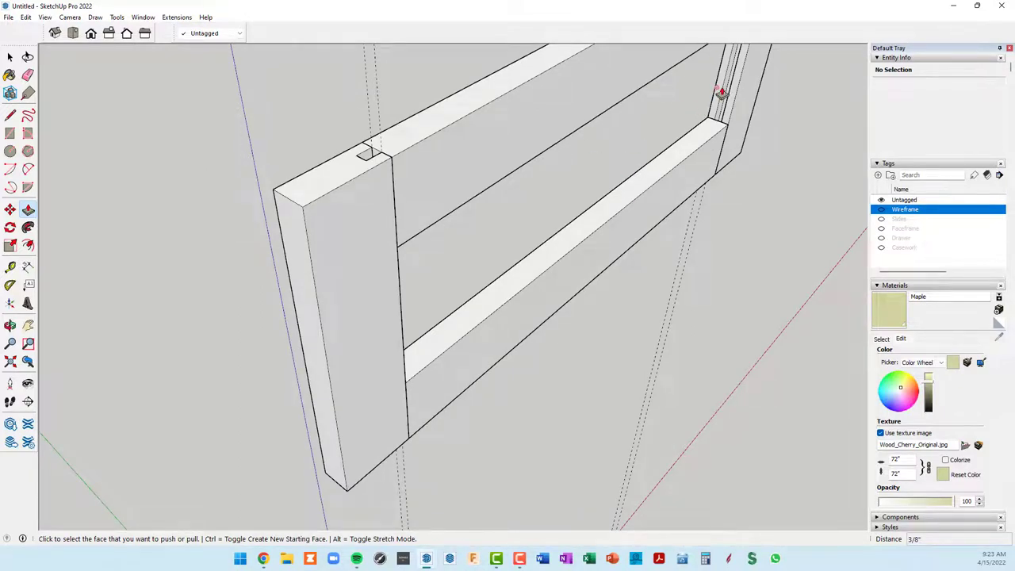
scroll(562, 158, up, 1)
scroll(555, 176, up, 1)
scroll(324, 215, up, 1)
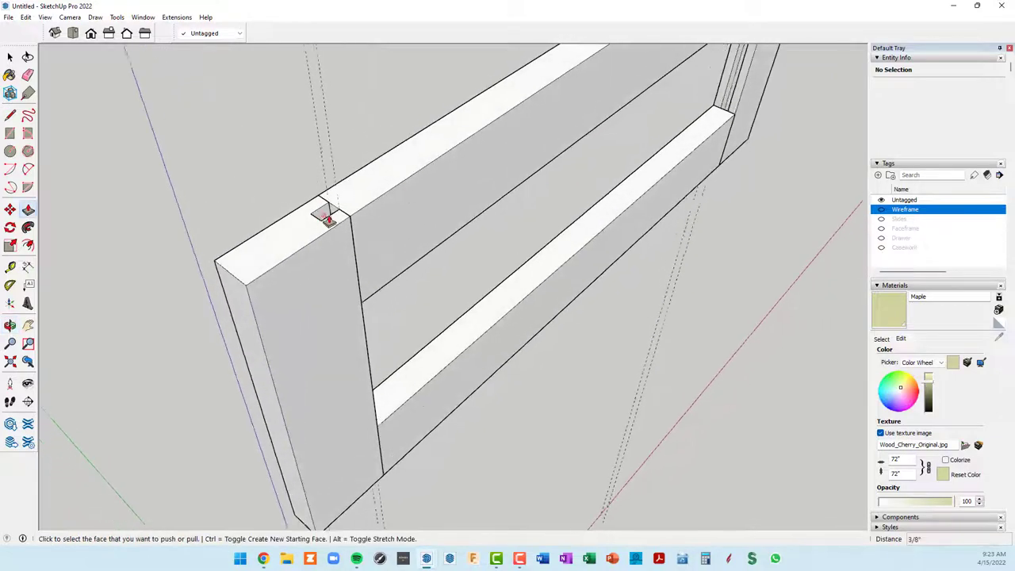
scroll(325, 215, up, 1)
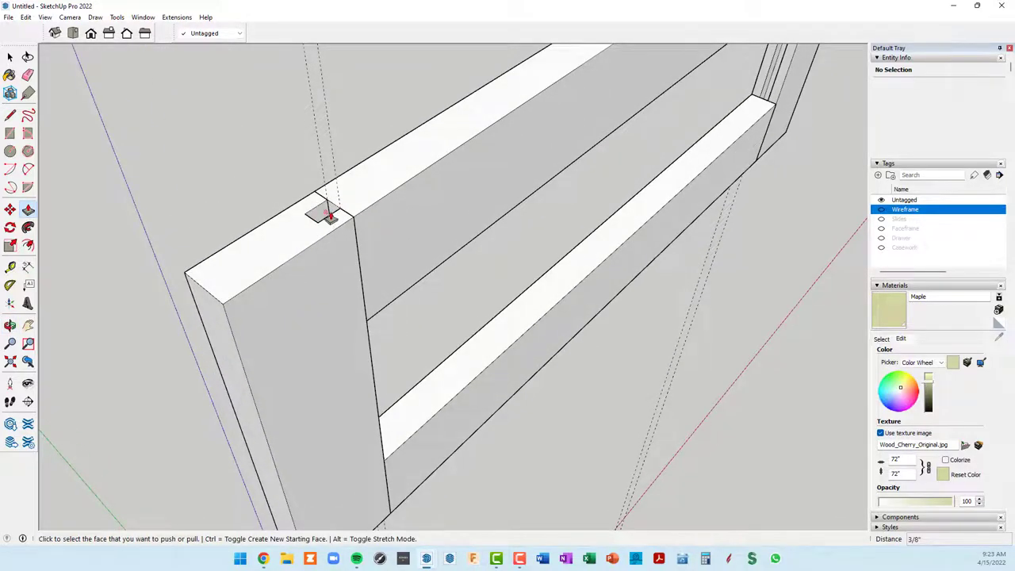
mouse_move(329, 216)
middle_down()
mouse_move(339, 256)
mouse_move(483, 292)
mouse_move(840, 310)
mouse_move(537, 185)
mouse_move(529, 209)
mouse_move(487, 215)
mouse_move(564, 245)
mouse_move(555, 236)
middle_up()
key(p)
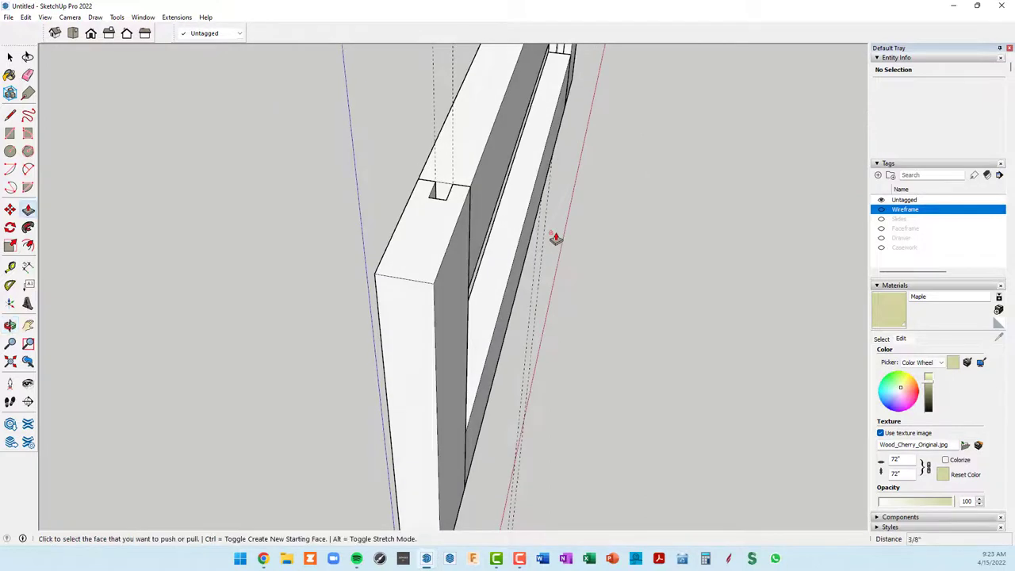
key(space)
Step: Place two Tape Measure guides 1/4 inch apart on the rail end
middle_drag(494, 178, 490, 178)
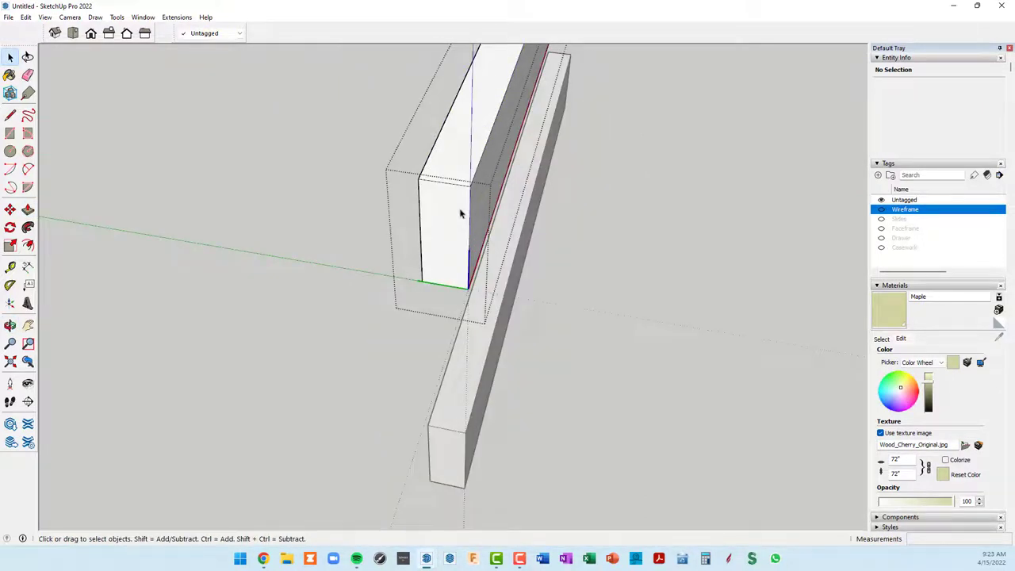
key(t)
click(420, 211)
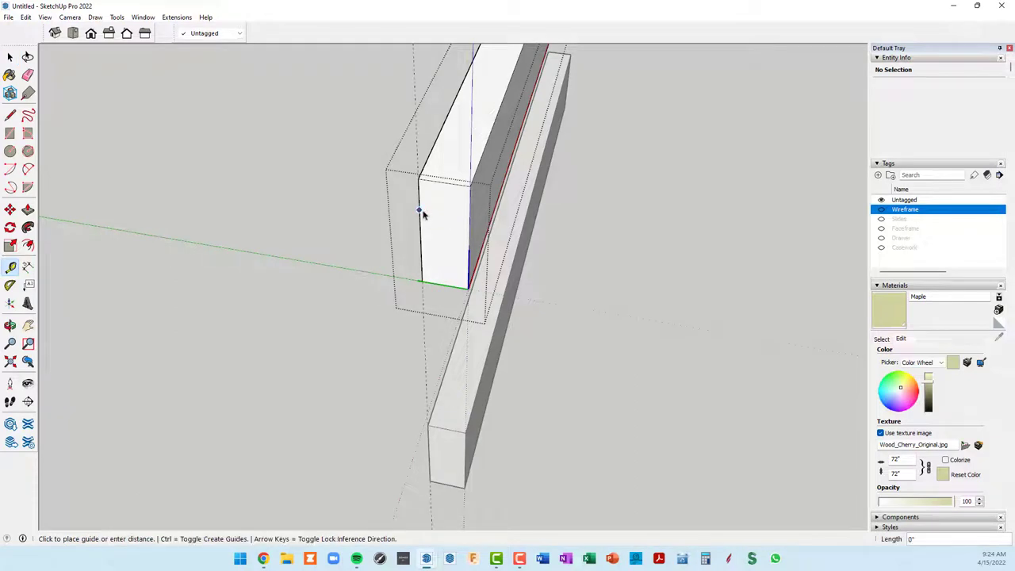
scroll(432, 215, up, 1)
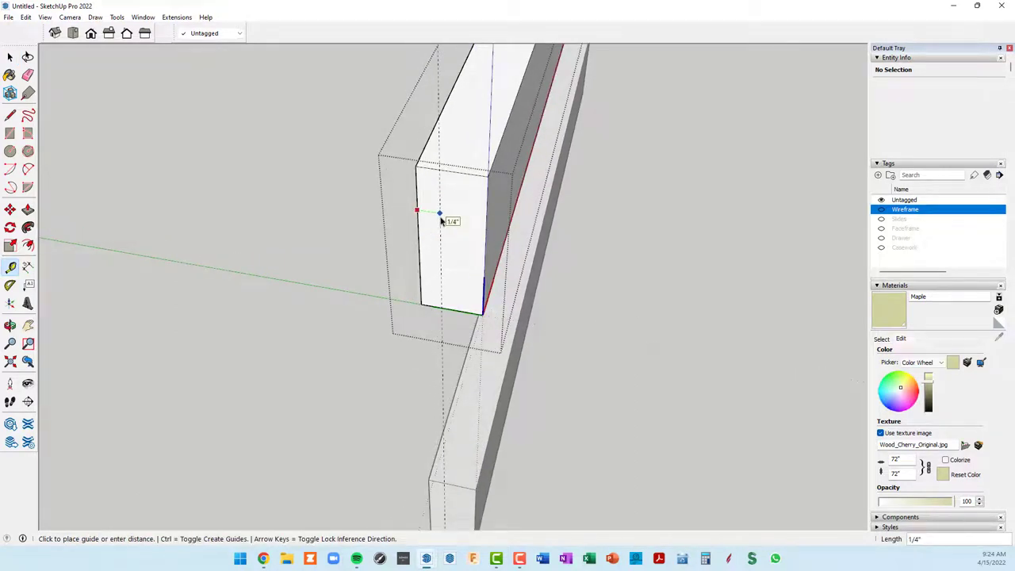
click(441, 221)
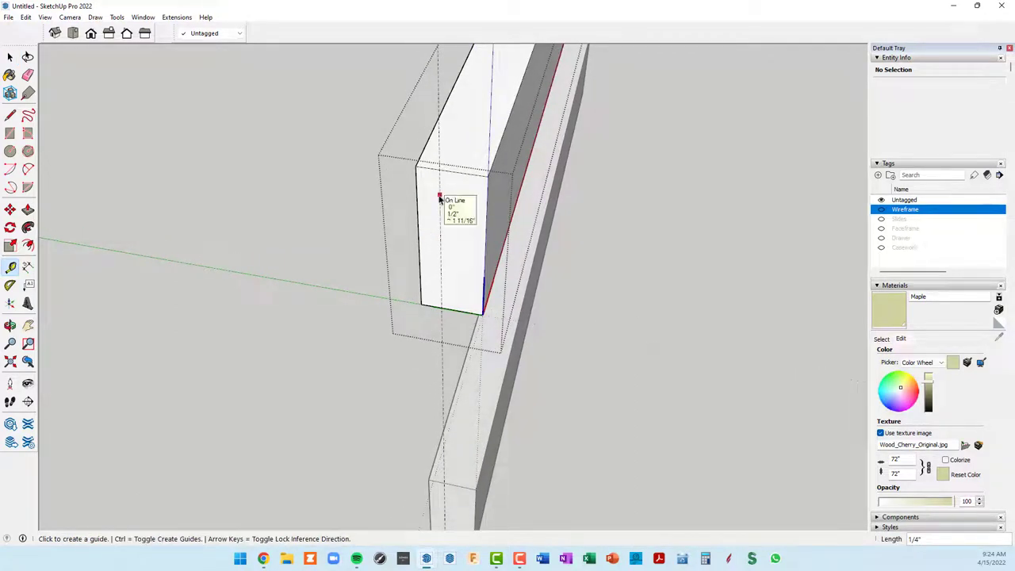
click(440, 197)
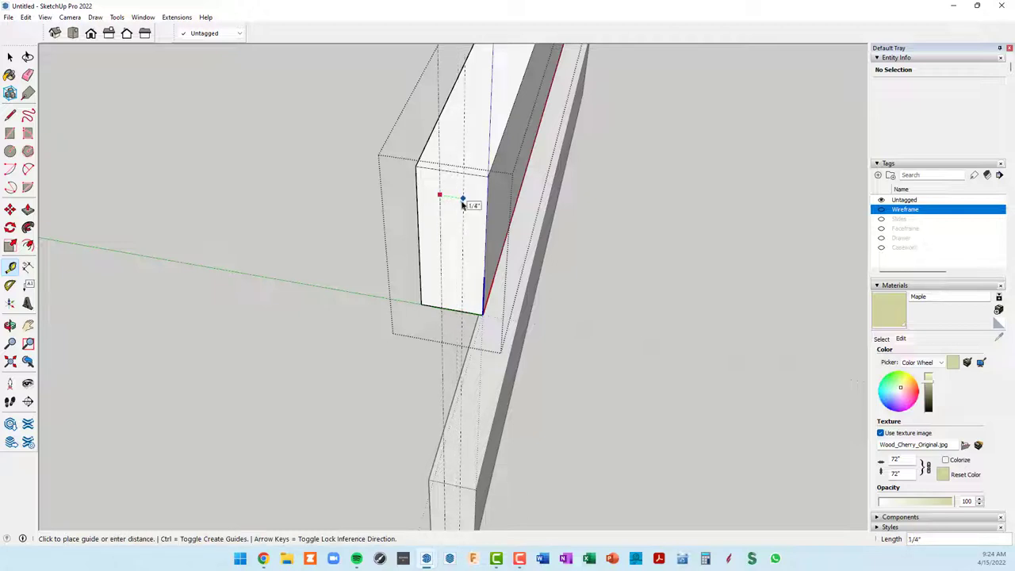
click(463, 205)
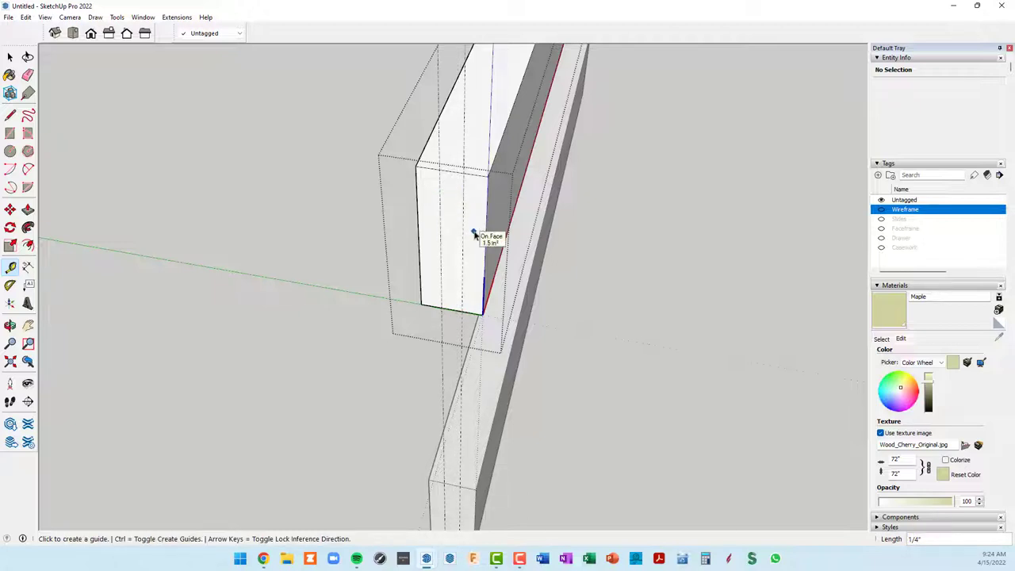
Step: Draw the strip between the guides and extrude it 3/8 inch as a stub tenon
key(r)
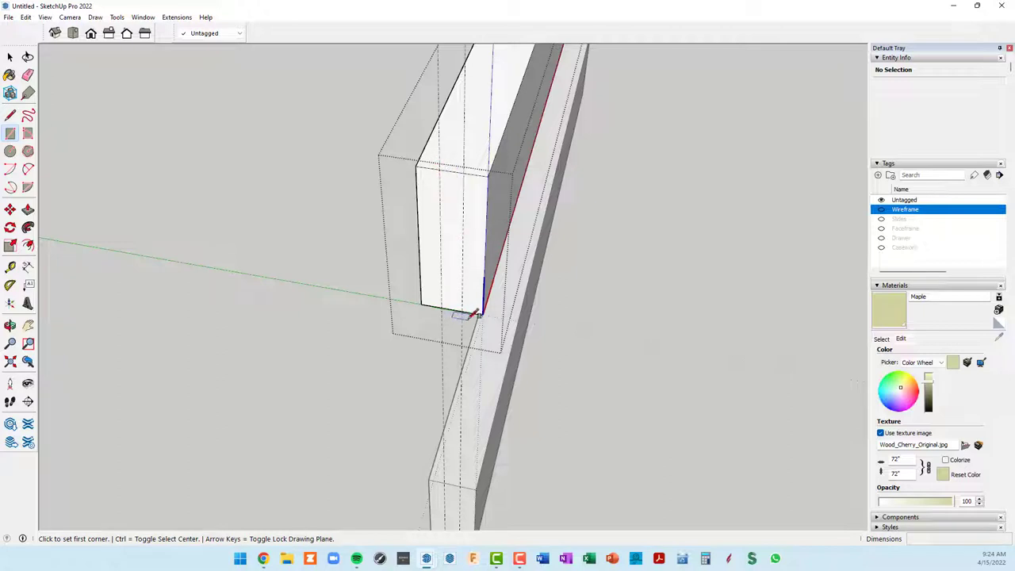
click(467, 309)
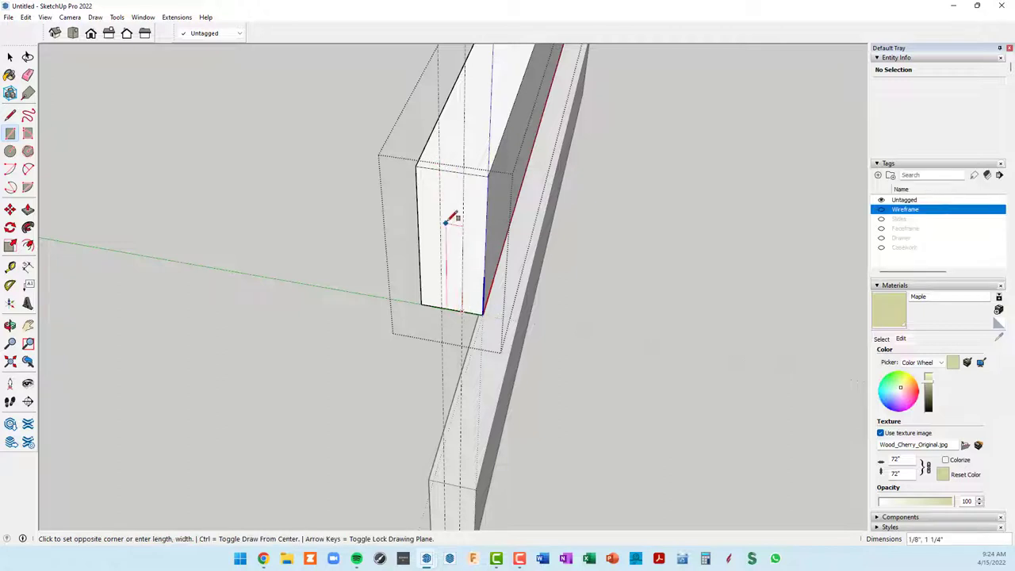
click(444, 166)
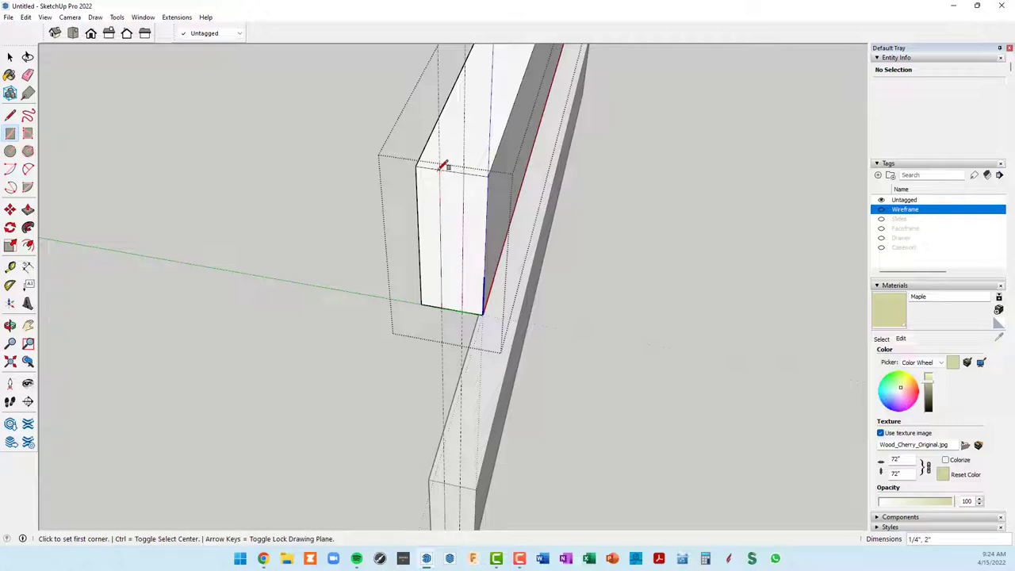
key(p)
click(450, 229)
text(3/)
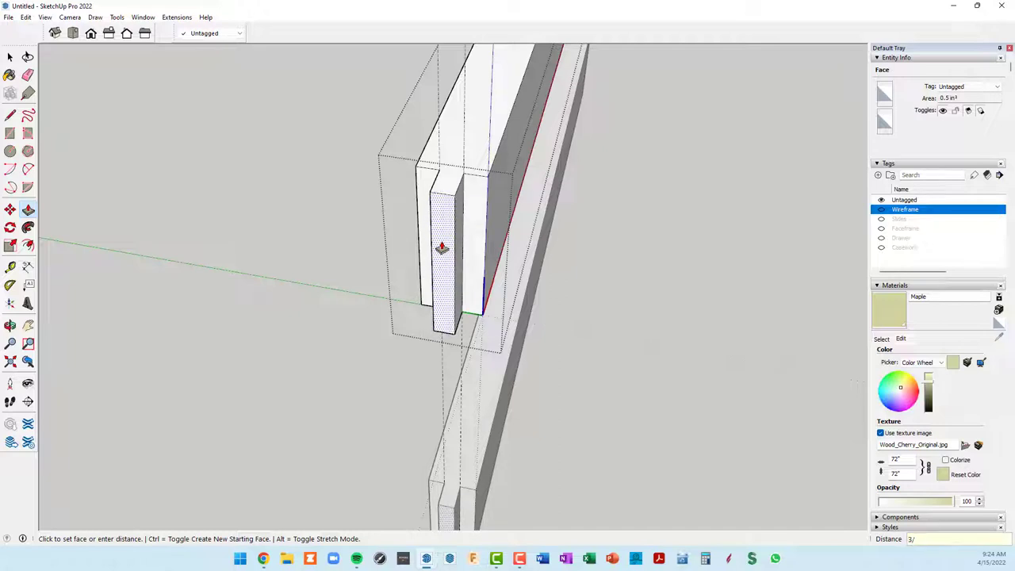
text(8)
key(Return)
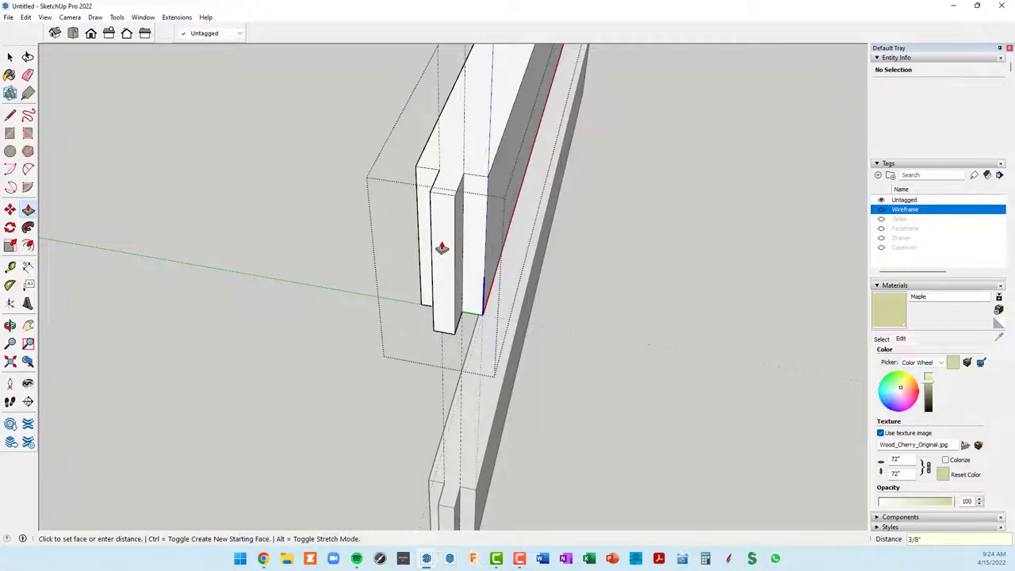
mouse_move(659, 288)
middle_down()
mouse_move(619, 278)
mouse_move(240, 294)
mouse_move(671, 324)
mouse_move(496, 306)
mouse_move(525, 294)
mouse_move(135, 61)
middle_up()
mouse_move(528, 233)
middle_down()
mouse_move(487, 199)
mouse_move(531, 272)
middle_up()
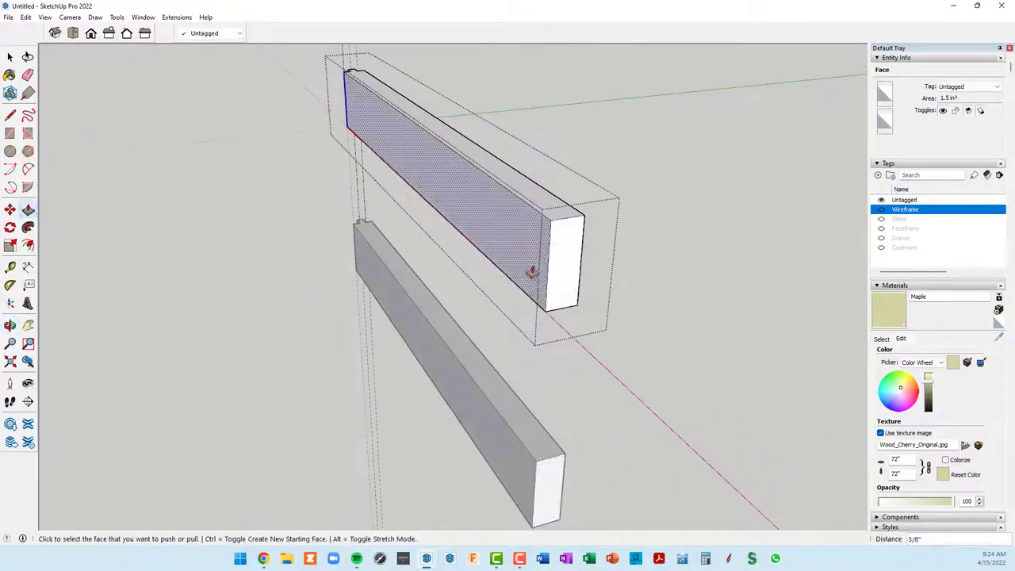
Step: Place two 1/4-inch Tape Measure guides on the second rail's end
scroll(530, 274, up, 1)
scroll(544, 284, up, 1)
key(t)
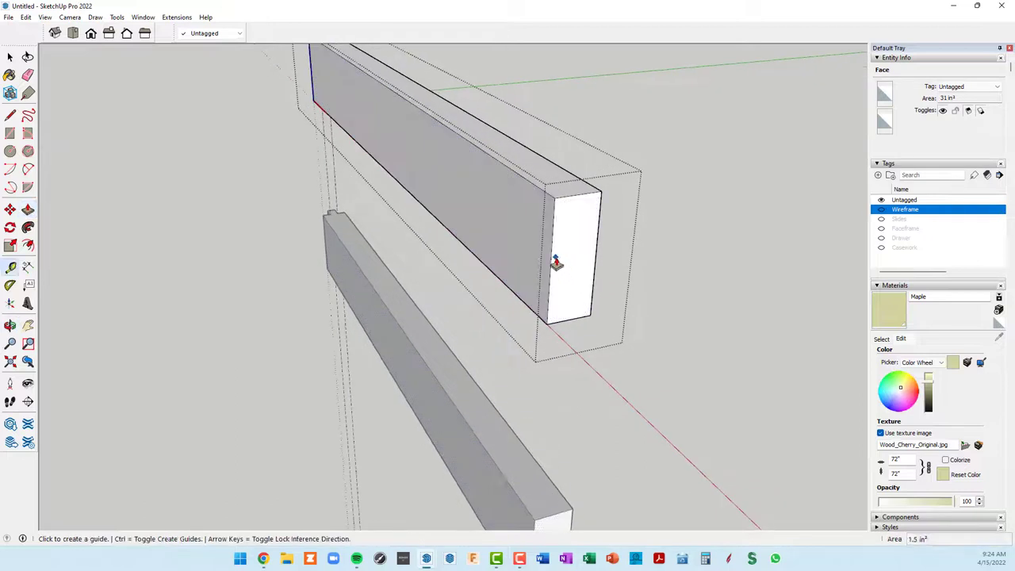
click(552, 258)
scroll(567, 257, up, 2)
text(1/)
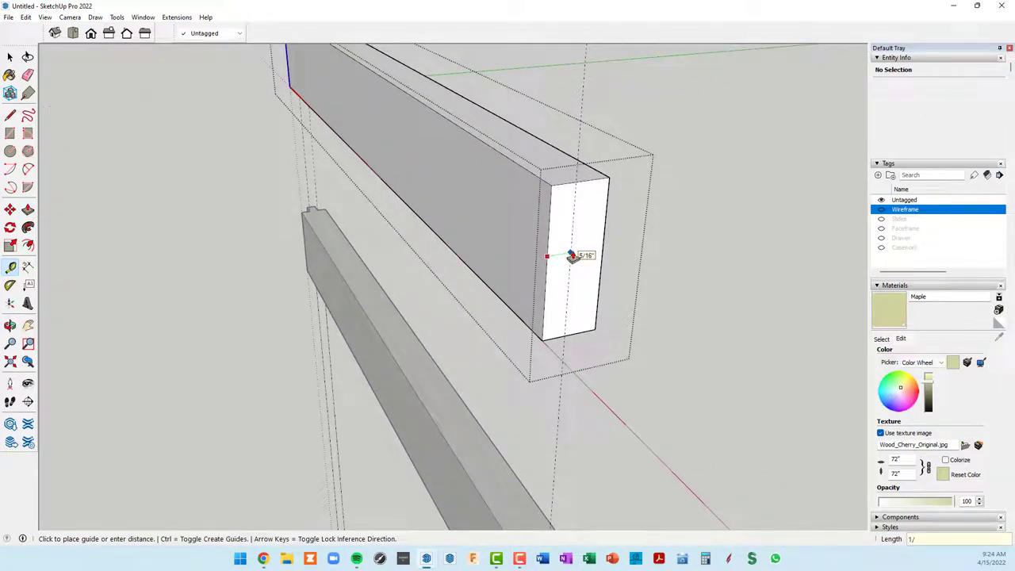
text(4)
key(Return)
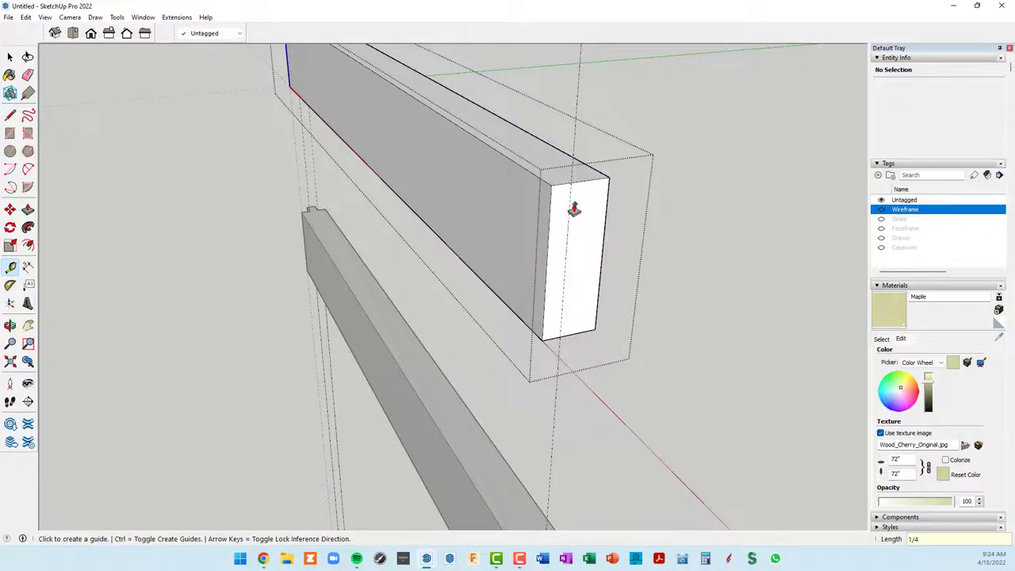
click(568, 208)
scroll(583, 206, up, 1)
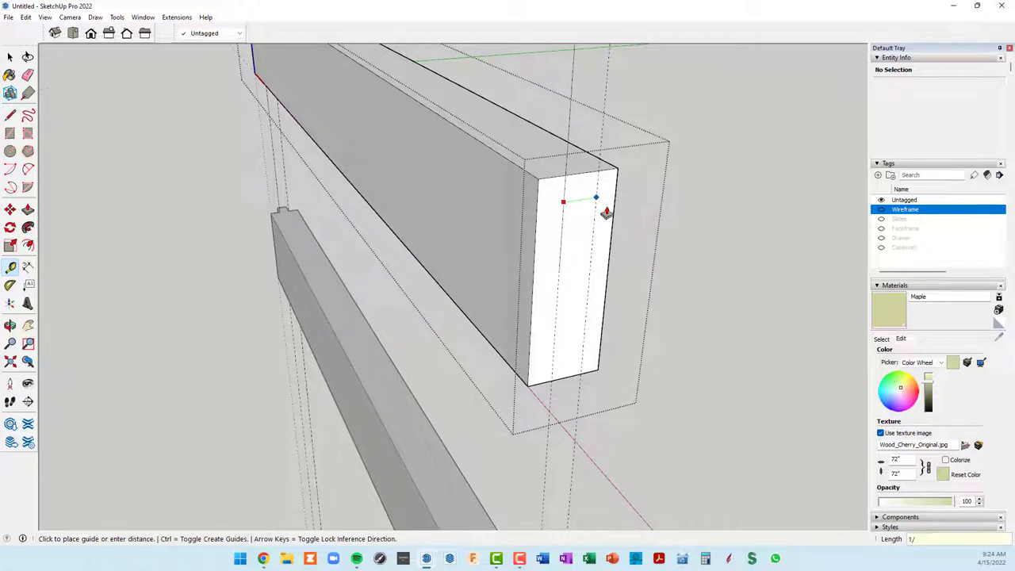
text(8)
click(591, 210)
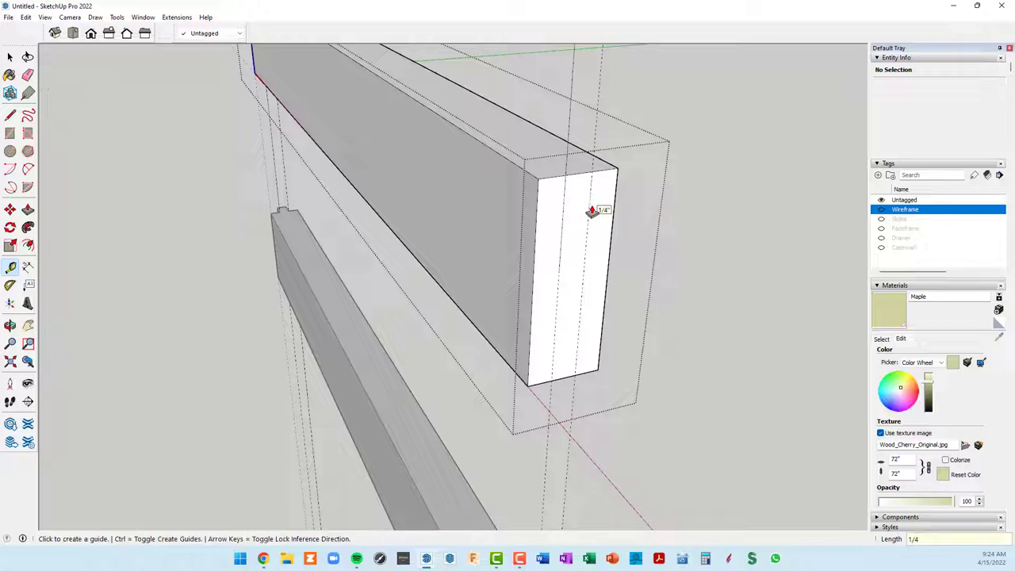
Step: Draw the strip between the guides and extrude it 3/8 inch into a tenon
key(r)
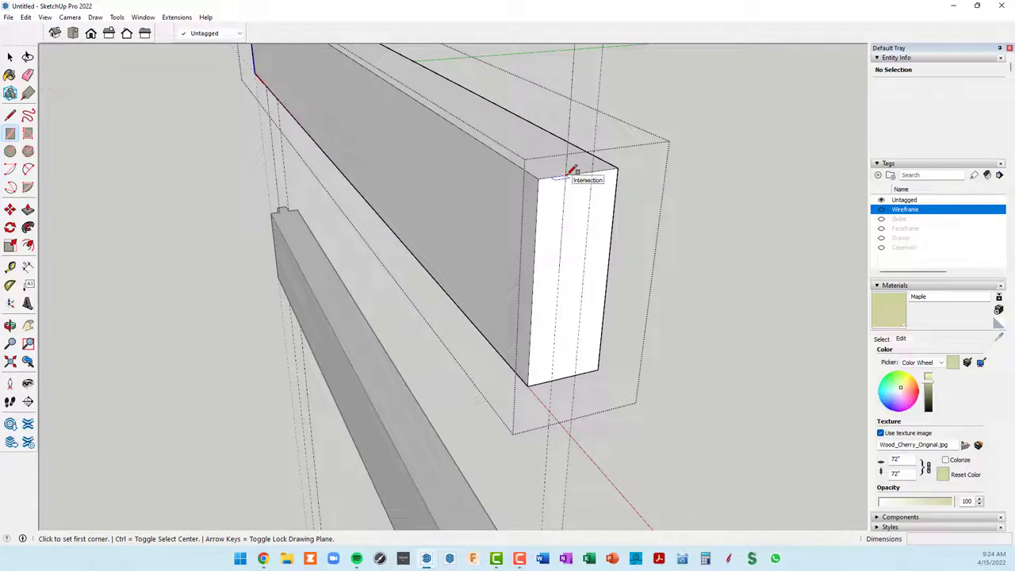
click(566, 174)
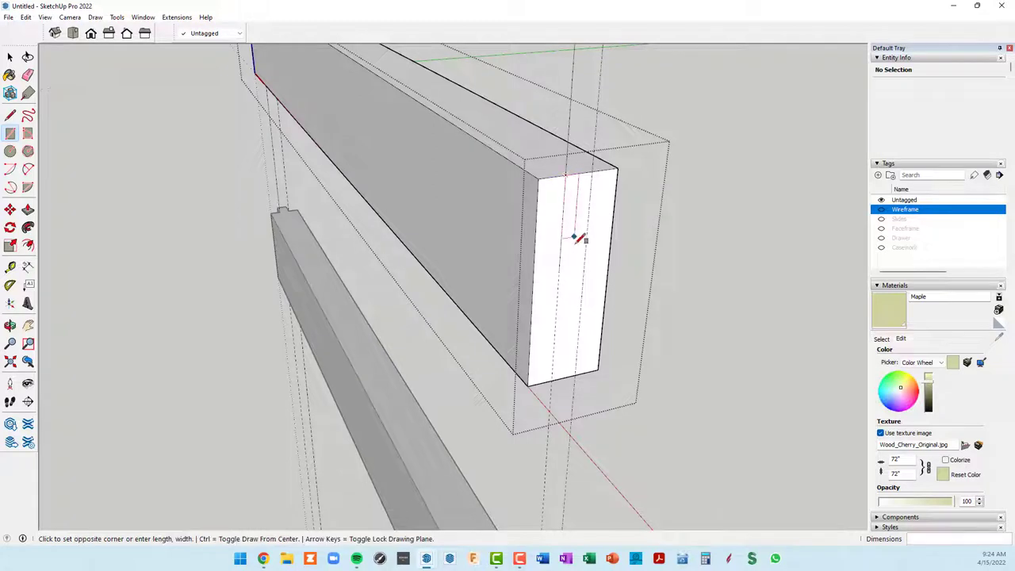
click(579, 368)
key(p)
click(571, 311)
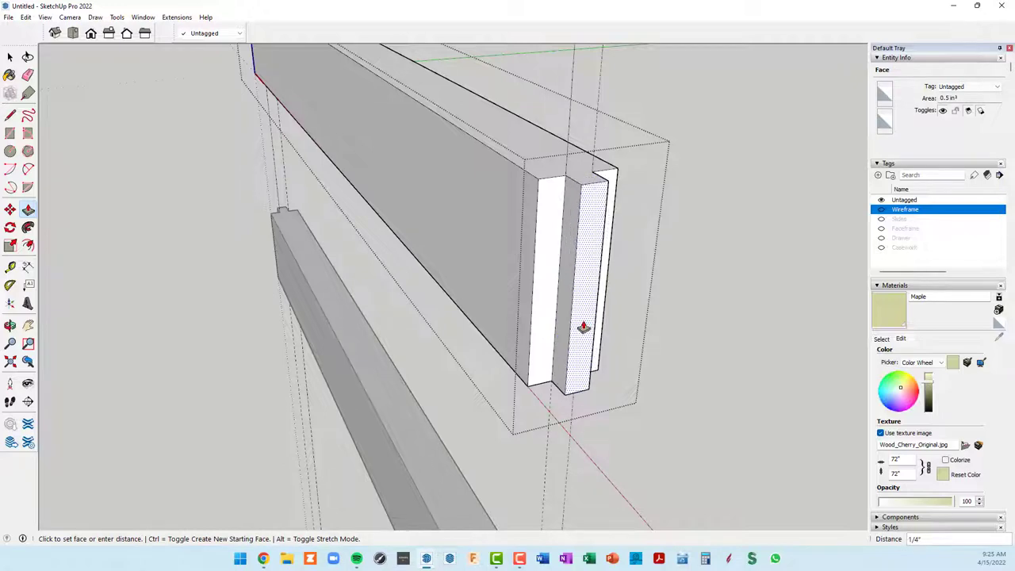
text(3/8)
key(Return)
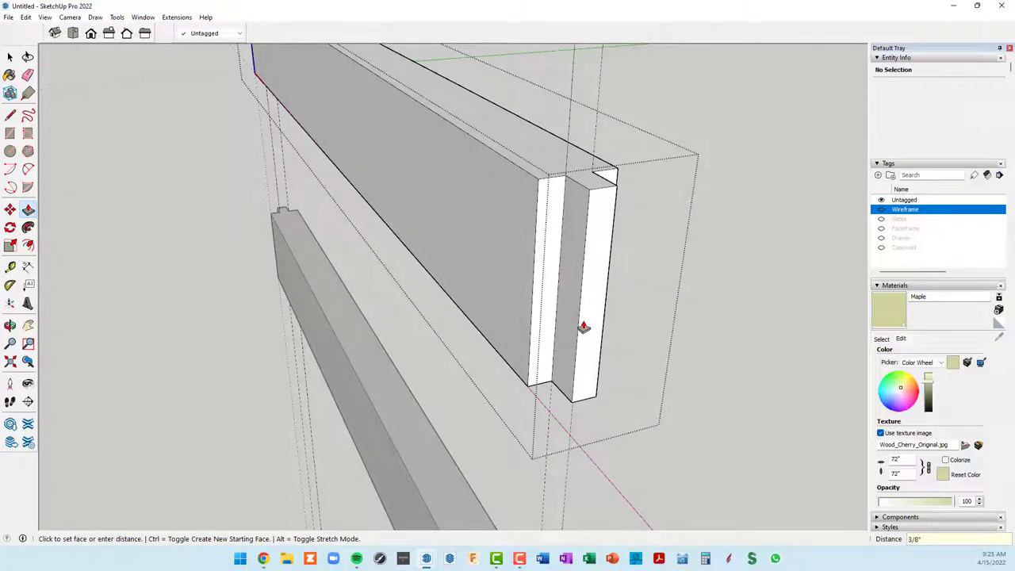
Step: Close the rail component to show the whole door frame again
scroll(584, 301, down, 2)
scroll(581, 349, down, 2)
mouse_move(579, 378)
middle_down()
mouse_move(594, 471)
mouse_move(764, 433)
mouse_move(671, 423)
mouse_move(607, 366)
mouse_move(636, 390)
middle_up()
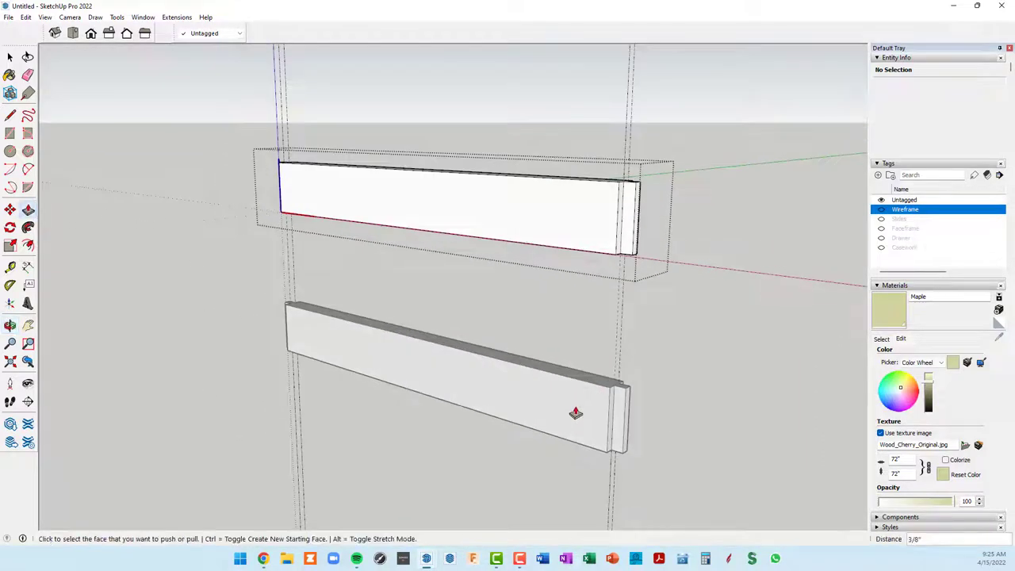
right_click(716, 321)
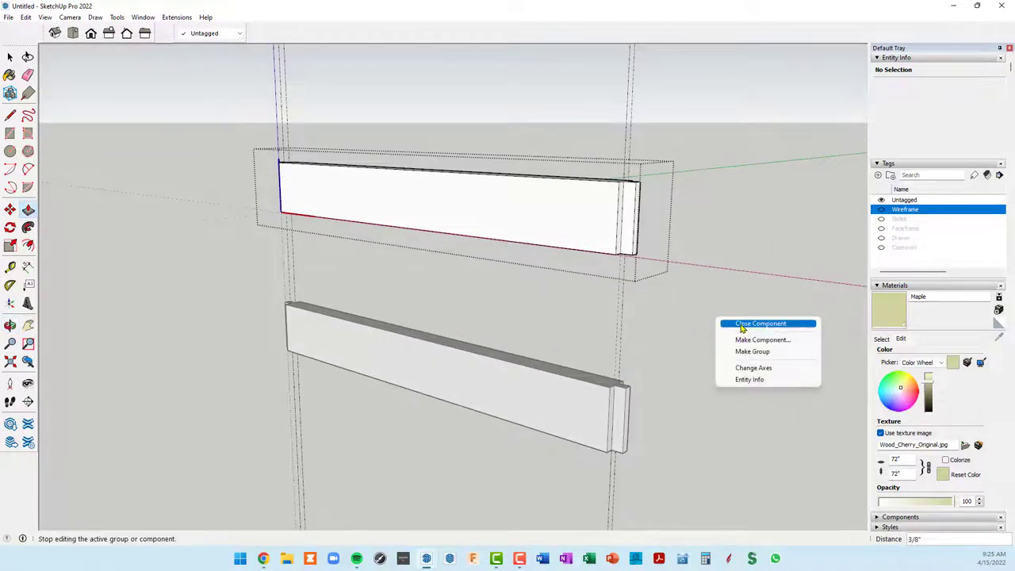
click(741, 325)
mouse_move(617, 344)
middle_down()
mouse_move(639, 484)
mouse_move(656, 349)
mouse_move(627, 386)
middle_up()
scroll(526, 344, up, 2)
scroll(430, 235, up, 2)
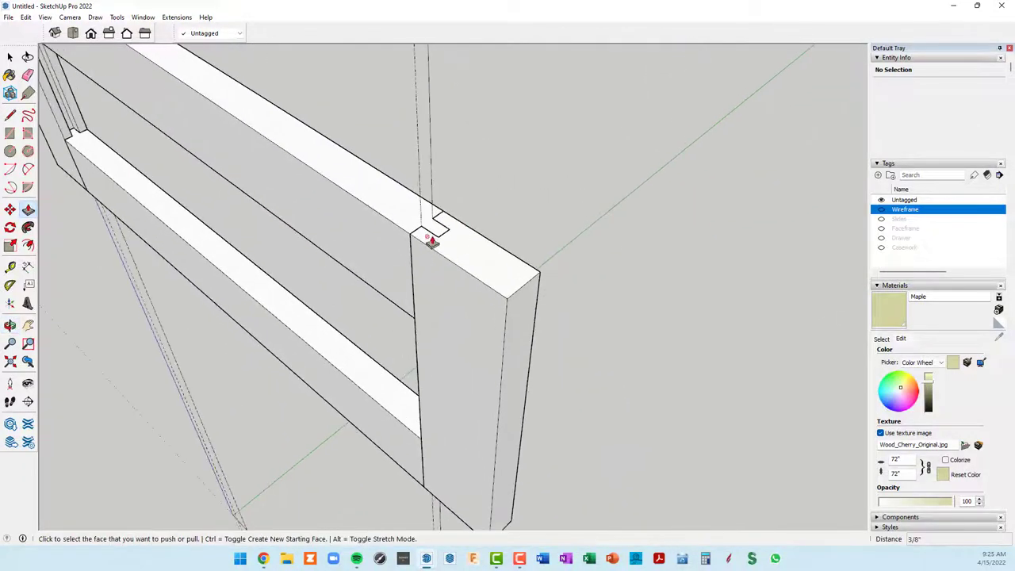
scroll(436, 236, up, 2)
scroll(436, 235, down, 2)
scroll(455, 233, down, 2)
scroll(451, 230, down, 2)
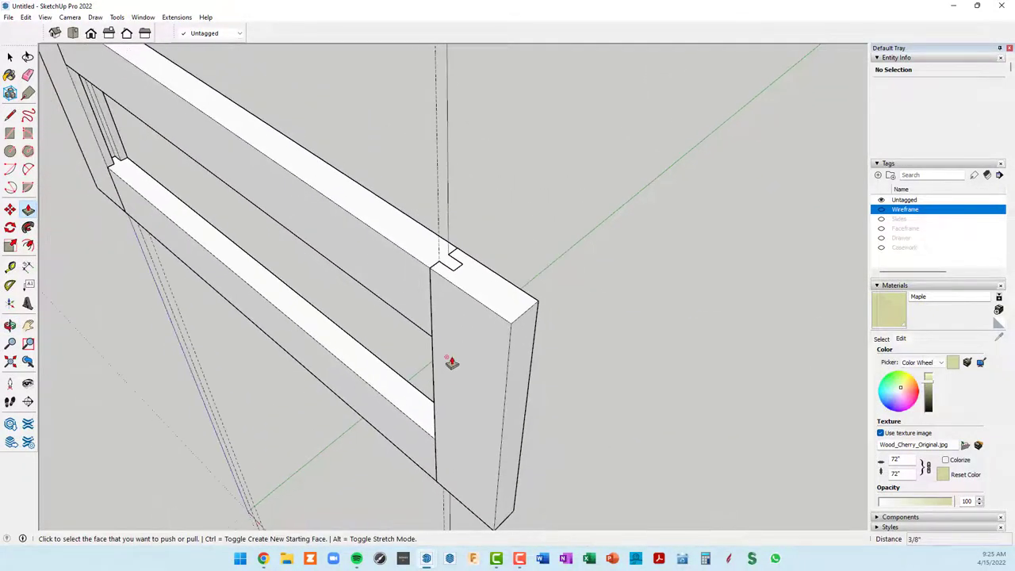
mouse_move(451, 360)
middle_down()
mouse_move(512, 30)
mouse_move(507, 107)
mouse_move(487, 35)
mouse_move(524, 190)
mouse_move(335, 197)
mouse_move(483, 222)
mouse_move(442, 233)
middle_up()
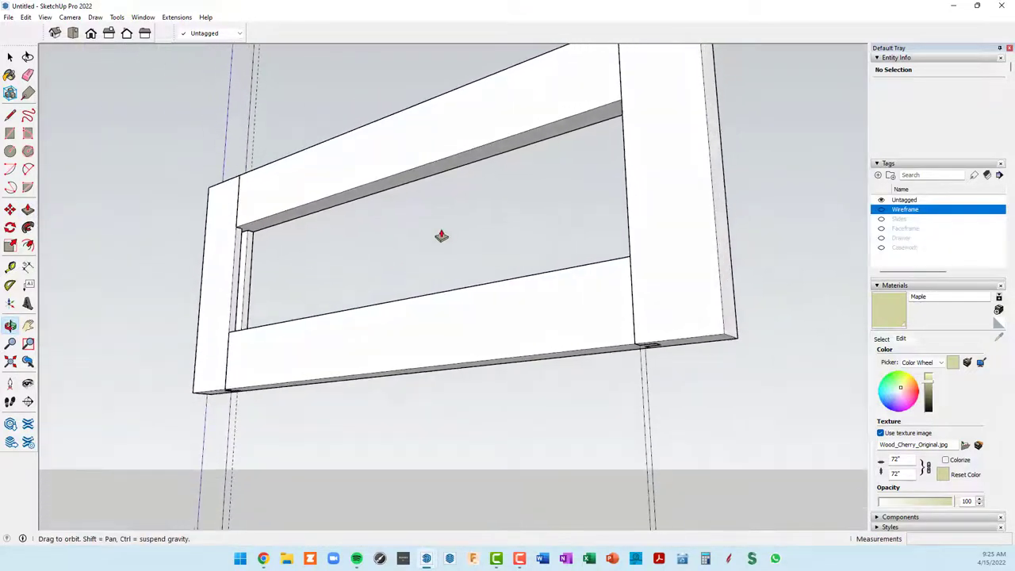
scroll(231, 315, up, 3)
scroll(231, 316, up, 2)
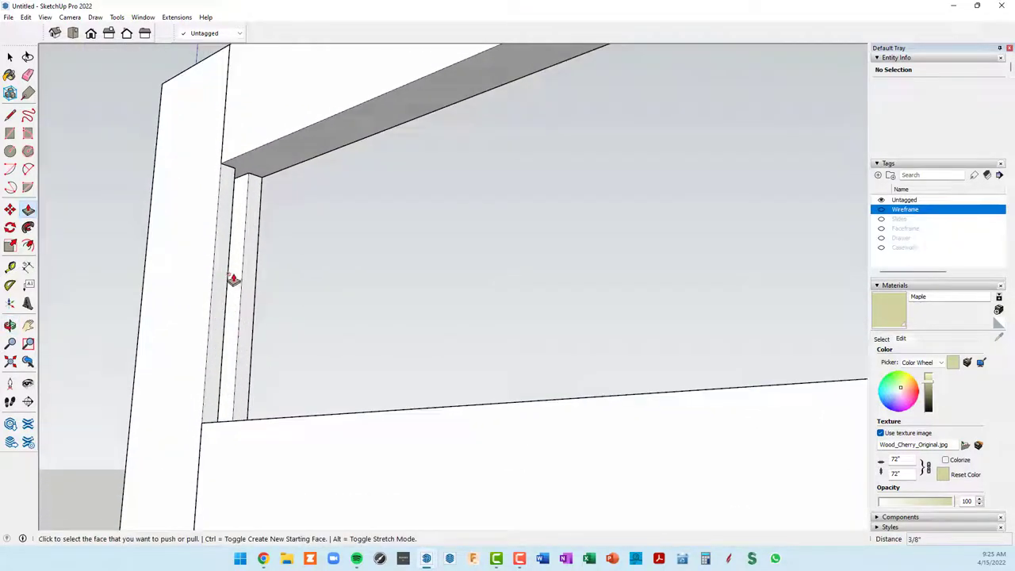
mouse_move(234, 283)
middle_down()
mouse_move(256, 165)
mouse_move(272, 150)
mouse_move(261, 208)
mouse_move(220, 185)
middle_up()
scroll(233, 245, up, 2)
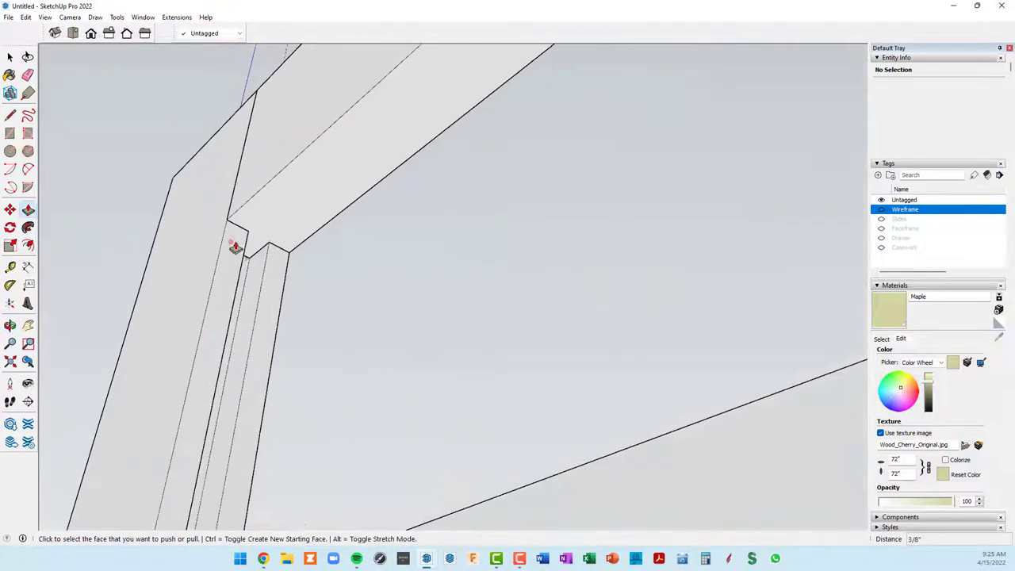
scroll(270, 270, up, 2)
mouse_move(269, 270)
middle_down()
mouse_move(211, 281)
mouse_move(218, 193)
middle_up()
scroll(227, 229, up, 2)
scroll(227, 229, up, 2)
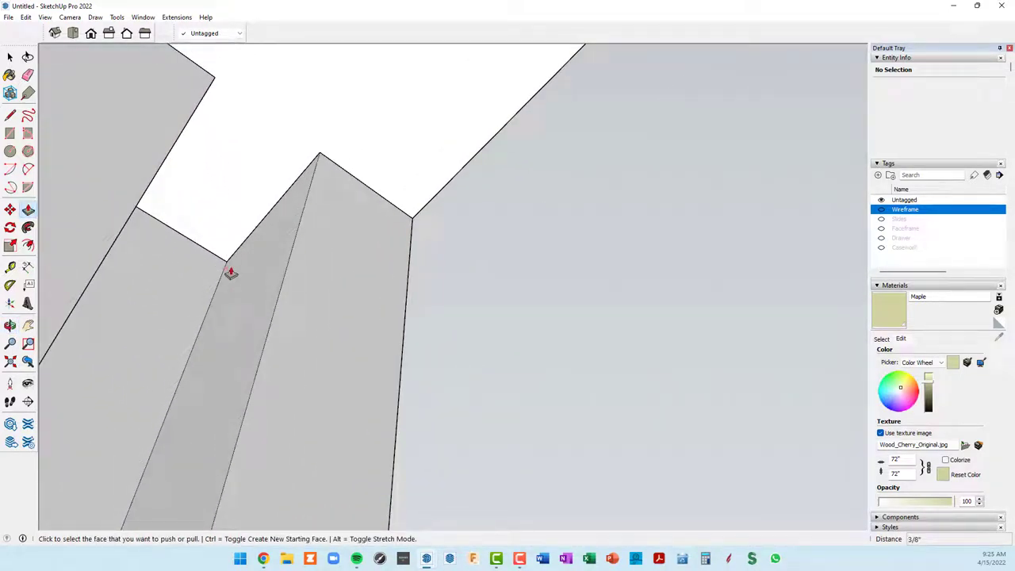
Step: Draw a 16 1/4" by 1/4" rectangle along the rail's groove, from its near end to its far end
key(r)
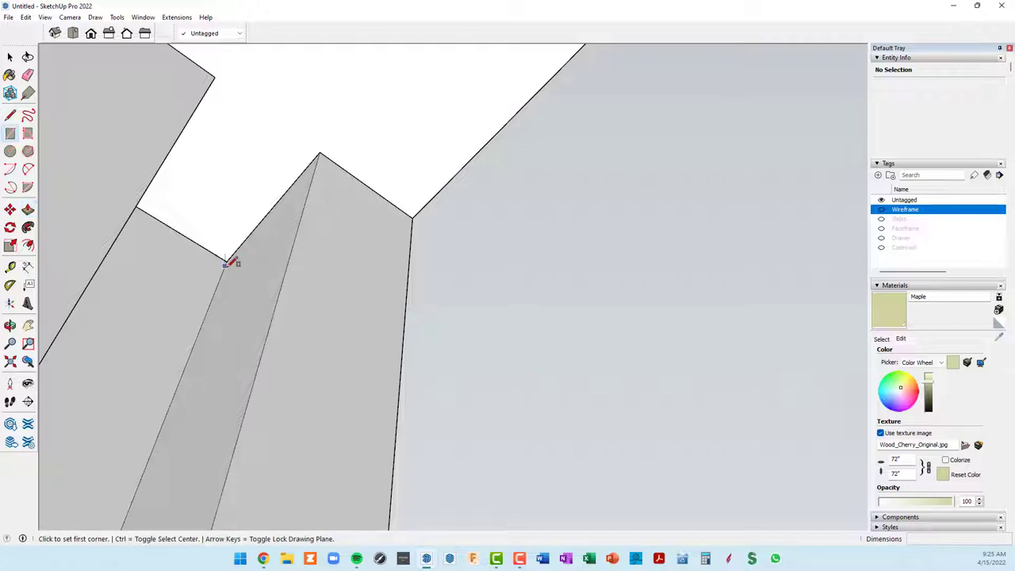
click(227, 260)
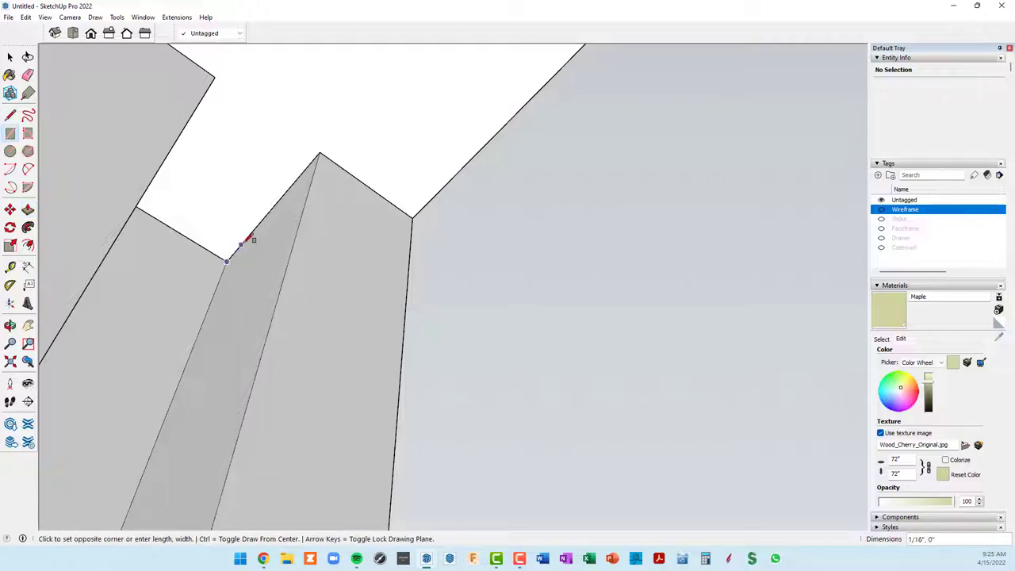
scroll(249, 235, down, 2)
scroll(272, 211, down, 2)
scroll(288, 197, down, 2)
mouse_move(326, 164)
middle_down()
mouse_move(617, 166)
mouse_move(790, 195)
mouse_move(679, 243)
mouse_move(132, 95)
mouse_move(517, 294)
middle_up()
scroll(517, 294, up, 2)
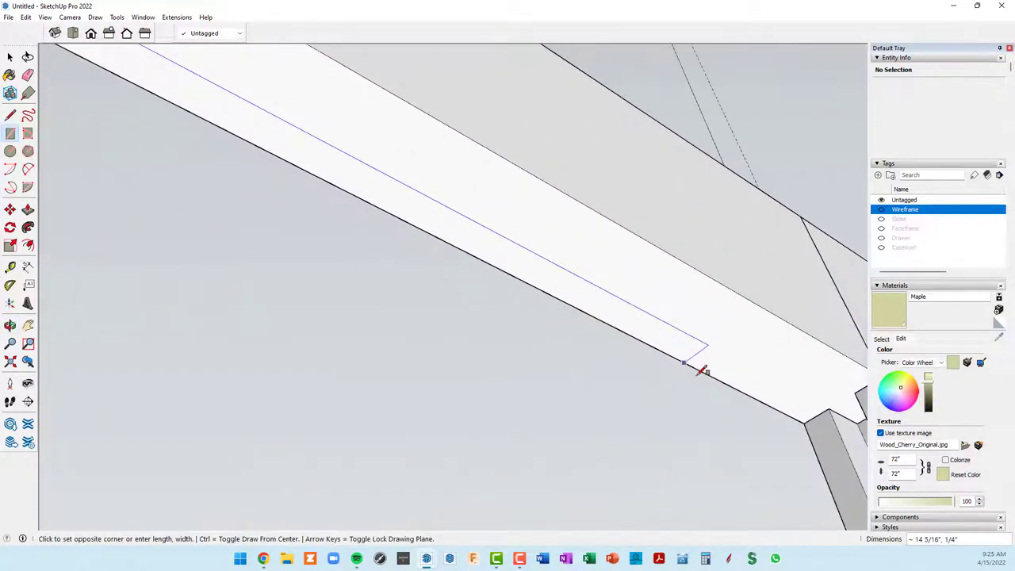
mouse_move(702, 369)
middle_down()
mouse_move(560, 306)
mouse_move(627, 205)
mouse_move(743, 351)
mouse_move(795, 329)
mouse_move(843, 347)
mouse_move(864, 369)
mouse_move(759, 419)
middle_up()
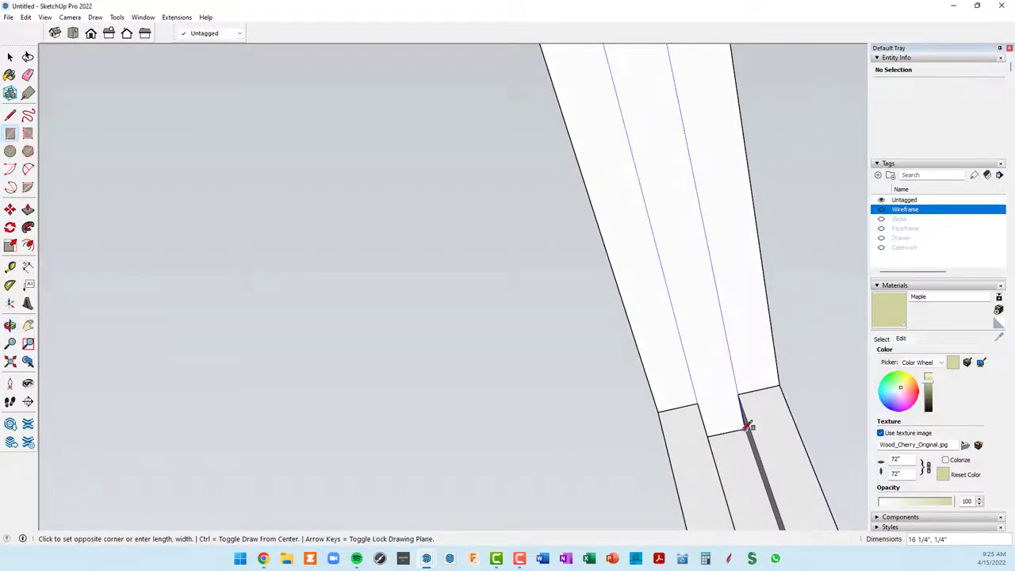
click(748, 429)
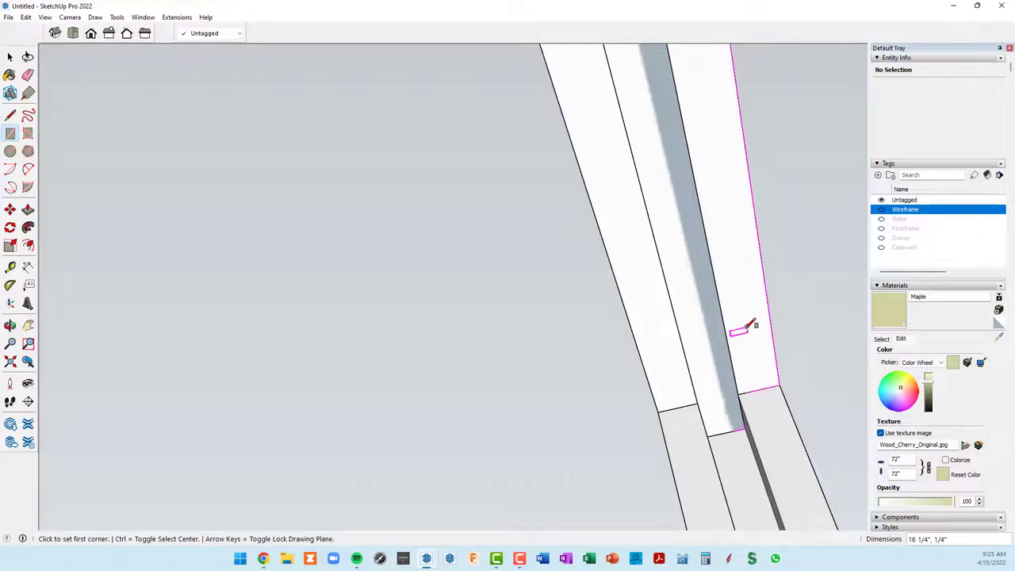
mouse_move(739, 329)
middle_down()
mouse_move(691, 358)
mouse_move(591, 381)
mouse_move(503, 385)
mouse_move(587, 339)
mouse_move(619, 306)
middle_up()
scroll(506, 382, down, 2)
scroll(508, 384, down, 2)
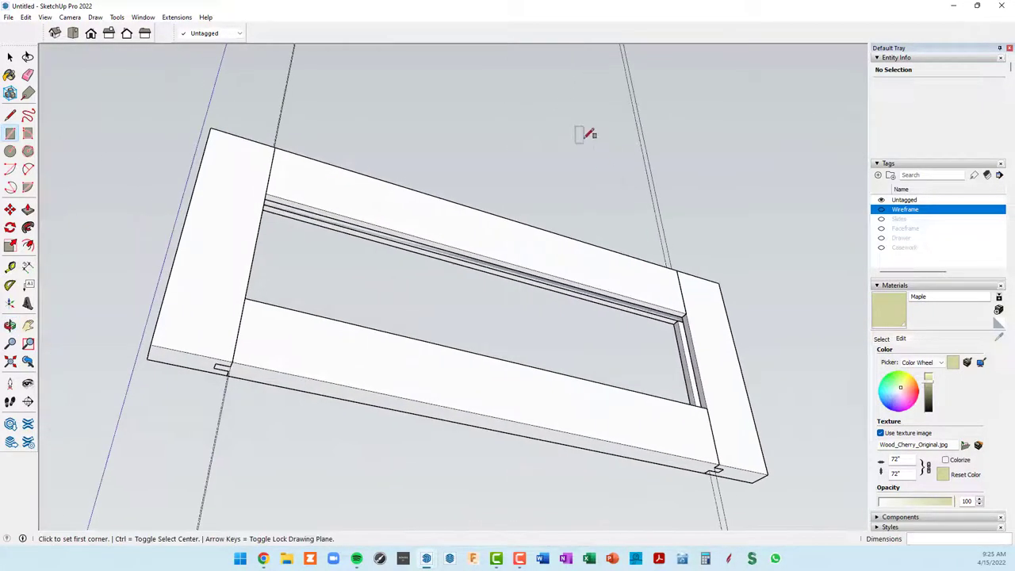
key(space)
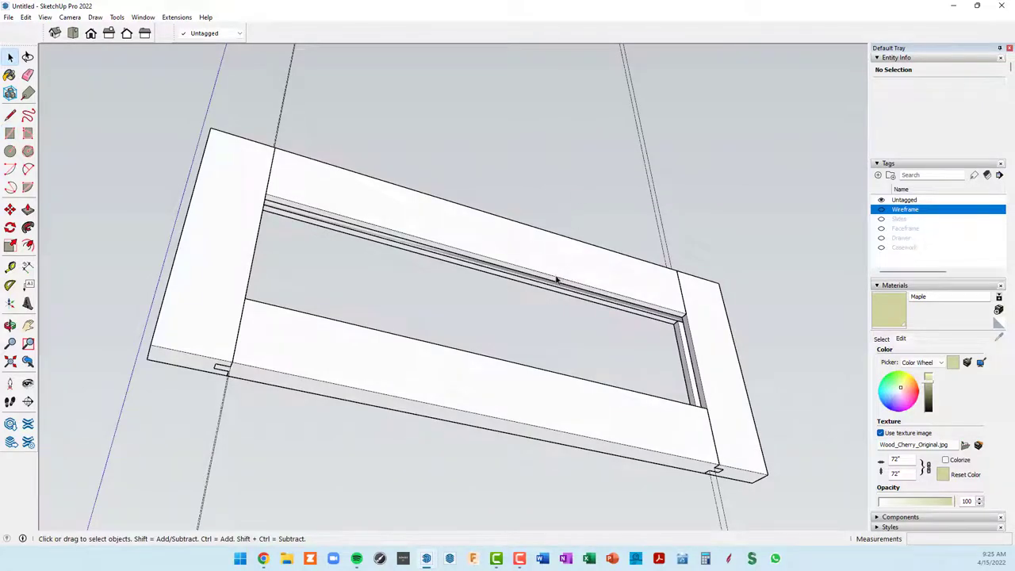
Step: Select the new groove strip face together with its edges
scroll(568, 294, up, 3)
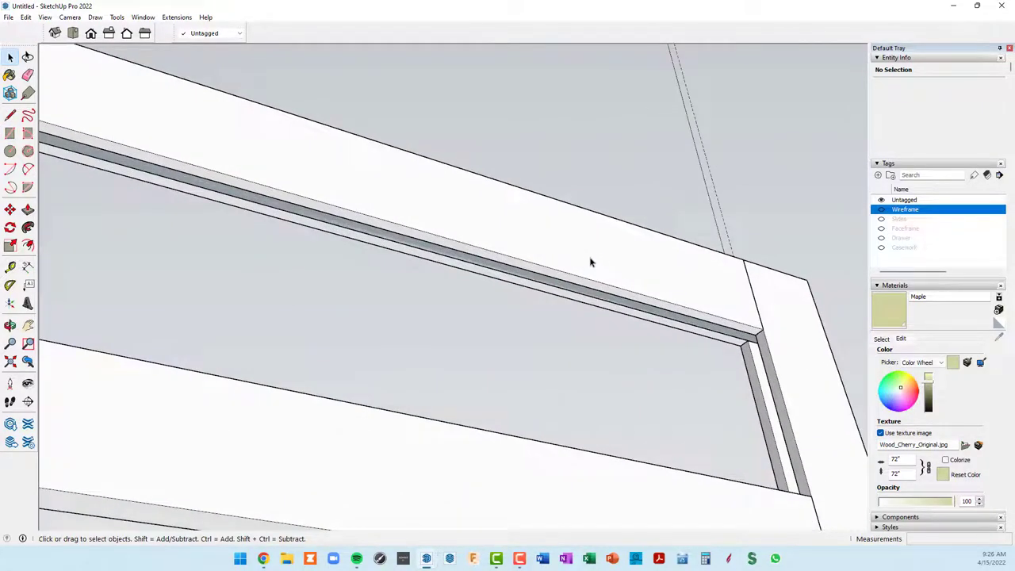
scroll(607, 294, up, 2)
scroll(622, 310, up, 2)
middle_drag(743, 338, 814, 376)
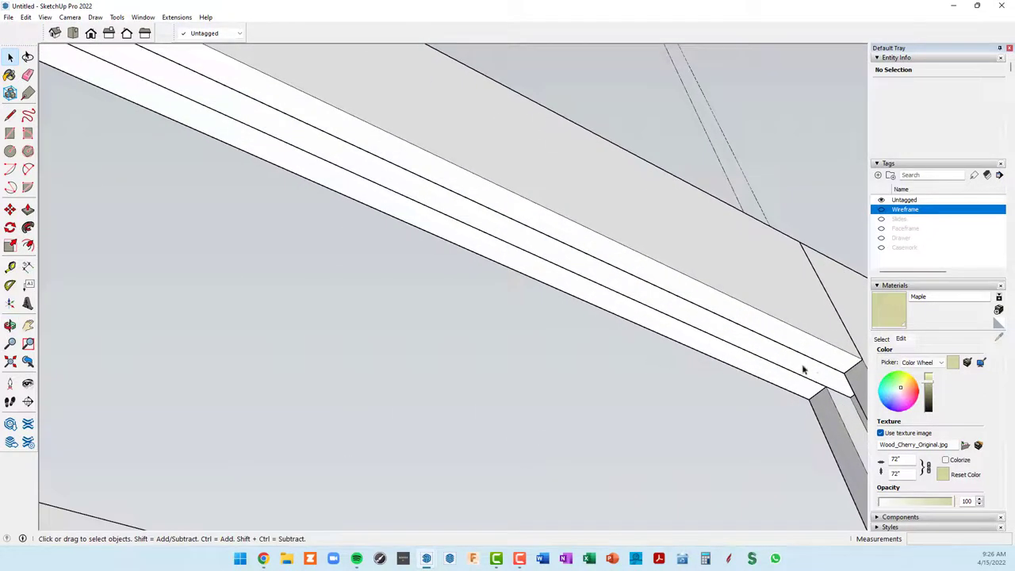
click(738, 342)
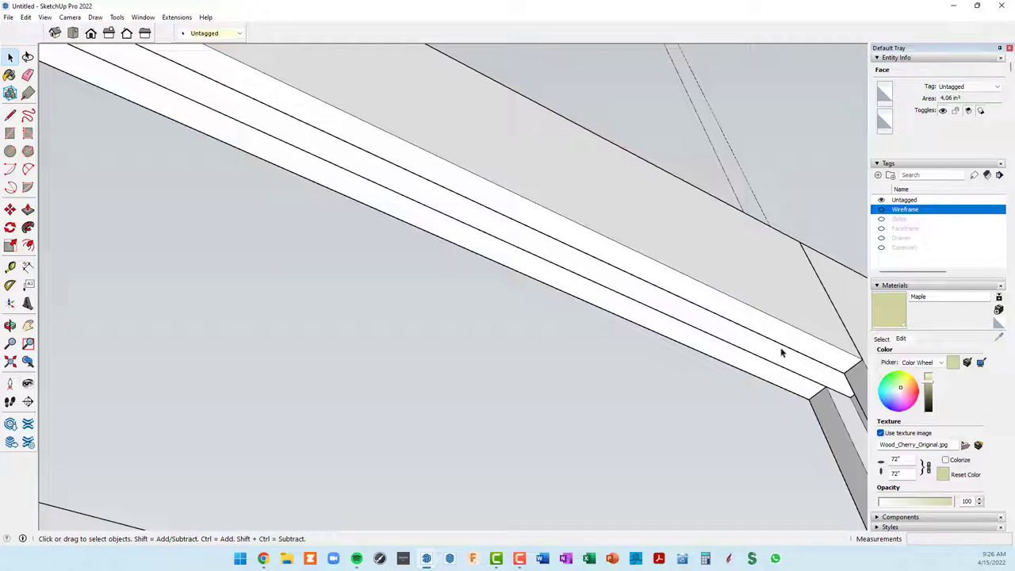
click(774, 366)
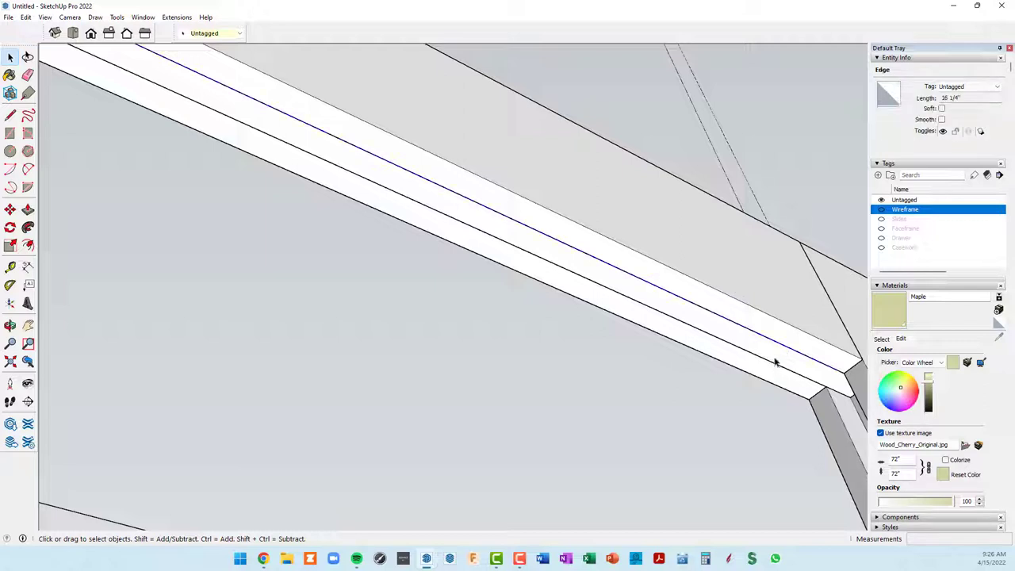
double_click(774, 361)
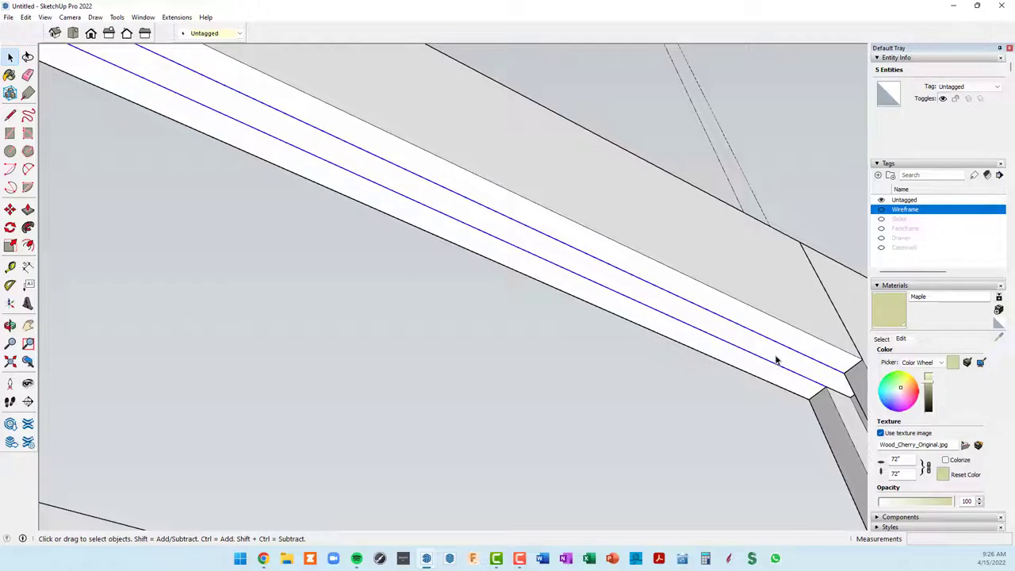
mouse_move(776, 361)
middle_down()
mouse_move(703, 357)
mouse_move(675, 326)
mouse_move(601, 300)
mouse_move(598, 272)
middle_up()
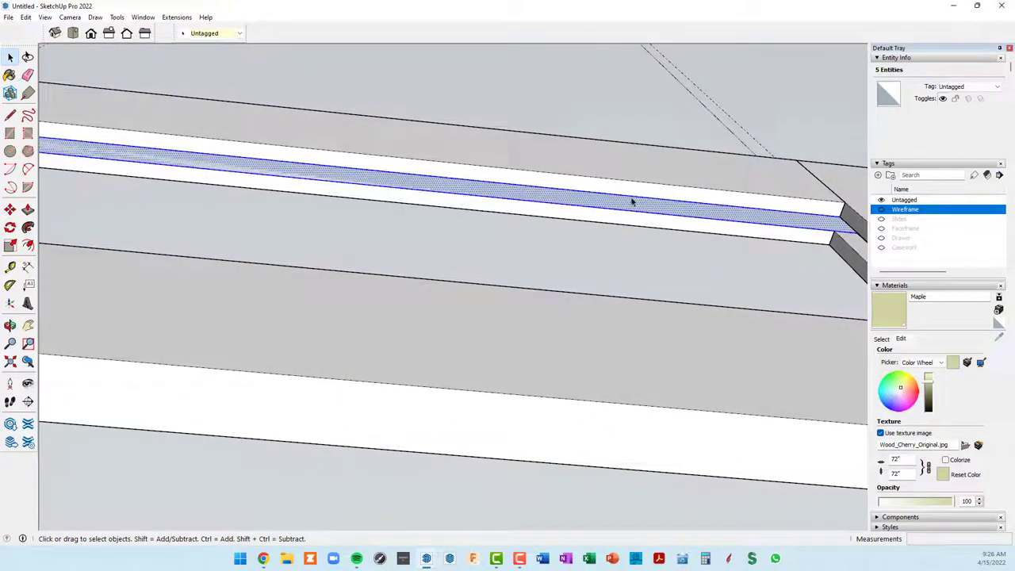
middle_drag(650, 207, 648, 254)
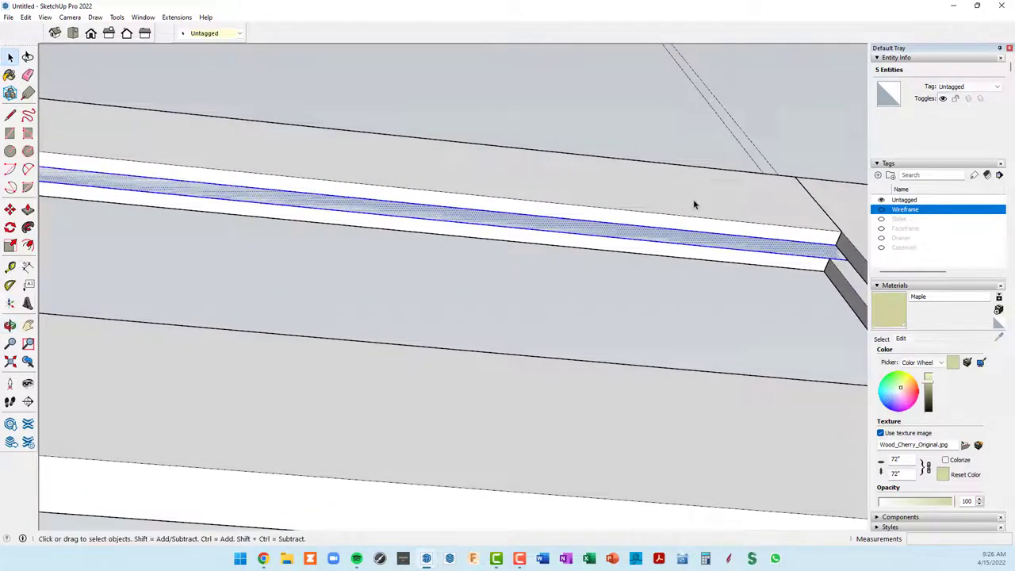
scroll(748, 268, up, 2)
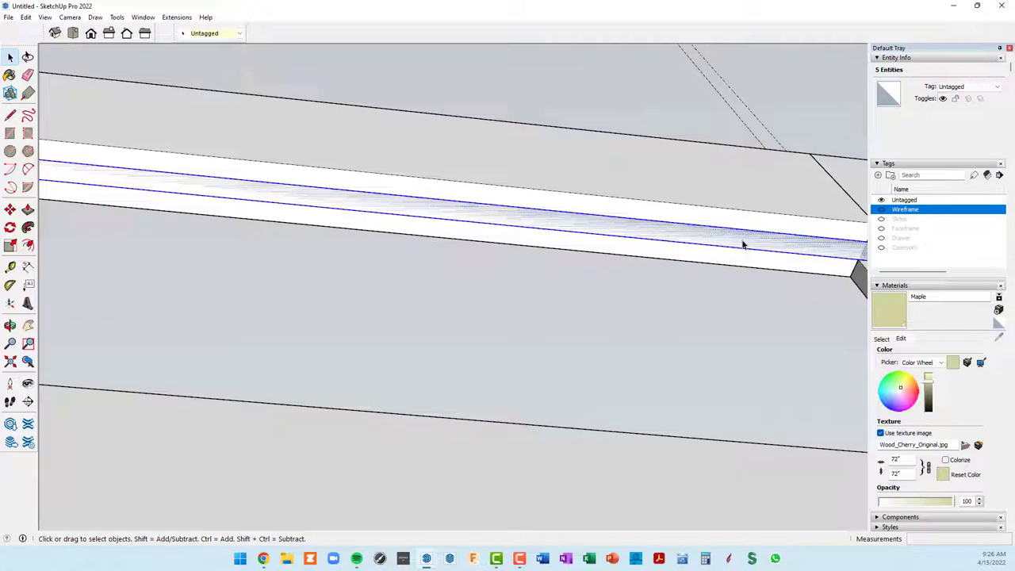
click(399, 153)
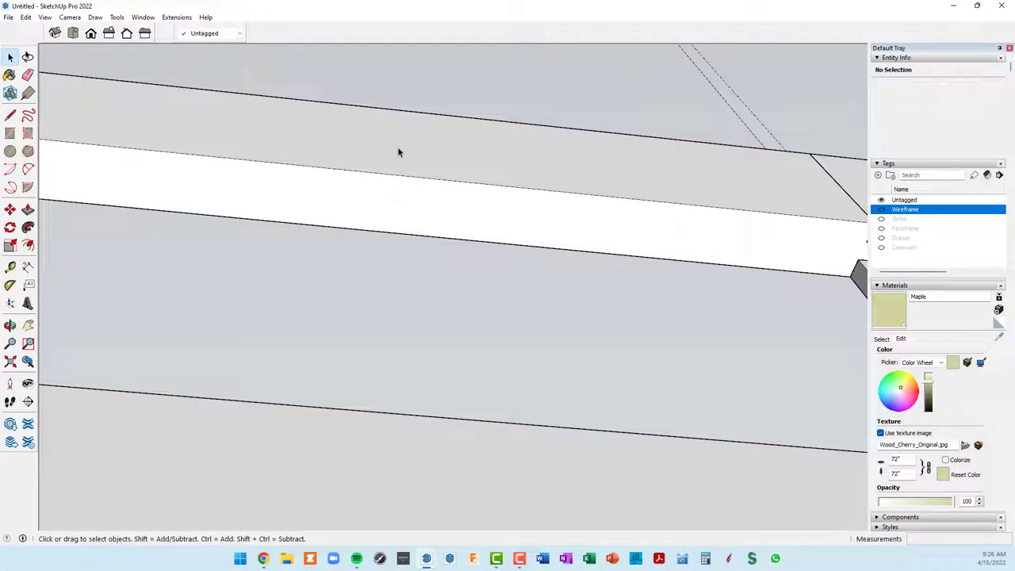
Step: Show hidden geometry and paste the strip back in its original place on the rail
mouse_move(462, 195)
middle_down()
mouse_move(460, 217)
mouse_move(446, 178)
middle_up()
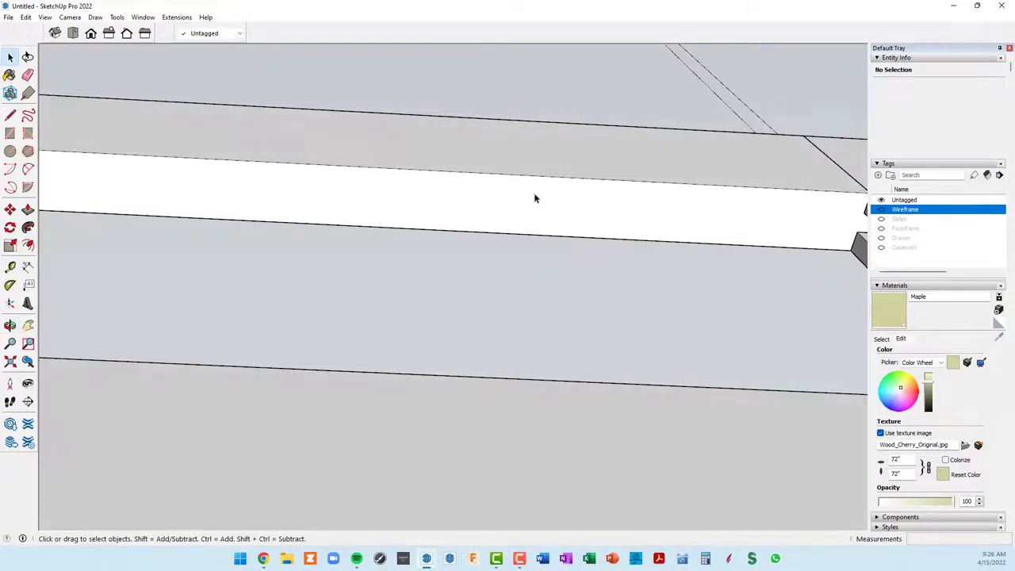
key(alt+h)
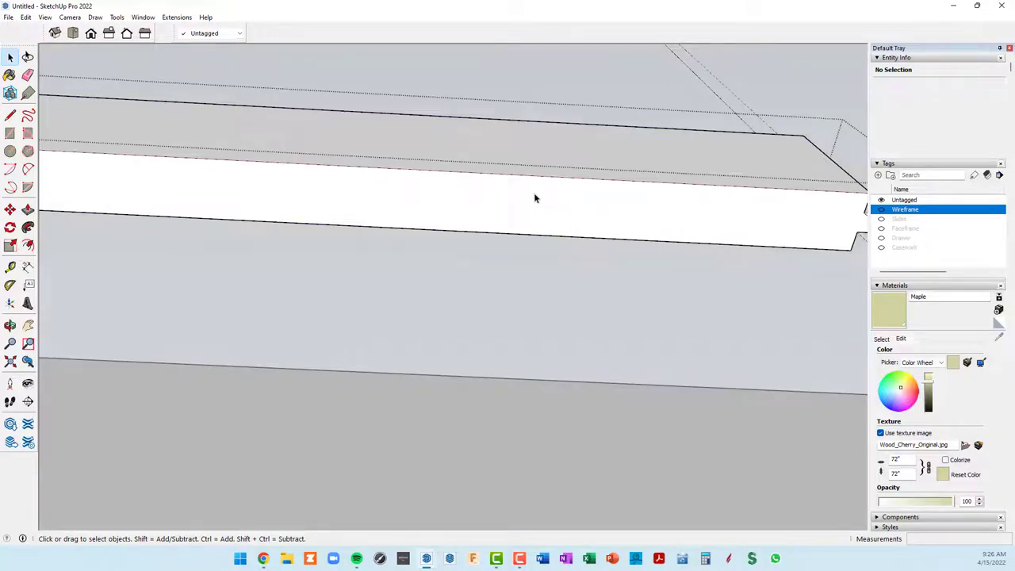
click(29, 18)
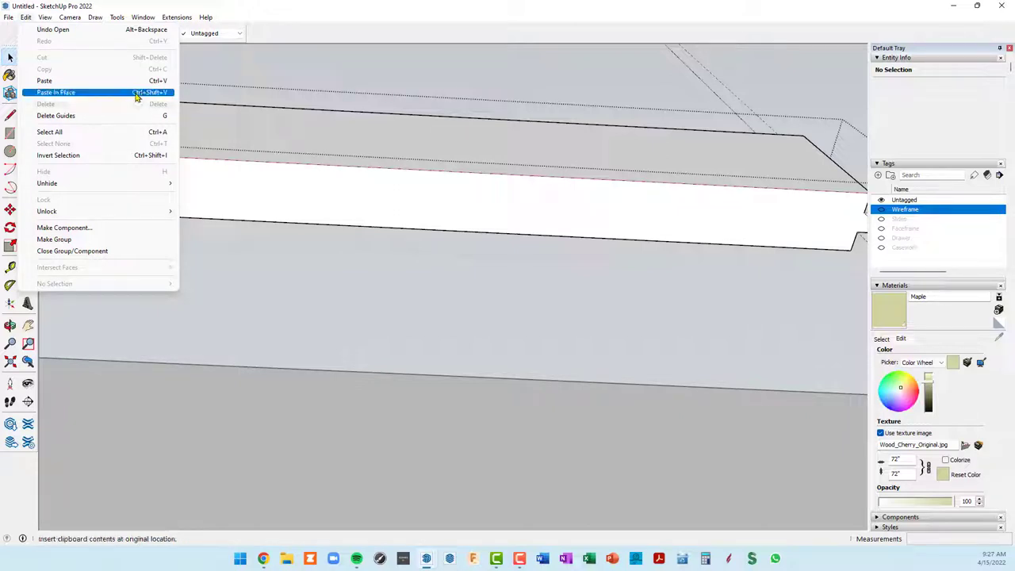
click(469, 86)
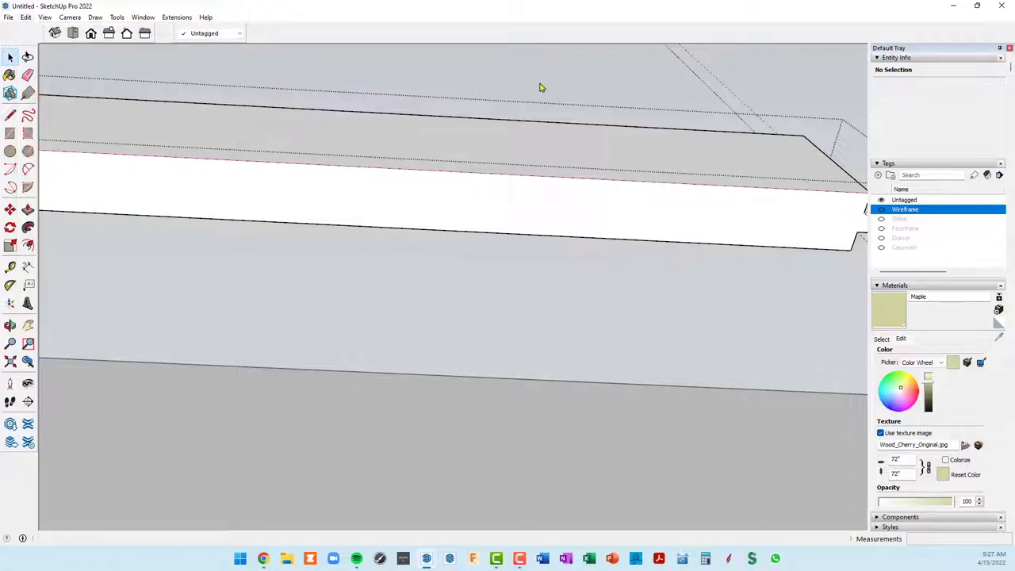
key(alt+v)
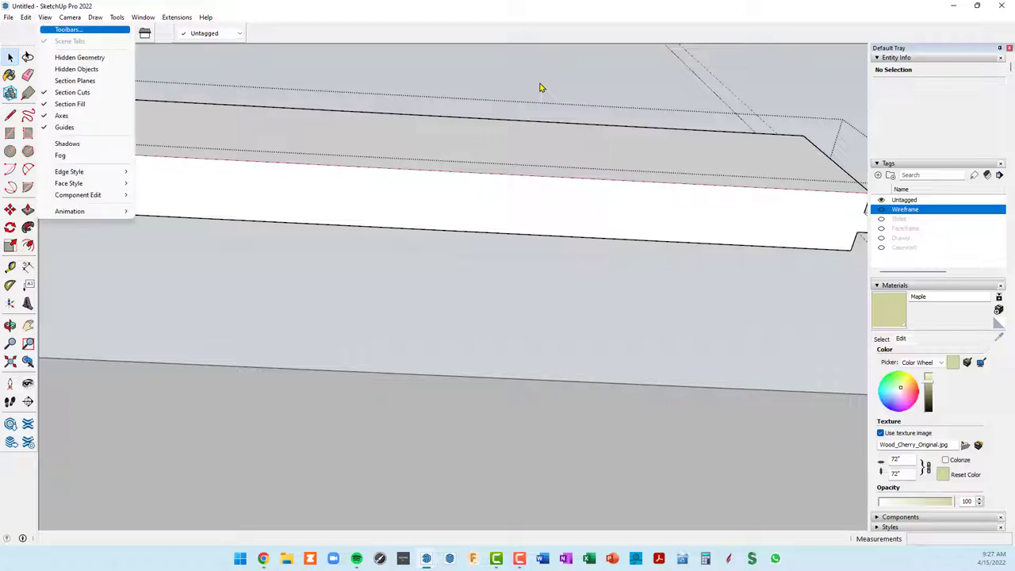
key(Escape)
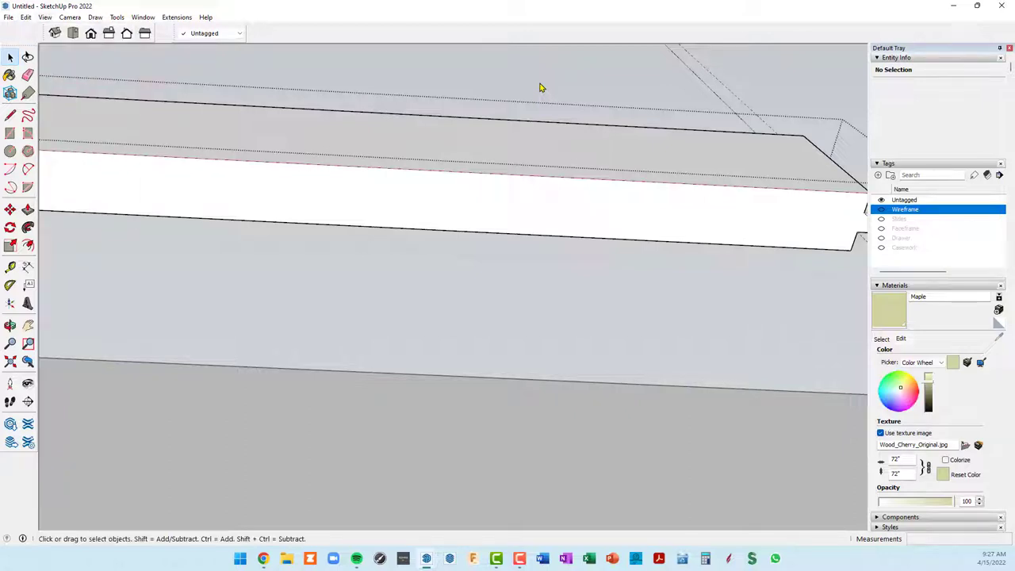
key(ctrl+shift+v)
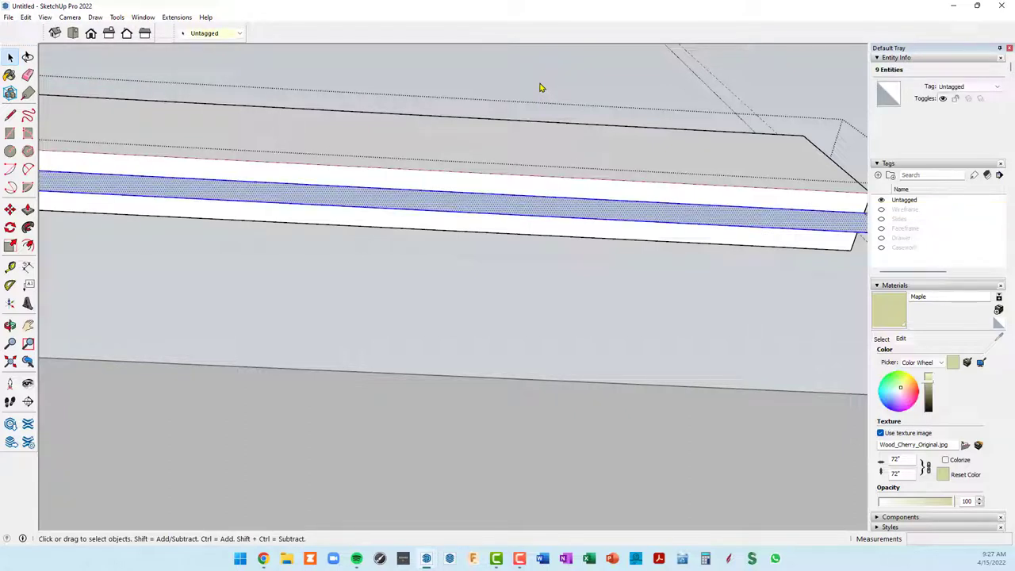
Step: Push the pasted strip 3/8" into the rail to cut the groove
scroll(666, 223, down, 2)
scroll(674, 225, down, 1)
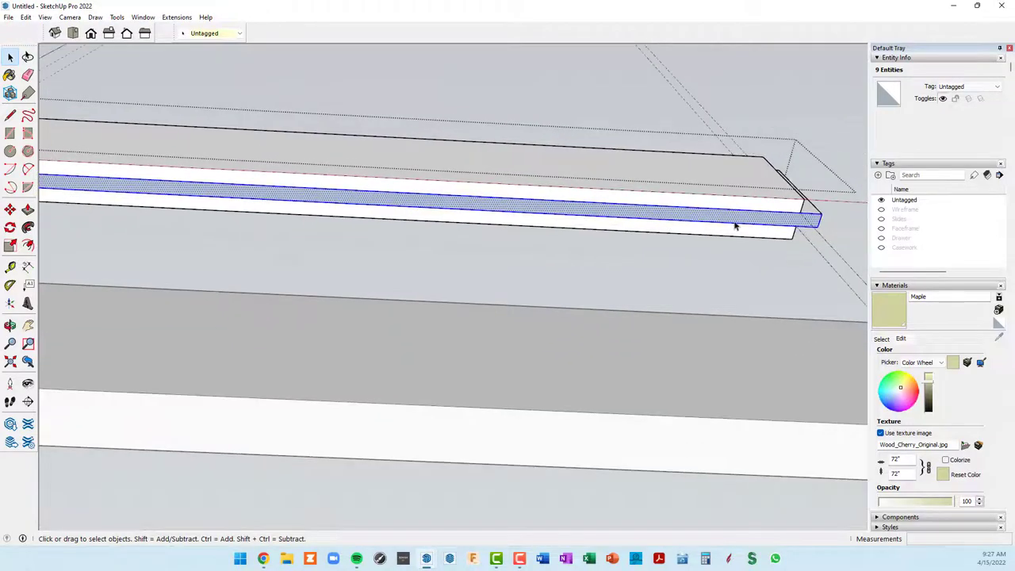
middle_drag(735, 227, 662, 243)
mouse_move(748, 215)
middle_down()
mouse_move(603, 324)
mouse_move(656, 228)
middle_up()
scroll(699, 123, up, 2)
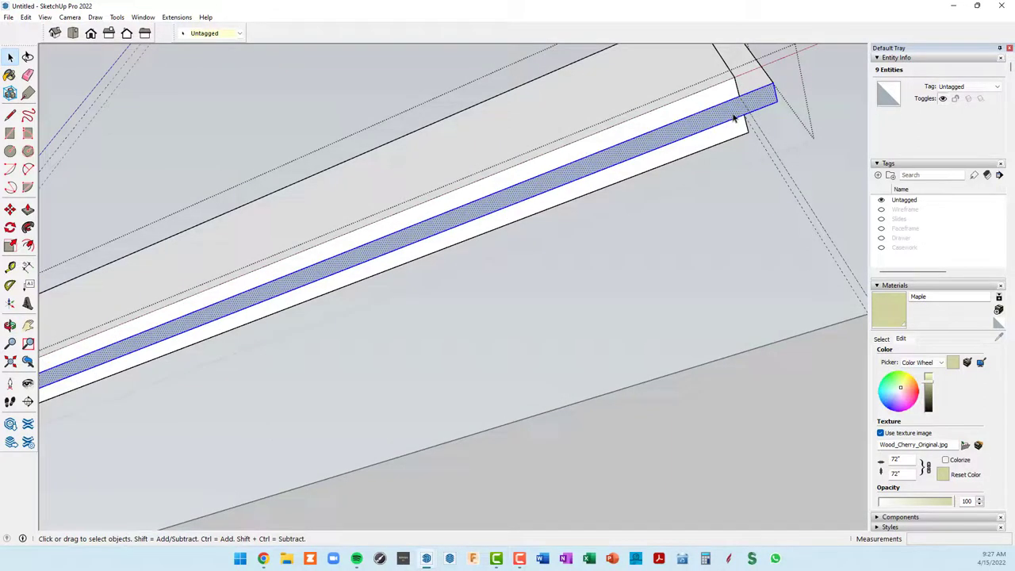
scroll(734, 117, down, 1)
scroll(735, 117, down, 1)
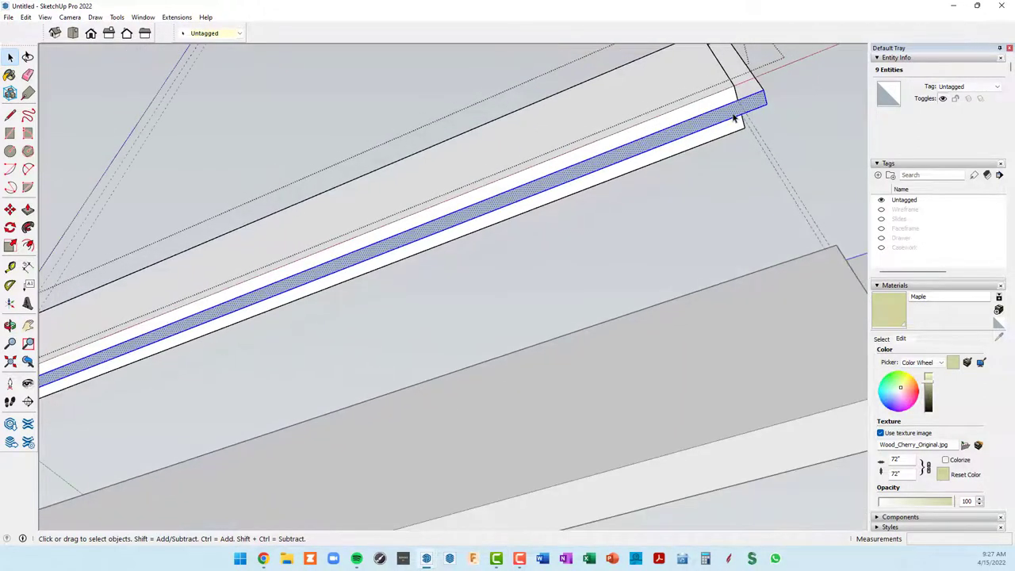
key(p)
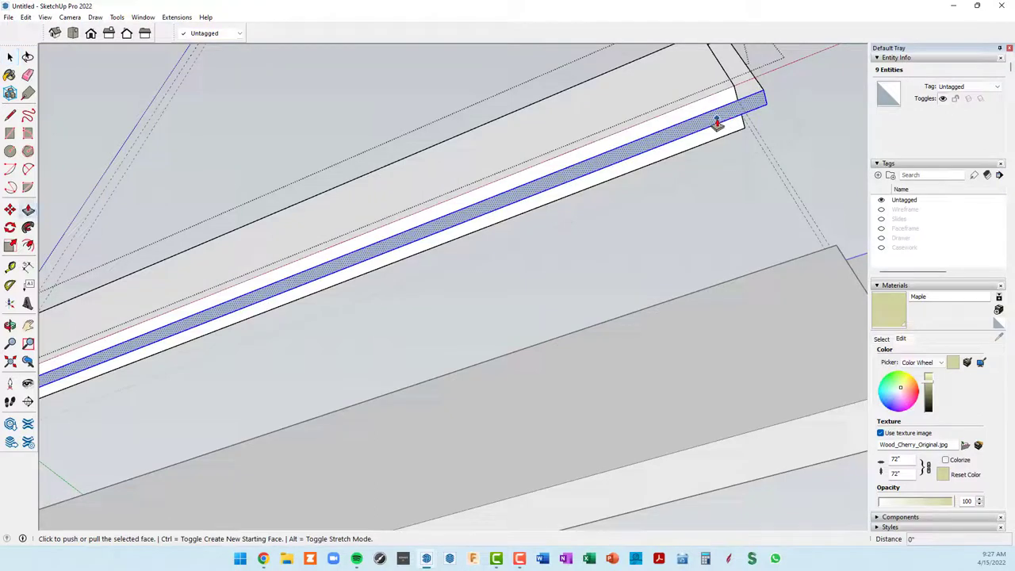
click(716, 123)
text(3/8)
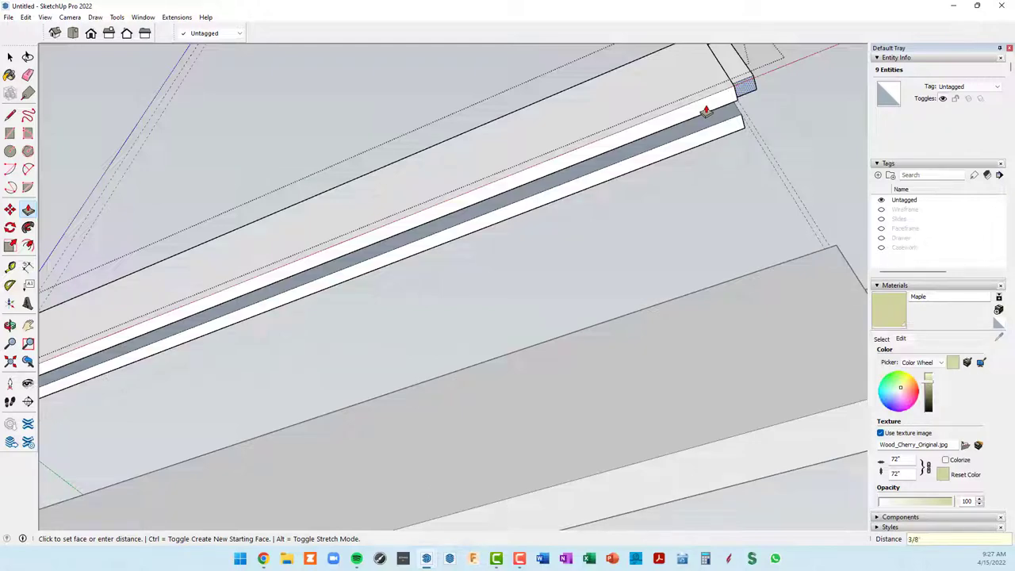
key(Return)
Step: Inspect the new groove, then close the rail component to see the whole door frame
scroll(714, 131, down, 3)
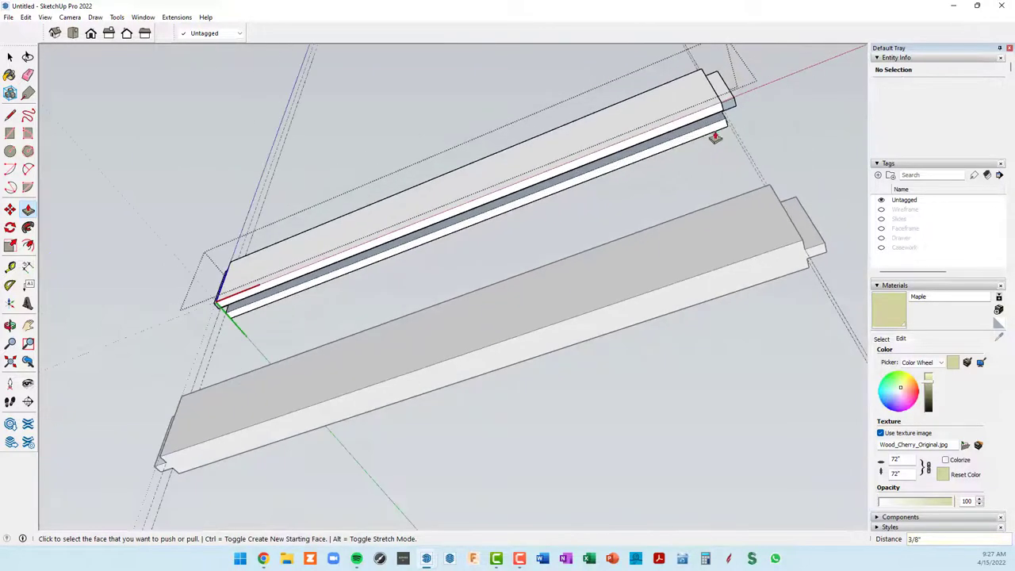
scroll(706, 150, down, 2)
mouse_move(706, 153)
middle_down()
mouse_move(611, 173)
mouse_move(585, 261)
mouse_move(555, 480)
mouse_move(603, 311)
mouse_move(521, 340)
mouse_move(476, 401)
mouse_move(508, 469)
mouse_move(701, 539)
mouse_move(465, 358)
mouse_move(659, 410)
mouse_move(483, 383)
mouse_move(737, 261)
mouse_move(700, 272)
middle_up()
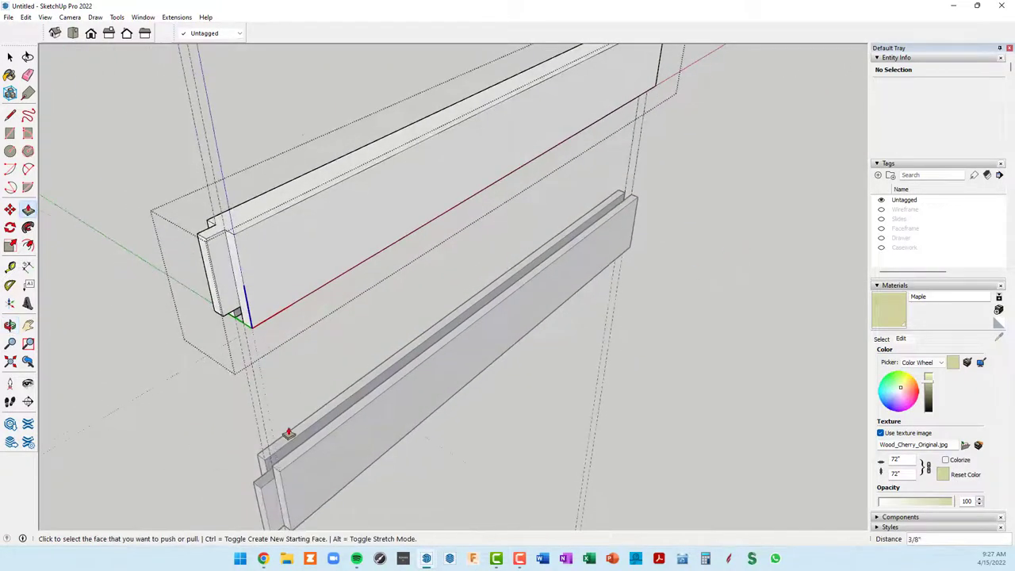
mouse_move(288, 431)
middle_down()
mouse_move(444, 297)
mouse_move(438, 307)
middle_up()
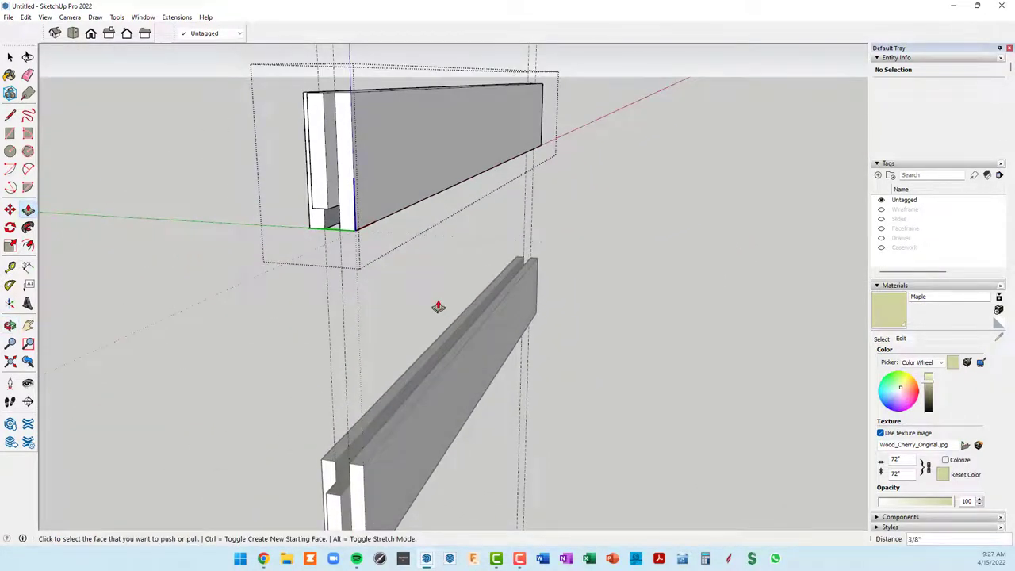
mouse_move(438, 307)
middle_down()
mouse_move(465, 281)
mouse_move(446, 202)
mouse_move(467, 228)
mouse_move(494, 211)
mouse_move(501, 169)
mouse_move(539, 215)
mouse_move(484, 241)
mouse_move(249, 294)
middle_up()
right_click(778, 258)
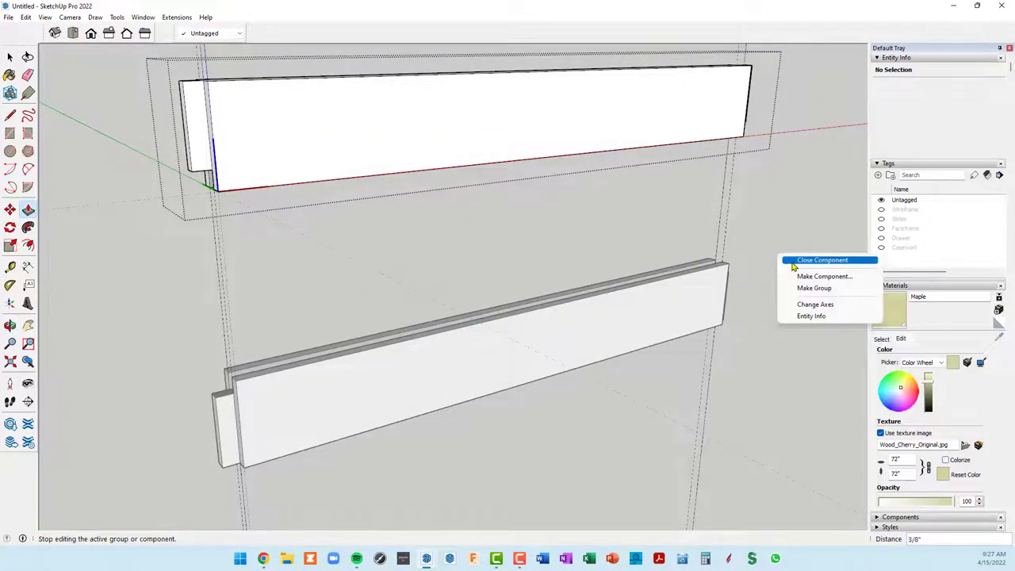
click(785, 260)
mouse_move(736, 249)
middle_down()
mouse_move(722, 298)
mouse_move(719, 127)
mouse_move(679, 267)
mouse_move(288, 235)
mouse_move(342, 211)
mouse_move(317, 138)
mouse_move(372, 199)
mouse_move(356, 40)
mouse_move(246, 164)
mouse_move(55, 267)
mouse_move(233, 308)
mouse_move(306, 261)
middle_up()
key(p)
scroll(359, 252, up, 3)
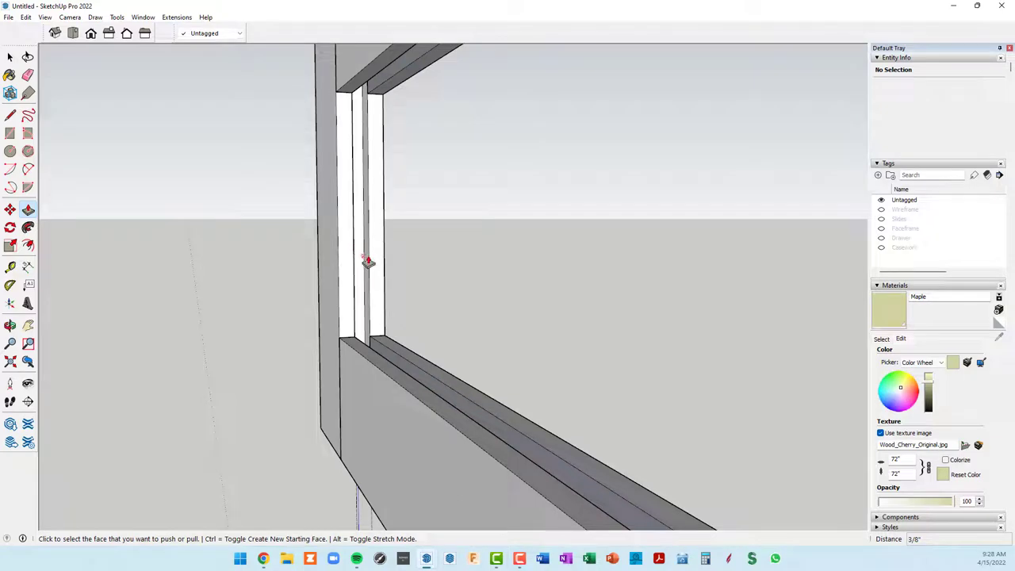
scroll(367, 261, down, 2)
scroll(367, 262, down, 2)
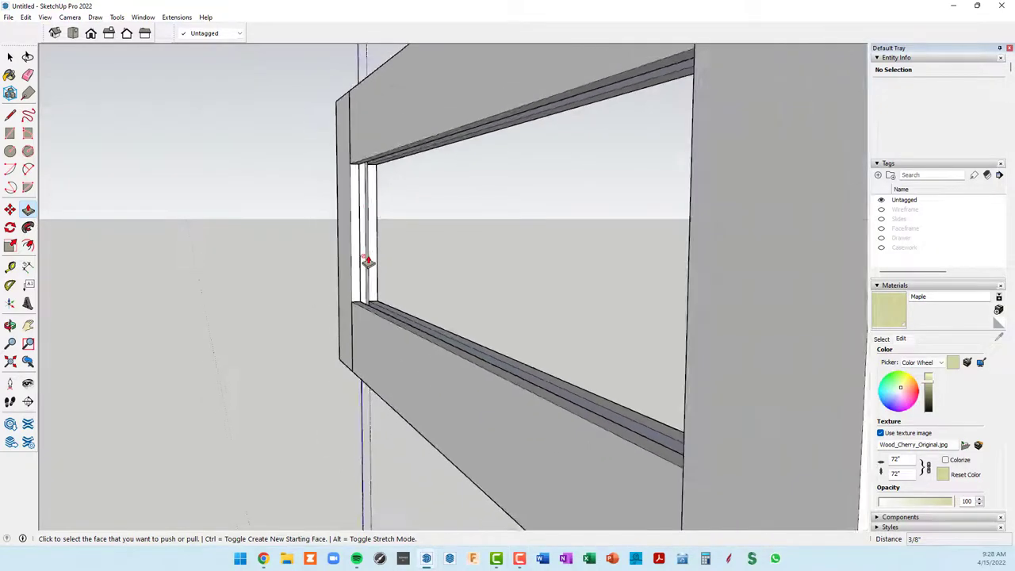
mouse_move(367, 262)
middle_down()
mouse_move(363, 227)
mouse_move(409, 264)
mouse_move(571, 333)
middle_up()
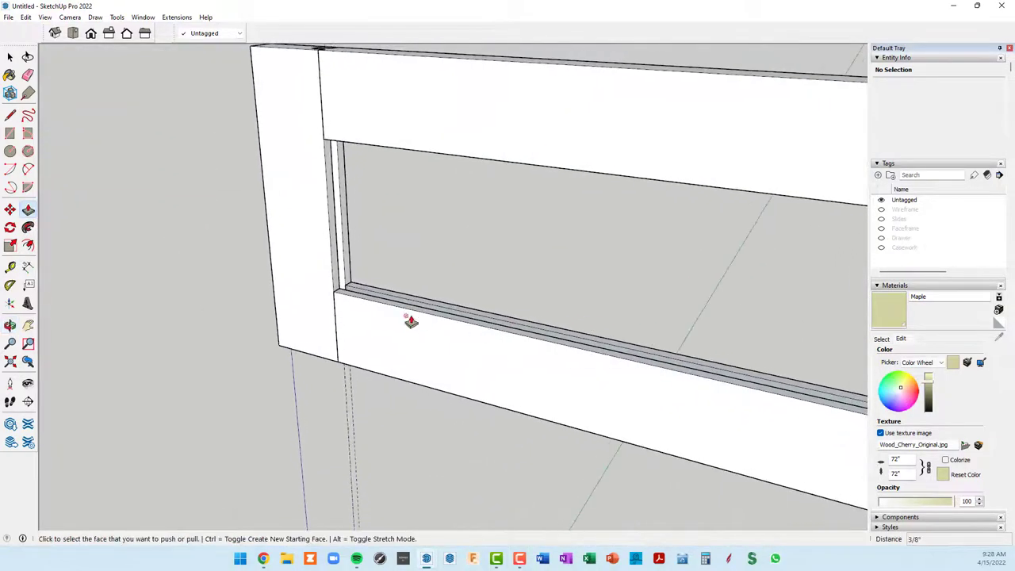
scroll(351, 296, up, 2)
scroll(317, 293, up, 2)
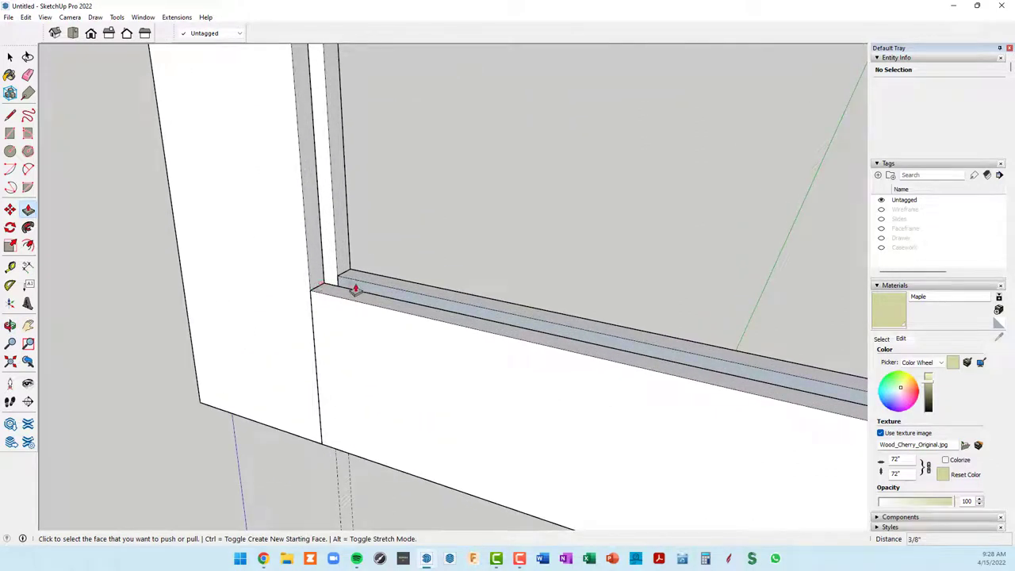
mouse_move(367, 268)
middle_down()
mouse_move(252, 230)
mouse_move(288, 231)
mouse_move(297, 249)
middle_up()
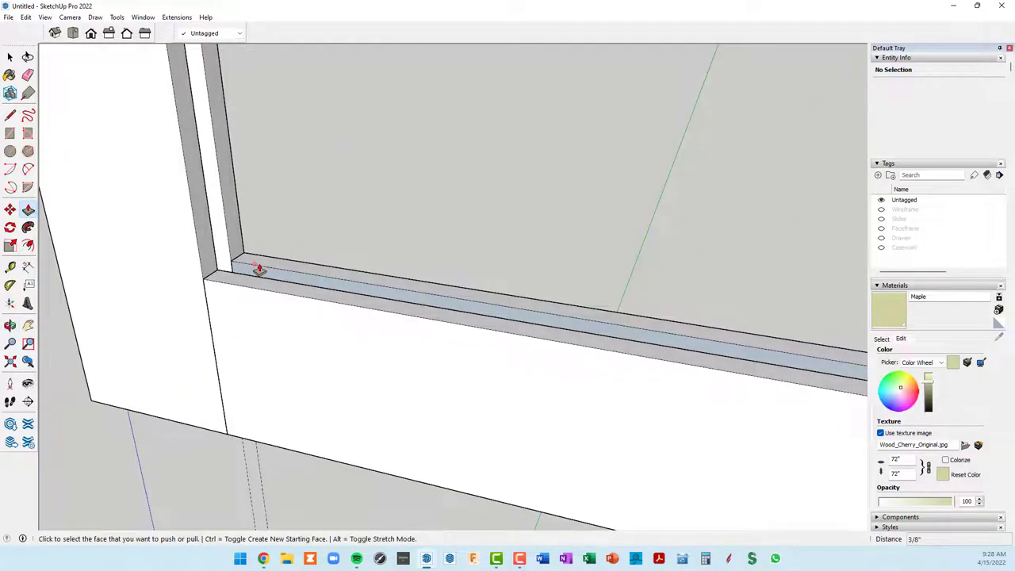
key(r)
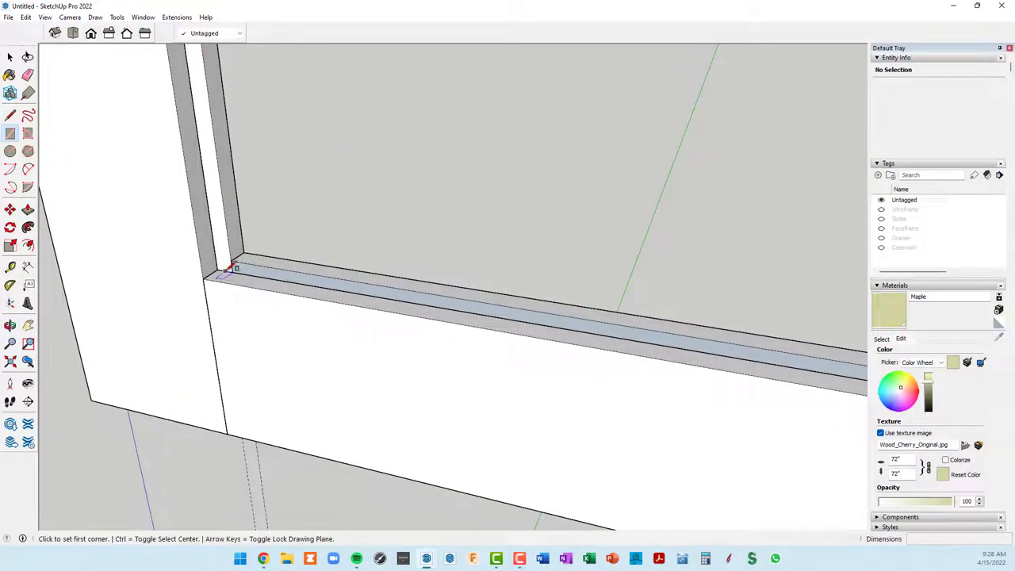
Step: Draw a rectangle across the door frame's opening from groove corner to far corner
click(220, 270)
scroll(319, 252, down, 3)
scroll(431, 279, down, 3)
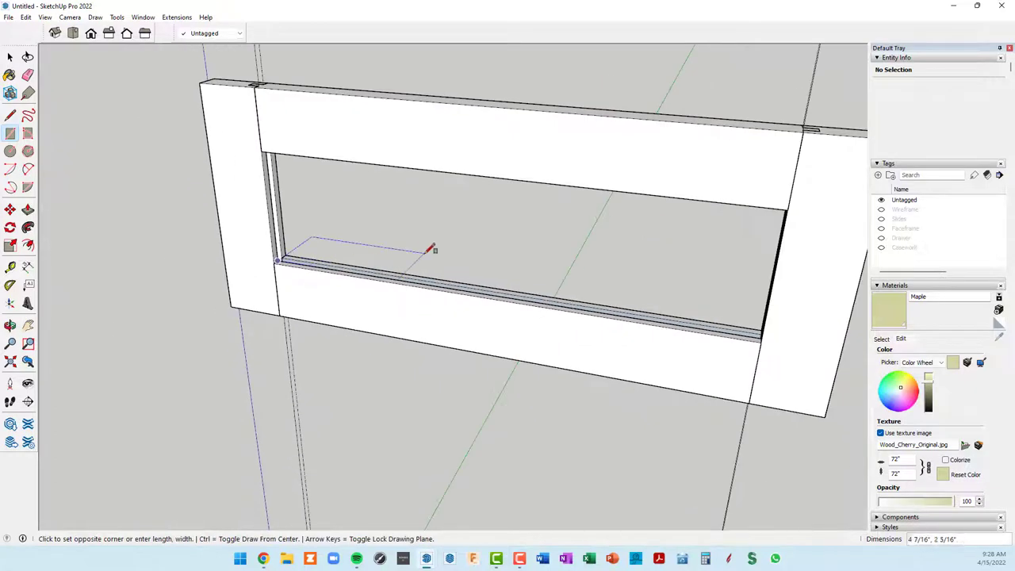
mouse_move(431, 278)
middle_down()
mouse_move(175, 319)
mouse_move(435, 163)
mouse_move(526, 208)
middle_up()
scroll(525, 238, up, 2)
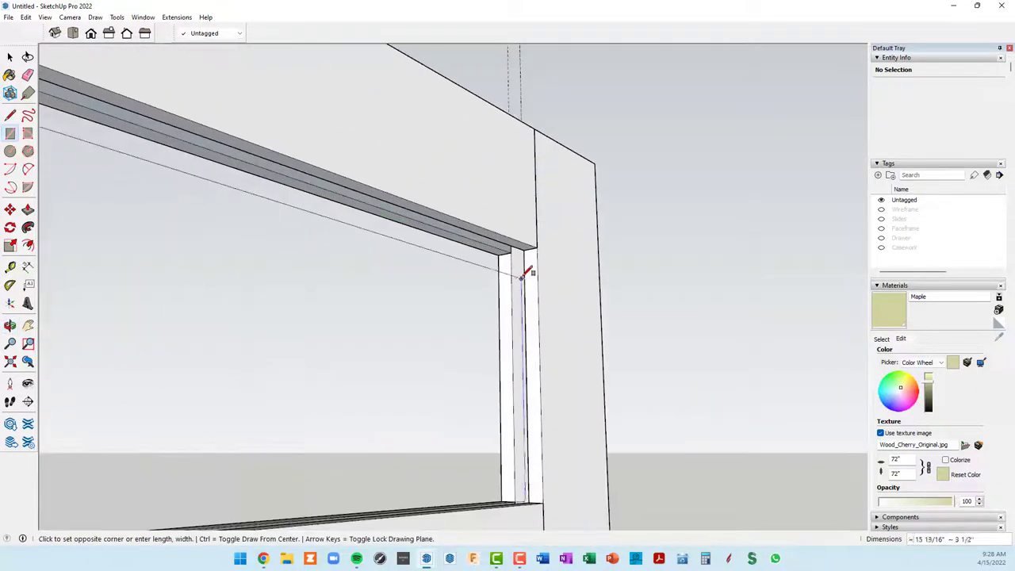
click(525, 248)
mouse_move(525, 254)
middle_down()
mouse_move(492, 390)
mouse_move(503, 323)
mouse_move(574, 217)
mouse_move(539, 304)
middle_up()
Step: Push/Pull the panel face to 1/4" thickness
key(p)
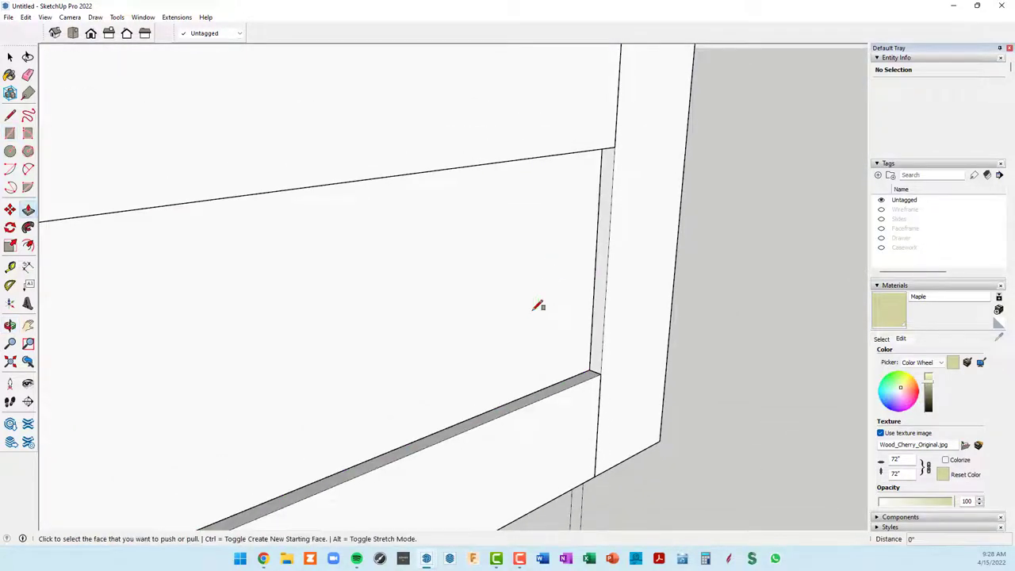
click(515, 312)
text(1/4)
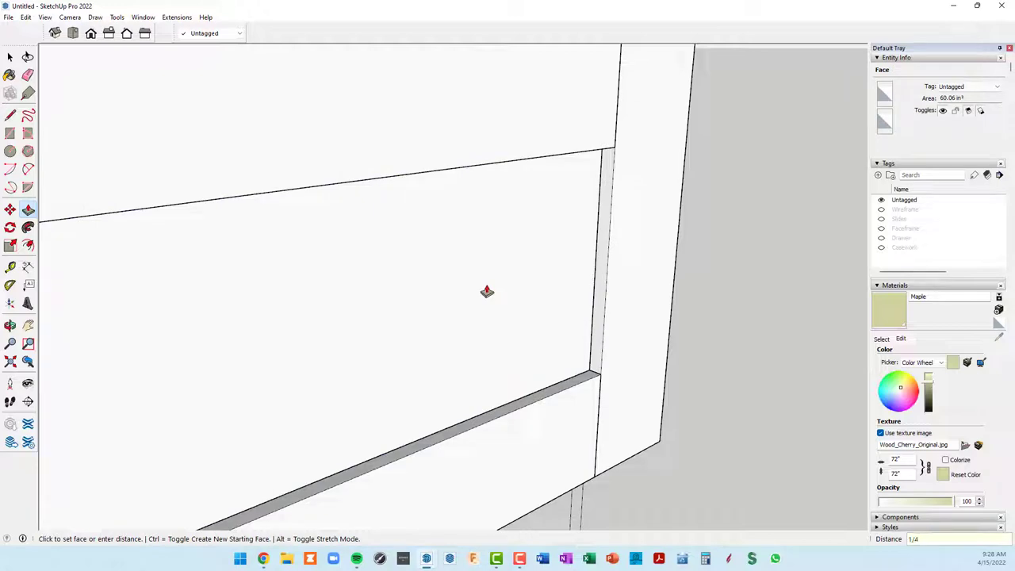
key(Return)
scroll(486, 298, down, 3)
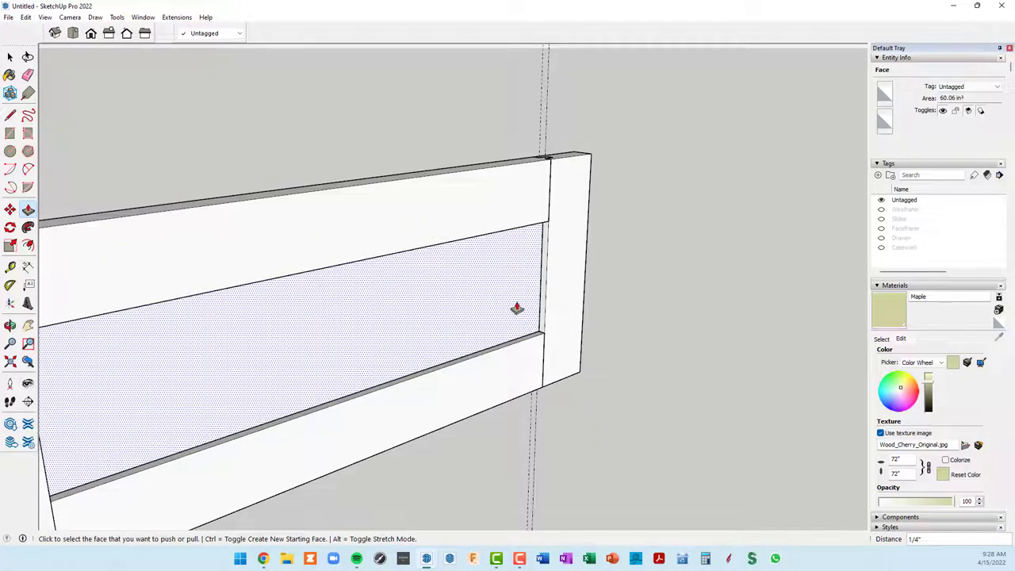
middle_drag(516, 309, 154, 356)
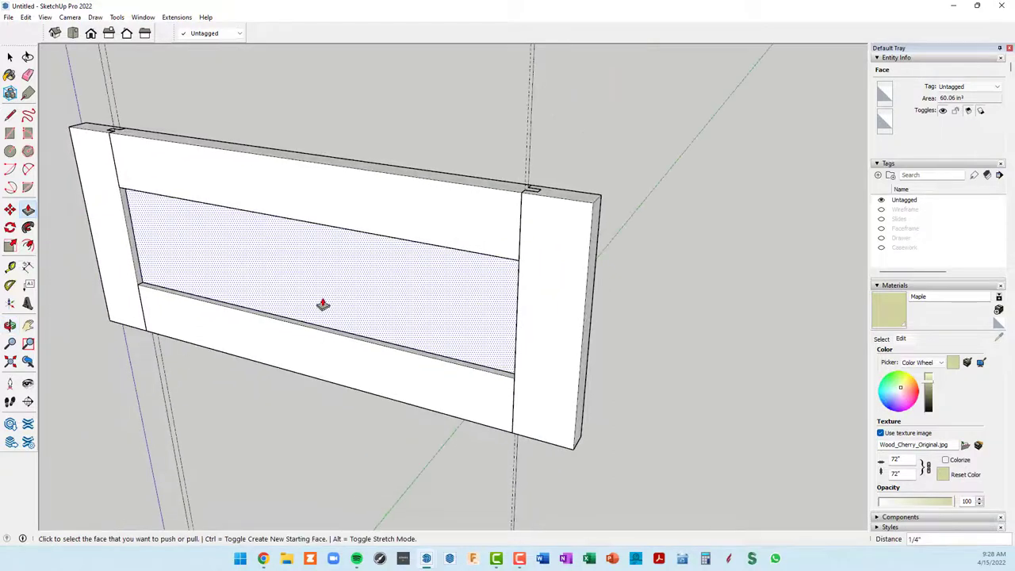
Step: Make the center panel its own group
key(space)
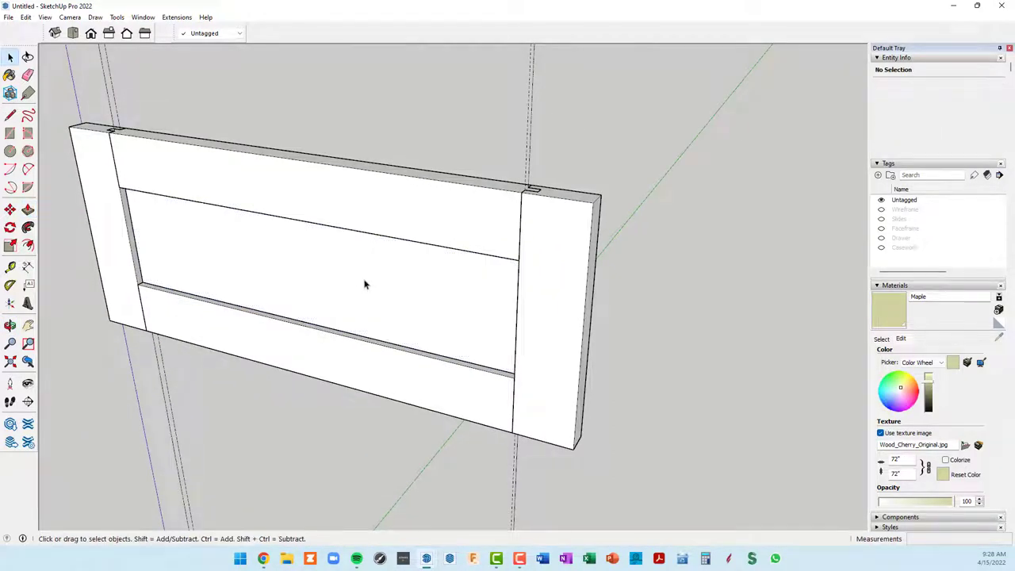
click(365, 284)
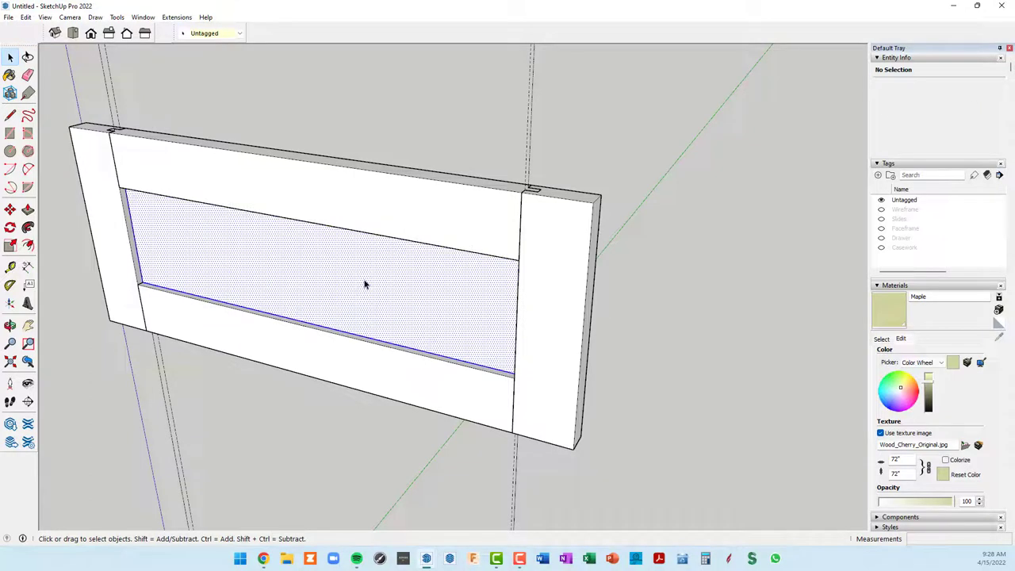
right_click(365, 284)
click(415, 374)
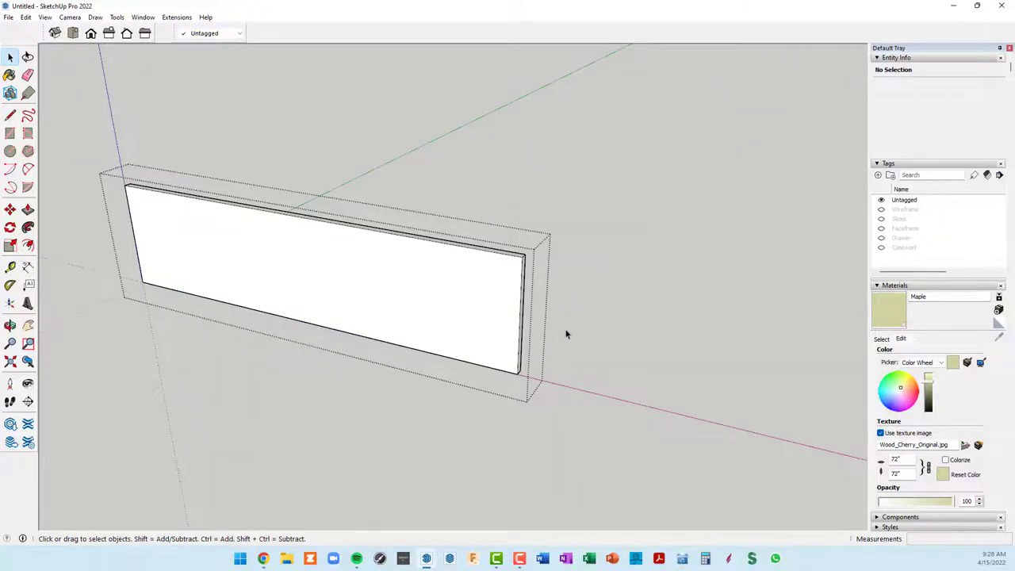
Step: Extend the panel's end and top edges outward by 3/8"
middle_drag(567, 333, 508, 315)
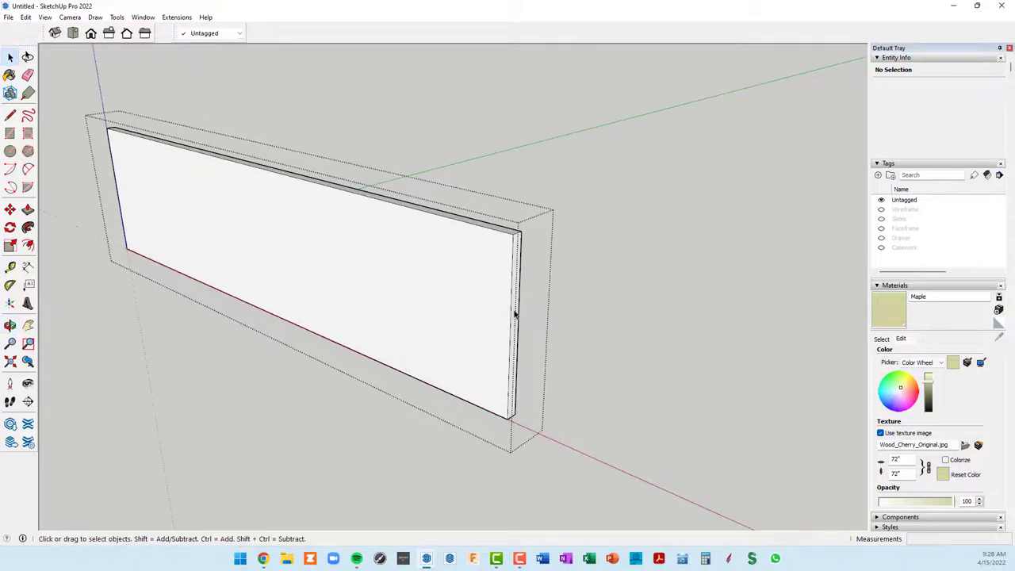
key(p)
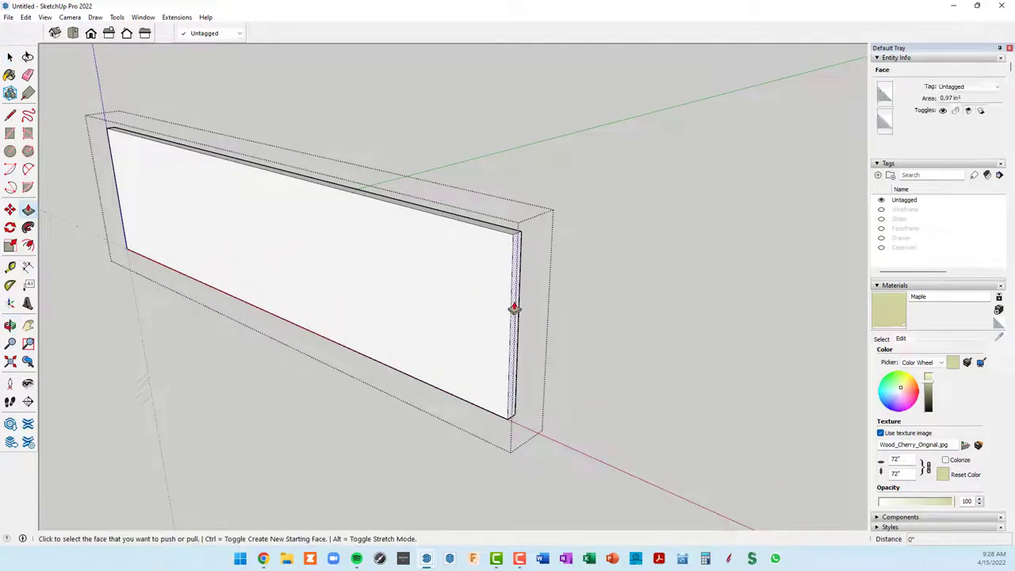
click(515, 313)
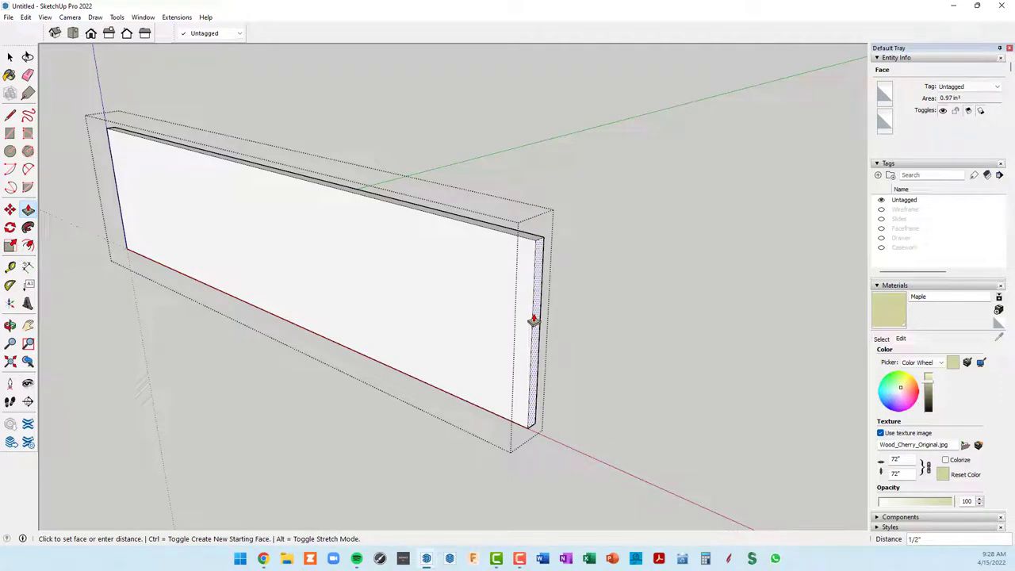
text(8)
key(Return)
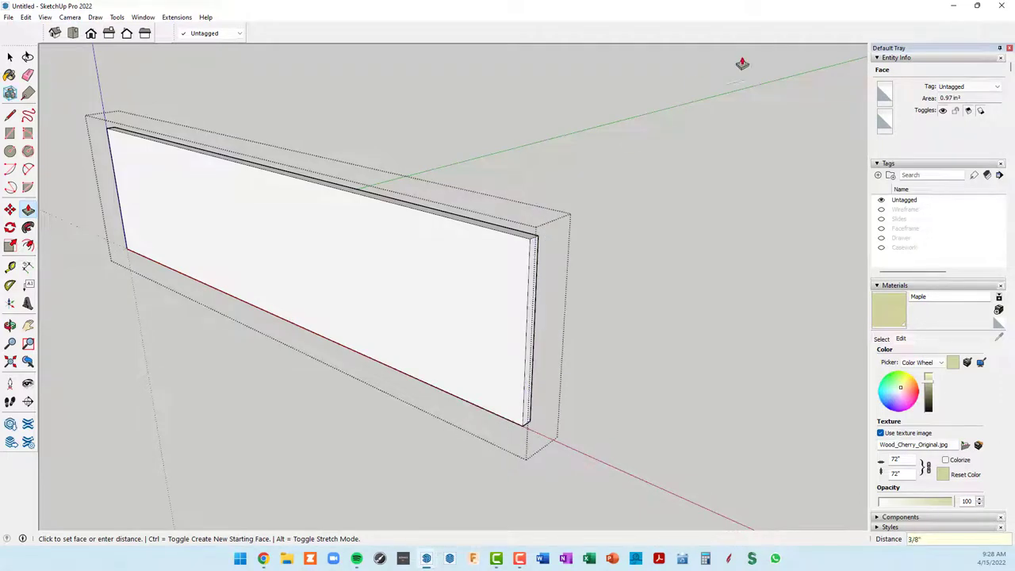
scroll(507, 222, up, 1)
click(493, 243)
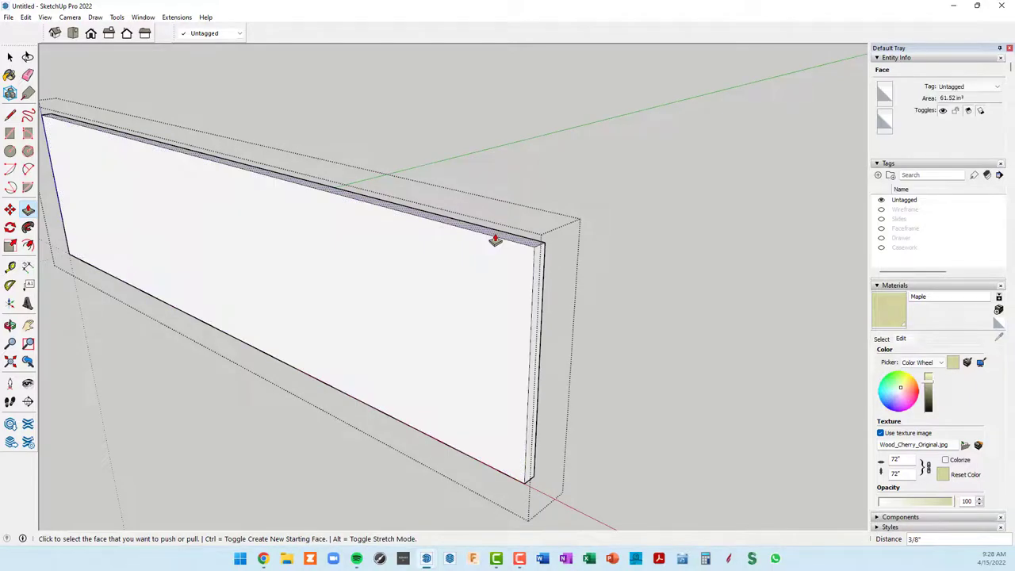
click(492, 241)
Step: Extend the opposite panel edge by 3/8" and close the panel group
mouse_move(487, 242)
middle_down()
mouse_move(476, 449)
mouse_move(478, 322)
mouse_move(460, 293)
mouse_move(513, 425)
middle_up()
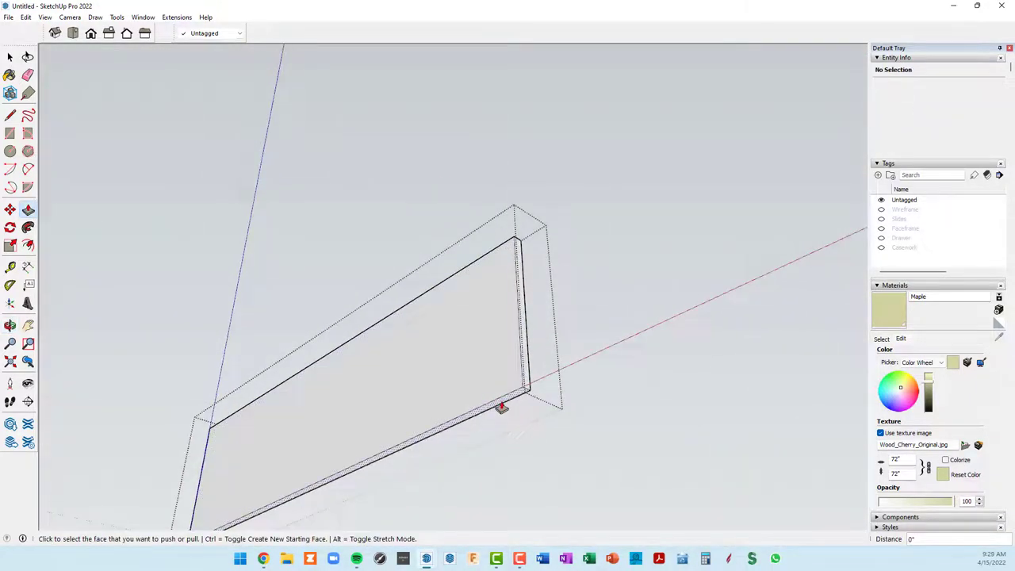
mouse_move(417, 410)
middle_down()
mouse_move(750, 451)
mouse_move(293, 364)
mouse_move(347, 360)
mouse_move(861, 497)
mouse_move(716, 434)
middle_up()
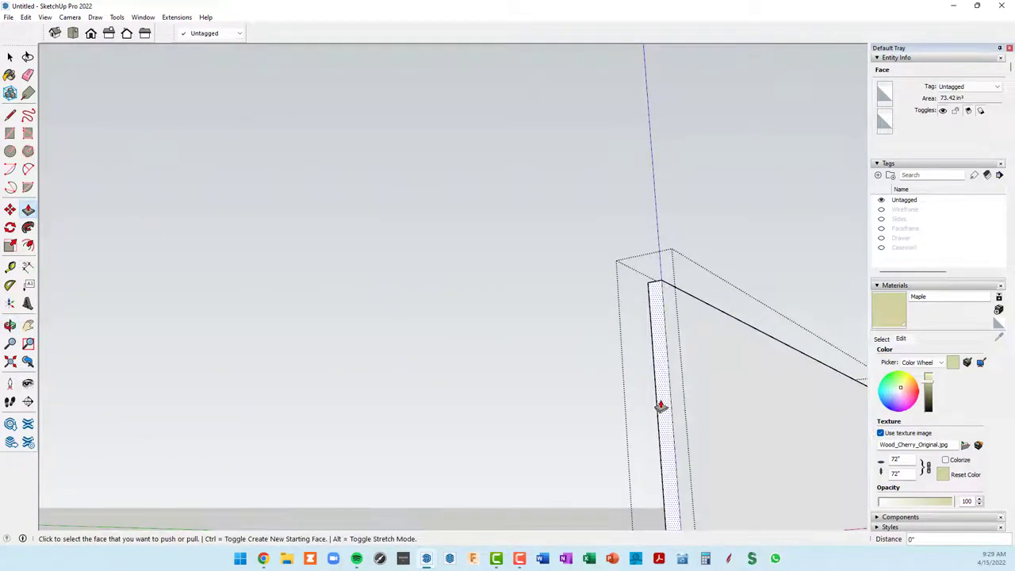
click(662, 407)
click(662, 404)
scroll(674, 397, down, 3)
mouse_move(697, 384)
middle_down()
mouse_move(437, 320)
mouse_move(499, 199)
middle_up()
right_click(502, 149)
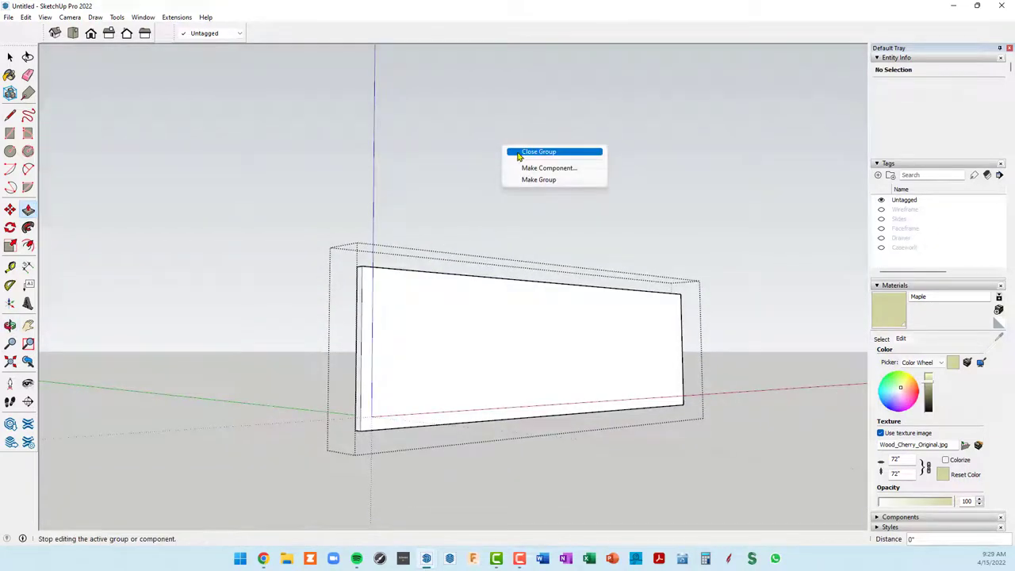
click(516, 152)
Step: Turn on X-ray view to check how the panel sits in the door frame
mouse_move(555, 235)
middle_down()
mouse_move(779, 292)
mouse_move(555, 297)
mouse_move(339, 321)
mouse_move(199, 309)
mouse_move(548, 293)
mouse_move(416, 307)
middle_up()
key(p)
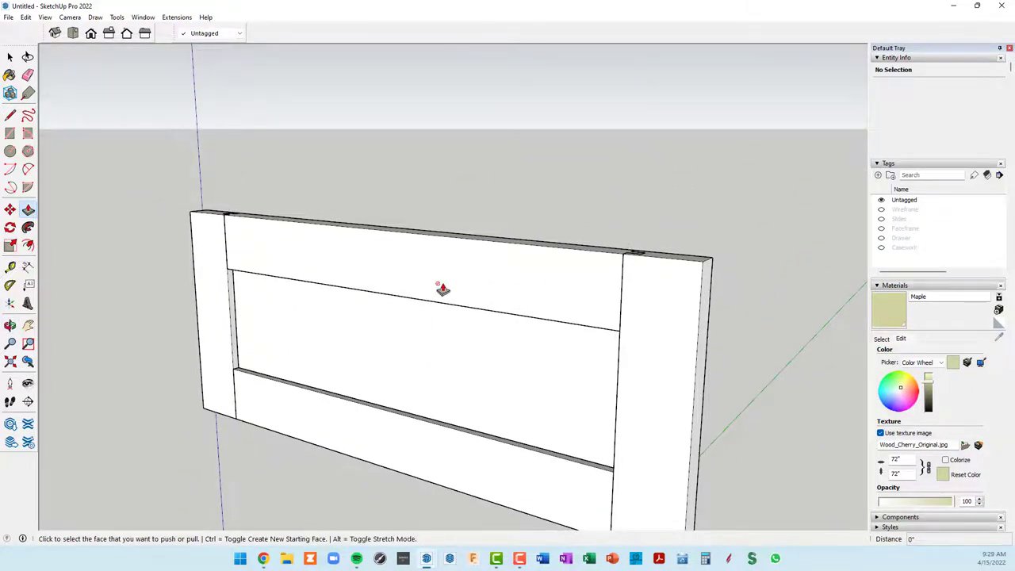
mouse_move(453, 275)
middle_down()
mouse_move(388, 211)
mouse_move(386, 227)
mouse_move(421, 258)
mouse_move(542, 324)
mouse_move(512, 280)
mouse_move(382, 175)
middle_up()
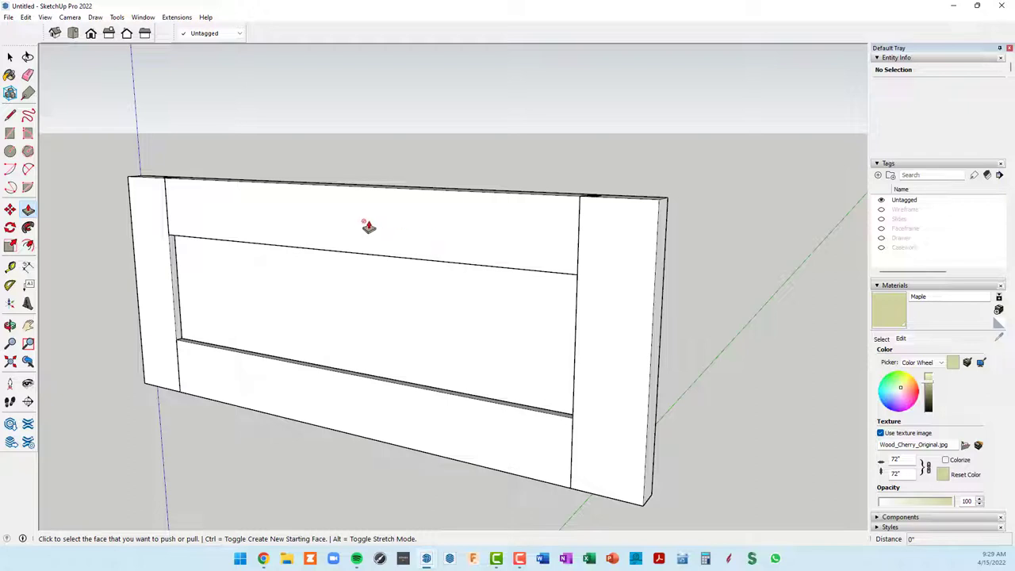
key(alt+r)
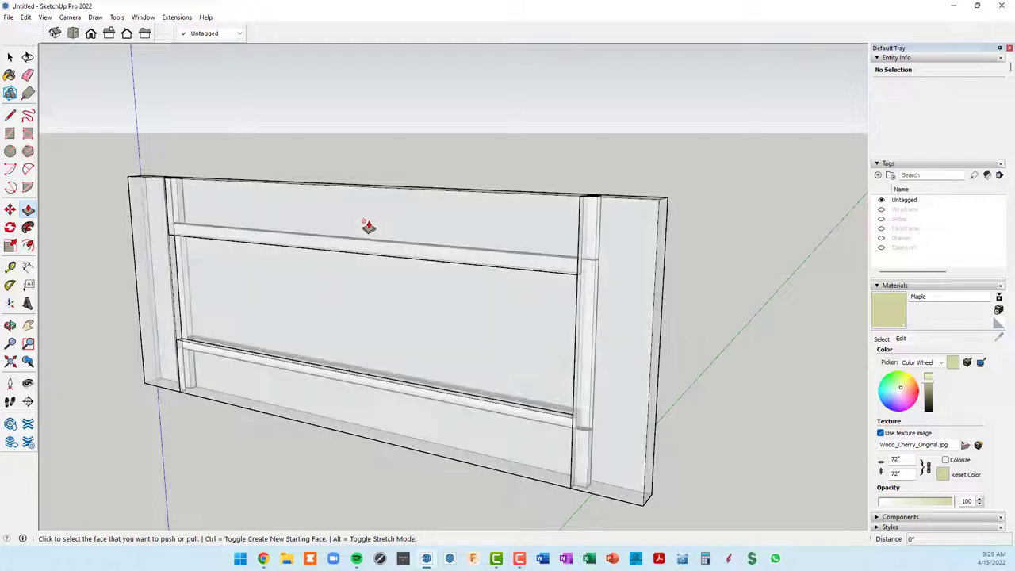
mouse_move(564, 342)
middle_down()
mouse_move(593, 418)
mouse_move(598, 483)
mouse_move(705, 404)
mouse_move(734, 346)
middle_up()
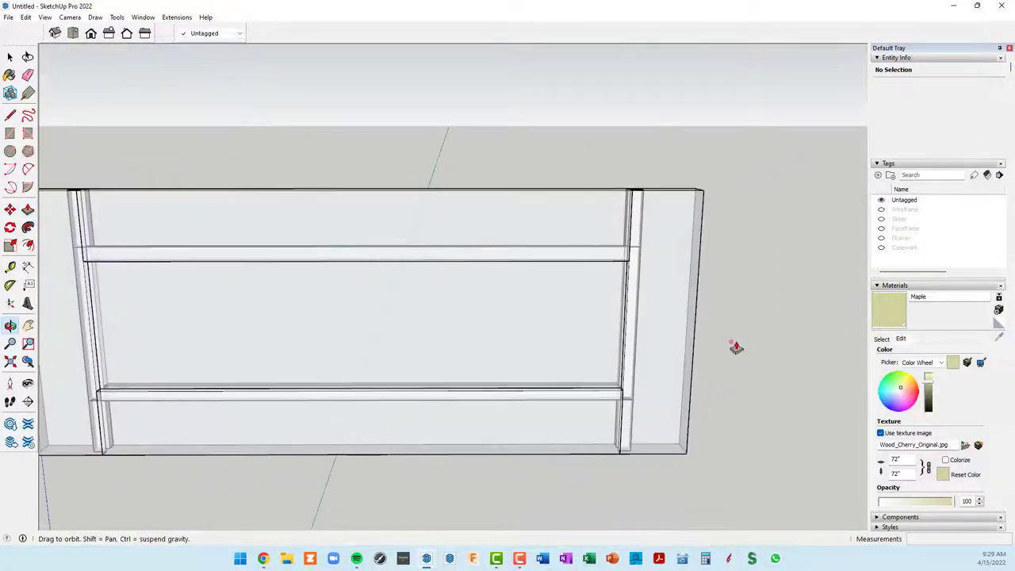
Step: Look through View > Face Style without changing anything, then orbit to the drawer front
click(45, 17)
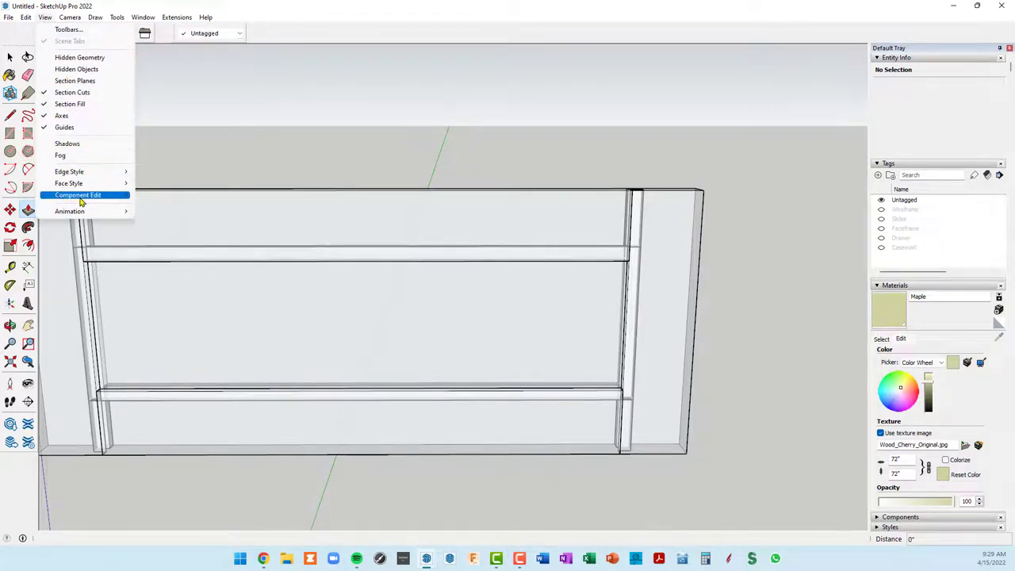
mouse_move(69, 183)
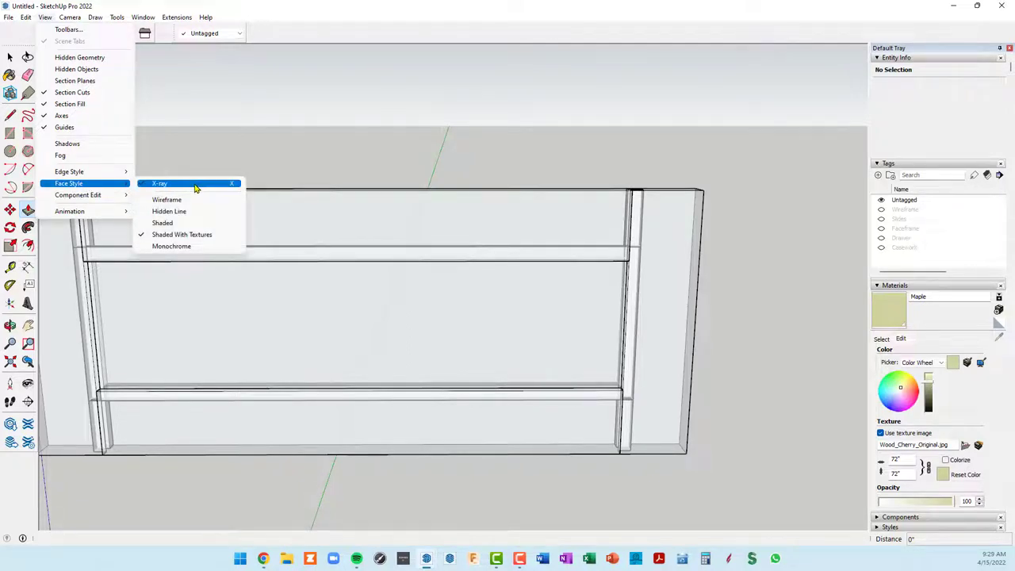
key(Escape)
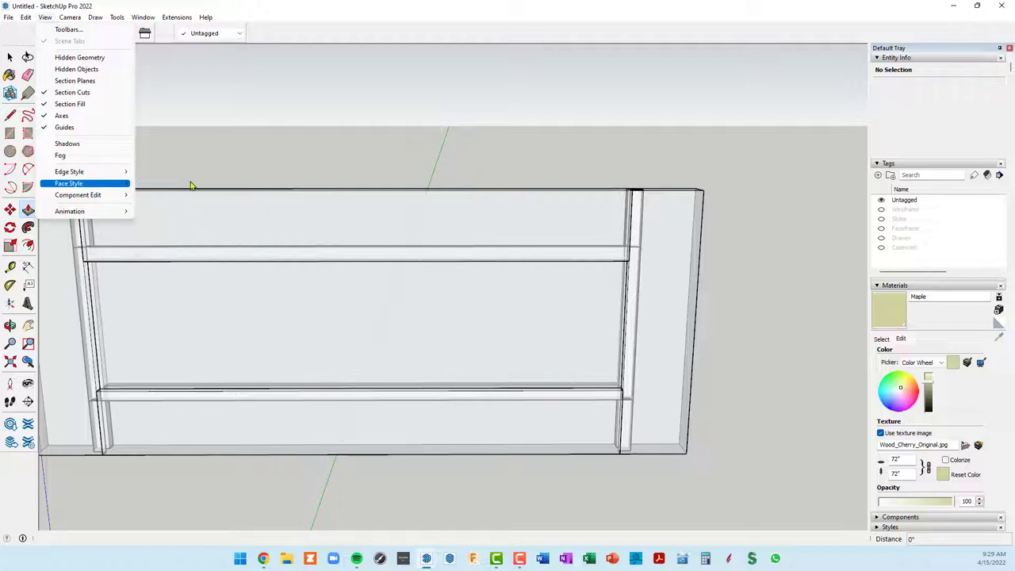
key(Escape)
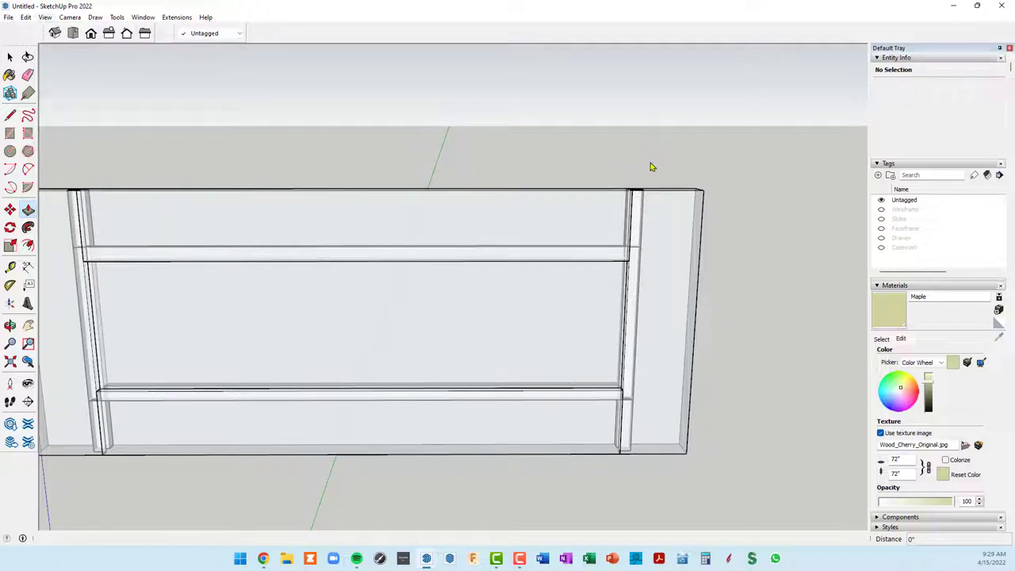
mouse_move(647, 149)
middle_down()
mouse_move(639, 165)
mouse_move(573, 204)
mouse_move(421, 228)
middle_up()
scroll(592, 272, up, 3)
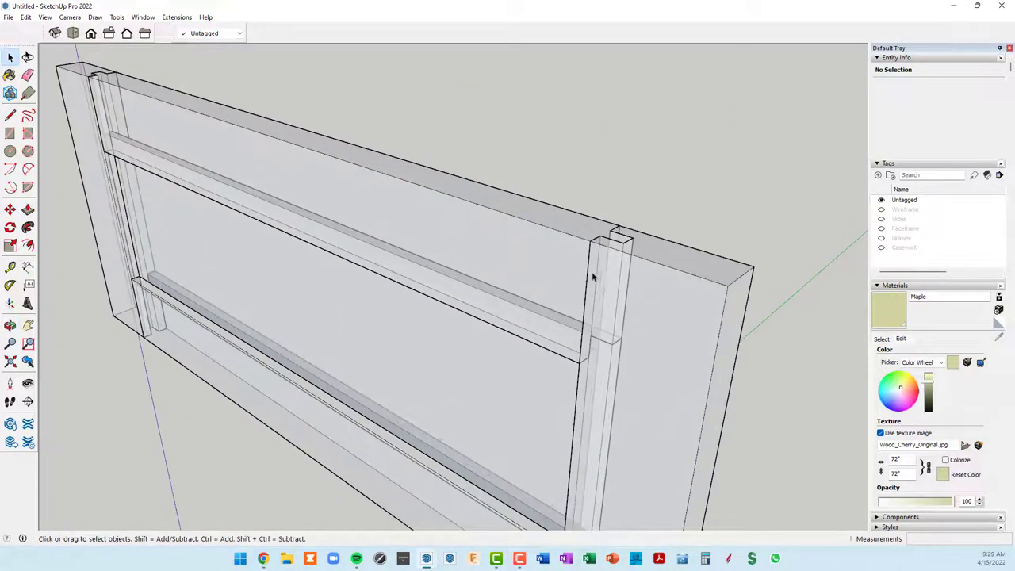
scroll(602, 272, up, 2)
scroll(601, 271, down, 3)
mouse_move(608, 287)
middle_down()
mouse_move(390, 286)
mouse_move(544, 354)
mouse_move(594, 199)
mouse_move(700, 242)
mouse_move(689, 257)
middle_up()
scroll(544, 354, up, 3)
scroll(627, 204, up, 2)
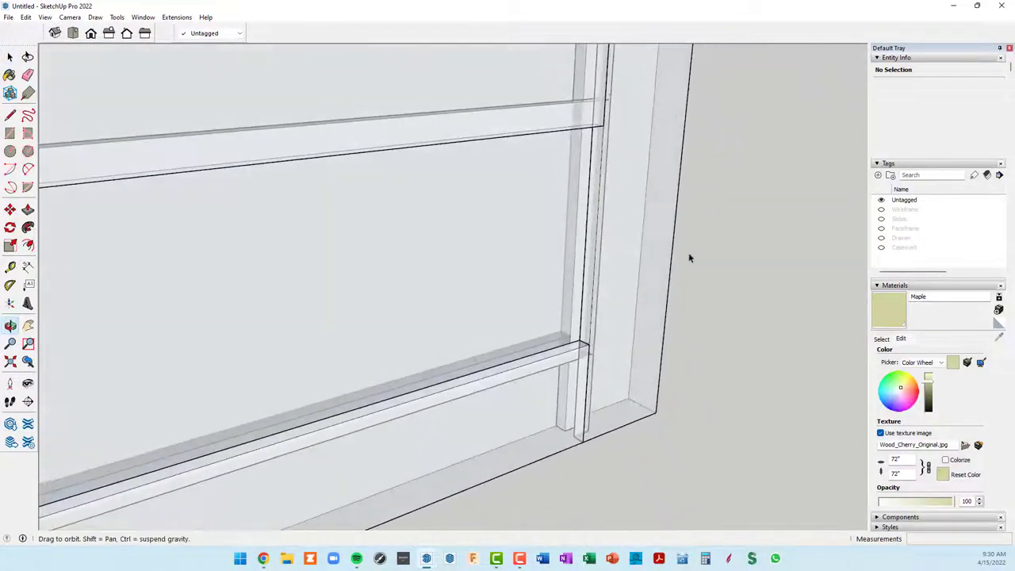
Step: Select the drawer front group and switch X-ray off so faces show solid
click(533, 223)
scroll(553, 211, down, 1)
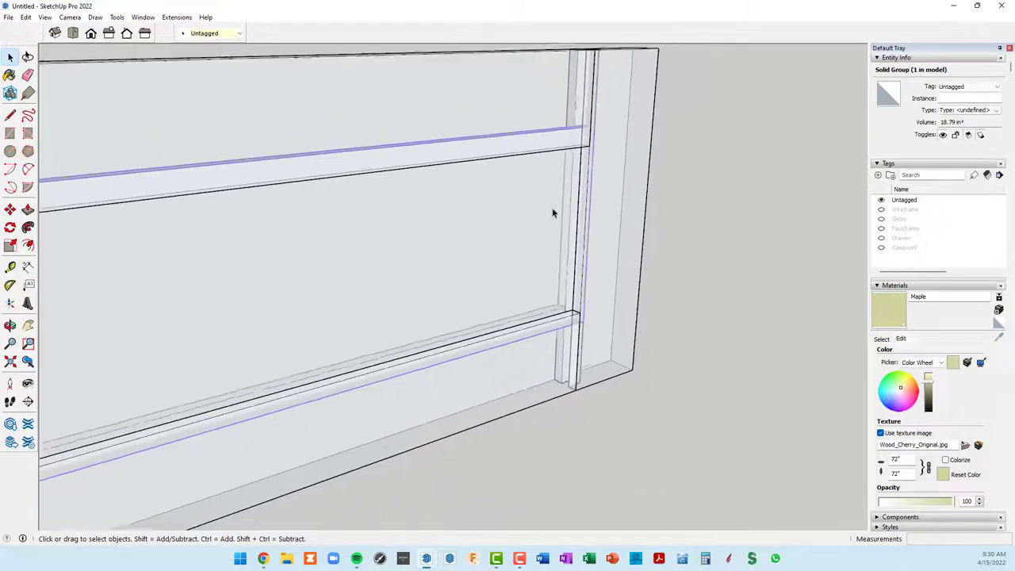
scroll(553, 210, down, 2)
scroll(539, 218, down, 2)
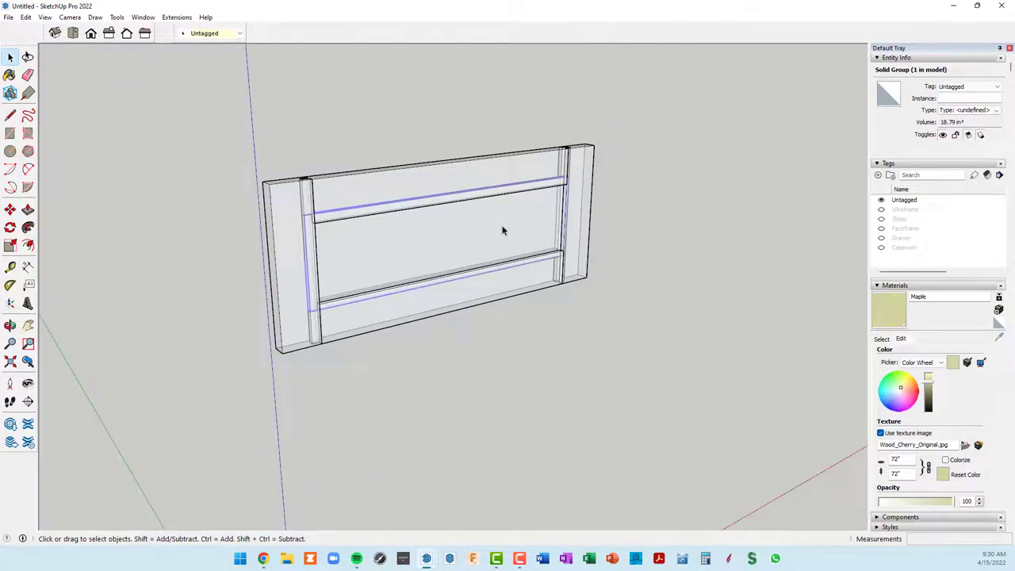
middle_drag(512, 228, 526, 257)
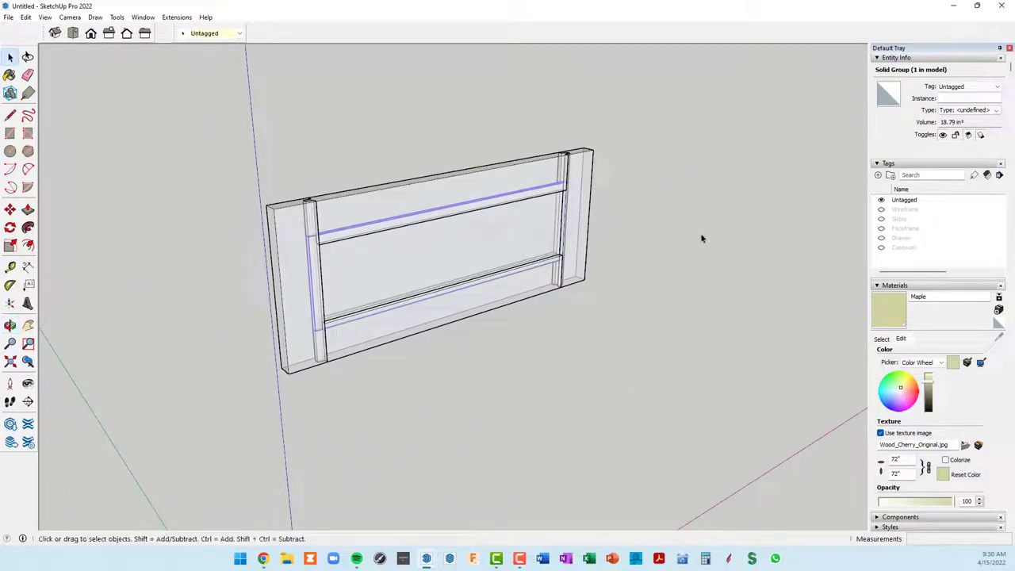
key(x)
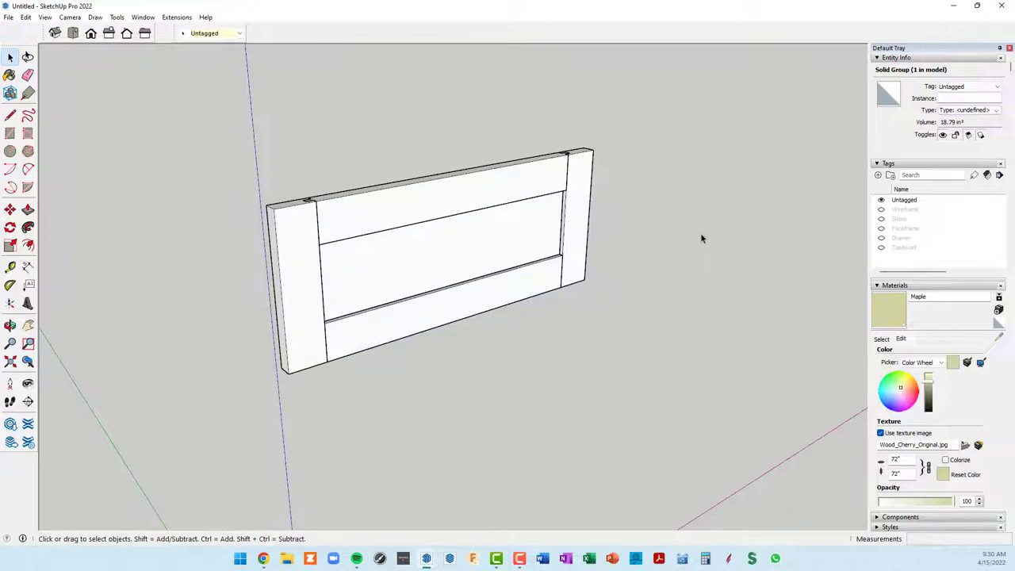
Step: Add a new tag named Drawer Front
mouse_move(781, 232)
middle_down()
mouse_move(687, 243)
mouse_move(378, 236)
middle_up()
scroll(875, 235, down, 1)
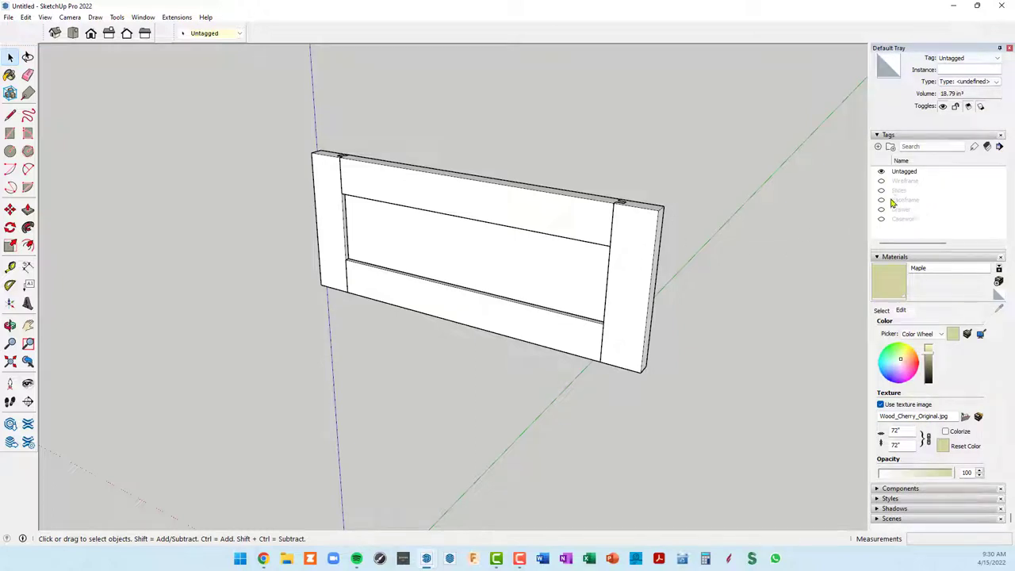
click(879, 149)
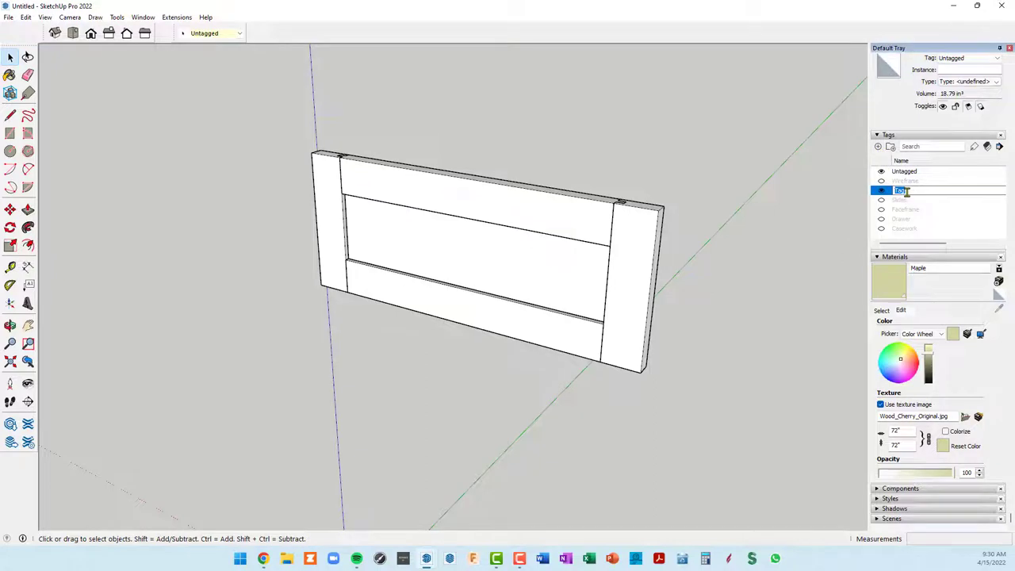
text(Drawer Front)
key(Return)
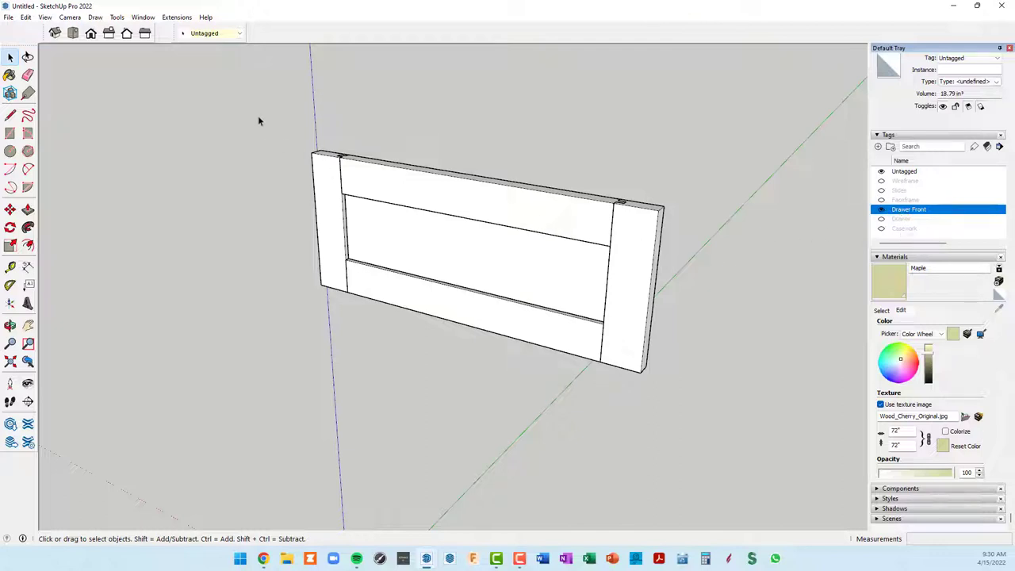
Step: Assign the five drawer-front pieces to the Drawer Front tag and hide that tag
mouse_move(253, 103)
mouse_down()
mouse_move(313, 169)
mouse_move(717, 441)
mouse_up()
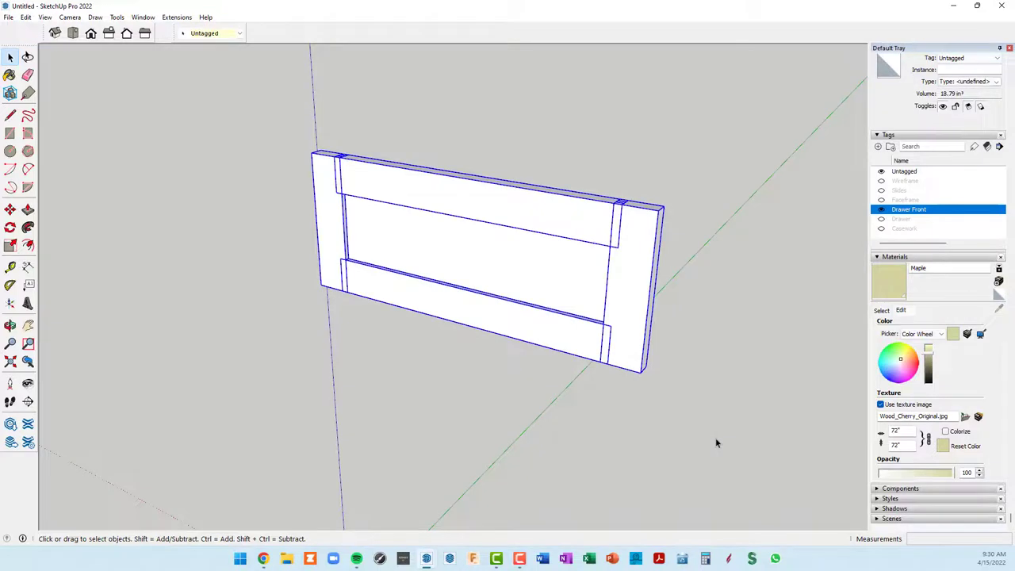
click(241, 33)
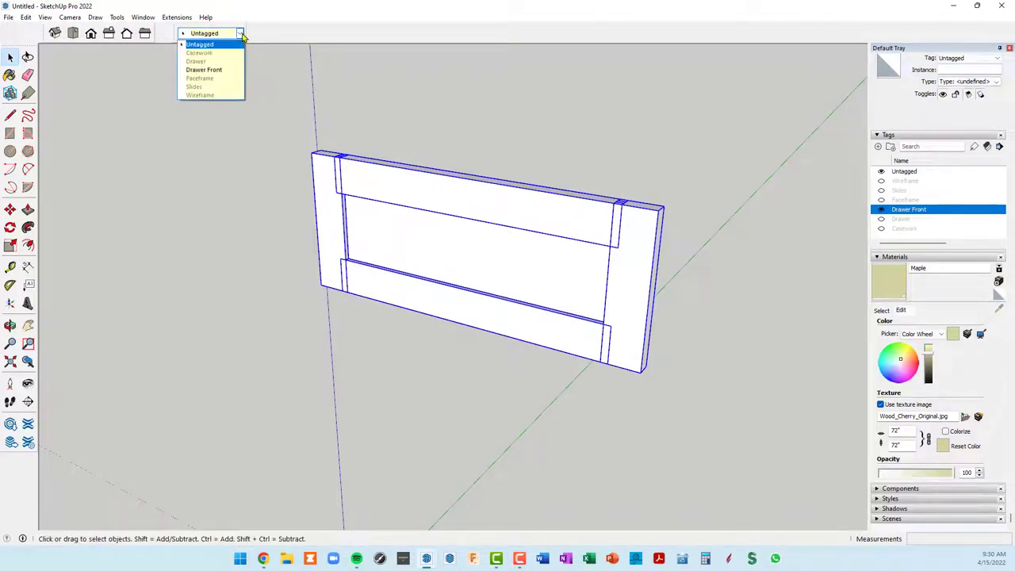
click(345, 34)
scroll(959, 67, up, 1)
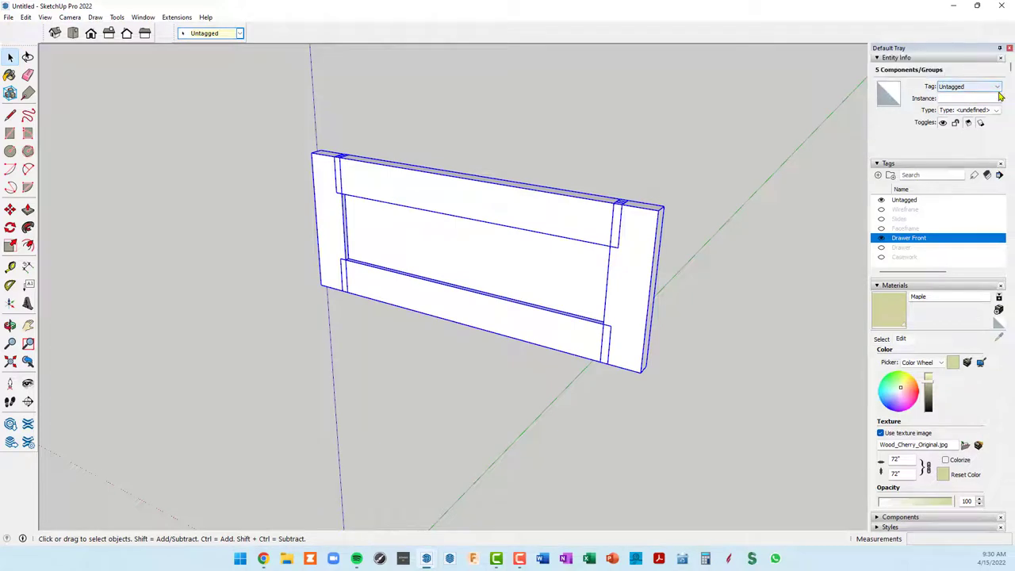
click(997, 87)
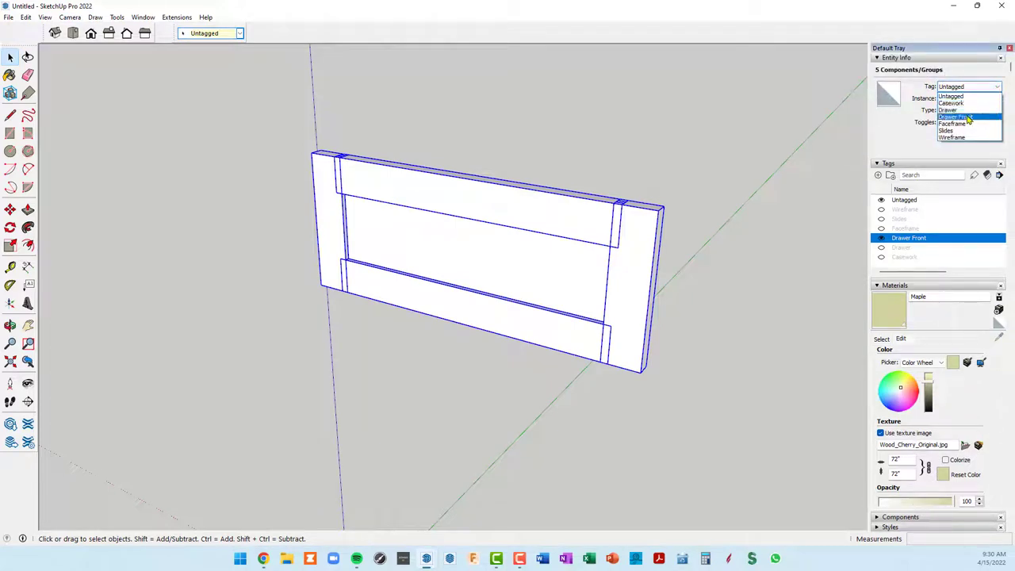
click(968, 114)
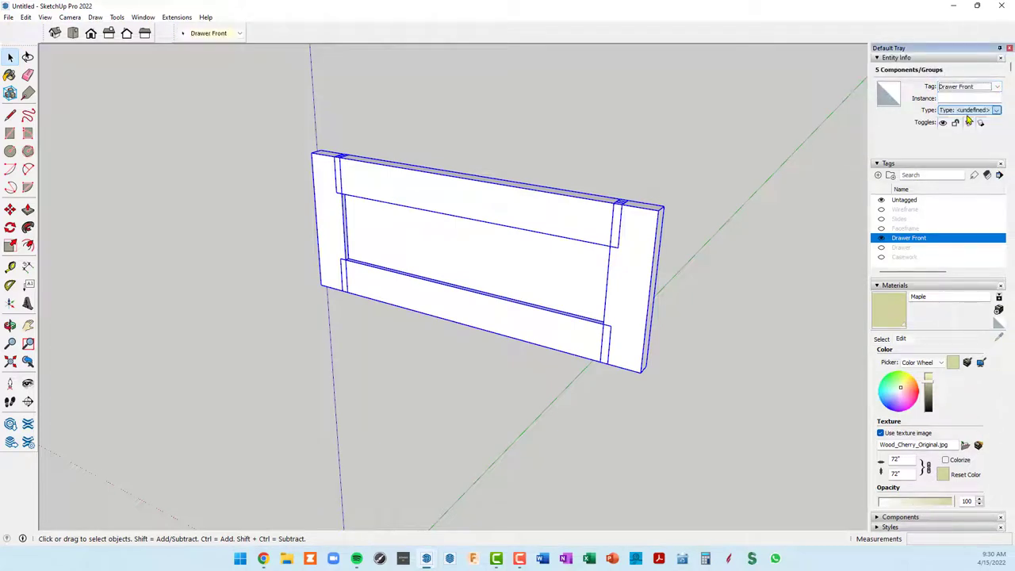
click(881, 240)
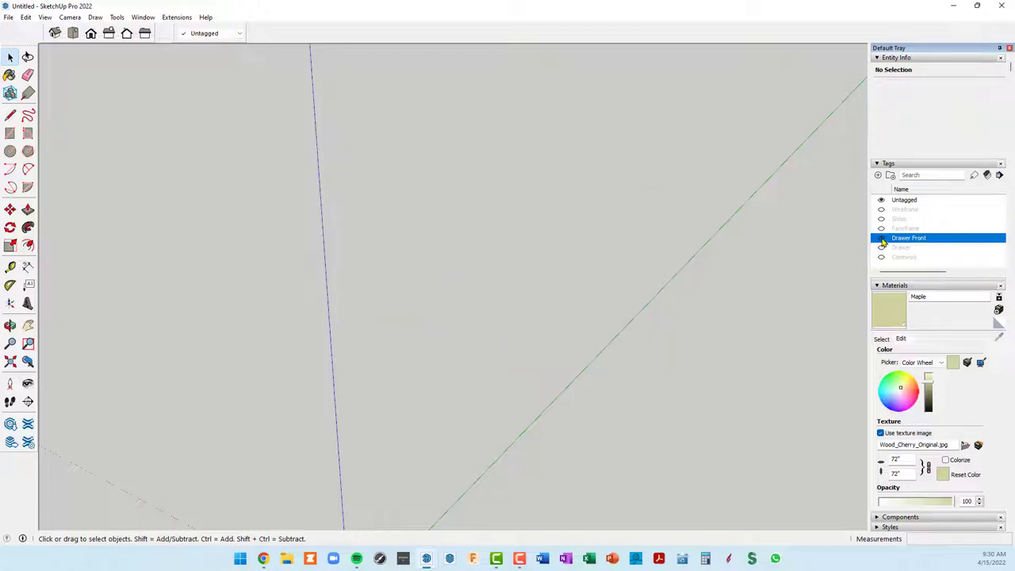
Step: Show the Drawer Front and Drawer tags and inspect the drawer from the side and back
click(882, 241)
click(881, 248)
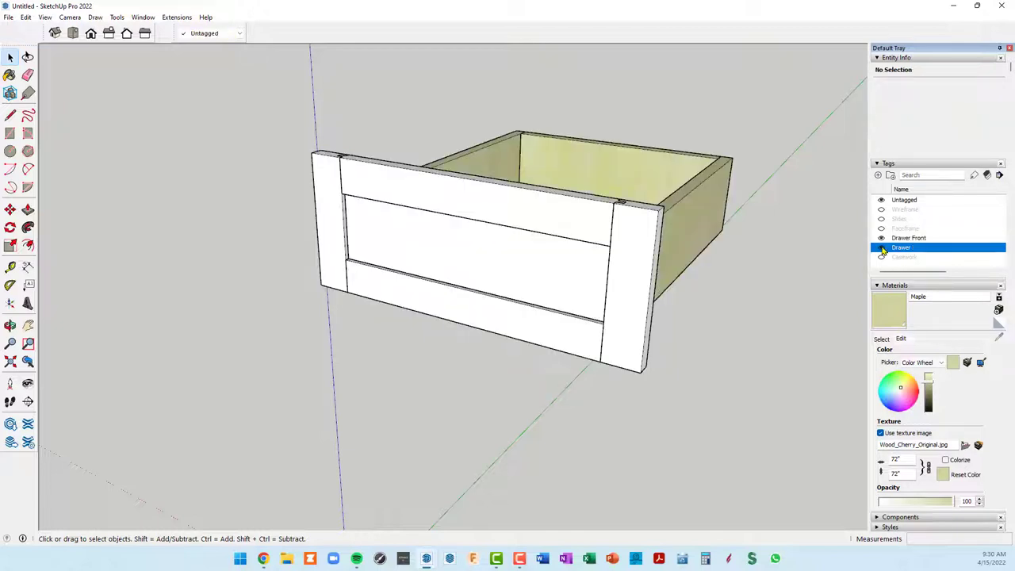
middle_drag(744, 206, 339, 230)
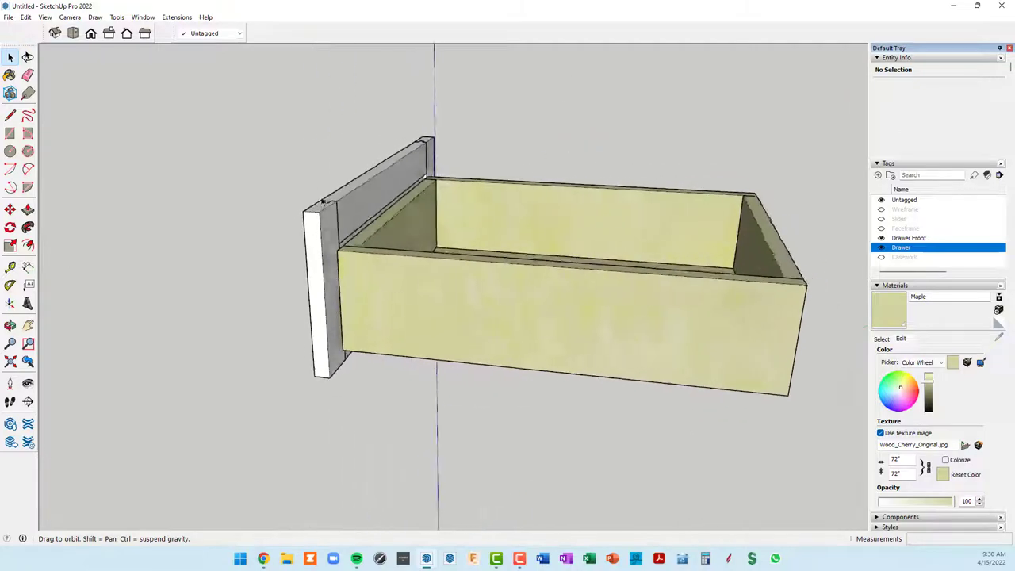
scroll(339, 228, up, 3)
scroll(342, 227, up, 3)
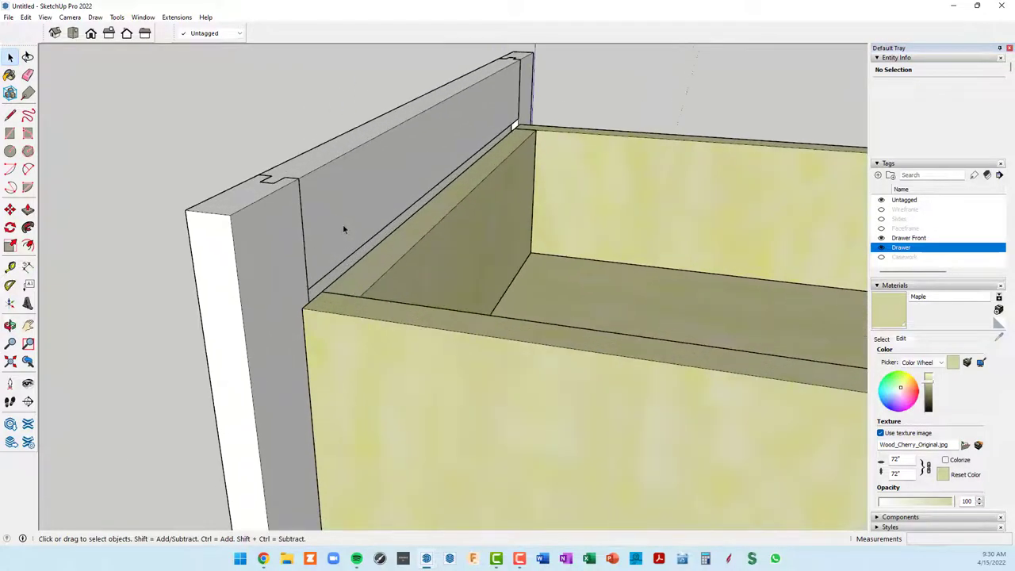
mouse_move(343, 227)
middle_down()
mouse_move(643, 201)
mouse_move(789, 172)
mouse_move(641, 151)
mouse_move(695, 132)
mouse_move(734, 138)
middle_up()
scroll(734, 139, down, 3)
mouse_move(719, 186)
middle_down()
mouse_move(706, 229)
mouse_move(725, 233)
middle_up()
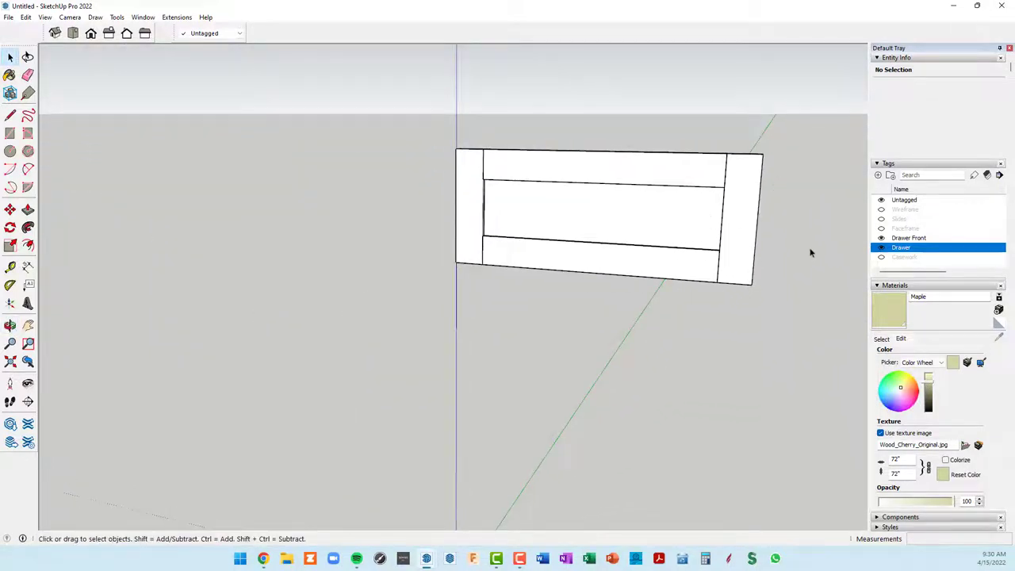
middle_drag(797, 221, 770, 215)
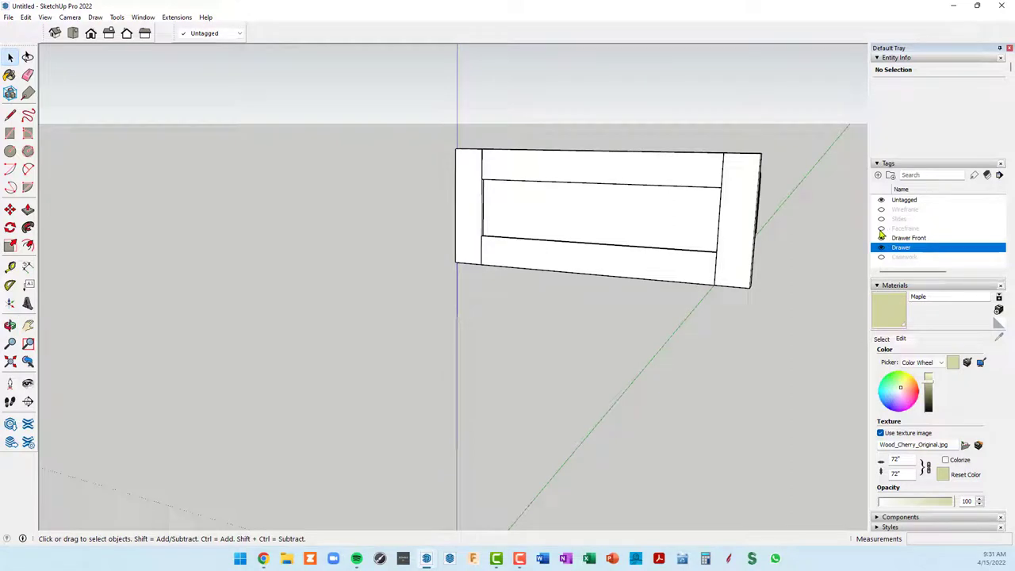
Step: Show the Faceframe, Casework and Slides tags to reveal the full cabinet
click(881, 230)
click(882, 258)
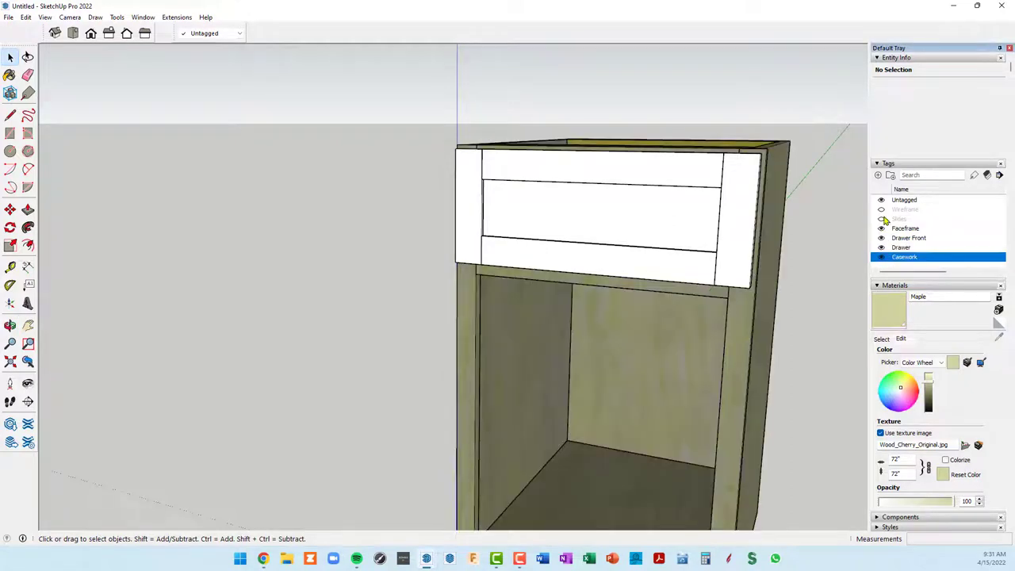
click(880, 220)
mouse_move(774, 212)
middle_down()
mouse_move(674, 237)
mouse_move(556, 148)
mouse_move(557, 165)
middle_up()
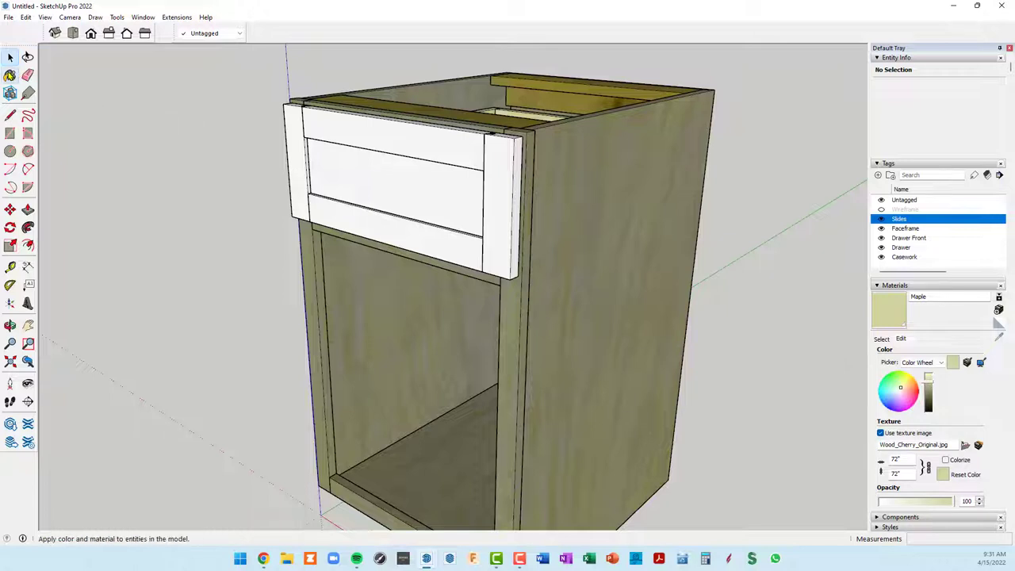
click(9, 74)
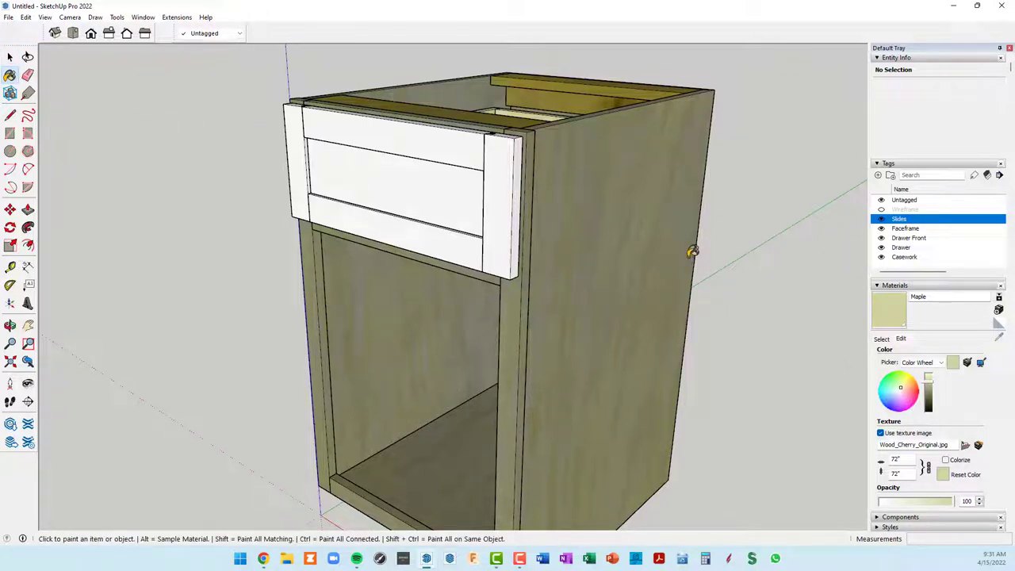
key(alt)
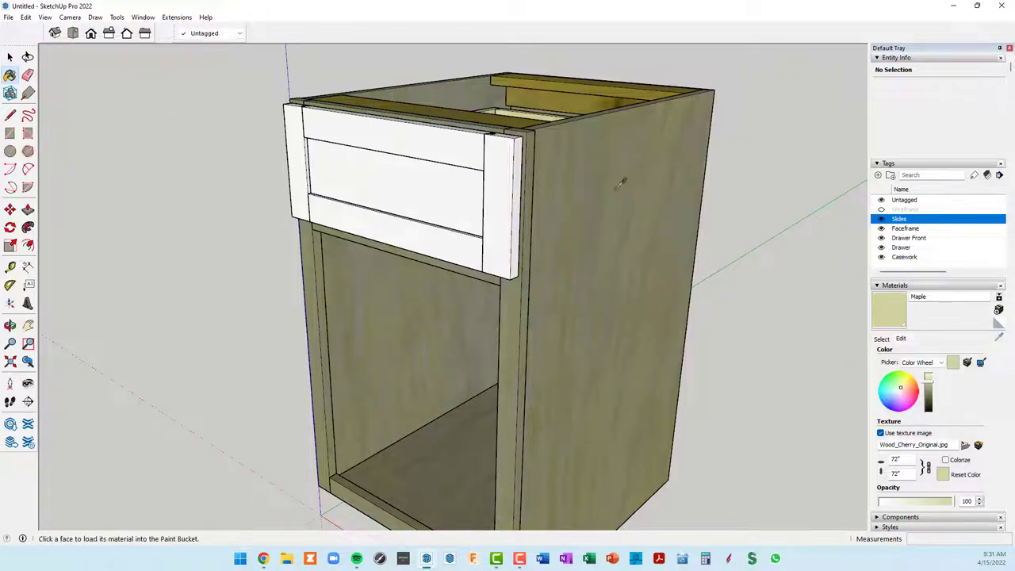
key(alt)
alt+click(621, 181)
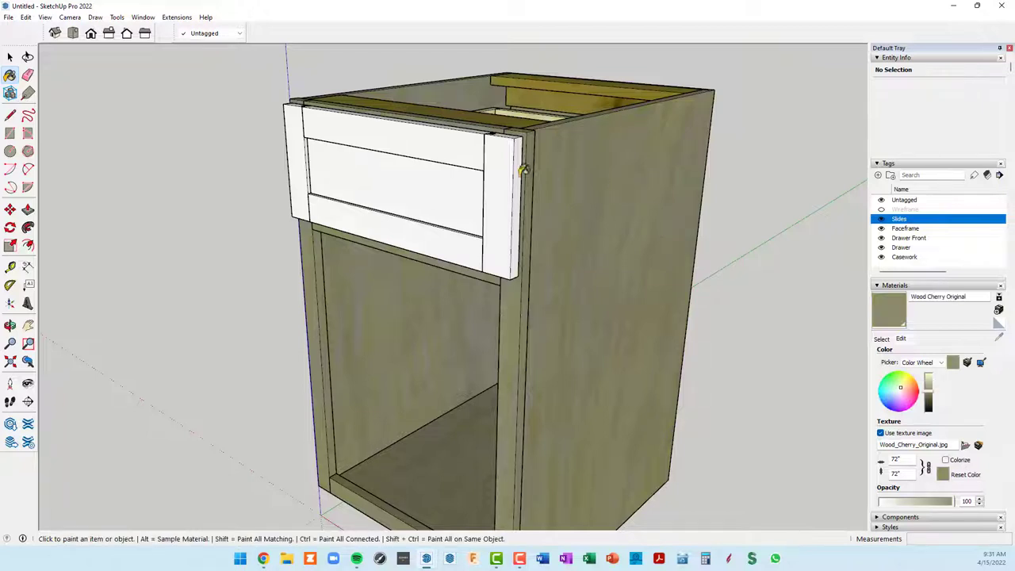
click(505, 153)
click(463, 142)
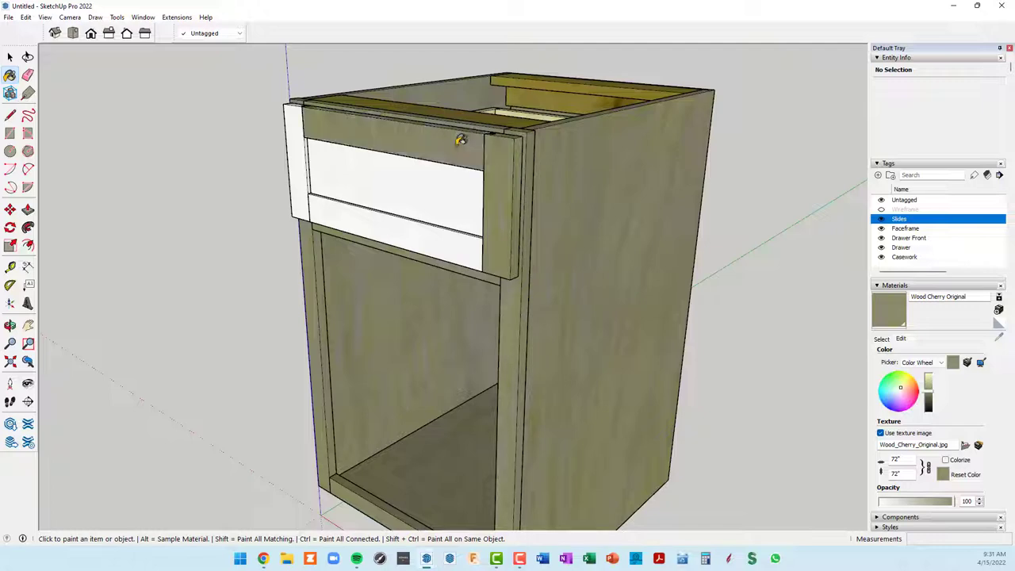
click(466, 189)
click(453, 238)
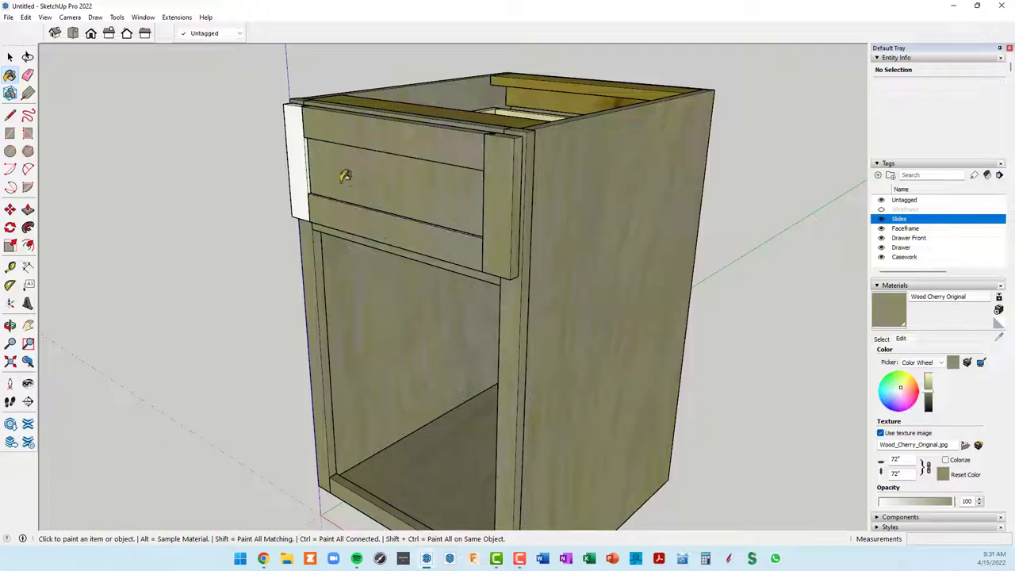
click(301, 165)
mouse_move(301, 165)
middle_down()
mouse_move(851, 290)
mouse_move(419, 148)
mouse_move(356, 186)
mouse_move(400, 135)
mouse_move(449, 127)
mouse_move(804, 175)
middle_up()
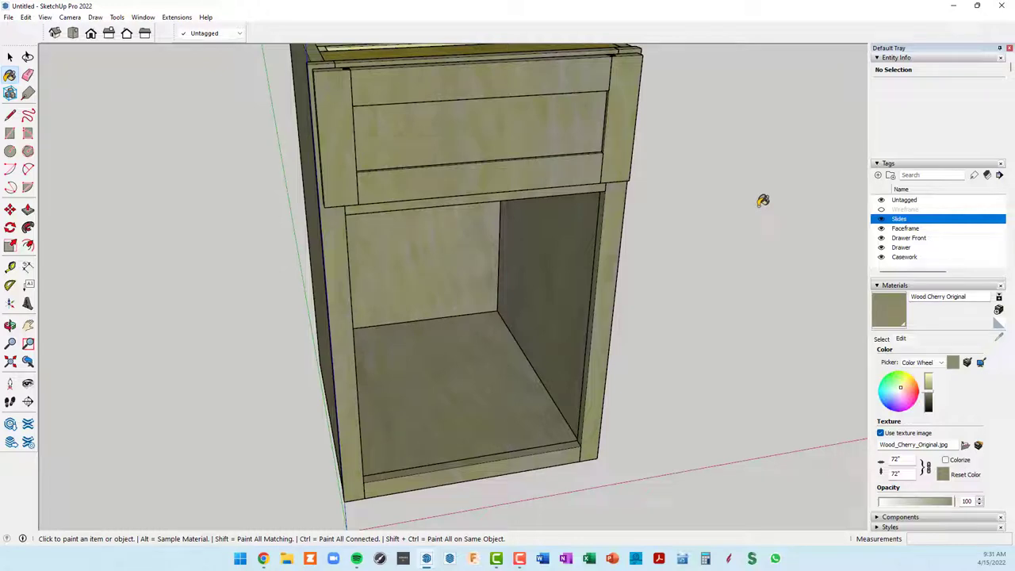
mouse_move(648, 132)
middle_down()
mouse_move(401, 118)
mouse_move(508, 94)
mouse_move(438, 124)
mouse_move(476, 123)
middle_up()
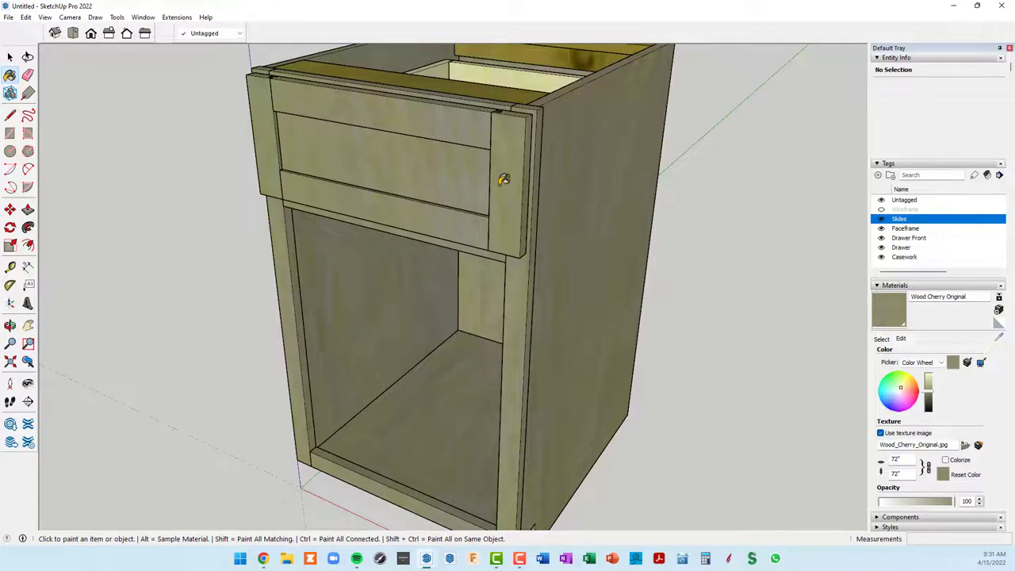
mouse_move(504, 180)
middle_down()
mouse_move(519, 173)
mouse_move(691, 222)
mouse_move(900, 207)
middle_up()
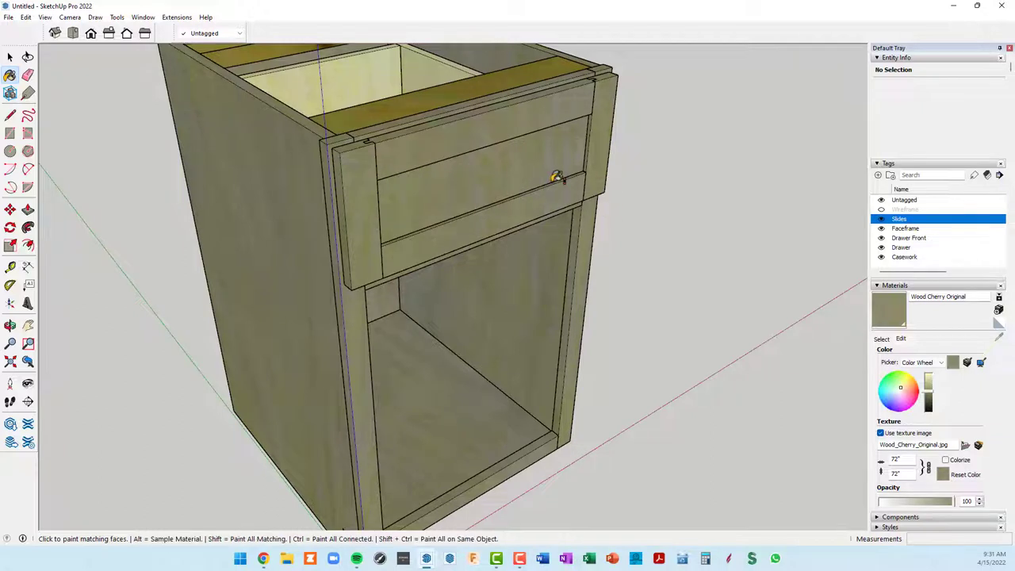
middle_drag(555, 172, 620, 178)
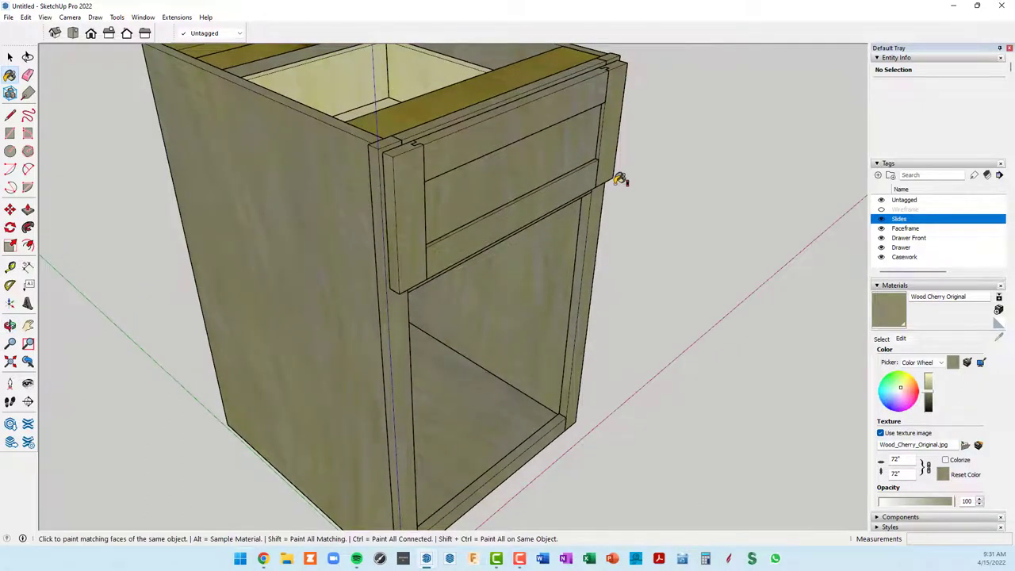
Step: Create a Doors tag in the Tags panel, then return to the Select tool
click(878, 176)
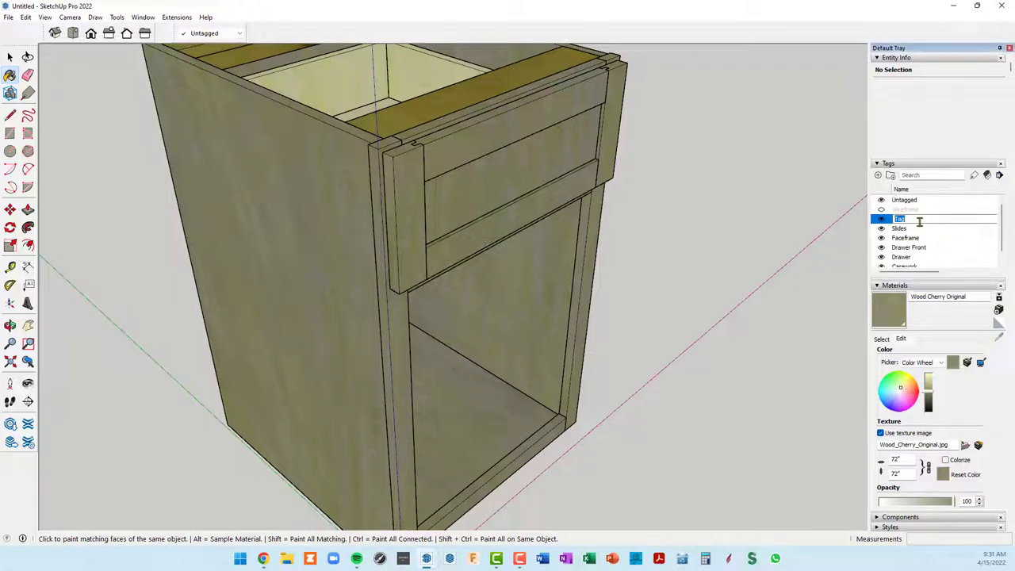
text(Doors)
key(Return)
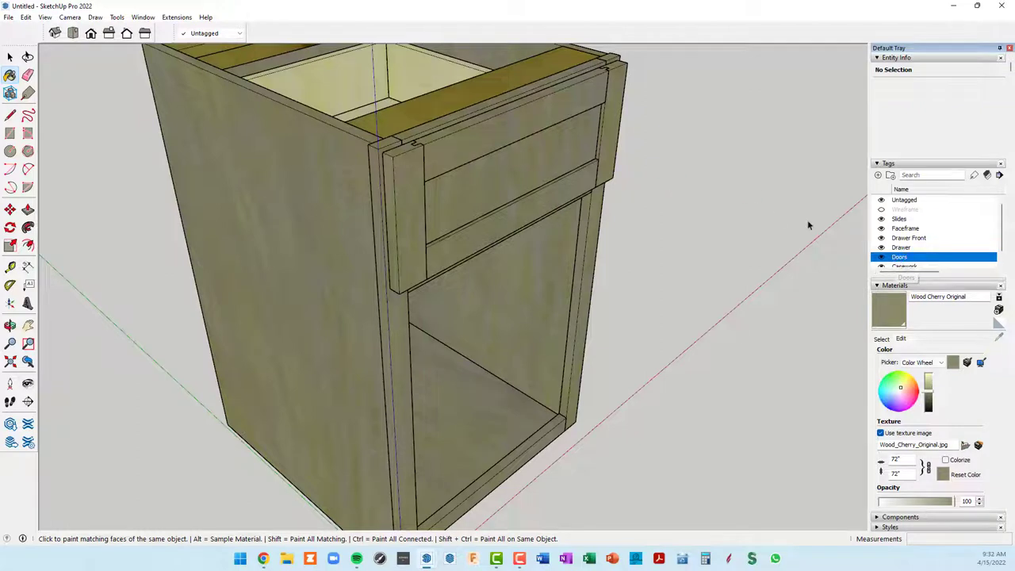
key(space)
scroll(671, 165, down, 3)
scroll(565, 142, down, 2)
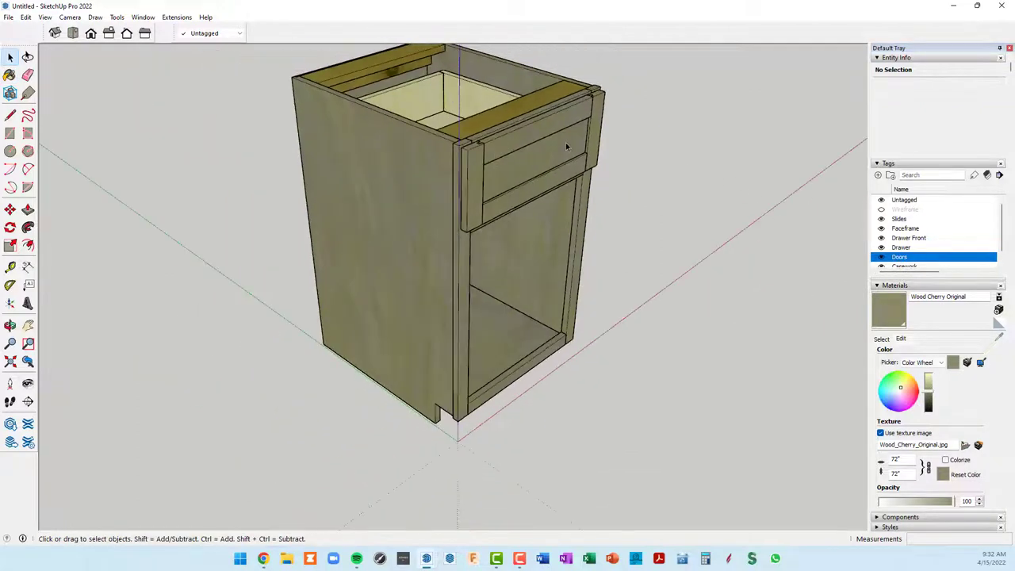
middle_drag(566, 142, 512, 119)
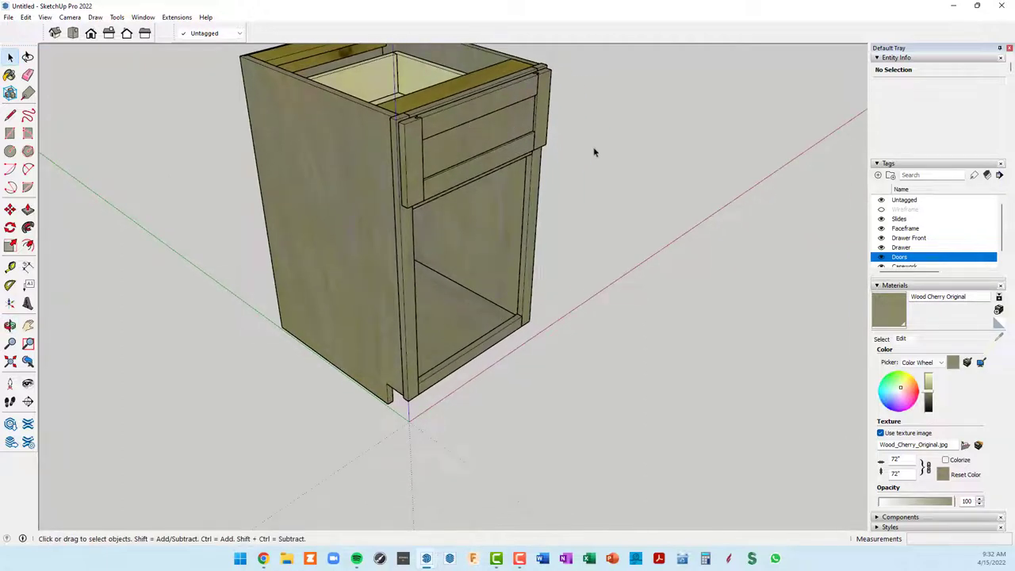
Step: Copy the five drawer-front pieces and place the copy below the original drawer front
click(487, 108)
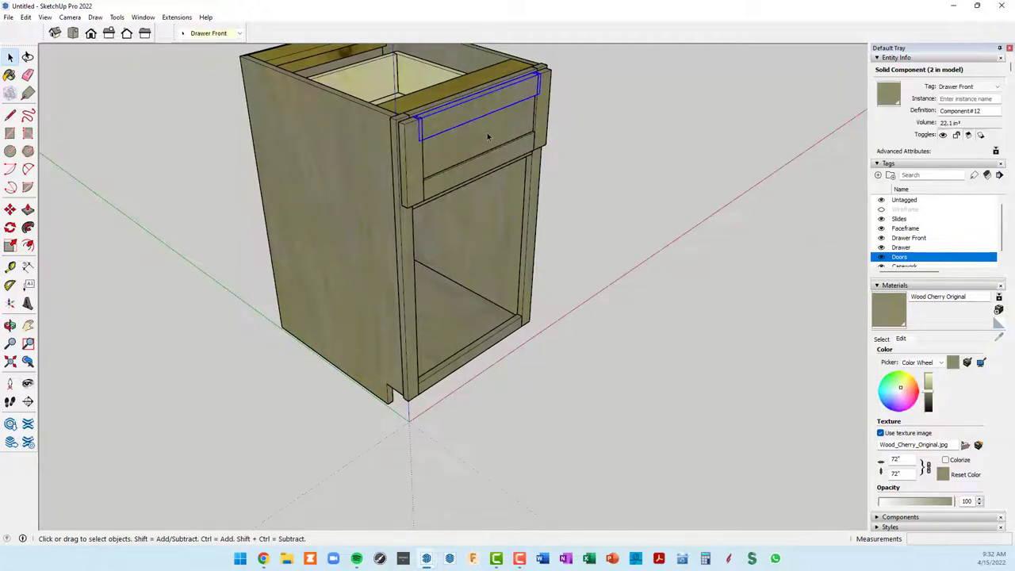
shift+click(495, 161)
shift+click(540, 134)
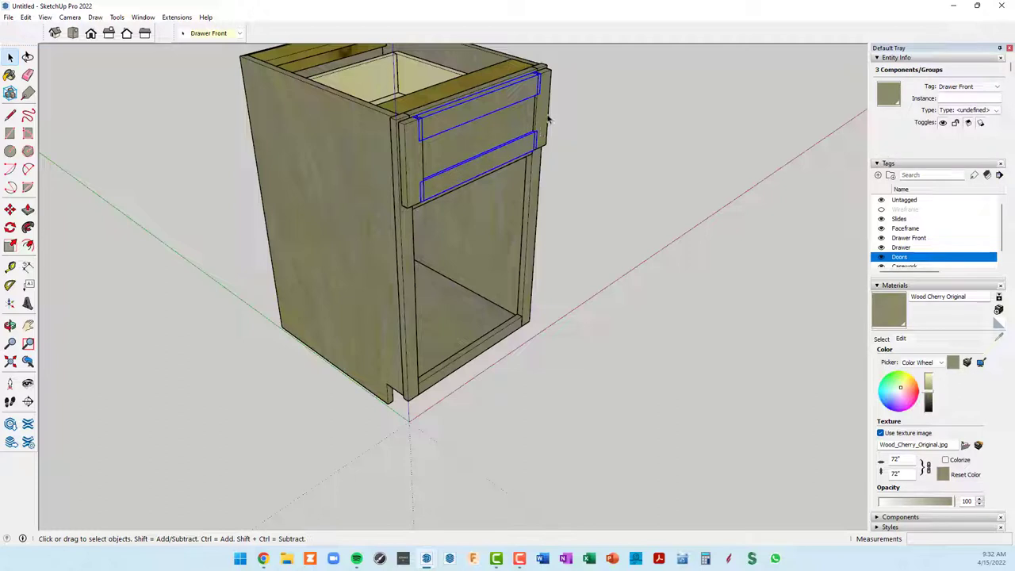
shift+click(490, 230)
middle_drag(490, 231, 499, 226)
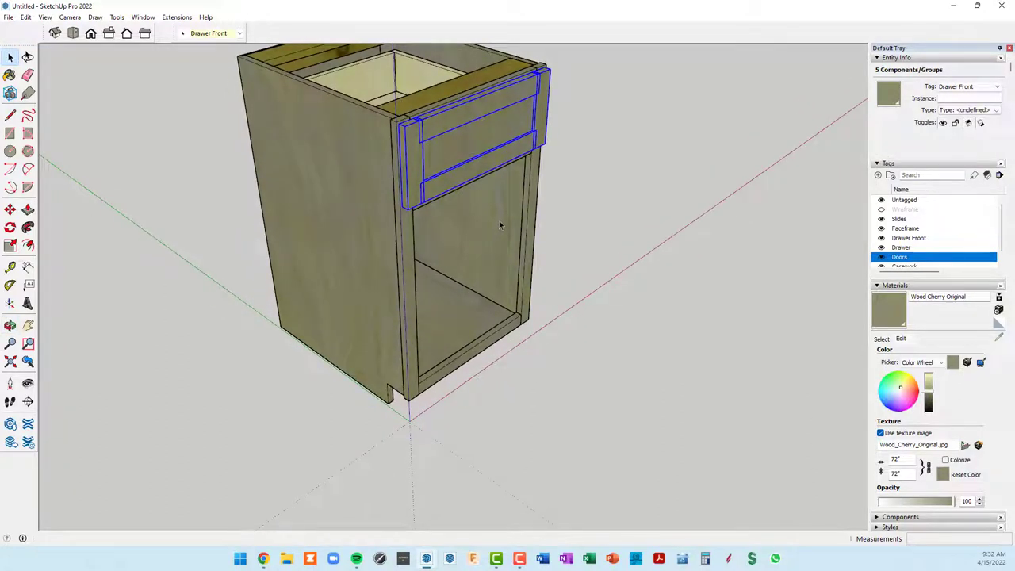
key(m)
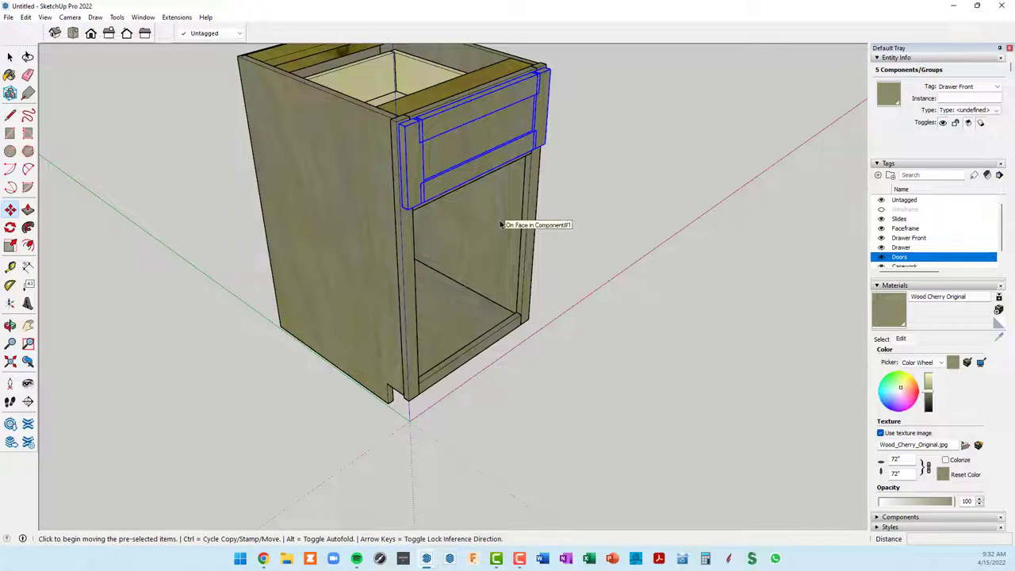
key(ctrl)
scroll(407, 136, up, 2)
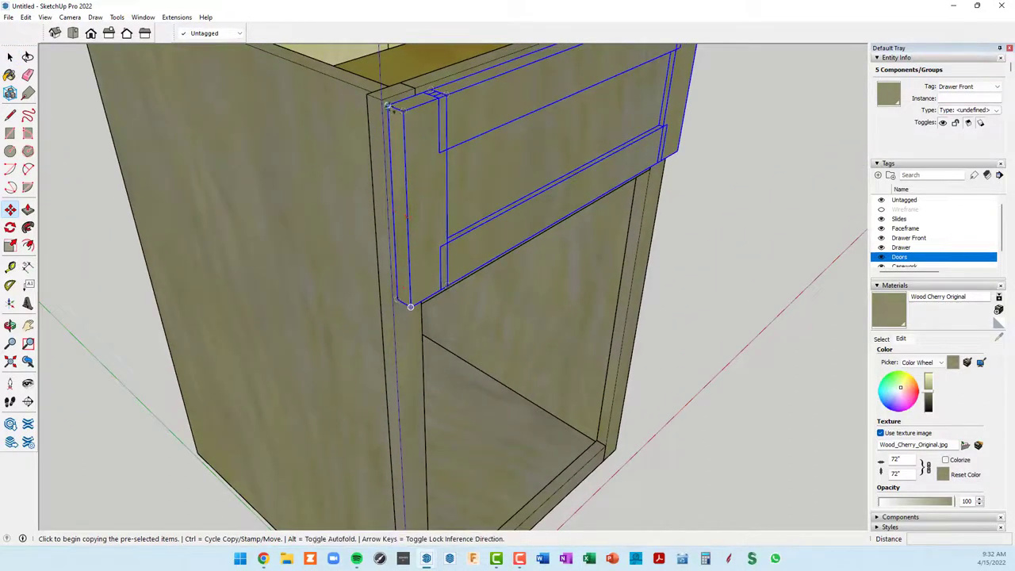
click(387, 105)
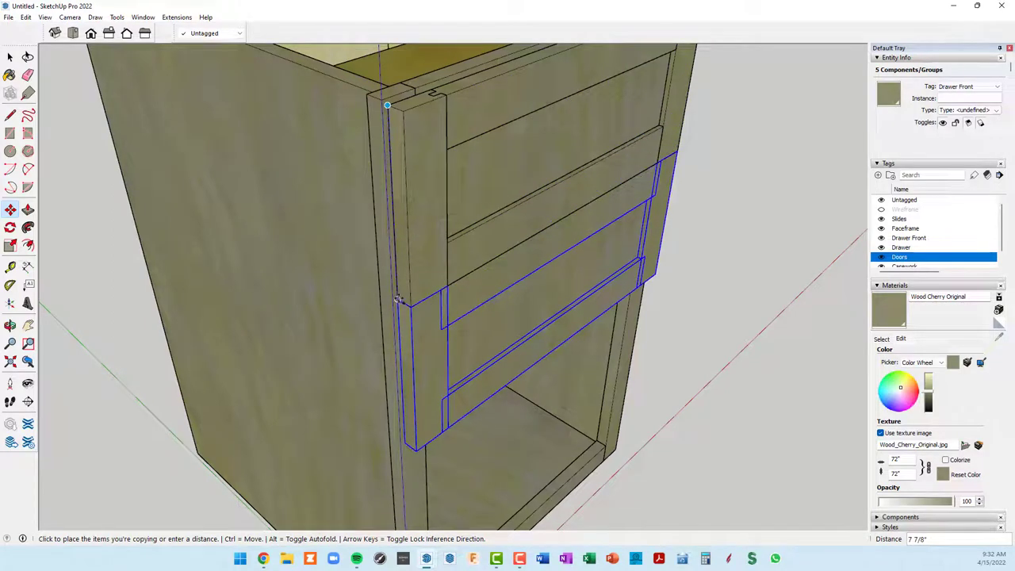
click(400, 300)
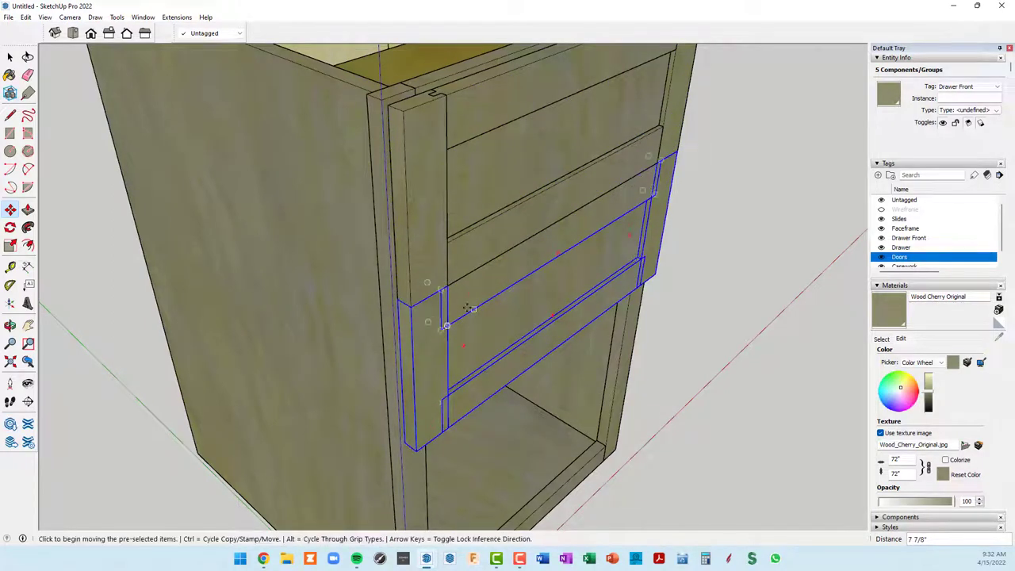
Step: Shift the copied front a further 1/4" into position beneath the drawer front
scroll(397, 293, up, 2)
scroll(387, 292, up, 2)
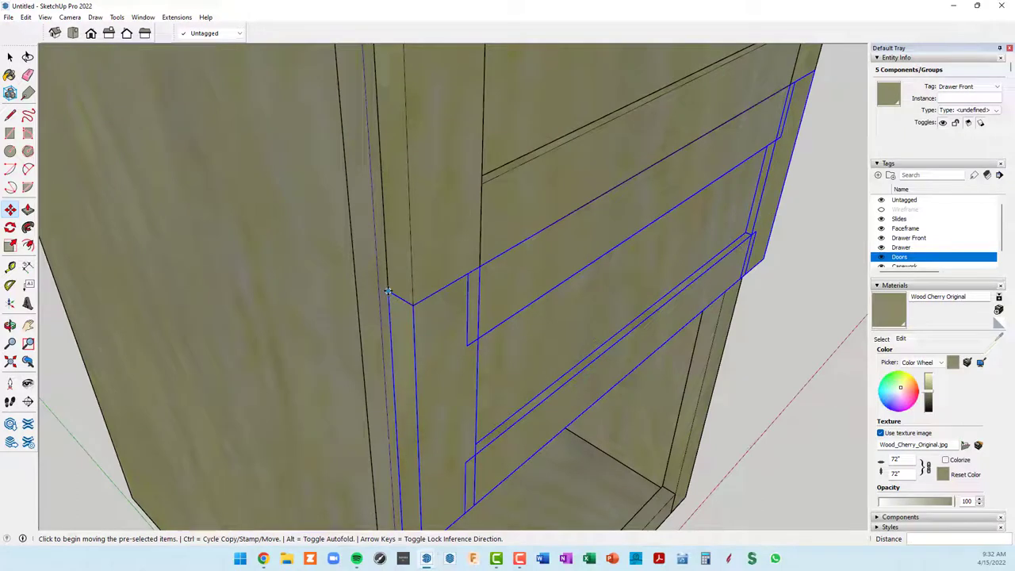
click(388, 292)
text(1/4)
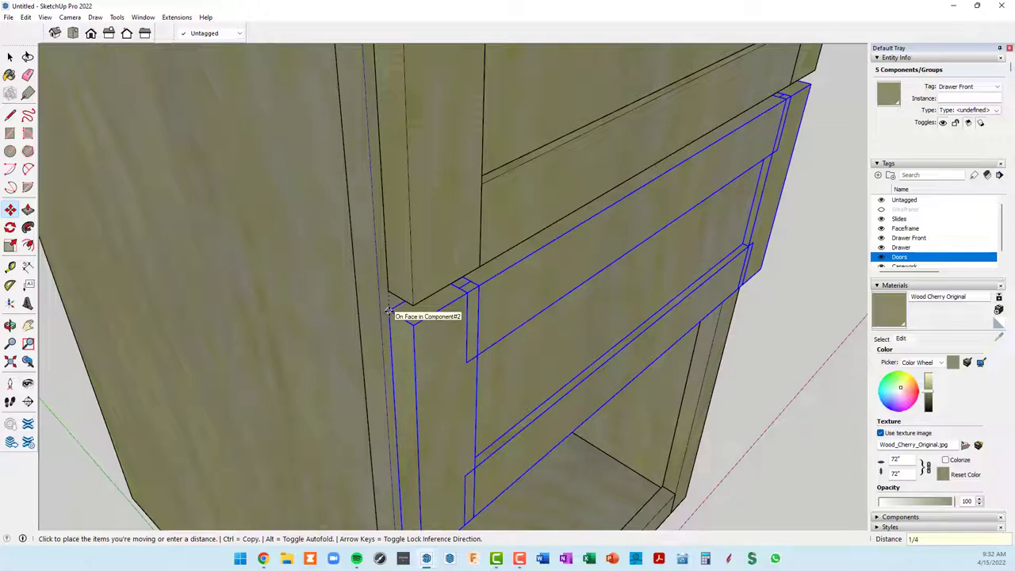
key(Return)
scroll(389, 311, down, 3)
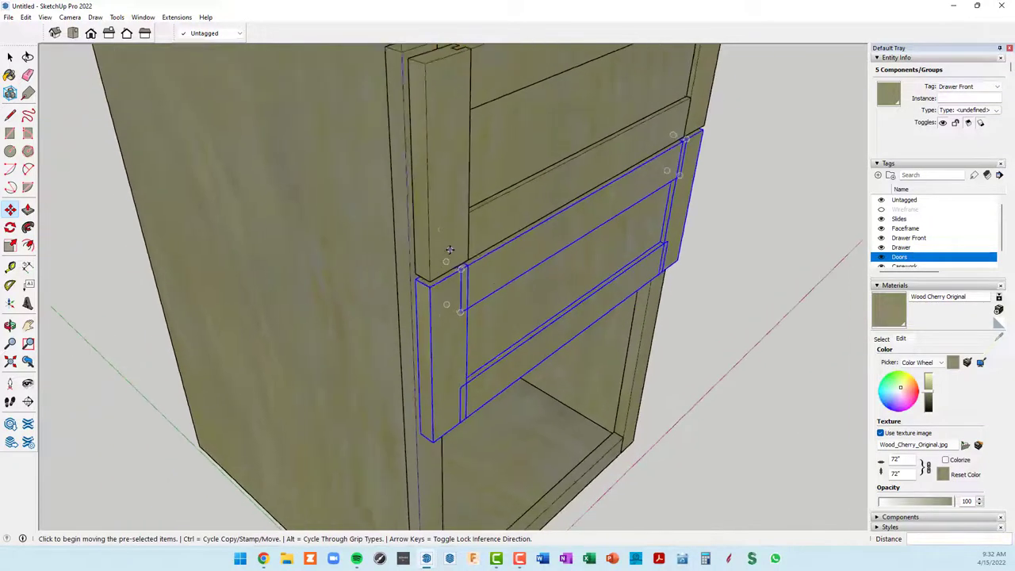
mouse_move(453, 249)
middle_down()
mouse_move(226, 195)
mouse_move(53, 176)
middle_up()
scroll(225, 194, up, 2)
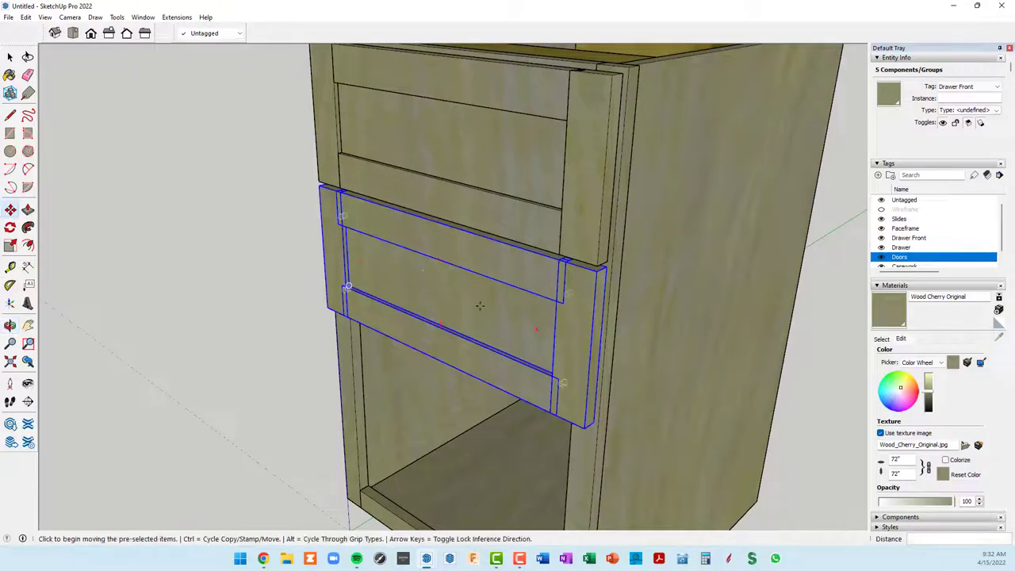
key(space)
middle_drag(566, 300, 506, 229)
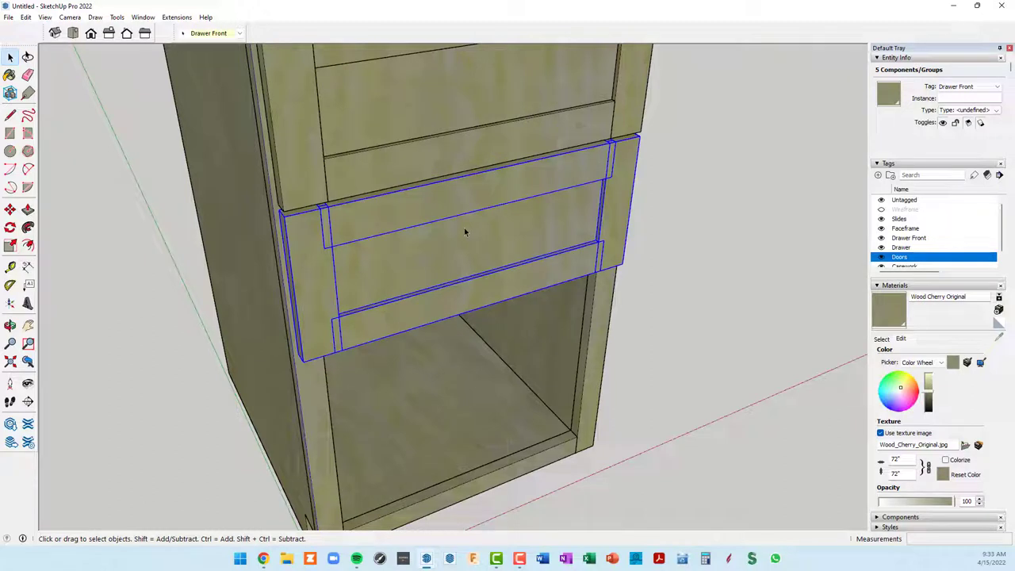
Step: Assign the copied pieces to the Doors tag and toggle the Drawer Front and Doors visibility to verify
click(239, 33)
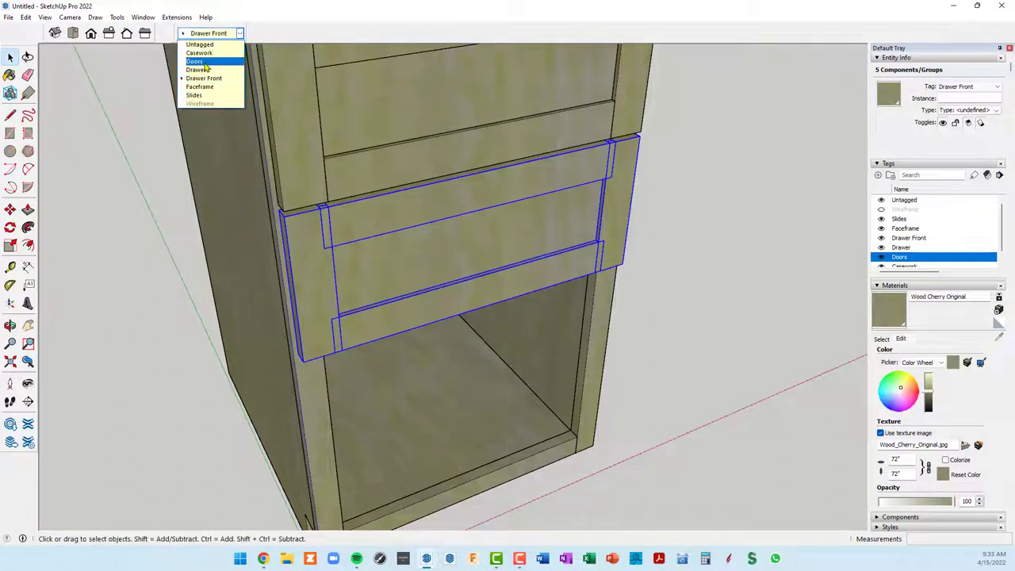
click(204, 62)
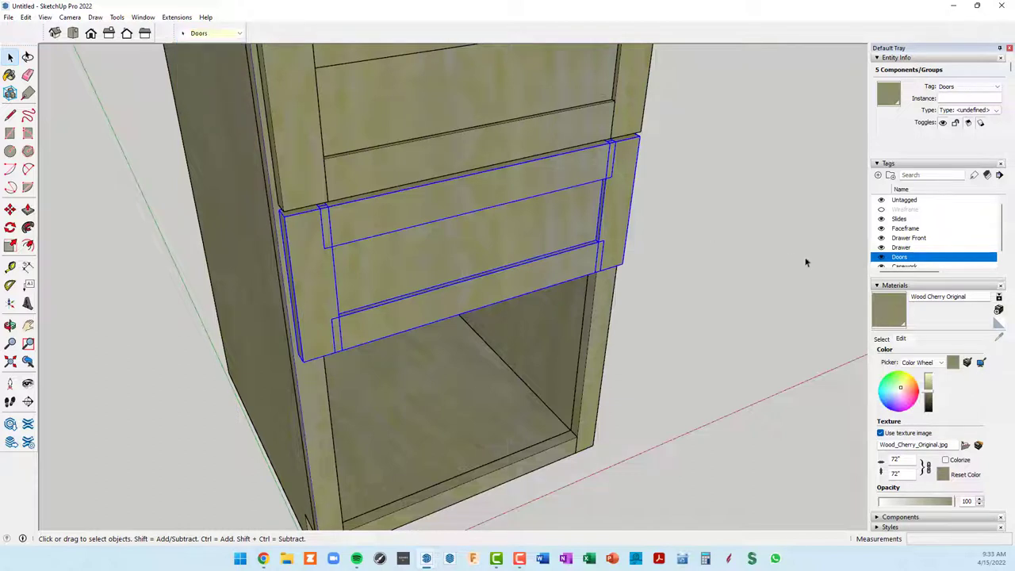
click(881, 238)
click(881, 238)
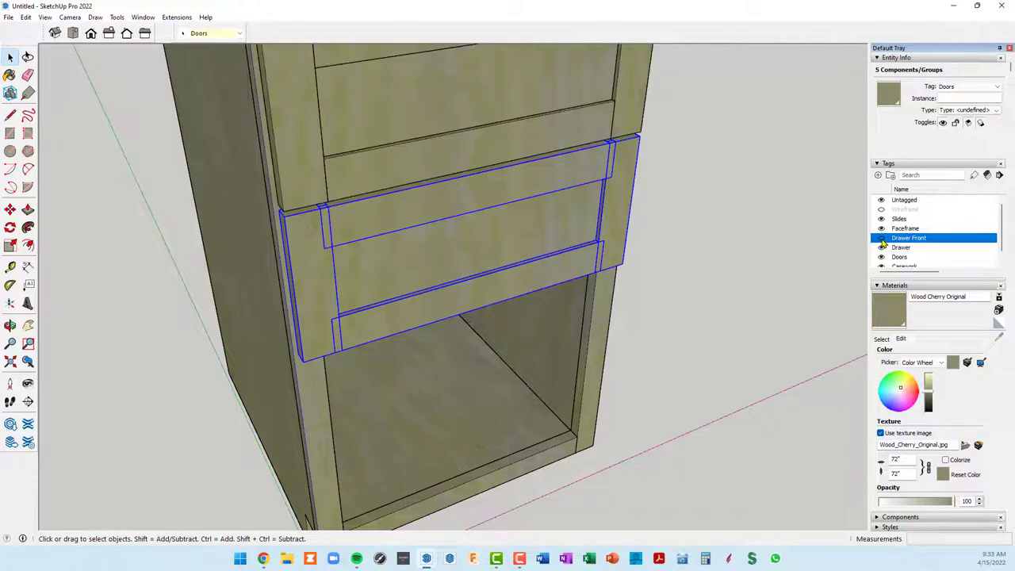
click(881, 257)
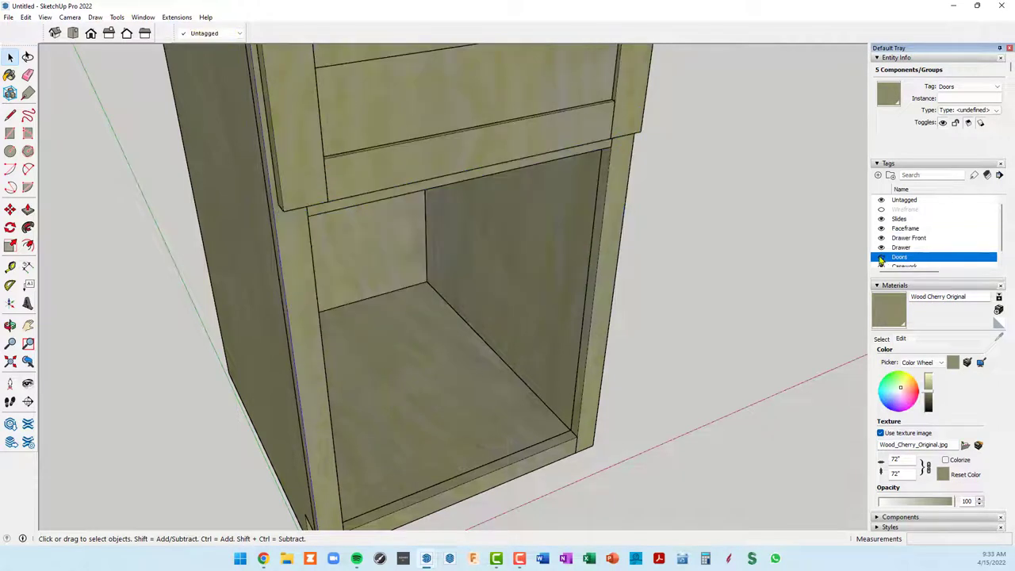
click(881, 257)
Step: Select the copied frame's stiles, centre panel and upper and lower rails to check them
middle_drag(727, 256, 773, 211)
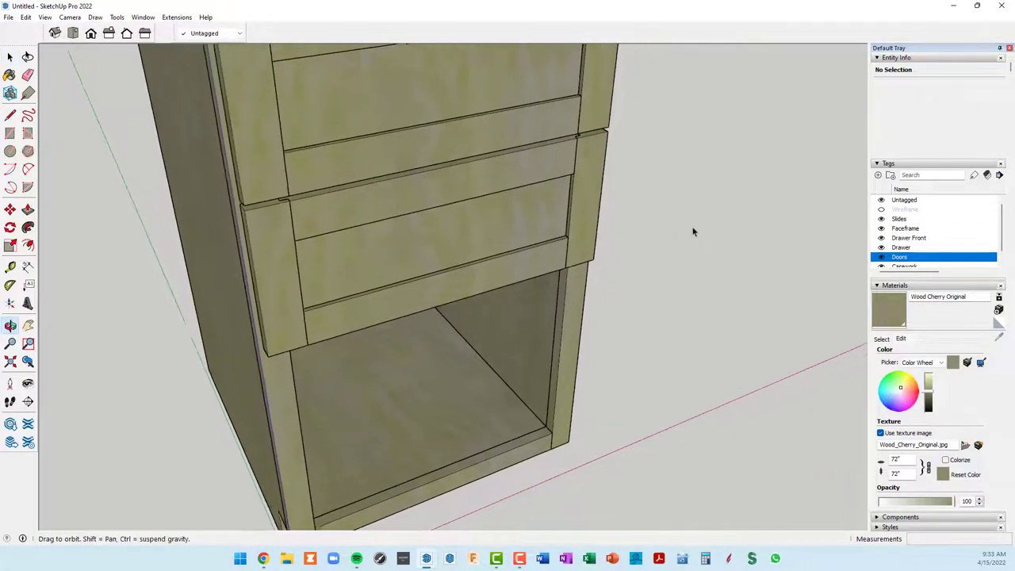
scroll(753, 222, down, 5)
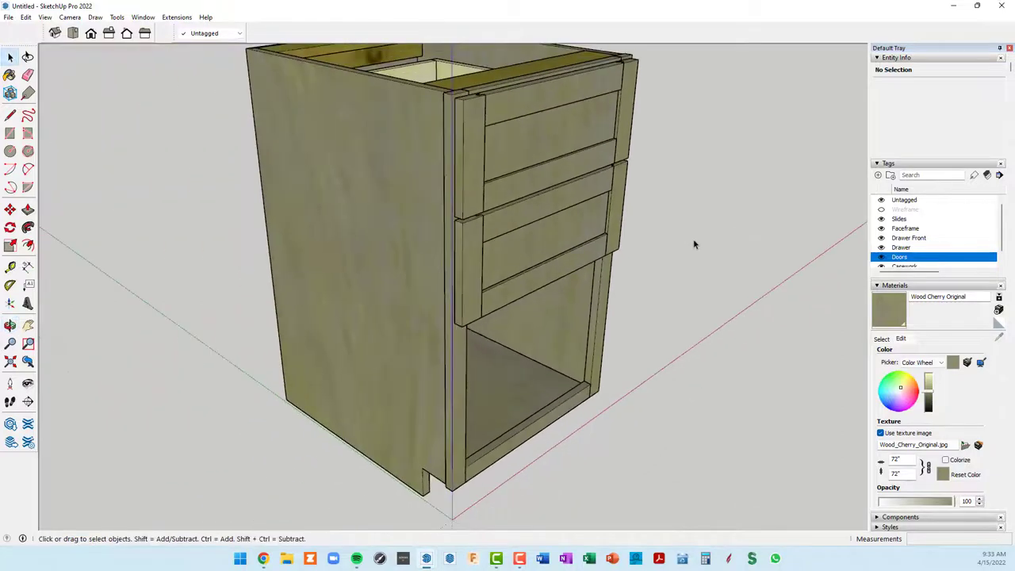
middle_drag(708, 214, 222, 185)
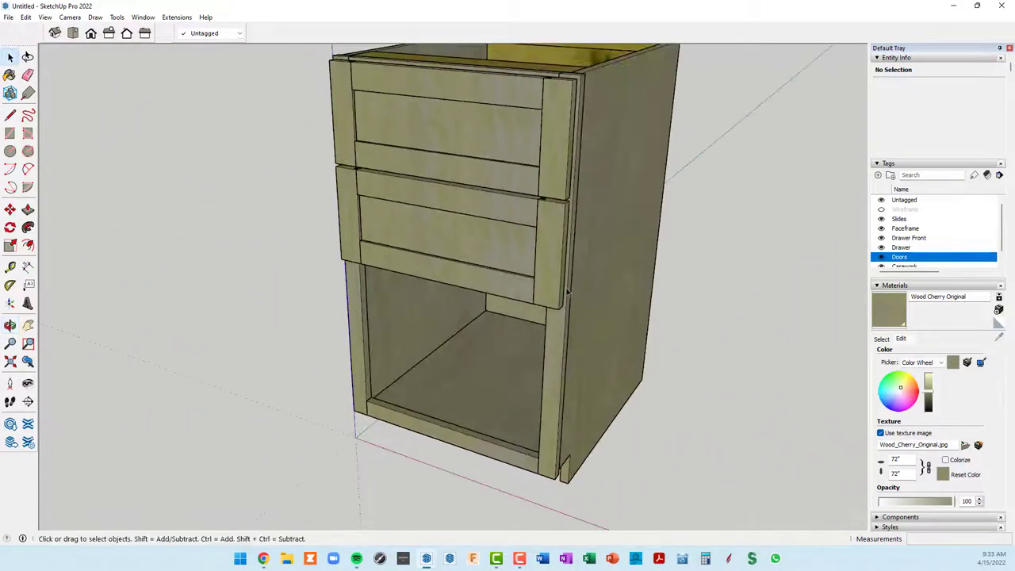
mouse_move(567, 293)
middle_down()
mouse_move(596, 245)
mouse_move(511, 218)
mouse_move(449, 253)
middle_up()
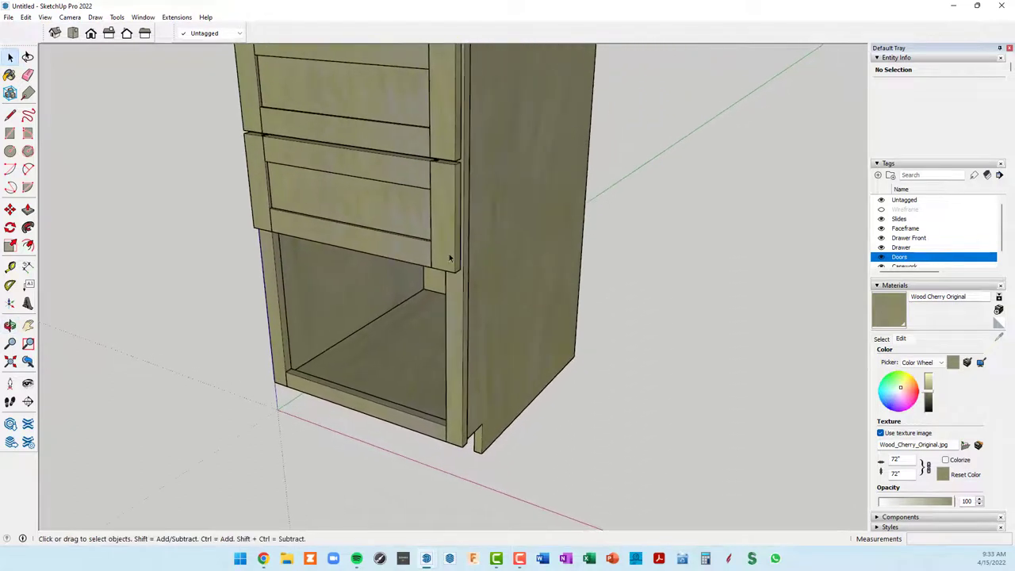
click(445, 211)
click(256, 190)
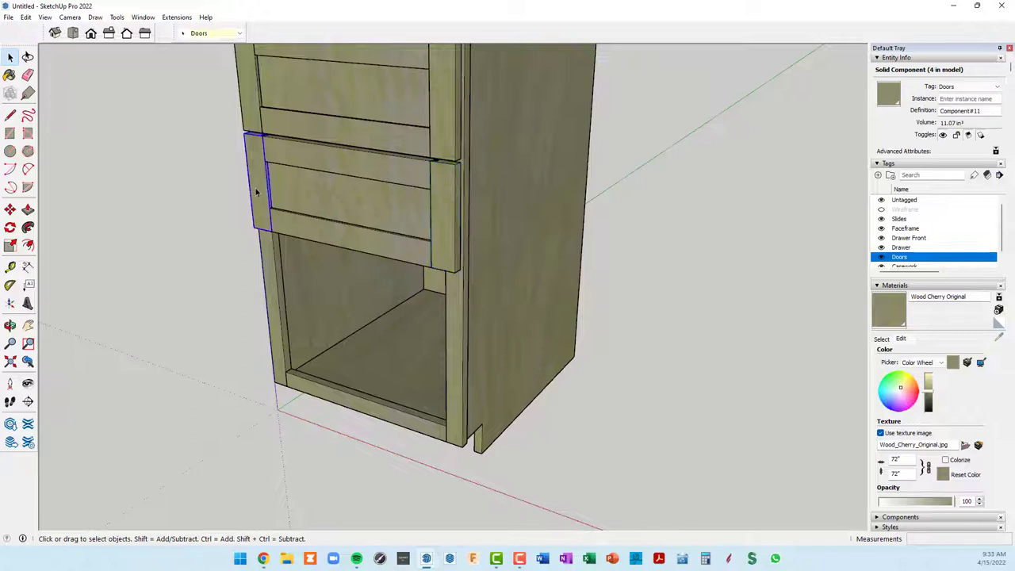
click(358, 206)
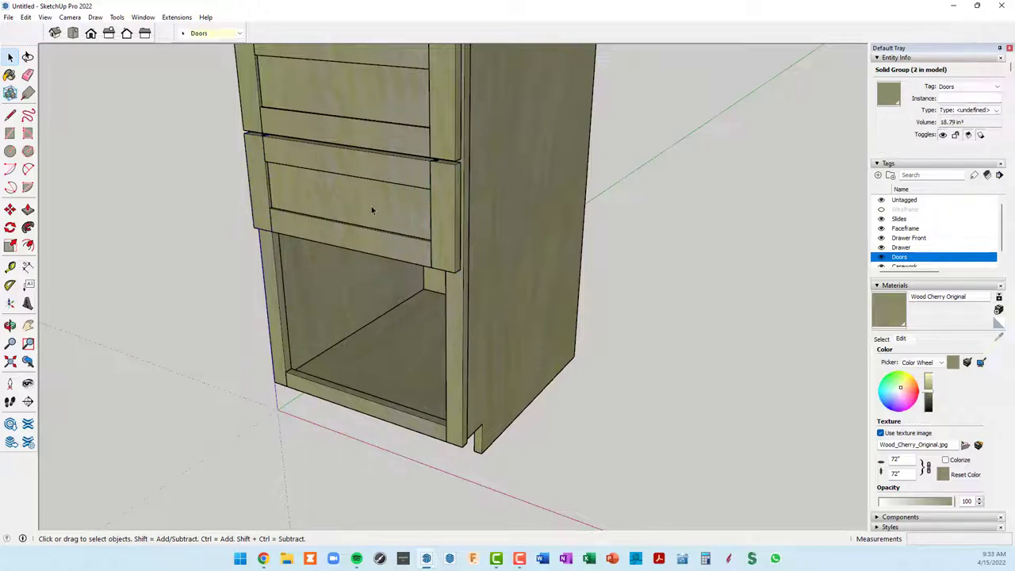
click(390, 168)
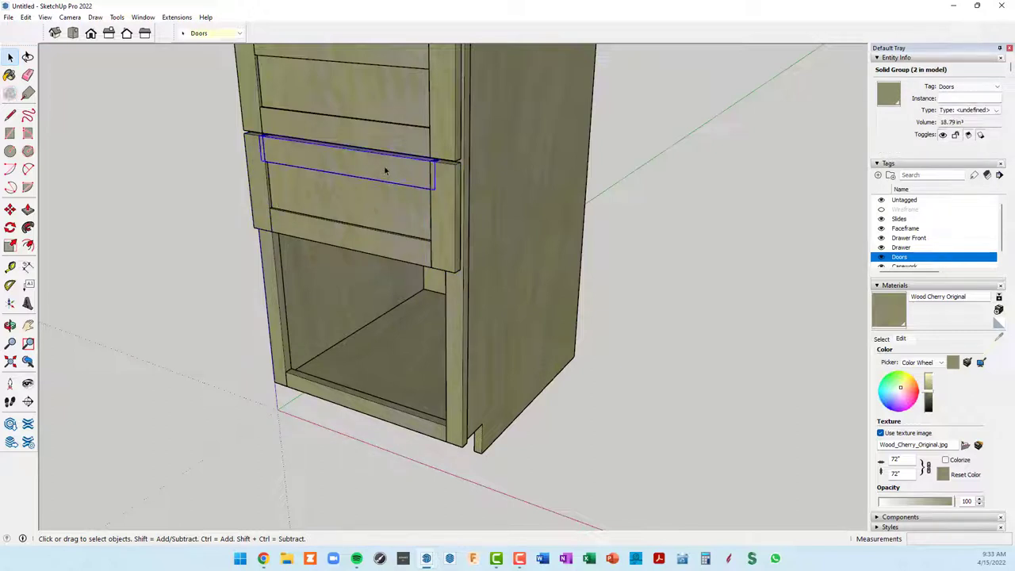
click(389, 253)
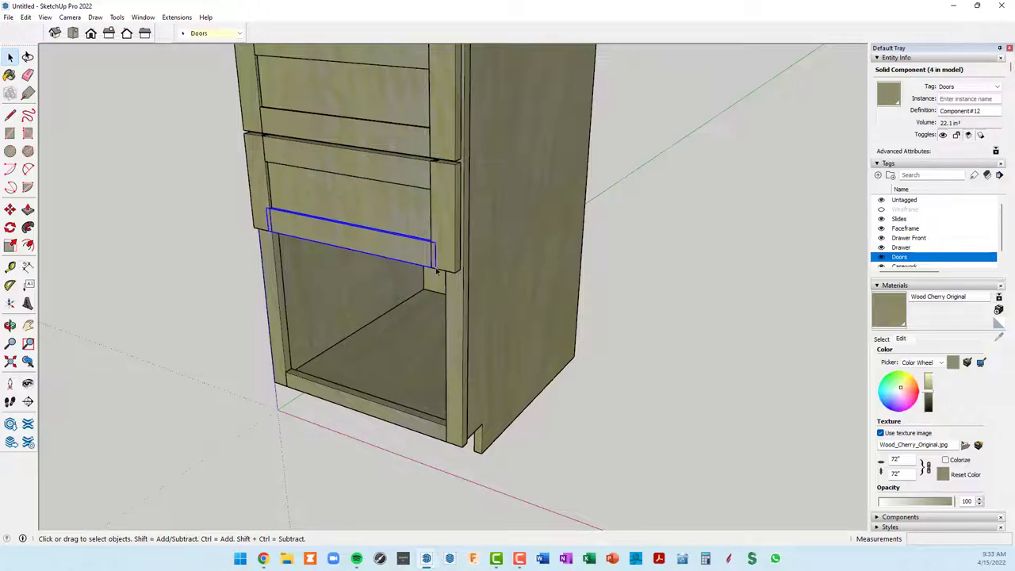
mouse_move(435, 271)
middle_down()
mouse_move(469, 152)
mouse_move(483, 166)
mouse_move(459, 181)
middle_up()
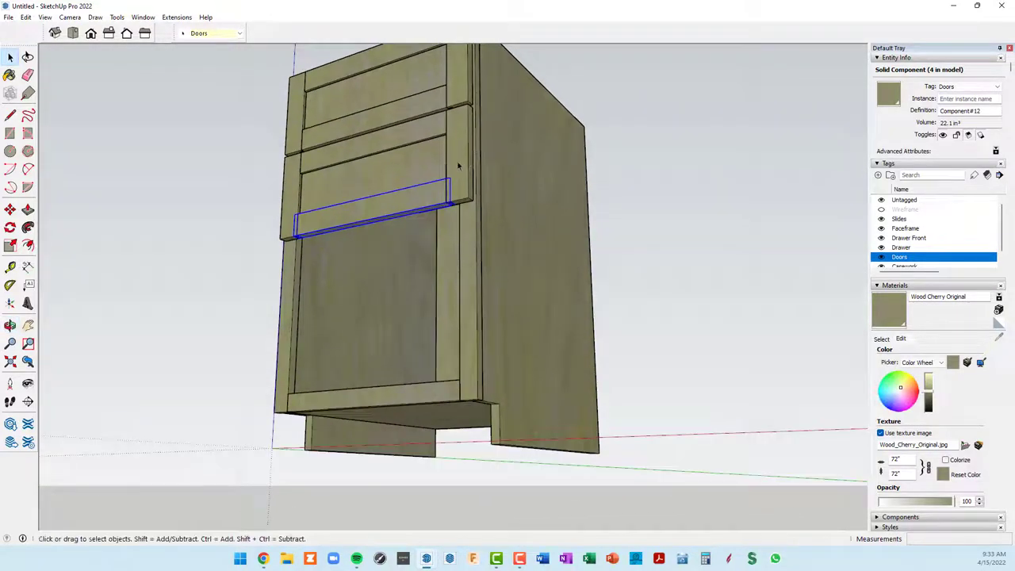
Step: Inside the stile component, push/pull the stiles' bottom face down 30 and close the component
double_click(457, 164)
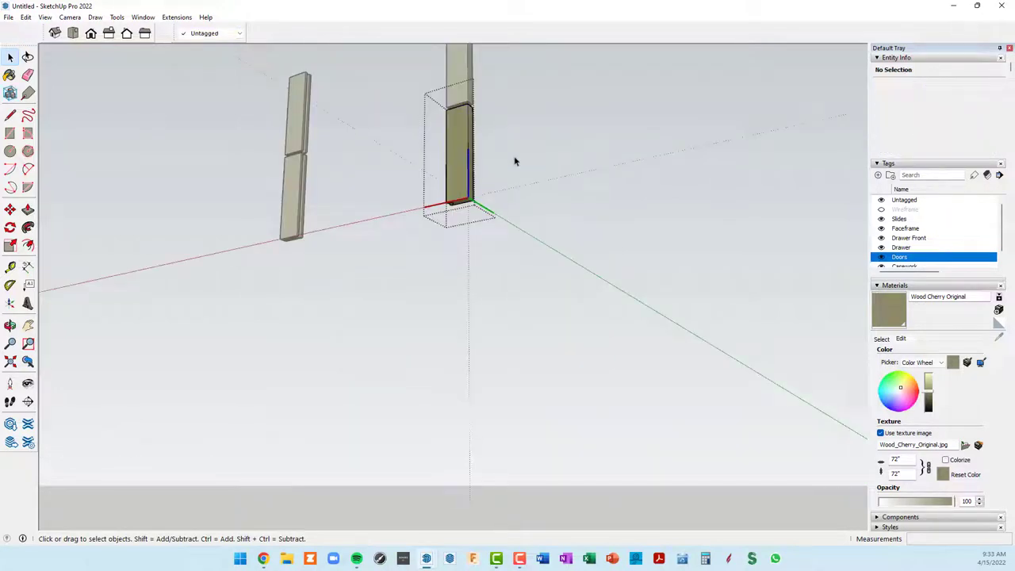
middle_drag(514, 161, 562, 320)
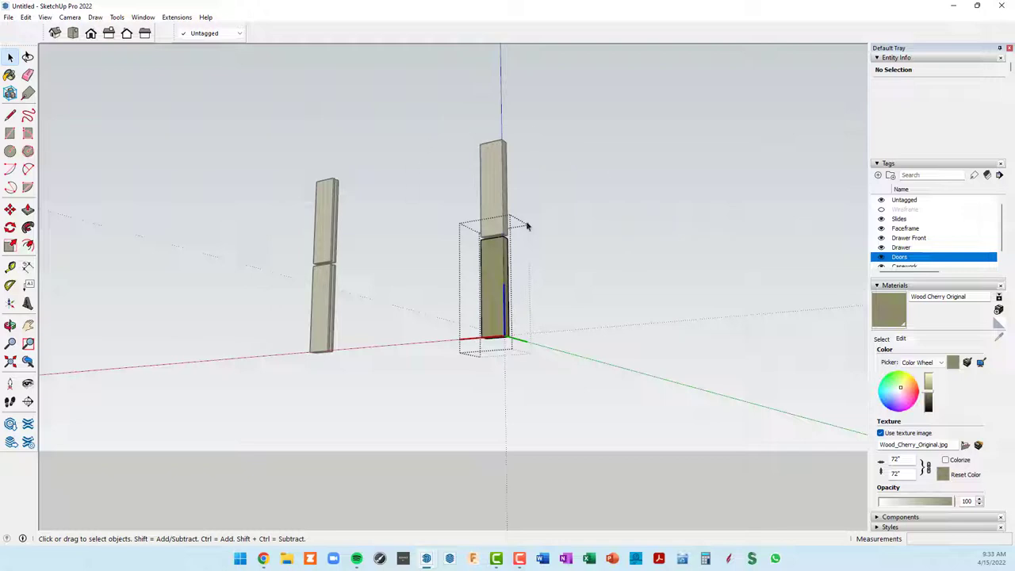
middle_drag(510, 304, 499, 321)
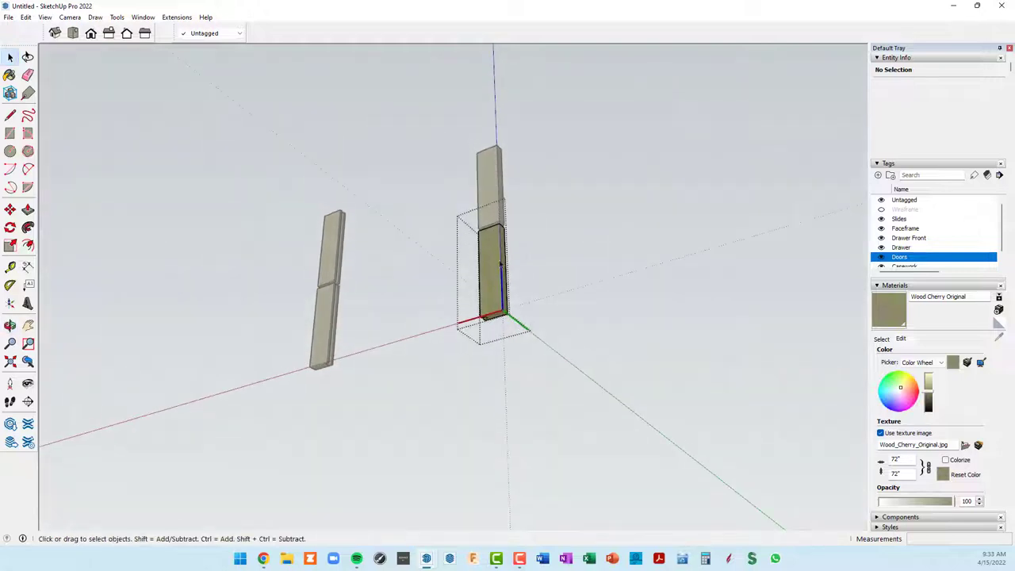
scroll(498, 323, up, 2)
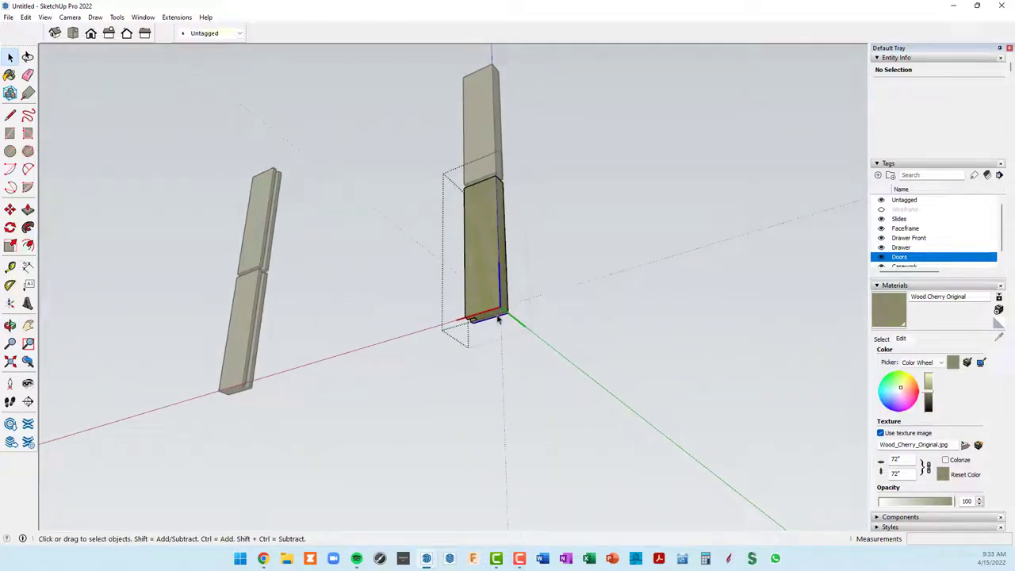
key(ctrl+a)
key(p)
click(494, 321)
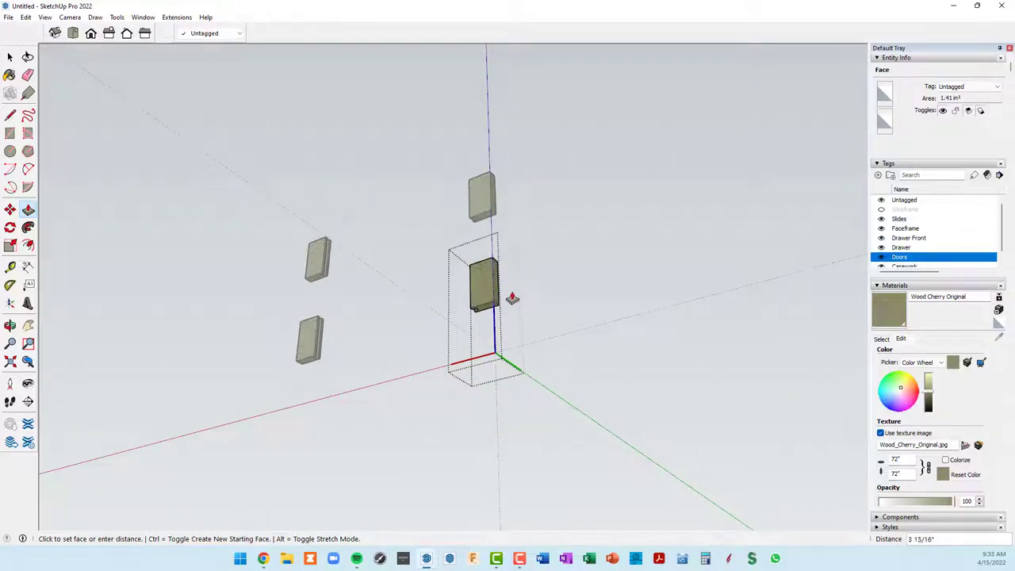
text(30)
key(Return)
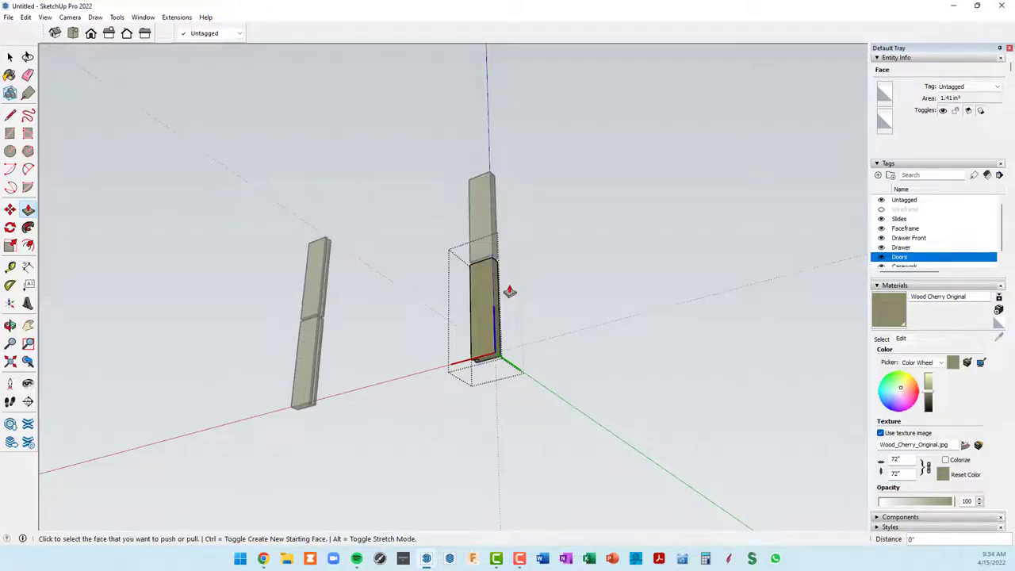
right_click(649, 251)
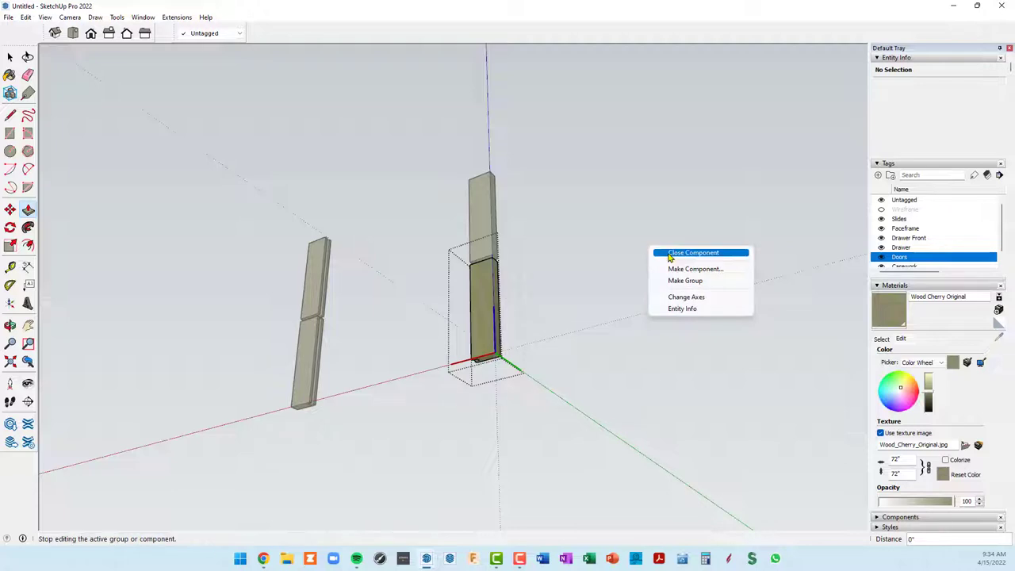
click(675, 252)
Step: Select the left and right door stiles, leaving the drawer-front stiles out
middle_drag(546, 299, 526, 190)
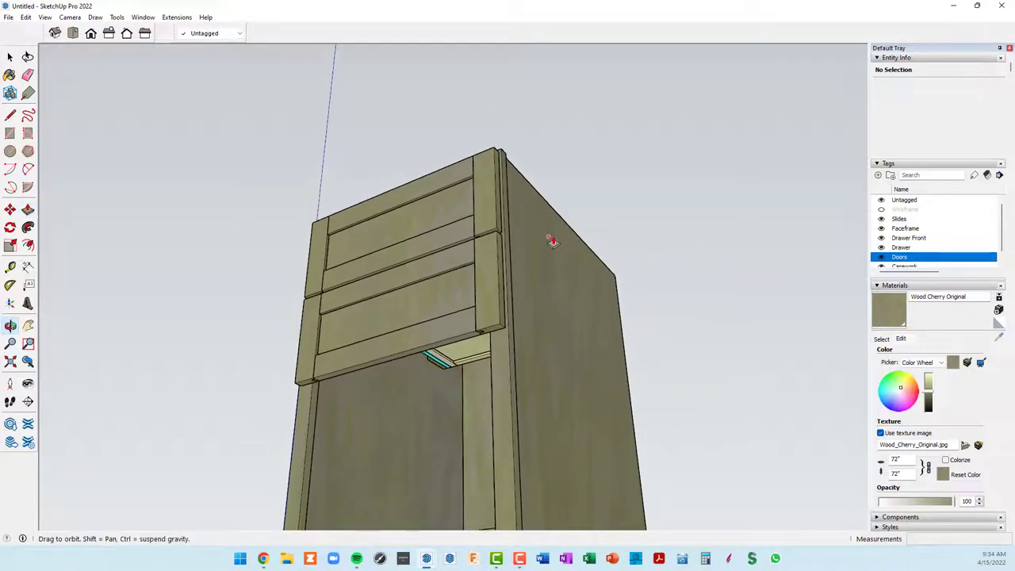
key(space)
click(499, 209)
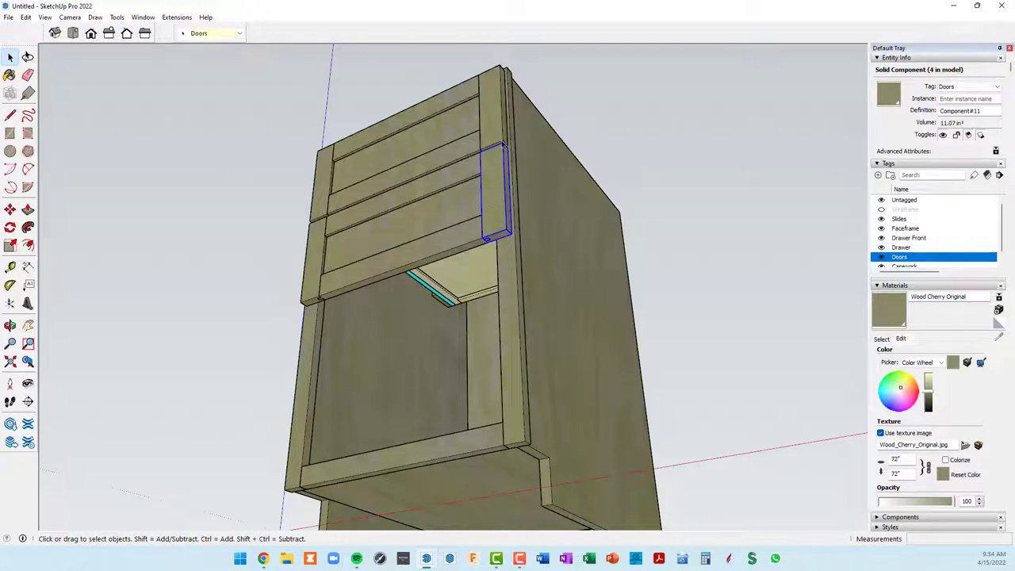
click(500, 115)
click(323, 190)
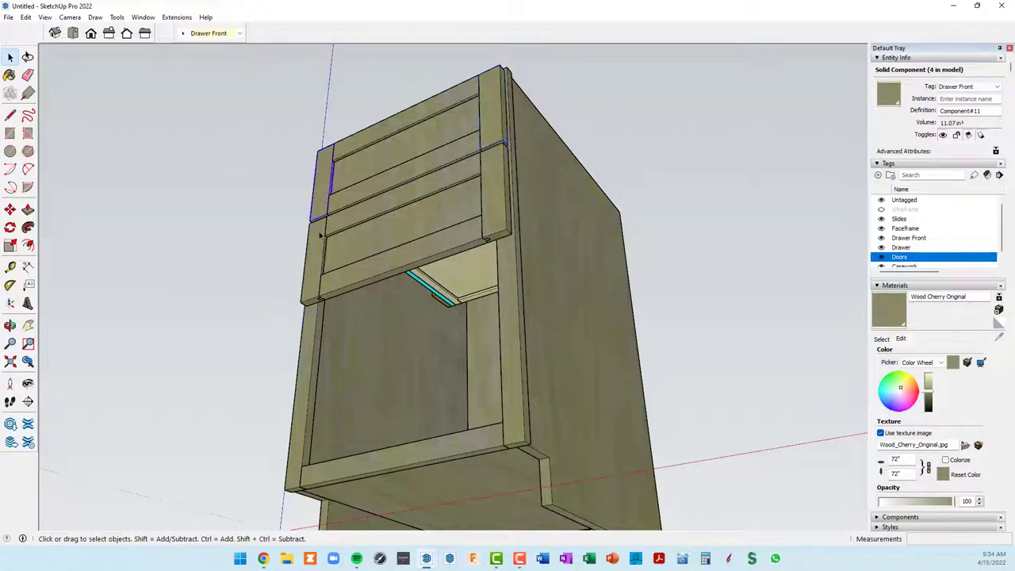
click(311, 245)
click(498, 208)
shift+click(312, 259)
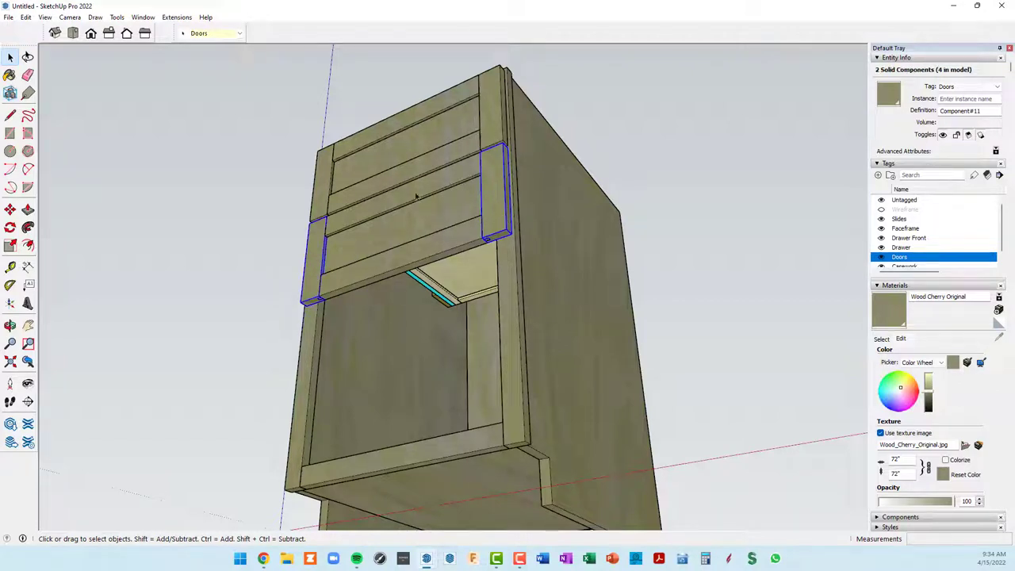
Step: Make the door stiles unique and check they are separate from the drawer-front stiles
right_click(492, 210)
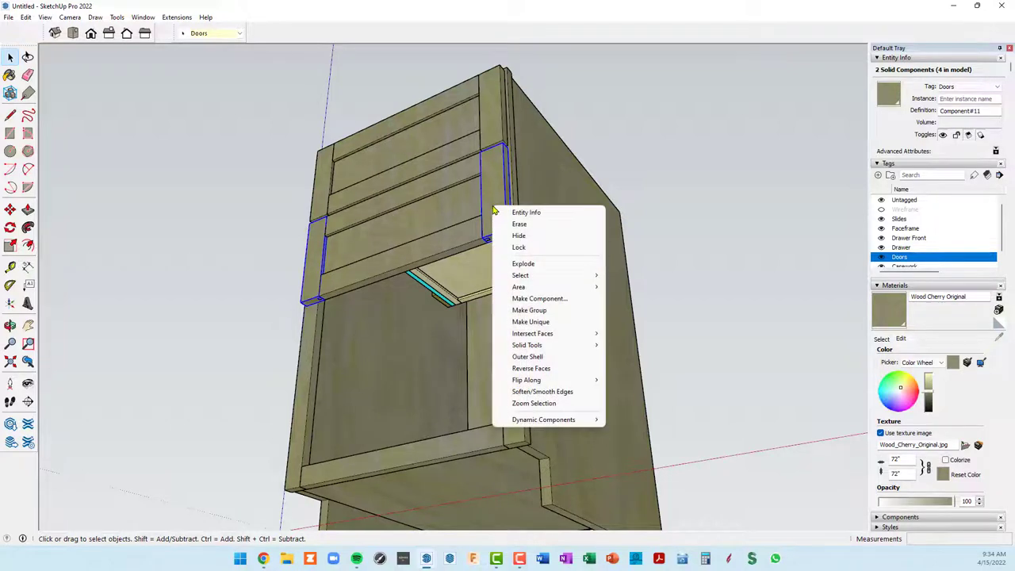
click(540, 322)
shift+click(322, 256)
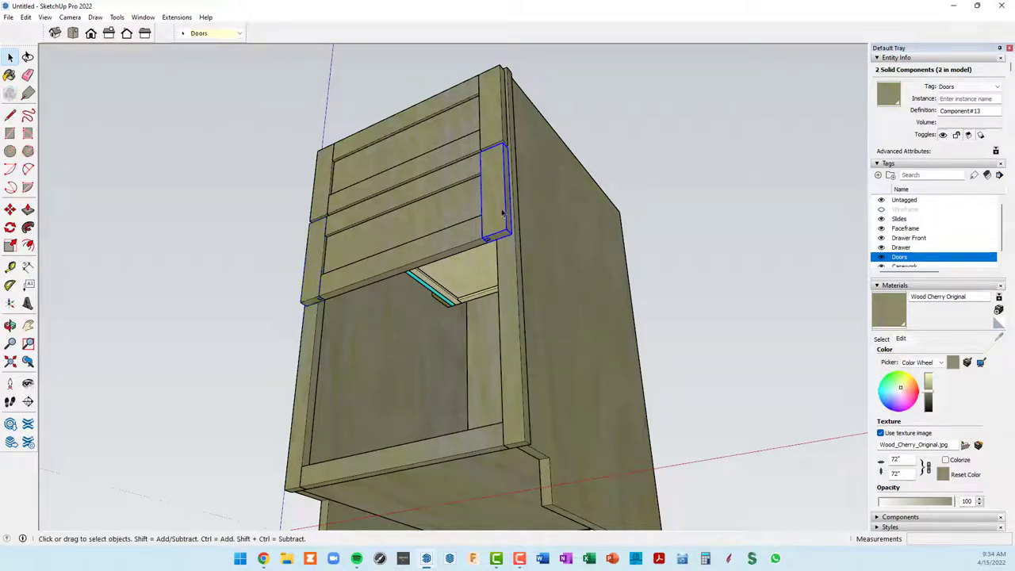
click(321, 257)
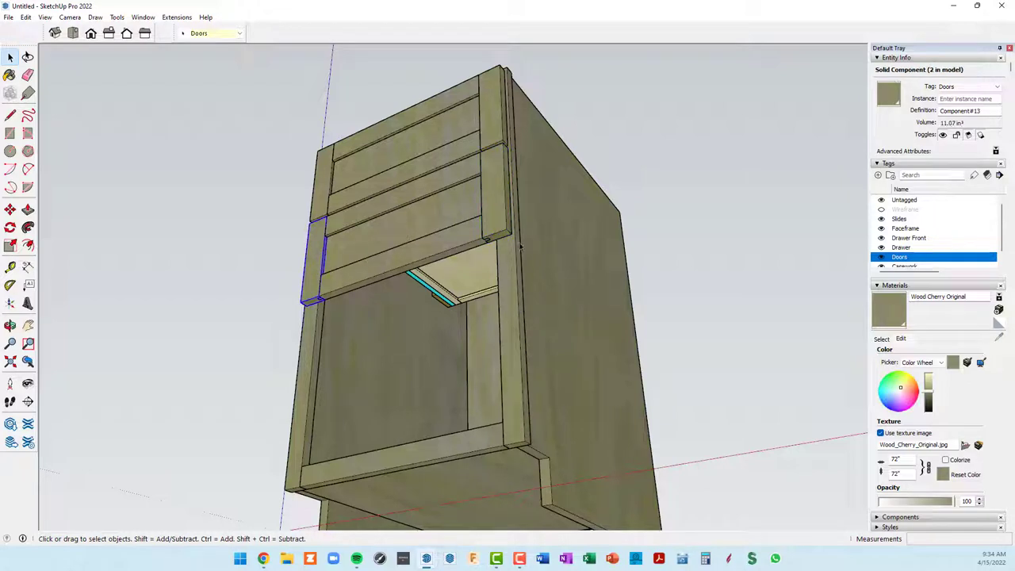
click(495, 214)
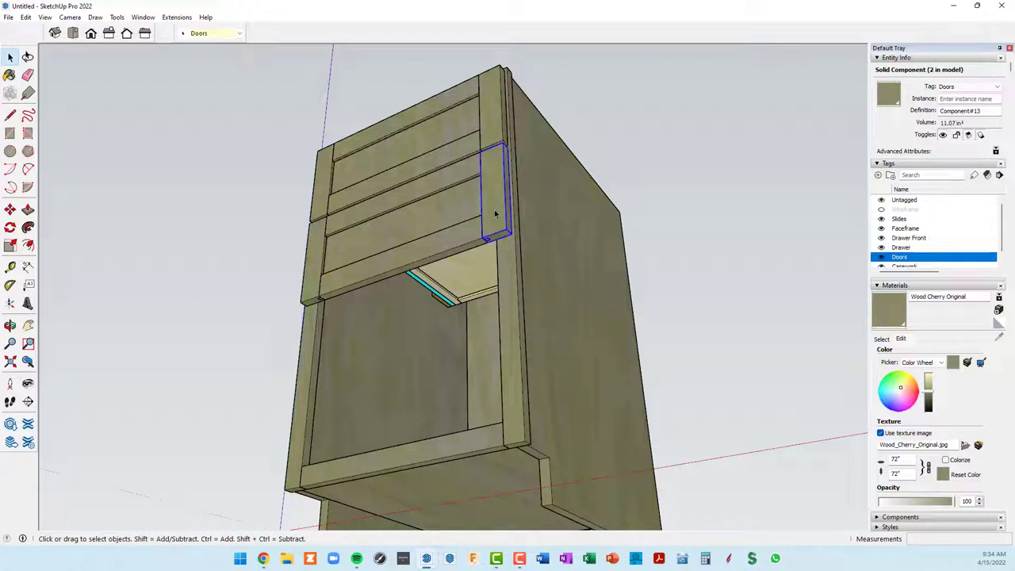
click(493, 117)
click(327, 187)
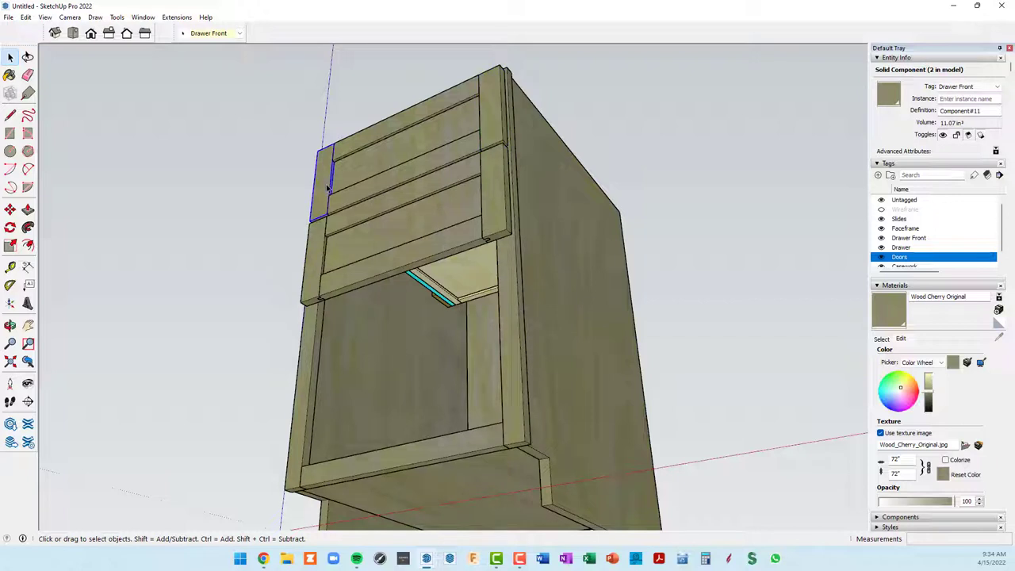
click(494, 210)
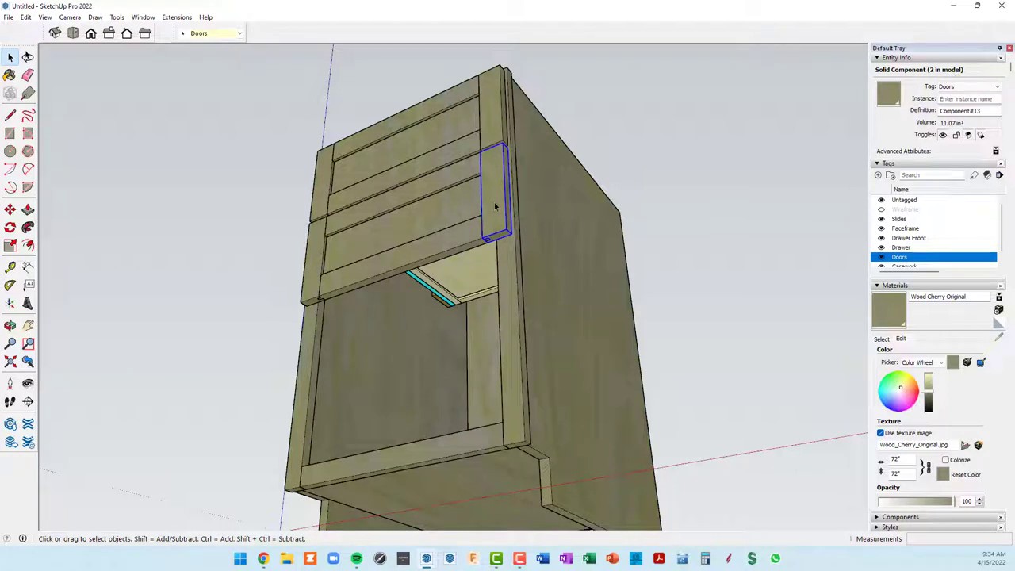
Step: Inside the door stile component, push/pull the stile bottom down to the door opening's bottom
double_click(495, 206)
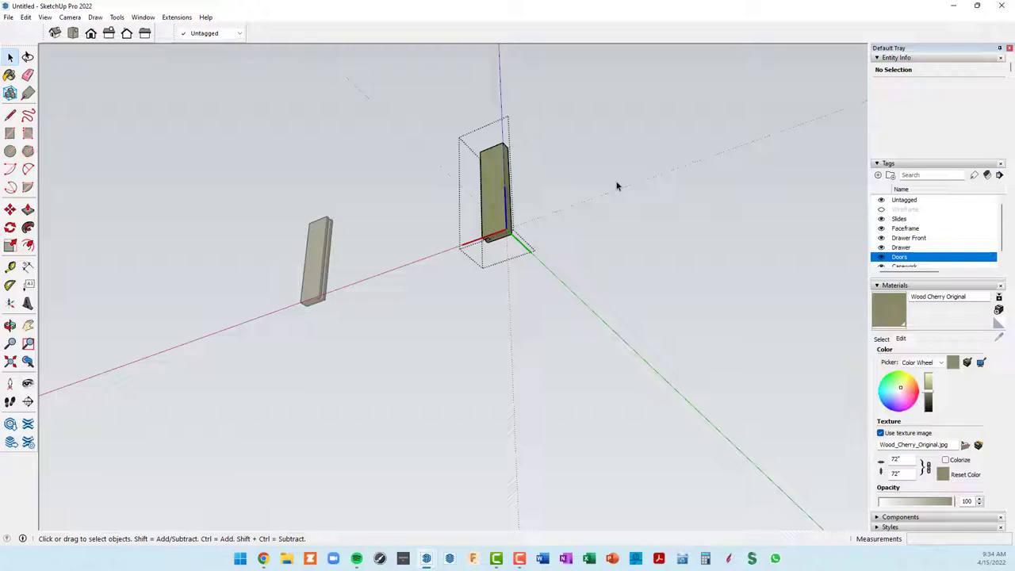
scroll(525, 307, up, 1)
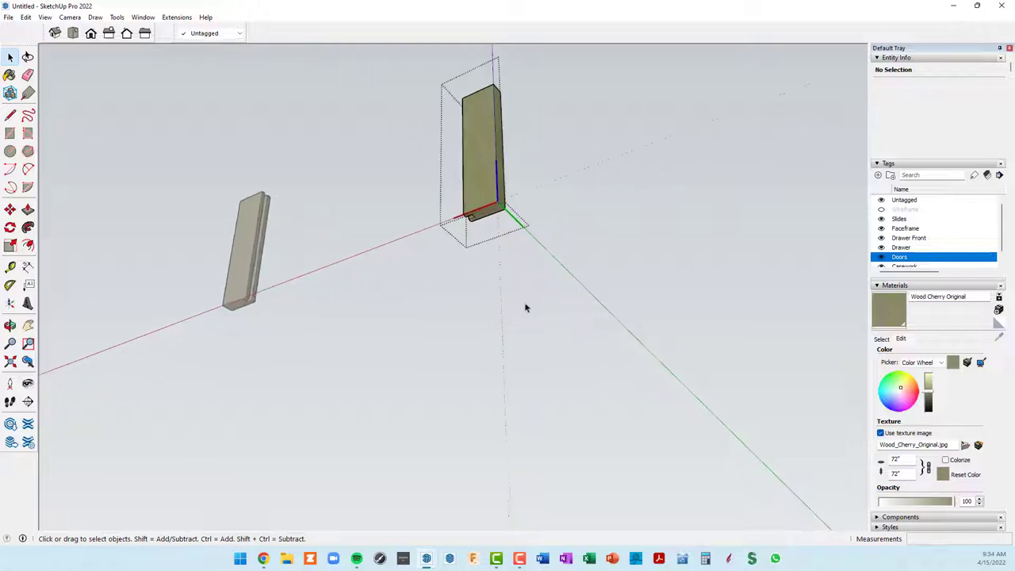
scroll(507, 277, up, 1)
scroll(508, 278, up, 1)
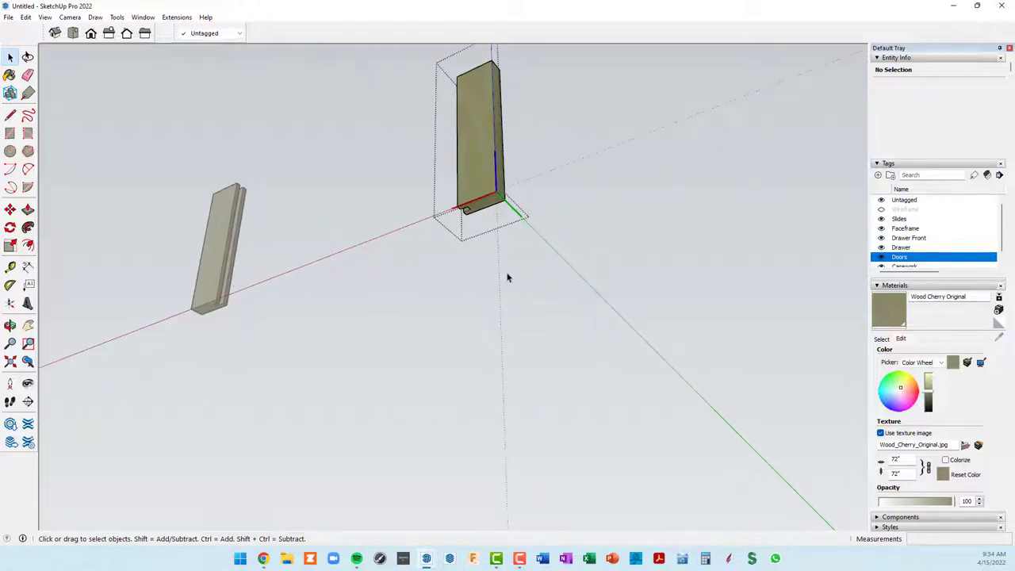
scroll(507, 273, down, 1)
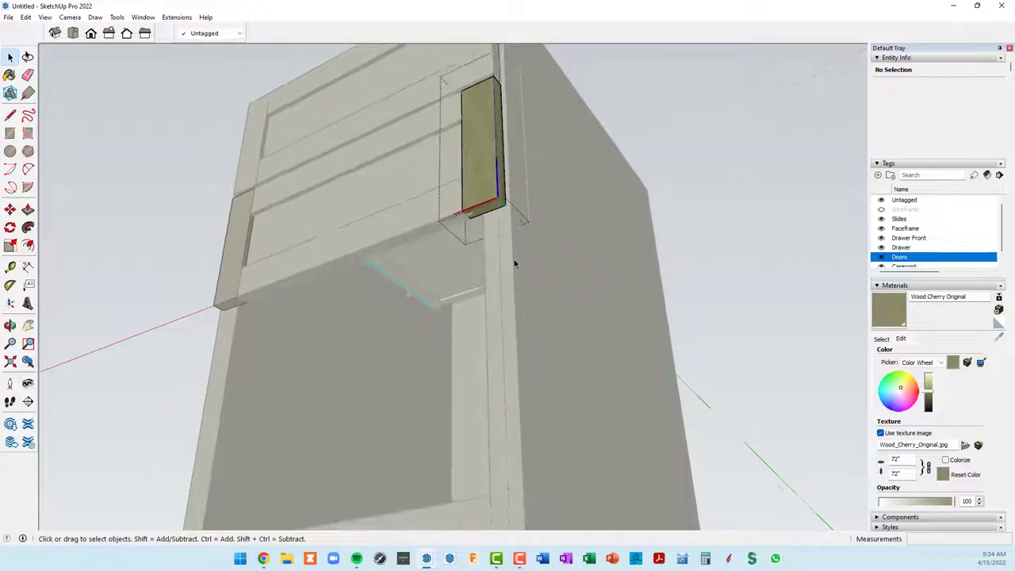
scroll(515, 261, down, 1)
mouse_move(528, 278)
middle_down()
mouse_move(537, 227)
mouse_move(510, 180)
middle_up()
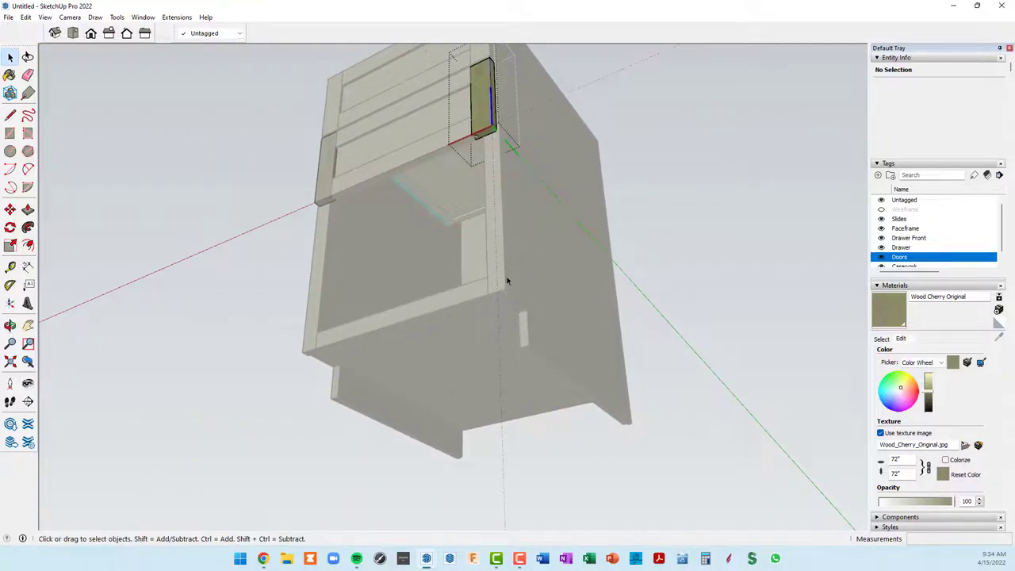
scroll(487, 155, up, 2)
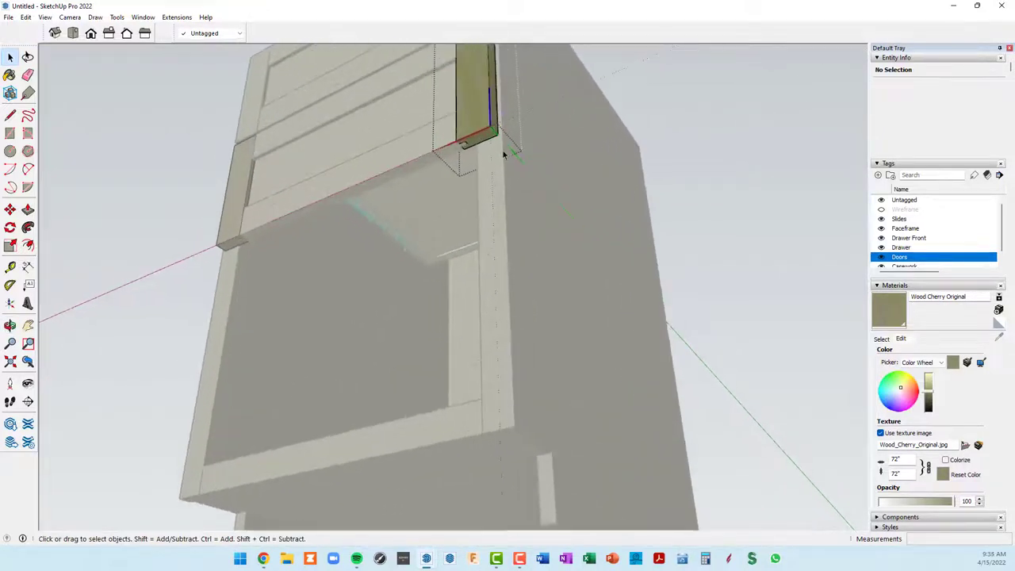
key(p)
scroll(499, 151, up, 1)
click(474, 139)
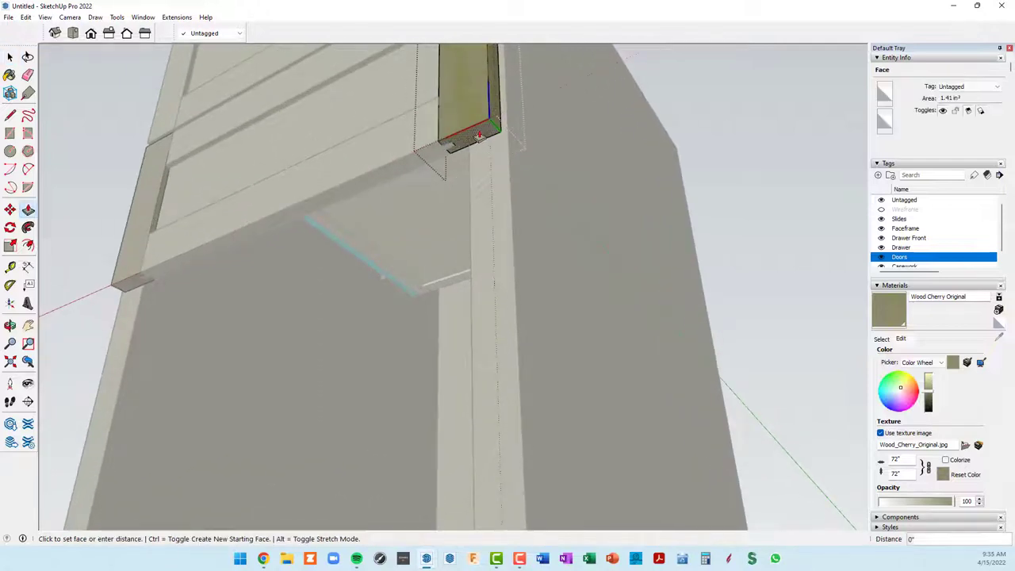
scroll(475, 170, down, 3)
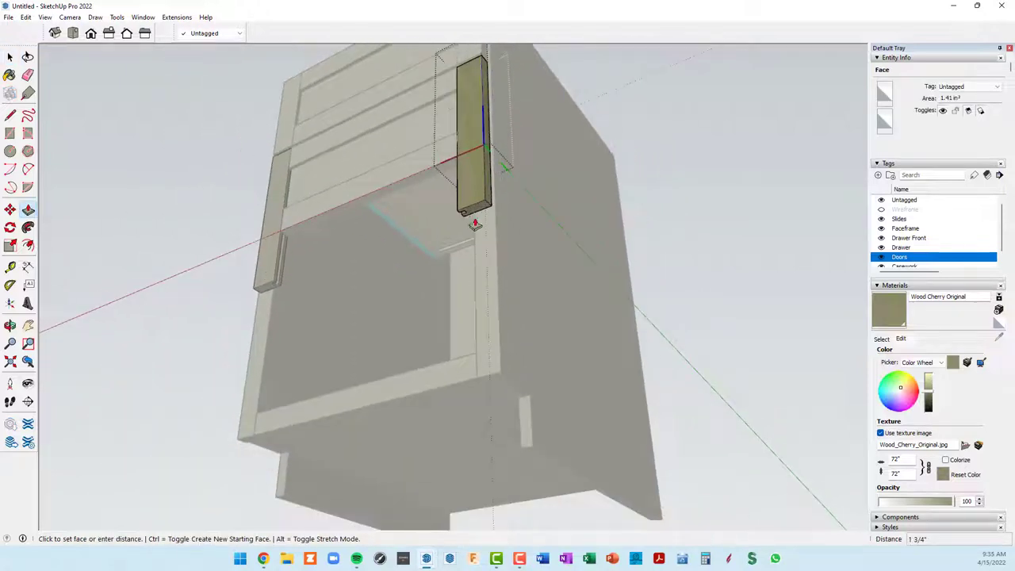
click(500, 376)
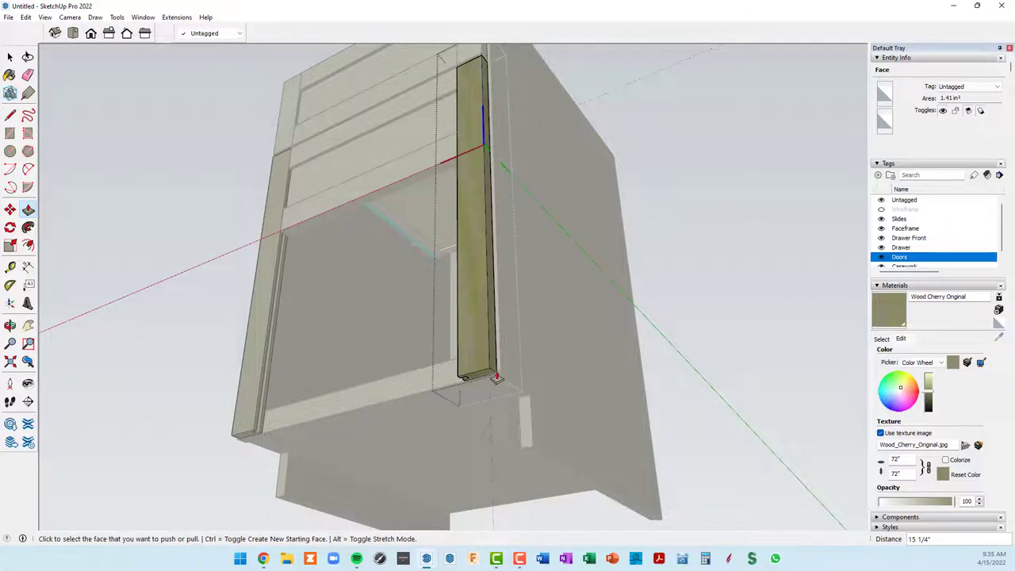
Step: Pull the stile's bottom face down a further 1/4"
scroll(487, 381, up, 1)
click(477, 379)
text(1/)
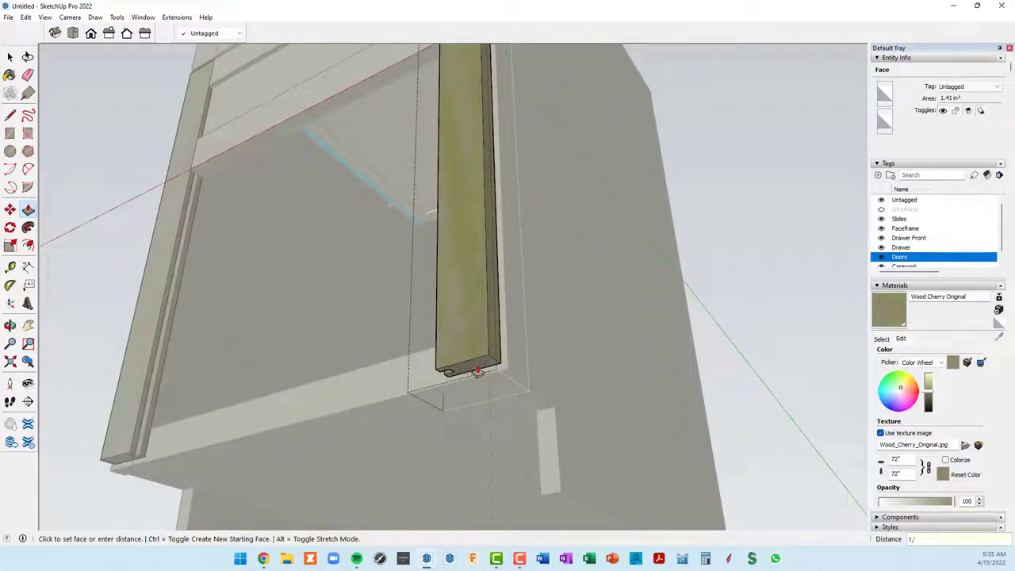
text(4")
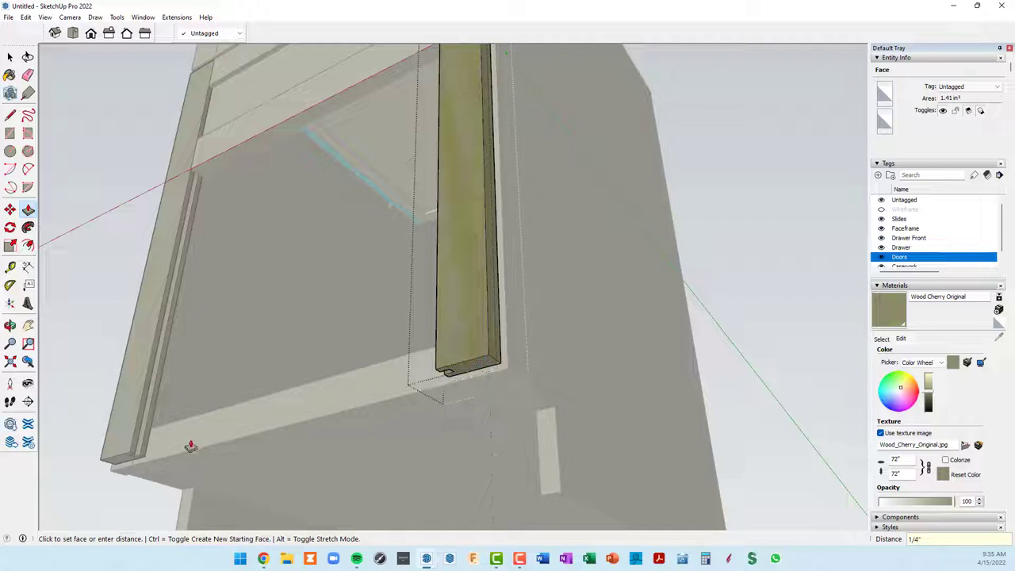
key(Return)
scroll(190, 447, down, 2)
mouse_move(172, 412)
middle_down()
mouse_move(291, 381)
mouse_move(311, 419)
middle_up()
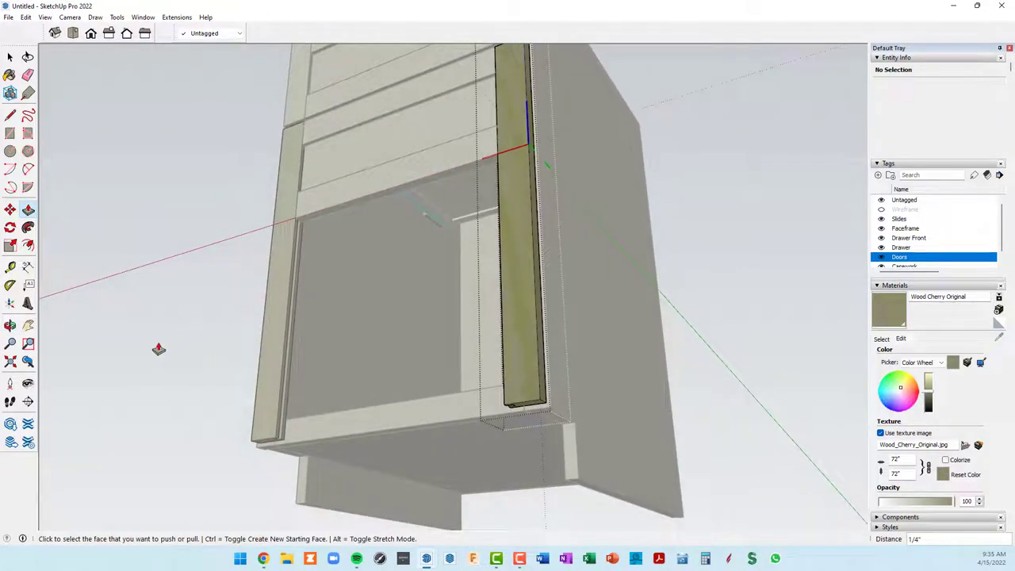
right_click(105, 209)
Step: Exit the stile component and copy the door's top rail down to the bottom of the door opening
click(154, 212)
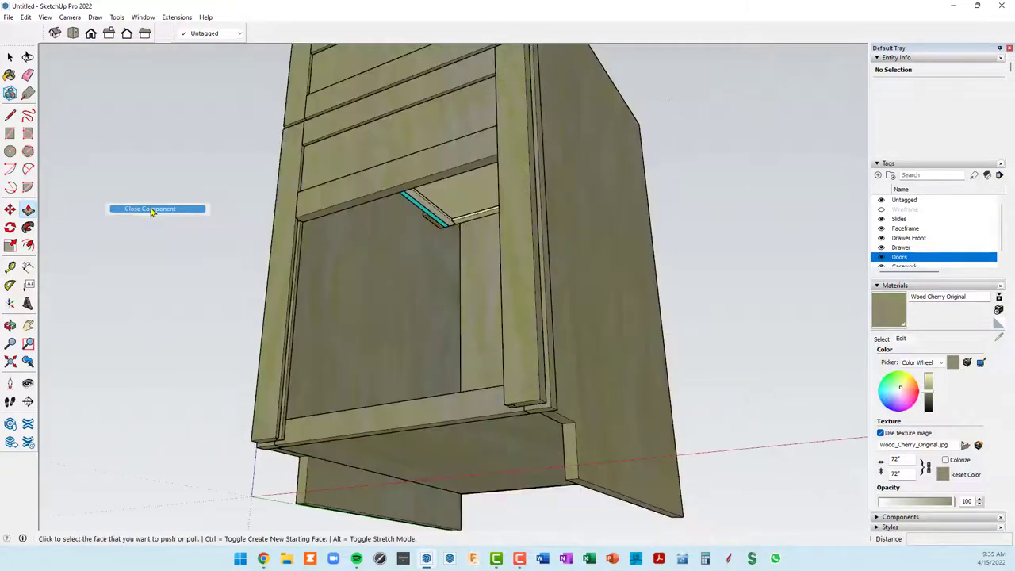
key(space)
click(344, 197)
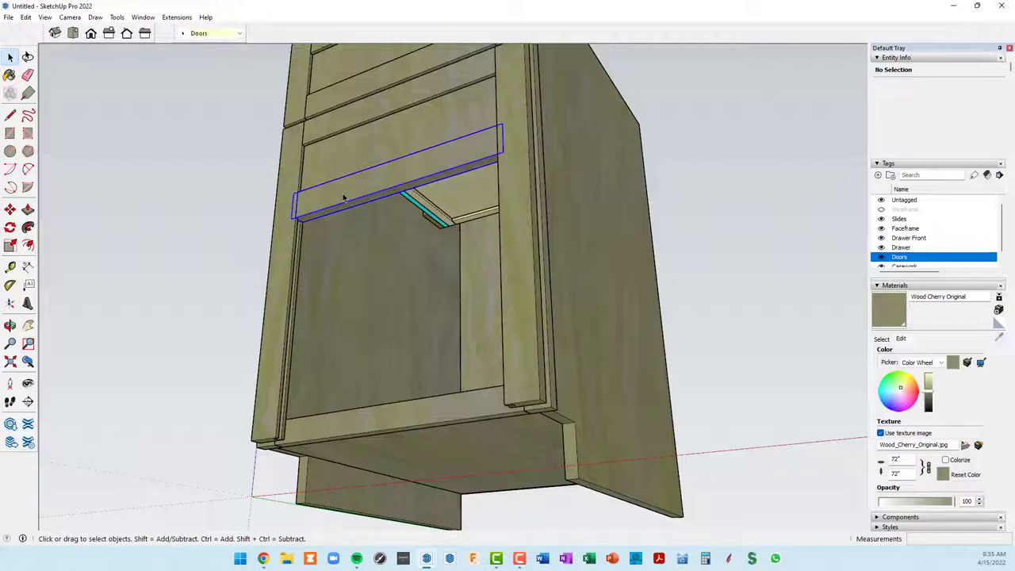
scroll(389, 200, up, 2)
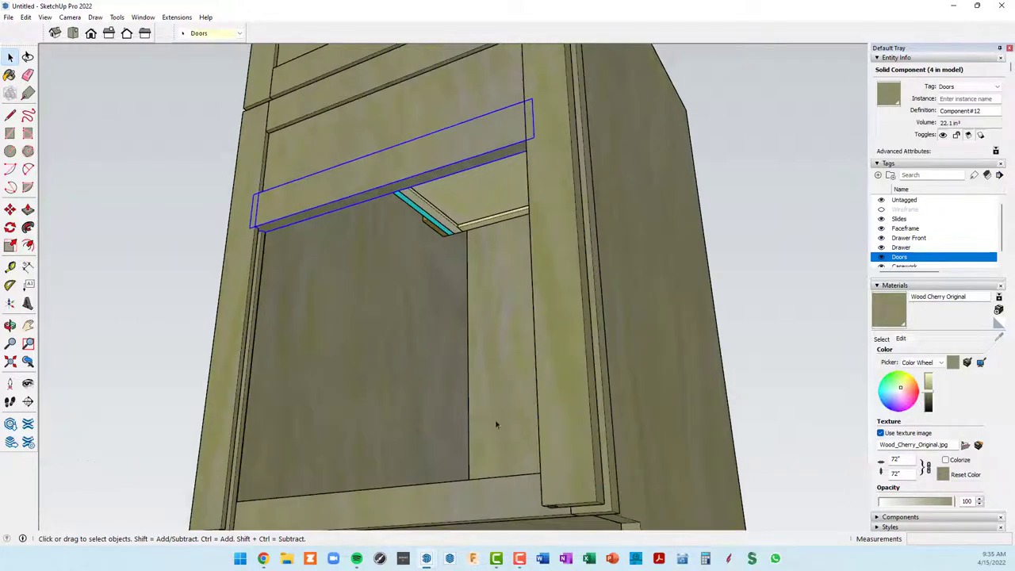
key(m)
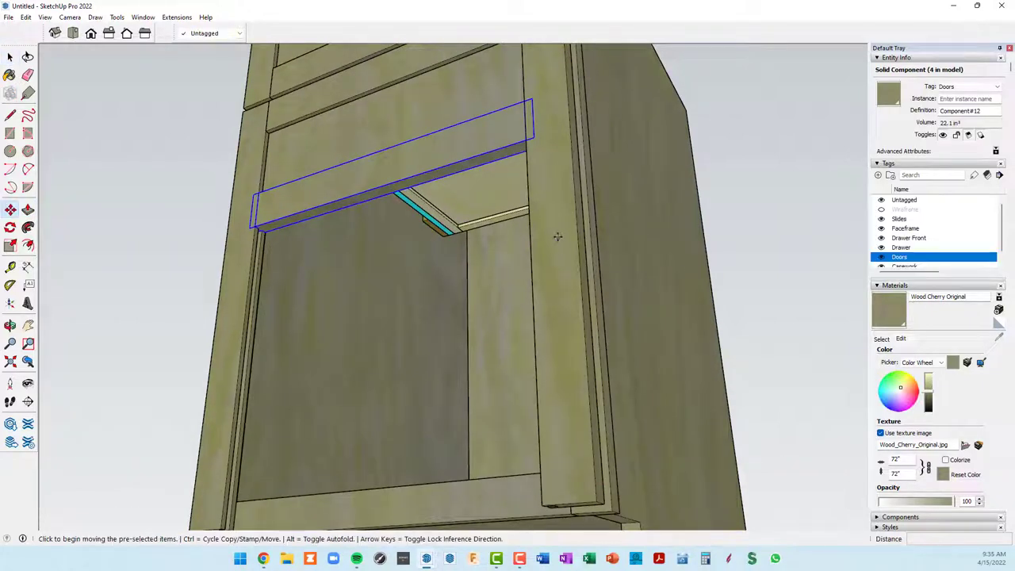
key(ctrl)
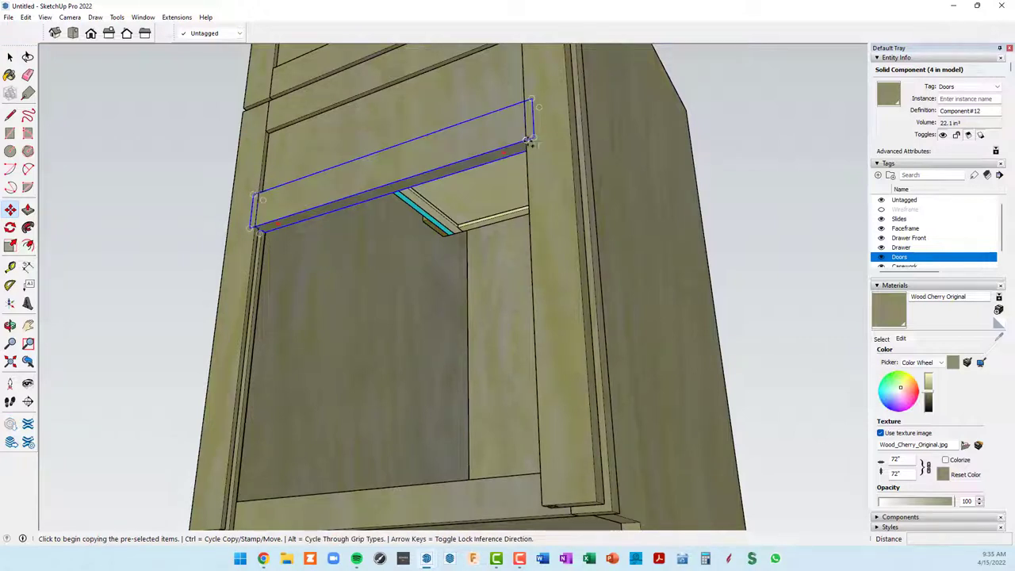
click(526, 140)
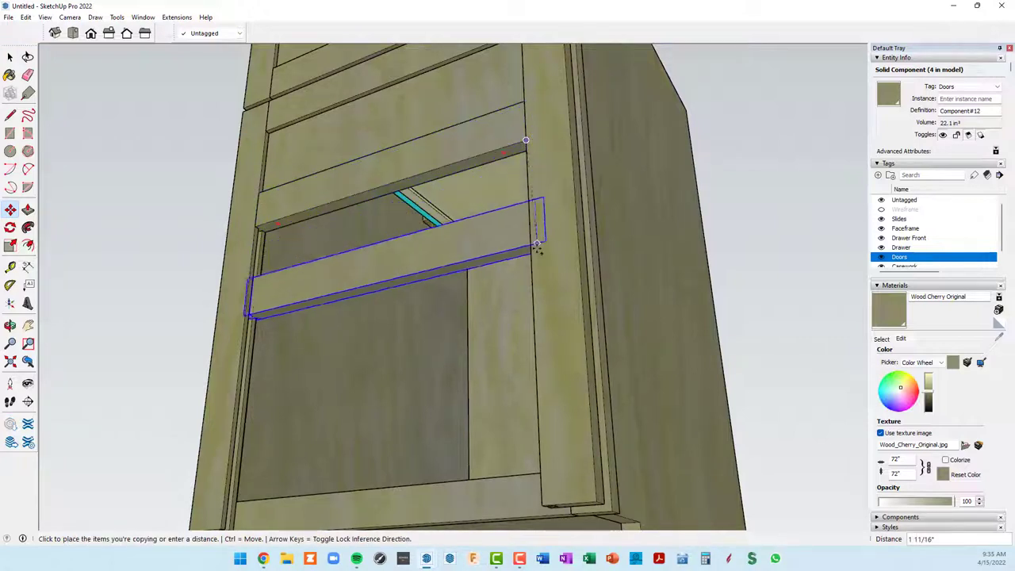
click(541, 505)
mouse_move(478, 353)
middle_down()
mouse_move(437, 371)
mouse_move(384, 174)
middle_up()
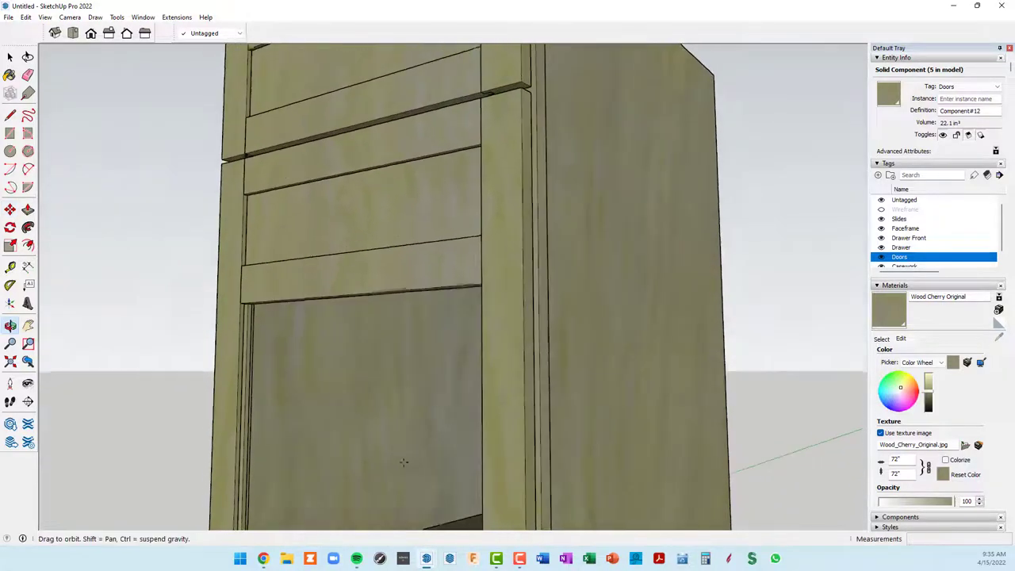
scroll(385, 174, up, 2)
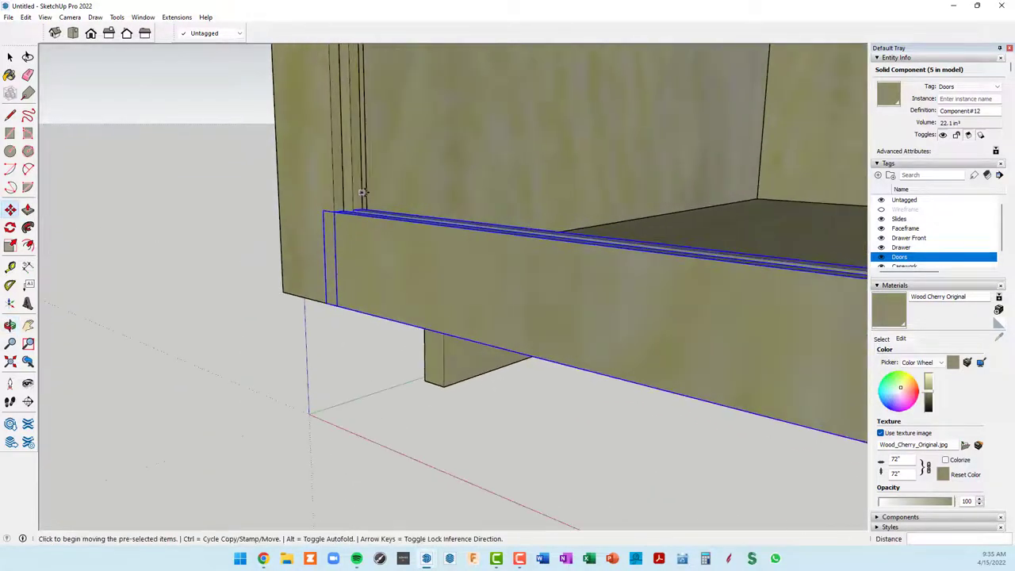
scroll(361, 197, down, 3)
middle_drag(395, 161, 395, 183)
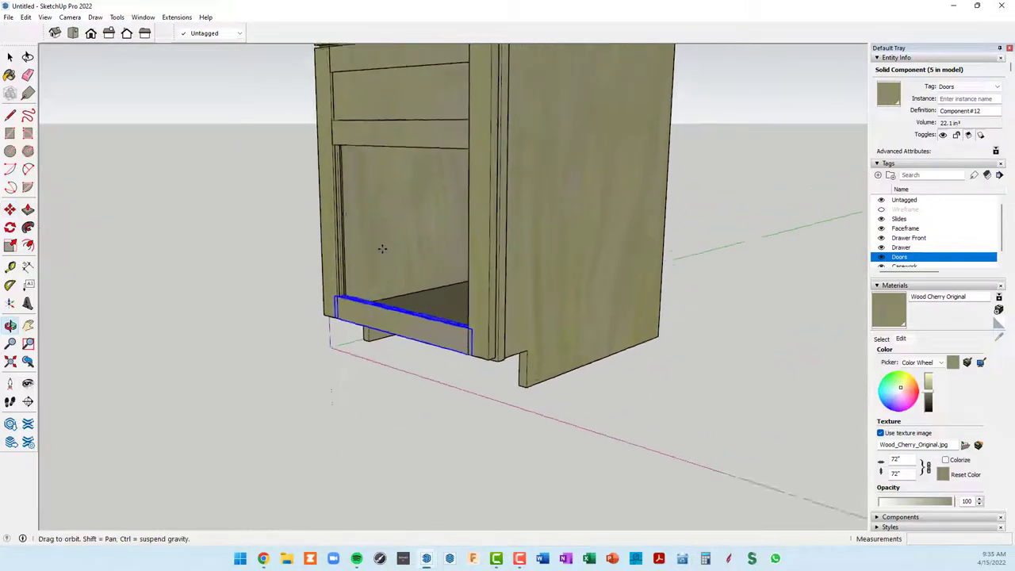
Step: Delete the extra rail below the drawer front
key(m)
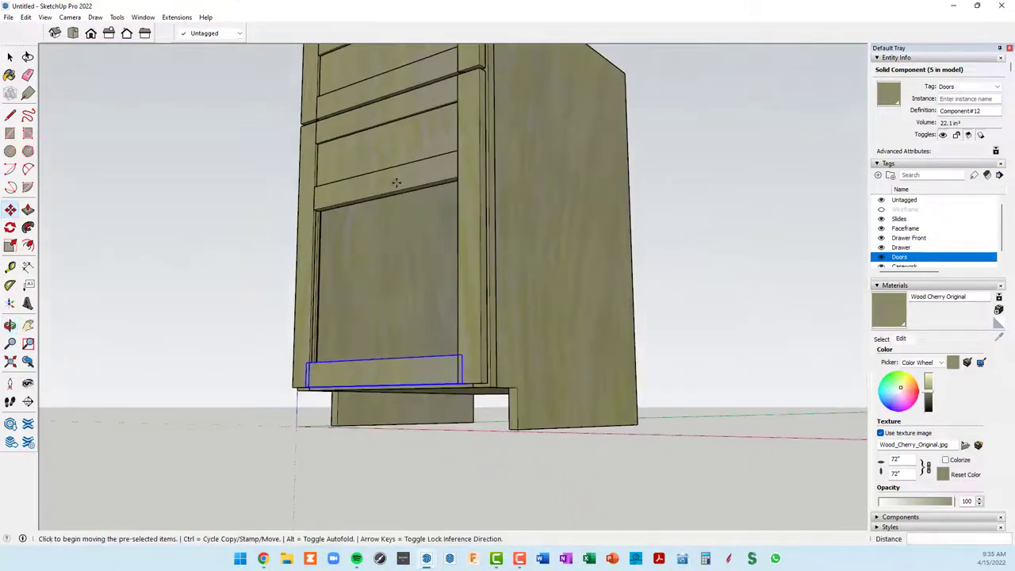
middle_drag(396, 212, 417, 194)
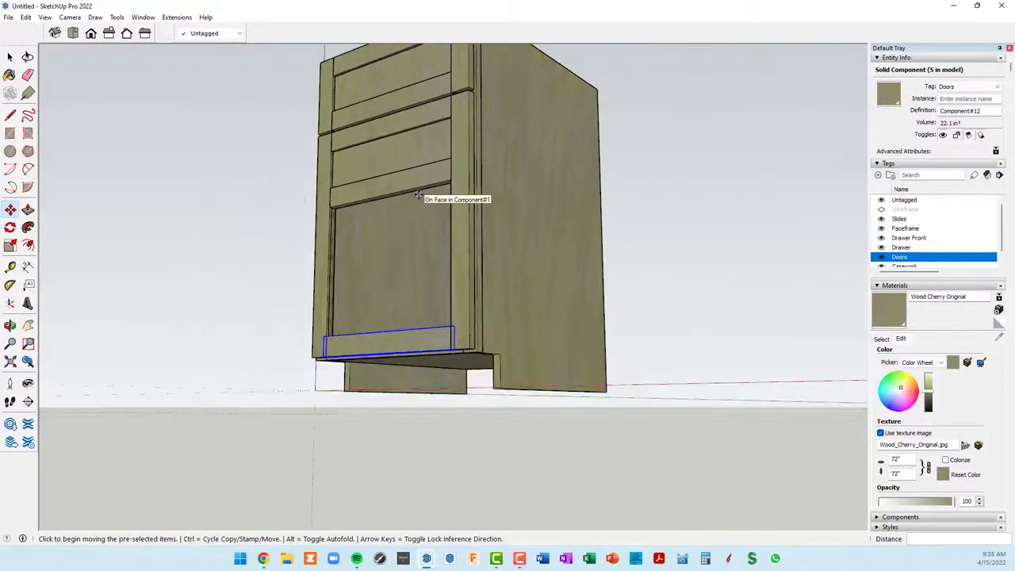
key(space)
click(416, 187)
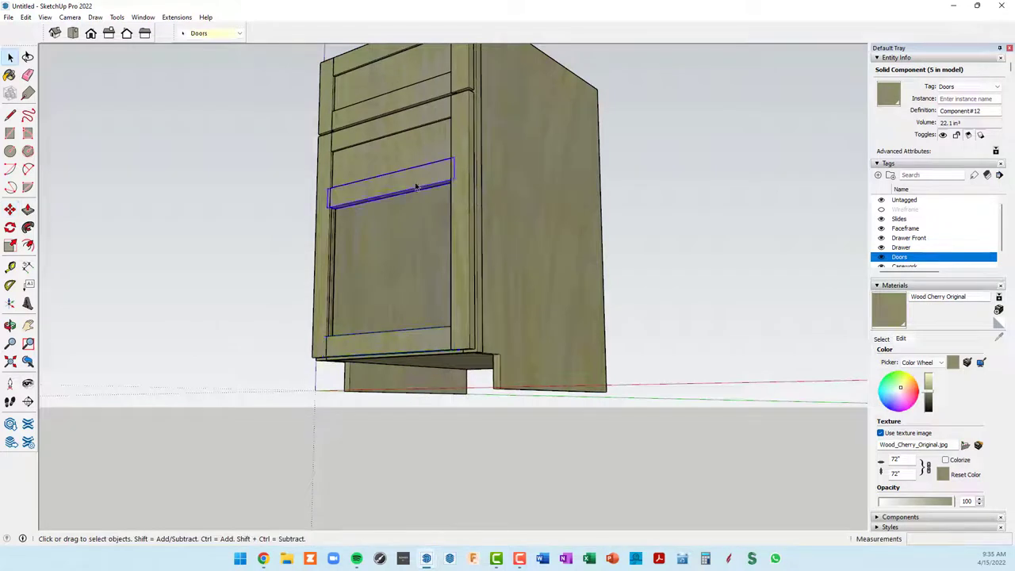
key(Delete)
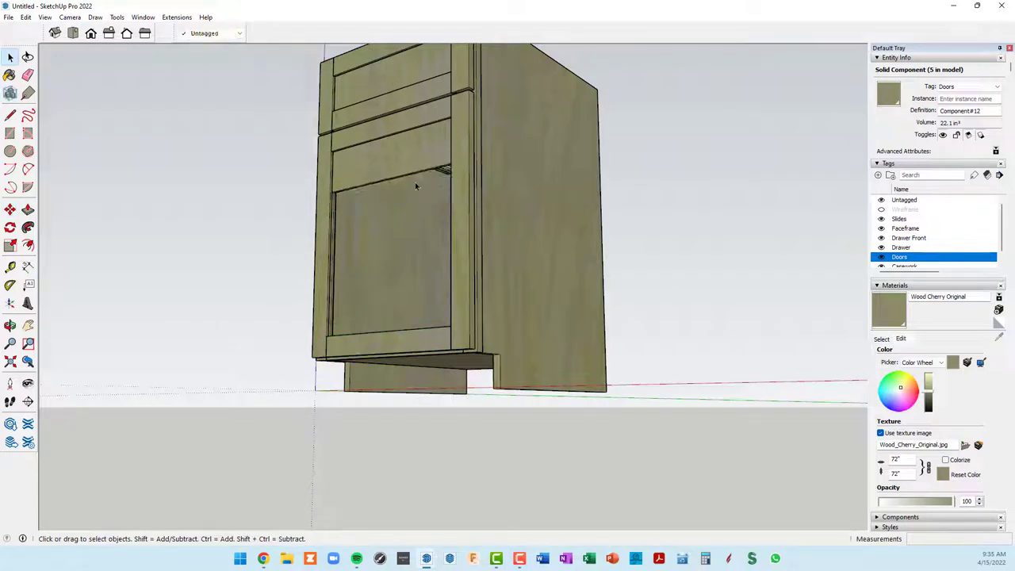
mouse_move(397, 245)
middle_down()
mouse_move(394, 204)
mouse_move(351, 173)
middle_up()
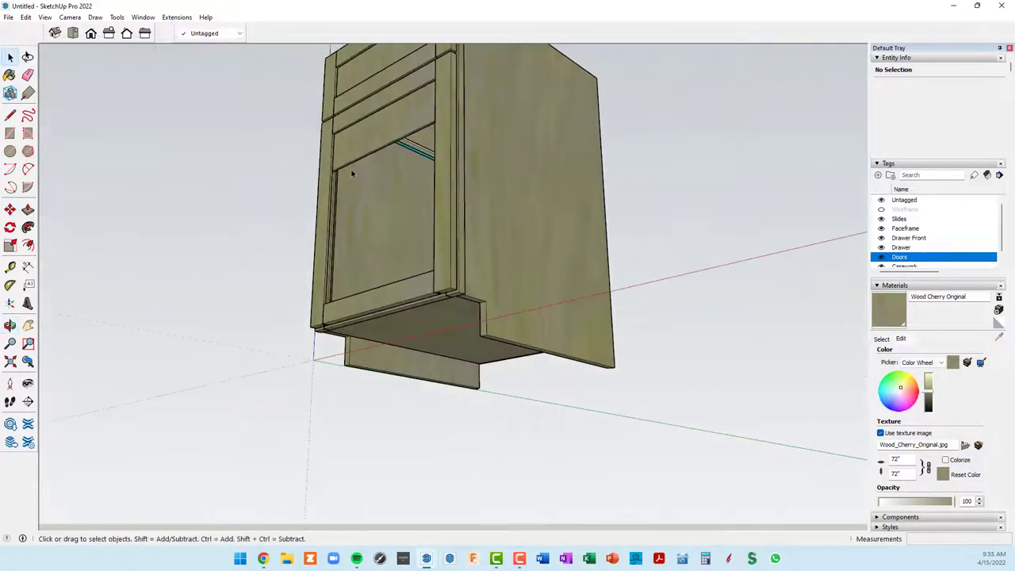
Step: Open the door's centre panel group for editing
scroll(351, 173, up, 3)
scroll(351, 173, up, 2)
scroll(343, 172, down, 2)
scroll(341, 172, down, 3)
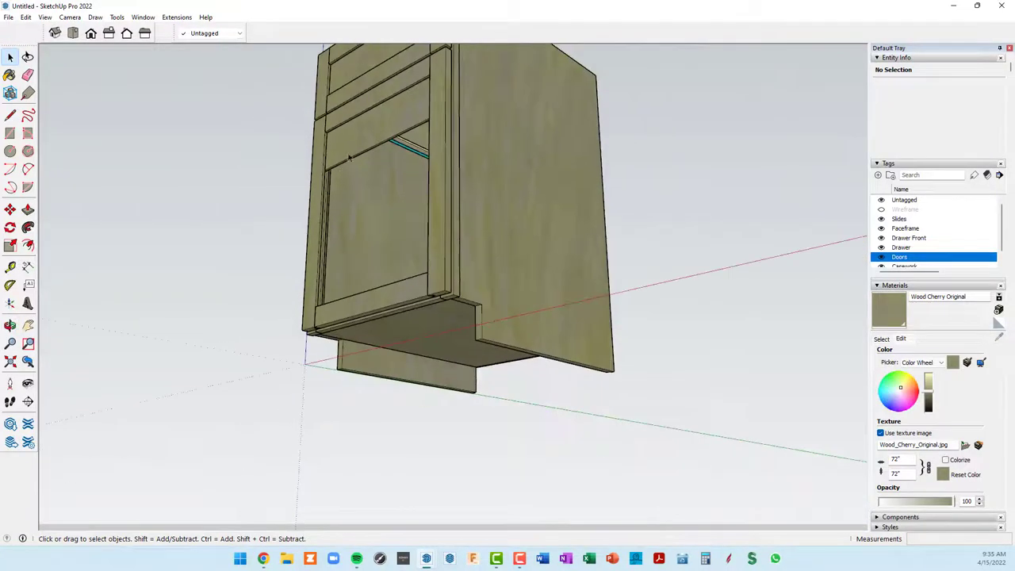
click(354, 166)
scroll(351, 200, up, 1)
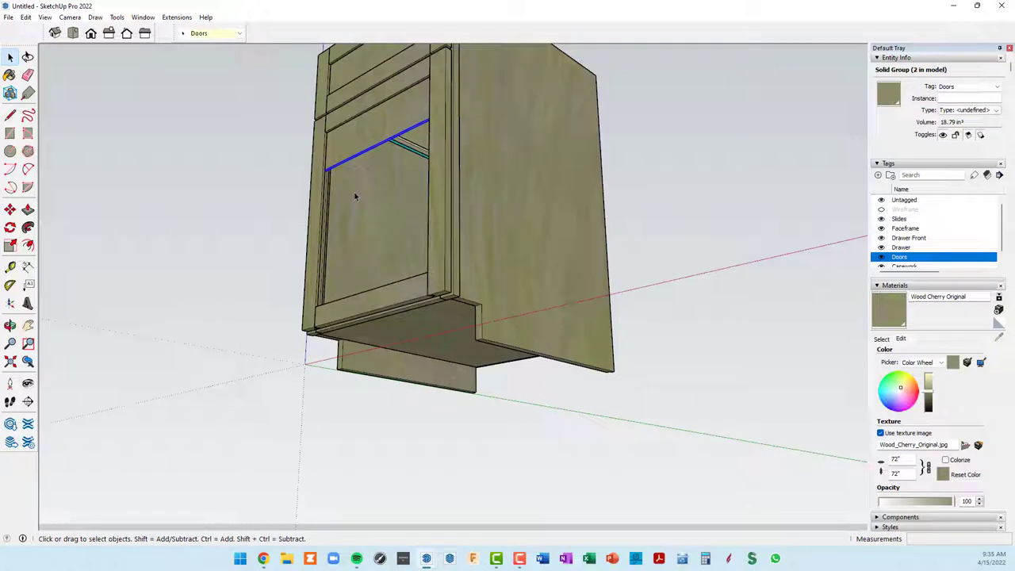
key(p)
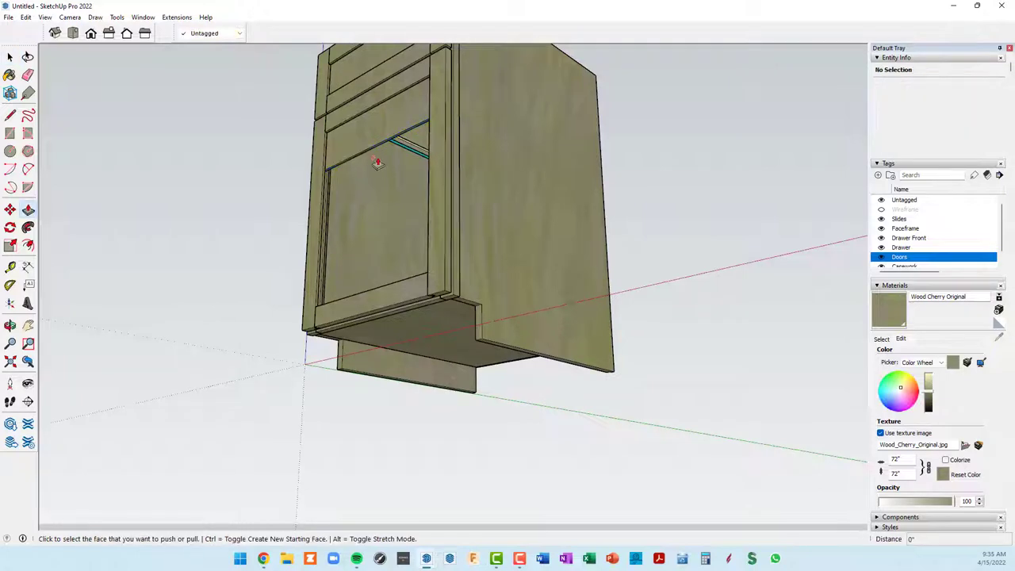
key(space)
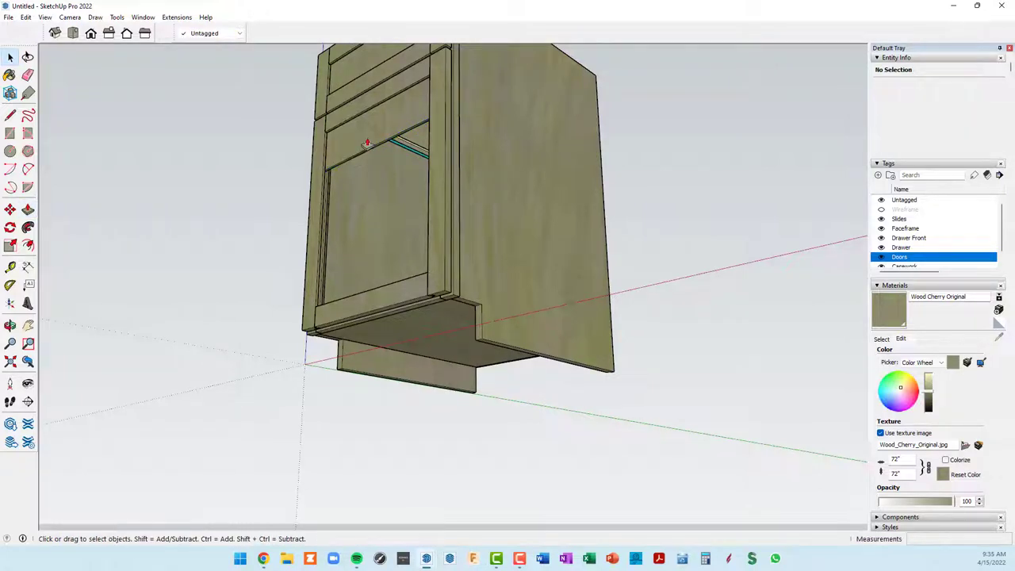
double_click(371, 140)
scroll(372, 147, up, 2)
scroll(375, 152, up, 3)
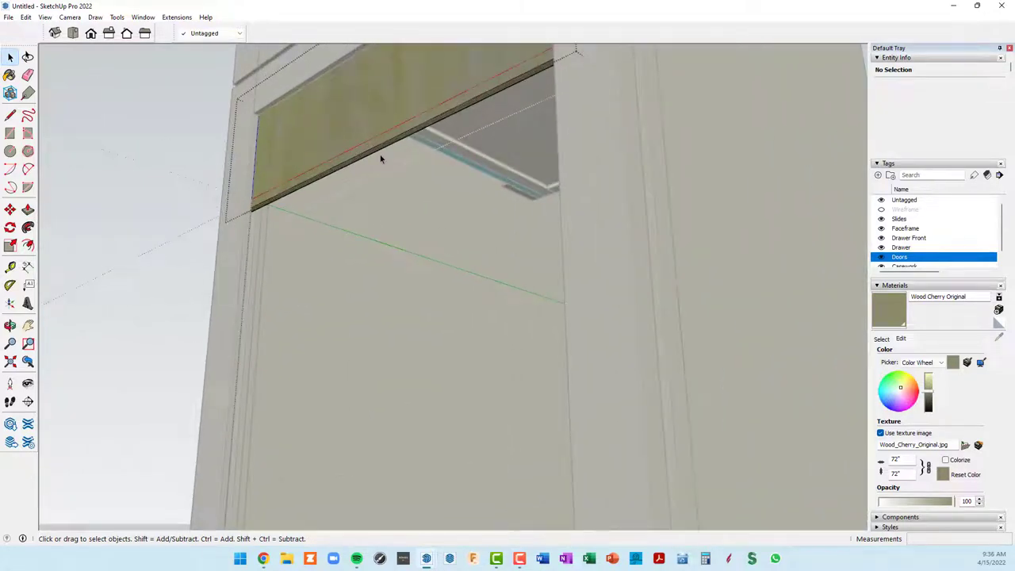
Step: Push/pull the panel's bottom face 14 5/8" down to the bottom rail
key(p)
scroll(380, 159, down, 2)
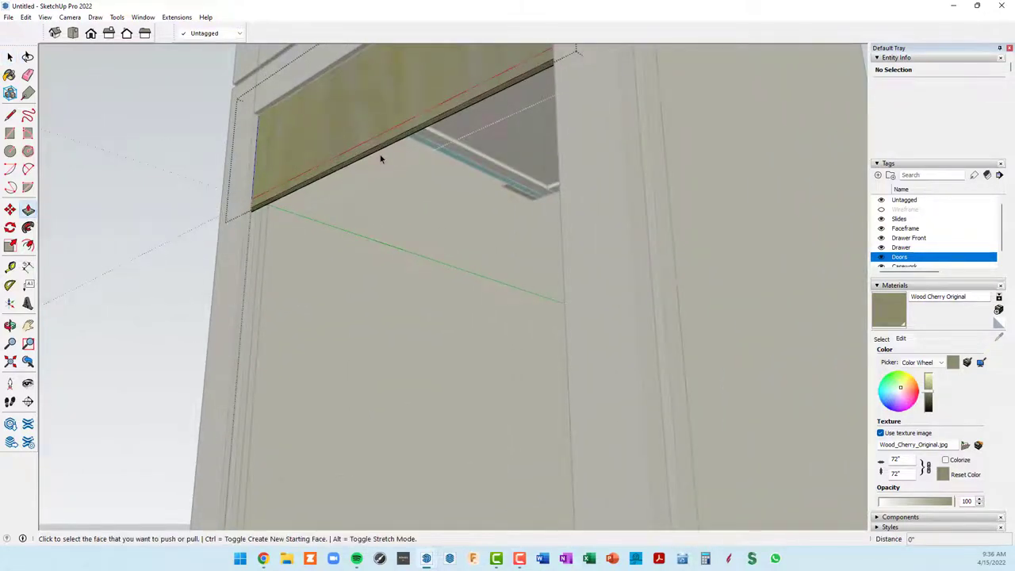
scroll(382, 160, down, 2)
scroll(382, 161, up, 3)
scroll(384, 162, down, 2)
scroll(384, 162, up, 2)
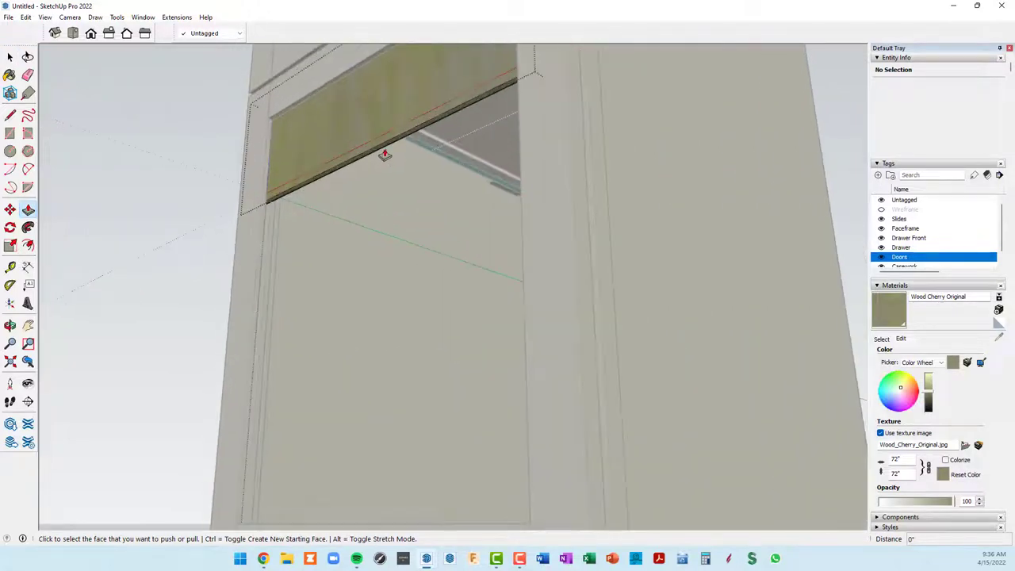
click(386, 151)
scroll(380, 206, down, 3)
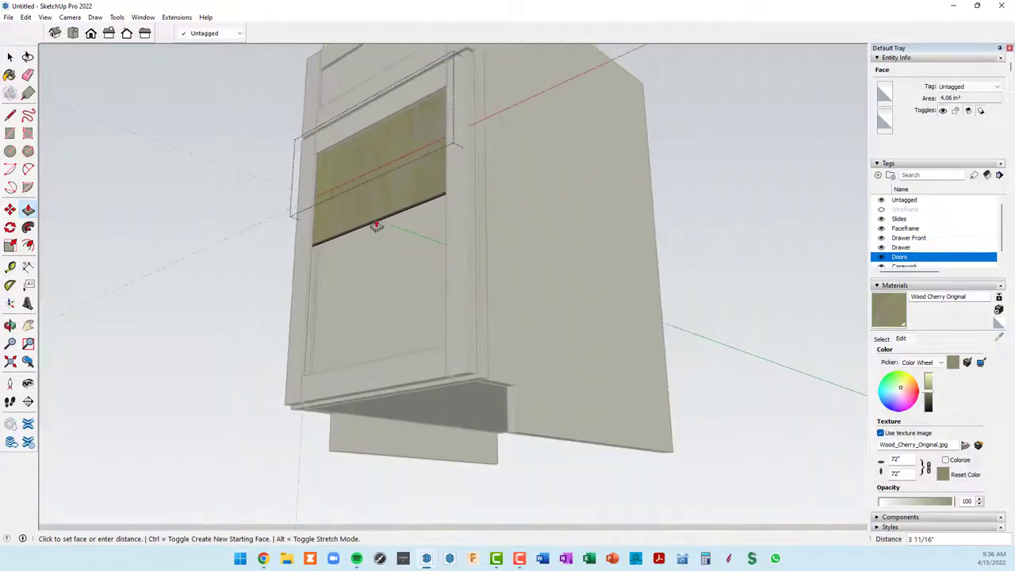
middle_drag(373, 346, 420, 517)
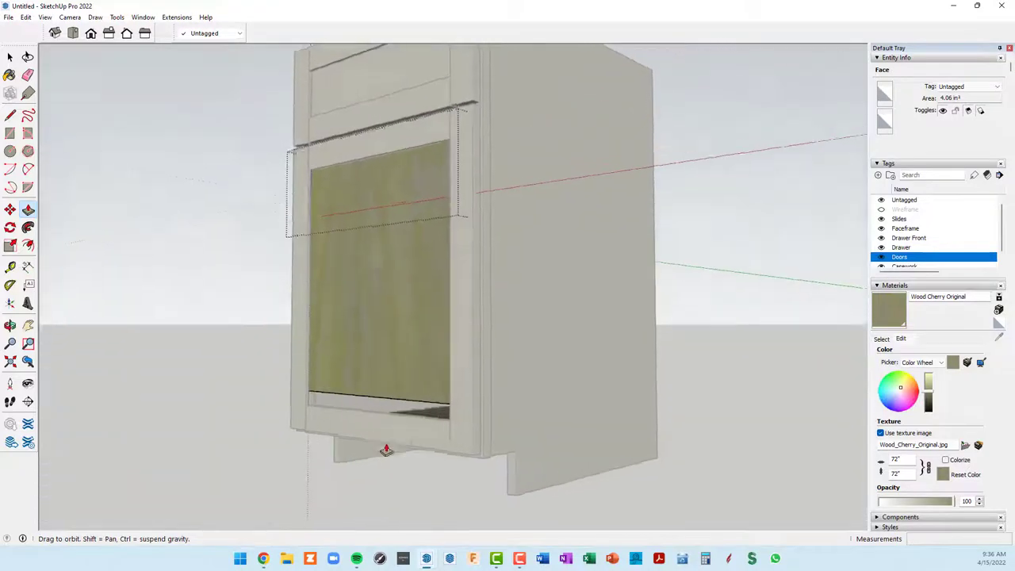
scroll(416, 475, up, 3)
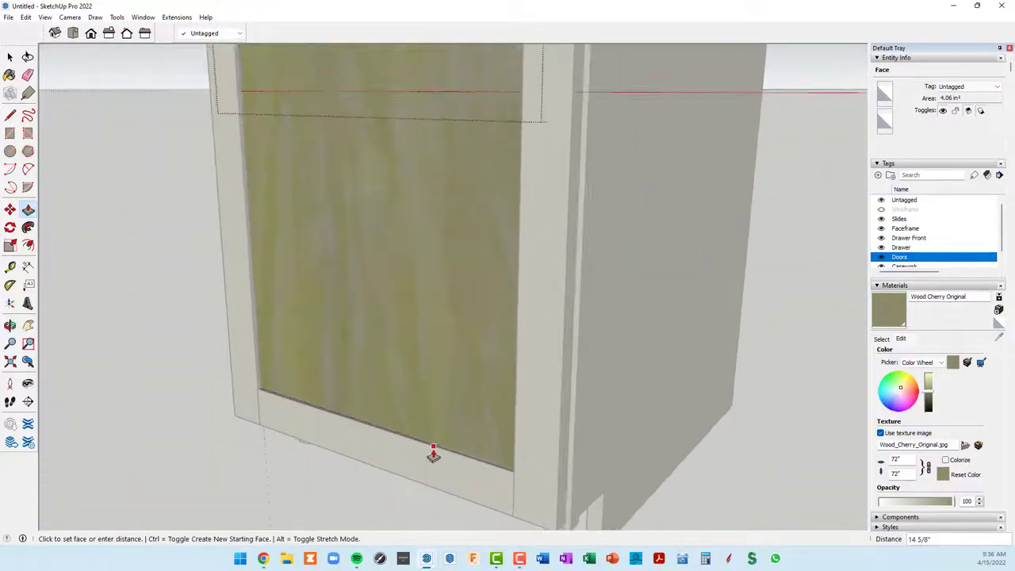
scroll(433, 454, up, 2)
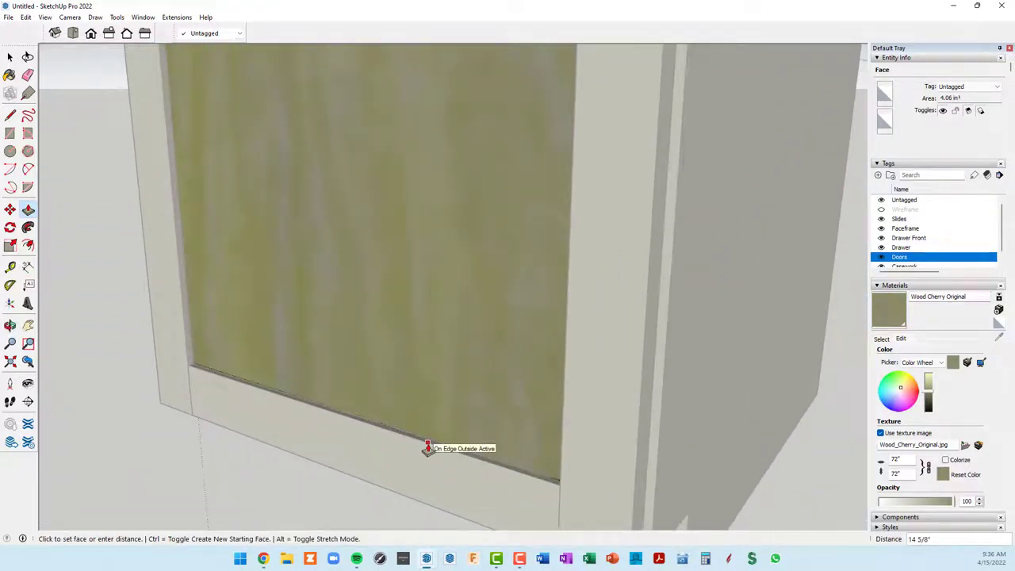
click(428, 449)
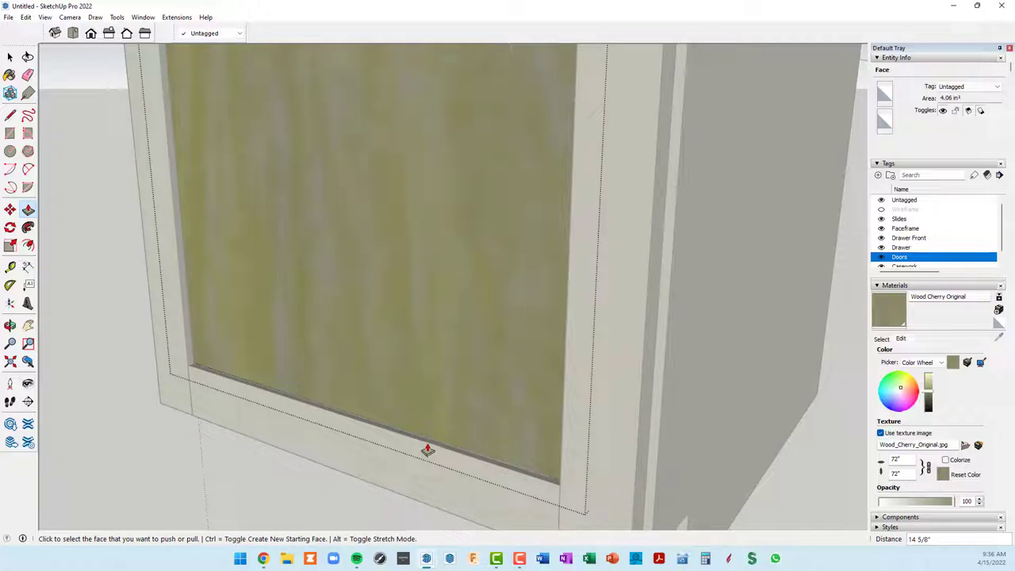
Step: Thicken the centre panel by 3/8 inch
key(ctrl+z)
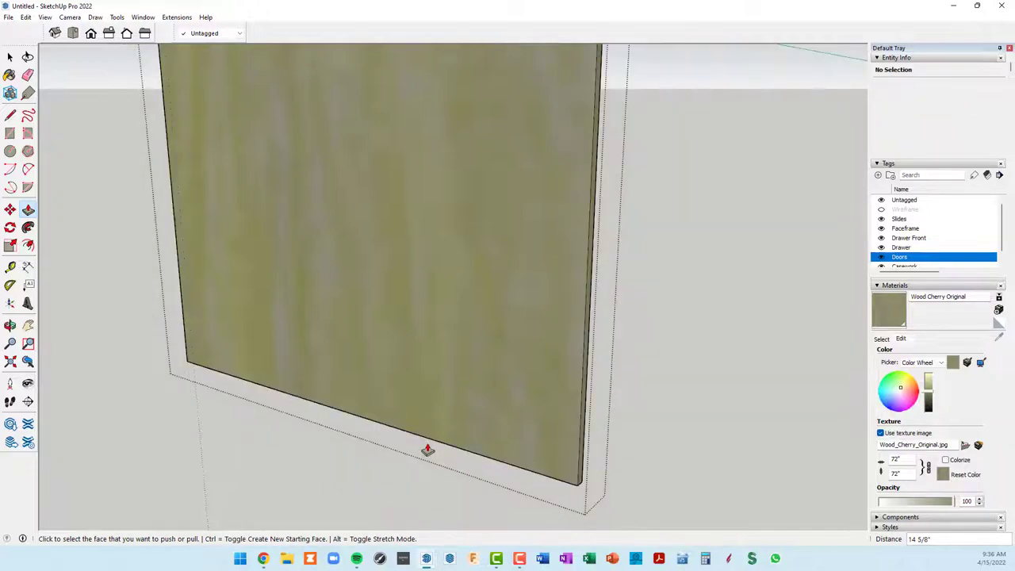
mouse_move(490, 478)
middle_down()
mouse_move(460, 307)
mouse_move(429, 250)
mouse_move(562, 463)
middle_up()
scroll(562, 426, up, 2)
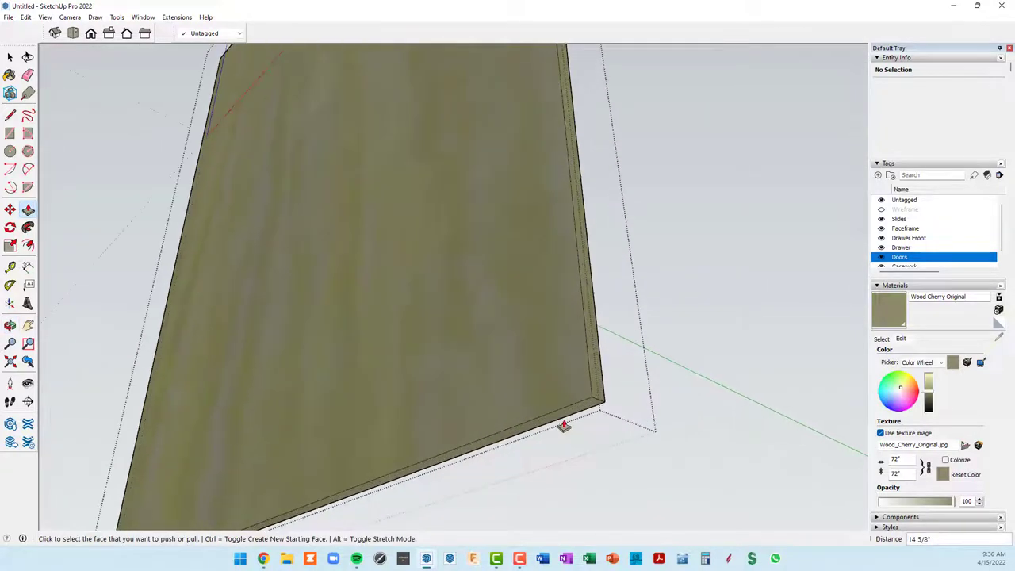
click(569, 418)
text(3/8)
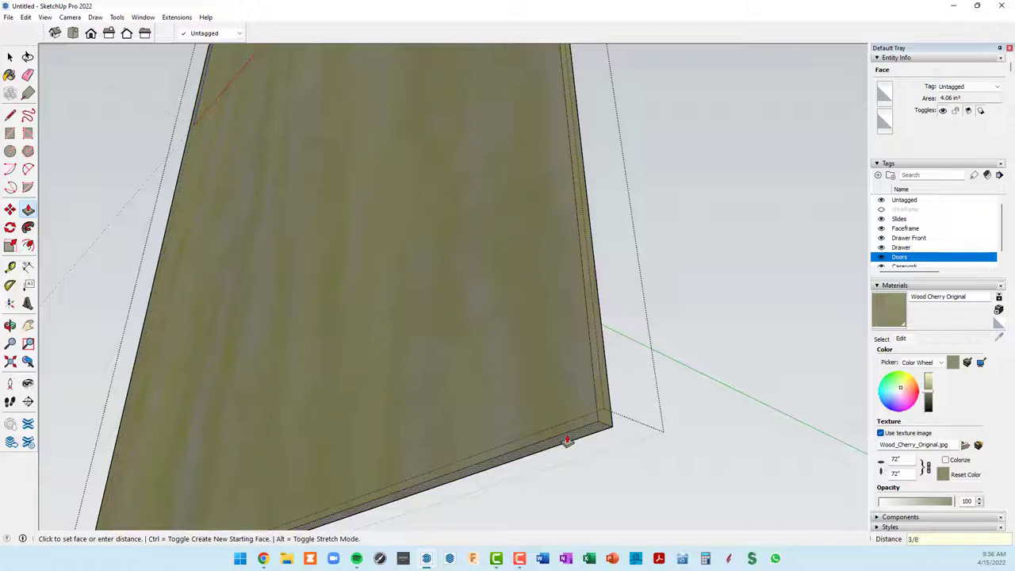
click(567, 442)
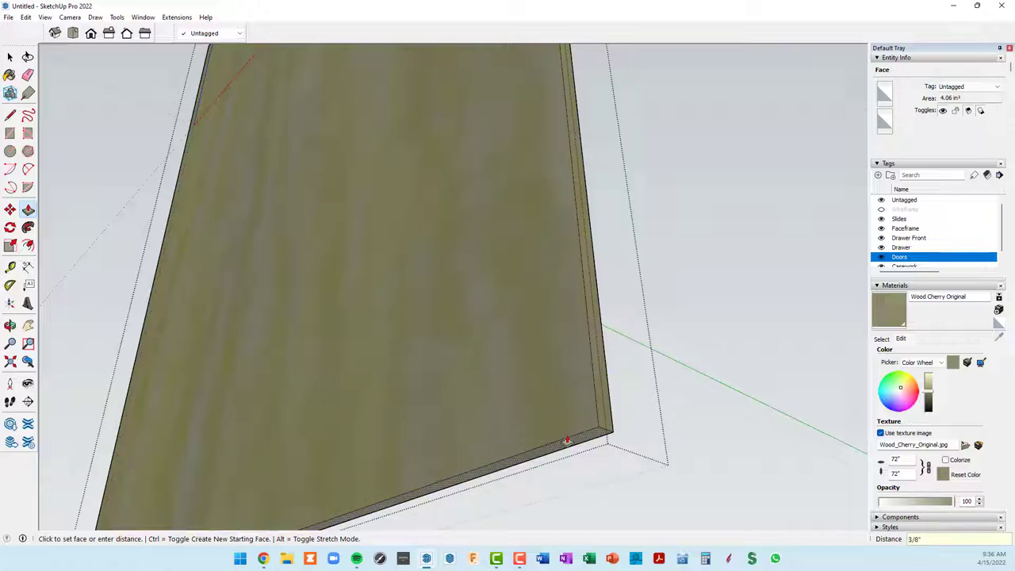
right_click(669, 263)
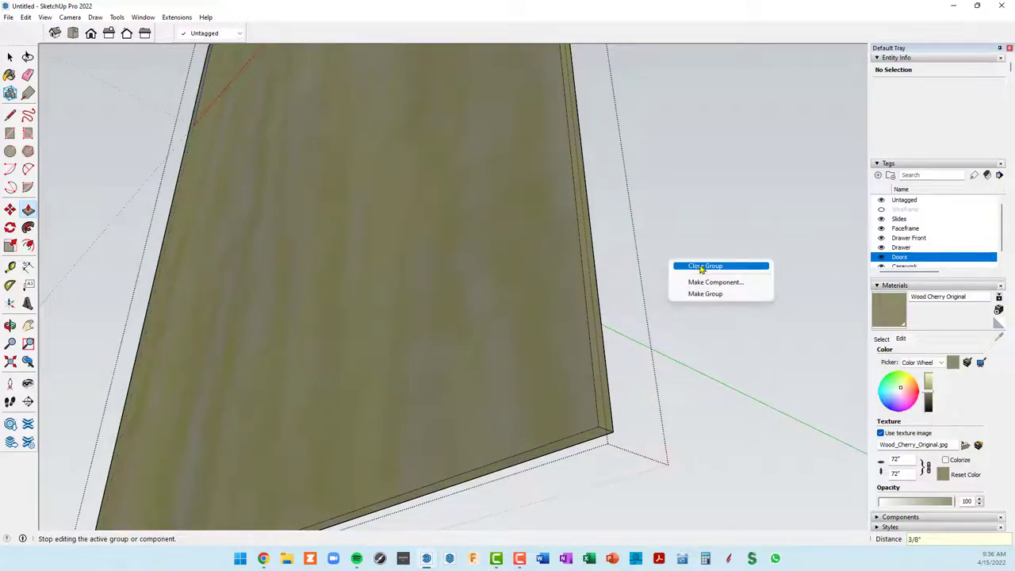
Step: Close the door panel group and view the whole cabinet from below
click(701, 268)
scroll(693, 268, up, 3)
scroll(693, 262, down, 3)
scroll(693, 267, down, 3)
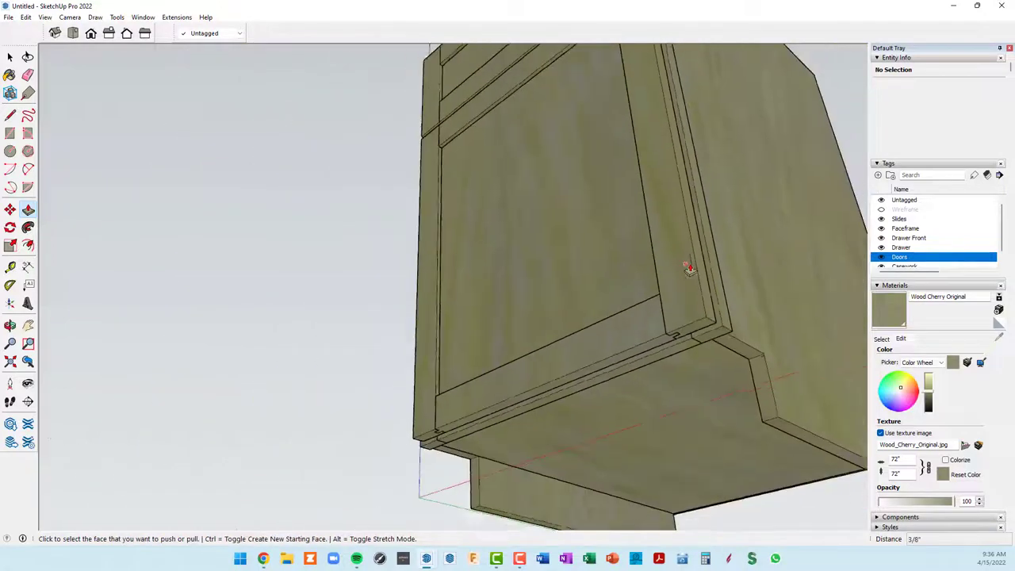
mouse_move(693, 267)
middle_down()
mouse_move(668, 236)
mouse_move(675, 510)
mouse_move(659, 325)
mouse_move(630, 415)
mouse_move(659, 351)
mouse_move(616, 243)
middle_up()
scroll(659, 350, up, 2)
scroll(607, 317, up, 2)
scroll(657, 229, up, 2)
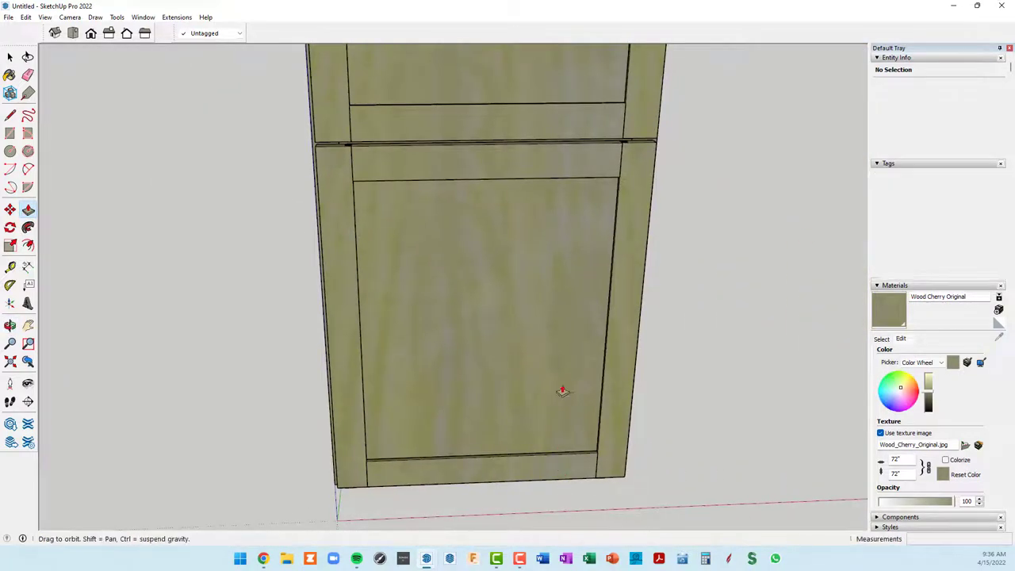
Step: Inspect the frame-and-panel door straight on, then from a three-quarter view
middle_drag(563, 390, 572, 373)
scroll(603, 360, up, 2)
scroll(671, 344, up, 2)
scroll(669, 336, up, 2)
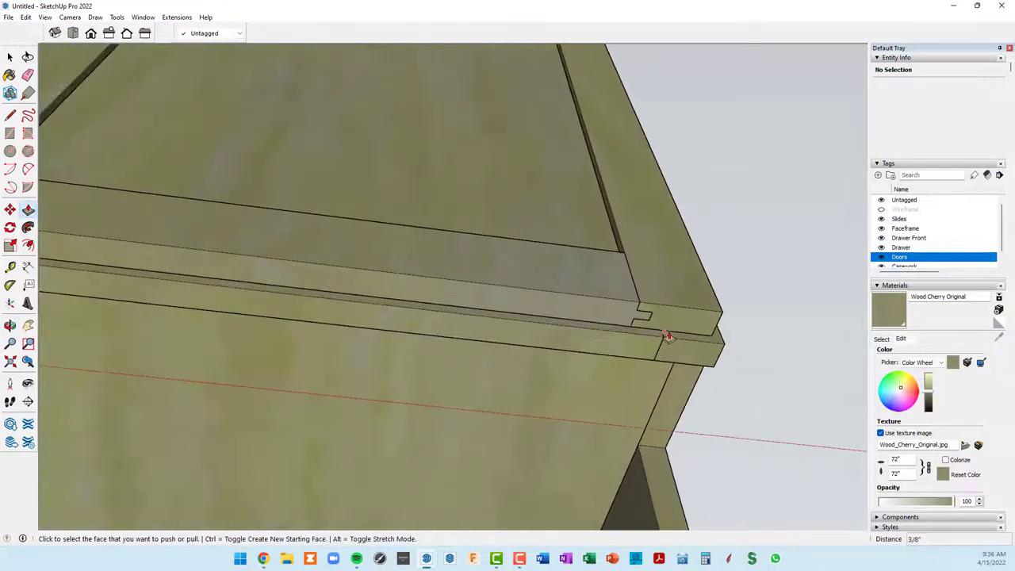
scroll(591, 262, down, 3)
scroll(595, 238, down, 2)
mouse_move(595, 227)
middle_down()
mouse_move(544, 356)
mouse_move(564, 237)
mouse_move(415, 337)
mouse_move(464, 446)
middle_up()
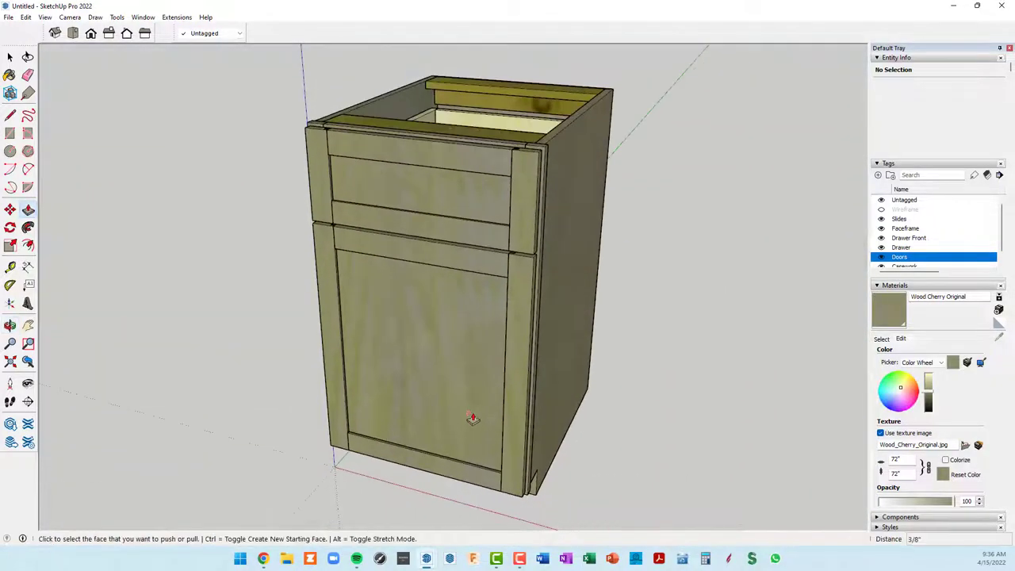
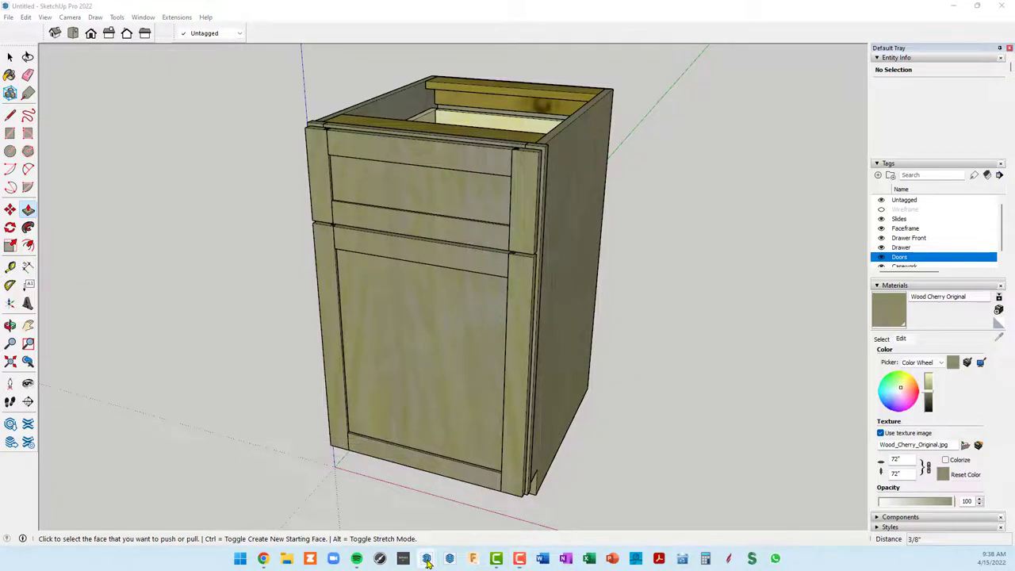
Step: Switch to the three-cabinet reference model and orbit around the run to inspect it
click(955, 8)
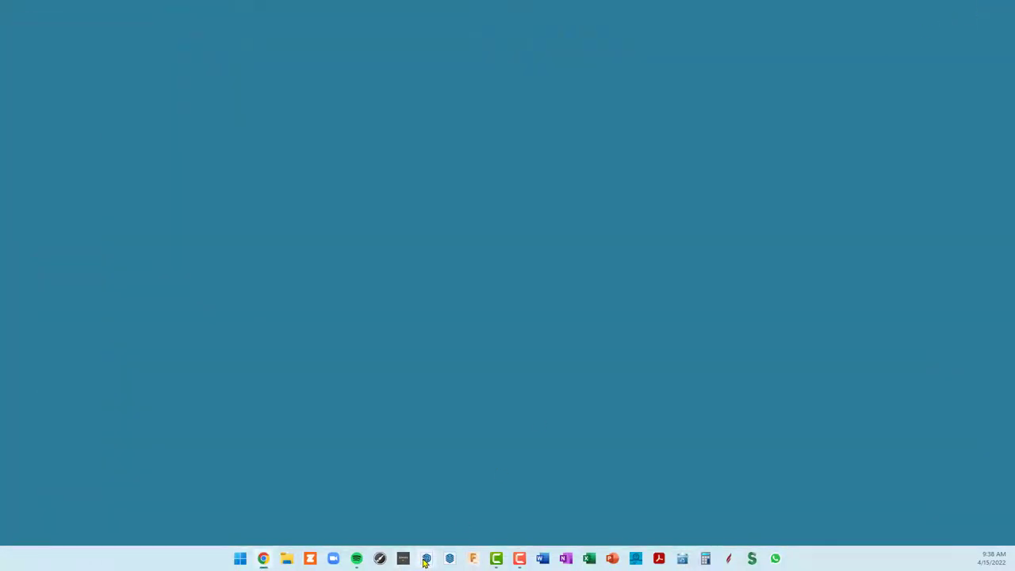
mouse_move(426, 558)
click(392, 514)
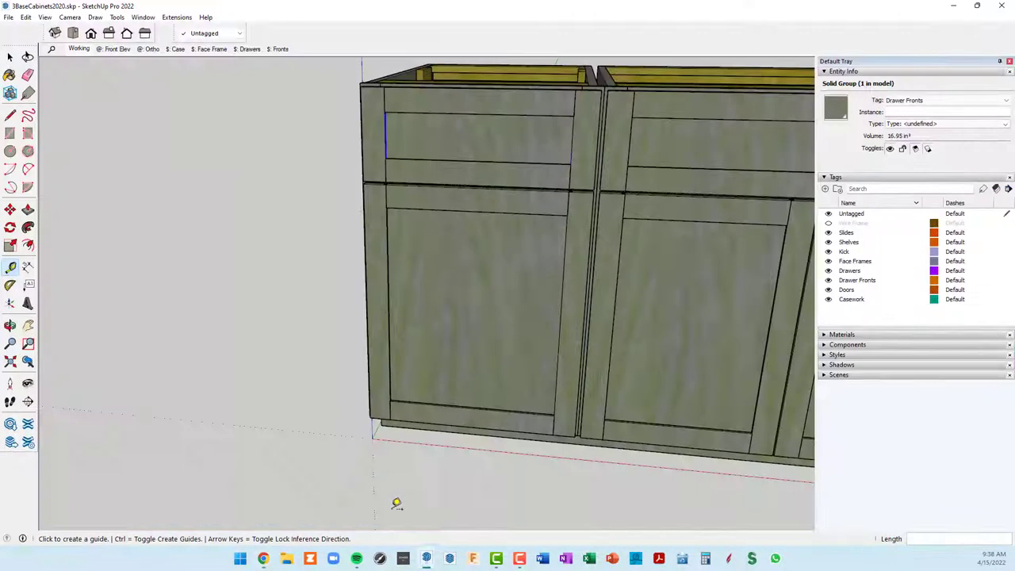
scroll(465, 442, down, 4)
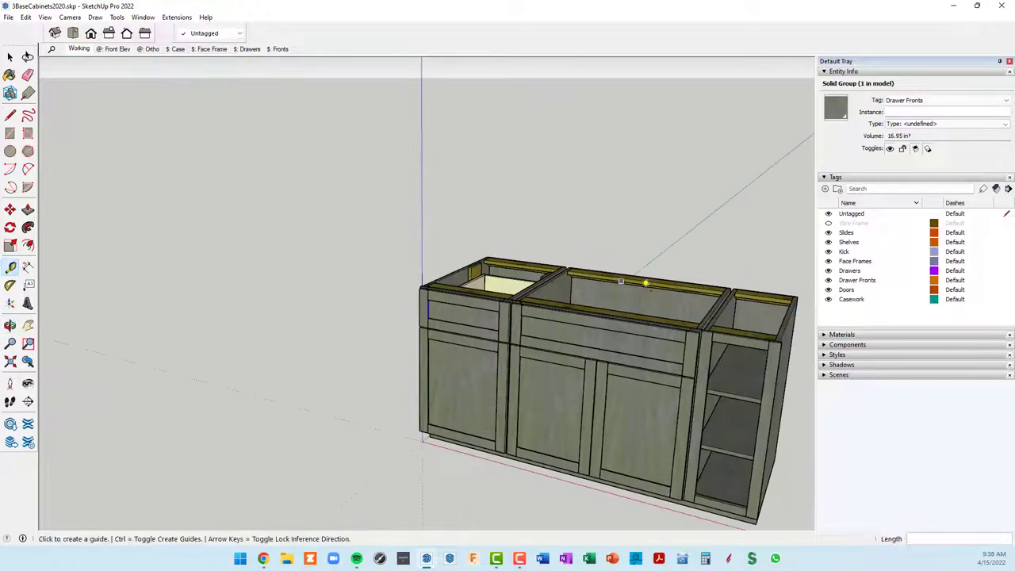
middle_drag(724, 294, 569, 264)
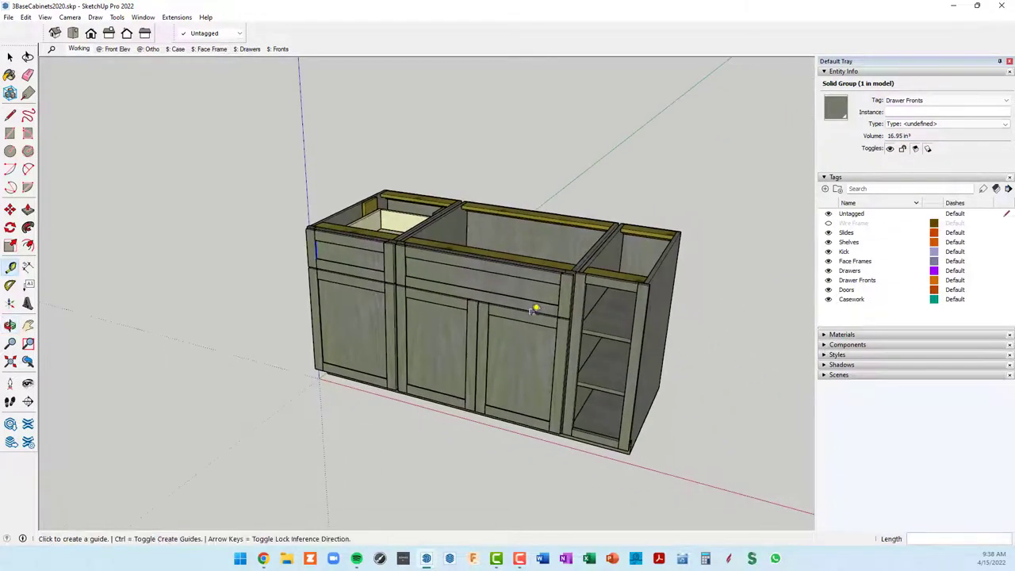
scroll(535, 305, up, 2)
middle_drag(471, 283, 759, 397)
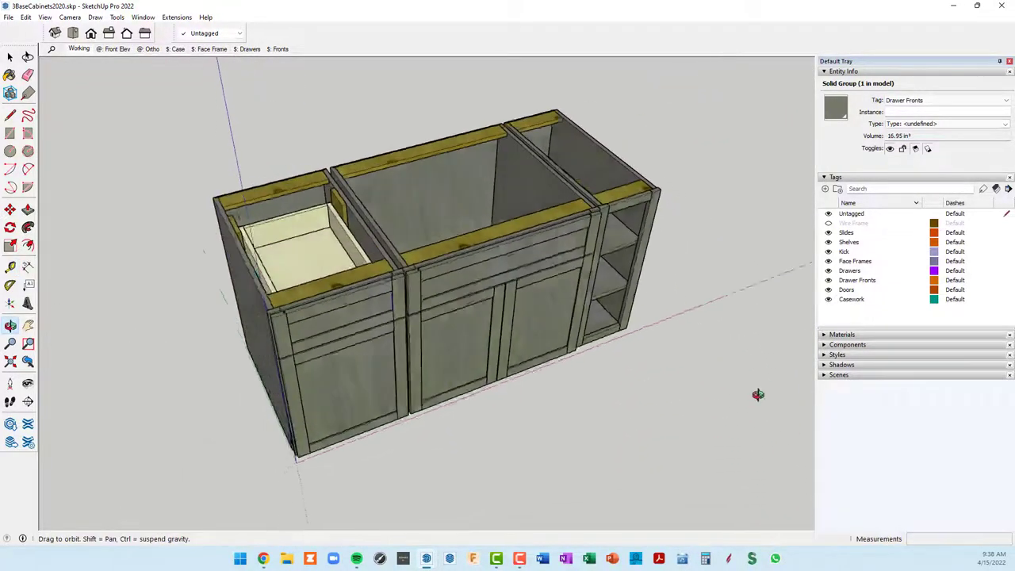
mouse_move(619, 309)
middle_down()
mouse_move(452, 211)
mouse_move(511, 189)
mouse_move(500, 230)
middle_up()
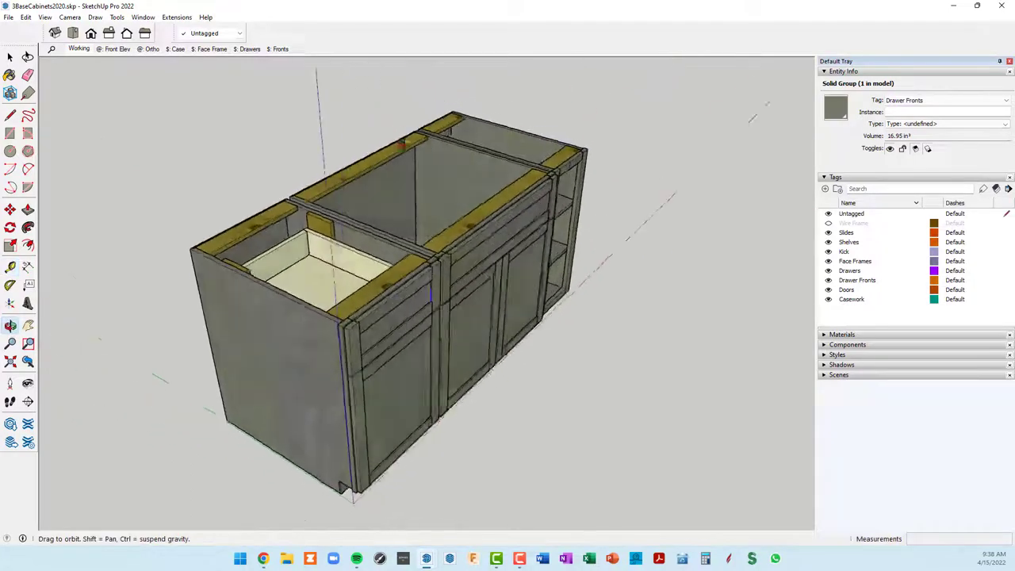
scroll(495, 240, up, 3)
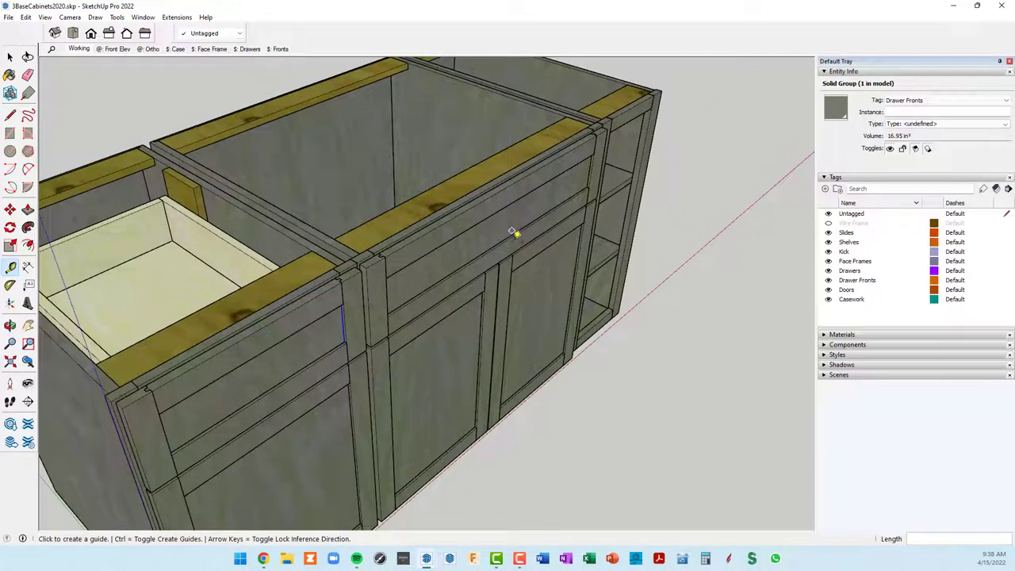
scroll(523, 310, down, 3)
mouse_move(523, 310)
middle_down()
mouse_move(709, 243)
mouse_move(519, 201)
middle_up()
scroll(568, 218, up, 3)
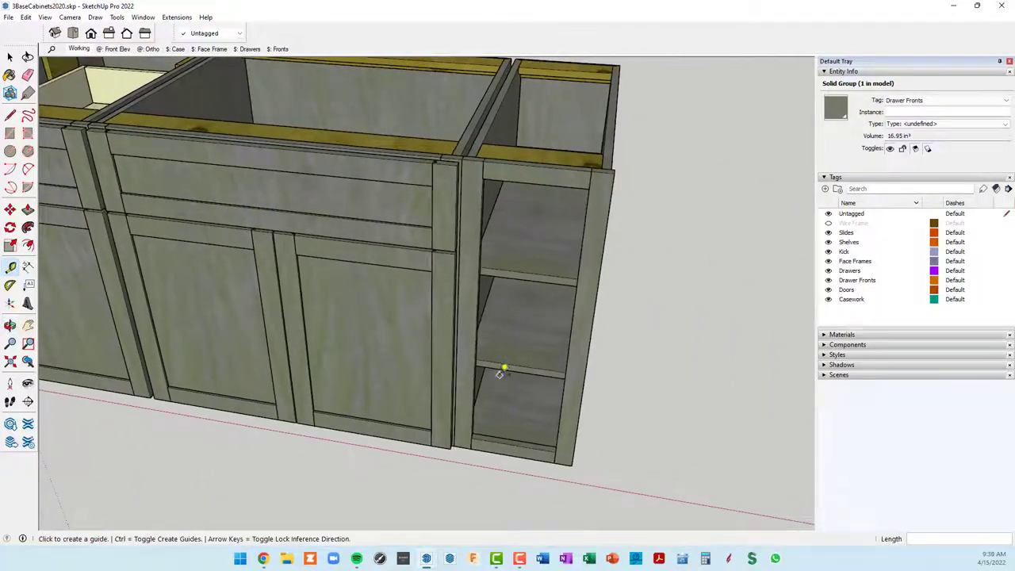
scroll(510, 249, down, 2)
middle_drag(510, 249, 607, 331)
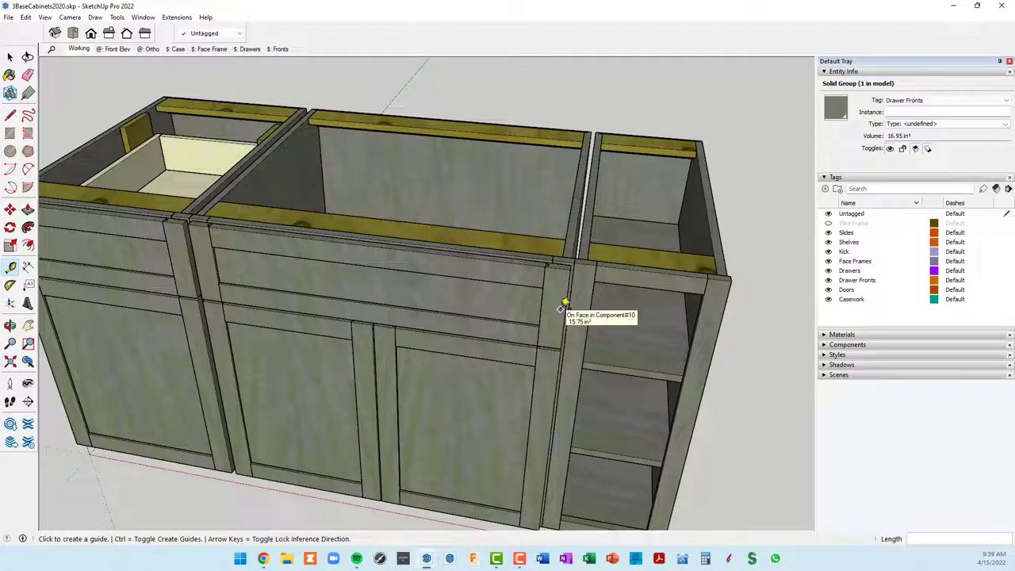
middle_drag(389, 237, 468, 211)
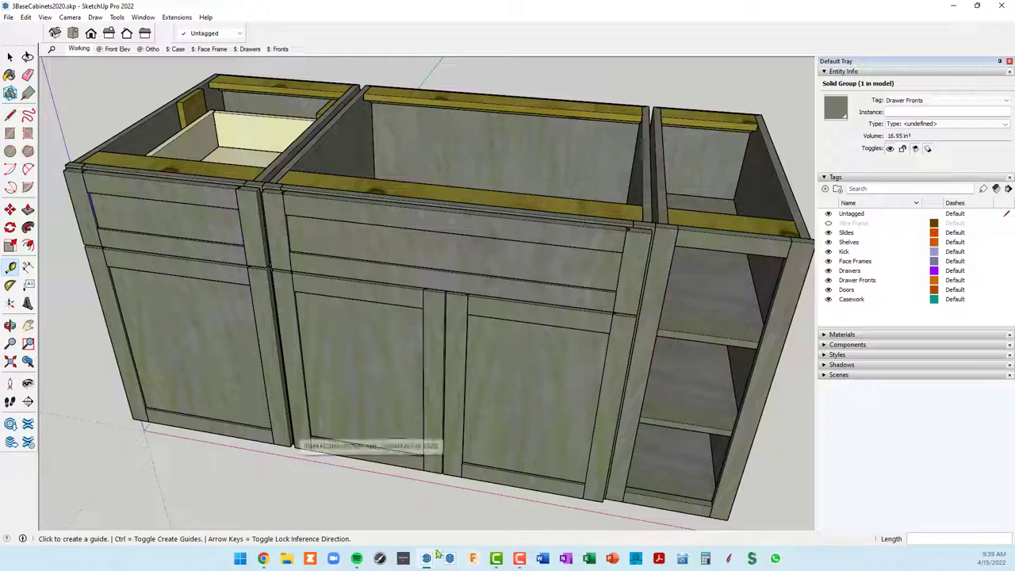
scroll(275, 203, up, 2)
scroll(268, 184, up, 2)
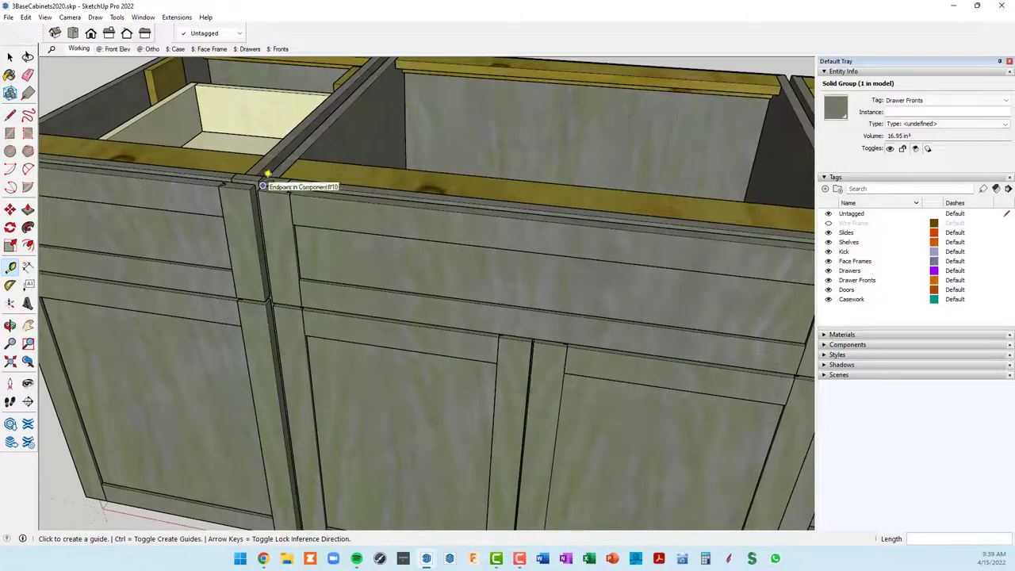
Step: Measure the middle cabinet's face-frame top with Tape Measure: 34 inches wide
click(258, 182)
scroll(262, 175, down, 1)
scroll(268, 173, down, 2)
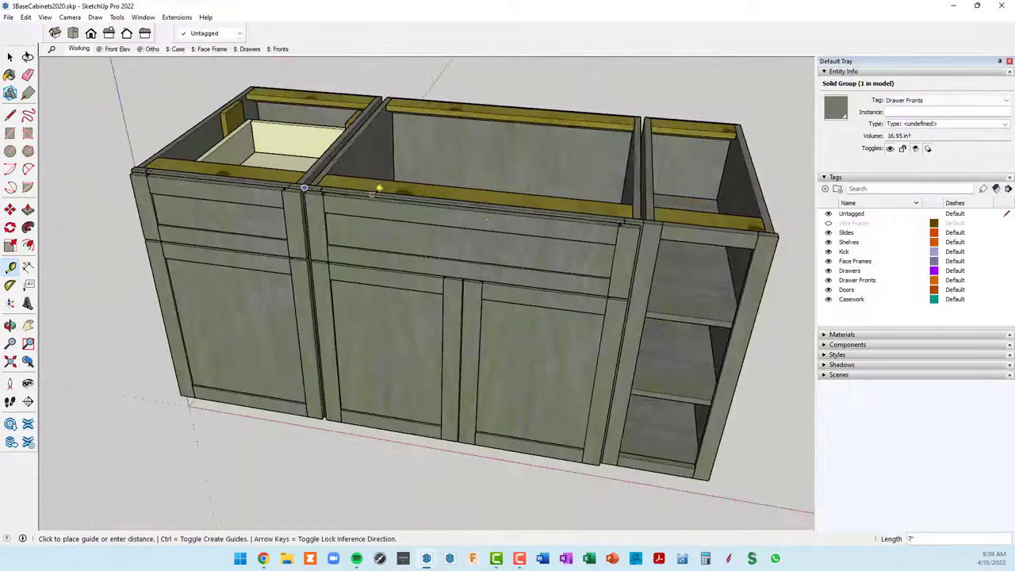
scroll(587, 218, up, 3)
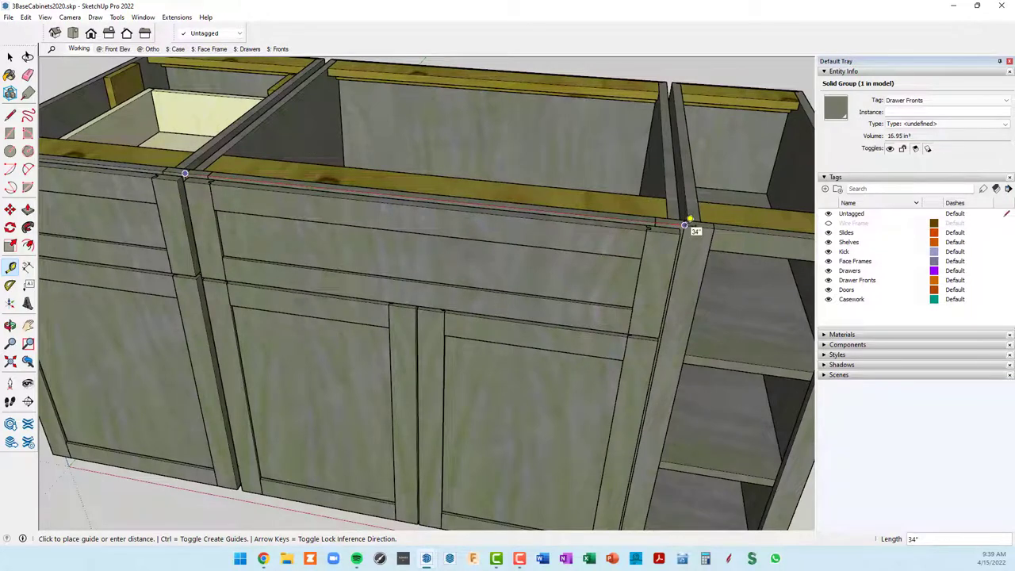
click(684, 226)
scroll(674, 234, down, 2)
scroll(657, 243, down, 3)
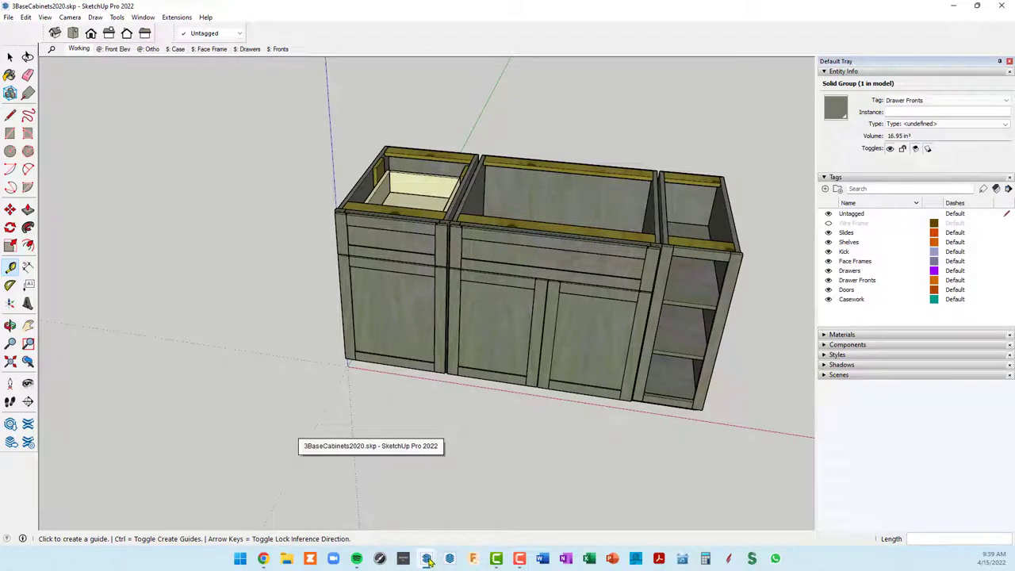
Step: Minimize the three-cabinet model and return to the Untitled single-cabinet model
click(956, 8)
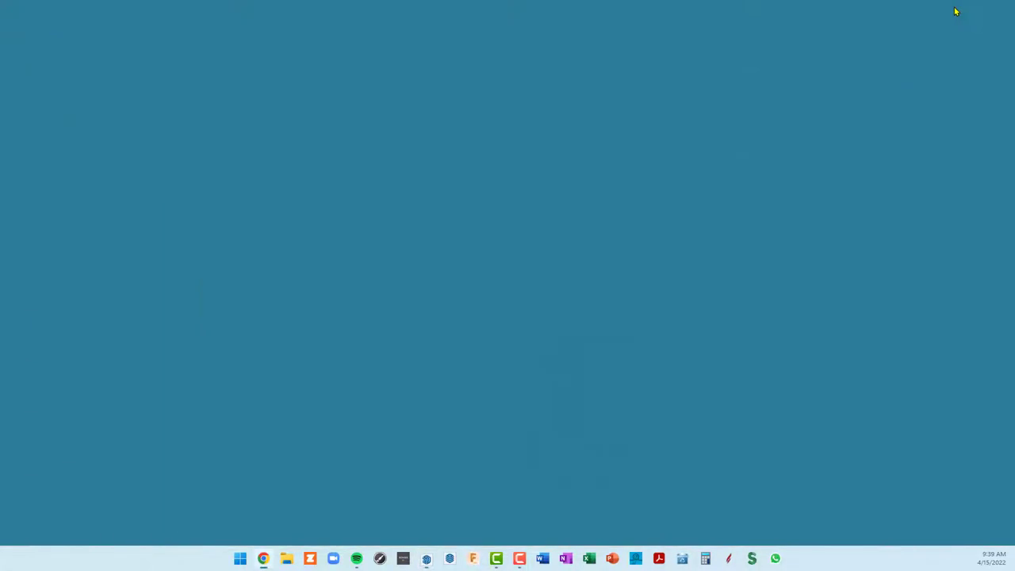
click(429, 558)
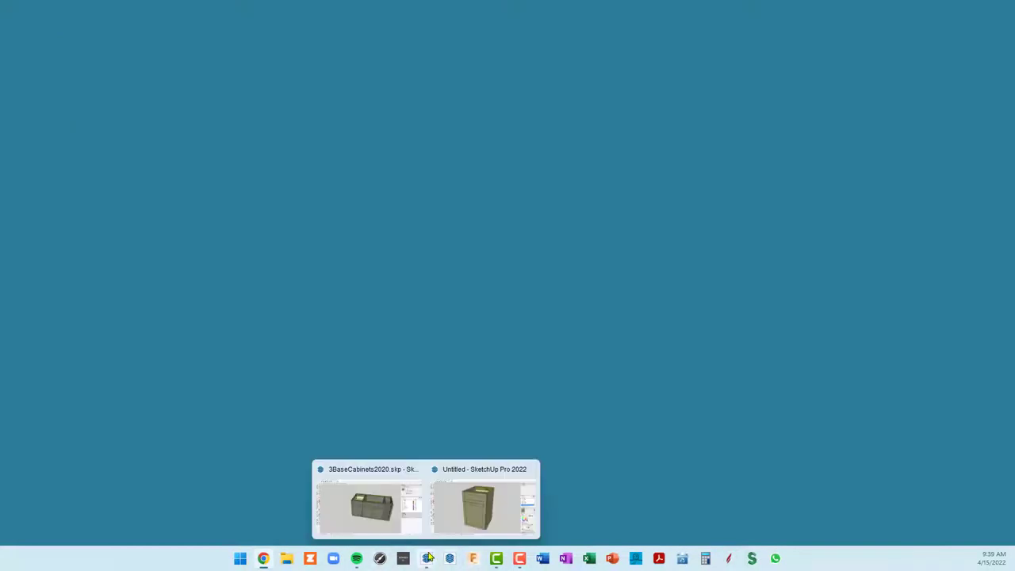
click(436, 515)
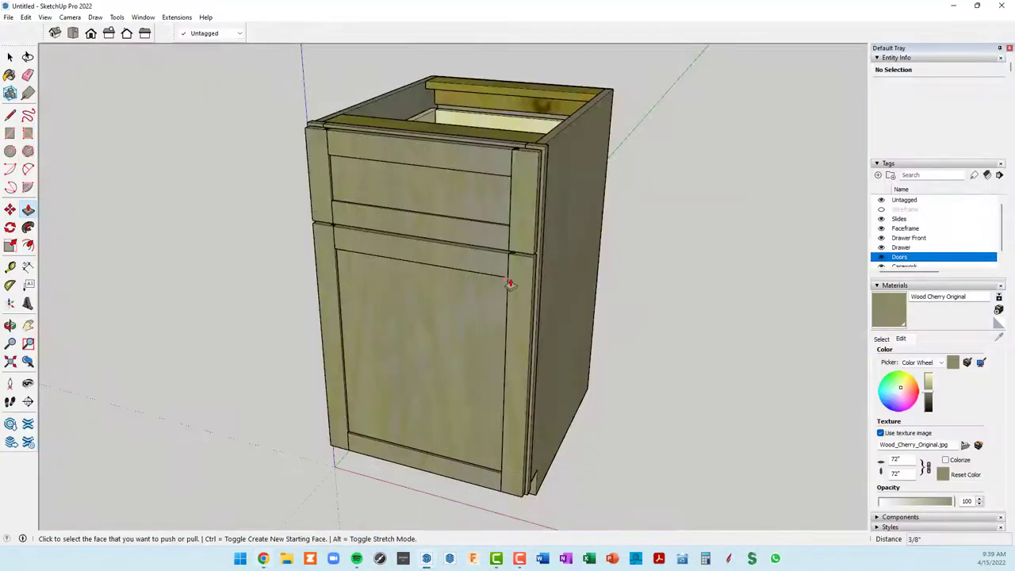
shift+middle_drag(530, 188, 486, 193)
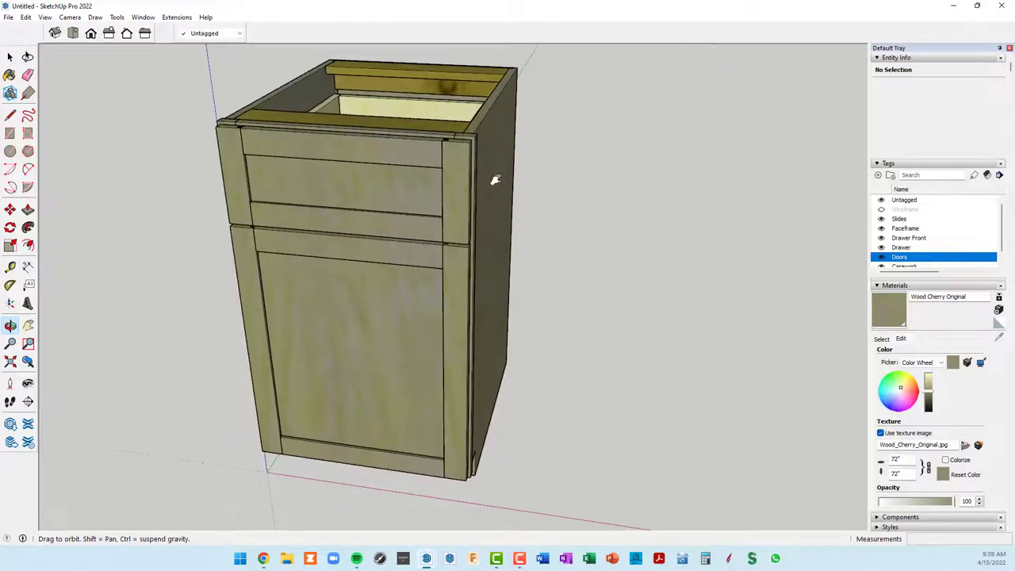
key(p)
scroll(485, 193, down, 3)
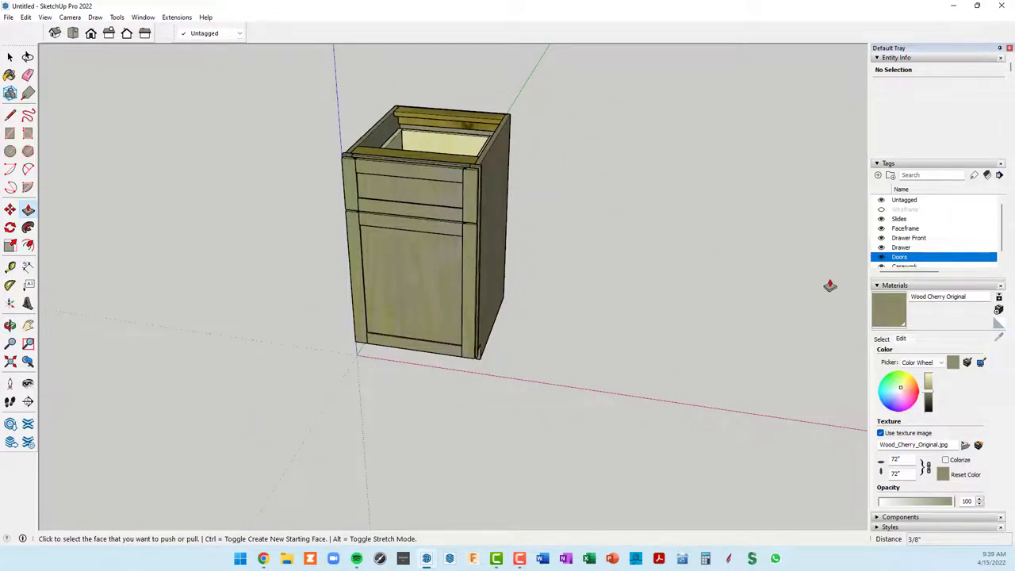
scroll(1003, 241, down, 1)
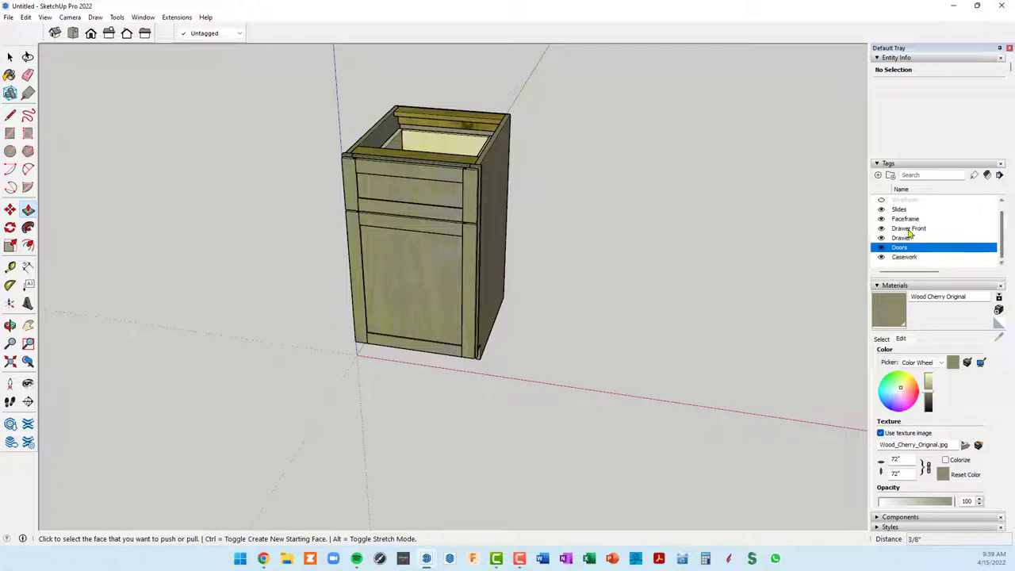
Step: Widen the tray and enlarge the Tags list to show every tag and its Dashes column
mouse_move(902, 259)
mouse_down()
mouse_move(911, 217)
mouse_move(902, 209)
mouse_up()
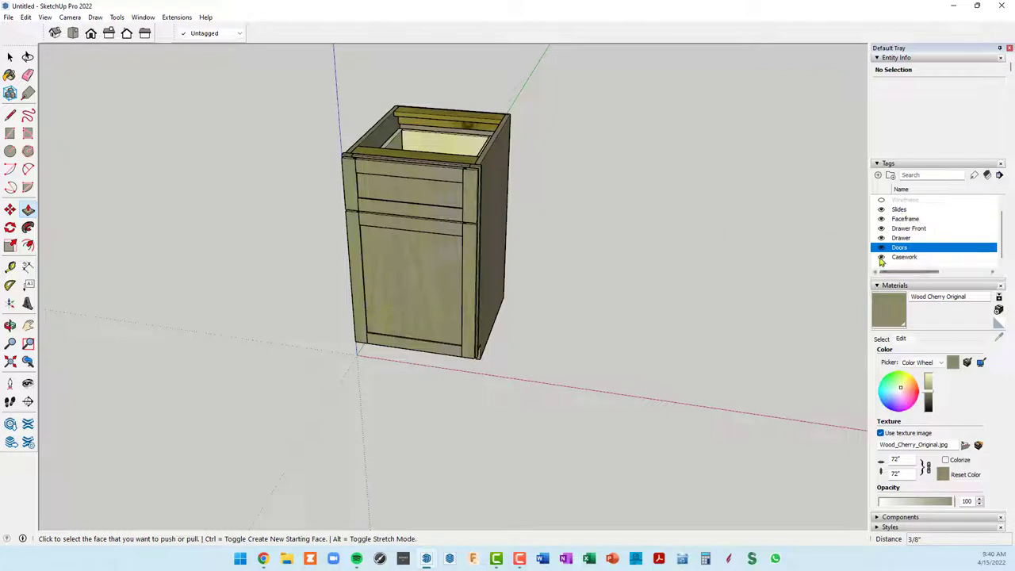
drag(869, 222, 838, 226)
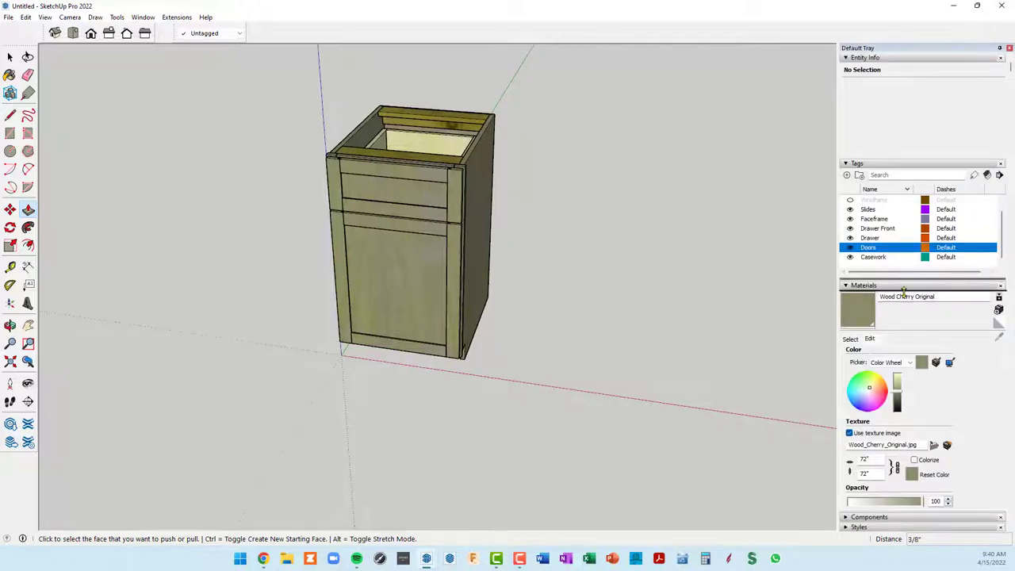
drag(903, 279, 903, 308)
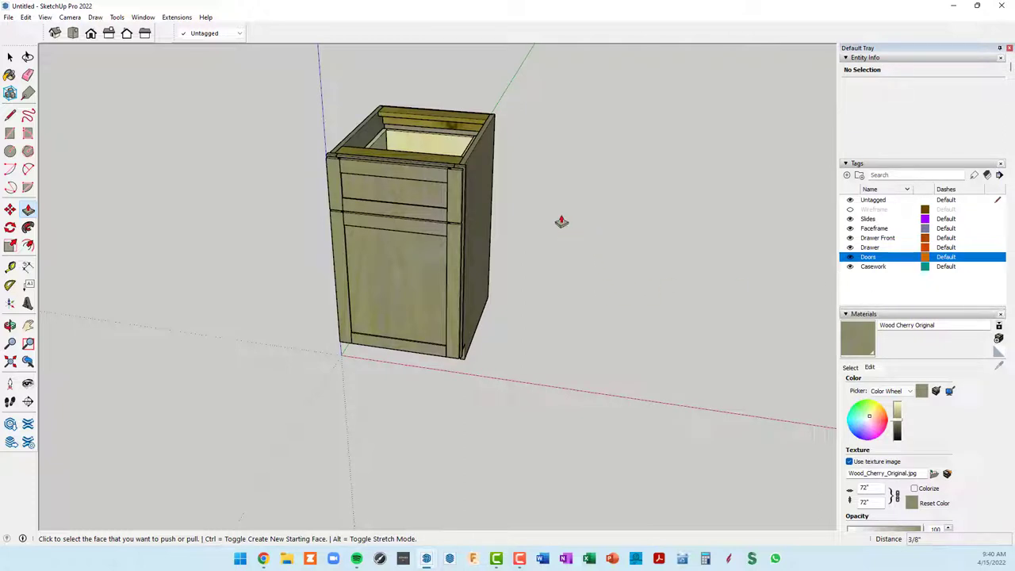
key(space)
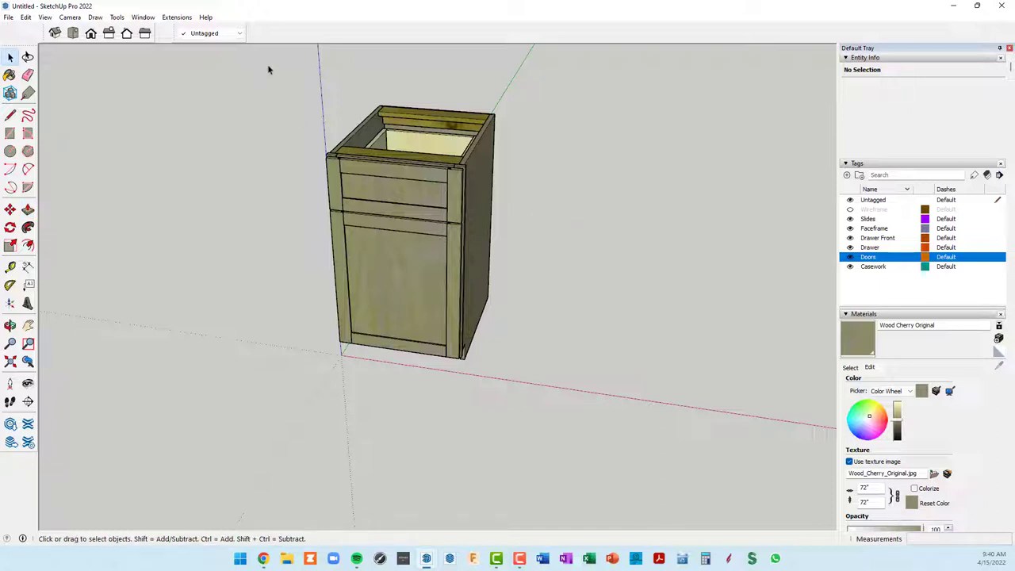
Step: Select the whole cabinet and Move-copy it 20" beside the original
drag(268, 70, 593, 475)
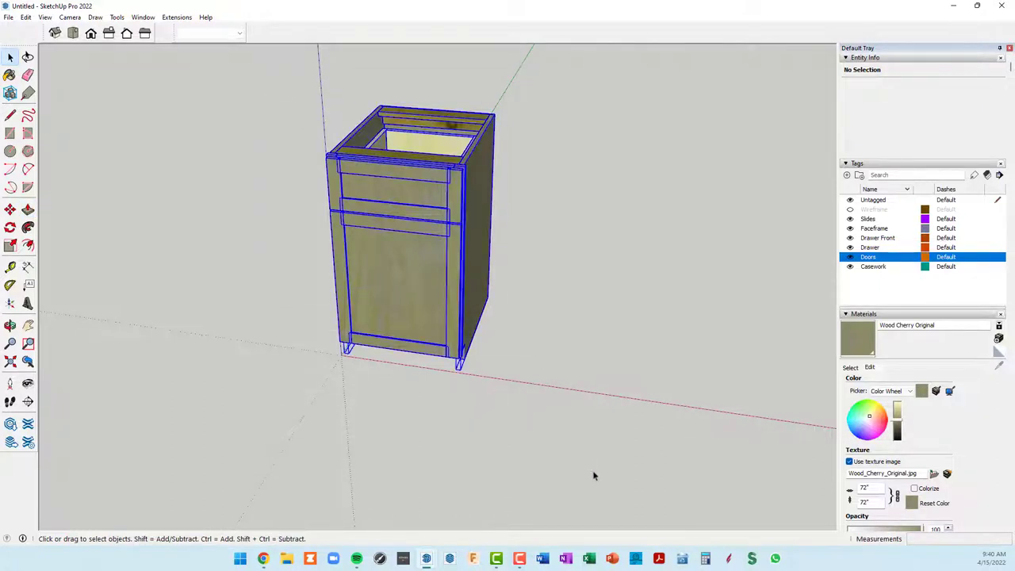
mouse_move(468, 356)
middle_down()
mouse_move(766, 319)
mouse_move(385, 389)
mouse_move(640, 353)
mouse_move(503, 342)
middle_up()
scroll(294, 143, up, 2)
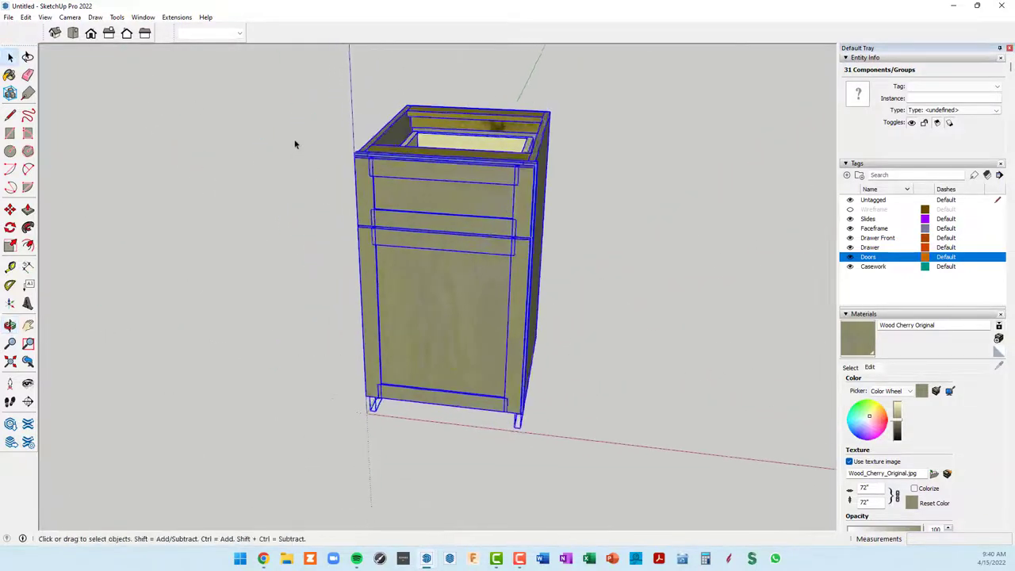
scroll(347, 158, up, 2)
scroll(365, 154, up, 3)
scroll(432, 142, up, 2)
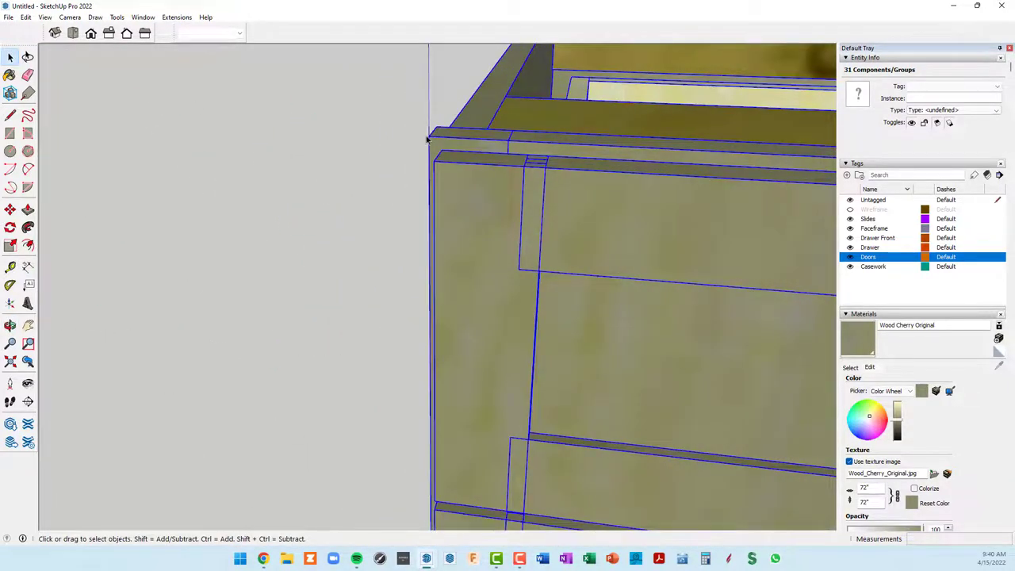
scroll(424, 151, down, 2)
key(m)
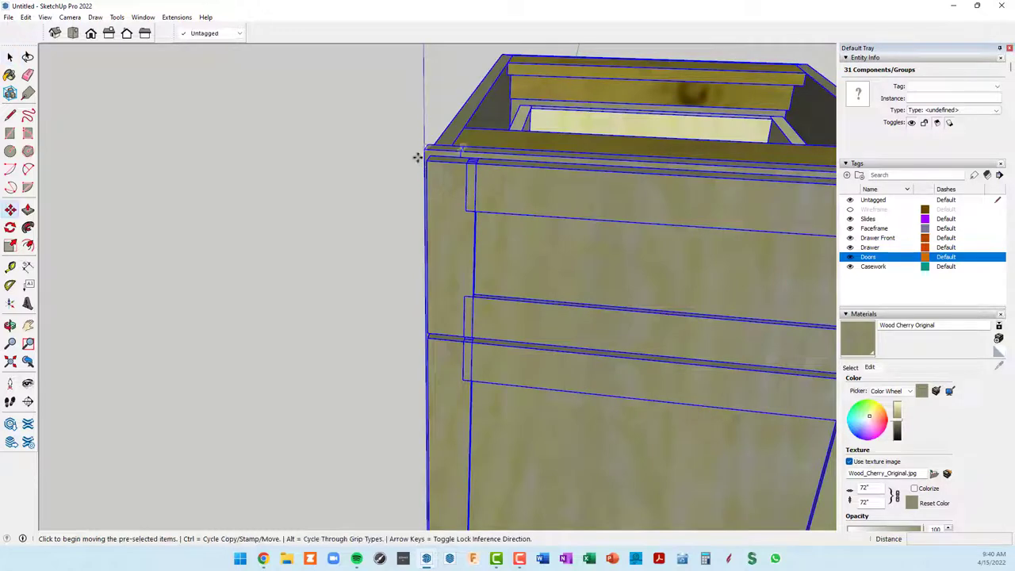
key(ctrl)
click(424, 149)
scroll(444, 159, down, 3)
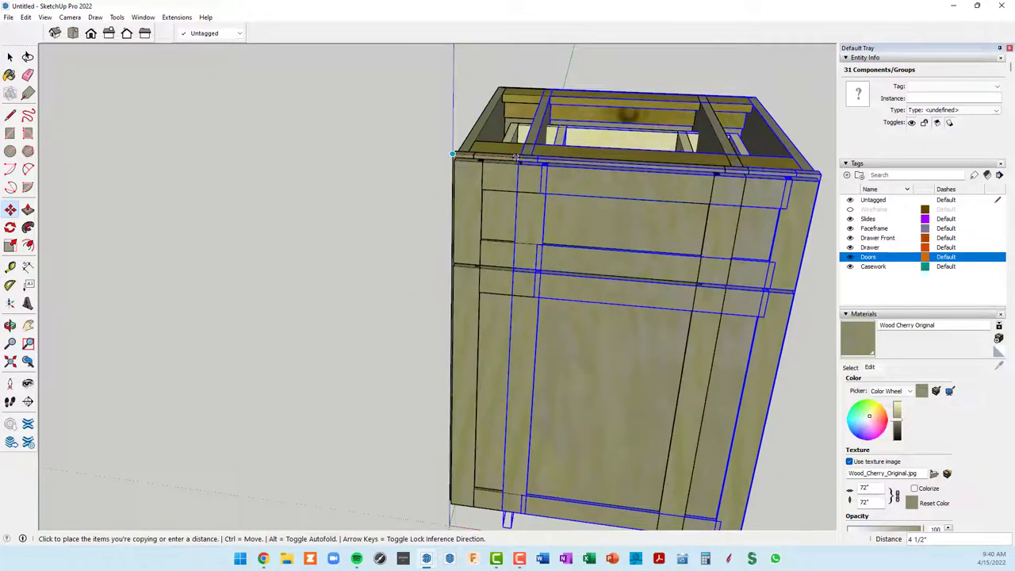
scroll(562, 179, up, 4)
scroll(563, 179, up, 2)
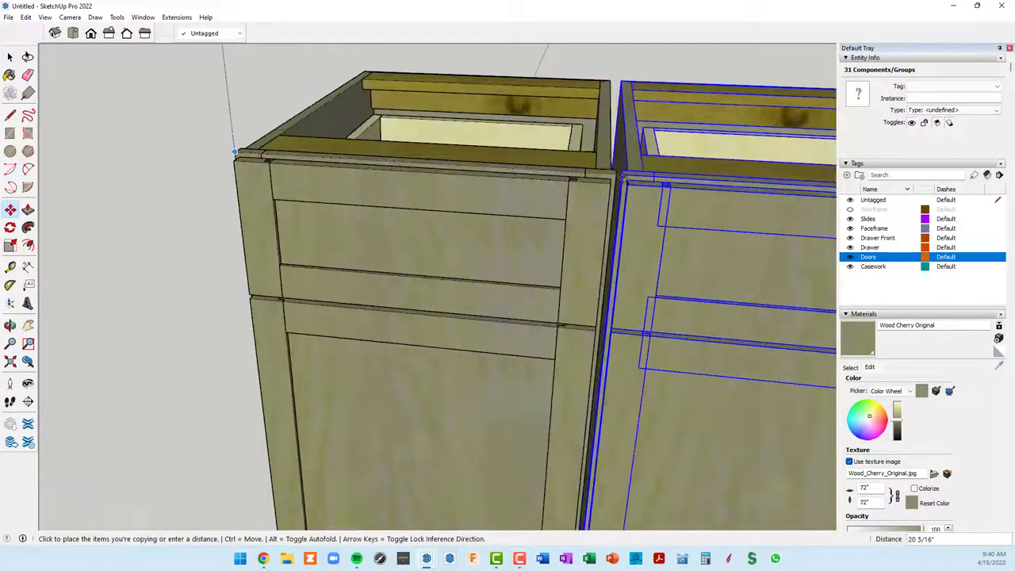
click(616, 173)
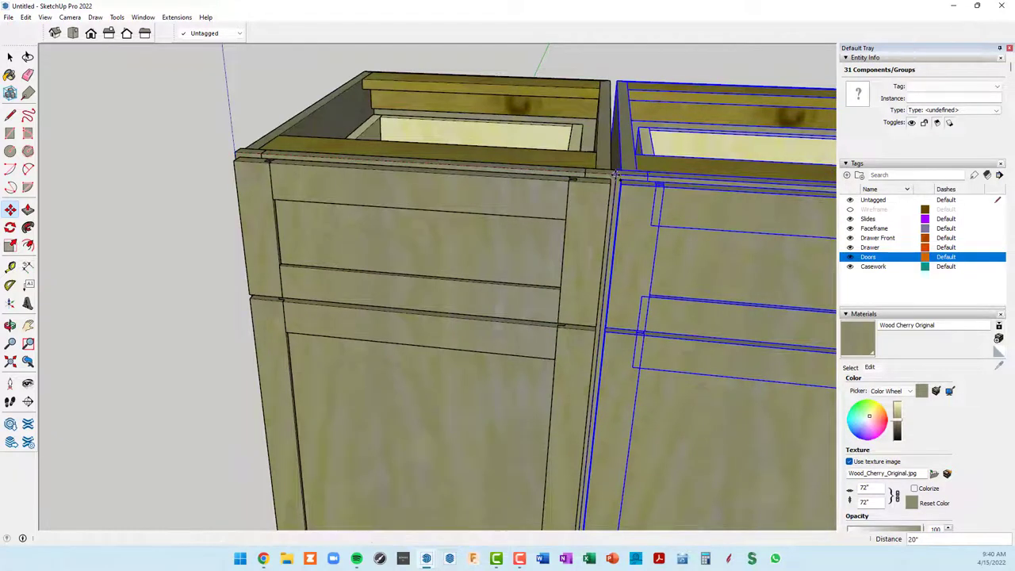
Step: Clear the selection and orbit so both cabinets face the camera
scroll(640, 325, down, 2)
scroll(637, 313, down, 2)
mouse_move(637, 312)
middle_down()
mouse_move(585, 215)
mouse_move(687, 227)
middle_up()
key(space)
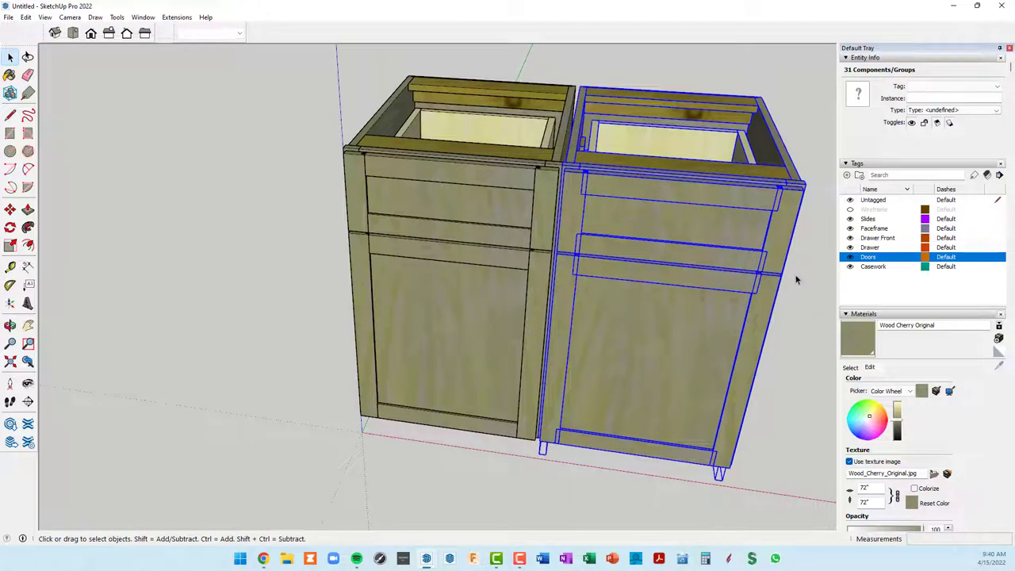
click(797, 279)
mouse_move(797, 279)
middle_down()
mouse_move(778, 241)
mouse_move(569, 203)
mouse_move(560, 187)
middle_up()
scroll(557, 181, up, 1)
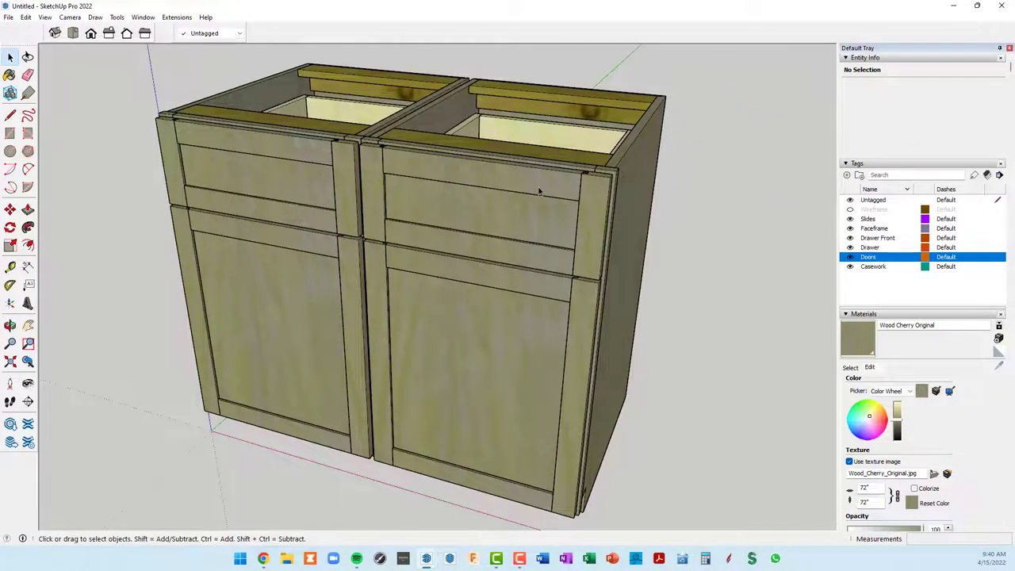
Step: Select the right cabinet's drawer front, stiles and rails one by one
click(539, 191)
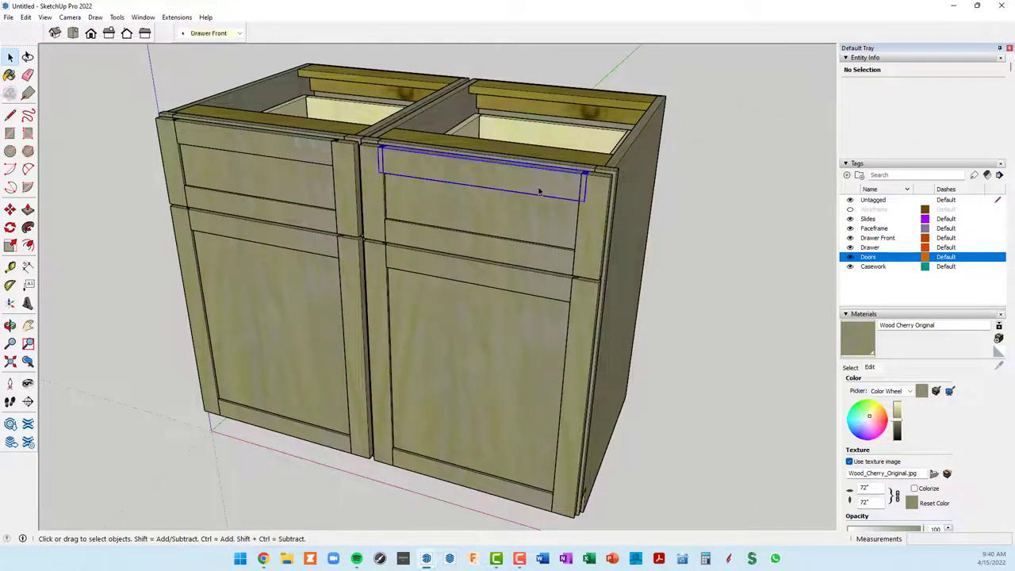
click(598, 231)
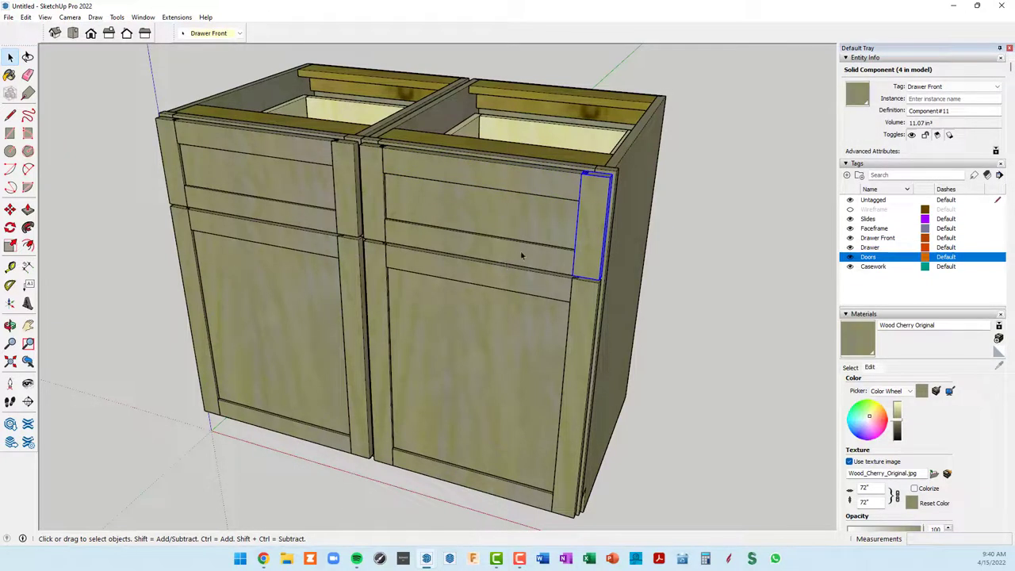
click(521, 254)
click(378, 203)
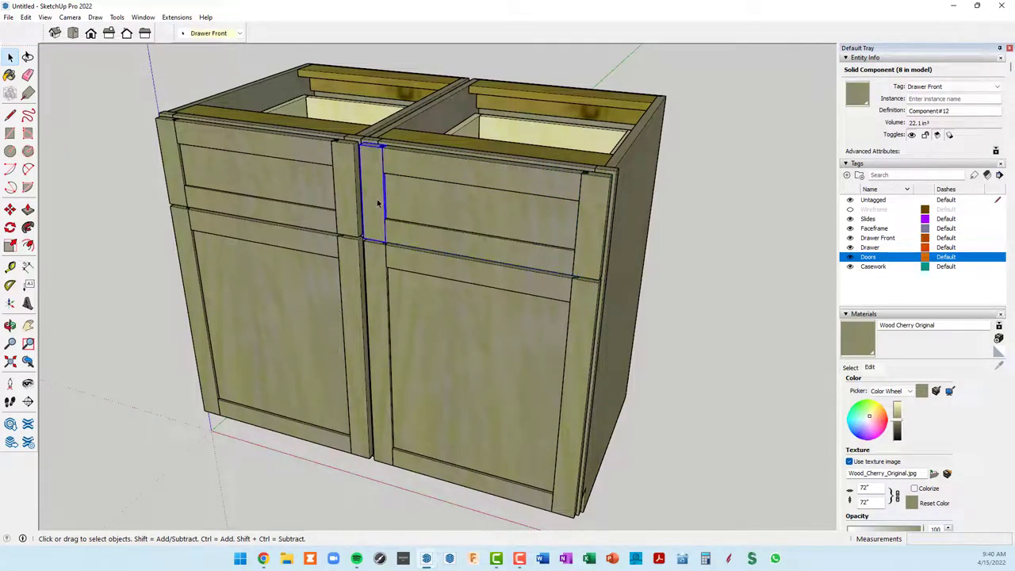
click(460, 176)
click(474, 283)
click(584, 329)
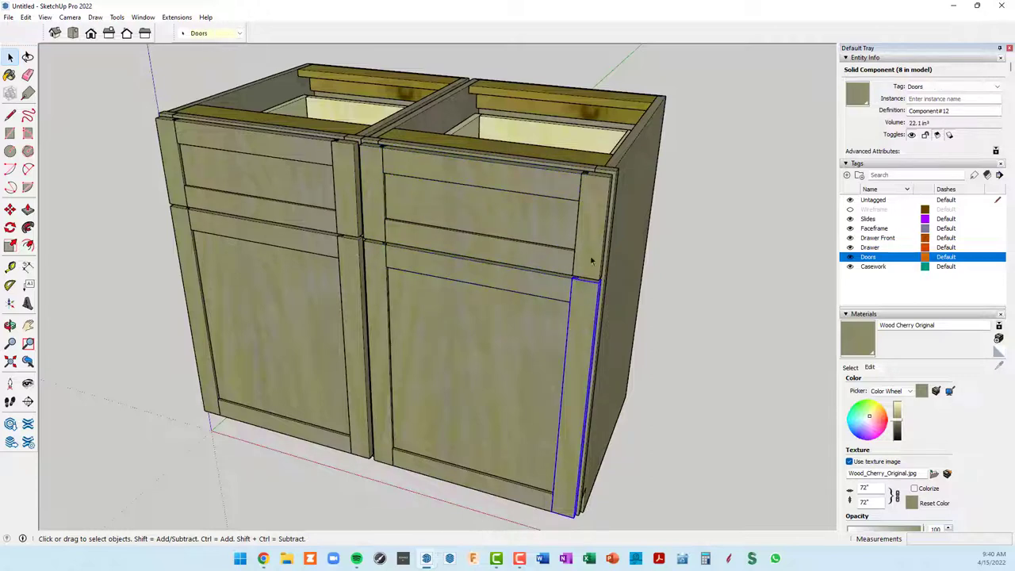
middle_drag(576, 200, 651, 279)
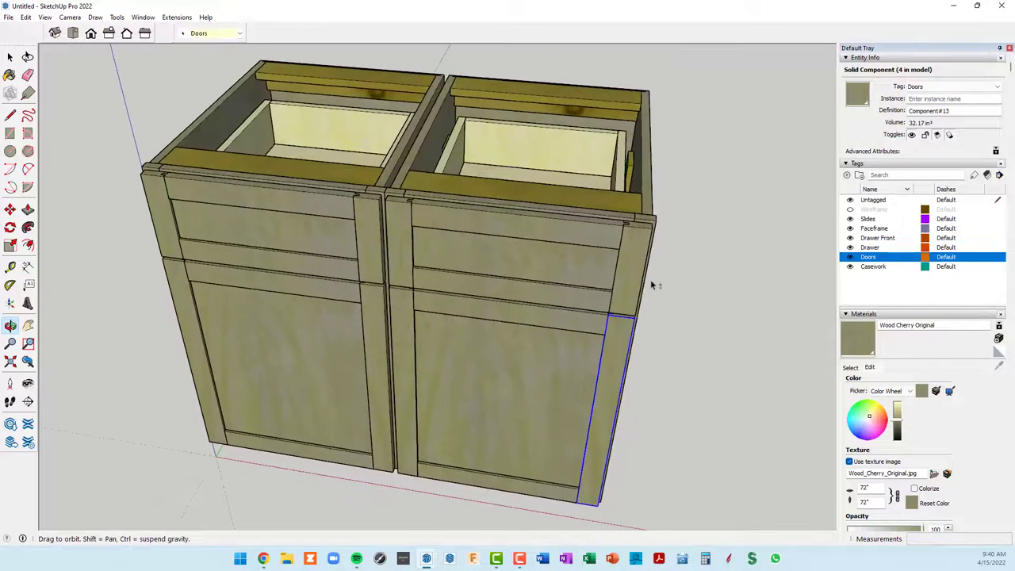
middle_drag(560, 166, 483, 181)
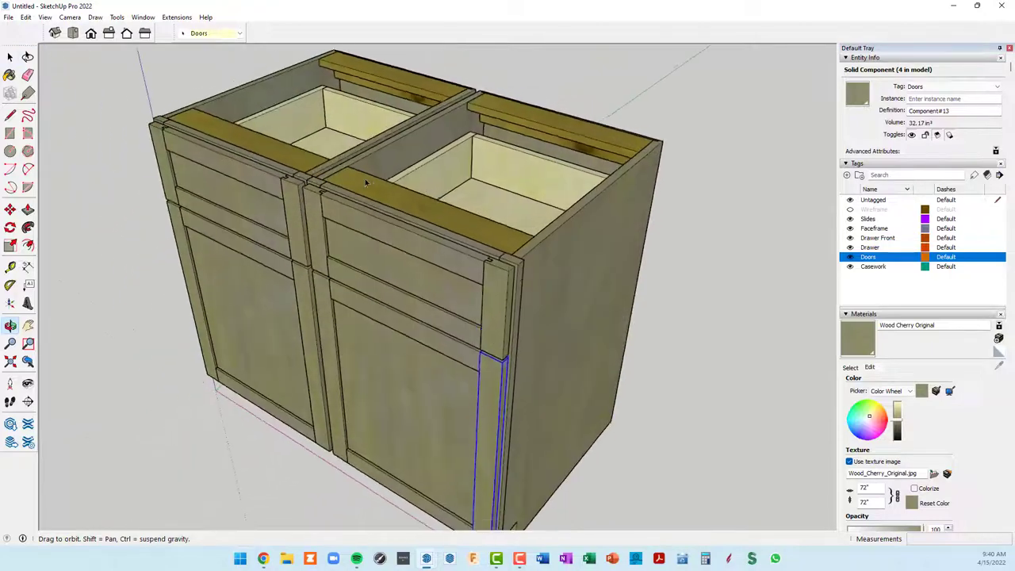
scroll(460, 174, up, 2)
Step: Select the right cabinet's drawer box parts and delete them
click(442, 167)
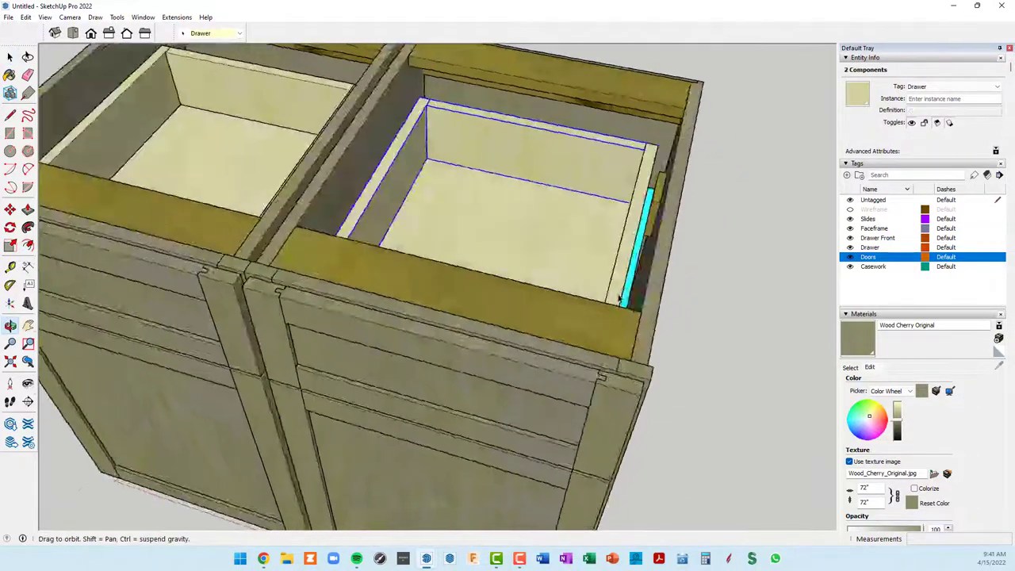
middle_drag(489, 220, 613, 254)
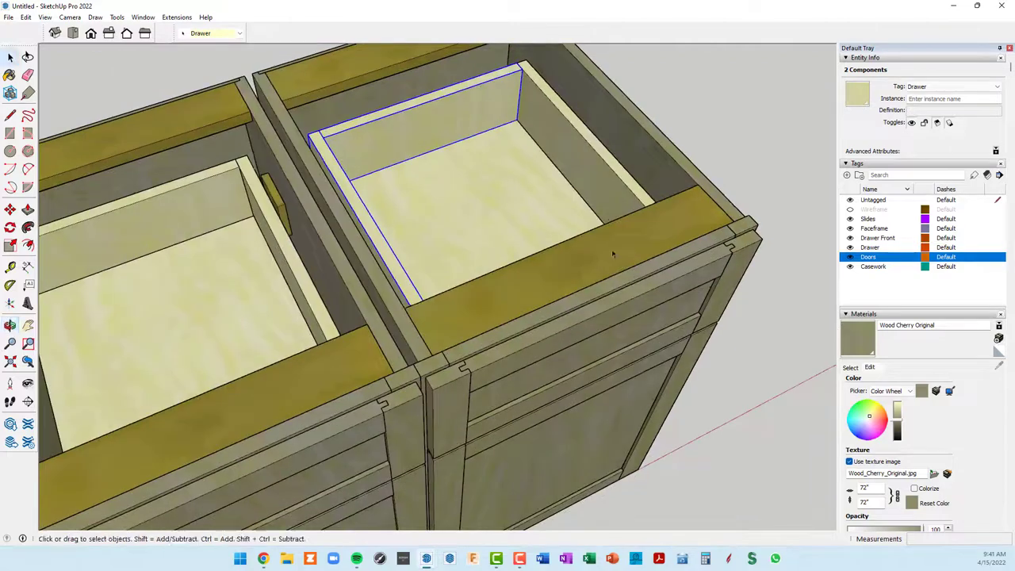
ctrl+click(551, 175)
mouse_move(446, 217)
middle_down()
mouse_move(905, 253)
mouse_move(375, 129)
middle_up()
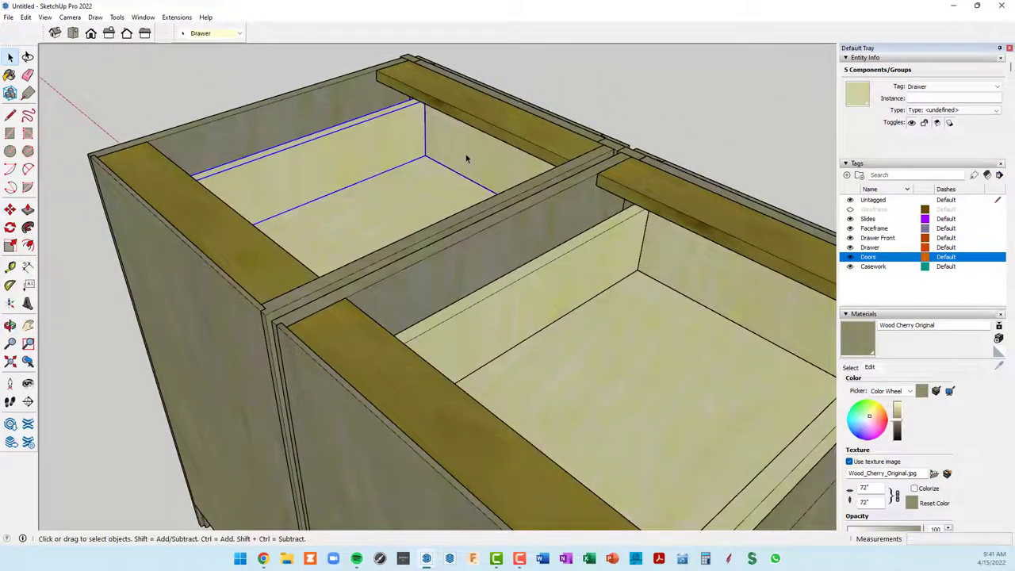
key(Delete)
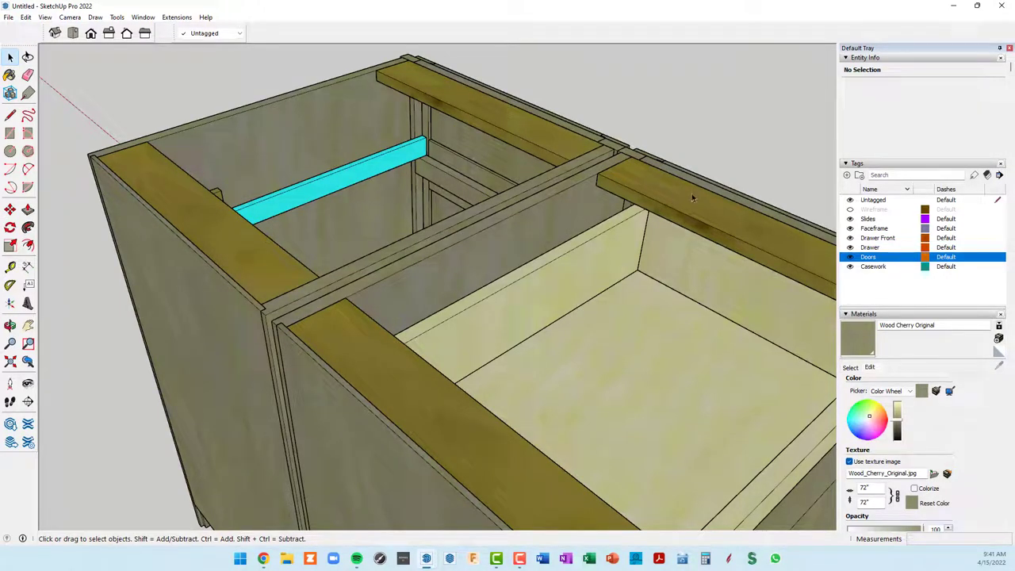
mouse_move(692, 193)
middle_down()
mouse_move(533, 252)
mouse_move(555, 317)
middle_up()
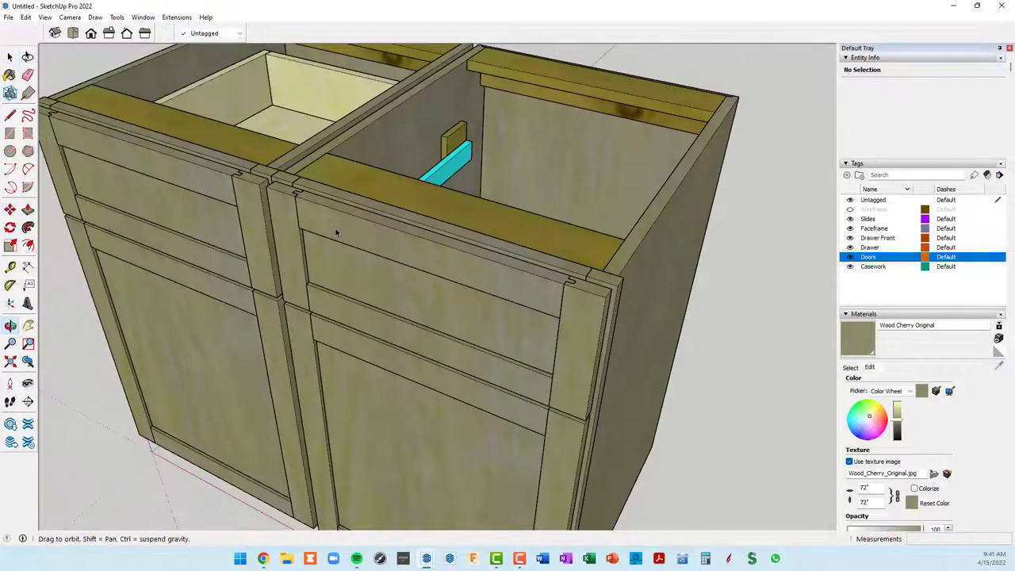
Step: Hide the Casework tag, then delete the outer right and middle drawer slides
click(851, 267)
click(656, 259)
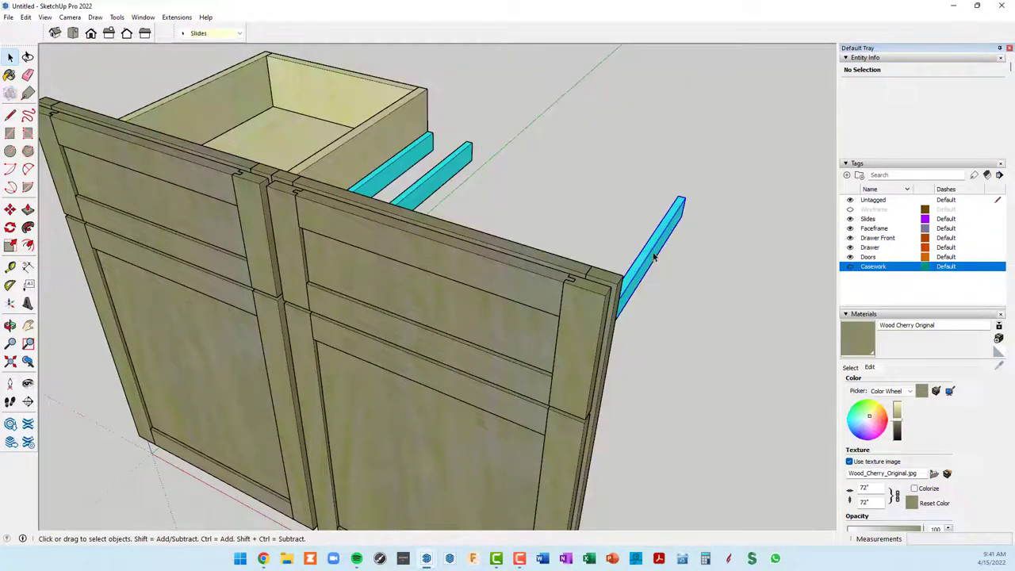
ctrl+click(449, 173)
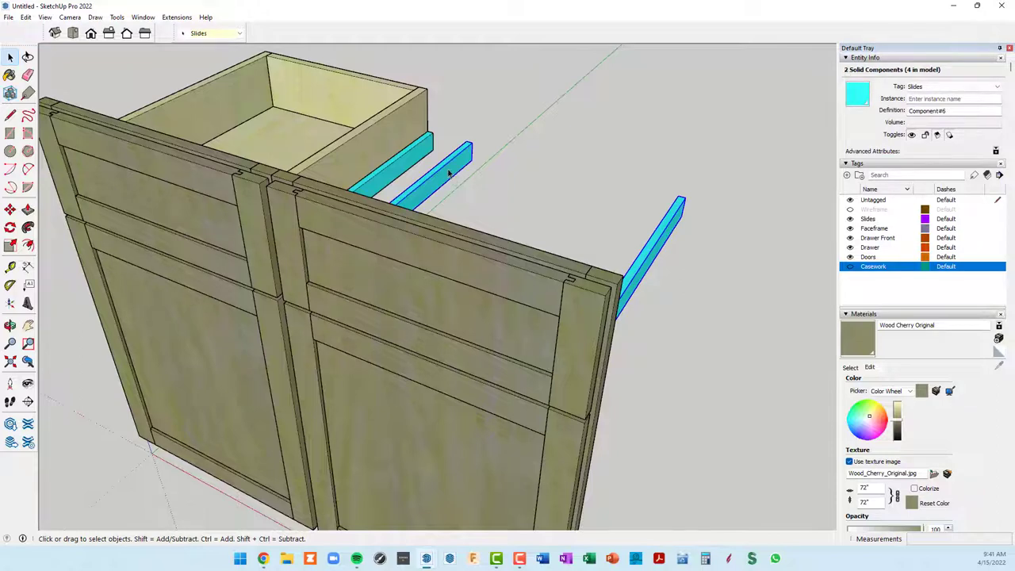
key(Delete)
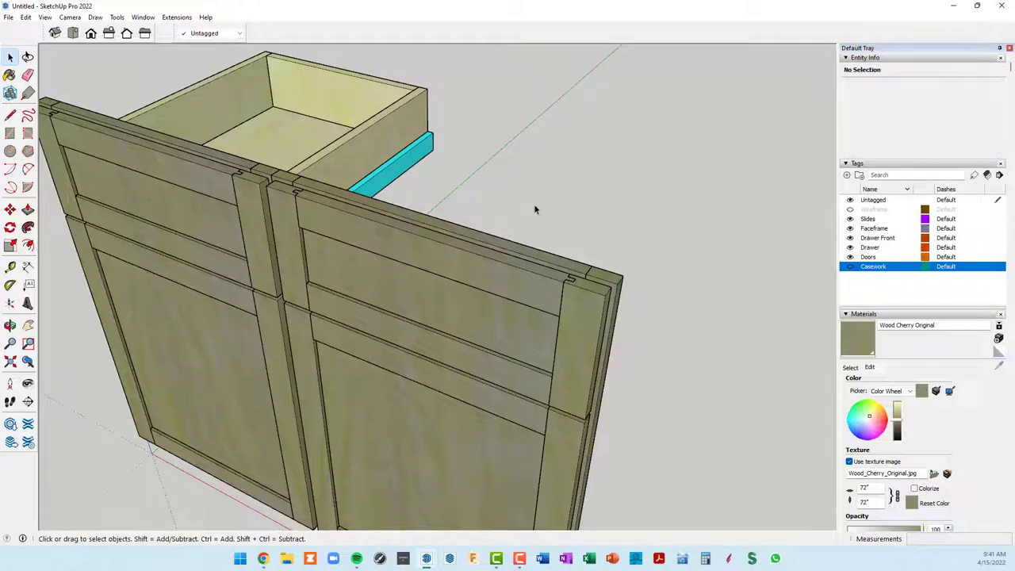
scroll(415, 186, down, 1)
Step: Select the remaining slide and orbit to a frontal view of the cabinet
click(401, 194)
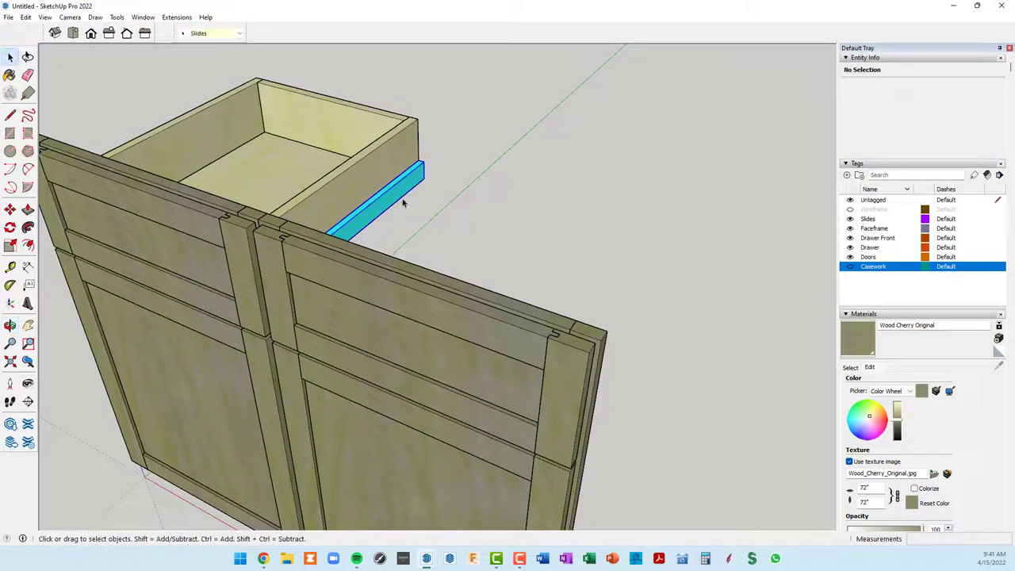
scroll(389, 200, down, 1)
scroll(496, 234, down, 2)
scroll(499, 236, down, 1)
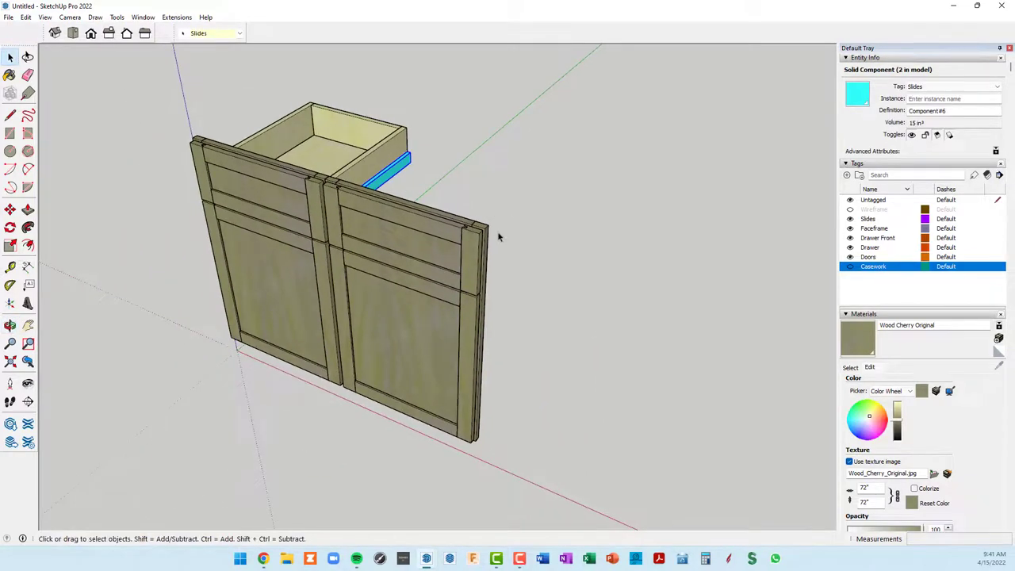
mouse_move(457, 250)
middle_down()
mouse_move(507, 272)
mouse_move(593, 271)
middle_up()
scroll(426, 233, up, 2)
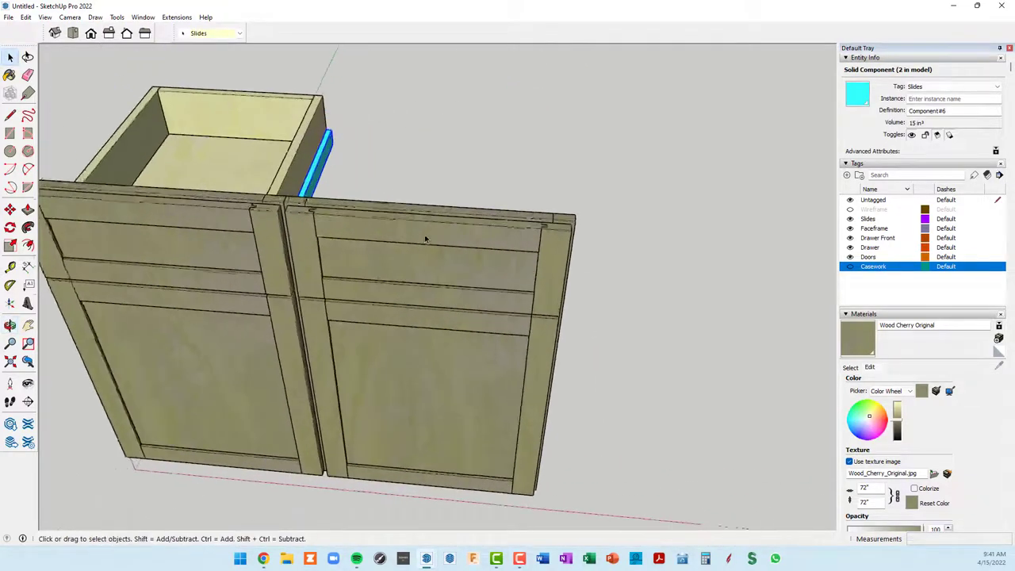
scroll(375, 227, up, 2)
scroll(375, 227, up, 1)
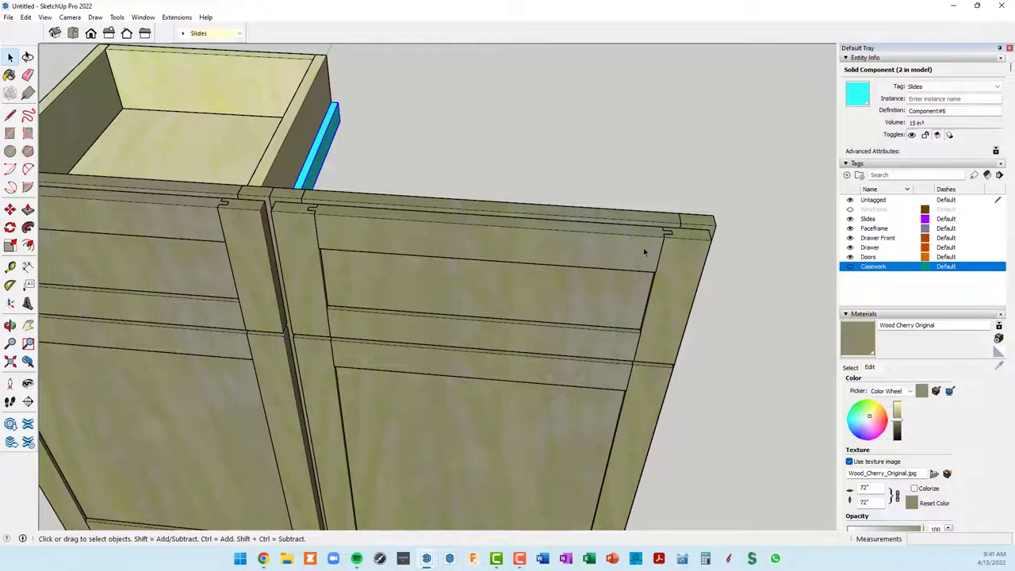
middle_drag(643, 247, 640, 241)
scroll(639, 237, down, 3)
mouse_move(472, 249)
middle_down()
mouse_move(453, 229)
mouse_move(468, 227)
middle_up()
scroll(453, 229, up, 3)
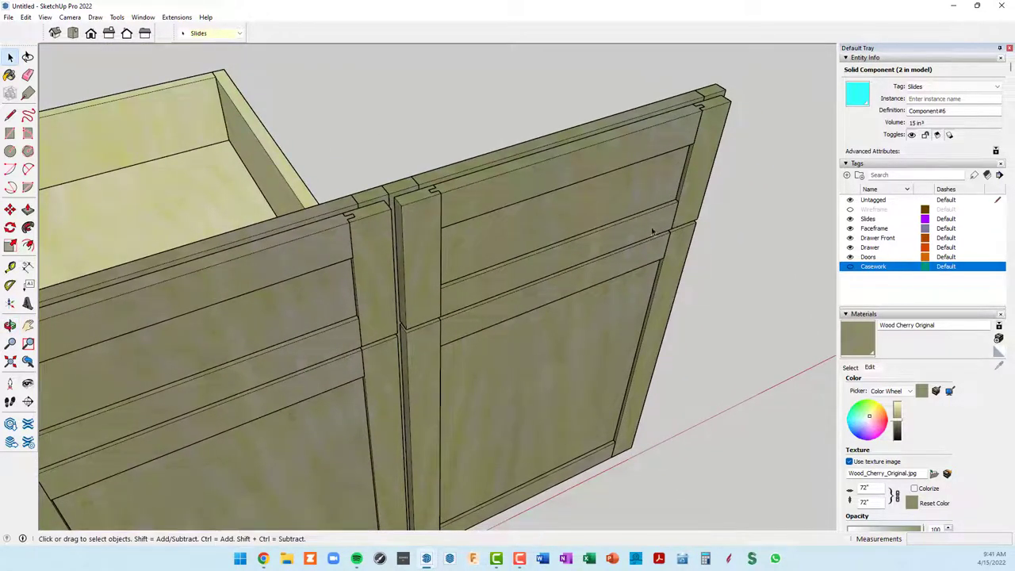
Step: Hide the Doors and Drawer Front tags to bare the face frame
click(850, 266)
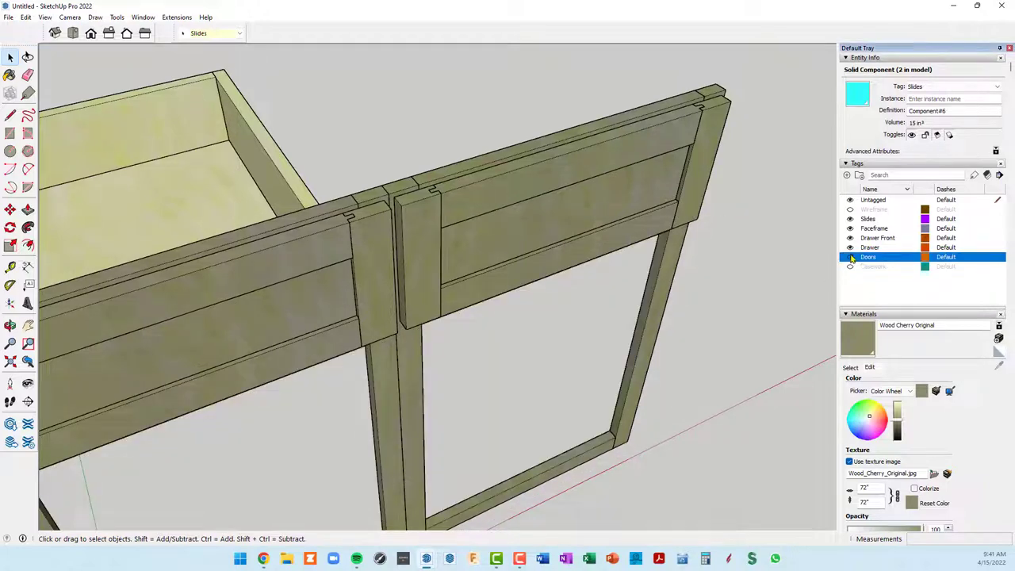
click(850, 242)
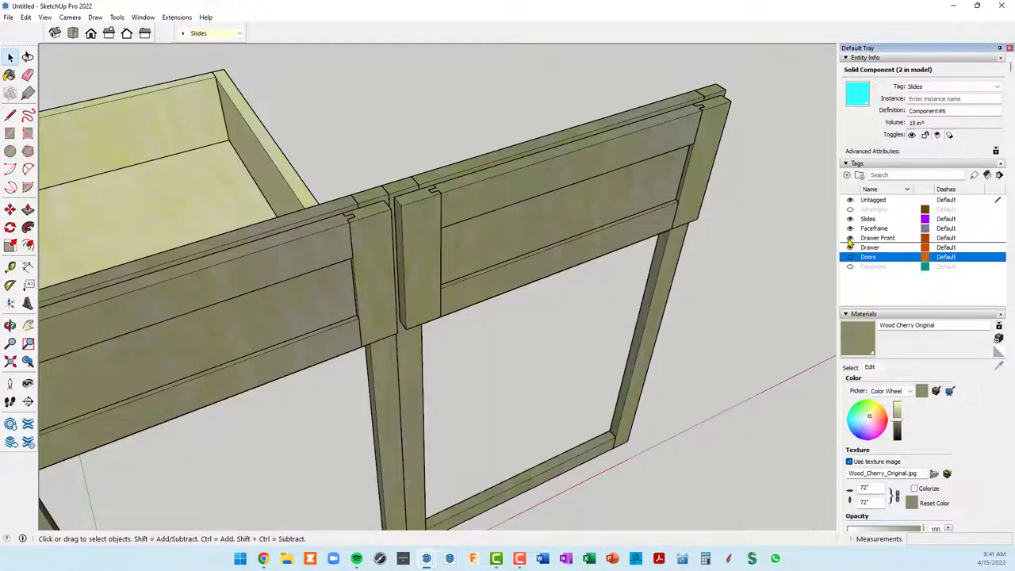
mouse_move(657, 250)
middle_down()
mouse_move(521, 220)
mouse_move(423, 229)
mouse_move(421, 195)
middle_up()
scroll(449, 245, down, 3)
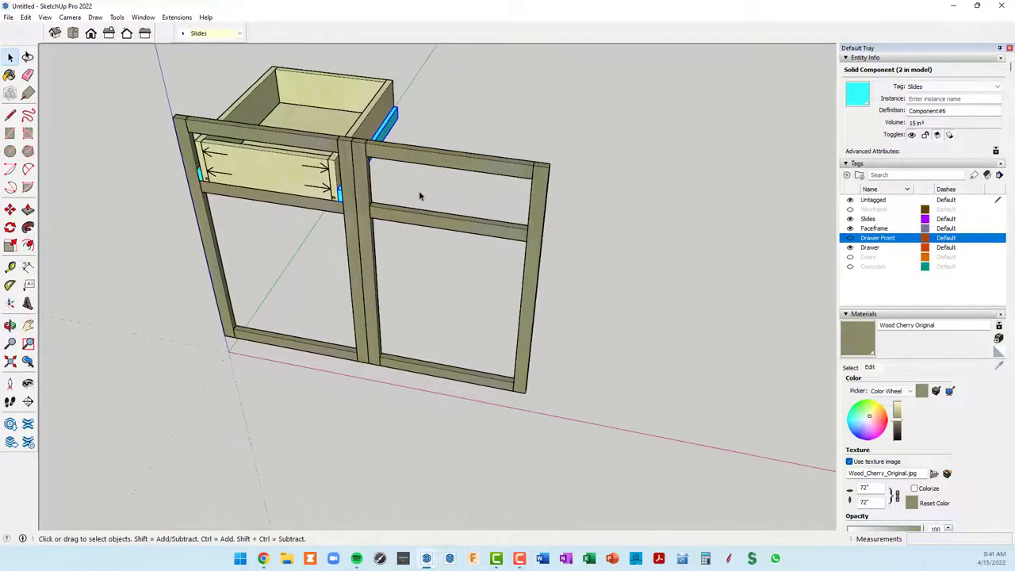
Step: Place a Tape Measure guide from the stile edge across the right opening
key(t)
scroll(408, 192, up, 1)
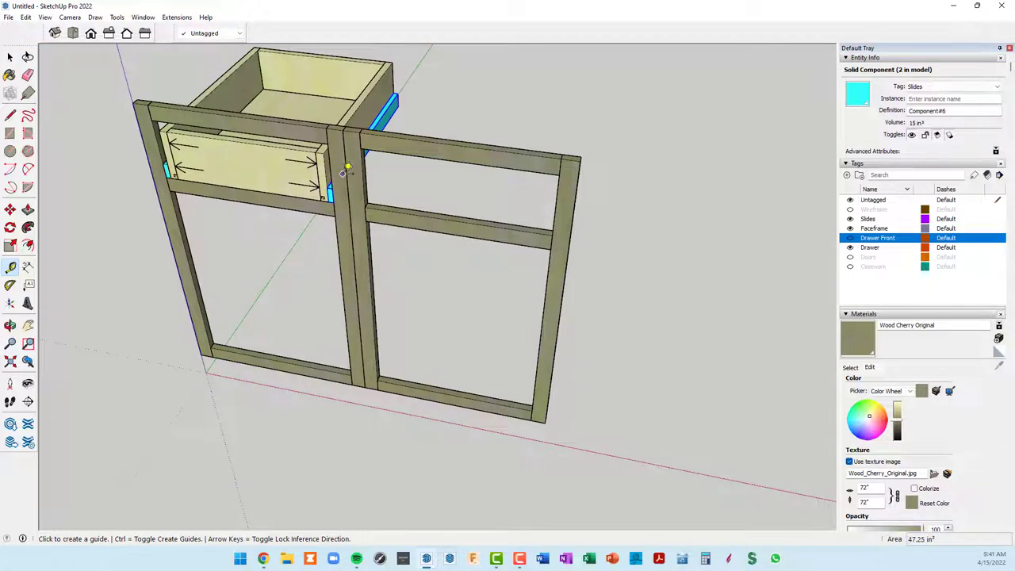
click(349, 171)
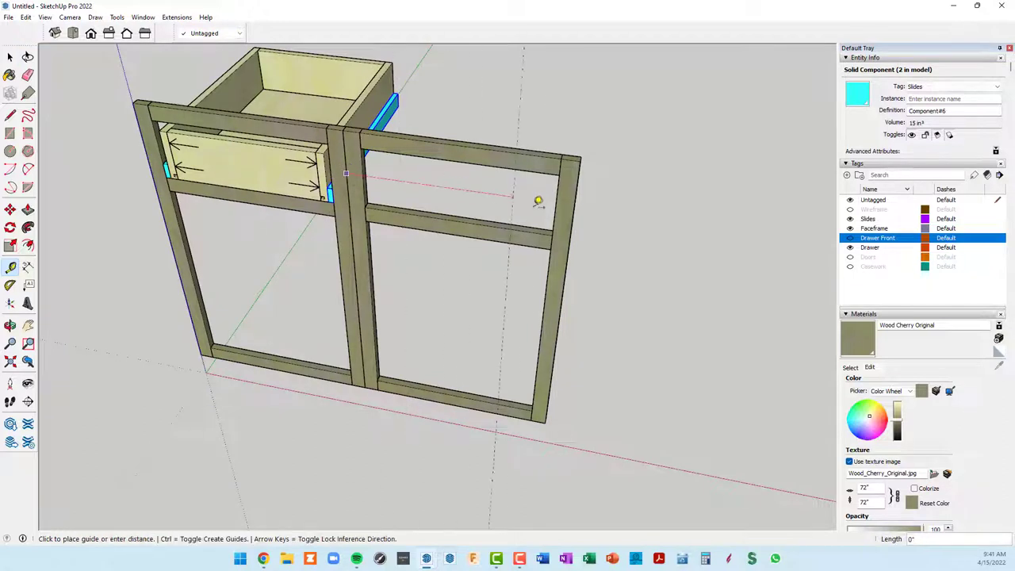
scroll(570, 201, up, 1)
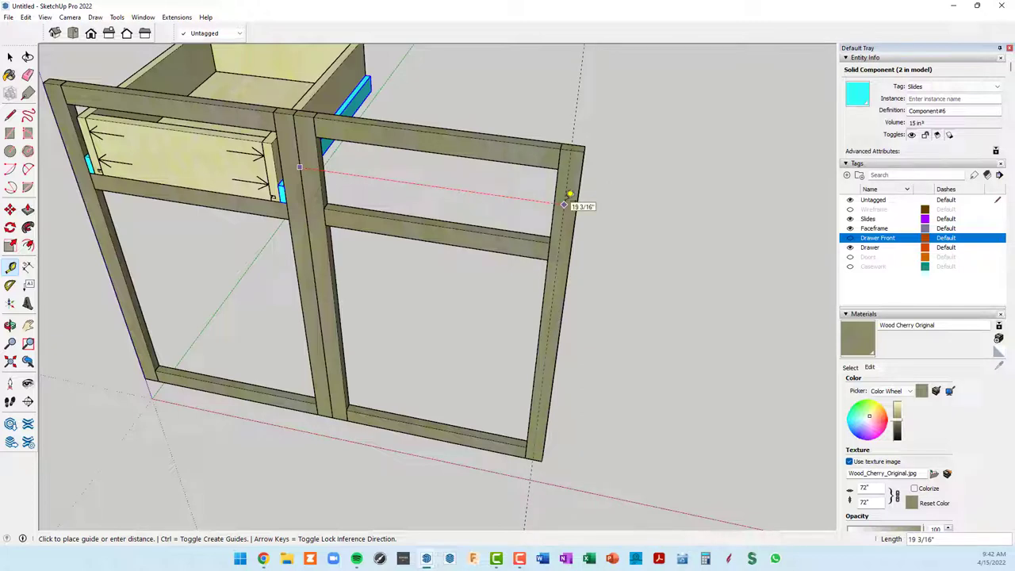
click(563, 205)
scroll(563, 207, down, 3)
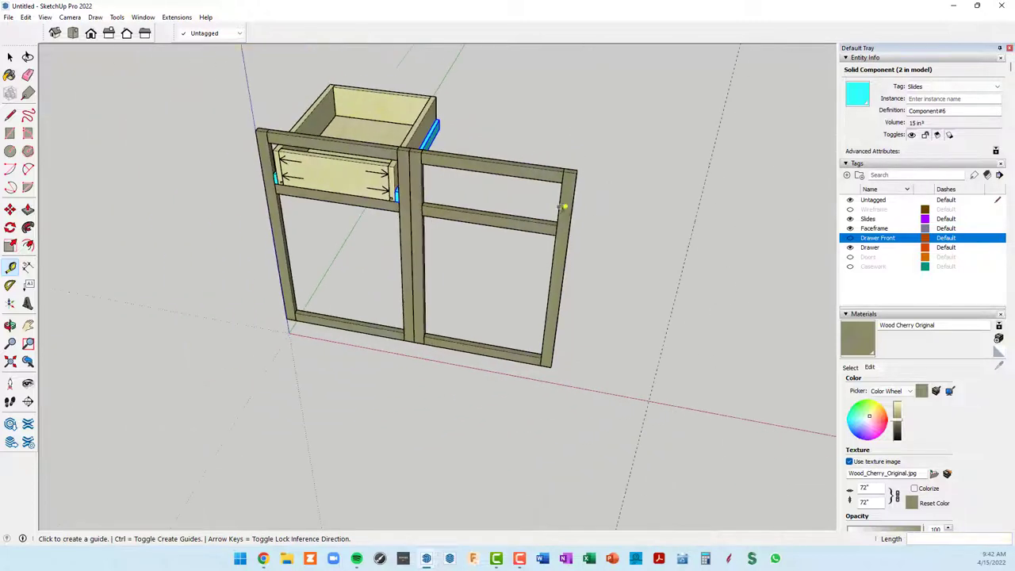
mouse_move(563, 206)
shift+middle_down()
mouse_move(575, 199)
mouse_move(521, 193)
shift+middle_up()
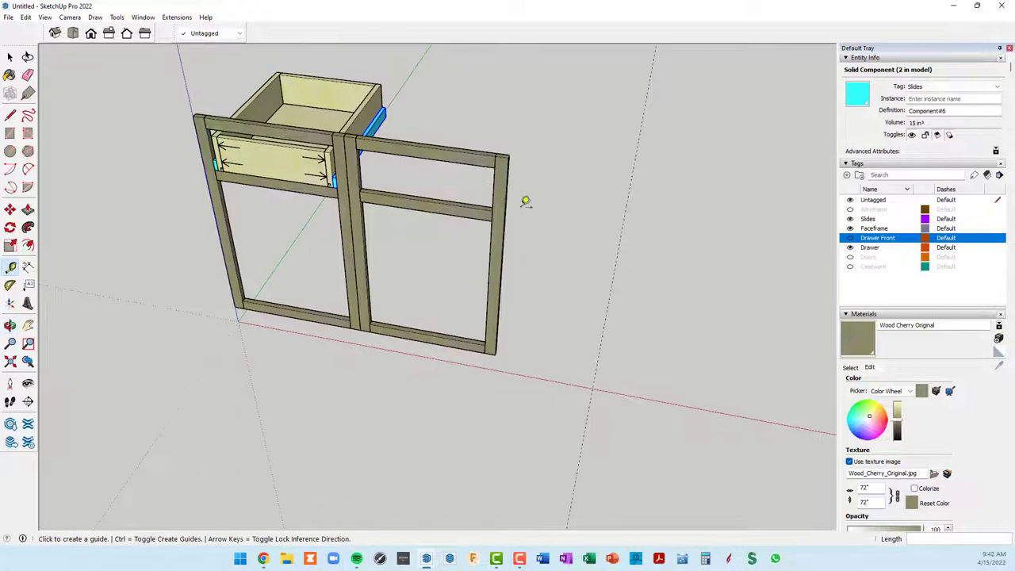
Step: Move the right face-frame stile 14" outward along the red axis
key(space)
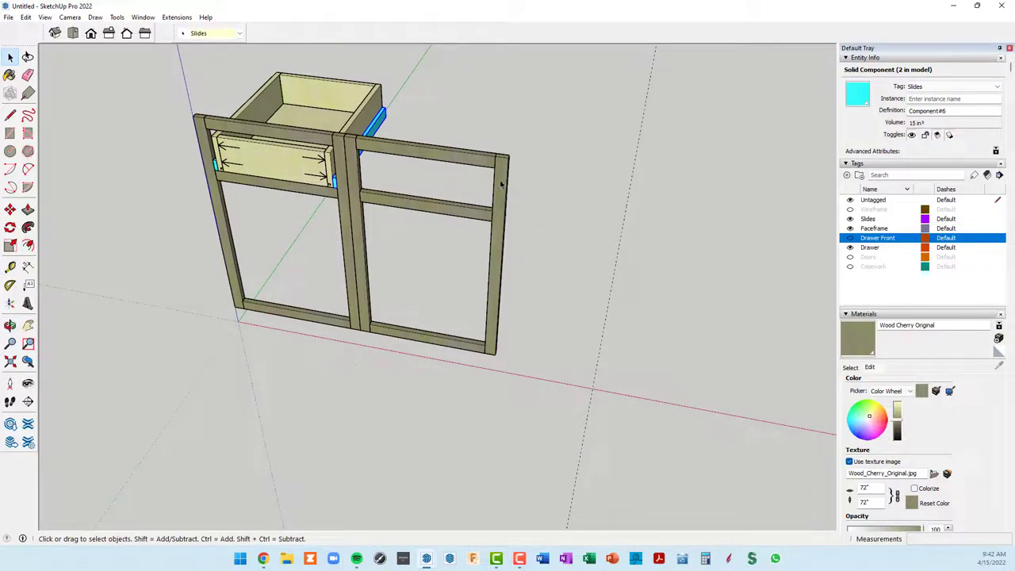
click(501, 184)
key(m)
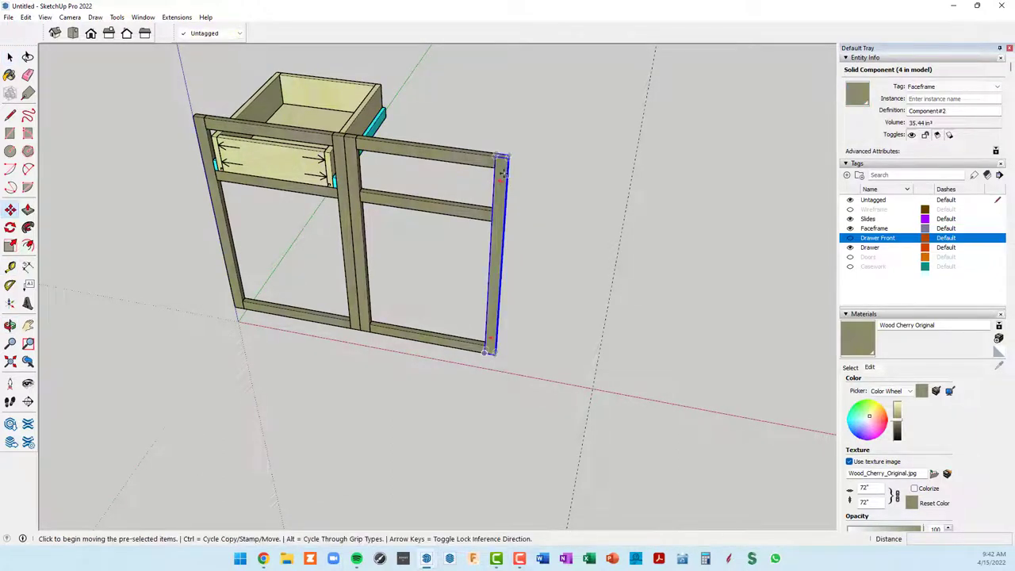
click(506, 159)
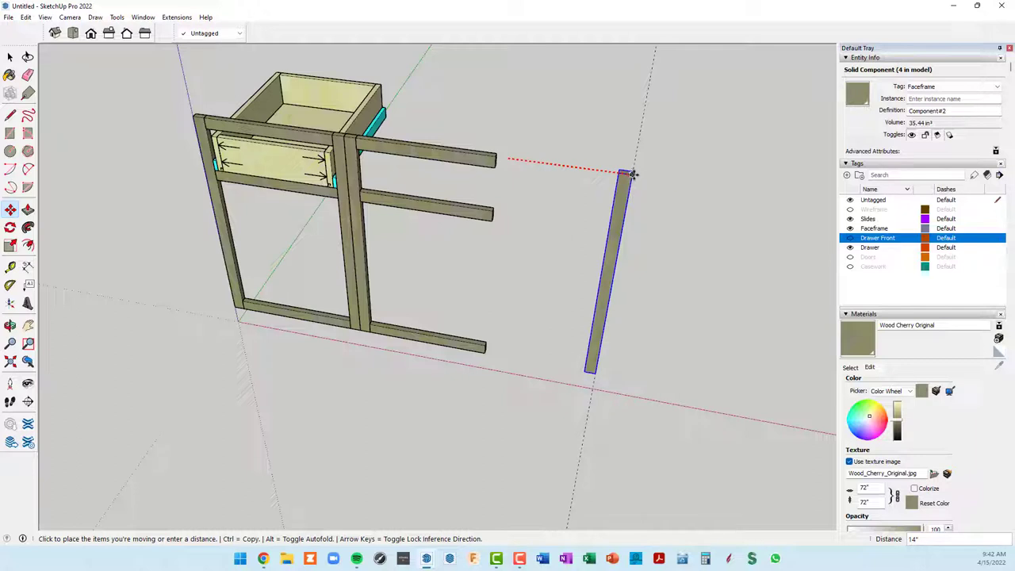
click(632, 174)
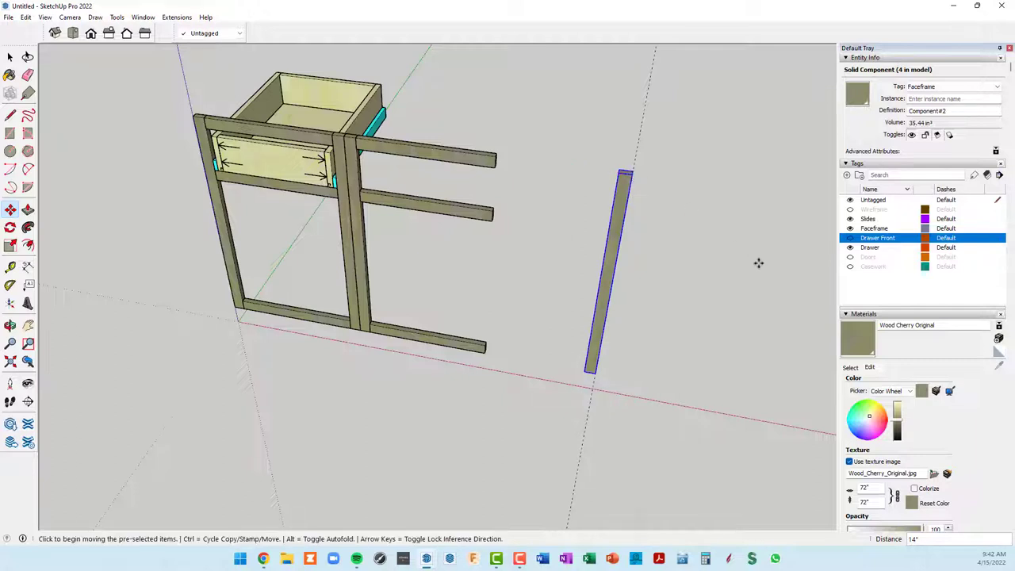
key(space)
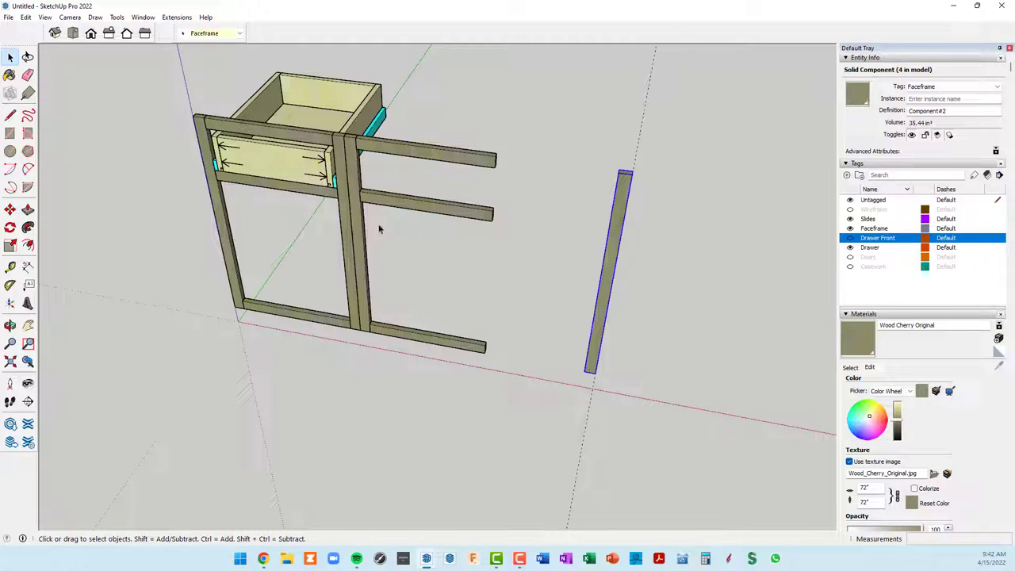
Step: Open and close the stile and top-rail components while picking out the right-hand rails
double_click(619, 242)
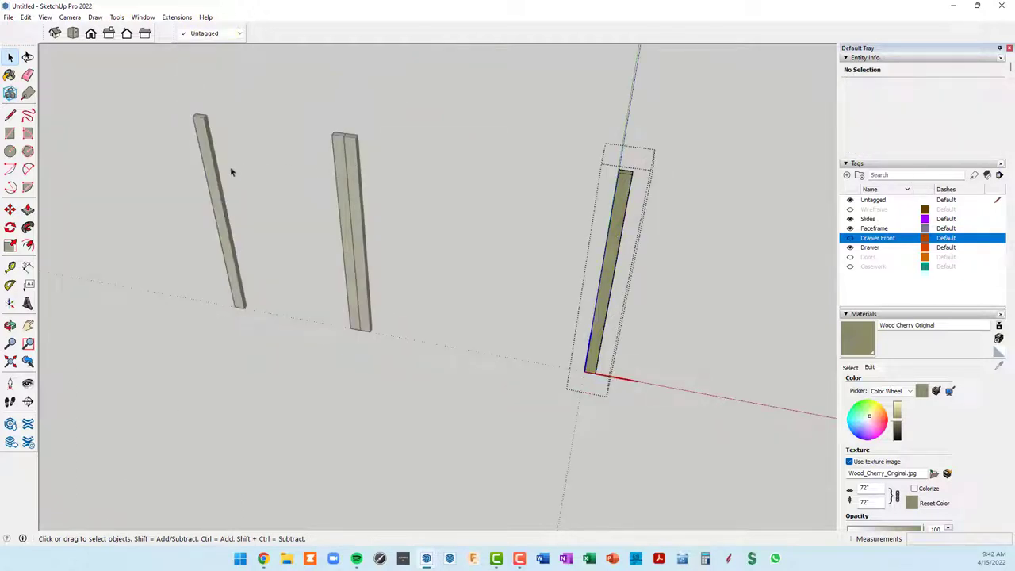
right_click(499, 113)
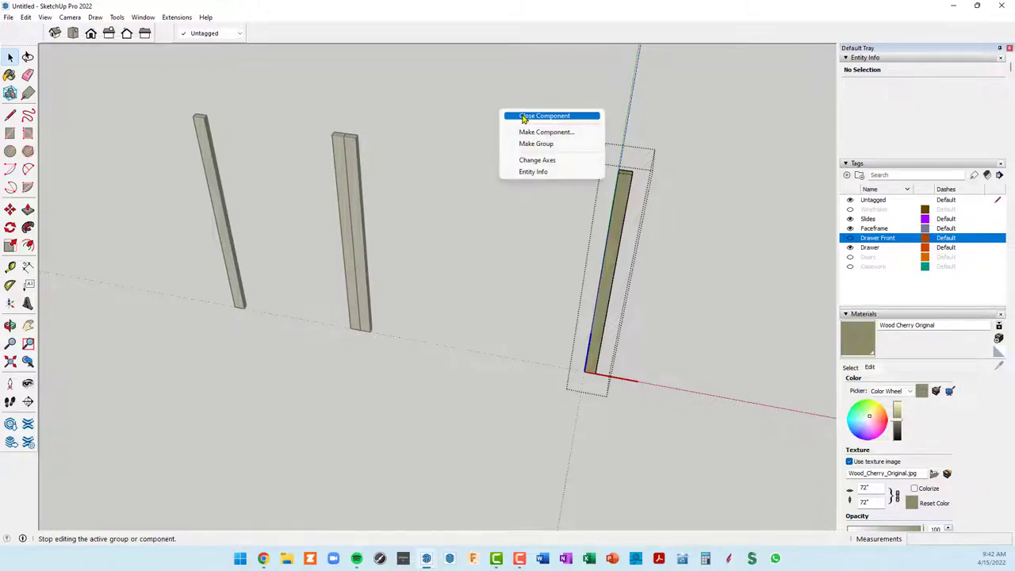
click(523, 117)
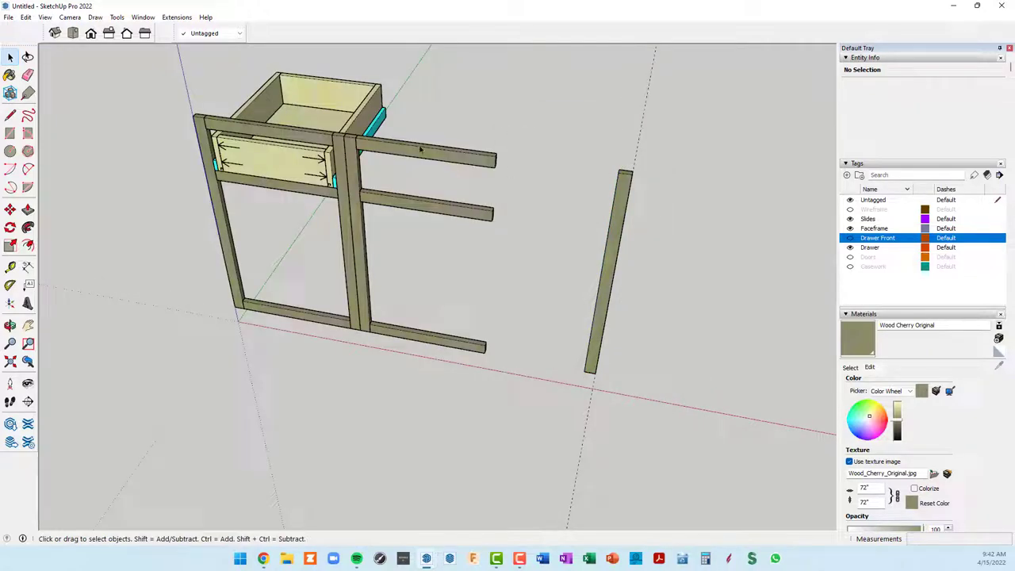
click(456, 208)
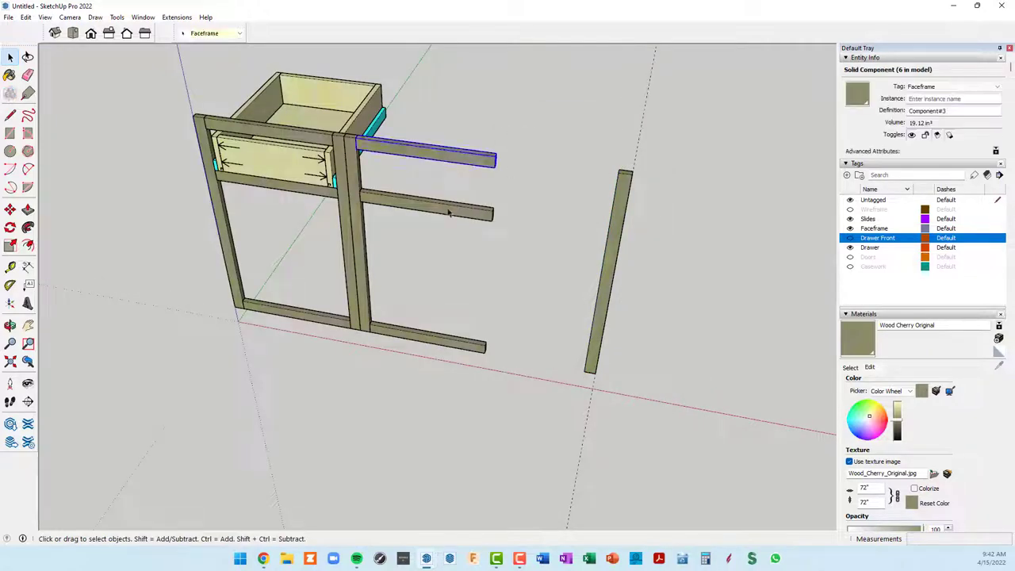
click(442, 343)
double_click(458, 162)
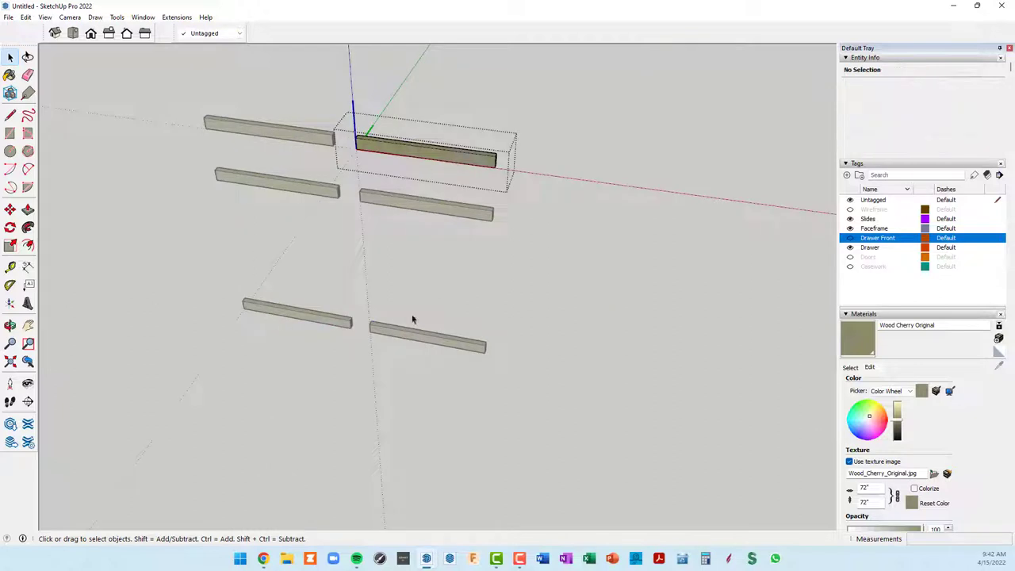
right_click(612, 109)
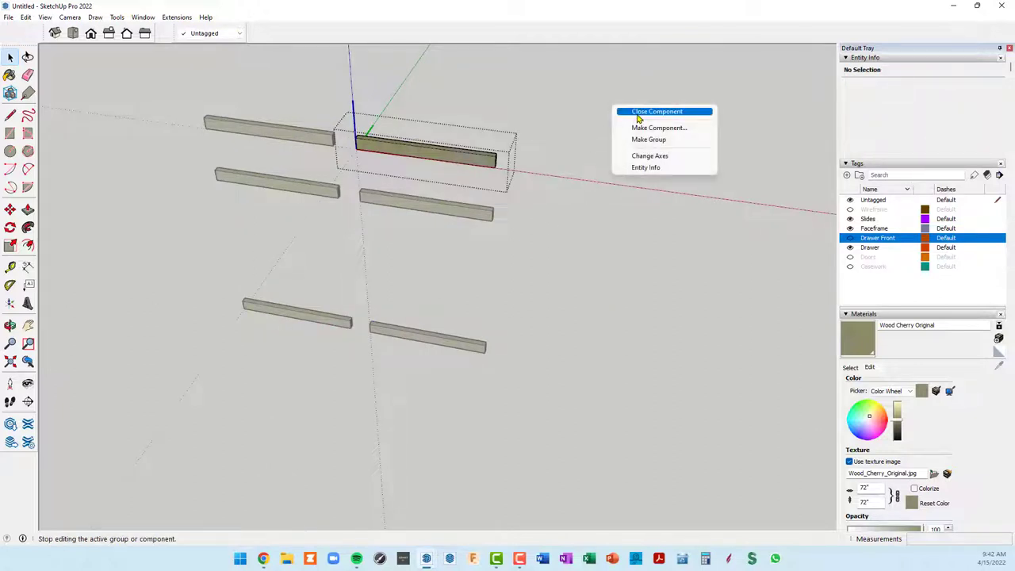
click(639, 112)
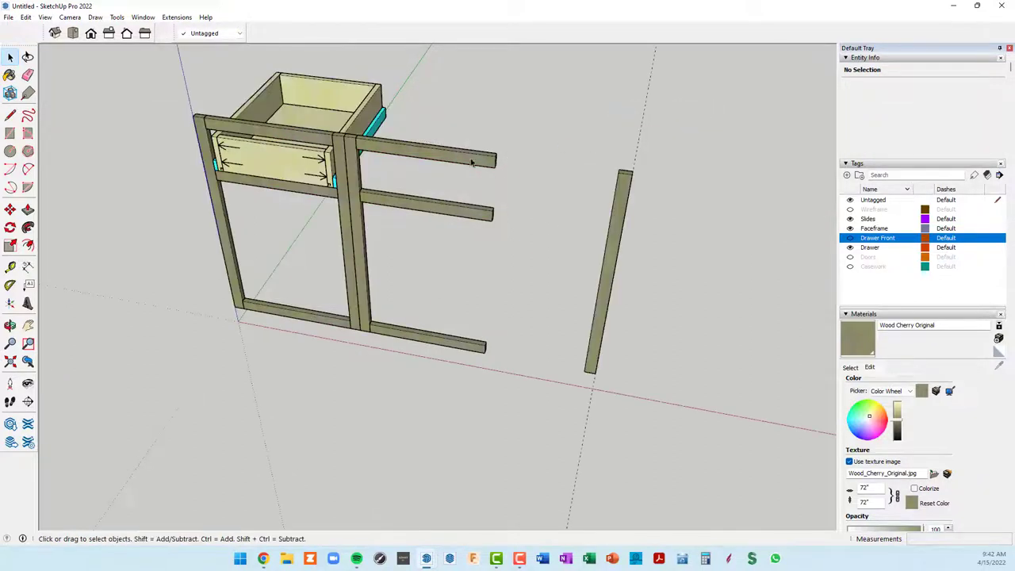
Step: Make the top, middle and bottom right rails unique as Component#14, then select the top rail
click(472, 161)
shift+click(464, 211)
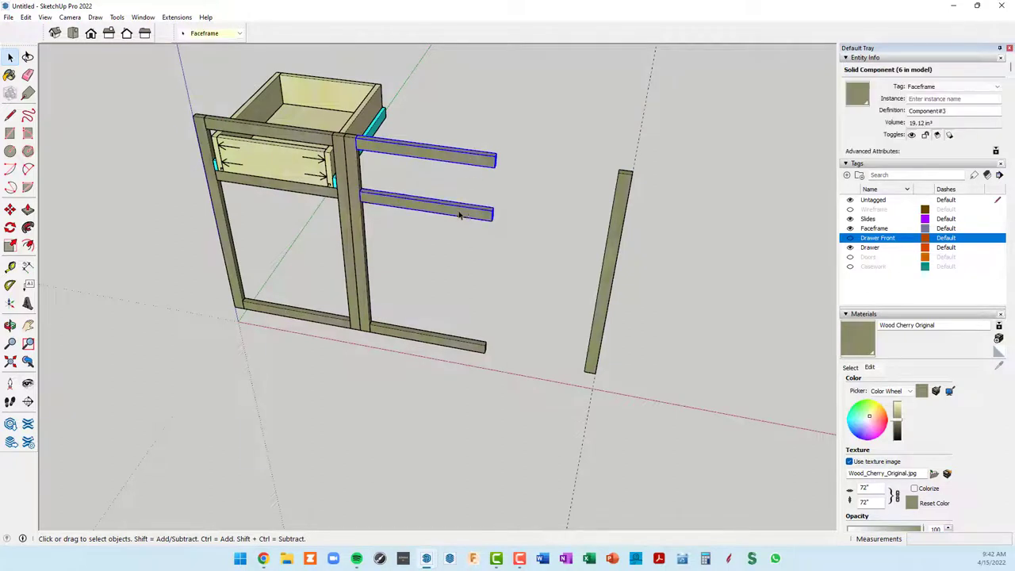
shift+click(441, 343)
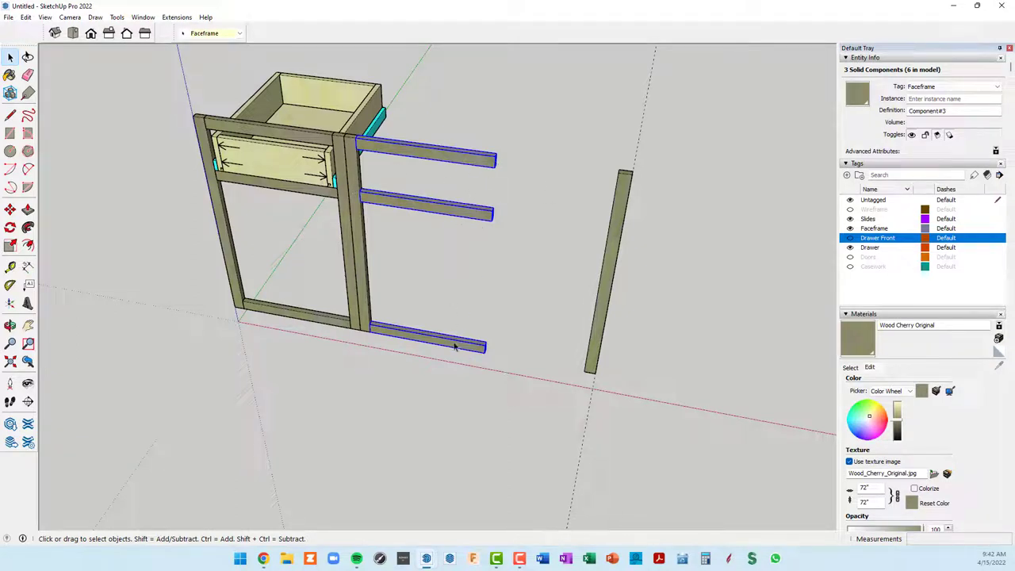
right_click(461, 163)
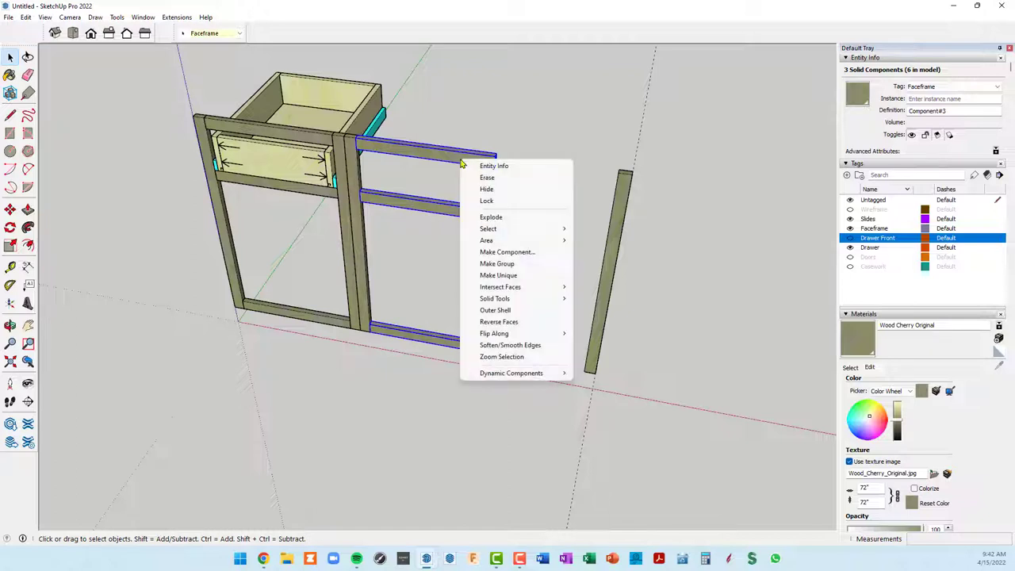
click(512, 276)
click(555, 115)
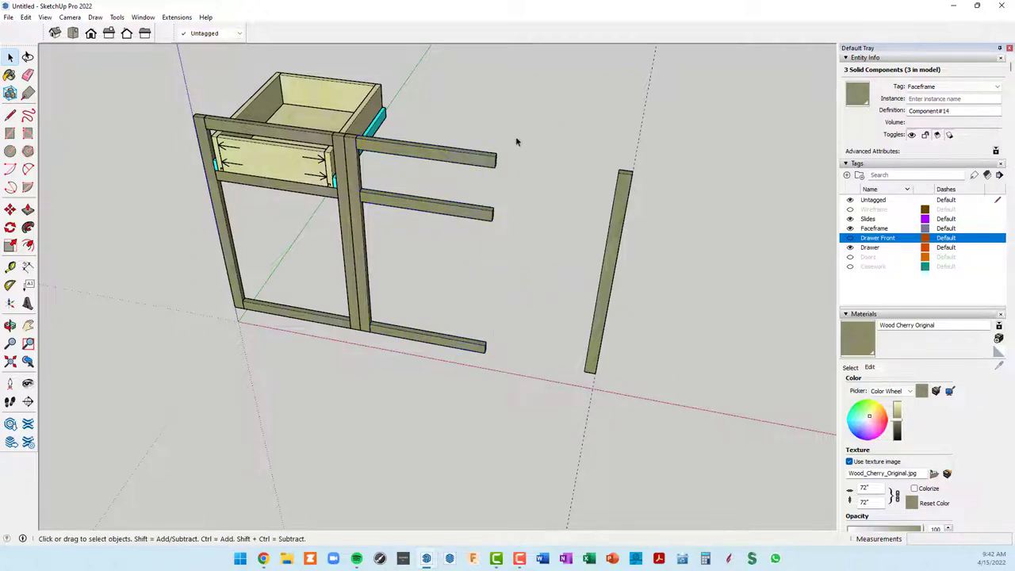
click(473, 165)
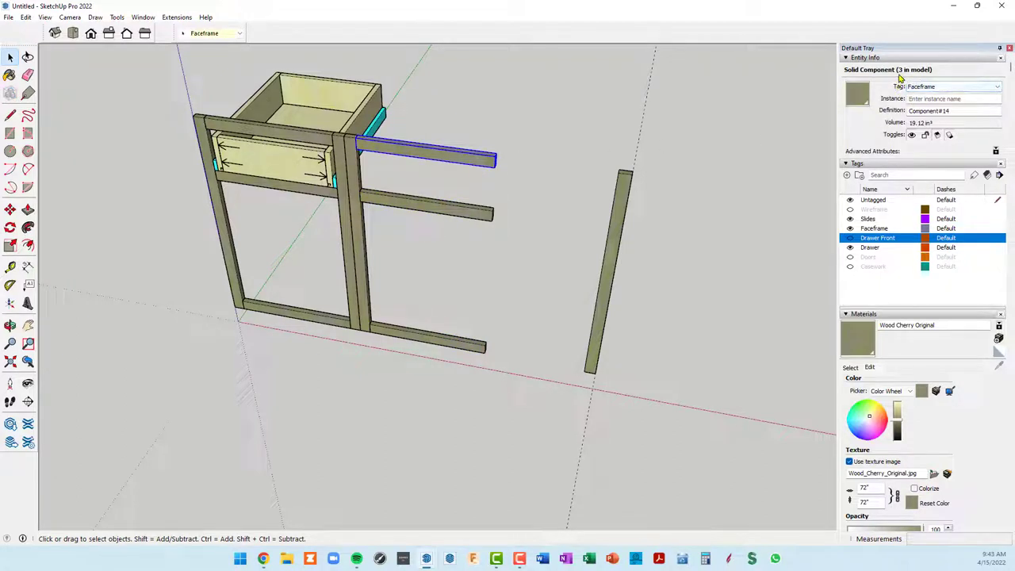
mouse_move(523, 158)
middle_down()
mouse_move(487, 130)
mouse_move(450, 128)
middle_up()
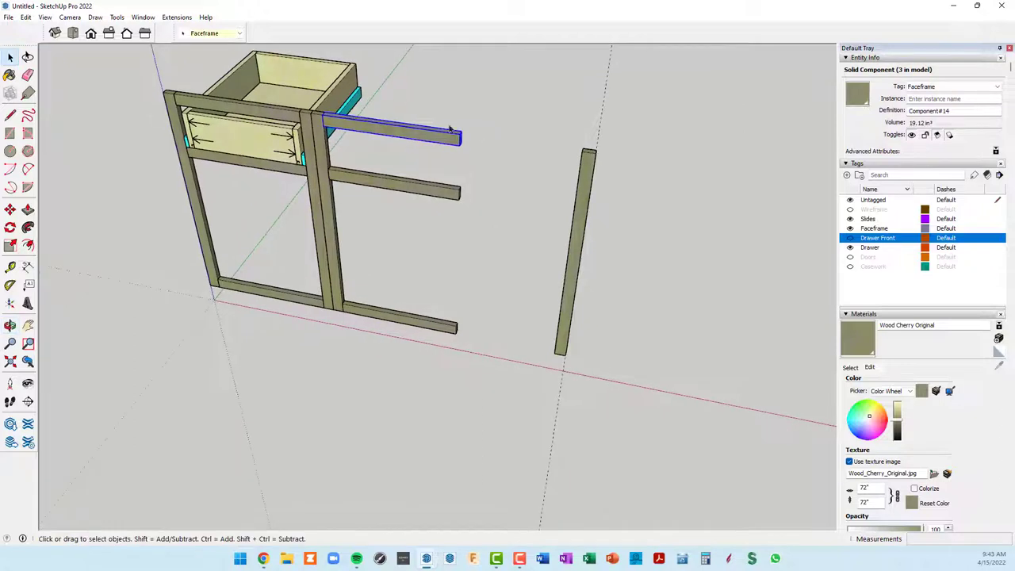
Step: Edit the top rail and Push/Pull its end face 14" to reach the moved stile
double_click(428, 138)
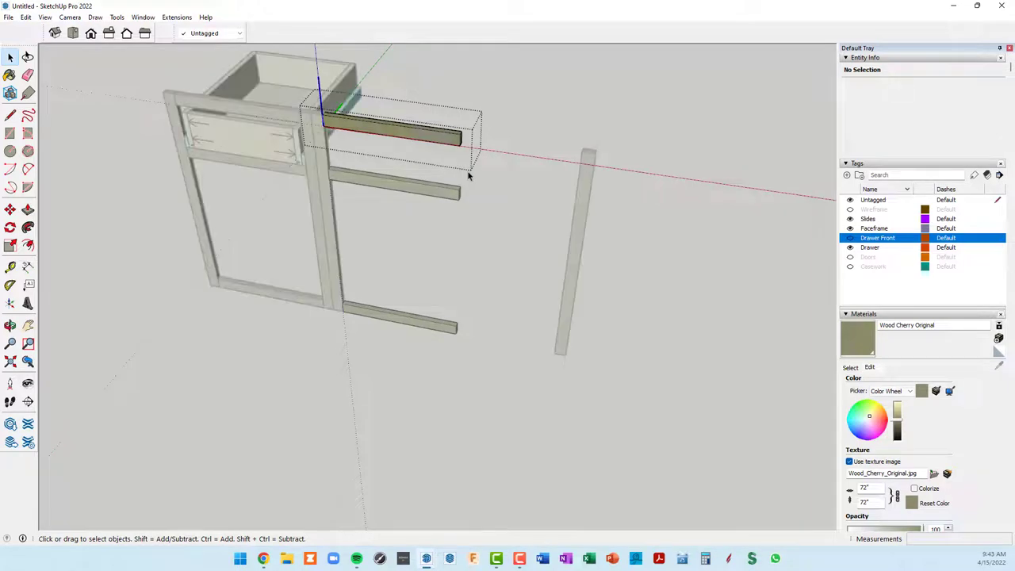
scroll(468, 176, up, 2)
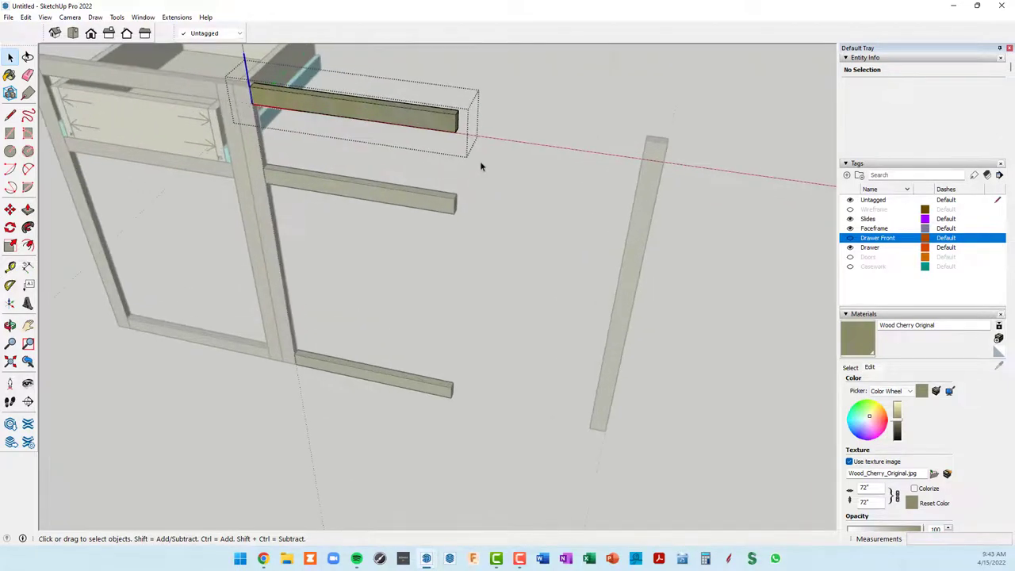
key(p)
scroll(460, 127, up, 2)
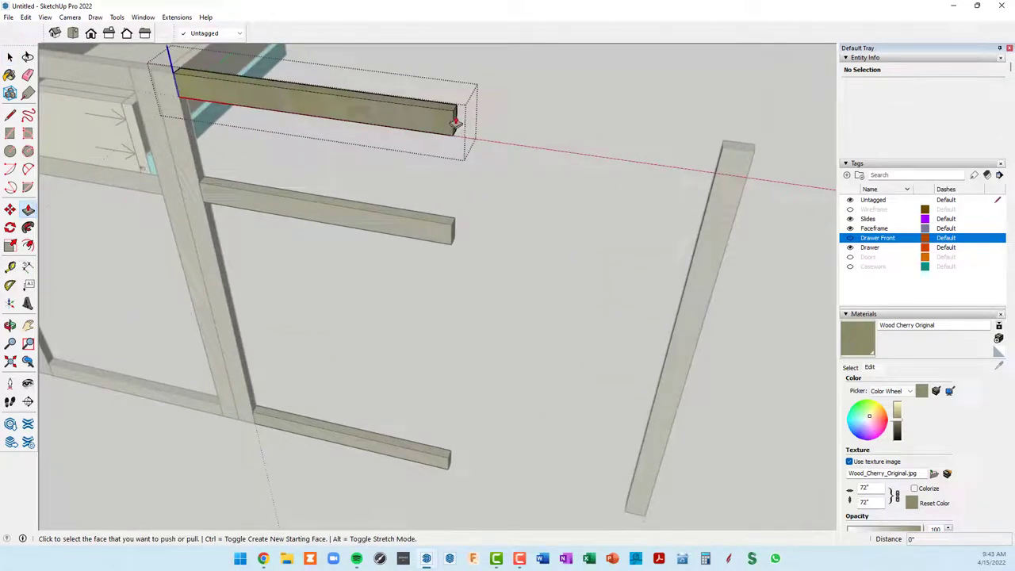
click(458, 120)
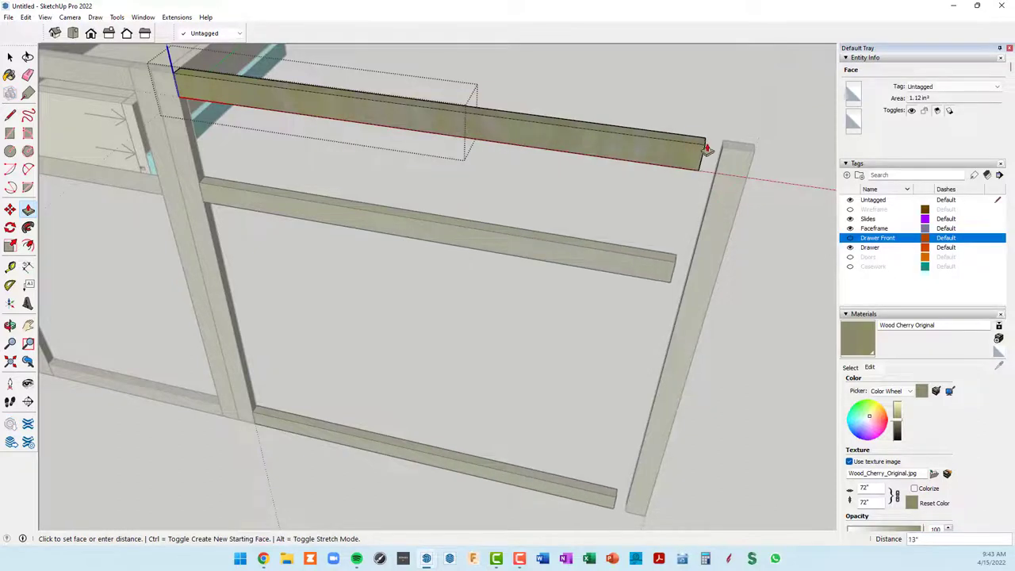
click(710, 200)
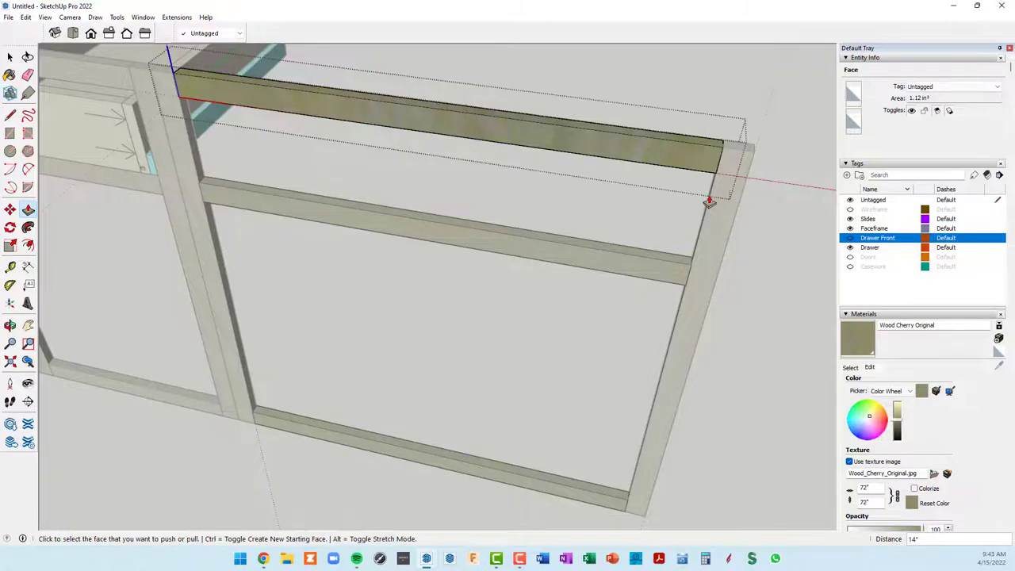
right_click(606, 63)
click(648, 64)
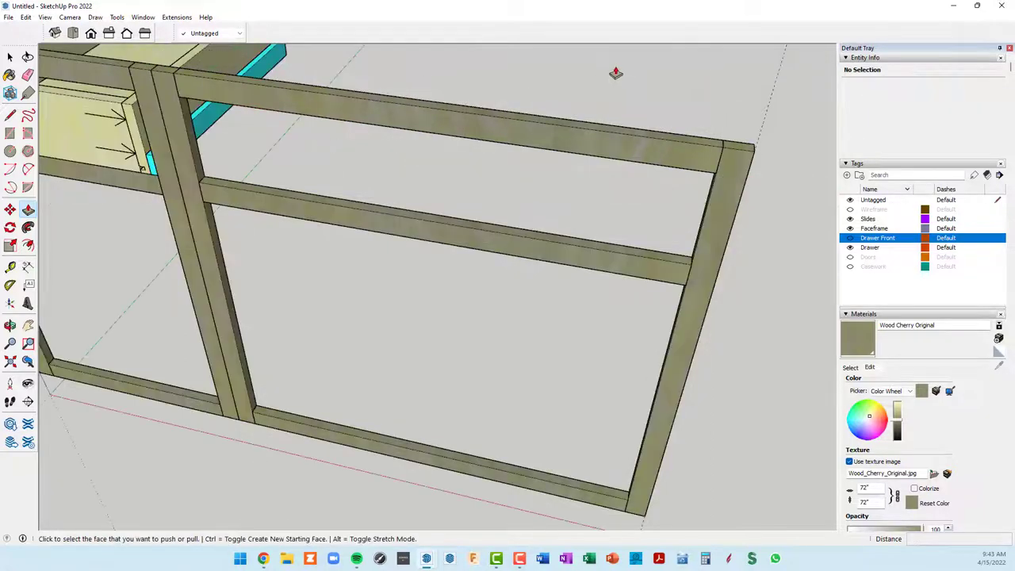
scroll(614, 72, down, 3)
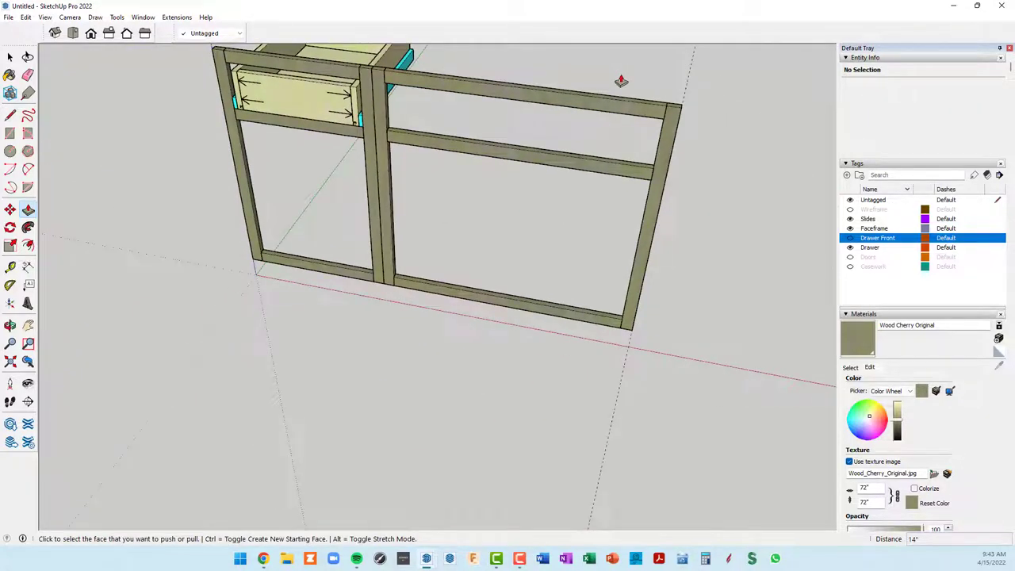
mouse_move(603, 82)
middle_down()
mouse_move(548, 106)
mouse_move(537, 166)
middle_up()
scroll(548, 105, down, 3)
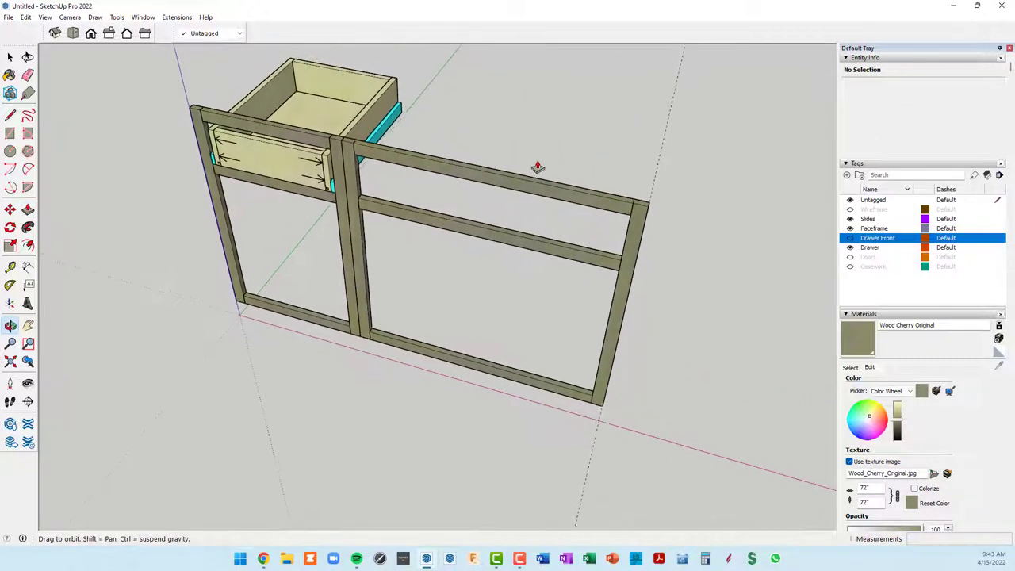
key(p)
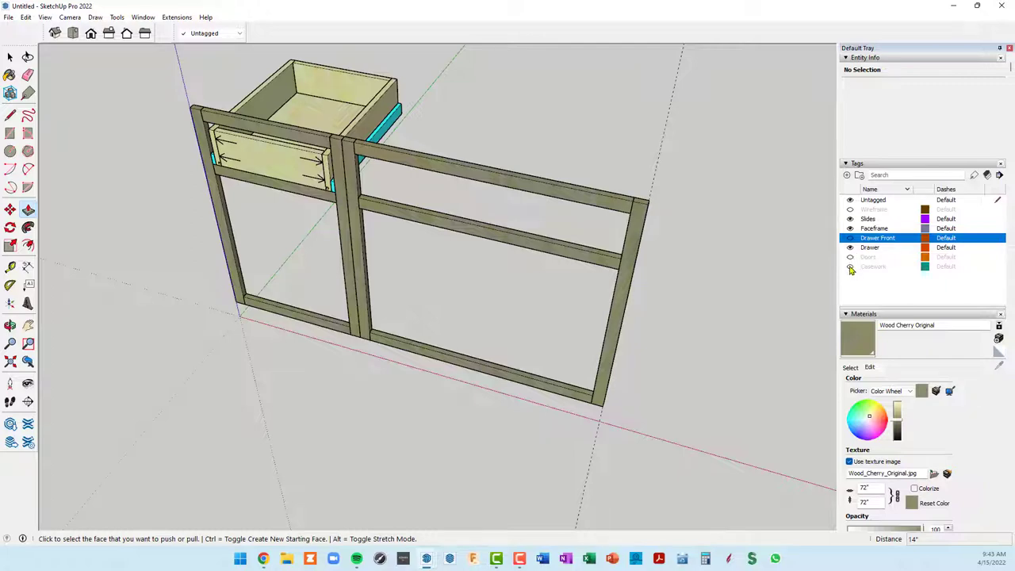
Step: Show the Casework tag and select the right cabinet's loose side panel
click(850, 267)
mouse_move(624, 219)
middle_down()
mouse_move(414, 208)
mouse_move(109, 217)
middle_up()
key(p)
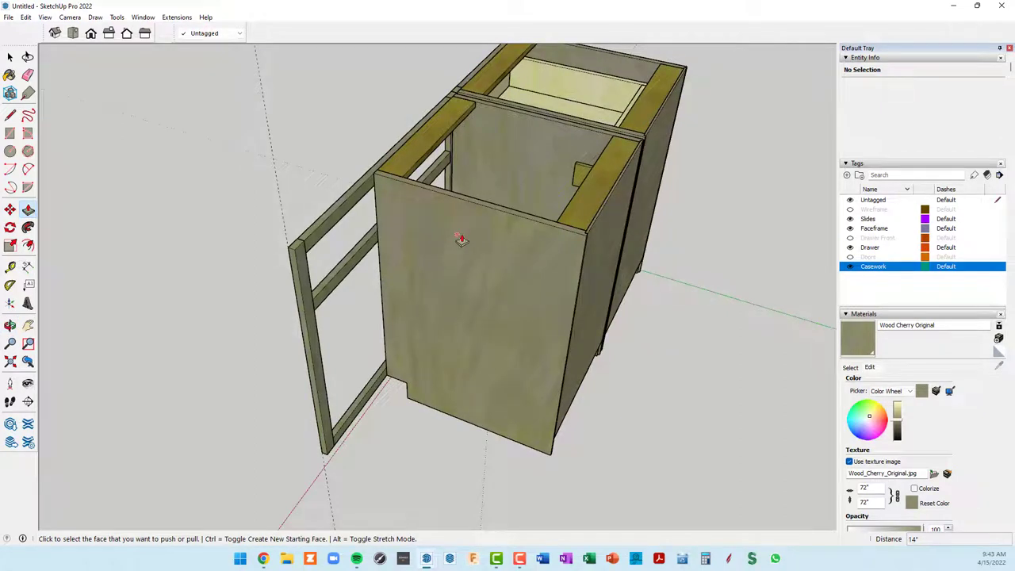
key(space)
click(455, 225)
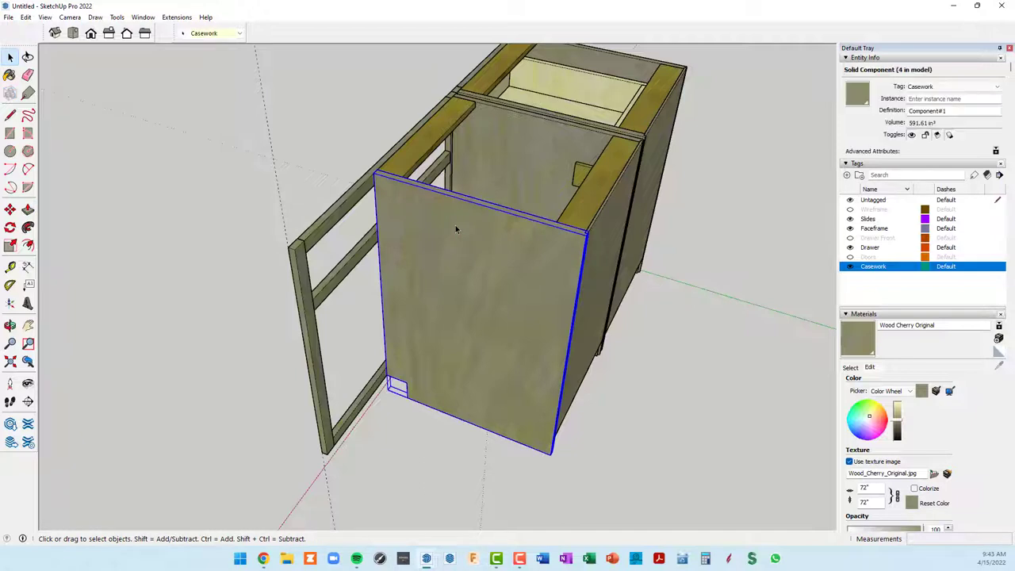
scroll(389, 190, up, 2)
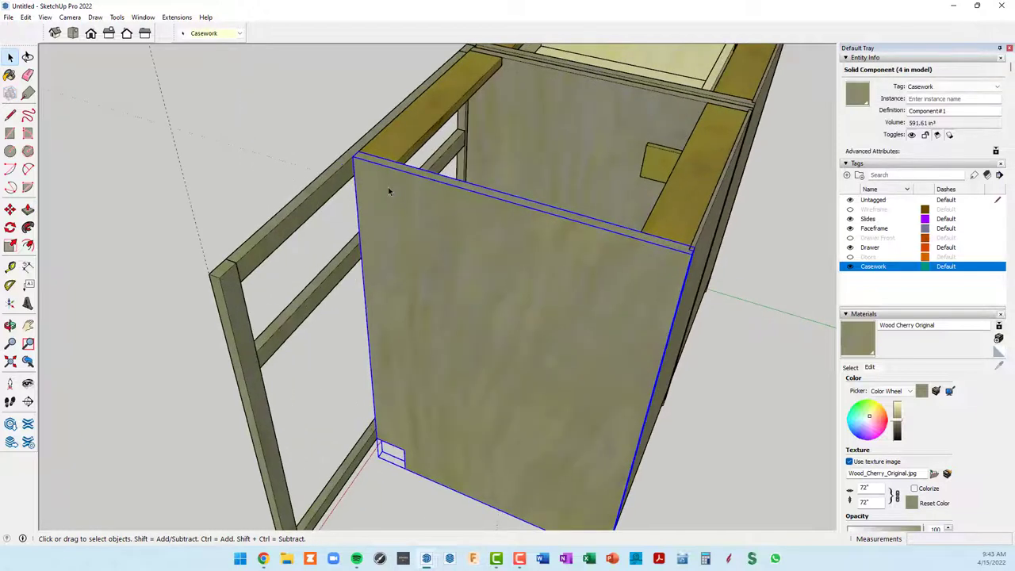
Step: Move the side panel to the cabinet's front corner, then offset it another 1/4 inch
key(m)
click(353, 156)
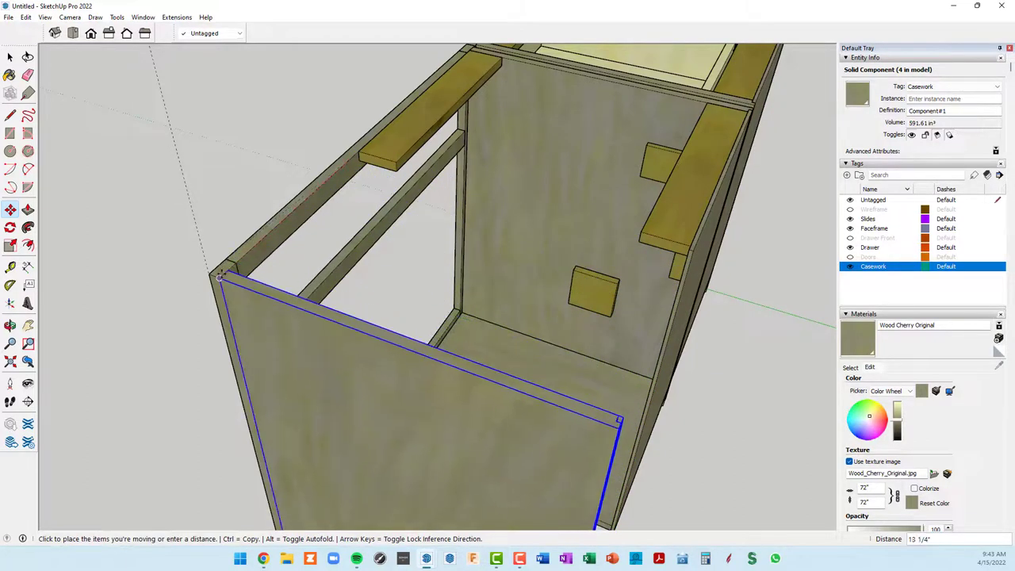
click(219, 277)
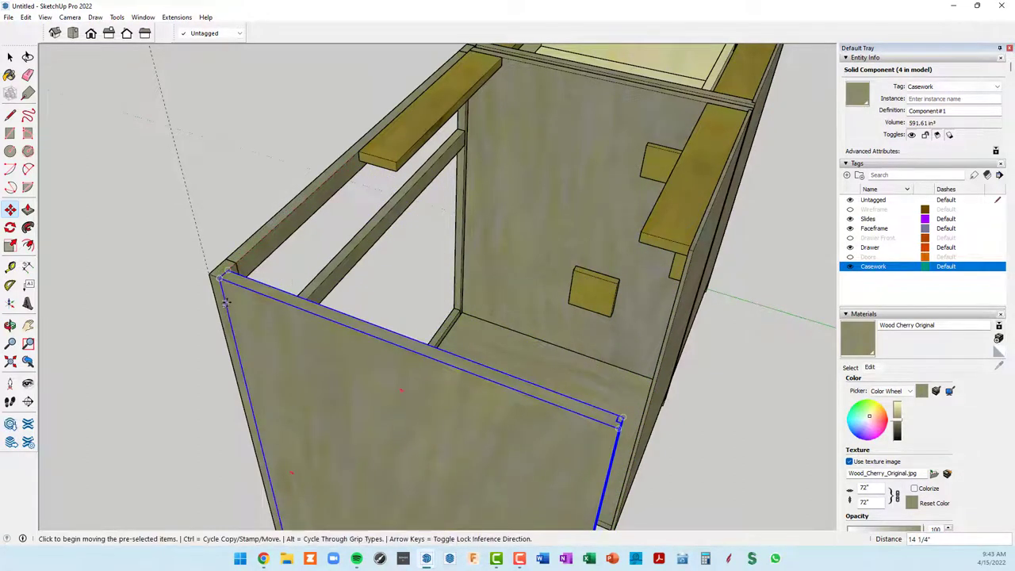
click(219, 278)
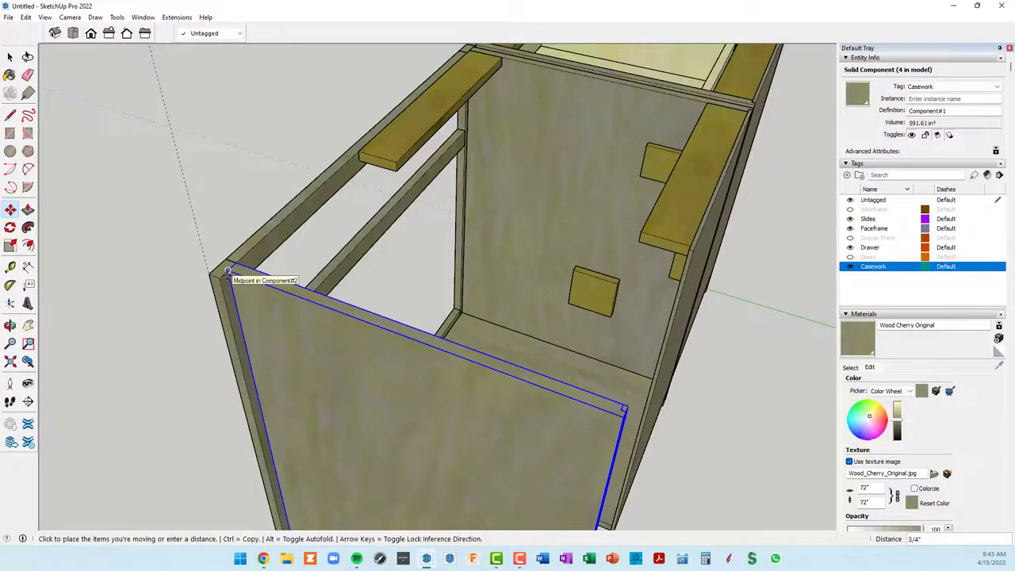
text(1)
key(Return)
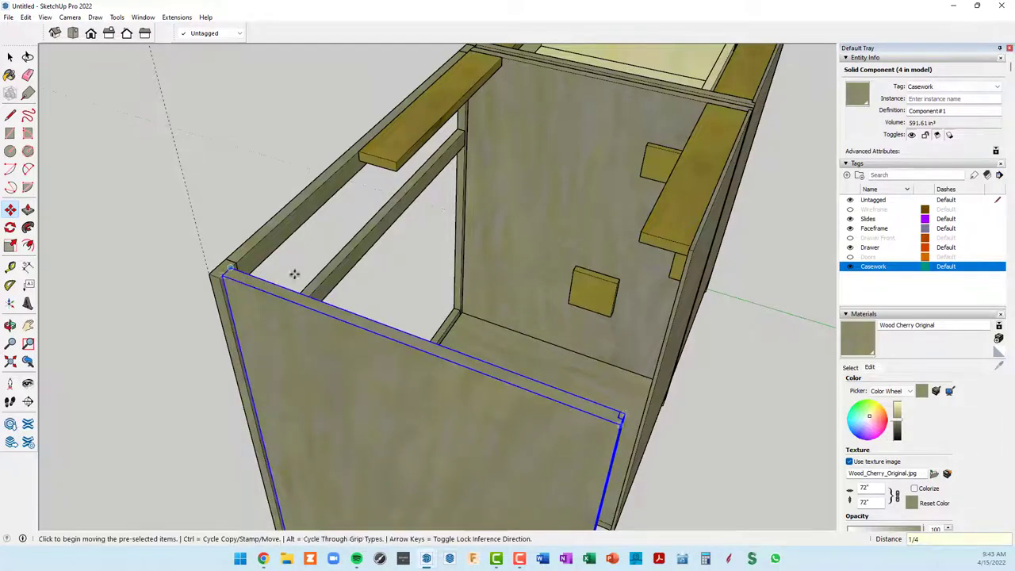
mouse_move(291, 272)
middle_down()
mouse_move(413, 174)
mouse_move(254, 161)
mouse_move(204, 186)
mouse_move(262, 219)
mouse_move(386, 263)
mouse_move(666, 245)
mouse_move(639, 286)
middle_up()
key(m)
scroll(640, 286, up, 2)
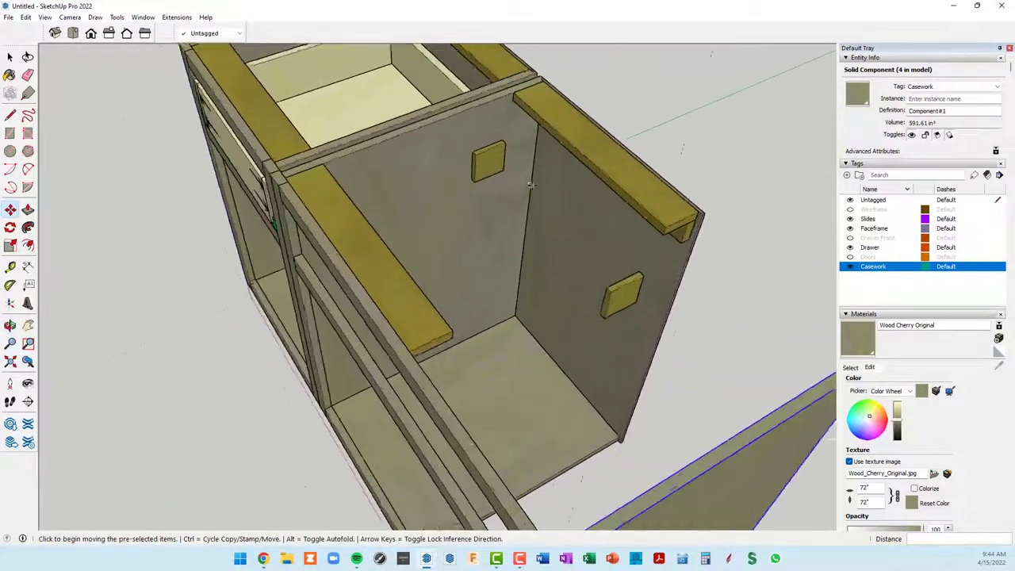
scroll(626, 254, up, 2)
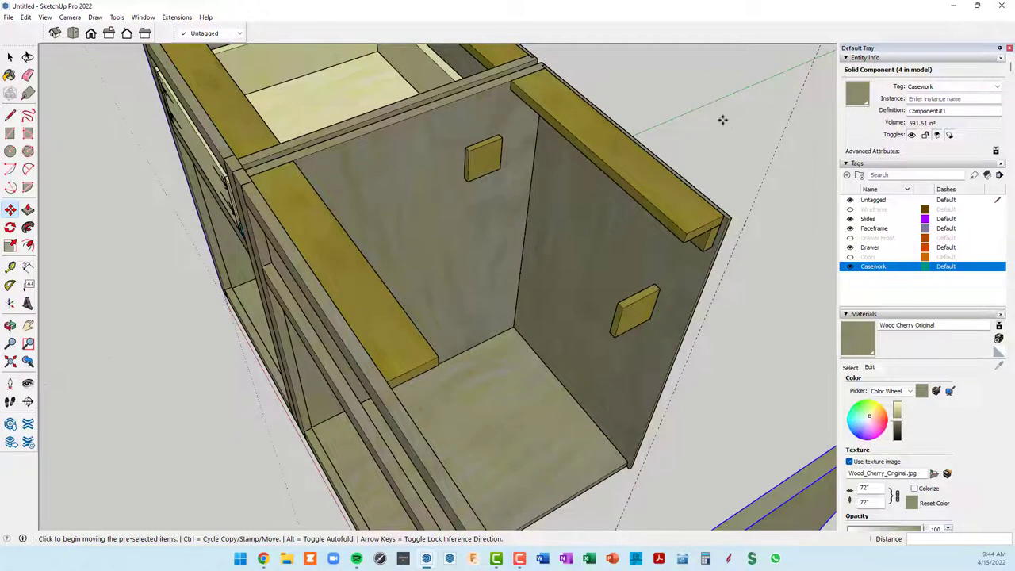
key(space)
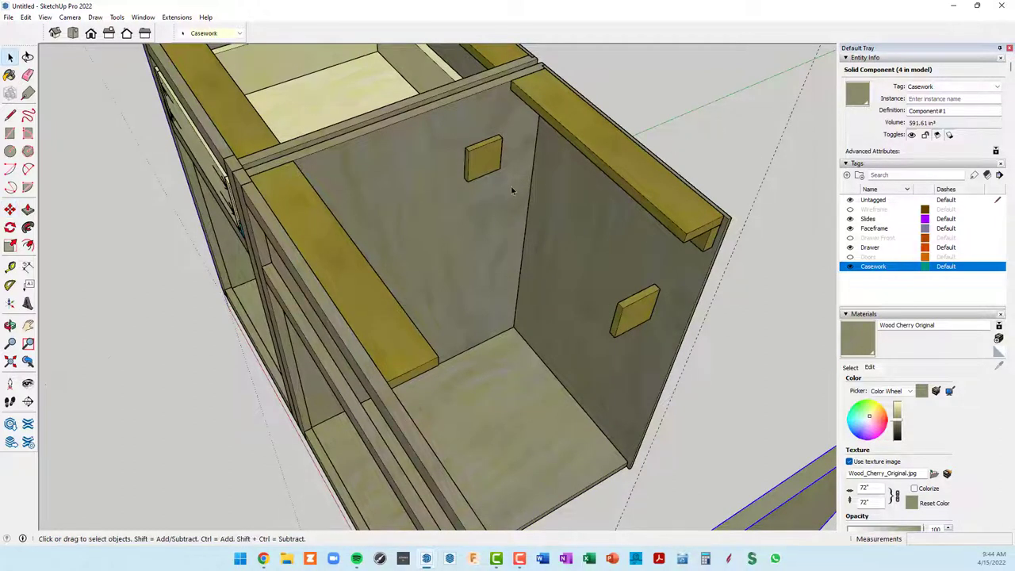
Step: Delete the upper and lower small blocks from the side panel's inside face
click(485, 163)
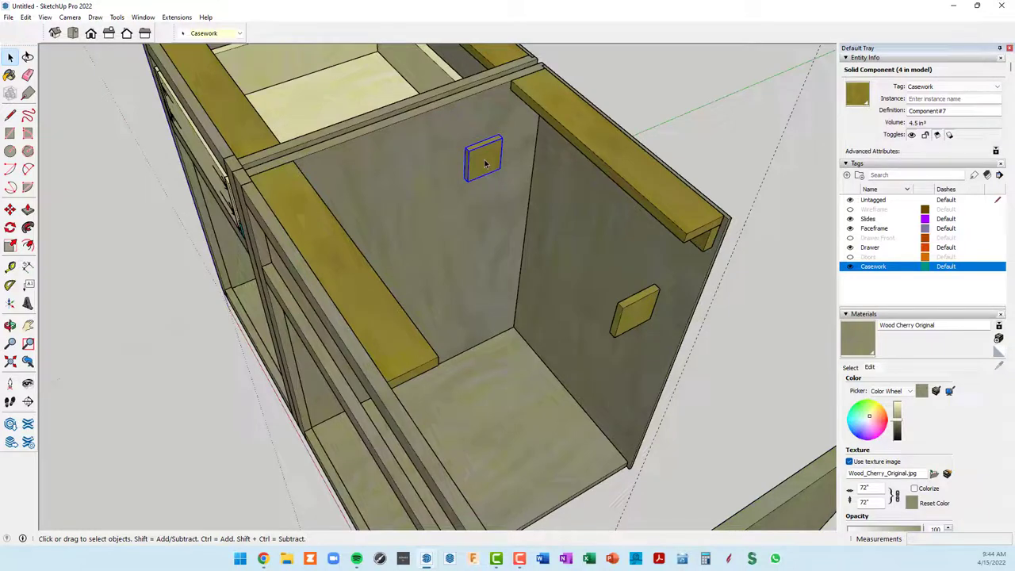
key(Delete)
click(637, 321)
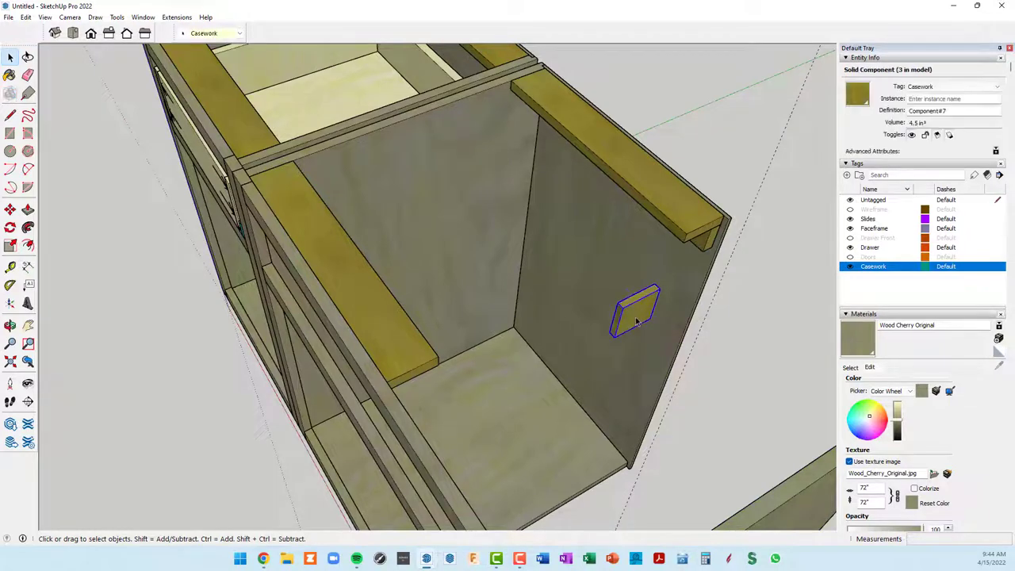
key(Delete)
scroll(635, 317, down, 3)
scroll(635, 317, down, 2)
Step: Select the new cabinet's front top rail
middle_drag(602, 312, 699, 275)
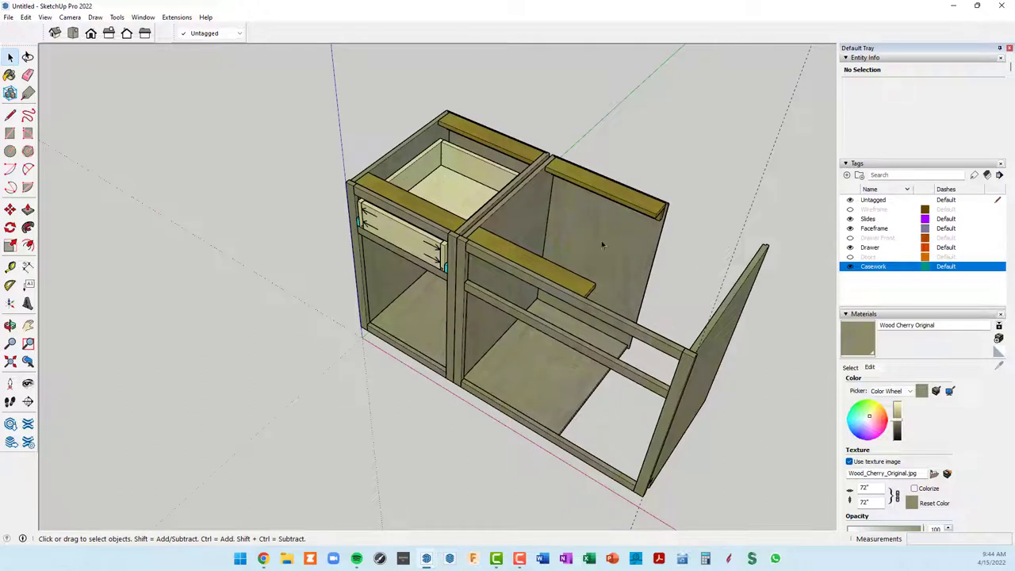
mouse_move(602, 246)
middle_down()
mouse_move(607, 224)
mouse_move(539, 190)
middle_up()
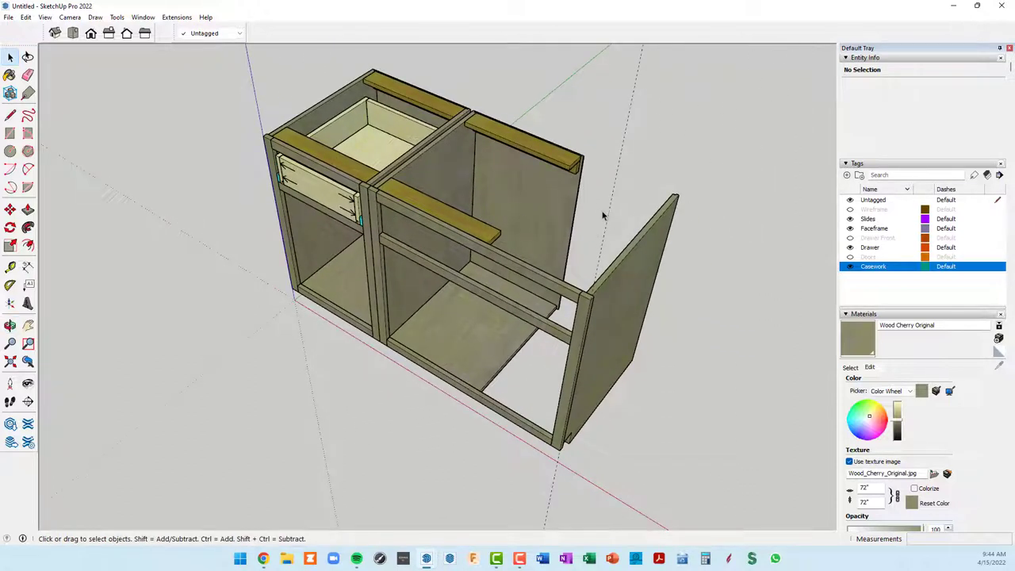
scroll(604, 180, up, 2)
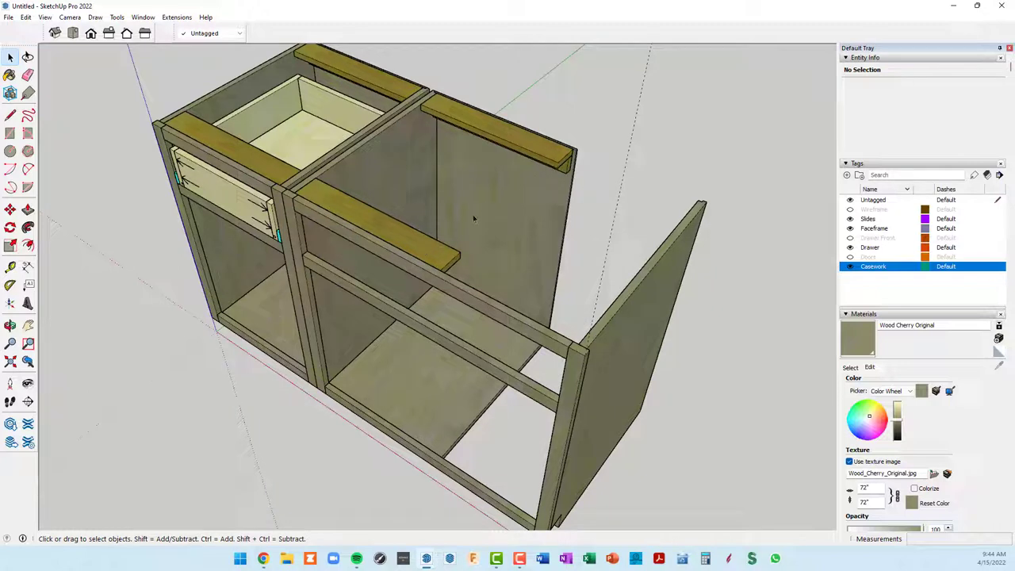
click(432, 257)
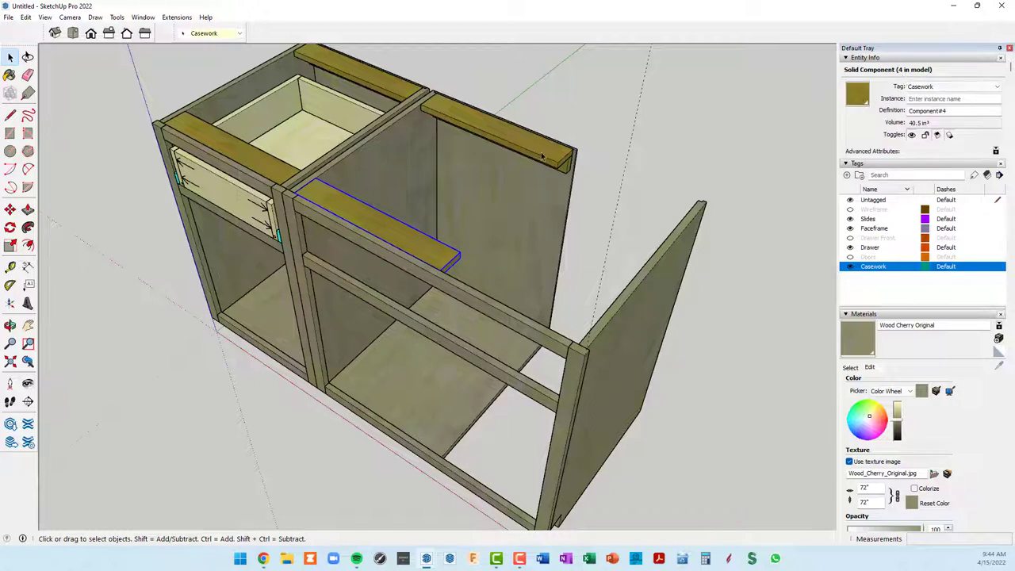
click(397, 93)
double_click(387, 236)
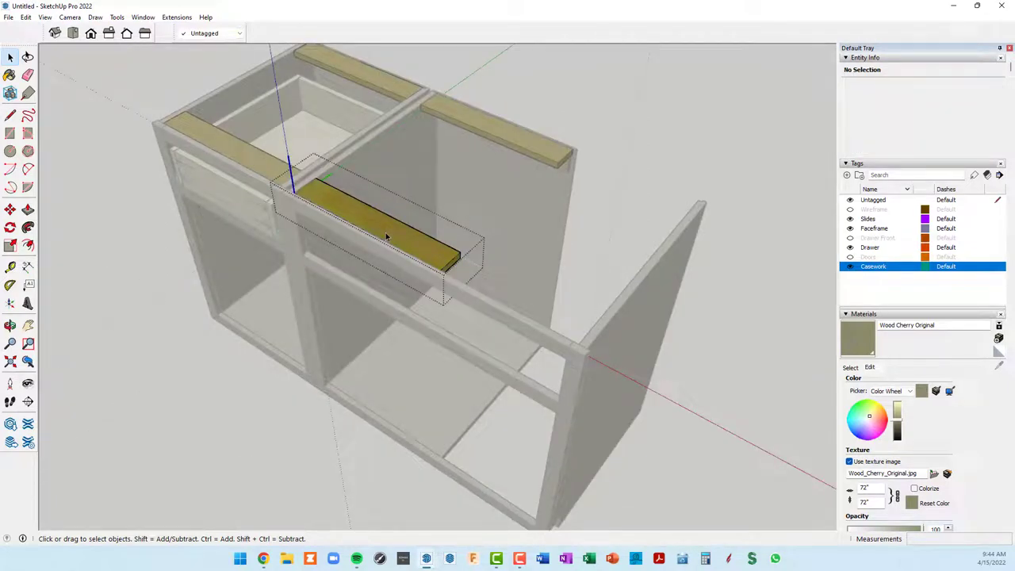
key(h)
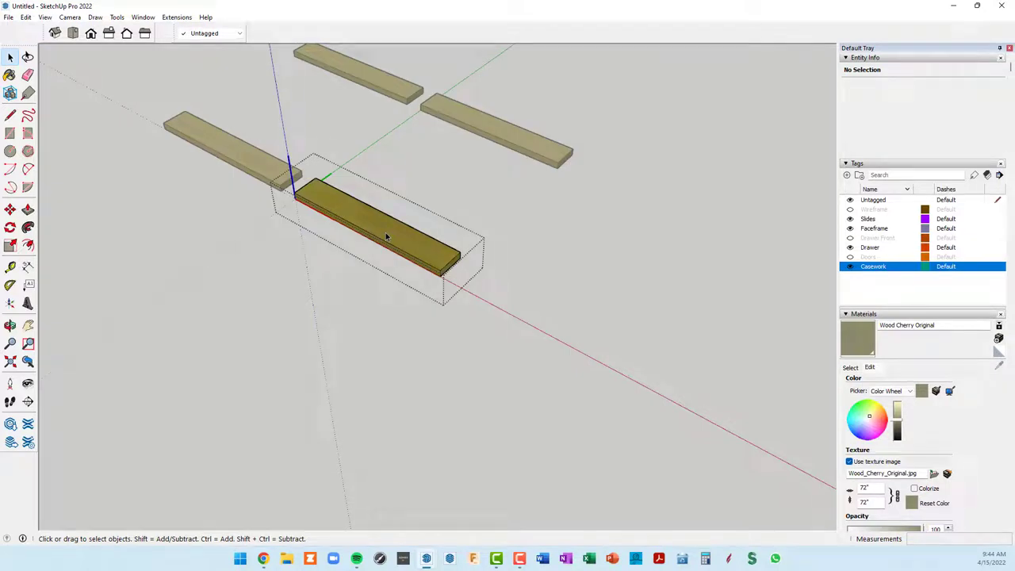
key(h)
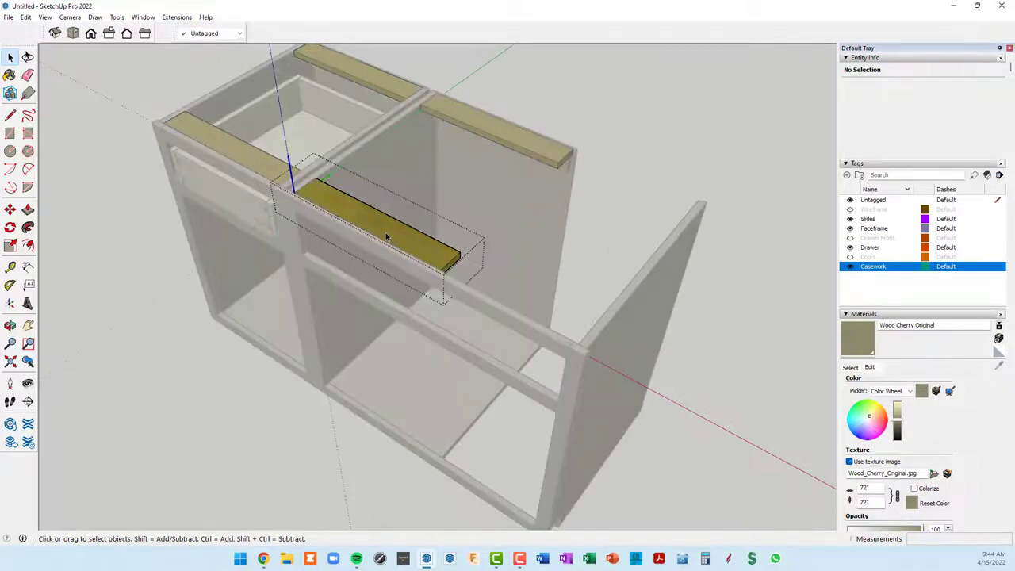
right_click(735, 116)
click(779, 121)
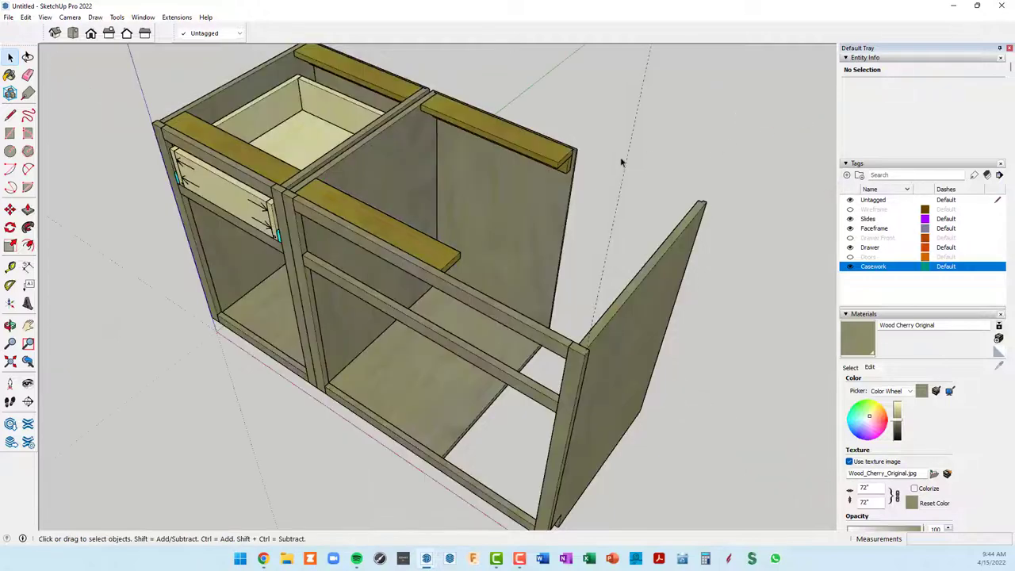
mouse_move(622, 161)
middle_down()
mouse_move(493, 140)
mouse_move(496, 156)
middle_up()
key(space)
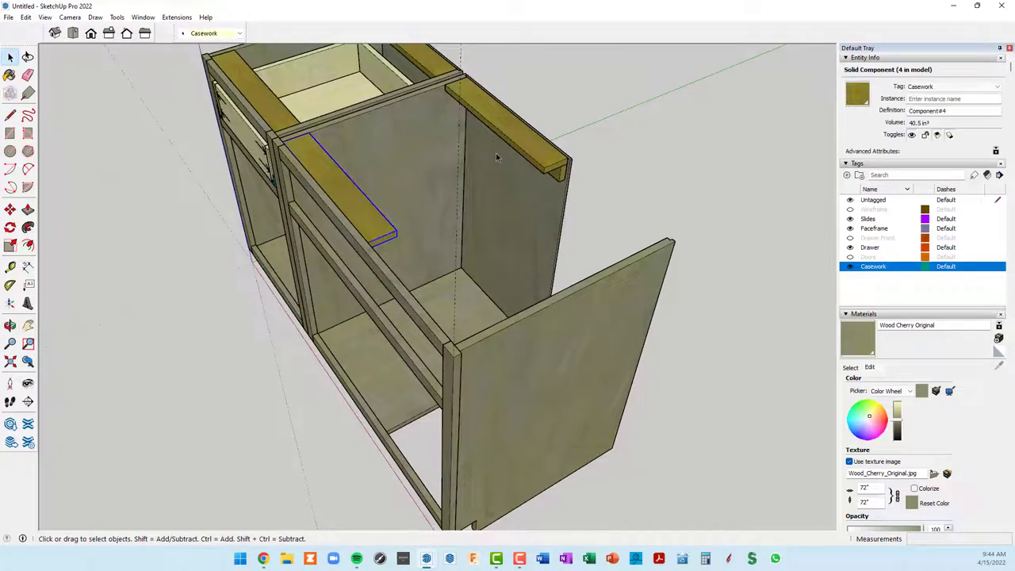
Step: Add the back top rail to the selection and make both rails unique
ctrl+click(534, 149)
scroll(567, 188, up, 2)
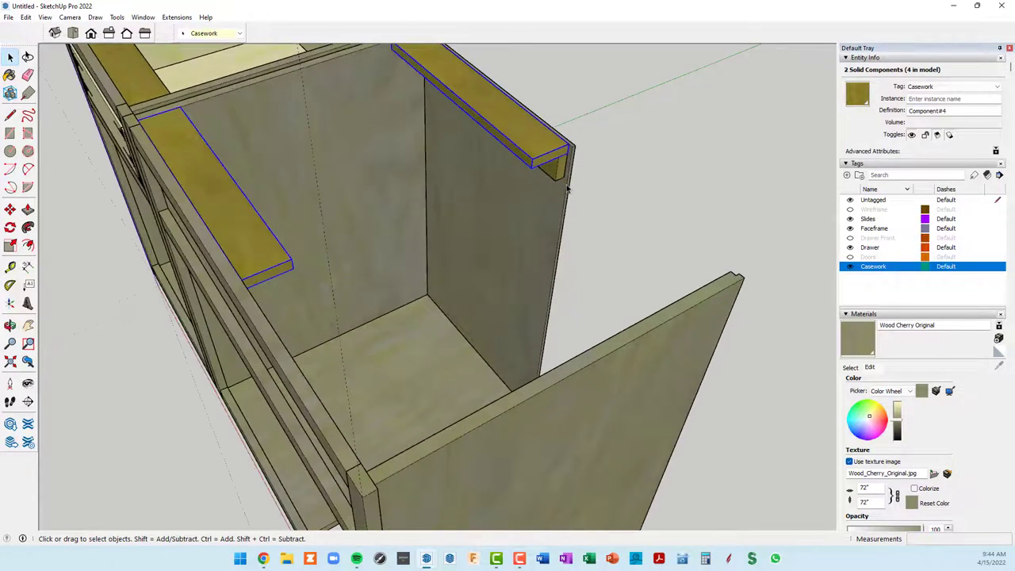
right_click(530, 145)
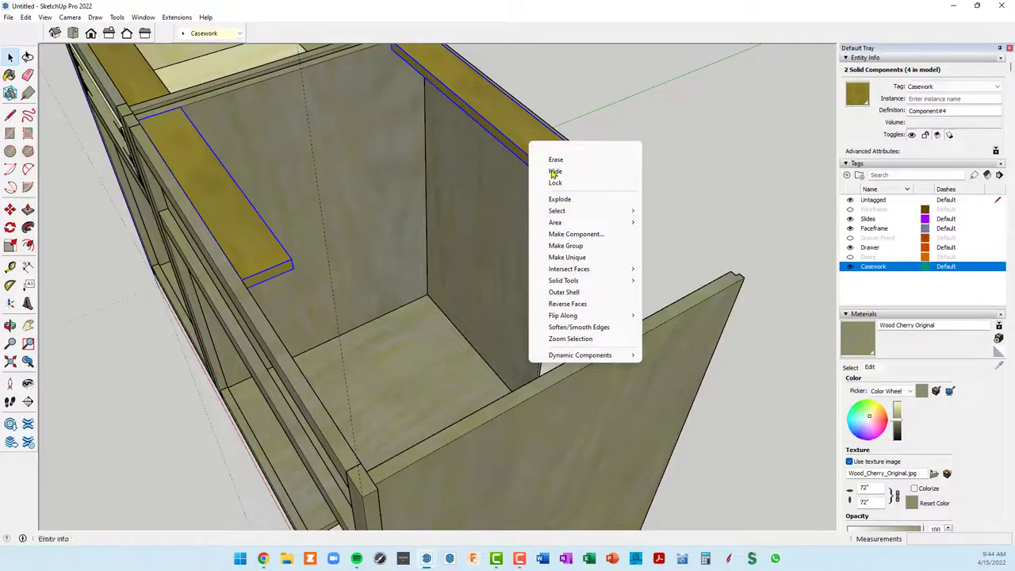
click(583, 258)
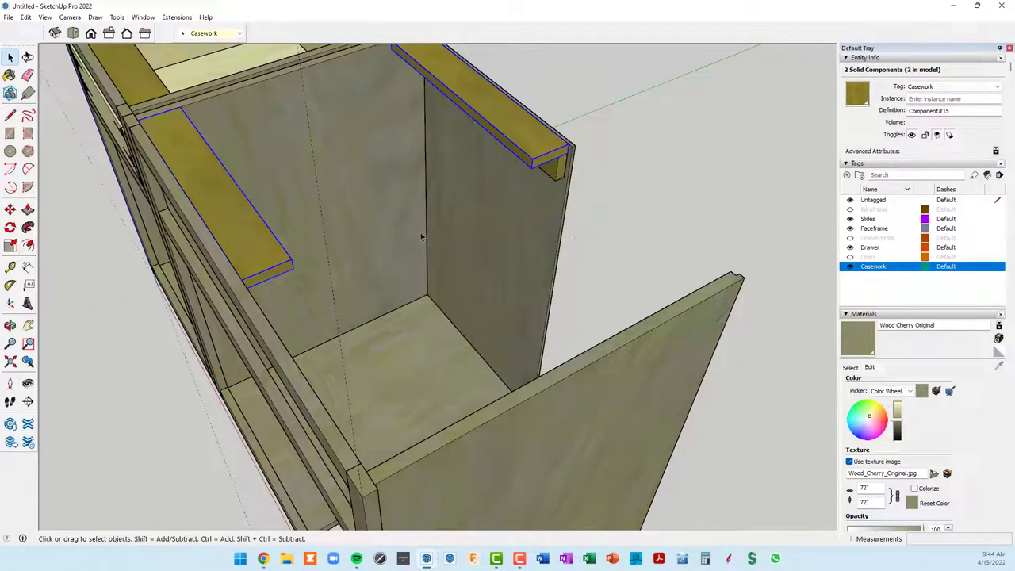
Step: Push/Pull the front top rail's end 14" across the new cabinet, then close the component
mouse_move(422, 235)
middle_down()
mouse_move(537, 238)
mouse_move(412, 370)
middle_up()
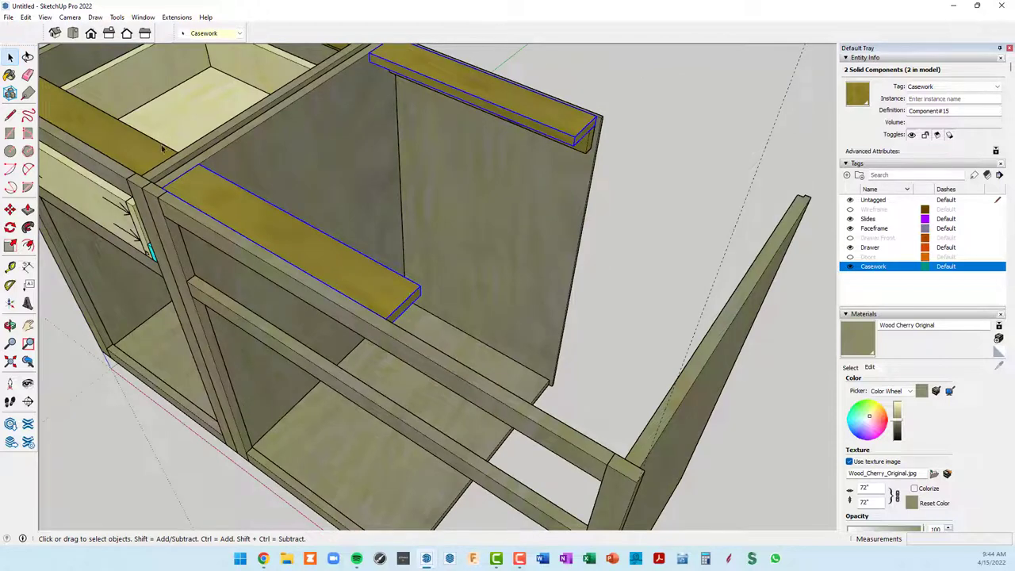
double_click(349, 278)
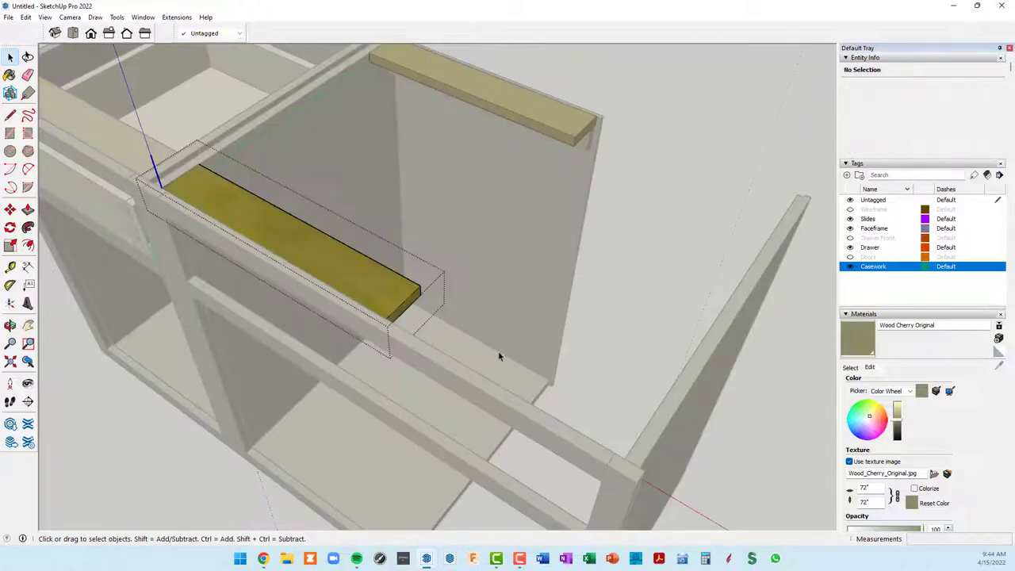
key(p)
scroll(406, 302, up, 2)
click(404, 299)
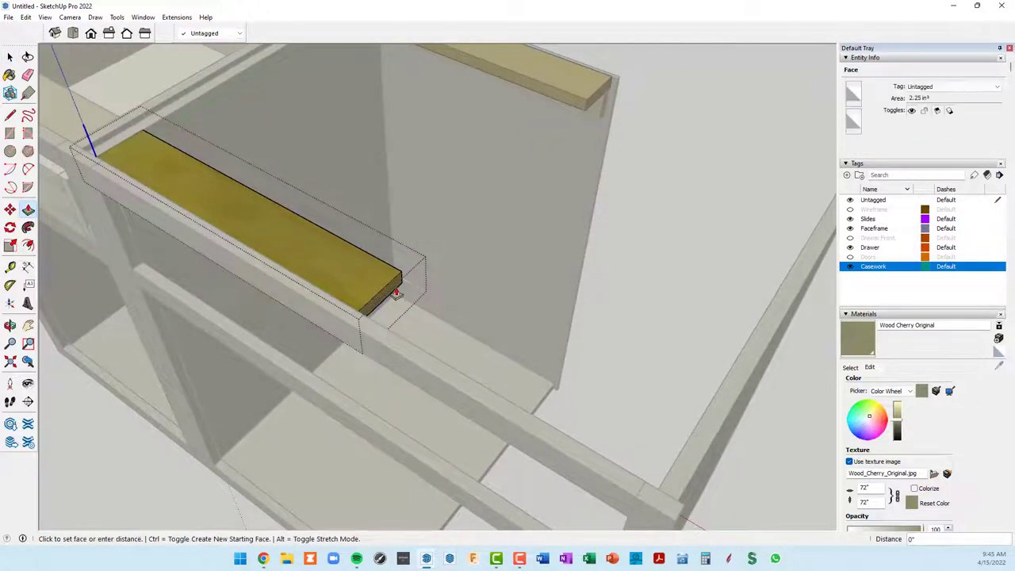
click(663, 482)
scroll(597, 328, down, 2)
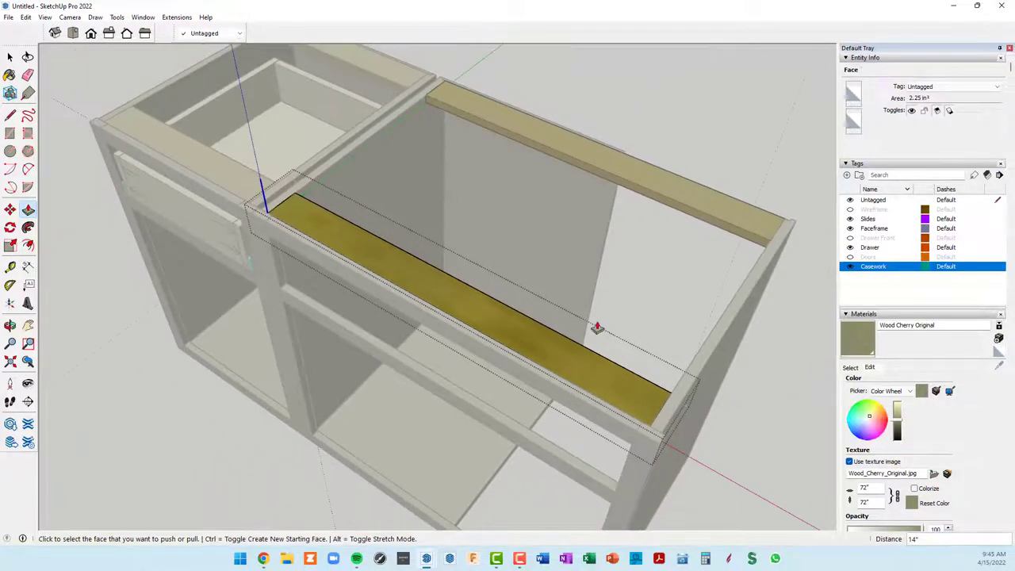
mouse_move(621, 297)
middle_down()
mouse_move(124, 218)
mouse_move(531, 298)
middle_up()
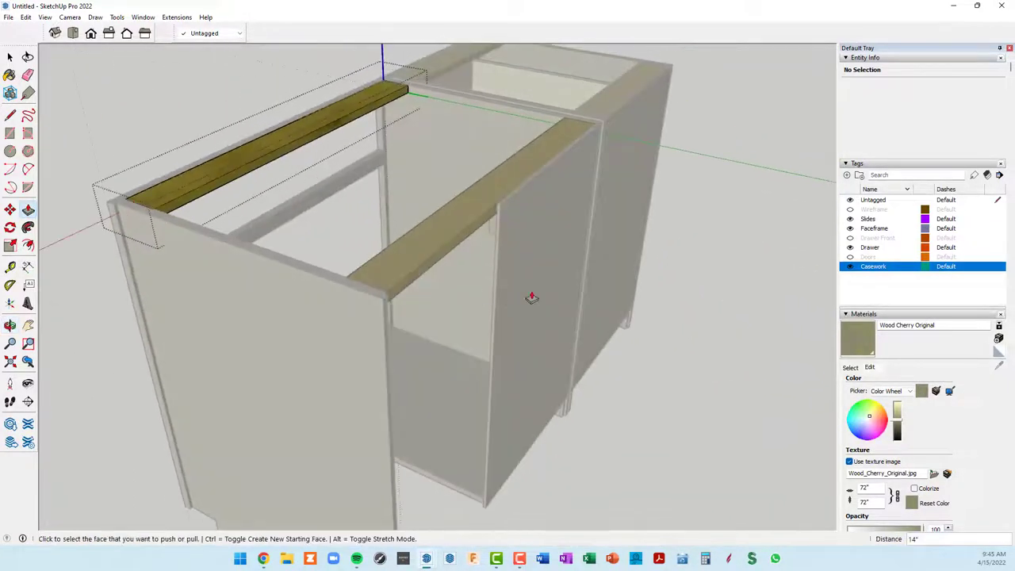
right_click(728, 246)
click(758, 251)
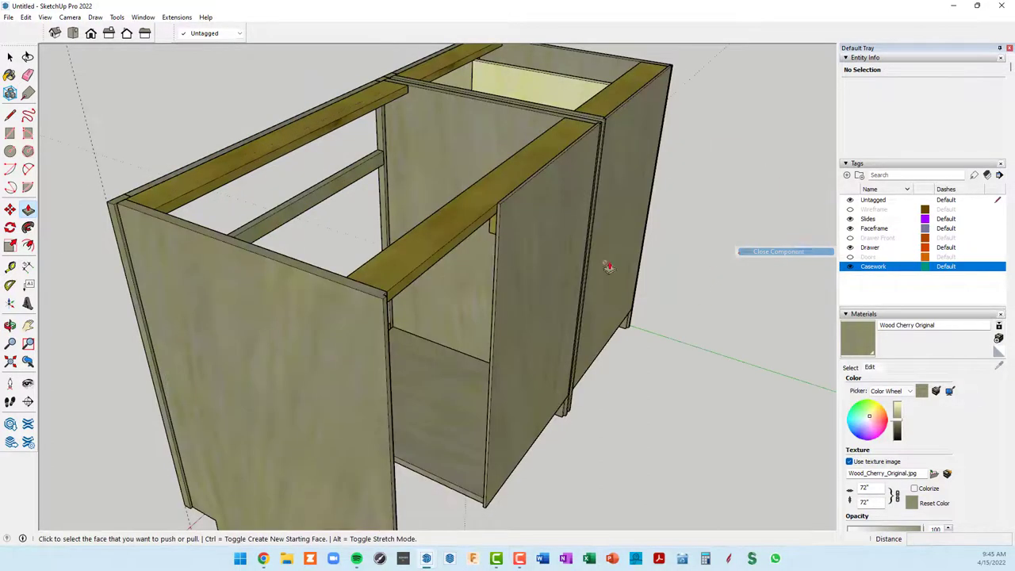
mouse_move(608, 266)
middle_down()
mouse_move(857, 306)
mouse_move(655, 224)
mouse_move(683, 161)
mouse_move(636, 356)
mouse_move(655, 295)
mouse_move(587, 219)
middle_up()
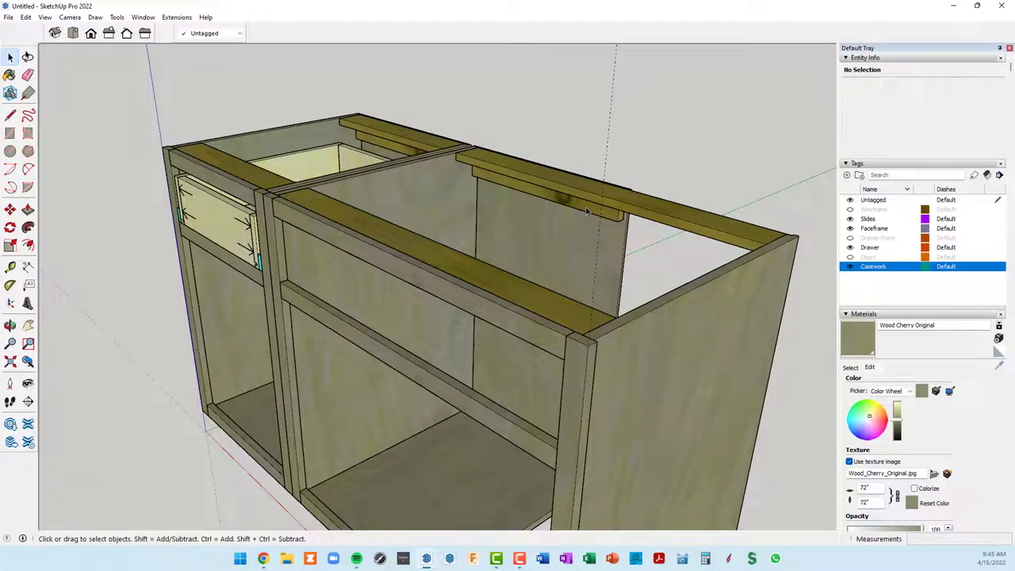
Step: Make the back top rail a unique component
click(587, 211)
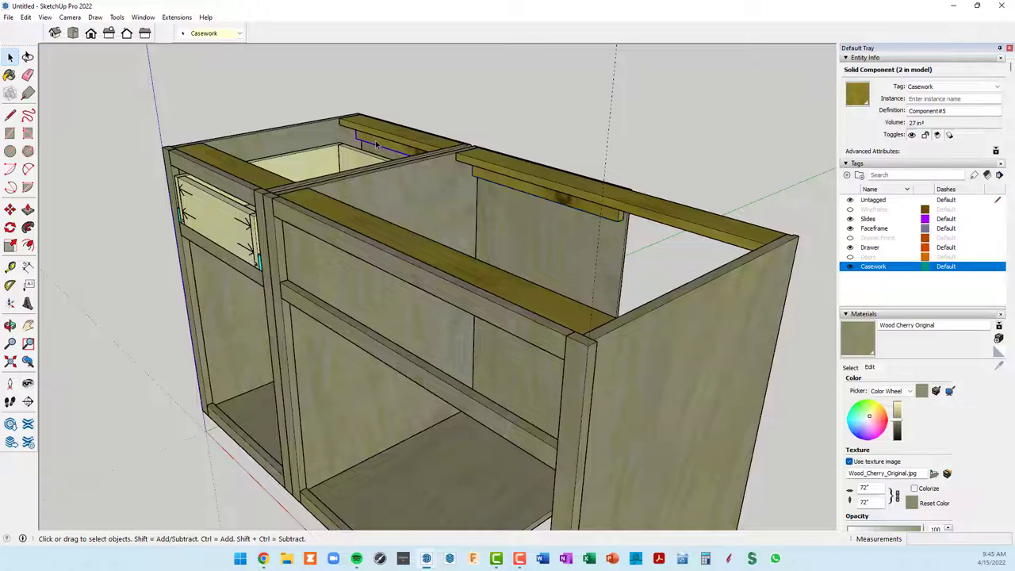
right_click(587, 211)
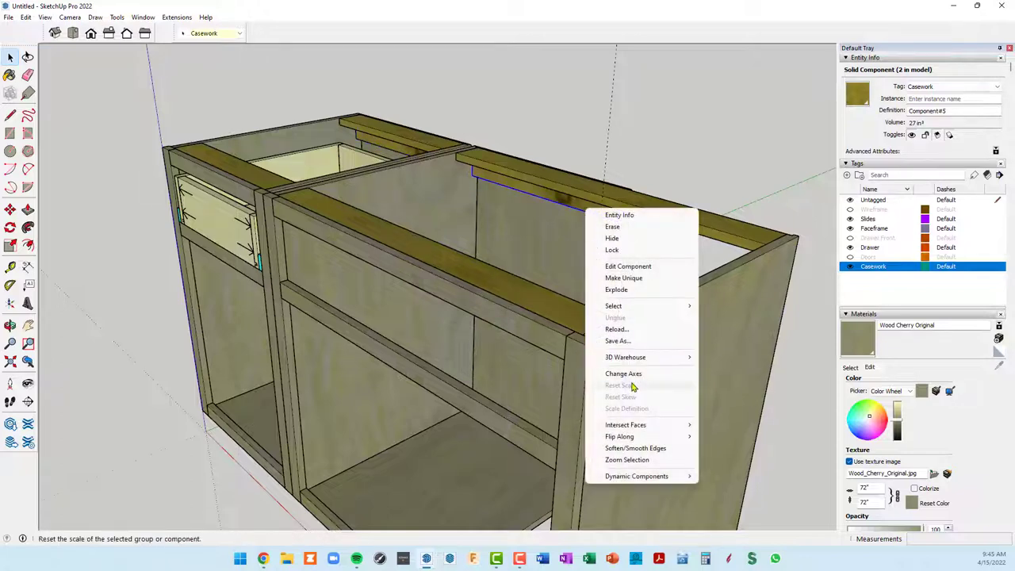
mouse_move(619, 436)
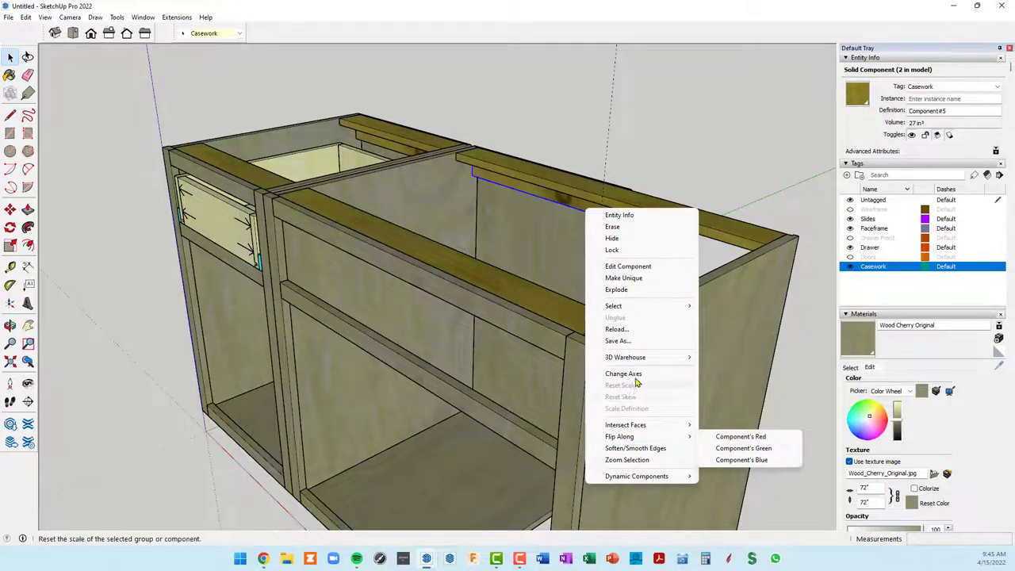
click(639, 282)
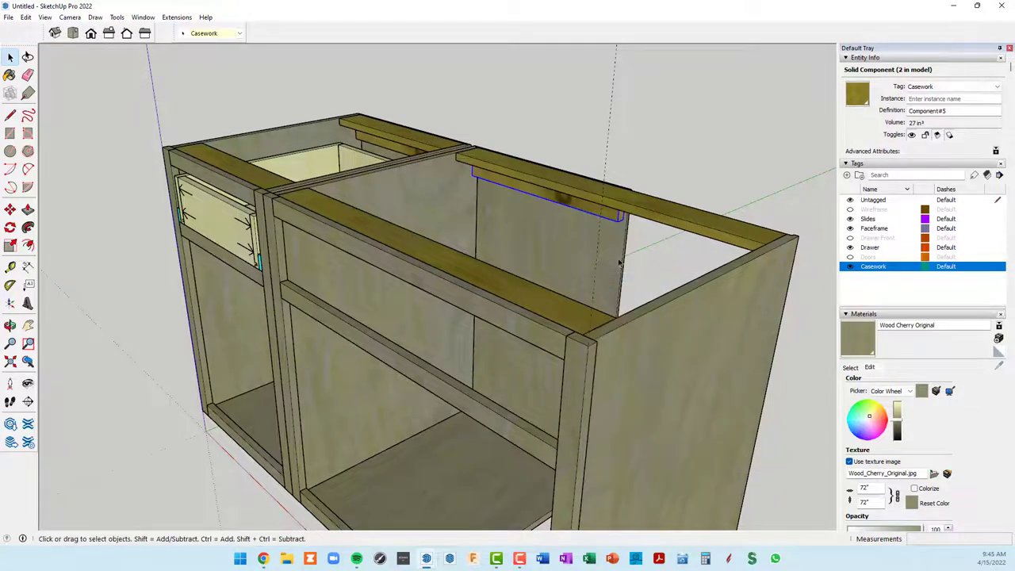
middle_drag(626, 226, 583, 230)
scroll(579, 230, up, 3)
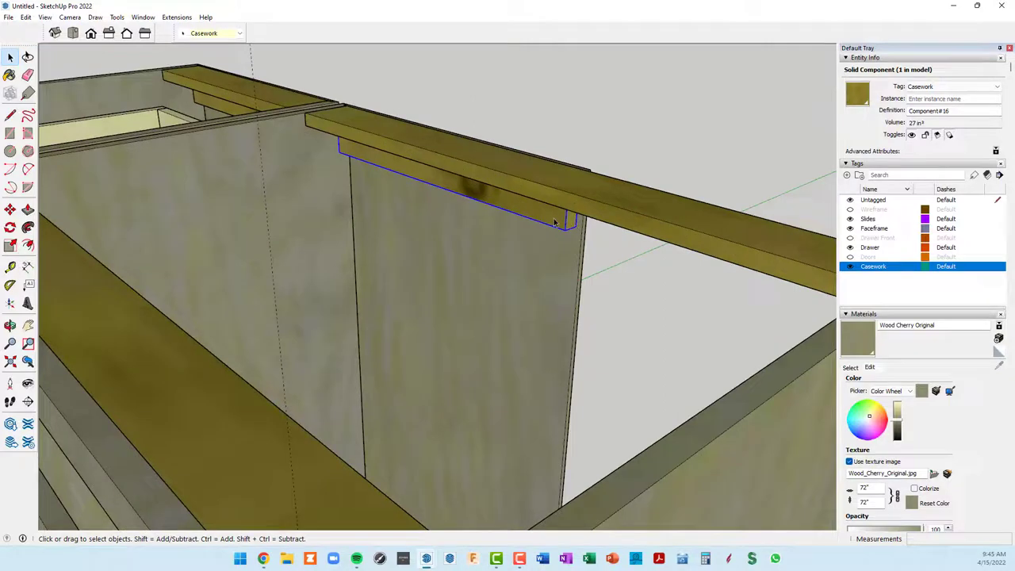
Step: Push/Pull the back rail's end face 14" to reach the cabinet's left end
double_click(556, 223)
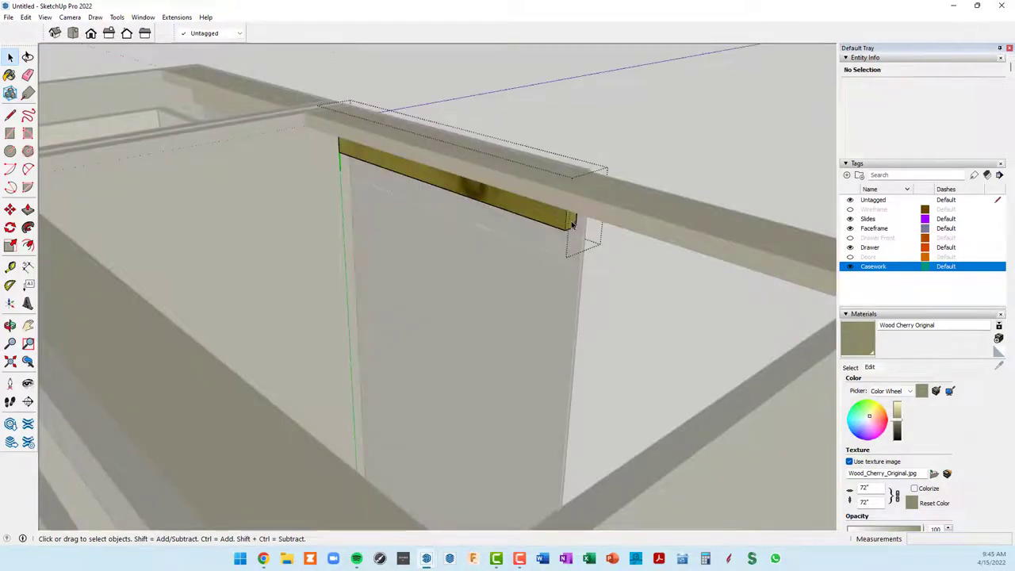
key(p)
click(573, 224)
middle_drag(573, 225, 595, 245)
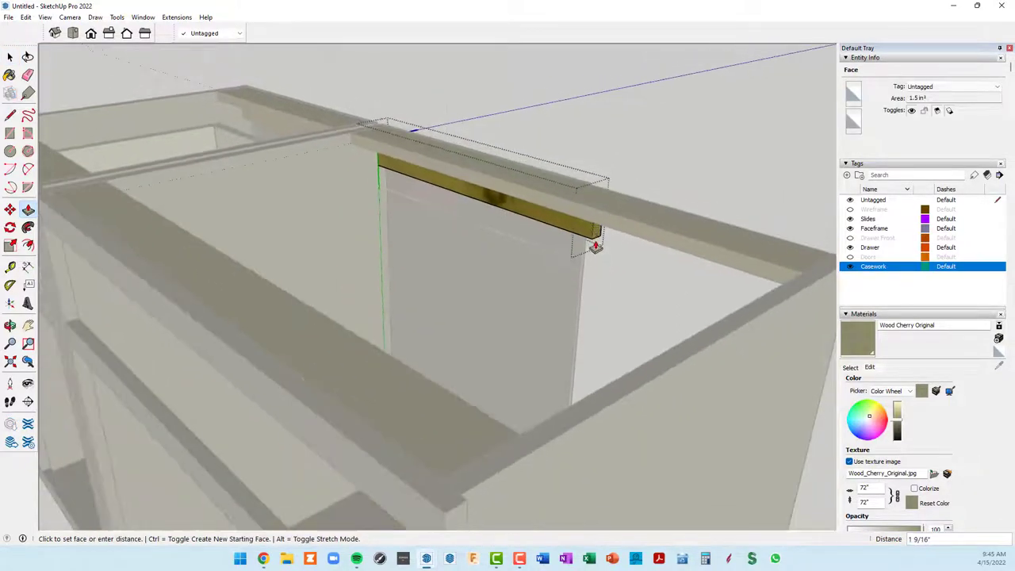
scroll(595, 246, down, 3)
mouse_move(766, 272)
middle_down()
mouse_move(721, 303)
mouse_move(261, 341)
mouse_move(556, 290)
mouse_move(295, 347)
middle_up()
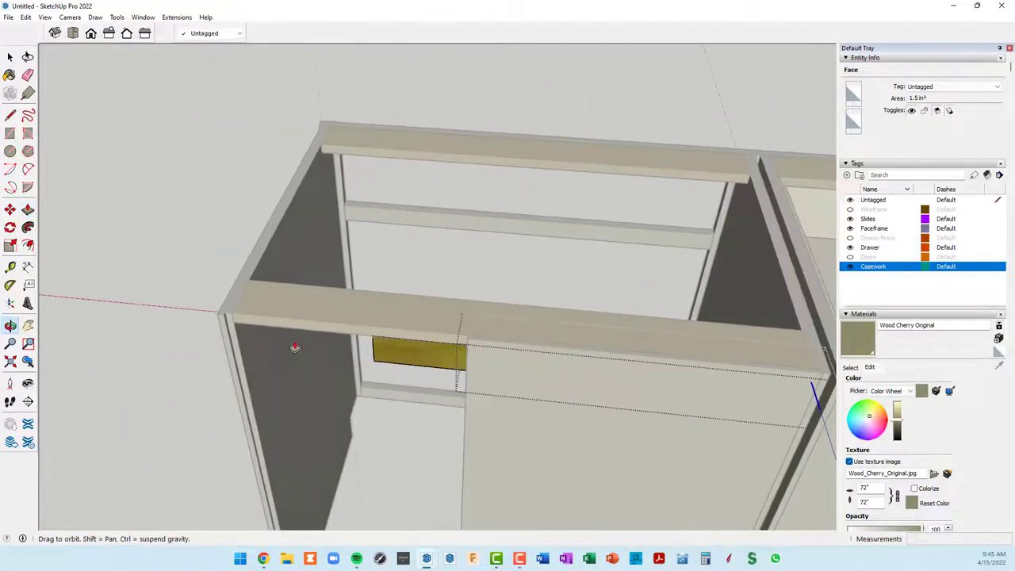
scroll(228, 333, up, 2)
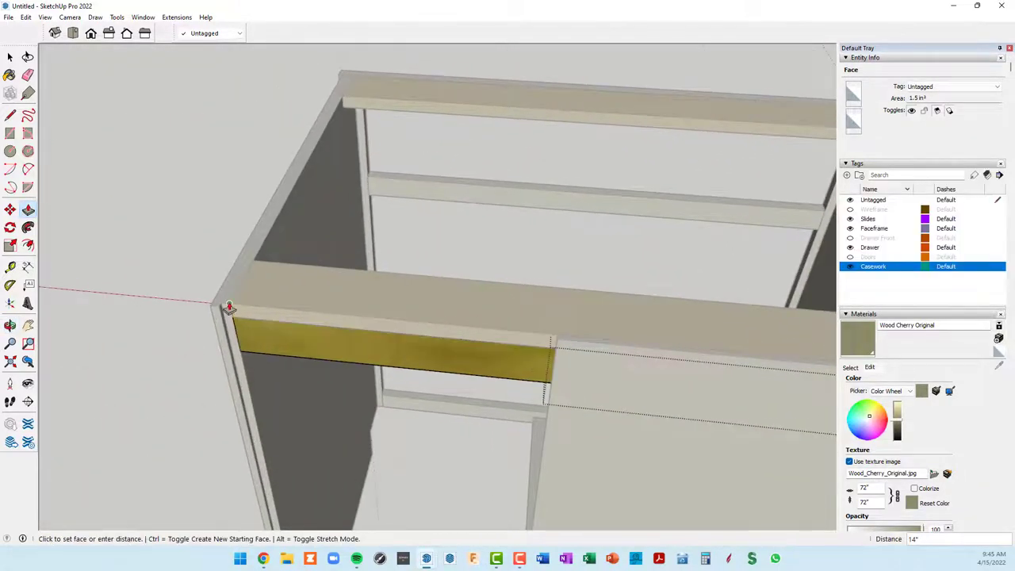
click(227, 306)
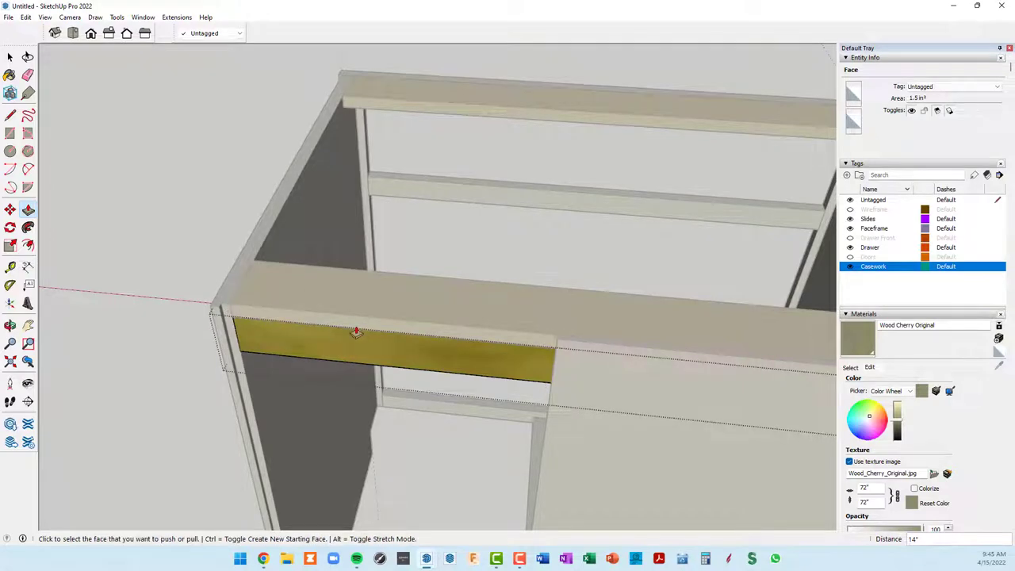
scroll(356, 332, down, 3)
scroll(351, 333, down, 3)
scroll(344, 333, down, 2)
mouse_move(345, 333)
middle_down()
mouse_move(730, 347)
mouse_move(605, 341)
mouse_move(627, 324)
middle_up()
Step: Close the back rail component
right_click(674, 317)
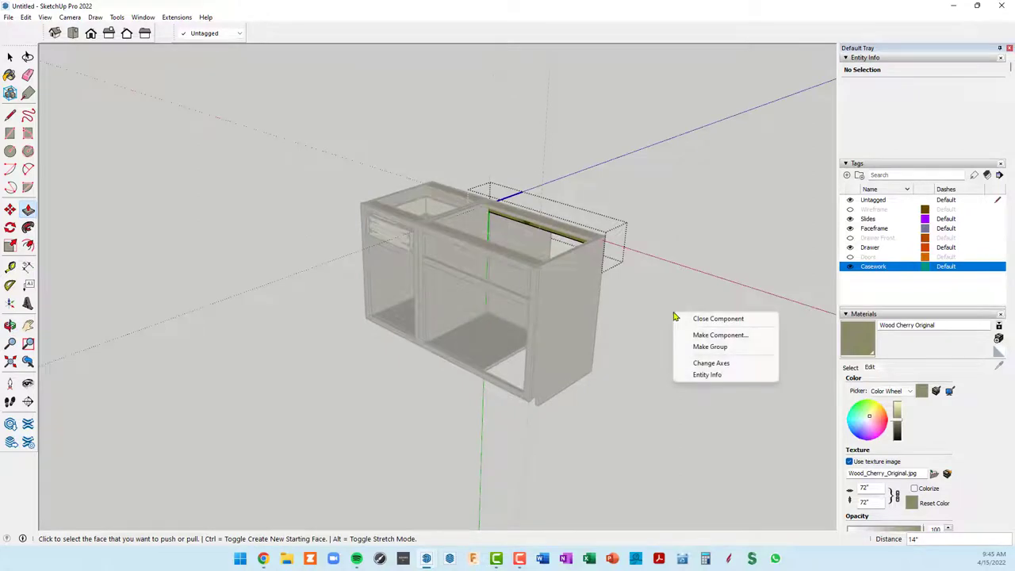
click(684, 318)
mouse_move(585, 310)
middle_down()
mouse_move(726, 293)
mouse_move(738, 268)
middle_up()
scroll(526, 344, up, 1)
scroll(512, 342, up, 4)
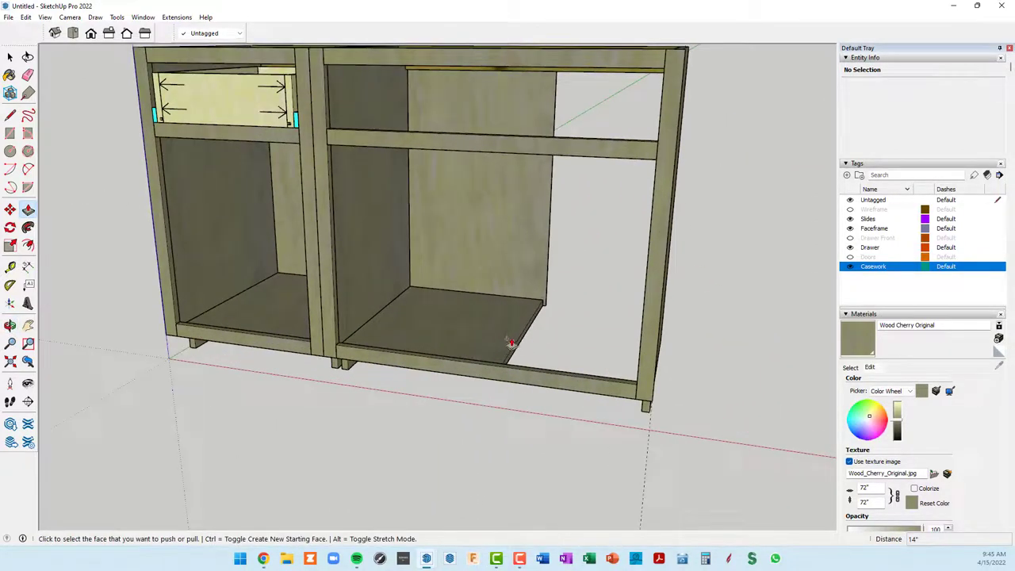
middle_drag(545, 355, 487, 367)
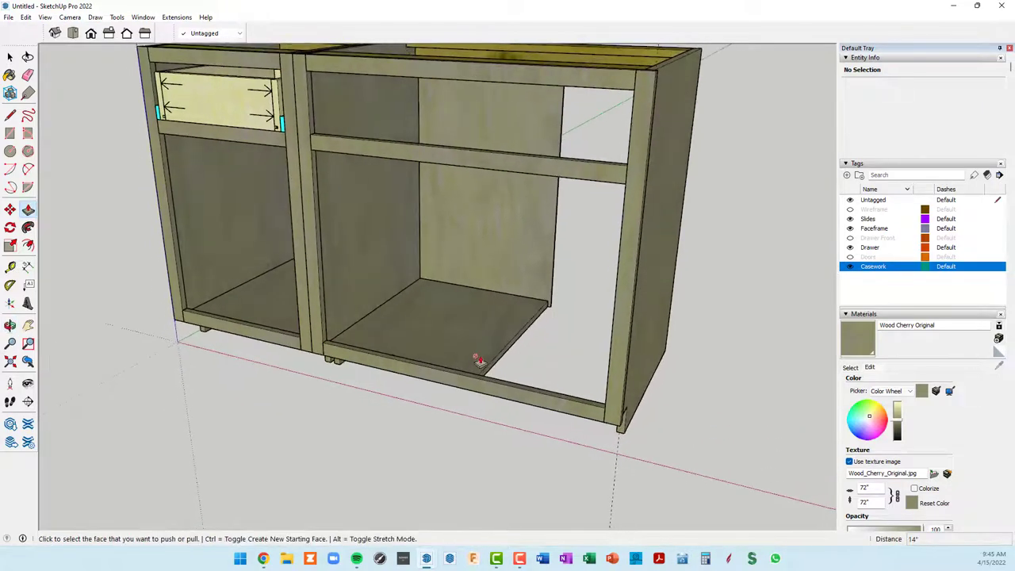
Step: Stretch the bottom shelf group 14" to the cabinet side and close the group
key(space)
double_click(472, 345)
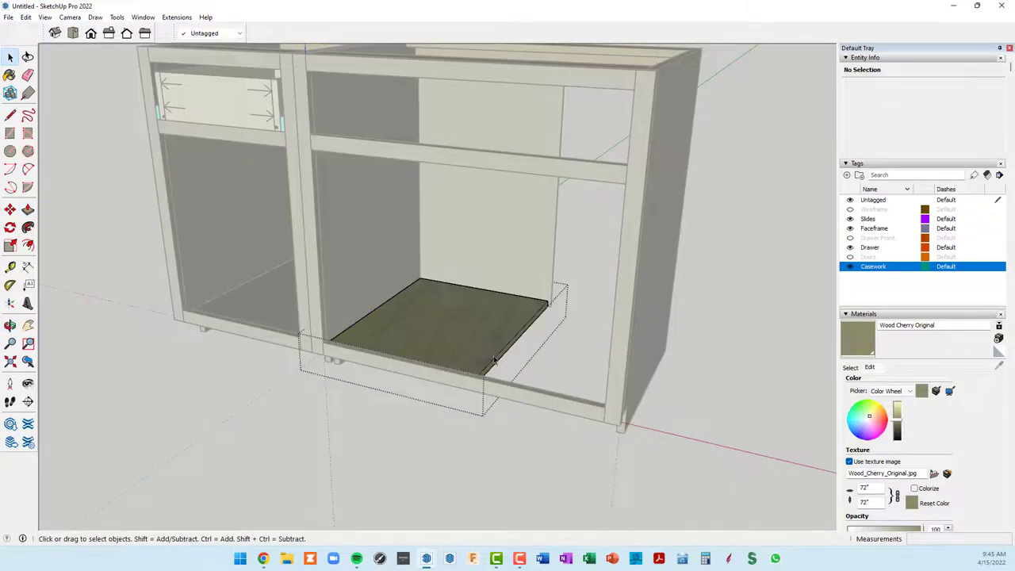
key(p)
scroll(498, 361, up, 3)
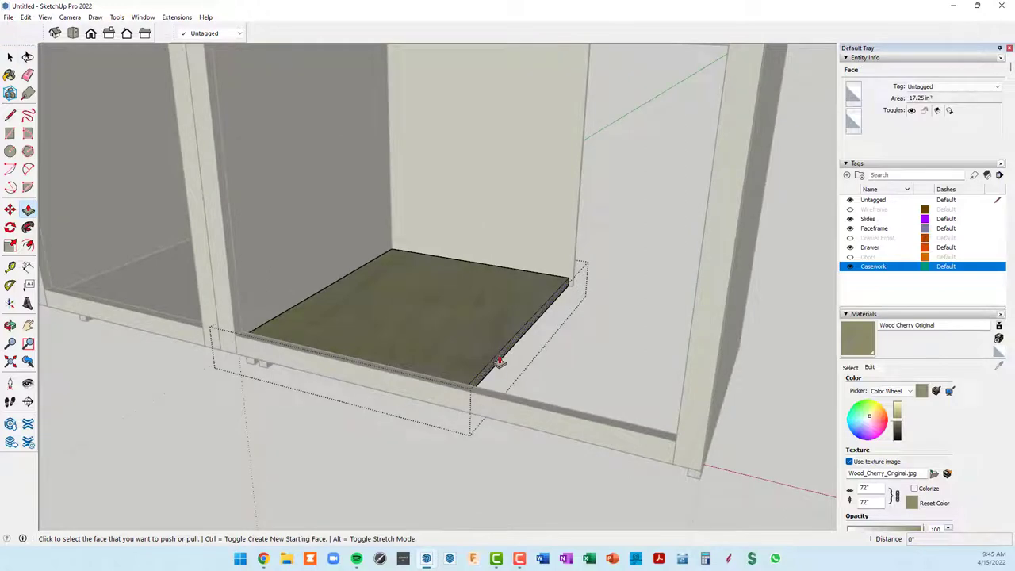
click(498, 360)
scroll(519, 357, down, 4)
mouse_move(571, 376)
middle_down()
mouse_move(618, 384)
mouse_move(634, 317)
middle_up()
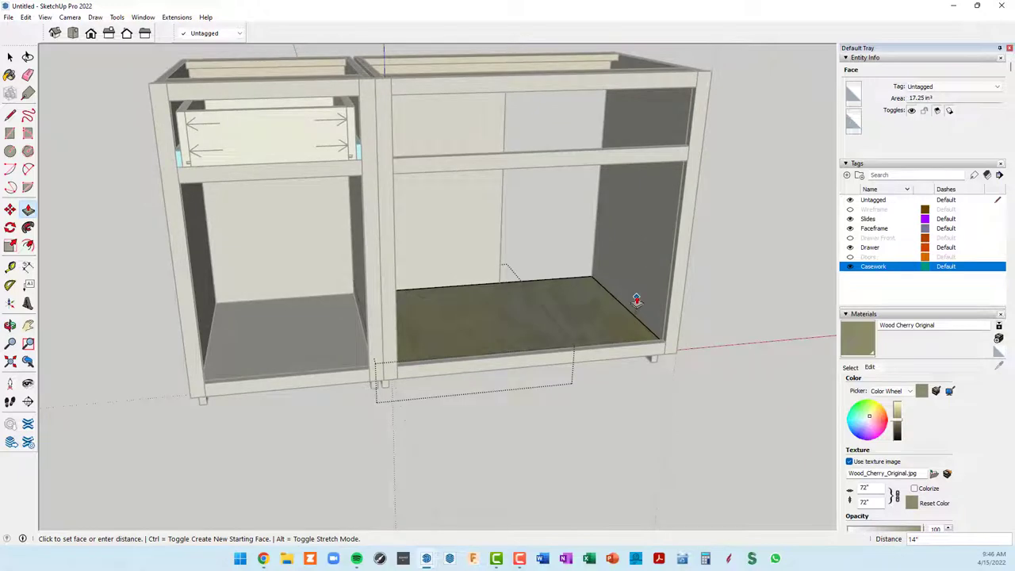
click(635, 291)
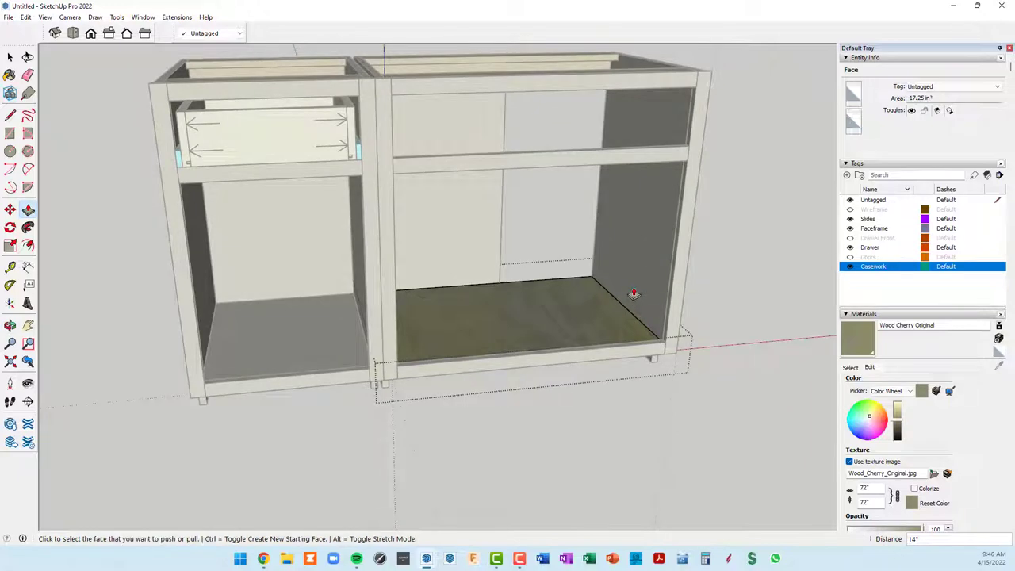
right_click(709, 398)
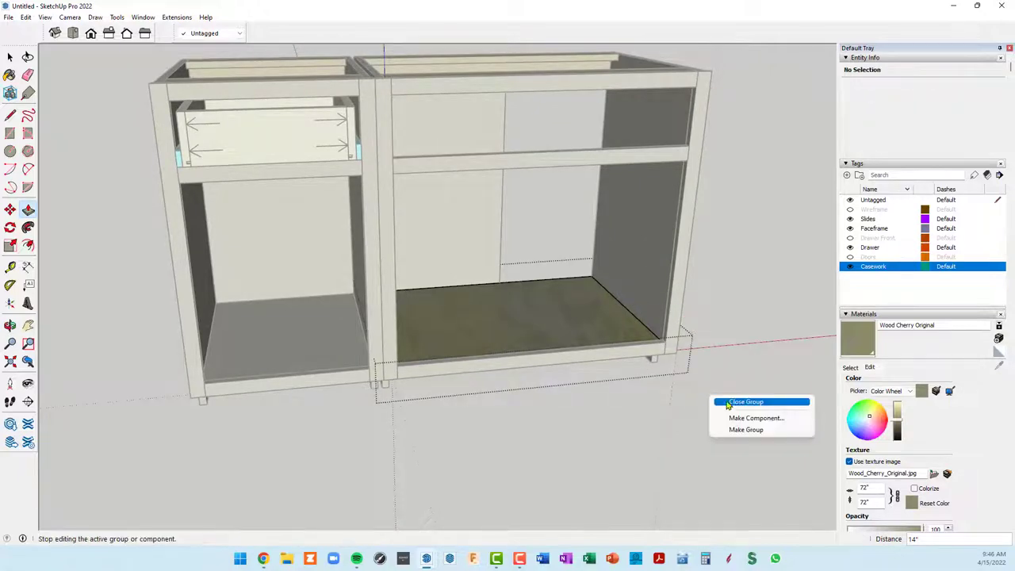
click(727, 403)
mouse_move(736, 327)
middle_down()
mouse_move(390, 369)
mouse_move(278, 341)
middle_up()
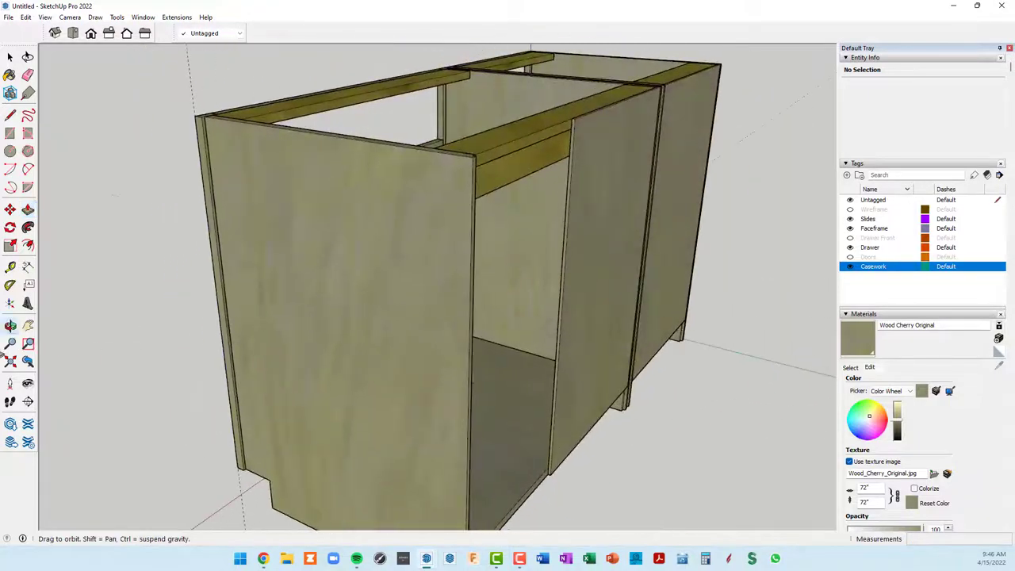
mouse_move(333, 296)
middle_down()
mouse_move(306, 256)
mouse_move(281, 309)
mouse_move(465, 261)
middle_up()
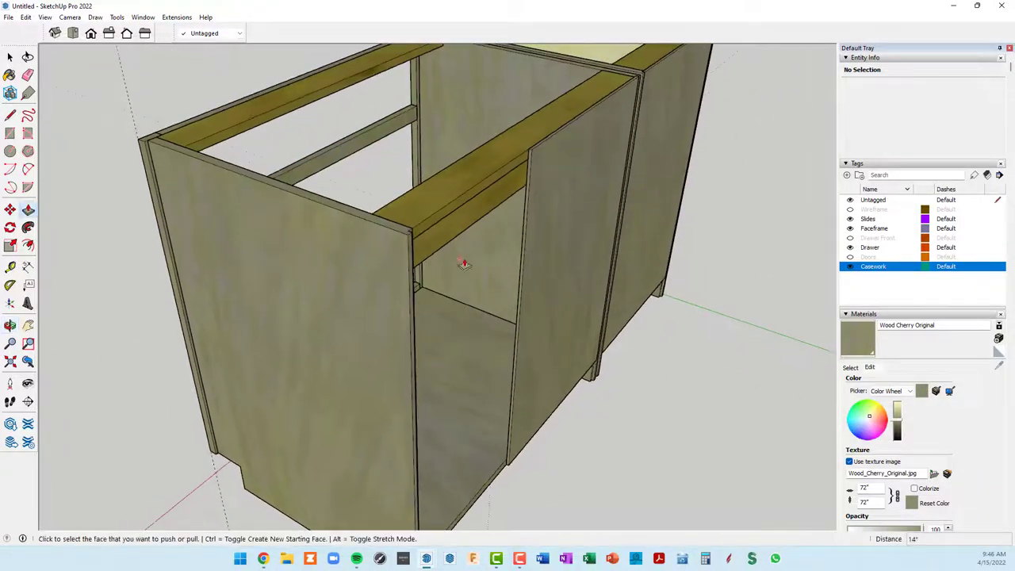
Step: Widen the back panel group 13 13/16" to the cabinet's corner with Push/Pull
key(space)
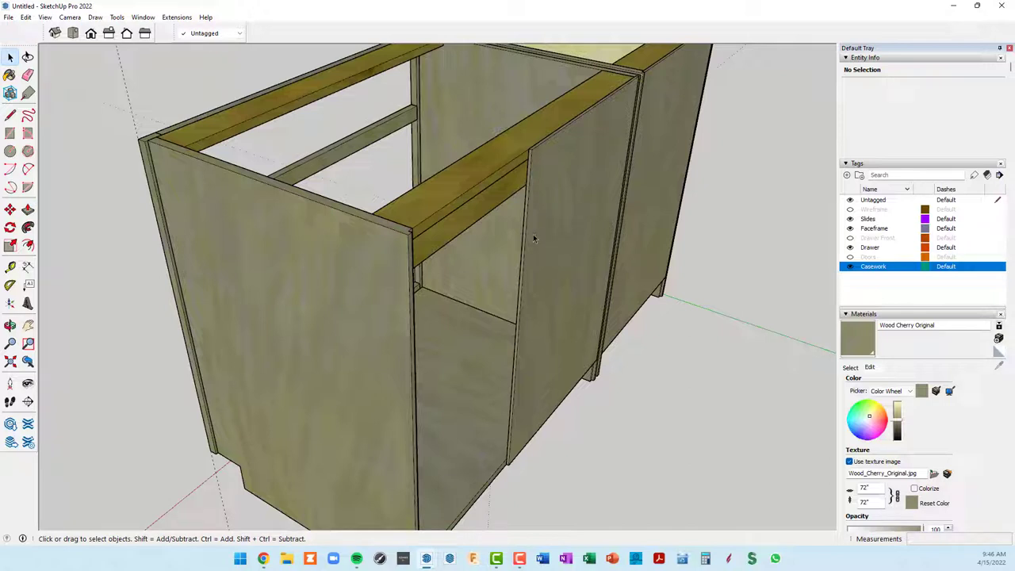
double_click(558, 230)
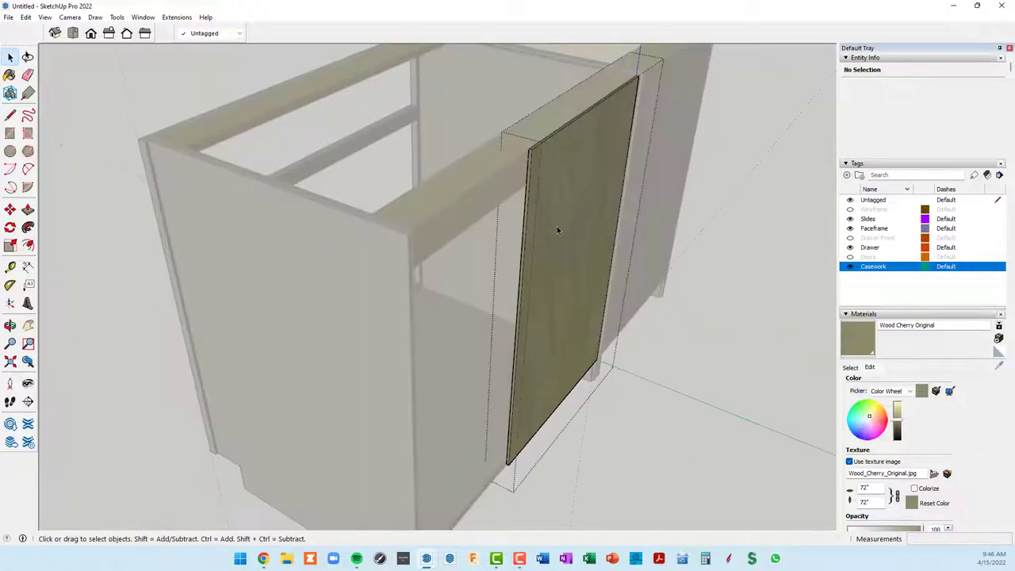
middle_drag(562, 257, 589, 254)
key(p)
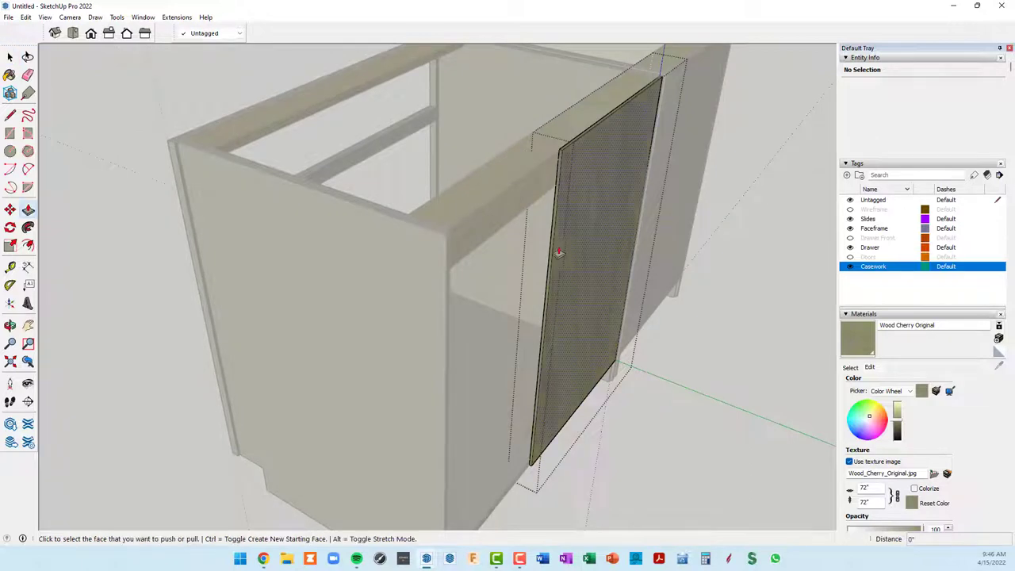
scroll(555, 245, up, 3)
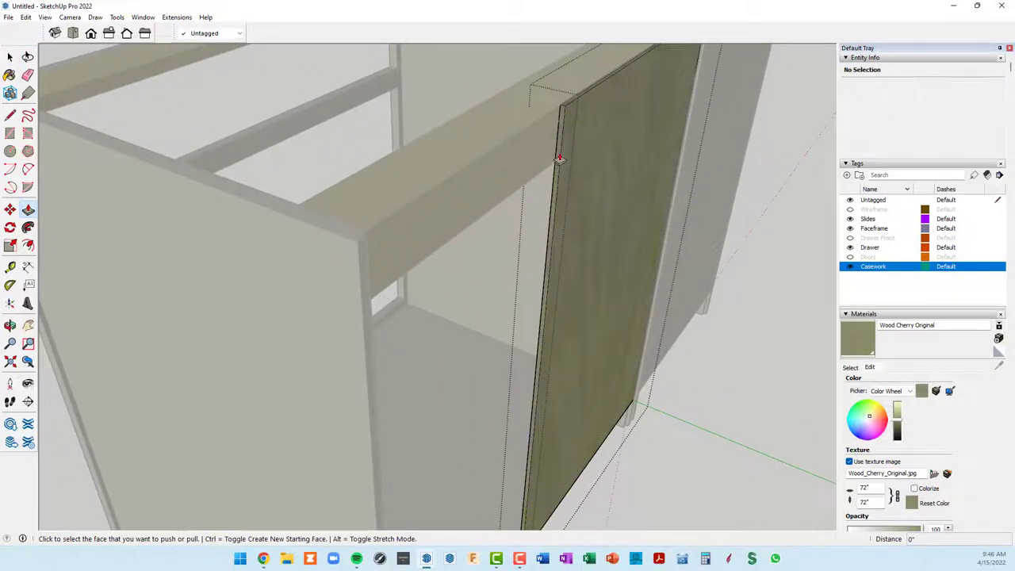
mouse_move(546, 159)
mouse_down()
mouse_move(558, 154)
mouse_move(366, 249)
mouse_up()
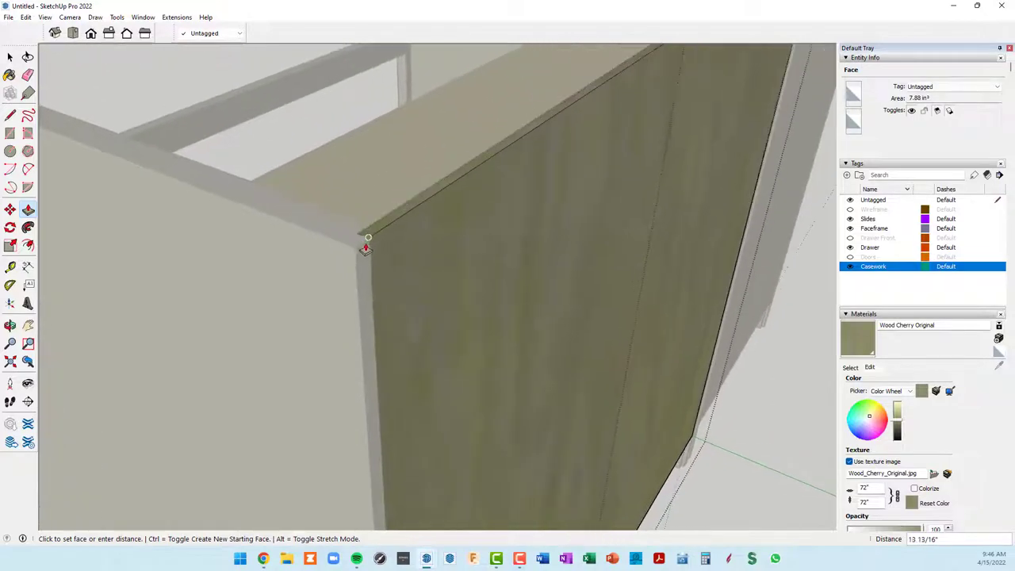
click(369, 240)
Step: Close the back panel group and bring the cabinet front back into view
scroll(395, 257, down, 2)
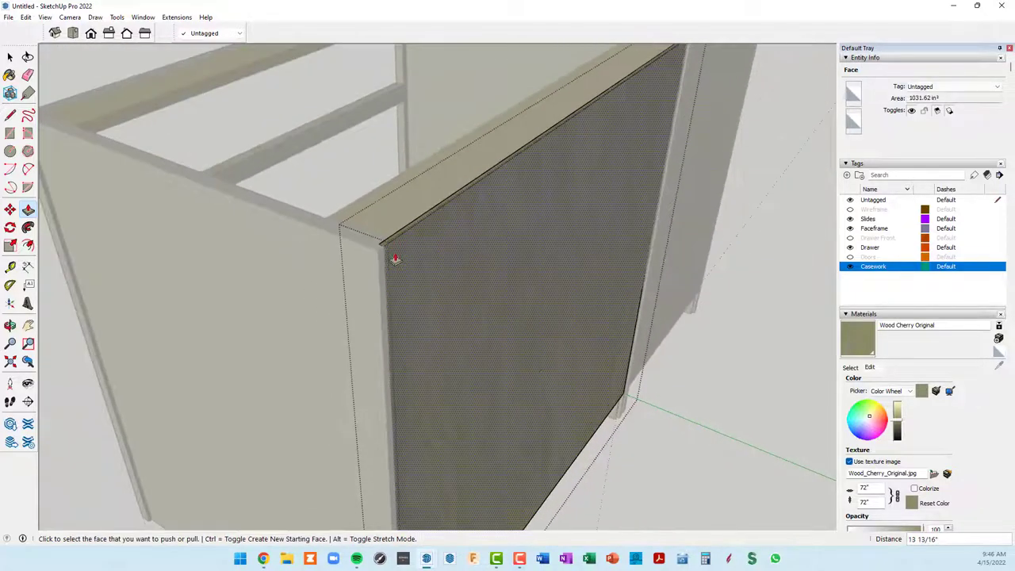
scroll(392, 268, down, 2)
scroll(451, 294, down, 2)
mouse_move(465, 292)
middle_down()
mouse_move(589, 294)
mouse_move(659, 312)
middle_up()
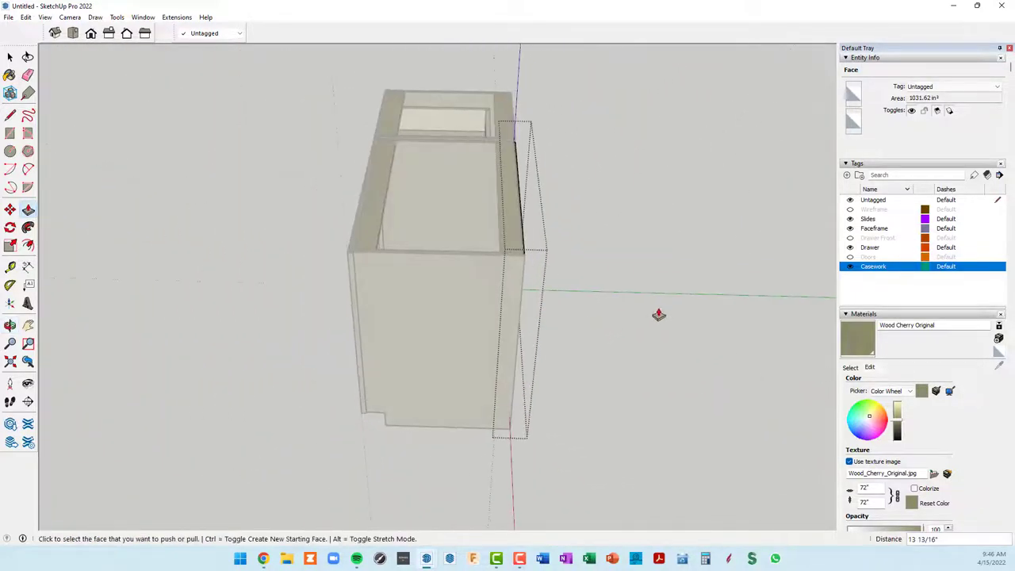
right_click(659, 312)
click(671, 314)
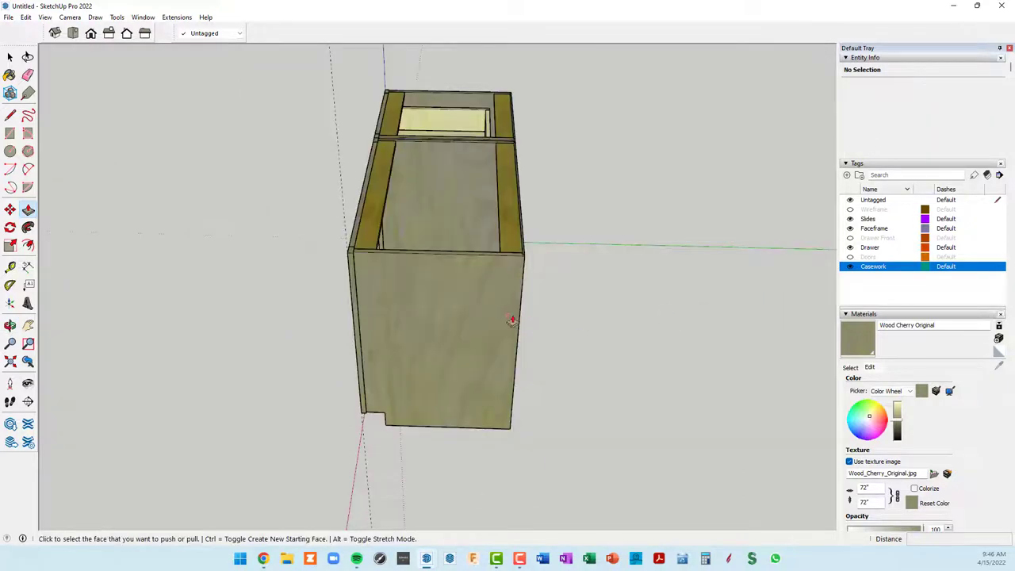
mouse_move(512, 317)
middle_down()
mouse_move(798, 272)
mouse_move(694, 289)
mouse_move(705, 271)
middle_up()
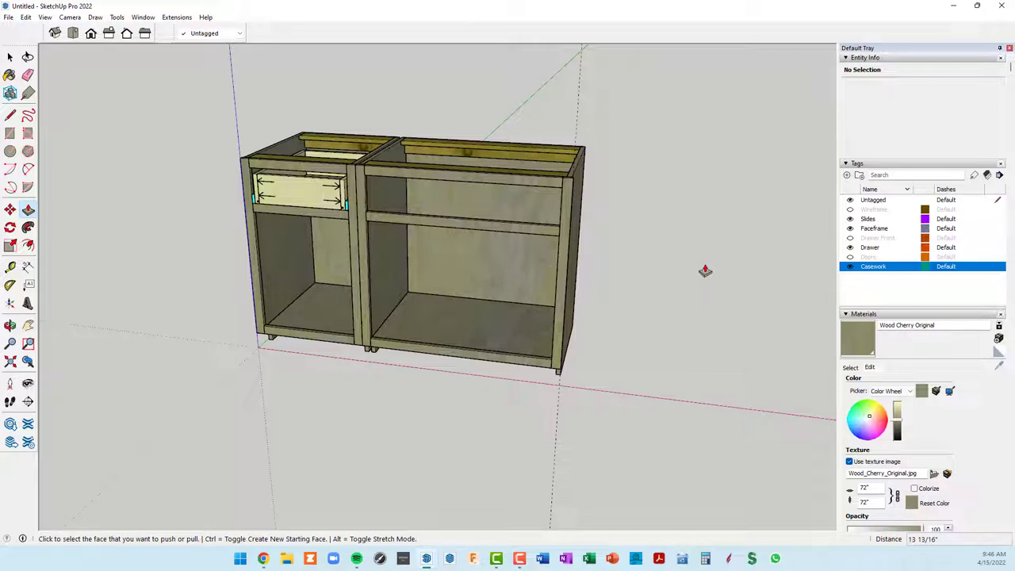
Step: Show the Drawer Front tag and select the vertical drawer-front piece
click(850, 240)
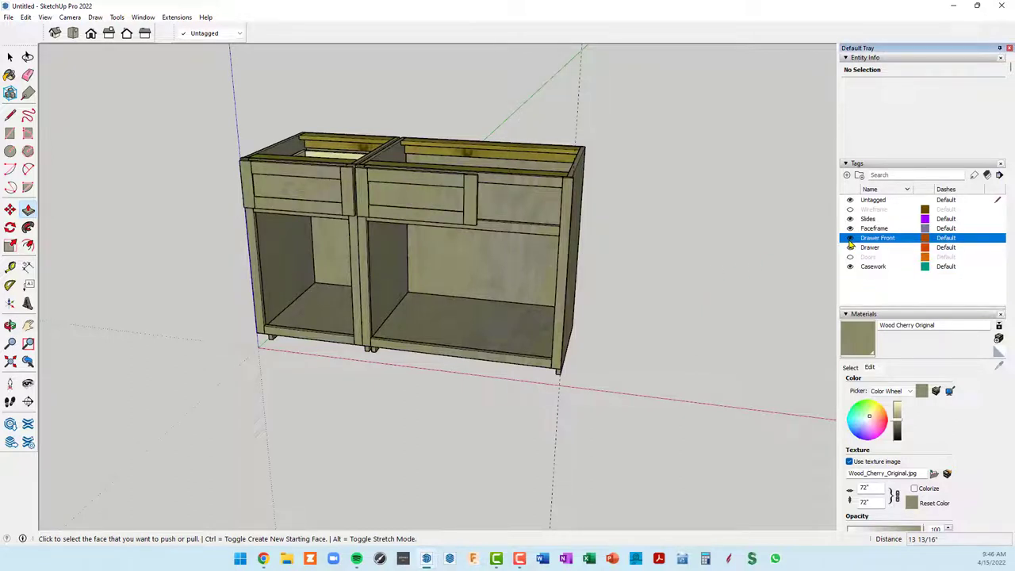
mouse_move(574, 253)
middle_down()
mouse_move(508, 229)
mouse_move(535, 240)
mouse_move(612, 229)
mouse_move(559, 230)
middle_up()
scroll(508, 229, up, 3)
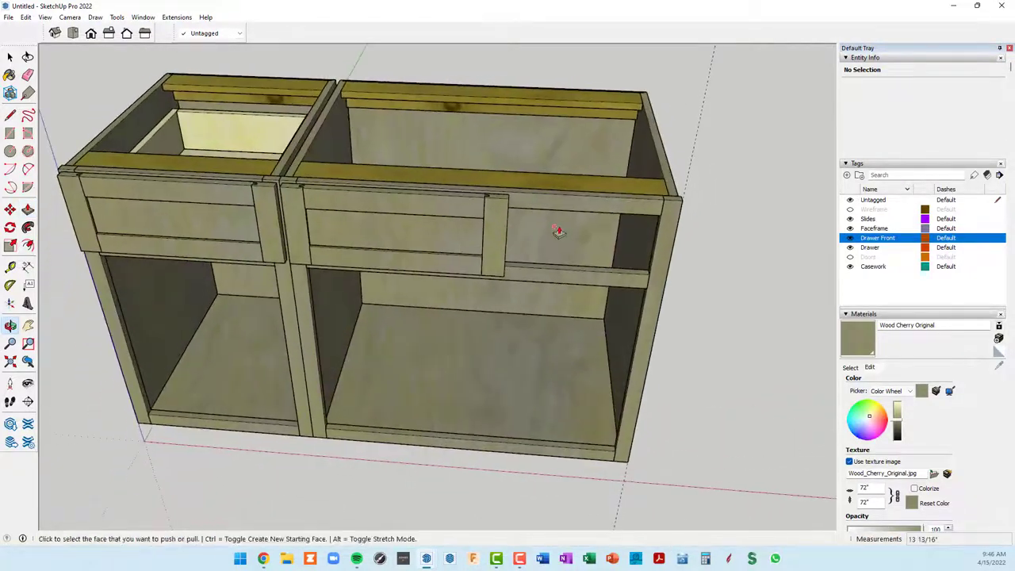
key(space)
click(499, 234)
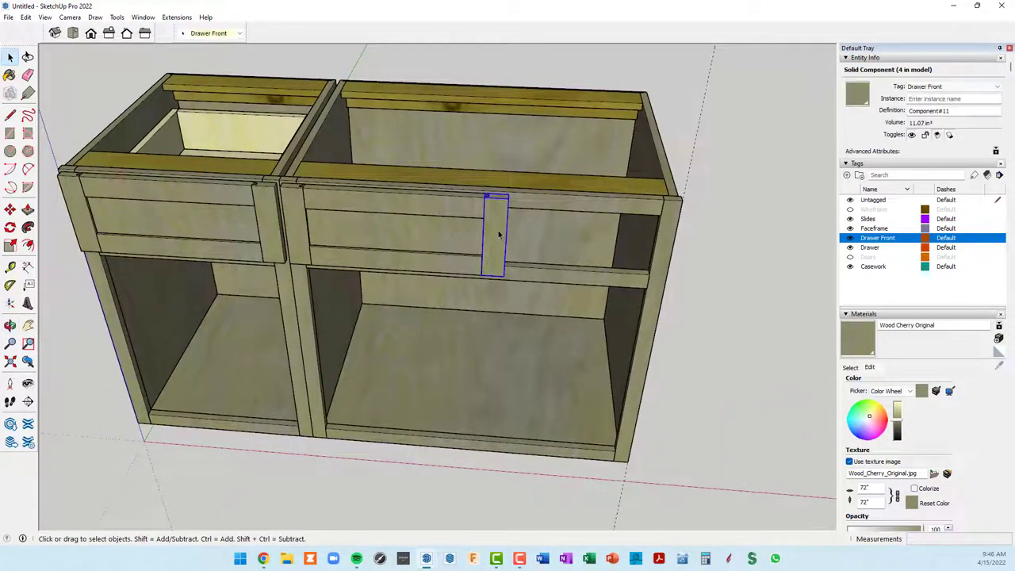
middle_drag(543, 243, 453, 236)
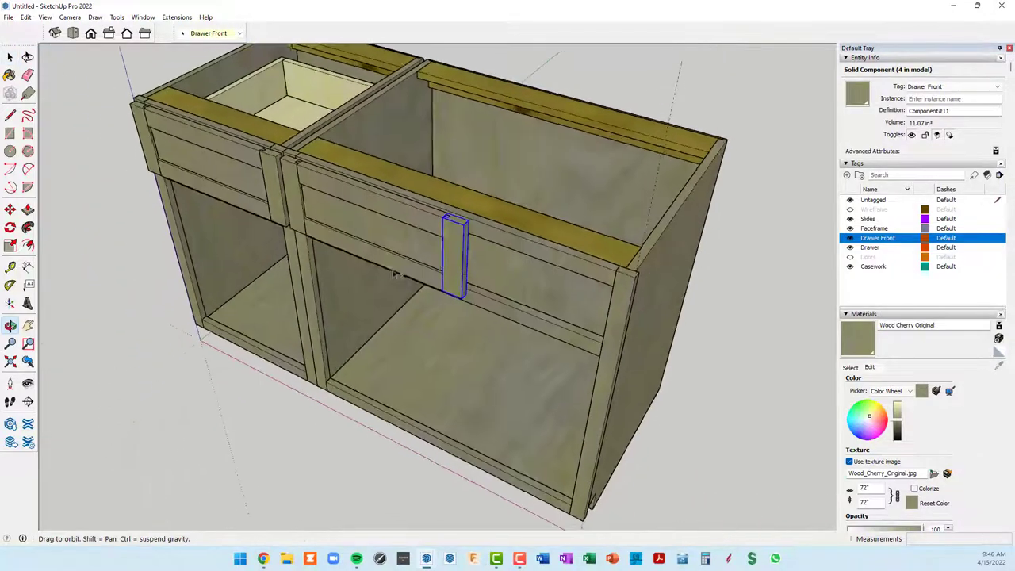
scroll(459, 233, up, 3)
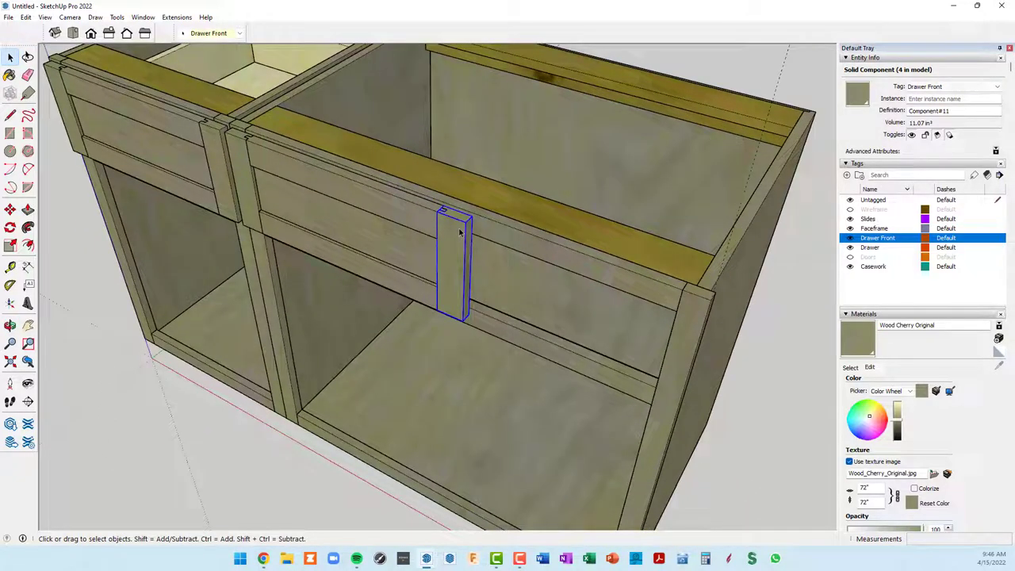
Step: Move the drawer front to the cabinet's right edge, then shift it 1/4" along the width
key(m)
scroll(460, 230, up, 2)
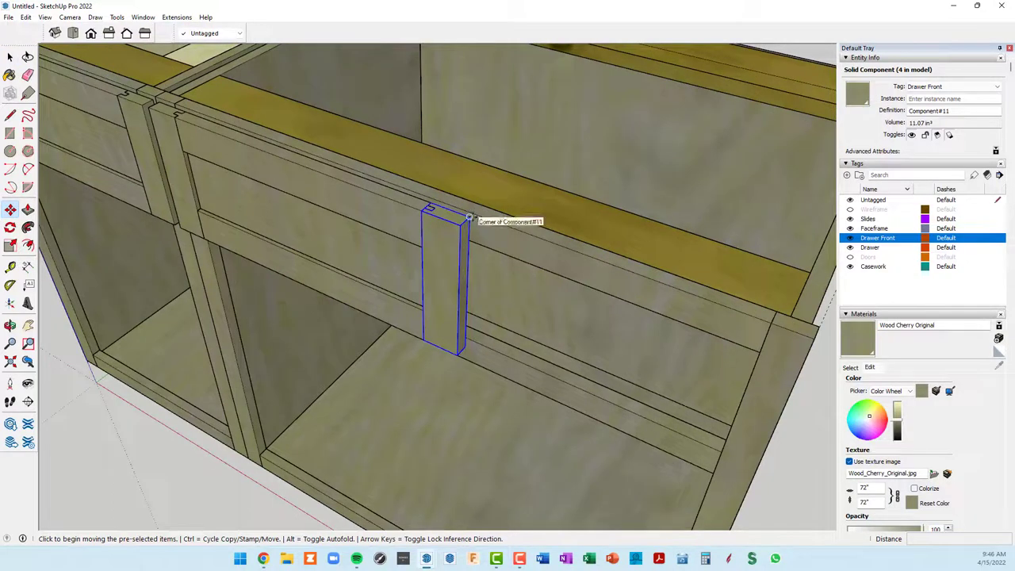
click(468, 216)
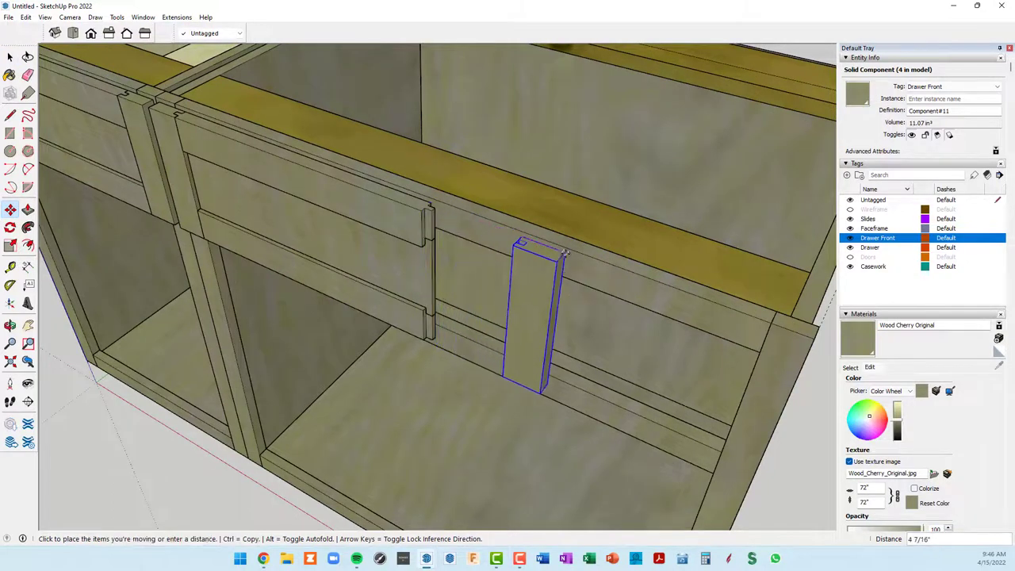
scroll(611, 272, down, 3)
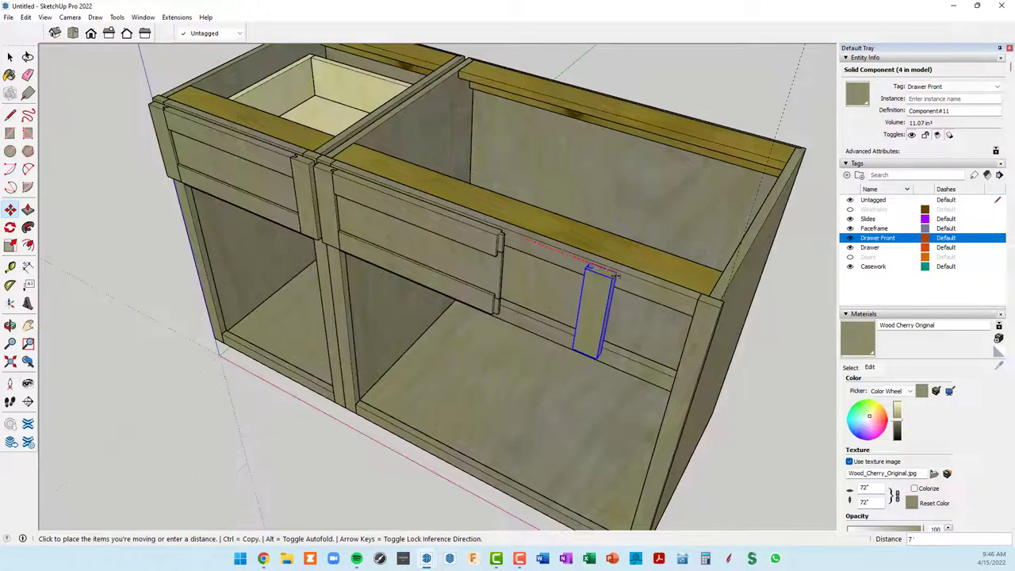
scroll(666, 289, up, 2)
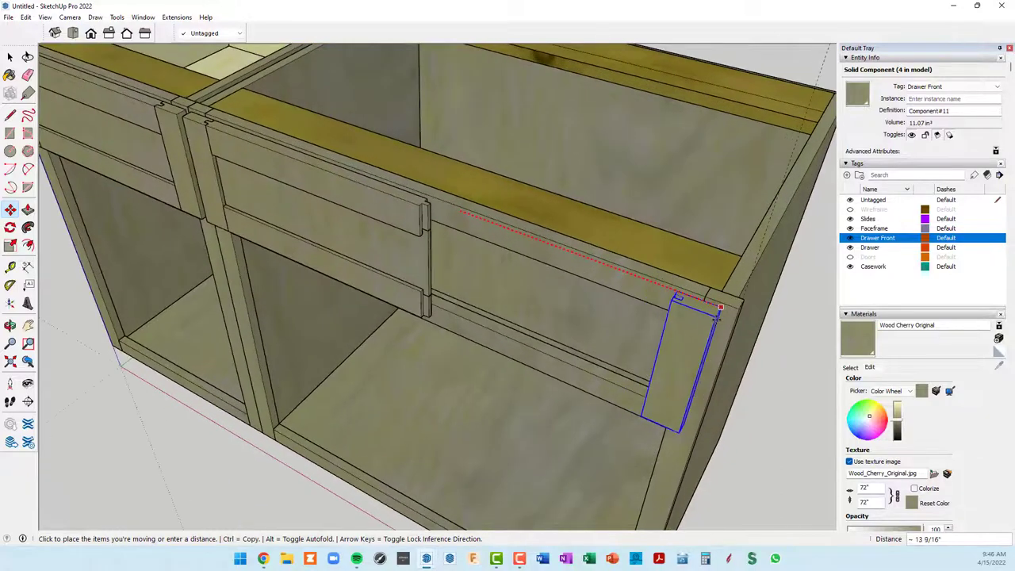
click(738, 310)
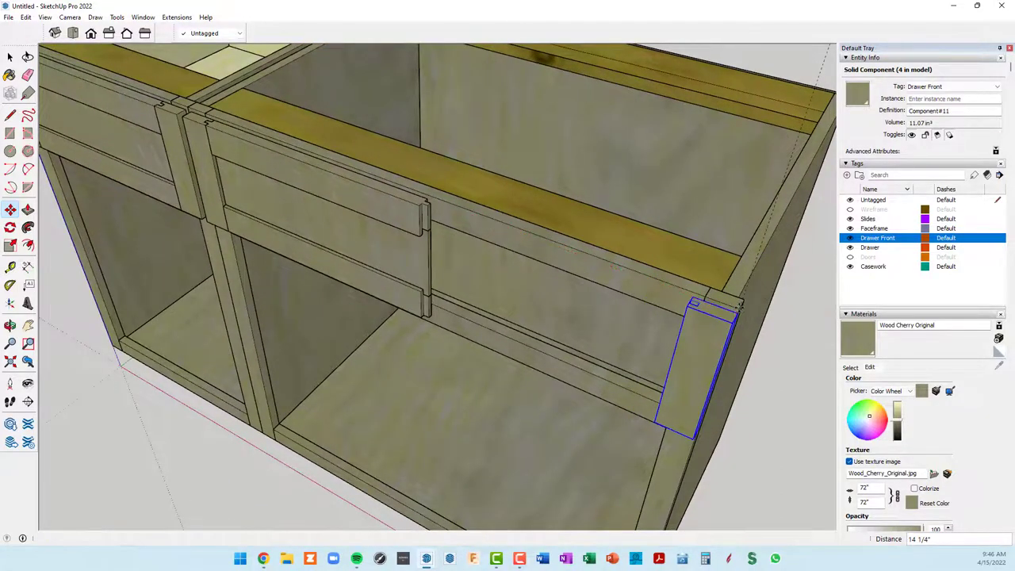
middle_drag(738, 336, 666, 278)
scroll(657, 271, up, 2)
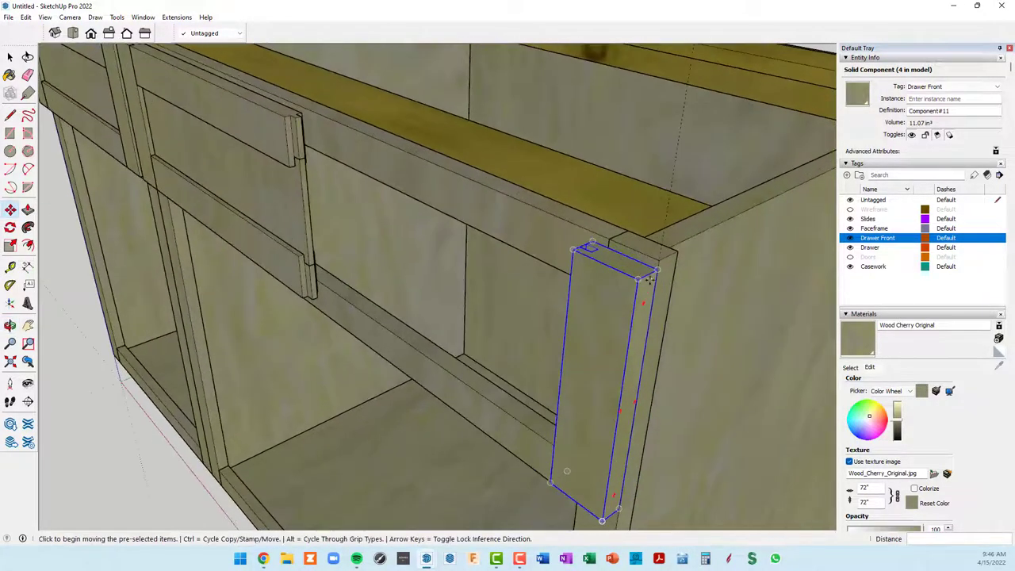
click(657, 270)
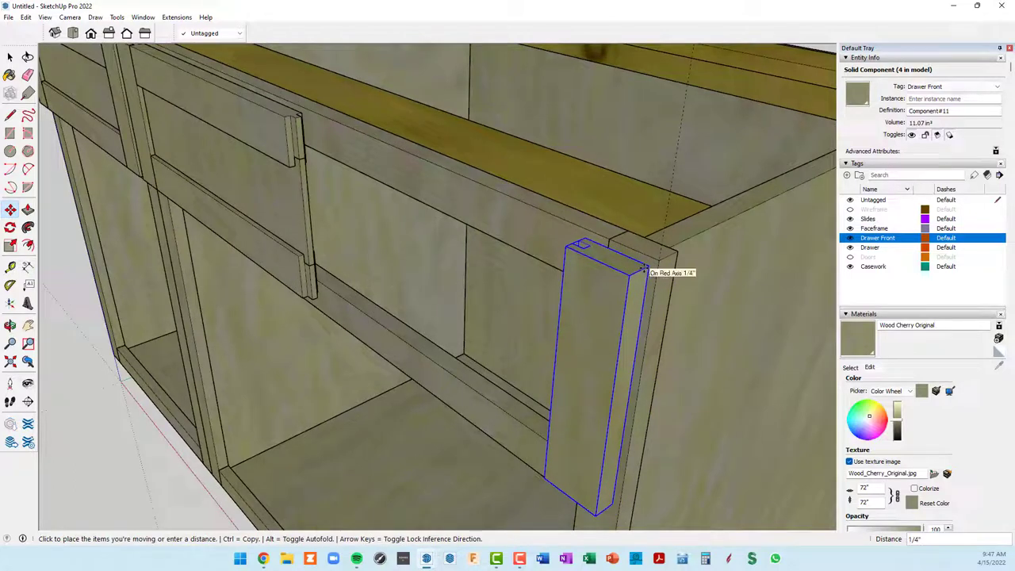
text(1/4)
key(Return)
Step: Select the middle drawer-front rail group
scroll(656, 323, down, 3)
mouse_move(657, 324)
middle_down()
mouse_move(737, 285)
mouse_move(717, 274)
middle_up()
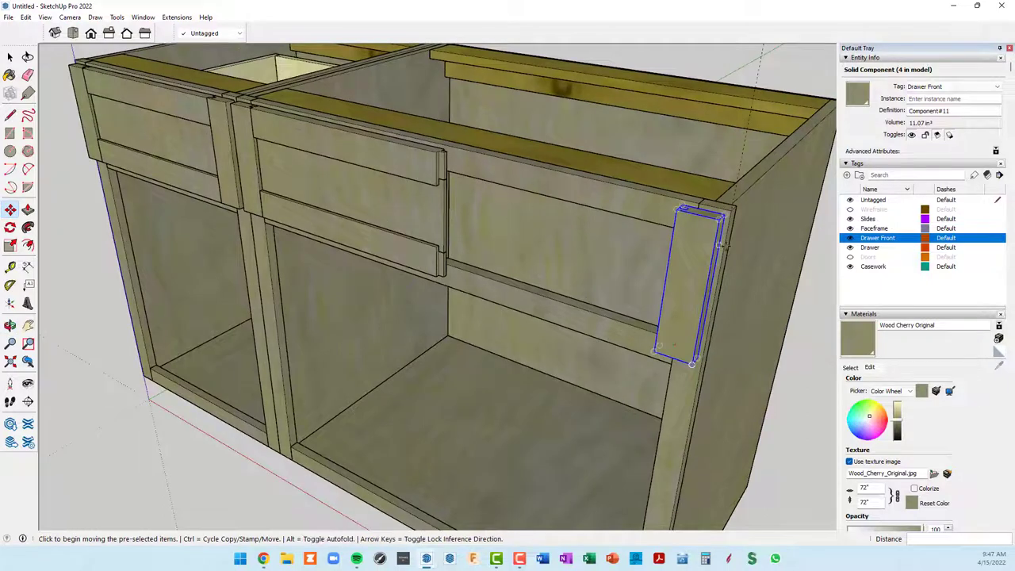
middle_drag(608, 238, 623, 244)
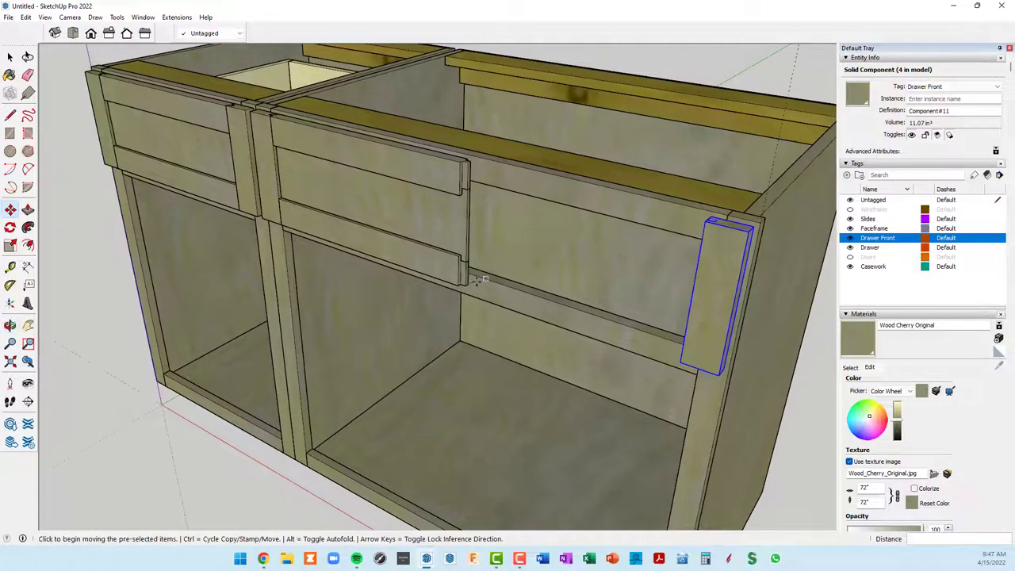
key(space)
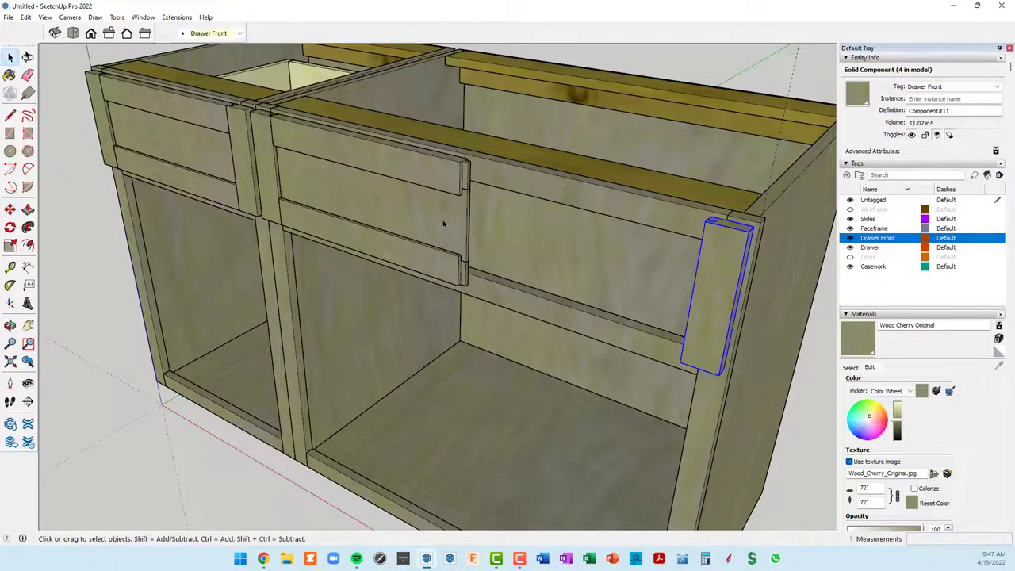
click(442, 222)
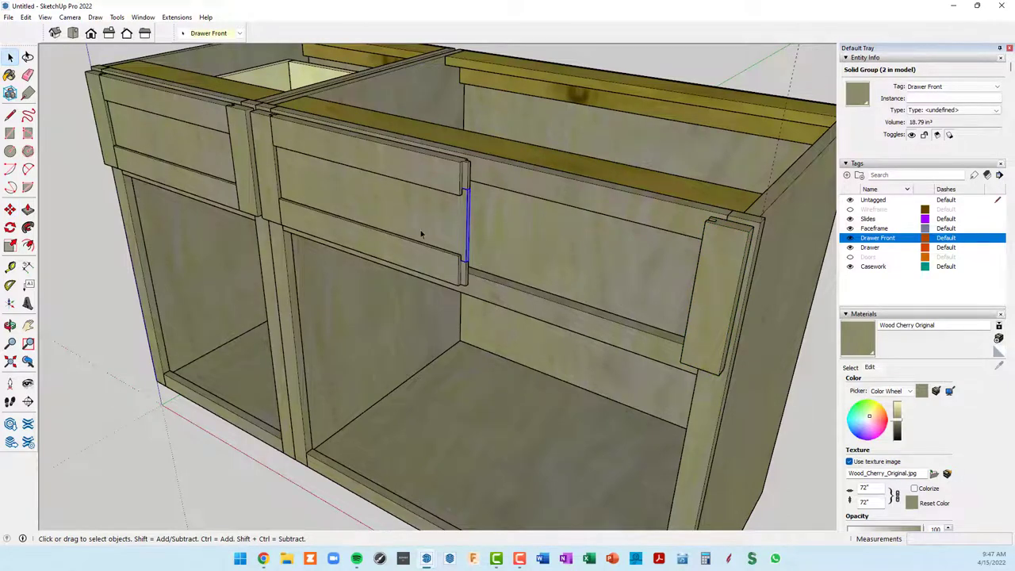
Step: Push/pull the middle drawer-front rail's end 14" inside its group, then close the group
scroll(421, 234, up, 3)
scroll(505, 231, down, 2)
scroll(468, 227, down, 3)
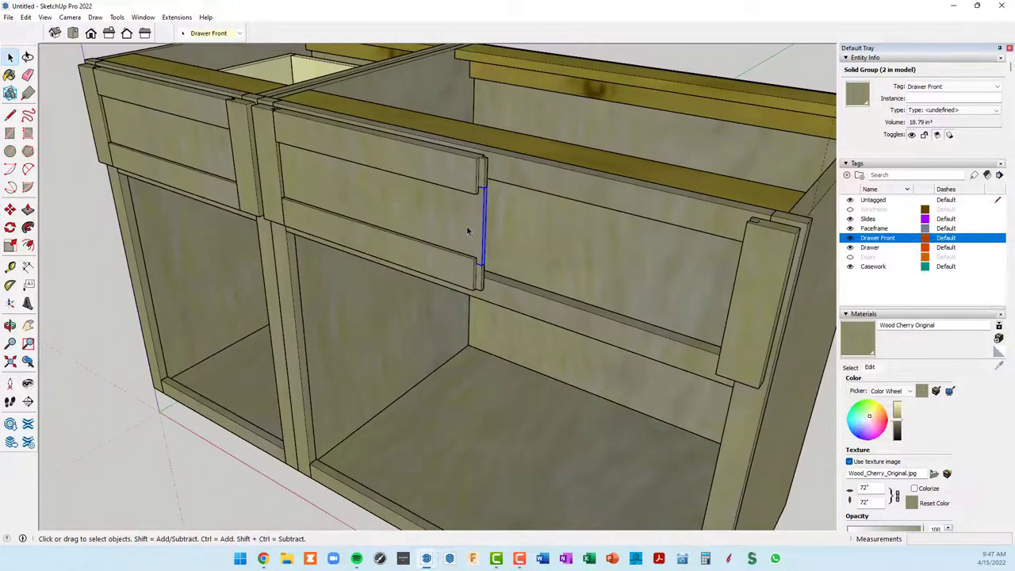
middle_drag(468, 227, 380, 226)
scroll(376, 225, up, 3)
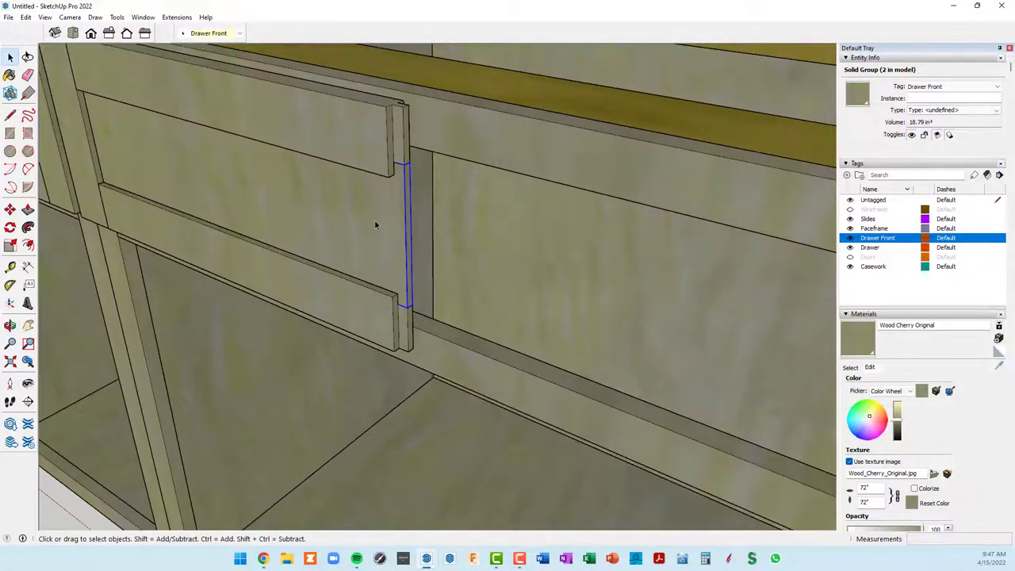
double_click(376, 225)
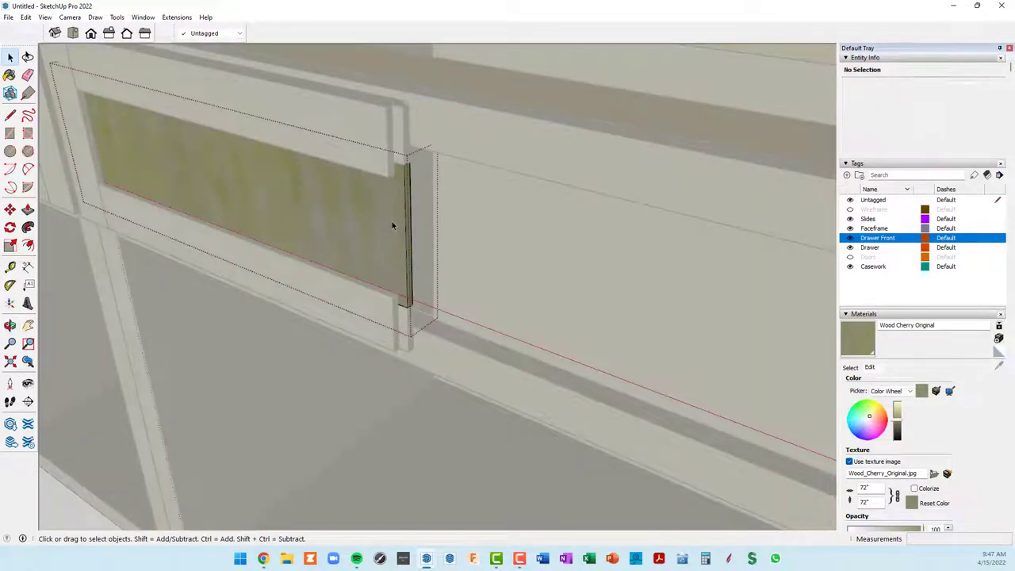
key(p)
click(403, 223)
scroll(444, 222, down, 3)
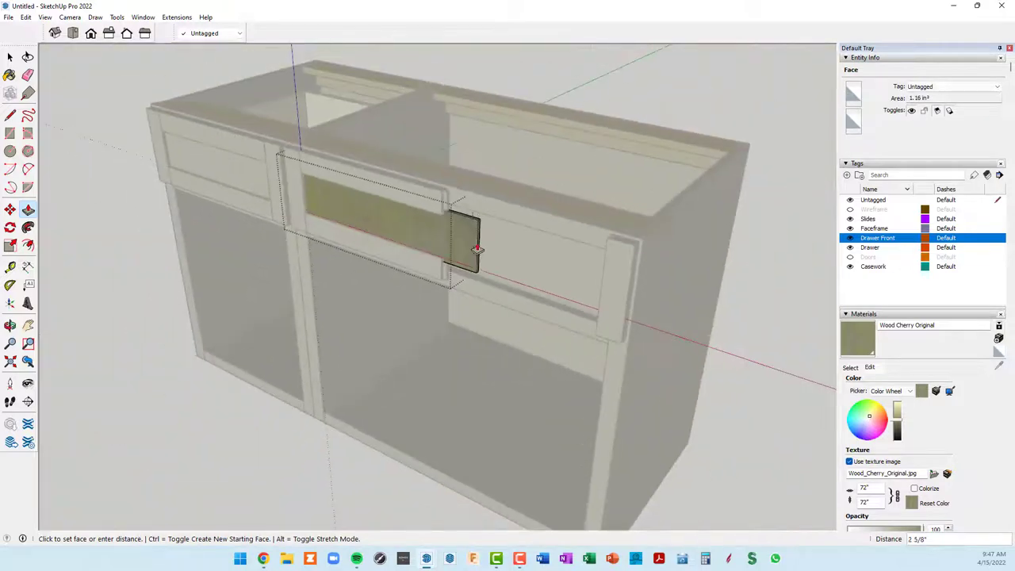
scroll(475, 245, down, 2)
mouse_move(509, 270)
middle_down()
mouse_move(530, 317)
mouse_move(705, 437)
mouse_move(600, 236)
middle_up()
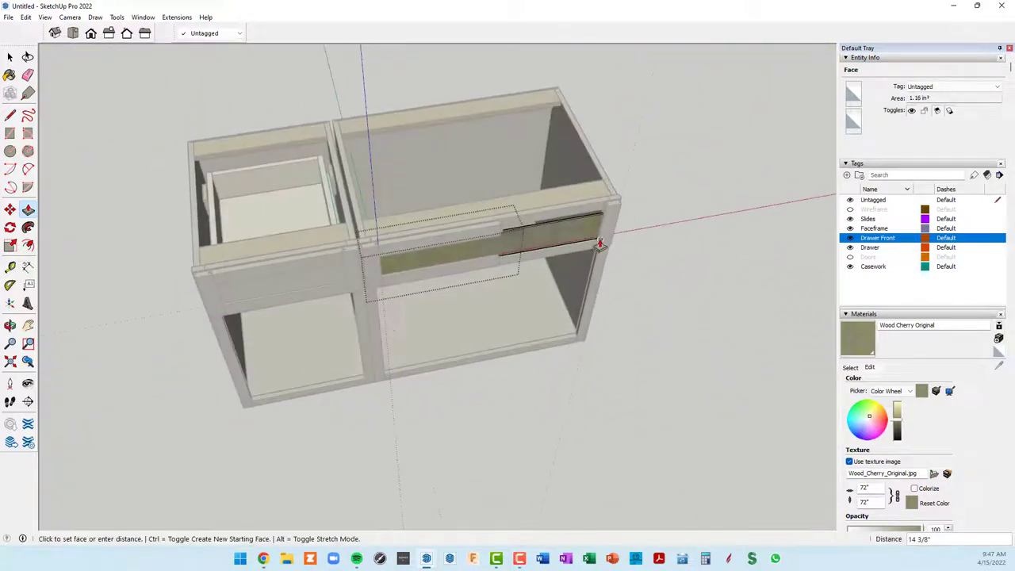
scroll(604, 188, up, 3)
scroll(611, 184, up, 2)
scroll(616, 180, up, 2)
scroll(616, 177, up, 1)
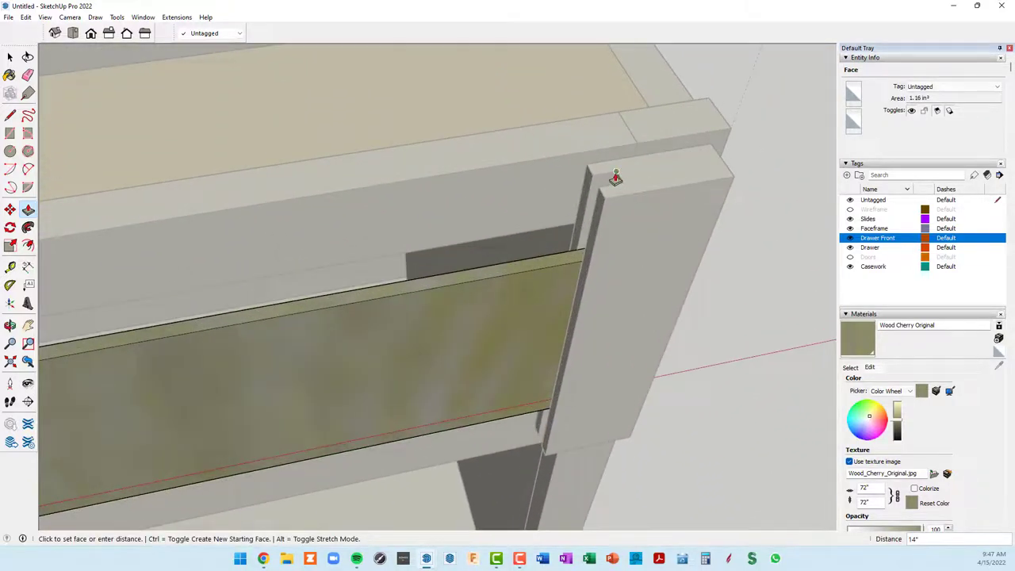
click(616, 176)
scroll(618, 177, down, 2)
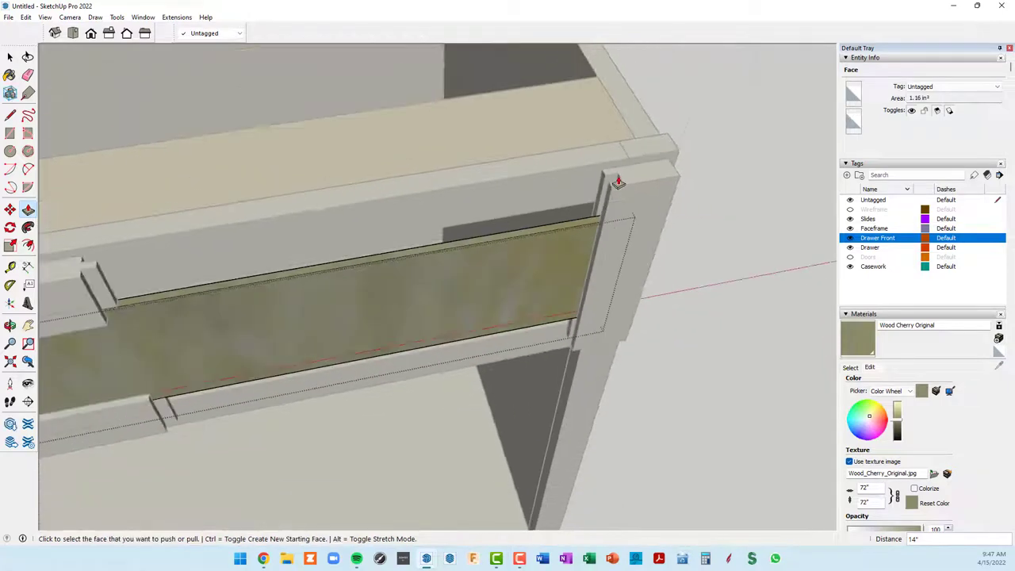
scroll(615, 176, down, 2)
click(716, 178)
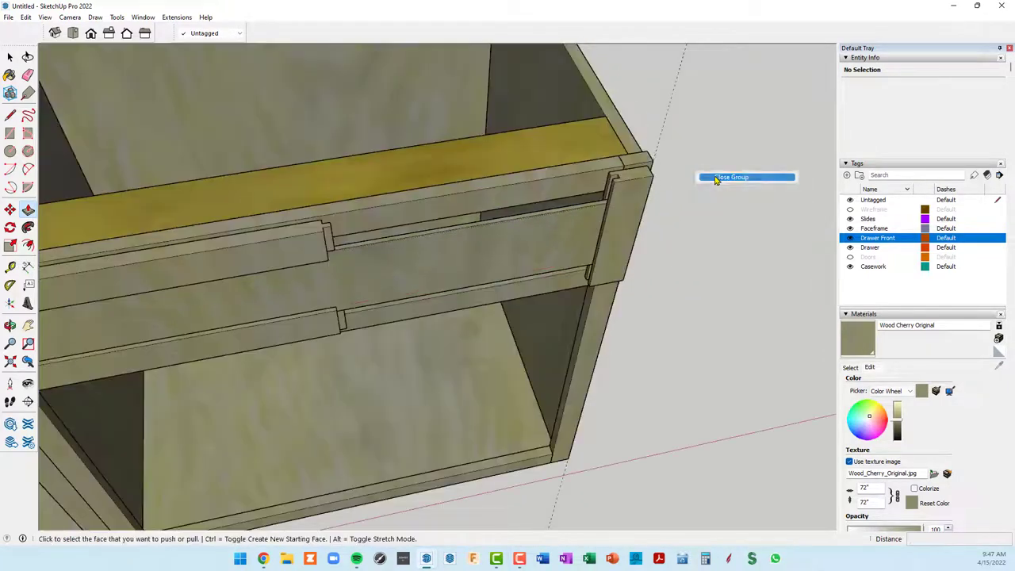
Step: Orbit to the left drawers and select the upper drawer front component
mouse_move(651, 238)
middle_down()
mouse_move(430, 267)
mouse_move(457, 275)
mouse_move(439, 197)
mouse_move(411, 156)
mouse_move(357, 130)
middle_up()
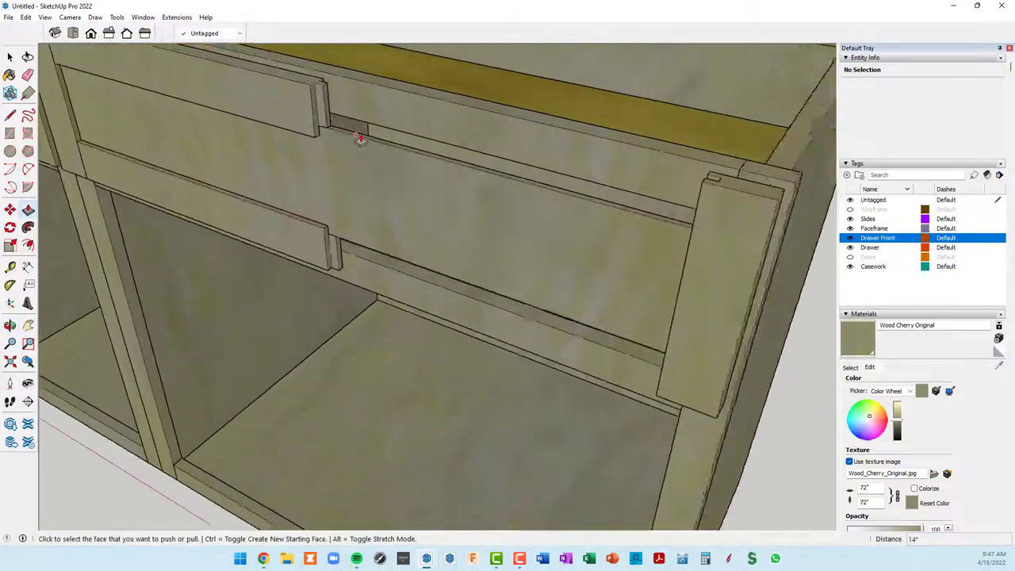
key(space)
scroll(309, 115, up, 2)
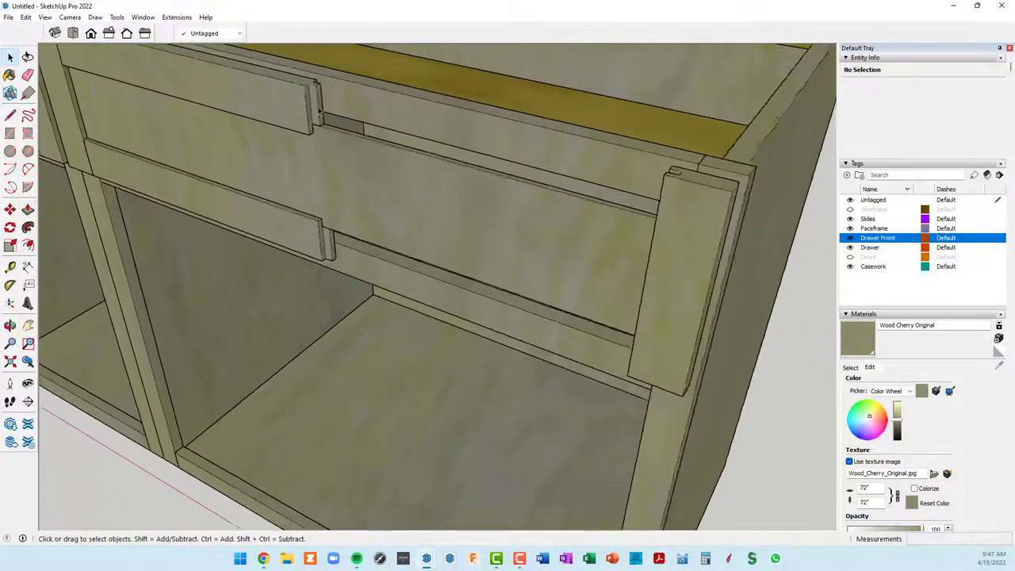
scroll(314, 105, up, 2)
scroll(337, 152, down, 1)
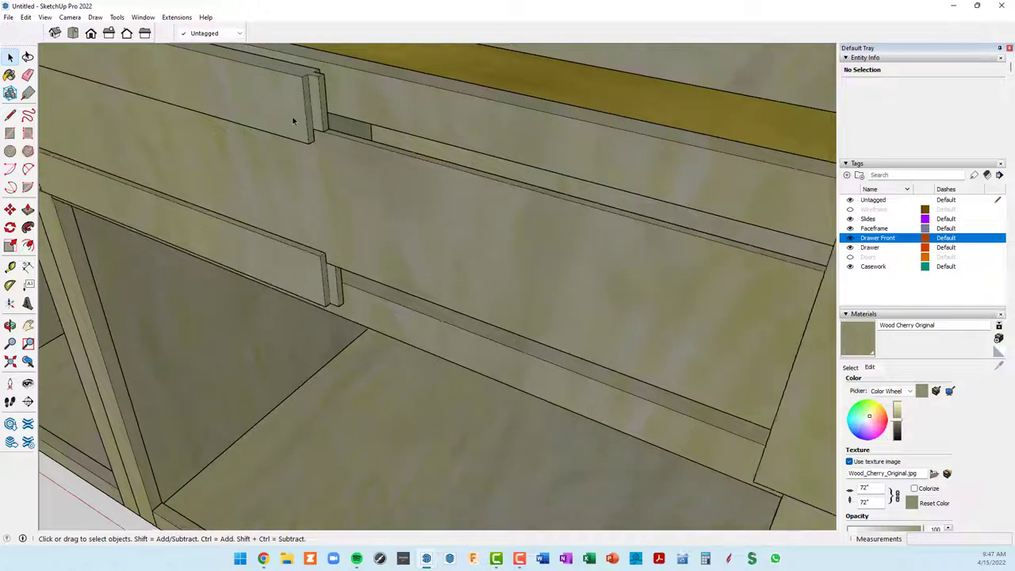
scroll(329, 143, down, 1)
scroll(321, 135, down, 1)
scroll(314, 127, down, 2)
middle_drag(315, 127, 456, 194)
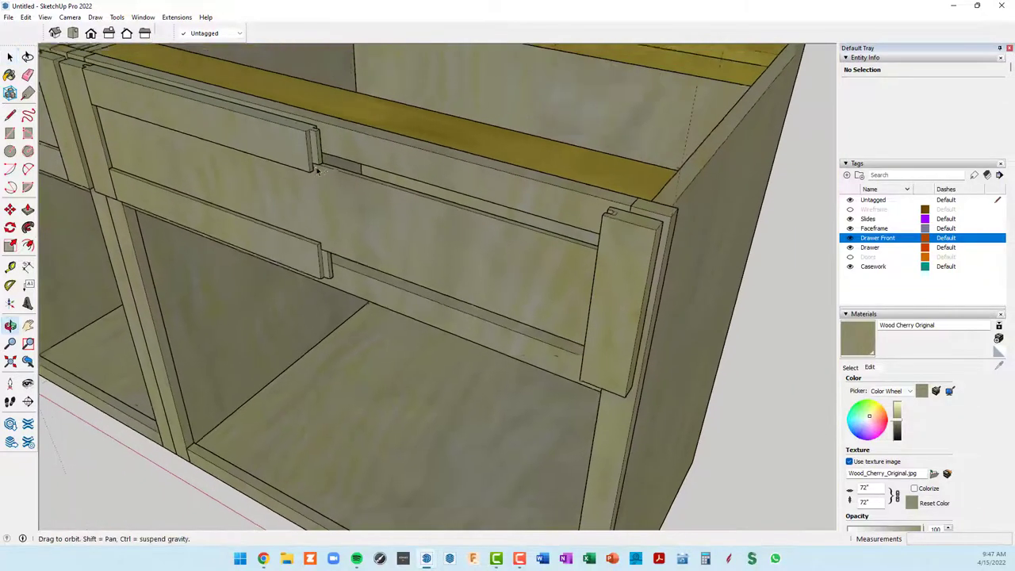
scroll(456, 194, down, 2)
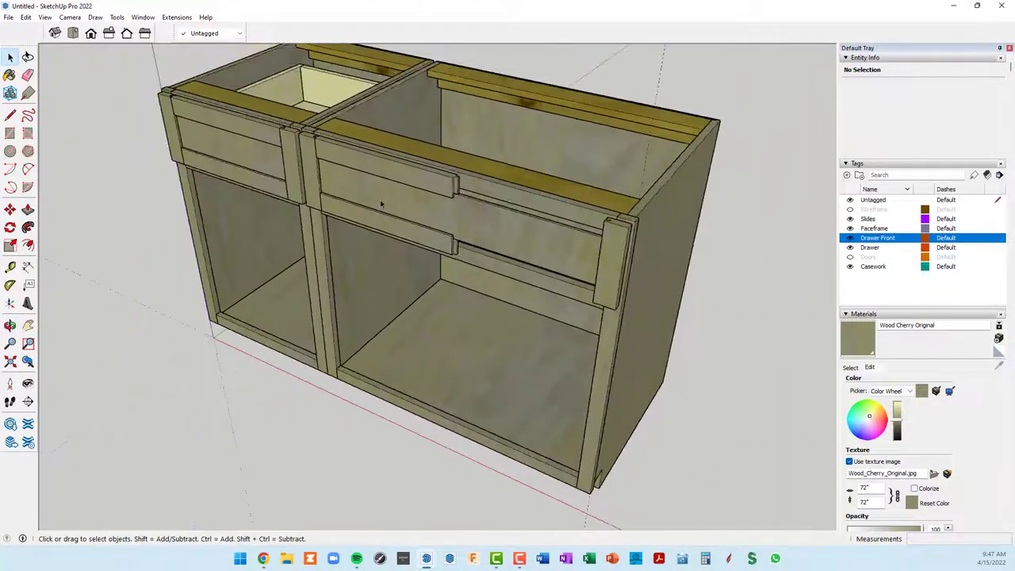
click(357, 164)
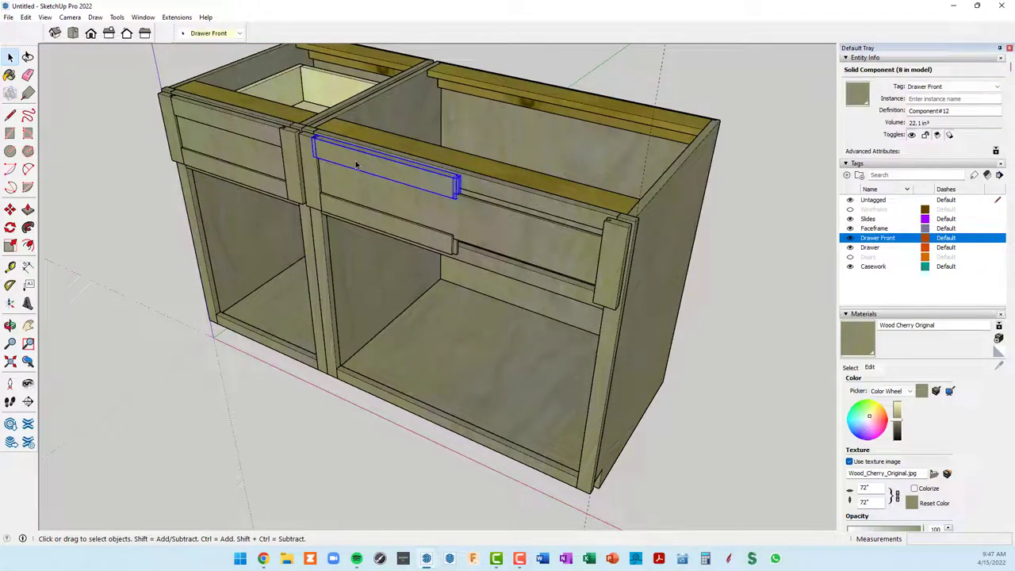
Step: Make the Doors tag visible and briefly edit the drawer front component in isolation
click(851, 258)
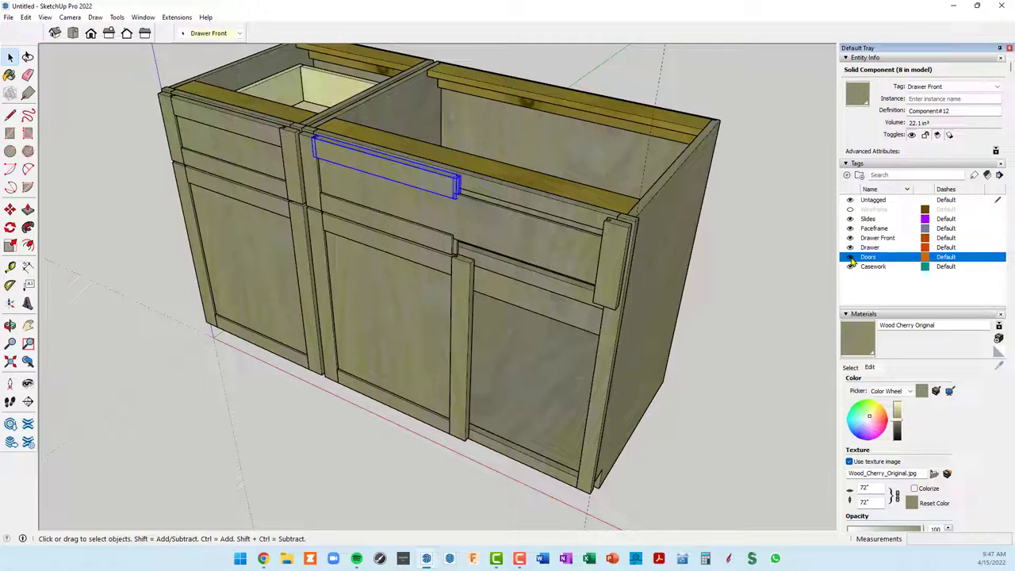
double_click(423, 182)
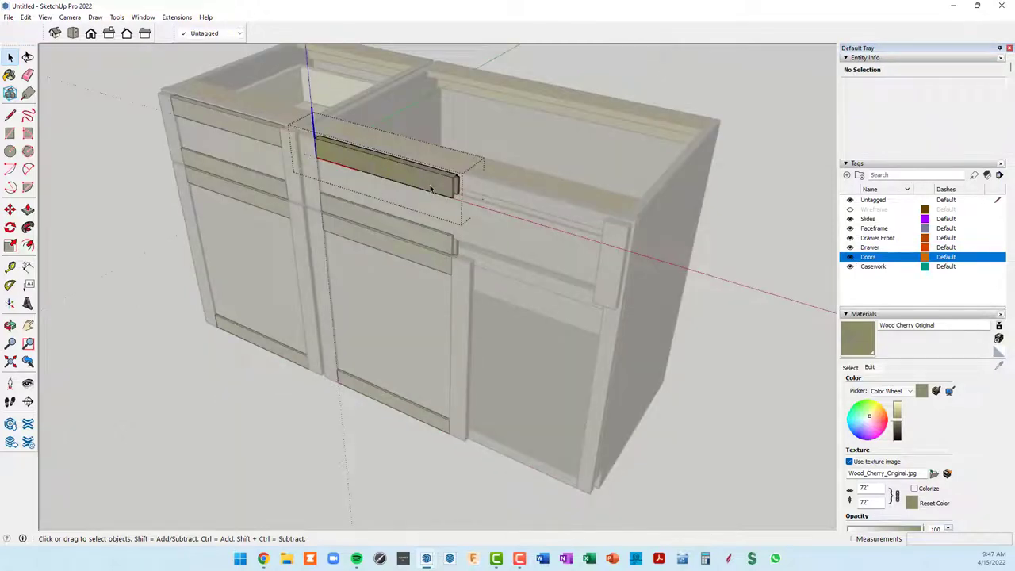
key(h)
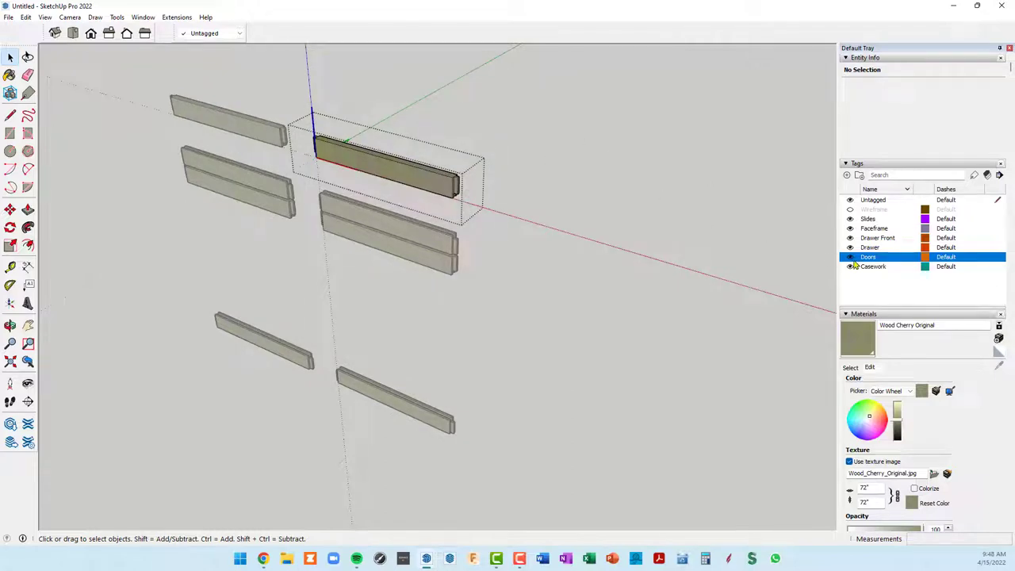
click(569, 123)
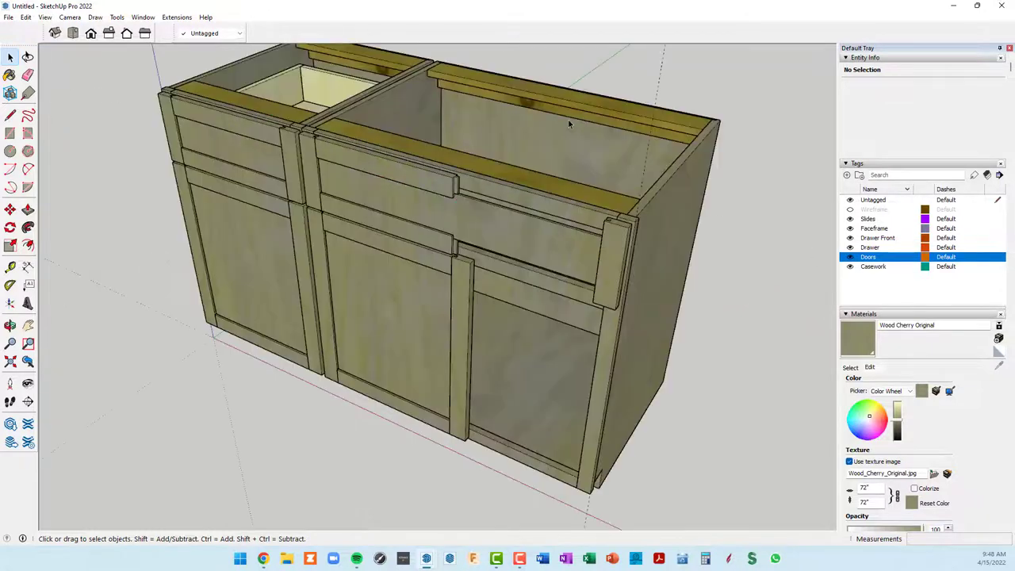
Step: Select the door's top rail and its vertical stile
click(410, 257)
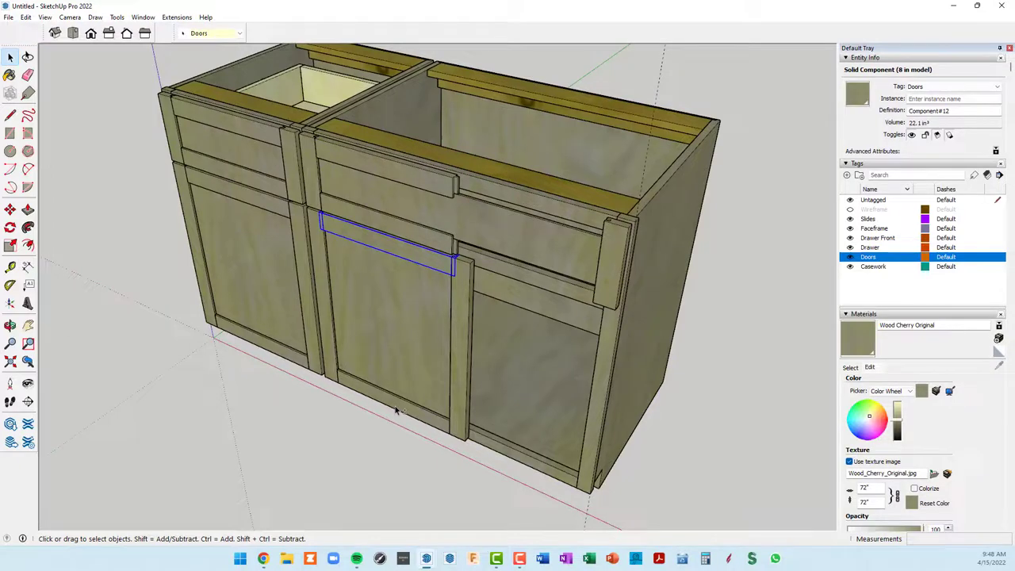
middle_drag(490, 333, 515, 187)
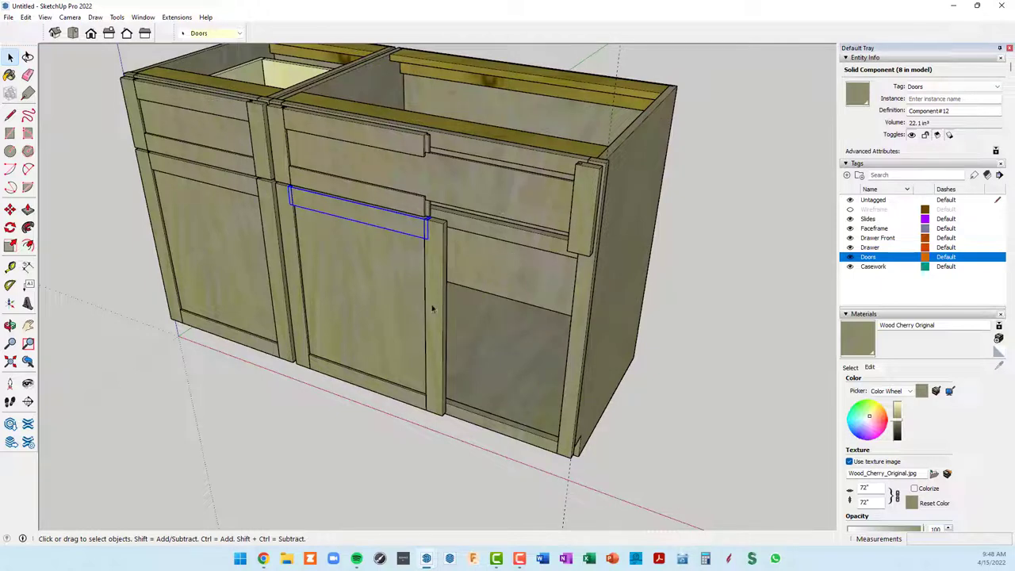
click(433, 267)
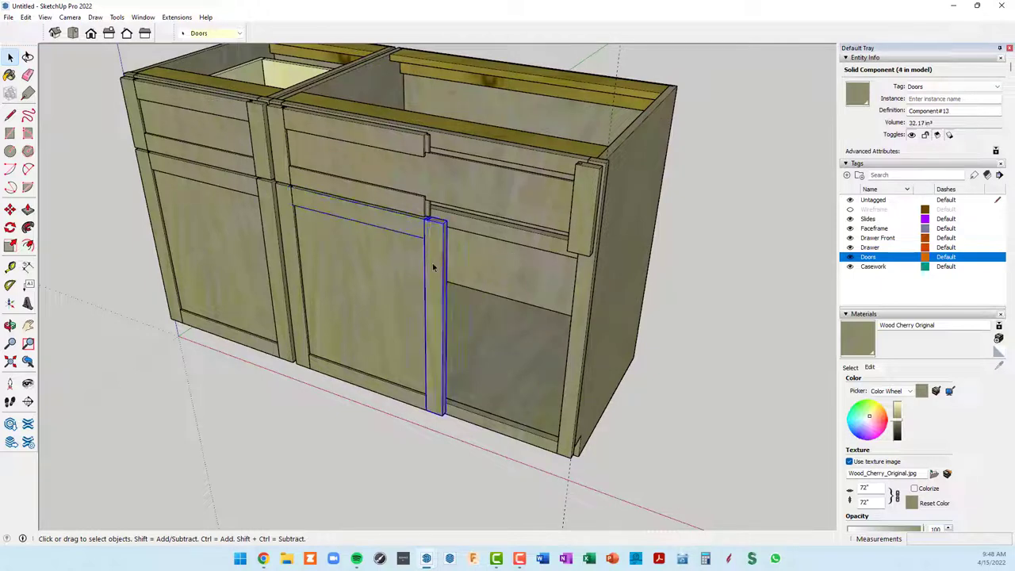
Step: Move the door stile by its top corner along the red axis to the cabinet's right edge
middle_drag(432, 252, 445, 255)
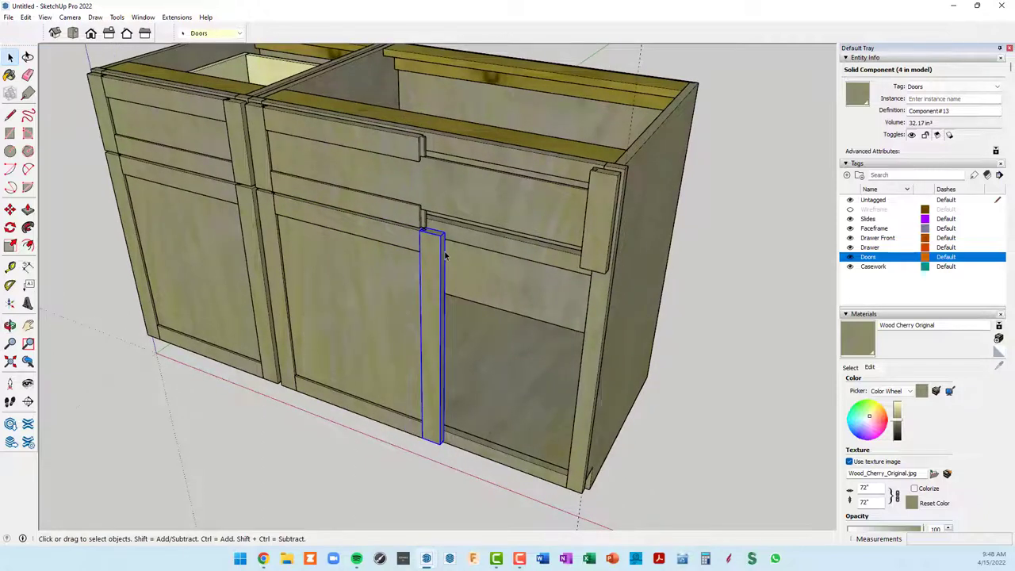
key(m)
click(442, 233)
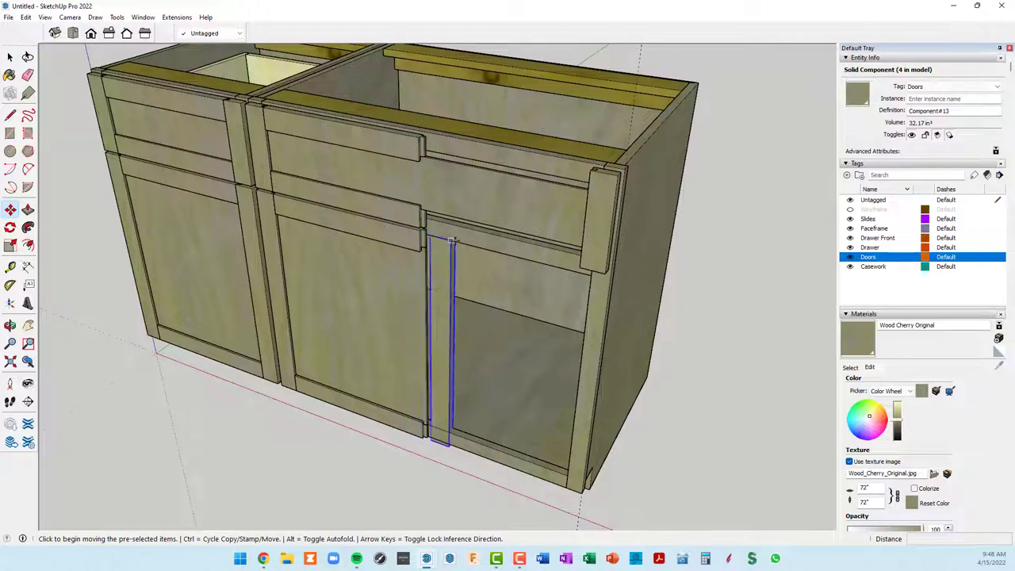
click(450, 238)
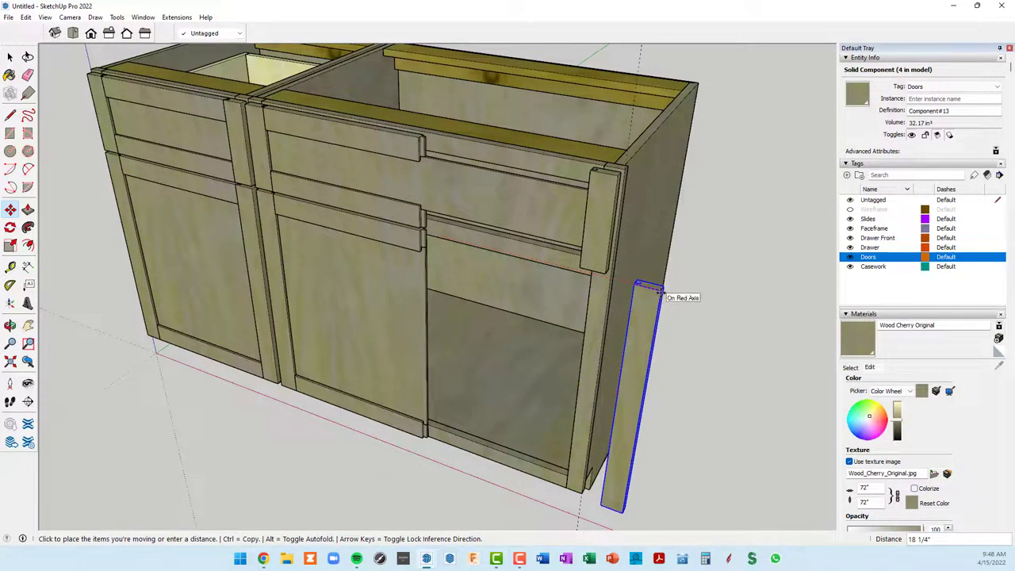
scroll(600, 273, up, 3)
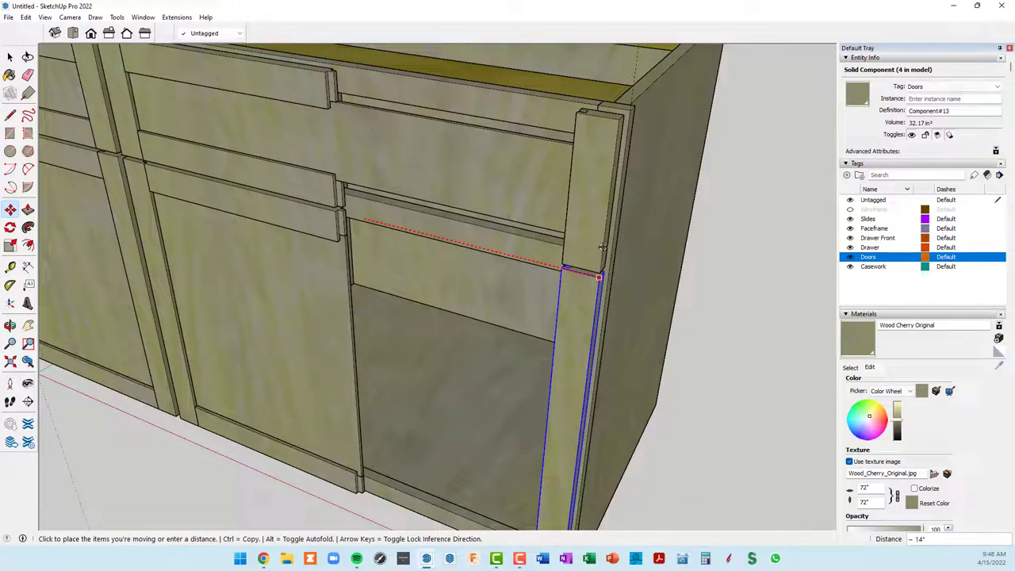
click(601, 248)
Step: Check the relocated stile from above and the front, then open the right door for editing
scroll(599, 258, up, 3)
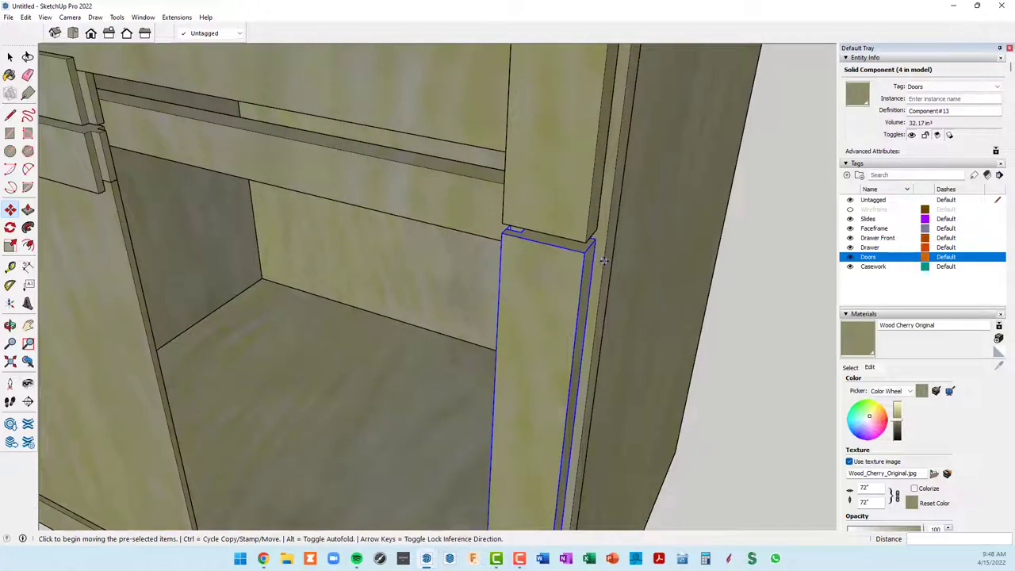
scroll(586, 258, down, 1)
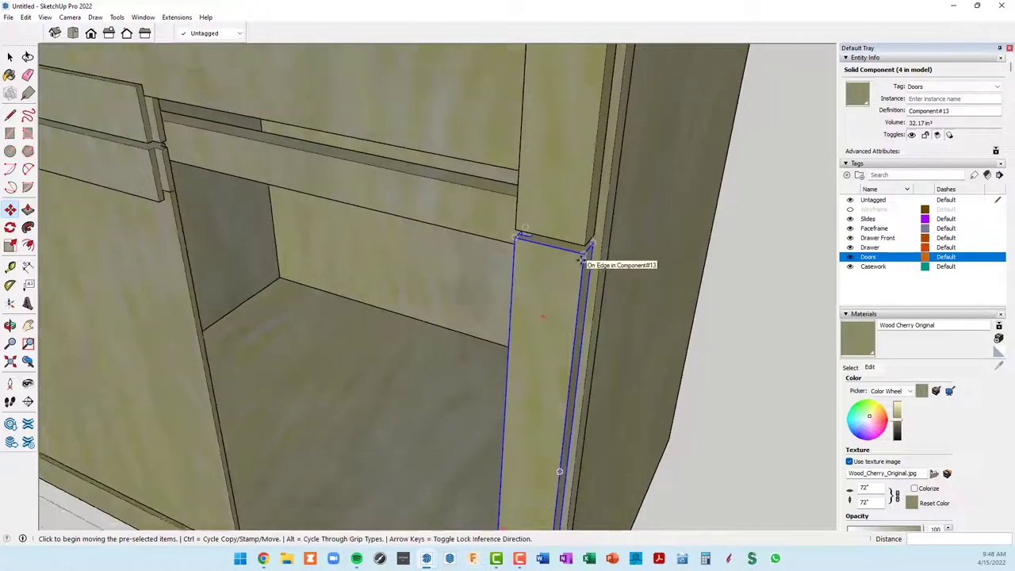
scroll(587, 259, down, 3)
mouse_move(566, 267)
middle_down()
mouse_move(605, 165)
mouse_move(507, 230)
middle_up()
scroll(585, 190, down, 2)
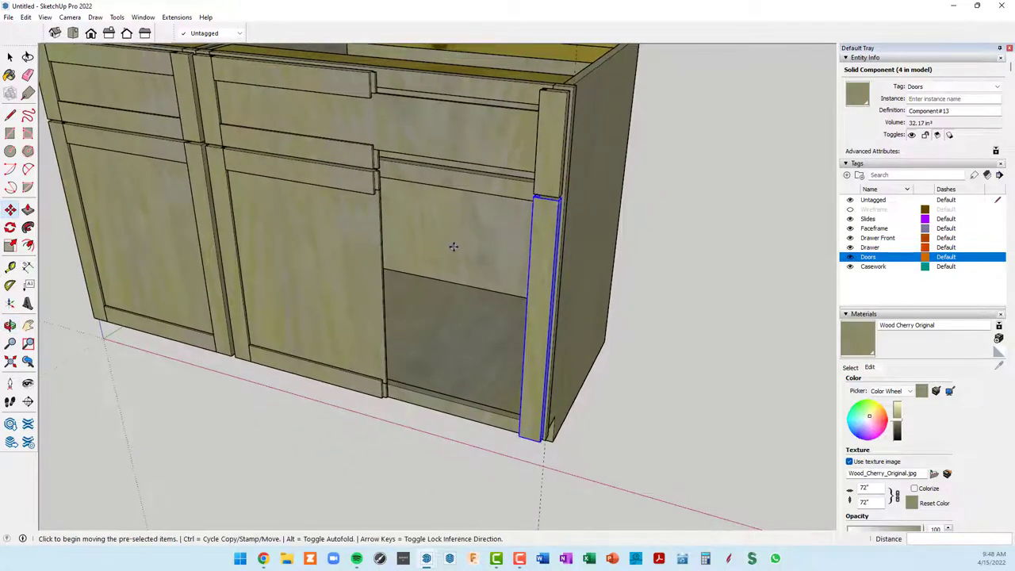
middle_drag(404, 240, 389, 238)
scroll(369, 242, up, 1)
scroll(333, 249, up, 3)
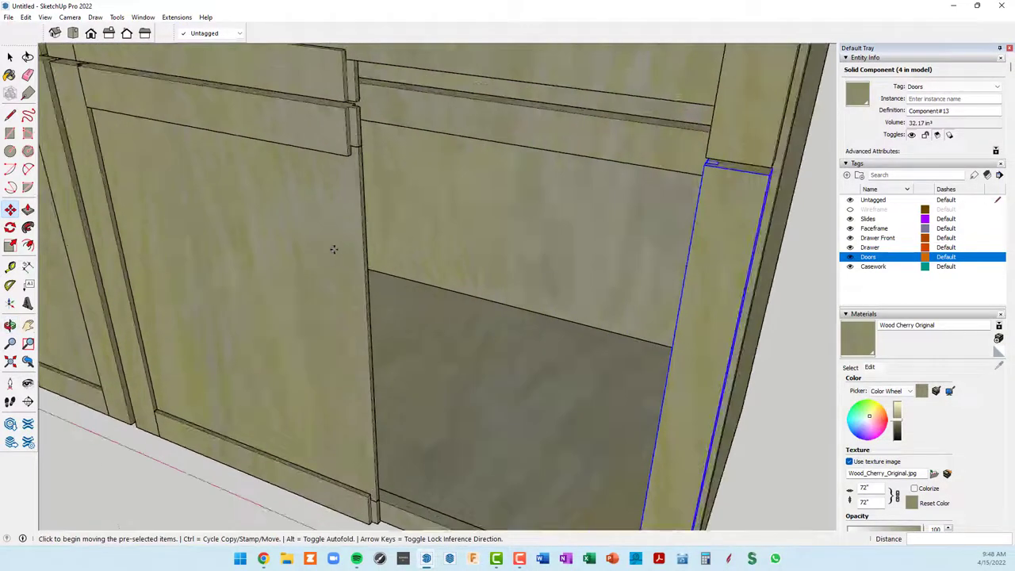
scroll(327, 240, down, 2)
scroll(326, 240, down, 2)
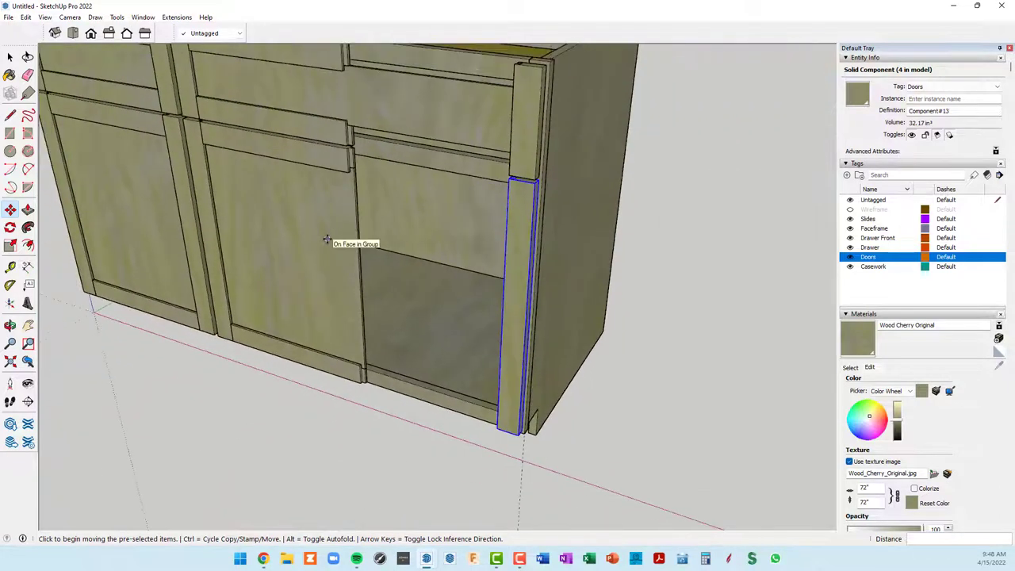
key(space)
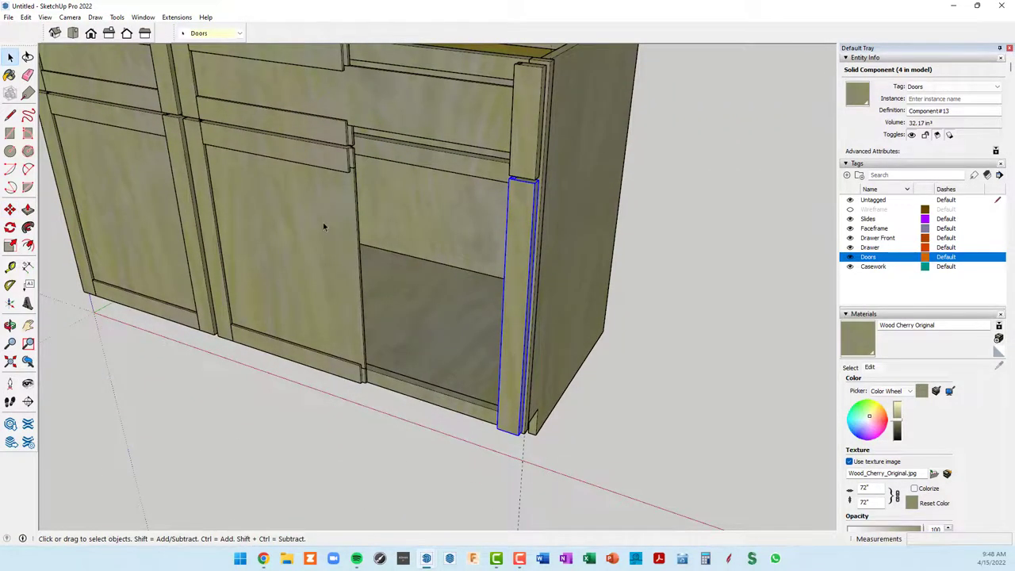
double_click(324, 227)
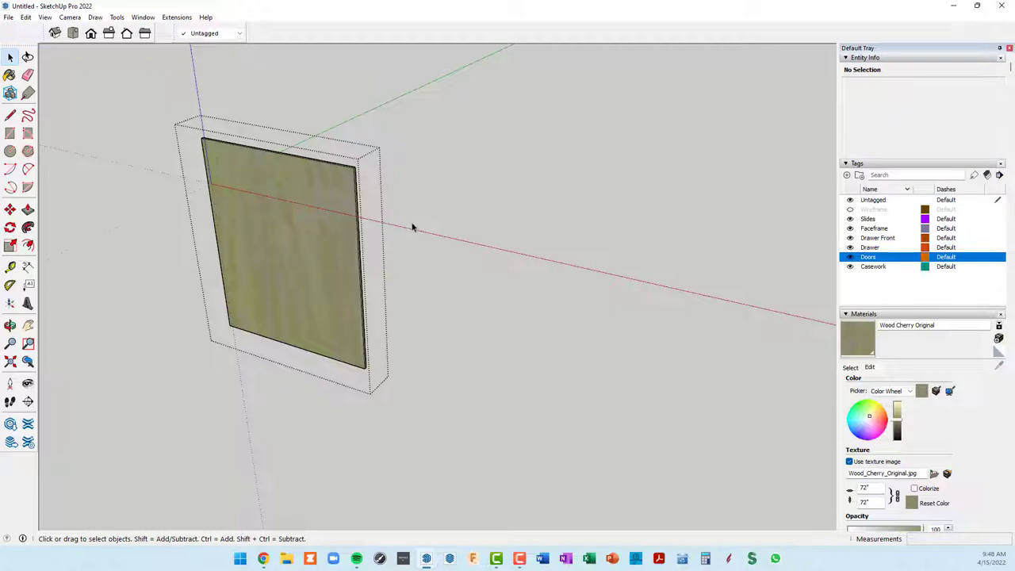
Step: Pull the right door's side face about 14" until it meets the right stile
key(h)
key(p)
scroll(411, 227, up, 2)
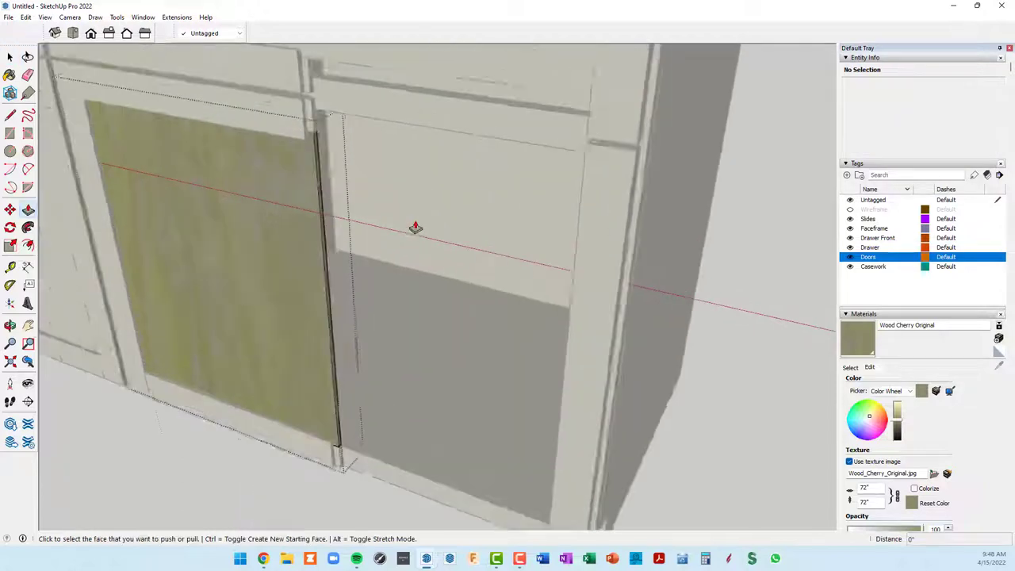
scroll(415, 227, up, 2)
scroll(336, 209, up, 2)
click(289, 199)
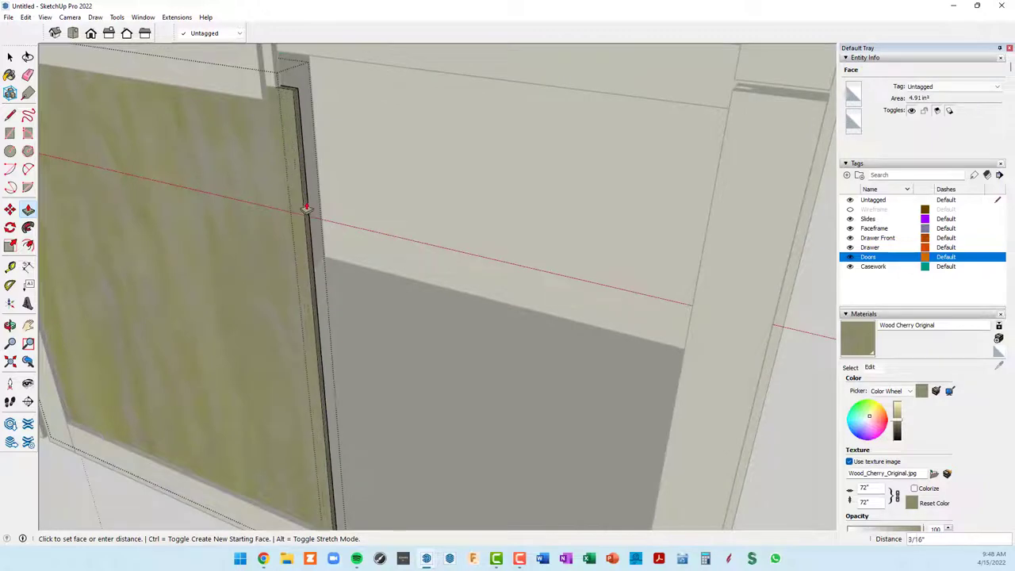
scroll(333, 208, down, 5)
middle_drag(396, 192, 401, 236)
scroll(428, 232, up, 2)
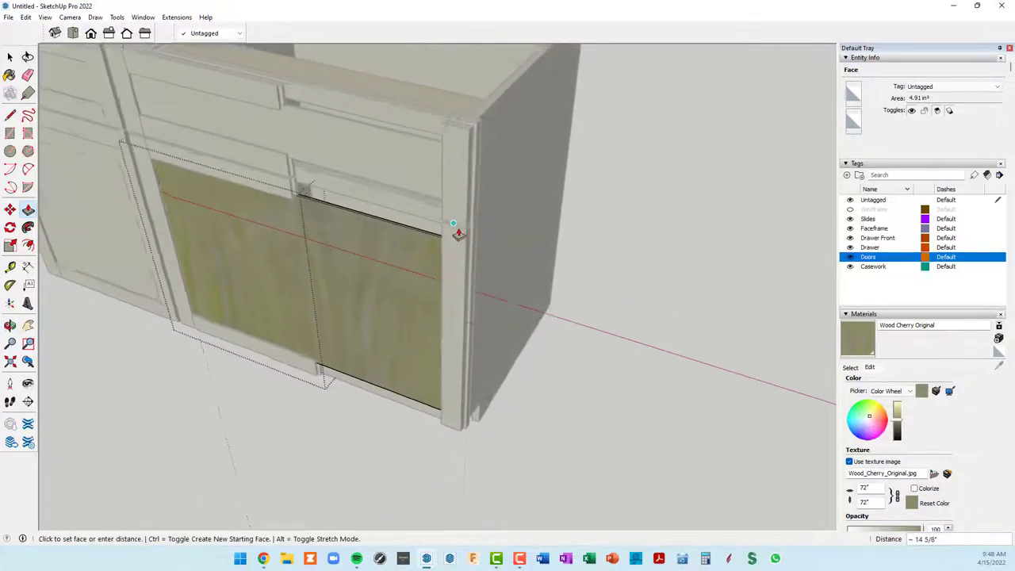
scroll(454, 232, up, 2)
scroll(444, 229, up, 2)
scroll(432, 214, up, 2)
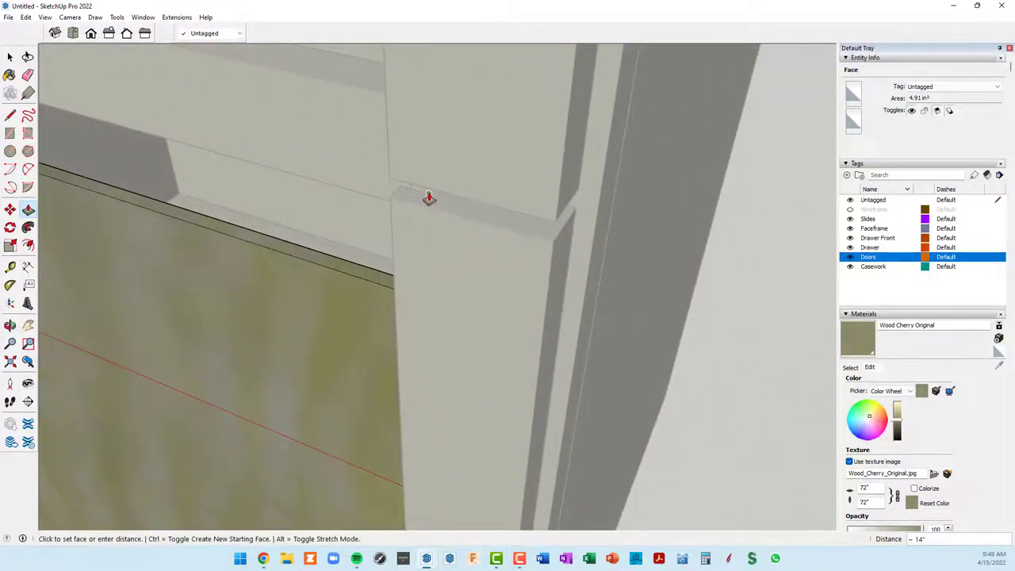
scroll(431, 201, up, 2)
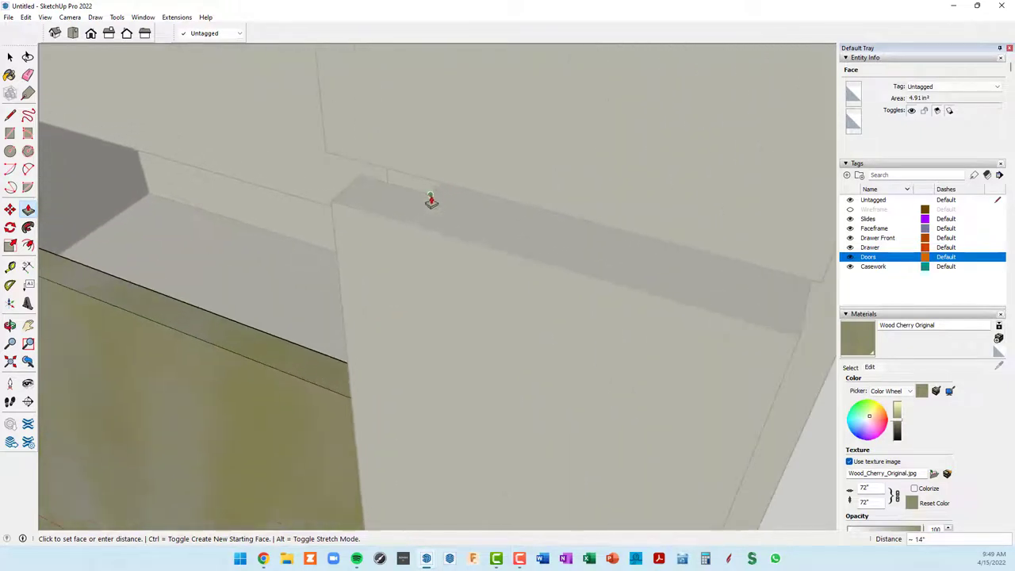
scroll(431, 201, up, 1)
scroll(430, 200, up, 1)
click(430, 200)
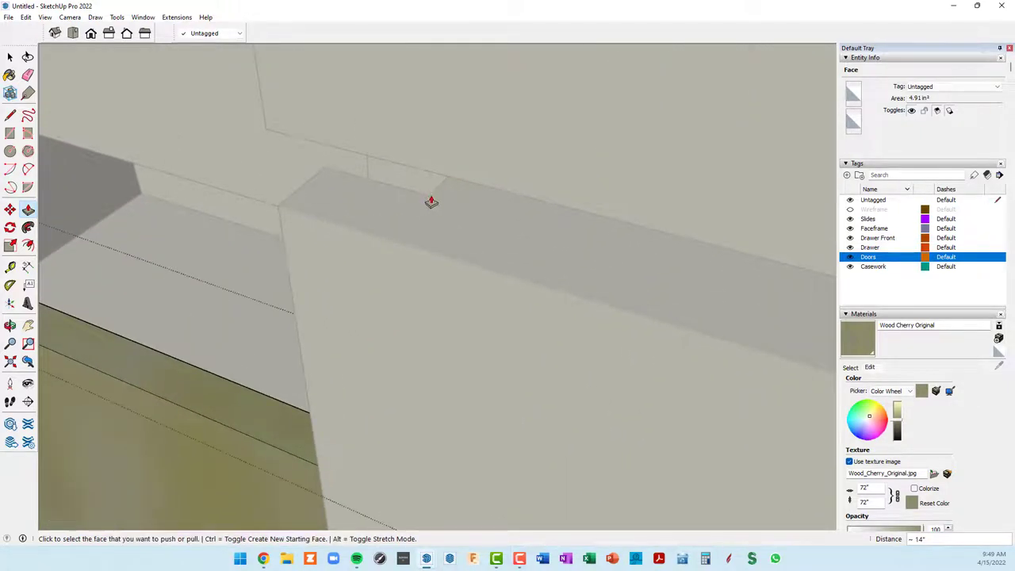
Step: Close the widened door group and tilt the cabinet into view
scroll(424, 208, down, 2)
scroll(420, 213, down, 2)
scroll(420, 214, down, 2)
scroll(421, 213, down, 3)
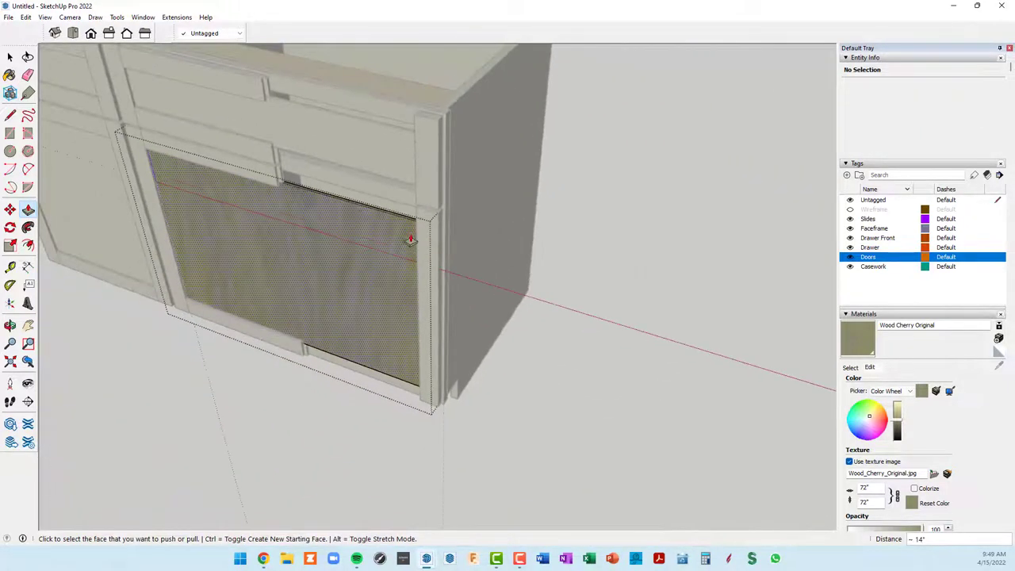
middle_drag(410, 235, 426, 190)
right_click(283, 437)
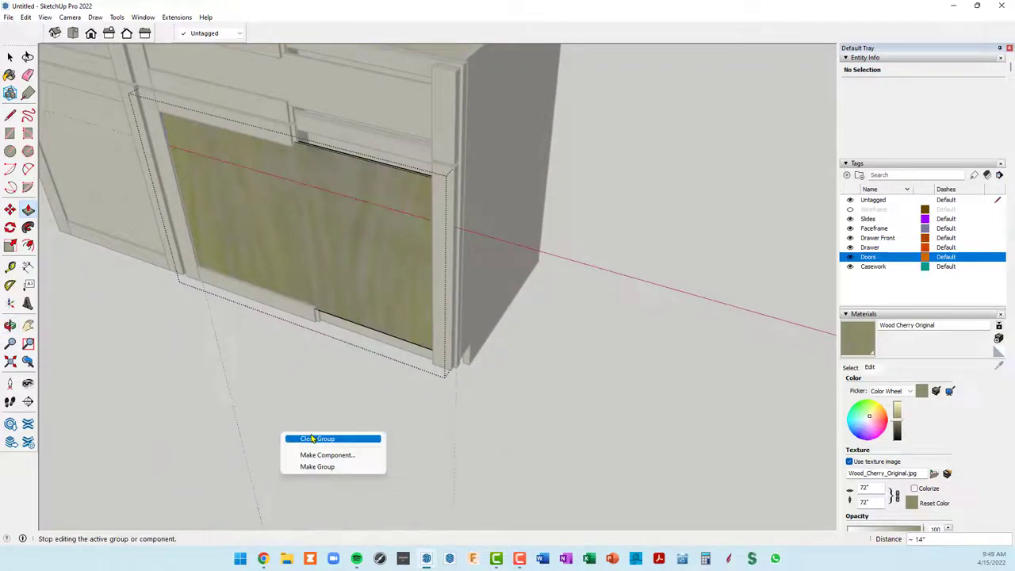
click(311, 439)
mouse_move(324, 385)
middle_down()
mouse_move(322, 425)
mouse_move(319, 414)
middle_up()
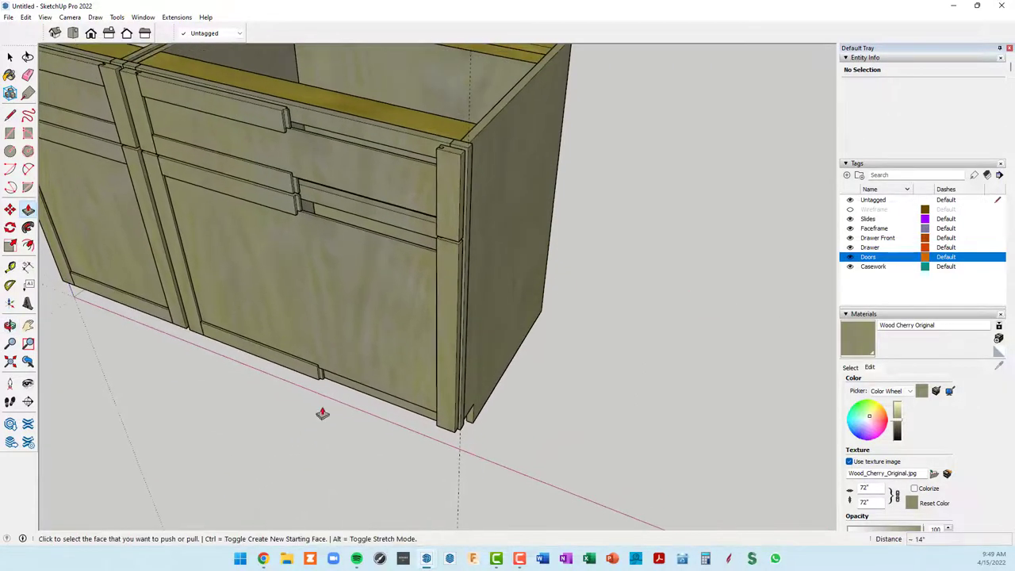
Step: Select the right cabinet's rails and apply Make Unique to them
key(space)
click(276, 198)
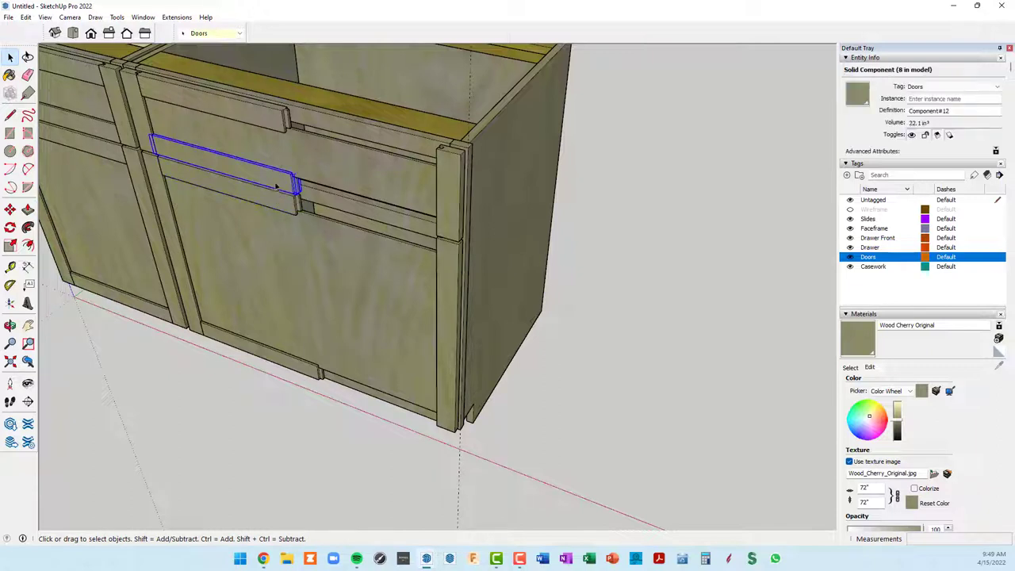
click(260, 142)
scroll(266, 209, down, 3)
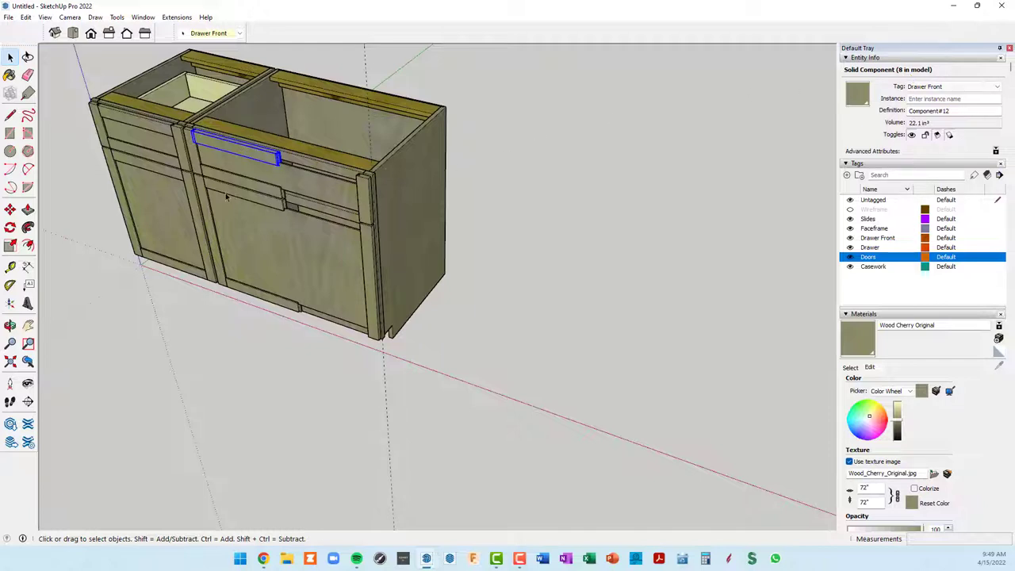
ctrl+click(250, 193)
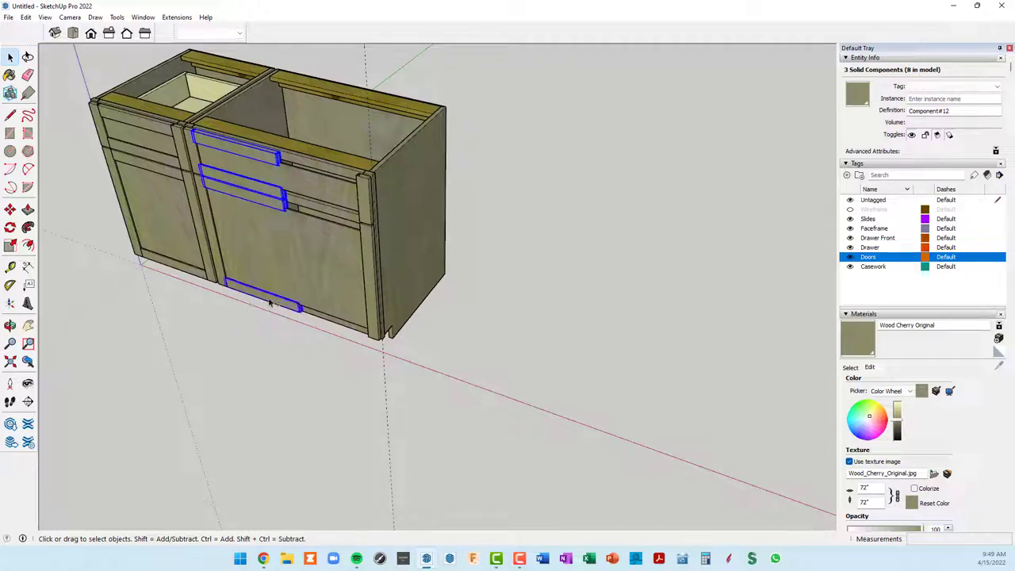
scroll(290, 246, up, 3)
scroll(300, 199, up, 3)
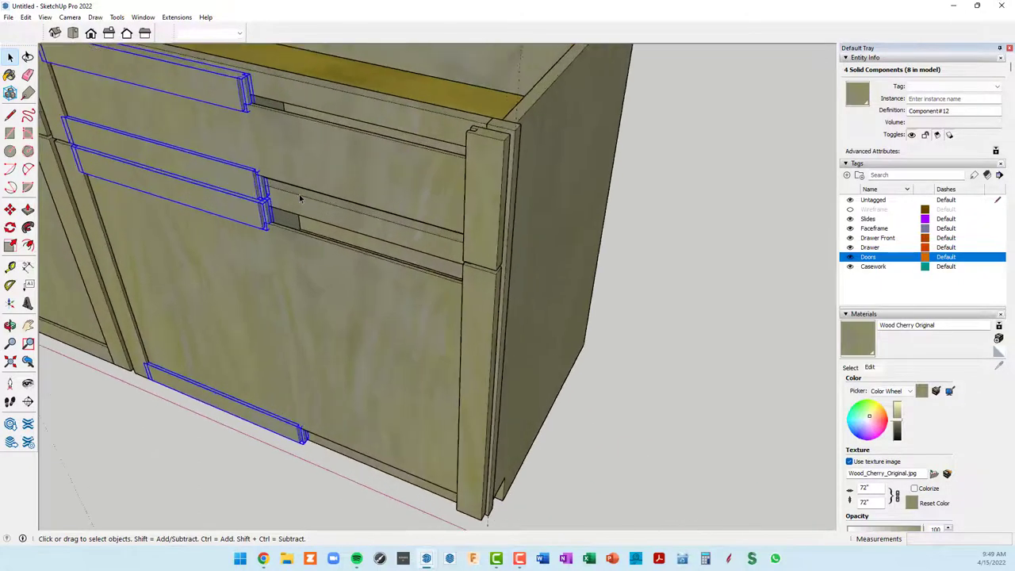
scroll(230, 191, down, 3)
right_click(222, 185)
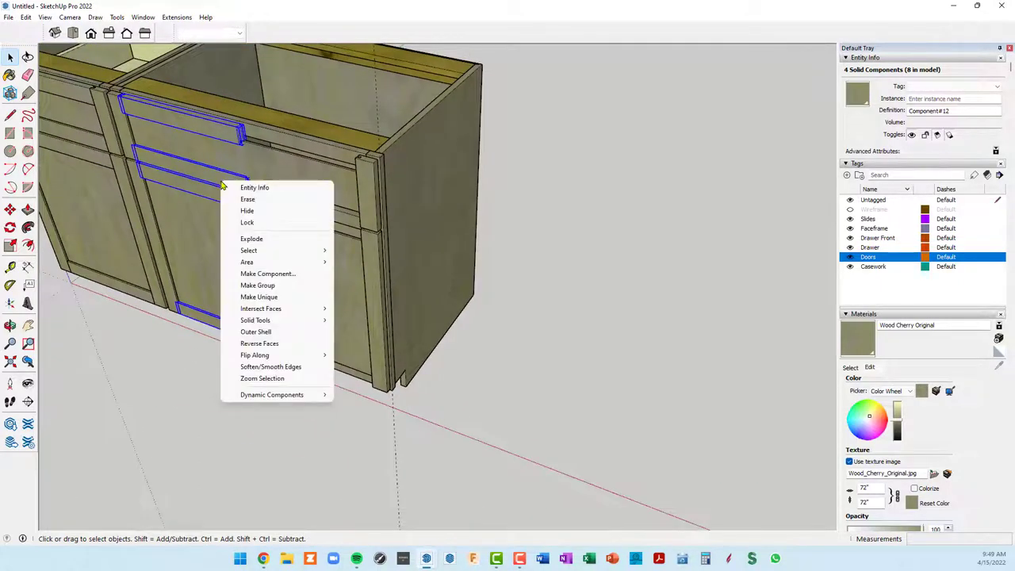
click(269, 298)
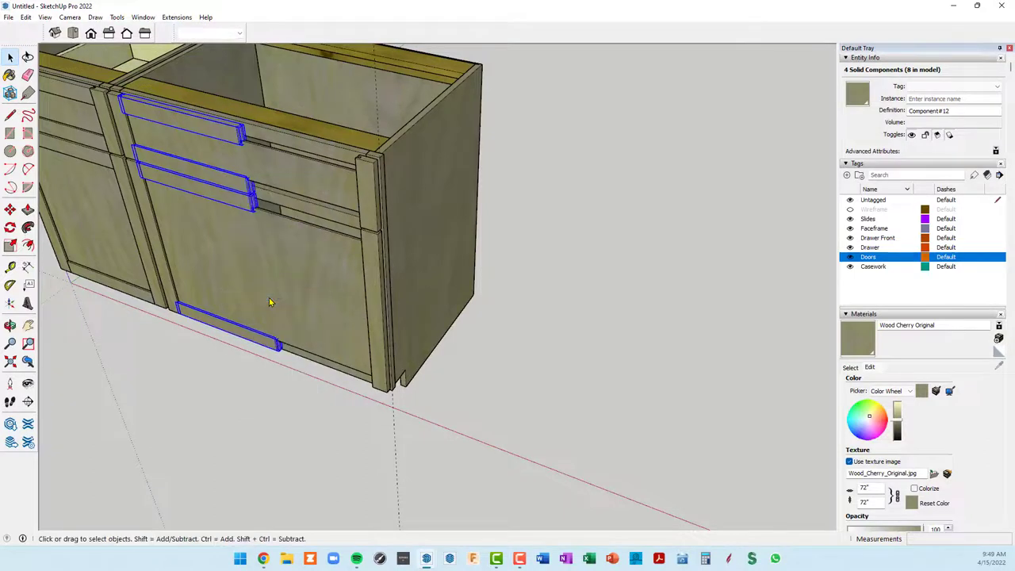
Step: Select the right cabinet's top rail and open it for editing
click(678, 263)
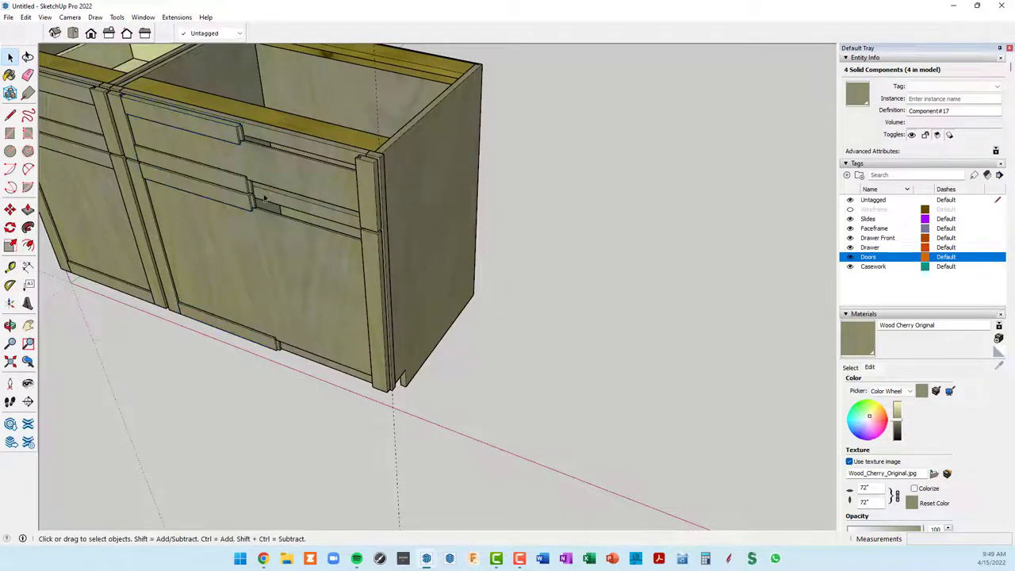
click(195, 130)
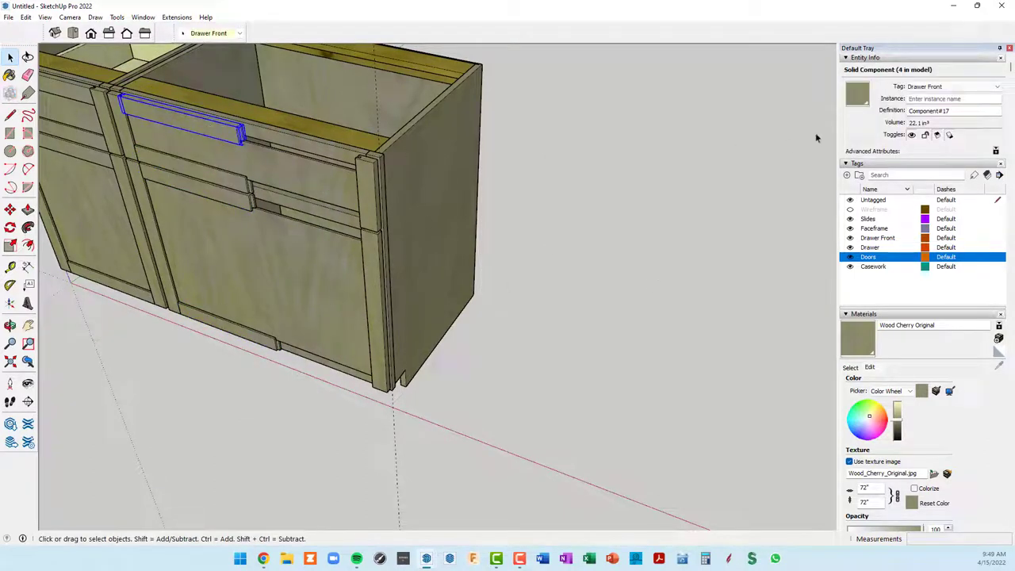
middle_drag(352, 180, 285, 111)
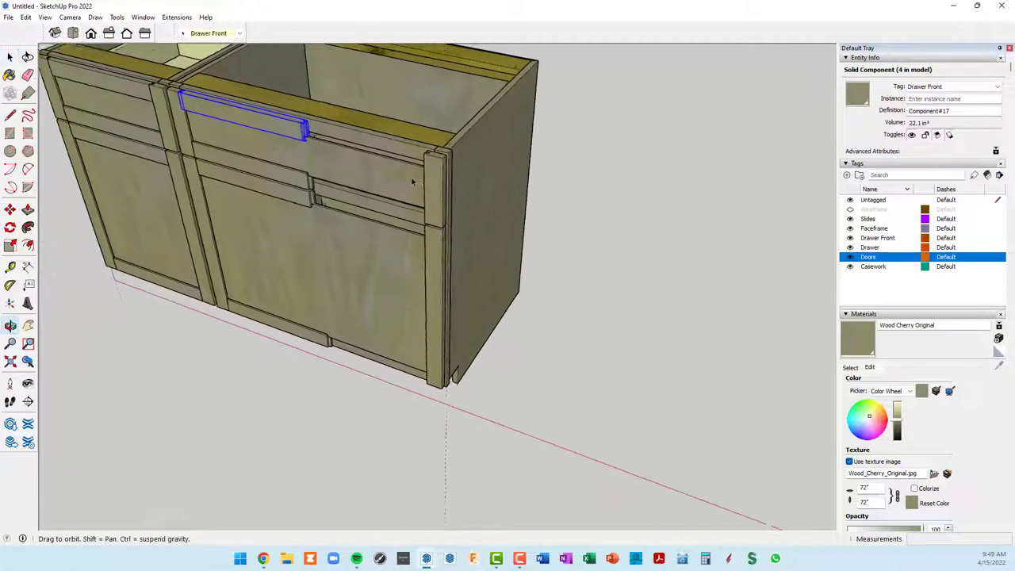
scroll(285, 111, up, 3)
scroll(285, 111, up, 2)
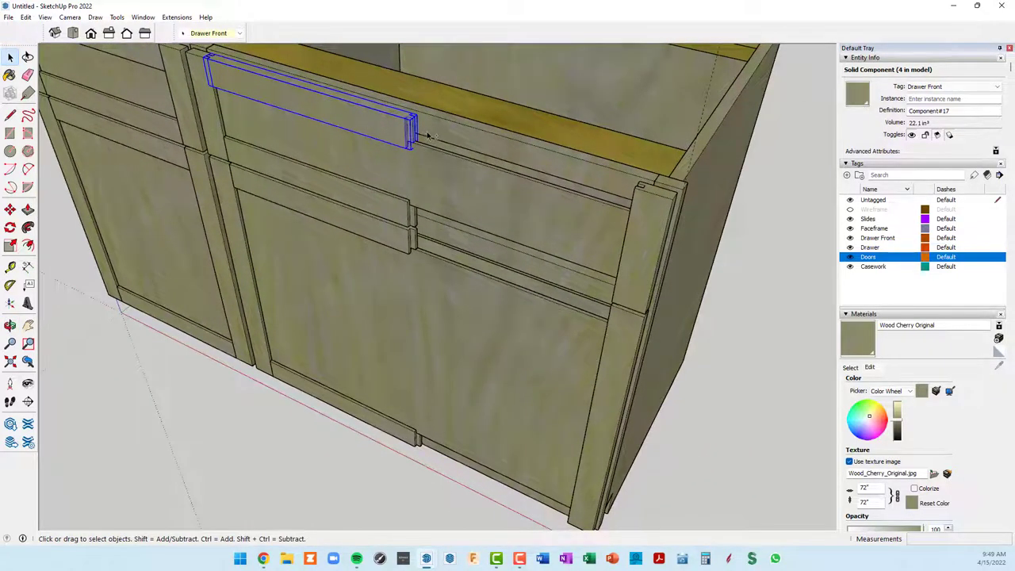
middle_drag(429, 136, 373, 142)
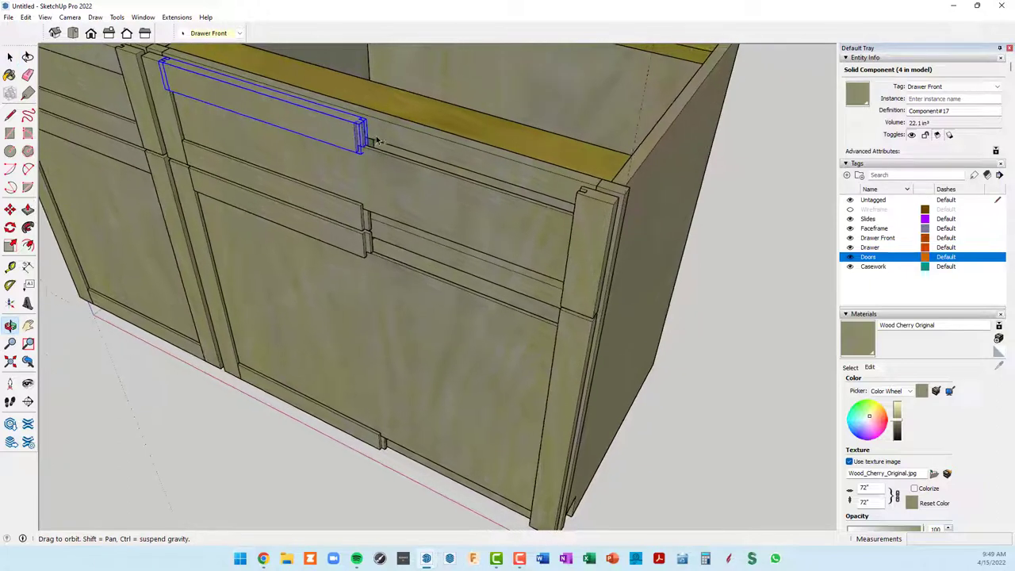
double_click(323, 132)
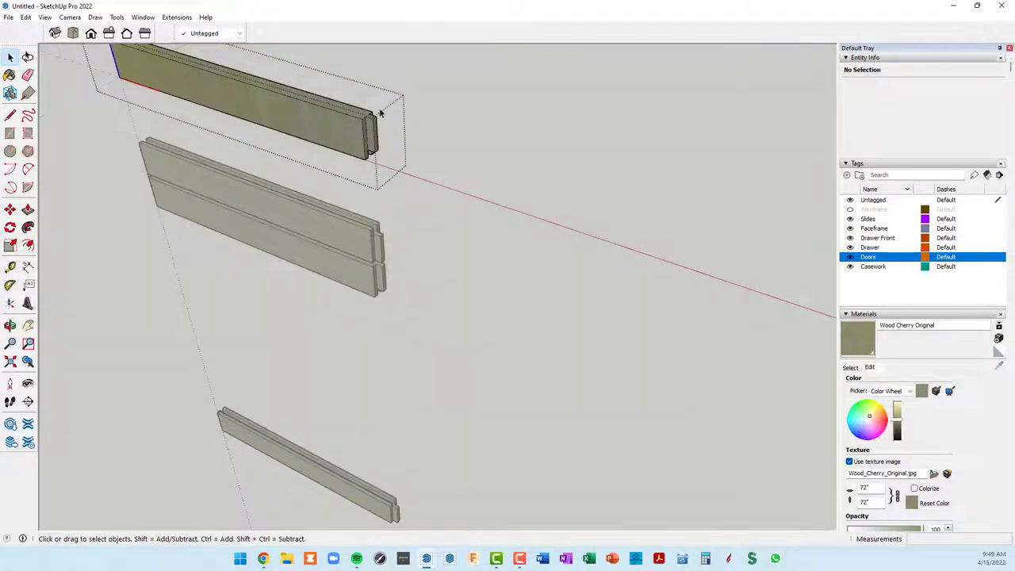
Step: Extrude the top rail's notched end face outward with Push/Pull
mouse_move(330, 132)
middle_down()
mouse_move(379, 178)
mouse_move(315, 179)
mouse_move(344, 160)
middle_up()
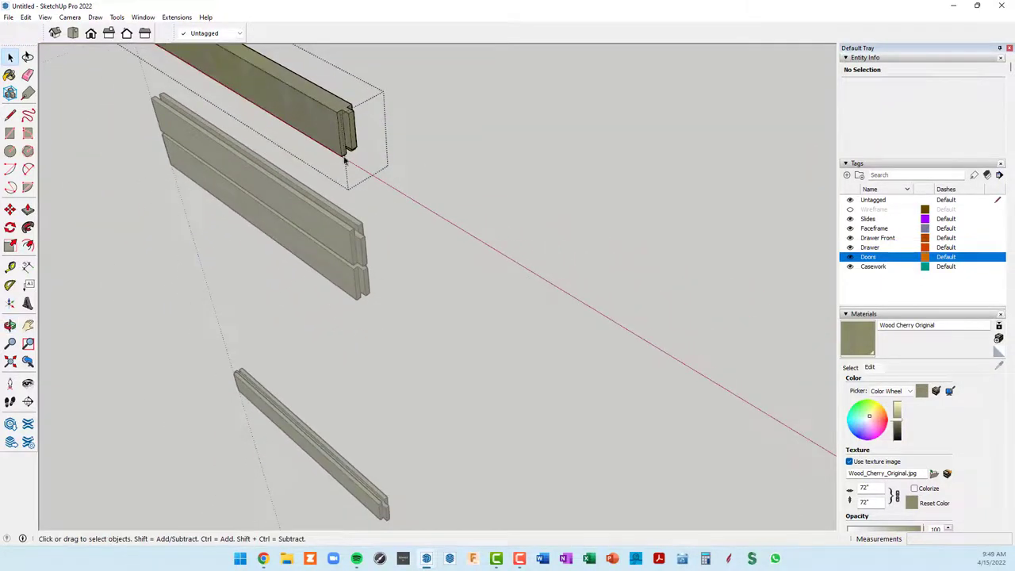
scroll(353, 161, up, 1)
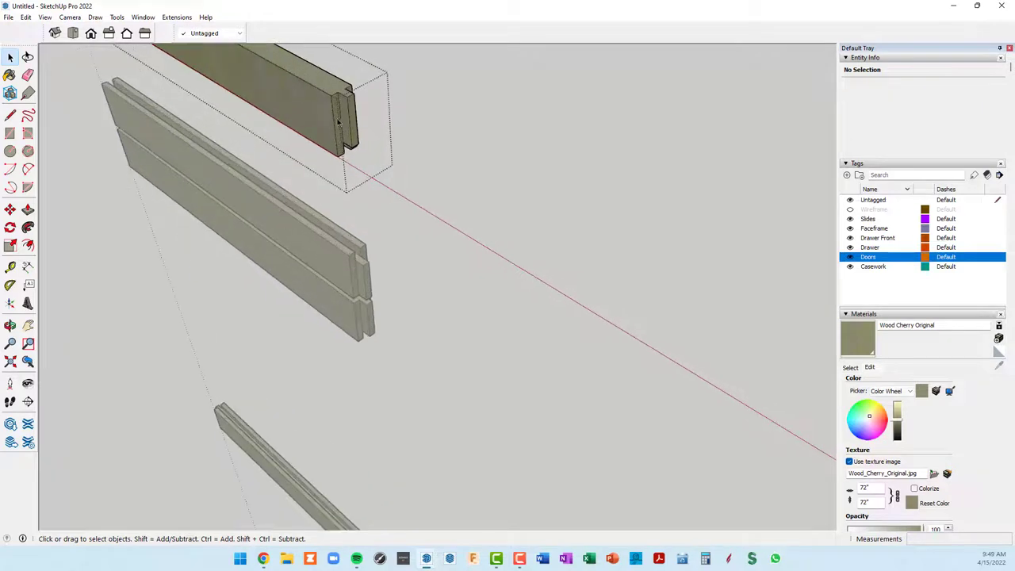
scroll(338, 121, up, 1)
click(334, 123)
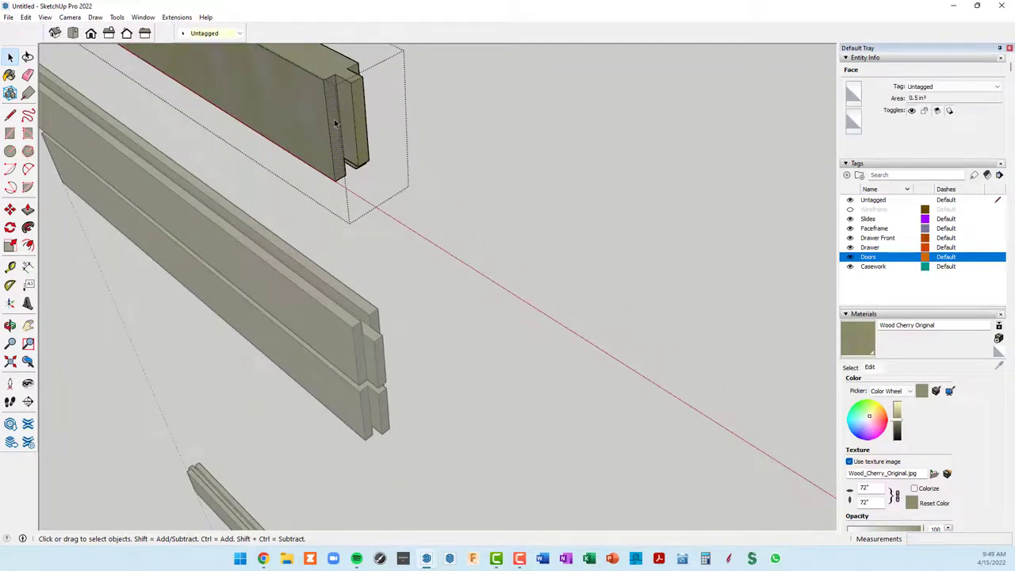
key(p)
click(333, 121)
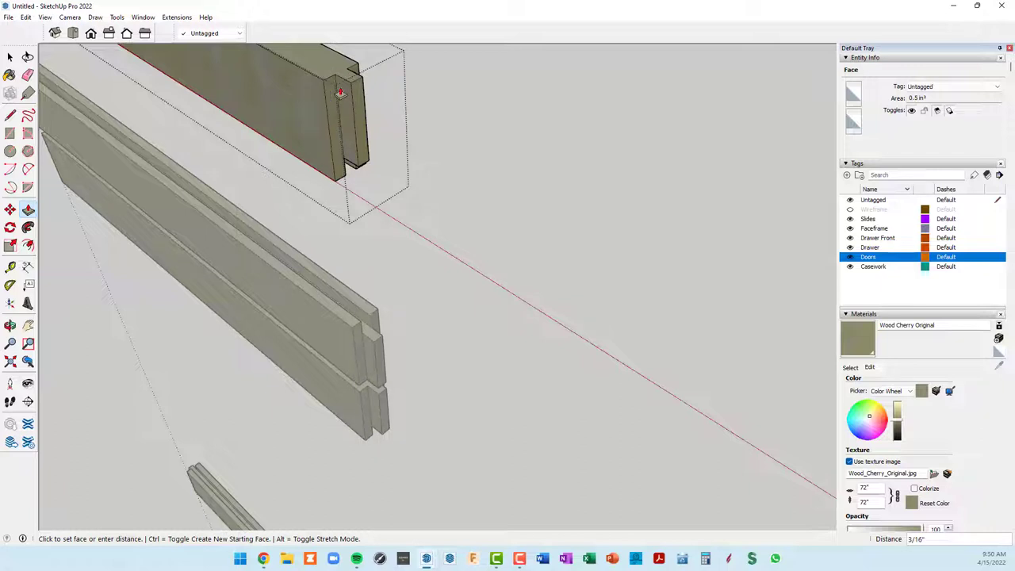
click(338, 95)
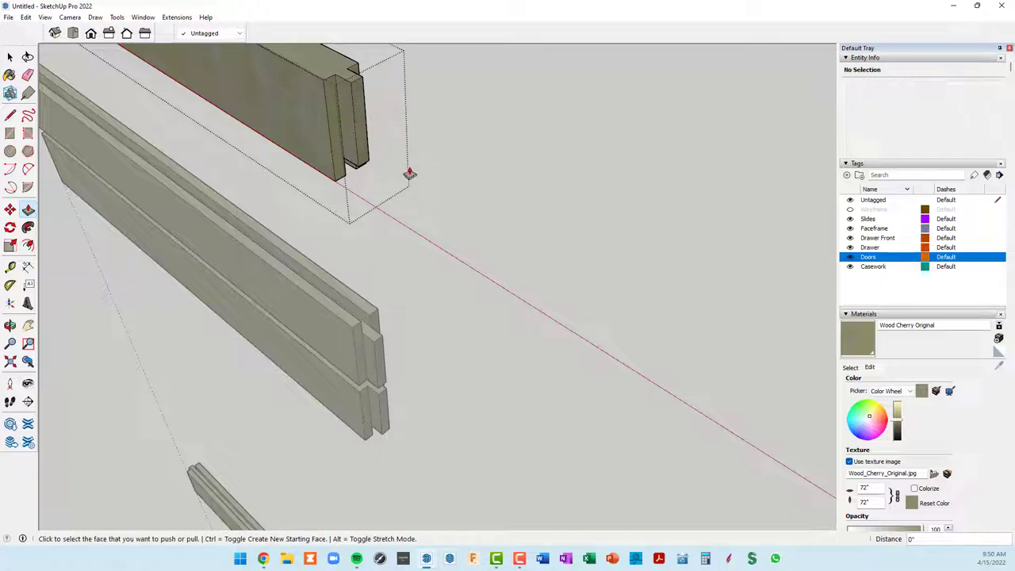
Step: Select the rail's three end faces together
key(space)
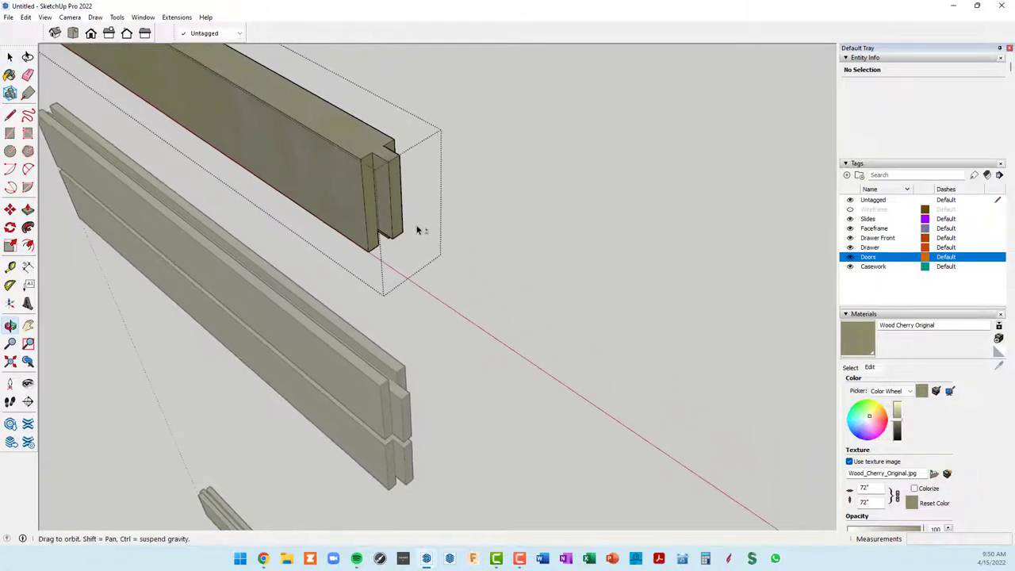
middle_drag(378, 150, 355, 169)
scroll(354, 169, up, 2)
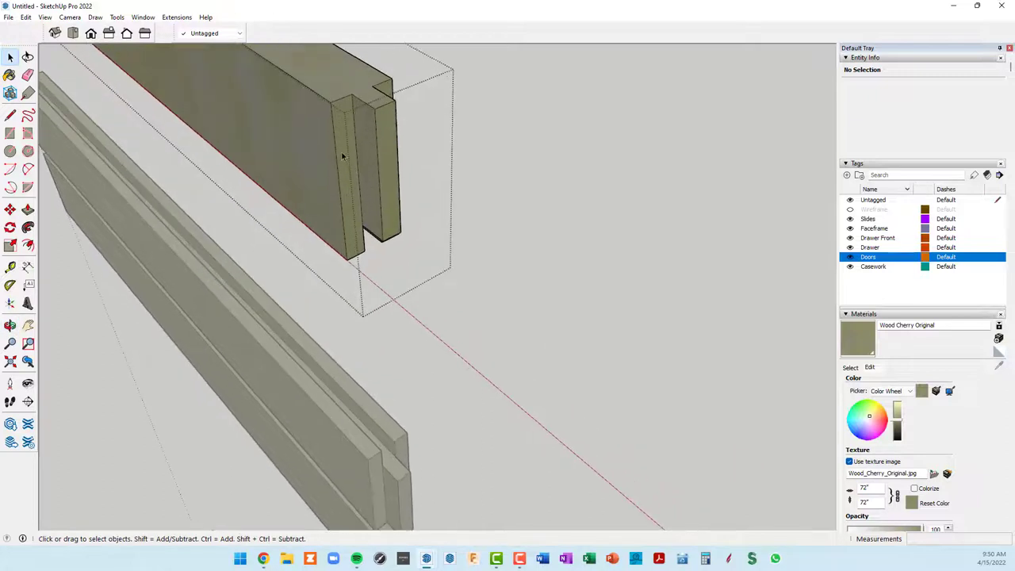
click(343, 156)
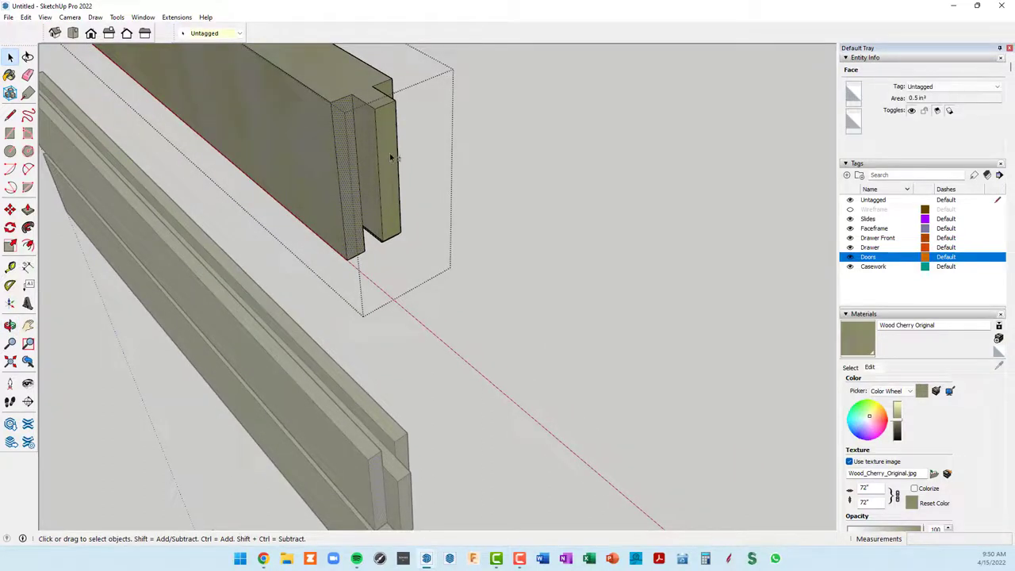
shift+click(391, 156)
mouse_move(428, 164)
middle_down()
mouse_move(273, 187)
mouse_move(419, 179)
mouse_move(457, 200)
middle_up()
shift+click(257, 163)
scroll(457, 200, down, 2)
scroll(441, 238, down, 1)
mouse_move(442, 274)
middle_down()
mouse_move(457, 233)
mouse_move(431, 165)
middle_up()
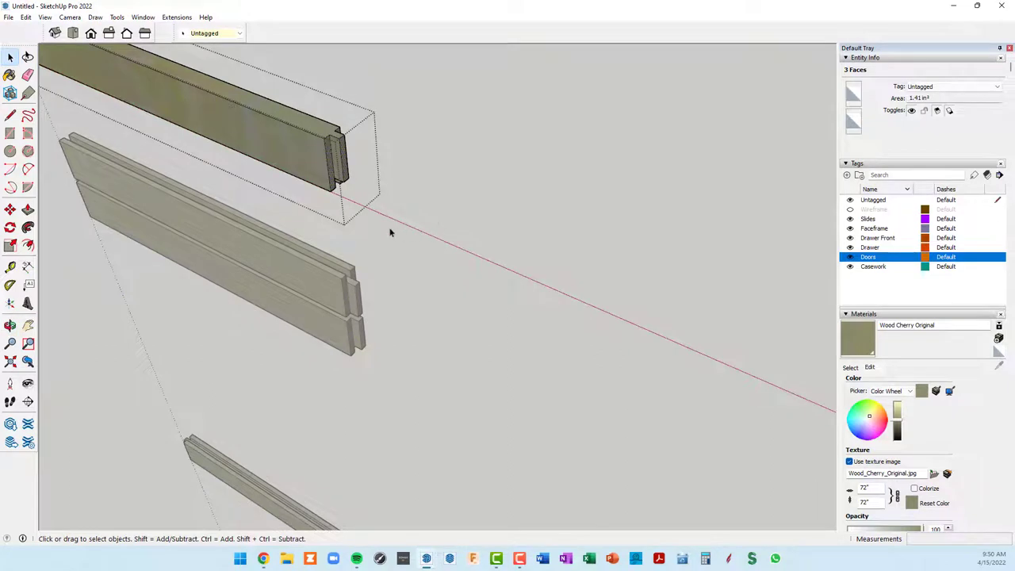
Step: Move the top rail's selected end faces 14" along the red axis to the cabinet edge
key(m)
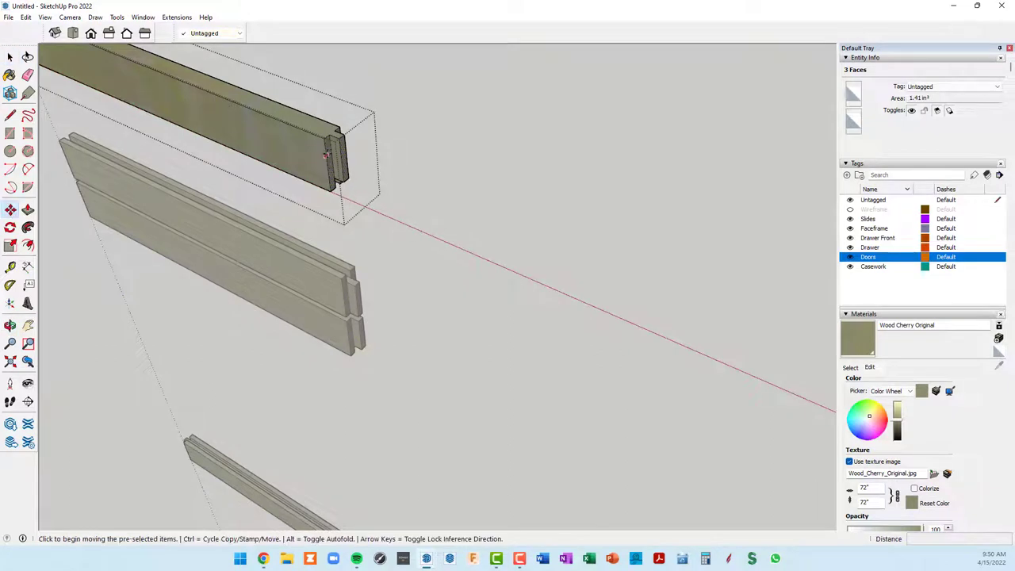
click(337, 149)
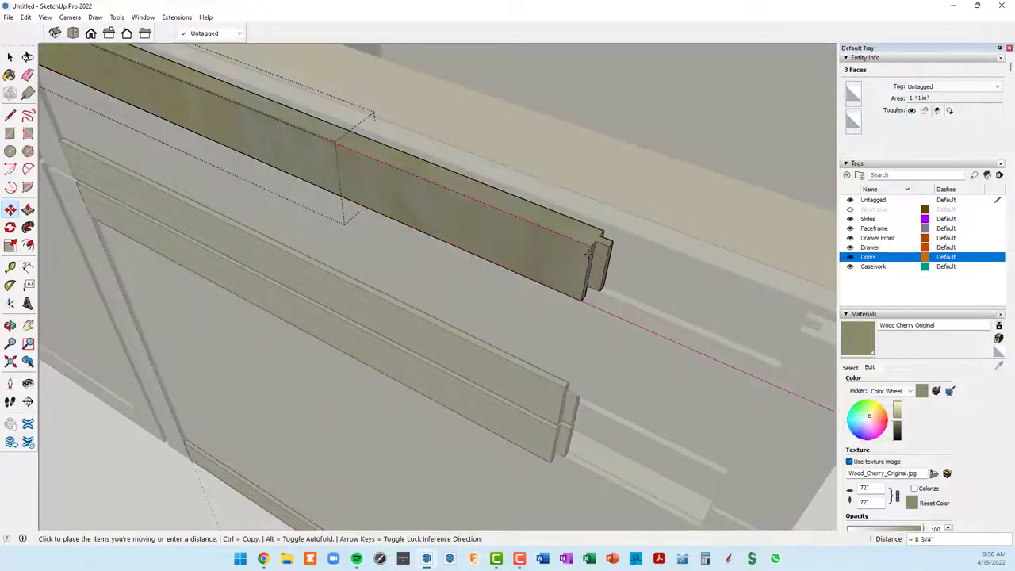
scroll(549, 241, down, 2)
scroll(555, 245, down, 4)
mouse_move(579, 258)
middle_down()
mouse_move(748, 336)
mouse_move(563, 230)
middle_up()
scroll(560, 227, up, 2)
scroll(560, 228, up, 2)
scroll(561, 228, up, 2)
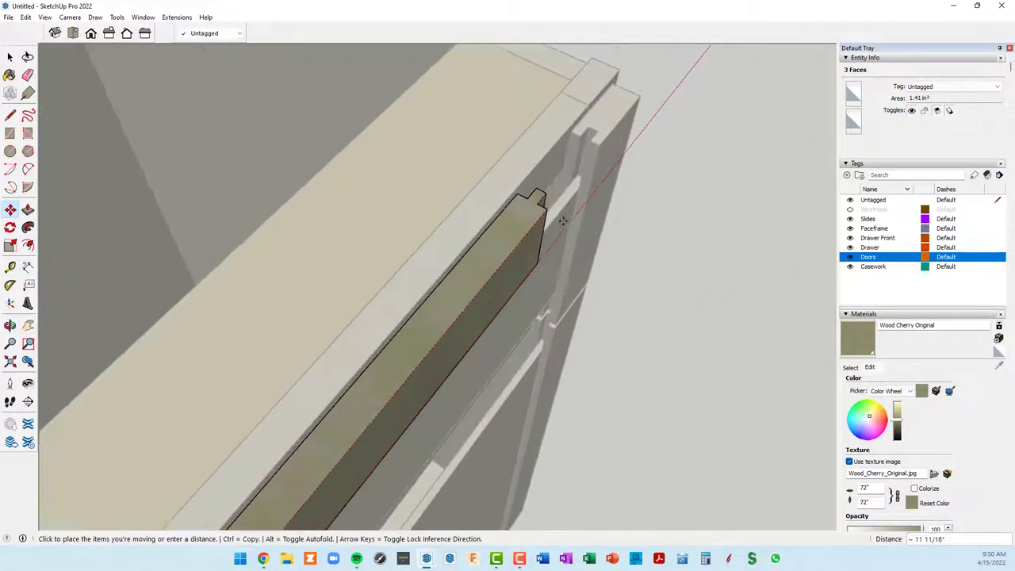
scroll(561, 228, up, 2)
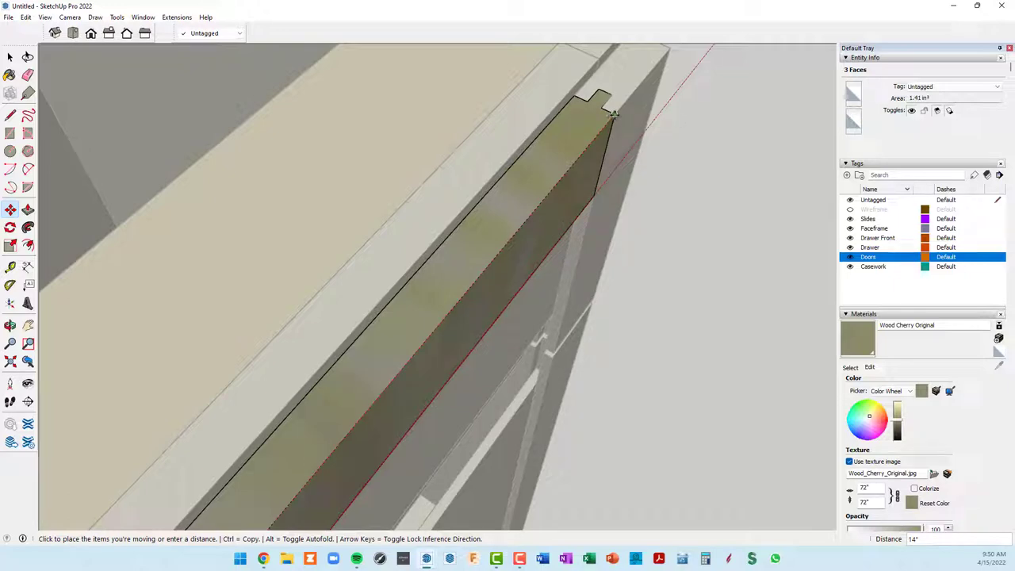
click(613, 114)
scroll(593, 170, down, 3)
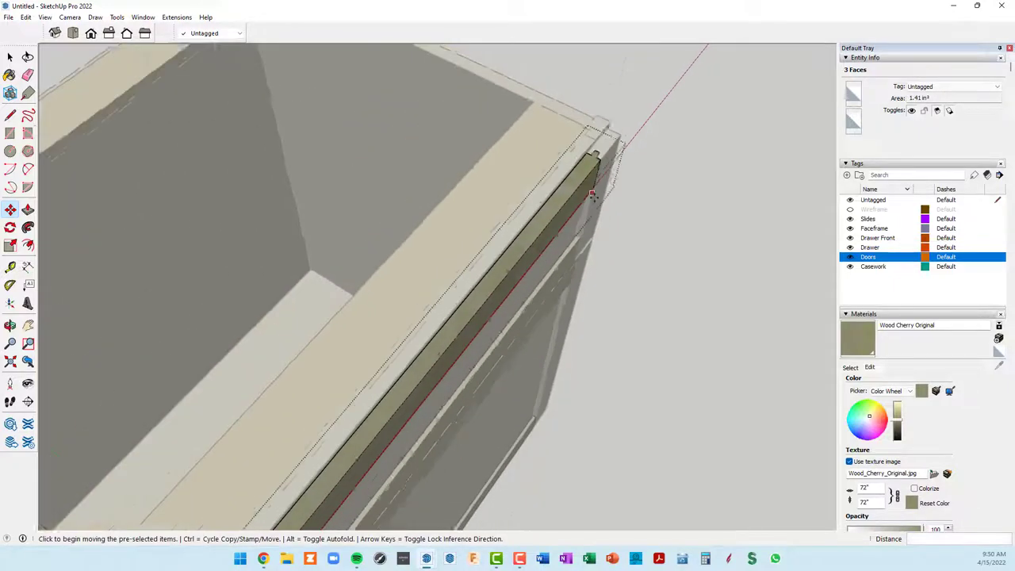
mouse_move(593, 194)
middle_down()
mouse_move(238, 130)
mouse_move(363, 91)
mouse_move(340, 86)
middle_up()
scroll(346, 93, down, 2)
scroll(347, 93, down, 2)
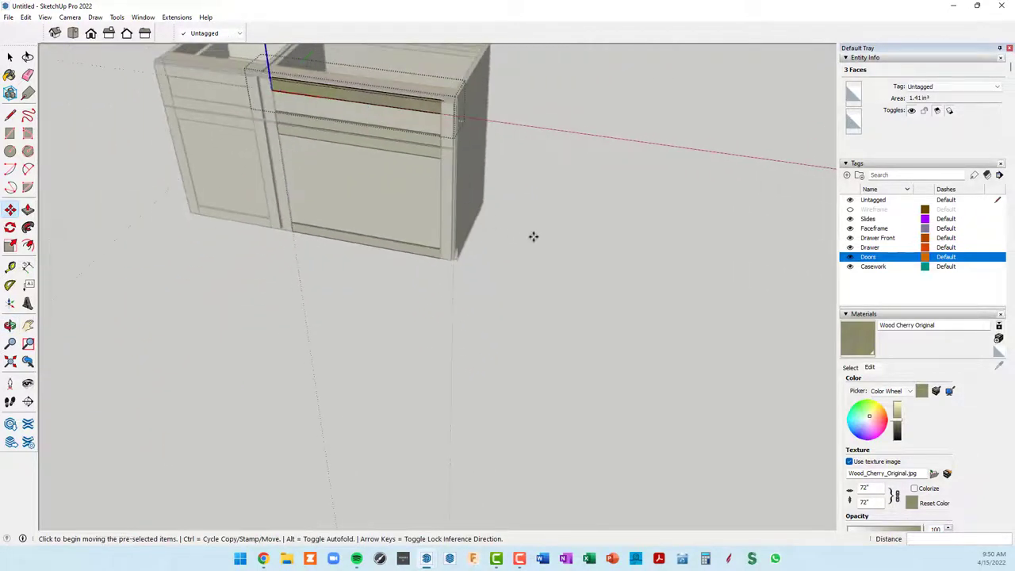
Step: Close the rail group and orbit around the cabinets to review the result
right_click(550, 225)
click(559, 229)
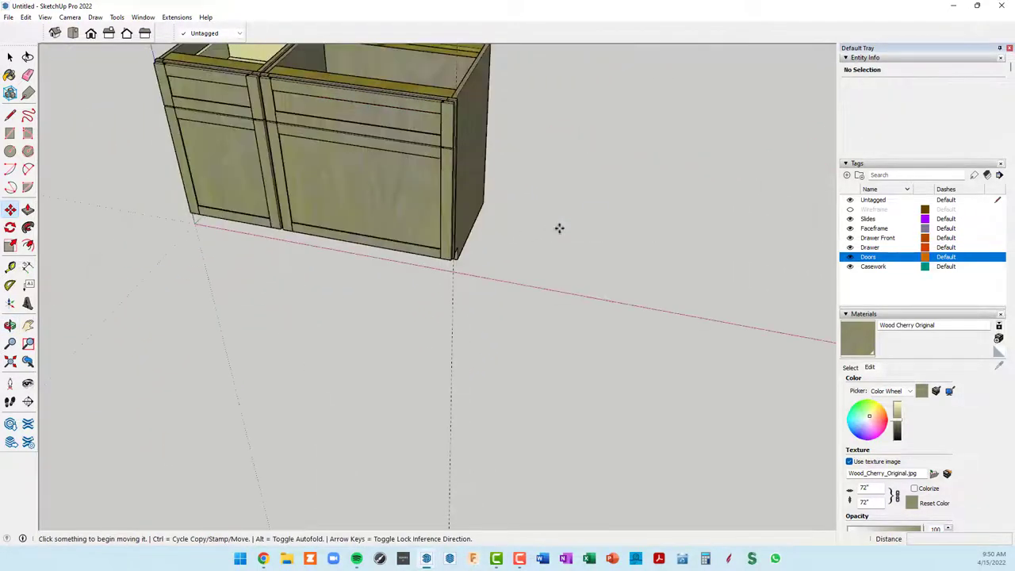
middle_drag(408, 176, 381, 199)
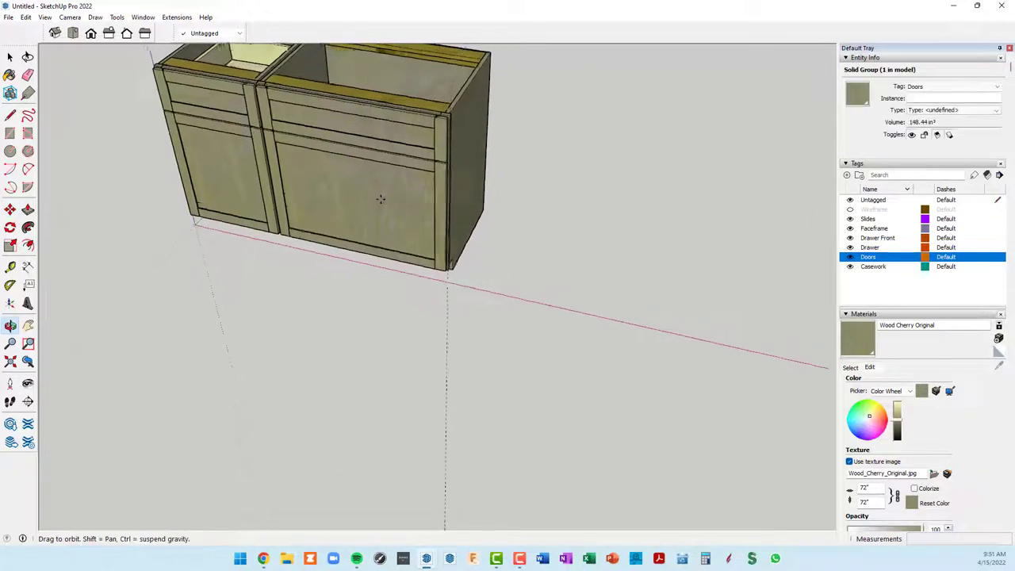
scroll(381, 194, up, 2)
scroll(388, 177, up, 2)
scroll(387, 176, up, 2)
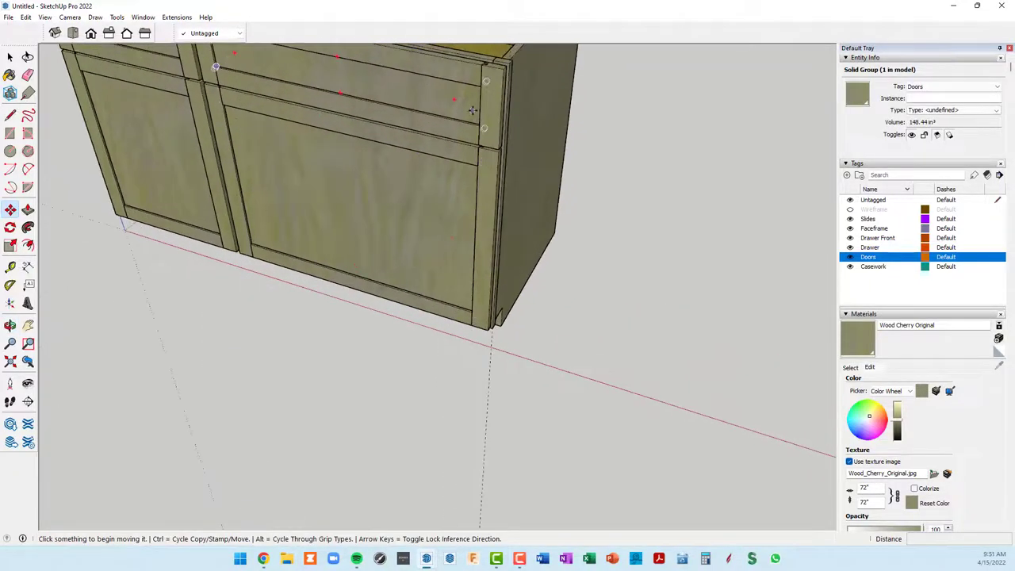
scroll(472, 119, up, 1)
scroll(470, 143, up, 1)
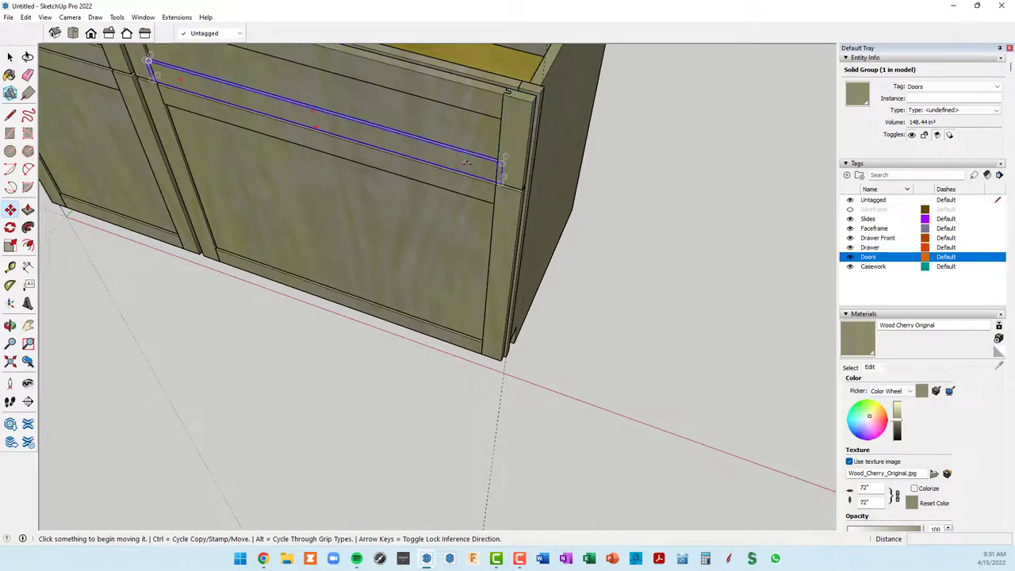
mouse_move(469, 162)
middle_down()
mouse_move(516, 151)
mouse_move(481, 232)
mouse_move(435, 247)
middle_up()
scroll(516, 150, down, 3)
scroll(428, 240, up, 2)
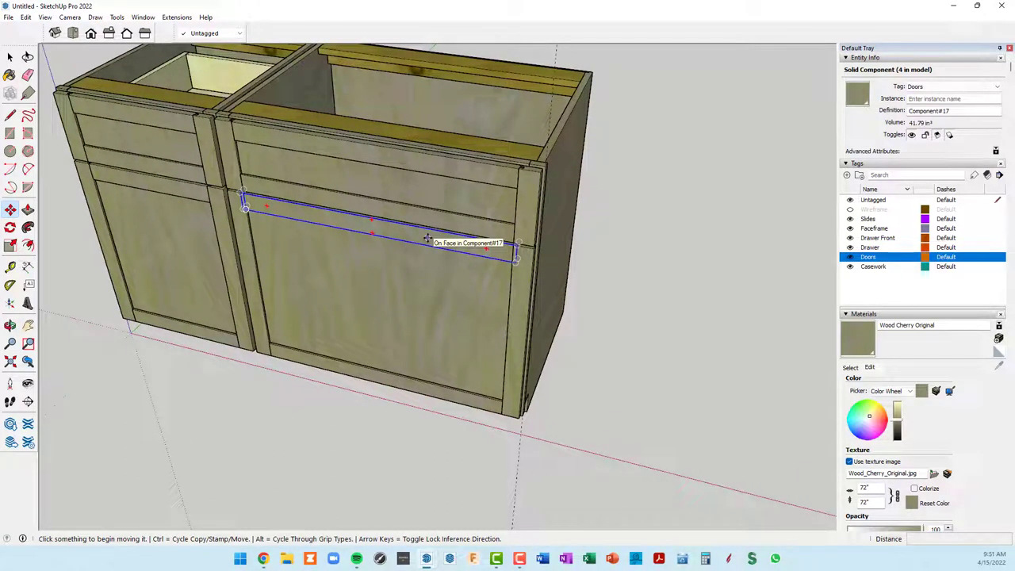
Step: Undo the last two actions and return to the Select tool
key(ctrl+z)
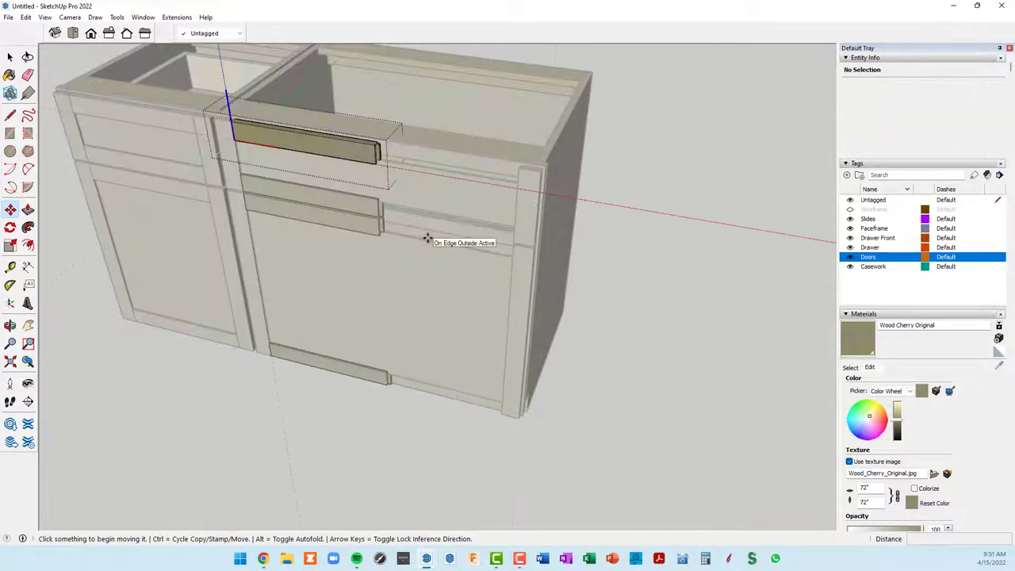
key(ctrl+z)
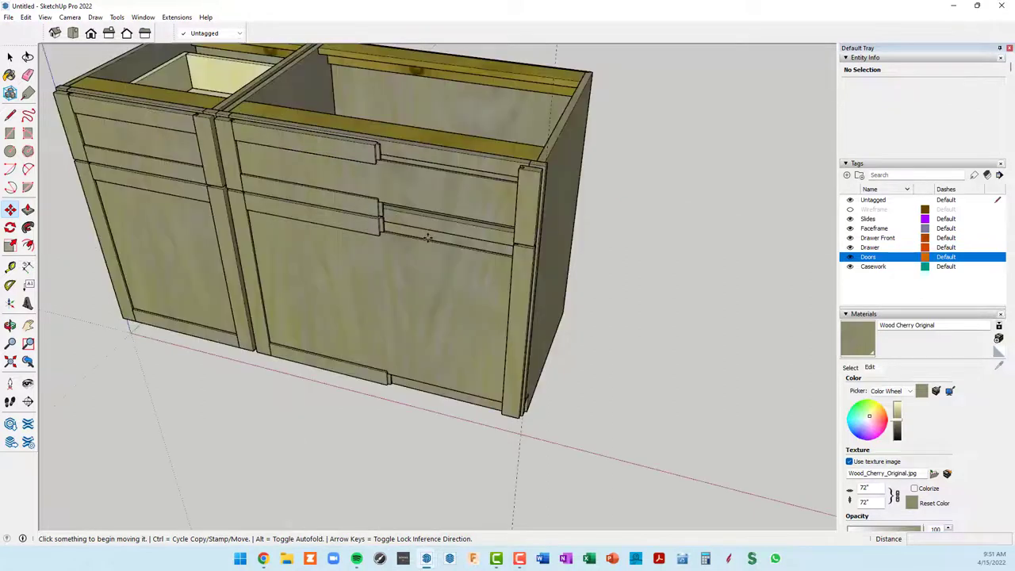
key(space)
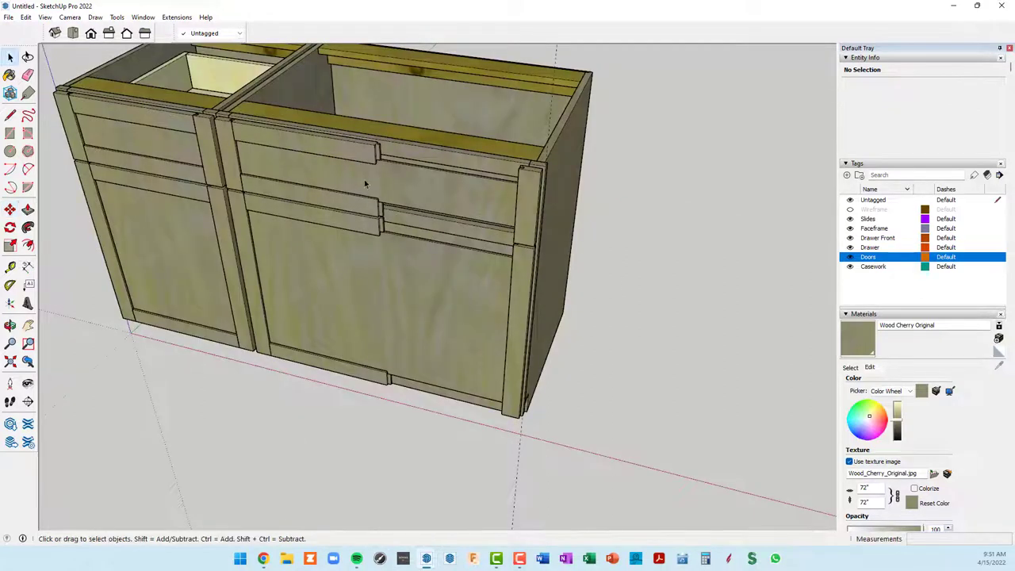
Step: Try selecting the right cabinet's drawer-front and bottom rail pieces to identify them
click(347, 208)
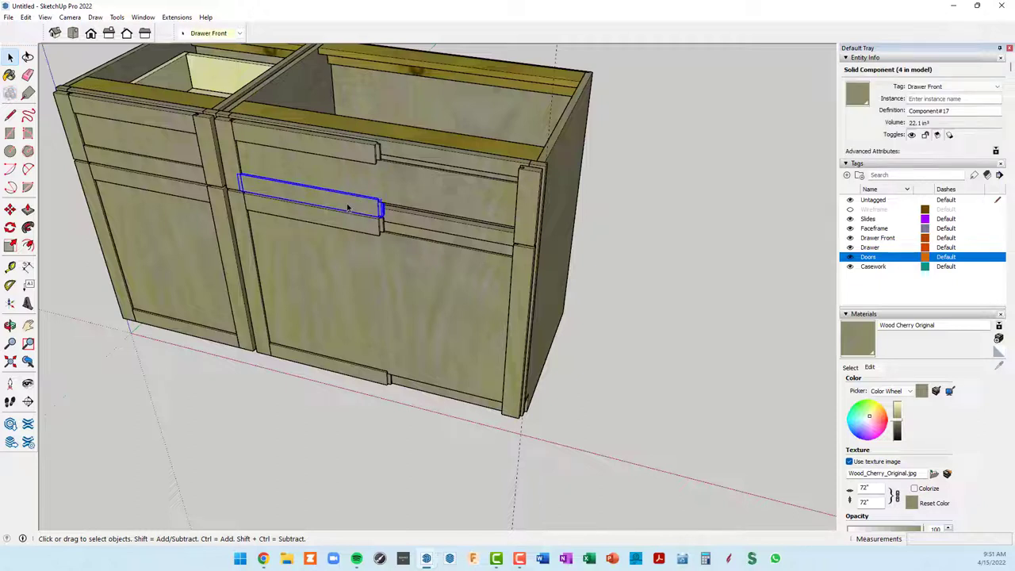
click(692, 272)
click(342, 155)
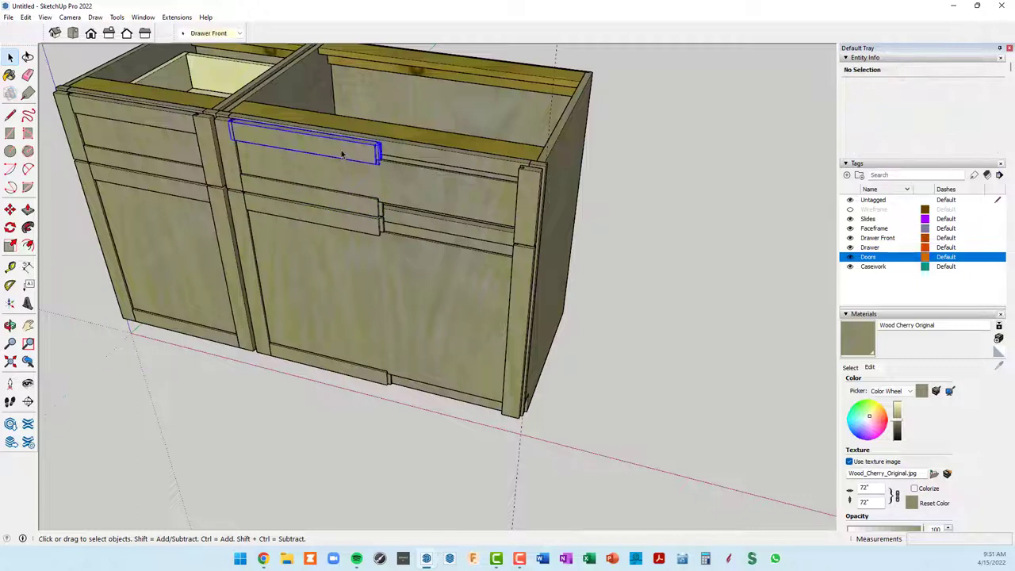
click(351, 206)
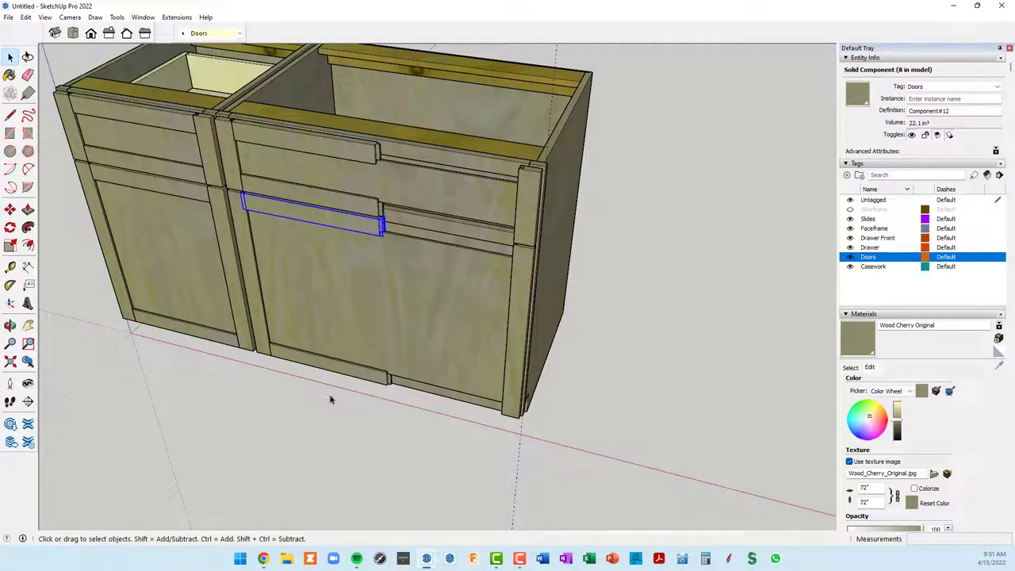
click(351, 375)
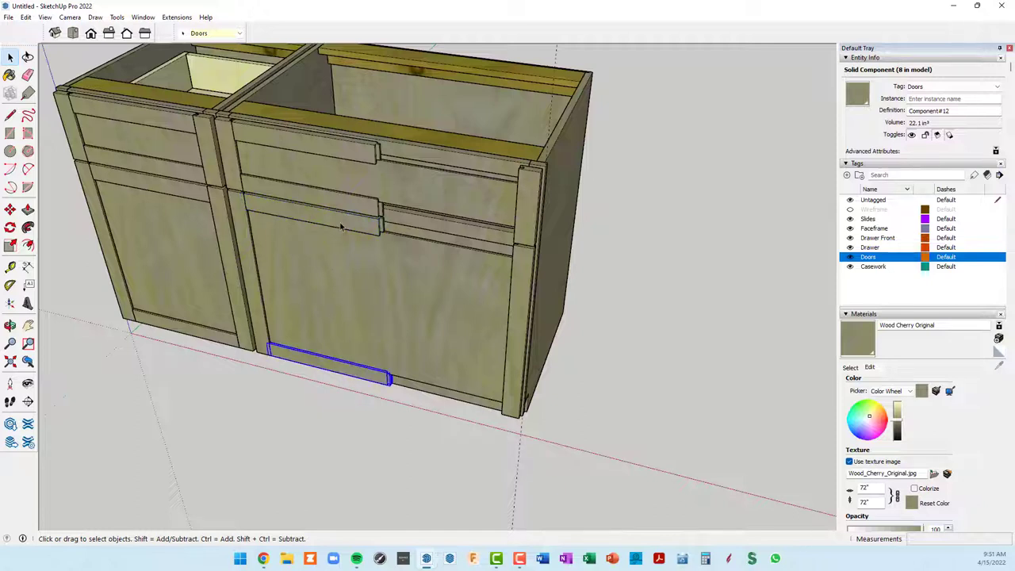
click(343, 227)
click(337, 377)
click(350, 229)
click(331, 371)
click(345, 207)
Step: Make the top and lower drawer-front rails a unique component, Component#17
click(358, 159)
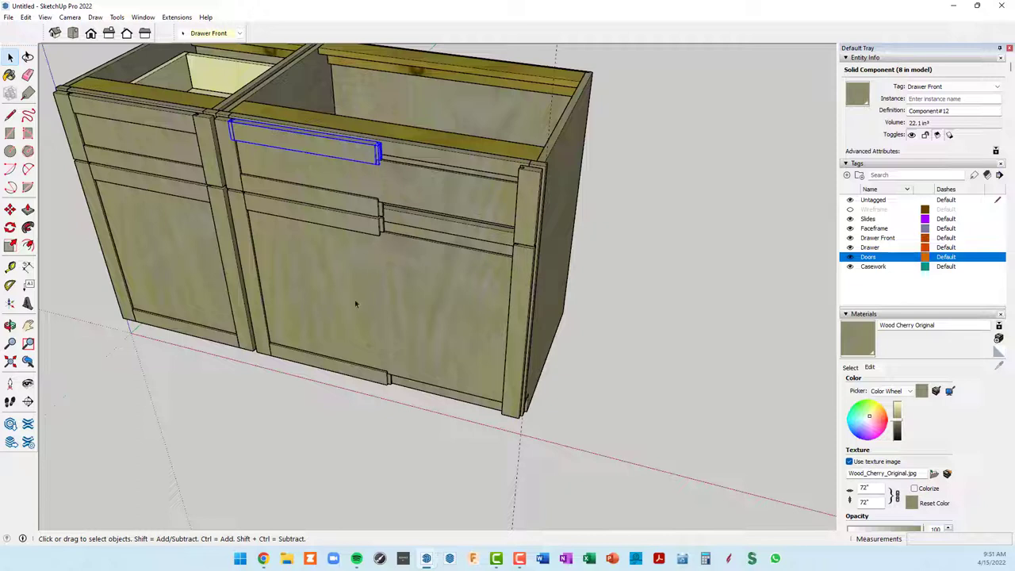
shift+click(347, 208)
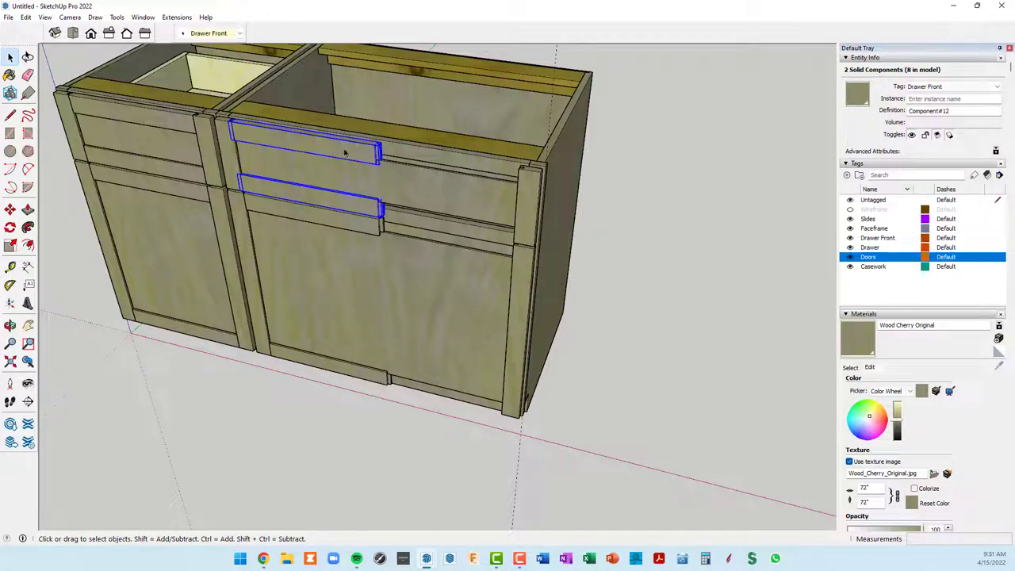
right_click(341, 207)
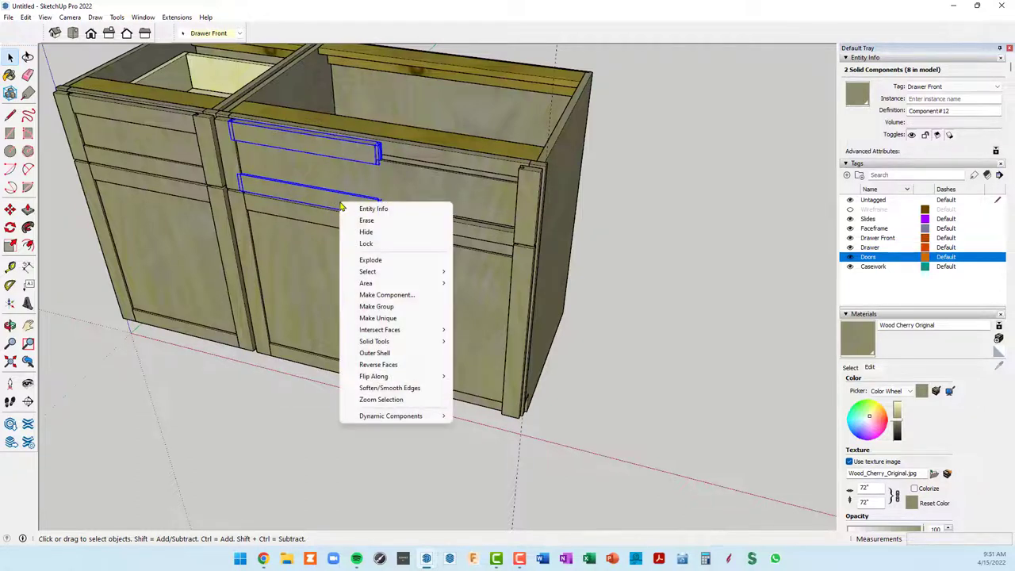
click(386, 319)
Step: Make the upper and lower door rails a unique component, Component#18
click(666, 266)
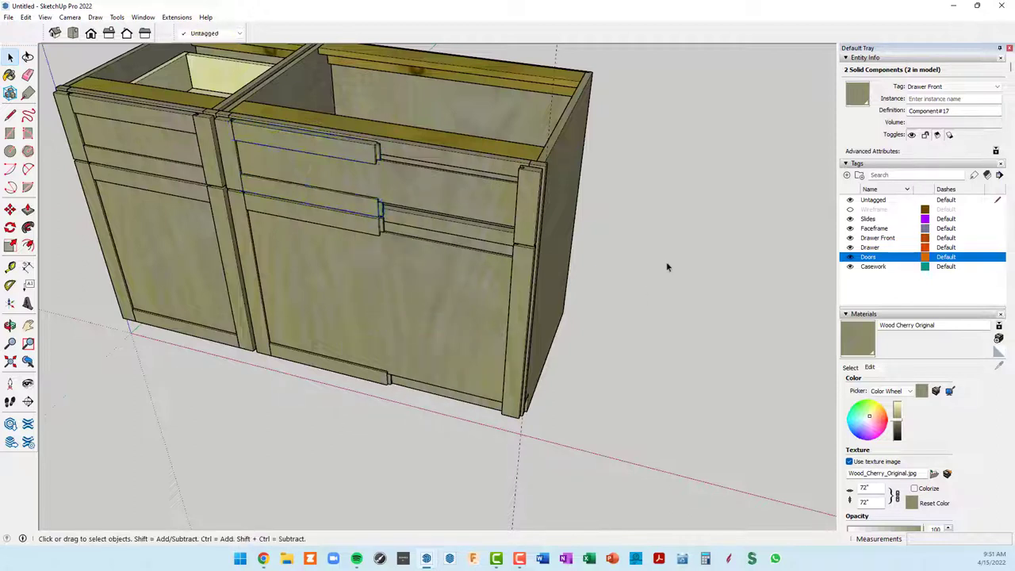
click(340, 227)
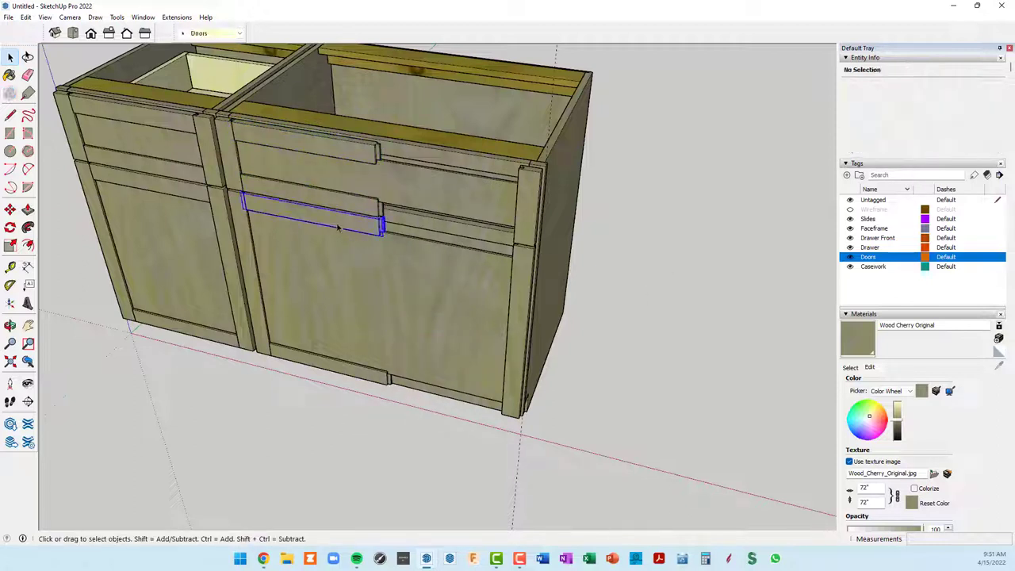
ctrl+click(330, 373)
right_click(330, 372)
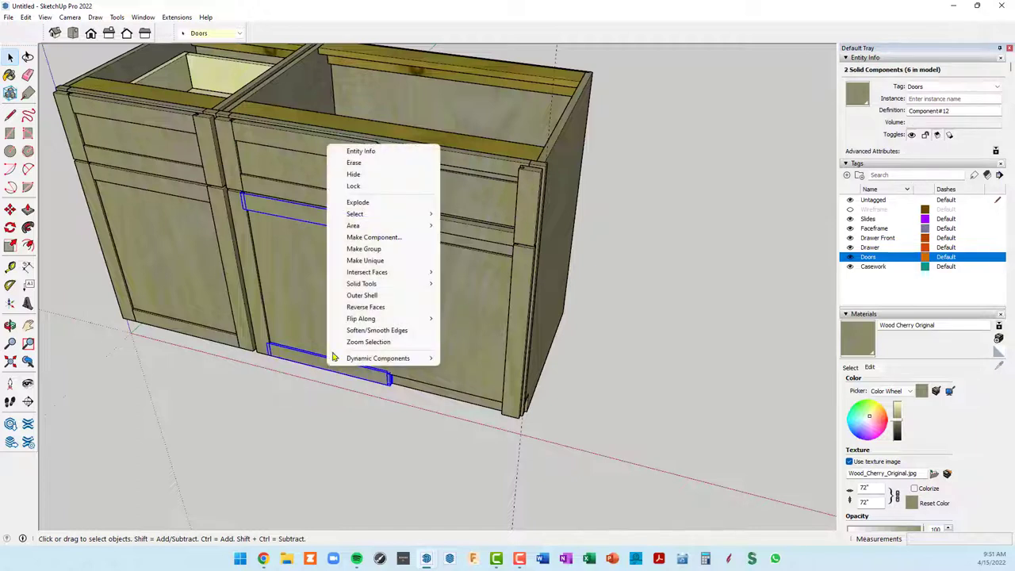
click(385, 262)
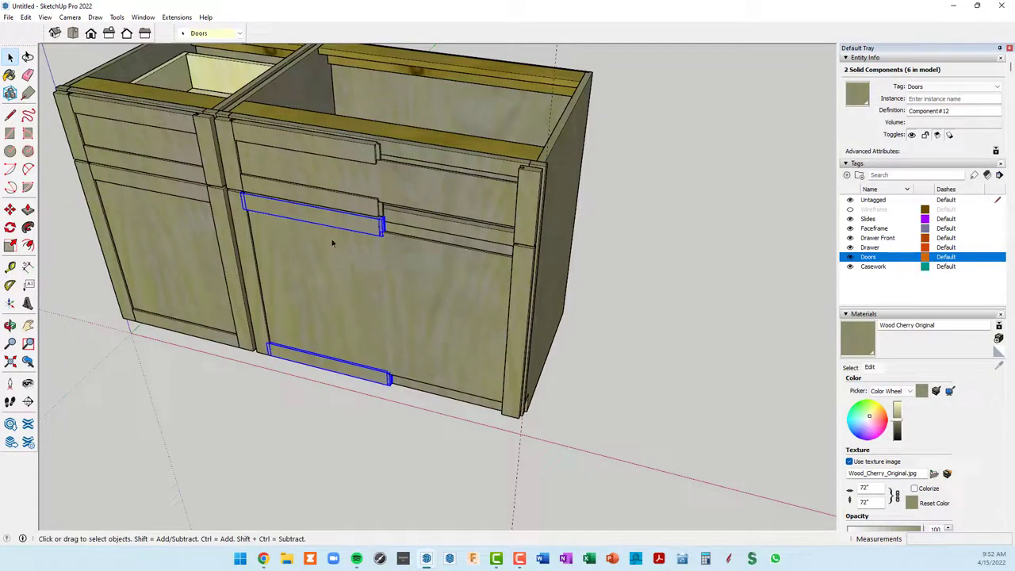
Step: Check the upper, lower and middle rails individually to confirm they are separate
click(344, 230)
click(347, 376)
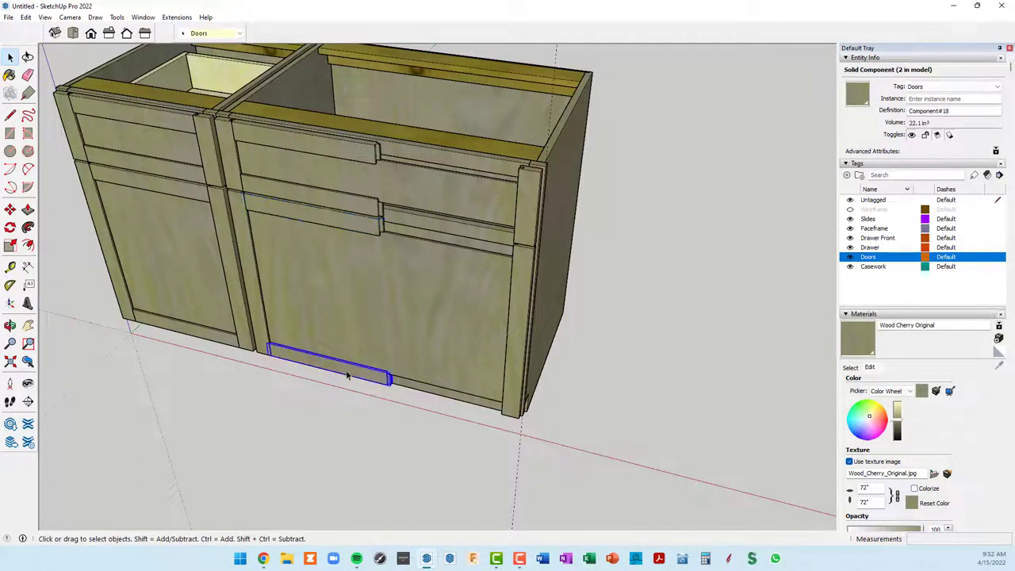
click(363, 222)
click(369, 203)
Step: Open the top drawer-front rail component, hide the rest of the model, and select its end faces
click(374, 159)
scroll(373, 179, up, 1)
scroll(365, 172, up, 2)
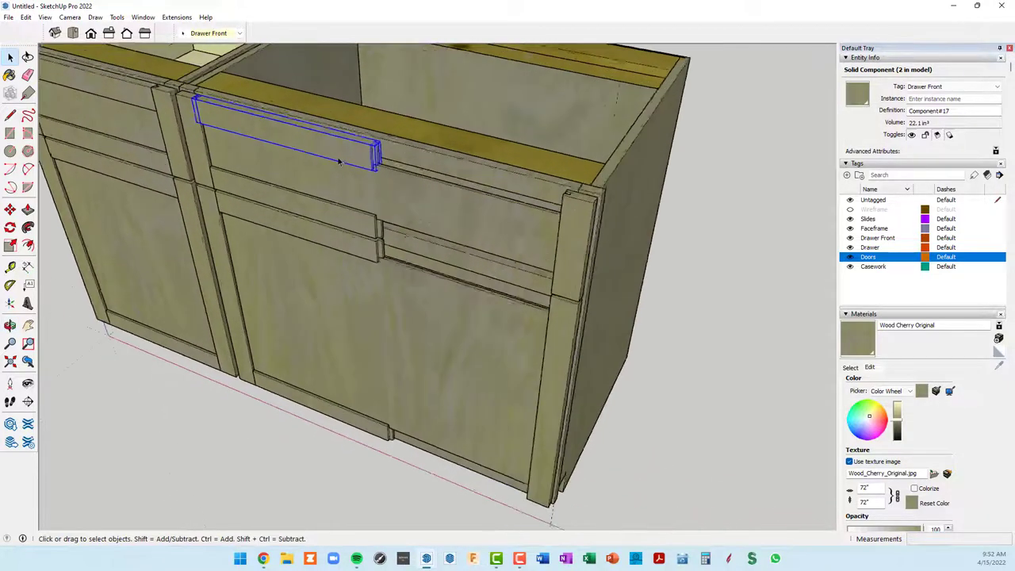
scroll(357, 166, up, 1)
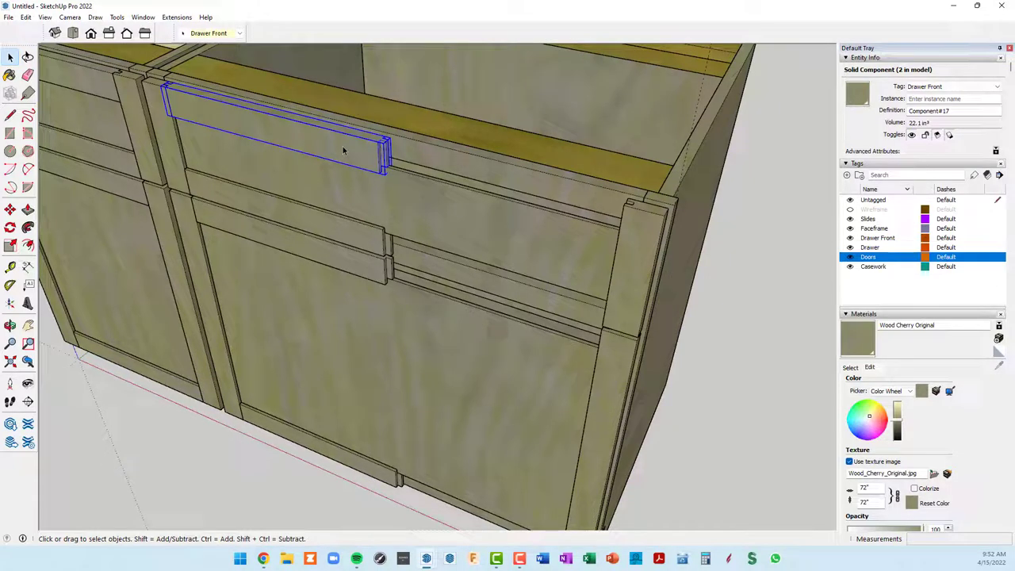
double_click(343, 150)
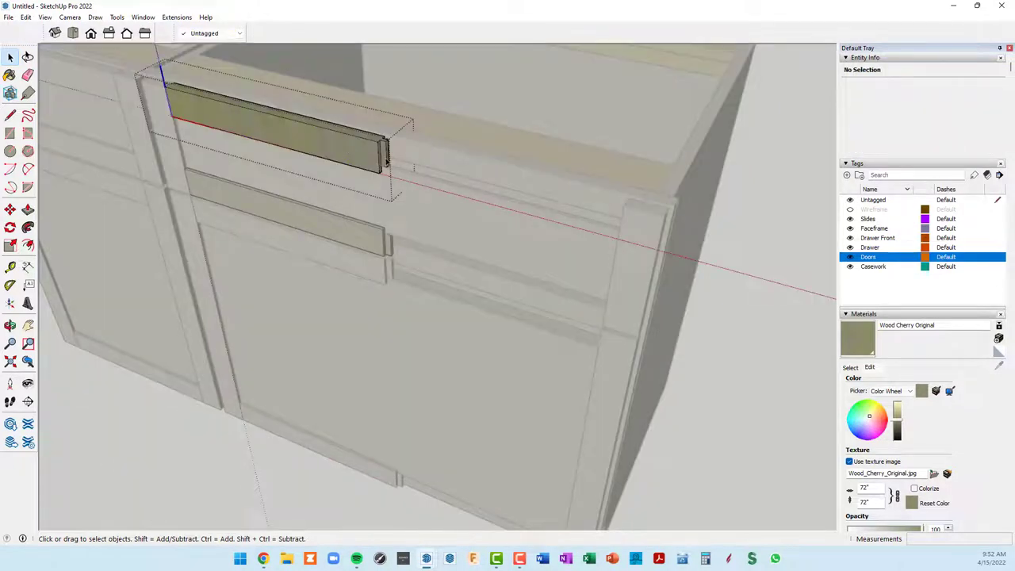
key(h)
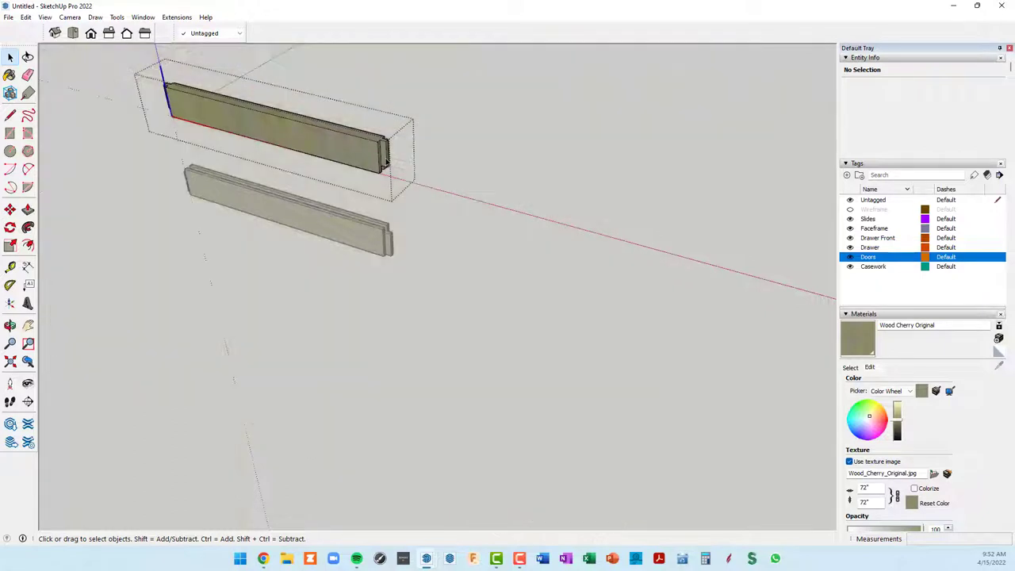
scroll(387, 159, up, 3)
scroll(387, 158, up, 3)
middle_drag(387, 159, 359, 159)
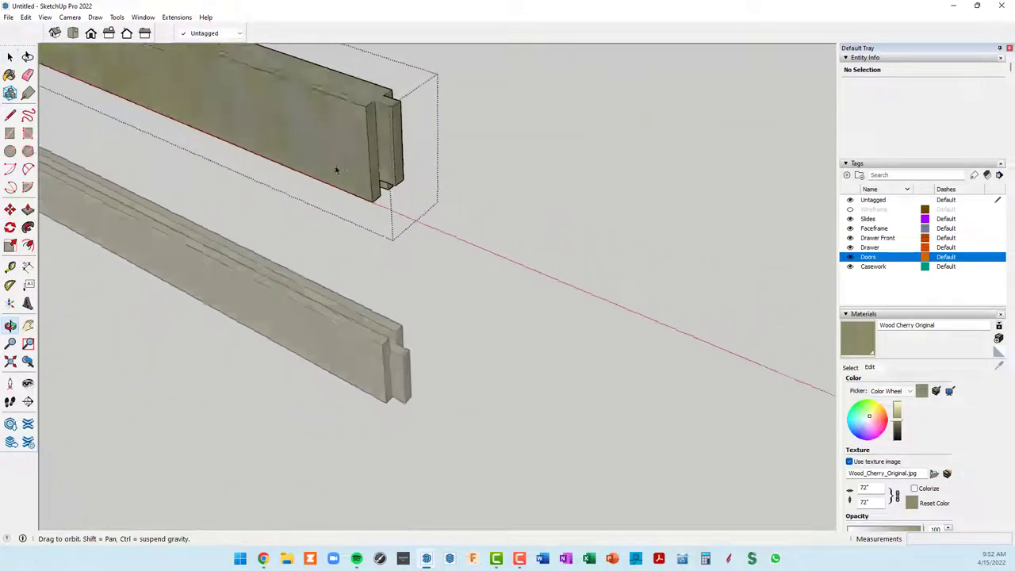
scroll(385, 142, up, 2)
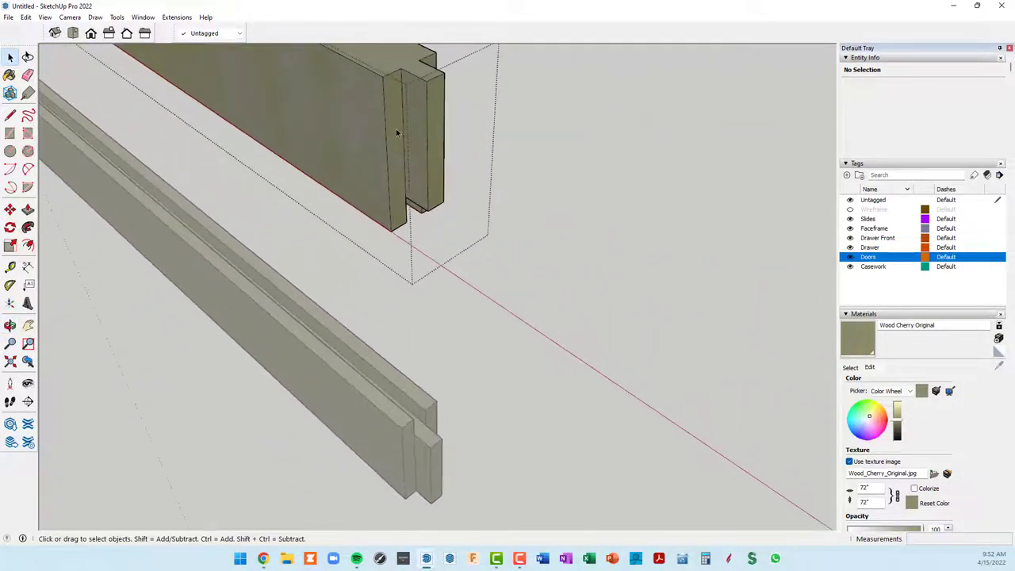
click(415, 122)
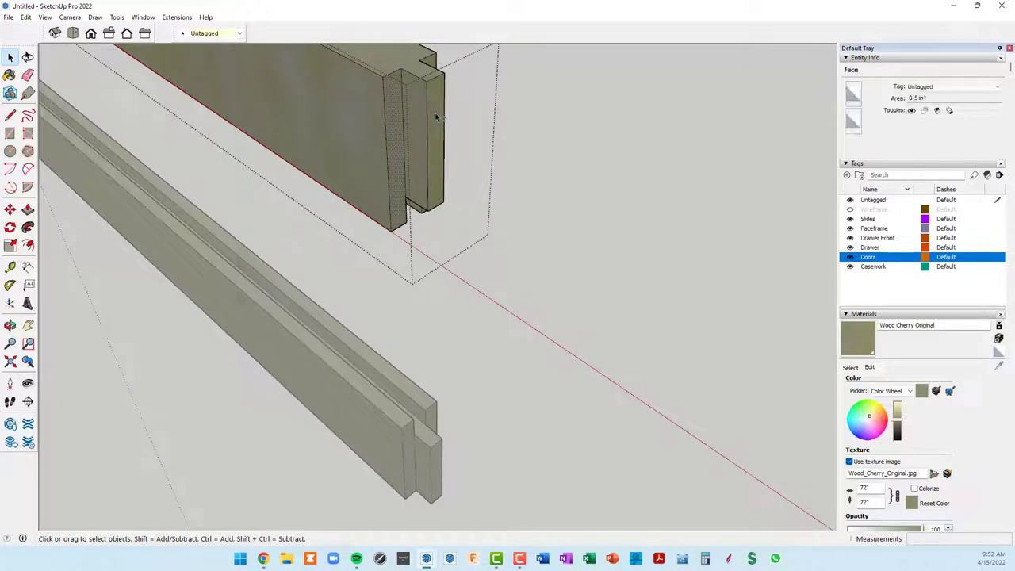
mouse_move(512, 145)
middle_down()
mouse_move(277, 154)
mouse_move(481, 162)
mouse_move(663, 188)
mouse_move(471, 170)
mouse_move(418, 190)
mouse_move(457, 157)
mouse_move(435, 173)
middle_up()
shift+click(497, 130)
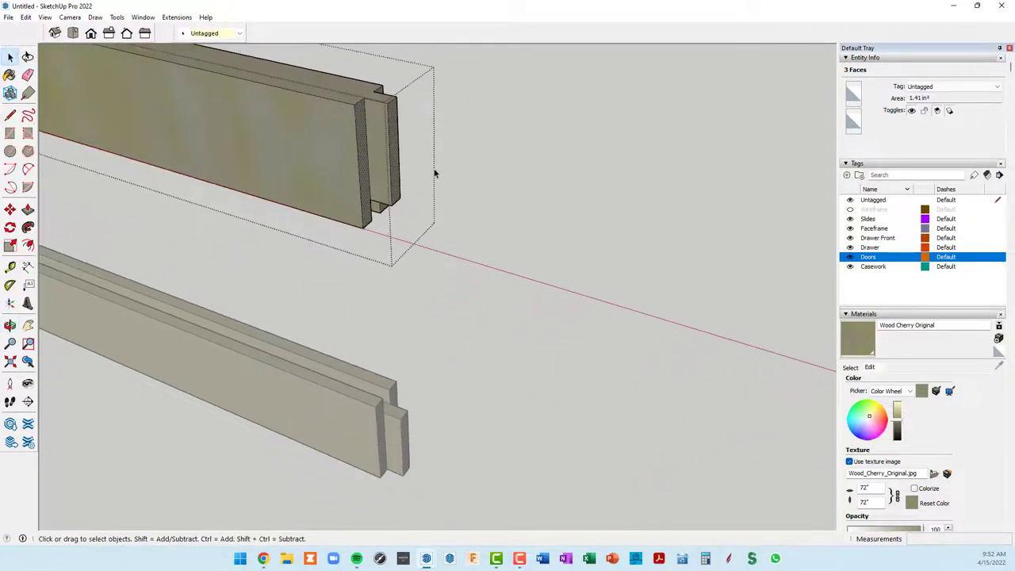
Step: Move the rail's end faces right until they sit against the right stile
key(m)
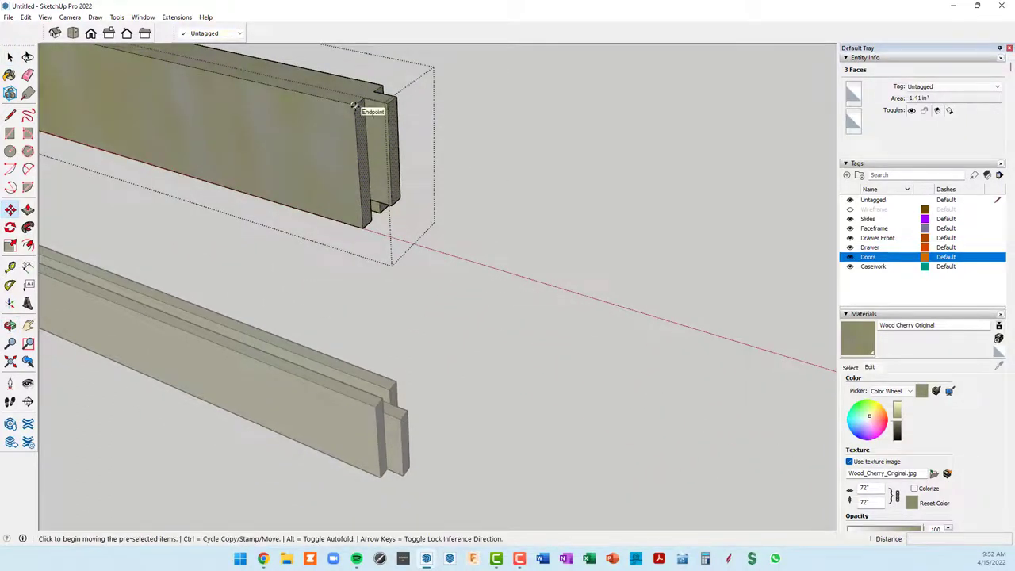
click(356, 106)
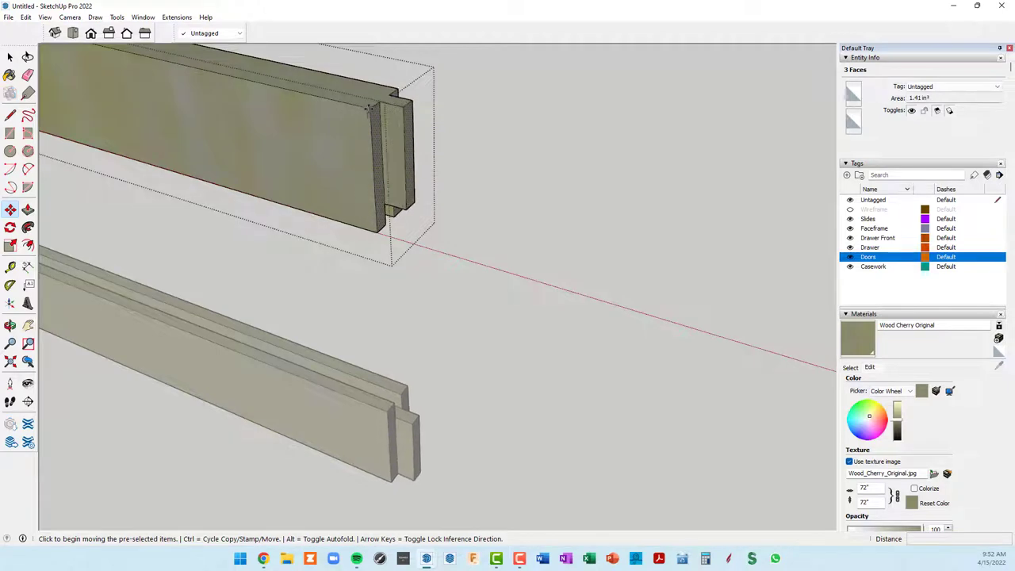
mouse_move(555, 170)
middle_down()
mouse_move(729, 143)
mouse_move(587, 173)
mouse_move(598, 156)
middle_up()
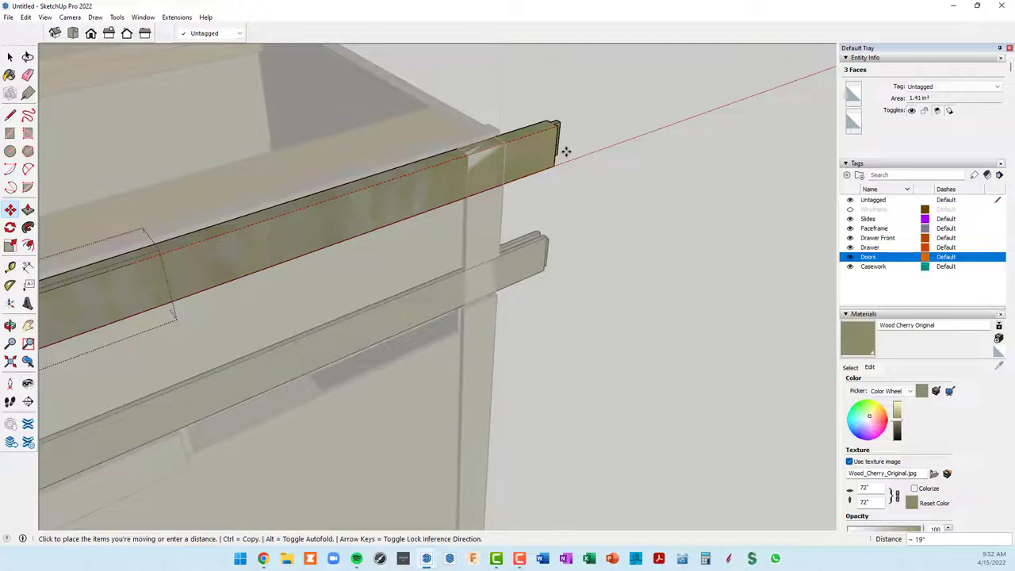
scroll(476, 149, up, 2)
scroll(440, 151, up, 1)
scroll(444, 157, up, 1)
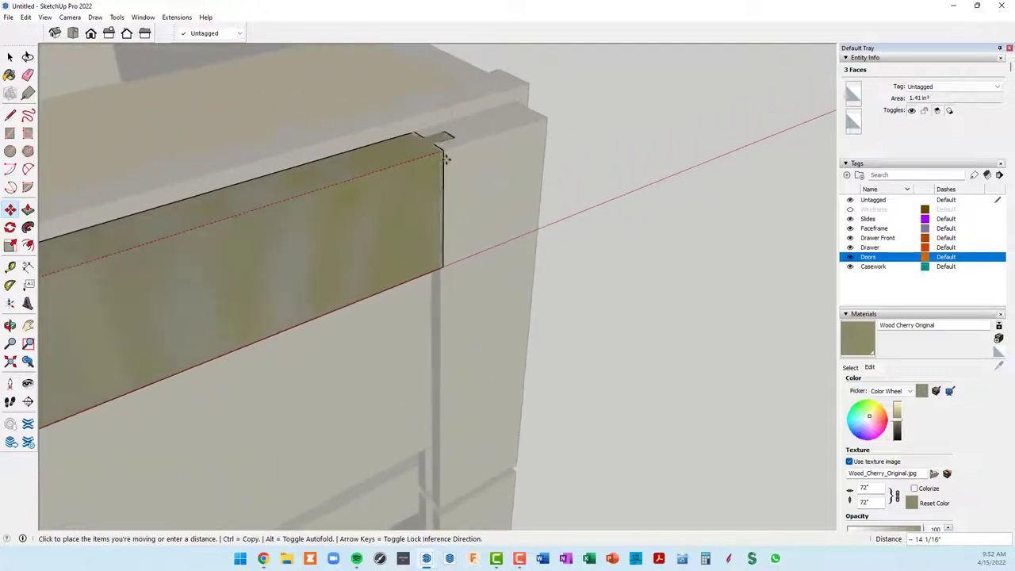
click(441, 150)
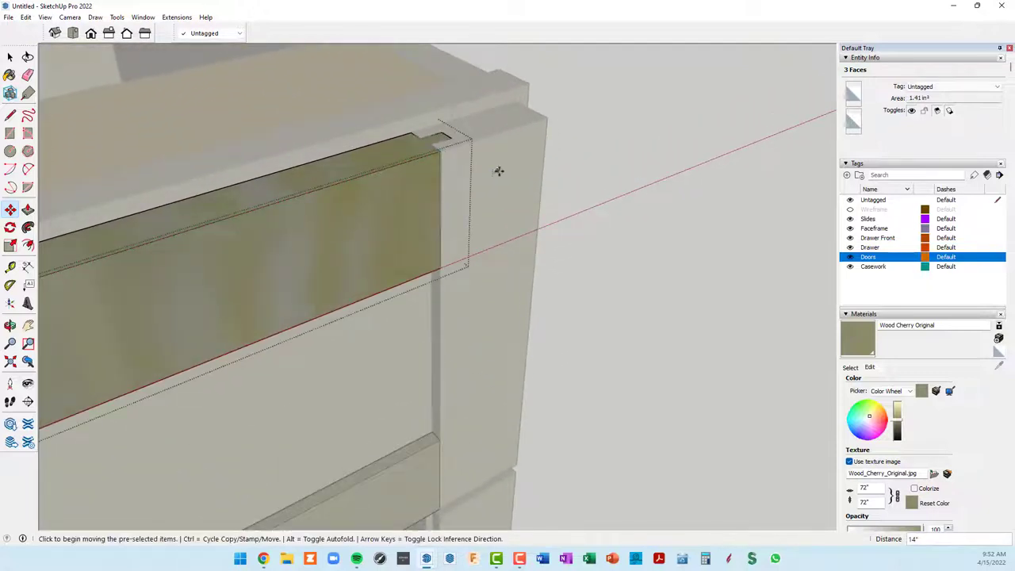
scroll(499, 170, down, 3)
scroll(539, 186, down, 2)
middle_drag(567, 204, 274, 213)
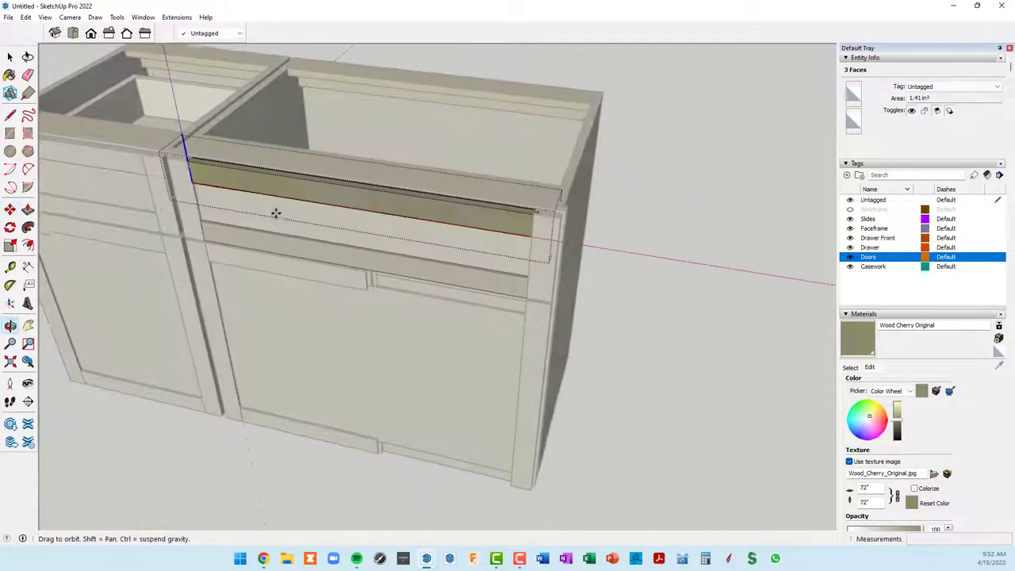
Step: Close the drawer-front rail component and return to the Select tool
right_click(687, 251)
click(698, 256)
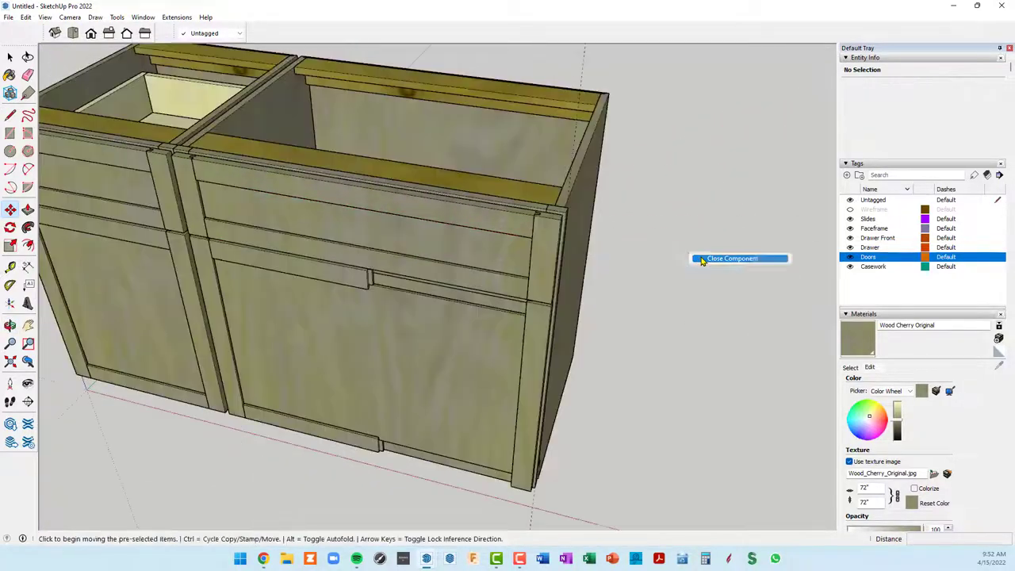
scroll(581, 241, up, 2)
key(space)
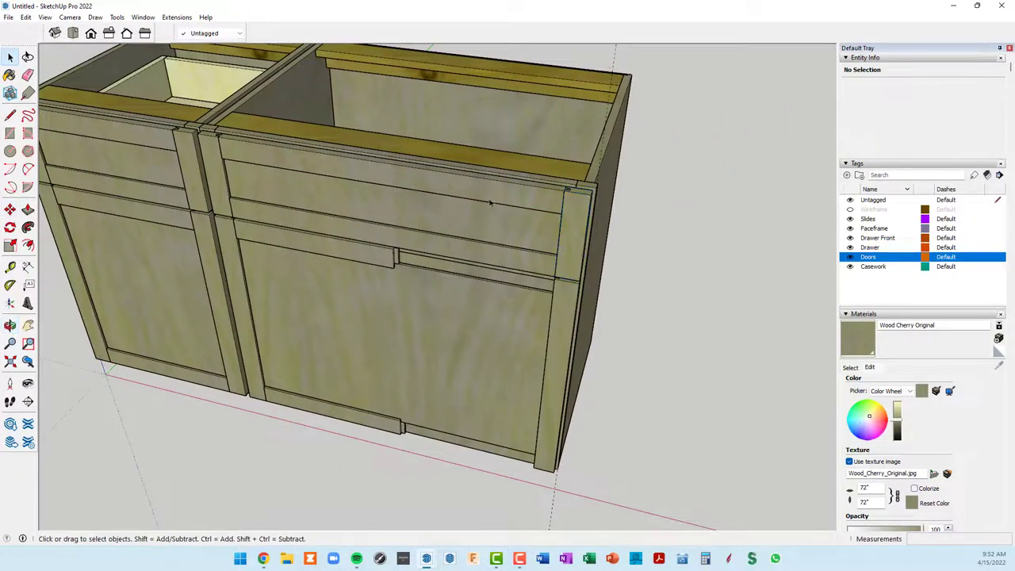
Step: Hide the Doors tag and make Drawer Front the current tag
middle_drag(490, 204, 555, 238)
scroll(563, 248, up, 4)
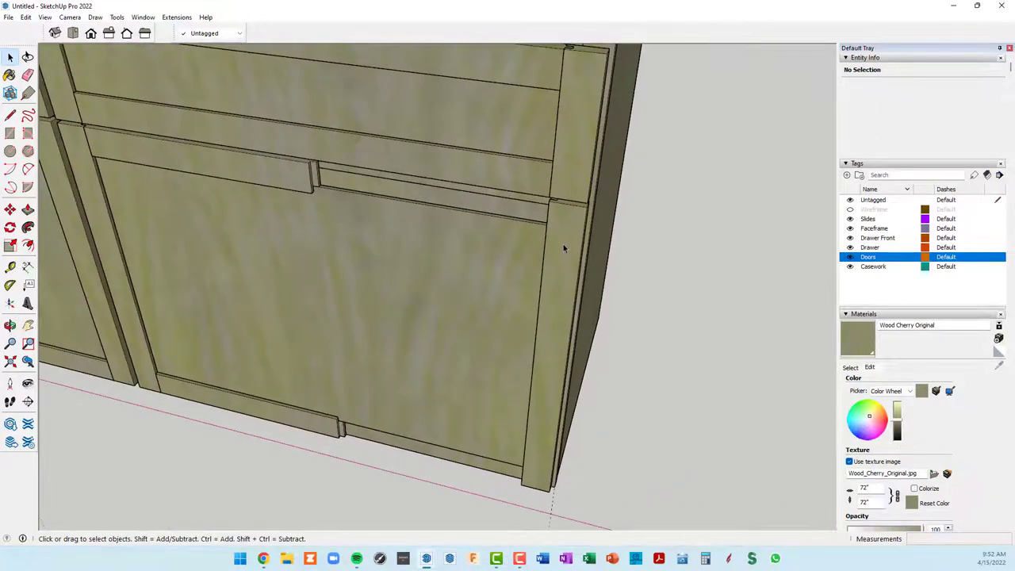
scroll(563, 248, down, 2)
scroll(563, 249, down, 5)
mouse_move(560, 252)
middle_down()
mouse_move(555, 238)
mouse_move(588, 312)
mouse_move(301, 183)
middle_up()
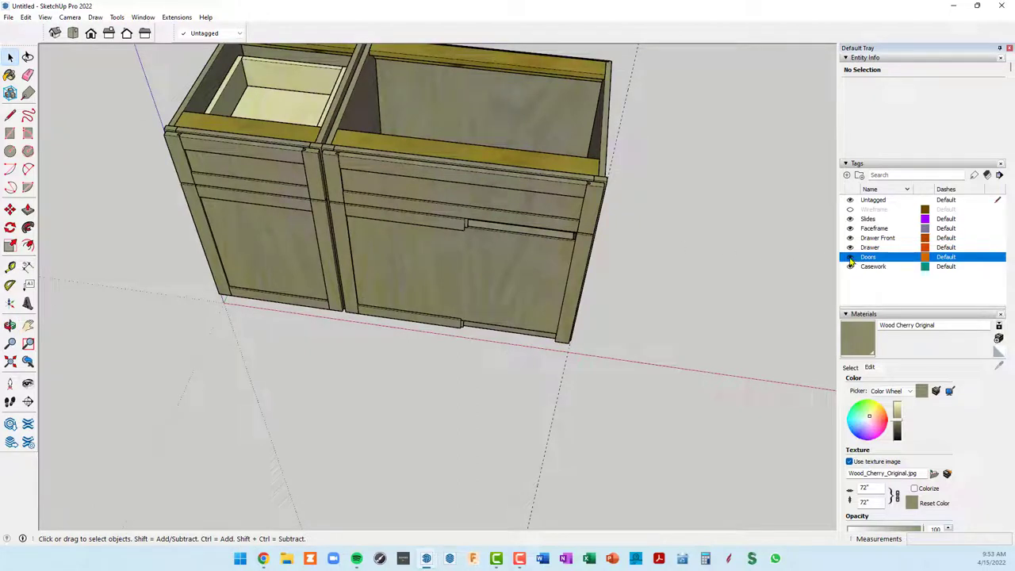
click(850, 258)
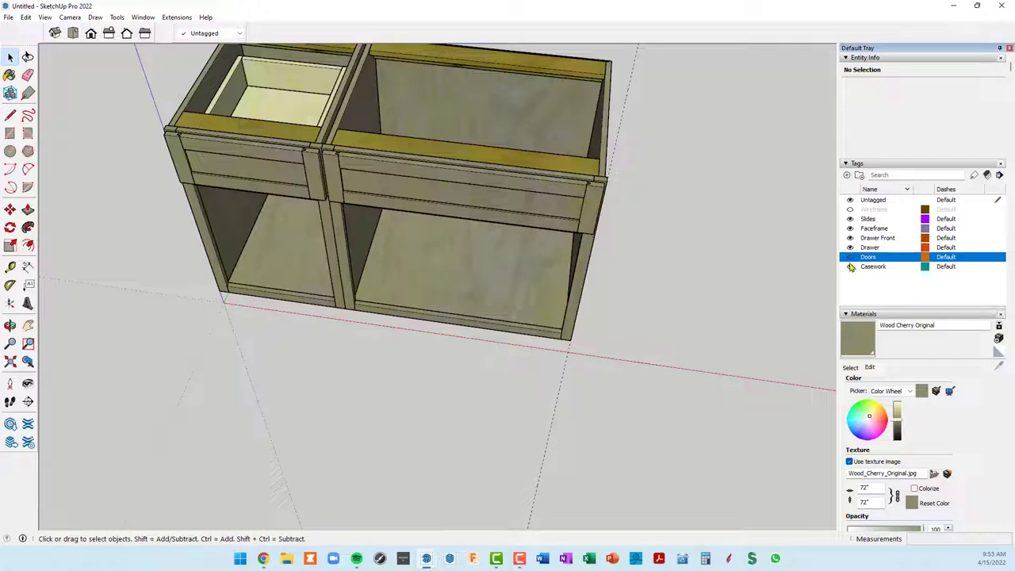
click(851, 239)
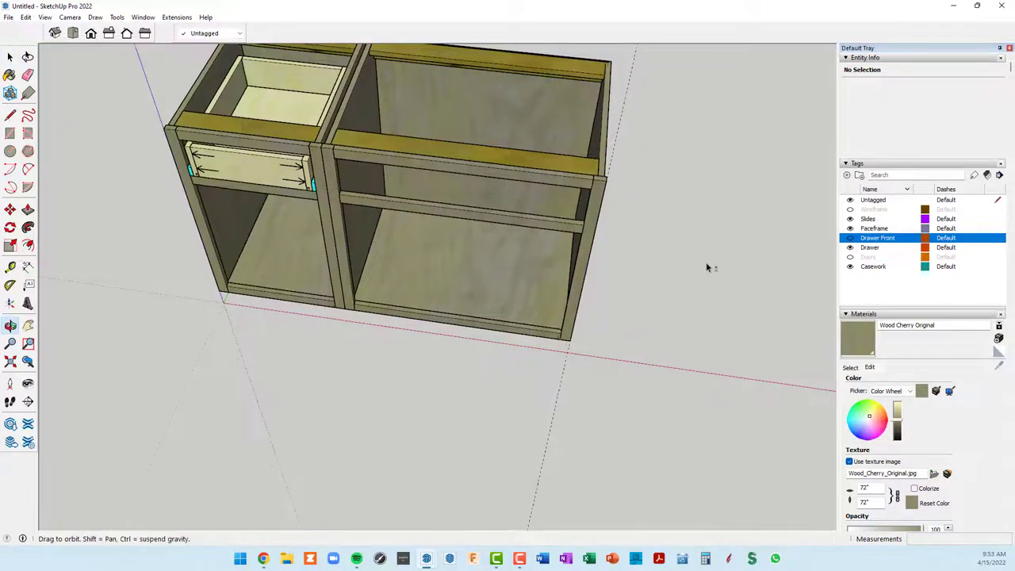
Step: Start a Tape Measure measurement from the centre stile edge of the open cabinet boxes
mouse_move(709, 265)
middle_down()
mouse_move(686, 220)
mouse_move(650, 203)
mouse_move(608, 101)
middle_up()
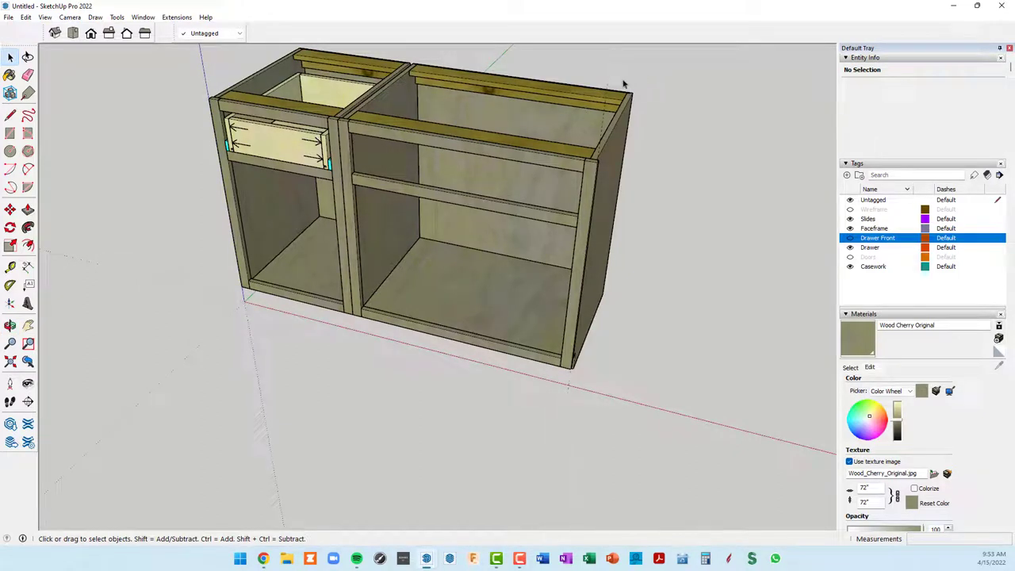
scroll(352, 156, up, 1)
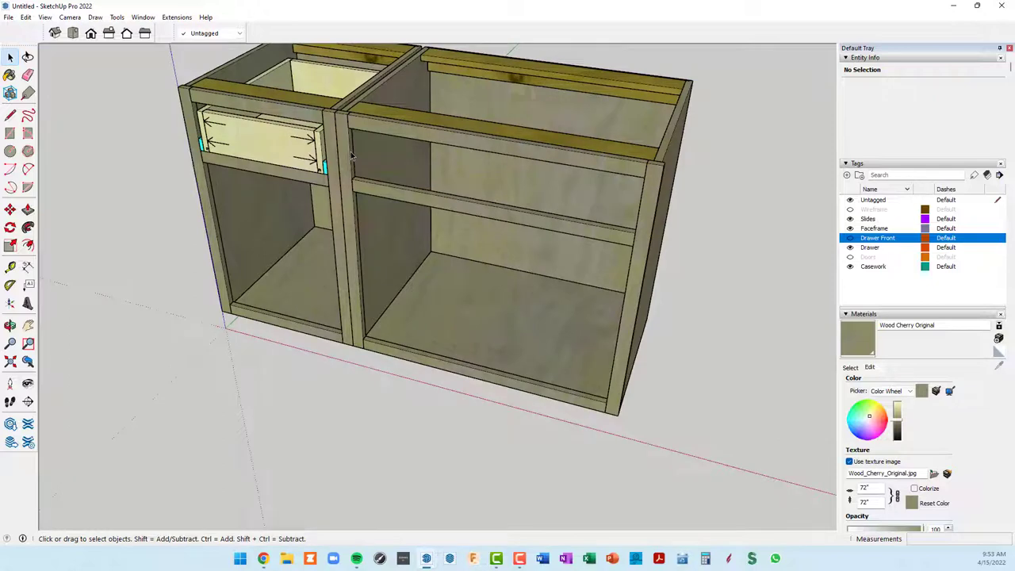
key(t)
scroll(348, 155, up, 1)
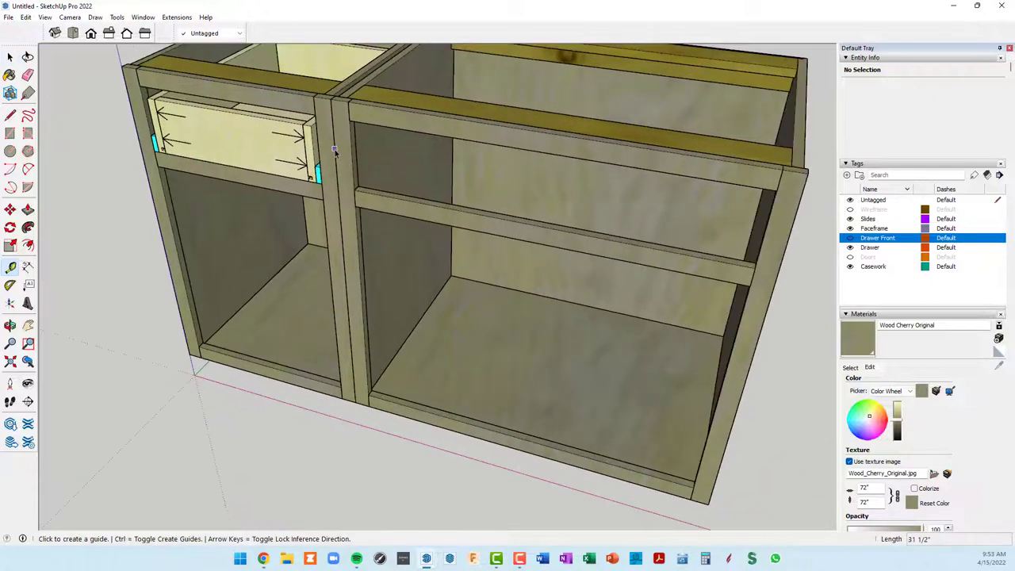
click(334, 140)
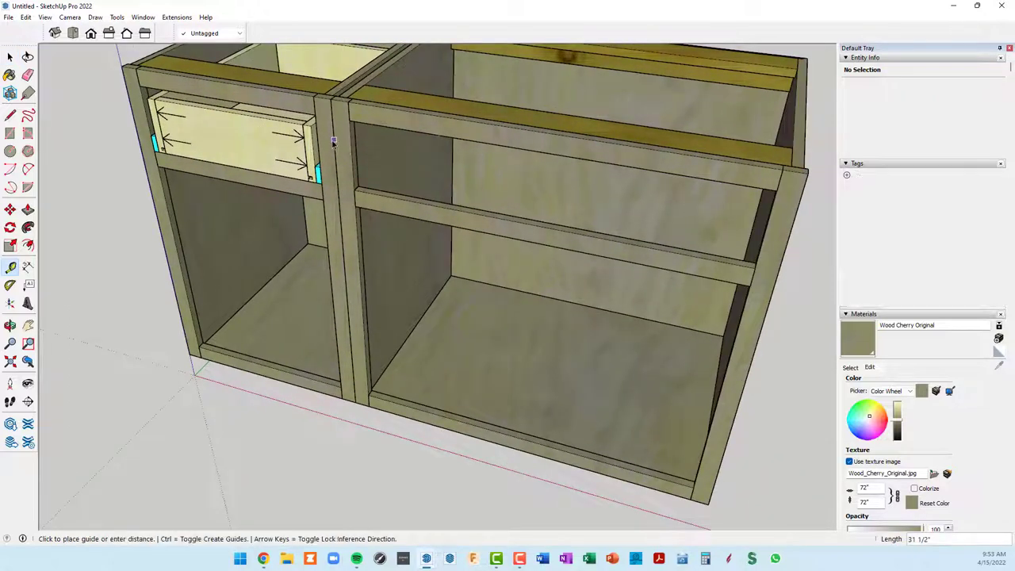
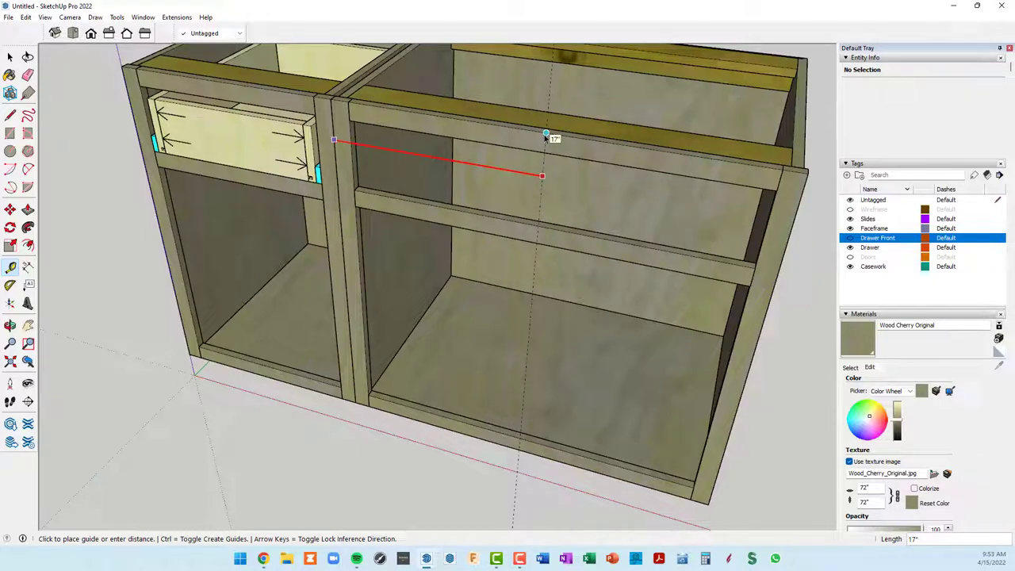
Step: Turn on the Doors tag to show the cabinet doors
click(544, 136)
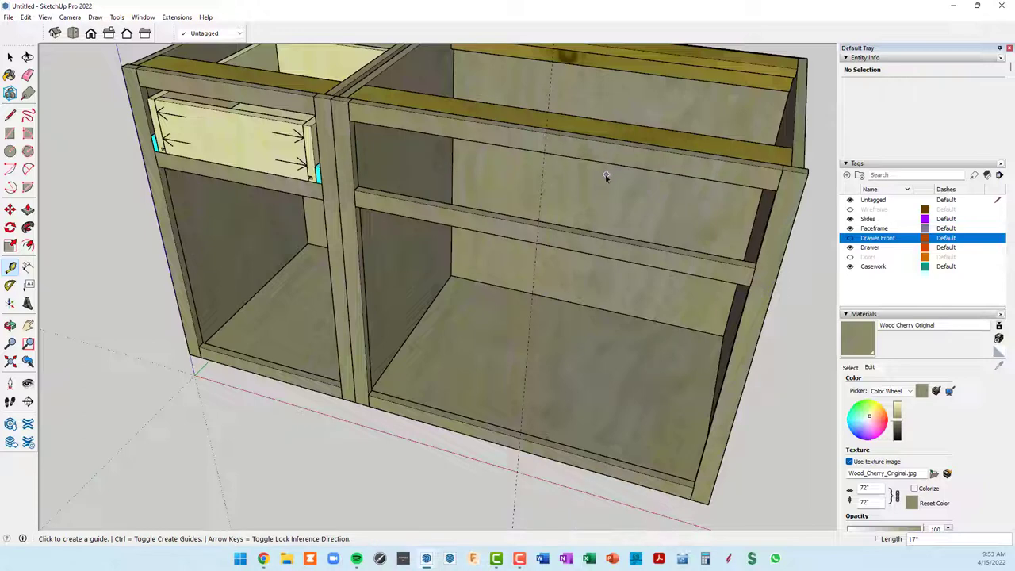
middle_drag(609, 176, 650, 190)
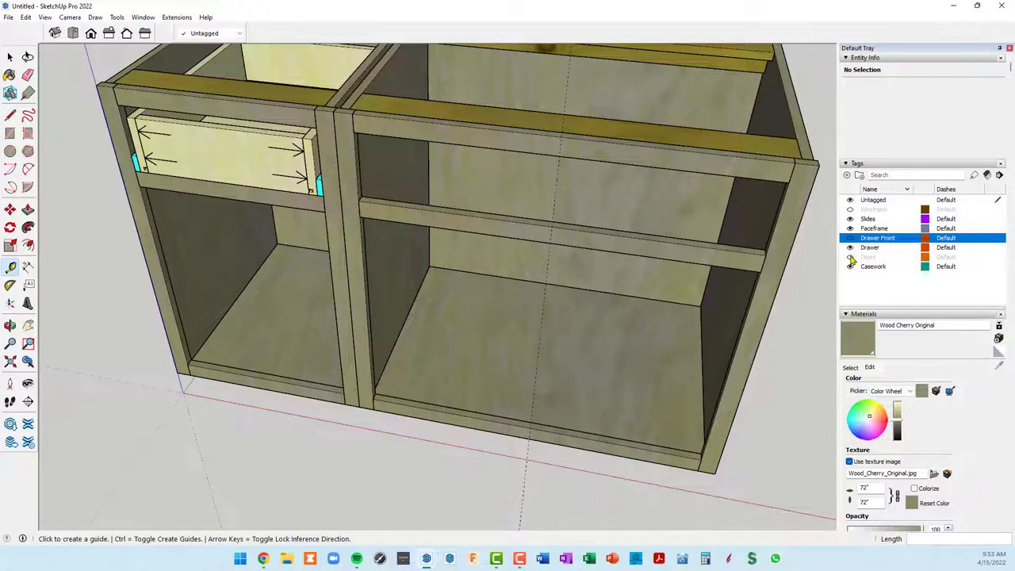
click(850, 258)
middle_drag(755, 260, 767, 279)
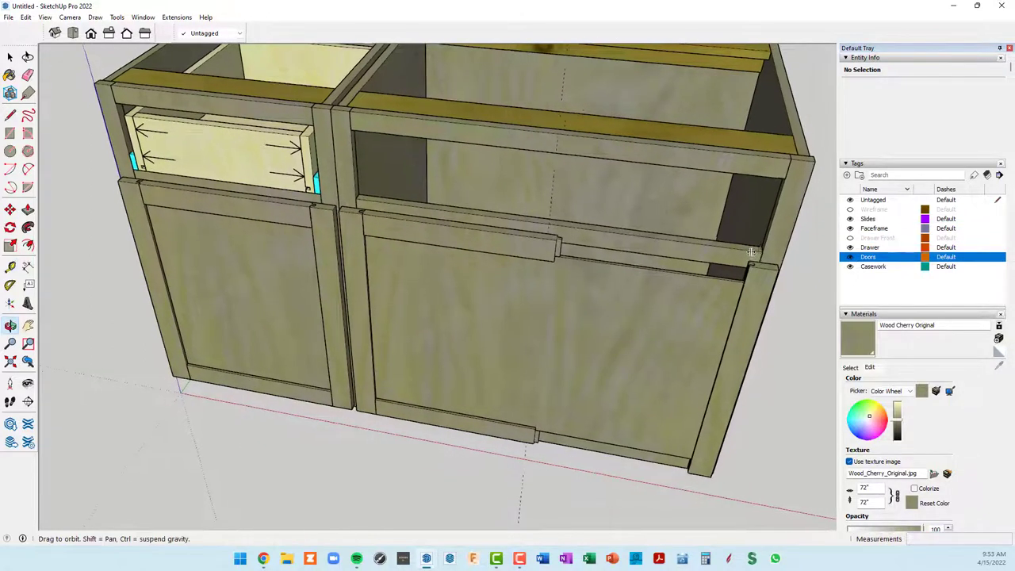
Step: Move the right door stile left to the rail intersection in the large cabinet's opening
key(space)
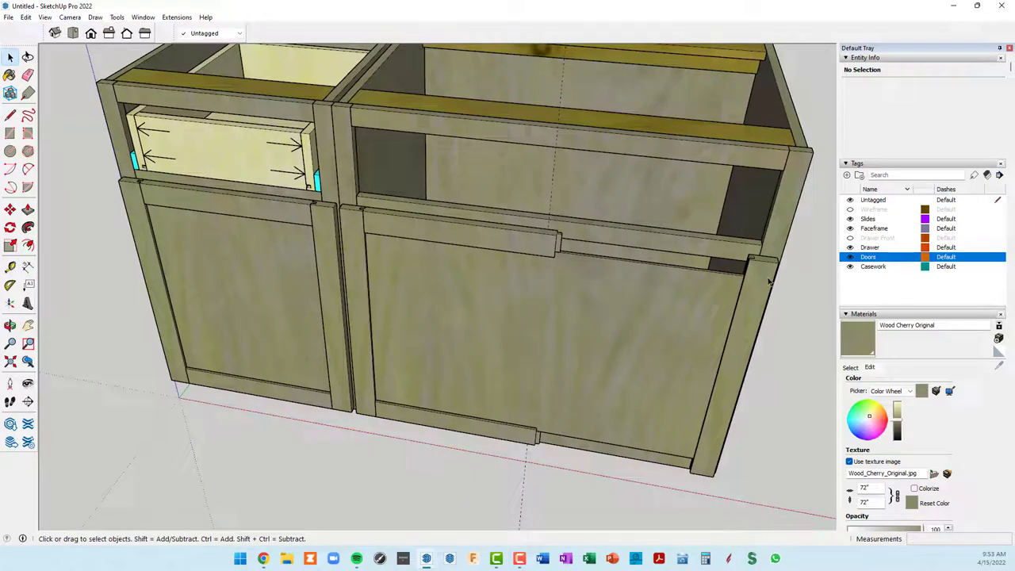
click(767, 279)
key(m)
scroll(768, 275, up, 3)
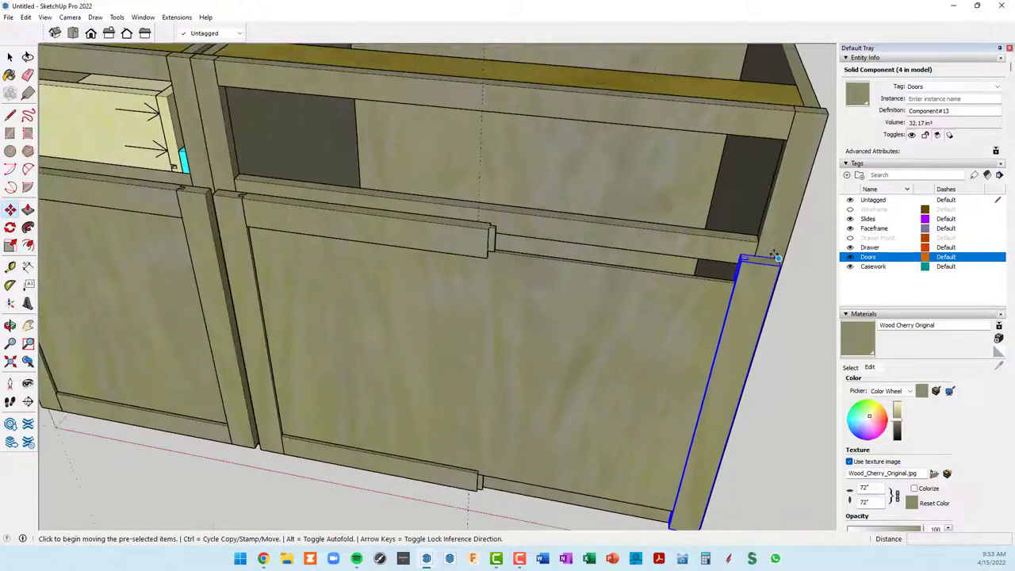
click(775, 256)
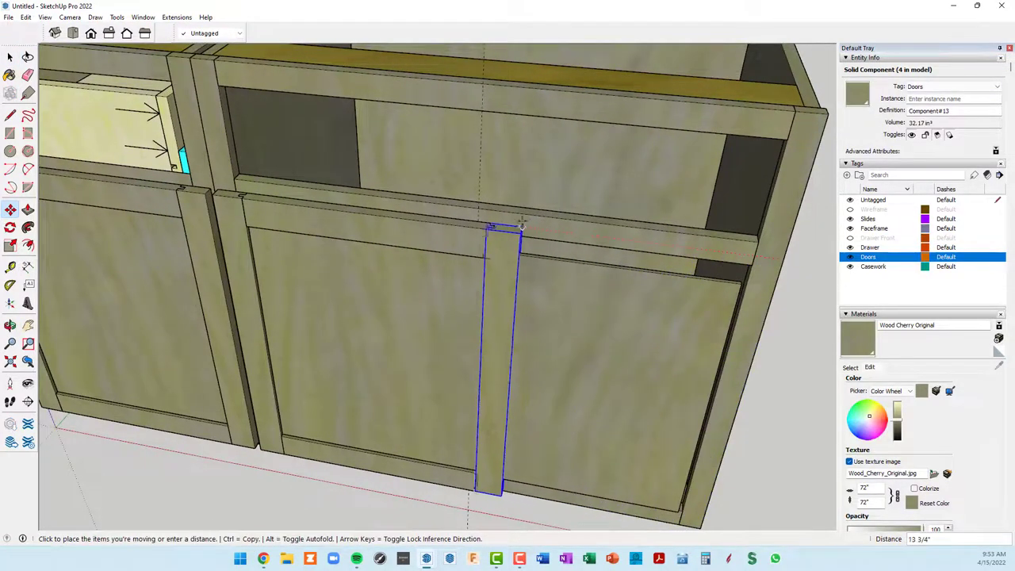
click(477, 221)
Step: Nudge the stile a further 1/8 inch into place
scroll(475, 214, up, 4)
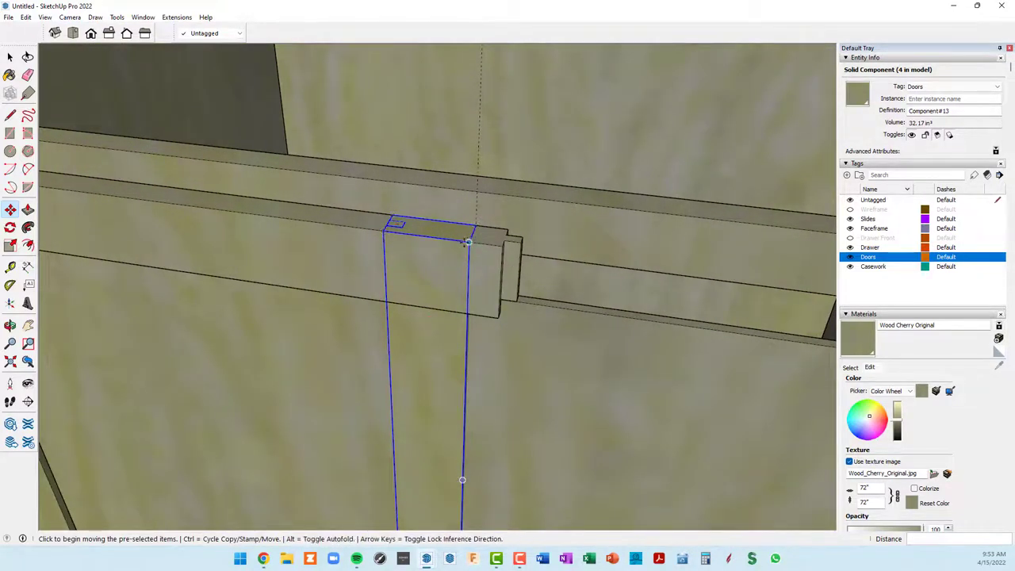
scroll(477, 225, up, 1)
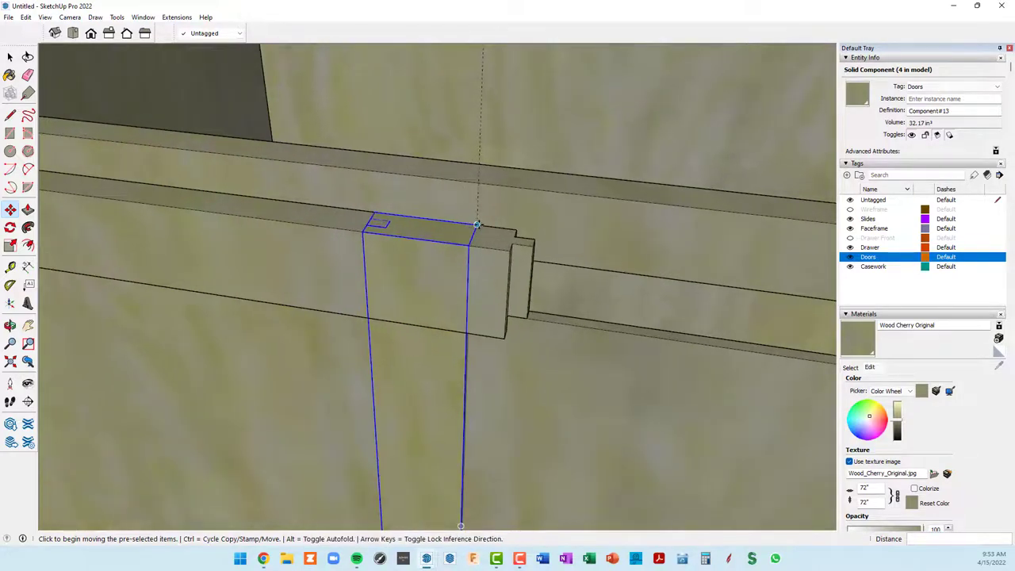
click(476, 225)
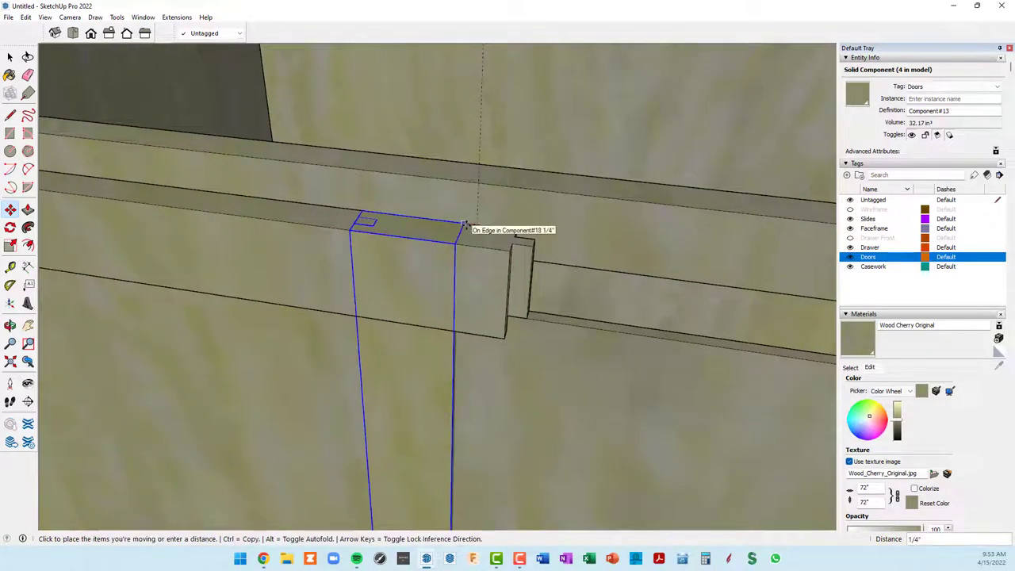
text(1/)
key(Return)
scroll(475, 262, down, 2)
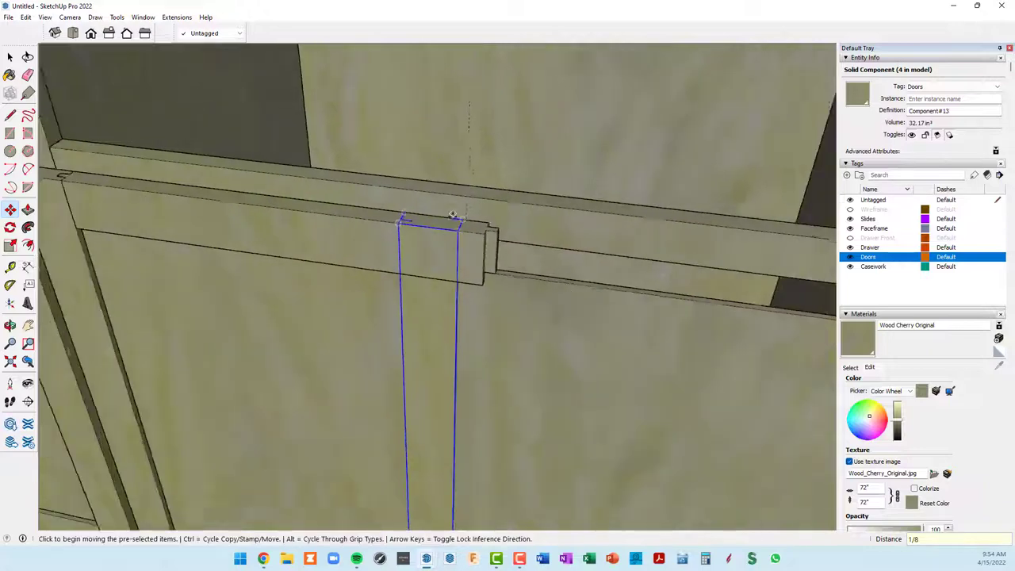
scroll(478, 268, down, 3)
scroll(479, 269, down, 5)
middle_drag(516, 281, 511, 240)
Step: Open the right door group and push its right edge in beside the relocated stile
key(space)
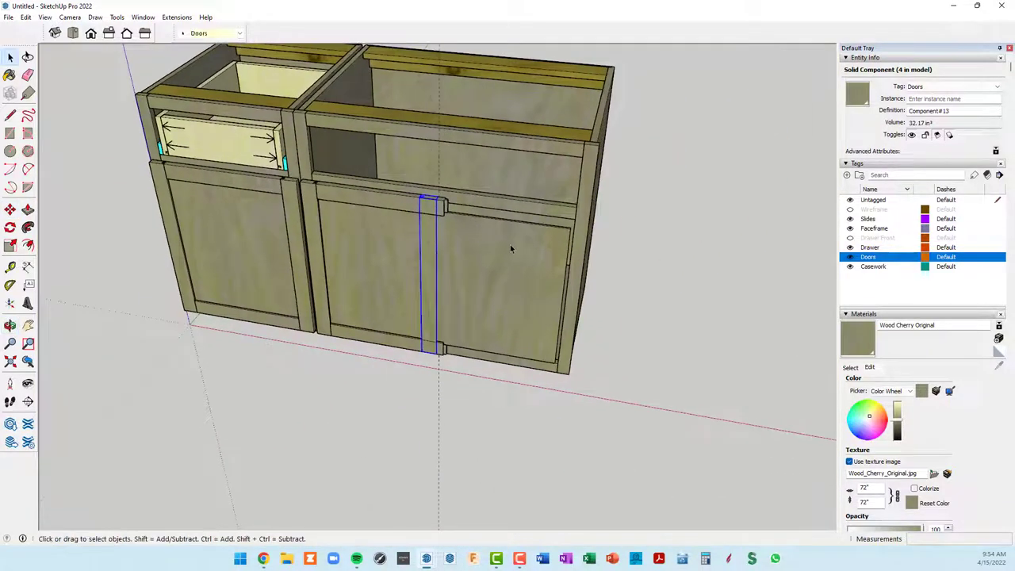
click(516, 250)
middle_drag(560, 267, 469, 245)
scroll(481, 269, up, 2)
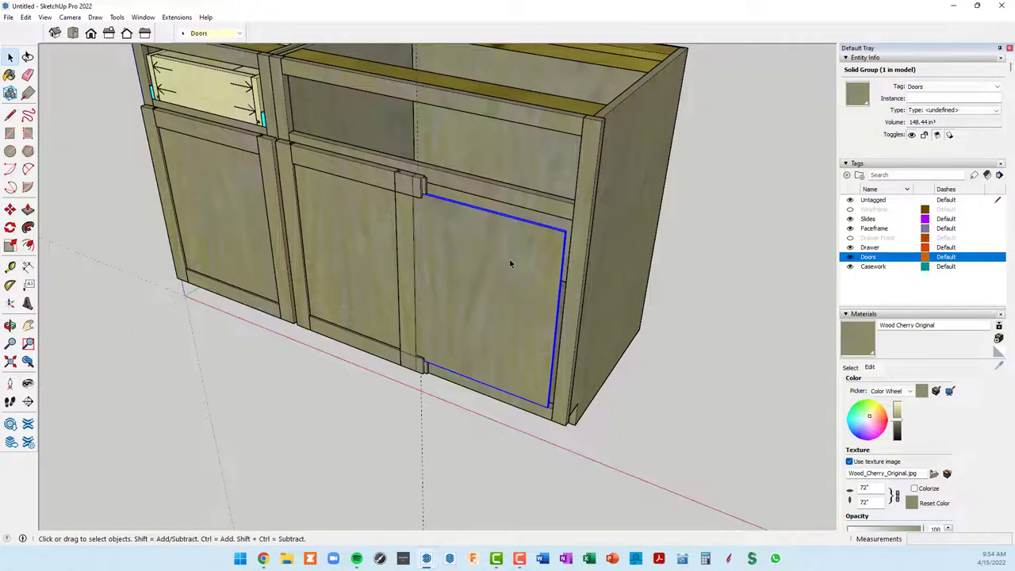
double_click(510, 264)
scroll(553, 281, up, 3)
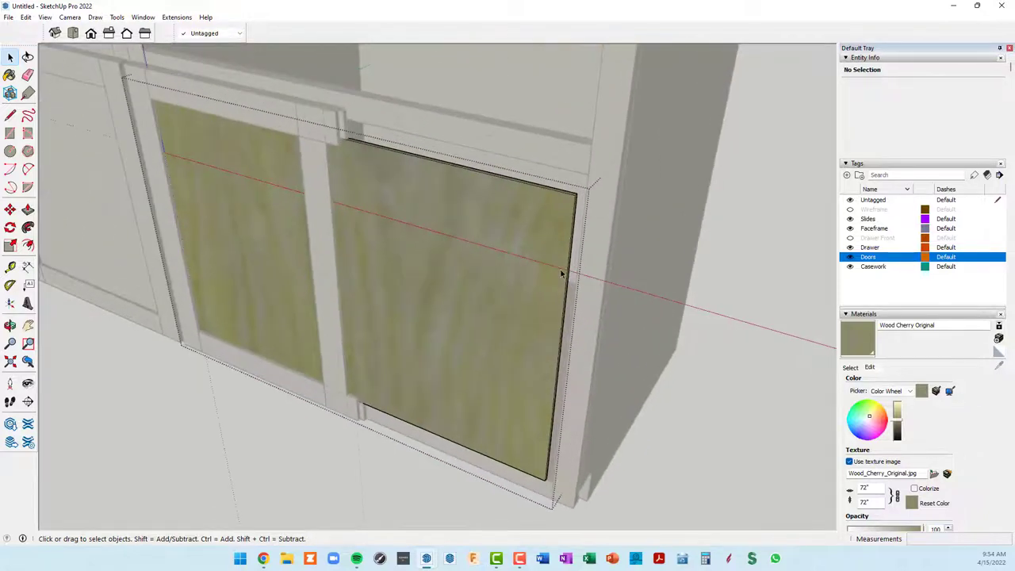
key(p)
scroll(560, 274, up, 2)
scroll(571, 254, up, 1)
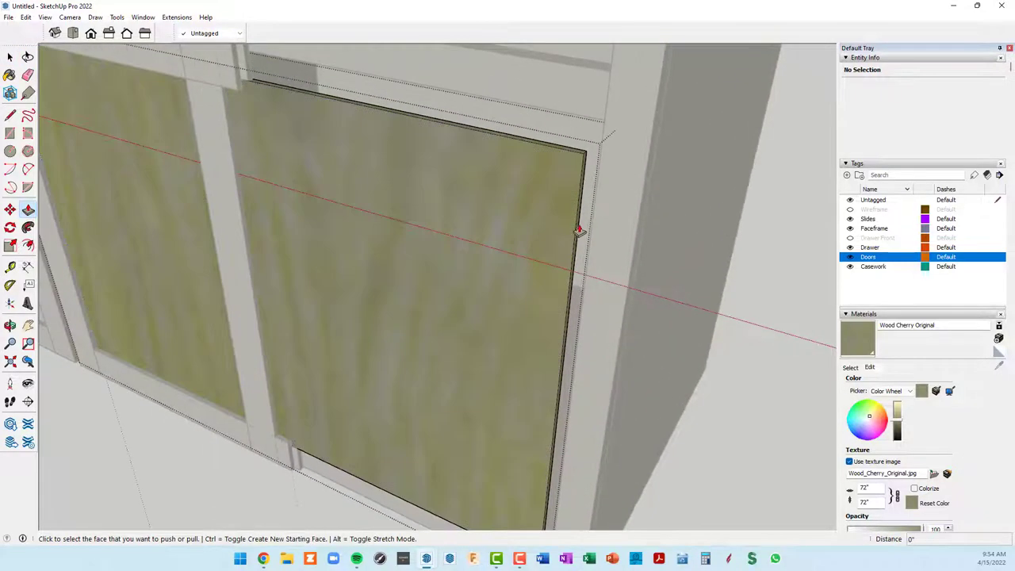
click(577, 228)
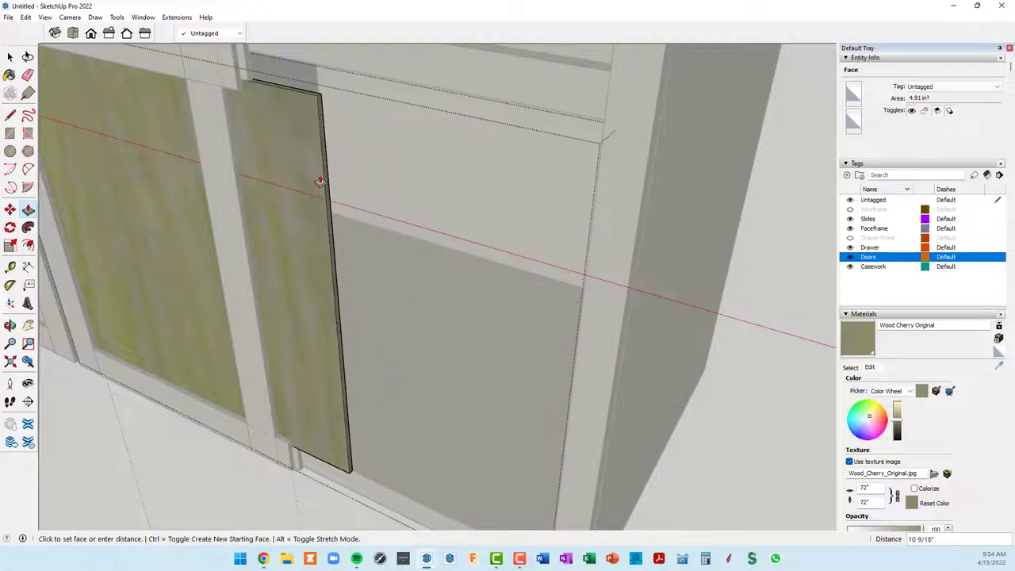
scroll(319, 183, down, 2)
middle_drag(319, 188, 352, 245)
scroll(295, 98, up, 3)
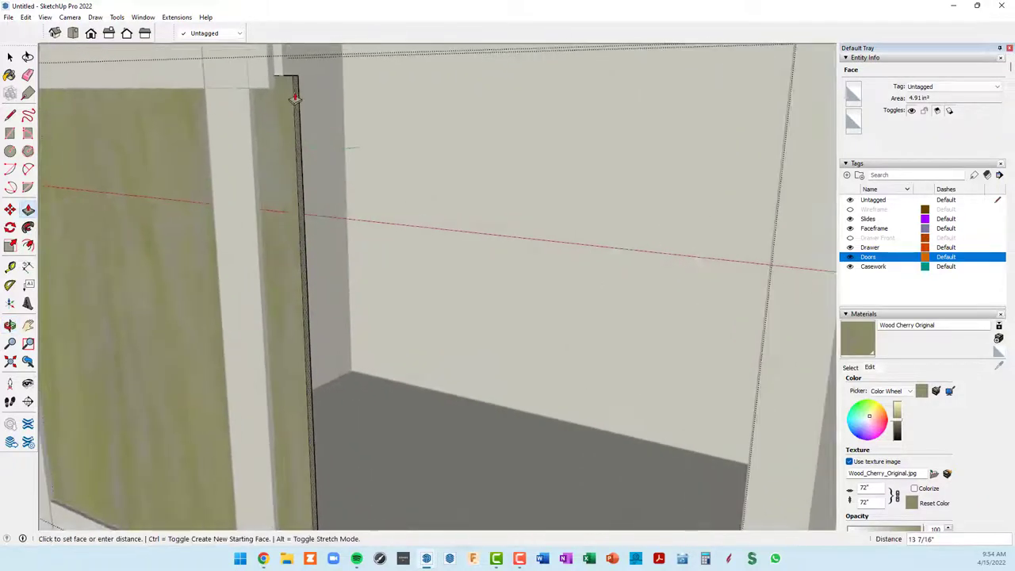
mouse_move(278, 90)
middle_down()
mouse_move(373, 199)
mouse_move(351, 199)
mouse_move(341, 181)
middle_up()
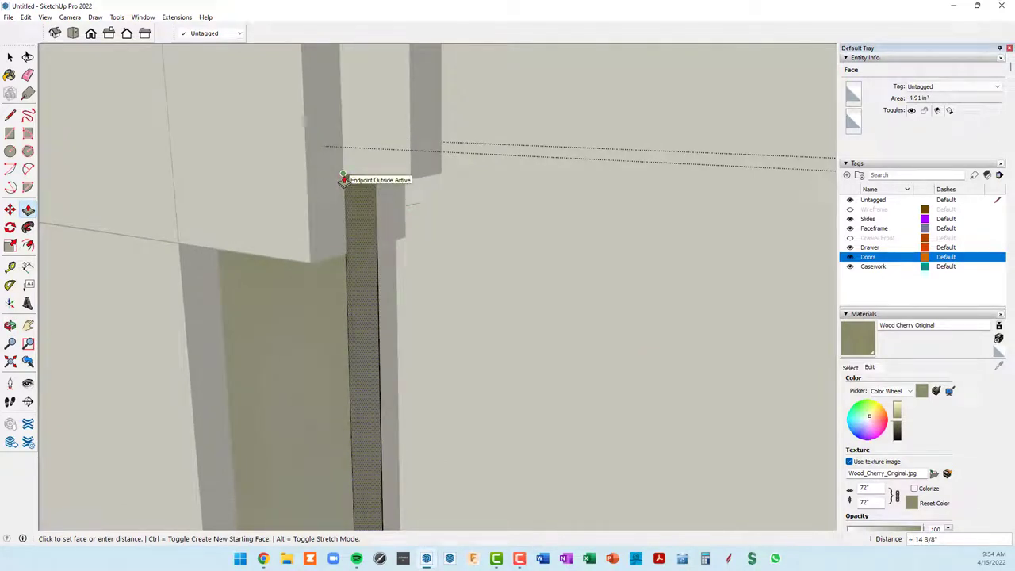
click(342, 179)
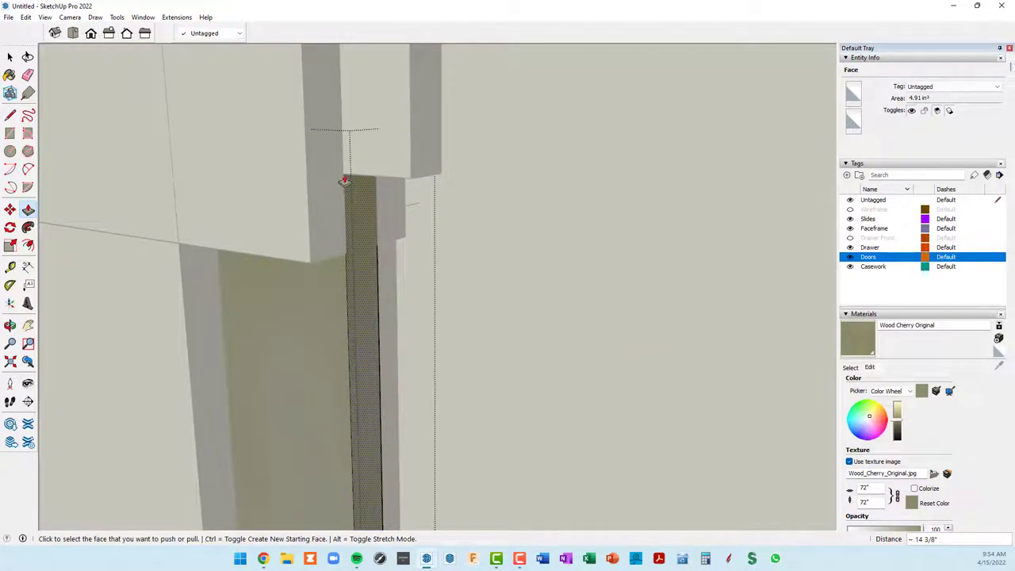
Step: Pull the door edge back out 3/8 inch and close the group
middle_drag(342, 179, 368, 234)
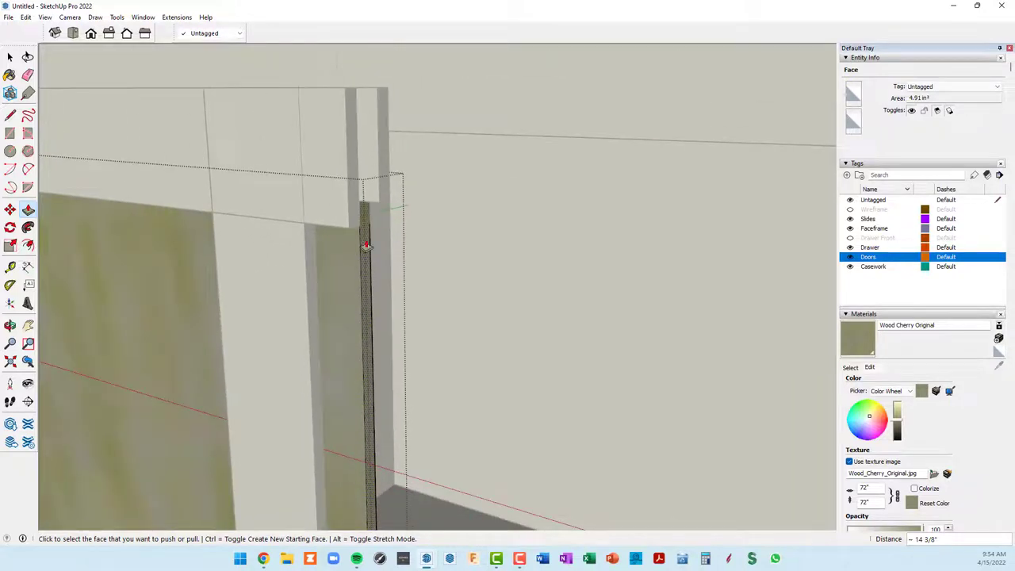
click(366, 245)
middle_drag(381, 209, 382, 188)
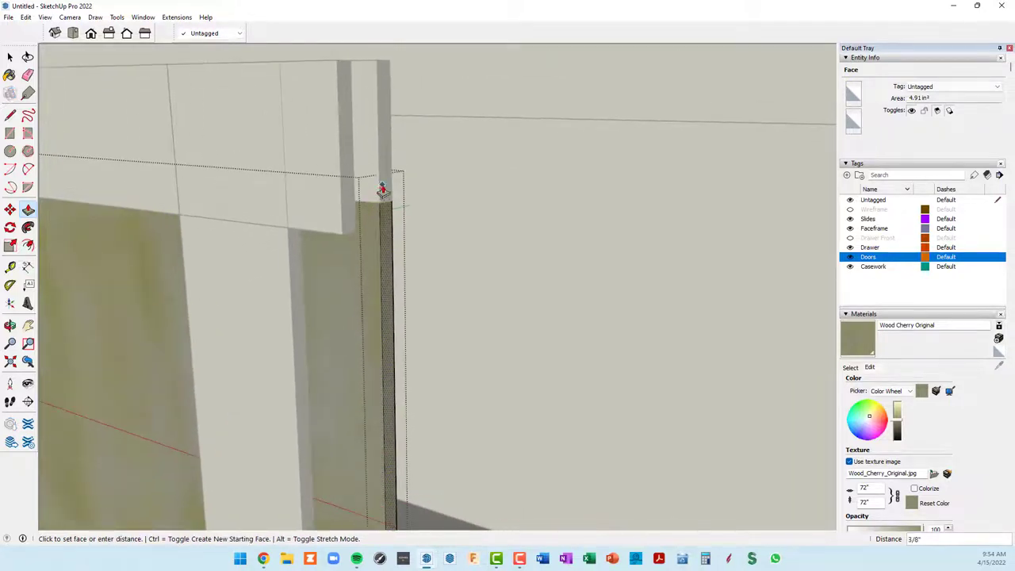
click(384, 208)
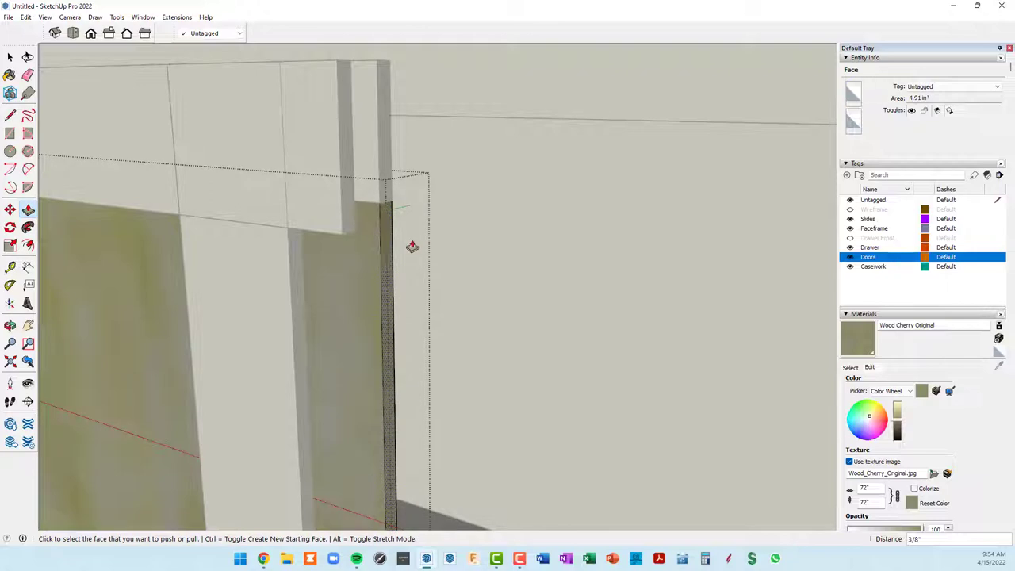
scroll(412, 247, down, 4)
mouse_move(410, 245)
middle_down()
mouse_move(410, 154)
mouse_move(537, 222)
mouse_move(478, 233)
middle_up()
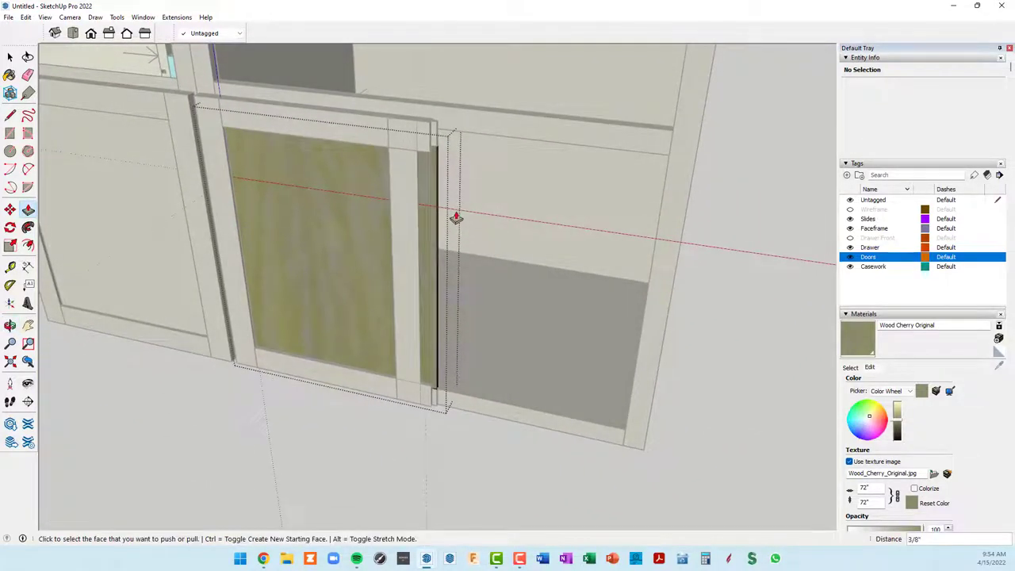
right_click(390, 456)
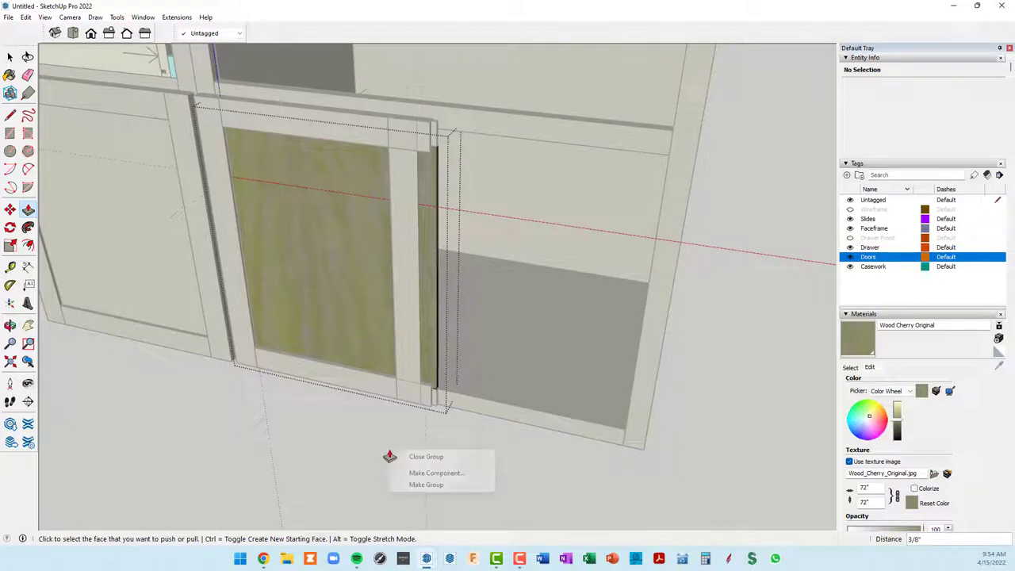
click(416, 457)
middle_drag(390, 168, 413, 205)
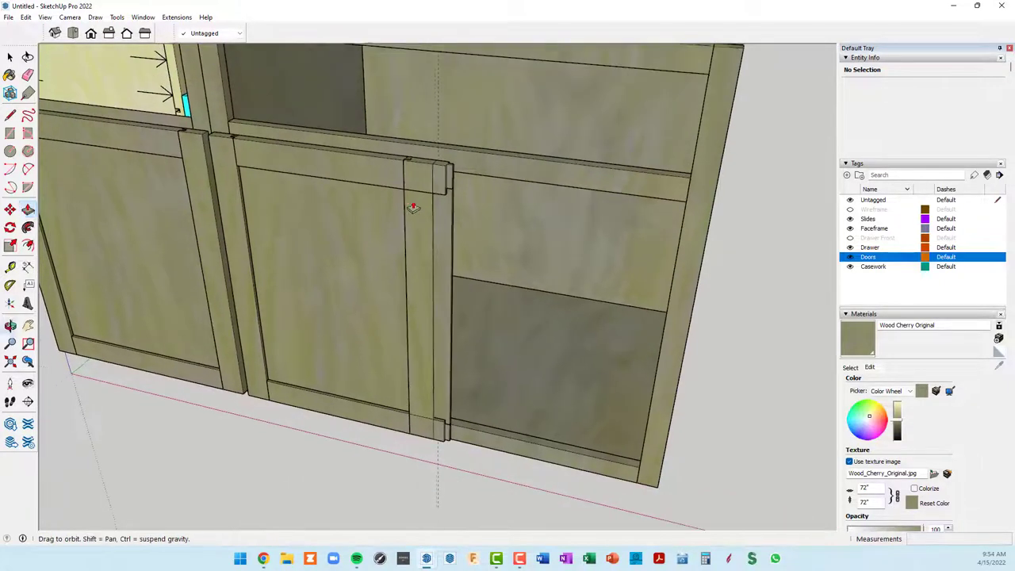
Step: Open the door's top rail component and select its three end faces
key(space)
click(368, 179)
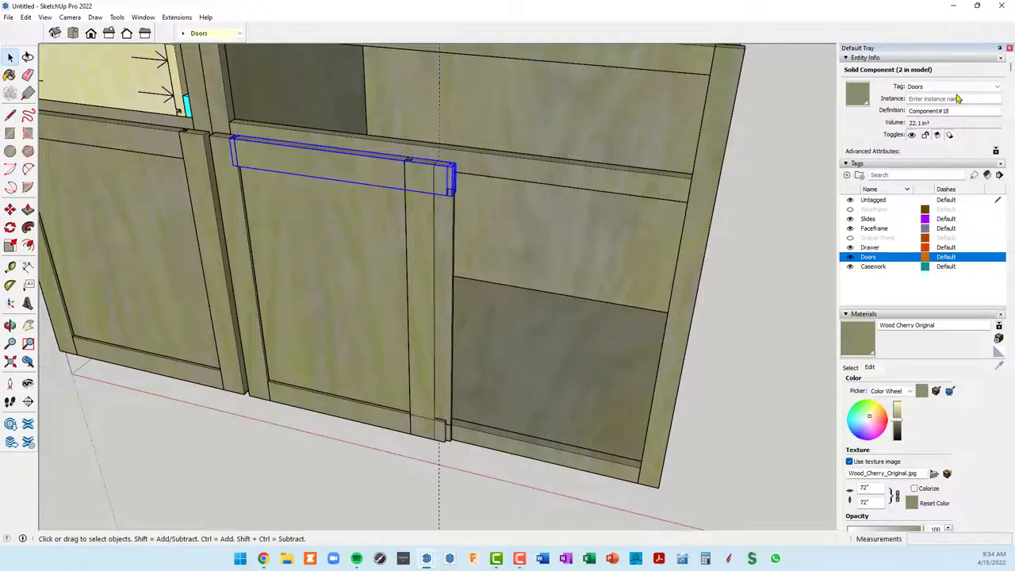
double_click(357, 176)
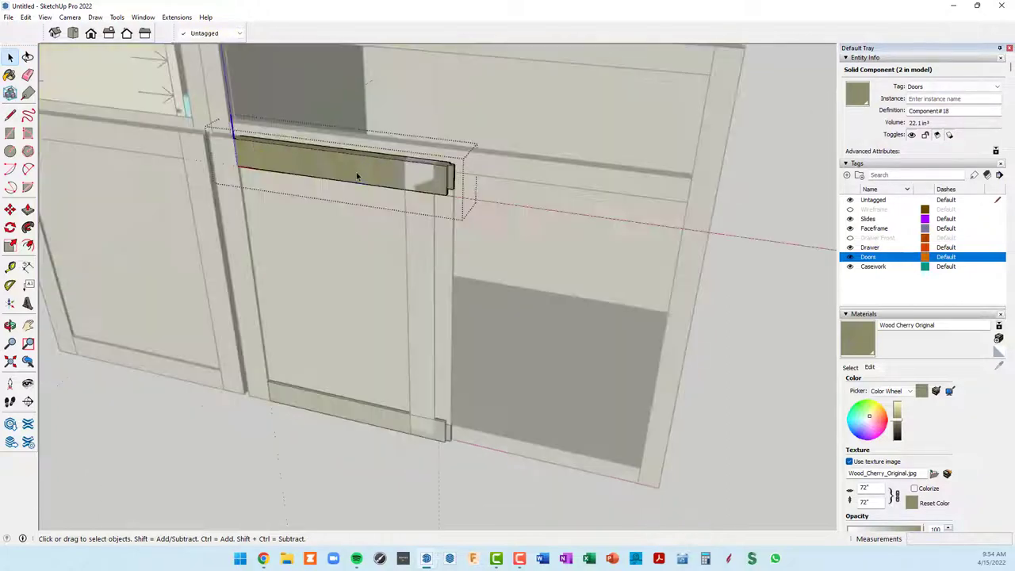
middle_drag(444, 171, 350, 205)
scroll(349, 205, up, 5)
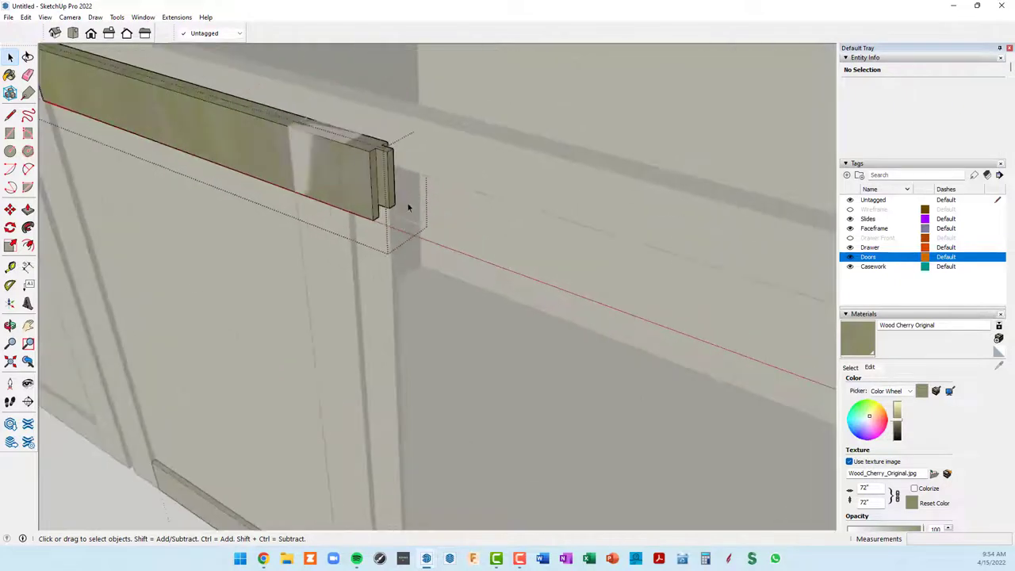
scroll(407, 204, up, 3)
scroll(363, 198, down, 2)
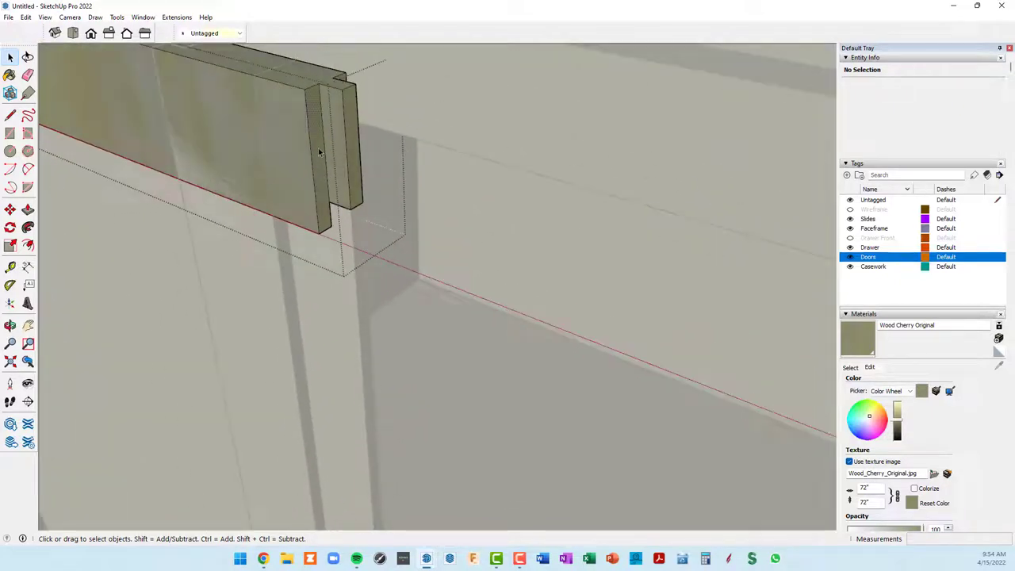
click(318, 147)
ctrl+click(352, 136)
mouse_move(362, 159)
middle_down()
mouse_move(274, 171)
mouse_move(391, 67)
middle_up()
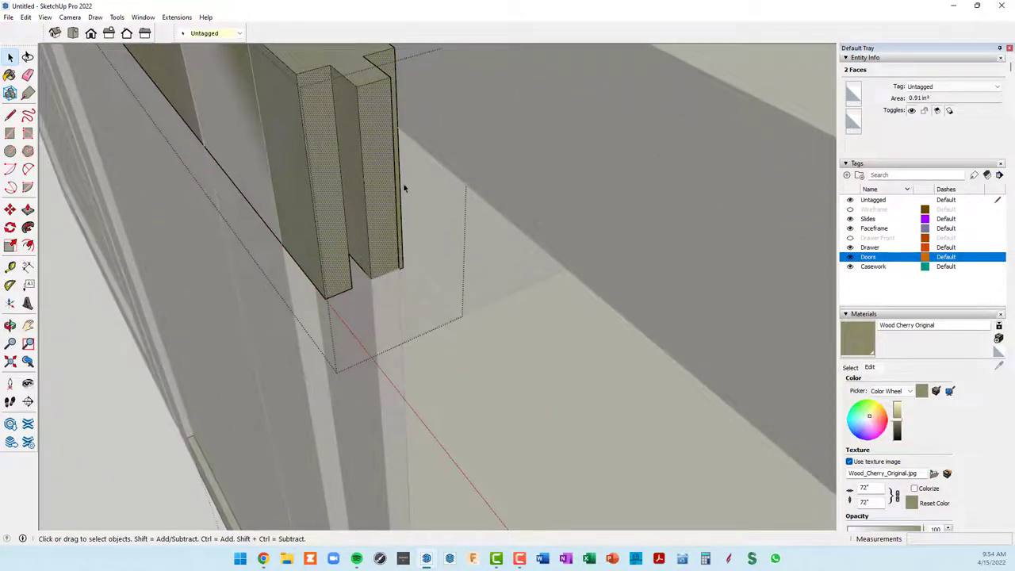
mouse_move(403, 183)
middle_down()
mouse_move(457, 203)
mouse_move(359, 204)
mouse_move(345, 263)
middle_up()
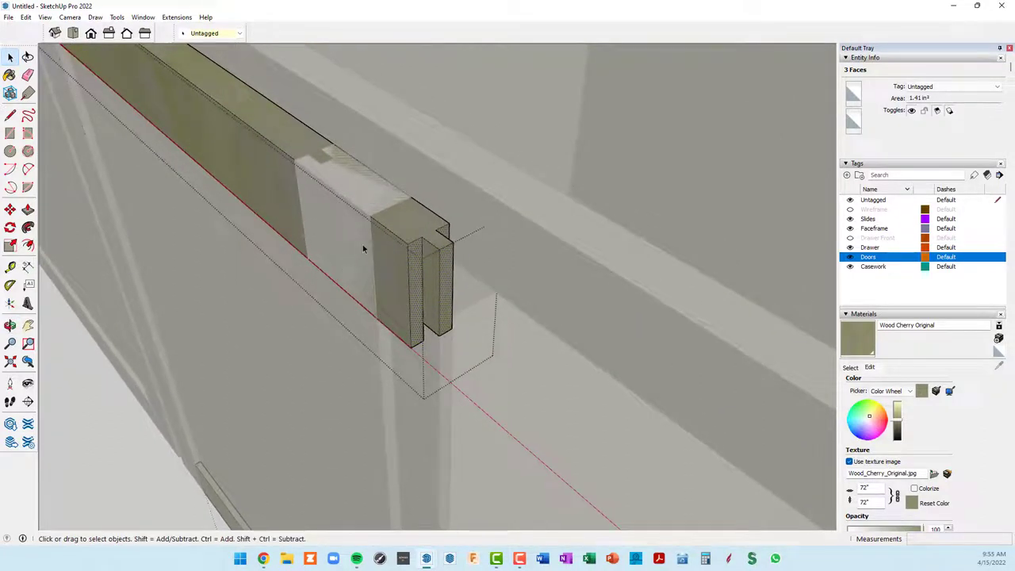
Step: Move the selected end faces to the stile's endpoint and close the component
key(m)
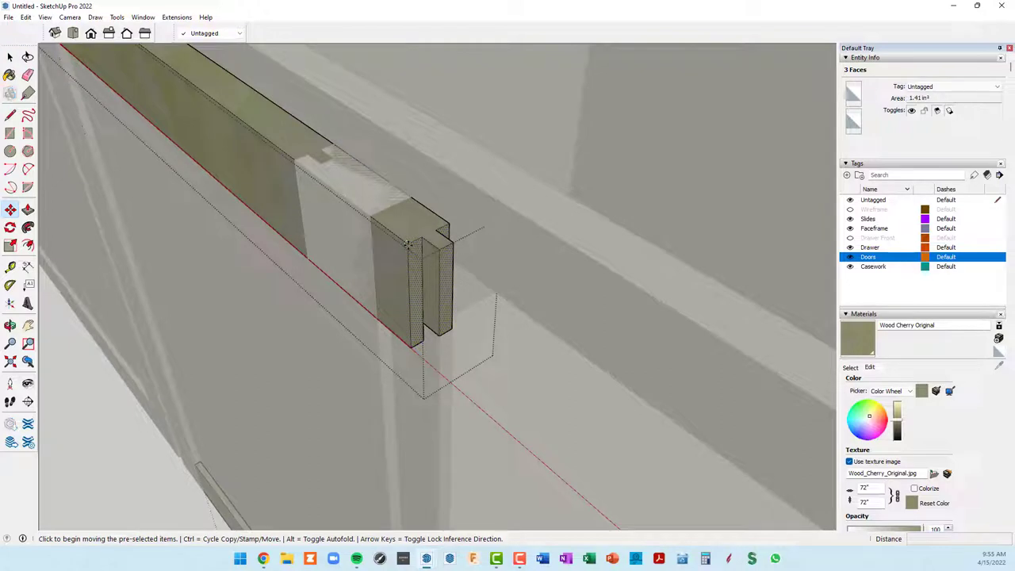
click(406, 245)
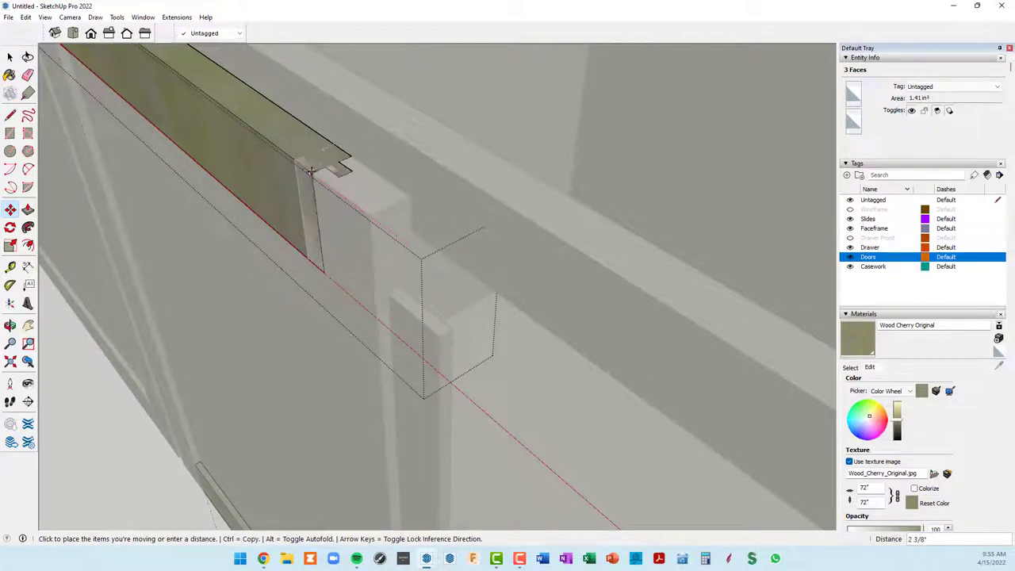
click(294, 161)
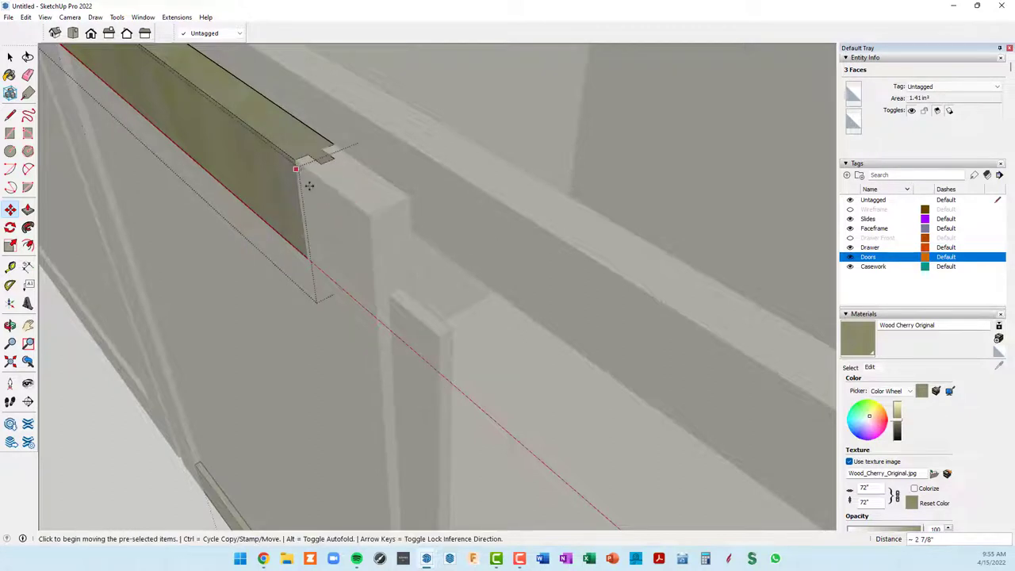
mouse_move(321, 208)
middle_down()
mouse_move(442, 132)
mouse_move(465, 129)
middle_up()
right_click(322, 445)
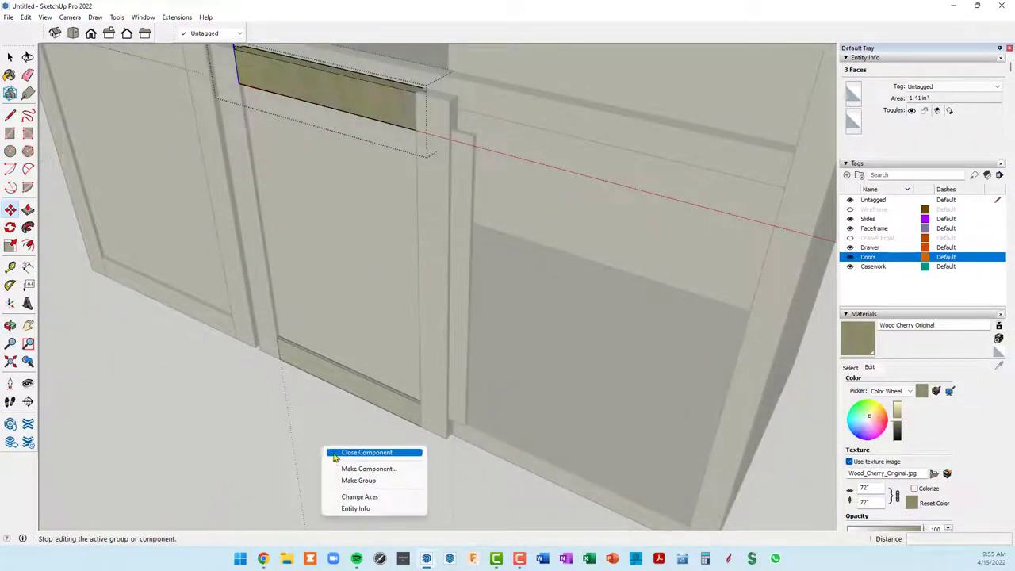
click(343, 458)
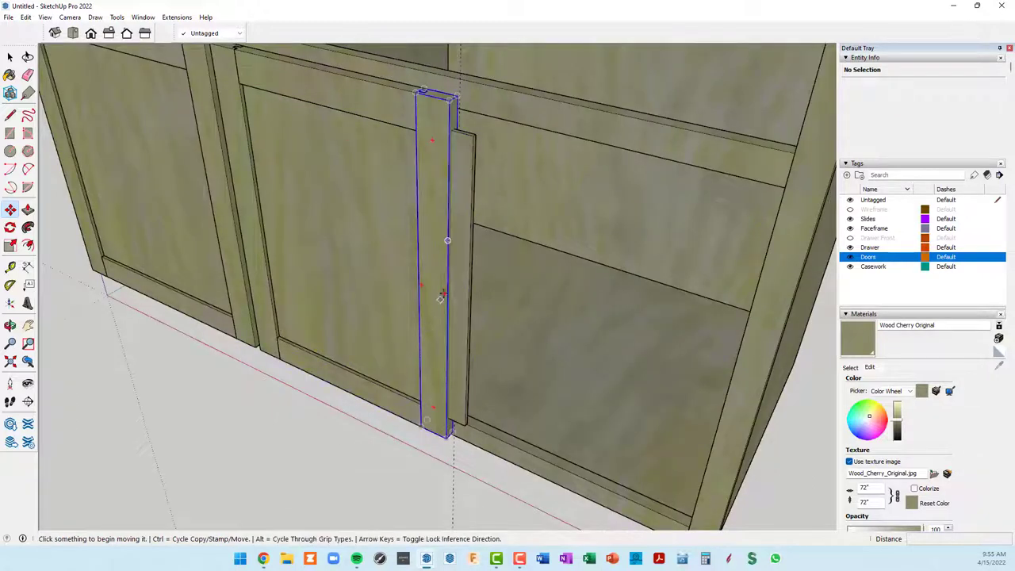
Step: Open the door component and make a first push/pull attempt on its edge face
key(space)
double_click(470, 196)
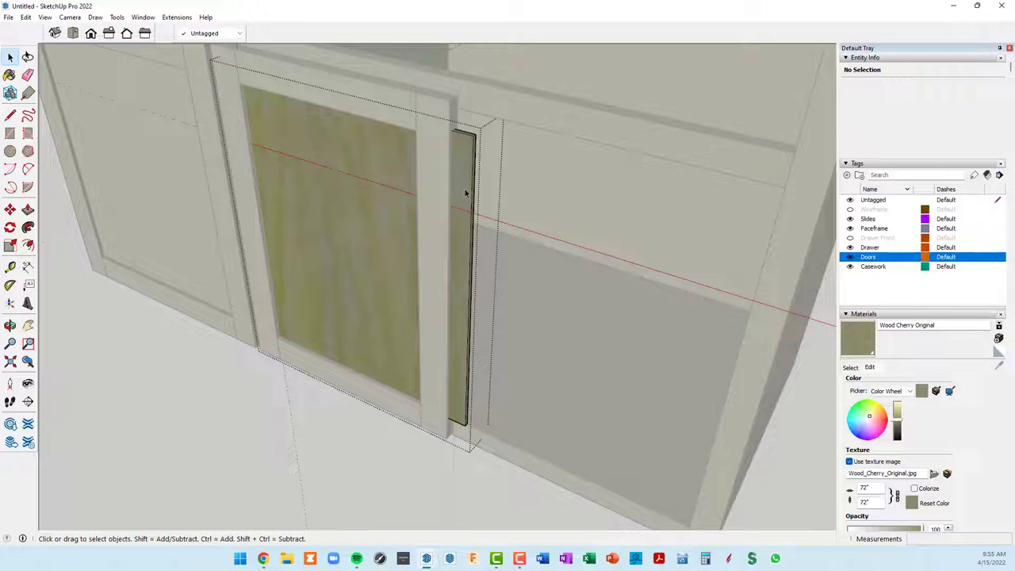
key(p)
scroll(466, 194, up, 2)
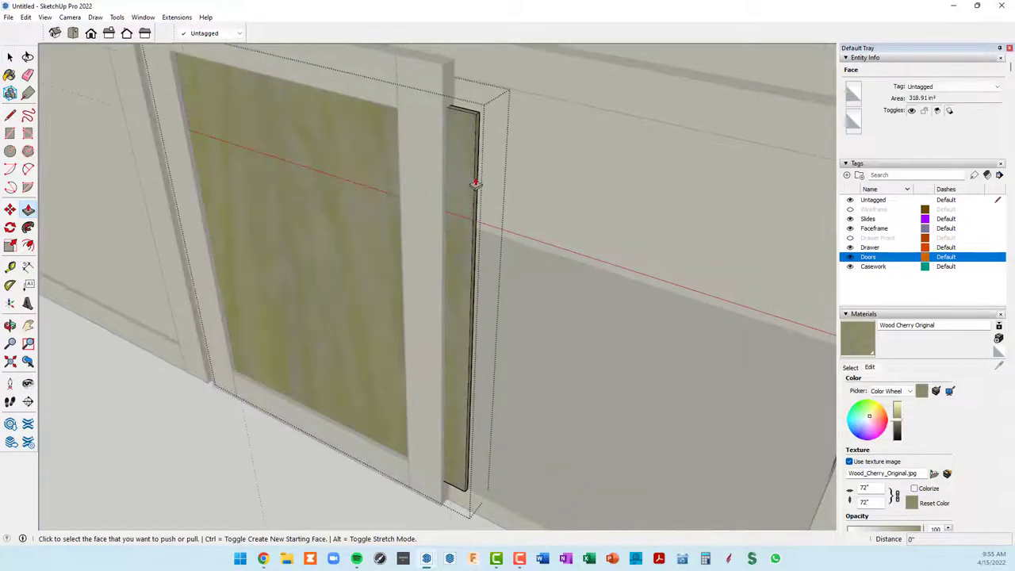
click(475, 184)
mouse_move(395, 204)
middle_down()
mouse_move(644, 229)
mouse_move(587, 214)
middle_up()
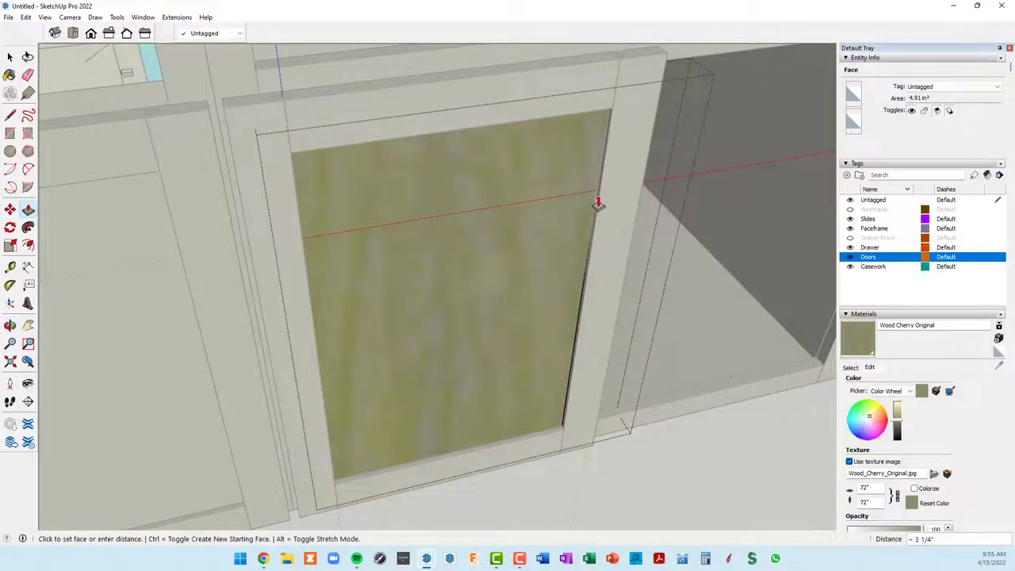
click(598, 201)
Step: Extend the door panel's right edge face by 3/8 inch and close the group
middle_drag(611, 229, 428, 226)
click(441, 223)
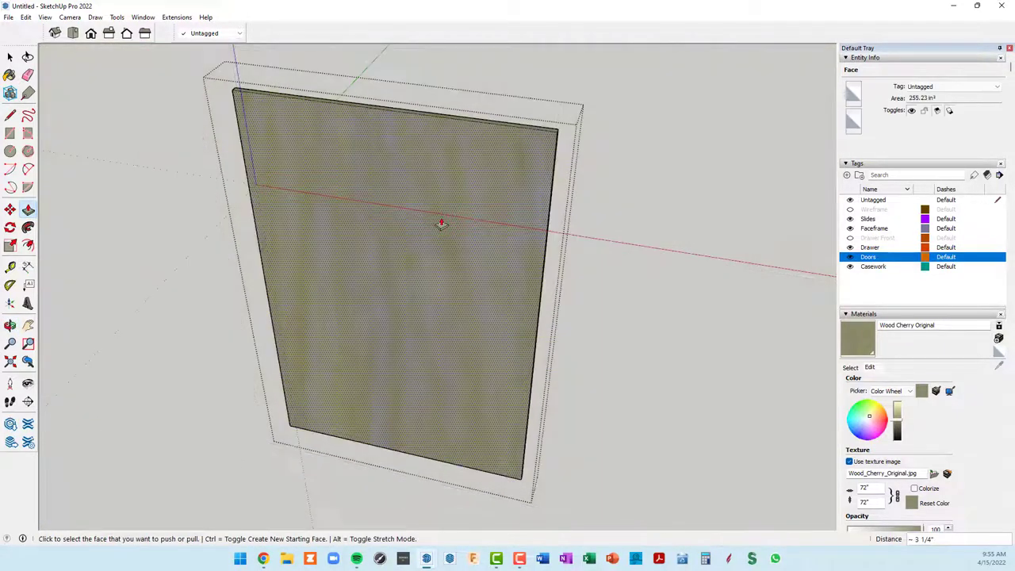
mouse_move(631, 247)
middle_down()
mouse_move(547, 236)
mouse_move(544, 222)
middle_up()
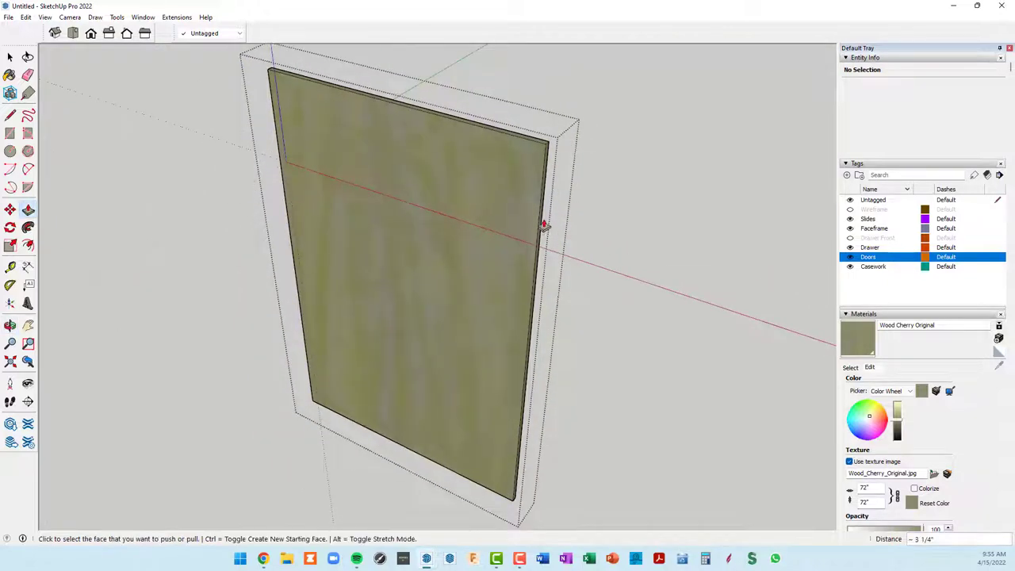
click(543, 222)
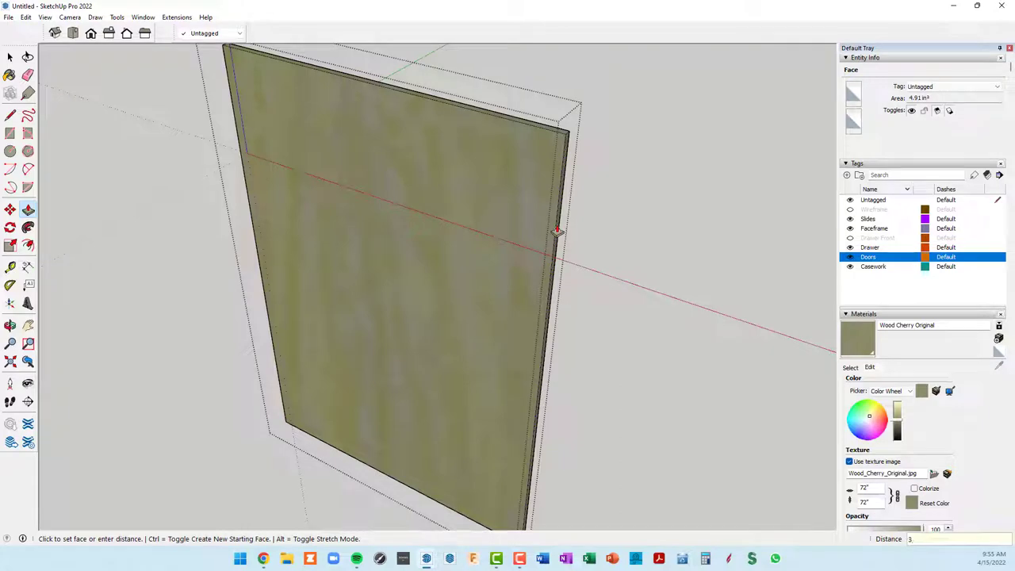
text(/8)
key(Return)
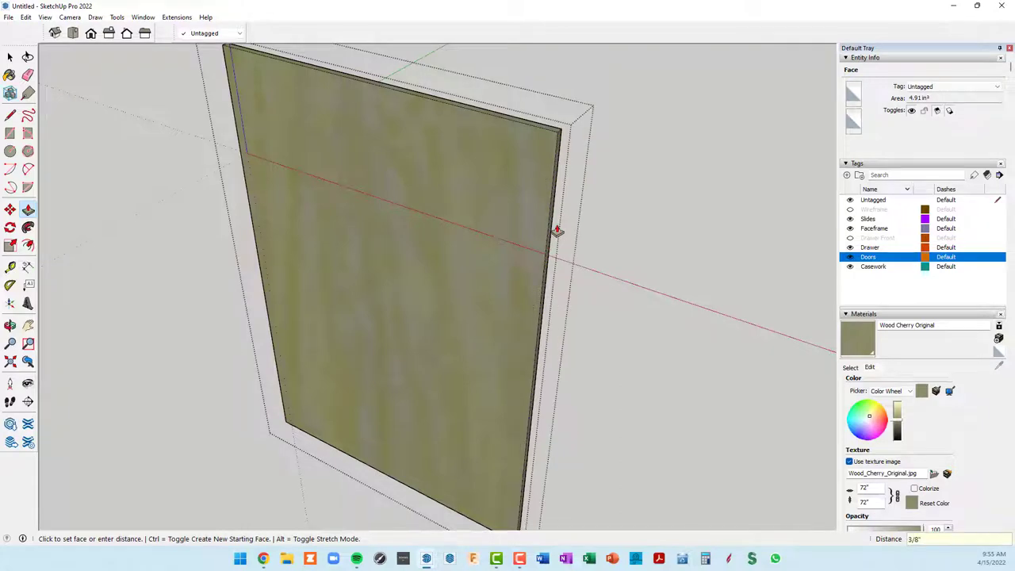
right_click(637, 182)
click(659, 187)
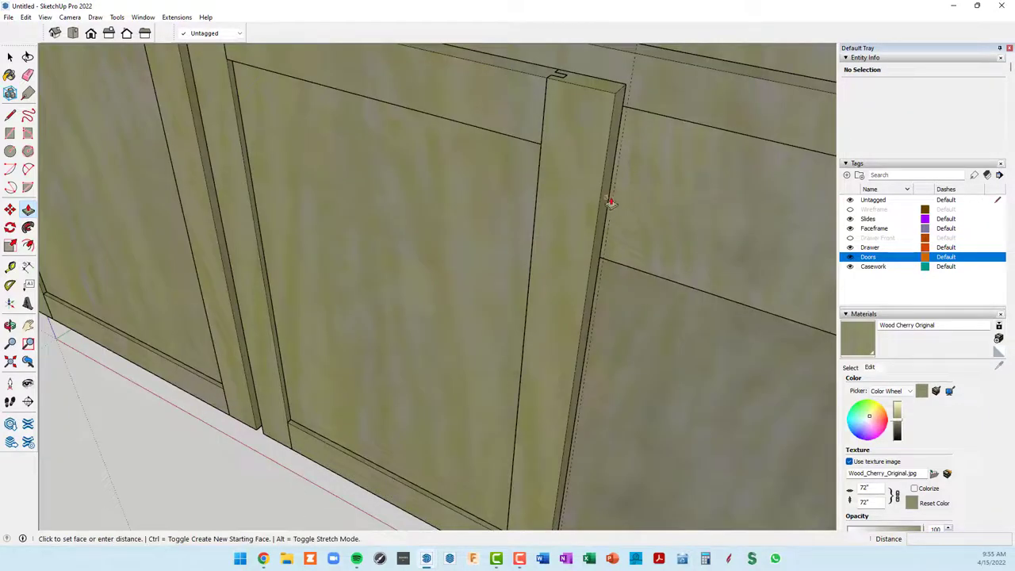
Step: Make the Drawer Front tag visible to show the drawer fronts across both cabinets
scroll(609, 207, down, 3)
scroll(599, 218, down, 2)
mouse_move(595, 225)
middle_down()
mouse_move(695, 188)
mouse_move(600, 227)
middle_up()
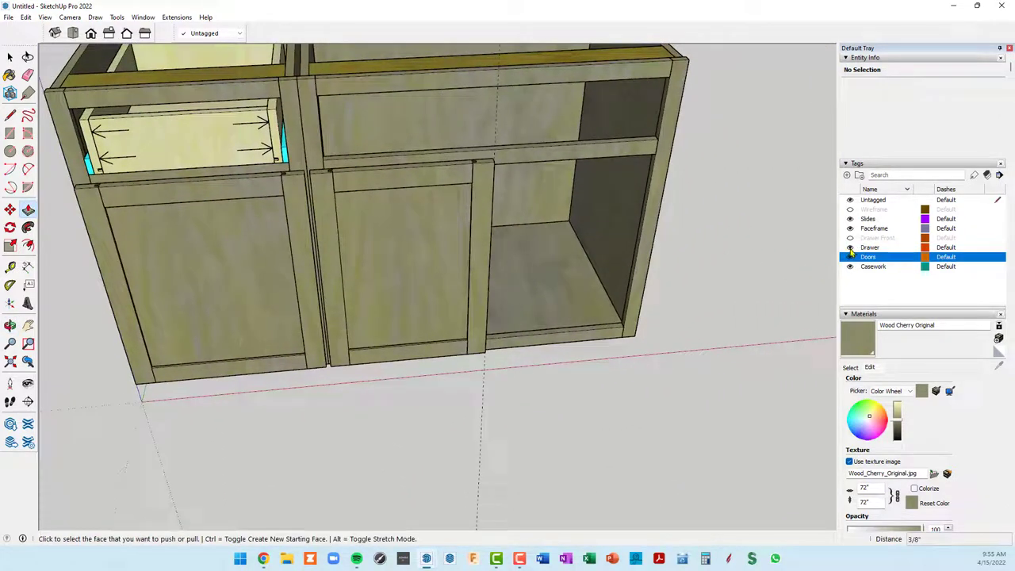
click(850, 238)
click(857, 238)
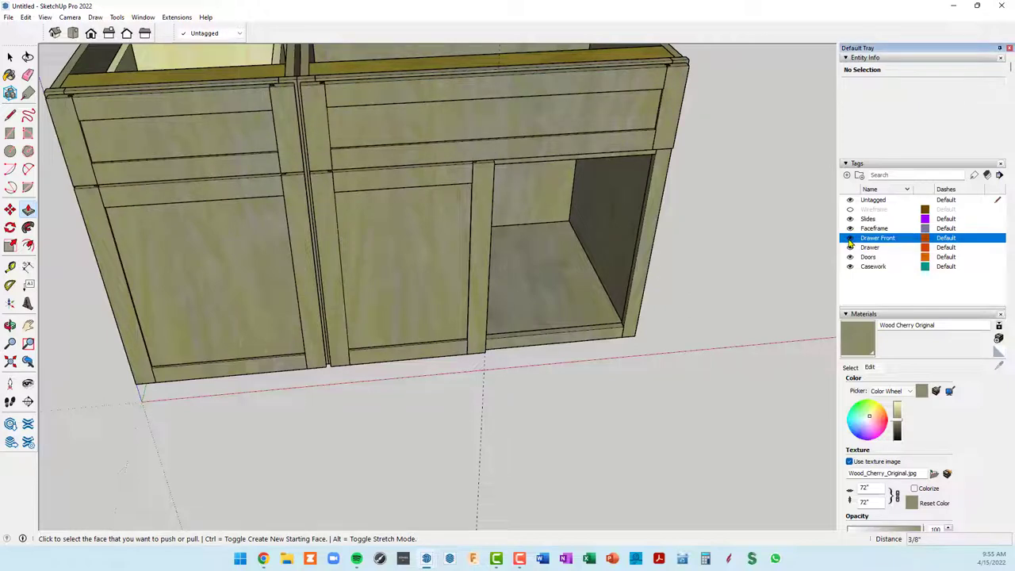
mouse_move(712, 246)
middle_down()
mouse_move(574, 203)
mouse_move(503, 220)
middle_up()
scroll(524, 227, up, 5)
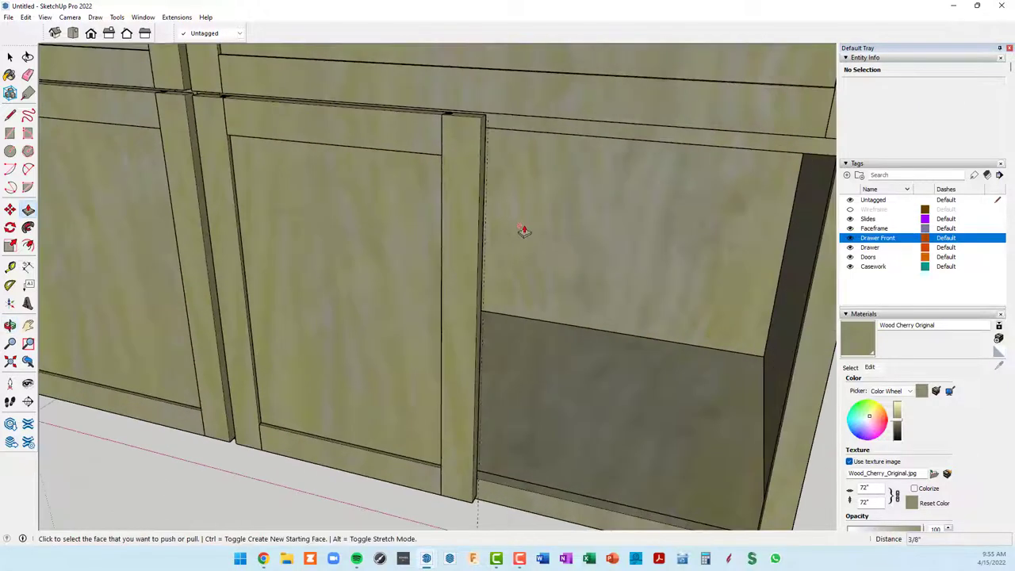
scroll(479, 250, down, 6)
scroll(475, 198, up, 4)
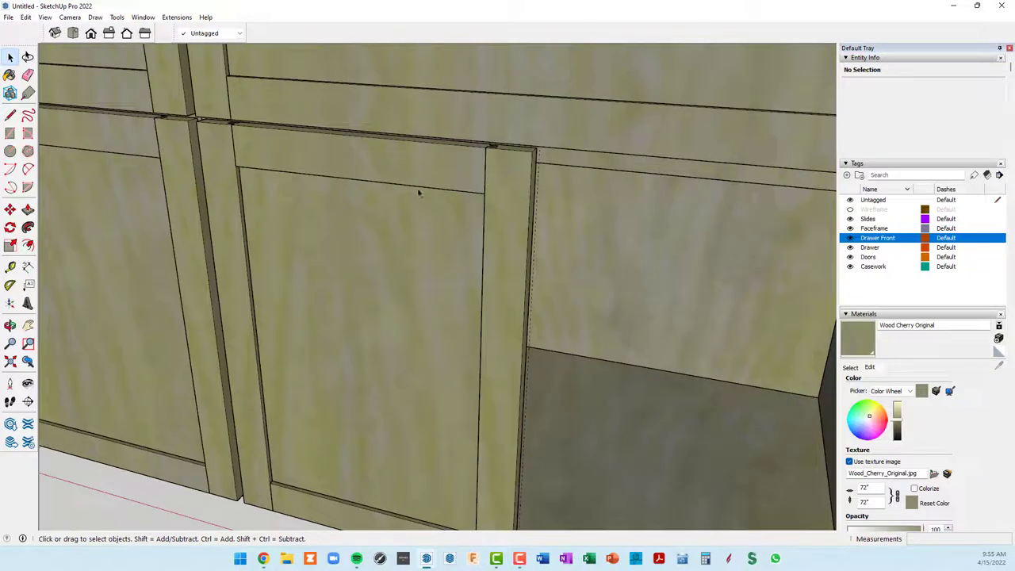
scroll(397, 203, down, 2)
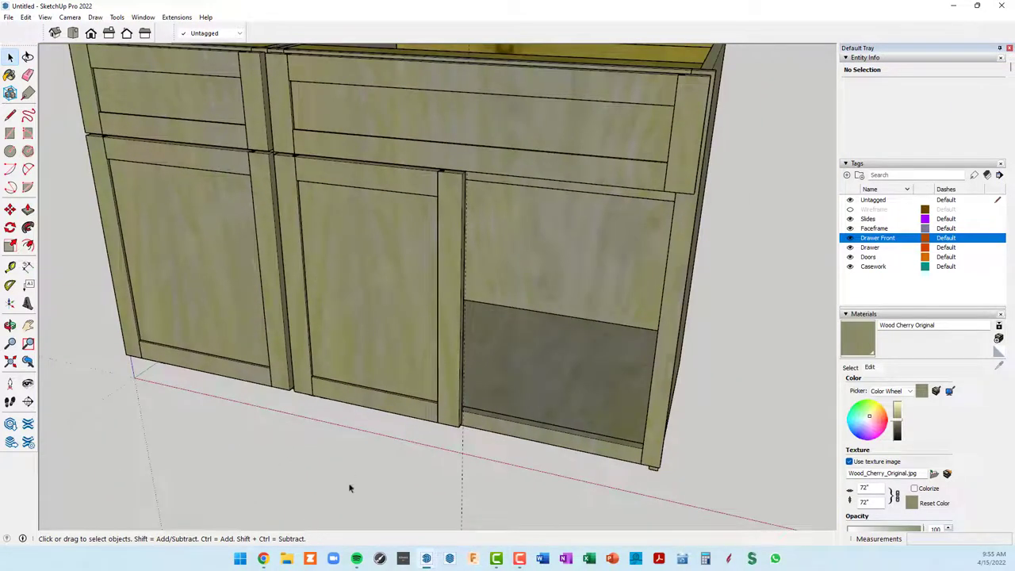
Step: Select the narrowed door's stiles and top rail
click(295, 272)
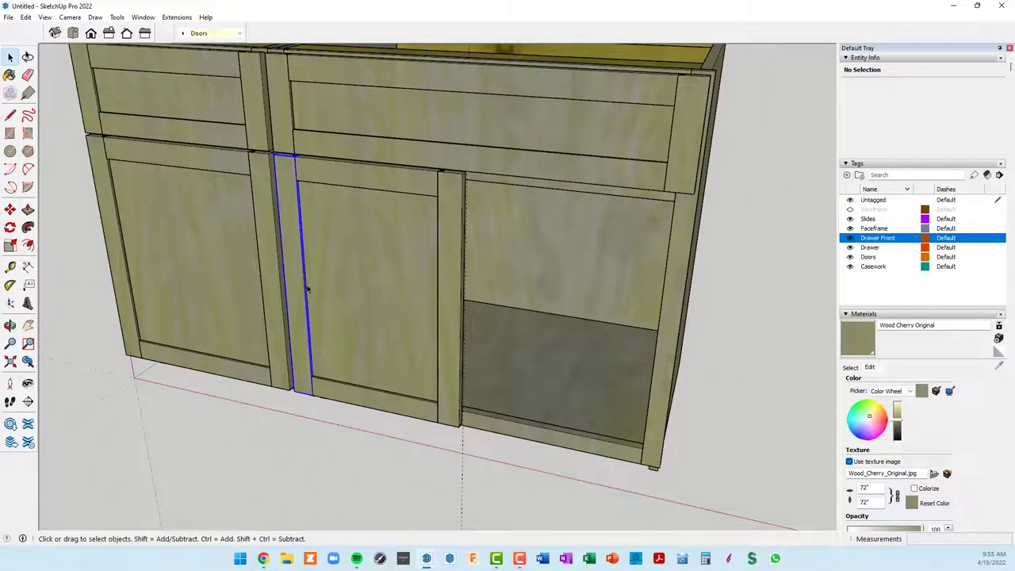
shift+click(354, 273)
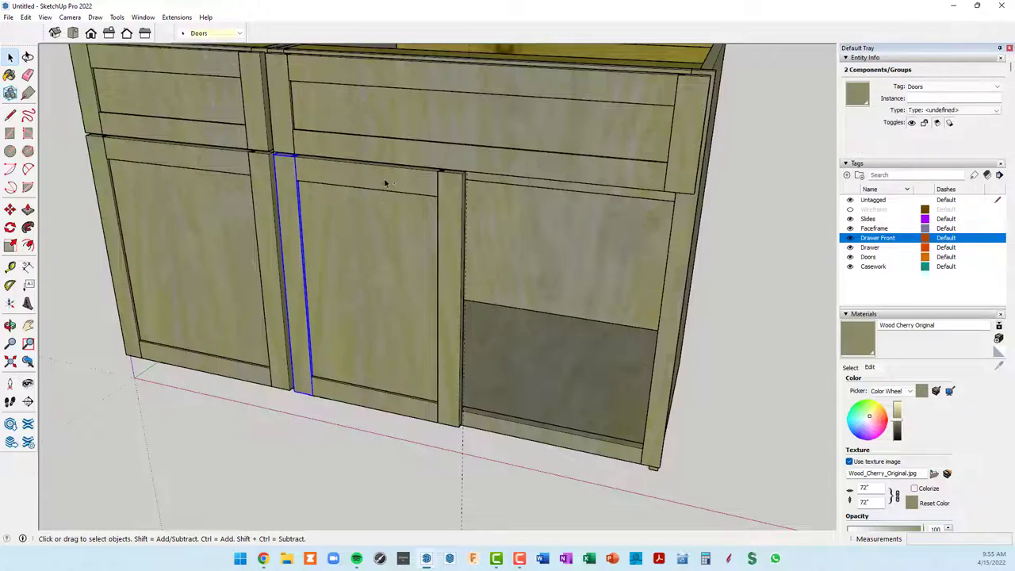
shift+click(386, 183)
shift+click(445, 237)
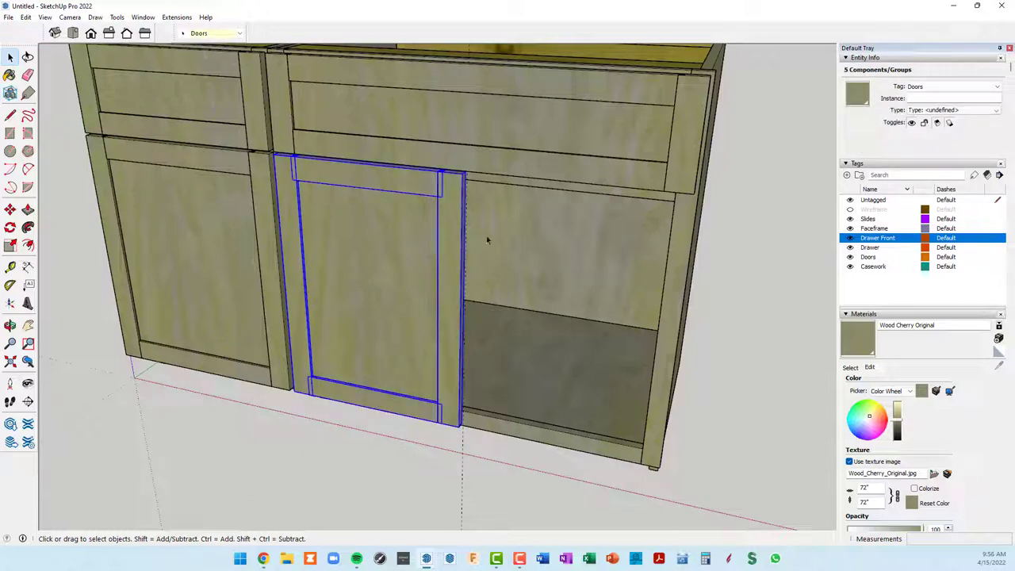
Step: Copy the door pieces from the top-right corner into the open bay, forming a pair of doors
key(m)
scroll(482, 191, up, 4)
shift+middle_drag(465, 180, 449, 172)
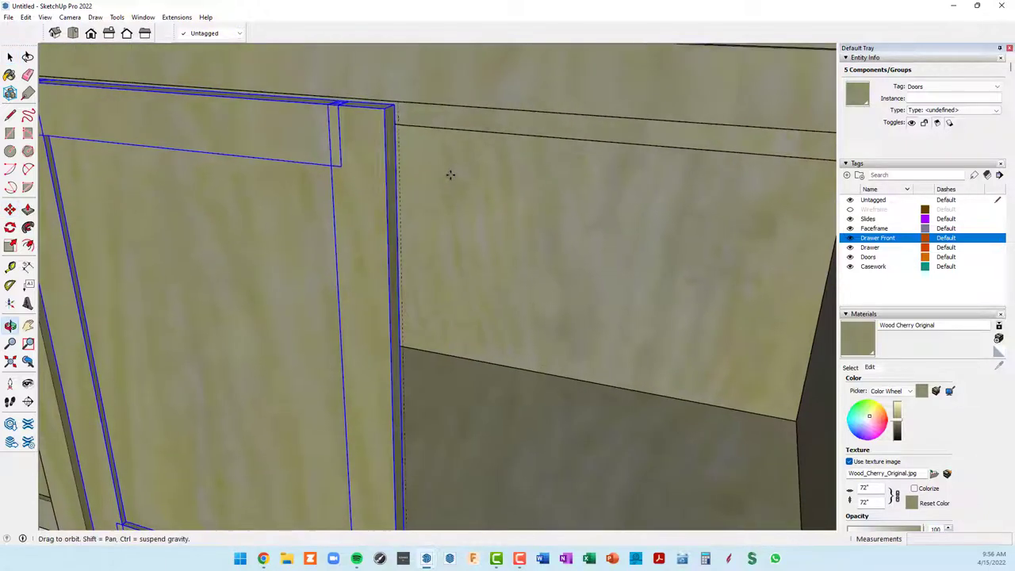
click(397, 107)
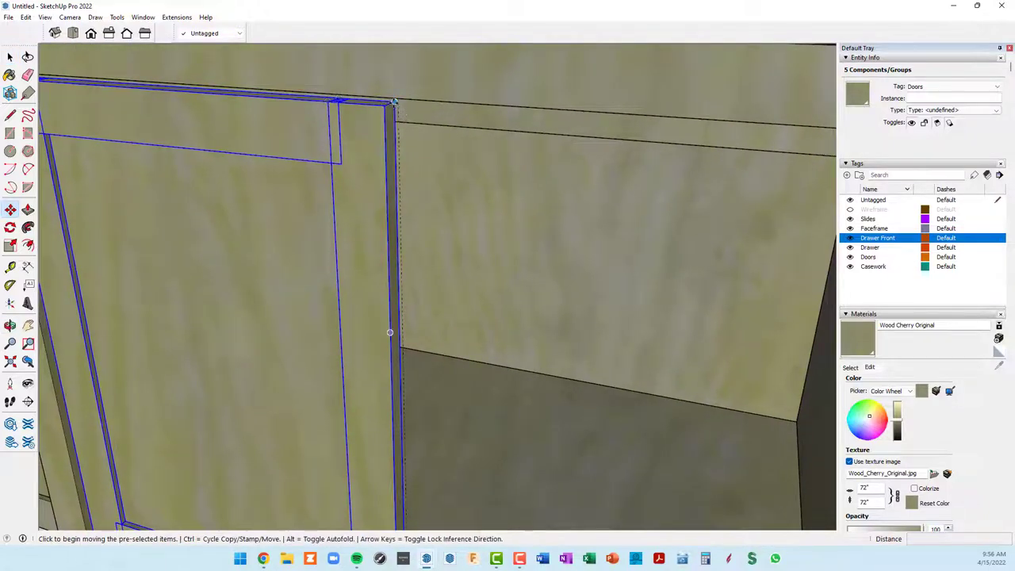
key(ctrl)
scroll(464, 118, down, 3)
scroll(516, 123, down, 1)
scroll(555, 128, up, 2)
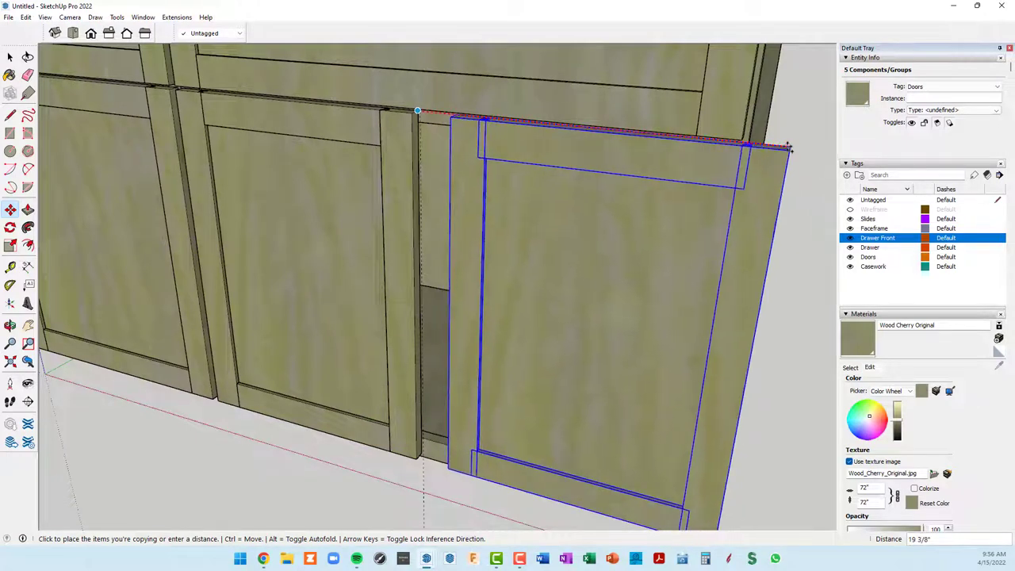
click(741, 139)
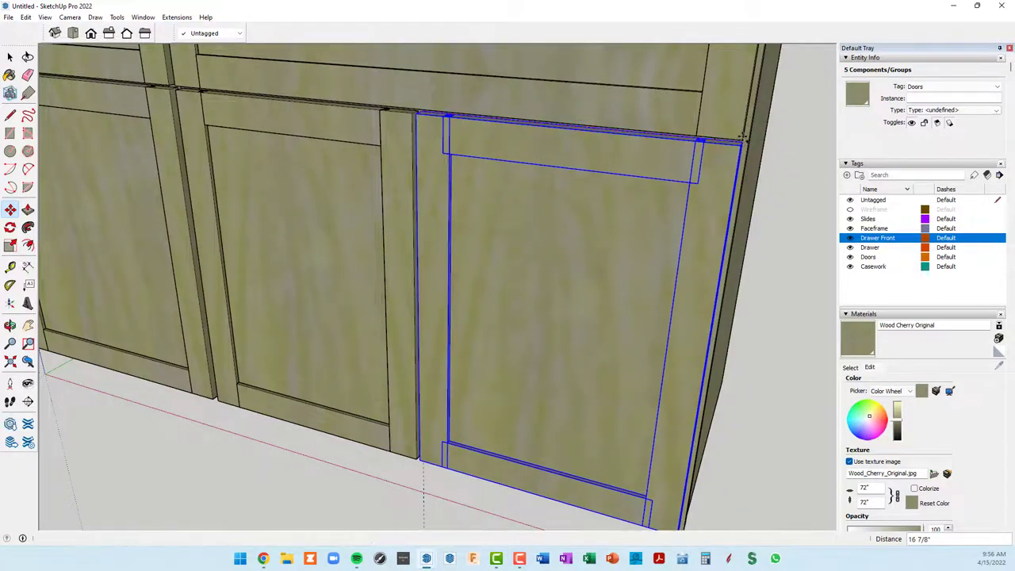
scroll(762, 191, down, 4)
key(space)
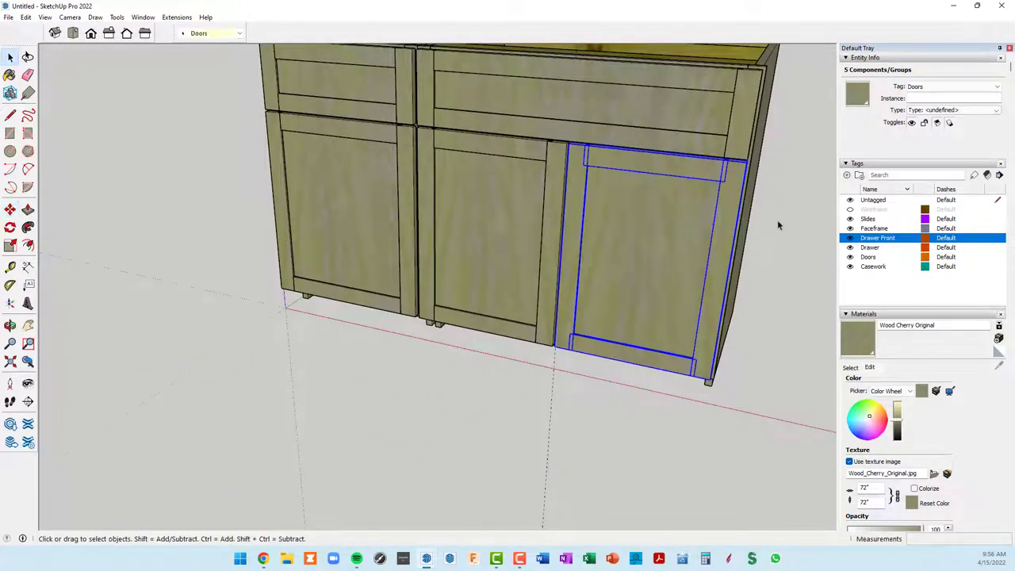
click(784, 169)
mouse_move(793, 159)
middle_down()
mouse_move(658, 178)
mouse_move(674, 122)
mouse_move(755, 103)
mouse_move(732, 147)
mouse_move(570, 309)
mouse_move(72, 360)
mouse_move(501, 422)
mouse_move(639, 370)
mouse_move(731, 288)
middle_up()
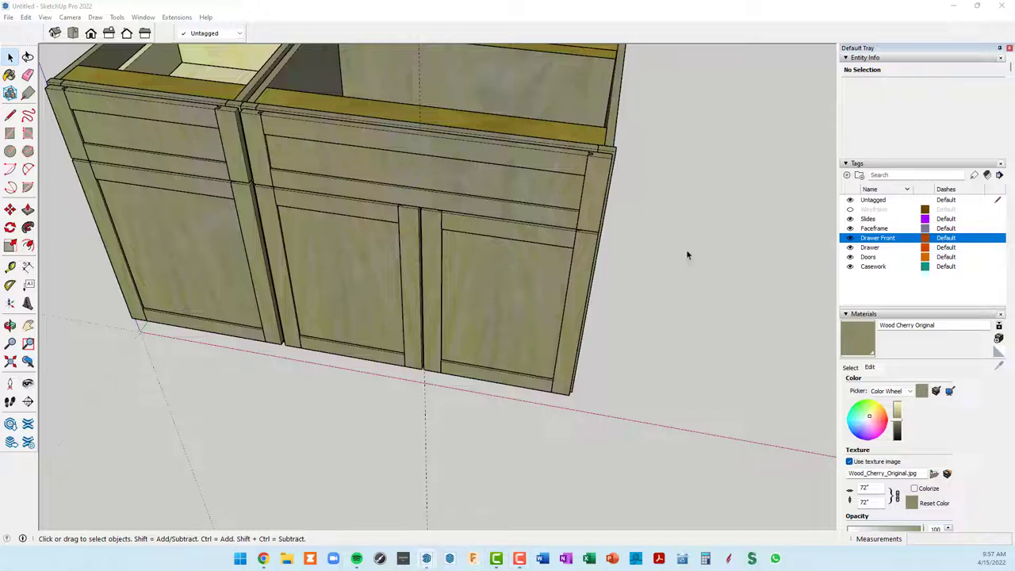
Step: Switch to 3BaseCabinets2020, inspect the open shelving unit from several angles, then minimize it
click(954, 5)
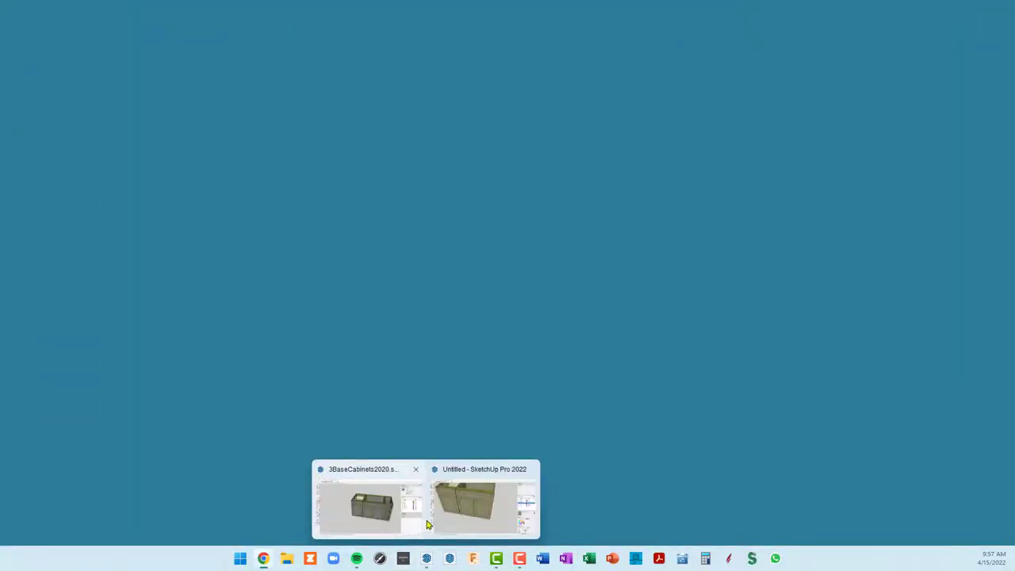
mouse_move(367, 501)
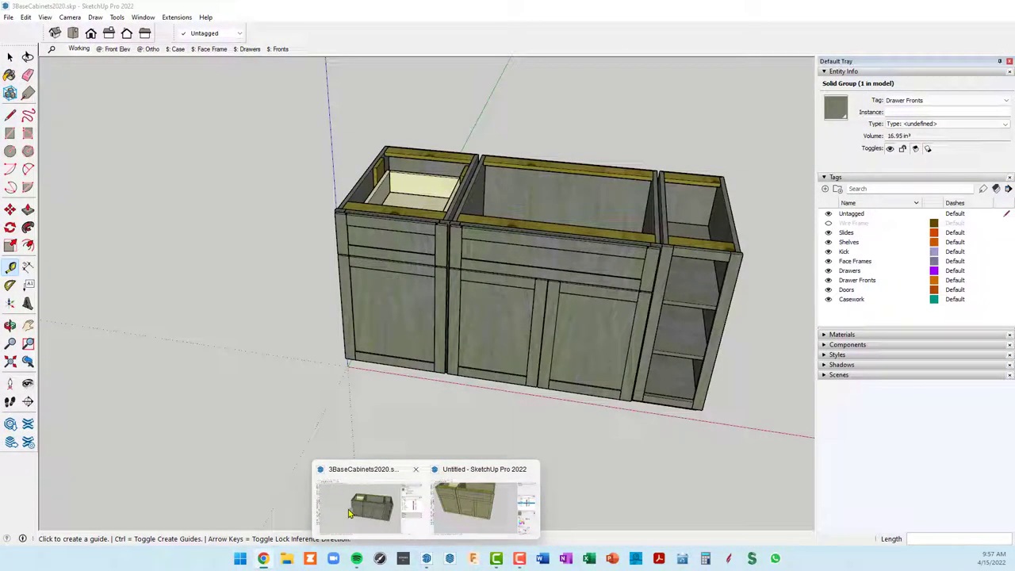
click(350, 514)
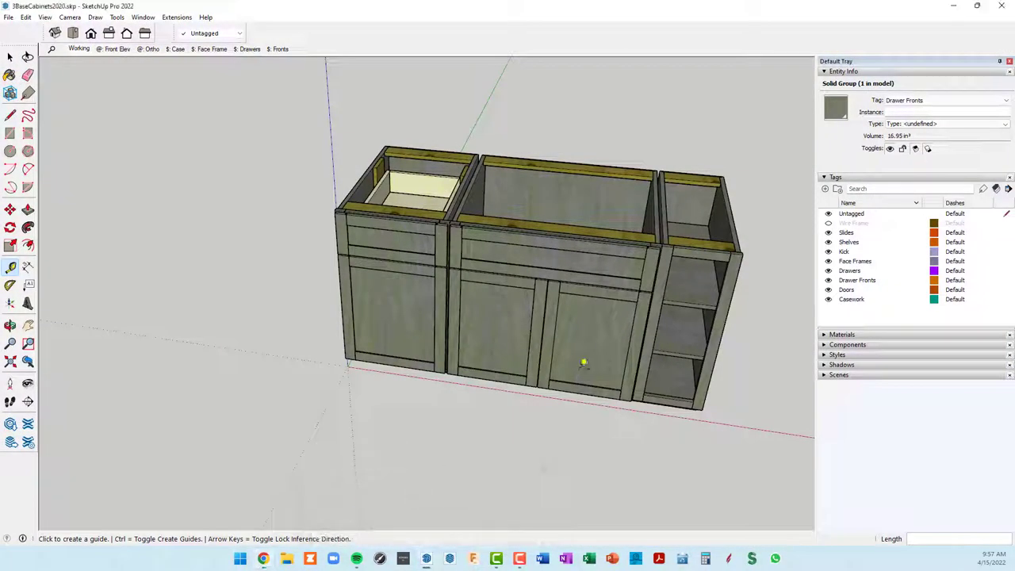
mouse_move(701, 245)
middle_down()
mouse_move(673, 230)
mouse_move(602, 234)
middle_up()
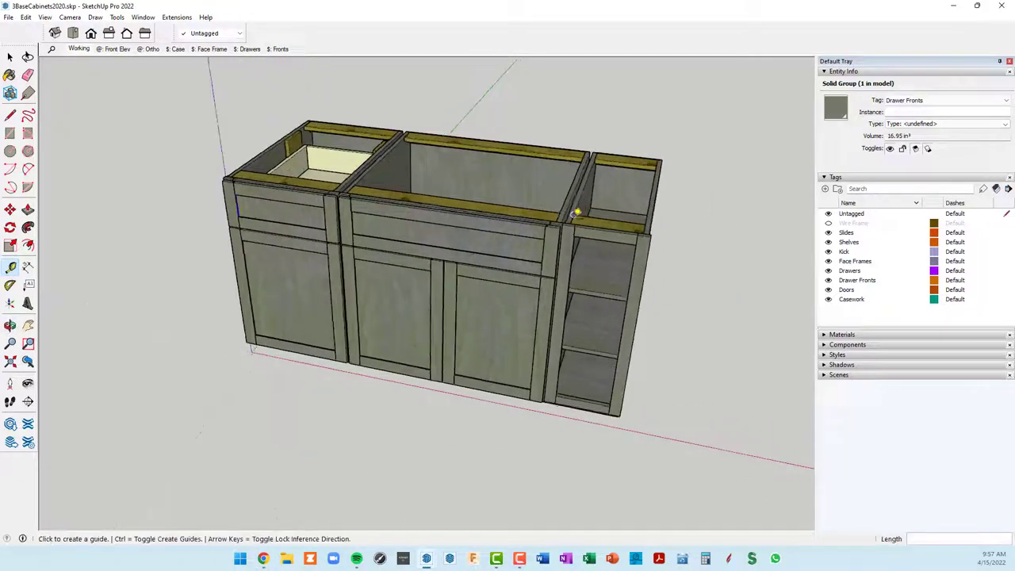
scroll(553, 227, up, 5)
click(553, 227)
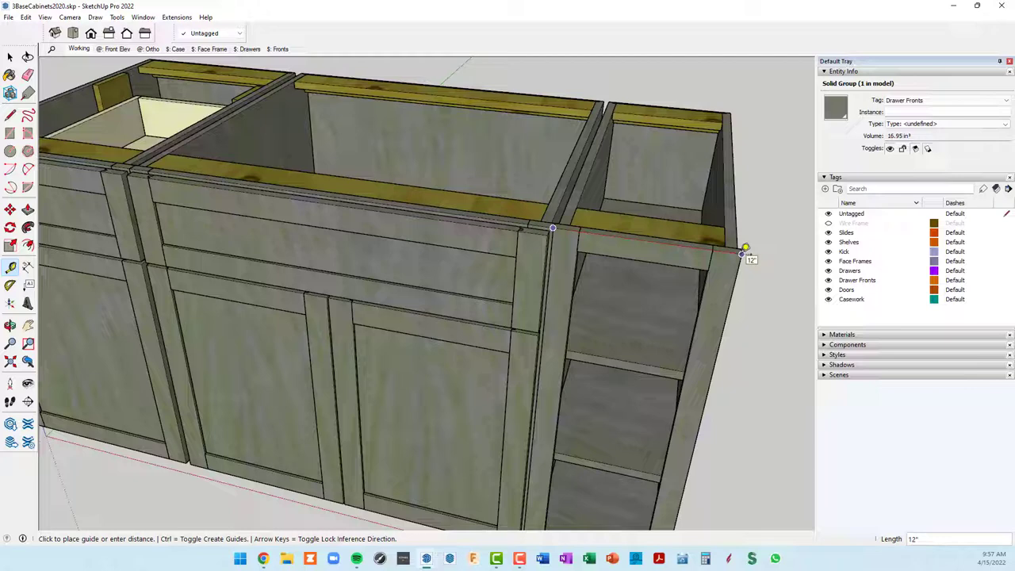
key(Escape)
mouse_move(703, 293)
middle_down()
mouse_move(639, 154)
mouse_move(596, 206)
middle_up()
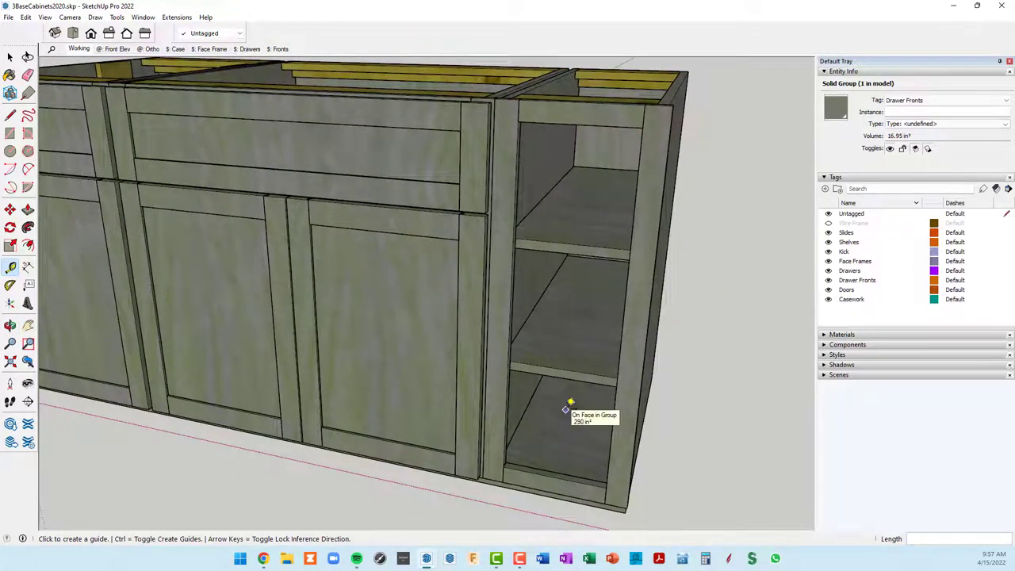
mouse_move(548, 392)
middle_down()
mouse_move(531, 190)
mouse_move(585, 426)
middle_up()
scroll(589, 335, down, 5)
mouse_move(589, 335)
middle_down()
mouse_move(593, 349)
mouse_move(600, 309)
middle_up()
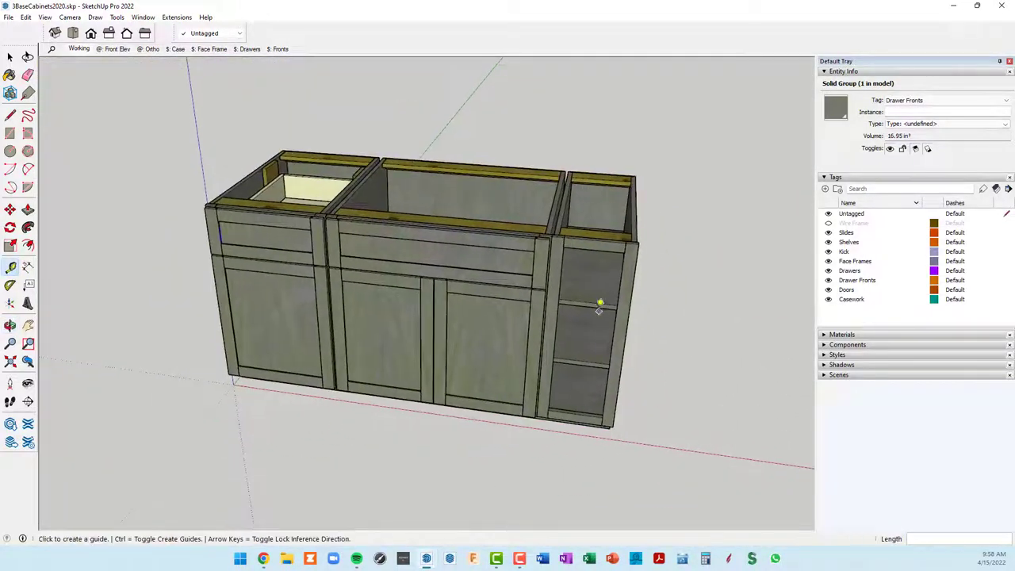
click(954, 9)
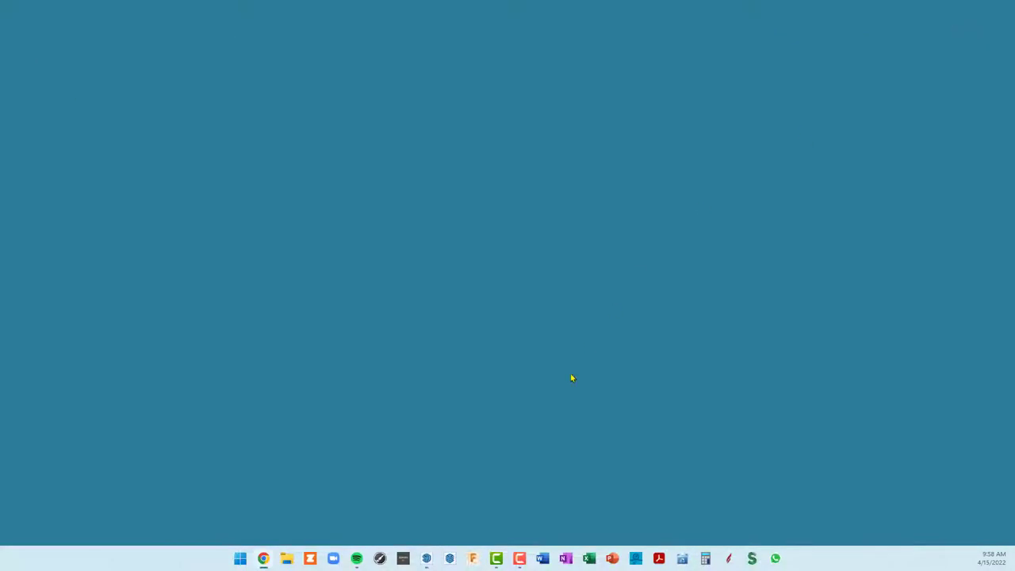
mouse_move(449, 558)
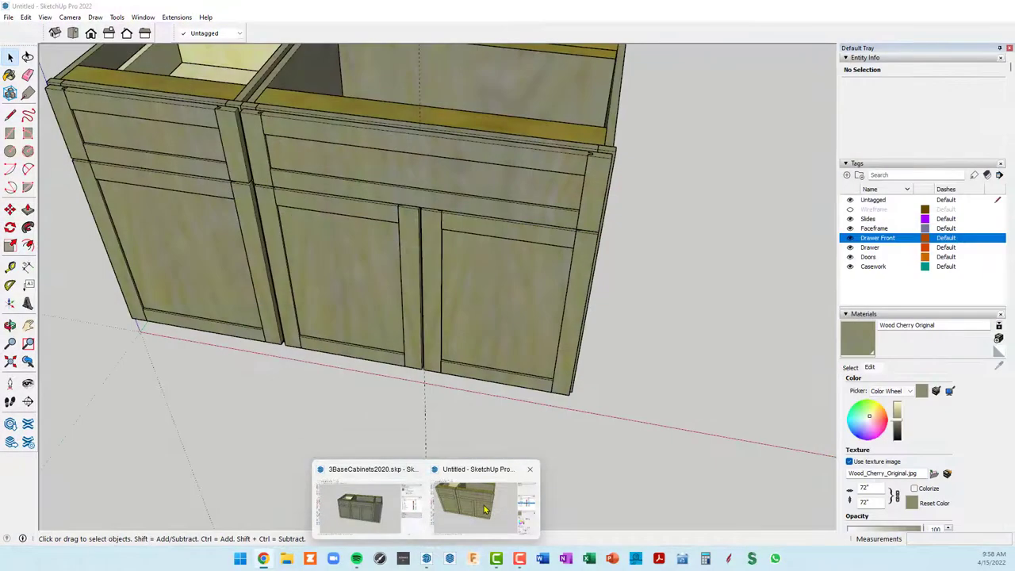
click(484, 505)
middle_drag(523, 285, 491, 145)
scroll(491, 145, down, 3)
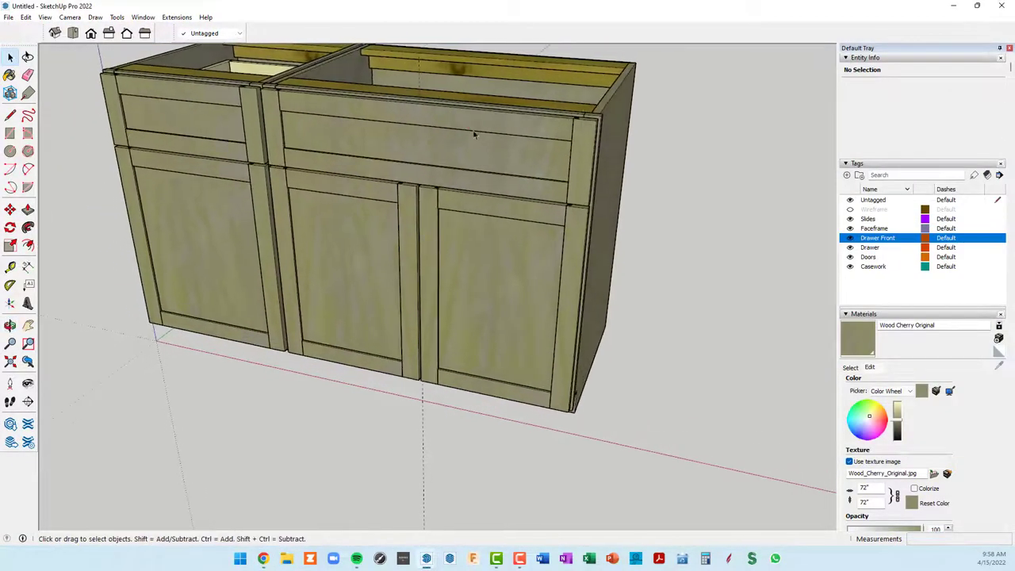
scroll(496, 166, down, 2)
middle_drag(496, 198, 490, 254)
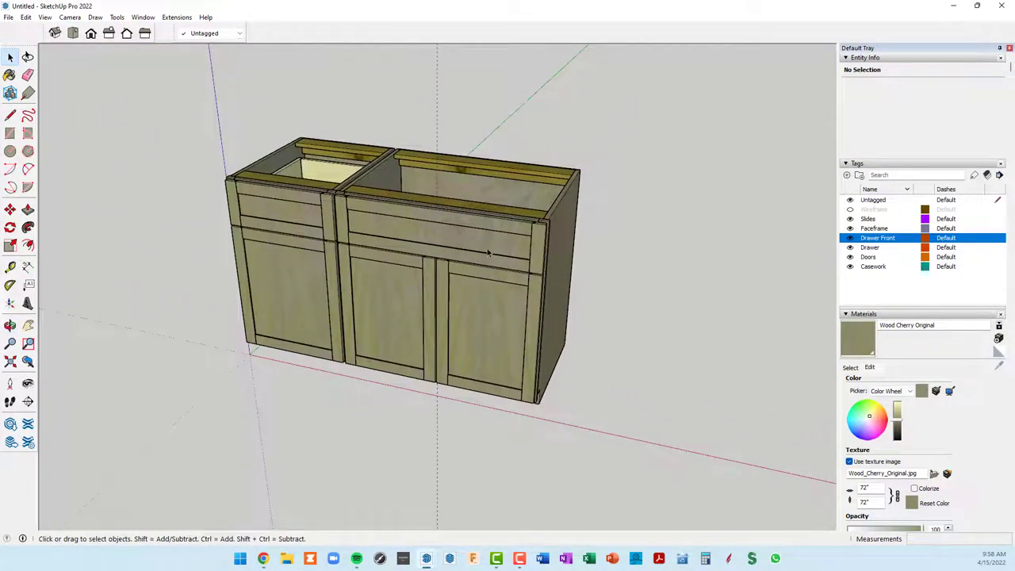
mouse_move(479, 292)
middle_down()
mouse_move(530, 305)
mouse_move(528, 293)
mouse_move(560, 272)
mouse_move(584, 349)
mouse_move(498, 346)
mouse_move(502, 154)
middle_up()
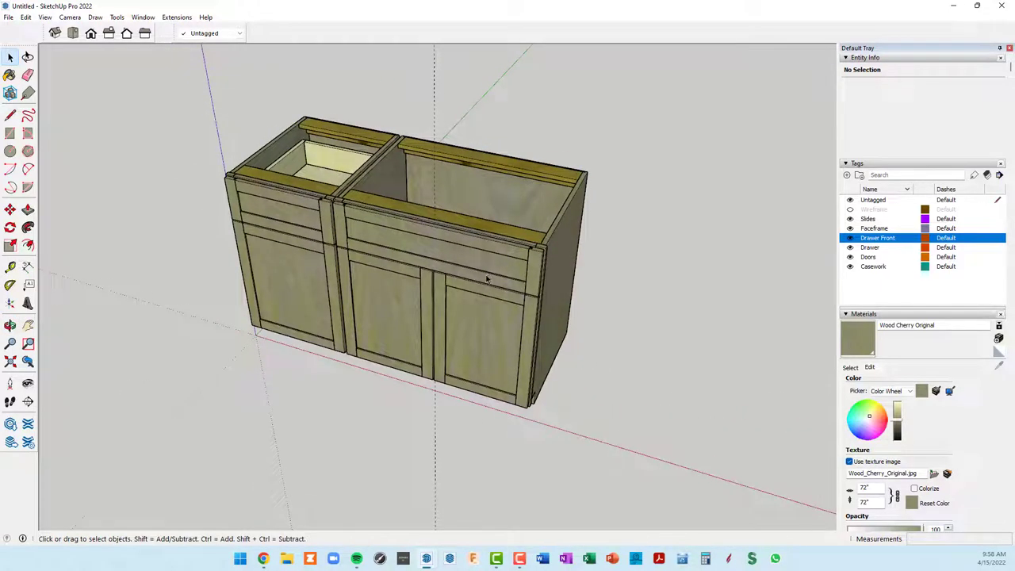
middle_drag(487, 278, 548, 237)
drag(595, 253, 594, 294)
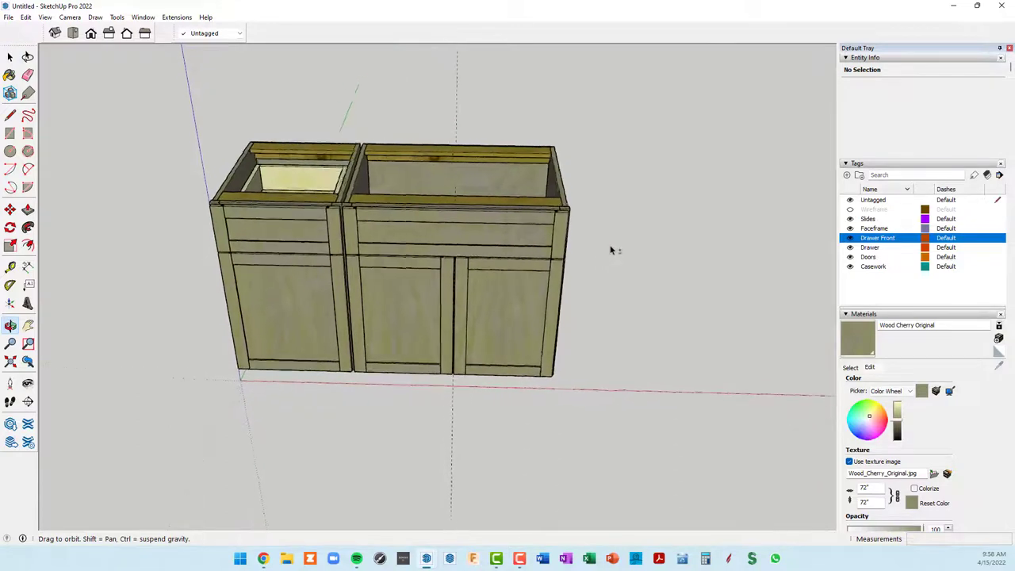
key(space)
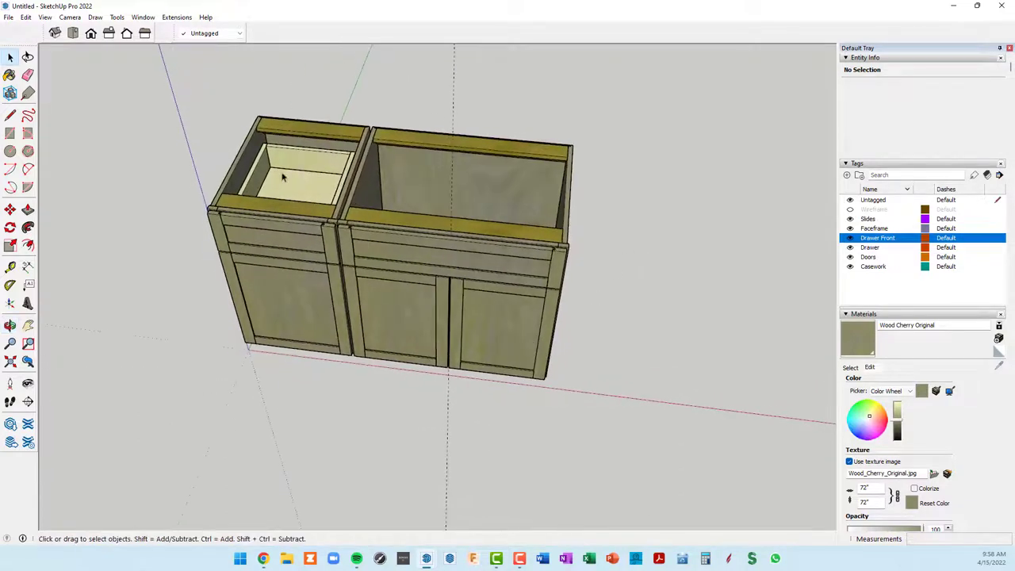
mouse_move(386, 241)
middle_down()
mouse_move(519, 344)
mouse_move(496, 379)
mouse_move(582, 341)
mouse_move(563, 344)
mouse_move(566, 254)
middle_up()
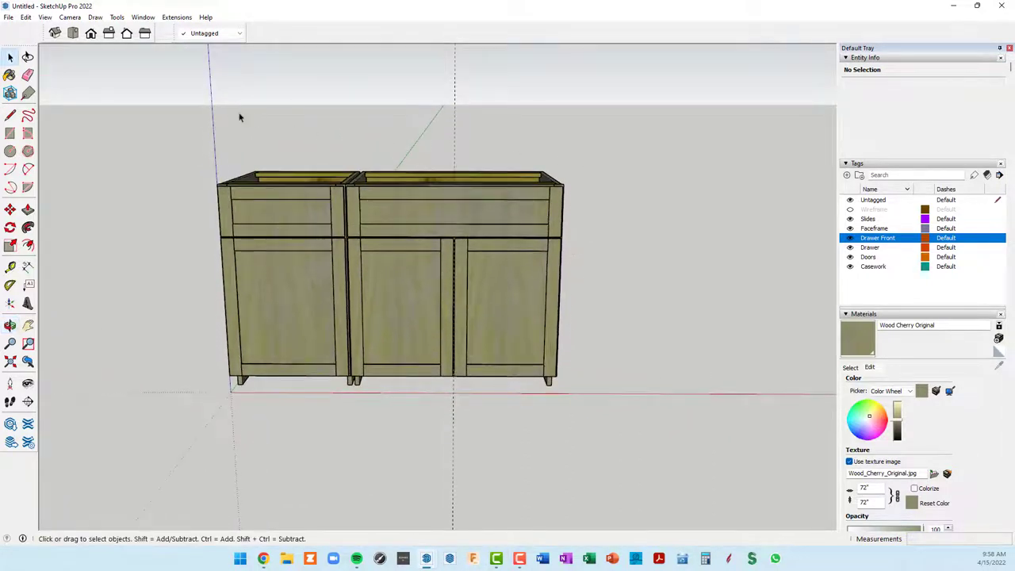
Step: Show the cabinets in Front view with Parallel Projection and zoom in
click(90, 34)
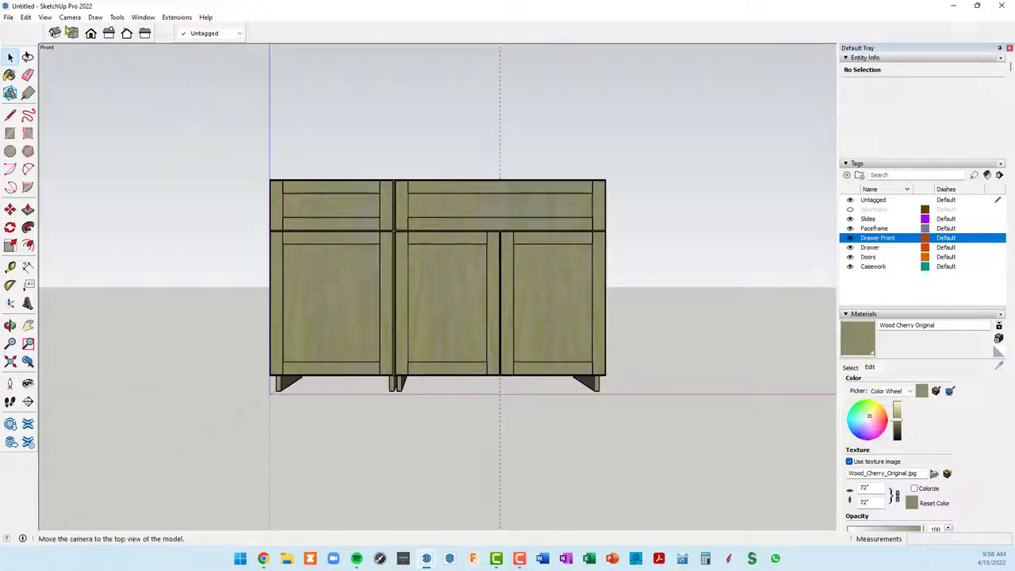
click(70, 16)
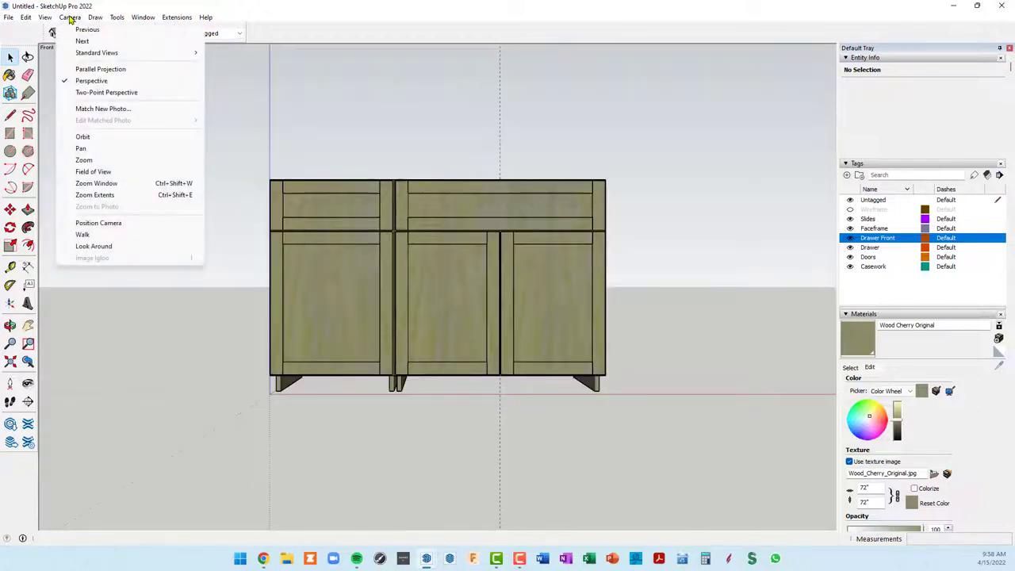
click(81, 70)
scroll(357, 218, up, 1)
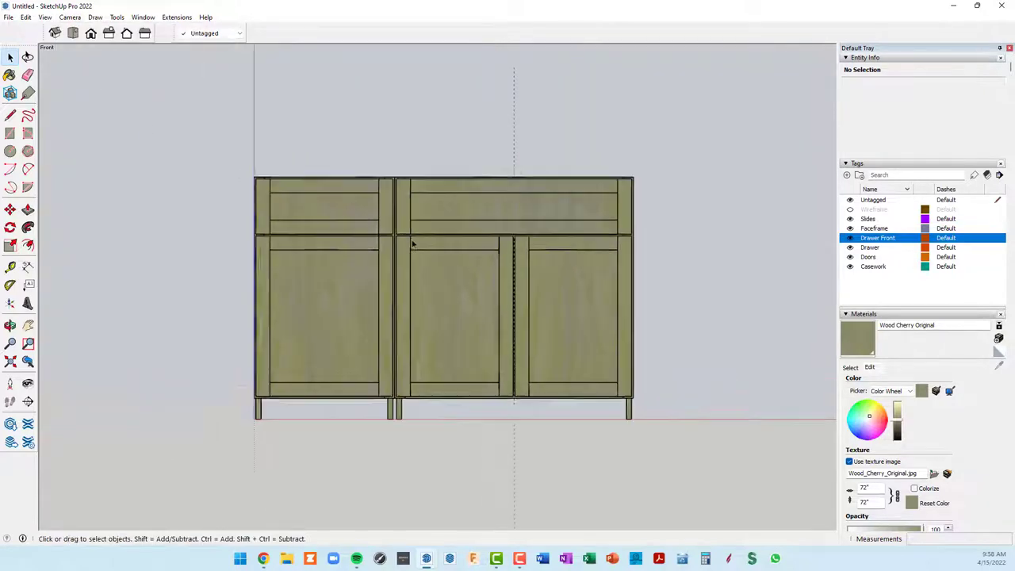
scroll(410, 243, up, 3)
scroll(398, 238, up, 1)
scroll(422, 209, down, 3)
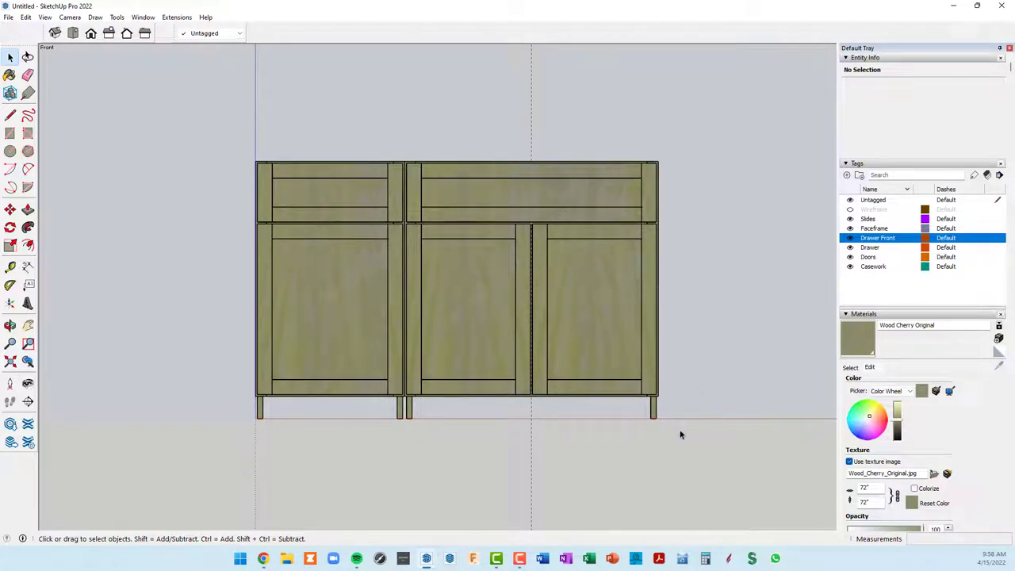
Step: Drag a selection window around every part of the right two-door cabinet
drag(691, 436, 662, 391)
drag(415, 140, 409, 137)
drag(409, 137, 409, 136)
drag(409, 138, 410, 138)
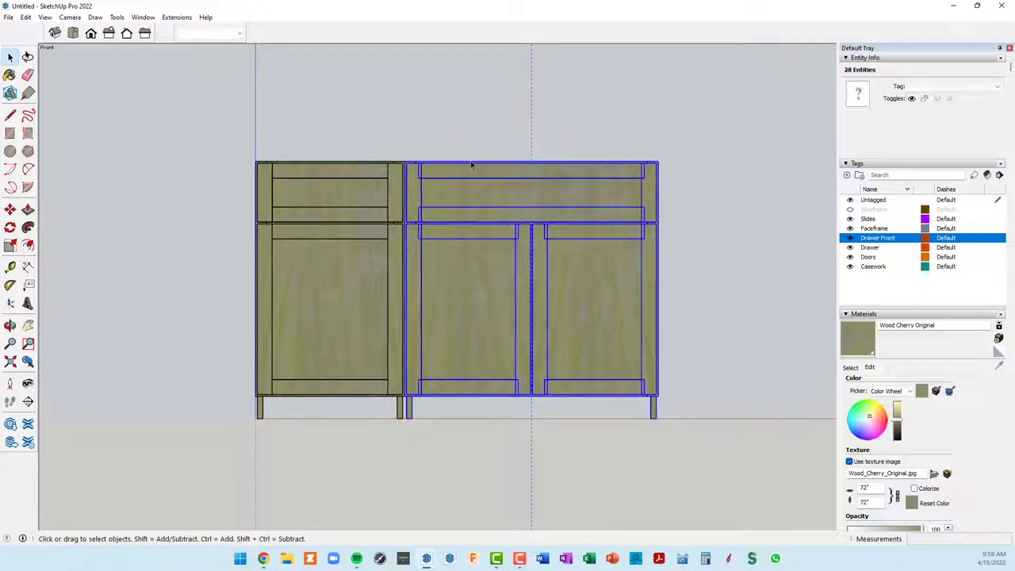
Step: Start a Ctrl copy-move of the two-door cabinet and switch the camera to Perspective
middle_drag(471, 164, 204, 388)
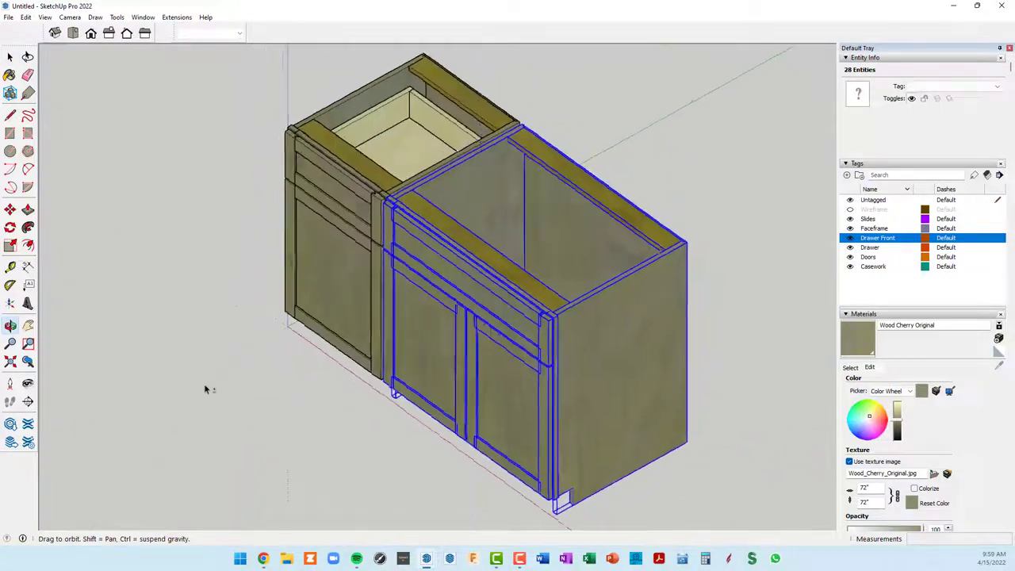
middle_drag(204, 388, 411, 255)
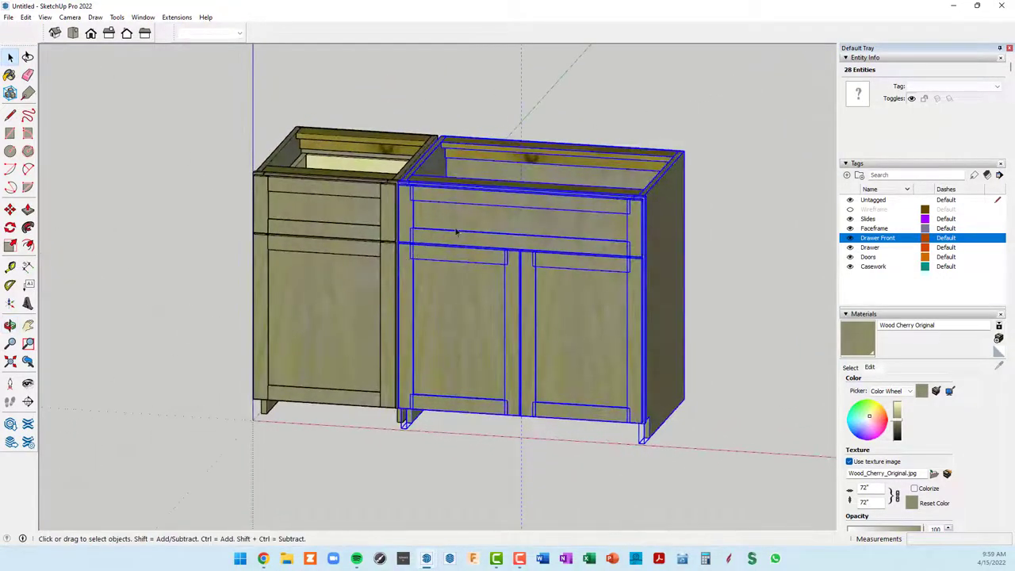
middle_drag(457, 231, 500, 293)
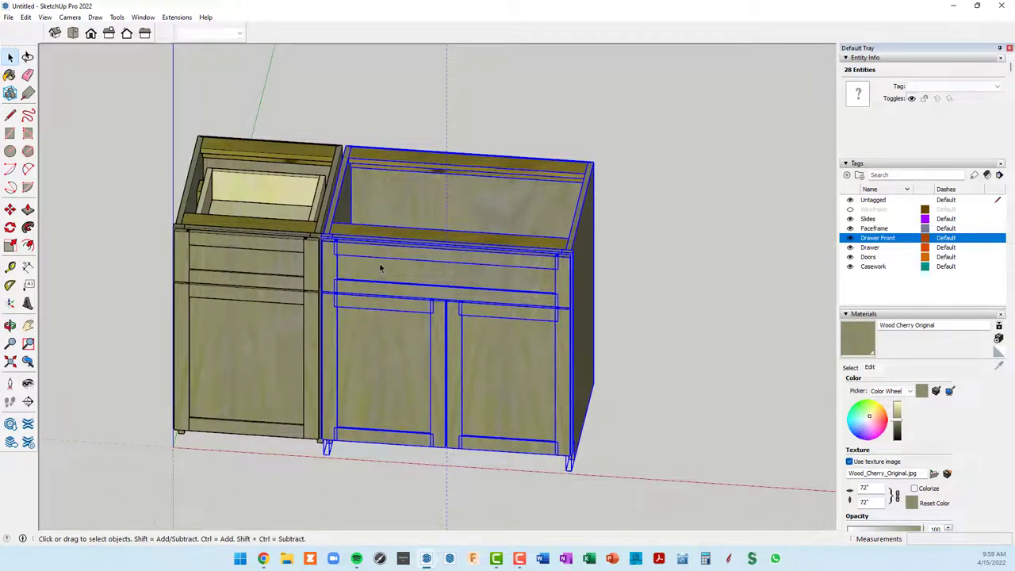
key(m)
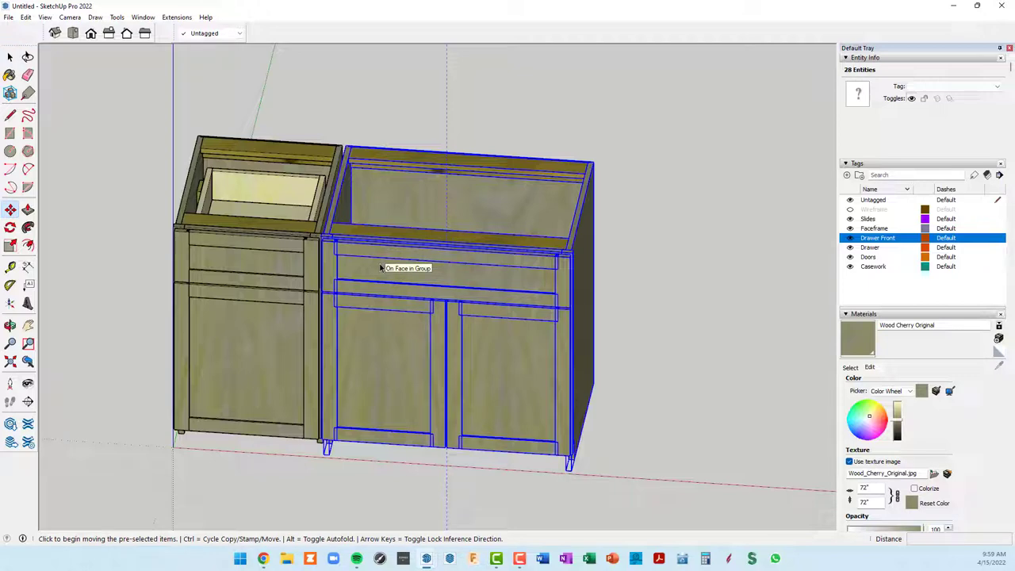
key(ctrl)
scroll(376, 270, up, 1)
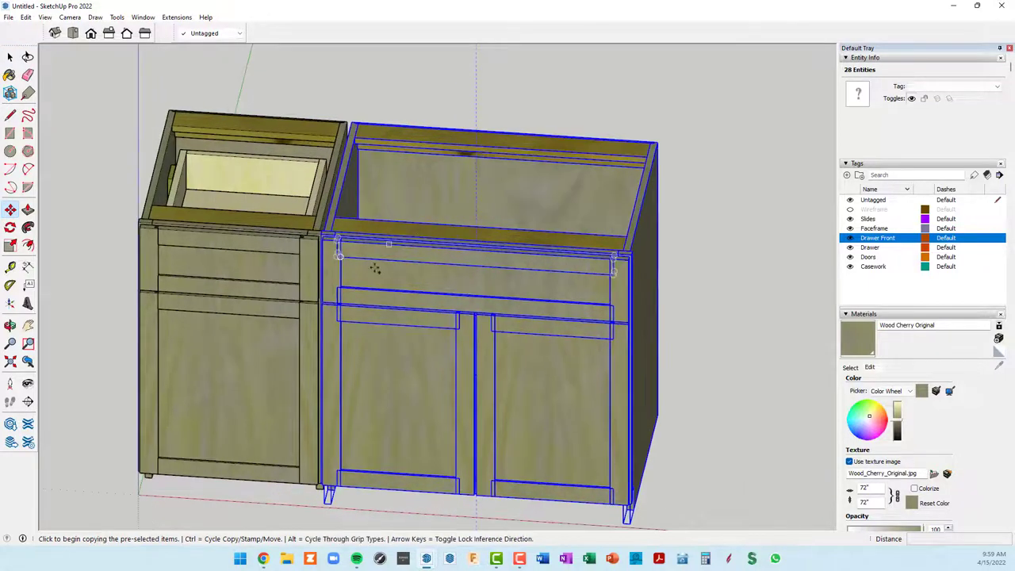
scroll(376, 270, down, 3)
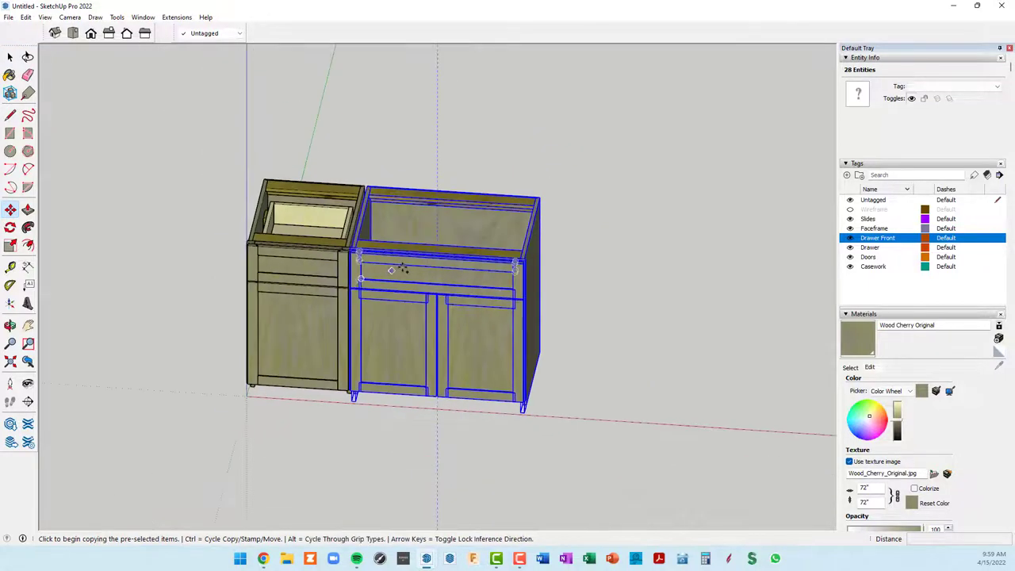
click(70, 18)
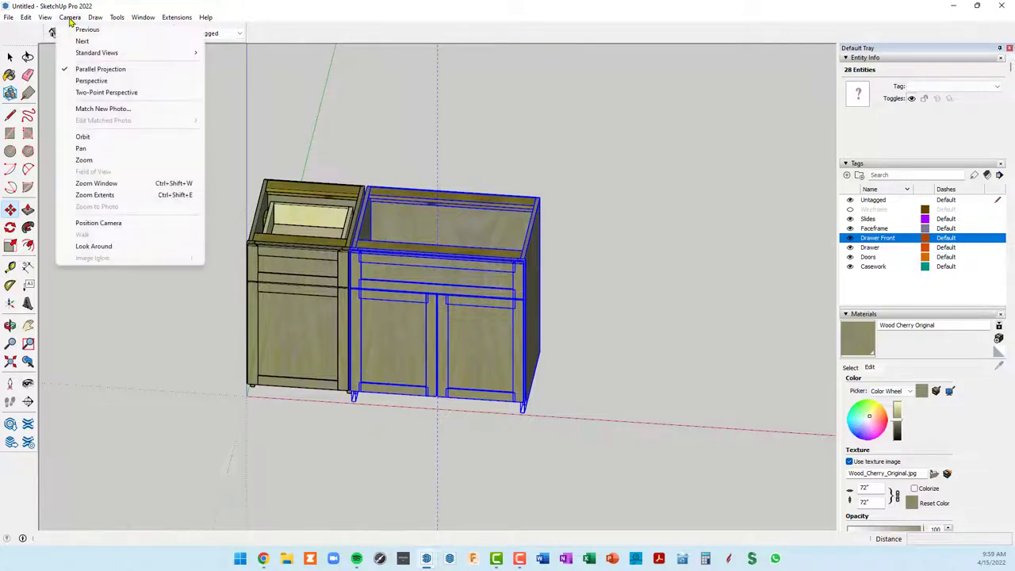
click(82, 81)
Step: Place the copy from its top front corner against the right cabinet's side, making three cabinets
scroll(343, 254, up, 1)
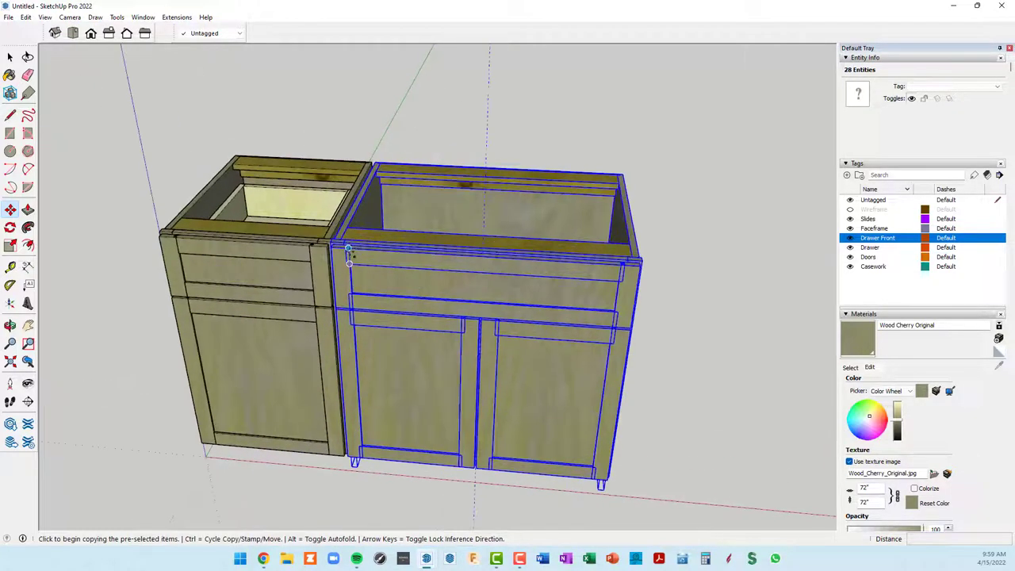
scroll(344, 254, up, 2)
scroll(344, 253, up, 2)
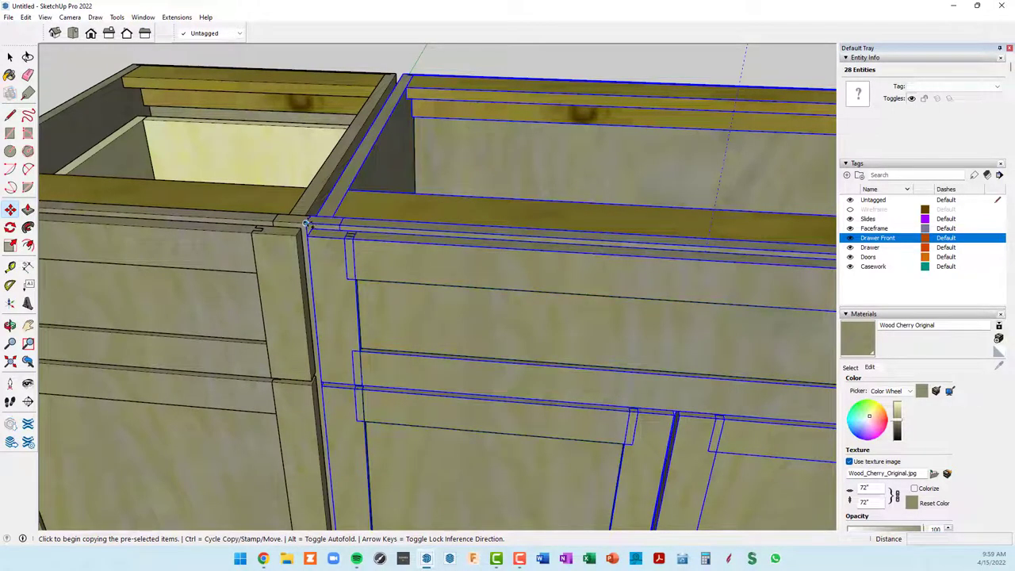
click(306, 223)
scroll(370, 220, down, 3)
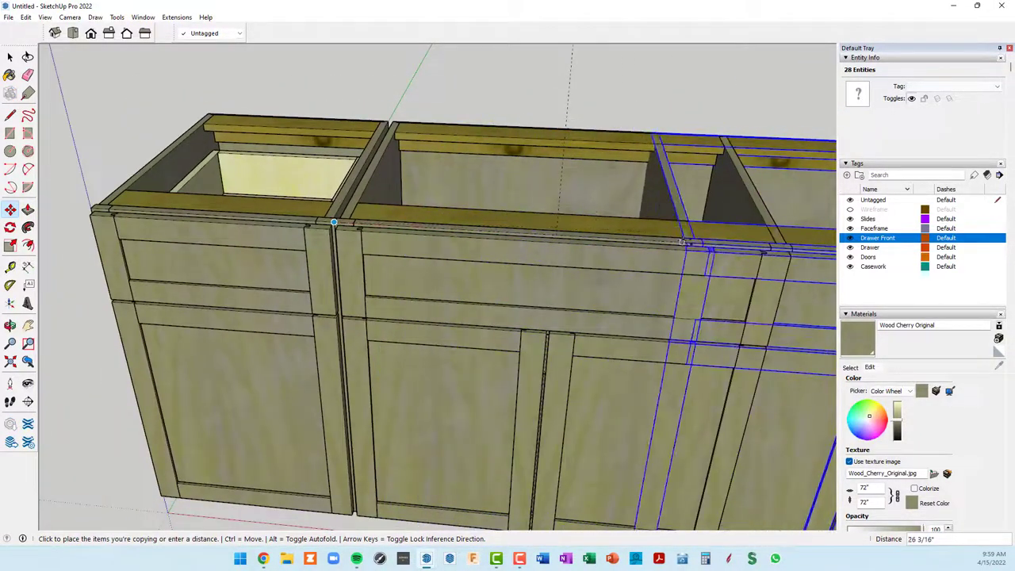
scroll(708, 232, down, 2)
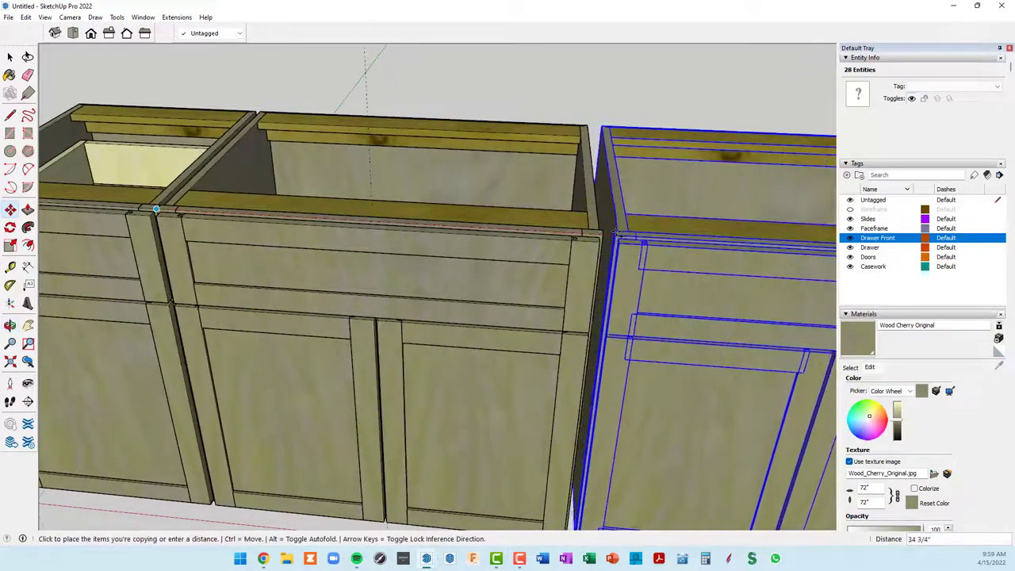
scroll(617, 236, up, 5)
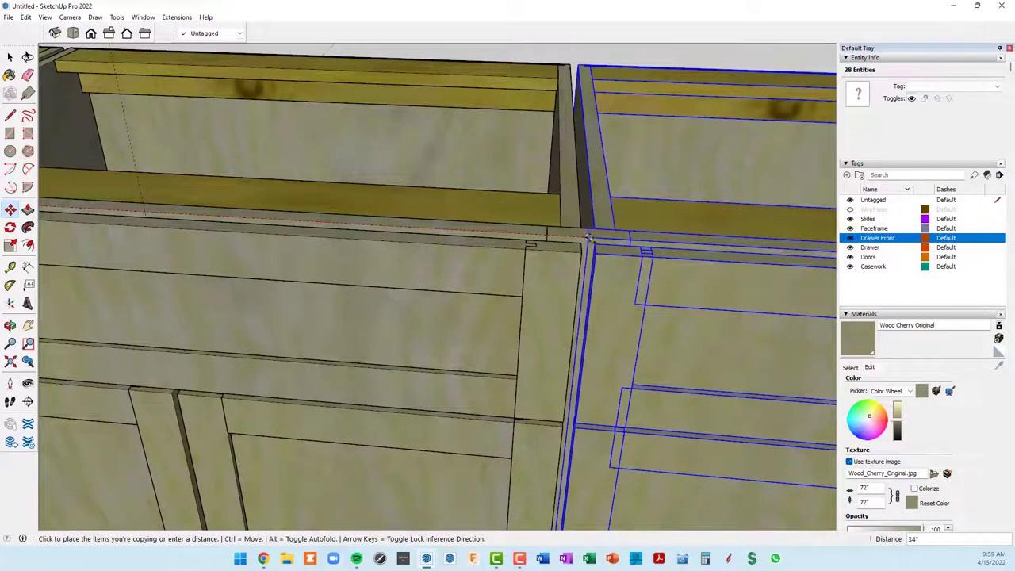
click(589, 238)
scroll(611, 246, down, 3)
scroll(627, 249, down, 3)
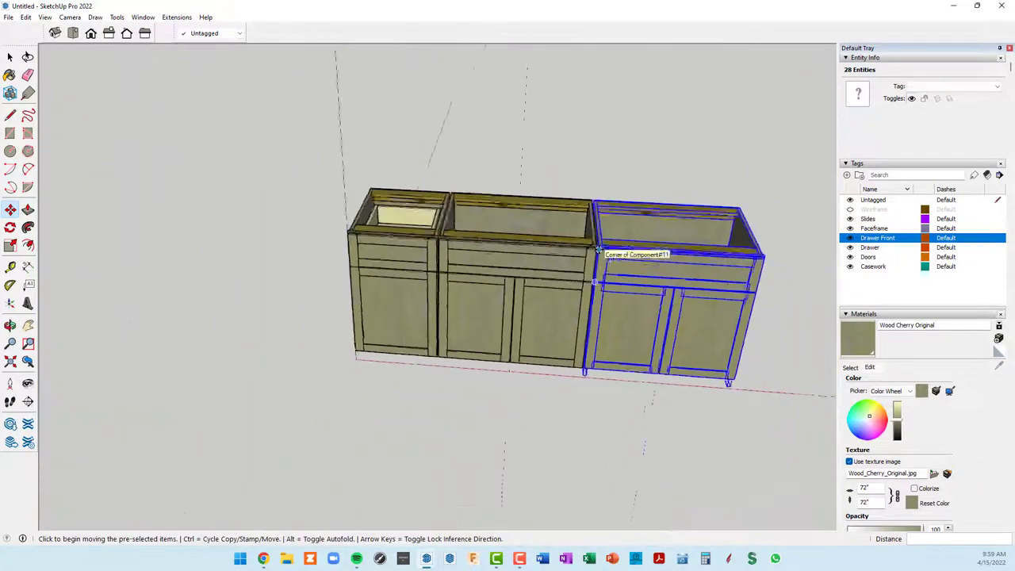
mouse_move(636, 251)
middle_down()
mouse_move(539, 295)
mouse_move(671, 301)
middle_up()
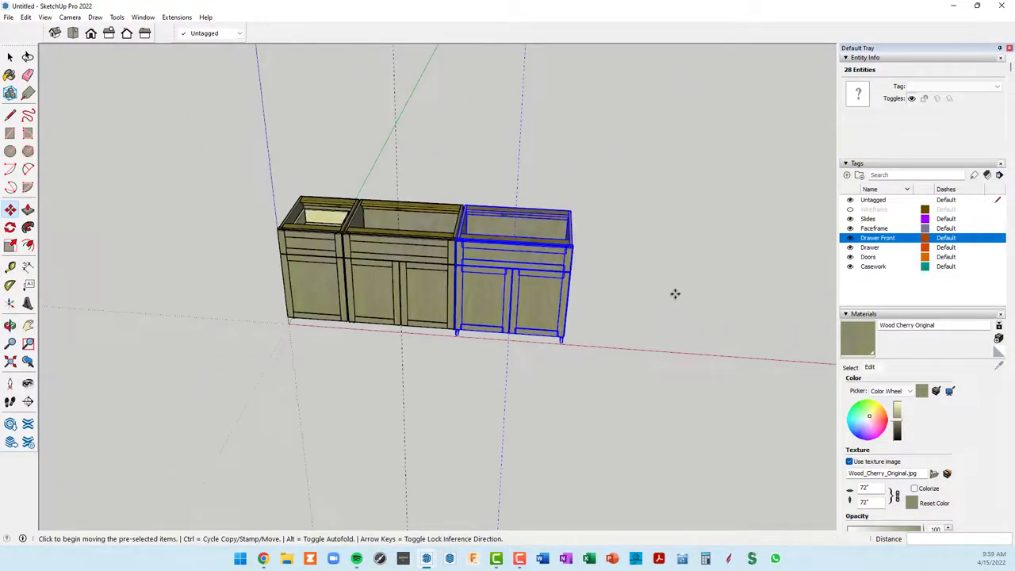
key(space)
scroll(541, 292, up, 3)
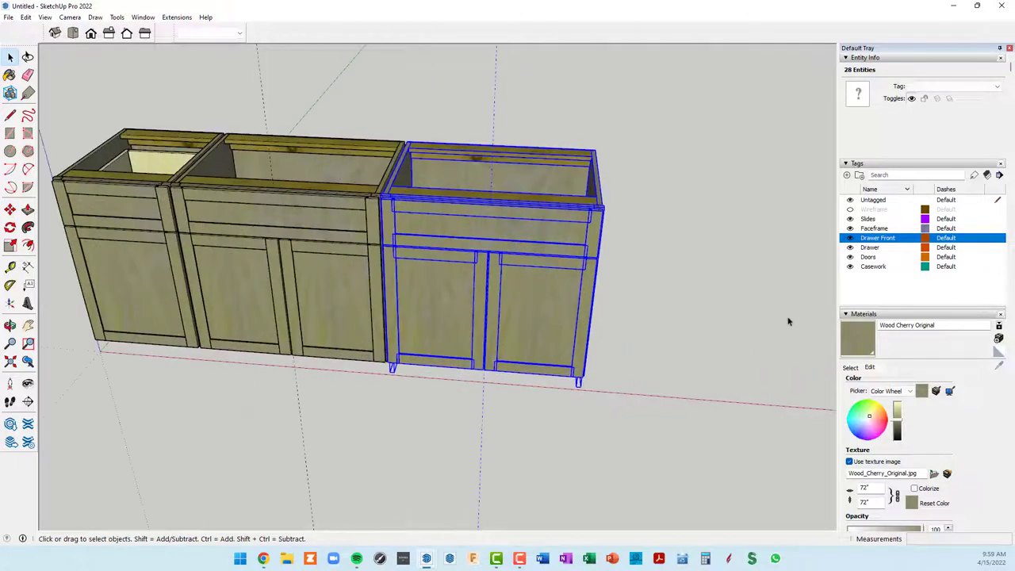
Step: Erase the third cabinet's drawer front and the two stiles beside the drawer opening
click(703, 283)
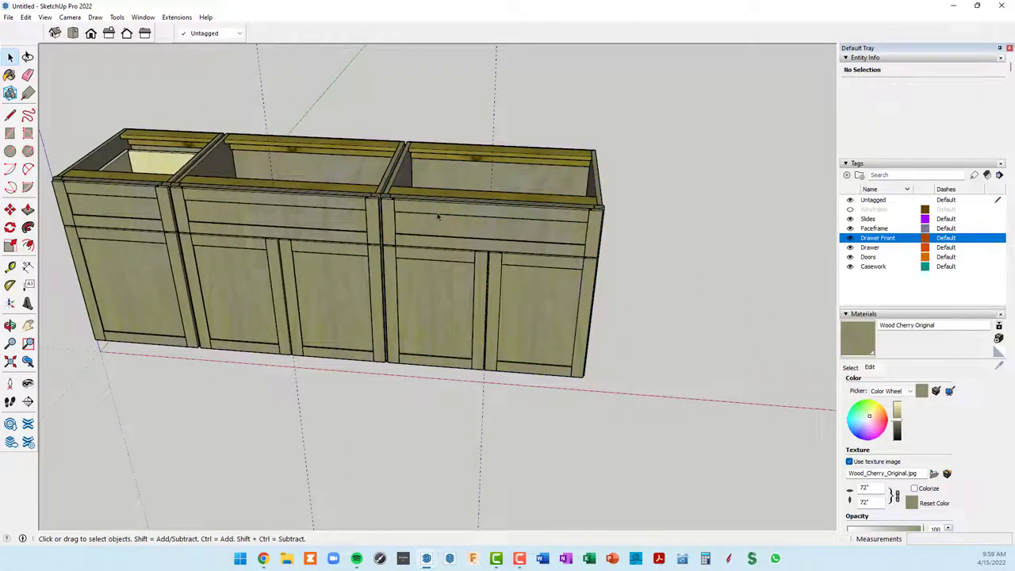
click(483, 216)
key(Escape)
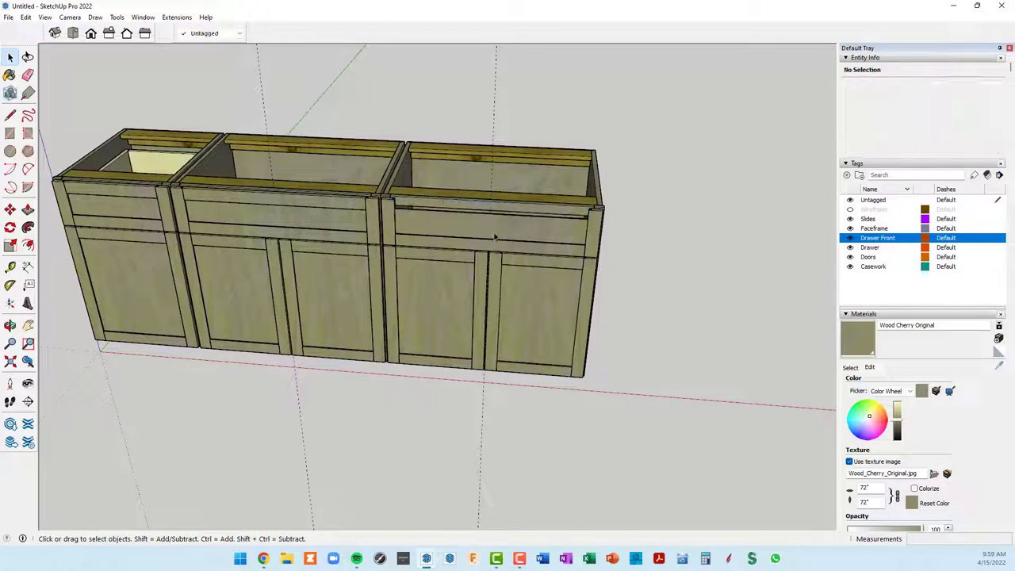
click(494, 237)
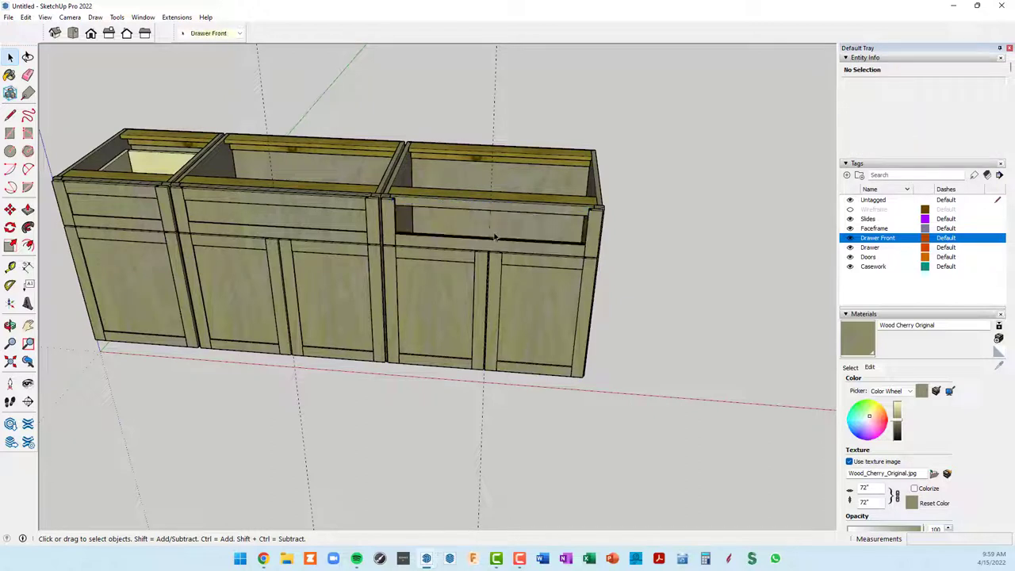
click(390, 225)
key(Delete)
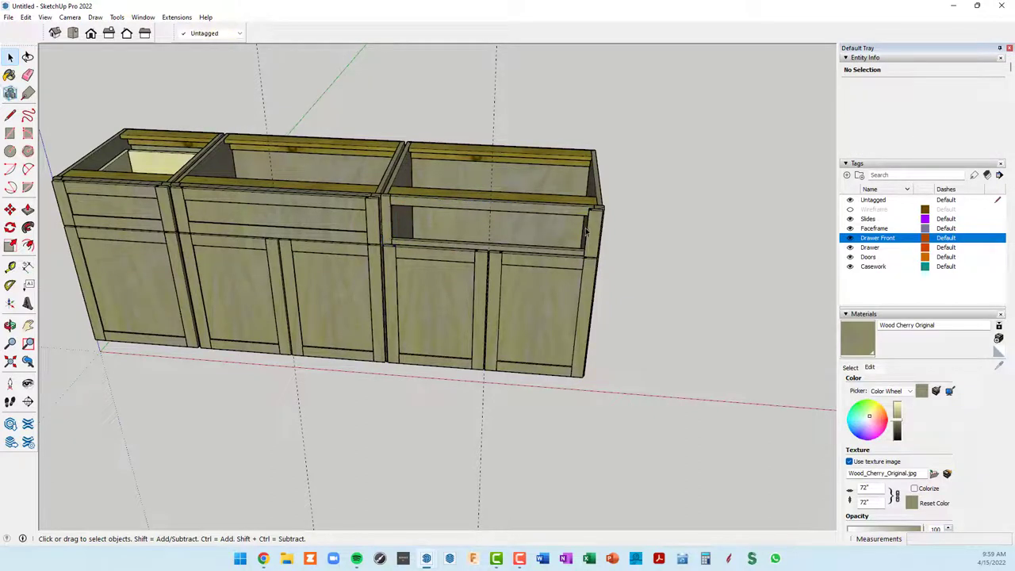
click(590, 230)
key(Delete)
Step: Delete the third cabinet's right door, bottom rail and adjacent stile
click(539, 281)
key(Delete)
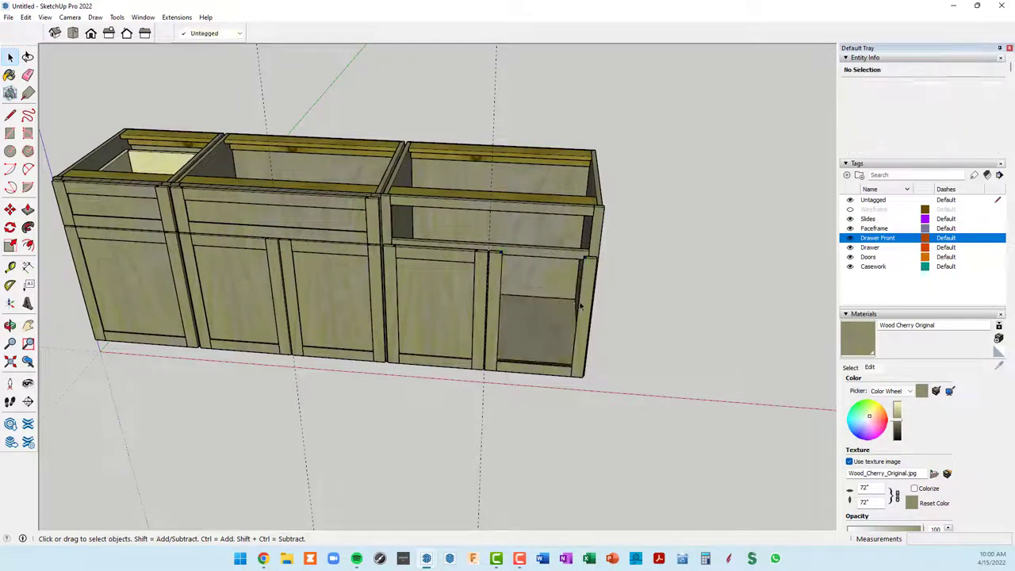
click(586, 317)
click(535, 368)
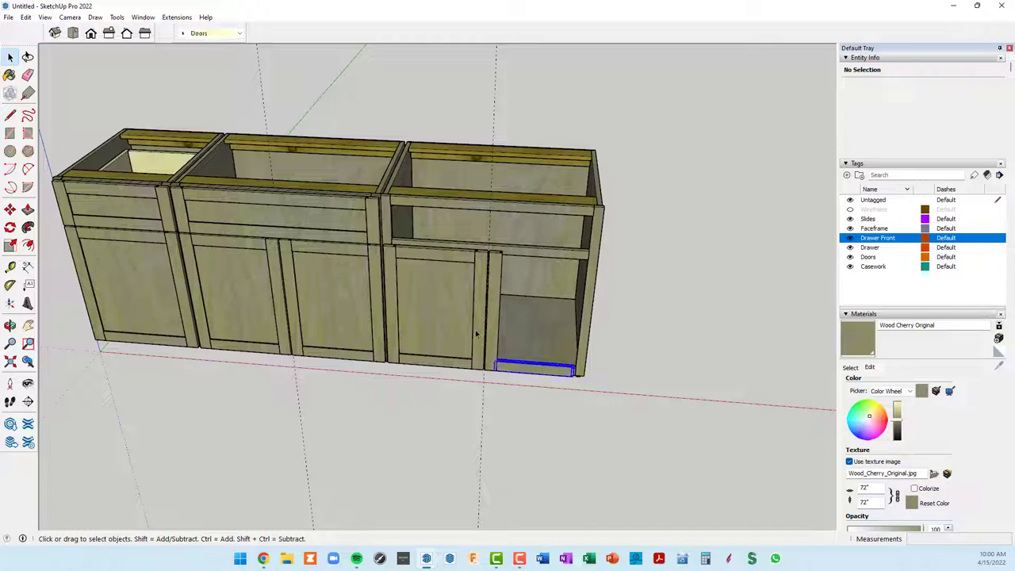
shift+click(493, 317)
key(Delete)
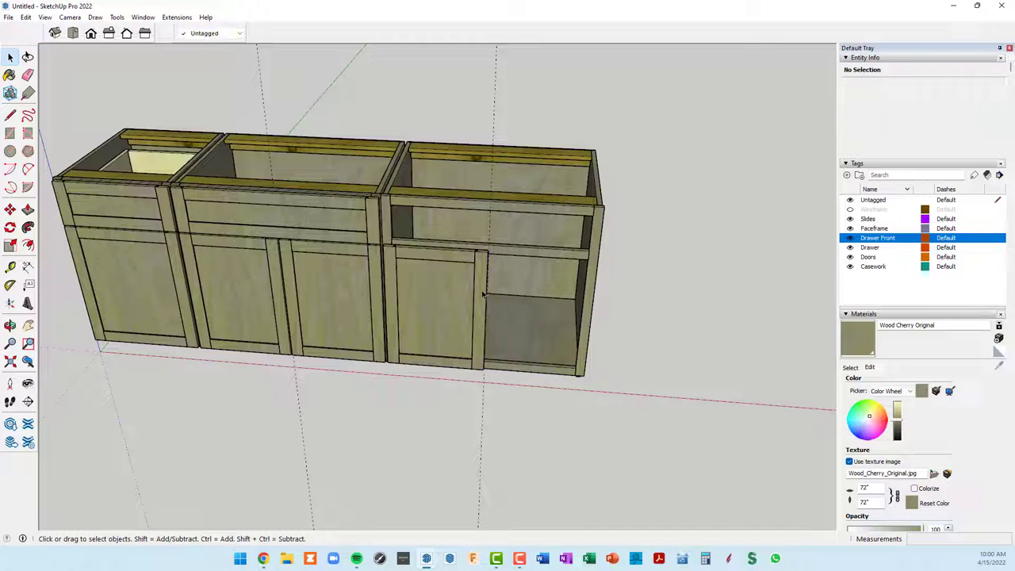
Step: Delete the left door, drawer-front rail, stile beside the open bay and bottom rail piece
click(441, 296)
key(Delete)
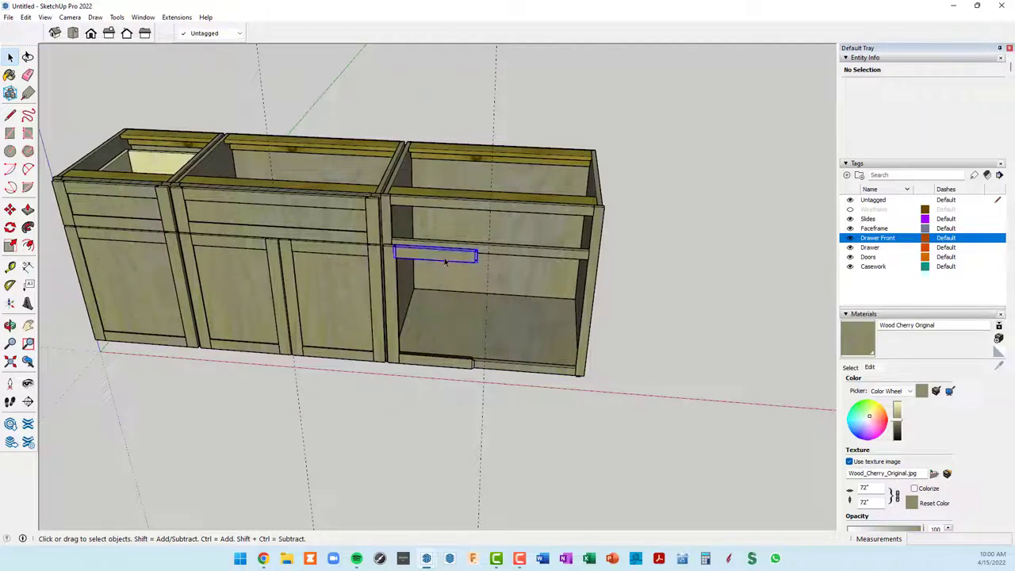
click(444, 261)
click(393, 289)
key(Delete)
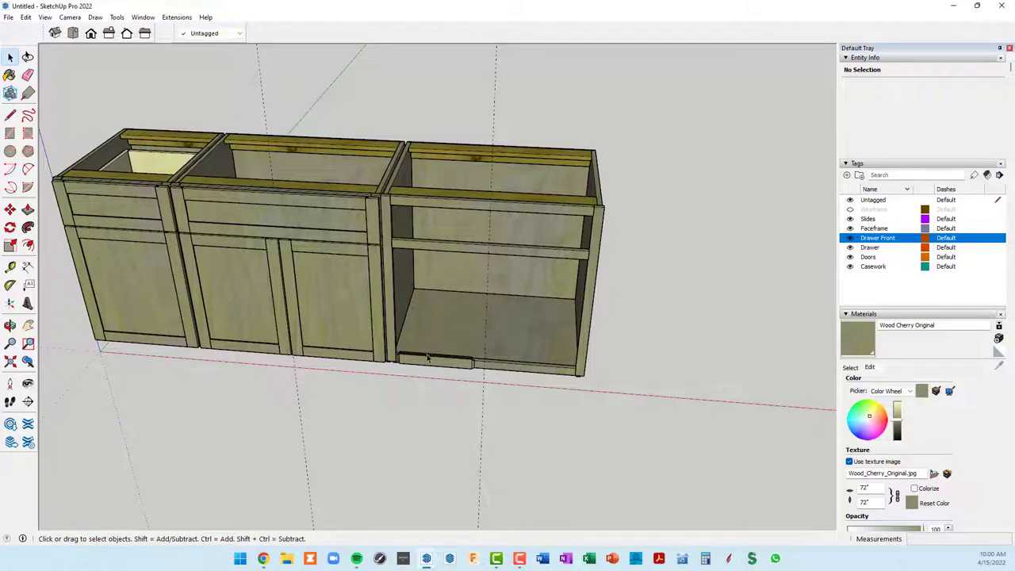
click(423, 362)
key(Delete)
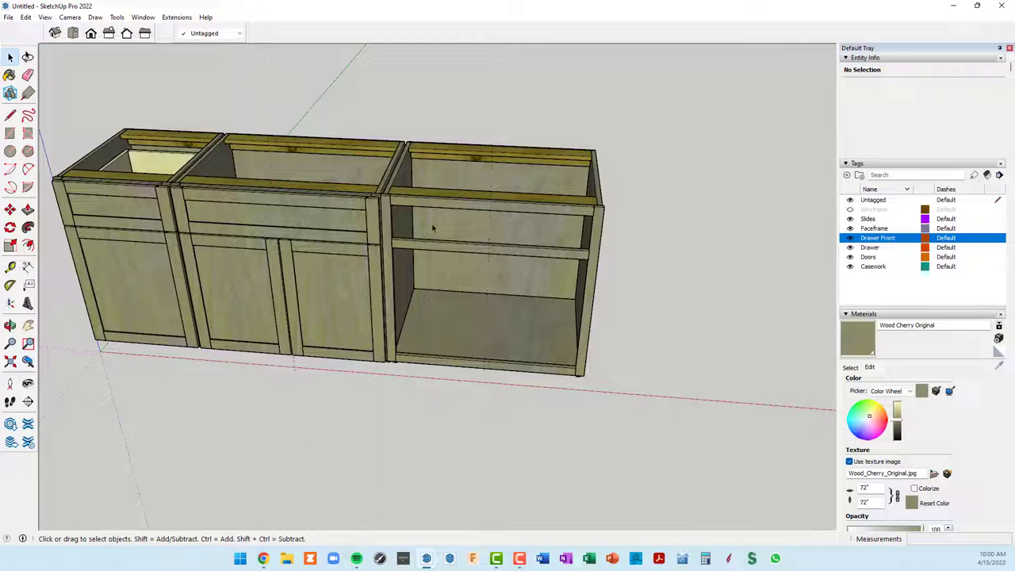
Step: Place a Tape Measure guide 12 inches from the third cabinet's left face-frame edge
scroll(390, 215, up, 2)
scroll(391, 219, up, 2)
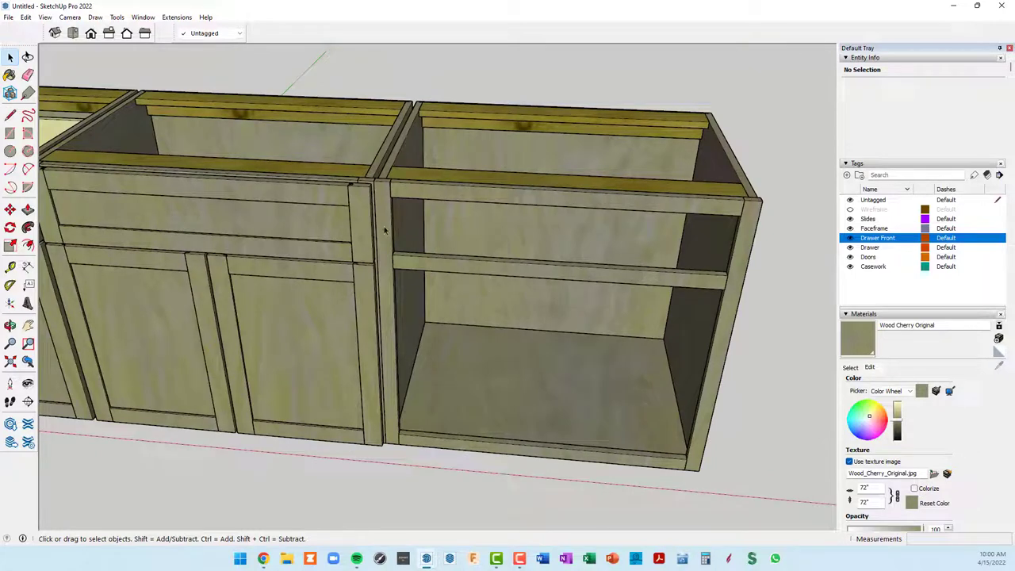
key(t)
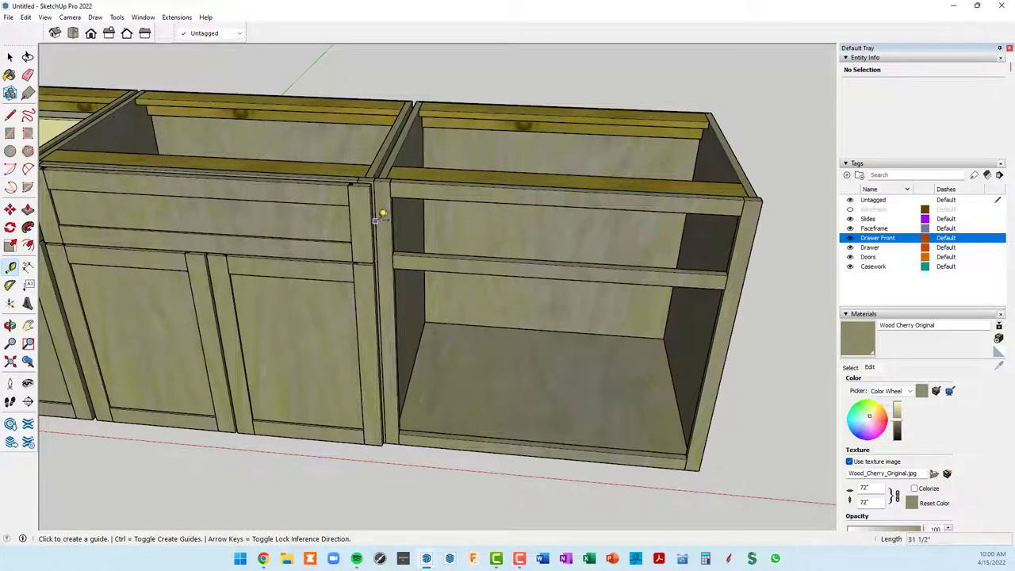
scroll(381, 218, up, 2)
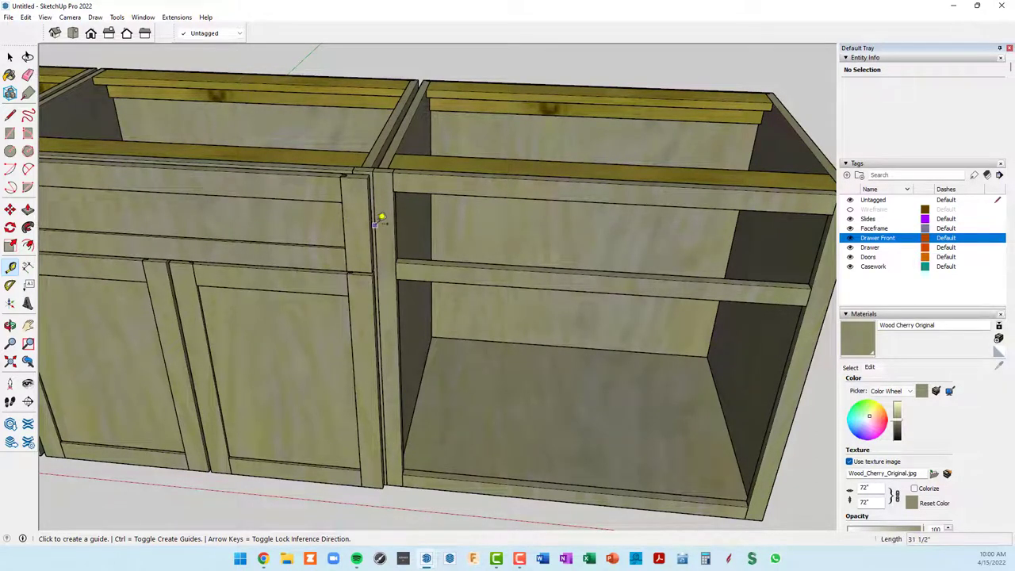
click(374, 224)
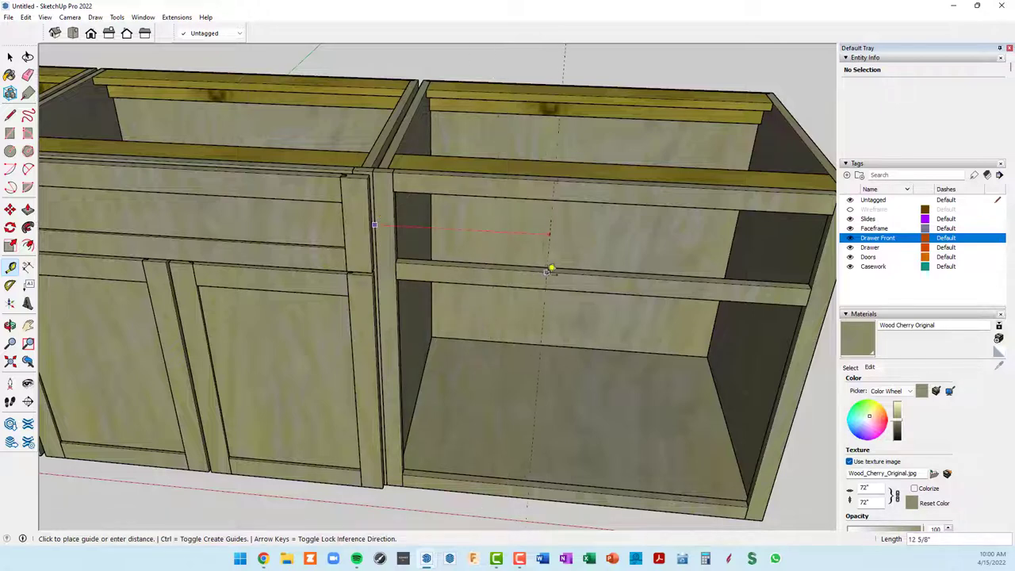
text(12)
key(Return)
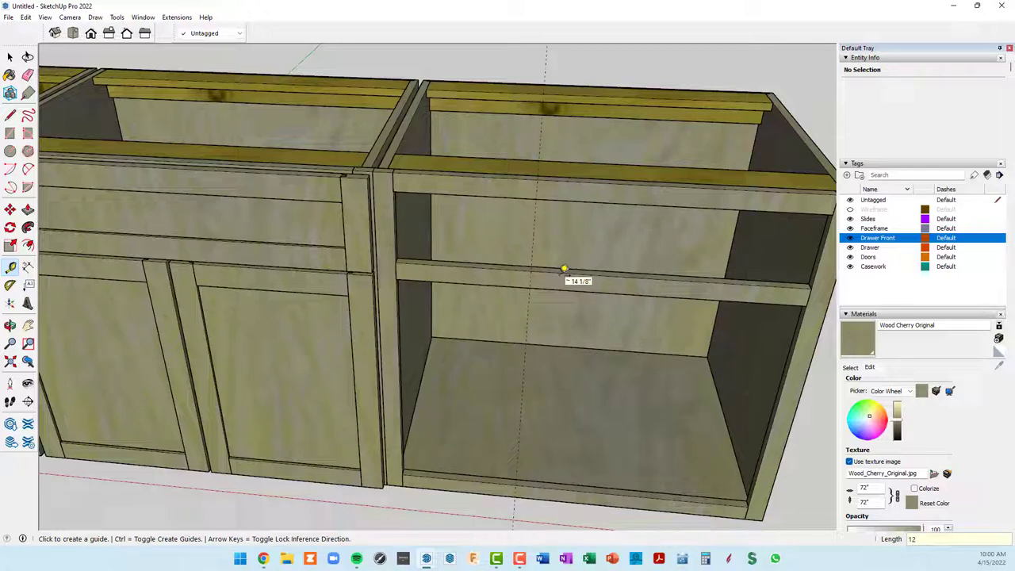
scroll(564, 269, down, 3)
scroll(612, 265, down, 2)
mouse_move(612, 265)
middle_down()
mouse_move(621, 224)
mouse_move(533, 204)
middle_up()
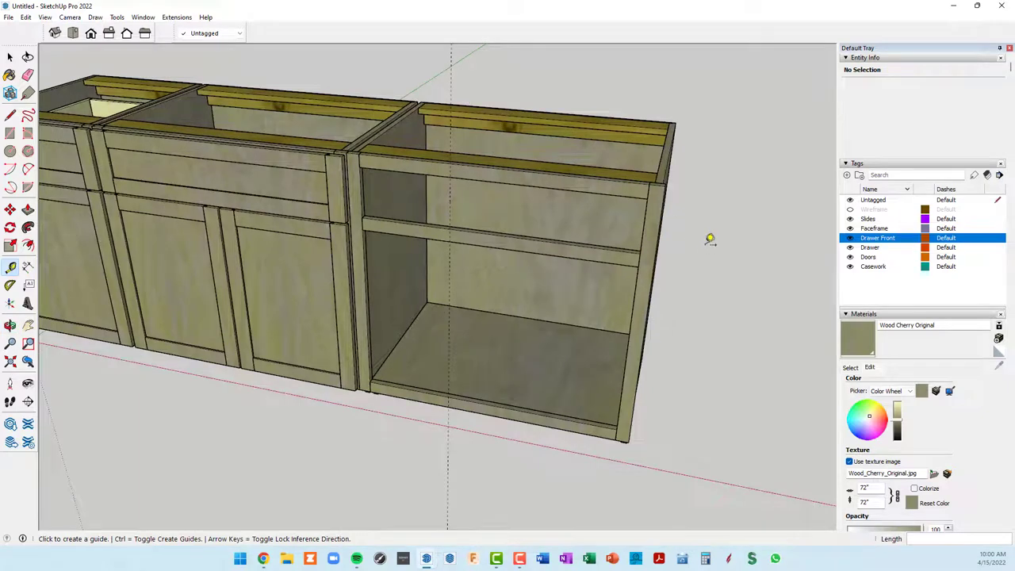
key(space)
Step: Move the end stile by its top corner onto the 12-inch guide as a divider
click(656, 208)
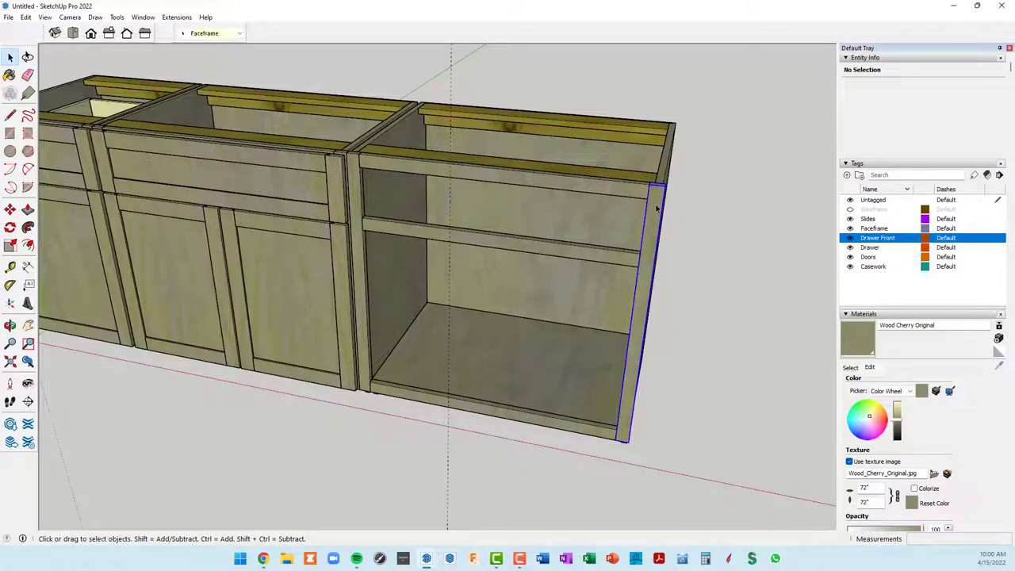
key(m)
scroll(658, 187, up, 2)
scroll(659, 186, up, 2)
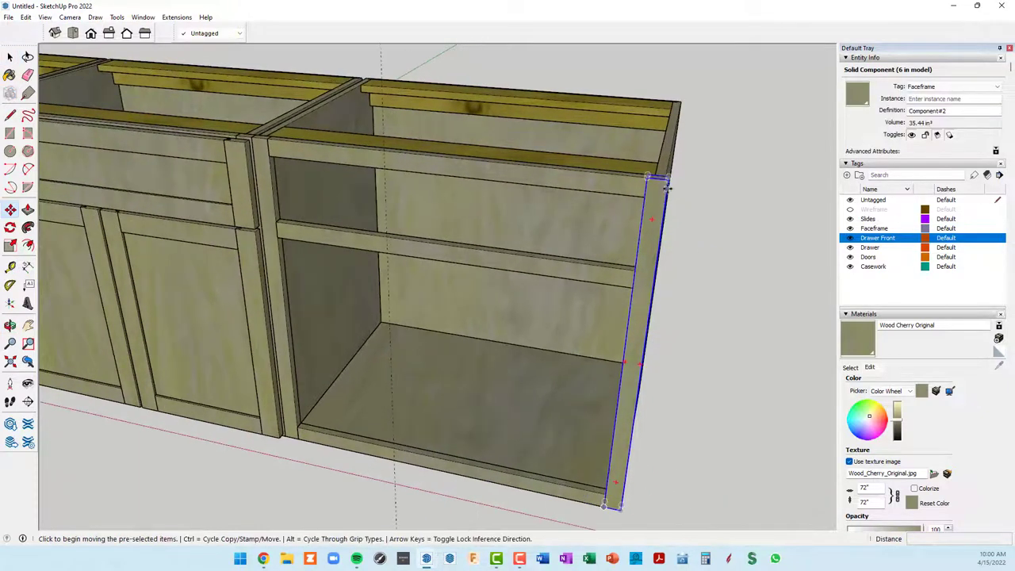
click(661, 183)
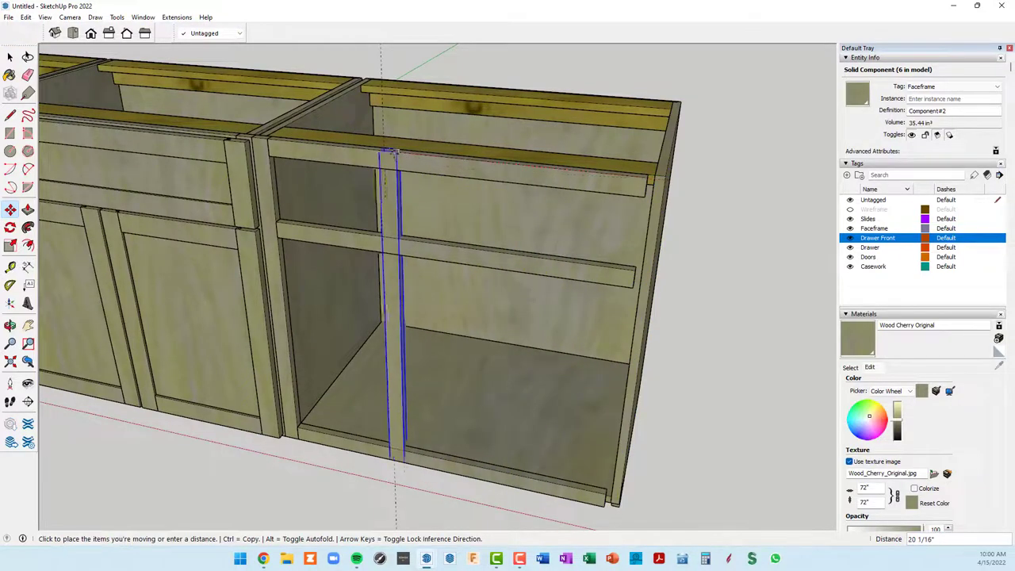
click(382, 150)
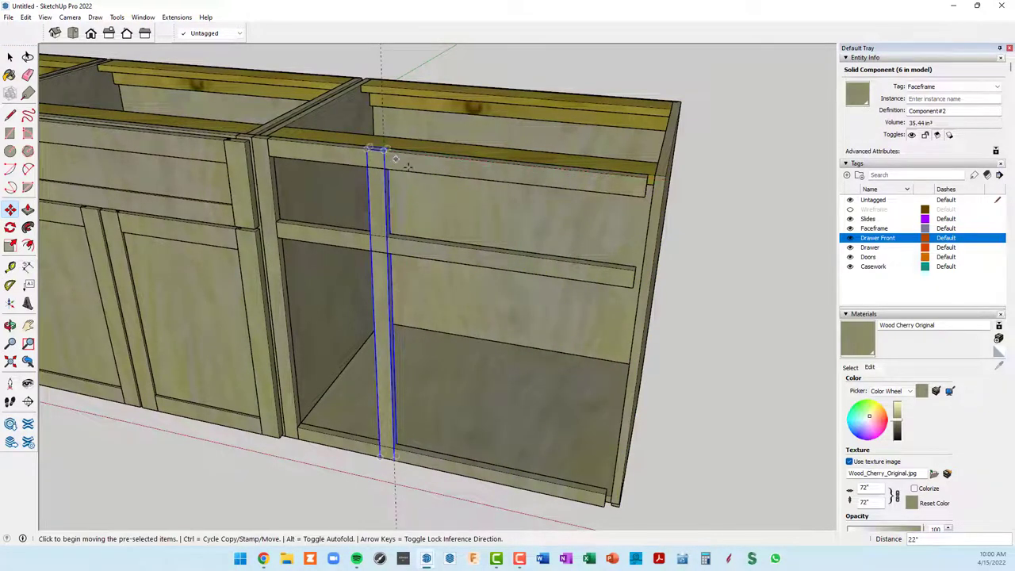
scroll(467, 206, down, 3)
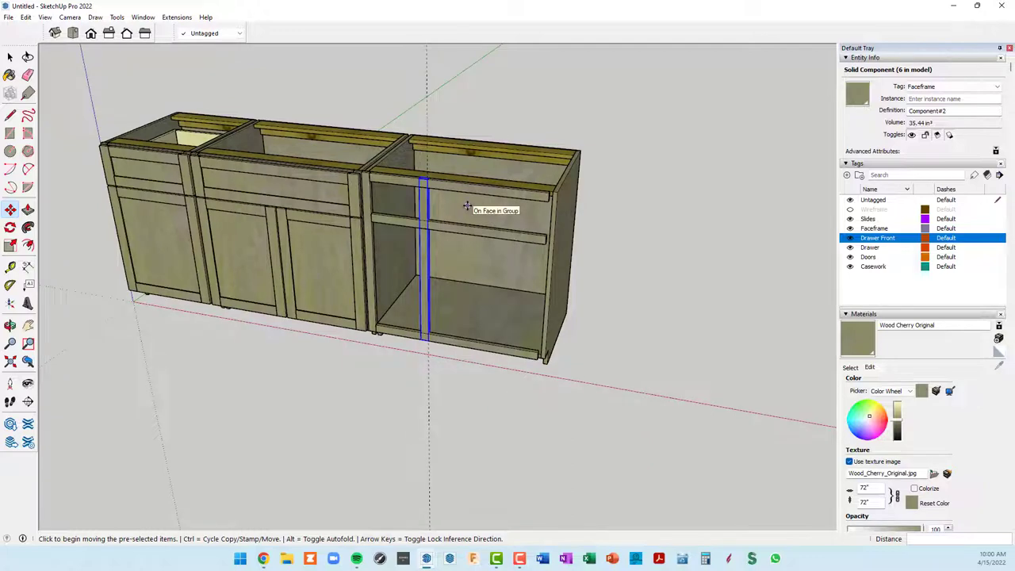
scroll(490, 242, up, 2)
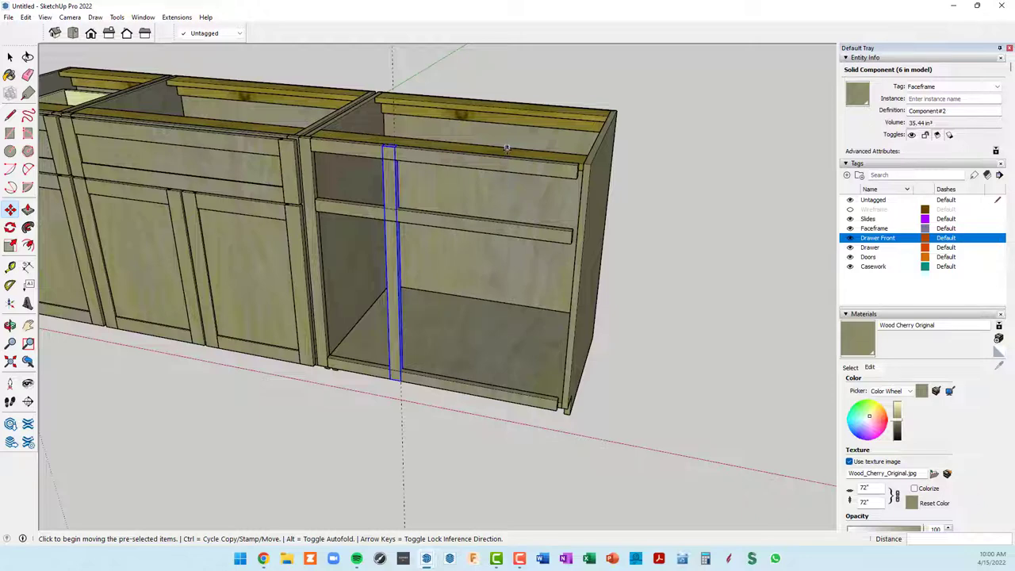
key(Escape)
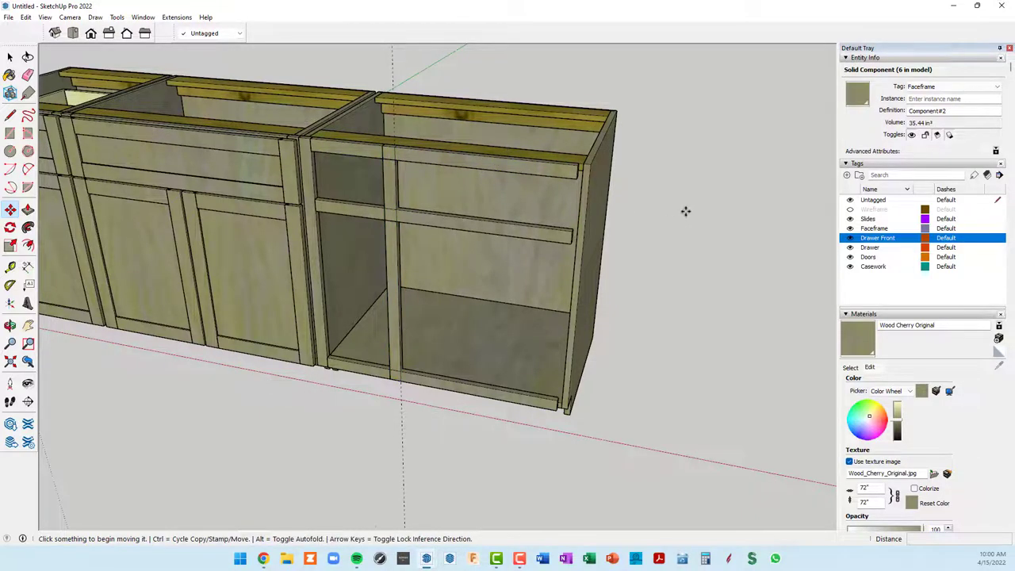
key(space)
Step: Make the third cabinet's top, middle and bottom face-frame rails unique
click(474, 165)
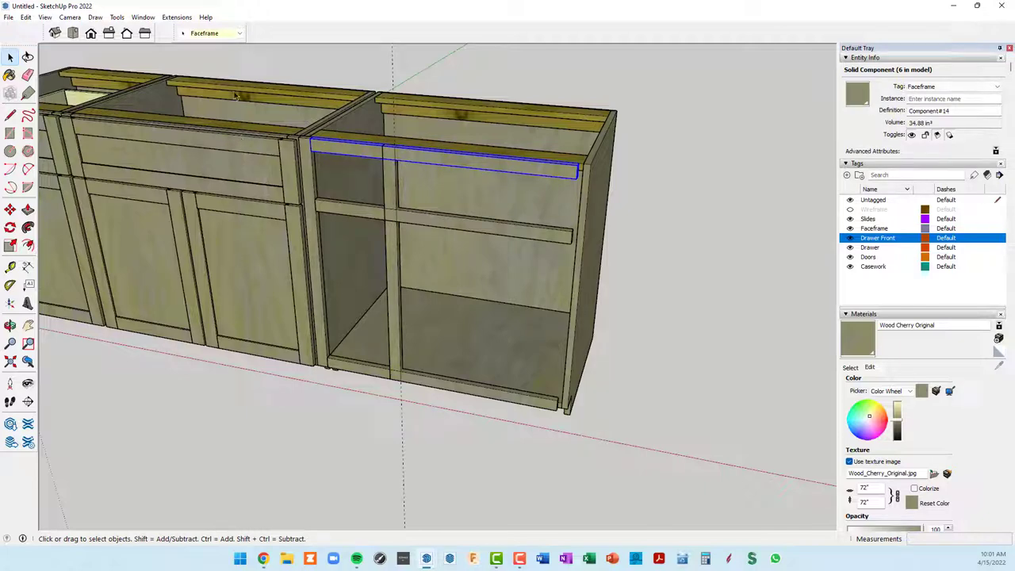
shift+click(458, 229)
shift+click(457, 389)
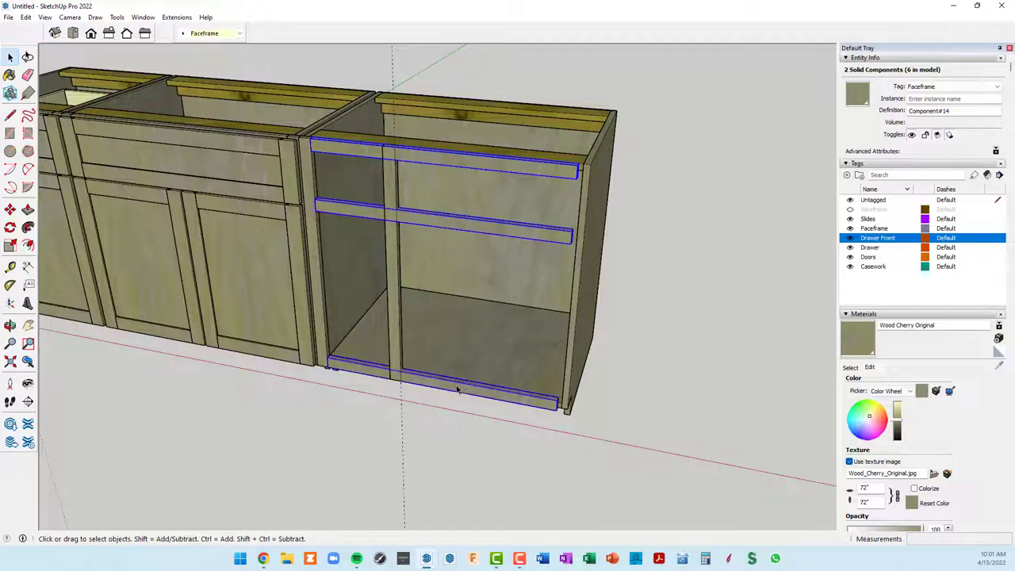
right_click(453, 390)
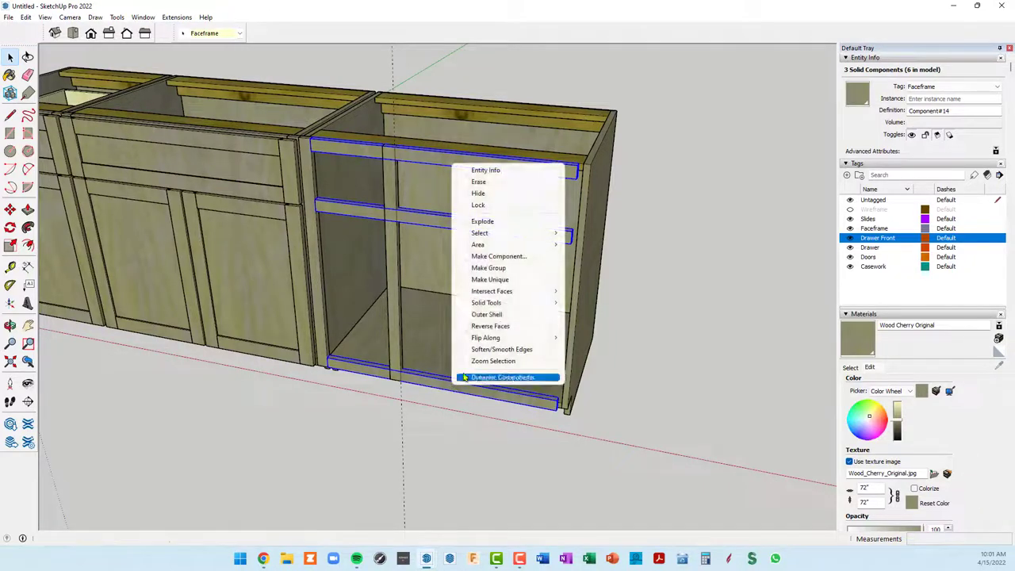
click(501, 283)
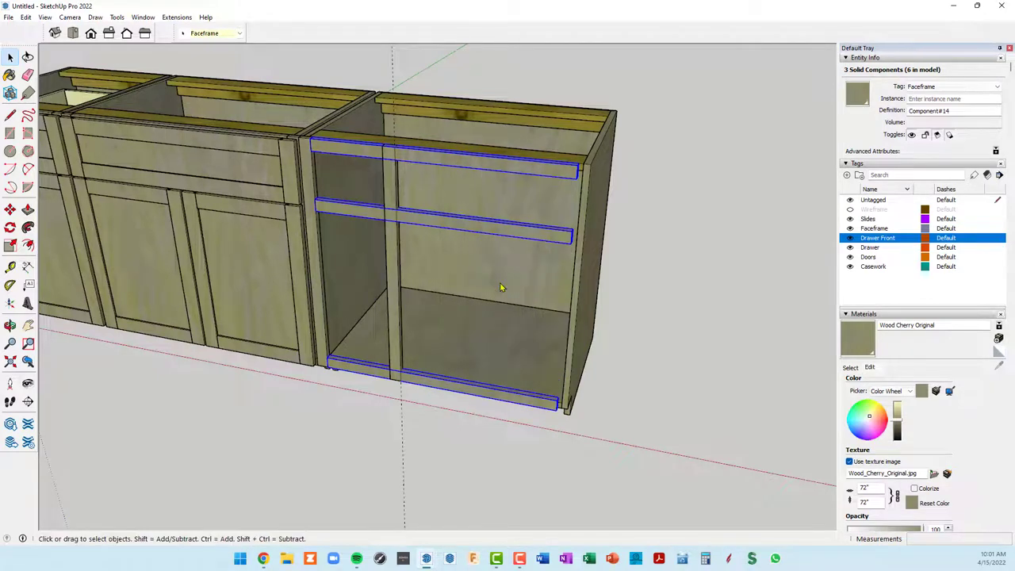
Step: Shorten the middle rail with Push/Pull so it ends at the new divider stile
double_click(547, 238)
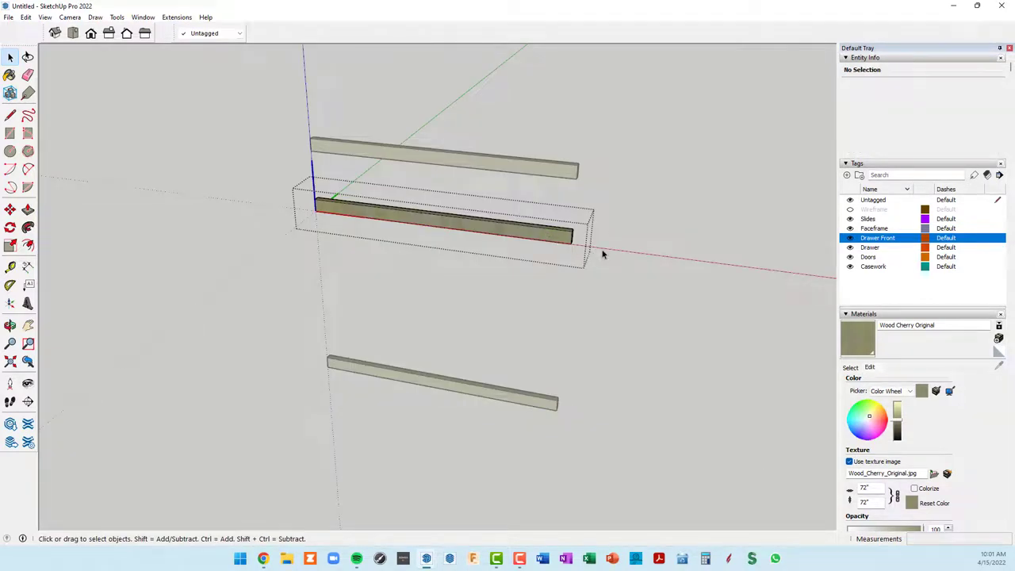
key(h)
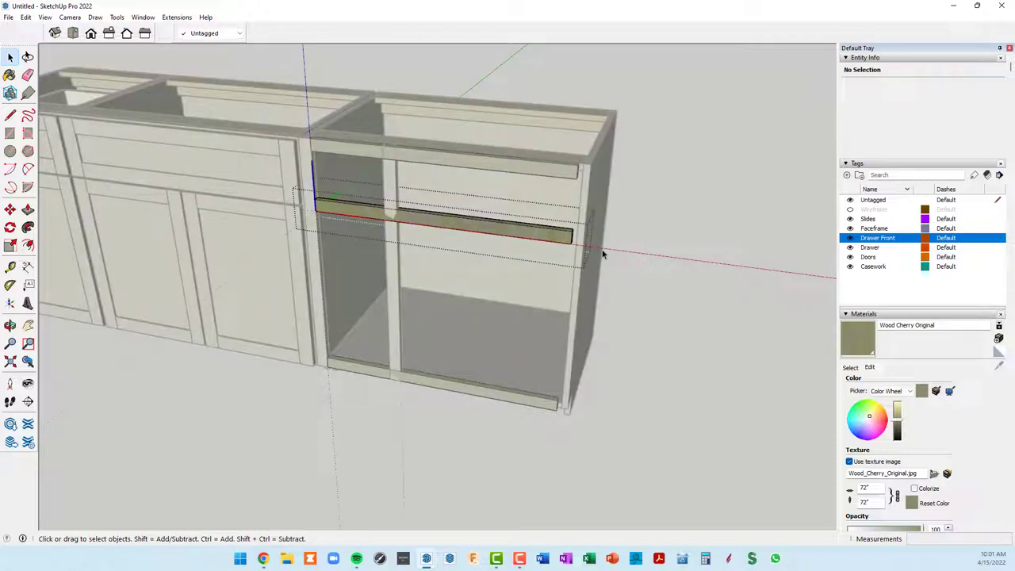
key(p)
scroll(591, 250, up, 3)
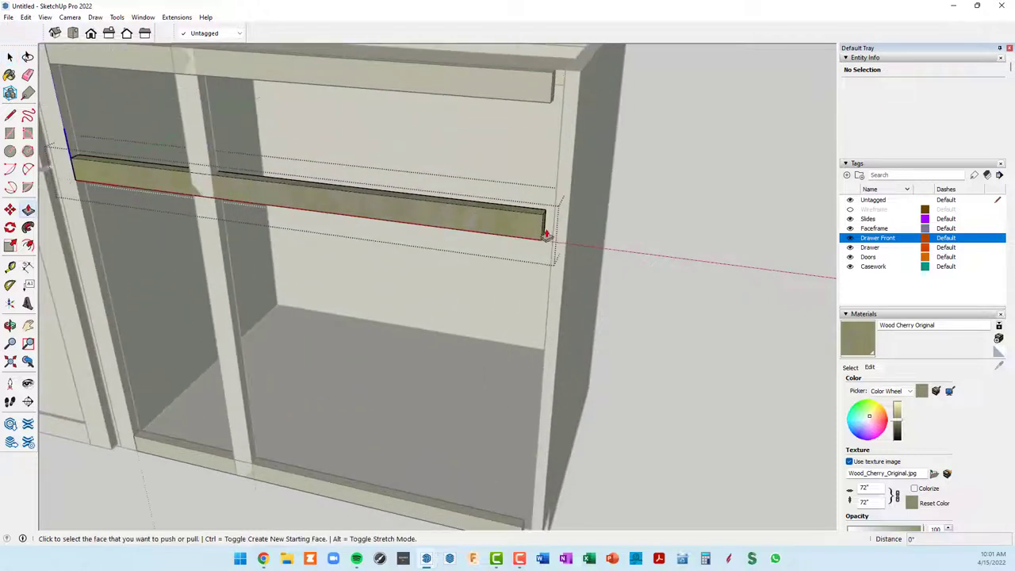
scroll(546, 233, up, 3)
click(542, 229)
scroll(494, 226, down, 2)
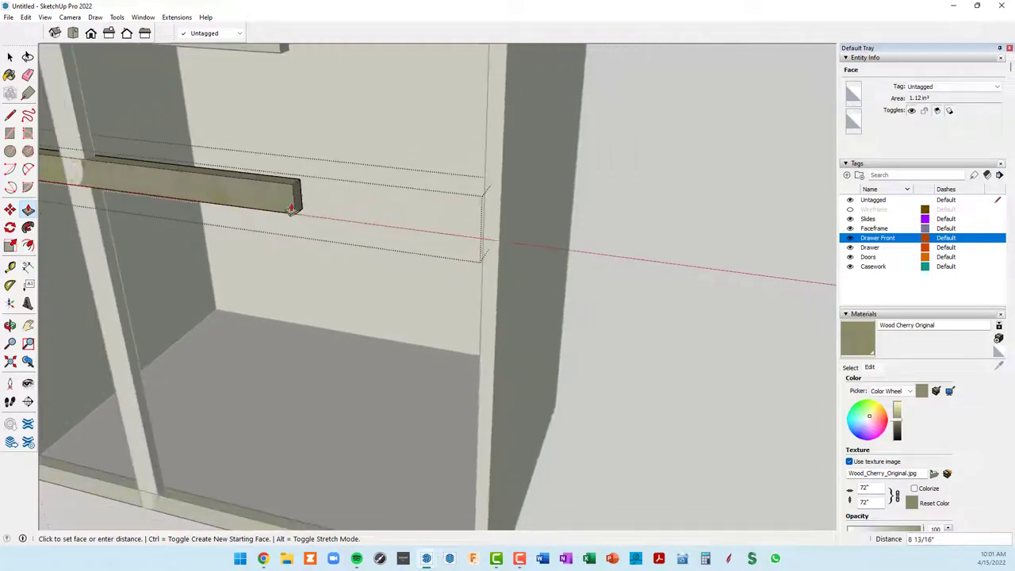
mouse_move(140, 204)
middle_down()
mouse_move(333, 194)
mouse_move(238, 230)
middle_up()
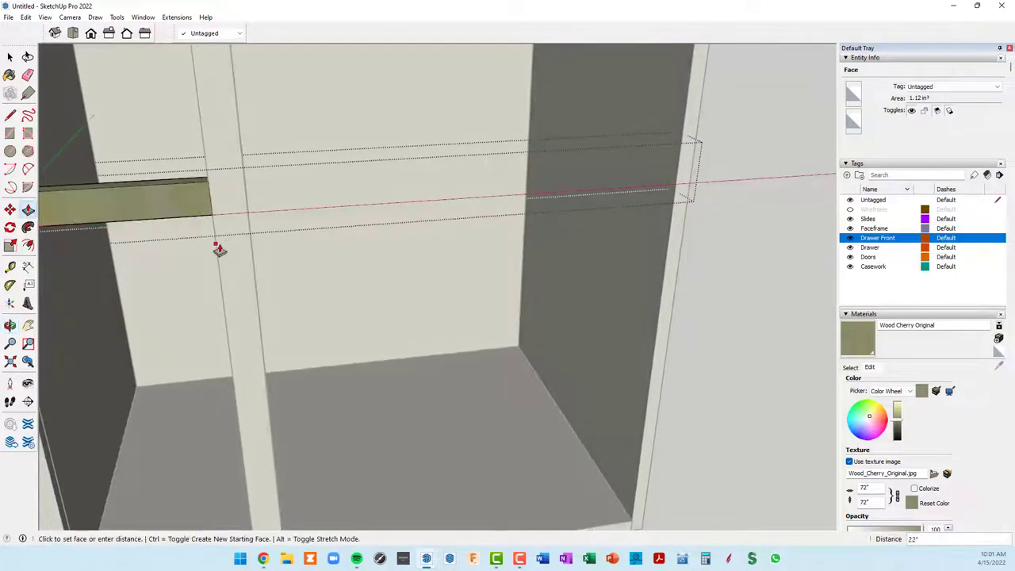
click(215, 254)
scroll(247, 245, down, 3)
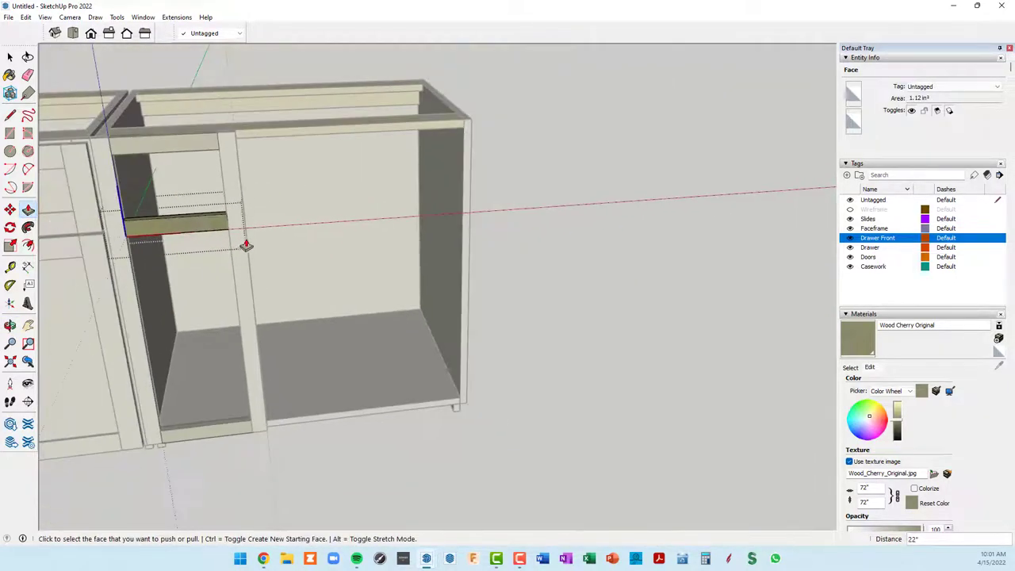
scroll(270, 241, down, 2)
mouse_move(269, 240)
middle_down()
mouse_move(362, 230)
mouse_move(385, 245)
middle_up()
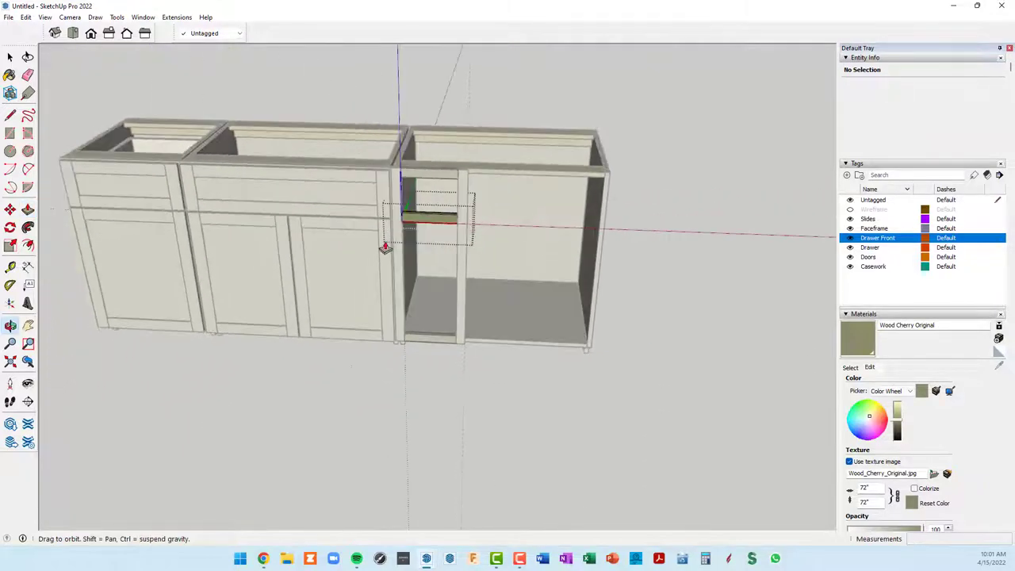
right_click(694, 250)
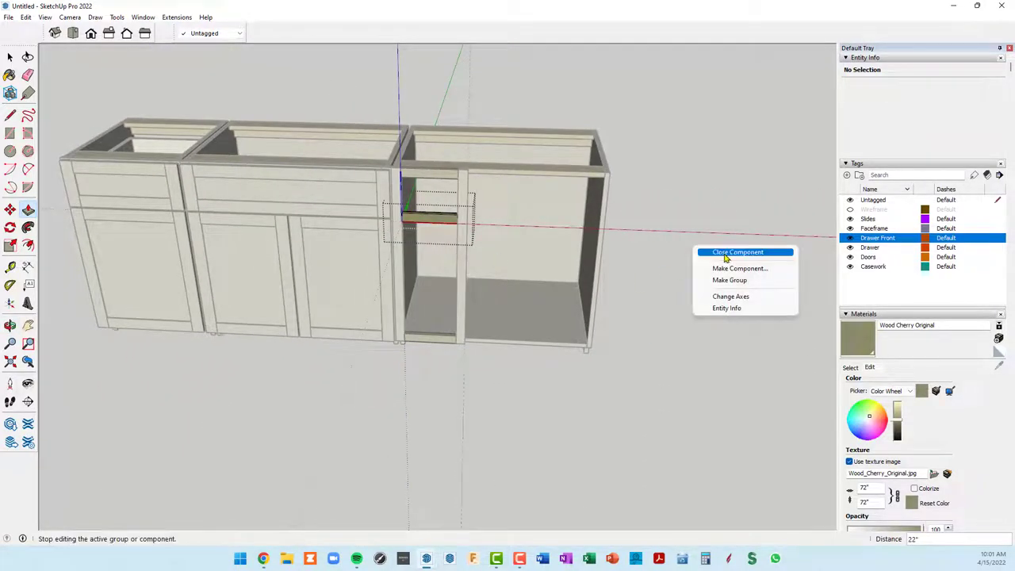
click(725, 252)
Step: Delete the narrow bay's horizontal drawer rail
scroll(452, 245, up, 1)
scroll(441, 226, up, 2)
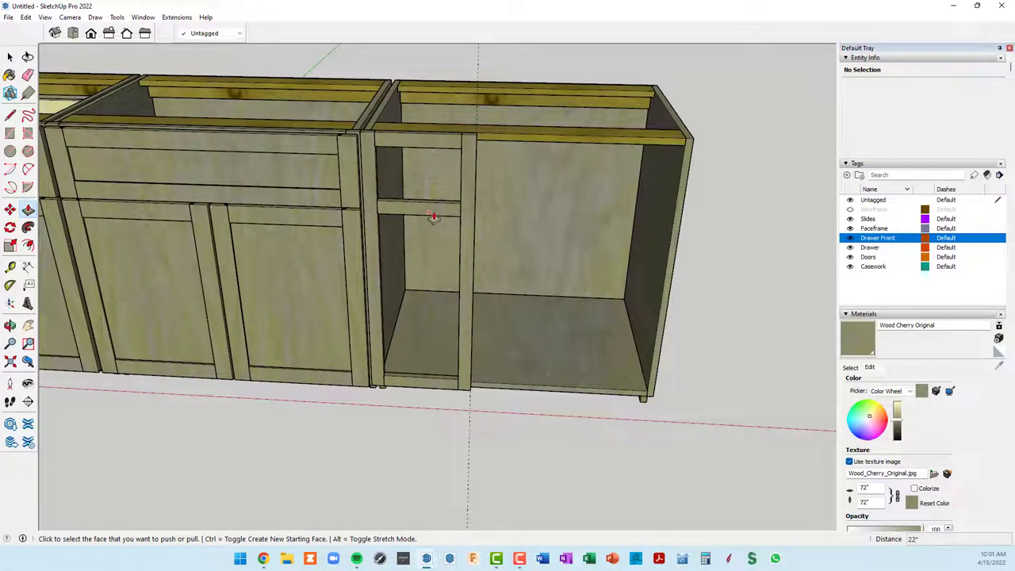
key(space)
click(430, 207)
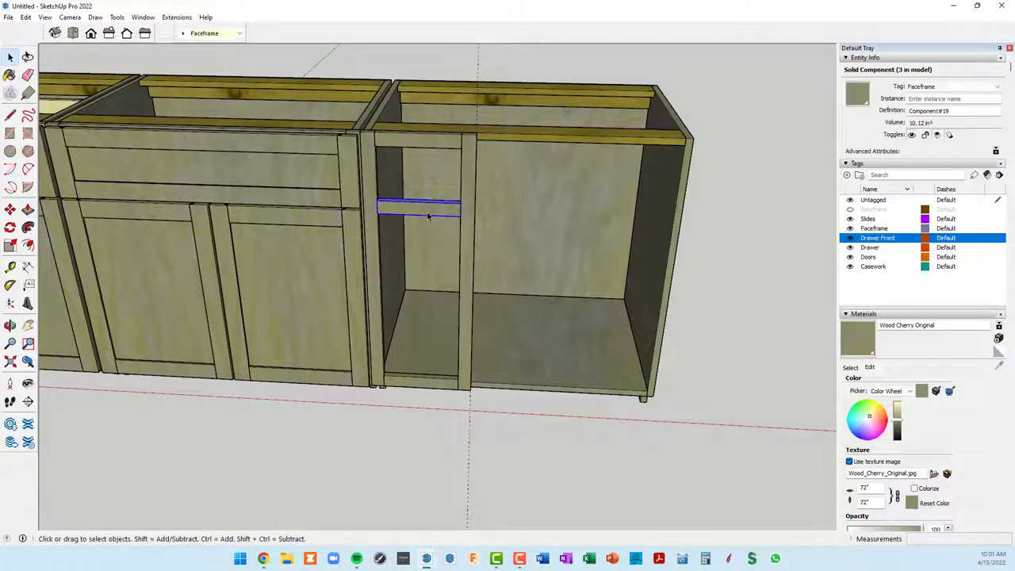
key(Delete)
middle_drag(511, 229, 576, 214)
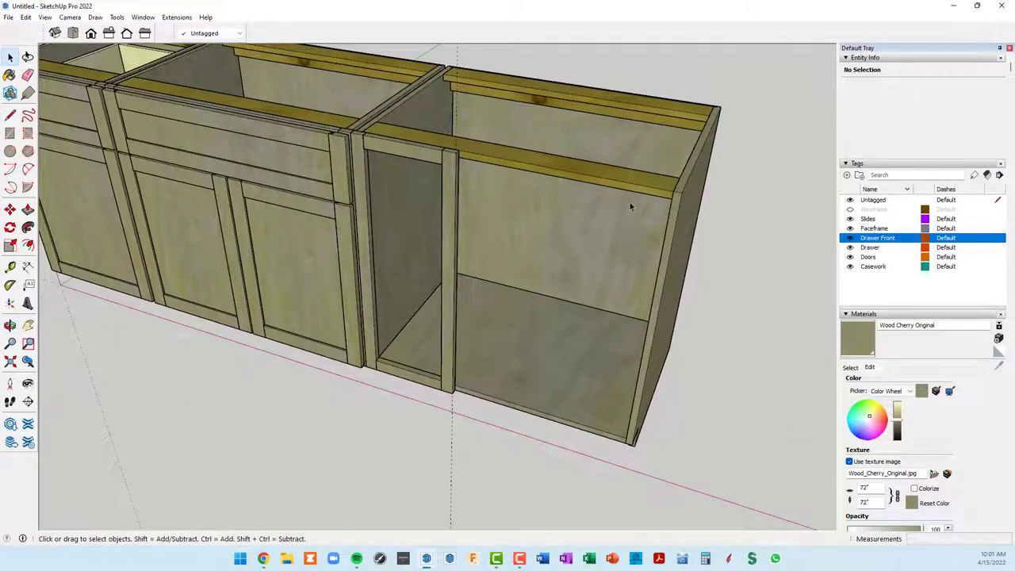
Step: Move the third cabinet's right side panel to the narrow face frame's corner
click(672, 236)
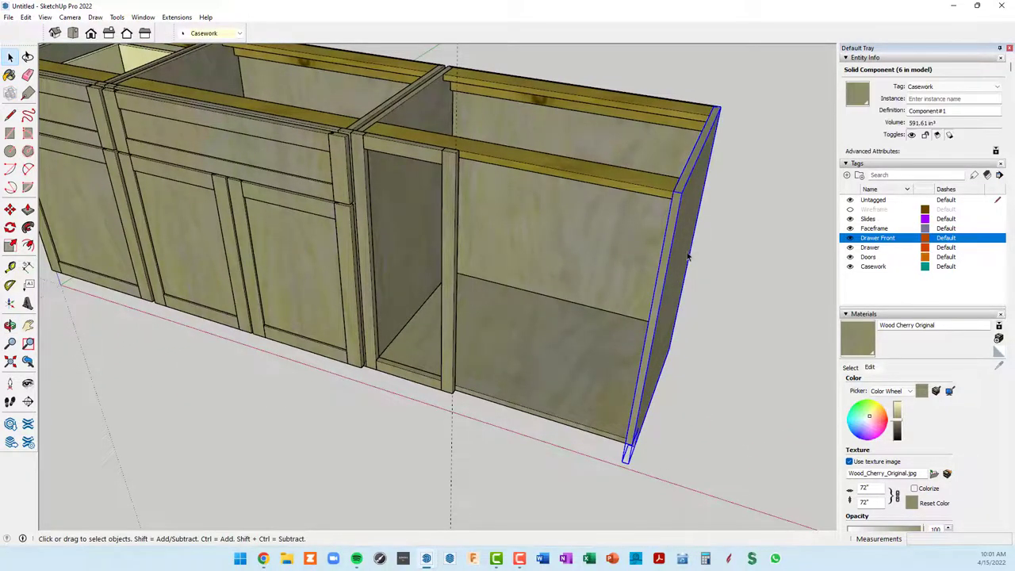
mouse_move(689, 256)
middle_down()
mouse_move(652, 268)
mouse_move(655, 230)
middle_up()
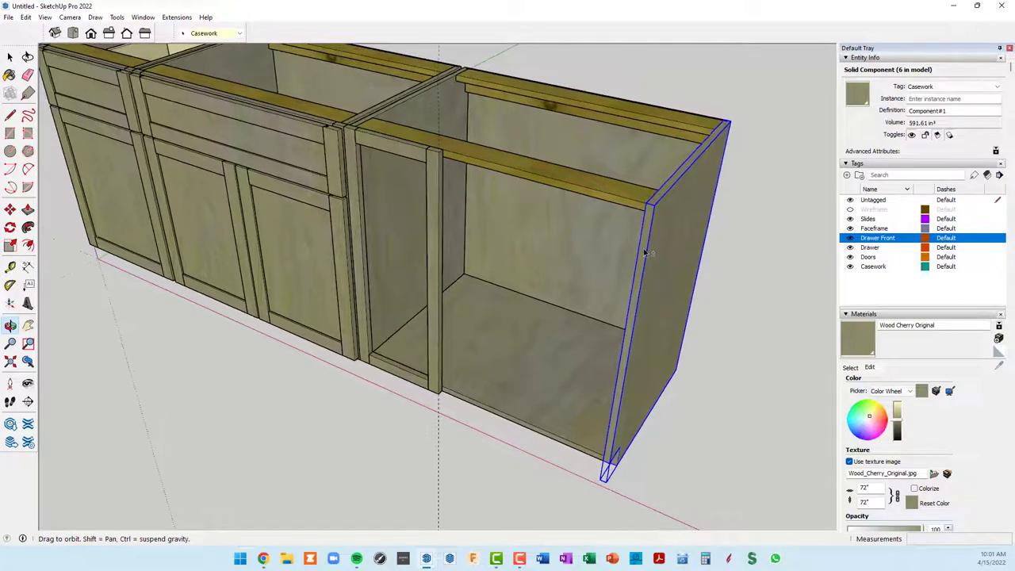
scroll(659, 220, up, 3)
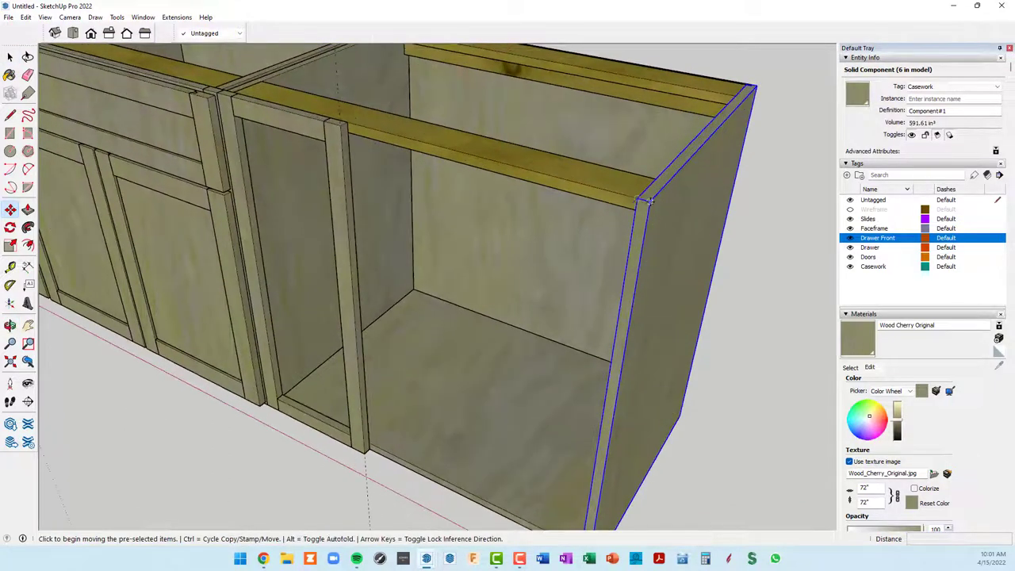
click(649, 202)
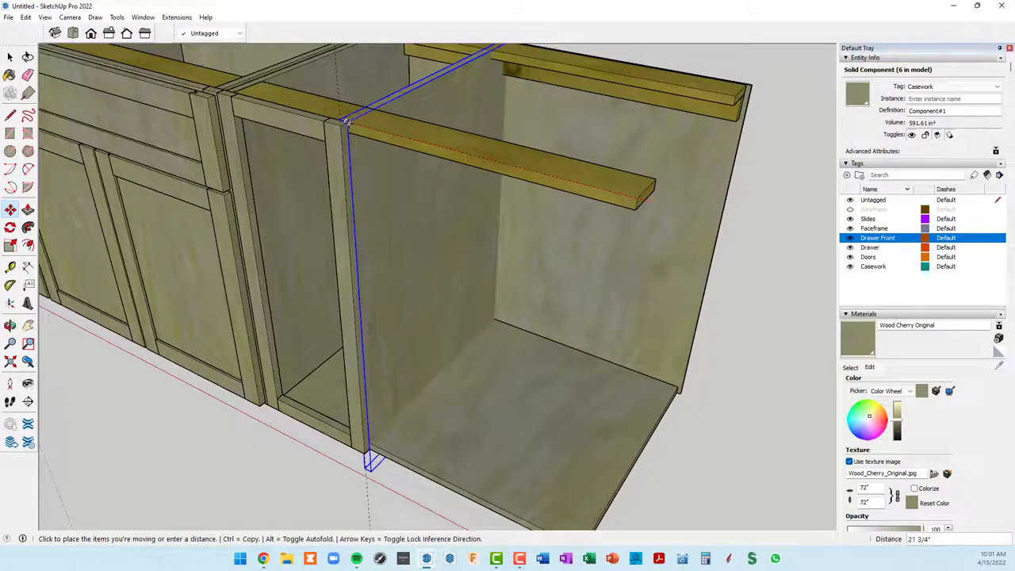
click(347, 123)
Step: Shift the side panel a further 1/4" to line up with the face frame
scroll(346, 123, up, 3)
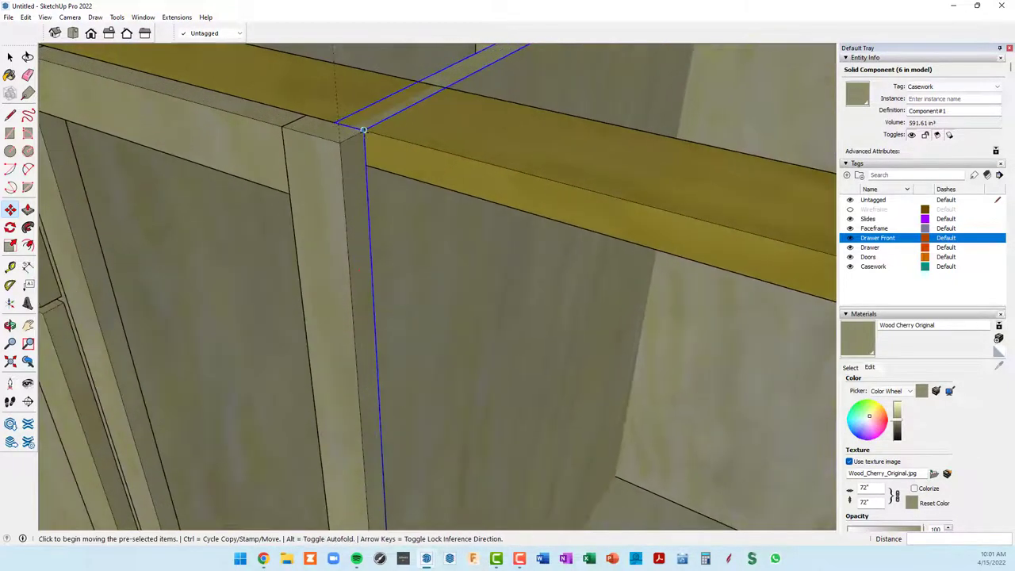
click(363, 129)
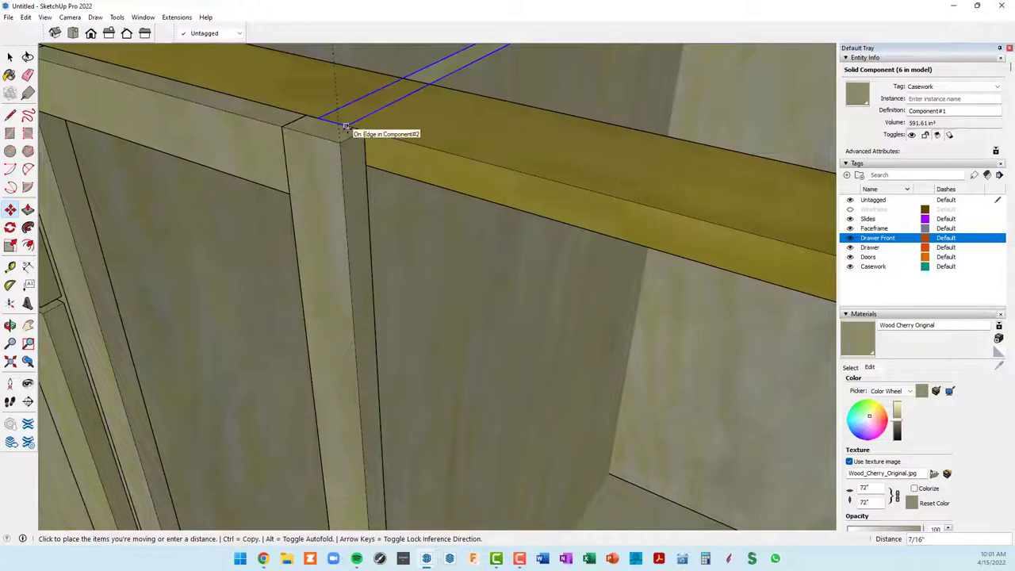
text(1/4)
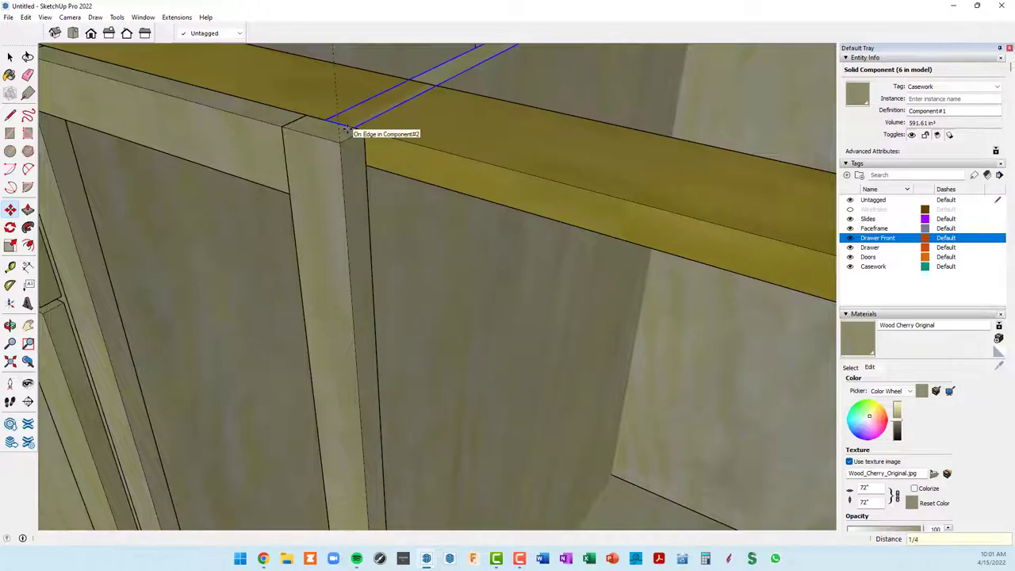
key(Return)
scroll(396, 143, down, 5)
scroll(432, 153, down, 3)
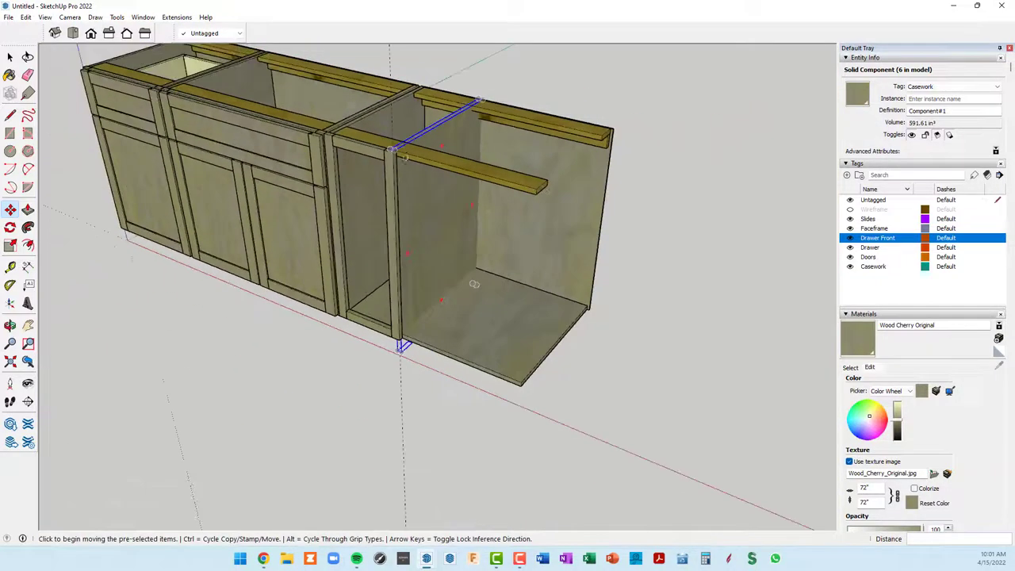
middle_drag(433, 153, 502, 233)
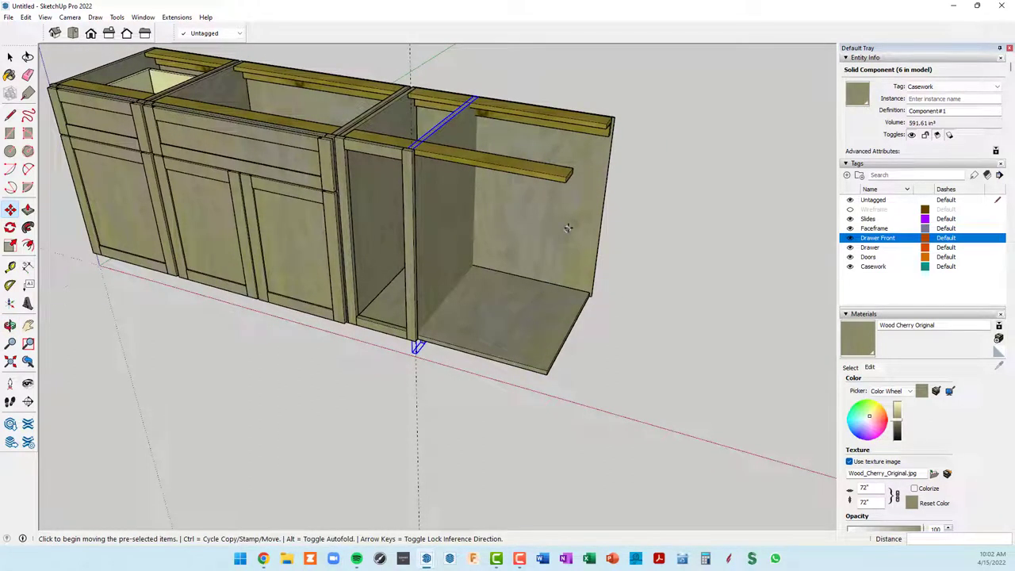
key(space)
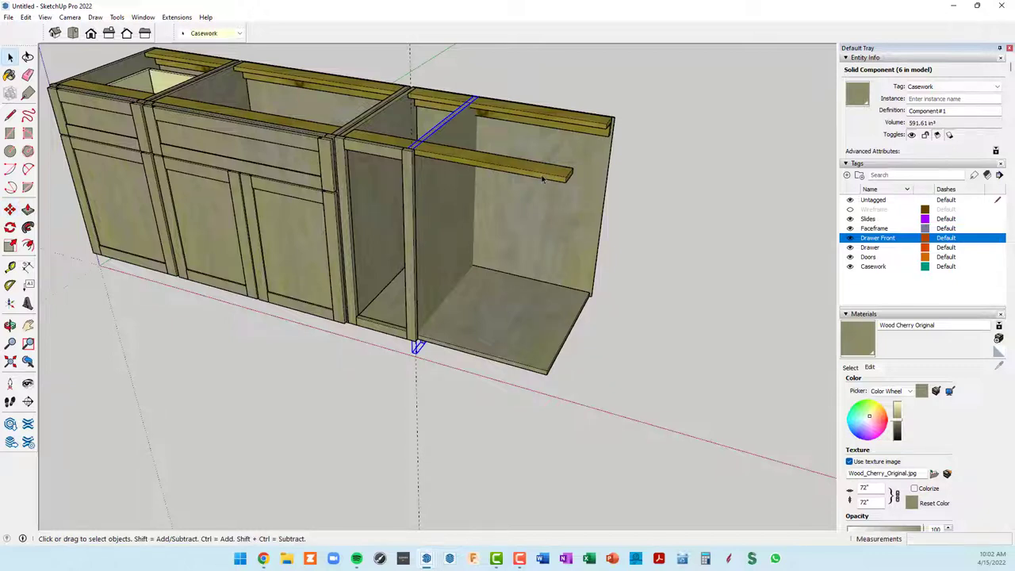
Step: Make the third cabinet's two top stretchers unique
click(542, 177)
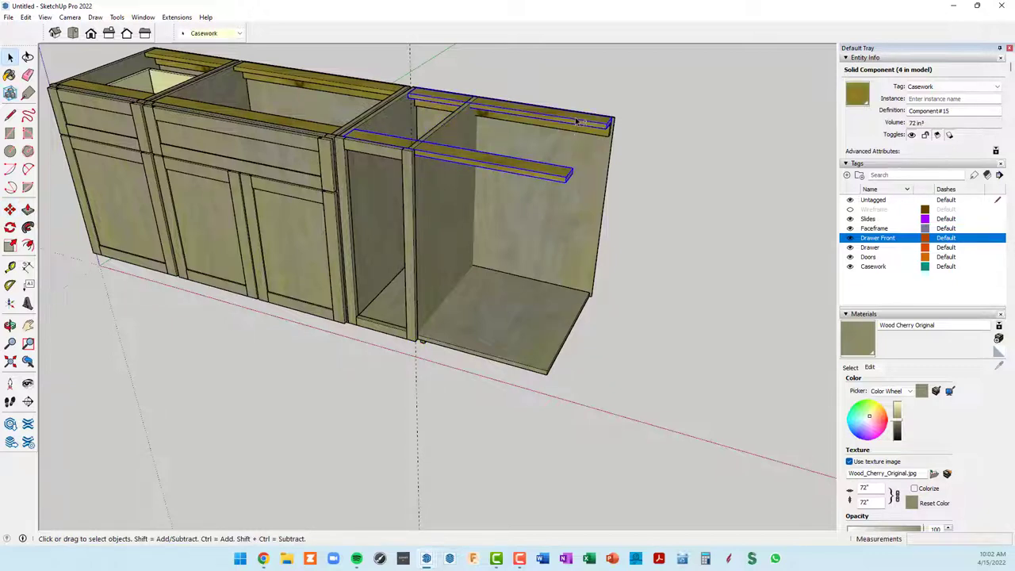
ctrl+click(577, 121)
right_click(574, 121)
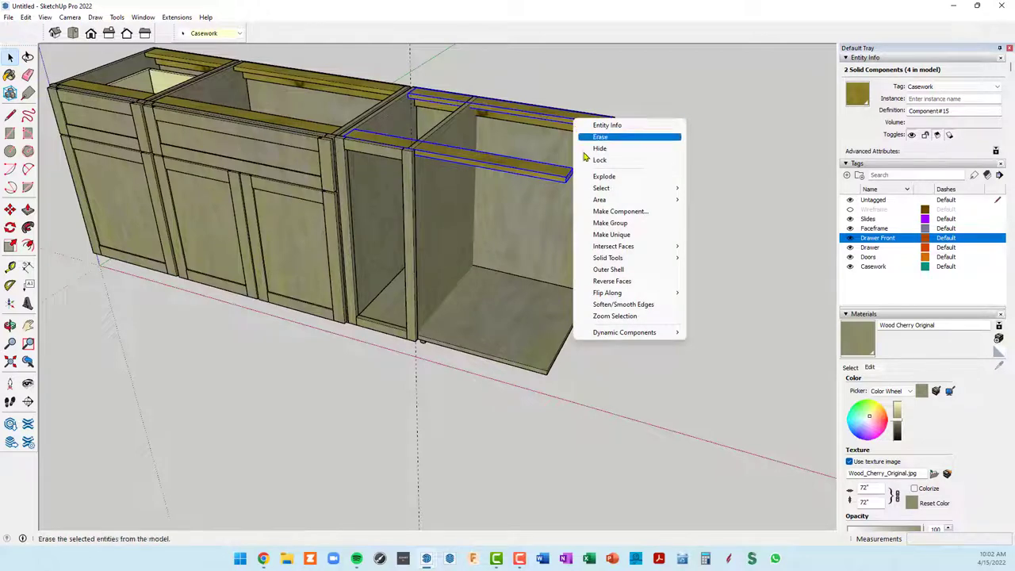
click(621, 236)
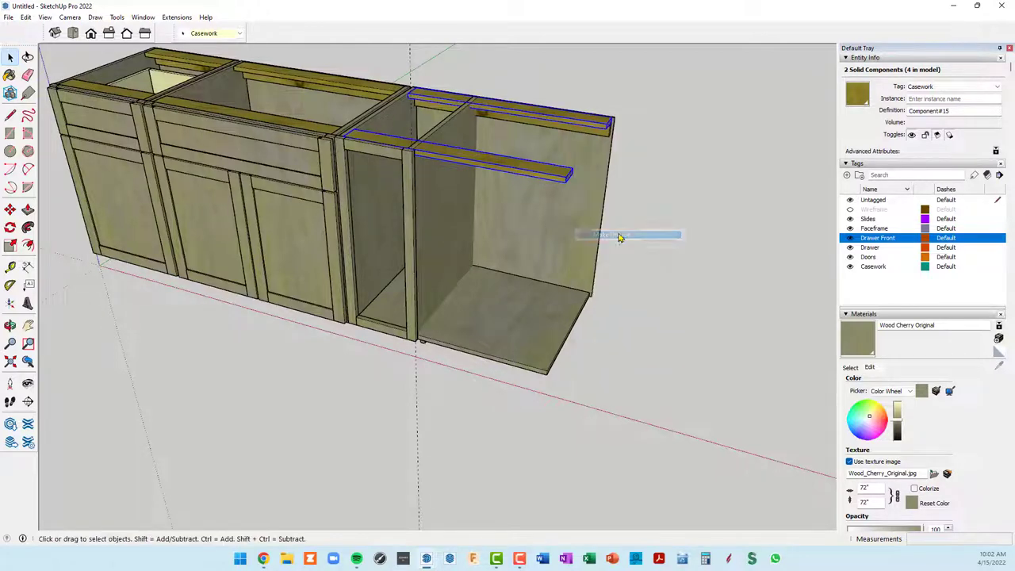
Step: Push/pull the front stretcher's end back to meet the moved side panel
double_click(556, 178)
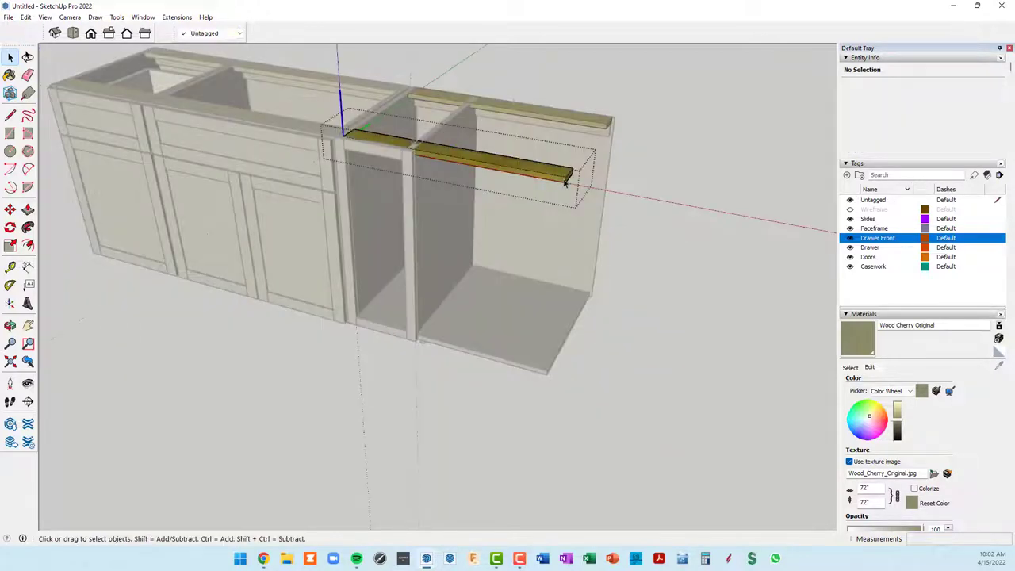
key(p)
scroll(564, 182, up, 3)
click(571, 183)
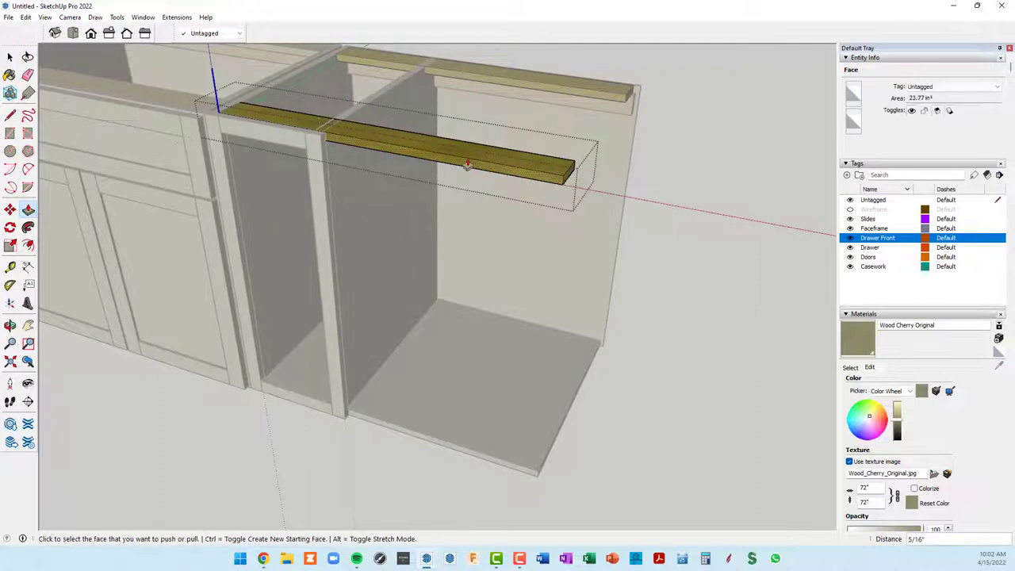
drag(571, 179, 474, 161)
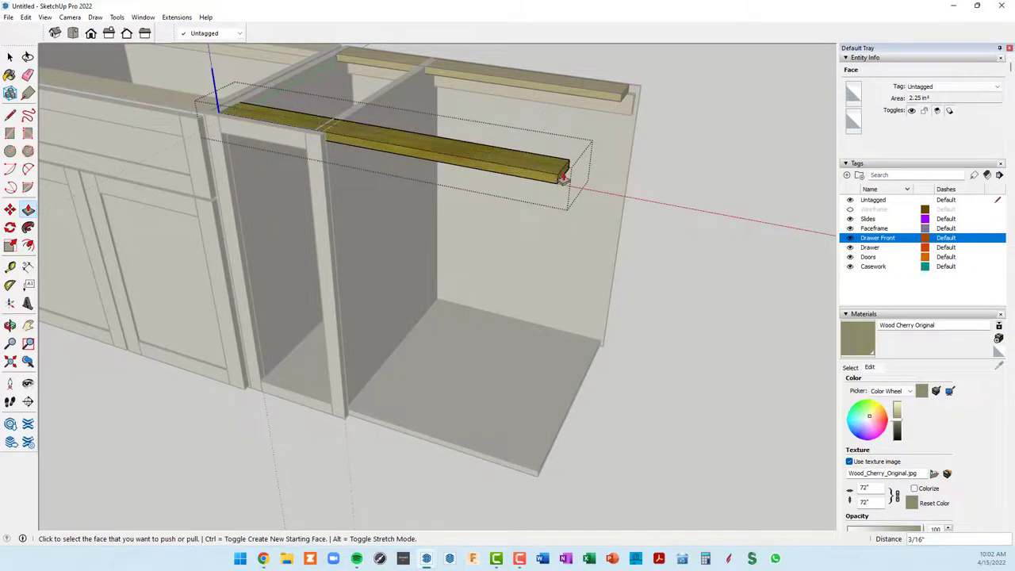
click(563, 177)
scroll(350, 119, up, 3)
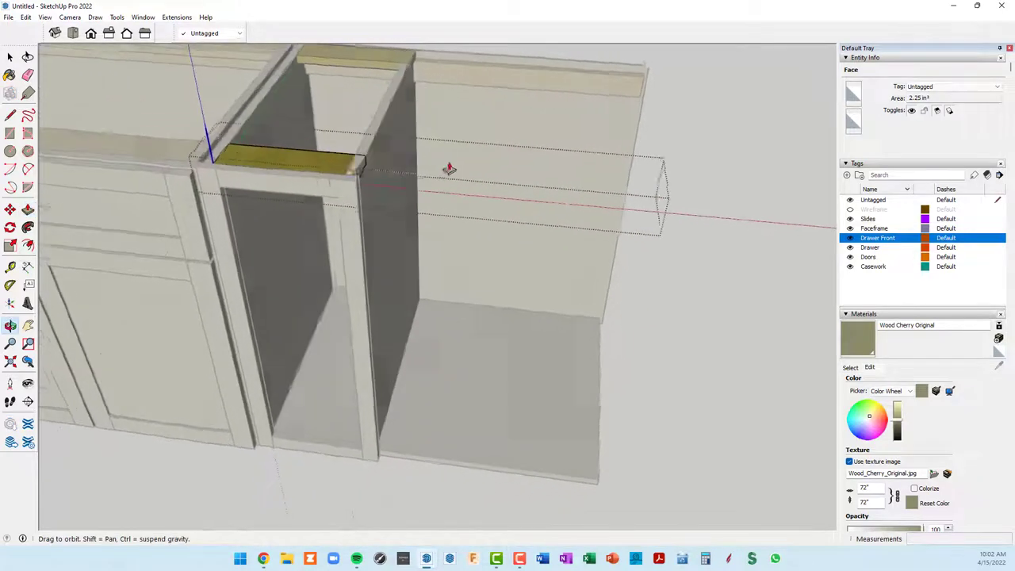
click(366, 151)
scroll(444, 182, down, 2)
scroll(524, 195, down, 2)
middle_drag(597, 200, 521, 215)
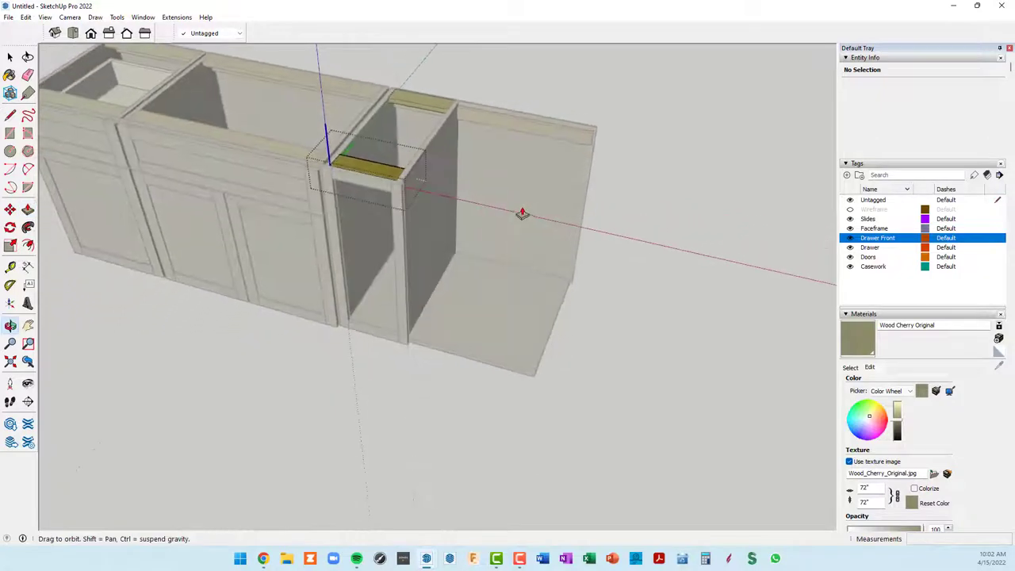
right_click(709, 205)
click(734, 209)
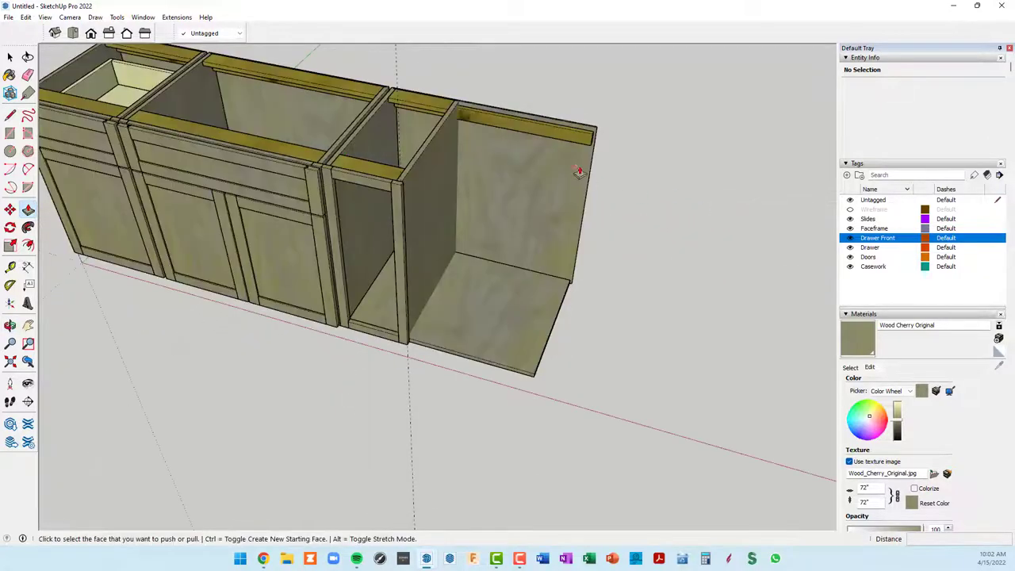
key(space)
Step: Make the back top stretcher unique and push its end in 22" to span the narrow bay
click(569, 140)
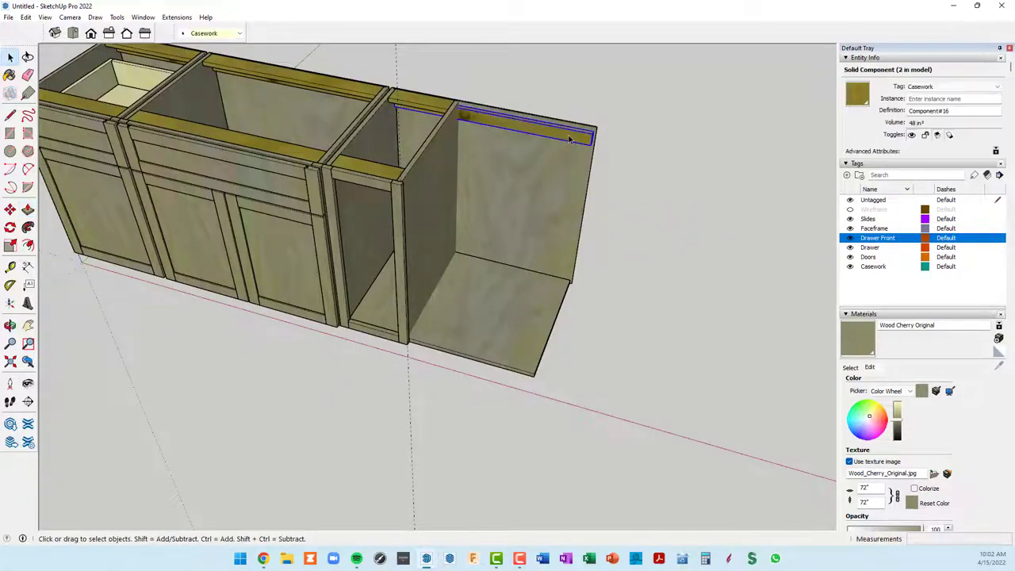
right_click(570, 139)
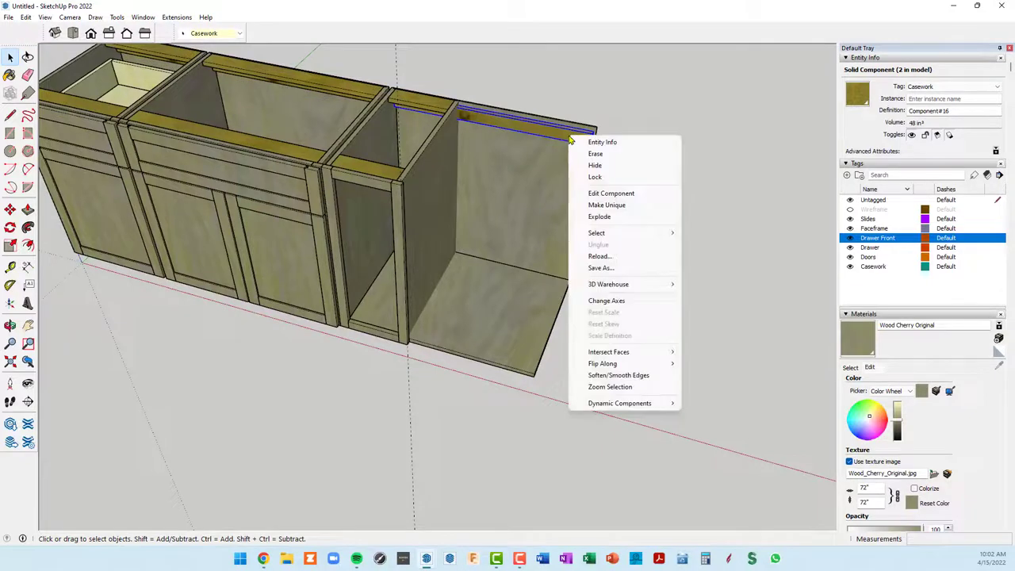
click(607, 205)
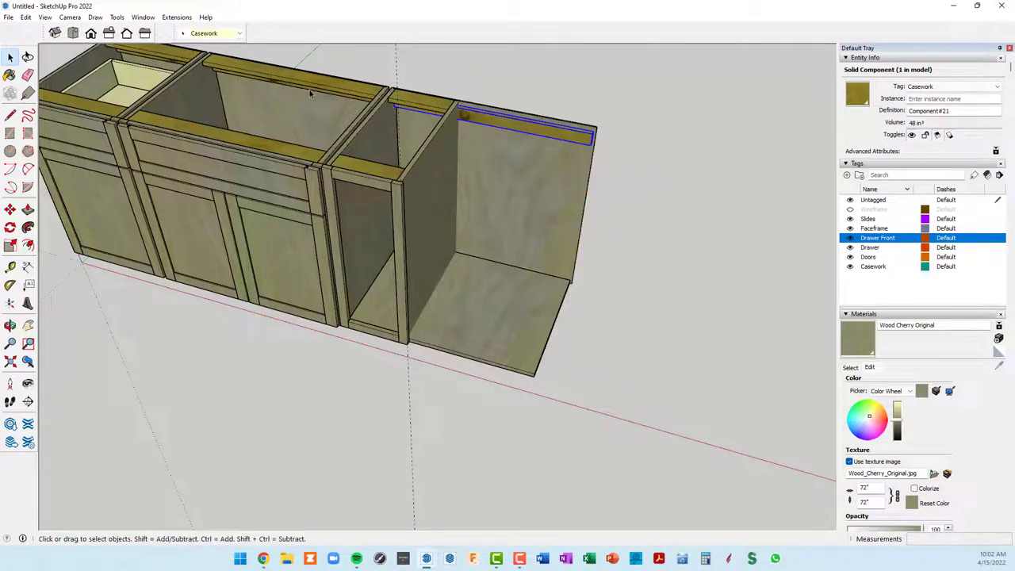
middle_drag(589, 158, 543, 142)
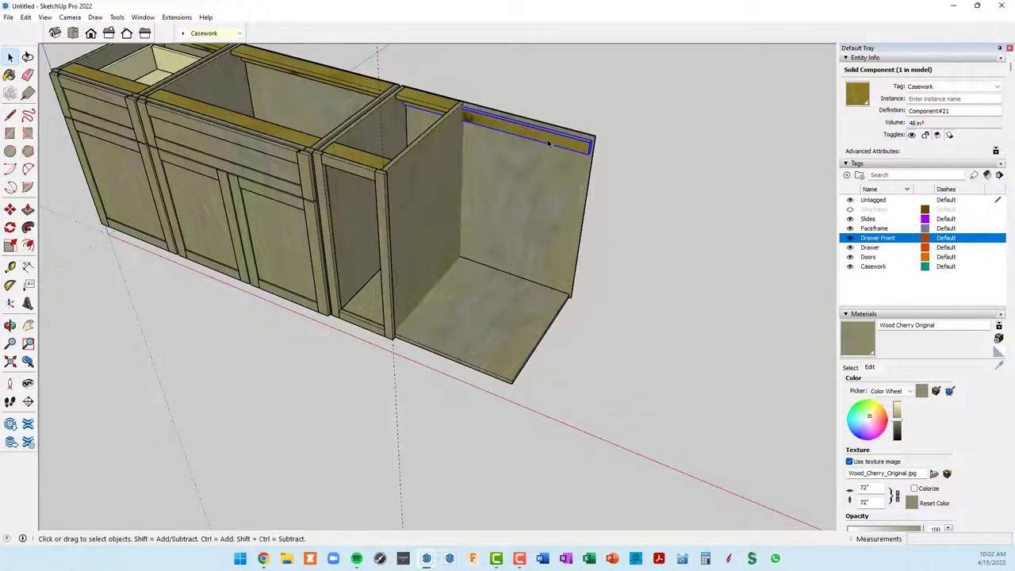
double_click(547, 143)
scroll(590, 151, up, 3)
scroll(590, 153, up, 2)
key(p)
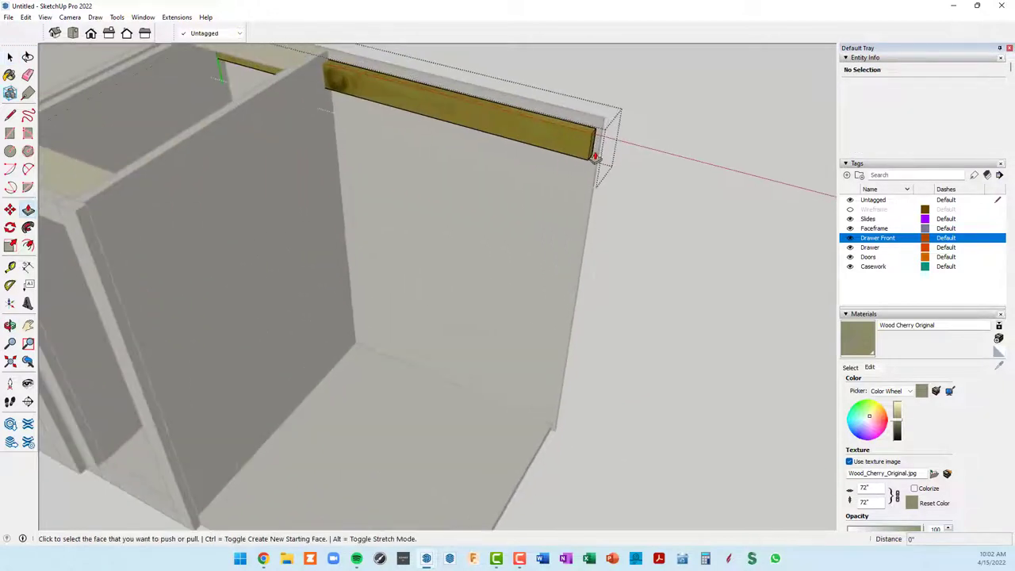
click(587, 151)
click(586, 148)
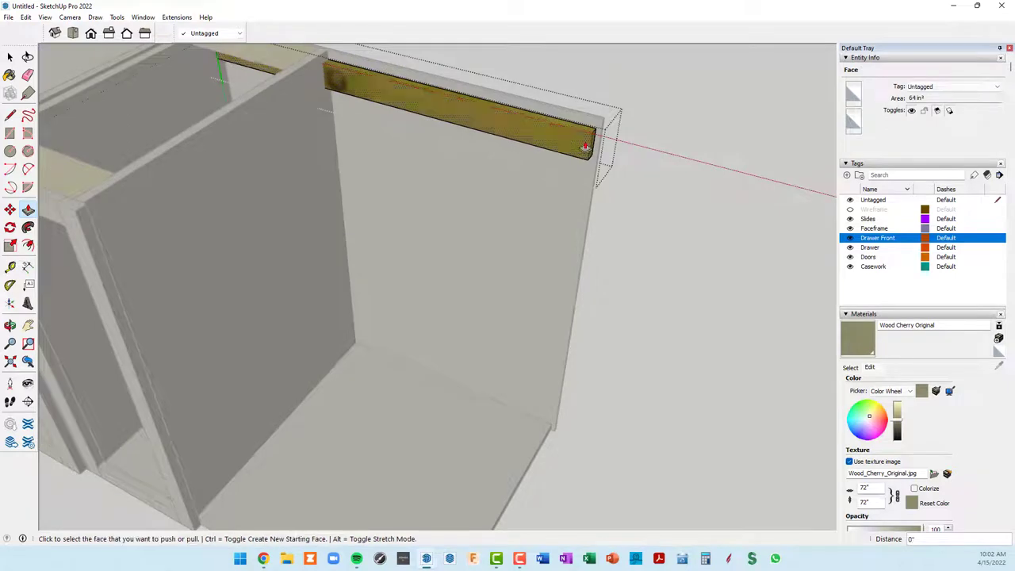
scroll(591, 147, up, 2)
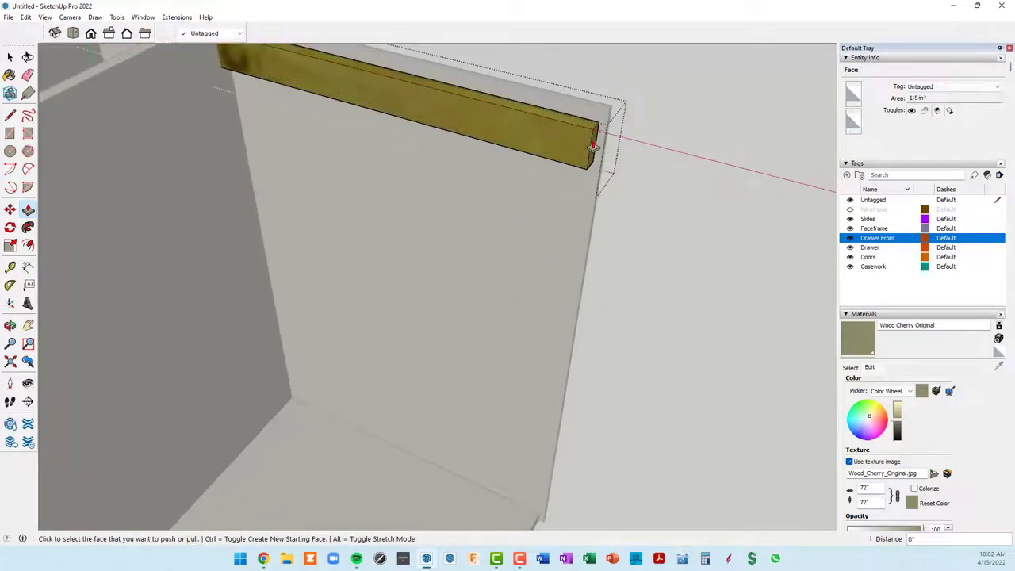
scroll(594, 147, down, 2)
scroll(452, 151, down, 3)
mouse_move(388, 154)
middle_down()
mouse_move(556, 162)
mouse_move(713, 132)
mouse_move(359, 200)
middle_up()
Step: Cancel the unfinished push/pull and close the component being edited
key(Escape)
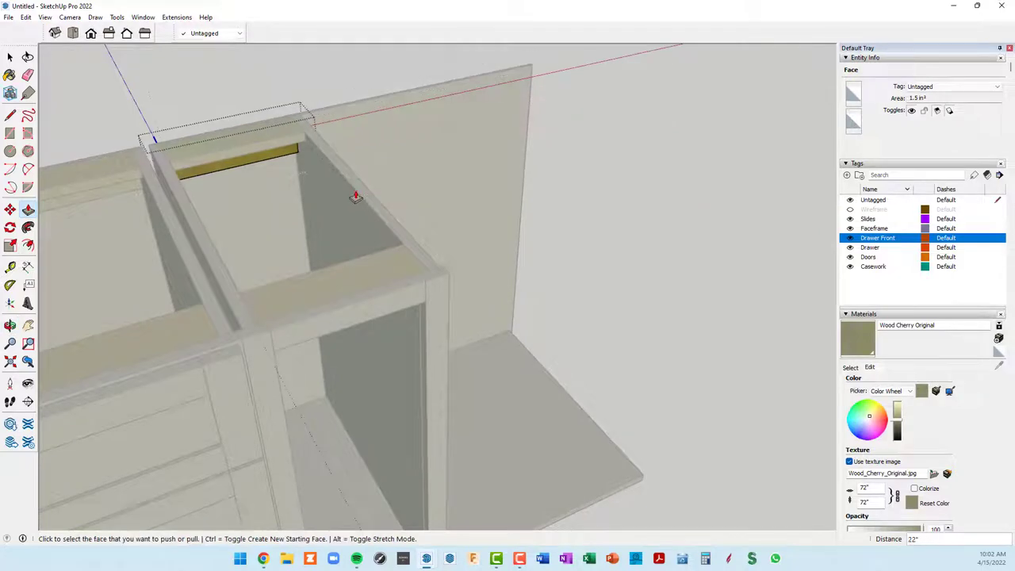
middle_drag(426, 214, 481, 176)
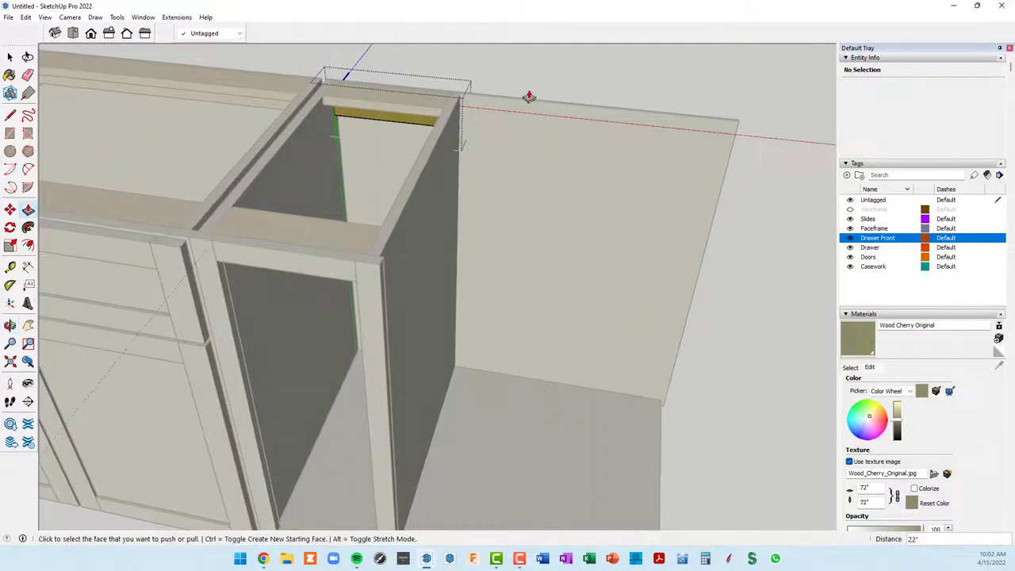
right_click(559, 66)
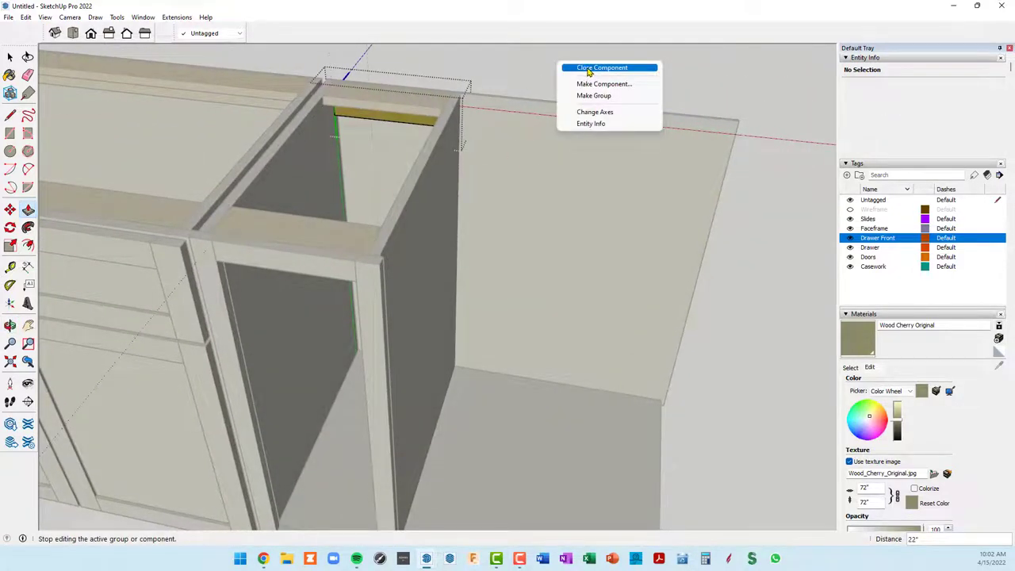
click(589, 68)
Step: Push the third cabinet's leftover drawer-front panel face inward, then close its group
mouse_move(628, 174)
middle_down()
mouse_move(544, 170)
mouse_move(529, 116)
middle_up()
mouse_move(627, 210)
middle_down()
mouse_move(453, 227)
mouse_move(567, 238)
middle_up()
key(space)
double_click(626, 213)
mouse_move(660, 228)
middle_down()
mouse_move(669, 310)
mouse_move(705, 327)
middle_up()
scroll(708, 329, up, 2)
key(p)
scroll(718, 322, up, 2)
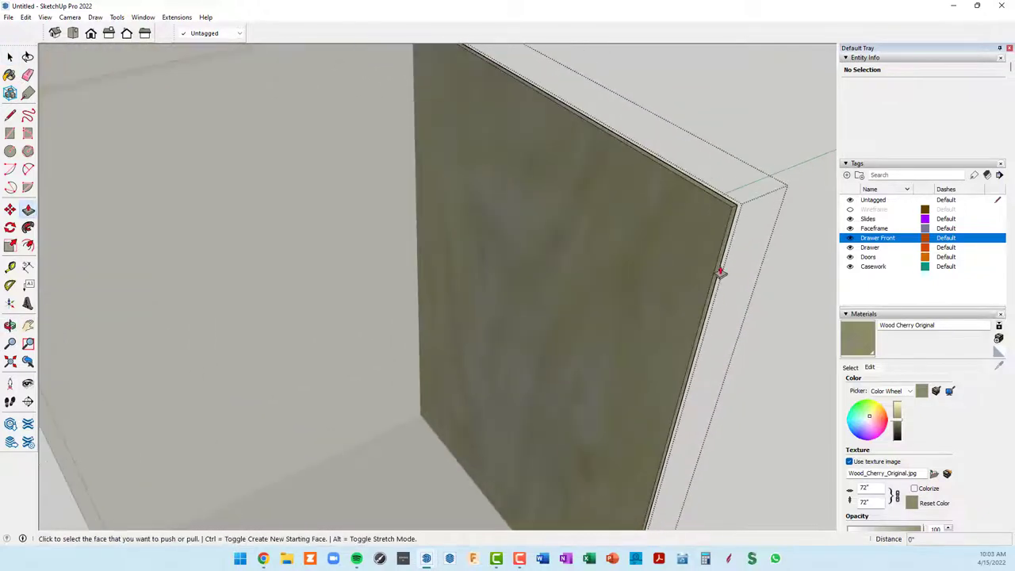
click(721, 268)
scroll(624, 236, down, 3)
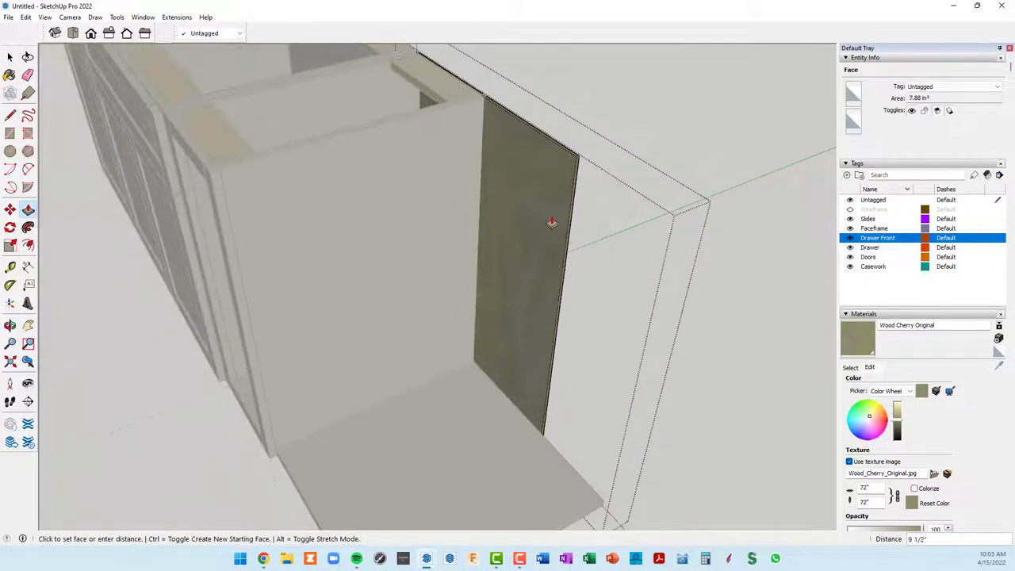
mouse_move(550, 220)
middle_down()
mouse_move(335, 253)
mouse_move(227, 169)
middle_up()
scroll(226, 170, up, 3)
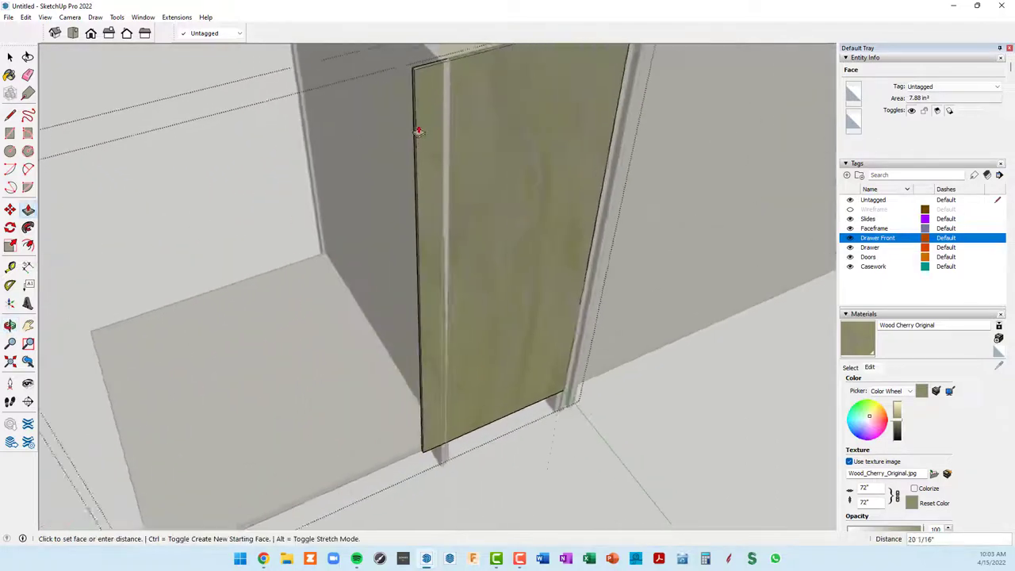
scroll(429, 111, up, 2)
mouse_move(445, 96)
middle_down()
mouse_move(428, 164)
mouse_move(404, 199)
middle_up()
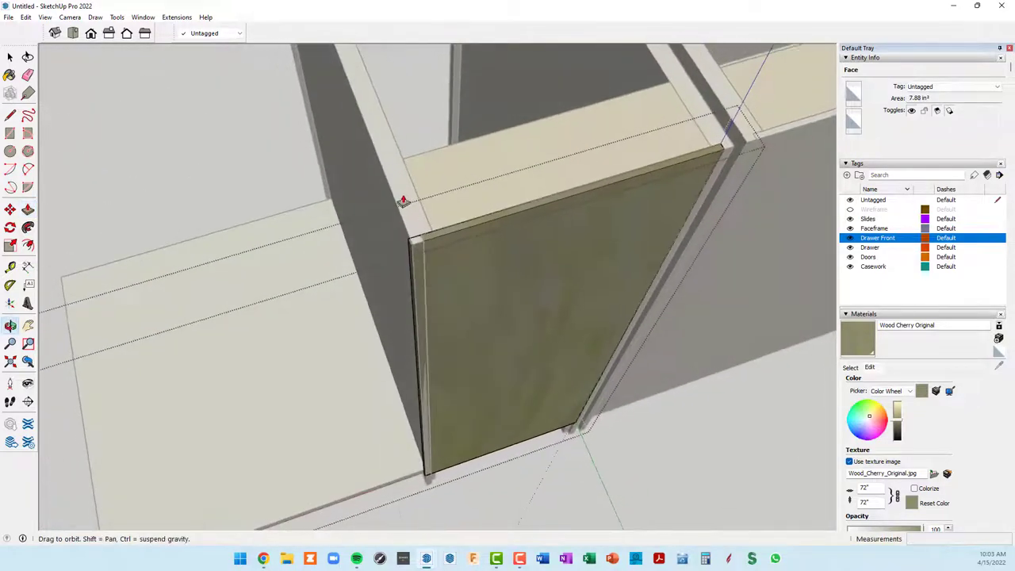
click(425, 247)
scroll(425, 246, down, 3)
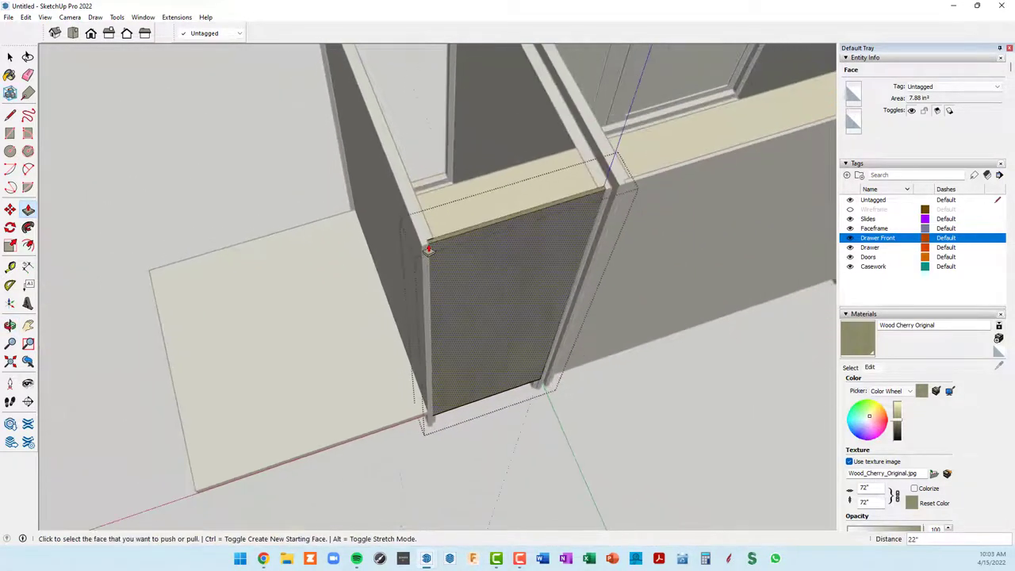
scroll(419, 297, down, 2)
mouse_move(420, 297)
middle_down()
mouse_move(669, 256)
mouse_move(671, 233)
middle_up()
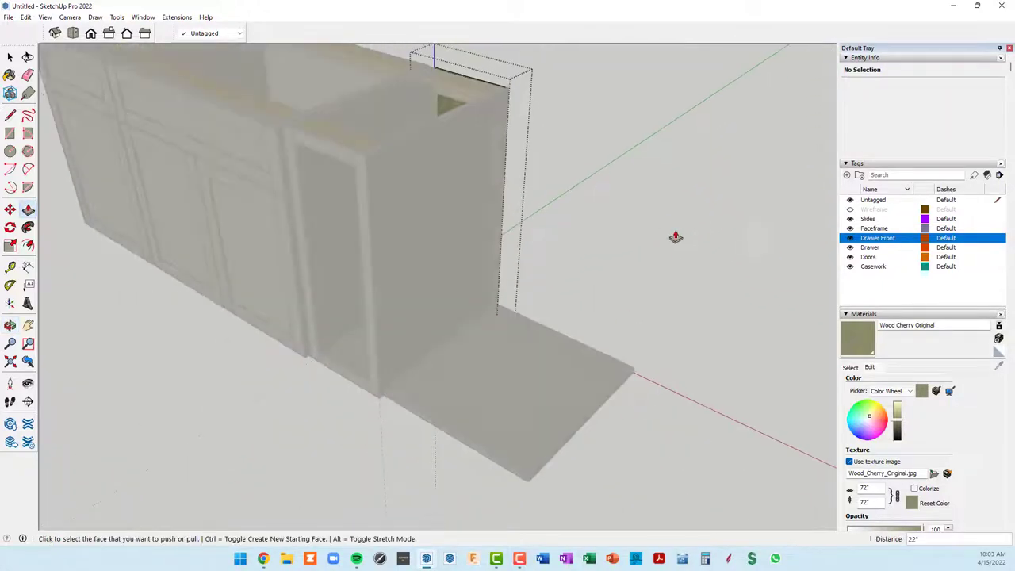
right_click(672, 225)
click(704, 226)
Step: Shorten the oversized bottom board to fit the open bay as a base shelf, then close its group
mouse_move(555, 317)
middle_down()
mouse_move(518, 286)
mouse_move(557, 318)
middle_up()
key(space)
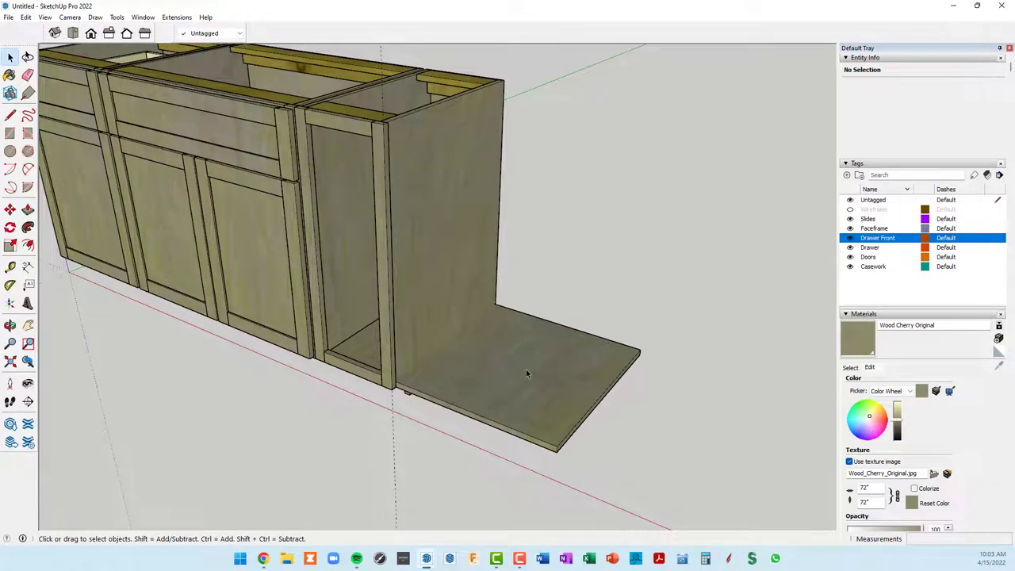
double_click(526, 373)
key(p)
scroll(571, 394, up, 3)
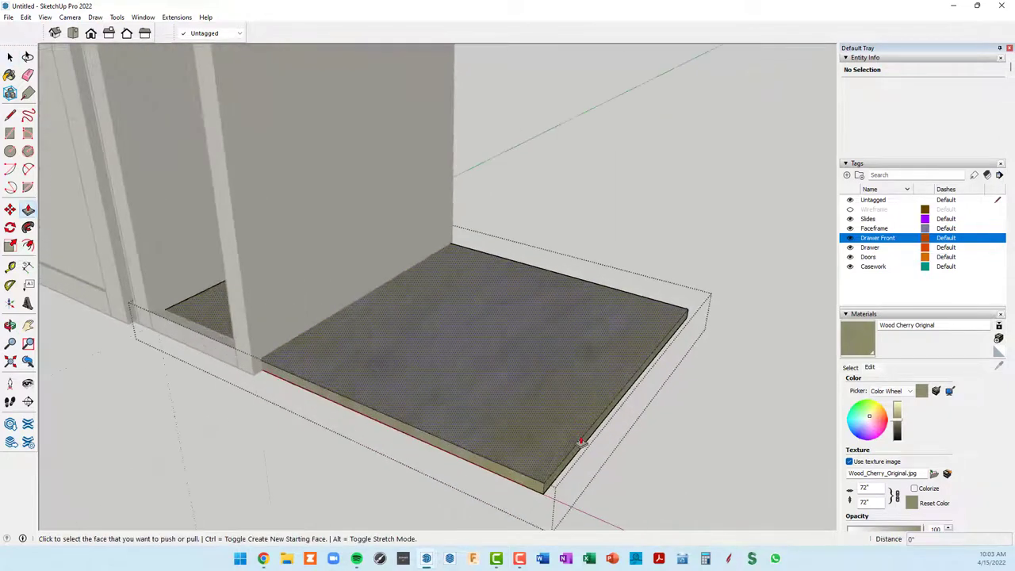
click(581, 441)
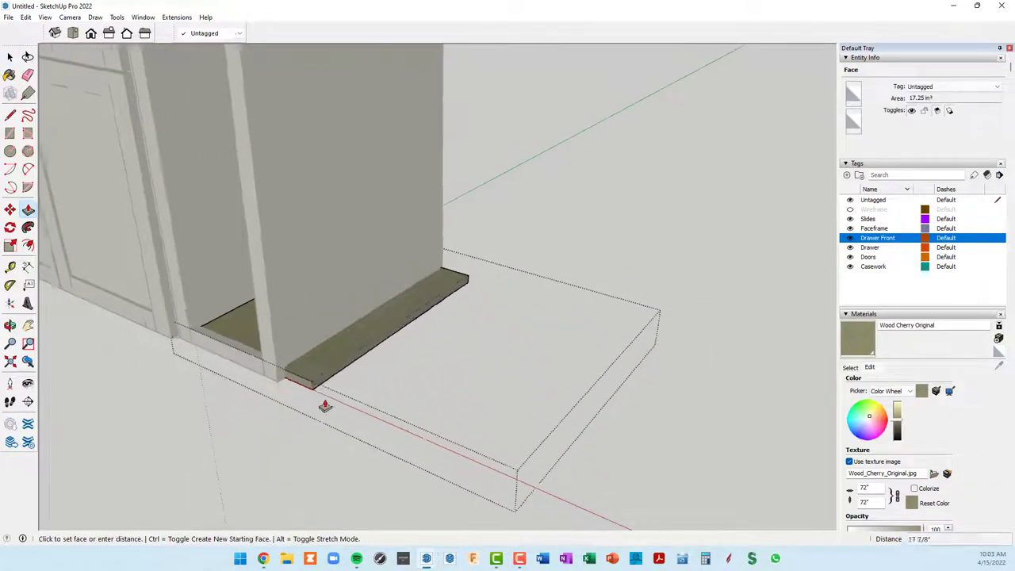
mouse_move(324, 406)
middle_down()
mouse_move(374, 369)
mouse_move(453, 238)
mouse_move(501, 82)
mouse_move(465, 135)
middle_up()
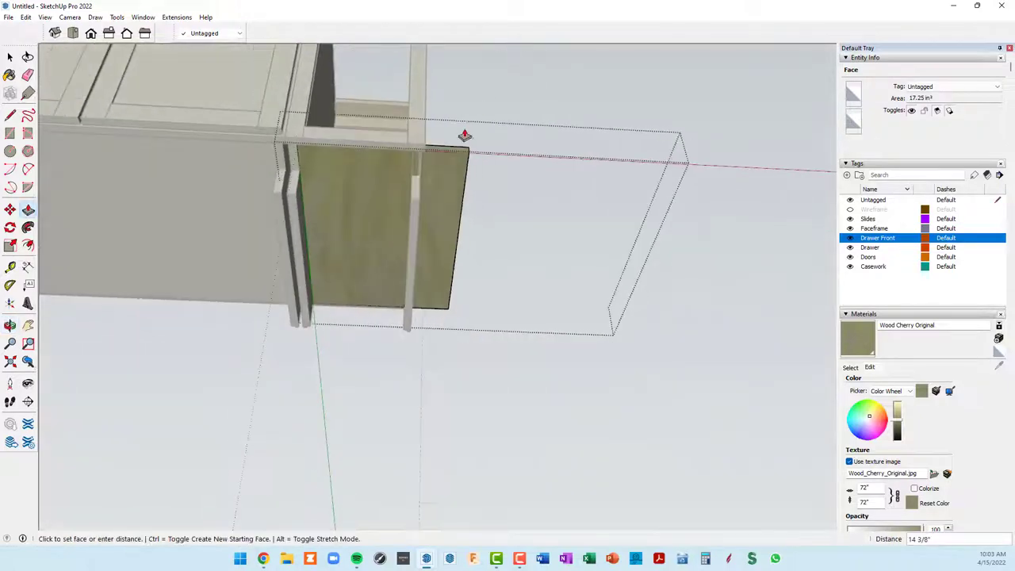
scroll(429, 158, up, 3)
scroll(403, 179, up, 3)
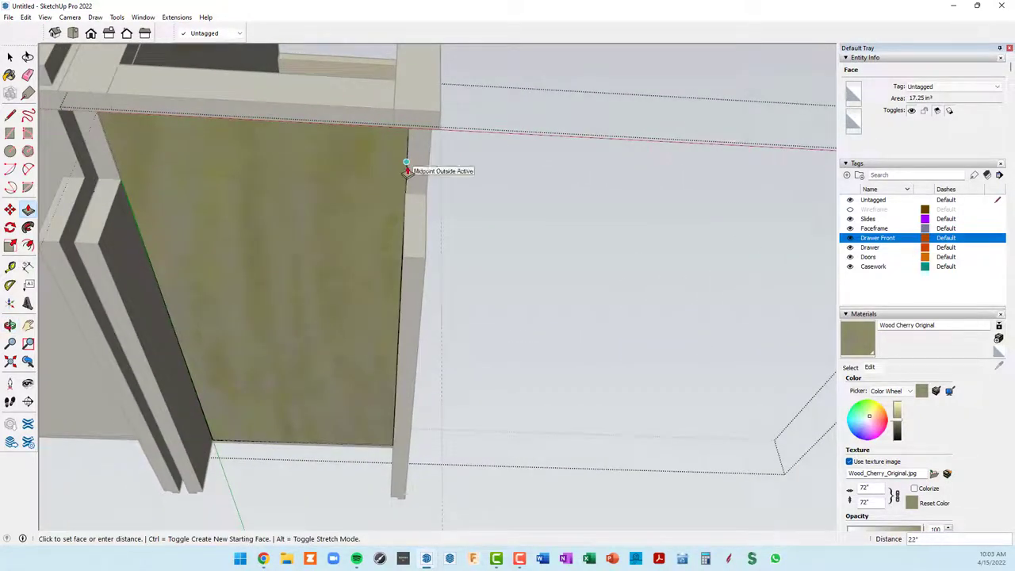
click(406, 168)
scroll(499, 170, down, 2)
scroll(512, 173, down, 2)
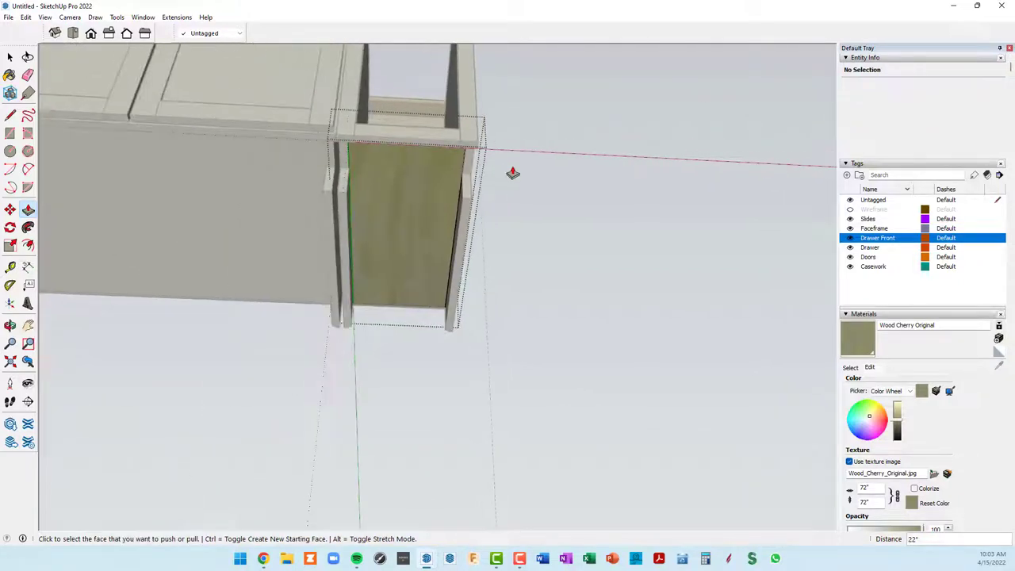
right_click(581, 111)
click(608, 113)
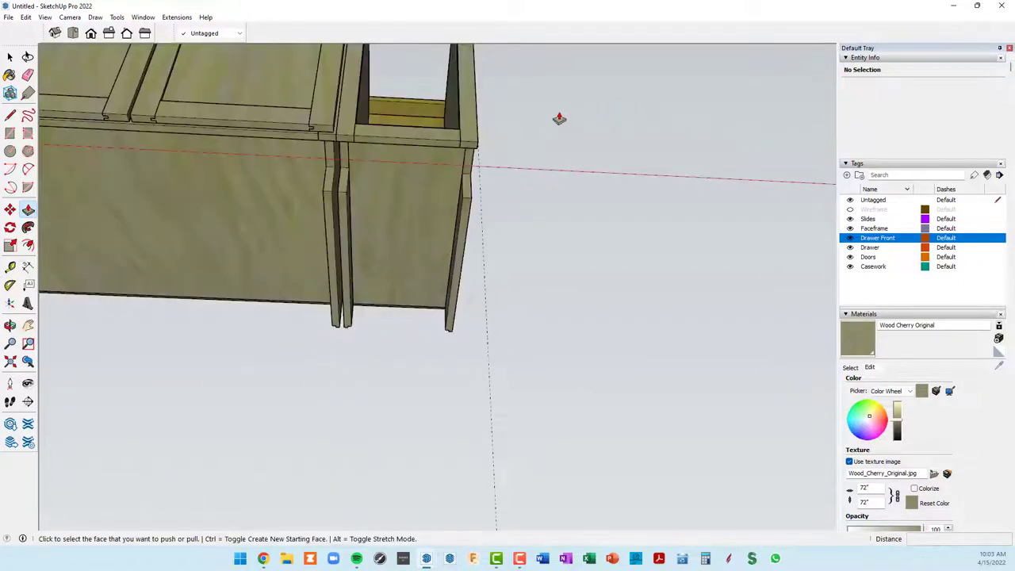
mouse_move(560, 118)
middle_down()
mouse_move(447, 498)
mouse_move(417, 382)
mouse_move(483, 410)
mouse_move(539, 401)
mouse_move(578, 301)
middle_up()
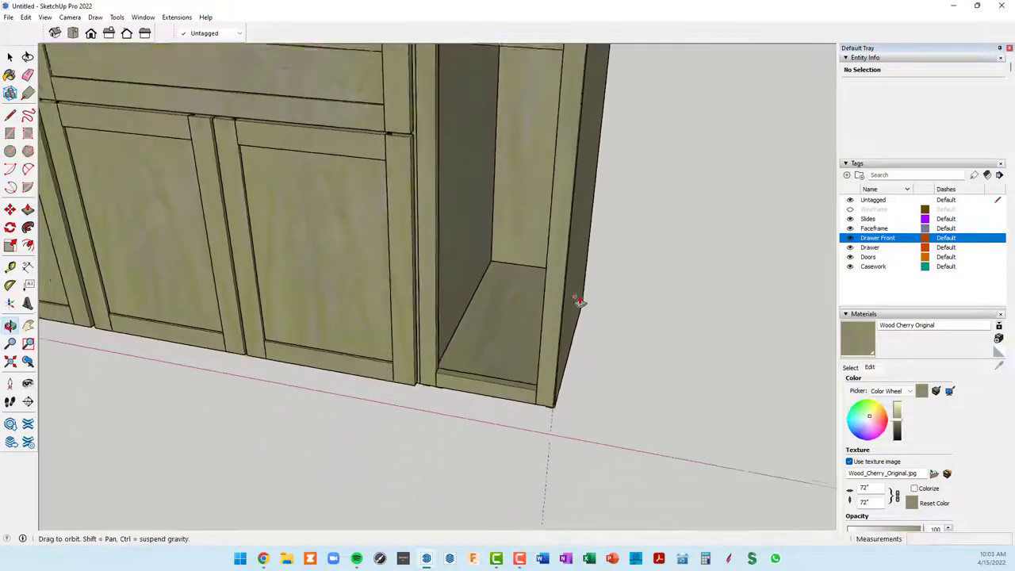
scroll(579, 301, down, 3)
scroll(539, 299, down, 4)
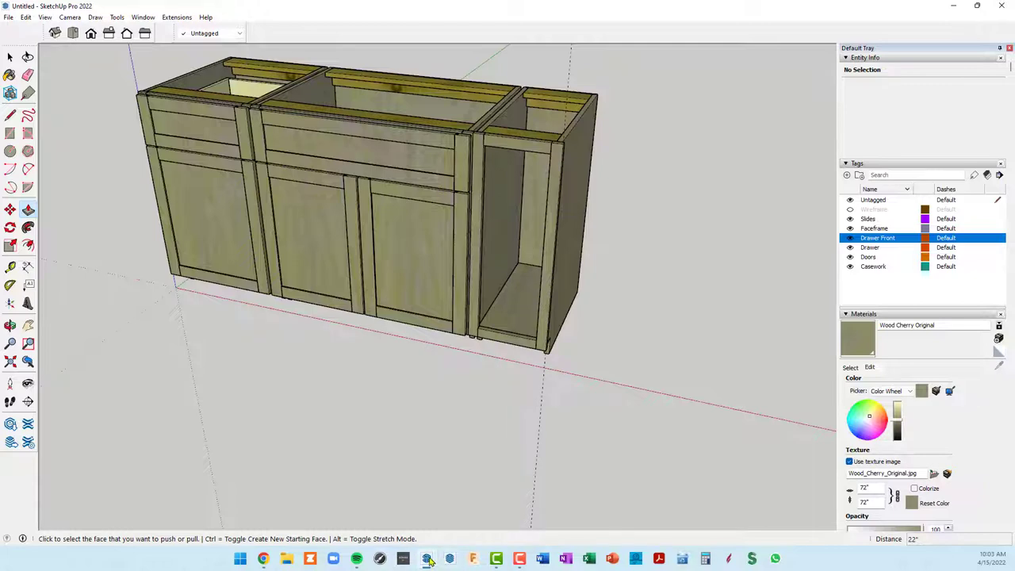
mouse_move(426, 558)
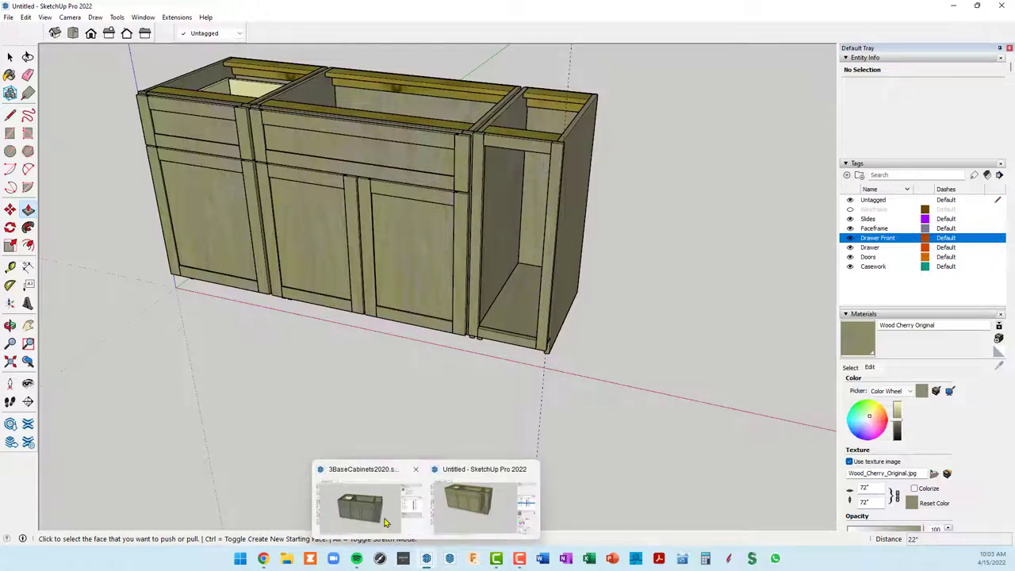
click(386, 522)
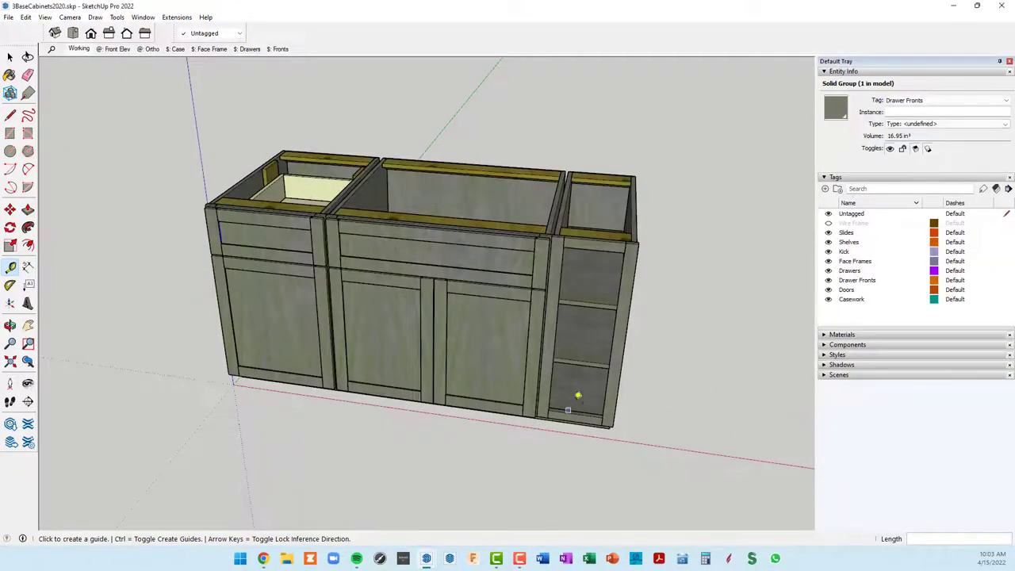
scroll(578, 395, up, 3)
scroll(584, 320, up, 2)
middle_drag(571, 369, 553, 281)
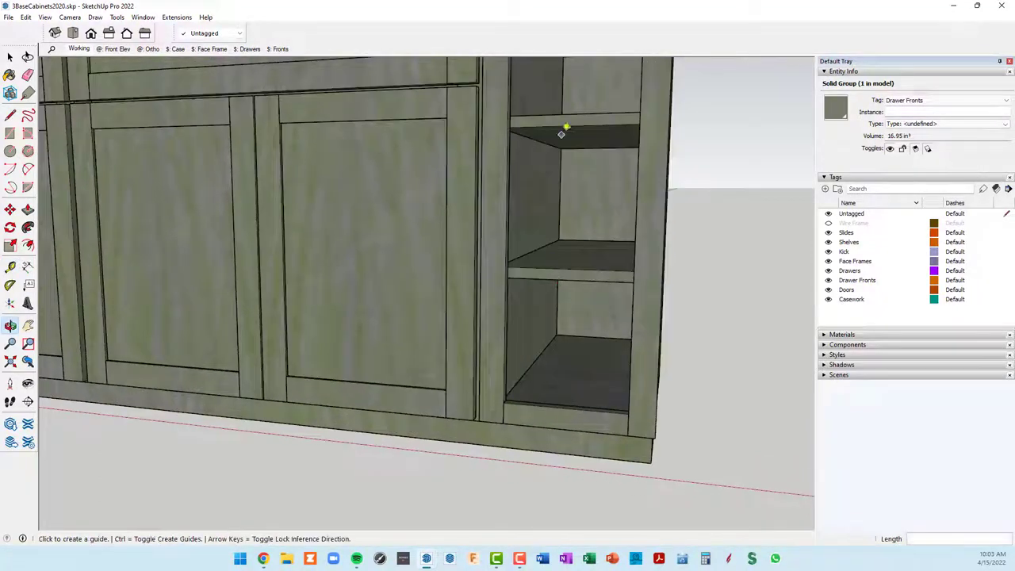
scroll(581, 377, up, 2)
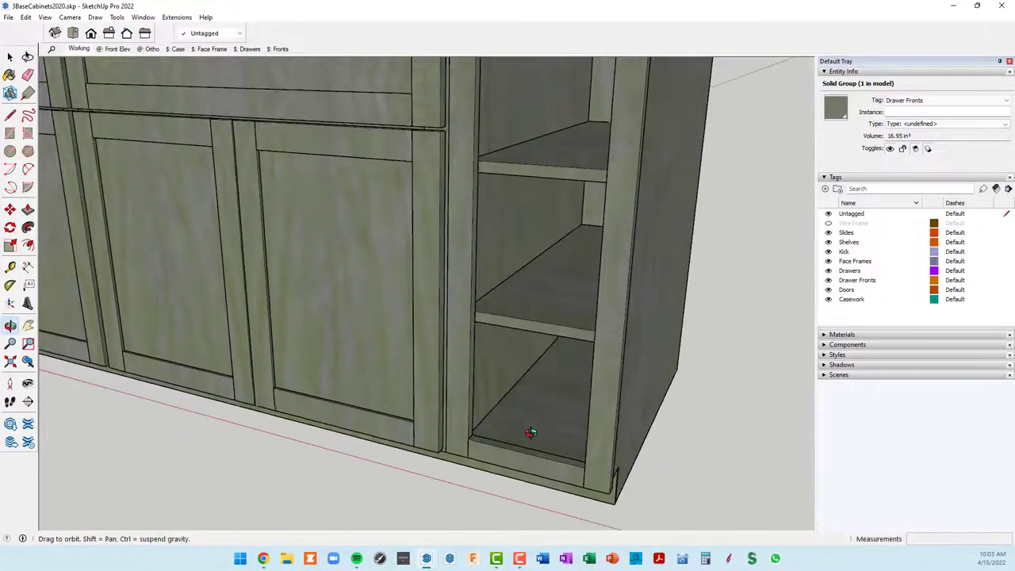
scroll(527, 426, up, 2)
scroll(475, 453, up, 2)
scroll(445, 464, up, 2)
scroll(429, 470, up, 2)
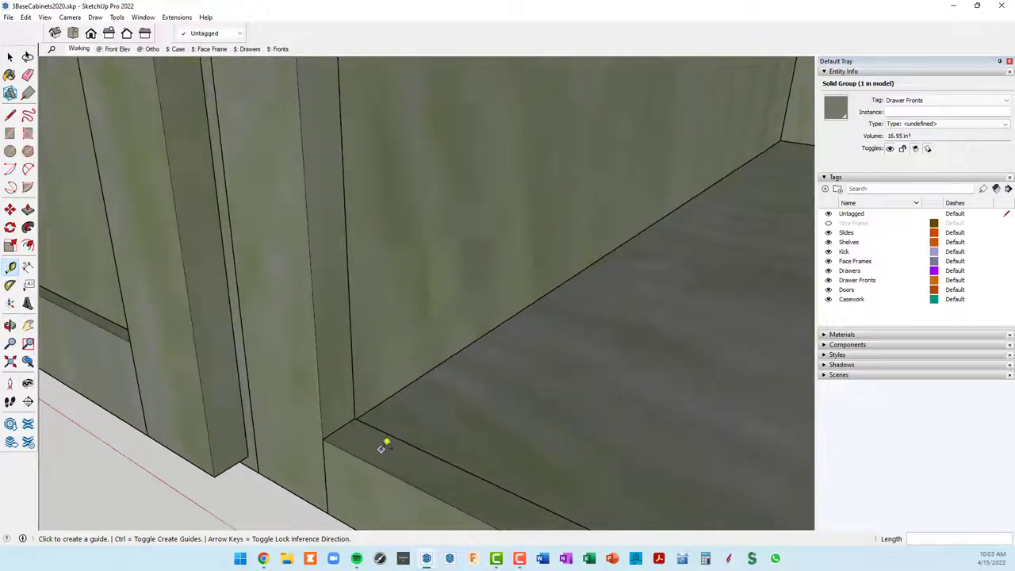
scroll(385, 444, up, 2)
scroll(378, 437, up, 1)
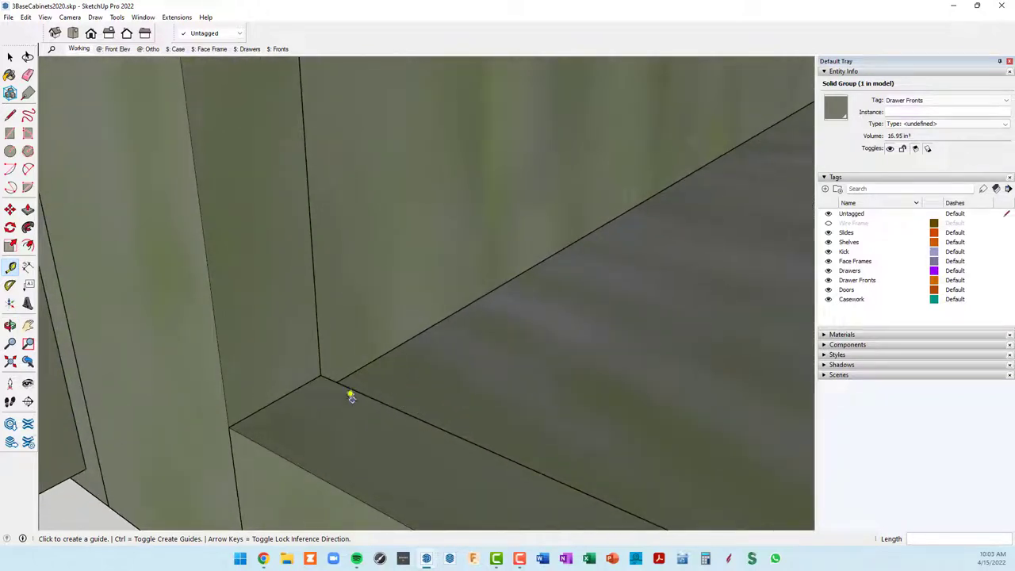
scroll(373, 388, down, 1)
scroll(381, 387, down, 2)
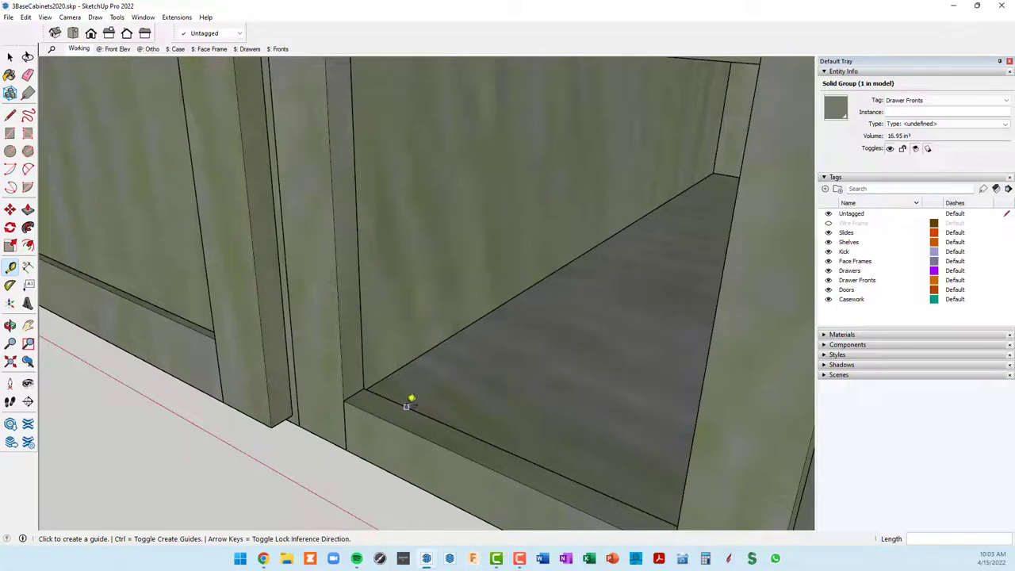
mouse_move(426, 558)
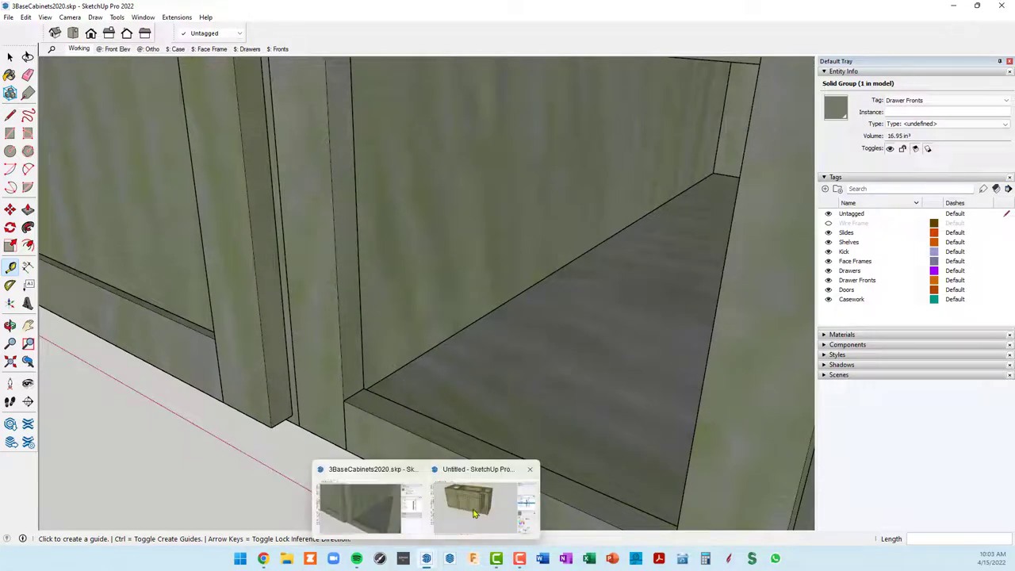
click(474, 513)
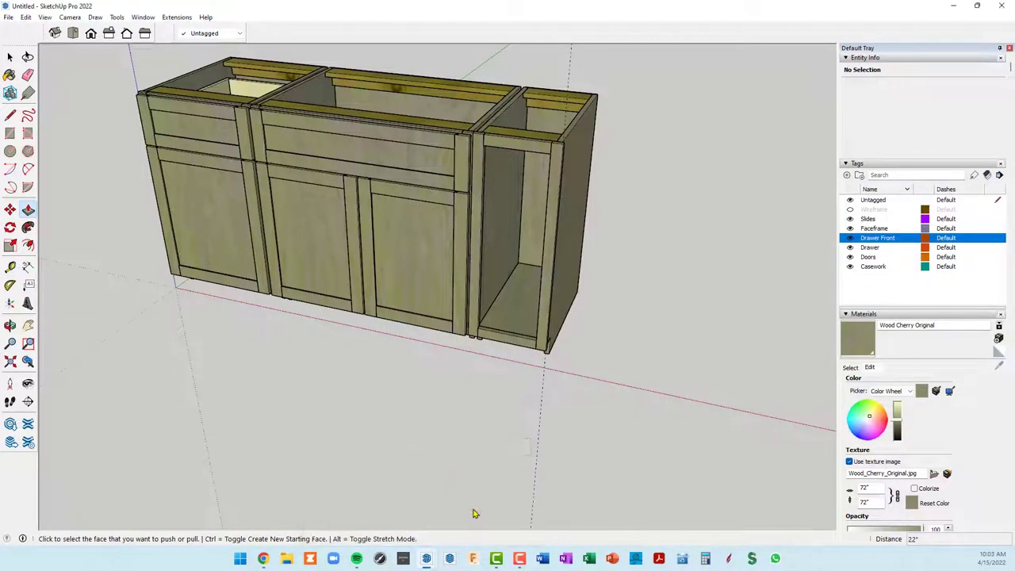
scroll(516, 333, up, 5)
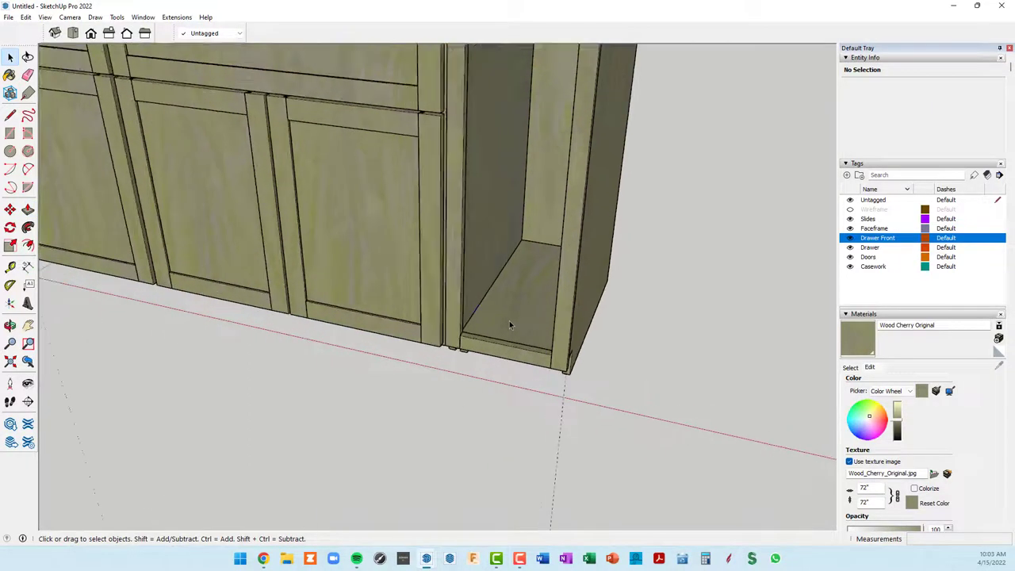
mouse_move(504, 327)
middle_down()
mouse_move(460, 363)
mouse_move(389, 380)
middle_up()
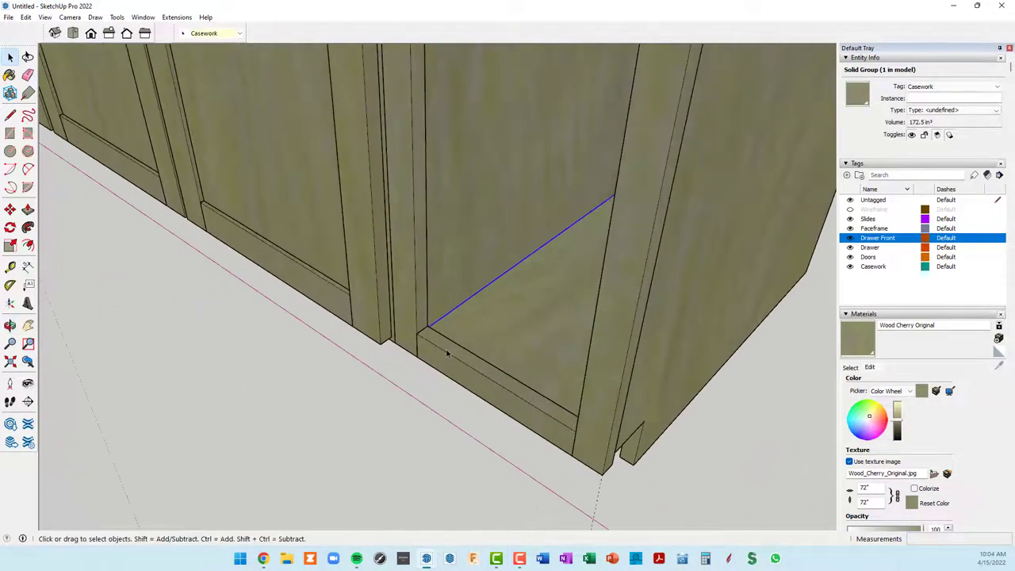
scroll(445, 350, up, 3)
scroll(472, 342, up, 3)
mouse_move(479, 337)
middle_down()
mouse_move(346, 356)
mouse_move(155, 324)
mouse_move(319, 300)
middle_up()
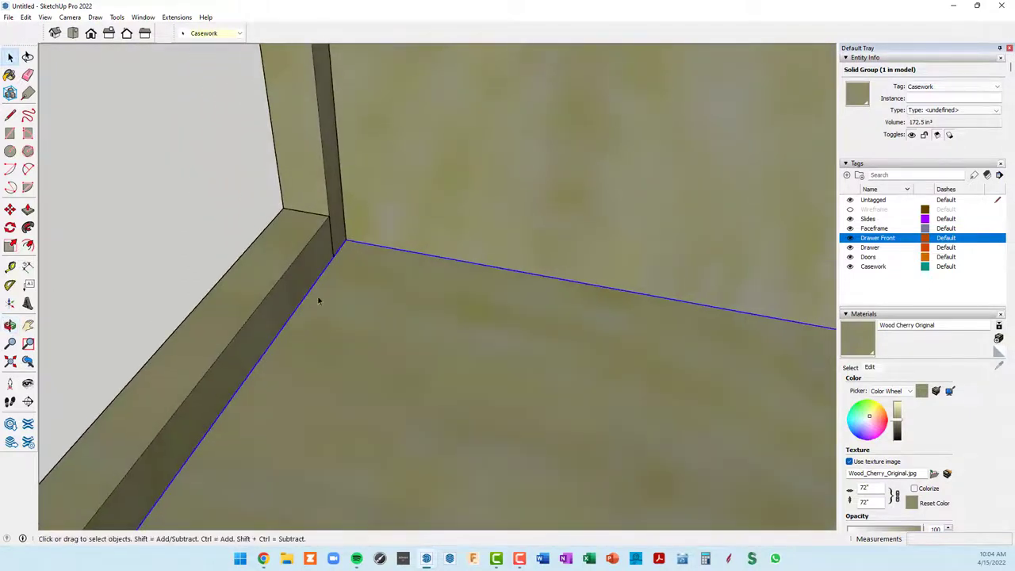
key(m)
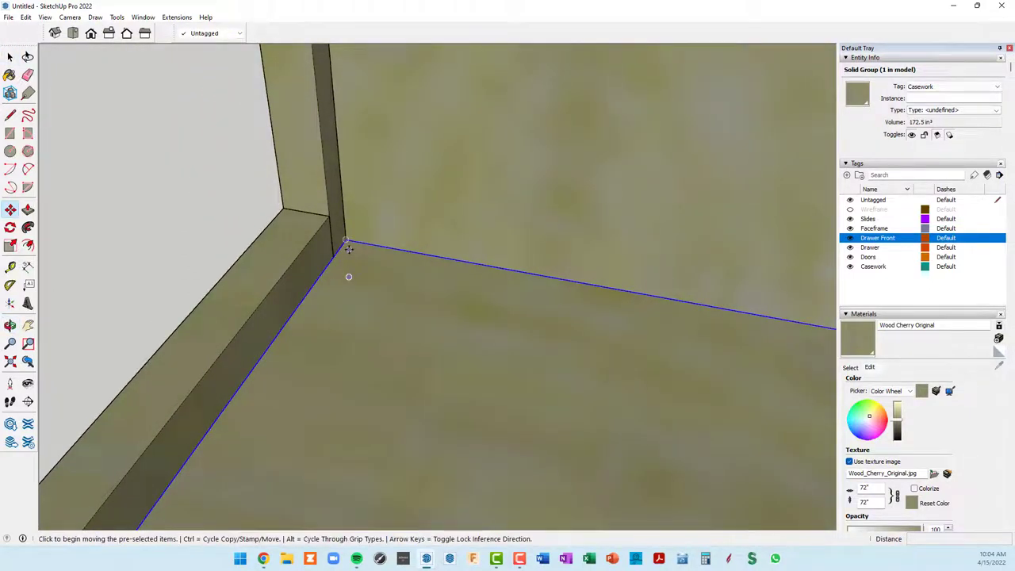
click(346, 240)
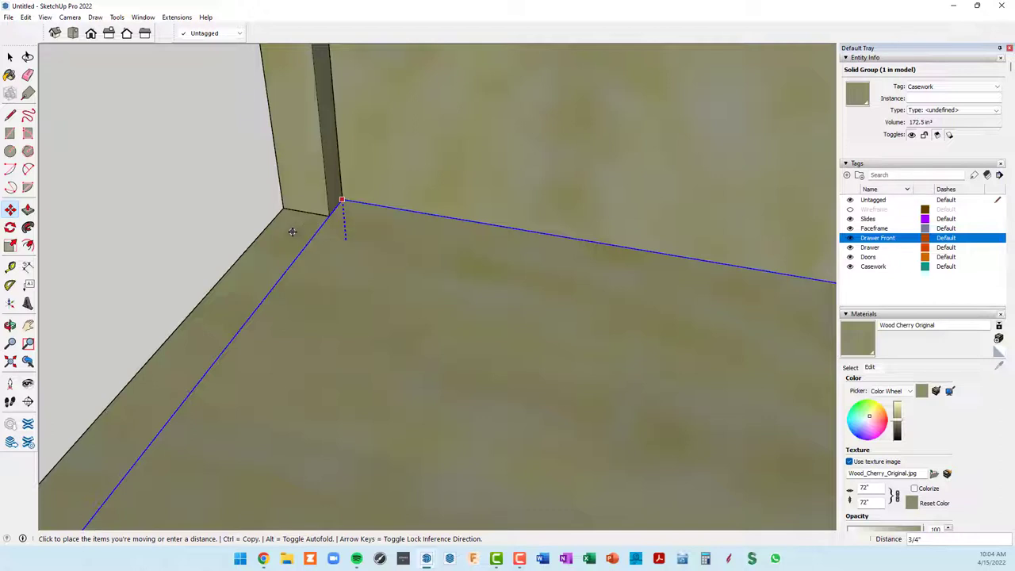
click(292, 234)
scroll(292, 234, up, 5)
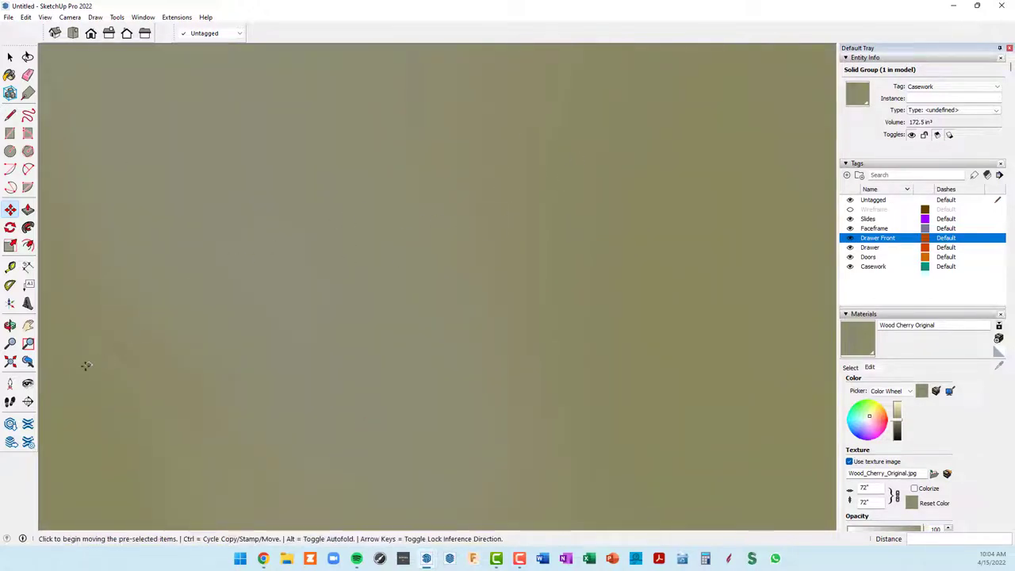
click(11, 362)
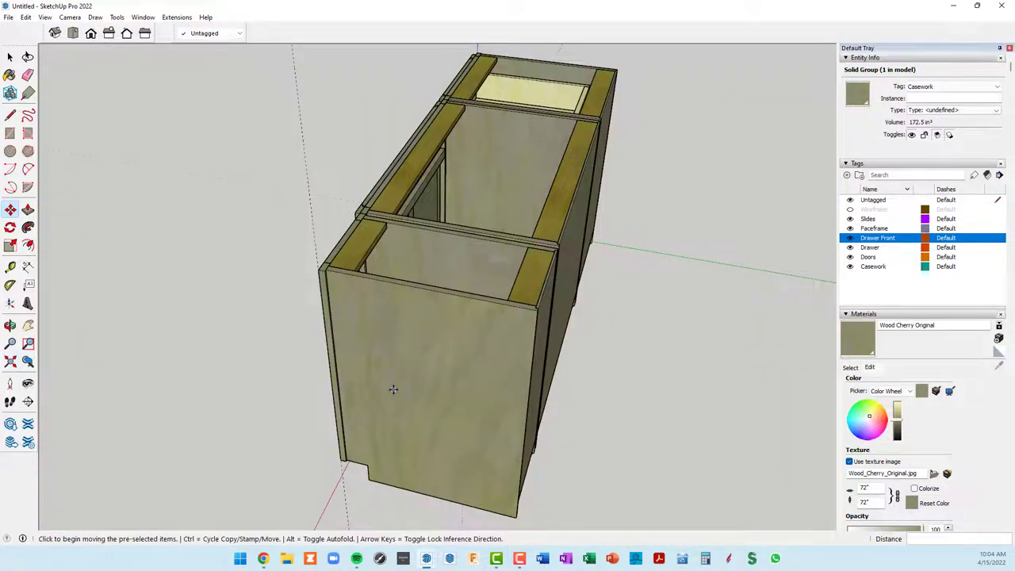
mouse_move(393, 389)
middle_down()
mouse_move(748, 344)
mouse_move(448, 346)
mouse_move(464, 403)
middle_up()
scroll(465, 403, up, 3)
scroll(442, 426, up, 2)
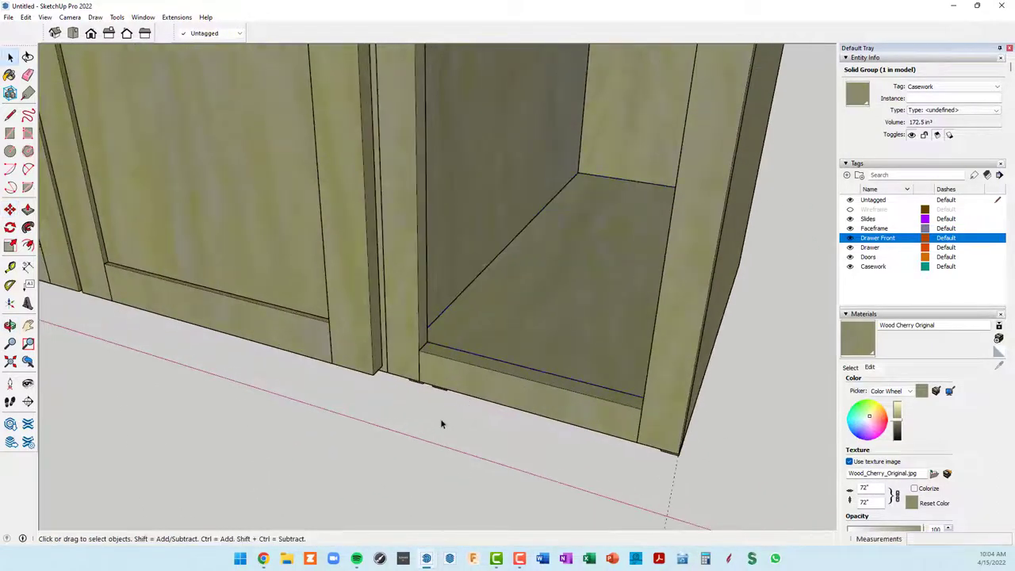
click(442, 424)
scroll(436, 379, down, 3)
mouse_move(429, 267)
middle_down()
mouse_move(476, 407)
mouse_move(505, 358)
mouse_move(544, 328)
mouse_move(484, 322)
middle_up()
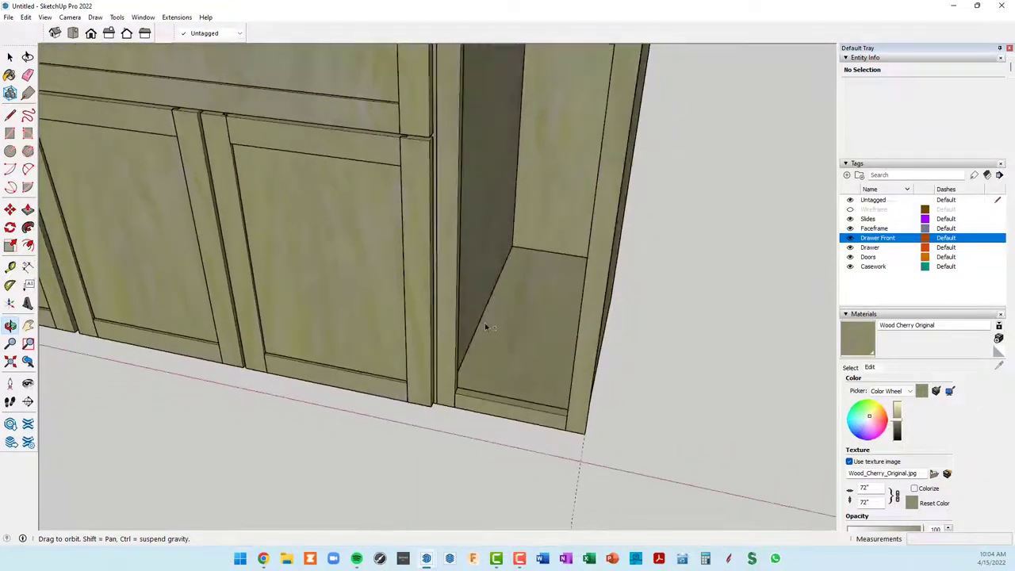
scroll(485, 323, up, 2)
scroll(519, 408, up, 2)
mouse_move(489, 385)
middle_down()
mouse_move(447, 376)
mouse_move(386, 383)
middle_up()
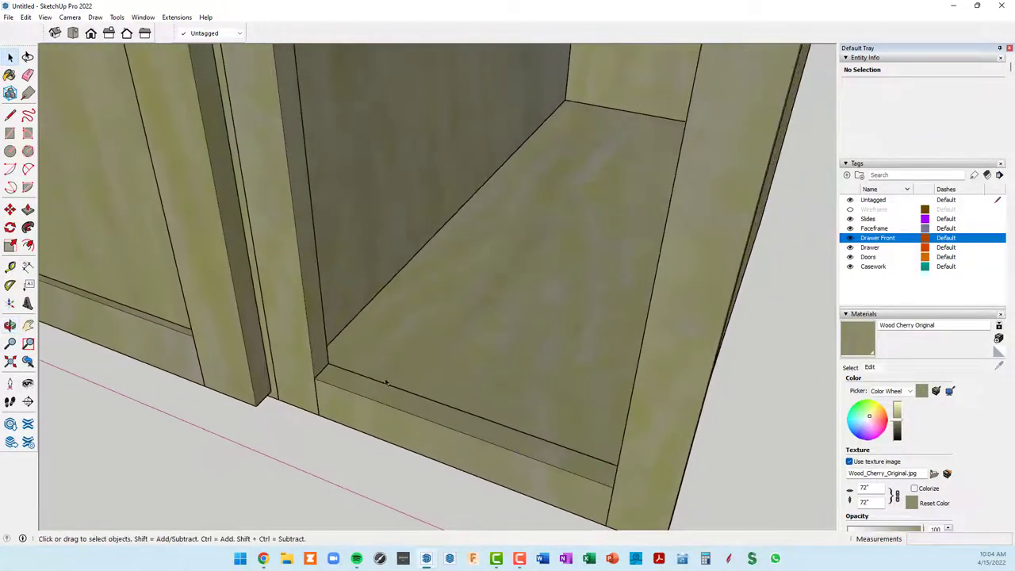
scroll(406, 388, down, 3)
scroll(414, 373, down, 3)
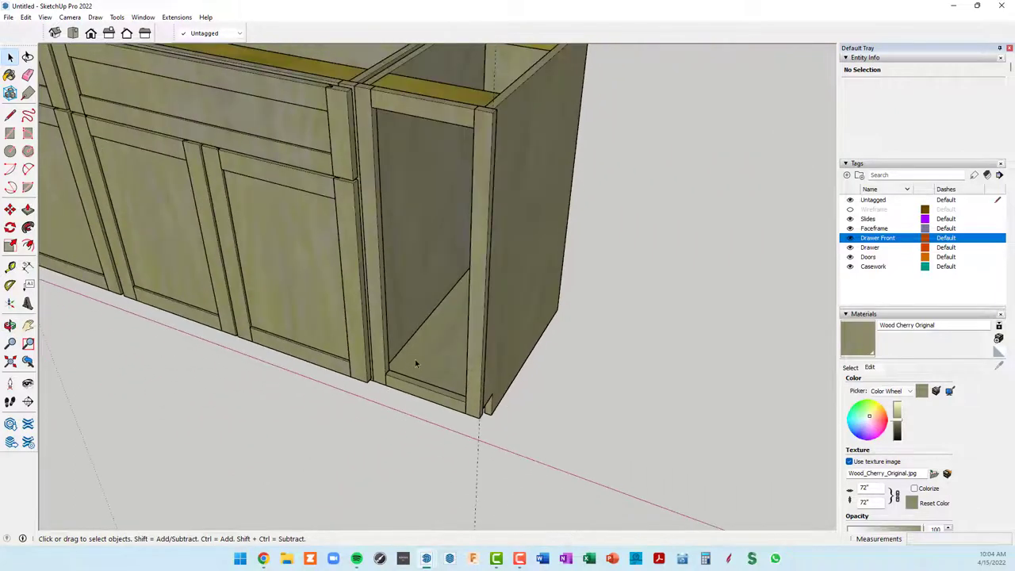
mouse_move(432, 342)
middle_down()
mouse_move(421, 362)
mouse_move(432, 364)
middle_up()
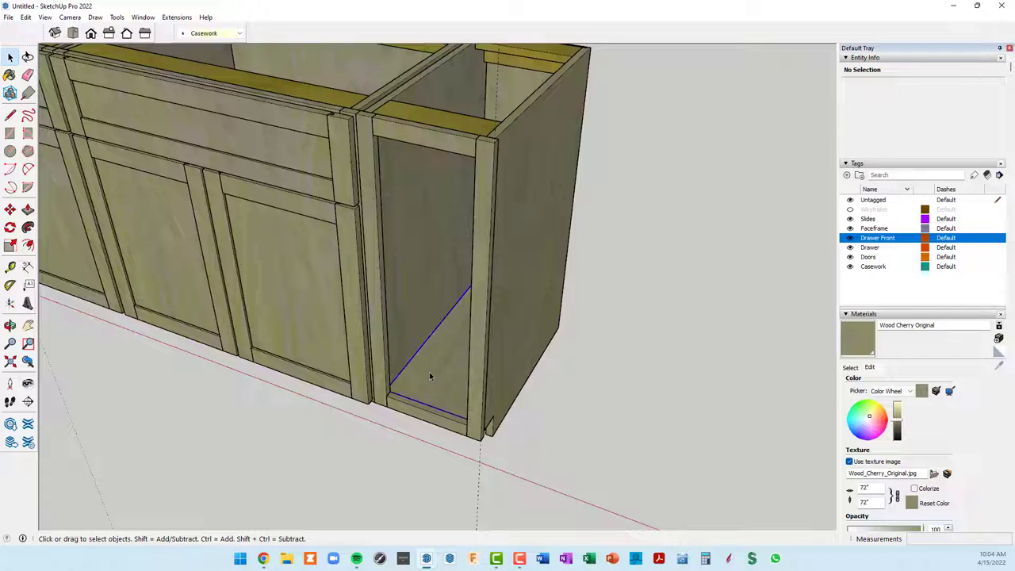
Step: Copy the bottom shelf straight up 12.75" and array it *2 into two stacked shelves
click(430, 376)
key(m)
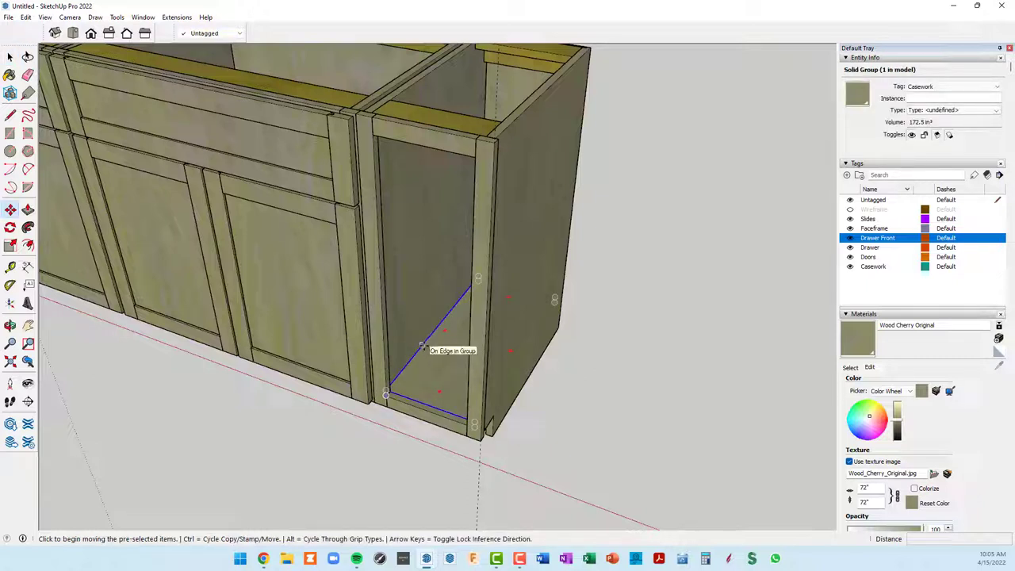
key(ctrl)
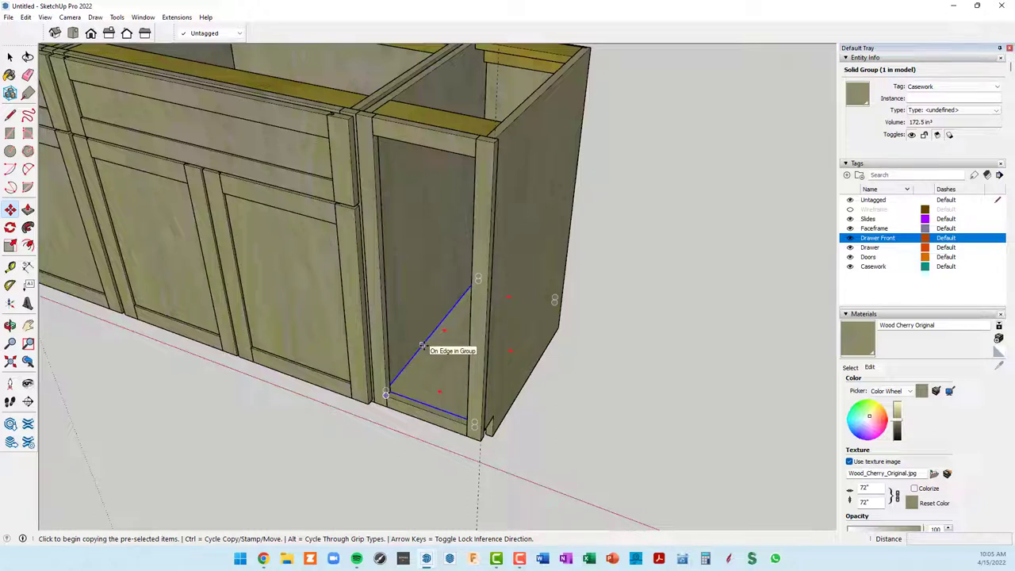
click(422, 346)
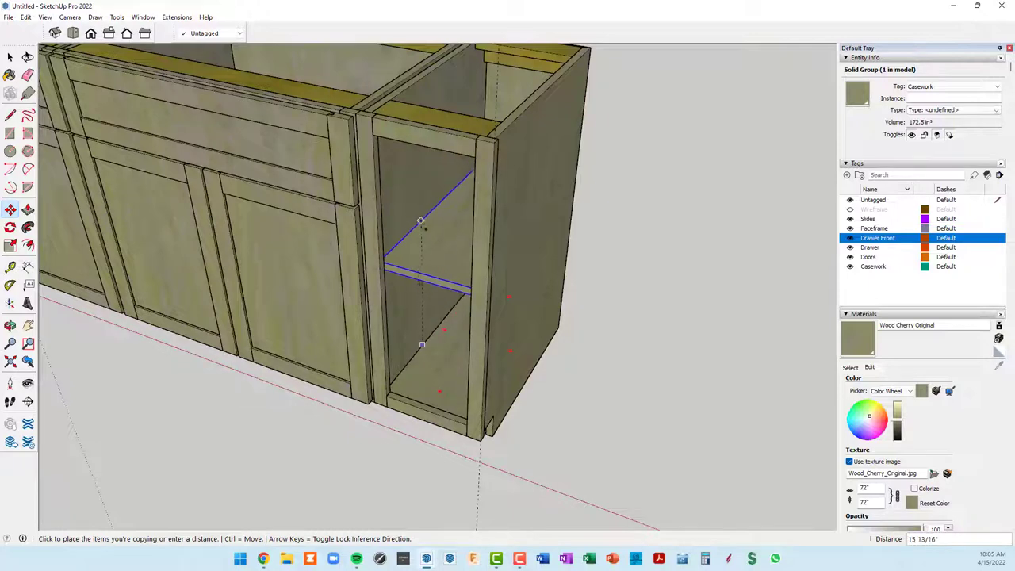
scroll(420, 226, down, 3)
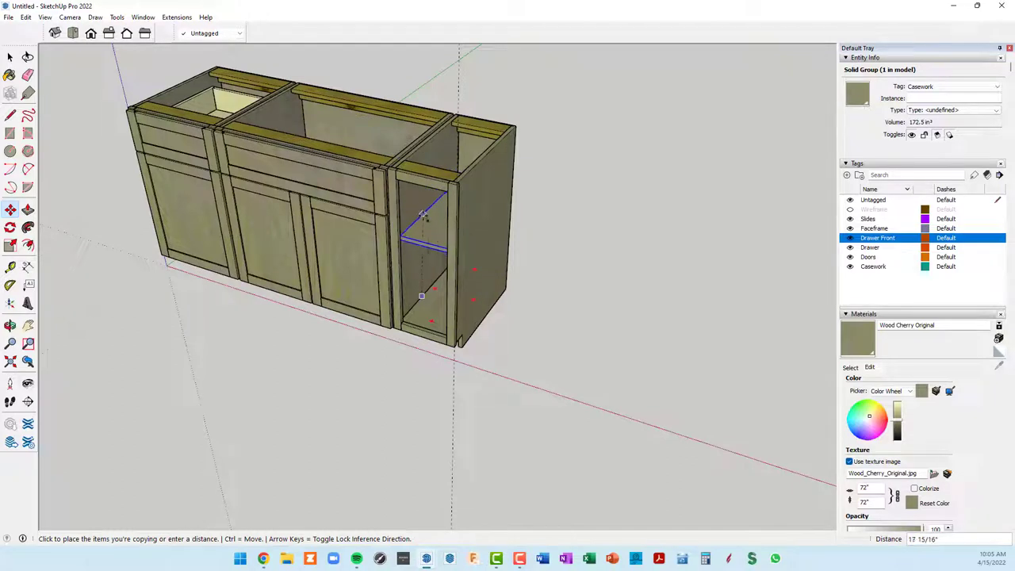
key(Up)
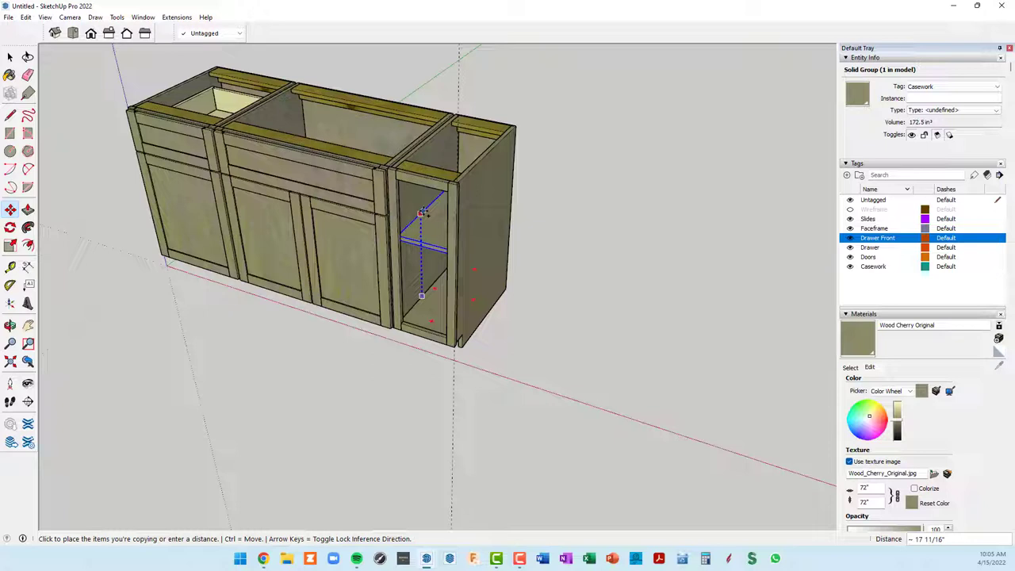
text(12.75)
key(Return)
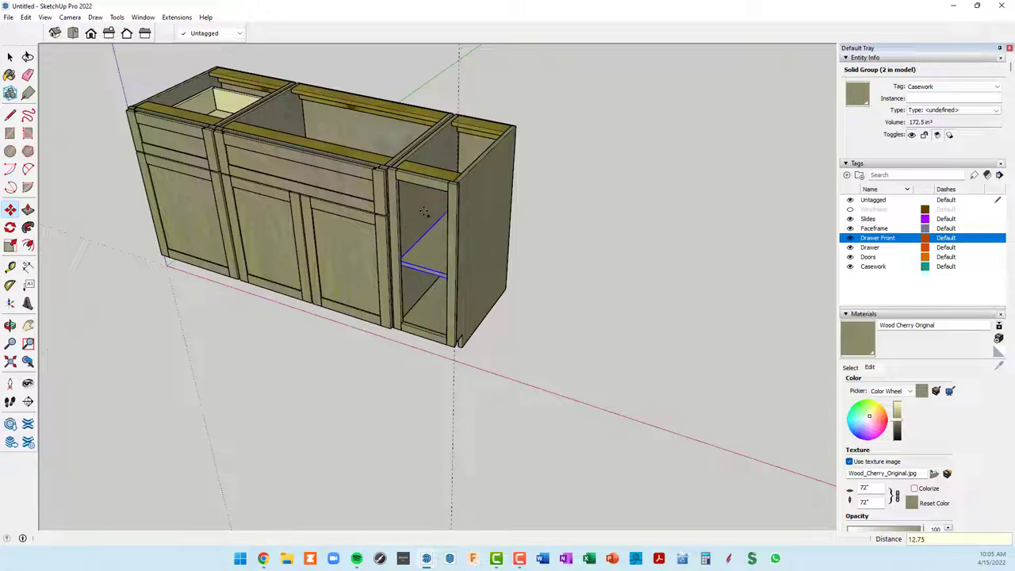
text(*)
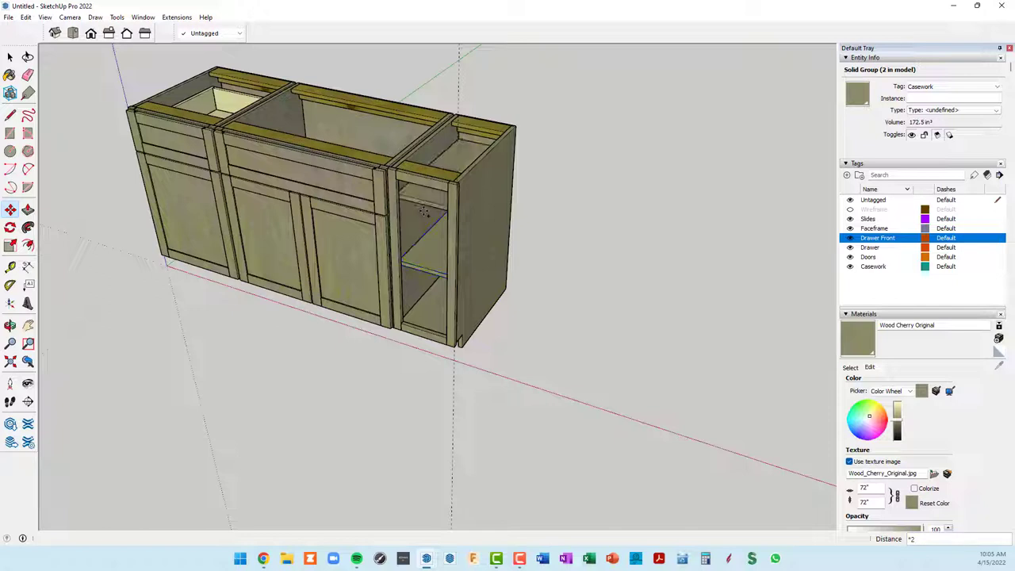
key(ctrl+t)
mouse_move(424, 212)
middle_down()
mouse_move(444, 194)
mouse_move(457, 124)
middle_up()
Step: Place a 12" tape-measure guide above the bottom shelf
key(t)
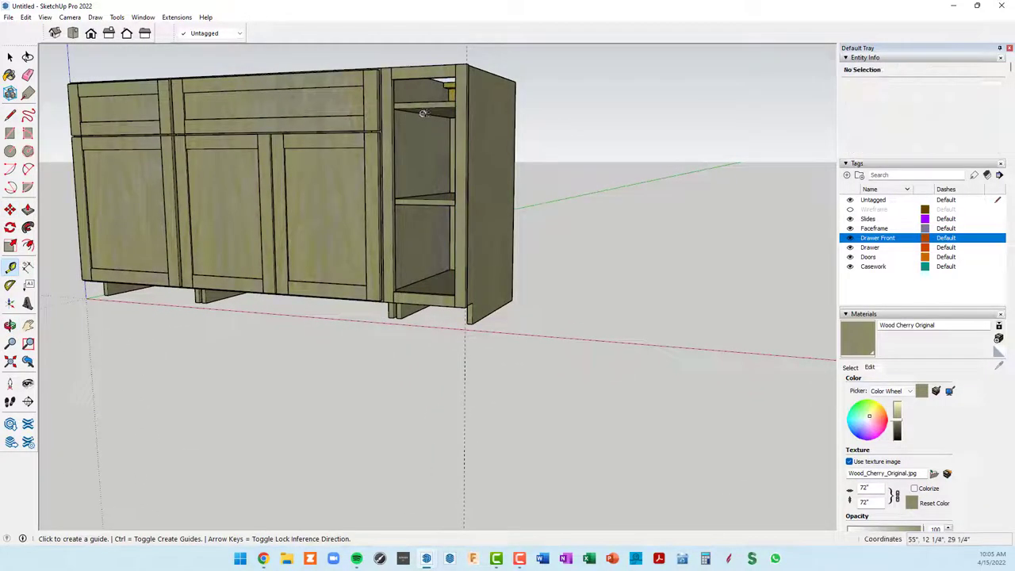
click(425, 108)
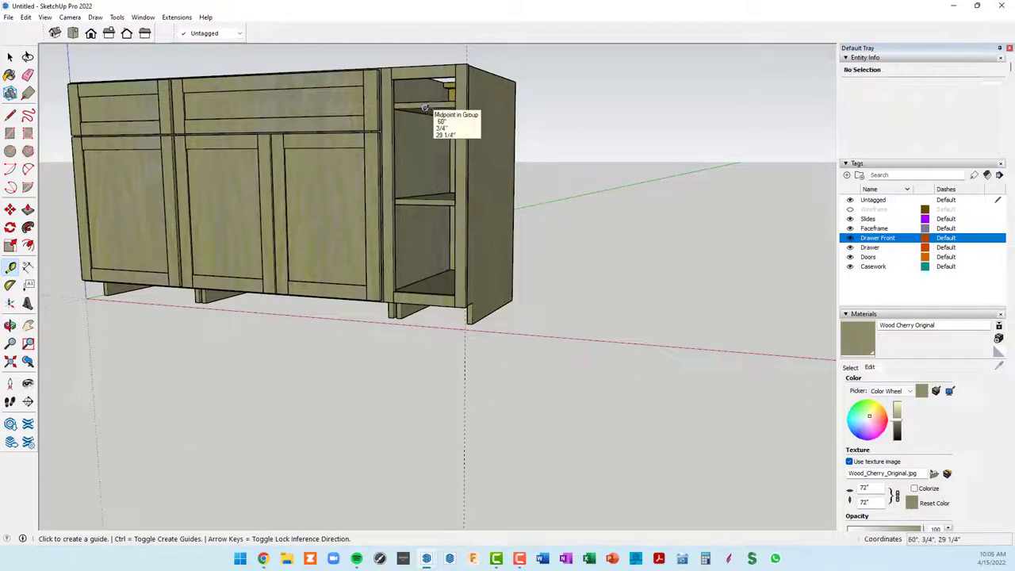
click(424, 201)
click(425, 205)
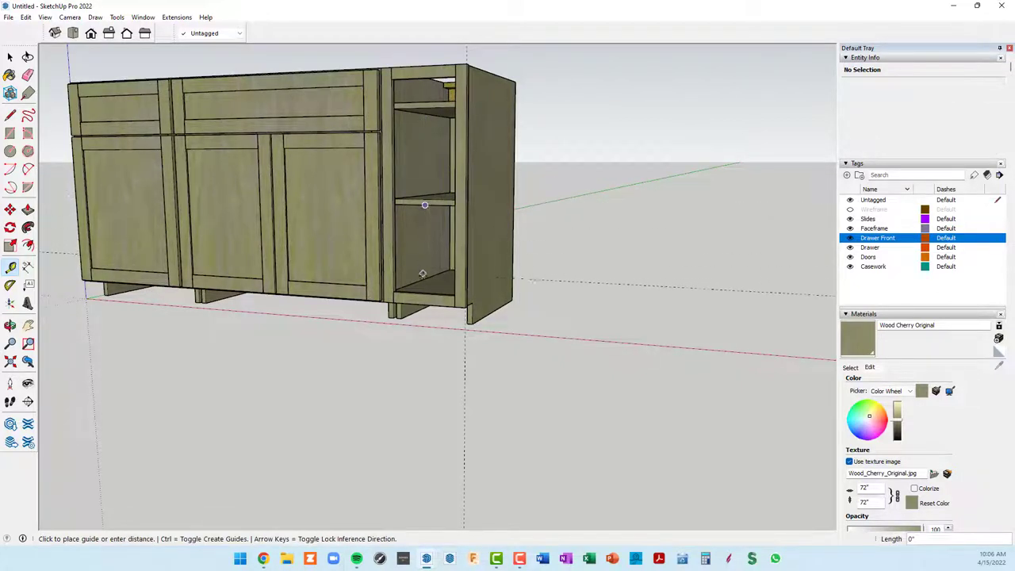
key(Escape)
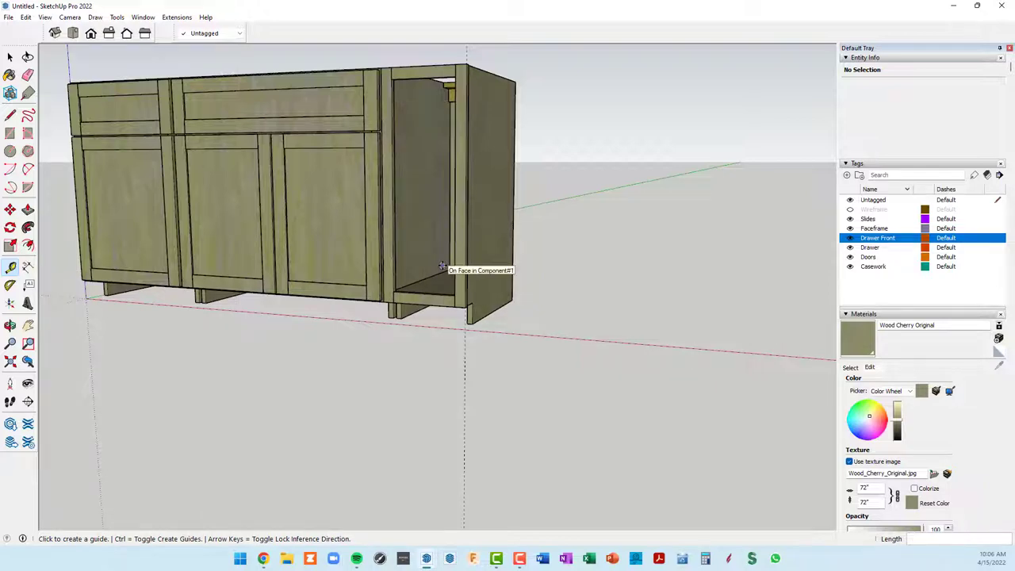
middle_drag(441, 266, 431, 333)
Step: Copy the bottom shelf up 8 3/4" and array it *2 into two evenly spaced shelves
key(space)
click(429, 312)
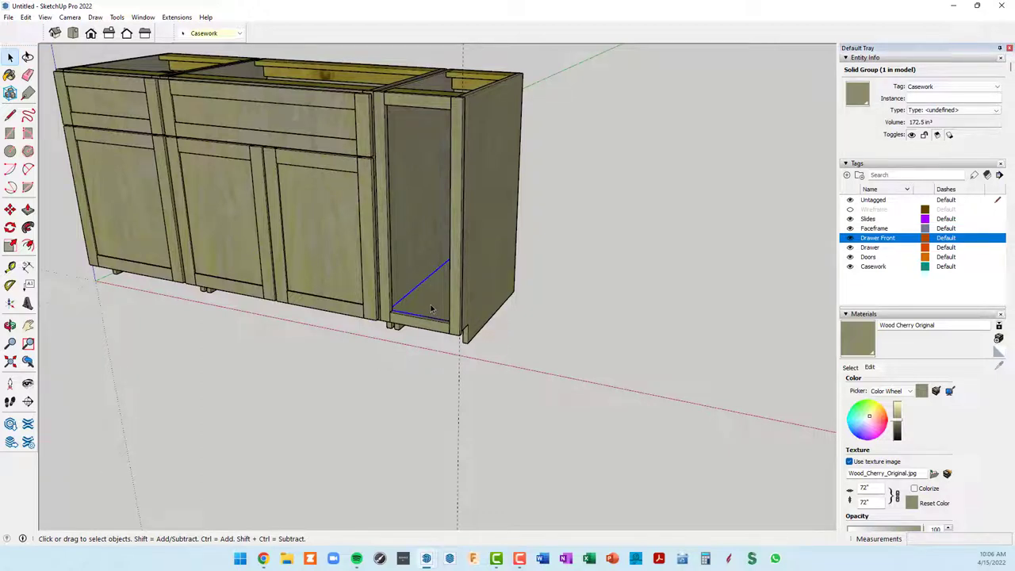
key(m)
click(419, 289)
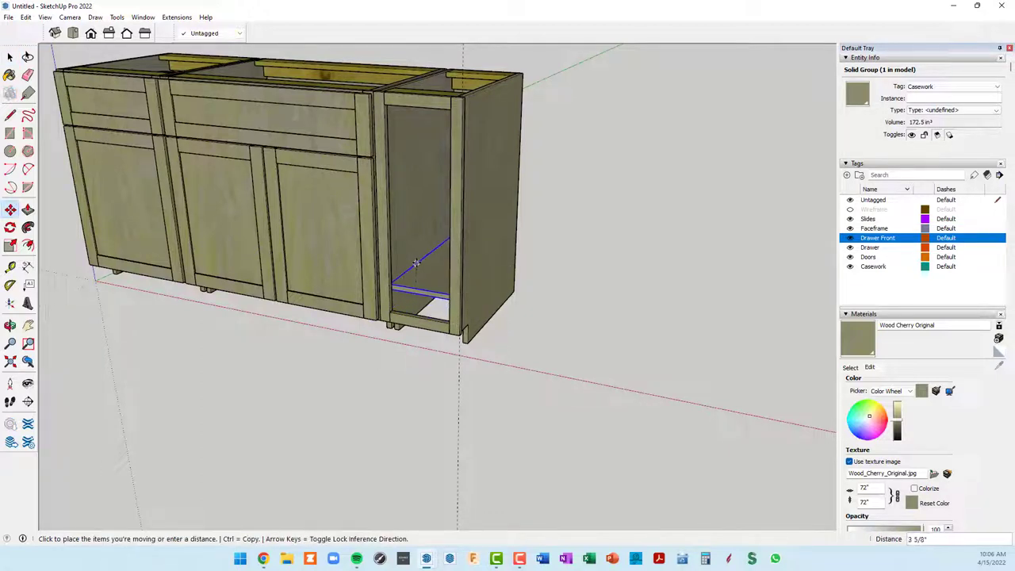
key(ctrl)
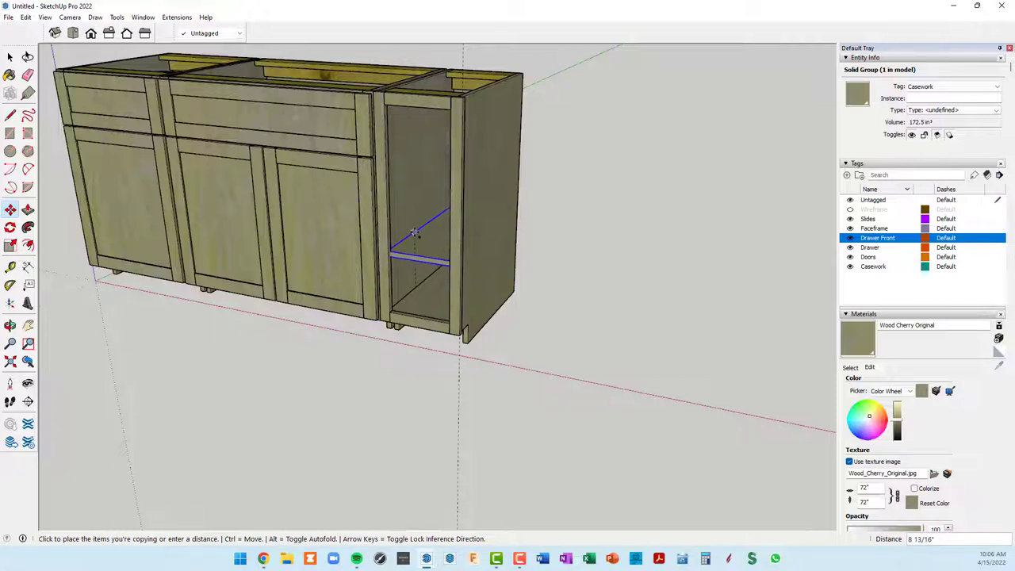
key(shift)
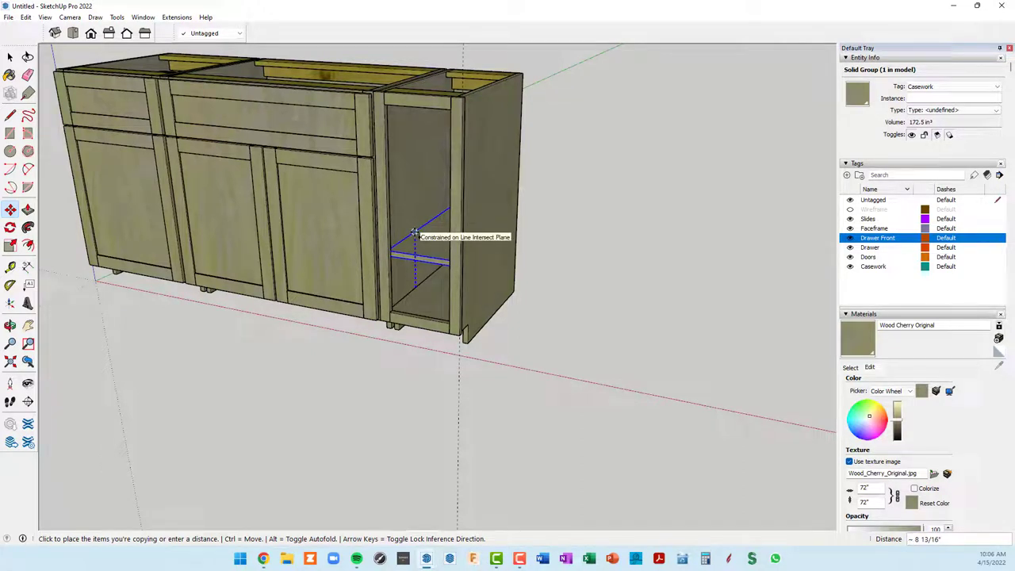
text(8 3/)
text(4)
key(Return)
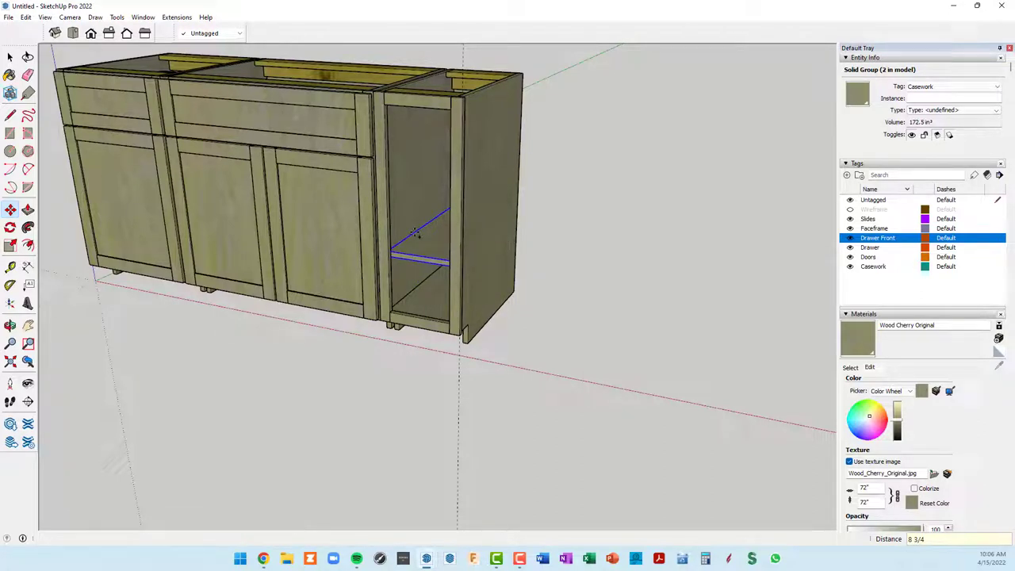
text(*2)
key(Return)
key(ctrl+t)
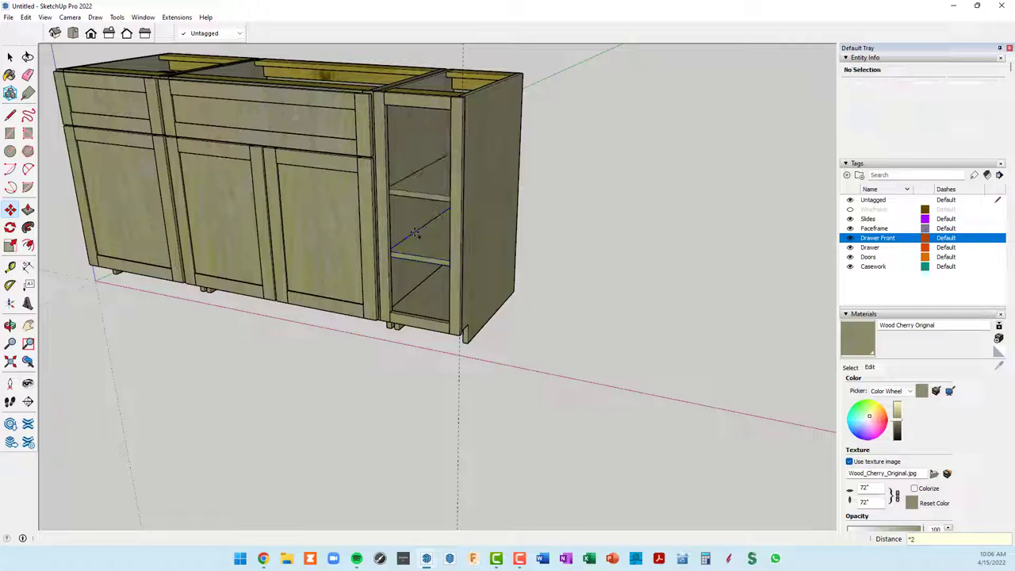
scroll(414, 232, down, 3)
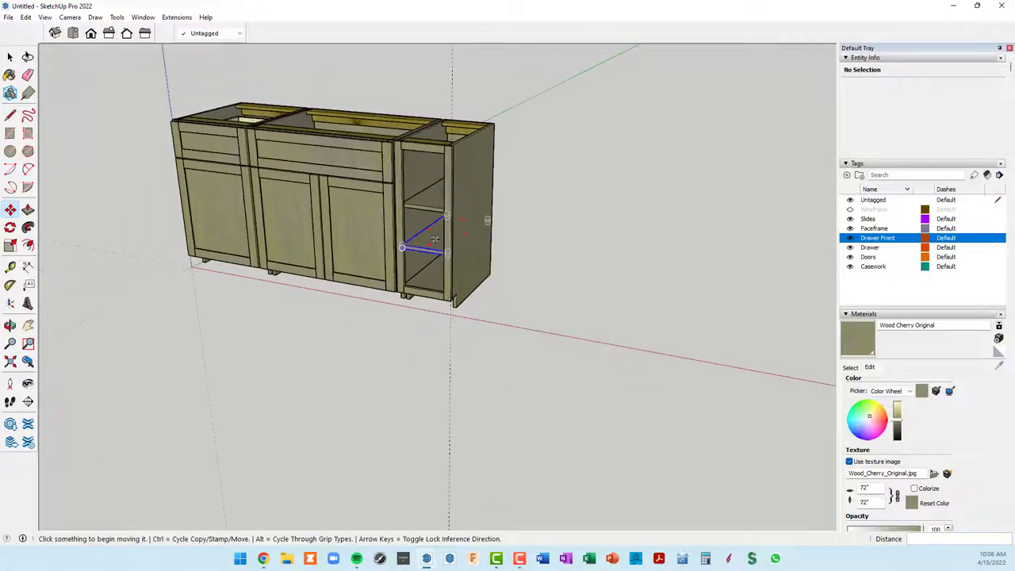
mouse_move(408, 227)
middle_down()
mouse_move(523, 205)
mouse_move(476, 230)
middle_up()
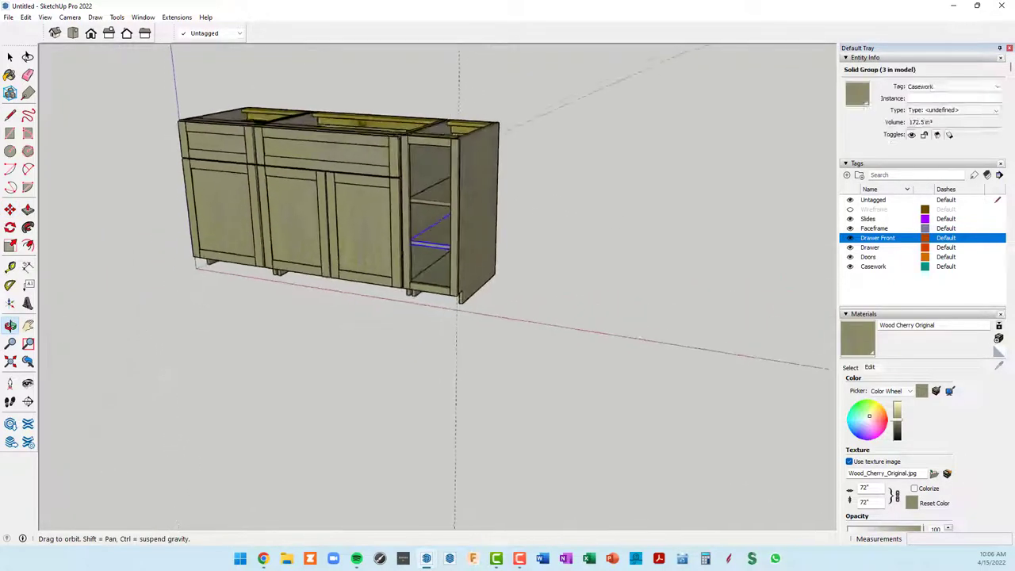
key(m)
scroll(444, 237, up, 3)
scroll(450, 240, up, 3)
scroll(449, 240, down, 5)
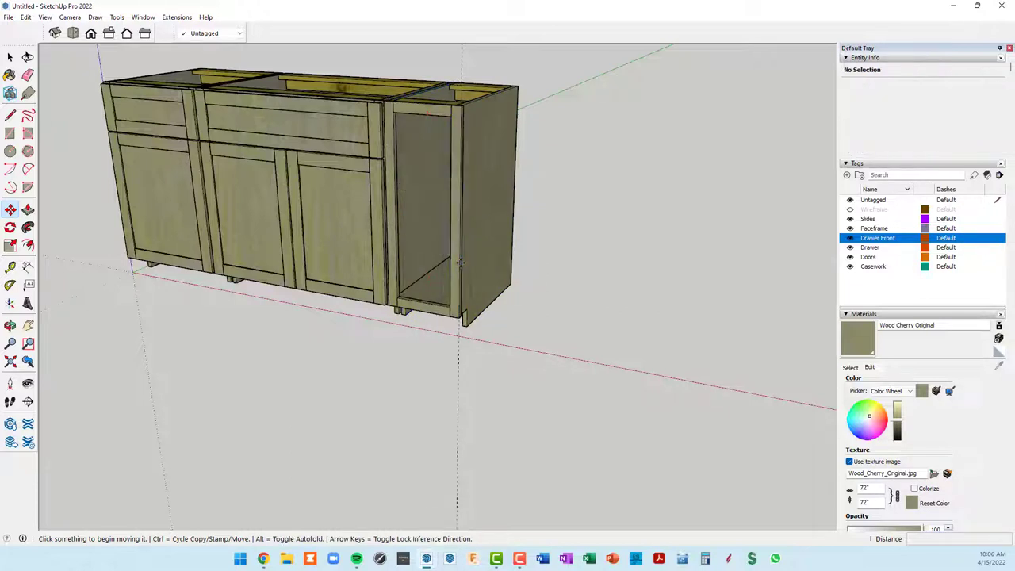
middle_drag(459, 263, 430, 290)
key(space)
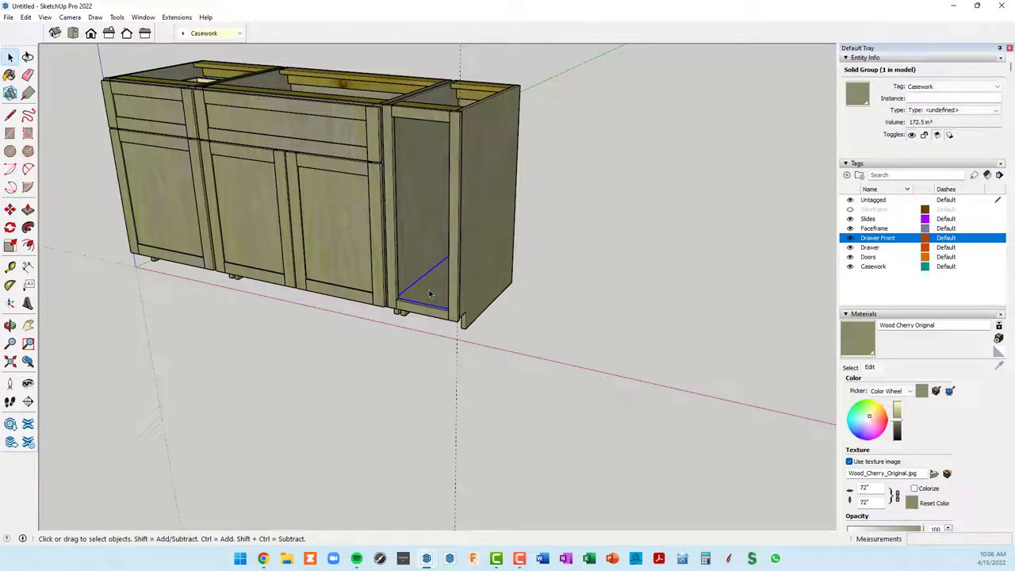
mouse_move(474, 222)
middle_down()
mouse_move(530, 349)
mouse_move(476, 82)
middle_up()
scroll(384, 103, up, 3)
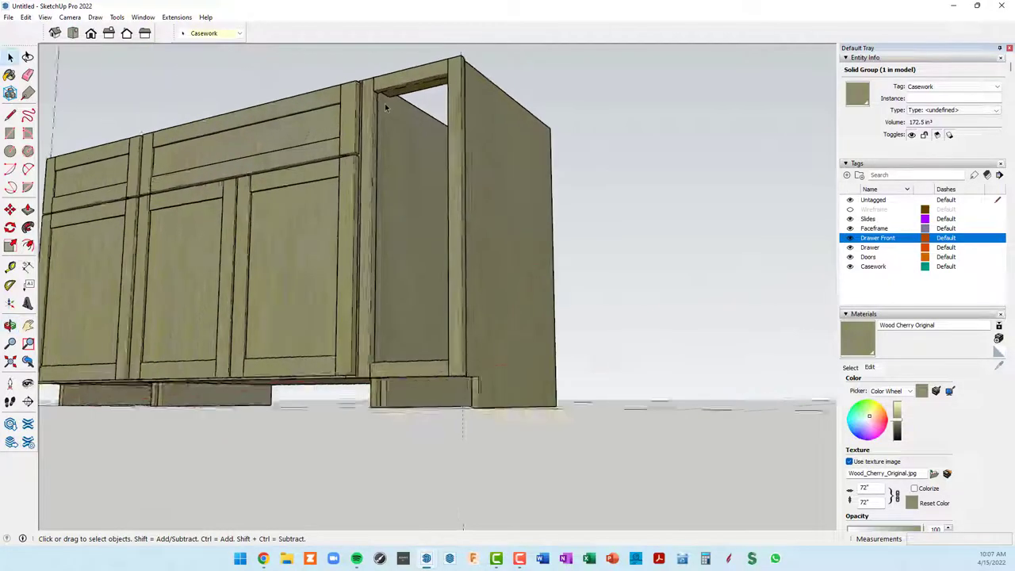
scroll(385, 103, up, 2)
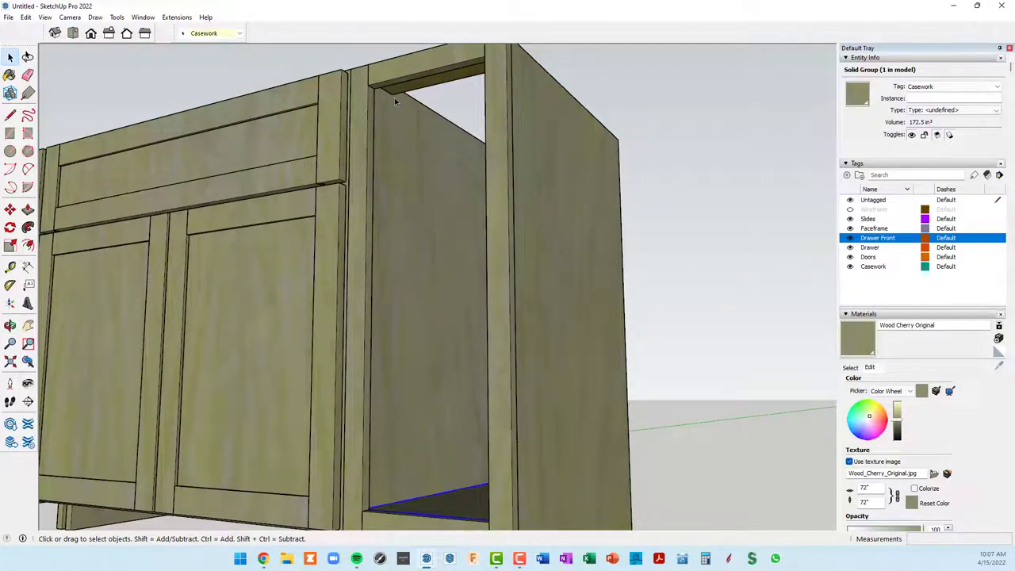
mouse_move(415, 249)
middle_down()
mouse_move(433, 408)
mouse_move(456, 308)
mouse_move(450, 319)
middle_up()
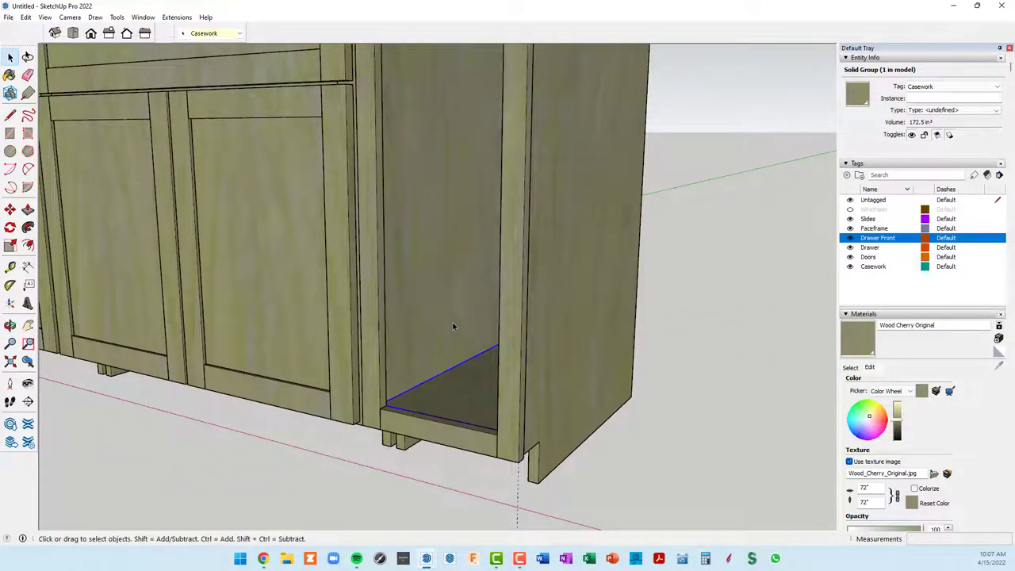
scroll(453, 326, down, 2)
scroll(467, 321, down, 3)
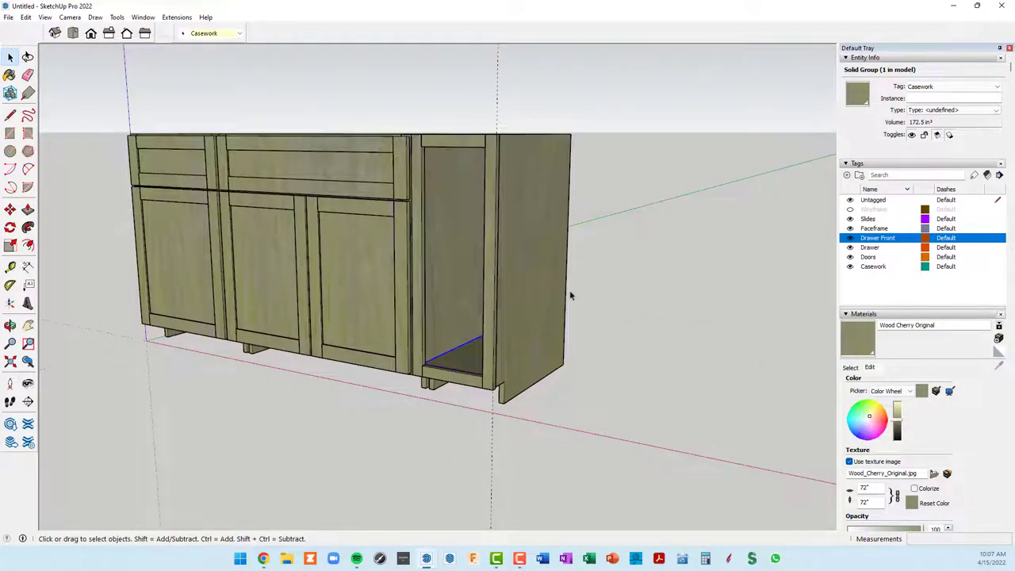
mouse_move(570, 296)
middle_down()
mouse_move(64, 407)
mouse_move(455, 294)
middle_up()
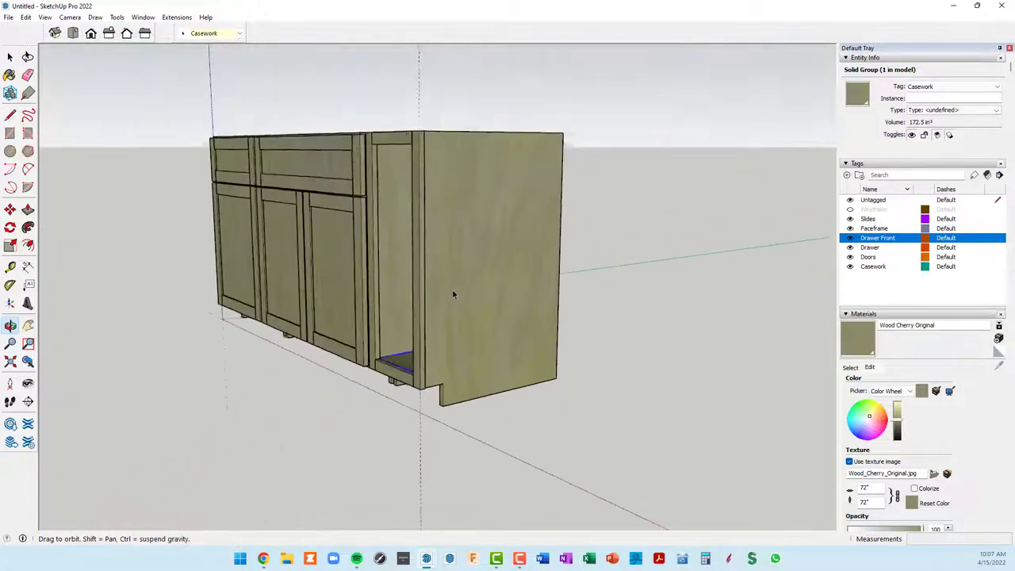
Step: Toggle the Casework tag off and back on
click(849, 268)
click(602, 266)
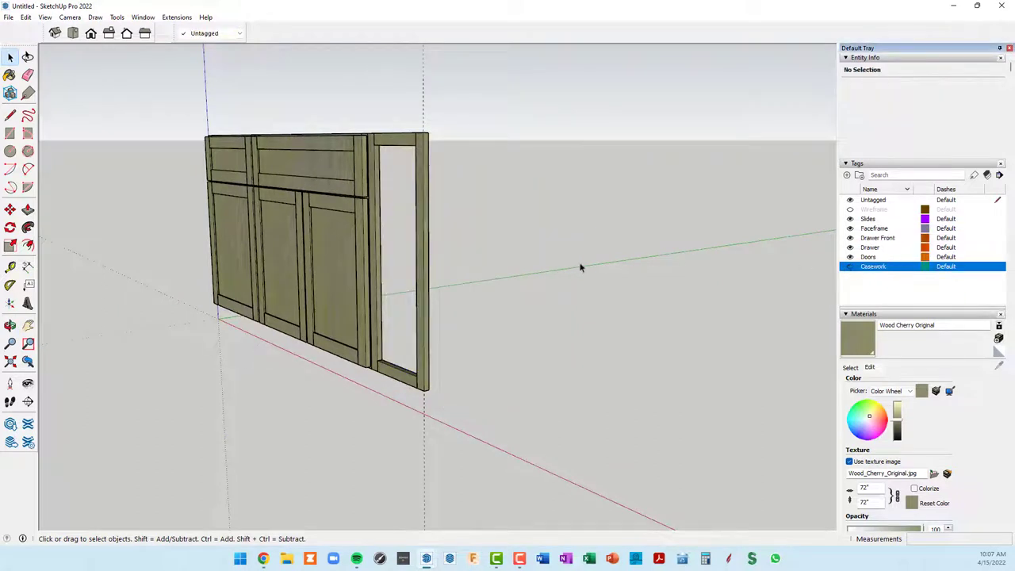
click(850, 266)
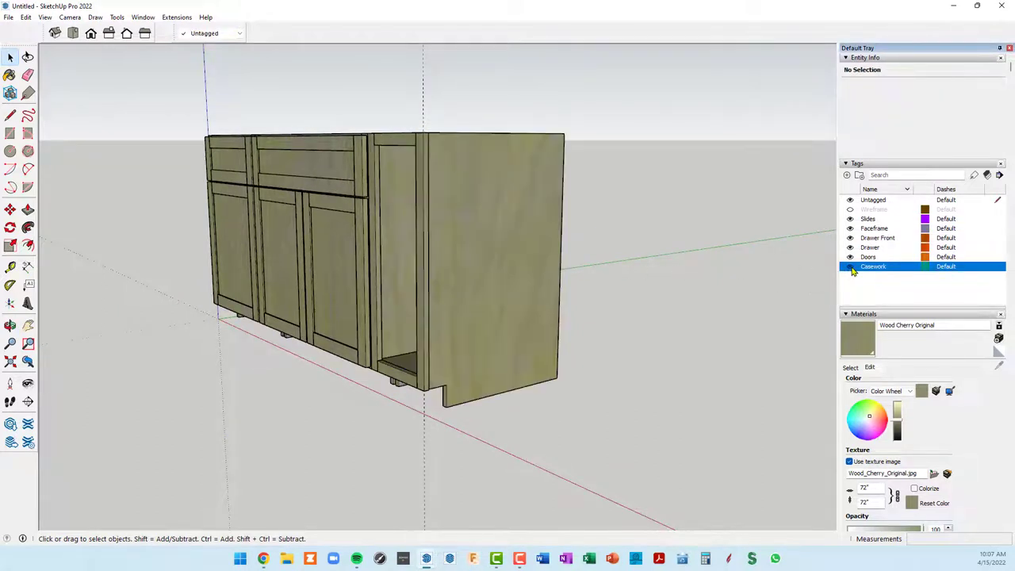
mouse_move(598, 315)
middle_down()
mouse_move(657, 331)
mouse_move(664, 343)
mouse_move(335, 394)
mouse_move(235, 380)
middle_up()
Step: Hide the narrow cabinet's end panel and the adjacent divider to expose the bay's interior
click(315, 281)
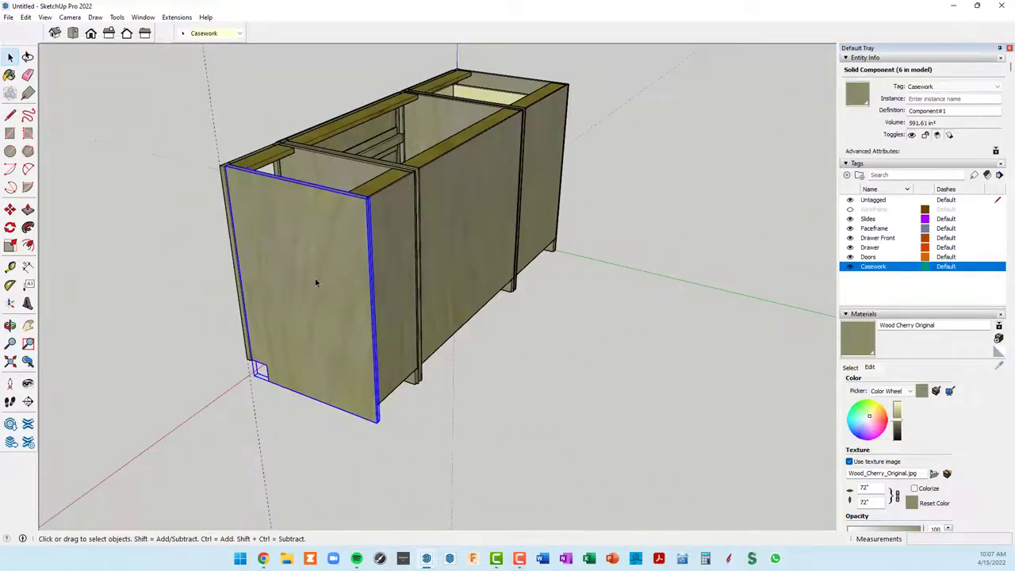
key(Delete)
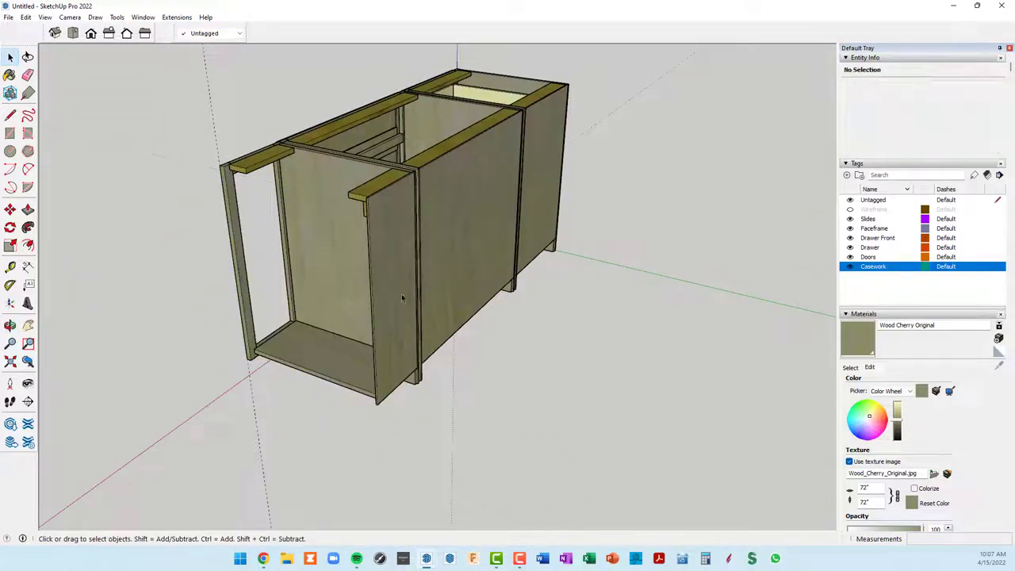
click(401, 297)
key(Delete)
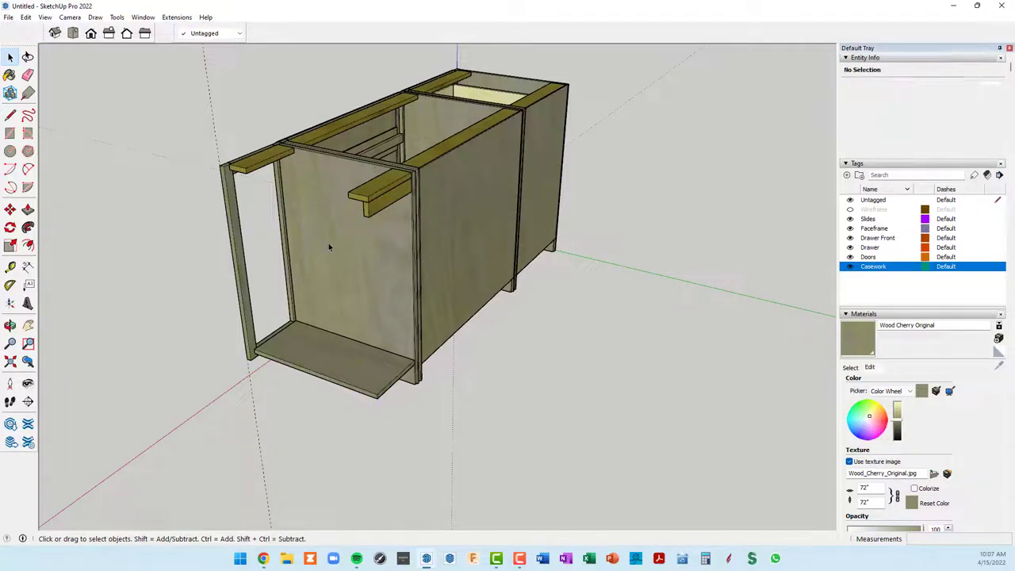
click(329, 246)
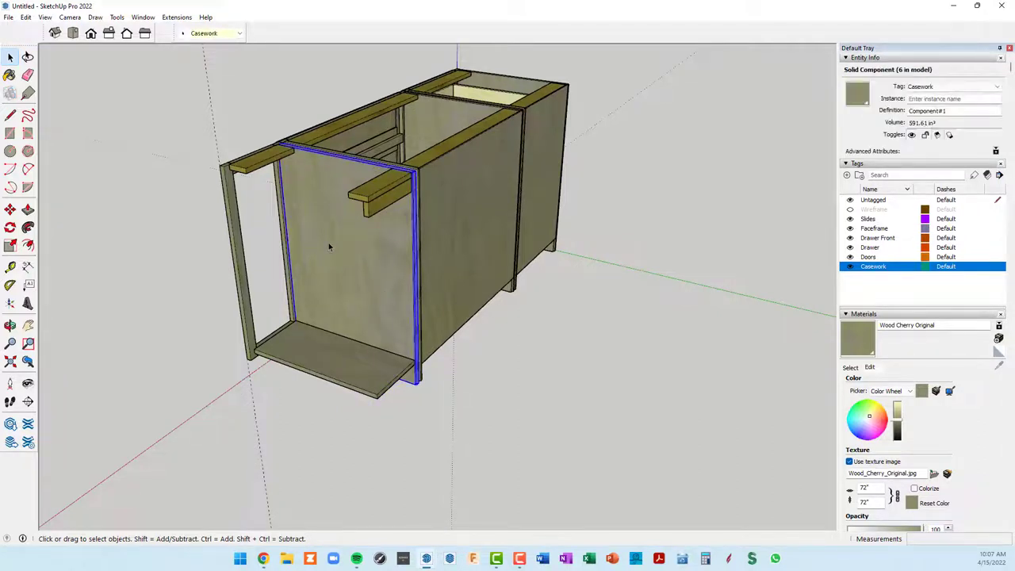
click(480, 415)
mouse_move(336, 341)
middle_down()
mouse_move(412, 327)
mouse_move(416, 246)
middle_up()
scroll(404, 285, up, 3)
mouse_move(408, 286)
middle_down()
mouse_move(429, 272)
mouse_move(421, 291)
mouse_move(402, 292)
mouse_move(421, 130)
middle_up()
scroll(412, 301, down, 3)
scroll(402, 242, up, 3)
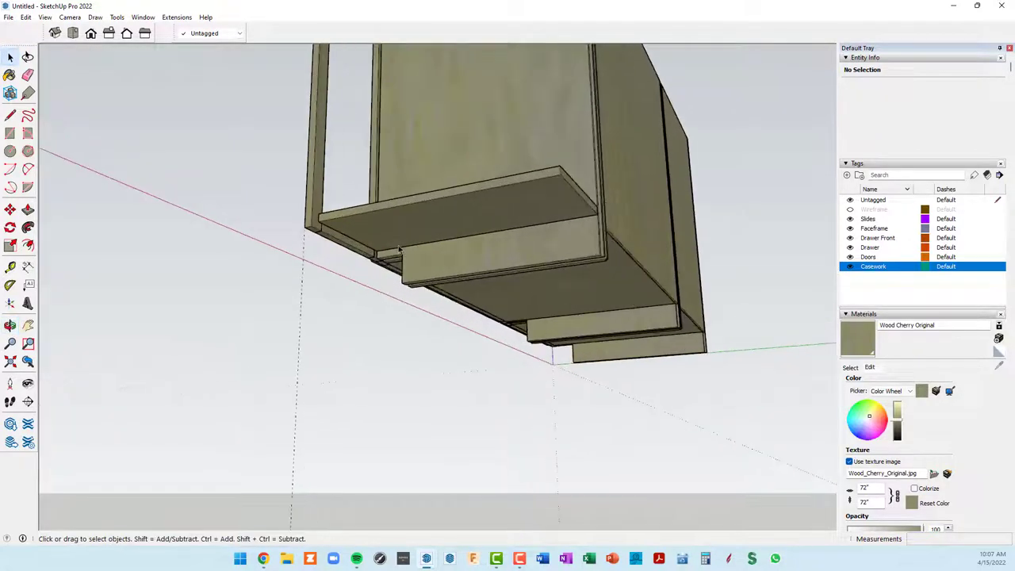
Step: Copy the bottom shelf to the top of the bay and divide the gap into three equal spaces
click(398, 242)
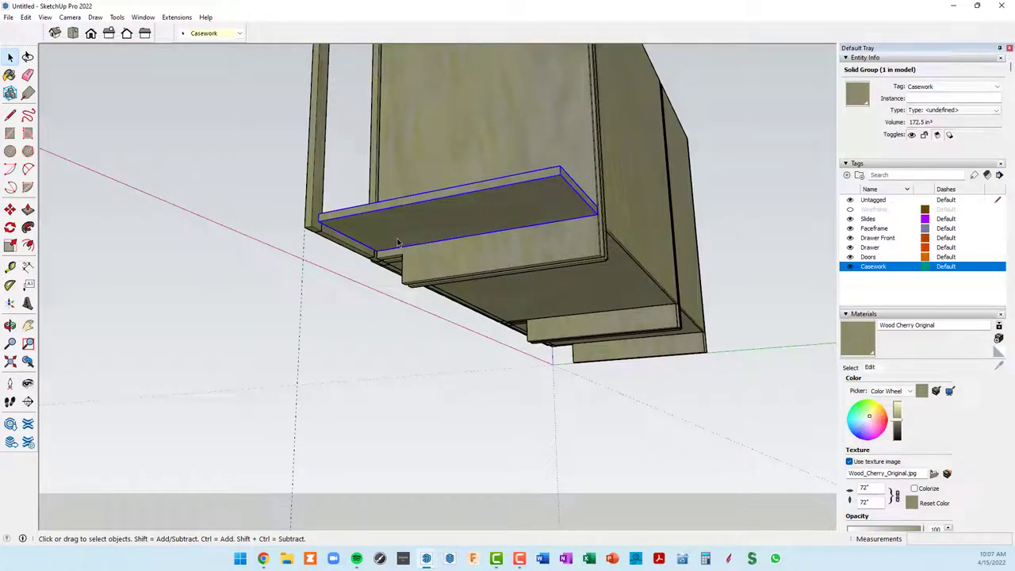
key(m)
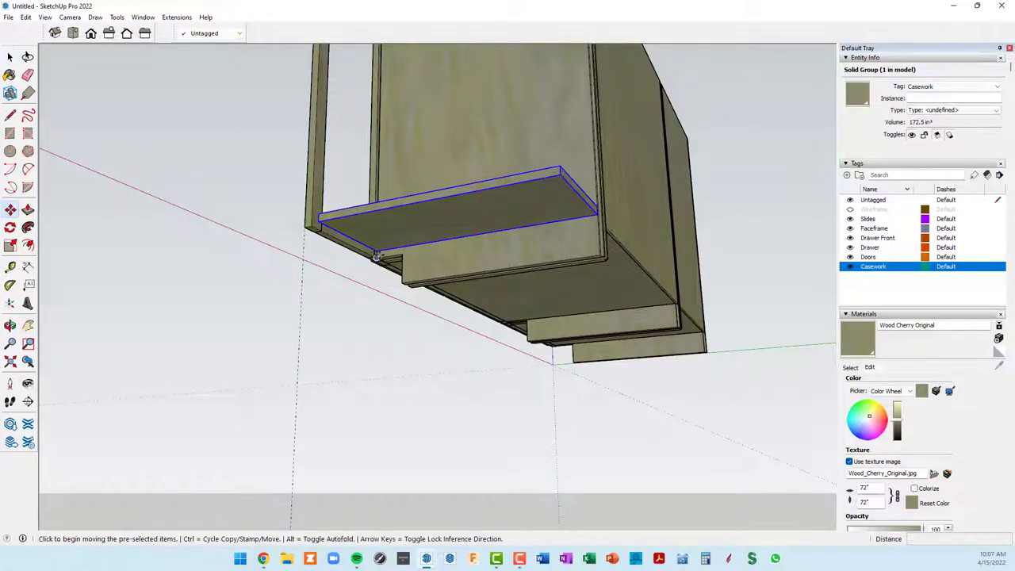
key(ctrl)
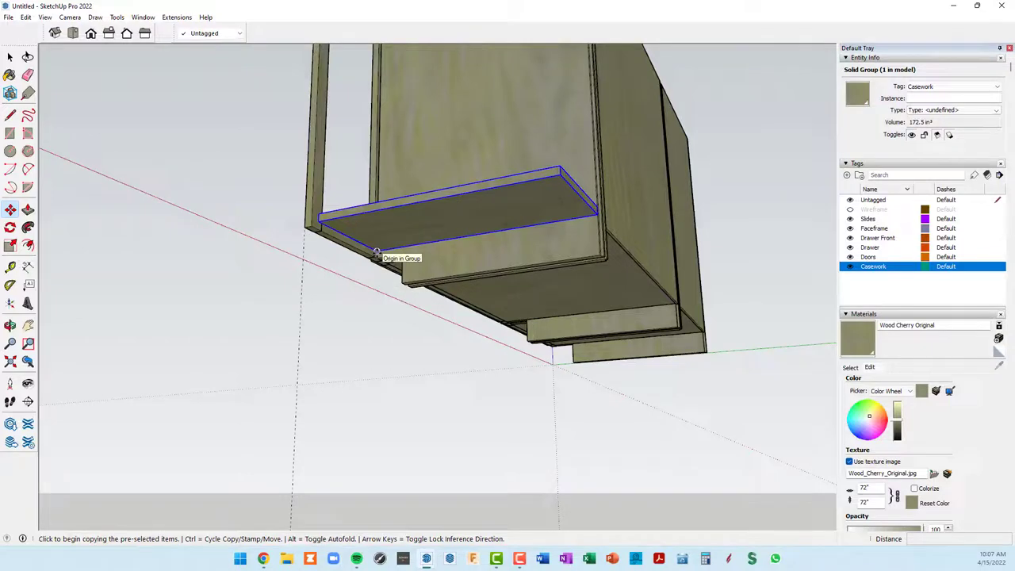
click(377, 252)
middle_drag(381, 238, 401, 256)
scroll(385, 135, up, 3)
scroll(382, 136, up, 2)
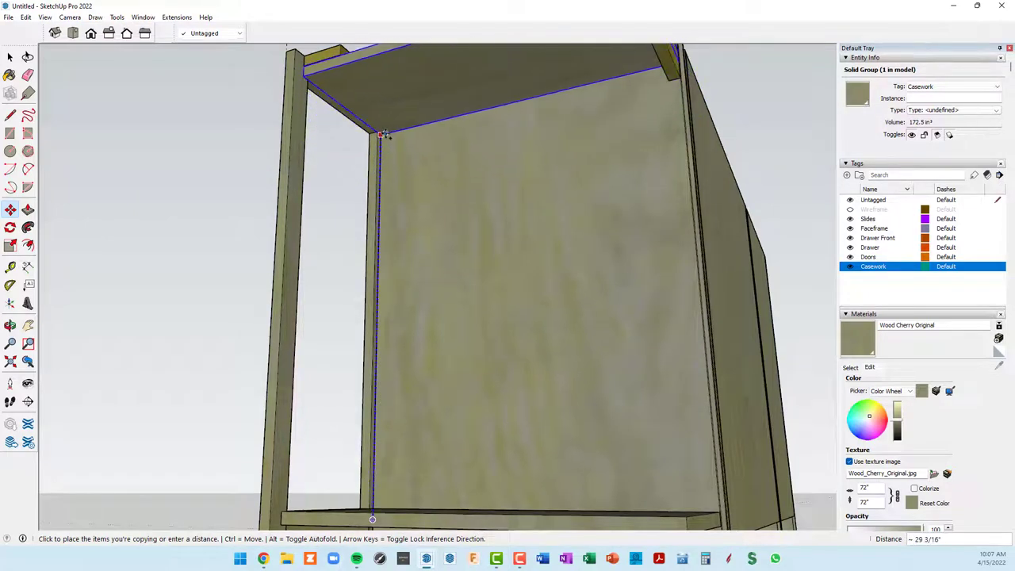
scroll(381, 134, up, 2)
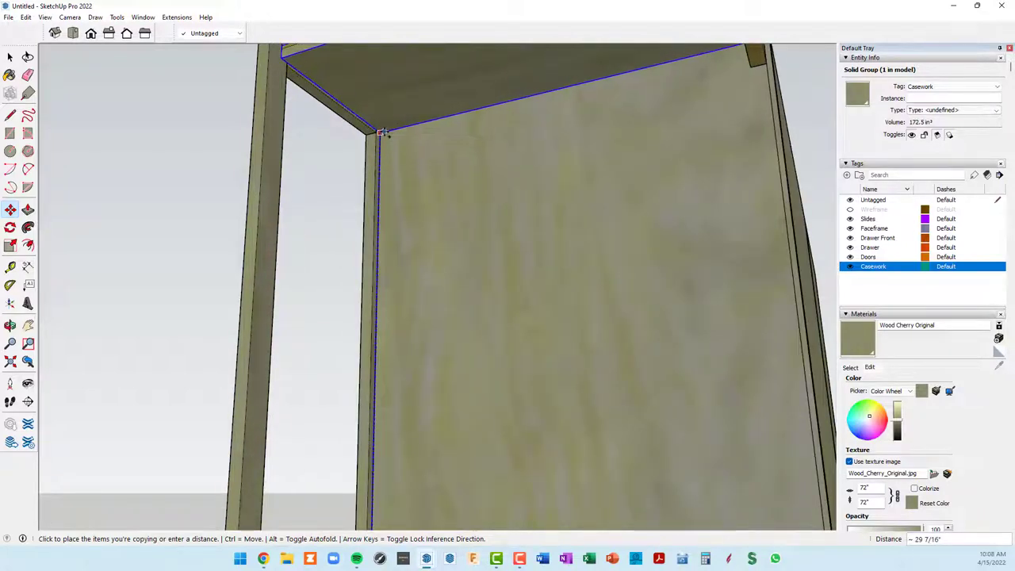
scroll(354, 124, up, 1)
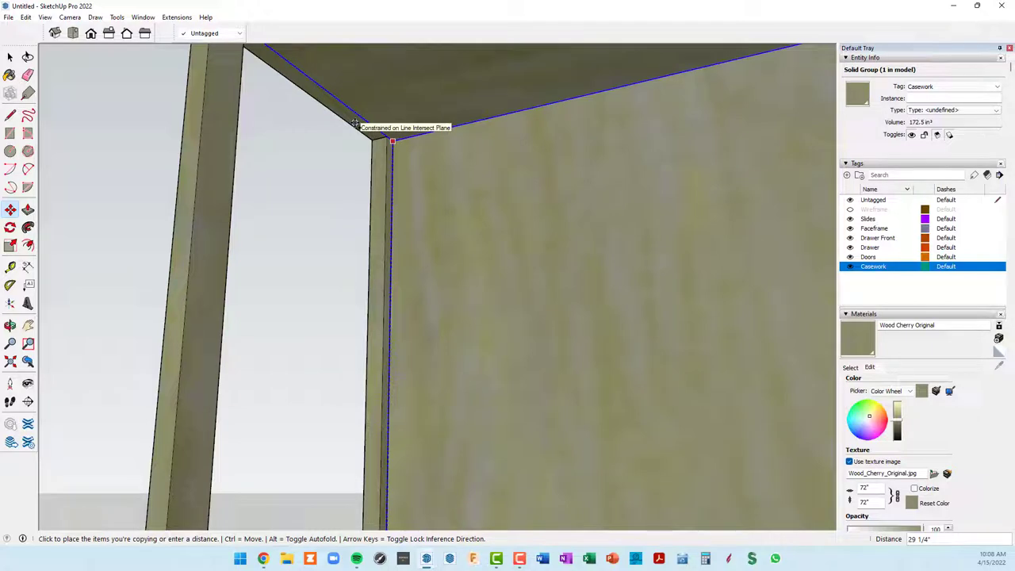
click(355, 123)
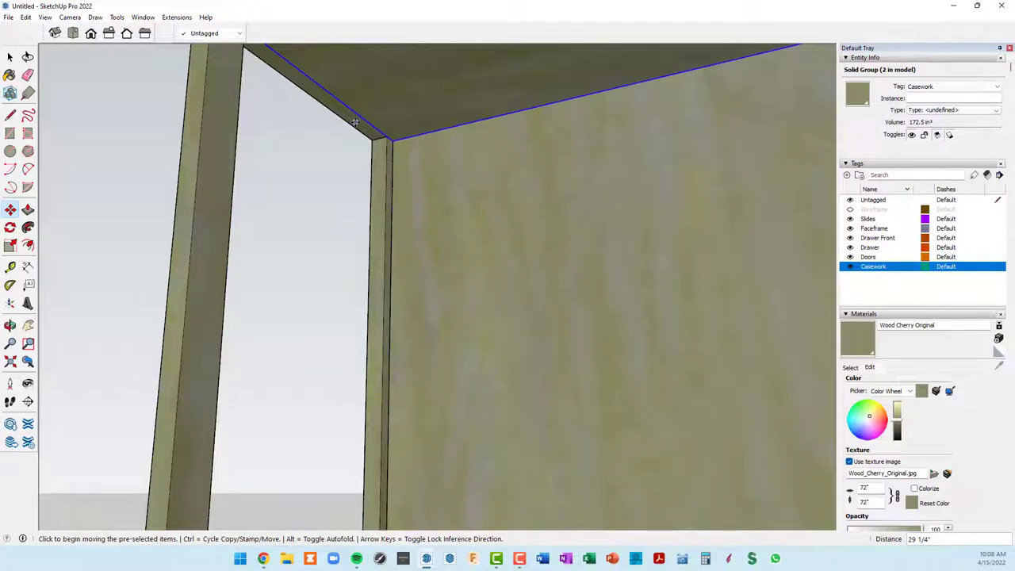
scroll(356, 125, down, 2)
scroll(365, 131, down, 3)
scroll(380, 147, down, 3)
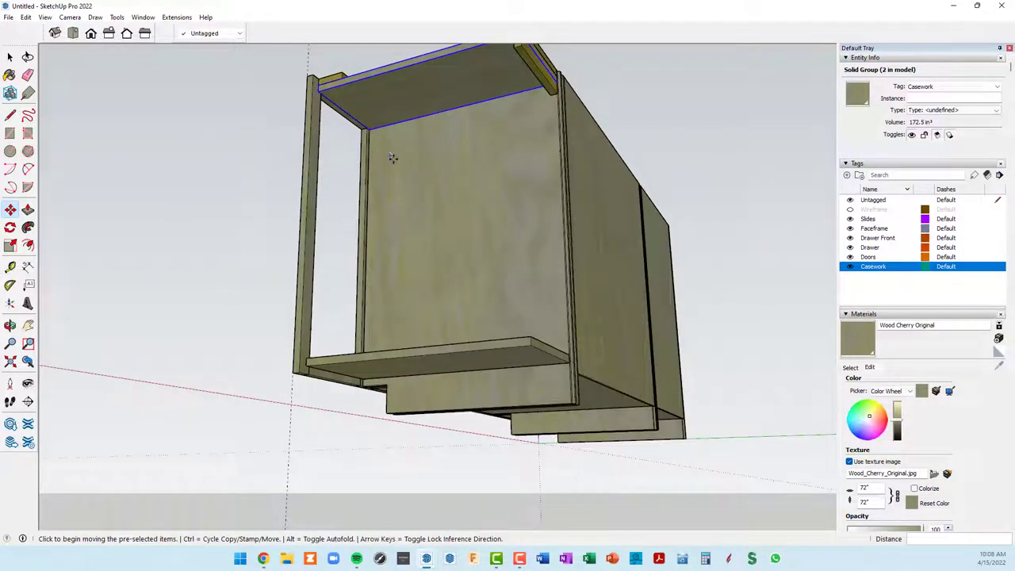
middle_drag(392, 158, 754, 274)
text(/2)
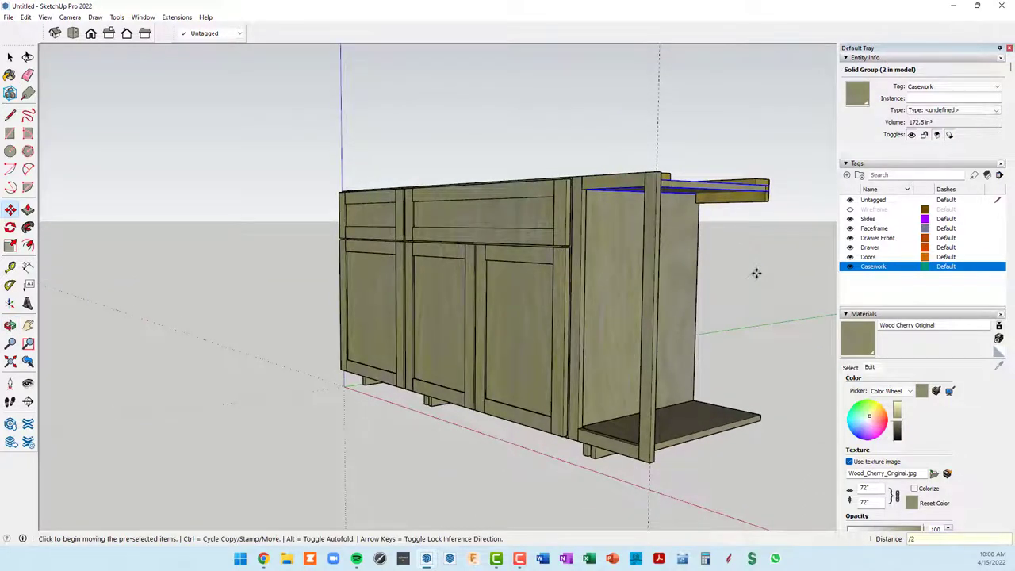
key(Return)
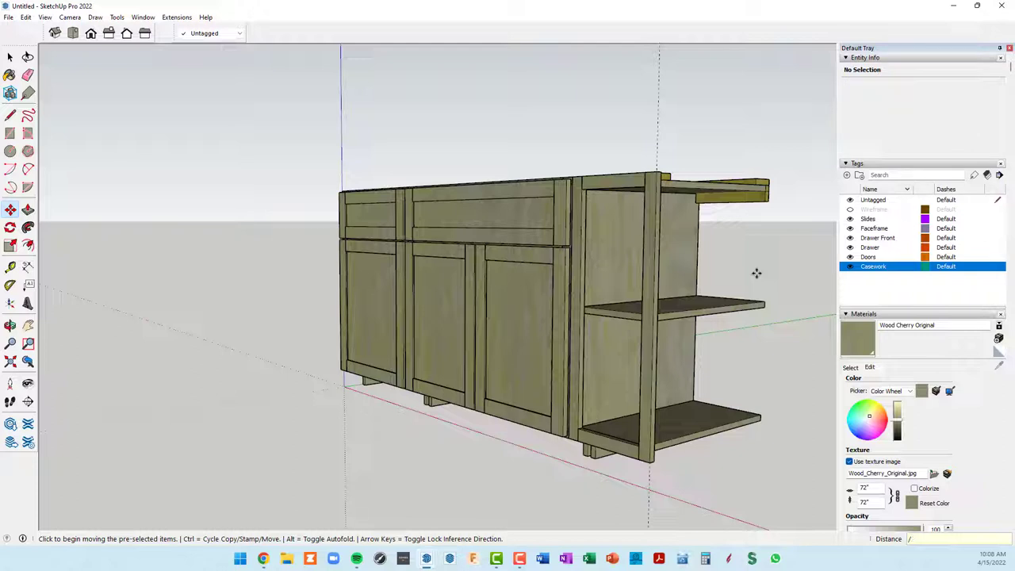
text(3)
key(Return)
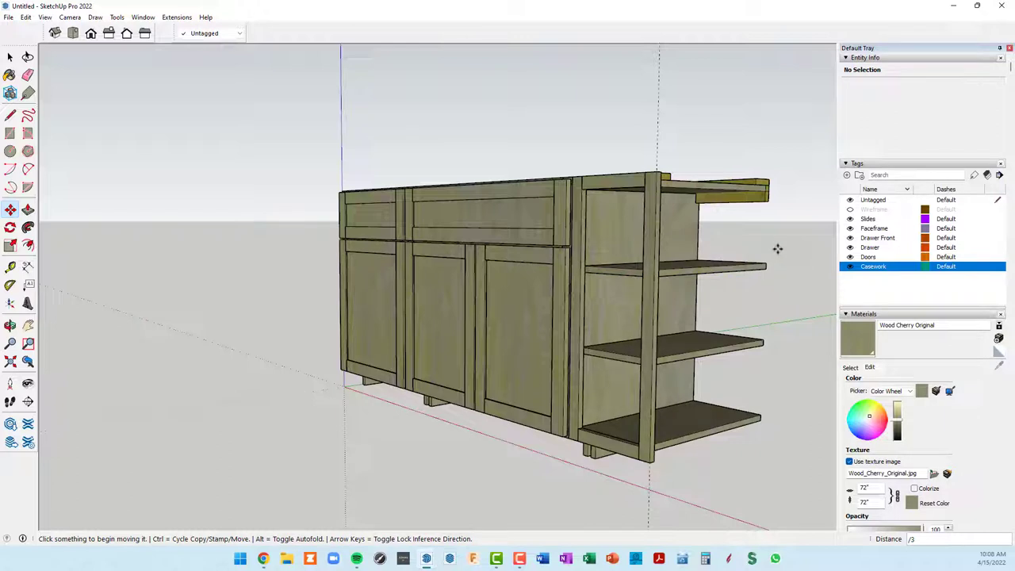
Step: Measure between the shelves with the Tape Measure to confirm 9" spacing
key(t)
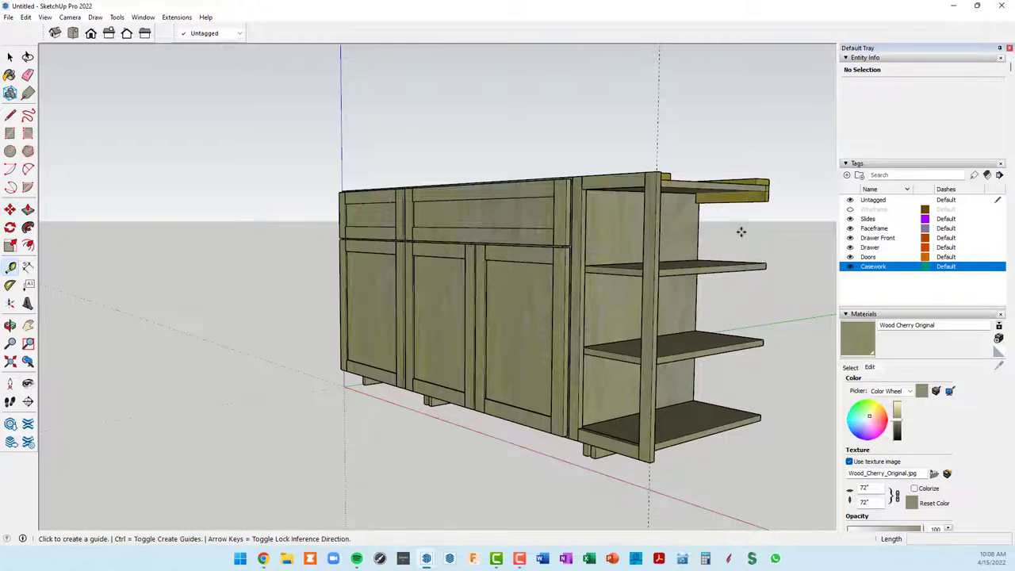
click(701, 188)
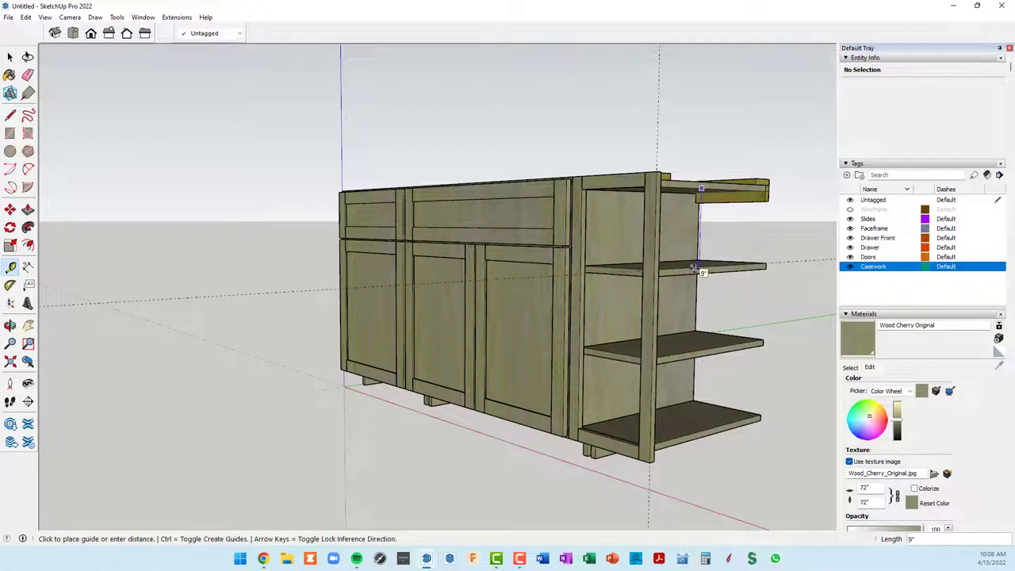
key(Escape)
click(706, 273)
click(703, 349)
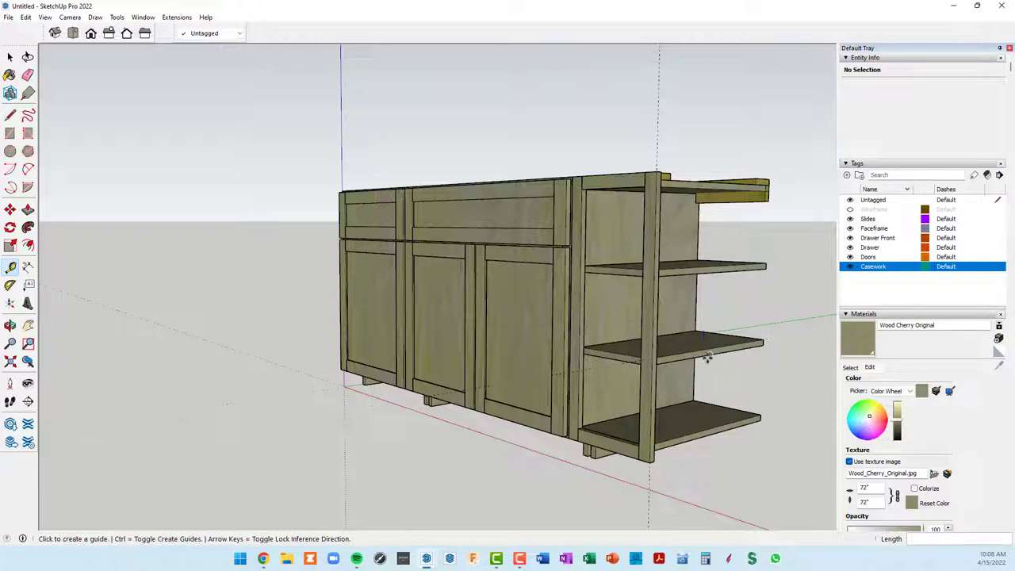
click(710, 354)
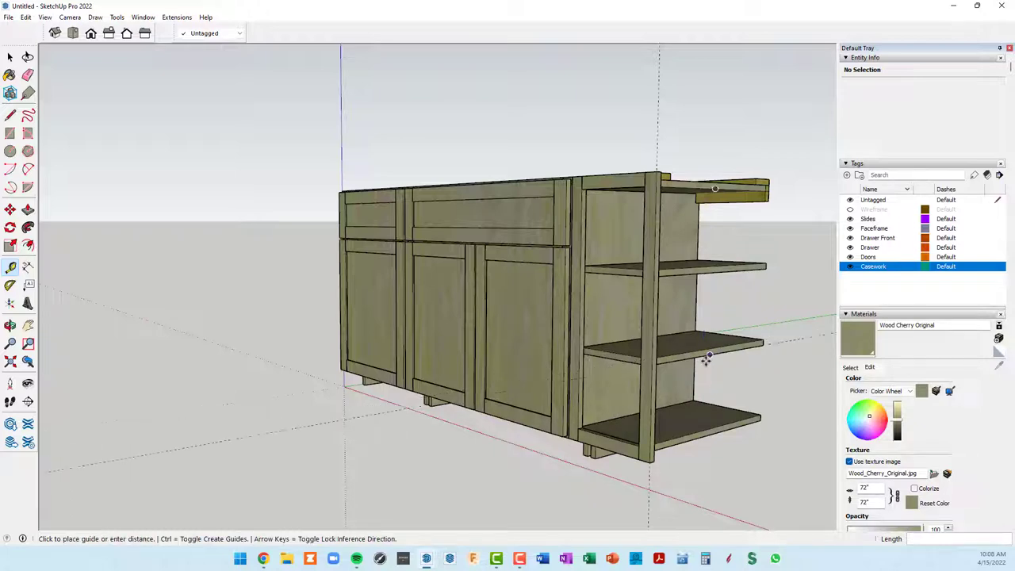
click(708, 430)
mouse_move(721, 297)
middle_down()
mouse_move(512, 287)
mouse_move(351, 351)
middle_up()
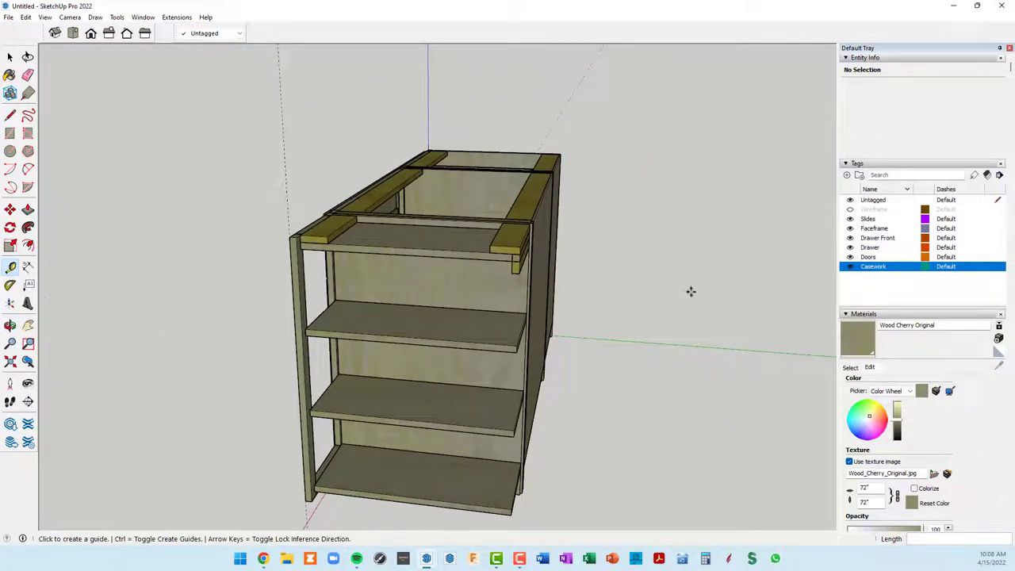
Step: Delete the extra top shelf and view the assembled three-cabinet run
key(space)
click(431, 250)
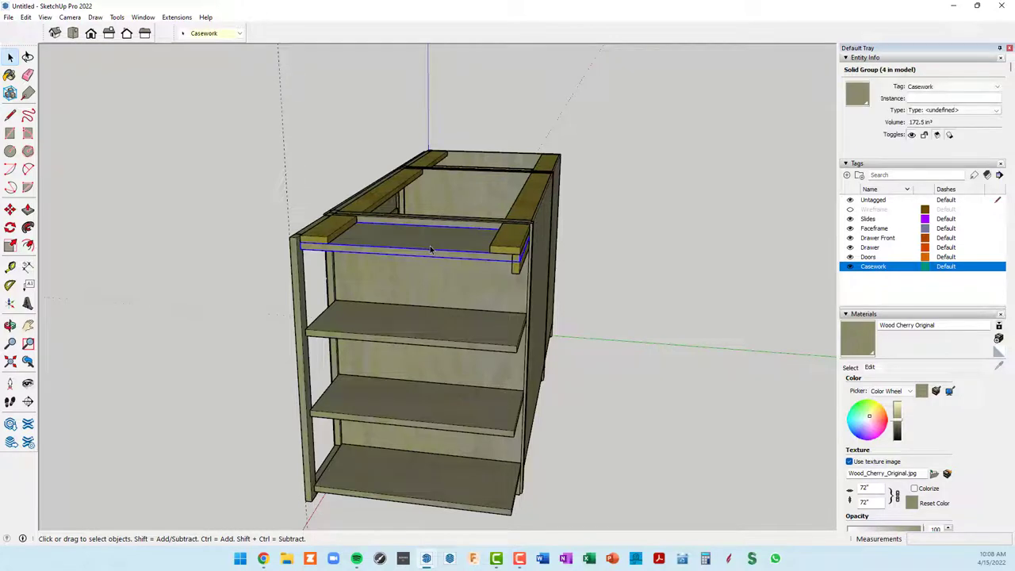
key(Delete)
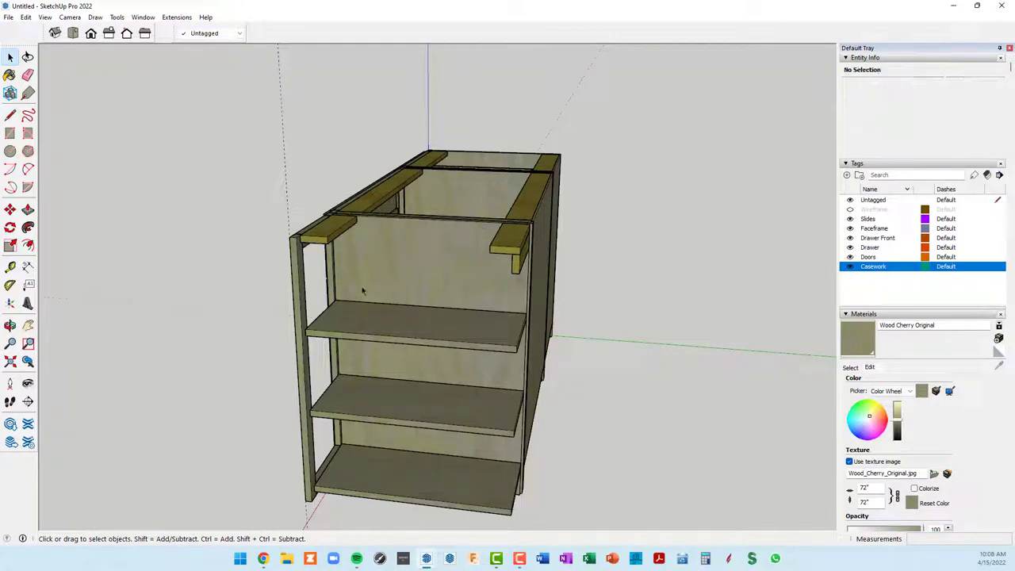
mouse_move(399, 395)
middle_down()
mouse_move(793, 374)
mouse_move(666, 348)
mouse_move(634, 288)
mouse_move(590, 288)
middle_up()
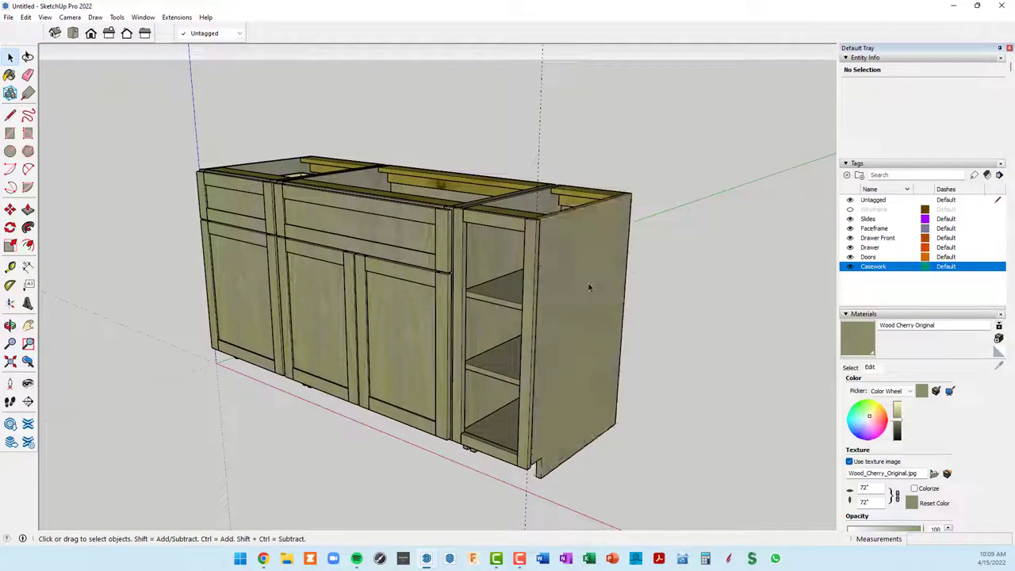
mouse_move(589, 288)
middle_down()
mouse_move(767, 281)
mouse_move(776, 297)
mouse_move(711, 330)
mouse_move(722, 232)
mouse_move(783, 223)
middle_up()
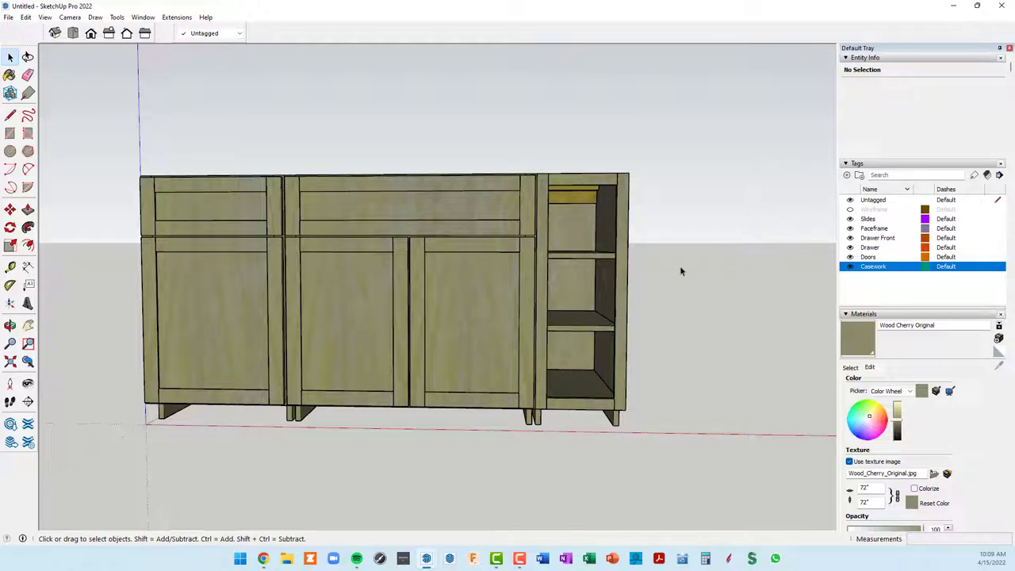
mouse_move(680, 270)
middle_down()
mouse_move(582, 289)
mouse_move(663, 293)
mouse_move(626, 299)
mouse_move(641, 322)
middle_up()
scroll(582, 290, down, 3)
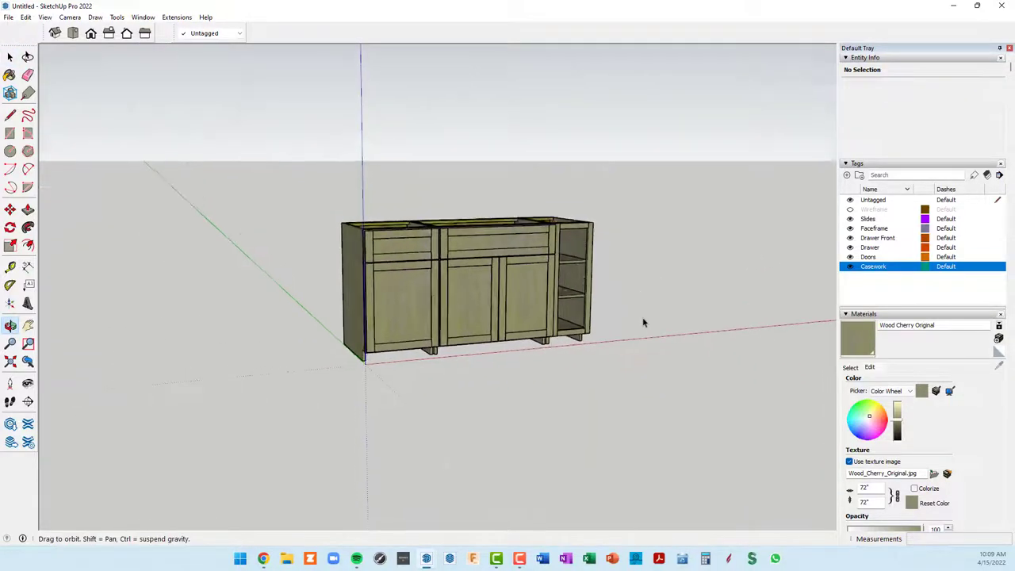